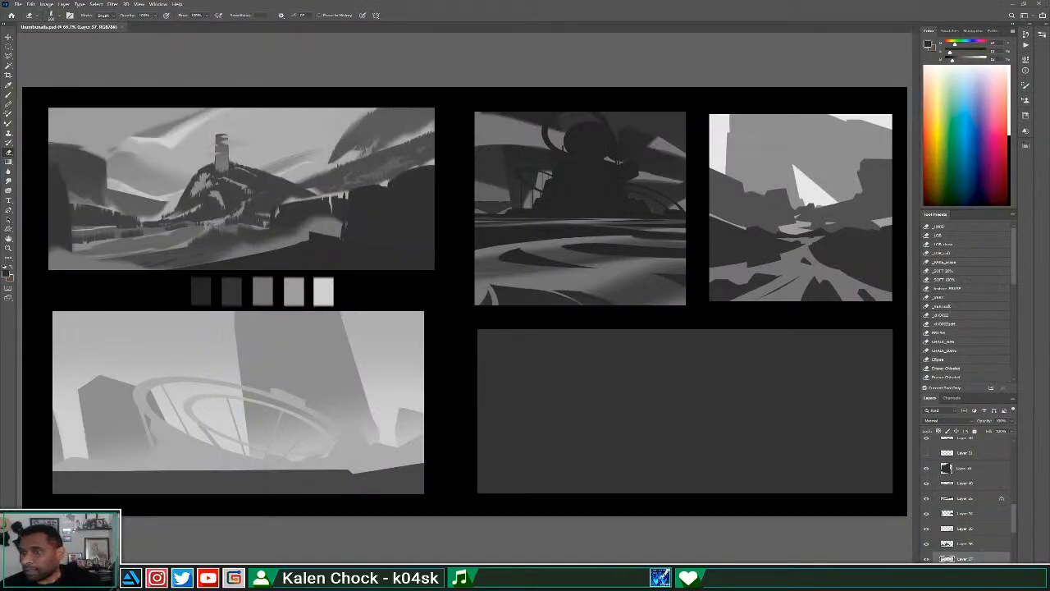
{"action": "left_click", "coordinate": [137, 5]}
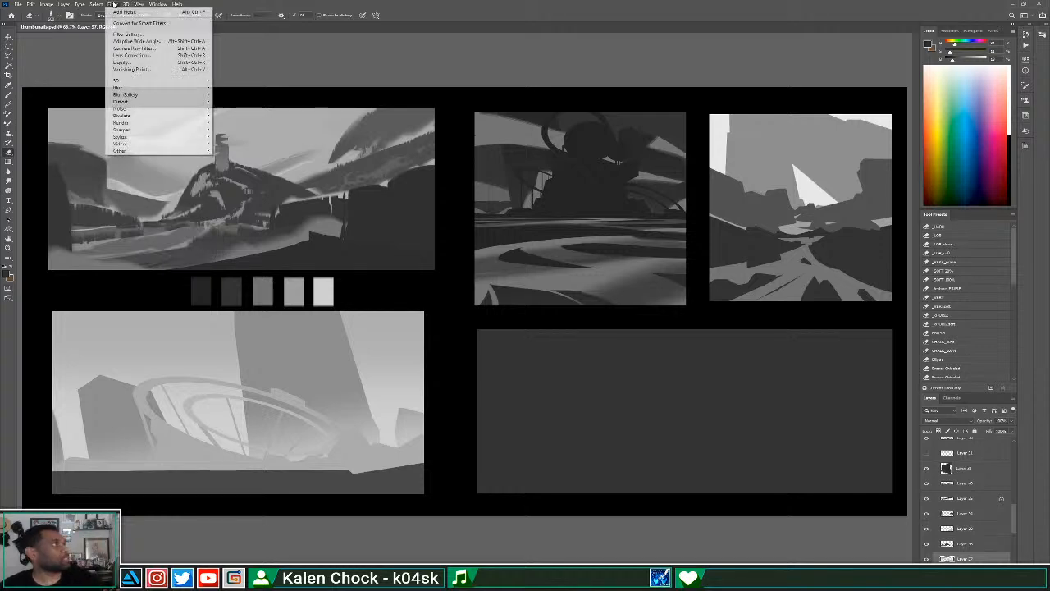
{"action": "mouse_move", "coordinate": [126, 4]}
{"action": "mouse_move", "coordinate": [158, 4]}
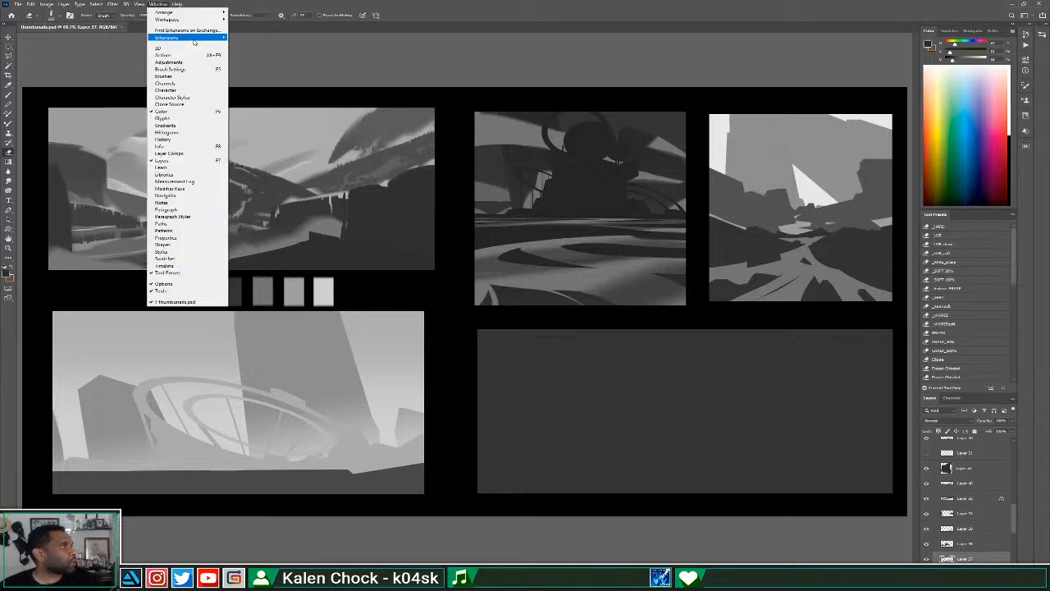
{"action": "left_click", "coordinate": [254, 40]}
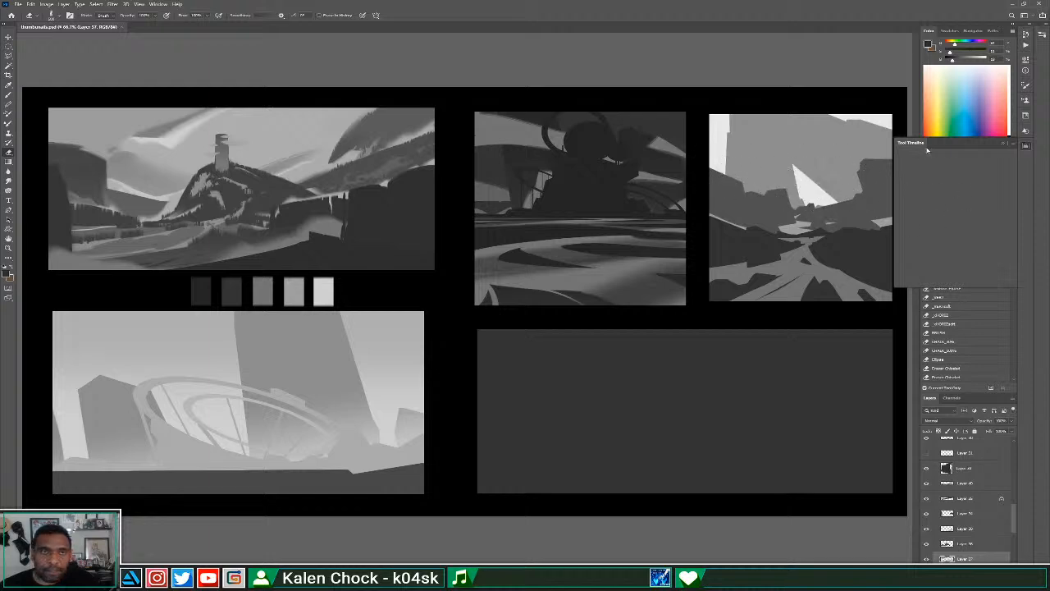
{"action": "left_click_drag", "start_coordinate": [923, 144], "coordinate": [806, 70]}
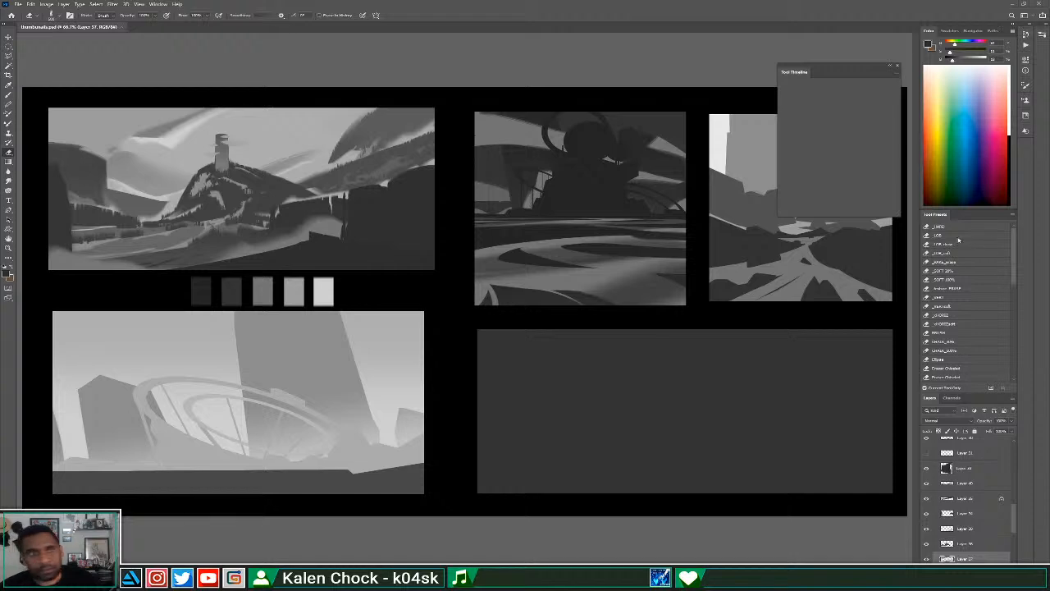
{"action": "left_click", "coordinate": [896, 68]}
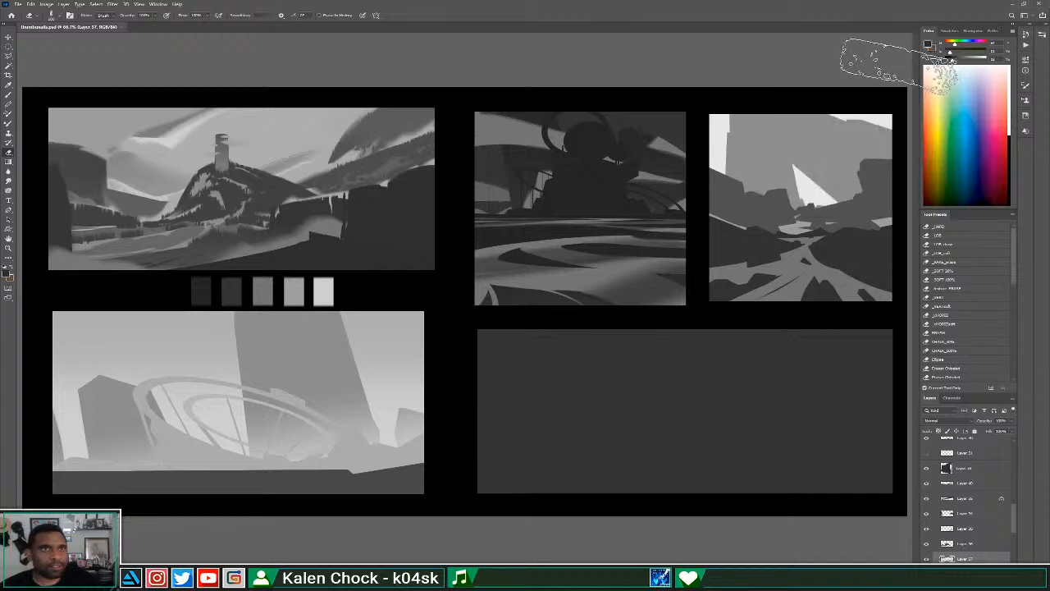
Show the Tool Timeline extension panel again and collapse it to an icon.
{"action": "left_click", "coordinate": [158, 4]}
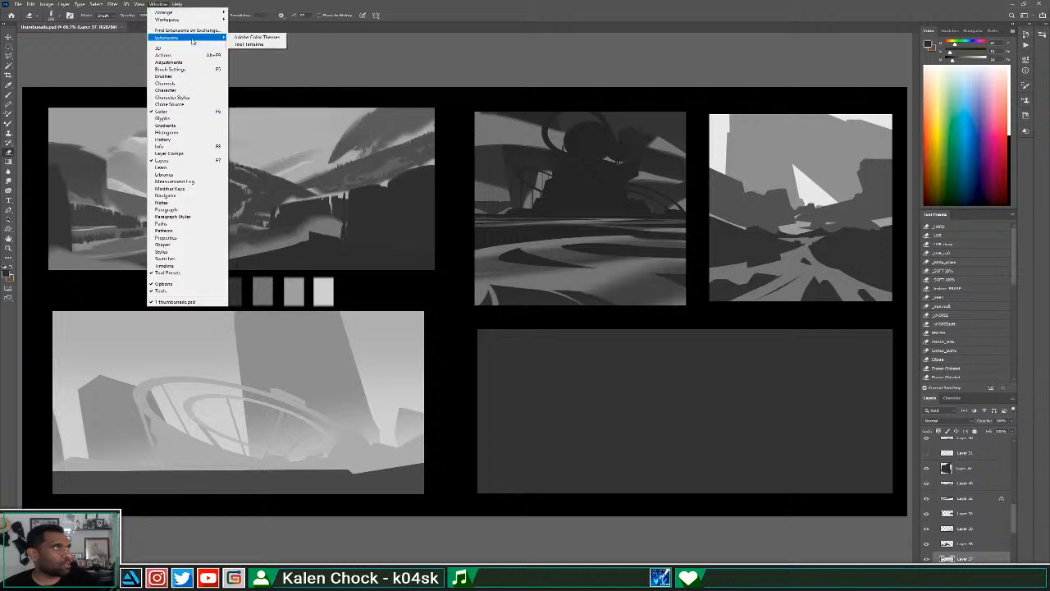
{"action": "left_click", "coordinate": [250, 39]}
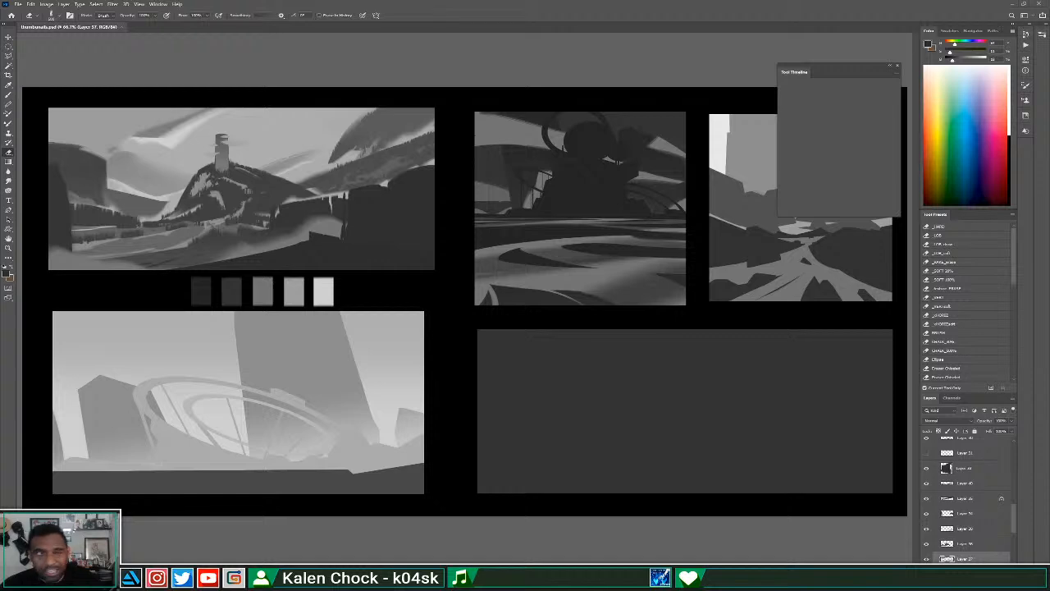
{"action": "left_click", "coordinate": [890, 65]}
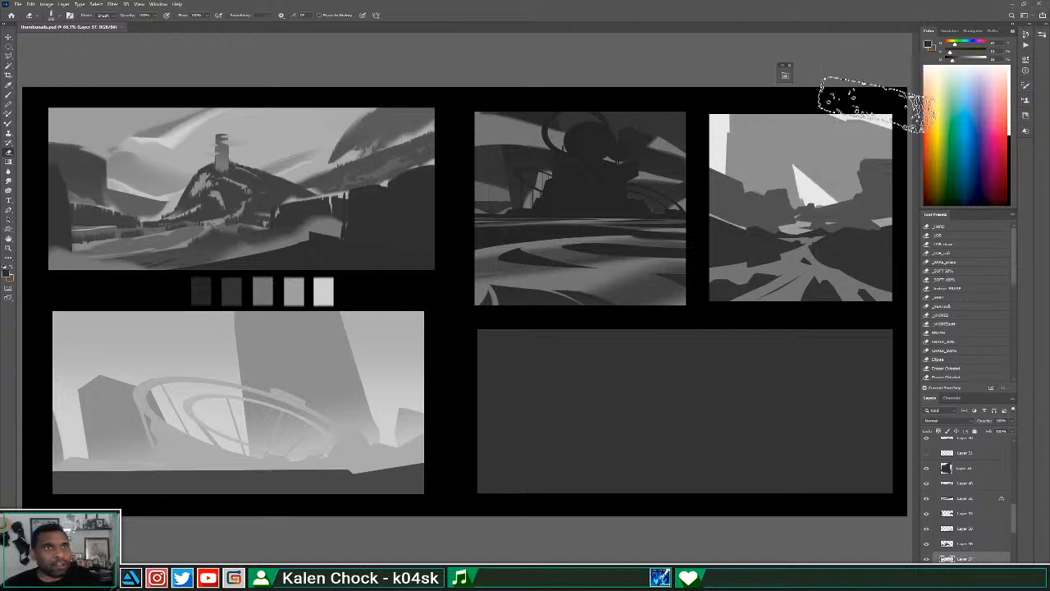
{"action": "left_click", "coordinate": [785, 75]}
{"action": "left_click", "coordinate": [763, 73]}
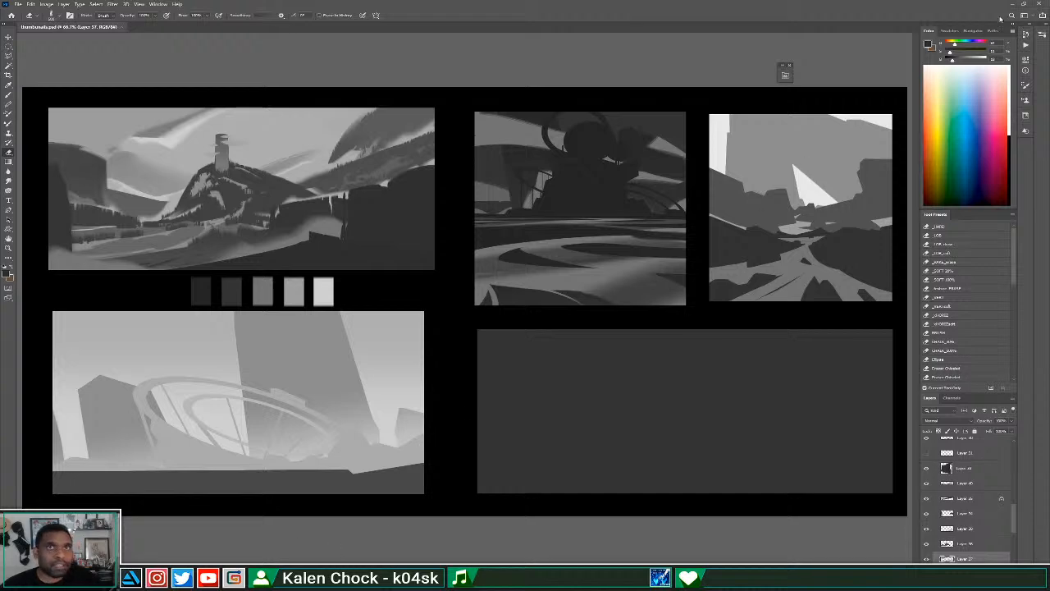
Close the thumbnails document and quit Adobe Bridge, postponing its cache compaction.
{"action": "key", "text": "ctrl+w"}
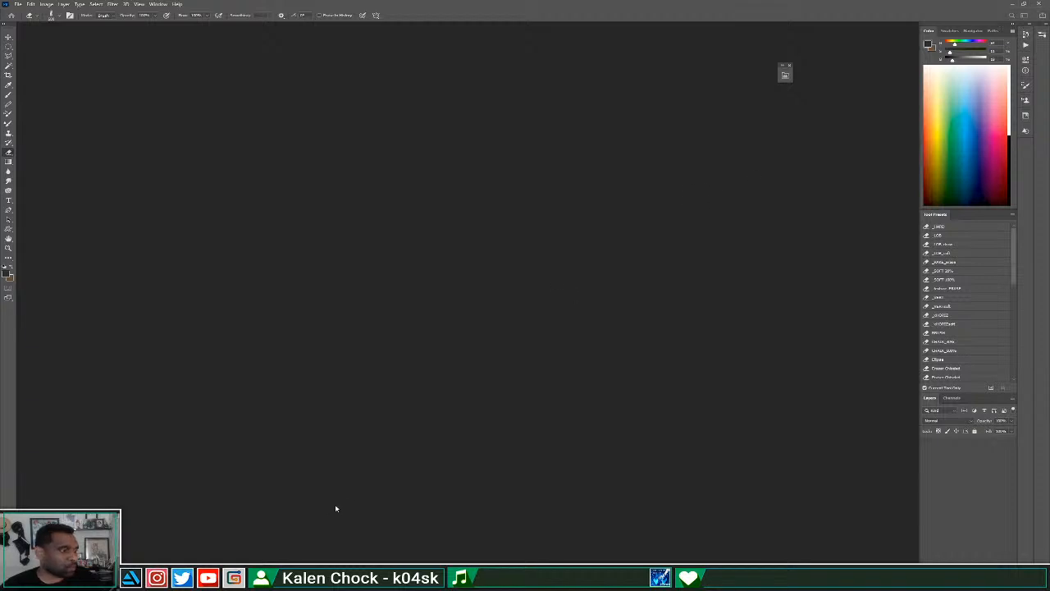
{"action": "right_click", "coordinate": [478, 578]}
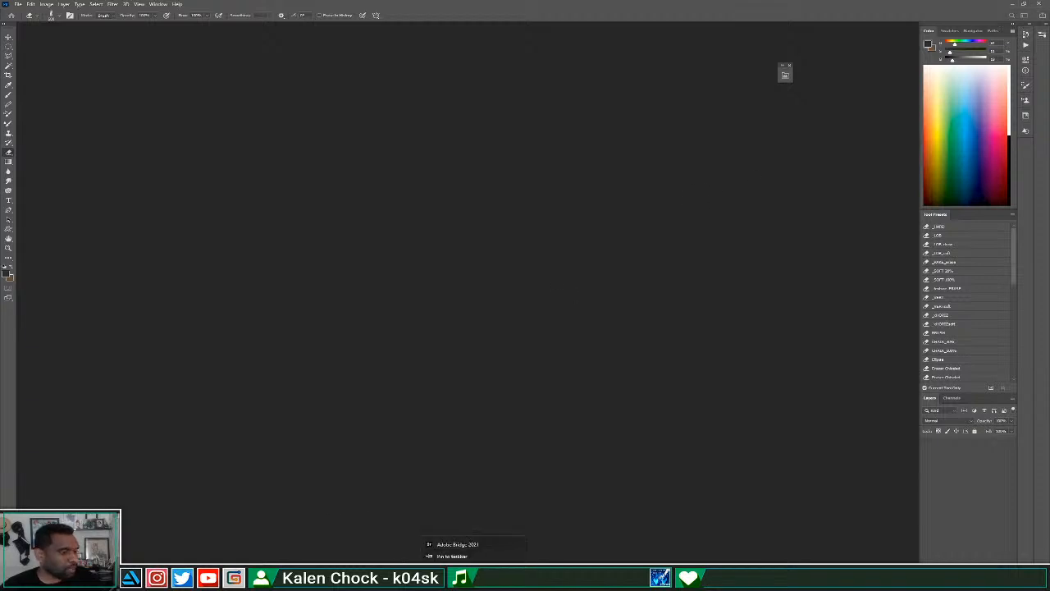
{"action": "left_click", "coordinate": [477, 565]}
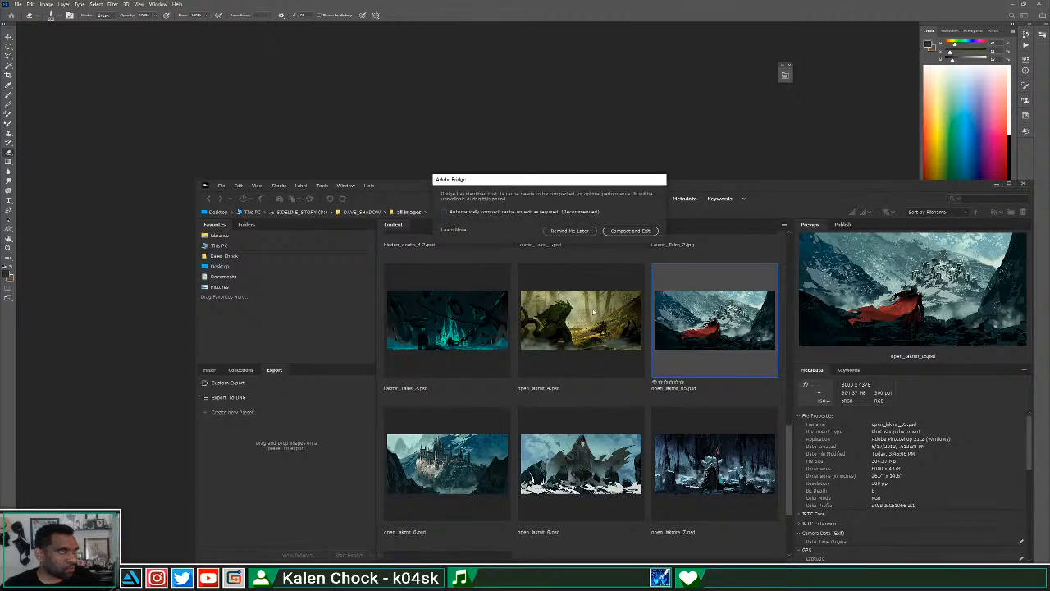
{"action": "left_click", "coordinate": [570, 230]}
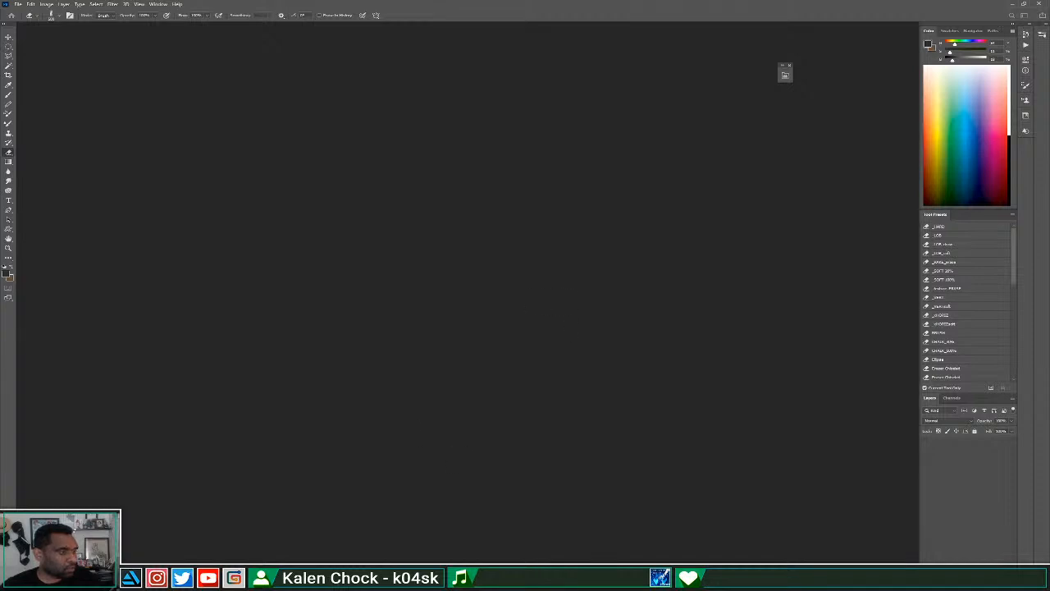
Restart Photoshop.
{"action": "right_click", "coordinate": [352, 577]}
{"action": "left_click", "coordinate": [352, 563]}
{"action": "mouse_move", "coordinate": [352, 578]}
{"action": "left_click", "coordinate": [390, 525]}
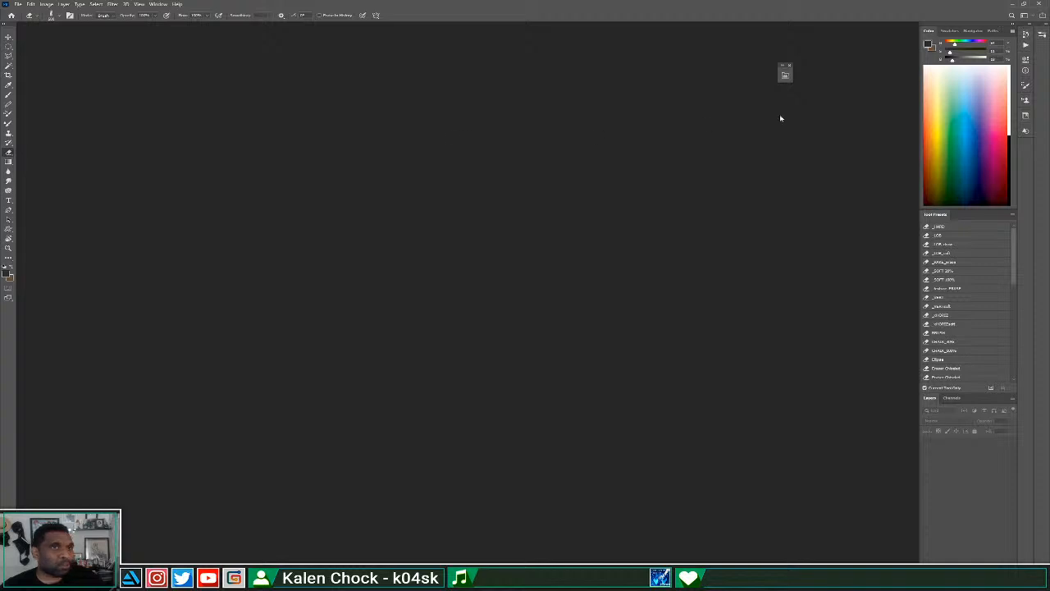
Expand the Tool Timeline extension panel and start the tool capture.
{"action": "left_click", "coordinate": [789, 78]}
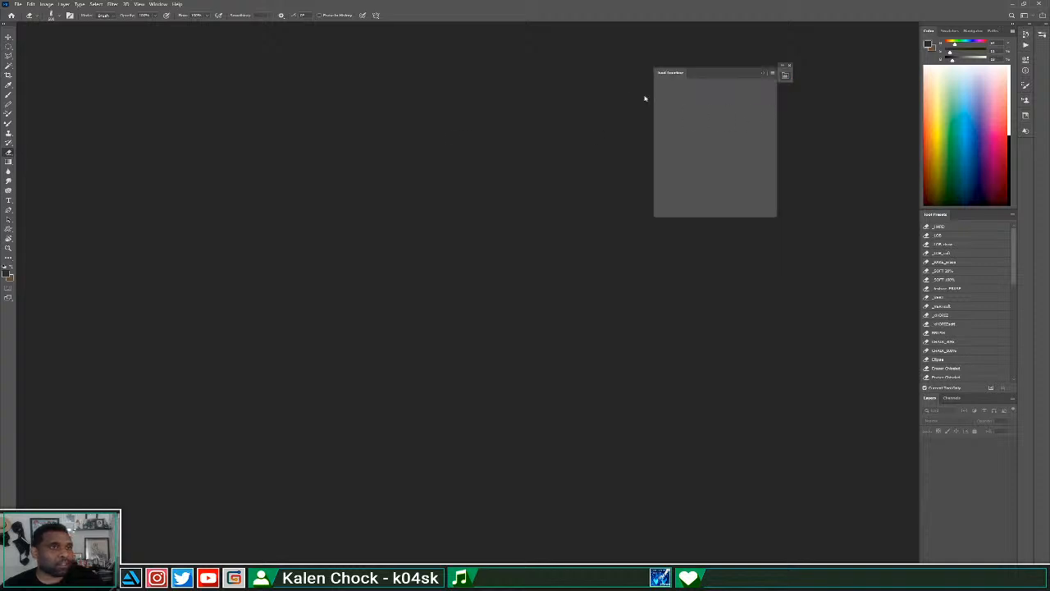
{"action": "left_click", "coordinate": [30, 4]}
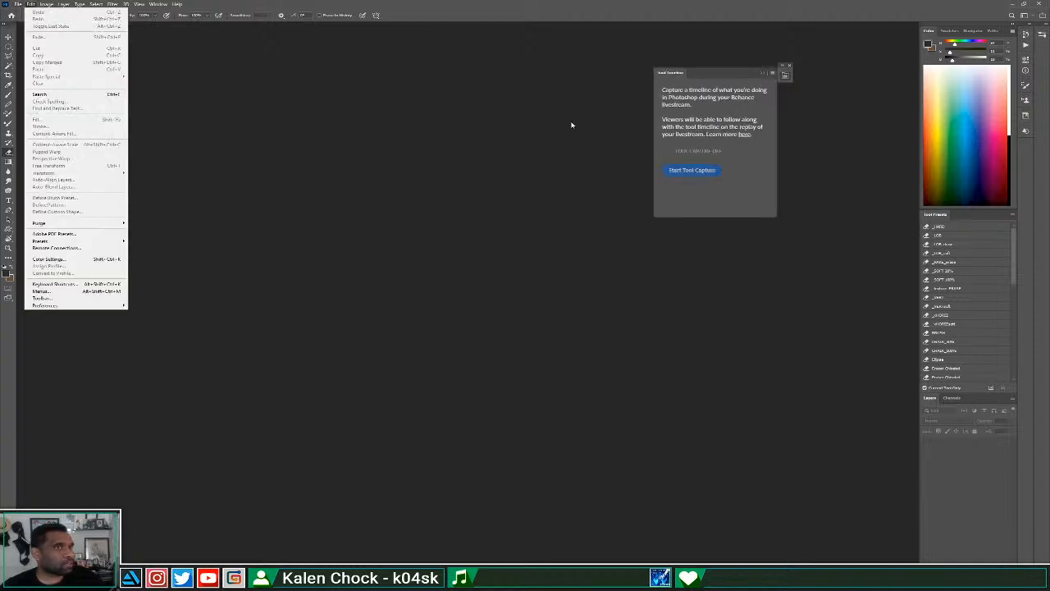
{"action": "left_click", "coordinate": [691, 169]}
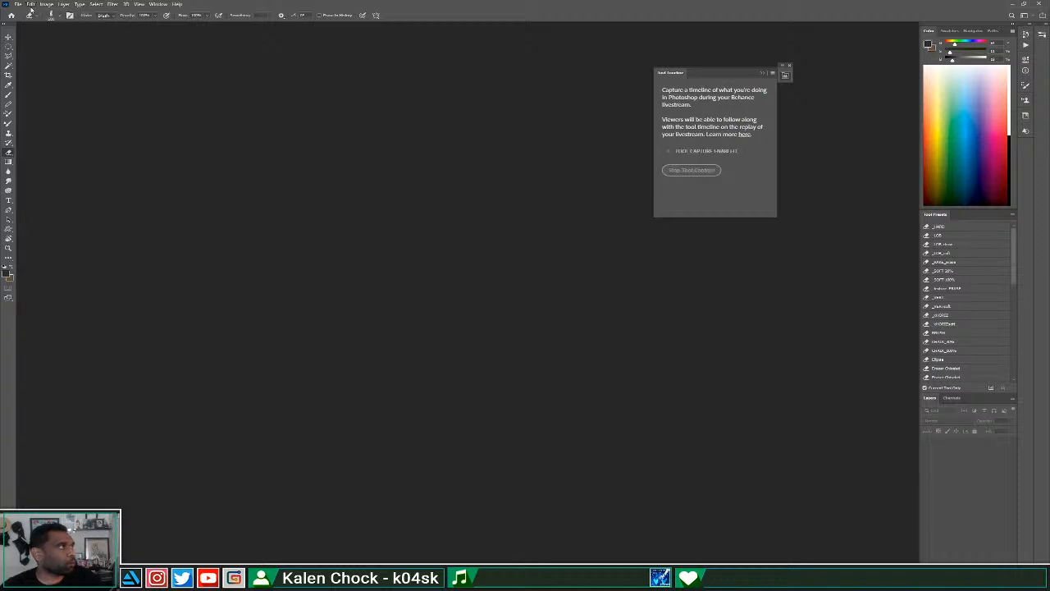
Reopen the recent file thumbnails.psd and dock the collapsed Tool Timeline panel with the other collapsed panels.
{"action": "left_click", "coordinate": [17, 4]}
{"action": "mouse_move", "coordinate": [57, 47]}
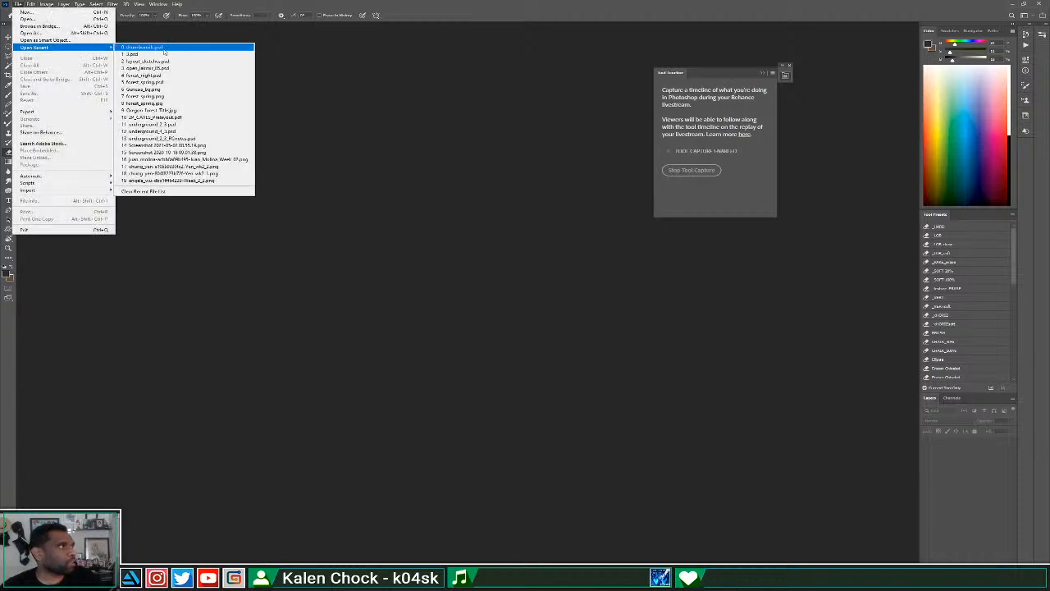
{"action": "left_click", "coordinate": [164, 51]}
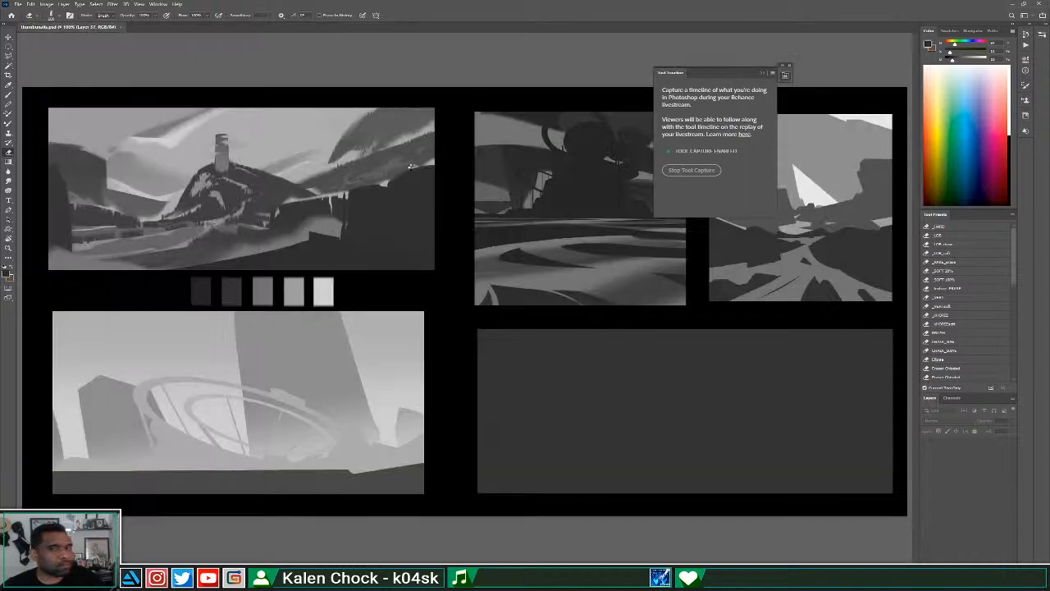
{"action": "key", "text": "z"}
{"action": "key", "text": "ctrl+minus"}
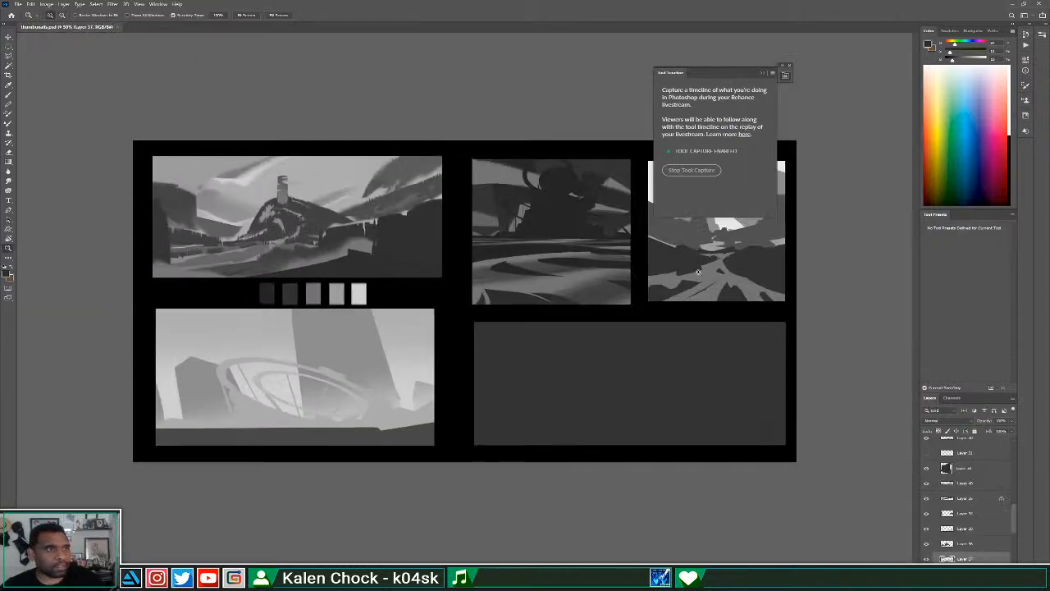
{"action": "left_click", "coordinate": [784, 74]}
{"action": "left_click_drag", "start_coordinate": [784, 74], "coordinate": [1026, 143]}
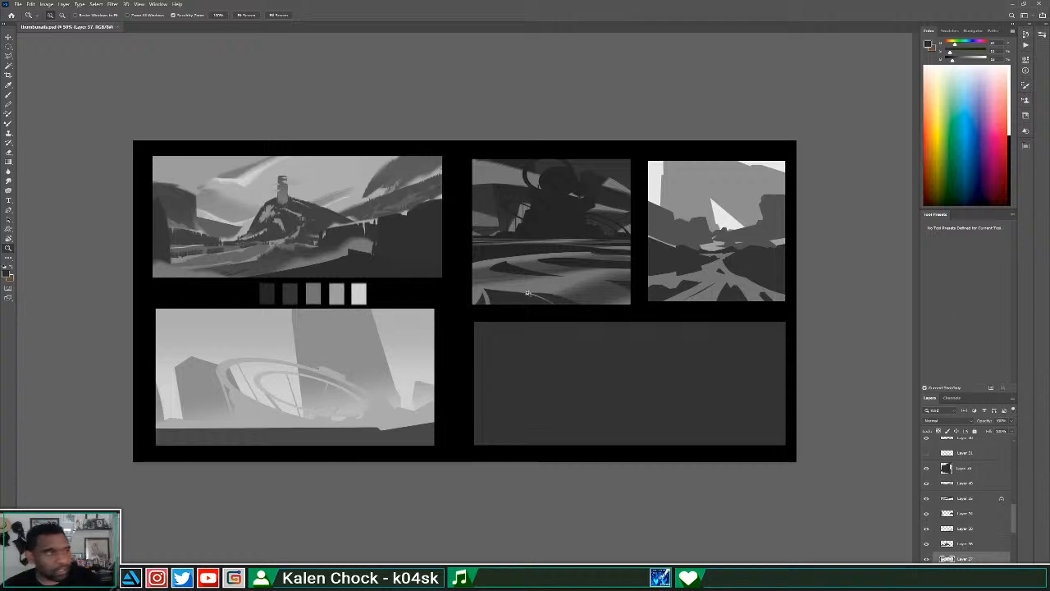
Examine the grayscale thumbnail sketches and the empty dark frame up close.
{"action": "key", "text": "ctrl+plus"}
{"action": "key", "text": "ctrl+plus"}
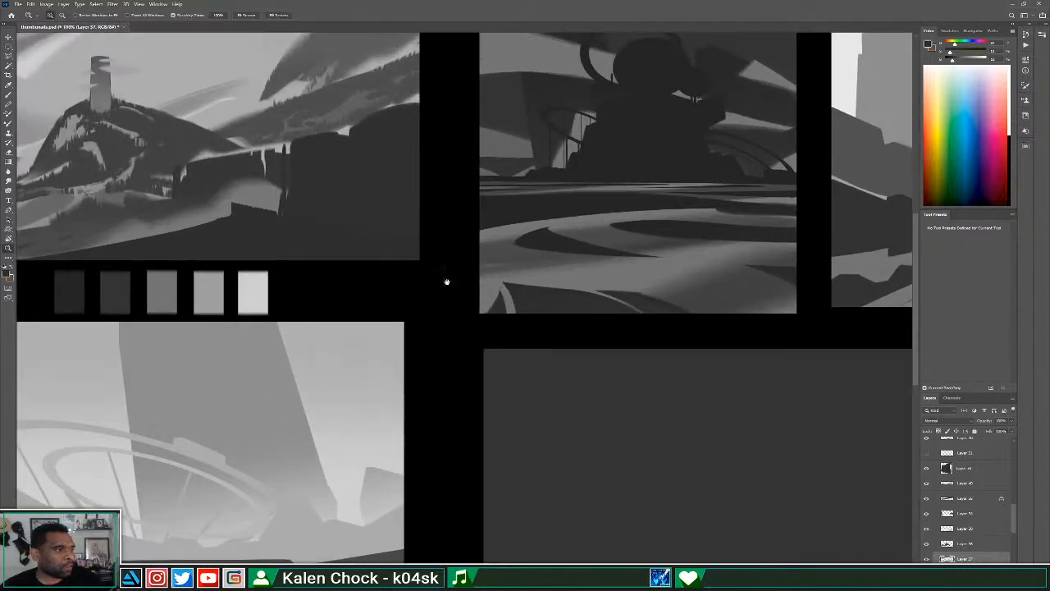
{"action": "left_click_drag", "start_coordinate": [703, 300], "coordinate": [712, 365]}
{"action": "left_click_drag", "start_coordinate": [710, 338], "coordinate": [658, 257]}
{"action": "left_click_drag", "start_coordinate": [713, 376], "coordinate": [591, 321]}
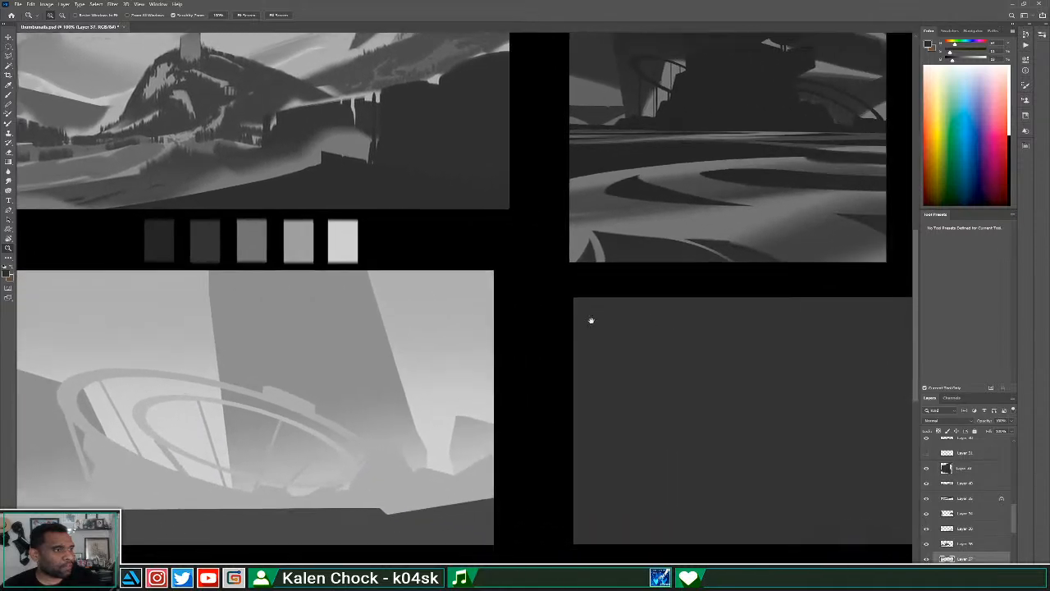
{"action": "left_click_drag", "start_coordinate": [818, 284], "coordinate": [633, 302]}
{"action": "left_click_drag", "start_coordinate": [840, 260], "coordinate": [530, 309]}
{"action": "left_click_drag", "start_coordinate": [602, 310], "coordinate": [870, 319]}
{"action": "left_click_drag", "start_coordinate": [417, 287], "coordinate": [555, 283]}
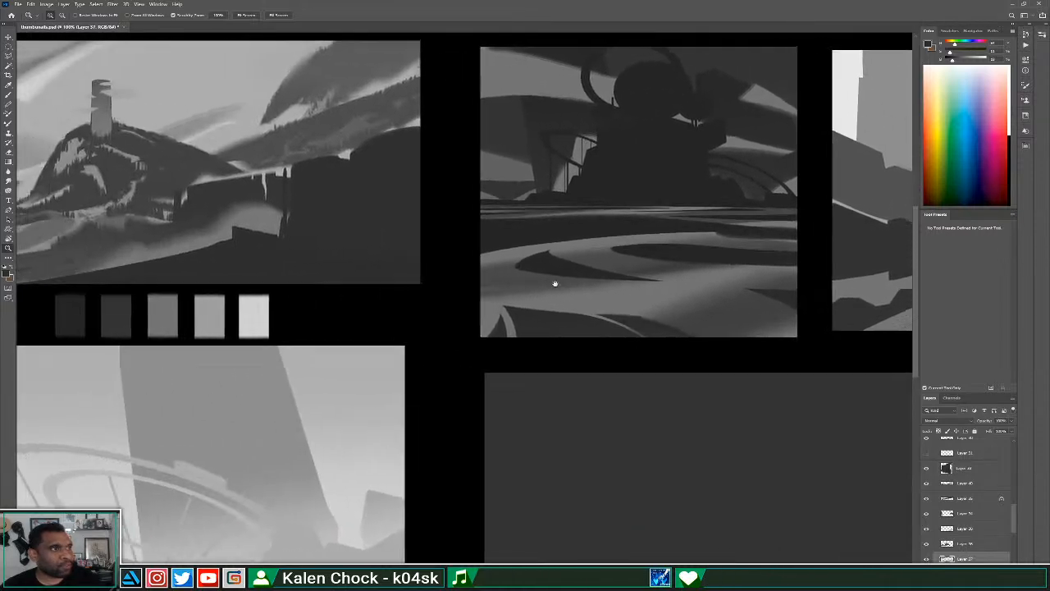
{"action": "left_click_drag", "start_coordinate": [444, 272], "coordinate": [626, 236]}
{"action": "left_click_drag", "start_coordinate": [731, 347], "coordinate": [478, 267]}
Make the perspective grid group, Group 1, visible over the thumbnails.
{"action": "scroll", "coordinate": [988, 476], "scroll_direction": "up", "scroll_amount": 10}
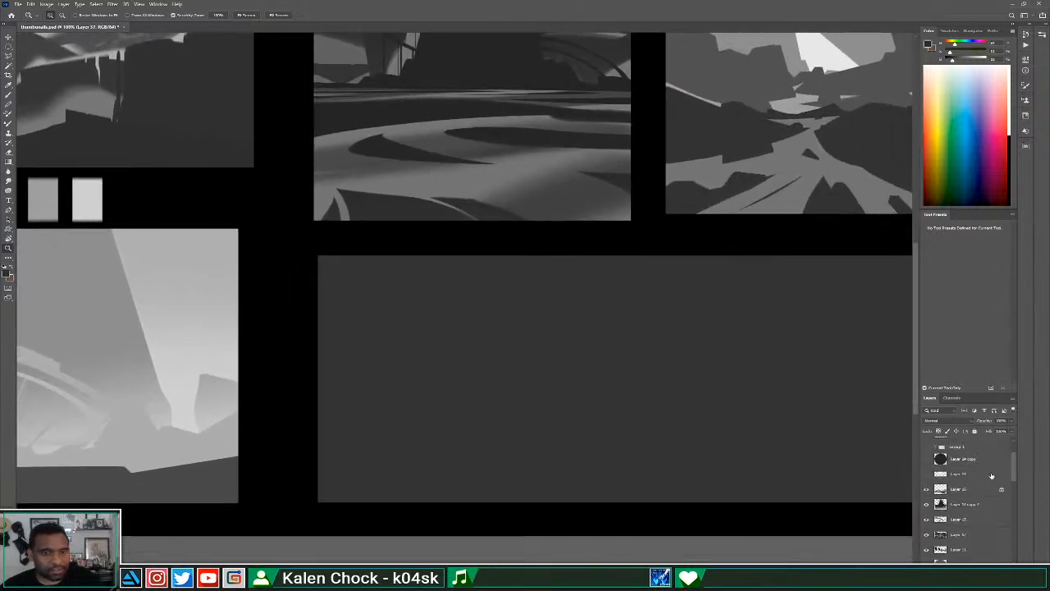
{"action": "left_click", "coordinate": [926, 486]}
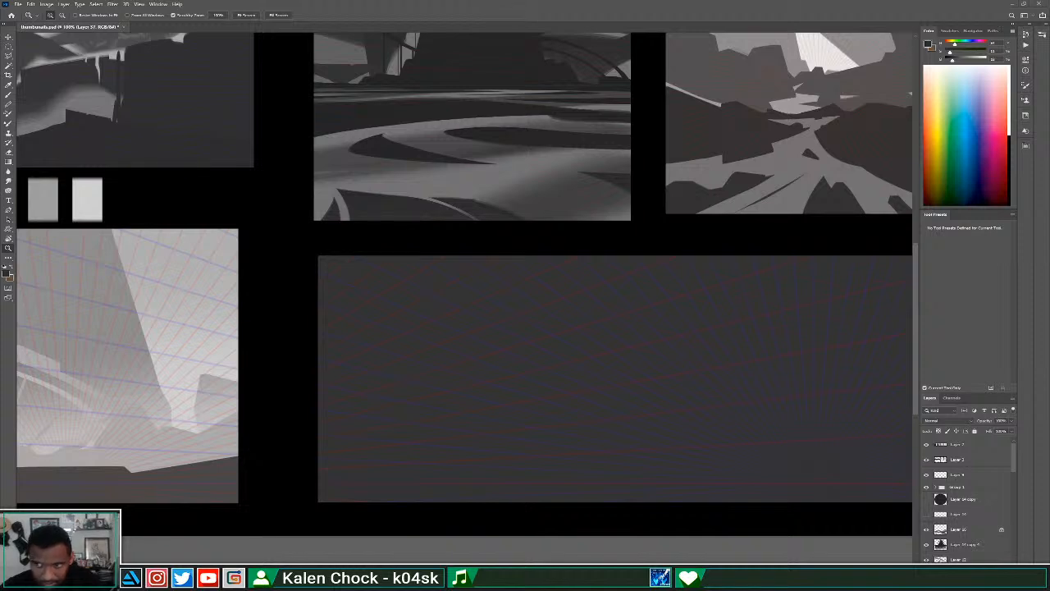
{"action": "left_click", "coordinate": [764, 324], "text": "alt"}
{"action": "left_click", "coordinate": [635, 354]}
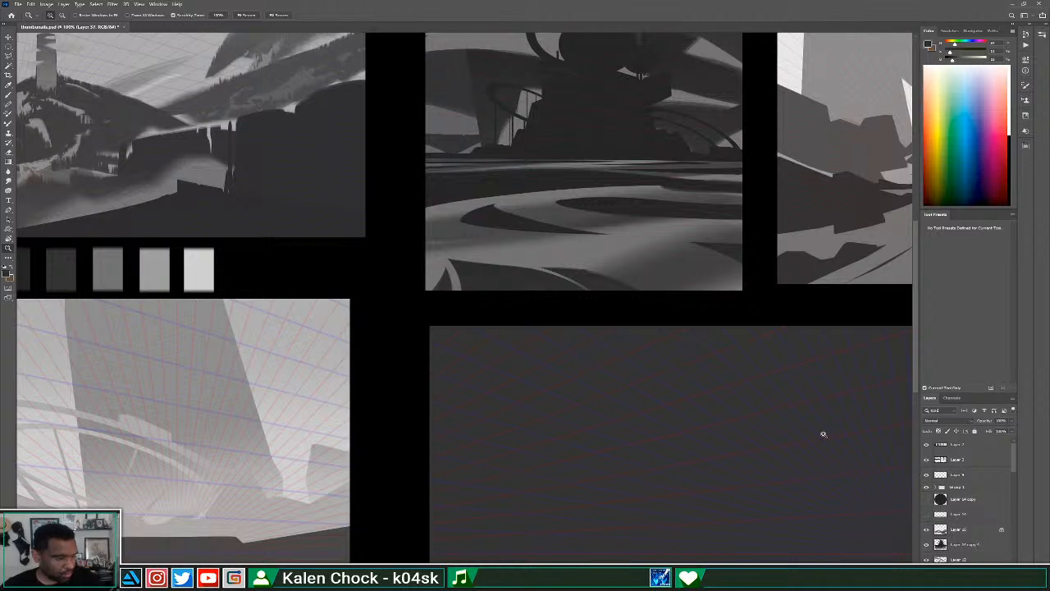
Activate the layer of the empty dark frame and select that frame's area with the Magic Wand.
{"action": "key", "text": "v"}
{"action": "left_click", "coordinate": [604, 463], "text": "ctrl"}
{"action": "key", "text": "w"}
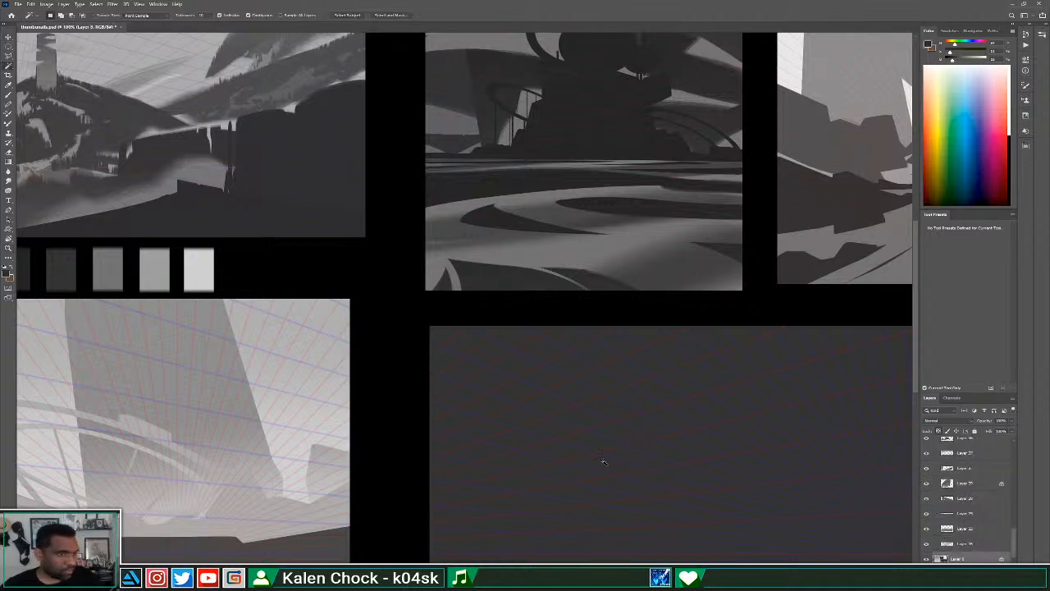
{"action": "left_click", "coordinate": [607, 464]}
{"action": "key", "text": "z"}
{"action": "left_click", "coordinate": [646, 458], "text": "alt"}
{"action": "left_click", "coordinate": [646, 458], "text": "alt"}
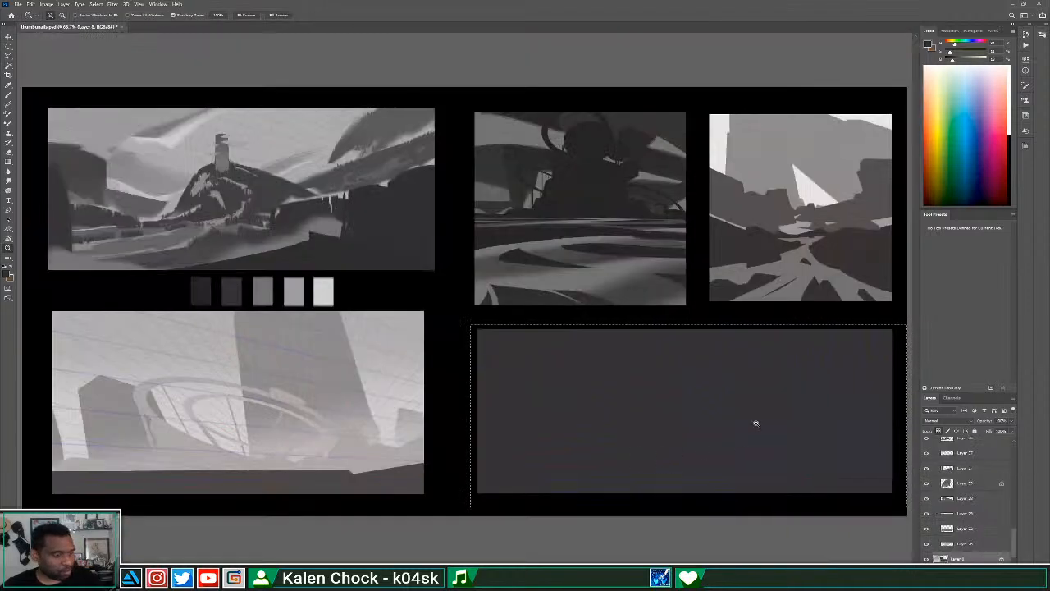
Choose a light blue foreground color and fill the selected empty frame with it.
{"action": "key", "text": "w"}
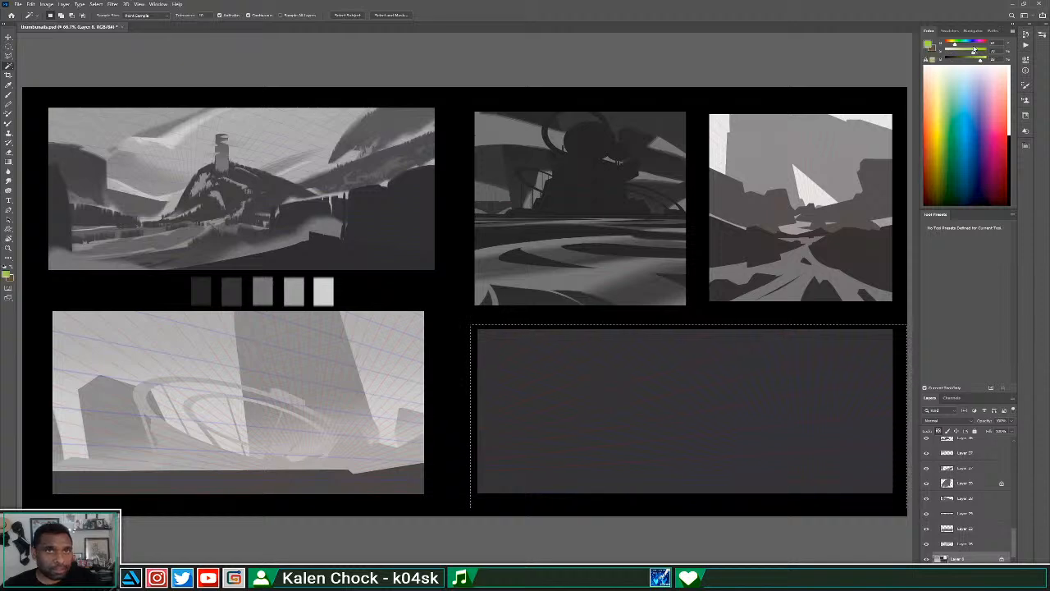
{"action": "left_click", "coordinate": [972, 45]}
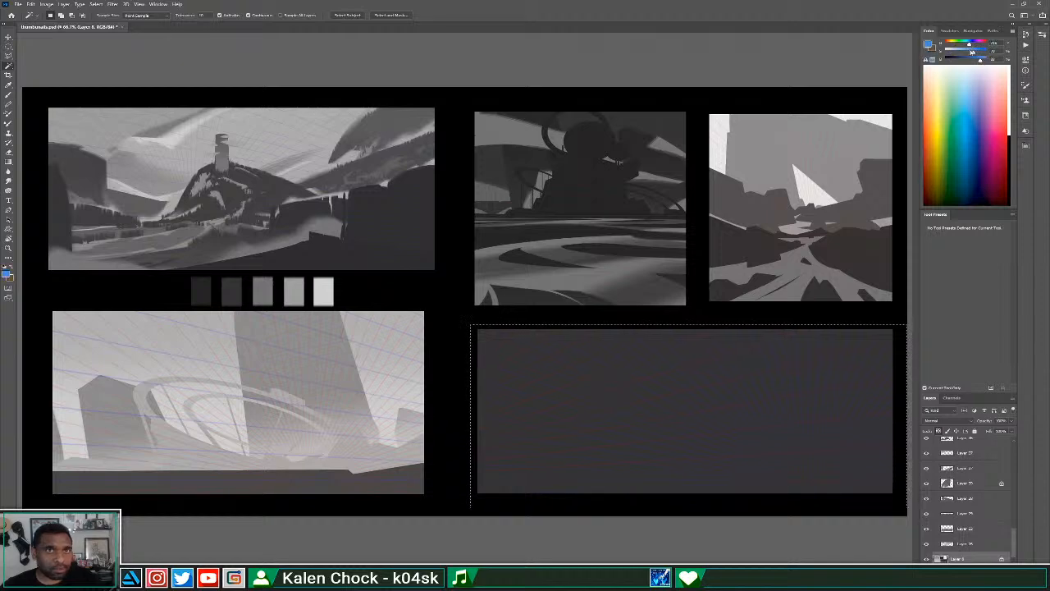
{"action": "key", "text": "alt+BackSpace"}
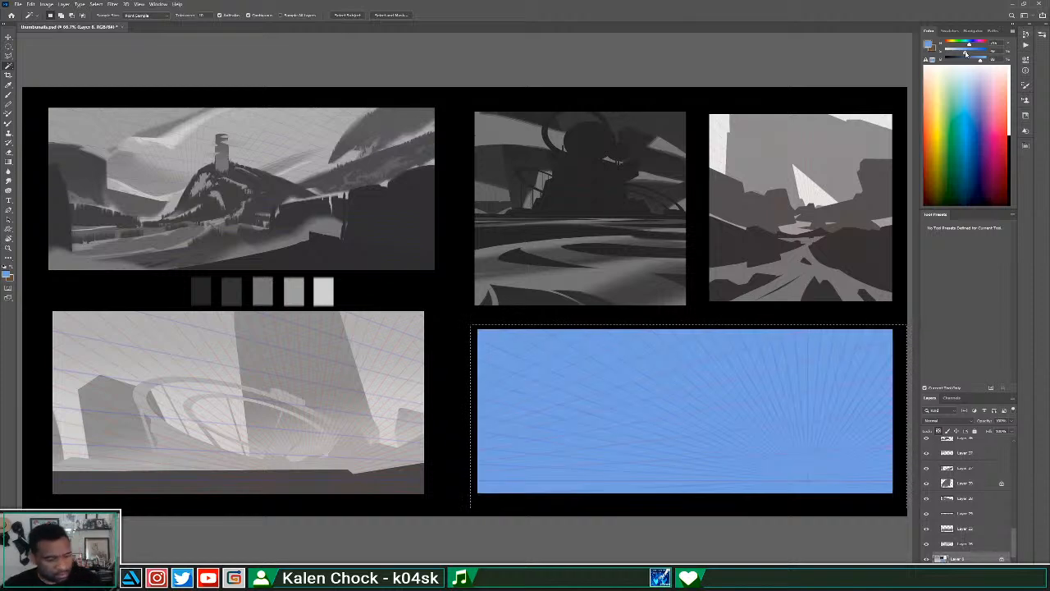
Paint broad light purple patches across the blue frame with a much smaller textured brush.
{"action": "key", "text": "b"}
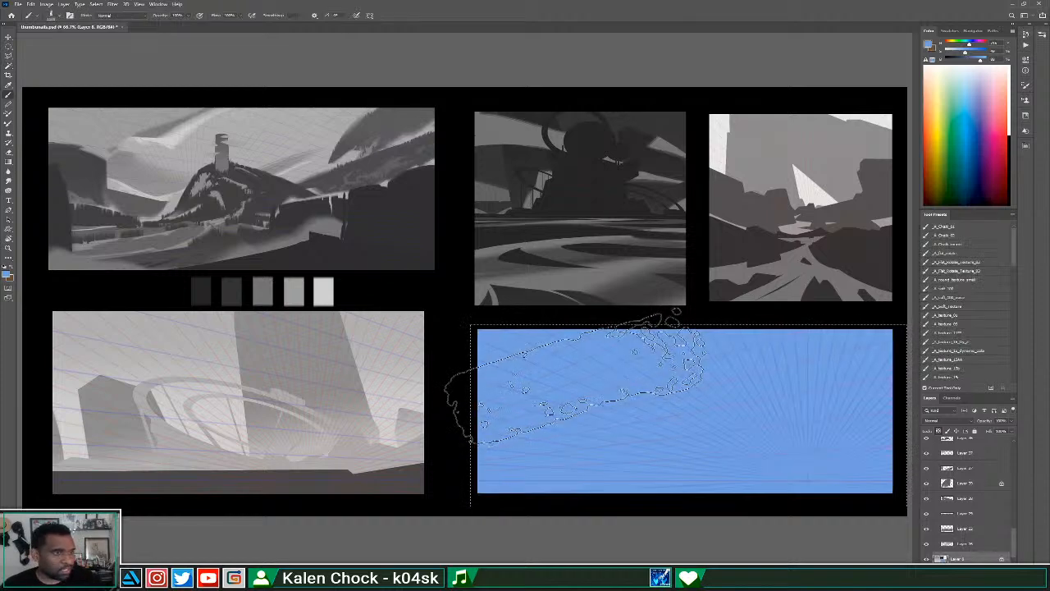
{"action": "key", "text": "["}
{"action": "key", "text": "["}
{"action": "key", "text": "["}
{"action": "key", "text": "["}
{"action": "key", "text": "["}
{"action": "key", "text": "["}
{"action": "key", "text": "["}
{"action": "key", "text": "["}
{"action": "key", "text": "["}
{"action": "key", "text": "["}
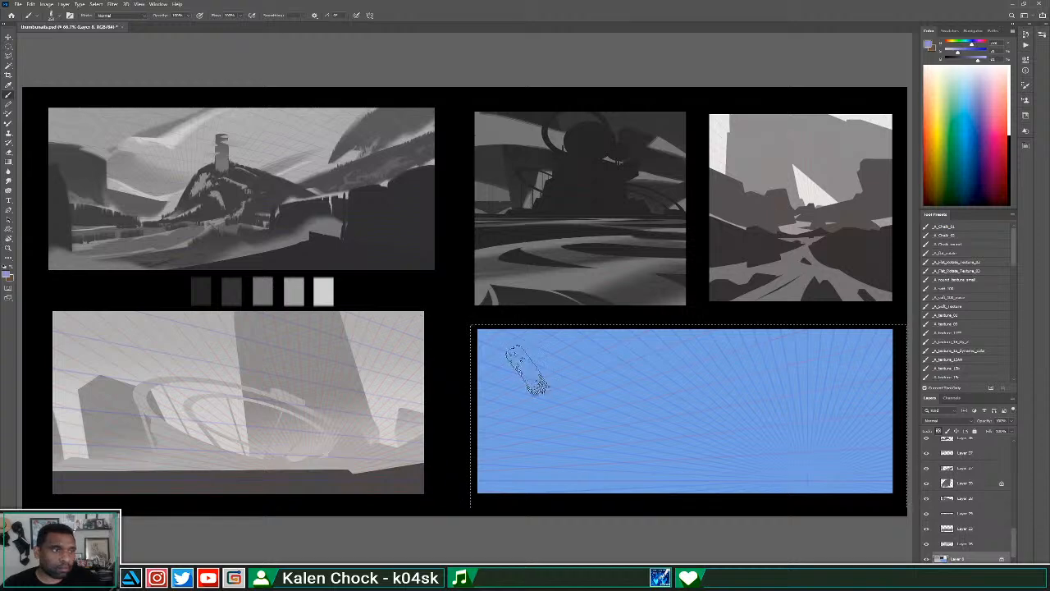
{"action": "mouse_move", "coordinate": [521, 366]}
{"action": "left_mouse_down"}
{"action": "mouse_move", "coordinate": [538, 432]}
{"action": "mouse_move", "coordinate": [679, 348]}
{"action": "mouse_move", "coordinate": [579, 396]}
{"action": "mouse_move", "coordinate": [625, 321]}
{"action": "mouse_move", "coordinate": [628, 397]}
{"action": "mouse_move", "coordinate": [558, 418]}
{"action": "mouse_move", "coordinate": [534, 450]}
{"action": "mouse_move", "coordinate": [559, 427]}
{"action": "mouse_move", "coordinate": [567, 449]}
{"action": "mouse_move", "coordinate": [476, 472]}
{"action": "mouse_move", "coordinate": [567, 494]}
{"action": "mouse_move", "coordinate": [739, 456]}
{"action": "mouse_move", "coordinate": [694, 471]}
{"action": "mouse_move", "coordinate": [756, 407]}
{"action": "mouse_move", "coordinate": [629, 454]}
{"action": "mouse_move", "coordinate": [704, 404]}
{"action": "mouse_move", "coordinate": [739, 468]}
{"action": "mouse_move", "coordinate": [803, 479]}
{"action": "mouse_move", "coordinate": [792, 444]}
{"action": "mouse_move", "coordinate": [768, 439]}
{"action": "mouse_move", "coordinate": [837, 483]}
{"action": "mouse_move", "coordinate": [886, 430]}
{"action": "mouse_move", "coordinate": [738, 417]}
{"action": "left_mouse_up"}
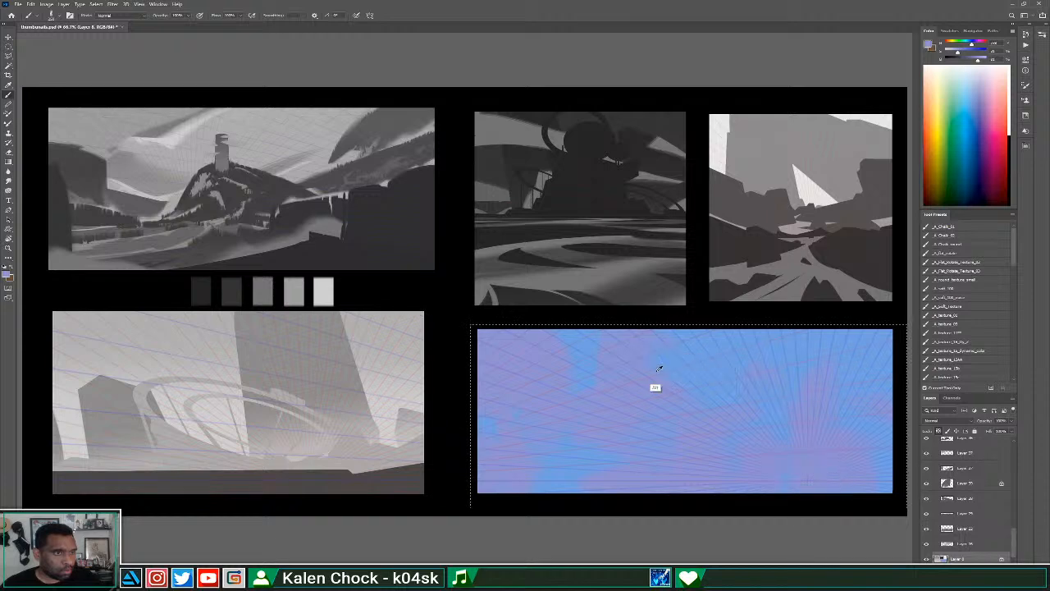
Paint pale blue patches over the upper left part of the color frame, starting from a blue sampled in it.
{"action": "left_click", "coordinate": [677, 356], "text": "alt"}
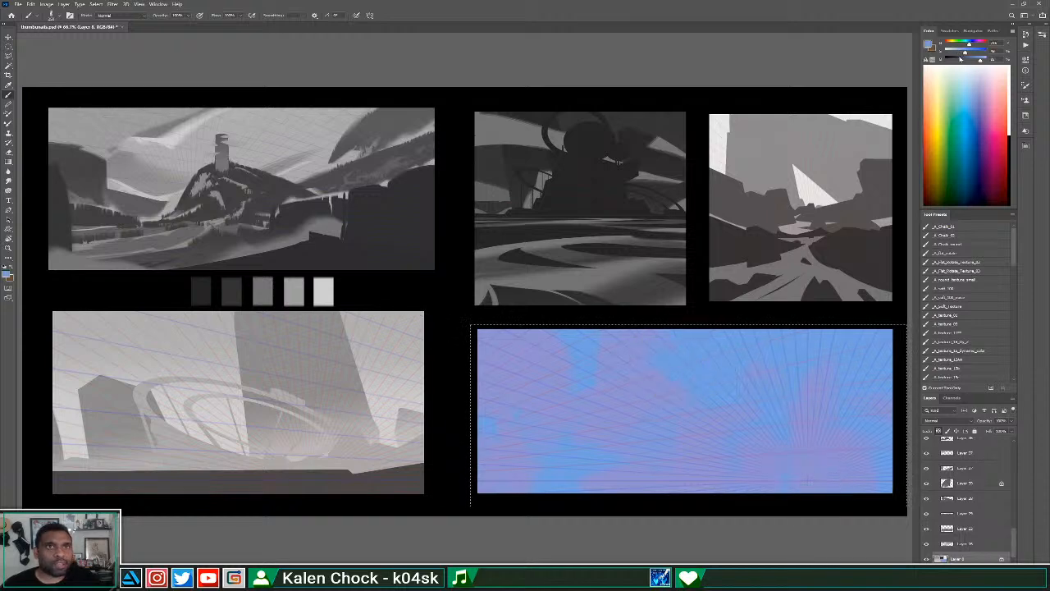
{"action": "left_click_drag", "start_coordinate": [615, 335], "coordinate": [602, 376]}
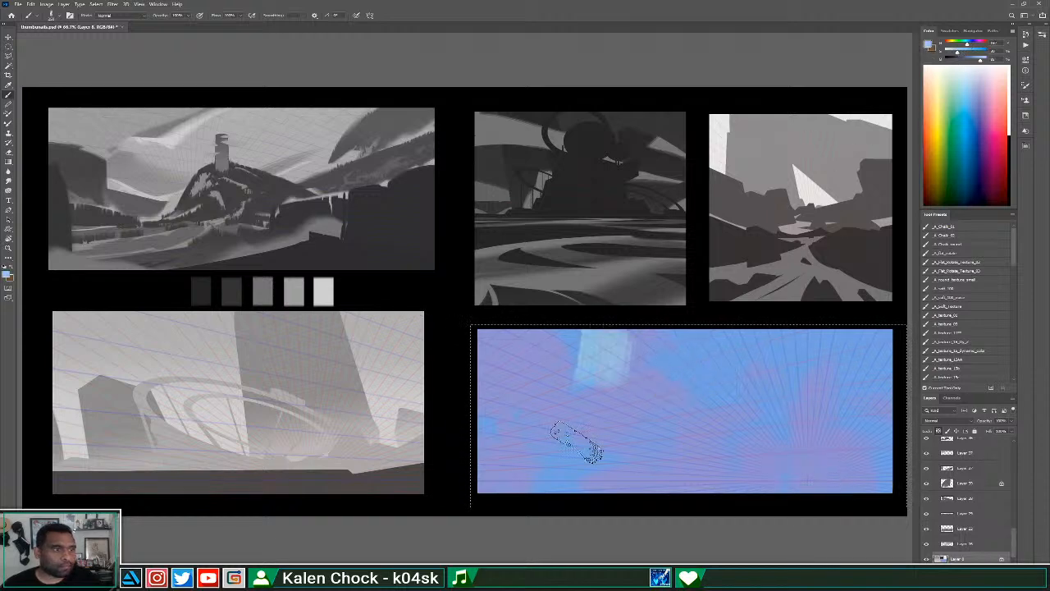
{"action": "left_click_drag", "start_coordinate": [562, 332], "coordinate": [551, 406]}
{"action": "left_click", "coordinate": [573, 387], "text": "alt"}
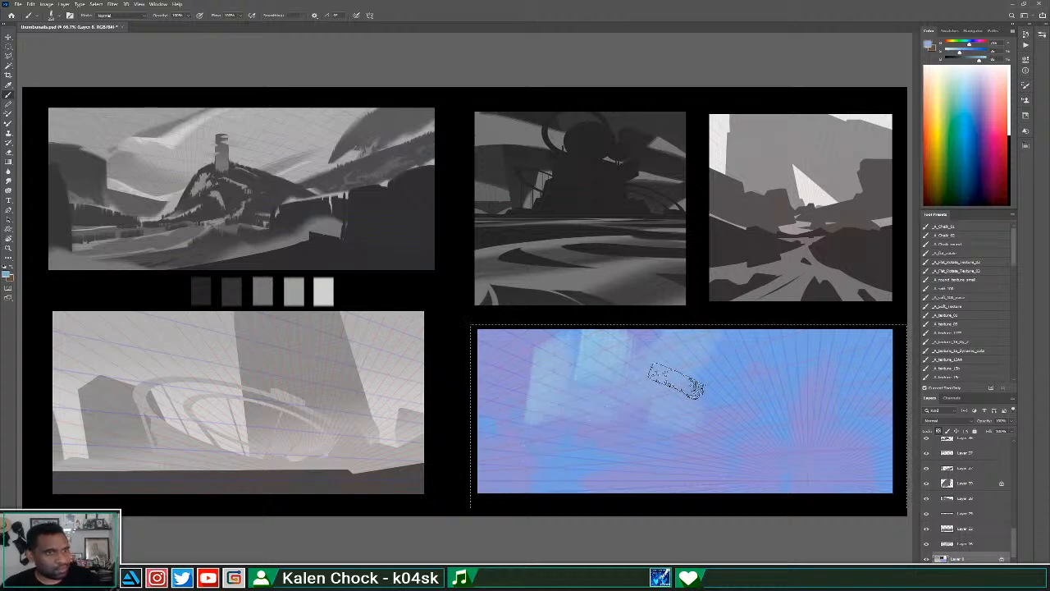
Turn on Color Dynamics for the textured brush and show its jitter options.
{"action": "key", "text": "F5"}
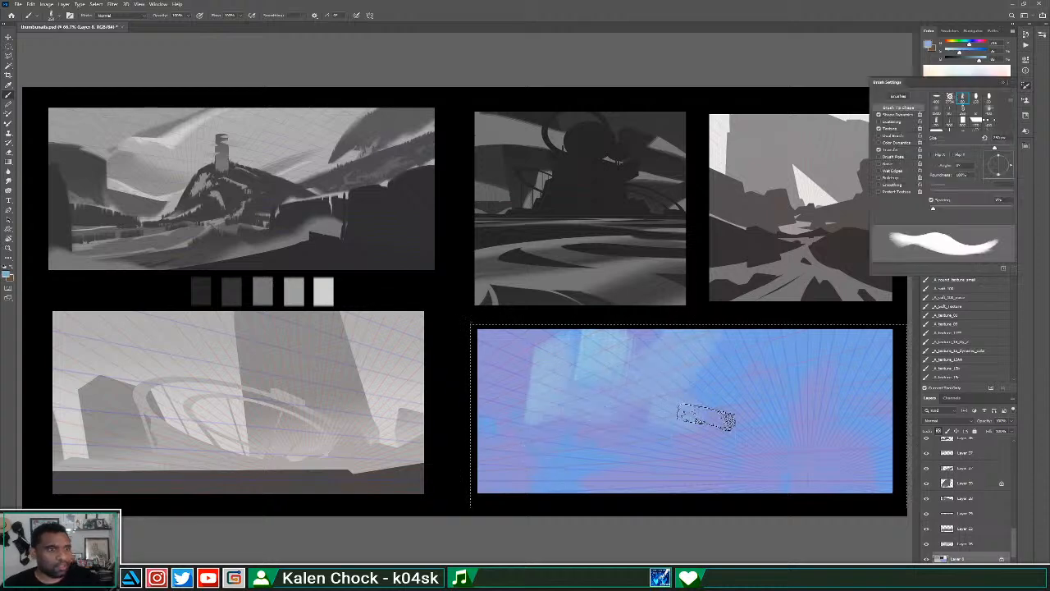
{"action": "left_click", "coordinate": [879, 145]}
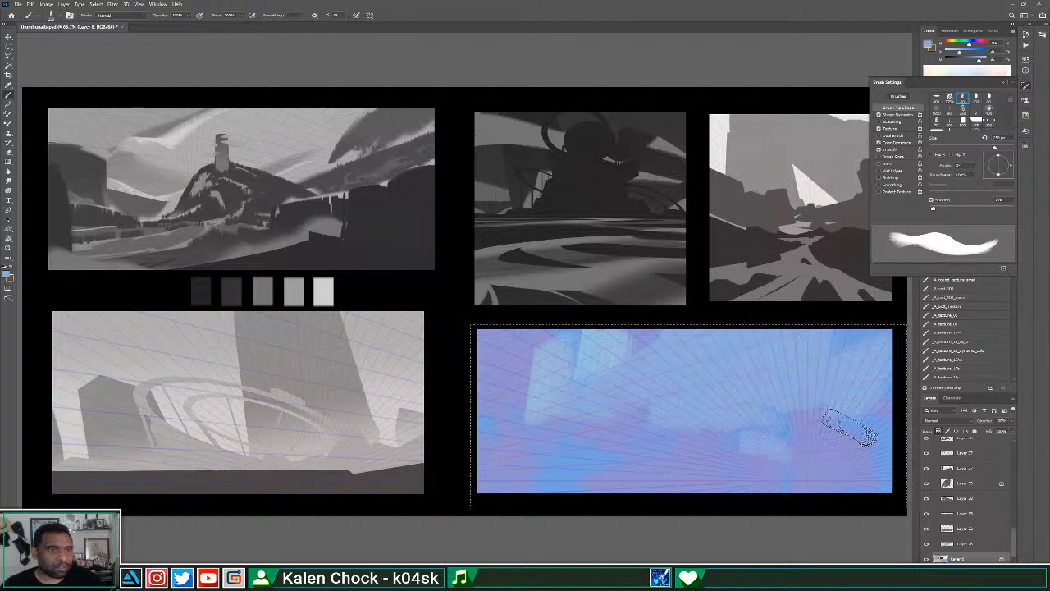
{"action": "left_click", "coordinate": [901, 144]}
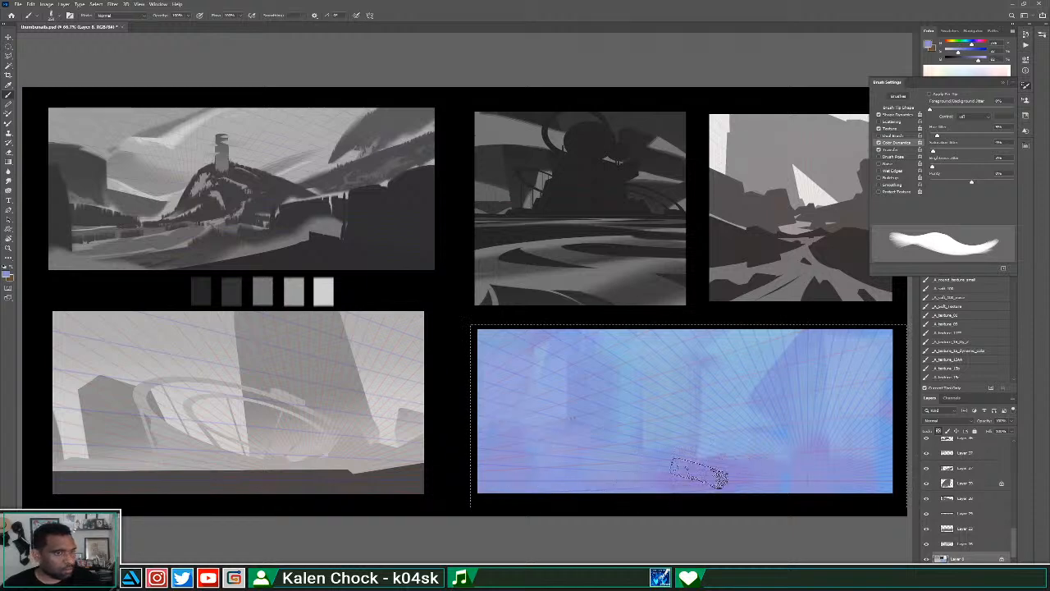
Blend the purple and blue patches into a softer light blue sky, repeatedly sampling neighbouring colors from the frame.
{"action": "left_click", "coordinate": [770, 360], "text": "alt"}
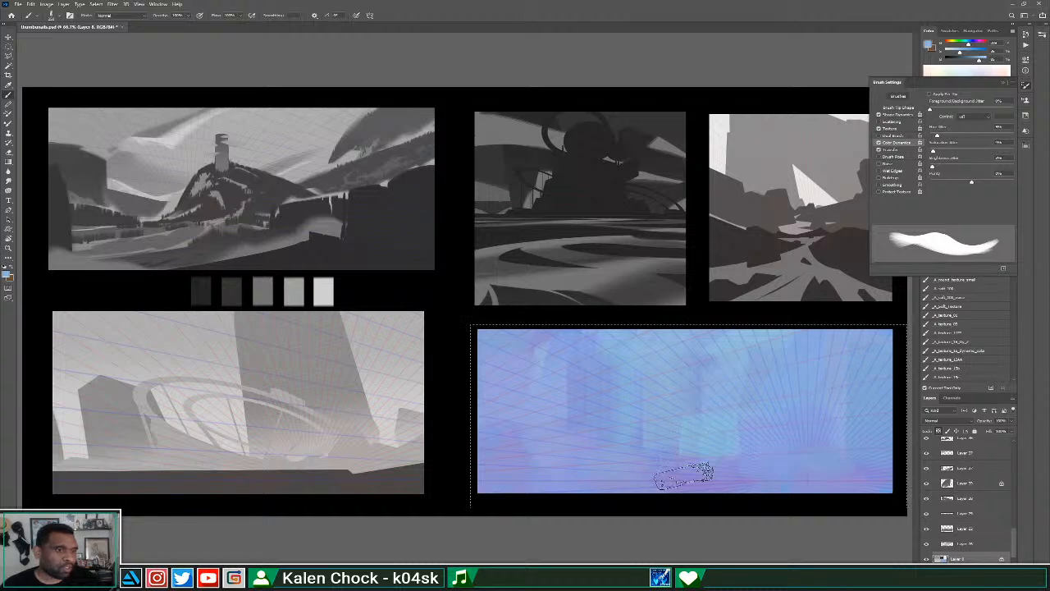
{"action": "mouse_move", "coordinate": [654, 474]}
{"action": "left_mouse_down"}
{"action": "mouse_move", "coordinate": [666, 375]}
{"action": "mouse_move", "coordinate": [753, 412]}
{"action": "mouse_move", "coordinate": [684, 467]}
{"action": "mouse_move", "coordinate": [640, 394]}
{"action": "mouse_move", "coordinate": [542, 373]}
{"action": "mouse_move", "coordinate": [509, 394]}
{"action": "mouse_move", "coordinate": [497, 323]}
{"action": "mouse_move", "coordinate": [530, 453]}
{"action": "left_mouse_up"}
{"action": "left_click", "coordinate": [761, 398], "text": "alt"}
{"action": "left_click", "coordinate": [722, 347], "text": "alt"}
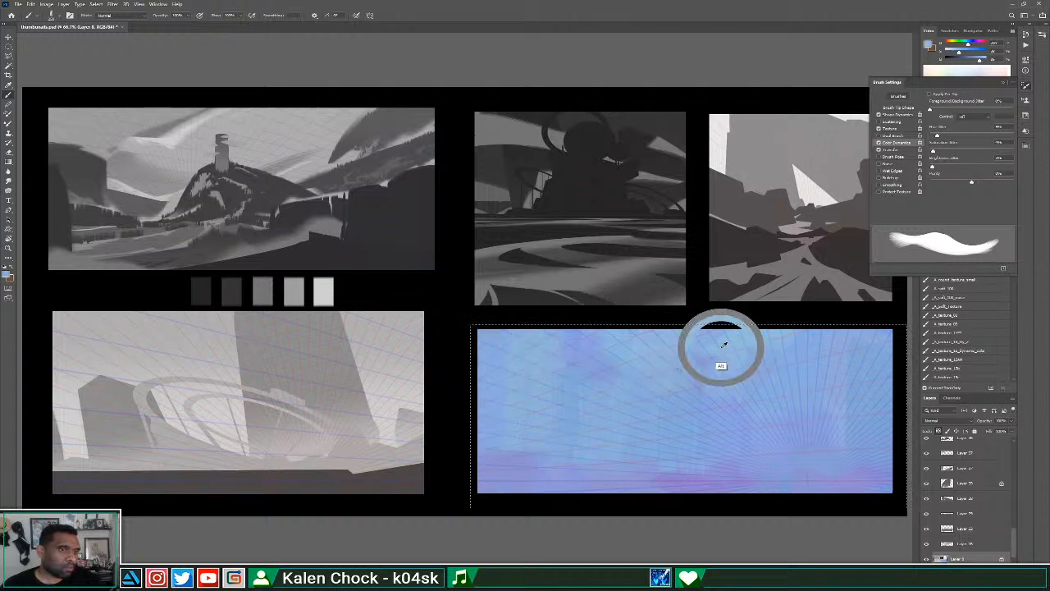
{"action": "mouse_move", "coordinate": [724, 335]}
{"action": "left_mouse_down"}
{"action": "mouse_move", "coordinate": [634, 424]}
{"action": "mouse_move", "coordinate": [607, 369]}
{"action": "left_mouse_up"}
{"action": "left_click", "coordinate": [619, 431], "text": "alt"}
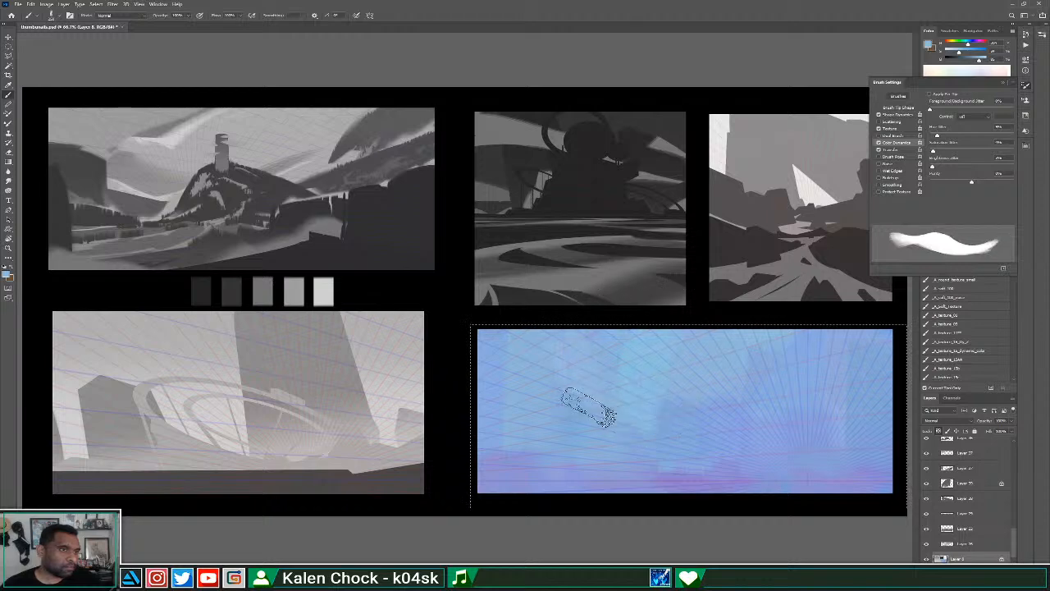
{"action": "mouse_move", "coordinate": [586, 408]}
{"action": "left_mouse_down"}
{"action": "mouse_move", "coordinate": [650, 358]}
{"action": "mouse_move", "coordinate": [740, 408]}
{"action": "mouse_move", "coordinate": [729, 406]}
{"action": "mouse_move", "coordinate": [806, 355]}
{"action": "mouse_move", "coordinate": [726, 388]}
{"action": "mouse_move", "coordinate": [812, 359]}
{"action": "mouse_move", "coordinate": [809, 412]}
{"action": "mouse_move", "coordinate": [836, 338]}
{"action": "mouse_move", "coordinate": [850, 408]}
{"action": "mouse_move", "coordinate": [871, 310]}
{"action": "mouse_move", "coordinate": [870, 387]}
{"action": "mouse_move", "coordinate": [684, 454]}
{"action": "left_mouse_up"}
{"action": "left_click", "coordinate": [873, 390], "text": "alt"}
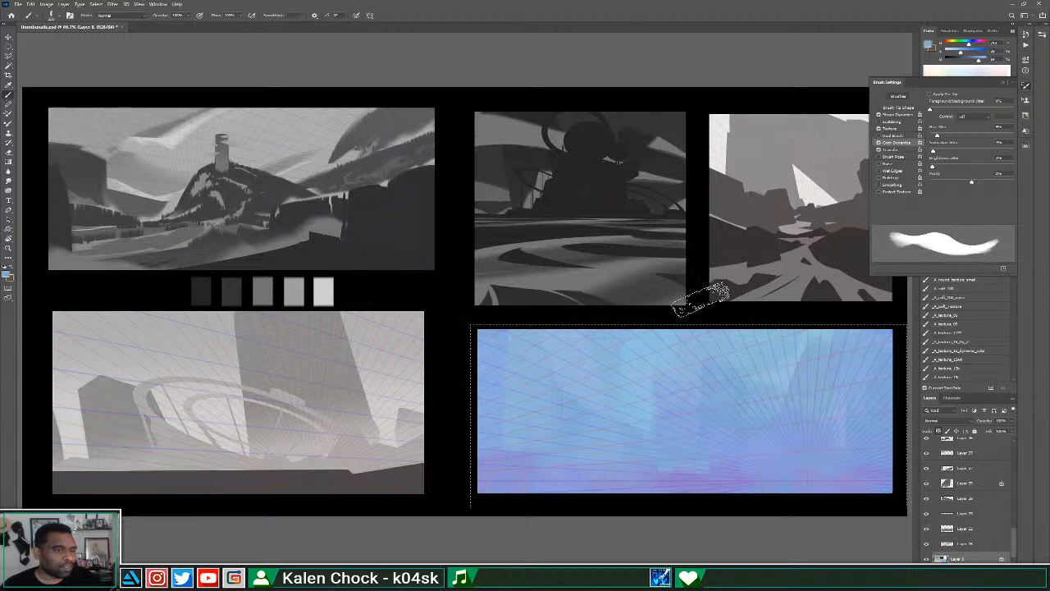
Brush pale cyan highlights into the left and upper middle of the sky, using colors sampled around them.
{"action": "left_click", "coordinate": [568, 424], "text": "alt"}
{"action": "mouse_move", "coordinate": [560, 402]}
{"action": "left_mouse_down"}
{"action": "mouse_move", "coordinate": [558, 468]}
{"action": "mouse_move", "coordinate": [529, 416]}
{"action": "mouse_move", "coordinate": [548, 483]}
{"action": "left_mouse_up"}
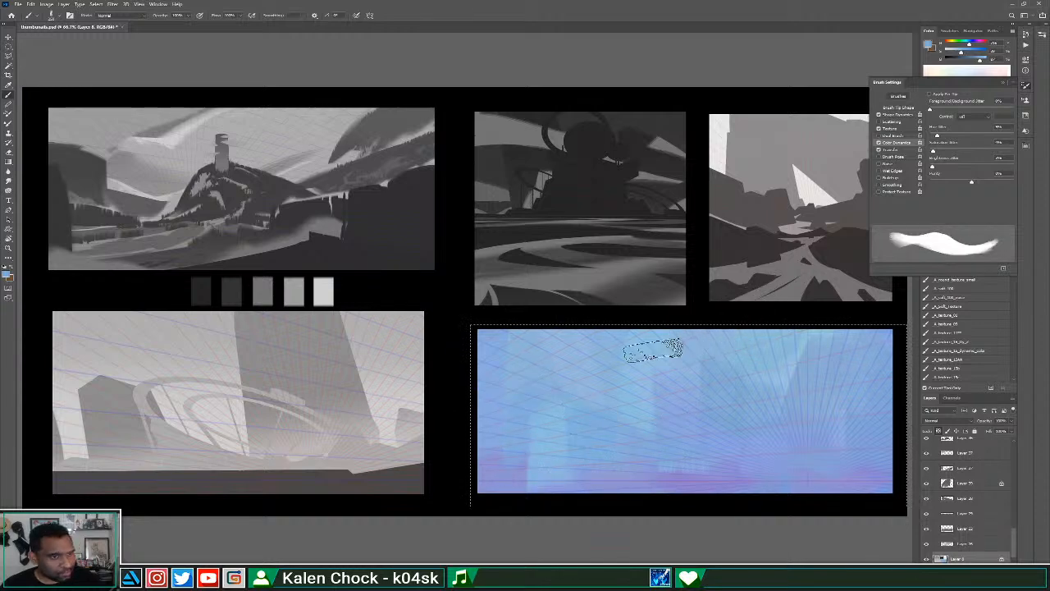
{"action": "left_click", "coordinate": [658, 359], "text": "alt"}
{"action": "left_click_drag", "start_coordinate": [658, 361], "coordinate": [762, 308]}
{"action": "left_click_drag", "start_coordinate": [710, 345], "coordinate": [735, 362]}
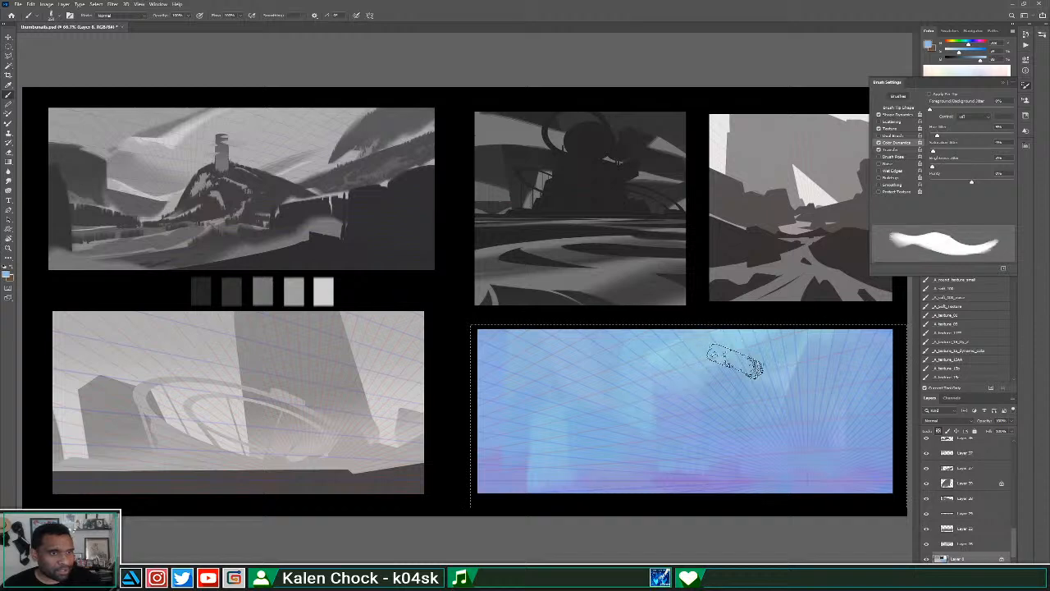
{"action": "left_click", "coordinate": [741, 361], "text": "alt"}
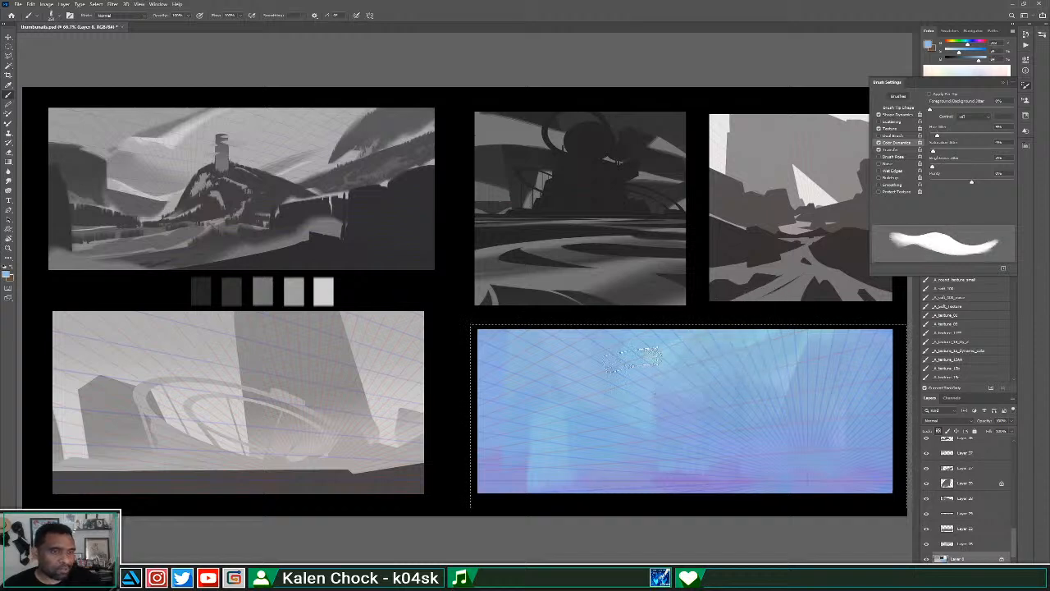
{"action": "left_click", "coordinate": [663, 408], "text": "alt"}
{"action": "mouse_move", "coordinate": [644, 398]}
{"action": "left_mouse_down"}
{"action": "mouse_move", "coordinate": [659, 480]}
{"action": "mouse_move", "coordinate": [637, 385]}
{"action": "mouse_move", "coordinate": [639, 441]}
{"action": "mouse_move", "coordinate": [601, 395]}
{"action": "mouse_move", "coordinate": [595, 478]}
{"action": "mouse_move", "coordinate": [585, 390]}
{"action": "mouse_move", "coordinate": [560, 491]}
{"action": "left_mouse_up"}
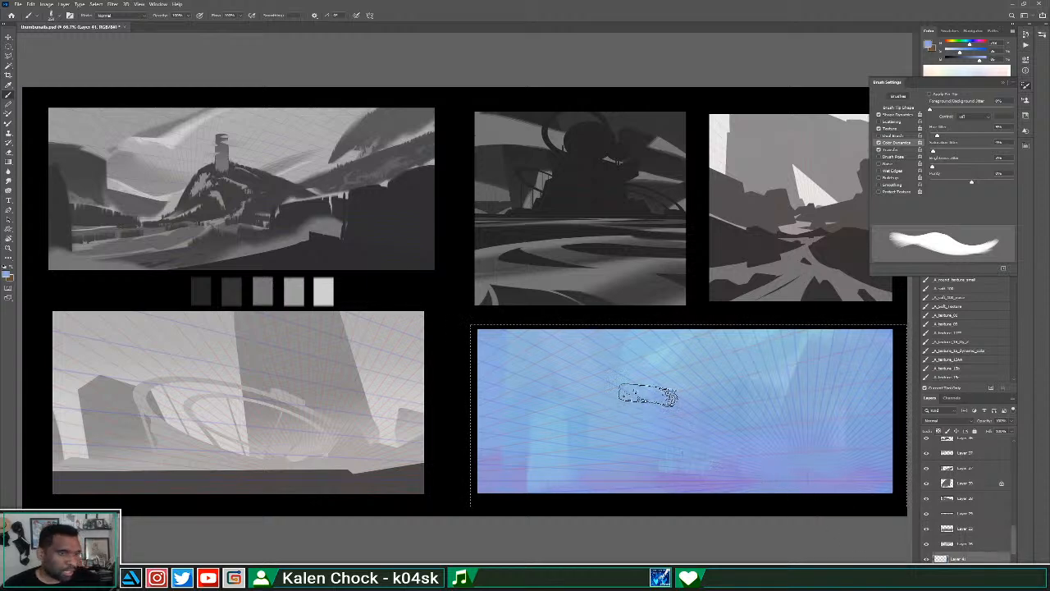
Choose a darker muted purple and block in the base of a rock mass at the frame's lower middle on the new layer.
{"action": "left_click", "coordinate": [976, 44]}
{"action": "left_click", "coordinate": [970, 59]}
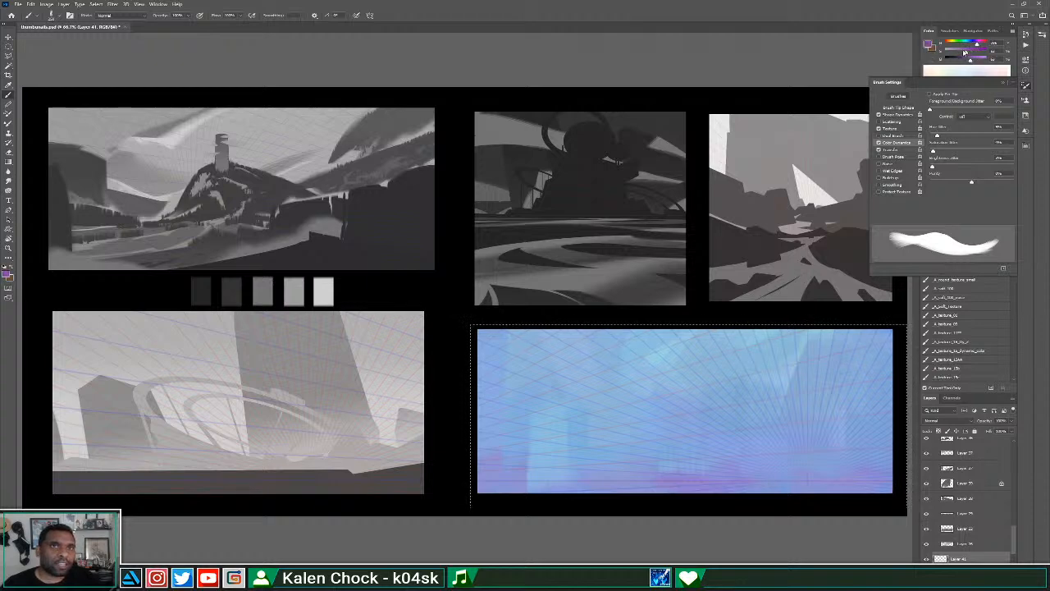
{"action": "mouse_move", "coordinate": [634, 468]}
{"action": "left_mouse_down"}
{"action": "mouse_move", "coordinate": [703, 404]}
{"action": "mouse_move", "coordinate": [707, 460]}
{"action": "left_mouse_up"}
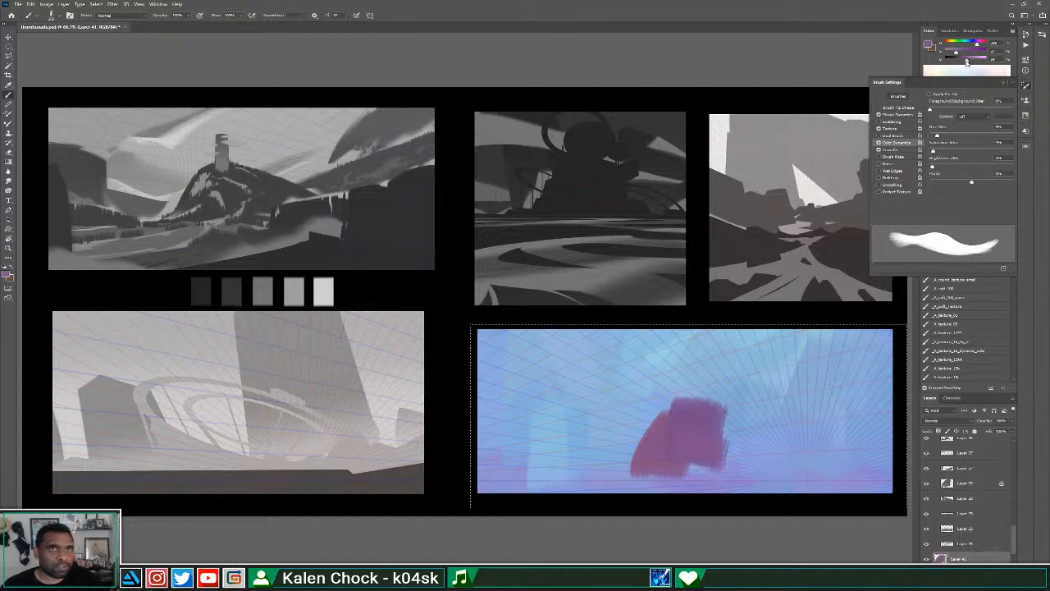
{"action": "mouse_move", "coordinate": [703, 414]}
{"action": "left_mouse_down"}
{"action": "mouse_move", "coordinate": [738, 390]}
{"action": "mouse_move", "coordinate": [738, 479]}
{"action": "mouse_move", "coordinate": [753, 394]}
{"action": "left_mouse_up"}
Accept the foreground color and build the purple mass up into a tall tower reaching the frame's upper edge.
{"action": "left_click", "coordinate": [928, 46]}
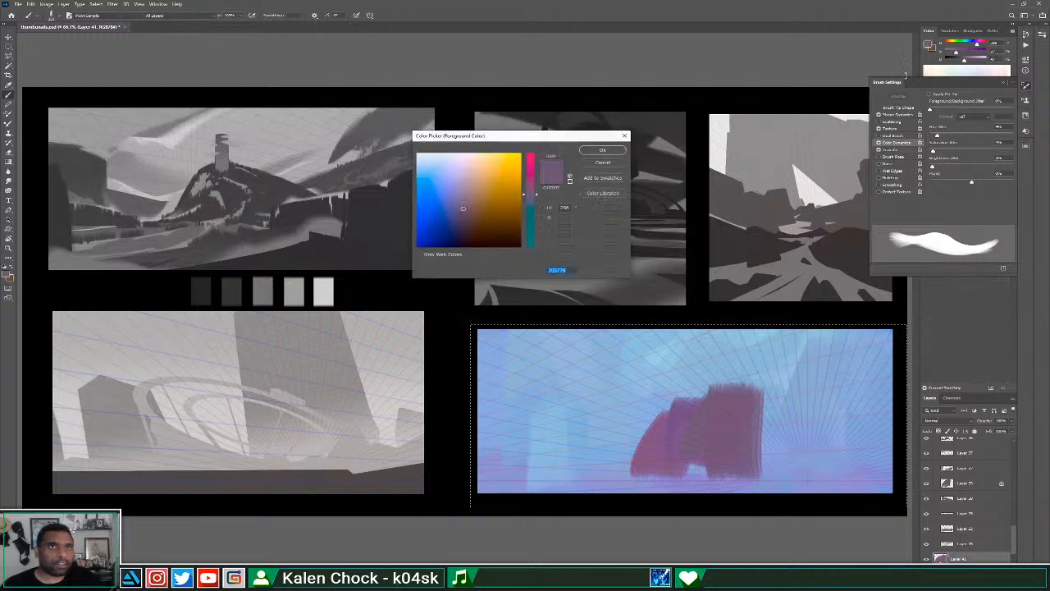
{"action": "left_click", "coordinate": [597, 152]}
{"action": "left_click_drag", "start_coordinate": [681, 423], "coordinate": [670, 476]}
{"action": "mouse_move", "coordinate": [721, 381]}
{"action": "left_mouse_down"}
{"action": "mouse_move", "coordinate": [715, 457]}
{"action": "mouse_move", "coordinate": [706, 344]}
{"action": "mouse_move", "coordinate": [695, 352]}
{"action": "mouse_move", "coordinate": [704, 380]}
{"action": "mouse_move", "coordinate": [727, 341]}
{"action": "mouse_move", "coordinate": [739, 347]}
{"action": "mouse_move", "coordinate": [743, 433]}
{"action": "left_mouse_up"}
{"action": "left_click_drag", "start_coordinate": [752, 331], "coordinate": [766, 440]}
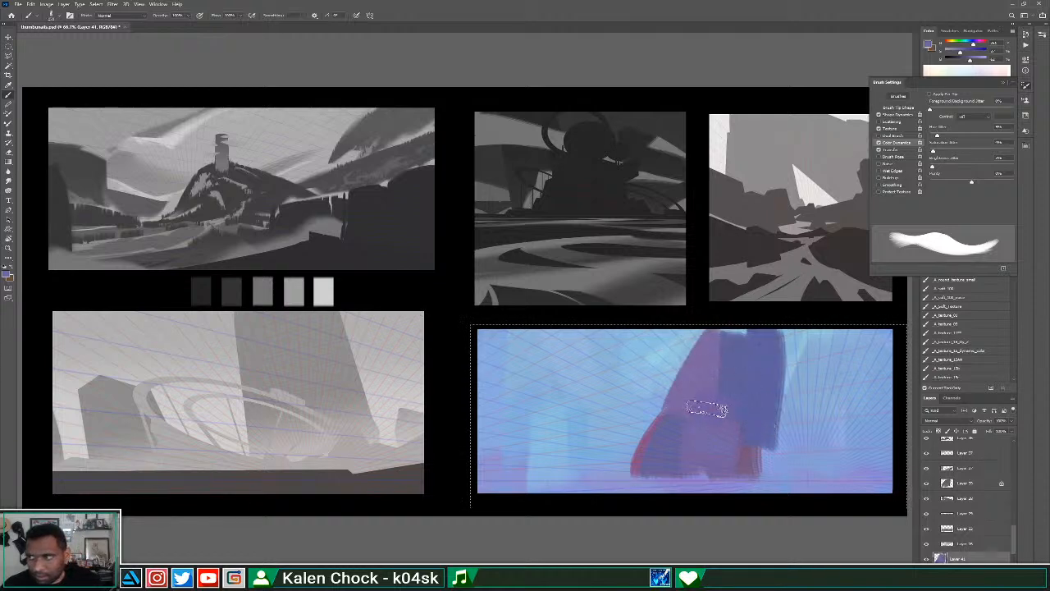
Extend the tower's base to the left with a low stepped purple ridge, using a smaller brush.
{"action": "key", "text": "["}
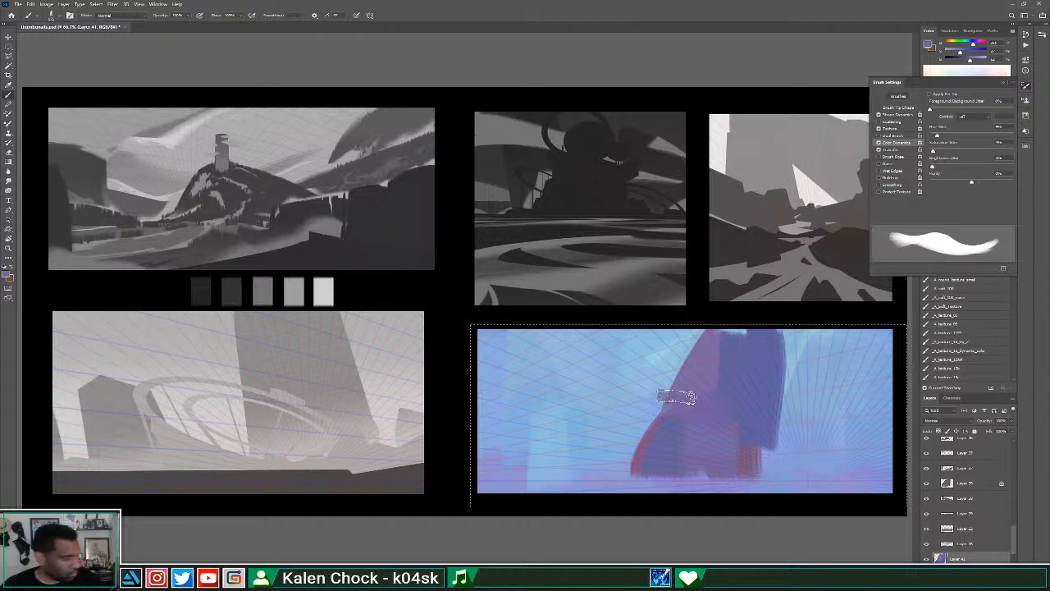
{"action": "mouse_move", "coordinate": [652, 410]}
{"action": "left_mouse_down"}
{"action": "mouse_move", "coordinate": [654, 439]}
{"action": "mouse_move", "coordinate": [641, 451]}
{"action": "left_mouse_up"}
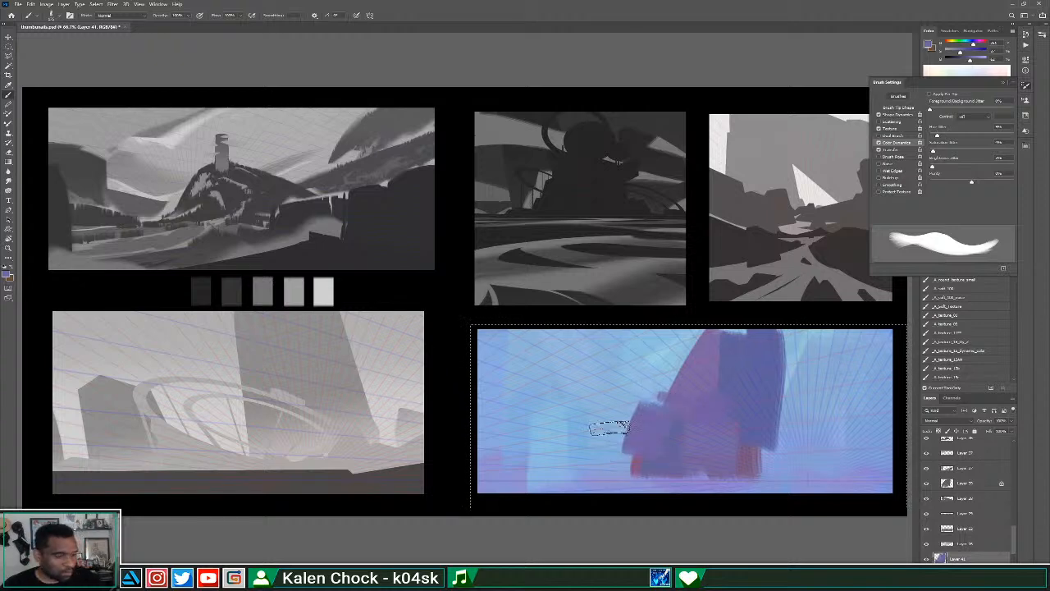
{"action": "mouse_move", "coordinate": [586, 470]}
{"action": "left_mouse_down"}
{"action": "mouse_move", "coordinate": [597, 429]}
{"action": "mouse_move", "coordinate": [618, 474]}
{"action": "mouse_move", "coordinate": [620, 413]}
{"action": "mouse_move", "coordinate": [566, 476]}
{"action": "mouse_move", "coordinate": [591, 434]}
{"action": "left_mouse_up"}
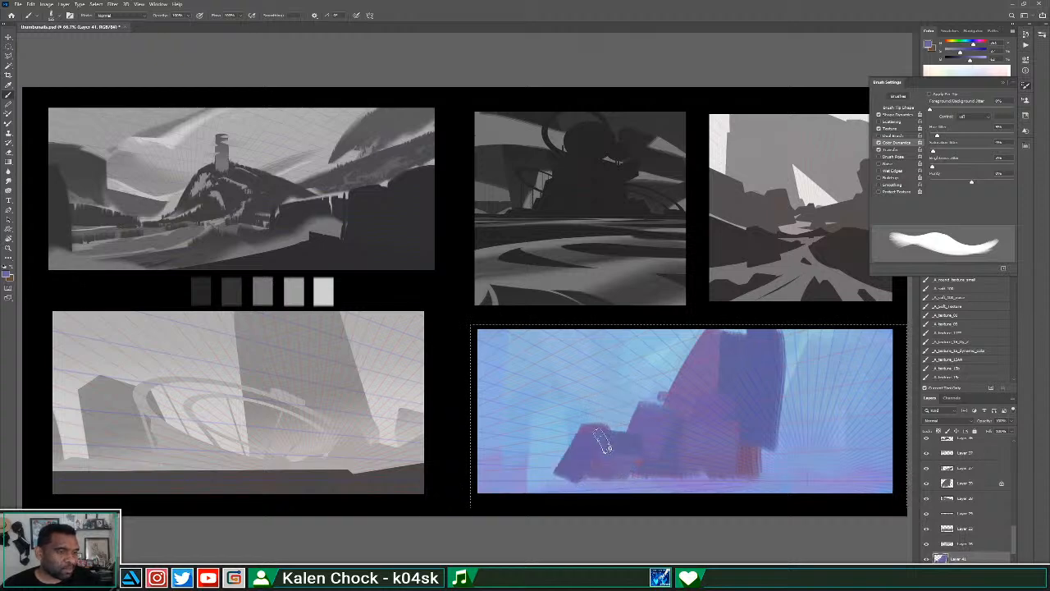
{"action": "left_click_drag", "start_coordinate": [713, 386], "coordinate": [645, 439]}
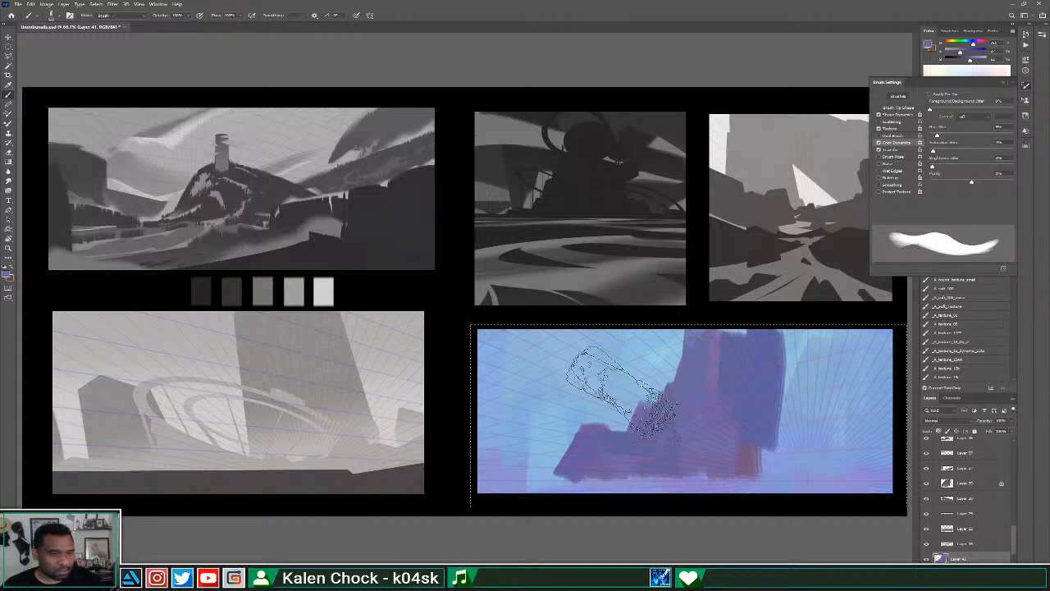
Erase the stepped left edge of the purple mass into a clean diagonal slope.
{"action": "key", "text": "e"}
{"action": "mouse_move", "coordinate": [597, 406]}
{"action": "left_mouse_down"}
{"action": "mouse_move", "coordinate": [576, 423]}
{"action": "mouse_move", "coordinate": [613, 434]}
{"action": "mouse_move", "coordinate": [669, 376]}
{"action": "left_mouse_up"}
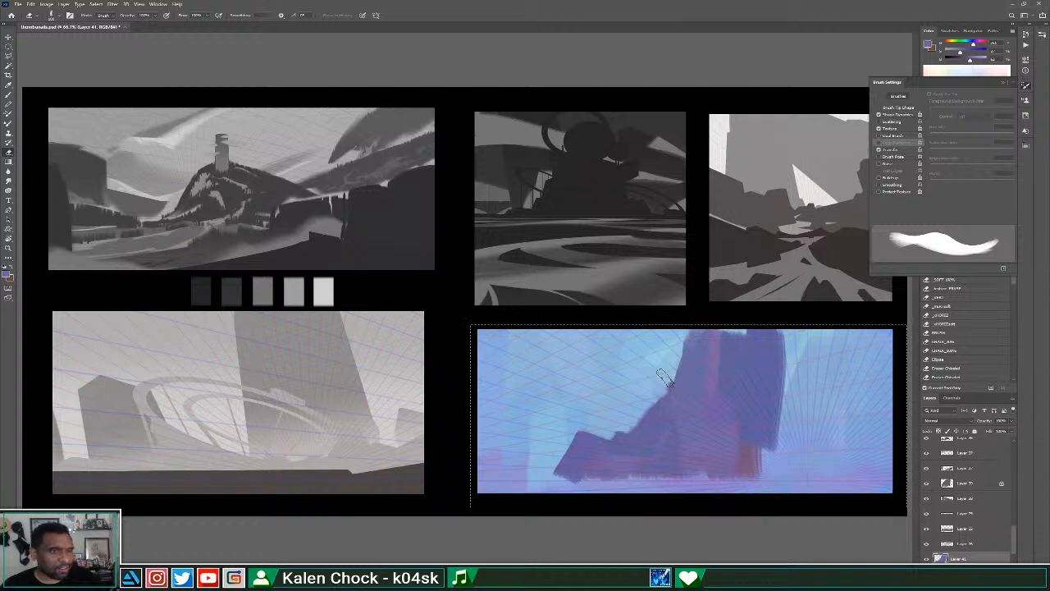
{"action": "key", "text": "b"}
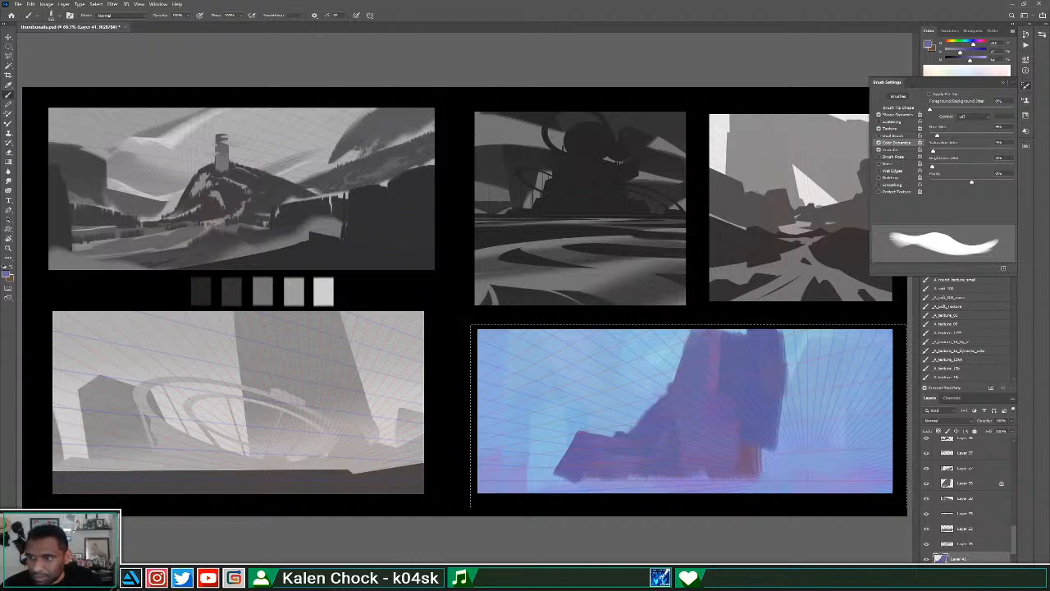
Widen the tower to the right with a tall purple column and paint small rocks at its right foot.
{"action": "key", "text": "ctrl+d"}
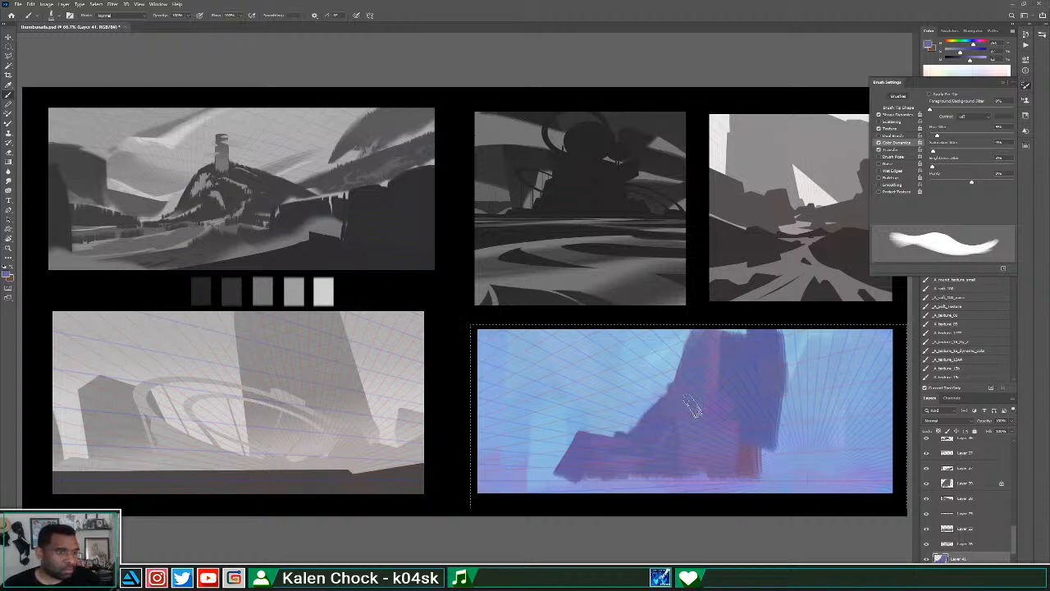
{"action": "mouse_move", "coordinate": [755, 468]}
{"action": "left_mouse_down"}
{"action": "mouse_move", "coordinate": [774, 481]}
{"action": "mouse_move", "coordinate": [789, 469]}
{"action": "mouse_move", "coordinate": [781, 445]}
{"action": "mouse_move", "coordinate": [766, 460]}
{"action": "left_mouse_up"}
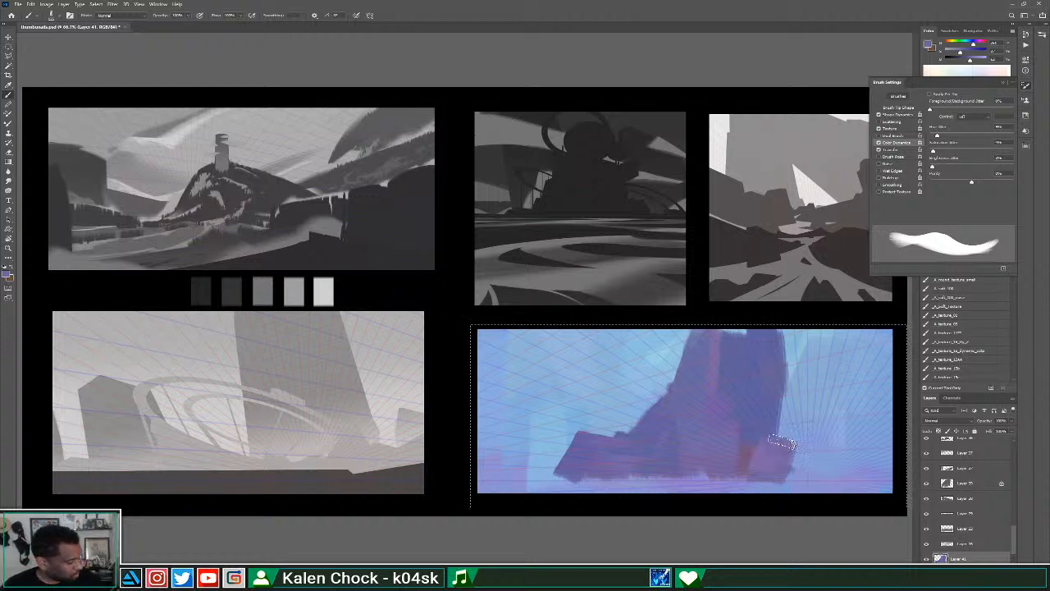
{"action": "mouse_move", "coordinate": [783, 441]}
{"action": "left_mouse_down"}
{"action": "mouse_move", "coordinate": [816, 447]}
{"action": "mouse_move", "coordinate": [812, 459]}
{"action": "mouse_move", "coordinate": [808, 385]}
{"action": "mouse_move", "coordinate": [797, 457]}
{"action": "mouse_move", "coordinate": [833, 480]}
{"action": "mouse_move", "coordinate": [869, 464]}
{"action": "left_mouse_up"}
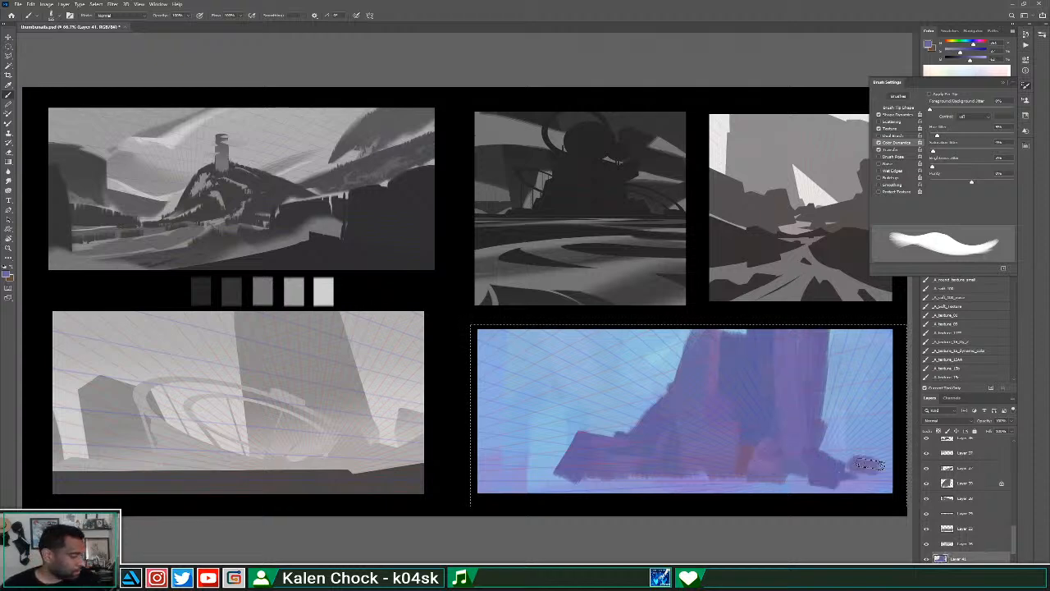
{"action": "left_click_drag", "start_coordinate": [806, 408], "coordinate": [825, 367]}
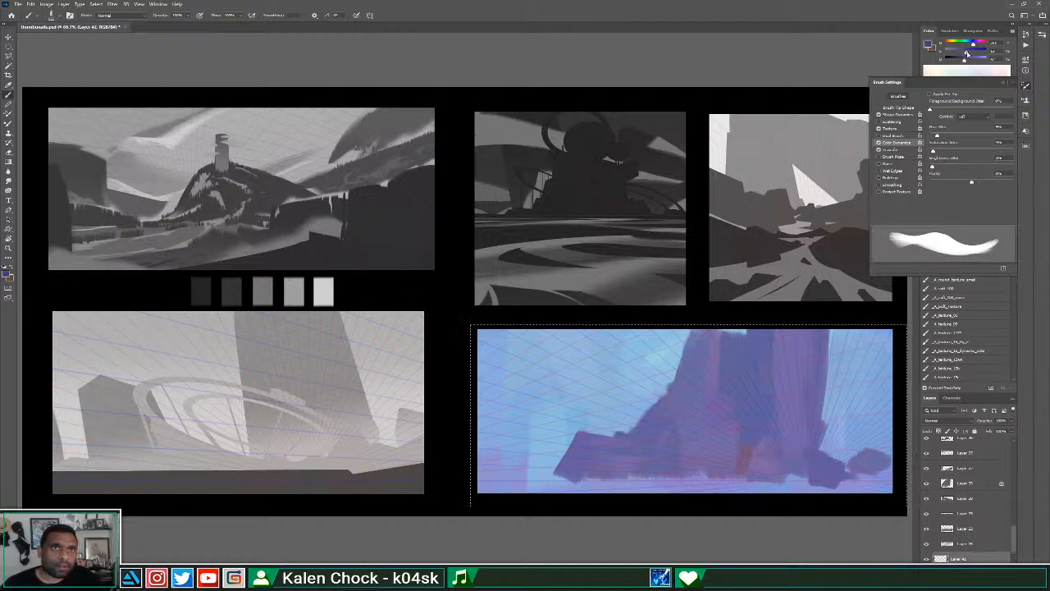
Choose a dark saturated blue and paint an uneven ground strip along the frame's bottom edge on the new layer.
{"action": "left_click", "coordinate": [929, 45]}
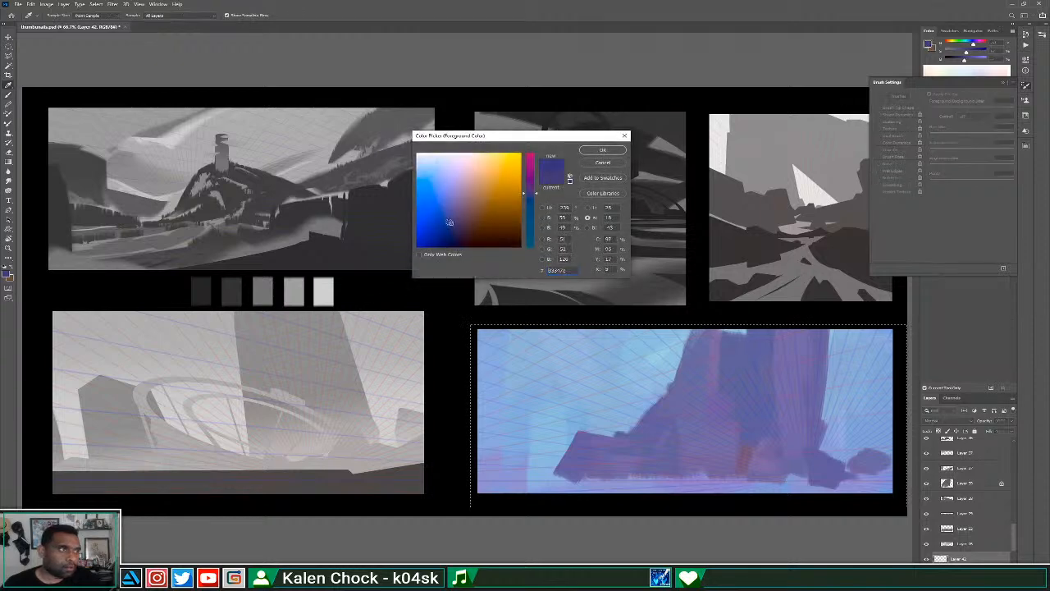
{"action": "left_click_drag", "start_coordinate": [452, 220], "coordinate": [449, 217]}
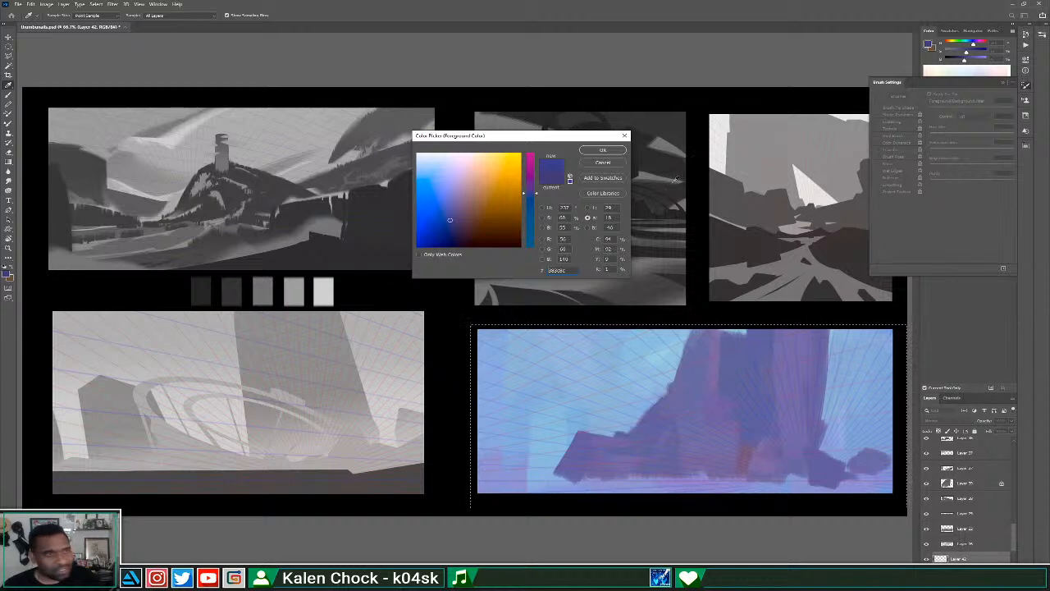
{"action": "left_click", "coordinate": [602, 150]}
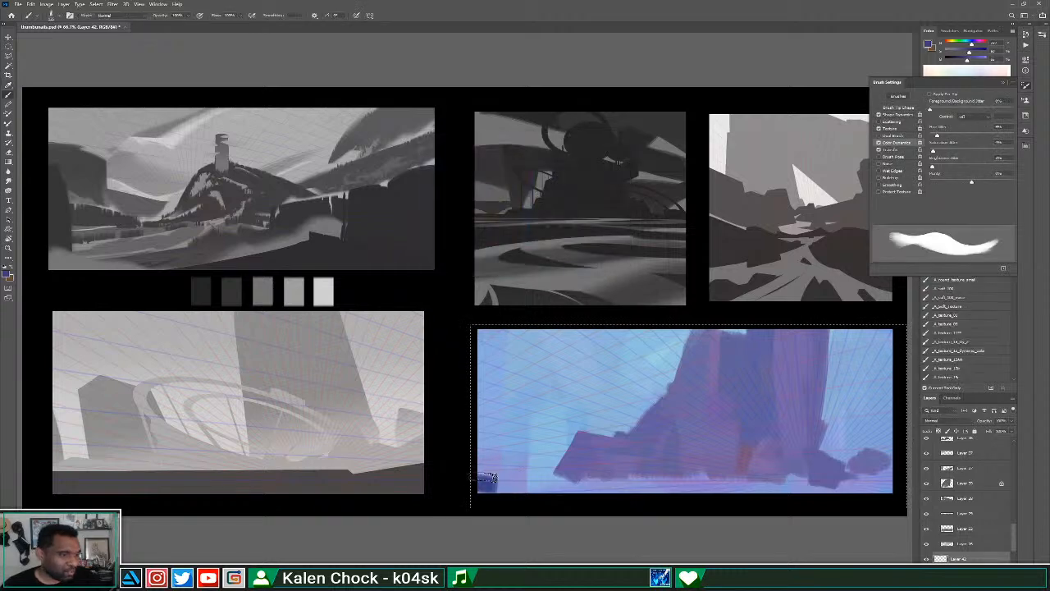
{"action": "mouse_move", "coordinate": [489, 480]}
{"action": "left_mouse_down"}
{"action": "mouse_move", "coordinate": [545, 504]}
{"action": "mouse_move", "coordinate": [489, 481]}
{"action": "mouse_move", "coordinate": [582, 478]}
{"action": "mouse_move", "coordinate": [551, 498]}
{"action": "mouse_move", "coordinate": [495, 483]}
{"action": "mouse_move", "coordinate": [673, 506]}
{"action": "left_mouse_up"}
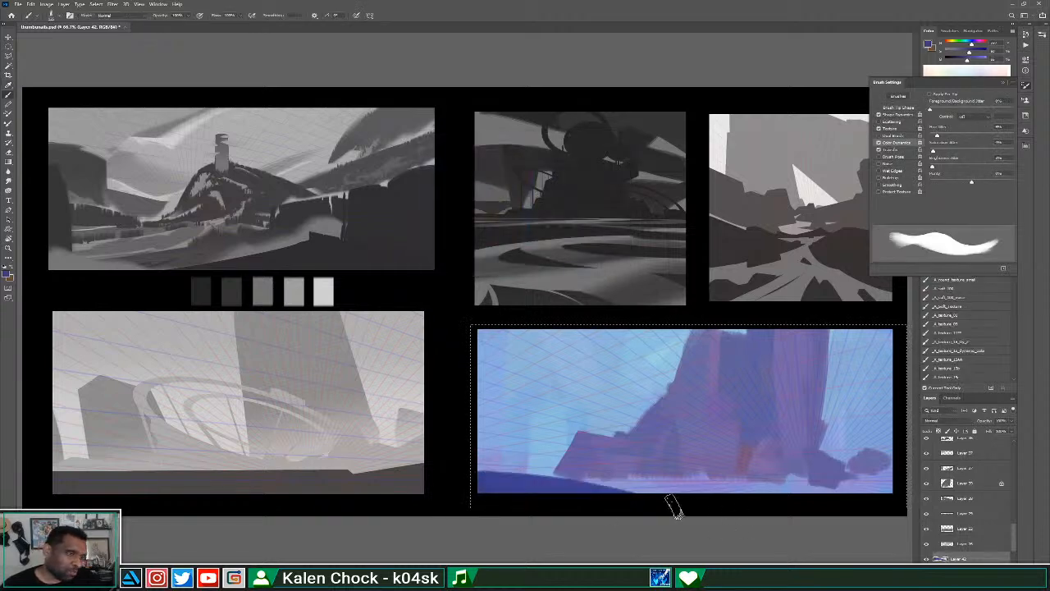
{"action": "left_click_drag", "start_coordinate": [510, 479], "coordinate": [799, 506]}
{"action": "key", "text": "ctrl+z"}
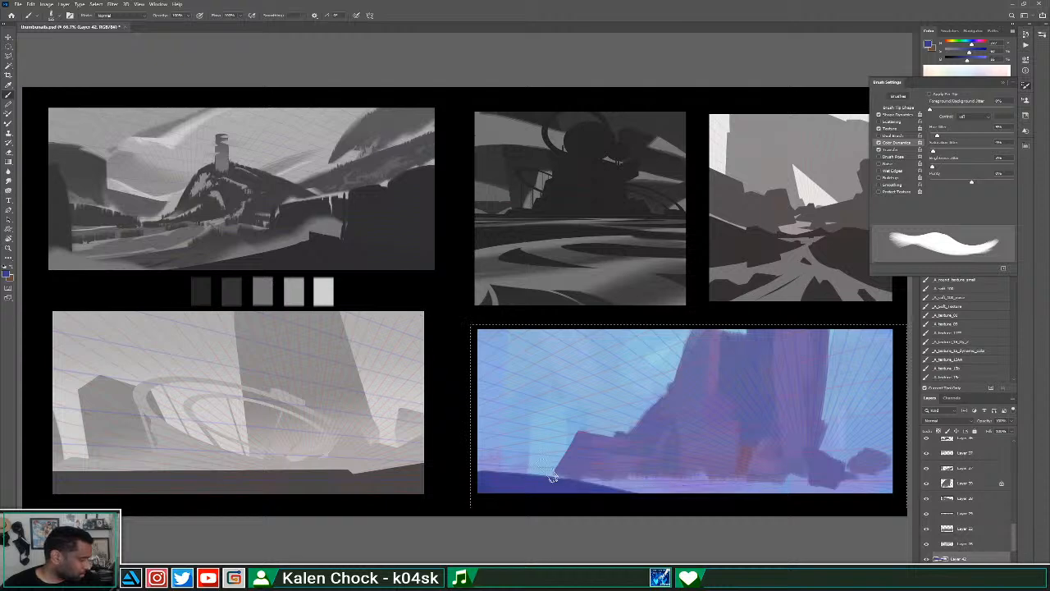
{"action": "mouse_move", "coordinate": [581, 487]}
{"action": "left_mouse_down"}
{"action": "mouse_move", "coordinate": [897, 486]}
{"action": "mouse_move", "coordinate": [869, 492]}
{"action": "mouse_move", "coordinate": [844, 478]}
{"action": "mouse_move", "coordinate": [891, 496]}
{"action": "left_mouse_up"}
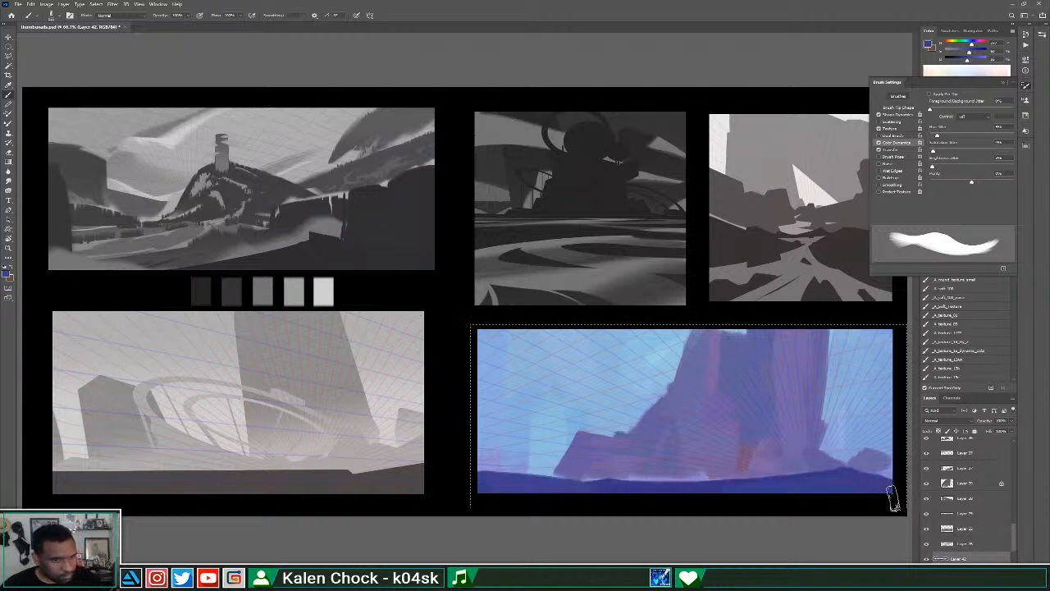
{"action": "key", "text": "e"}
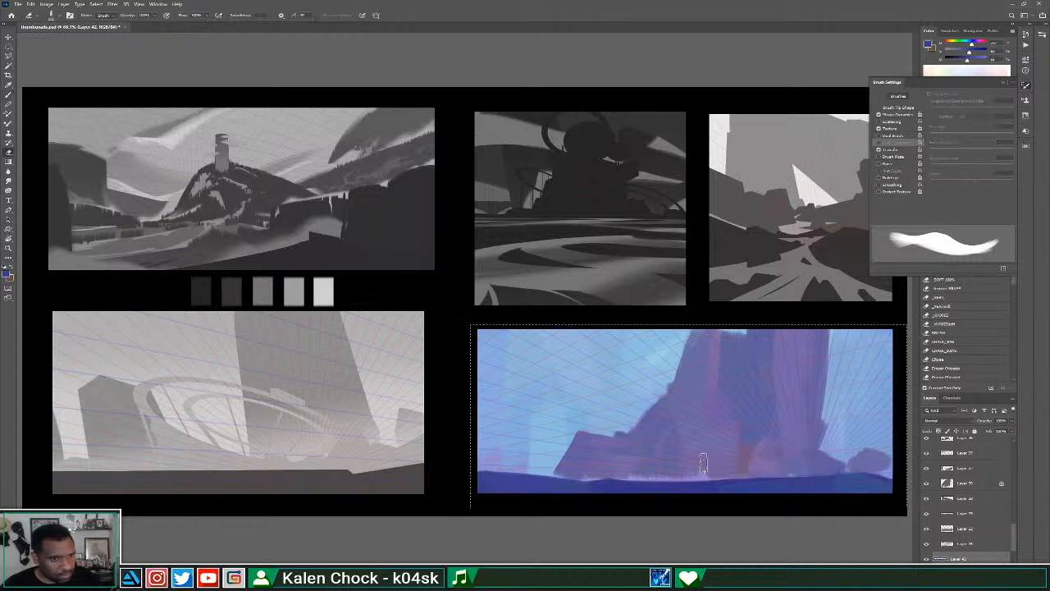
Brush more dark blue along the ground strip's upper edge beneath the tower and its right rocks.
{"action": "key", "text": "b"}
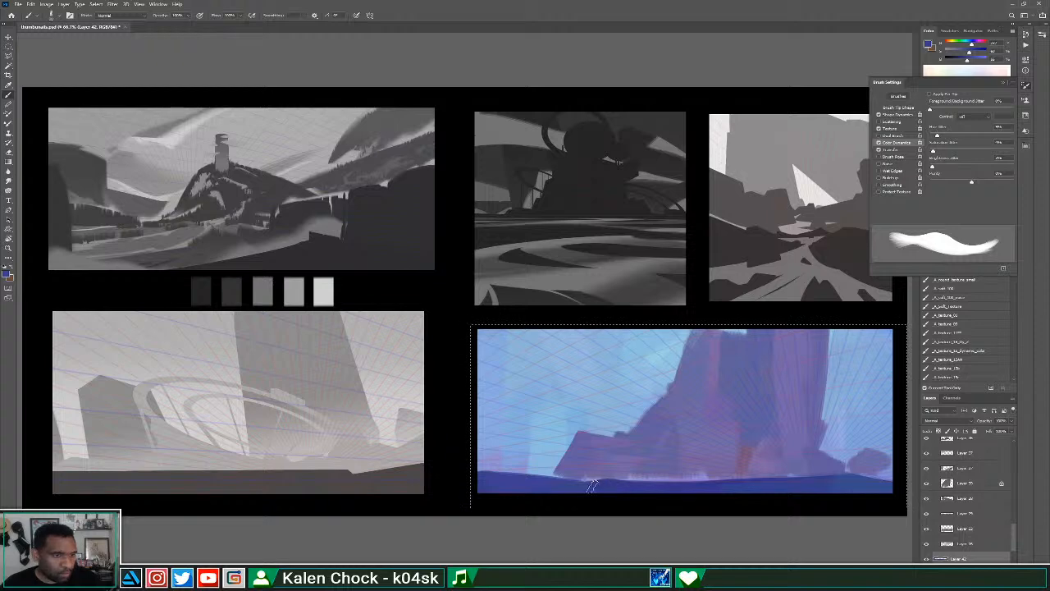
{"action": "left_click_drag", "start_coordinate": [600, 485], "coordinate": [871, 471]}
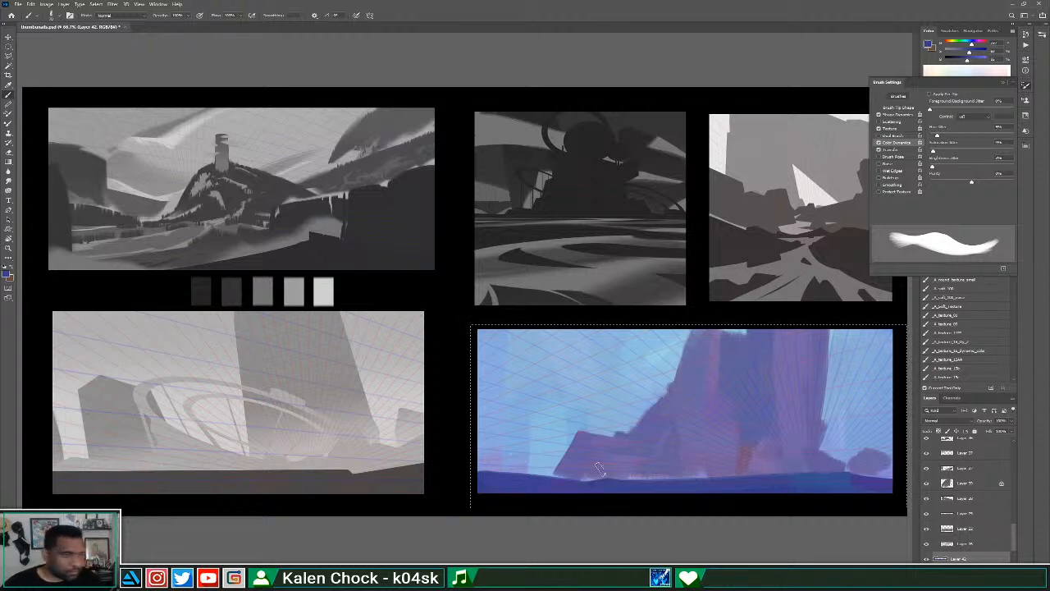
Try painting a light lavender patch at the tower's foot on the ground layer, using a color sampled there.
{"action": "key", "text": "v"}
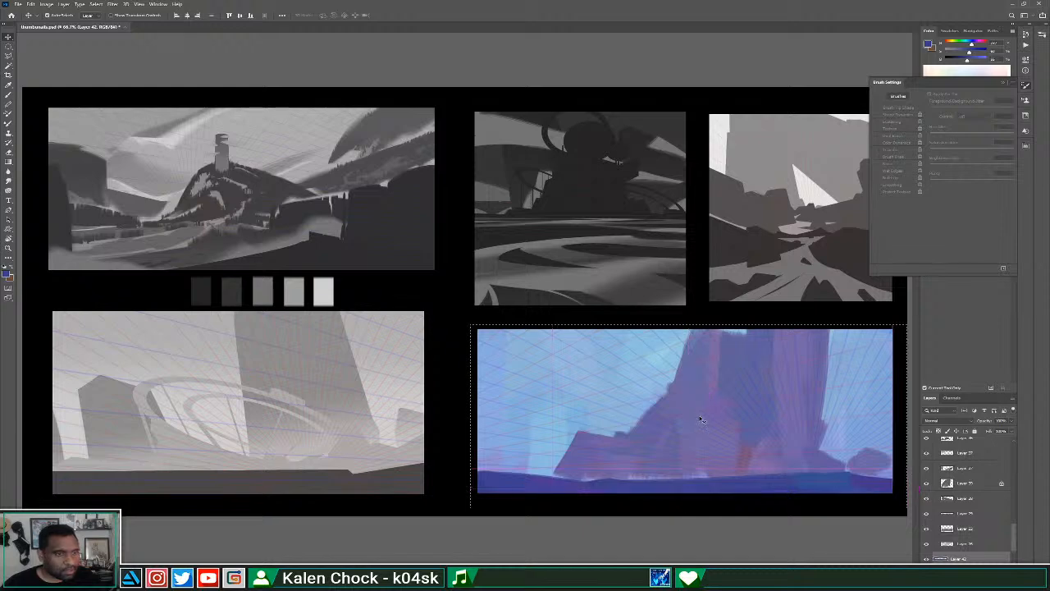
{"action": "key", "text": "b"}
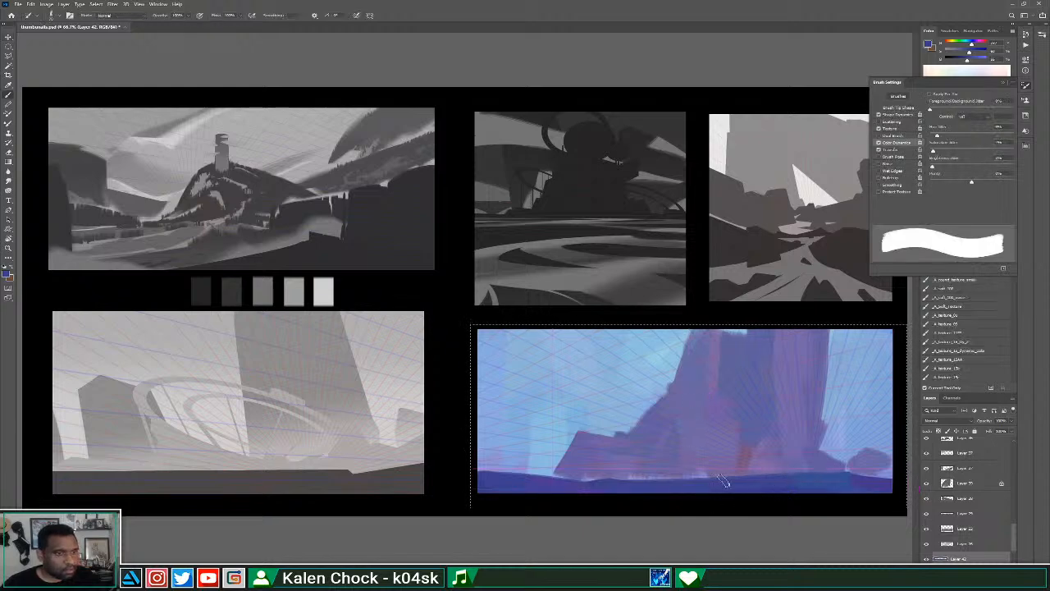
{"action": "left_click", "coordinate": [630, 478], "text": "alt"}
{"action": "left_click_drag", "start_coordinate": [625, 479], "coordinate": [664, 476]}
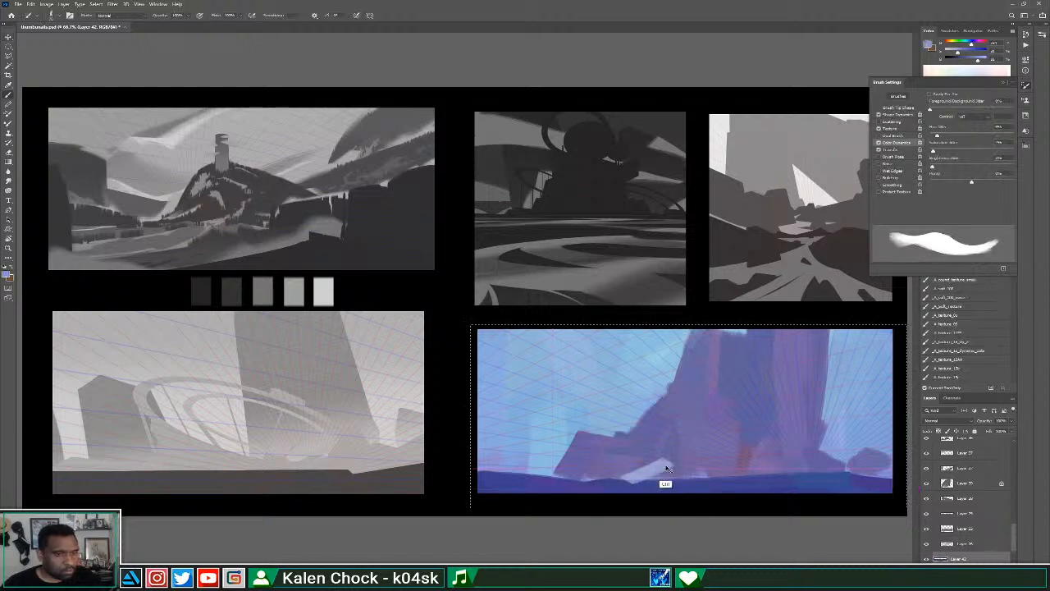
{"action": "key", "text": "v"}
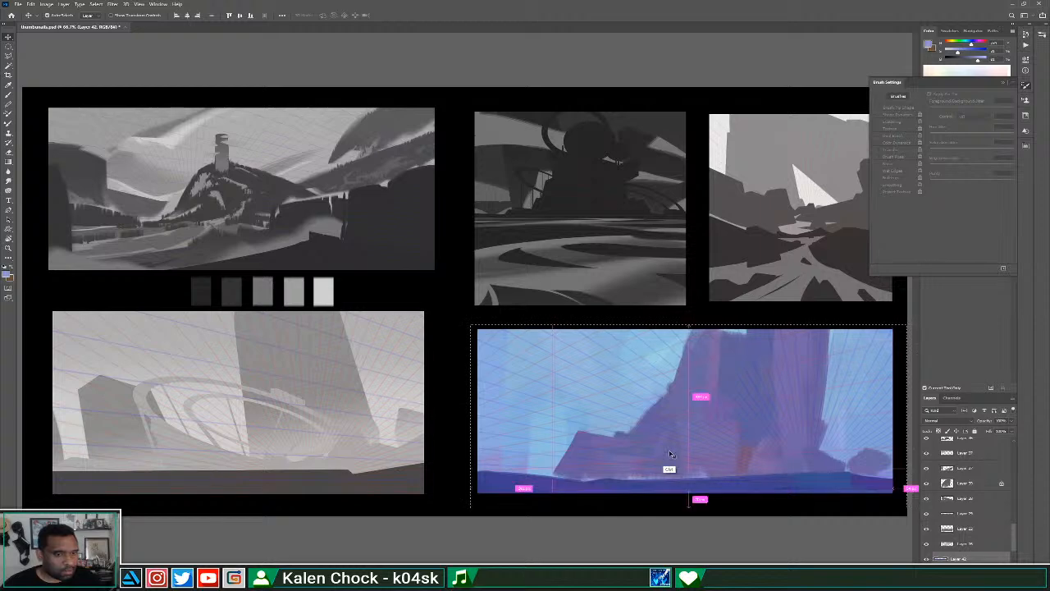
{"action": "key", "text": "ctrl+z"}
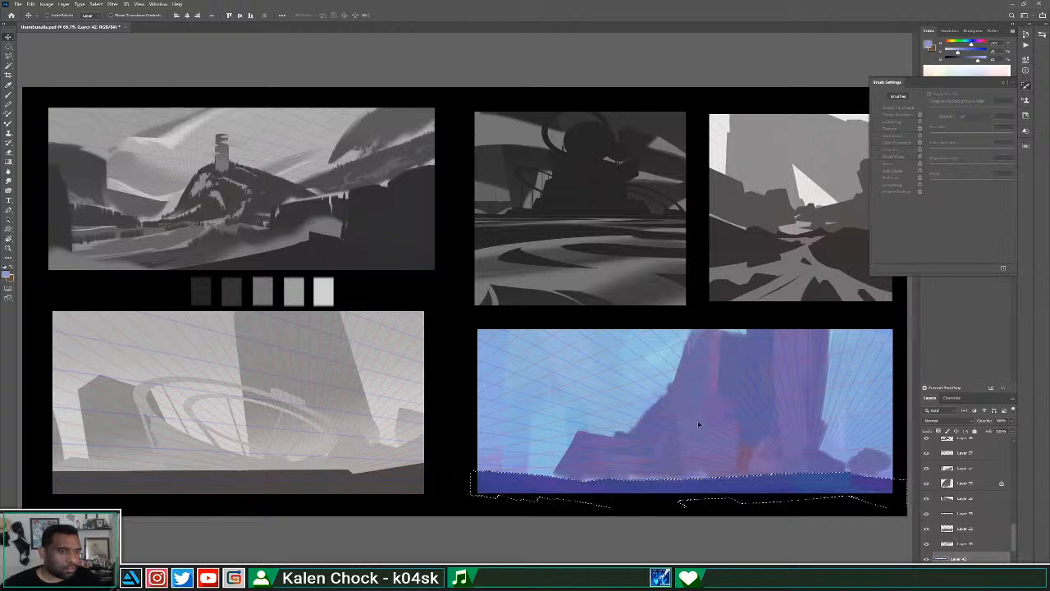
Clear the selection and paint light lavender mist along the tower's base on the tower layer.
{"action": "key", "text": "ctrl+d"}
{"action": "scroll", "coordinate": [952, 515], "scroll_direction": "down", "scroll_amount": 2}
{"action": "left_click", "coordinate": [962, 543]}
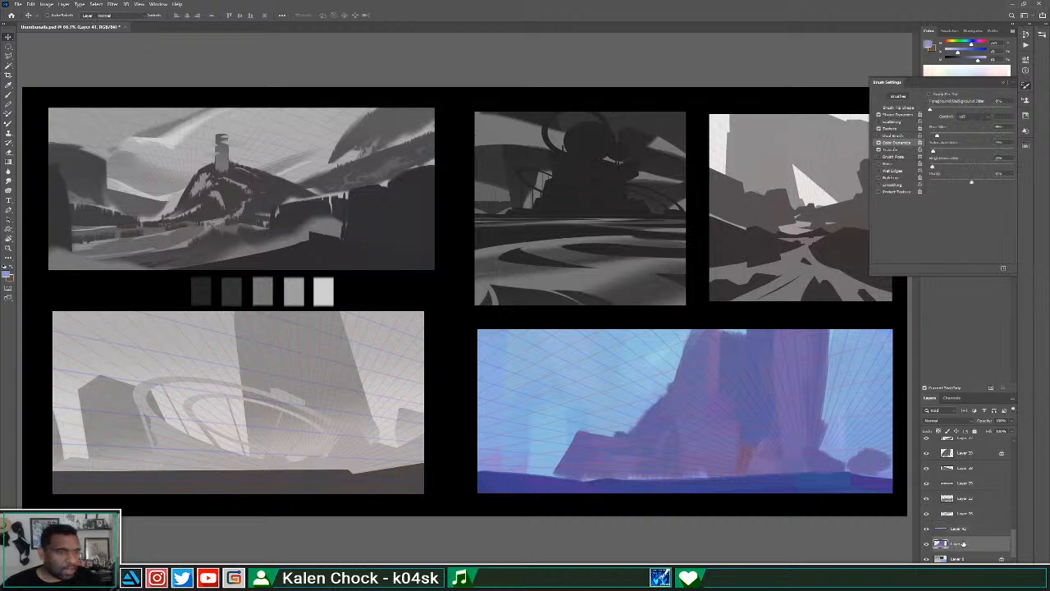
{"action": "key", "text": "b"}
{"action": "mouse_move", "coordinate": [579, 476]}
{"action": "left_mouse_down"}
{"action": "mouse_move", "coordinate": [679, 445]}
{"action": "mouse_move", "coordinate": [655, 473]}
{"action": "mouse_move", "coordinate": [612, 481]}
{"action": "mouse_move", "coordinate": [723, 457]}
{"action": "mouse_move", "coordinate": [716, 475]}
{"action": "mouse_move", "coordinate": [728, 440]}
{"action": "mouse_move", "coordinate": [592, 474]}
{"action": "left_mouse_up"}
{"action": "left_click", "coordinate": [699, 449], "text": "alt"}
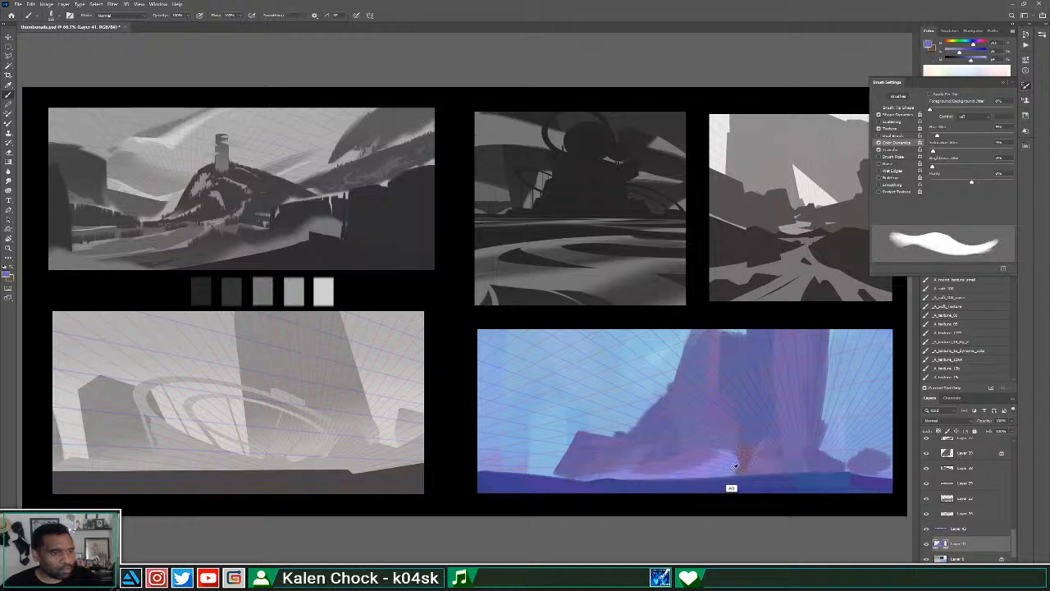
Turn off Color Dynamics and blend sampled lavender and purple strokes across the right part of the tower's base.
{"action": "left_click", "coordinate": [878, 143]}
{"action": "left_click", "coordinate": [731, 462], "text": "alt"}
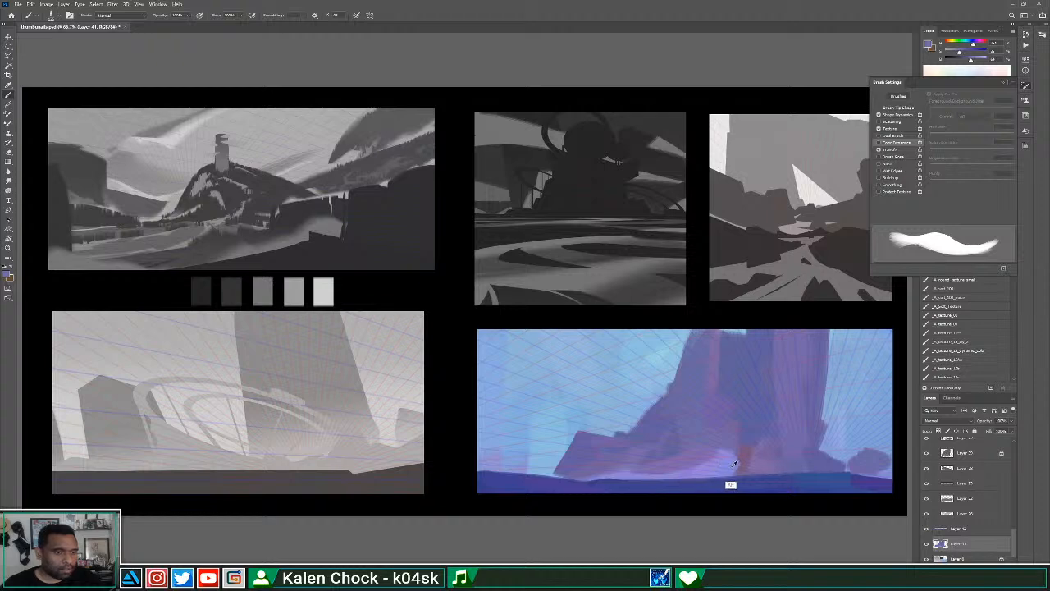
{"action": "left_click_drag", "start_coordinate": [733, 461], "coordinate": [808, 466]}
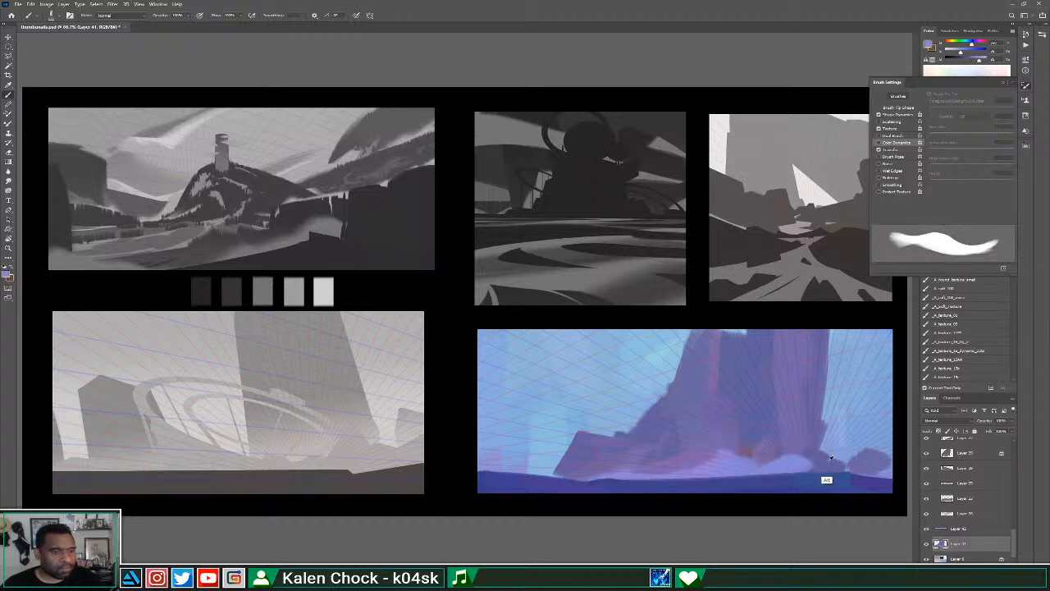
{"action": "left_click", "coordinate": [796, 445], "text": "alt"}
{"action": "left_click_drag", "start_coordinate": [816, 460], "coordinate": [765, 466]}
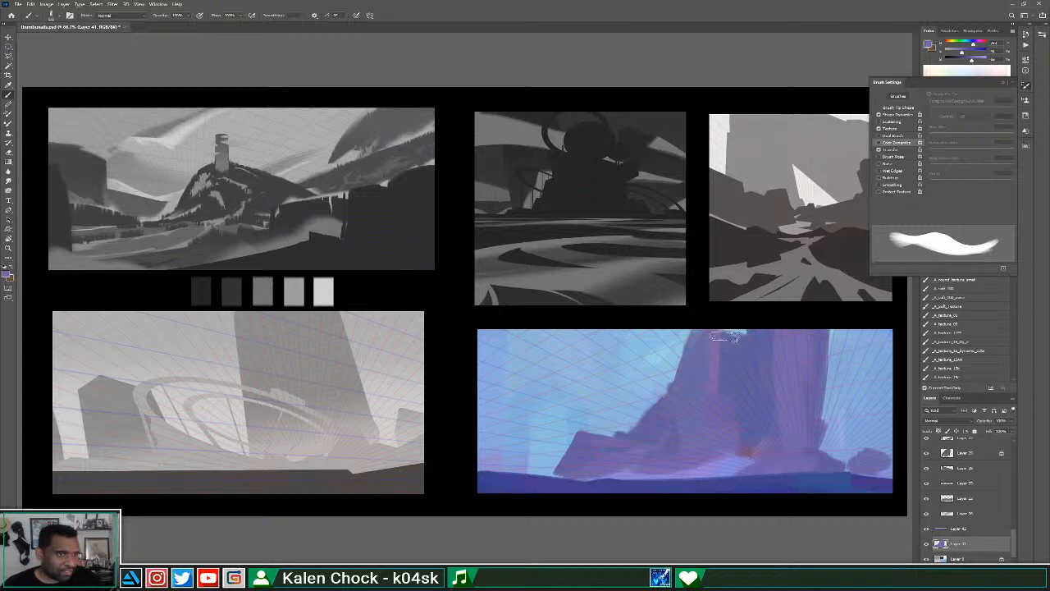
Fill the notch at the tower's top with sampled blue-purple and brush lavender light streaks across its base.
{"action": "left_click", "coordinate": [726, 379], "text": "alt"}
{"action": "mouse_move", "coordinate": [744, 355]}
{"action": "left_mouse_down"}
{"action": "mouse_move", "coordinate": [718, 320]}
{"action": "mouse_move", "coordinate": [712, 361]}
{"action": "left_mouse_up"}
{"action": "left_click", "coordinate": [621, 474], "text": "alt"}
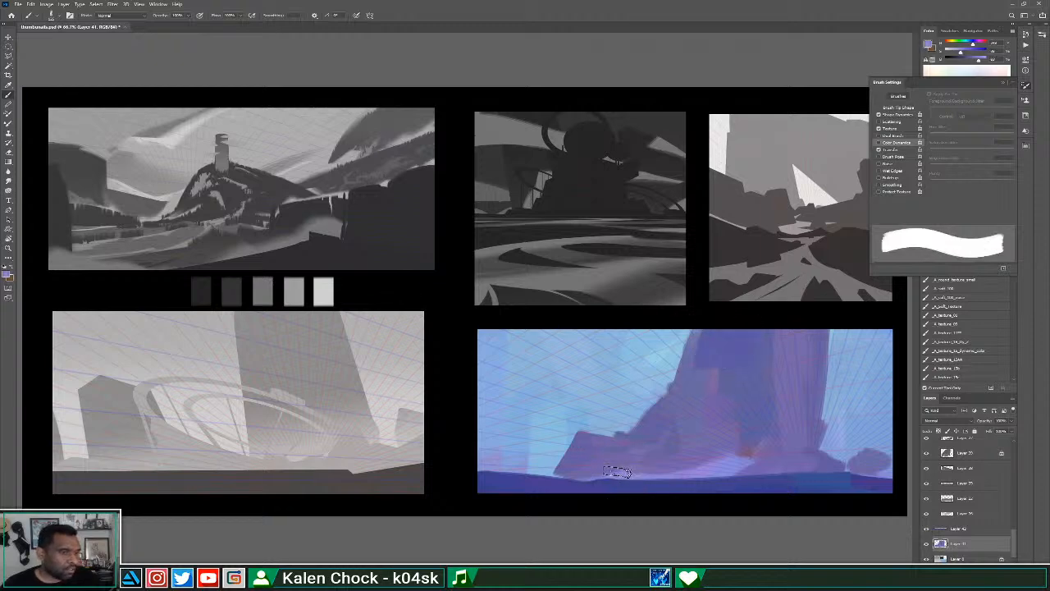
{"action": "mouse_move", "coordinate": [617, 473]}
{"action": "left_mouse_down"}
{"action": "mouse_move", "coordinate": [499, 475]}
{"action": "mouse_move", "coordinate": [663, 453]}
{"action": "mouse_move", "coordinate": [565, 476]}
{"action": "mouse_move", "coordinate": [689, 444]}
{"action": "mouse_move", "coordinate": [614, 473]}
{"action": "mouse_move", "coordinate": [719, 484]}
{"action": "left_mouse_up"}
{"action": "left_click", "coordinate": [689, 460], "text": "alt"}
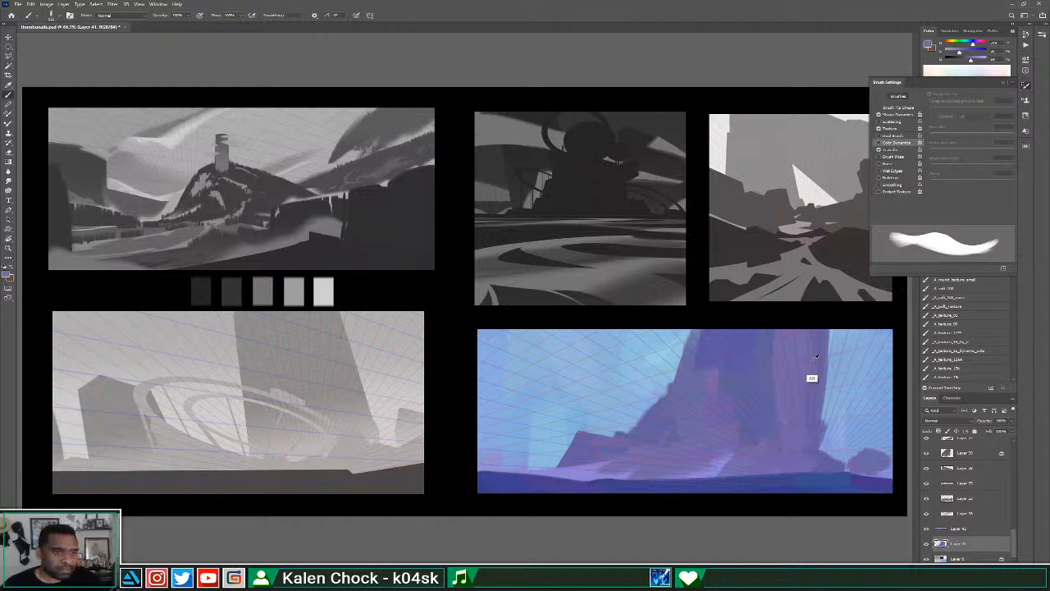
Widen the tower's right side in purple down to a low slope that reaches the frame's right edge.
{"action": "mouse_move", "coordinate": [813, 356]}
{"action": "left_mouse_down"}
{"action": "mouse_move", "coordinate": [839, 478]}
{"action": "mouse_move", "coordinate": [862, 471]}
{"action": "mouse_move", "coordinate": [874, 447]}
{"action": "mouse_move", "coordinate": [879, 456]}
{"action": "left_mouse_up"}
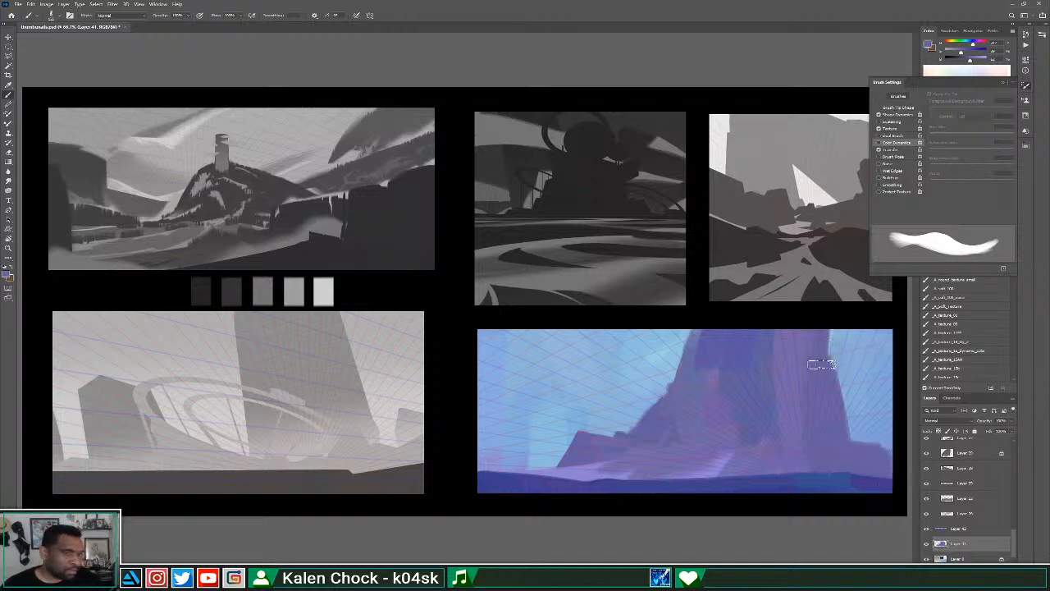
{"action": "mouse_move", "coordinate": [825, 337]}
{"action": "left_mouse_down"}
{"action": "mouse_move", "coordinate": [832, 434]}
{"action": "mouse_move", "coordinate": [828, 323]}
{"action": "mouse_move", "coordinate": [853, 430]}
{"action": "left_mouse_up"}
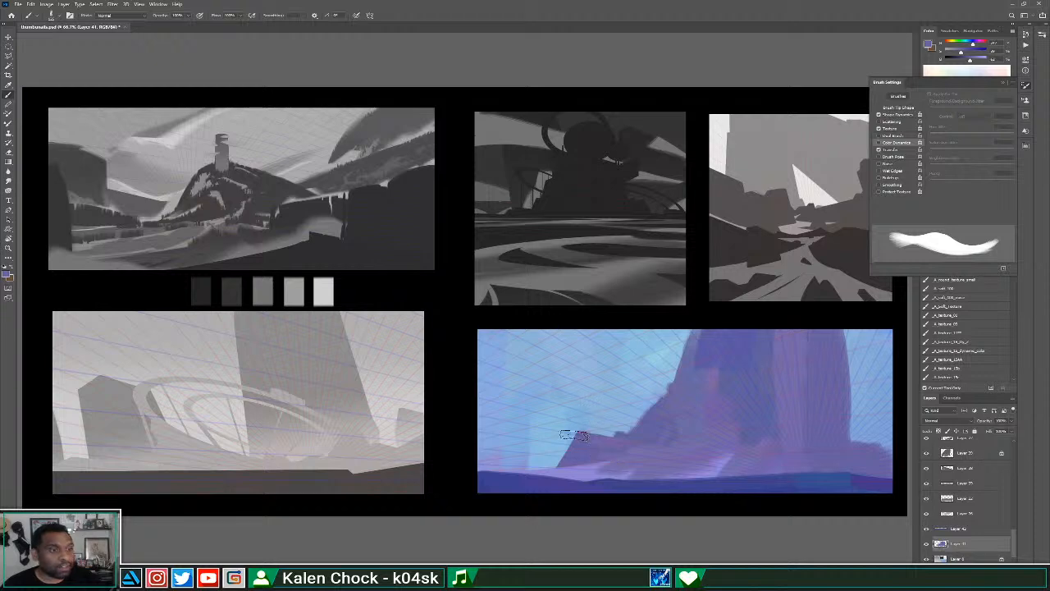
Add a new layer beneath the tower layer and paint low muted blue hills on both sides of the tower.
{"action": "scroll", "coordinate": [1016, 539], "scroll_direction": "down", "scroll_amount": 1}
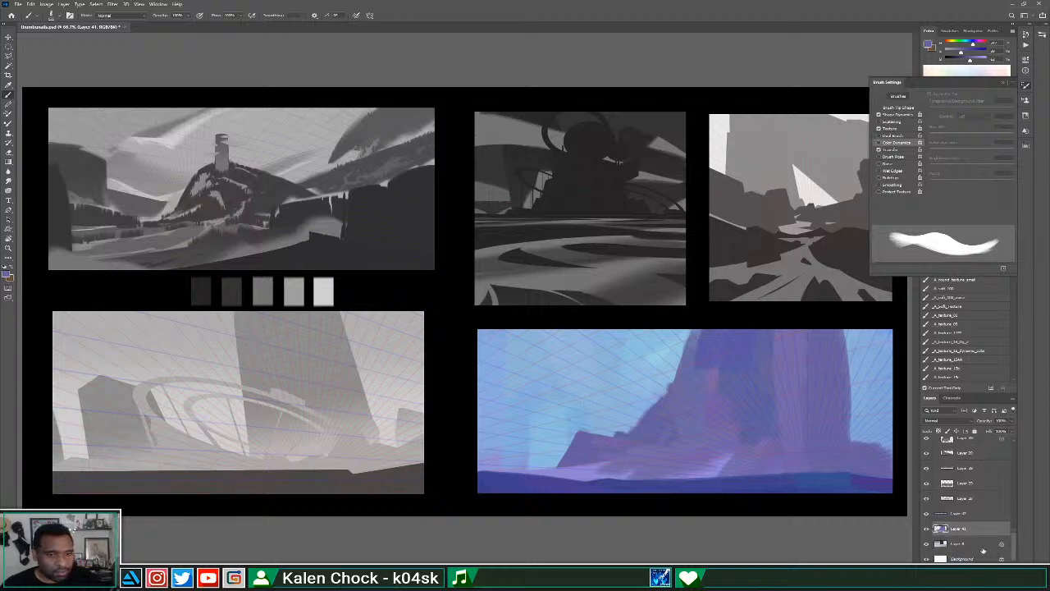
{"action": "left_click", "coordinate": [981, 548]}
{"action": "key", "text": "ctrl+shift+alt+n"}
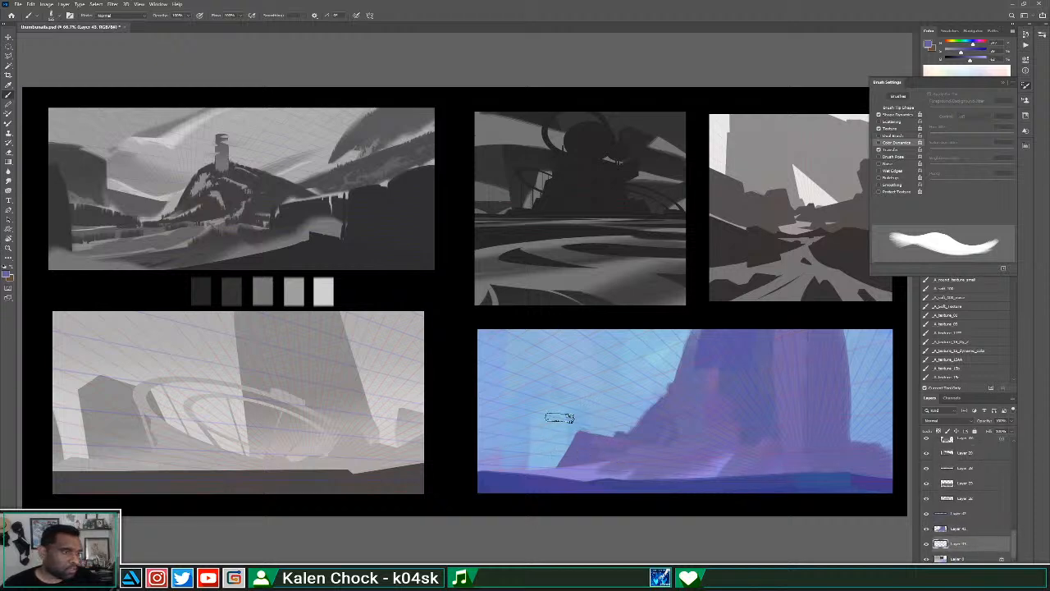
{"action": "left_click", "coordinate": [878, 128]}
{"action": "left_click", "coordinate": [969, 59]}
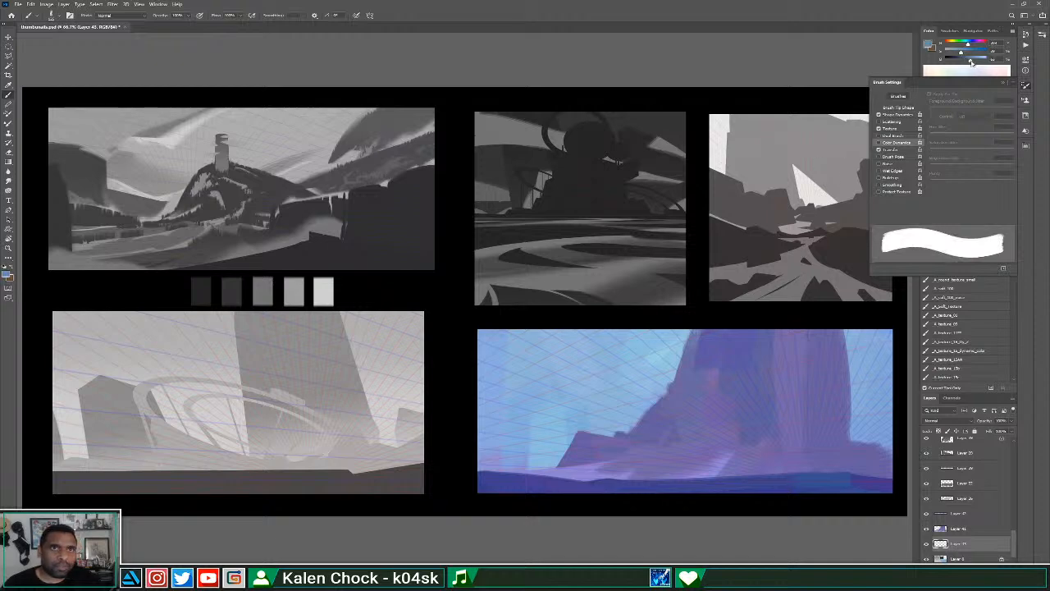
{"action": "mouse_move", "coordinate": [490, 430]}
{"action": "left_mouse_down"}
{"action": "mouse_move", "coordinate": [484, 460]}
{"action": "mouse_move", "coordinate": [570, 449]}
{"action": "left_mouse_up"}
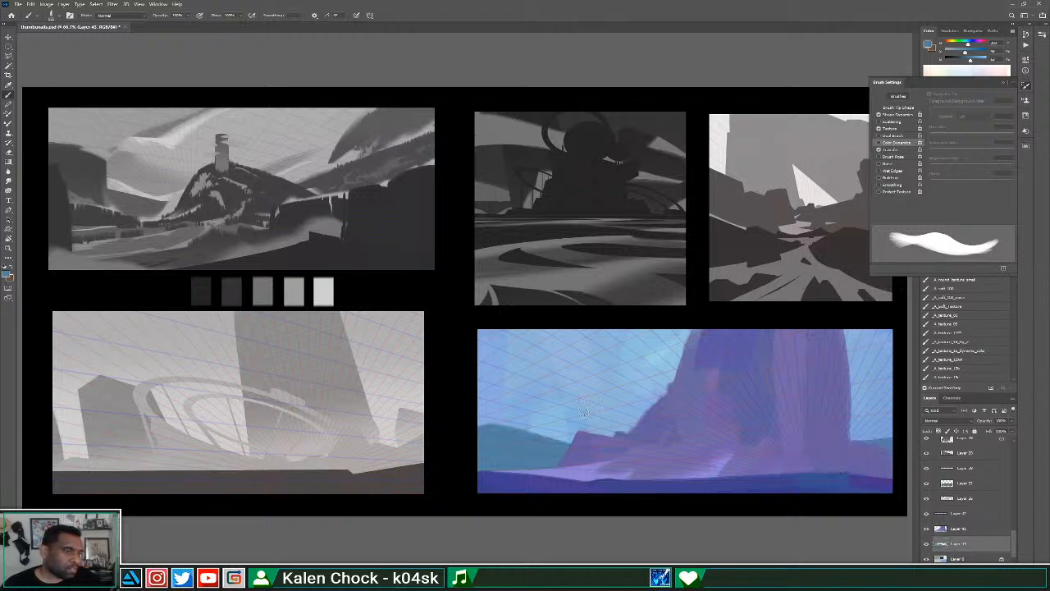
Erase and repaint the distant hills into a lower, gentler silhouette, and lock their layer's transparent pixels.
{"action": "key", "text": "e"}
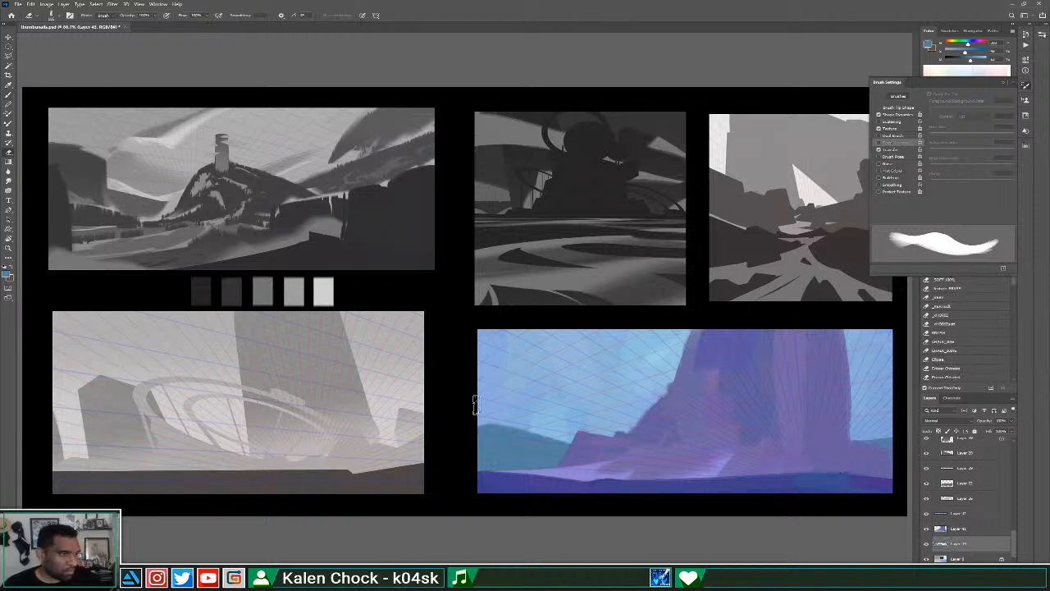
{"action": "mouse_move", "coordinate": [476, 422]}
{"action": "left_mouse_down"}
{"action": "mouse_move", "coordinate": [518, 433]}
{"action": "mouse_move", "coordinate": [596, 427]}
{"action": "left_mouse_up"}
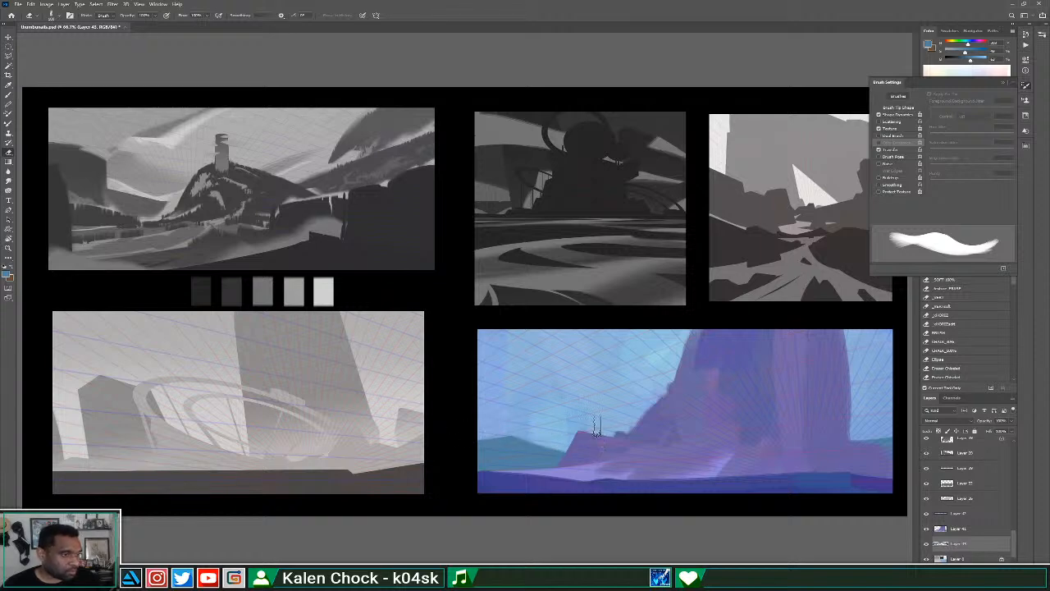
{"action": "mouse_move", "coordinate": [449, 438]}
{"action": "left_mouse_down"}
{"action": "mouse_move", "coordinate": [583, 422]}
{"action": "mouse_move", "coordinate": [557, 453]}
{"action": "mouse_move", "coordinate": [528, 456]}
{"action": "mouse_move", "coordinate": [581, 458]}
{"action": "left_mouse_up"}
{"action": "key", "text": "b"}
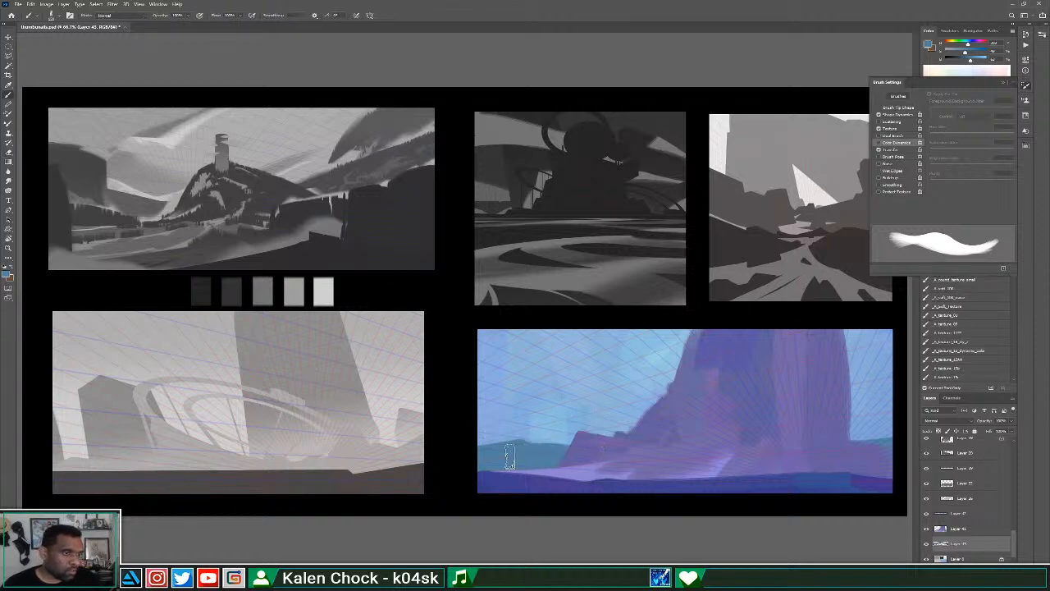
{"action": "key", "text": "e"}
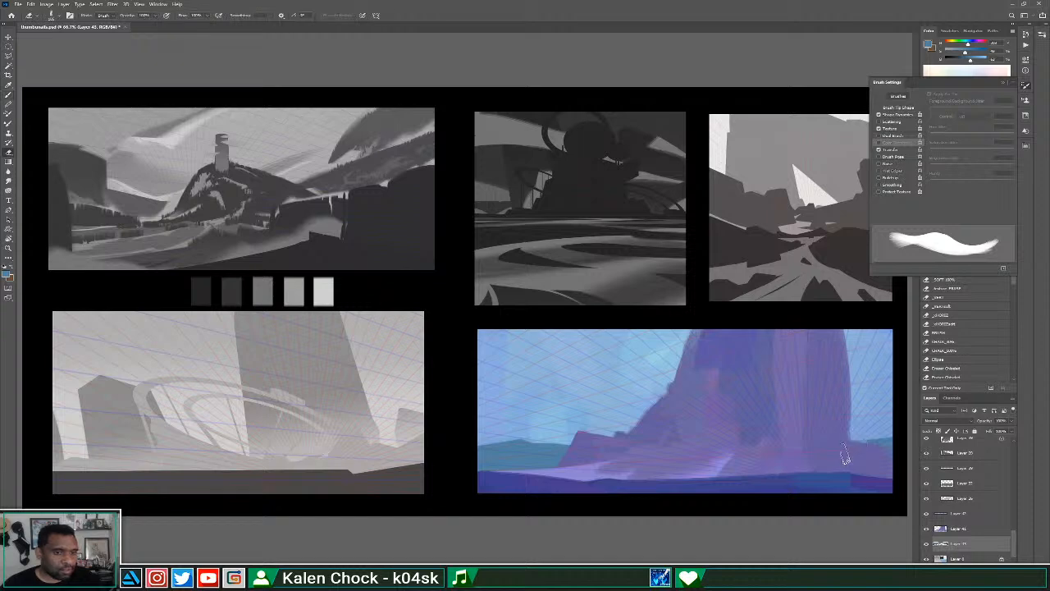
{"action": "key", "text": "b"}
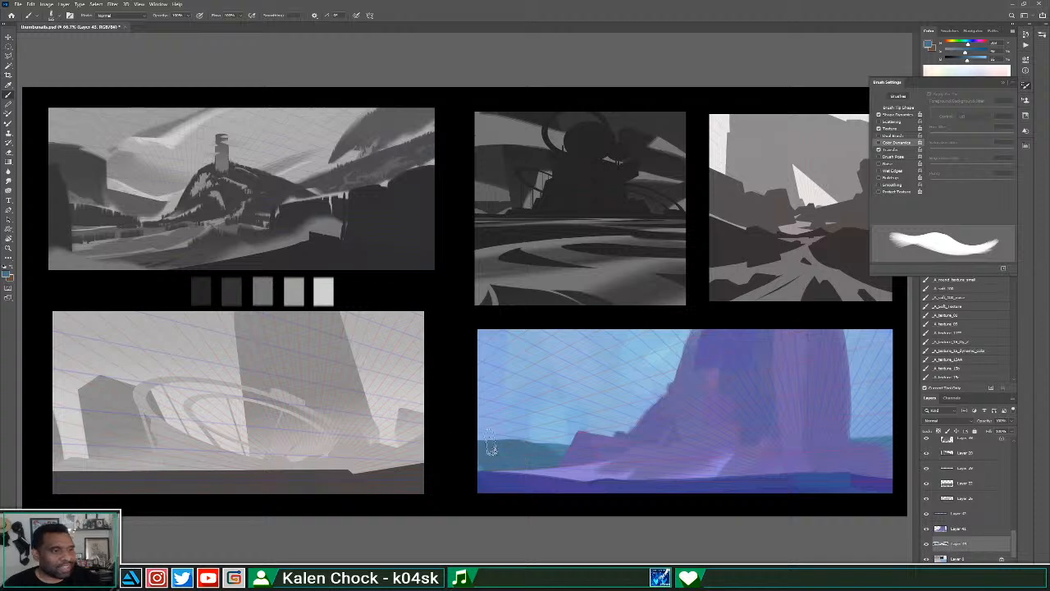
{"action": "key", "text": "e"}
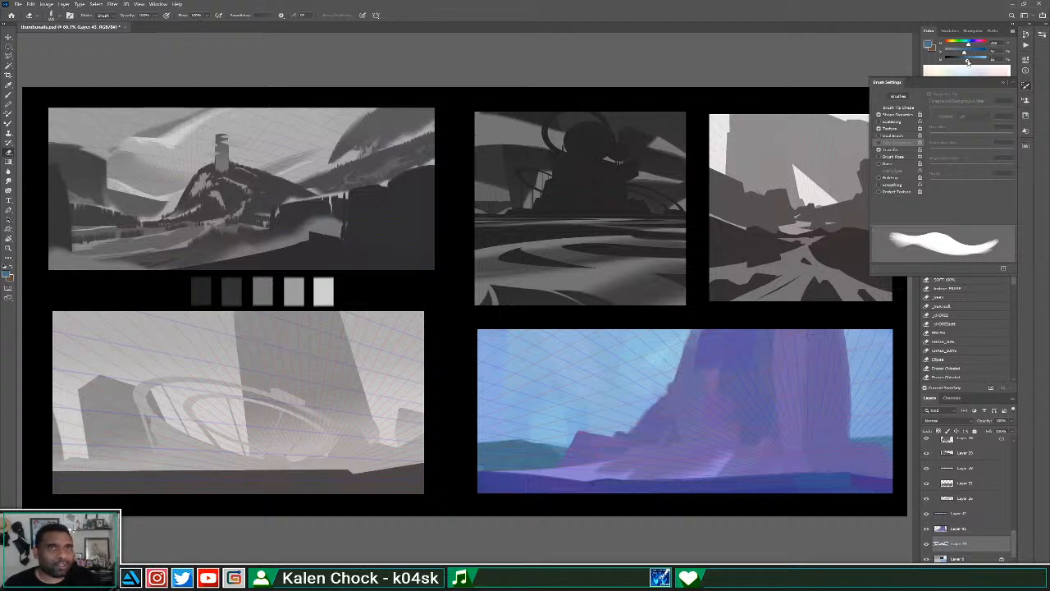
{"action": "key", "text": "/"}
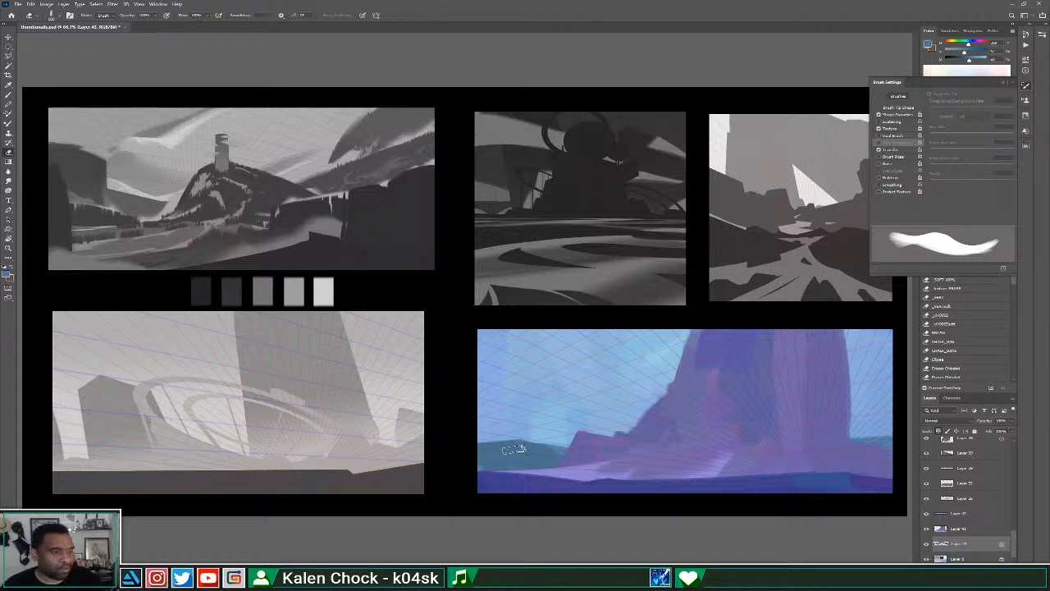
{"action": "left_click_drag", "start_coordinate": [514, 448], "coordinate": [528, 460]}
{"action": "key", "text": "ctrl+z"}
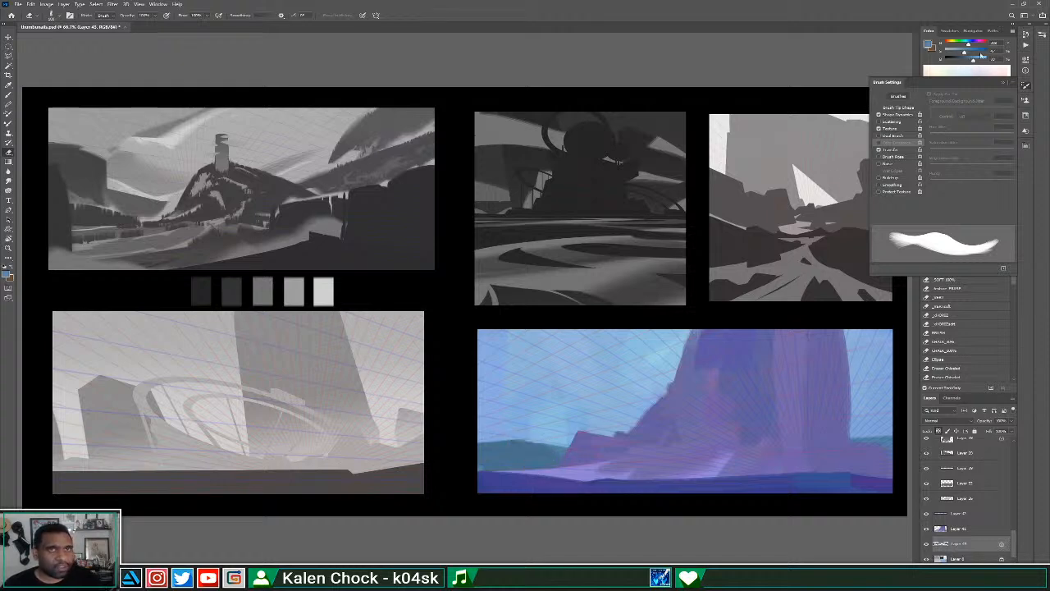
{"action": "left_click_drag", "start_coordinate": [522, 446], "coordinate": [538, 468]}
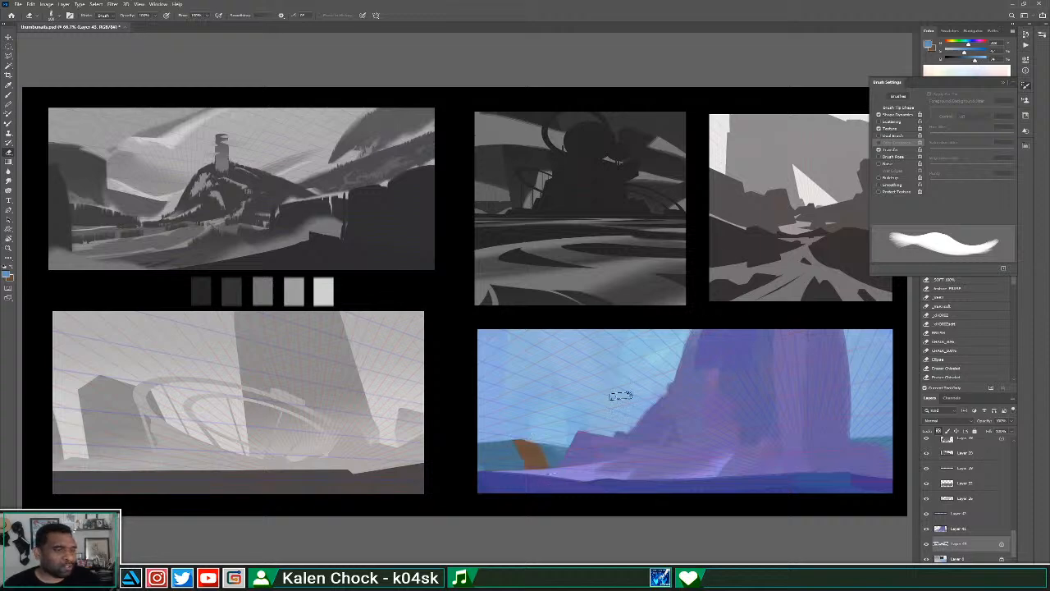
{"action": "key", "text": "ctrl+z"}
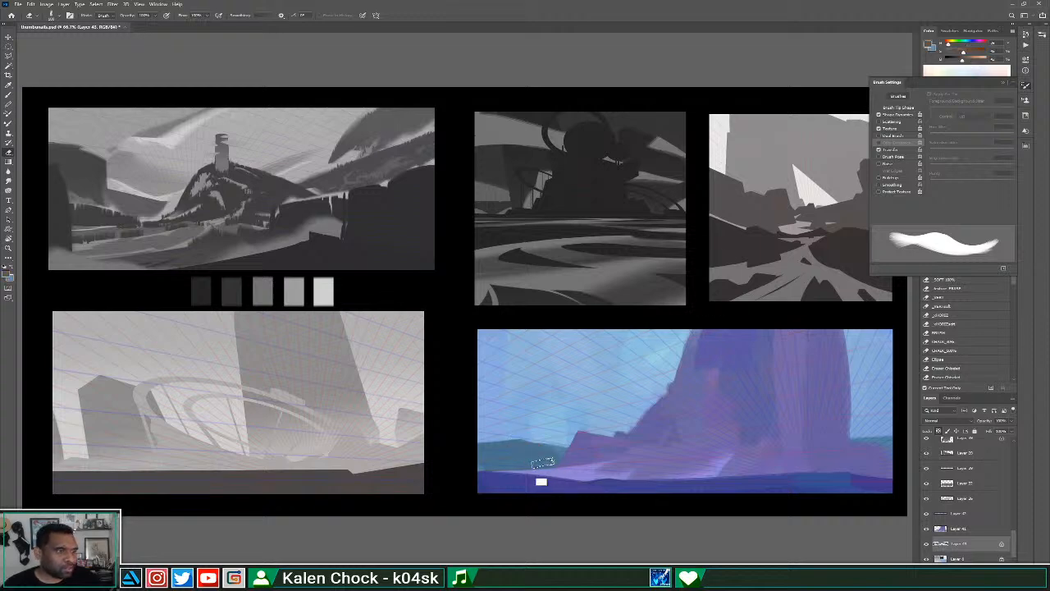
{"action": "left_click", "coordinate": [545, 459]}
{"action": "key", "text": "Return"}
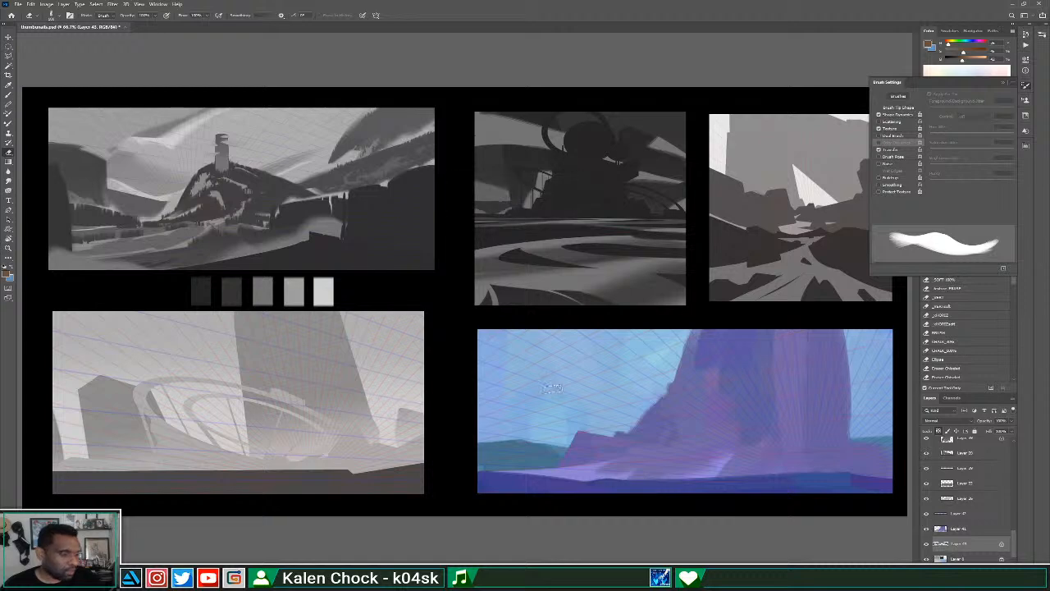
Repaint the distant hills within their locked shape, choosing a more saturated blue in the Color Picker.
{"action": "key", "text": "b"}
{"action": "mouse_move", "coordinate": [515, 447]}
{"action": "left_mouse_down"}
{"action": "mouse_move", "coordinate": [543, 456]}
{"action": "mouse_move", "coordinate": [544, 482]}
{"action": "mouse_move", "coordinate": [534, 484]}
{"action": "mouse_move", "coordinate": [560, 459]}
{"action": "left_mouse_up"}
{"action": "key", "text": "x"}
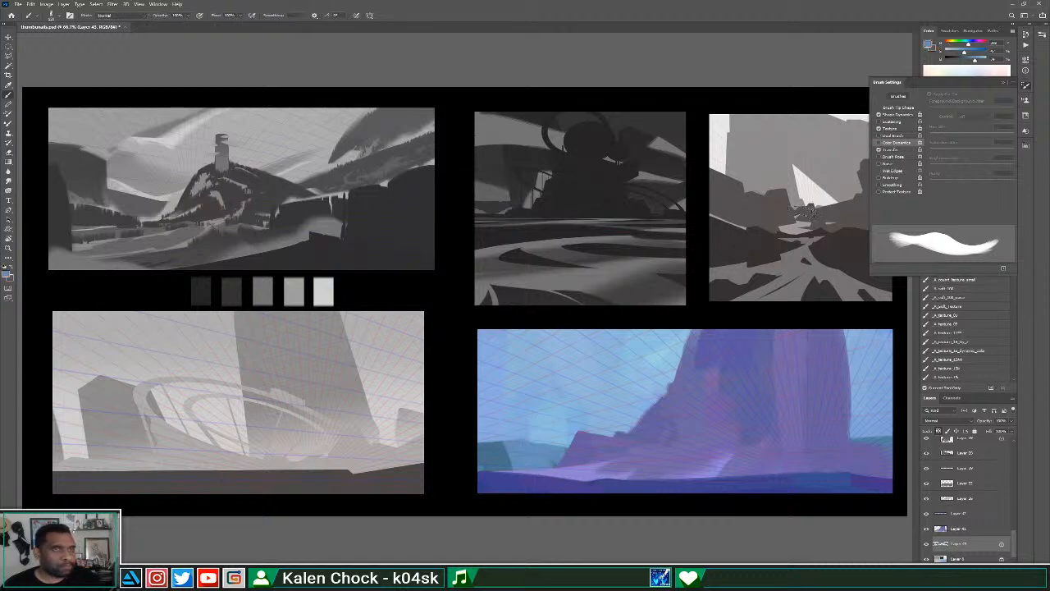
{"action": "left_click", "coordinate": [927, 46]}
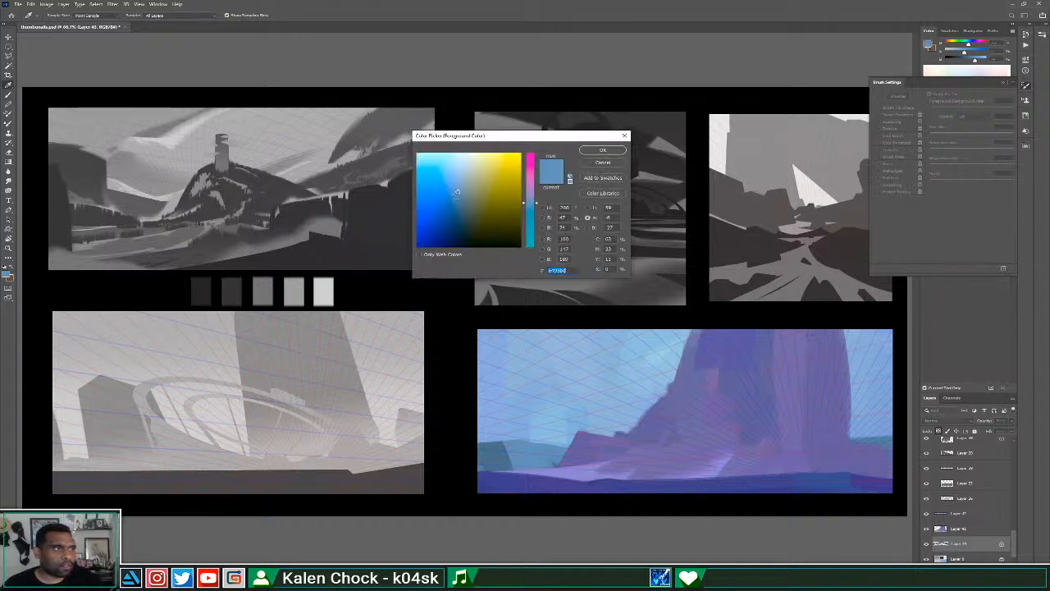
{"action": "left_click_drag", "start_coordinate": [457, 192], "coordinate": [454, 197]}
{"action": "left_click", "coordinate": [603, 151]}
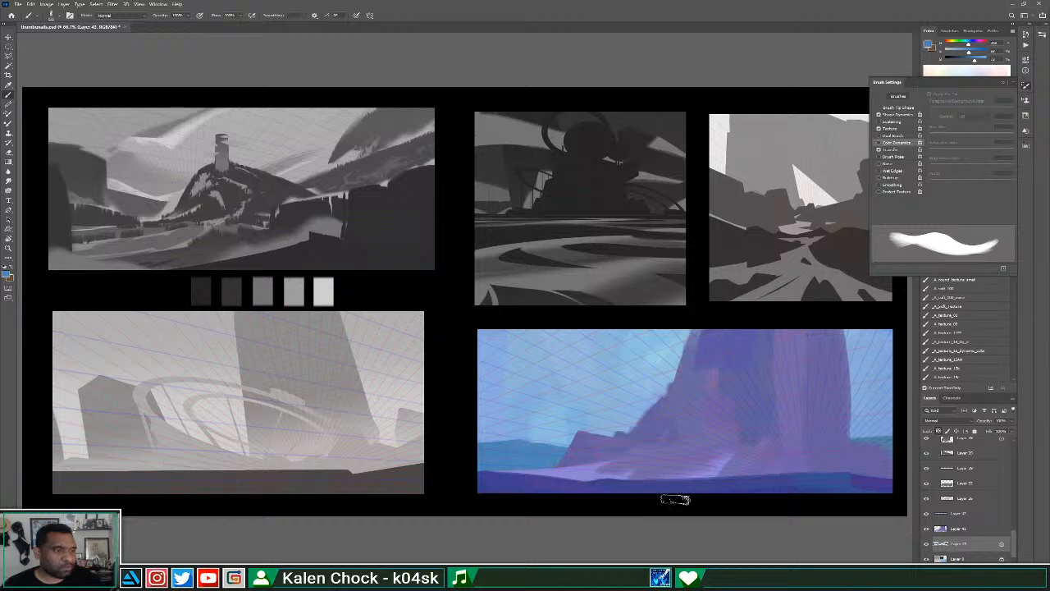
Adjust the foreground blue in the Color Picker and touch up the distant hills with the Brush.
{"action": "left_click", "coordinate": [929, 45]}
{"action": "left_click_drag", "start_coordinate": [461, 202], "coordinate": [454, 202]}
{"action": "left_click_drag", "start_coordinate": [536, 202], "coordinate": [538, 200]}
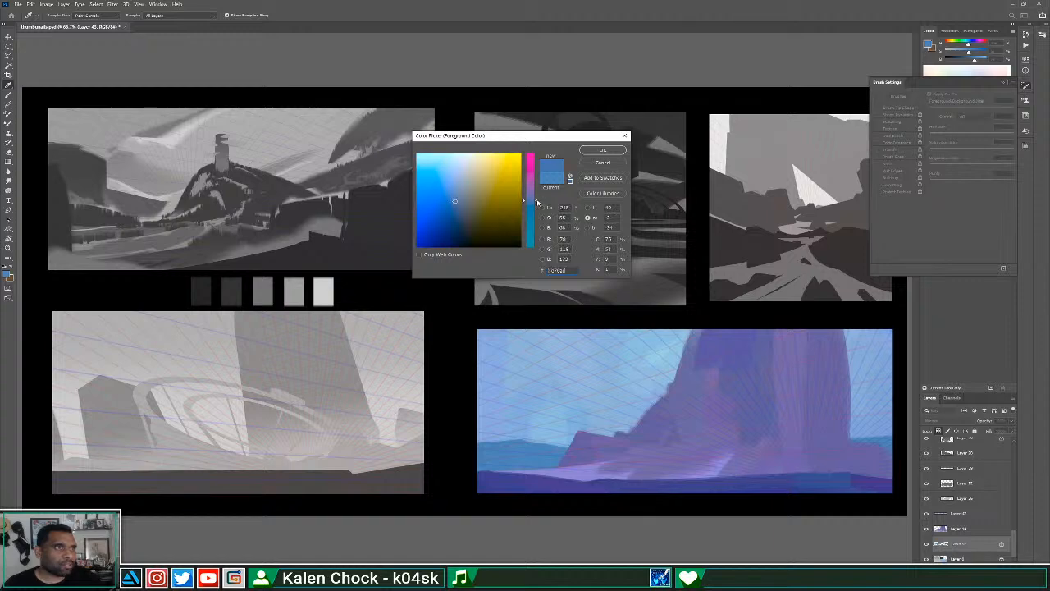
{"action": "left_click", "coordinate": [614, 151]}
{"action": "key", "text": "b"}
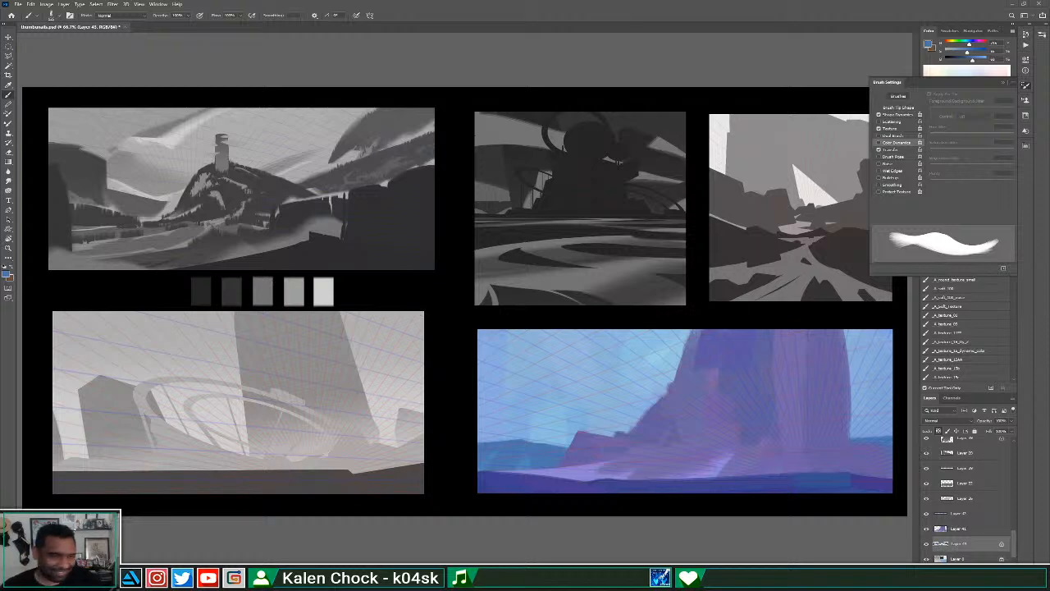
Sample the tower's purple, select the tower's layer and widen the tower's upper left side.
{"action": "left_click", "coordinate": [686, 401], "text": "alt"}
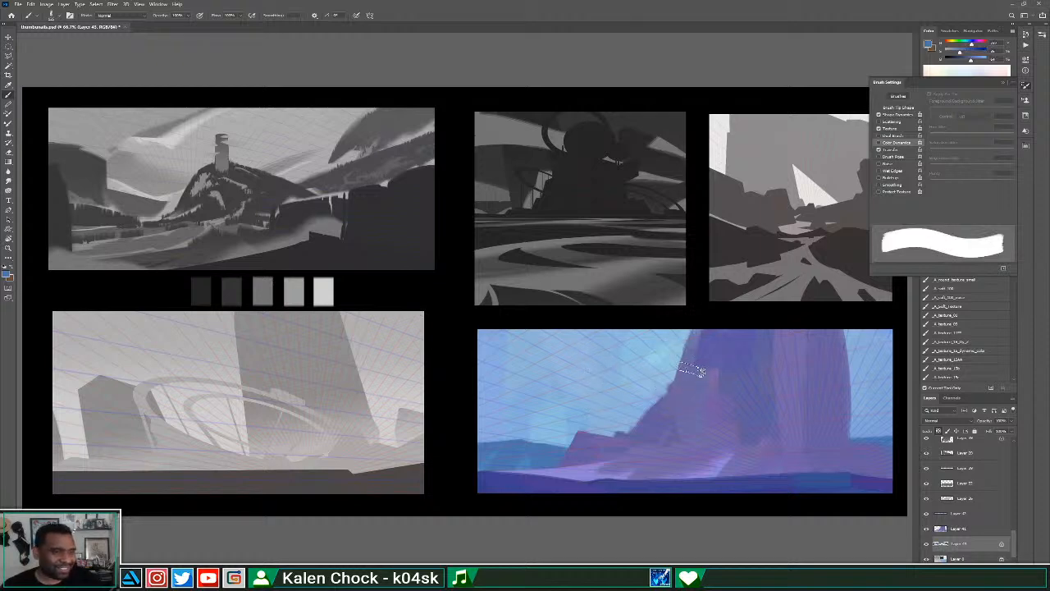
{"action": "left_click", "coordinate": [689, 369], "text": "alt"}
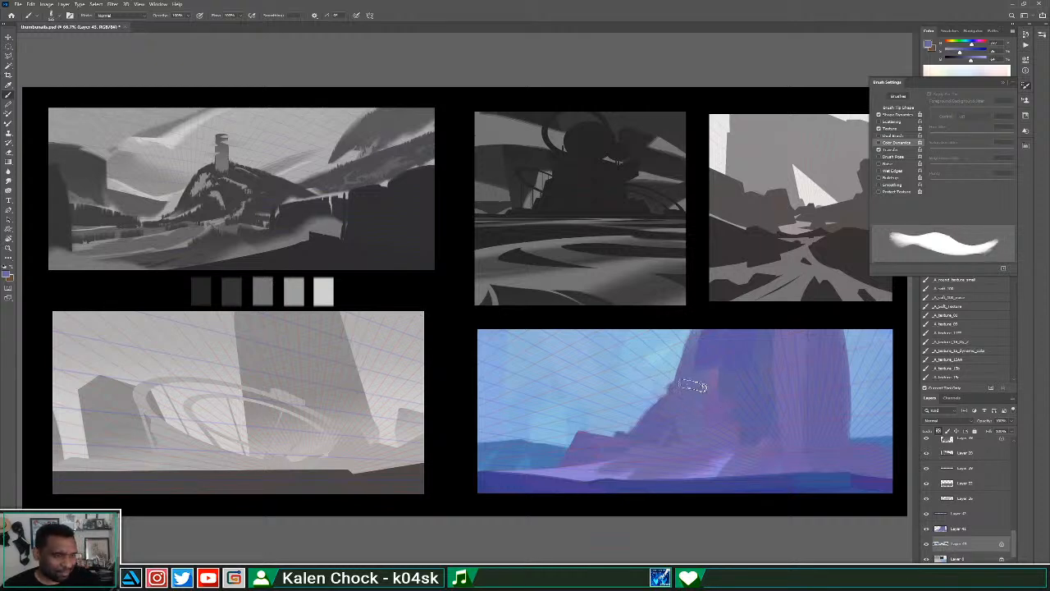
{"action": "key", "text": "v"}
{"action": "left_click", "coordinate": [693, 399]}
{"action": "key", "text": "b"}
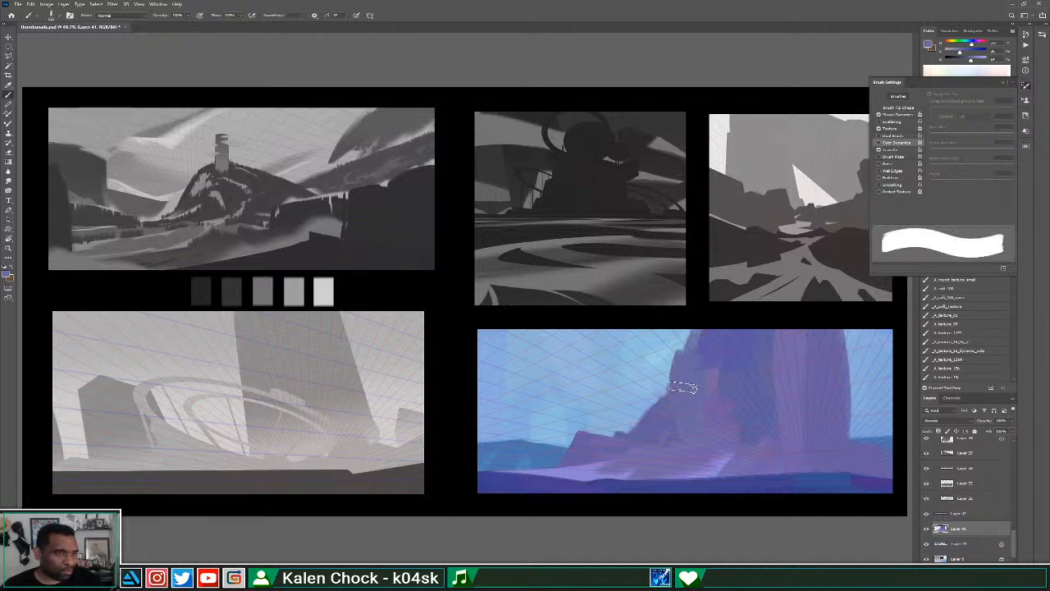
Choose a muted pink in the Color Picker and paint warm sunlit patches across the tower's upper left face.
{"action": "left_click", "coordinate": [927, 46]}
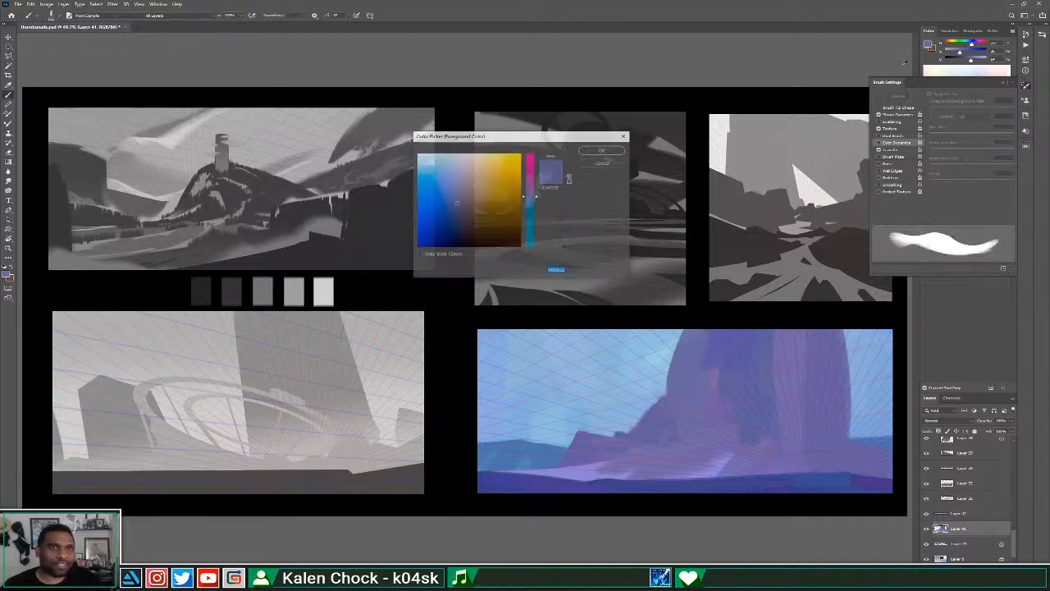
{"action": "left_click", "coordinate": [474, 187]}
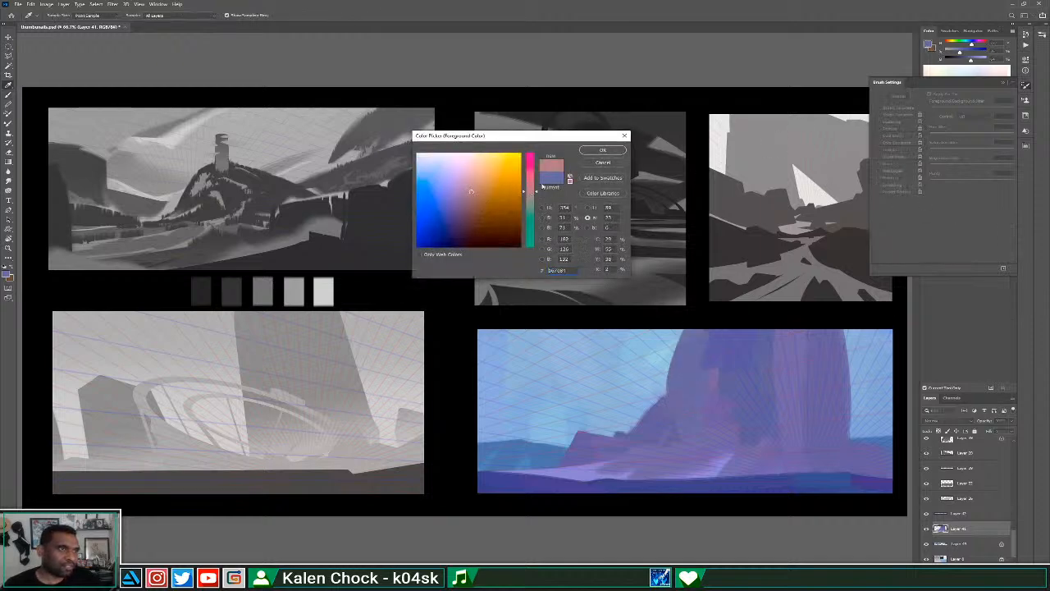
{"action": "left_click", "coordinate": [602, 150]}
{"action": "mouse_move", "coordinate": [680, 370]}
{"action": "left_mouse_down"}
{"action": "mouse_move", "coordinate": [683, 393]}
{"action": "mouse_move", "coordinate": [720, 359]}
{"action": "mouse_move", "coordinate": [699, 379]}
{"action": "mouse_move", "coordinate": [693, 344]}
{"action": "left_mouse_up"}
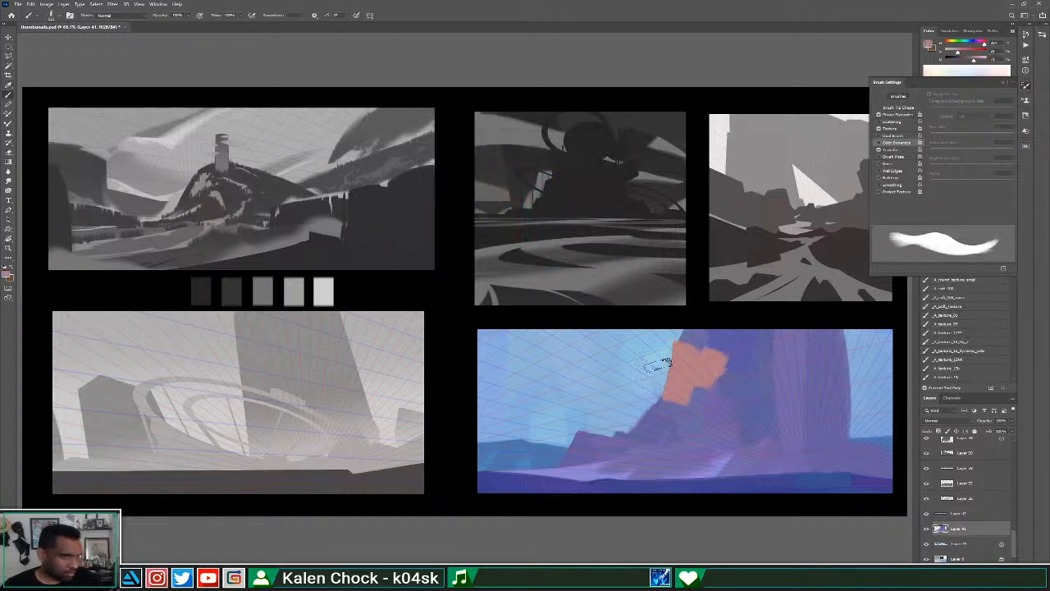
{"action": "mouse_move", "coordinate": [653, 384]}
{"action": "left_mouse_down"}
{"action": "mouse_move", "coordinate": [672, 408]}
{"action": "mouse_move", "coordinate": [722, 390]}
{"action": "mouse_move", "coordinate": [775, 345]}
{"action": "mouse_move", "coordinate": [741, 384]}
{"action": "left_mouse_up"}
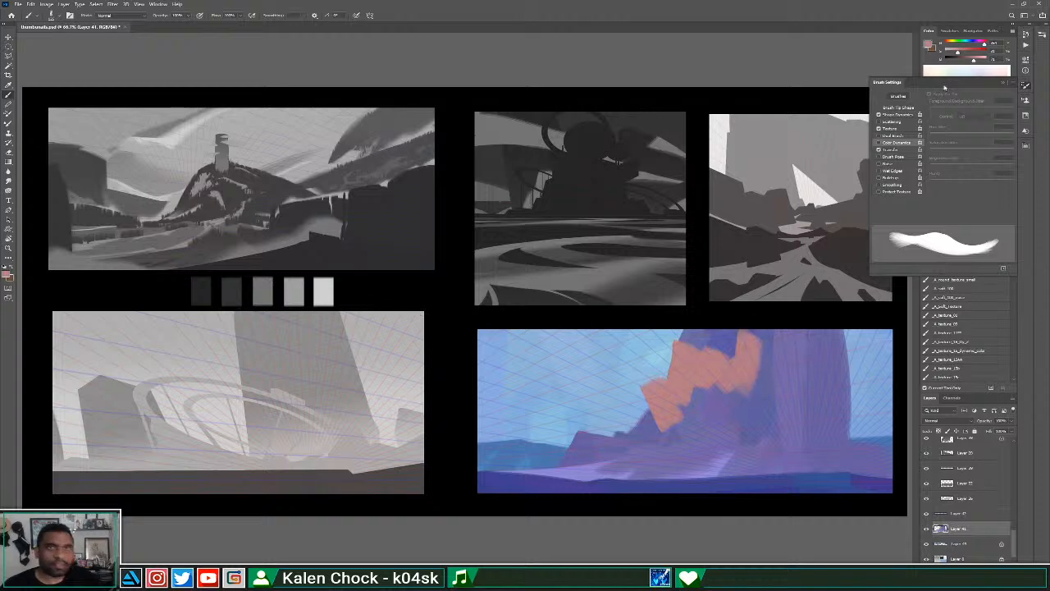
Paint a lighter orange accent below the sunlit patches, and trim their right side with the sampled shadow blue.
{"action": "left_click", "coordinate": [930, 47]}
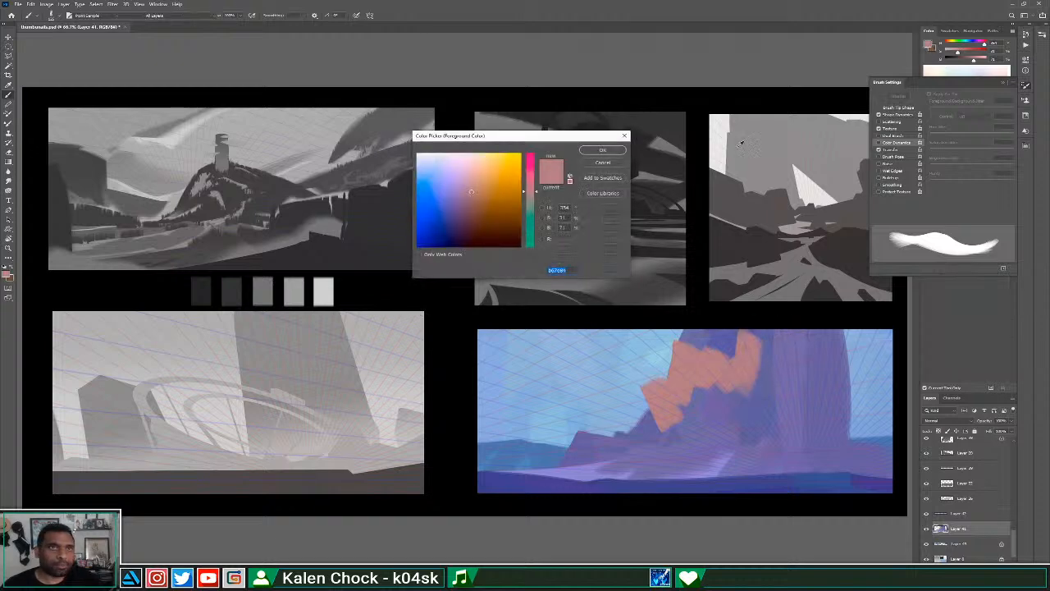
{"action": "left_click", "coordinate": [474, 185]}
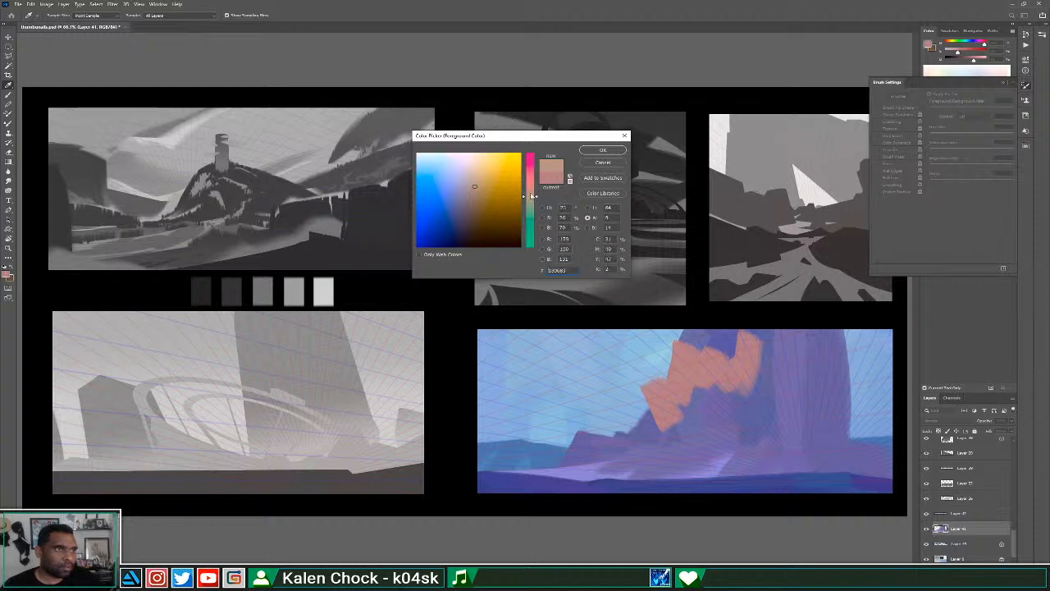
{"action": "left_click", "coordinate": [603, 150]}
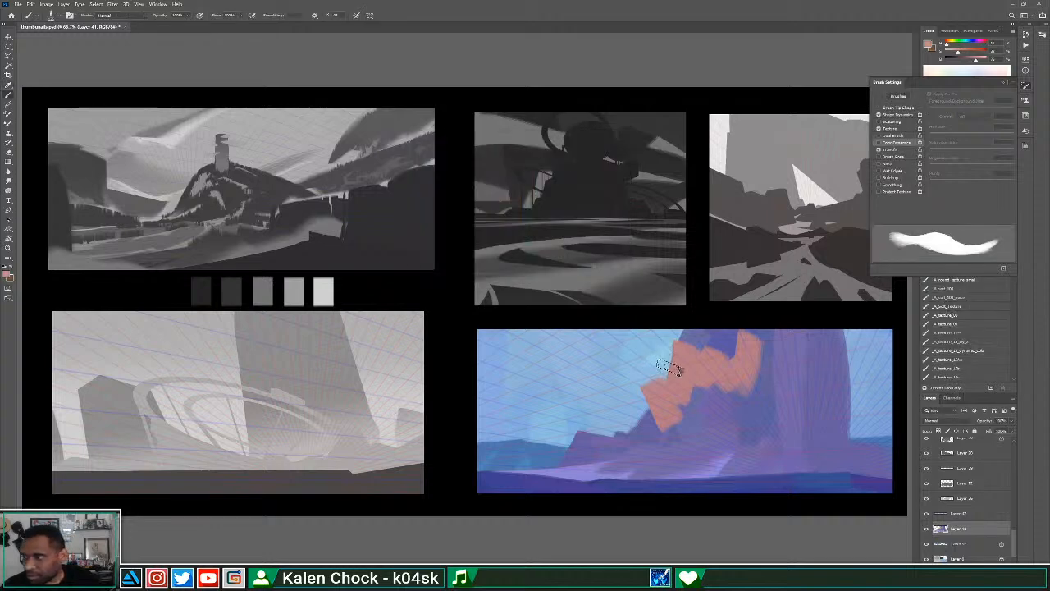
{"action": "mouse_move", "coordinate": [675, 385]}
{"action": "left_mouse_down"}
{"action": "mouse_move", "coordinate": [673, 394]}
{"action": "mouse_move", "coordinate": [748, 385]}
{"action": "mouse_move", "coordinate": [730, 429]}
{"action": "mouse_move", "coordinate": [686, 438]}
{"action": "mouse_move", "coordinate": [769, 382]}
{"action": "left_mouse_up"}
{"action": "left_click", "coordinate": [739, 417], "text": "alt"}
{"action": "key", "text": "ctrl+z"}
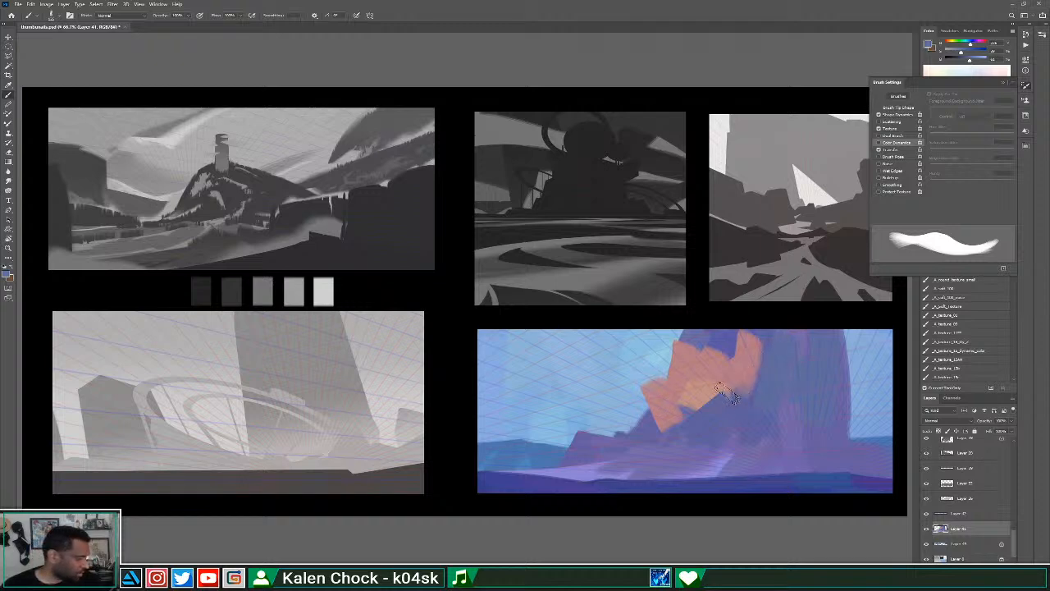
{"action": "mouse_move", "coordinate": [723, 394]}
{"action": "left_mouse_down"}
{"action": "mouse_move", "coordinate": [751, 363]}
{"action": "mouse_move", "coordinate": [728, 376]}
{"action": "left_mouse_up"}
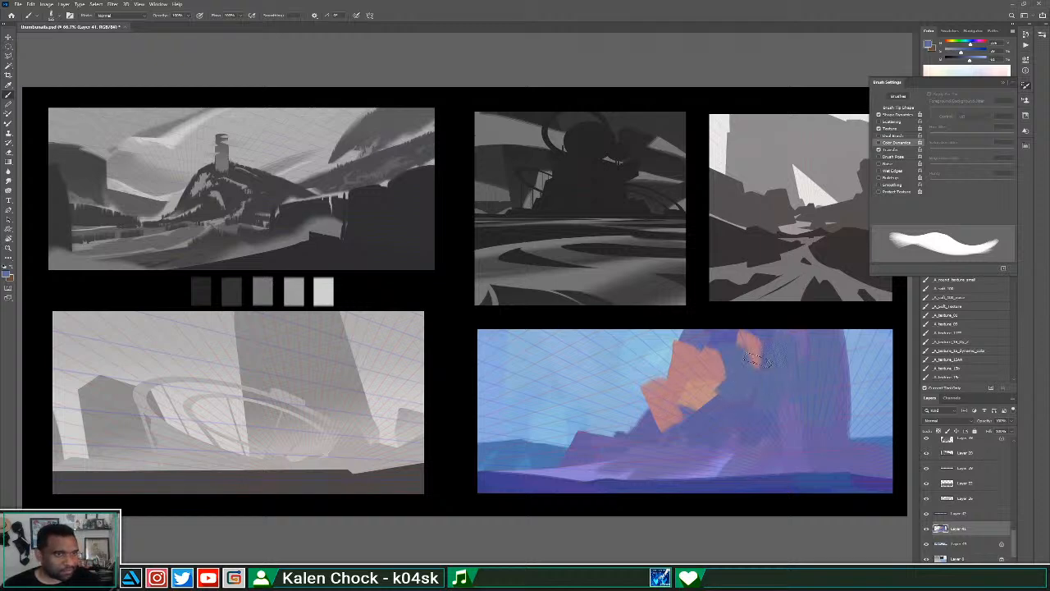
Choose a brighter blue in the Color Picker and paint vertical blue shadow strokes down the middle of the tower.
{"action": "left_click", "coordinate": [930, 45]}
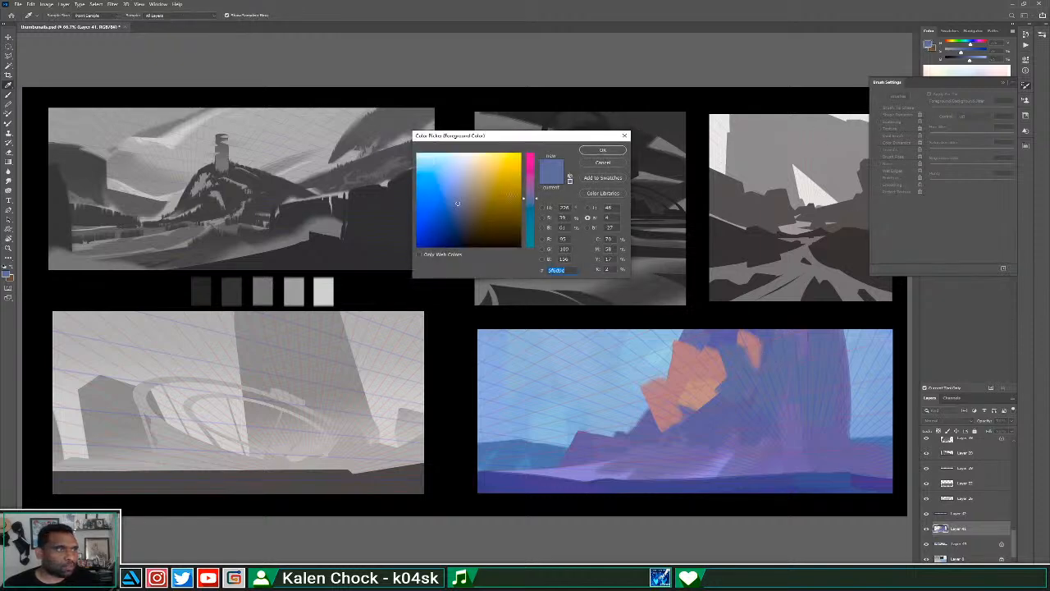
{"action": "left_click_drag", "start_coordinate": [456, 203], "coordinate": [454, 198]}
{"action": "left_click", "coordinate": [594, 151]}
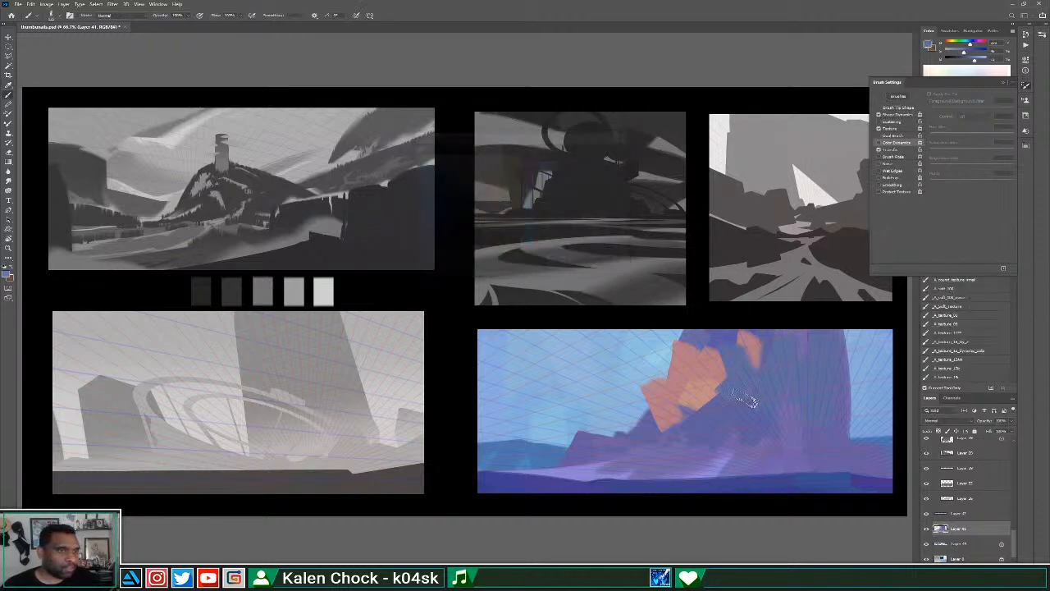
{"action": "mouse_move", "coordinate": [740, 370]}
{"action": "left_mouse_down"}
{"action": "mouse_move", "coordinate": [784, 333]}
{"action": "mouse_move", "coordinate": [741, 437]}
{"action": "mouse_move", "coordinate": [763, 422]}
{"action": "mouse_move", "coordinate": [783, 323]}
{"action": "mouse_move", "coordinate": [743, 395]}
{"action": "left_mouse_up"}
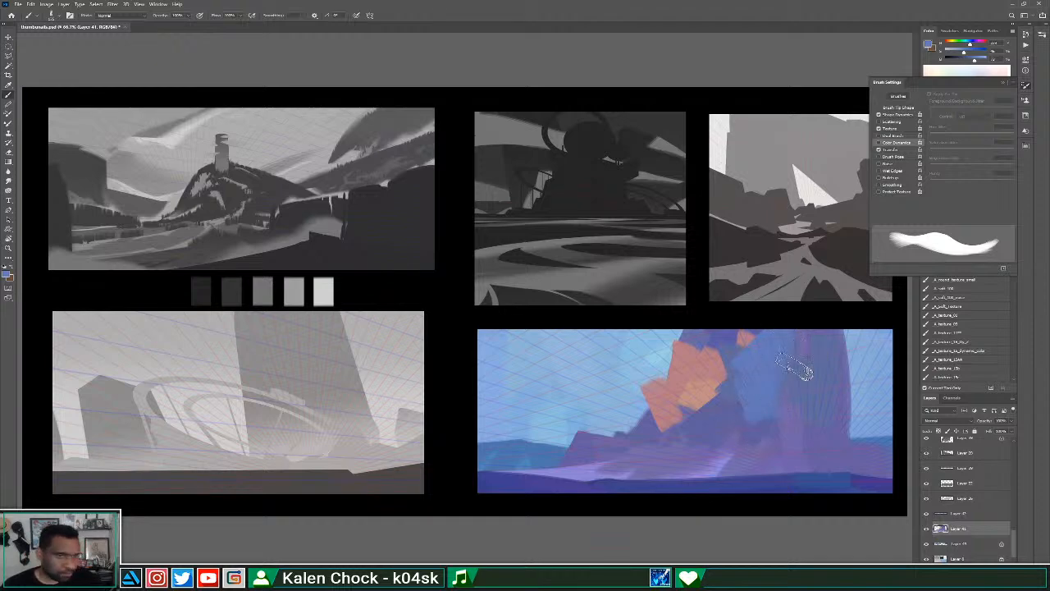
{"action": "left_click_drag", "start_coordinate": [789, 369], "coordinate": [784, 466]}
{"action": "left_click_drag", "start_coordinate": [802, 399], "coordinate": [802, 443]}
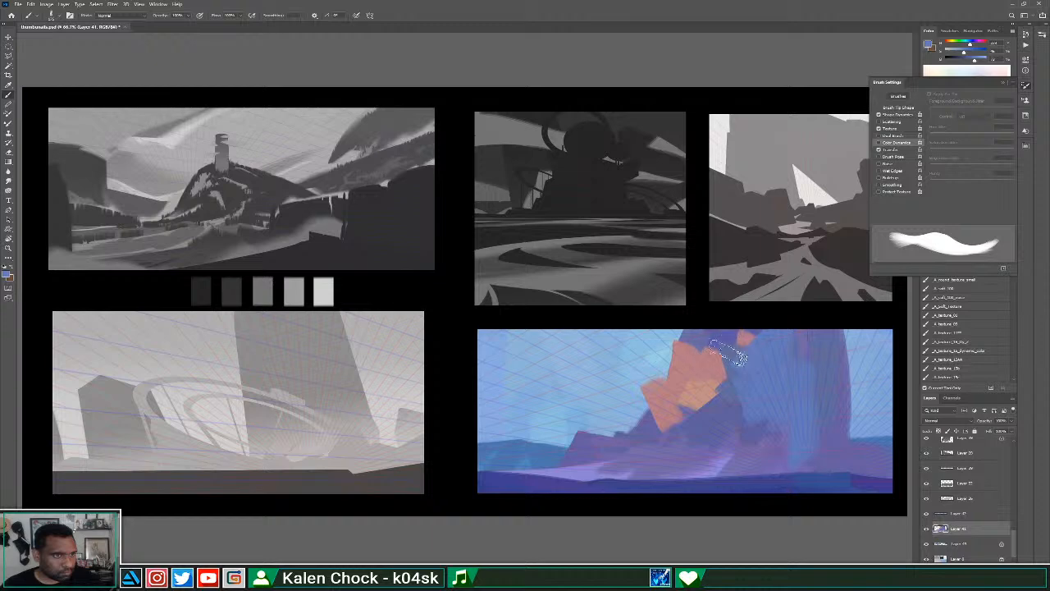
Sample the warm orange, adjust the brush size and extend the tower's sunlit left face up to the frame's top edge.
{"action": "left_click", "coordinate": [710, 383], "text": "alt"}
{"action": "key", "text": "bracketright"}
{"action": "key", "text": "bracketright"}
{"action": "key", "text": "bracketright"}
{"action": "key", "text": "bracketright"}
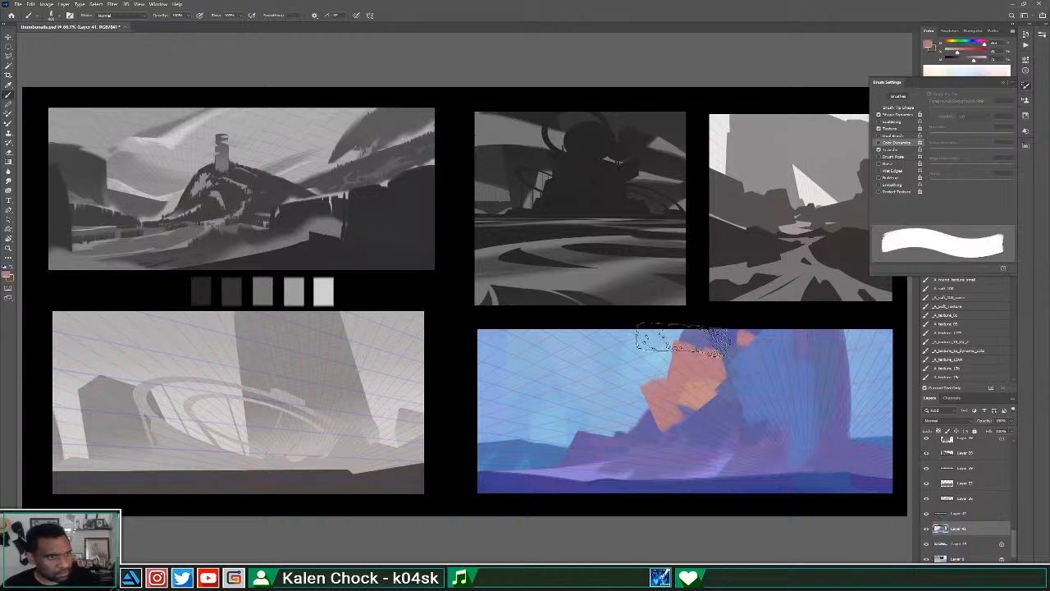
{"action": "key", "text": "bracketleft"}
{"action": "key", "text": "bracketleft"}
{"action": "key", "text": "bracketleft"}
{"action": "key", "text": "bracketleft"}
{"action": "key", "text": "bracketleft"}
{"action": "left_click_drag", "start_coordinate": [681, 336], "coordinate": [672, 388]}
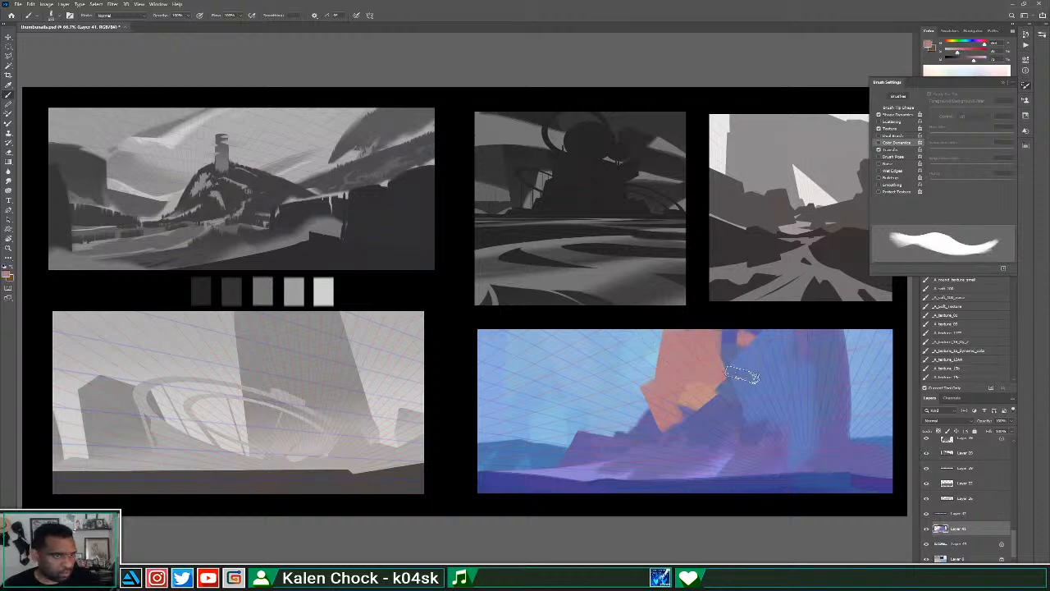
Carve the sunlit face's right and lower edges with grayish blue and purple sampled from the tower's shadow.
{"action": "left_click", "coordinate": [733, 398], "text": "alt"}
{"action": "left_click_drag", "start_coordinate": [727, 342], "coordinate": [707, 386]}
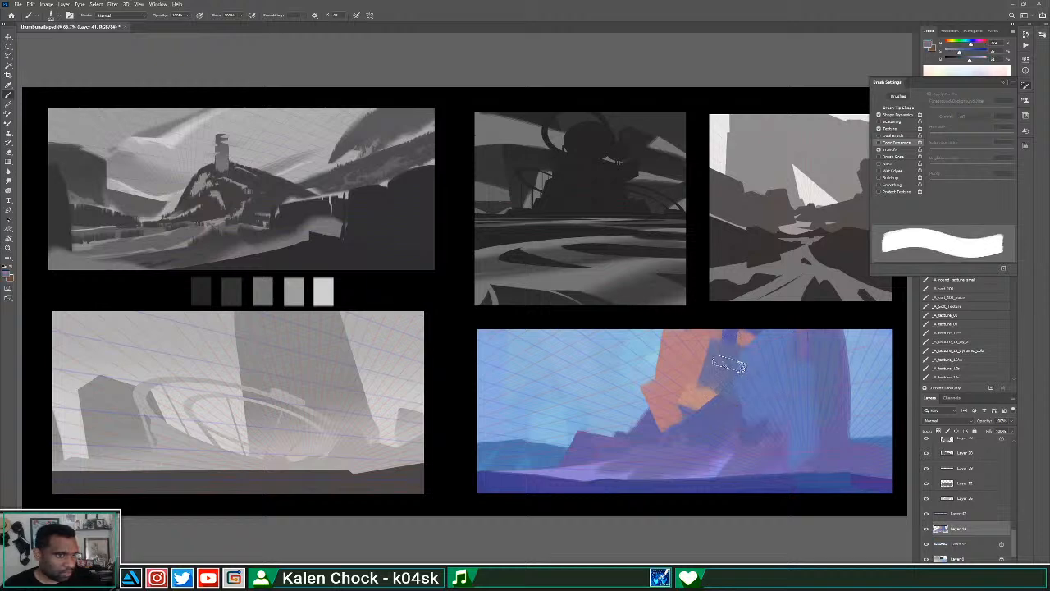
{"action": "key", "text": "bracketleft"}
{"action": "key", "text": "bracketleft"}
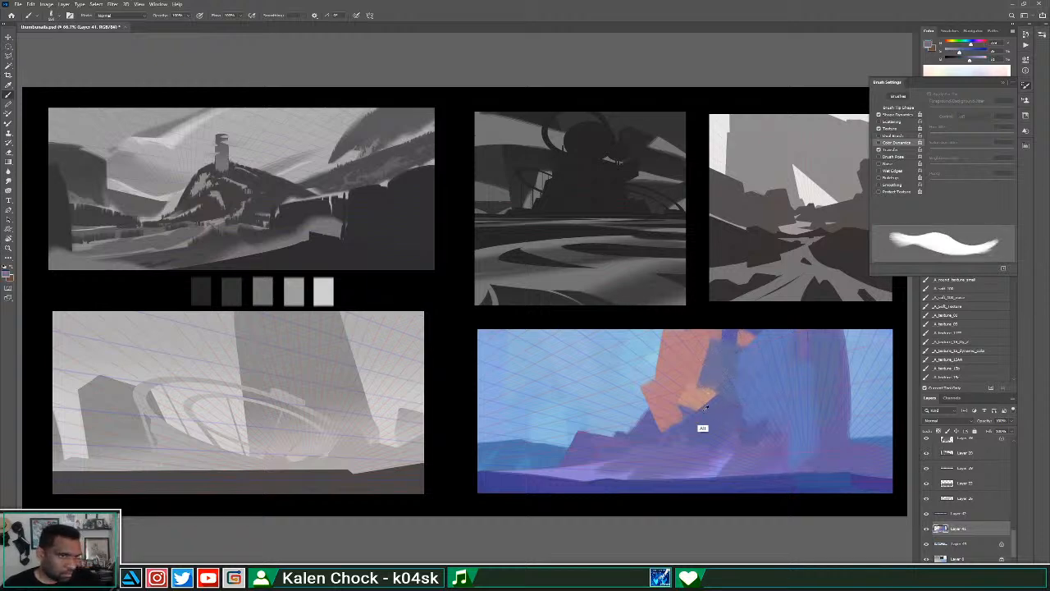
{"action": "left_click", "coordinate": [701, 431], "text": "alt"}
{"action": "mouse_move", "coordinate": [694, 418]}
{"action": "left_mouse_down"}
{"action": "mouse_move", "coordinate": [709, 394]}
{"action": "mouse_move", "coordinate": [694, 428]}
{"action": "left_mouse_up"}
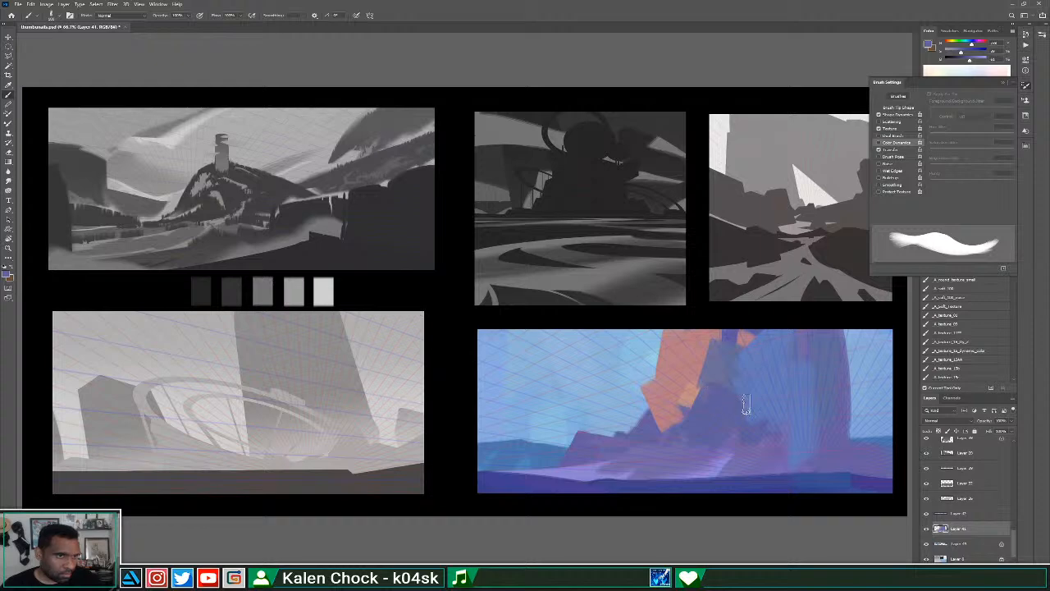
Enlarge the small orange patch near the tower's top and paint sampled purple shadow on its right side.
{"action": "left_click", "coordinate": [698, 386], "text": "alt"}
{"action": "mouse_move", "coordinate": [731, 359]}
{"action": "left_mouse_down"}
{"action": "mouse_move", "coordinate": [771, 344]}
{"action": "mouse_move", "coordinate": [766, 333]}
{"action": "mouse_move", "coordinate": [752, 368]}
{"action": "mouse_move", "coordinate": [742, 362]}
{"action": "mouse_move", "coordinate": [775, 332]}
{"action": "mouse_move", "coordinate": [739, 354]}
{"action": "mouse_move", "coordinate": [748, 333]}
{"action": "mouse_move", "coordinate": [736, 333]}
{"action": "mouse_move", "coordinate": [734, 363]}
{"action": "mouse_move", "coordinate": [745, 370]}
{"action": "mouse_move", "coordinate": [783, 350]}
{"action": "mouse_move", "coordinate": [794, 331]}
{"action": "mouse_move", "coordinate": [772, 376]}
{"action": "left_mouse_up"}
{"action": "left_click", "coordinate": [736, 336], "text": "alt"}
{"action": "left_click", "coordinate": [797, 378], "text": "alt"}
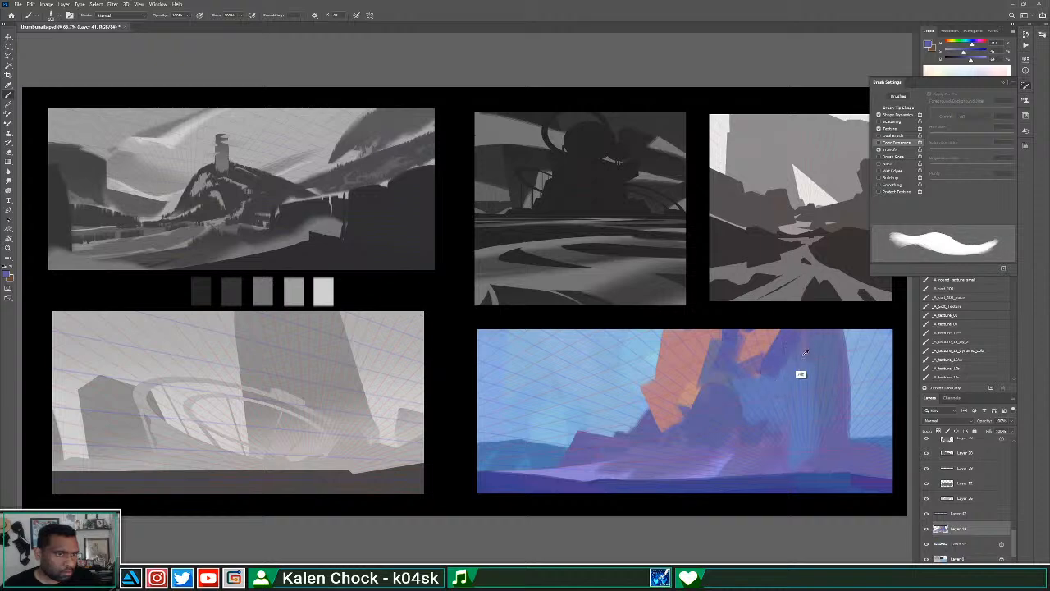
{"action": "mouse_move", "coordinate": [805, 341]}
{"action": "left_mouse_down"}
{"action": "mouse_move", "coordinate": [762, 382]}
{"action": "mouse_move", "coordinate": [819, 306]}
{"action": "left_mouse_up"}
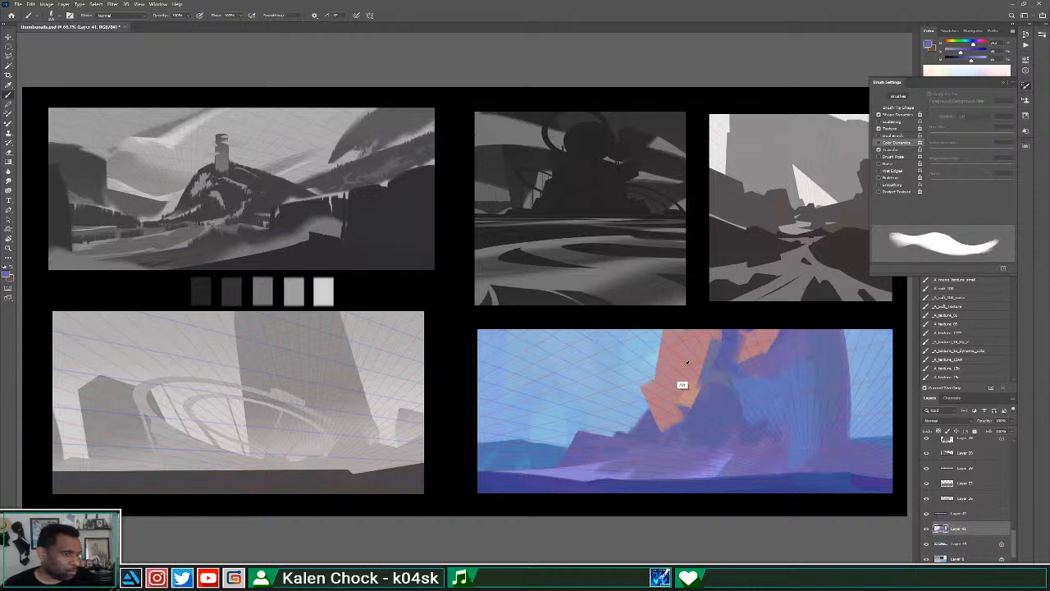
Paint a narrow purple crack into the sunlit face and cover its lower tip with the rock mound's purple.
{"action": "left_click", "coordinate": [725, 388], "text": "alt"}
{"action": "left_click_drag", "start_coordinate": [696, 333], "coordinate": [689, 354]}
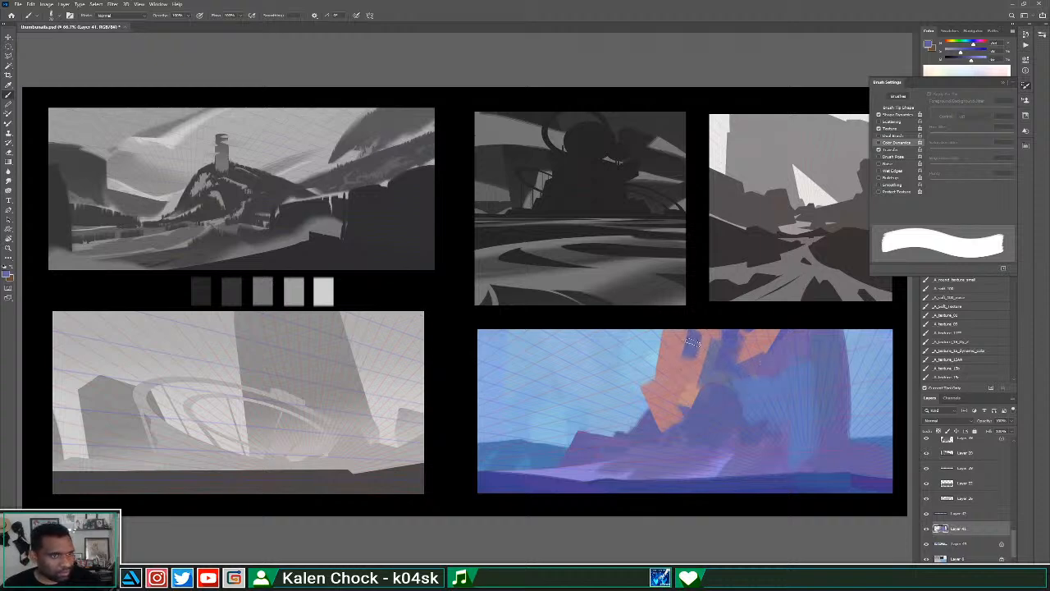
{"action": "left_click", "coordinate": [682, 366], "text": "alt"}
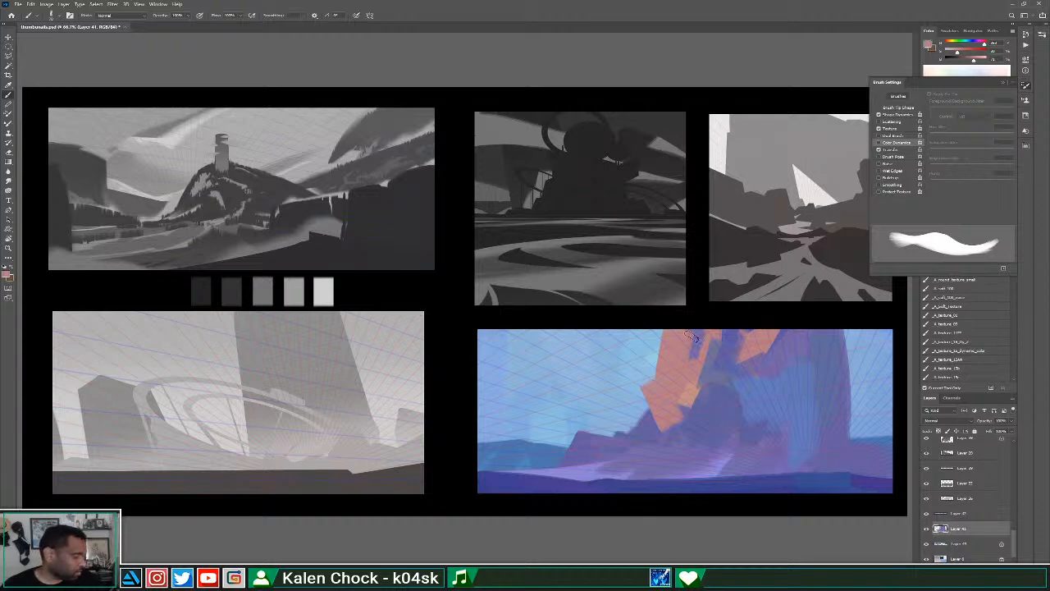
{"action": "left_click", "coordinate": [691, 423], "text": "alt"}
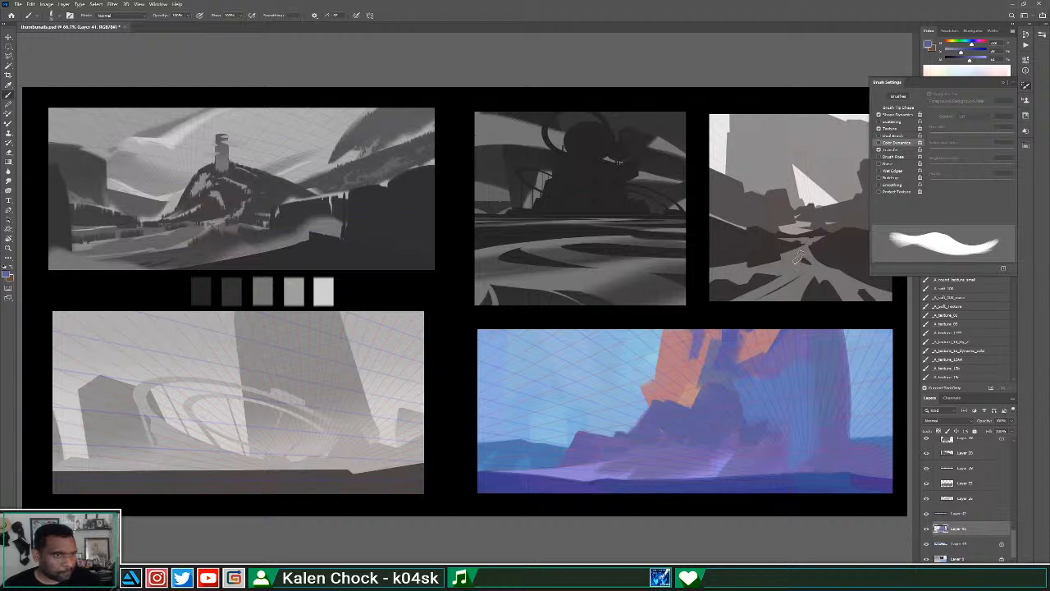
Sample the sunlit orange, enlarge the brush and flare the tower's upper left side outward into a jagged overhang.
{"action": "left_click", "coordinate": [676, 379], "text": "alt"}
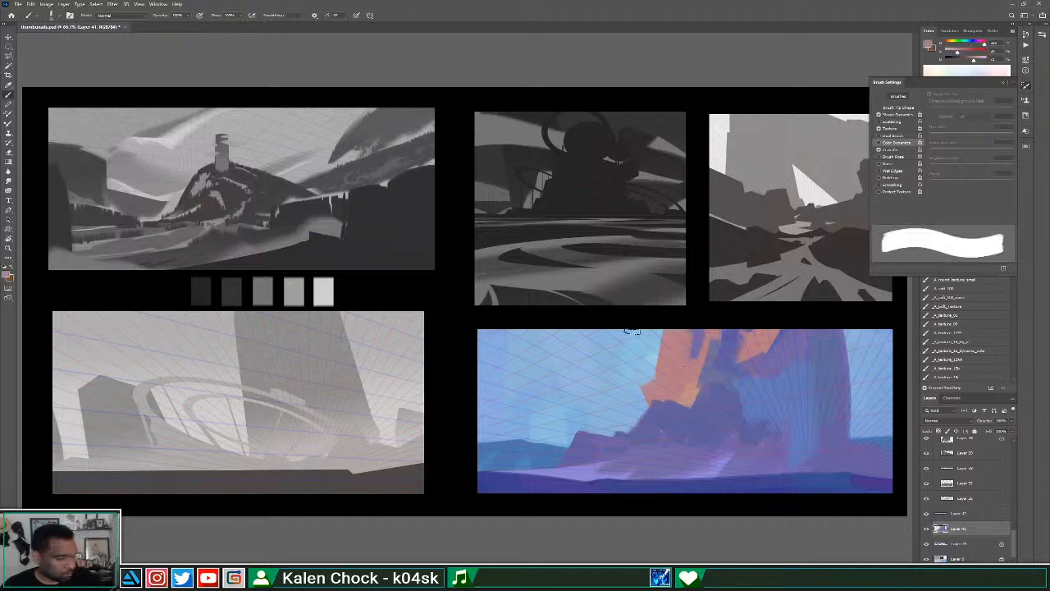
{"action": "key", "text": "bracketright"}
{"action": "key", "text": "bracketright"}
{"action": "key", "text": "bracketright"}
{"action": "mouse_move", "coordinate": [629, 353]}
{"action": "left_mouse_down"}
{"action": "mouse_move", "coordinate": [653, 347]}
{"action": "mouse_move", "coordinate": [617, 354]}
{"action": "mouse_move", "coordinate": [683, 335]}
{"action": "mouse_move", "coordinate": [633, 351]}
{"action": "mouse_move", "coordinate": [622, 326]}
{"action": "mouse_move", "coordinate": [628, 356]}
{"action": "mouse_move", "coordinate": [604, 343]}
{"action": "mouse_move", "coordinate": [641, 373]}
{"action": "mouse_move", "coordinate": [643, 359]}
{"action": "mouse_move", "coordinate": [632, 374]}
{"action": "mouse_move", "coordinate": [656, 371]}
{"action": "left_mouse_up"}
{"action": "key", "text": "ctrl+z"}
{"action": "key", "text": "e"}
{"action": "key", "text": "b"}
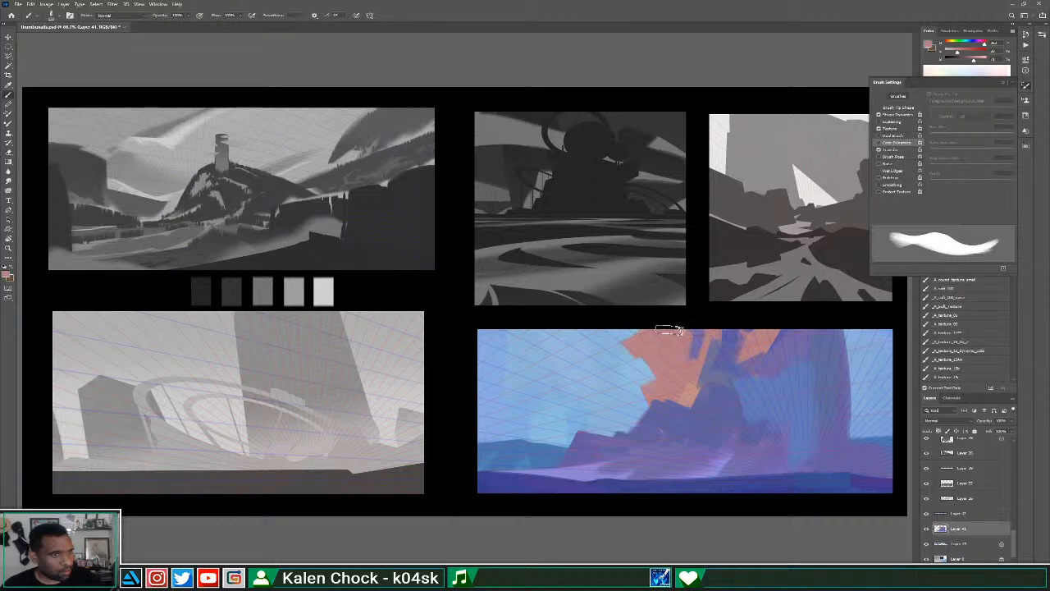
Sample the purple at the tower's right edge and flare the tower's upper right side outward toward the frame's top.
{"action": "left_click", "coordinate": [843, 358], "text": "alt"}
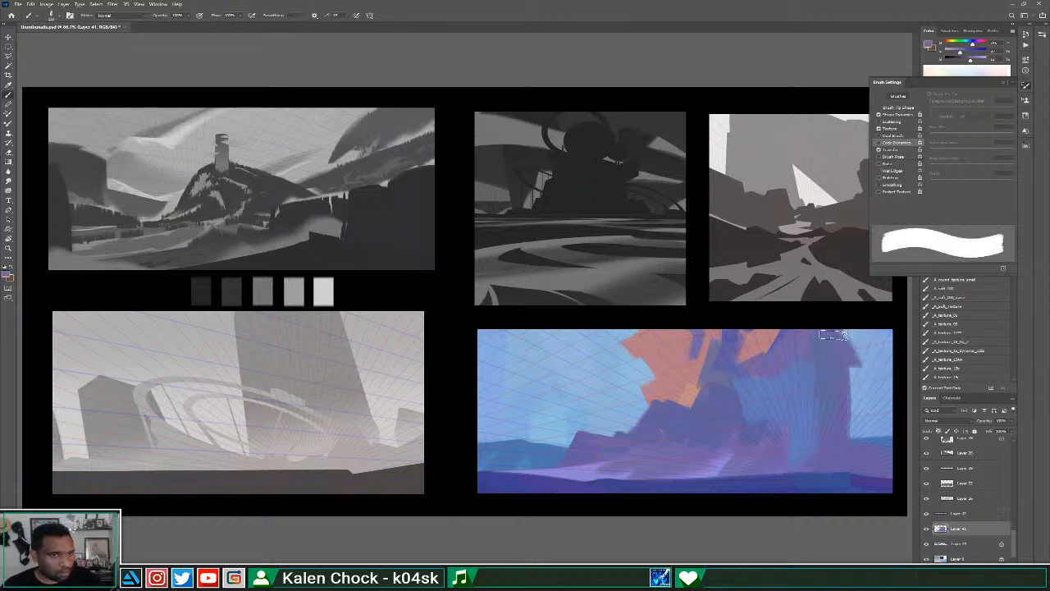
{"action": "mouse_move", "coordinate": [843, 335]}
{"action": "left_mouse_down"}
{"action": "mouse_move", "coordinate": [855, 378]}
{"action": "mouse_move", "coordinate": [827, 434]}
{"action": "left_mouse_up"}
{"action": "left_click_drag", "start_coordinate": [851, 335], "coordinate": [838, 378]}
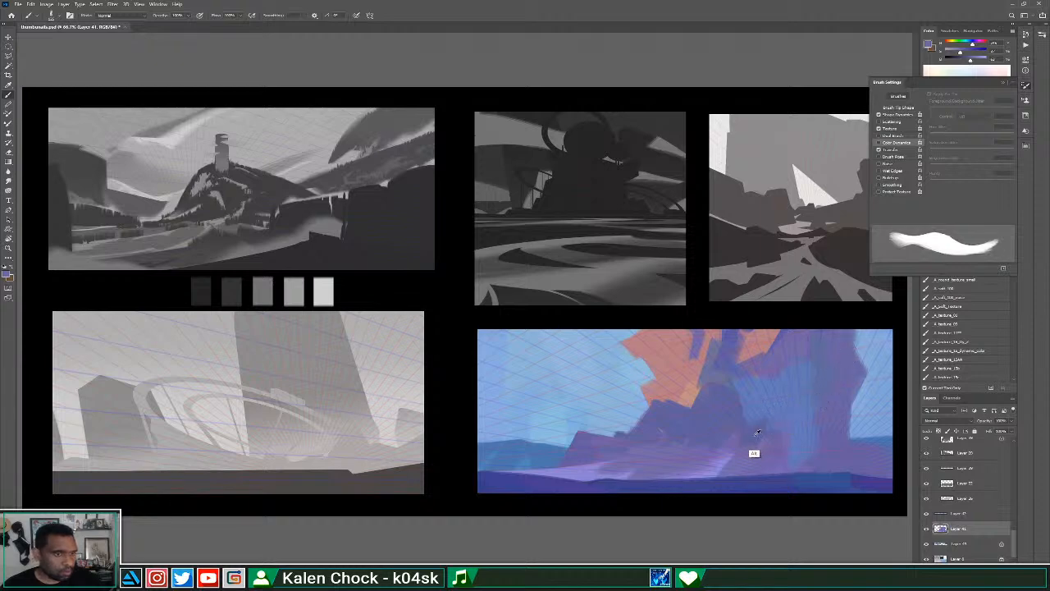
Paint a rounded dark purple mound at the tower's base and add lighter purple strokes on its front.
{"action": "left_click", "coordinate": [726, 431], "text": "alt"}
{"action": "mouse_move", "coordinate": [729, 394]}
{"action": "left_mouse_down"}
{"action": "mouse_move", "coordinate": [782, 425]}
{"action": "mouse_move", "coordinate": [754, 419]}
{"action": "mouse_move", "coordinate": [755, 460]}
{"action": "left_mouse_up"}
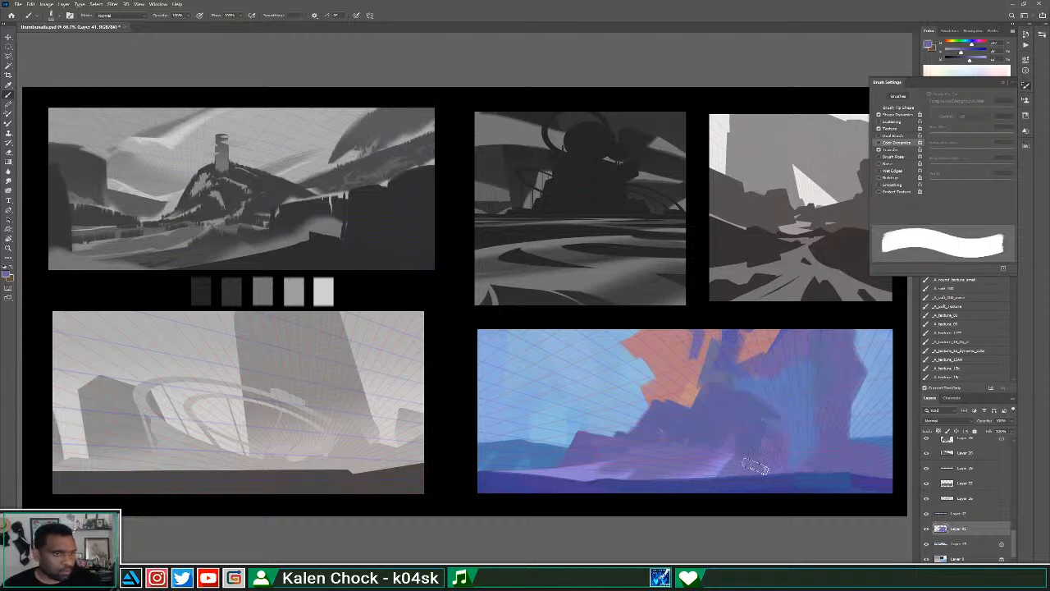
{"action": "left_click_drag", "start_coordinate": [769, 412], "coordinate": [792, 474]}
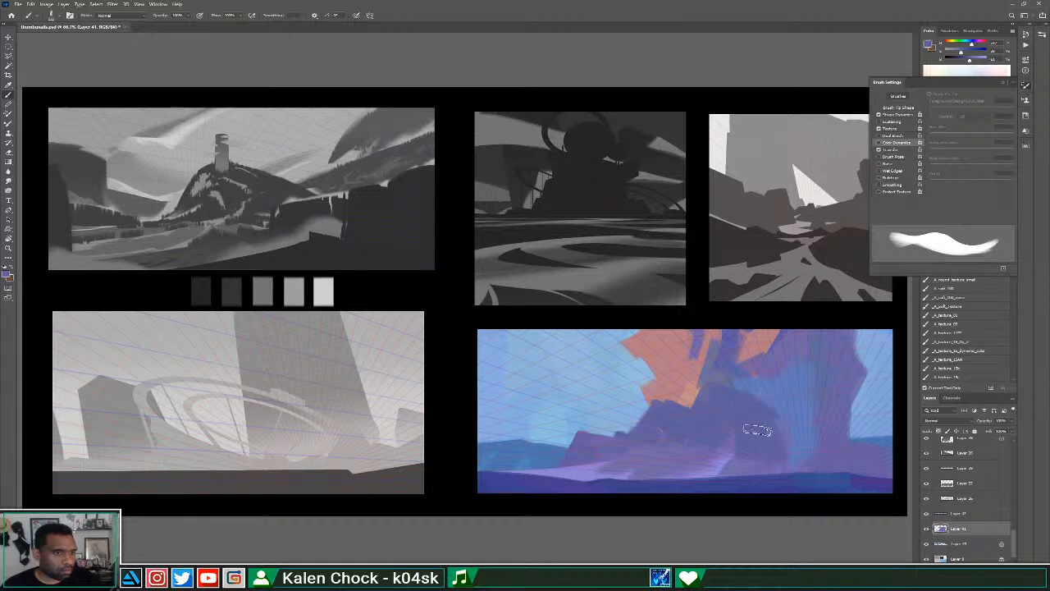
{"action": "left_click", "coordinate": [679, 443], "text": "alt"}
{"action": "left_click_drag", "start_coordinate": [680, 453], "coordinate": [707, 432]}
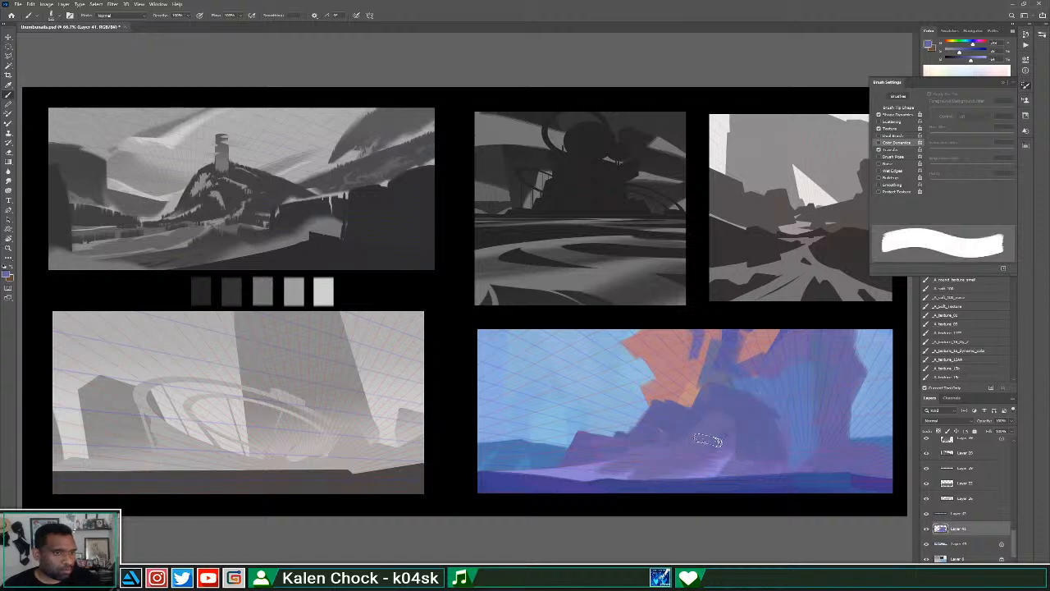
Sample the tower's blue-purple, turn on the brush's Color Dynamics, and repaint the mound at the tower's base in varied blue-violet with a sloping left edge.
{"action": "left_click", "coordinate": [779, 411], "text": "alt"}
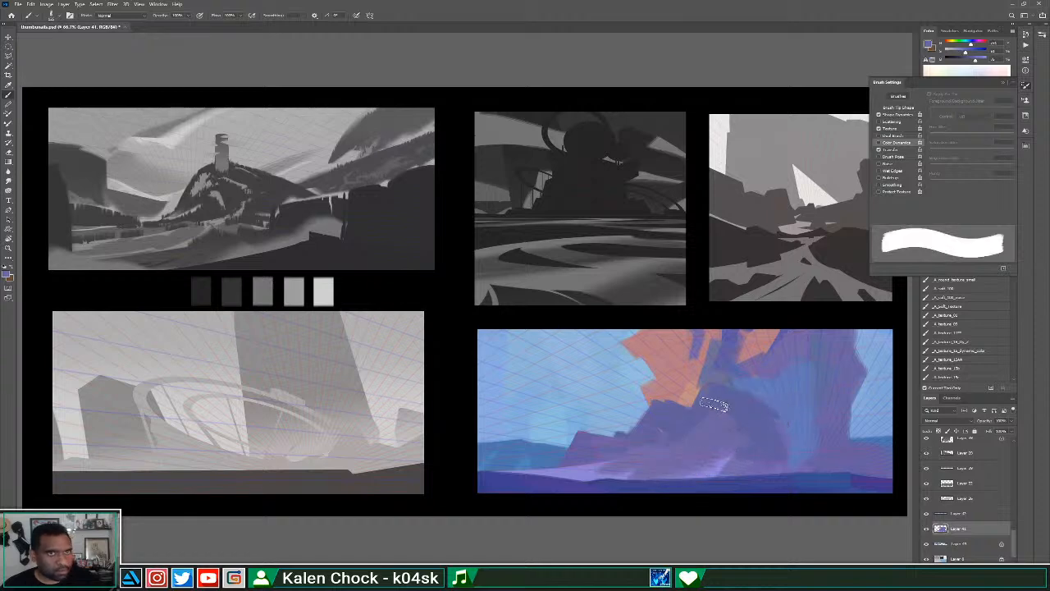
{"action": "left_click", "coordinate": [880, 142]}
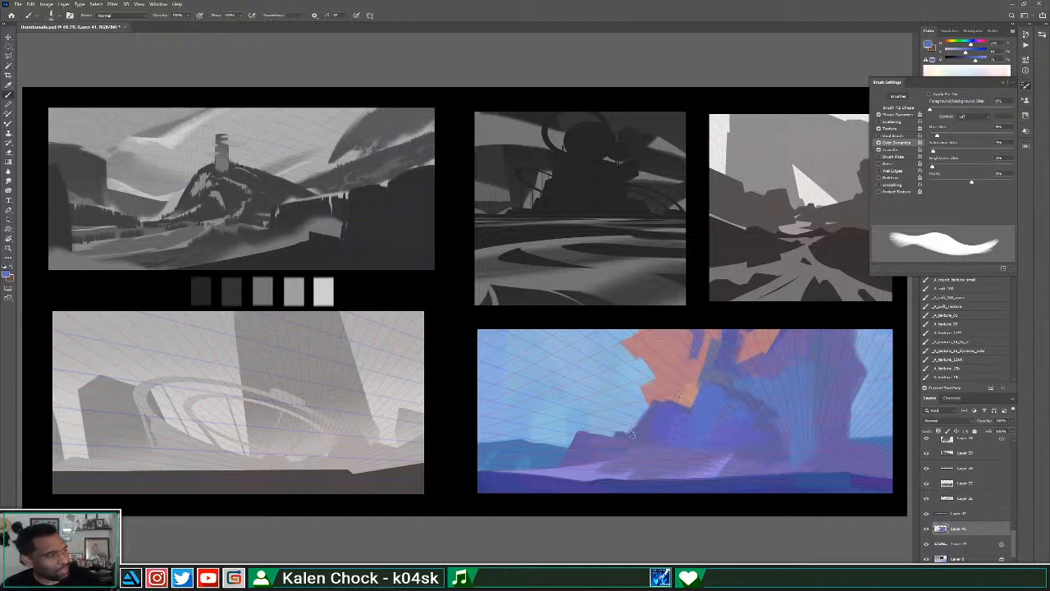
{"action": "left_click", "coordinate": [645, 426], "text": "alt"}
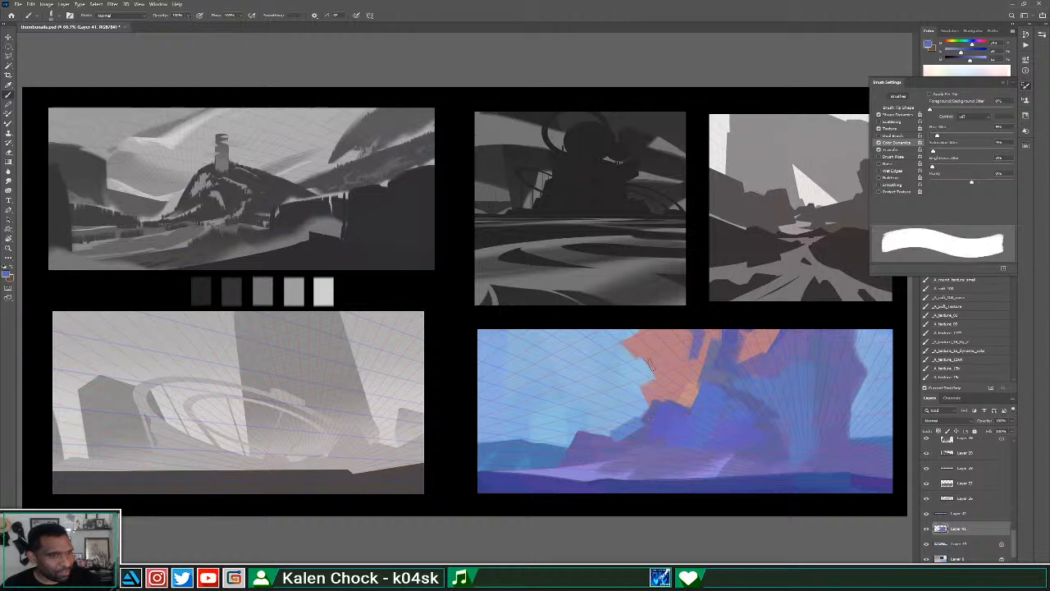
{"action": "left_click_drag", "start_coordinate": [639, 424], "coordinate": [622, 438]}
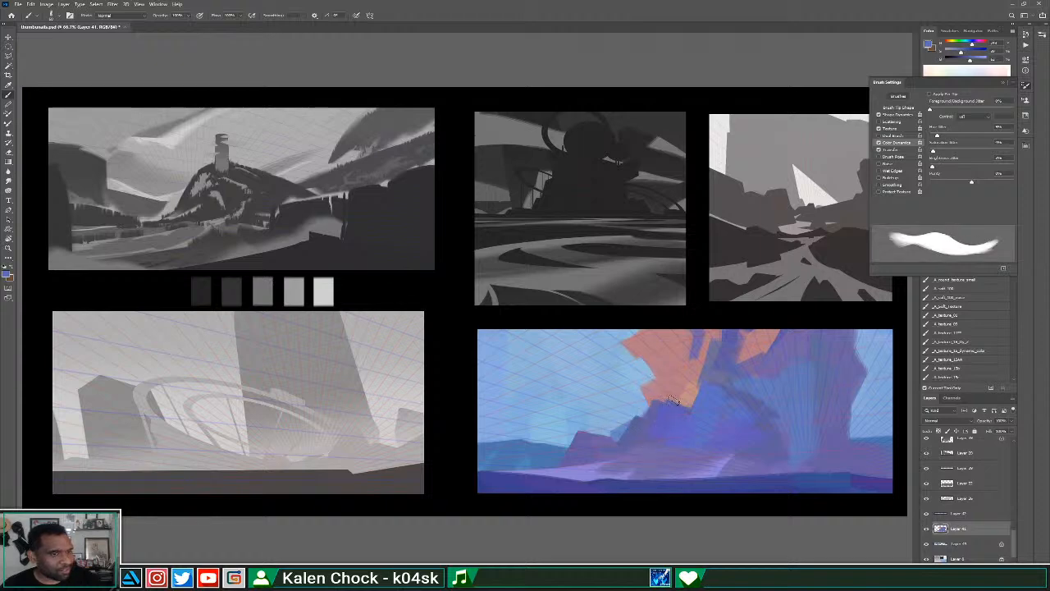
Sample the sunlit orange and the mound's purples to reshape the lower edge of the orange face where it meets the mound.
{"action": "left_click", "coordinate": [665, 395], "text": "alt"}
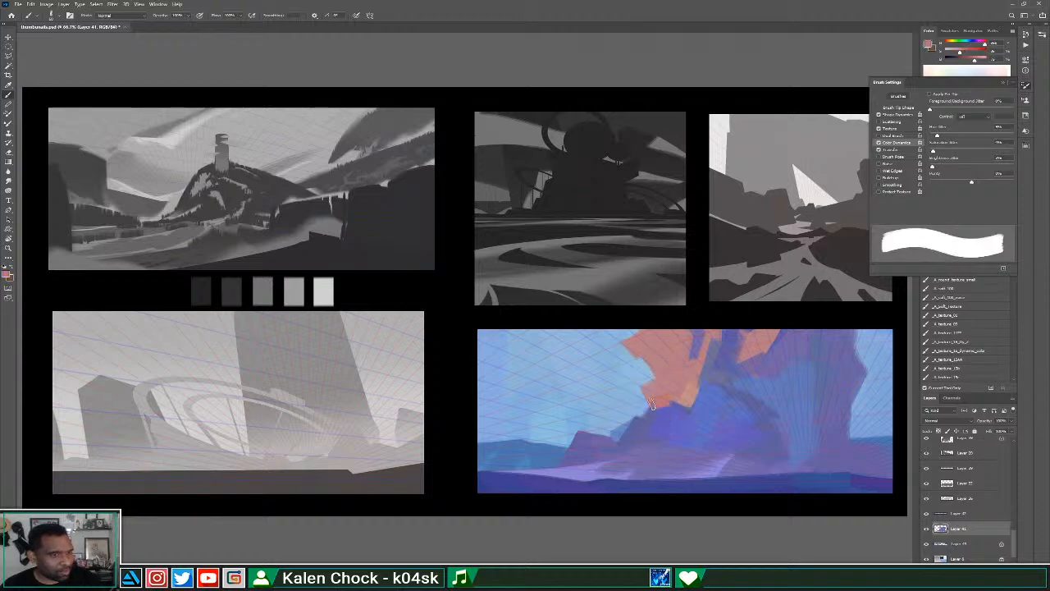
{"action": "left_click", "coordinate": [666, 410], "text": "alt"}
{"action": "left_click", "coordinate": [699, 456], "text": "alt"}
{"action": "left_click", "coordinate": [693, 455], "text": "alt"}
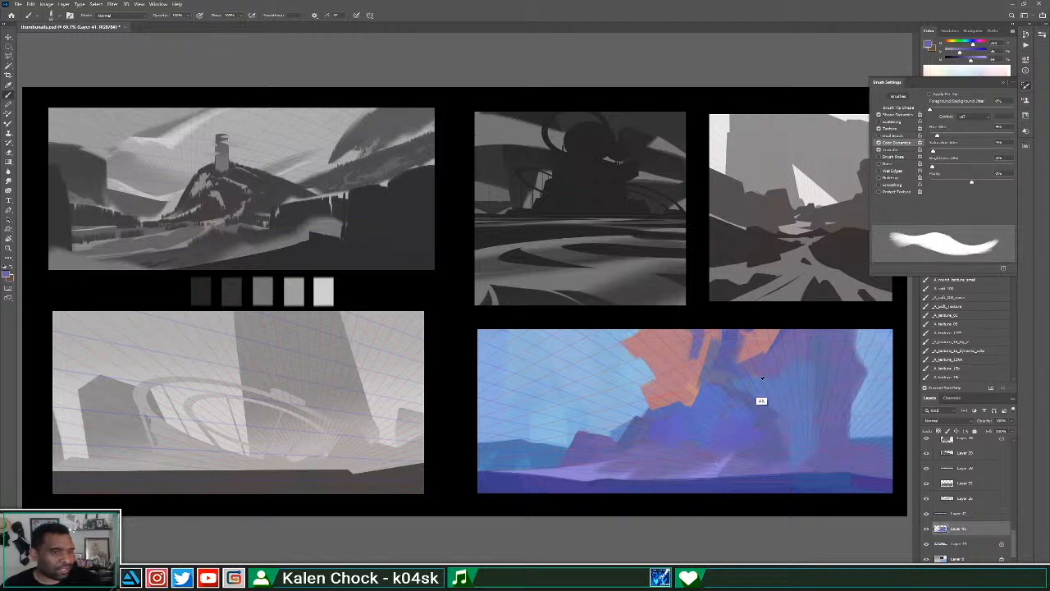
Sample nearby blues and purples, enlarge the brush, and blend the mound's right side into the tower's shadow face.
{"action": "left_click", "coordinate": [736, 400], "text": "alt"}
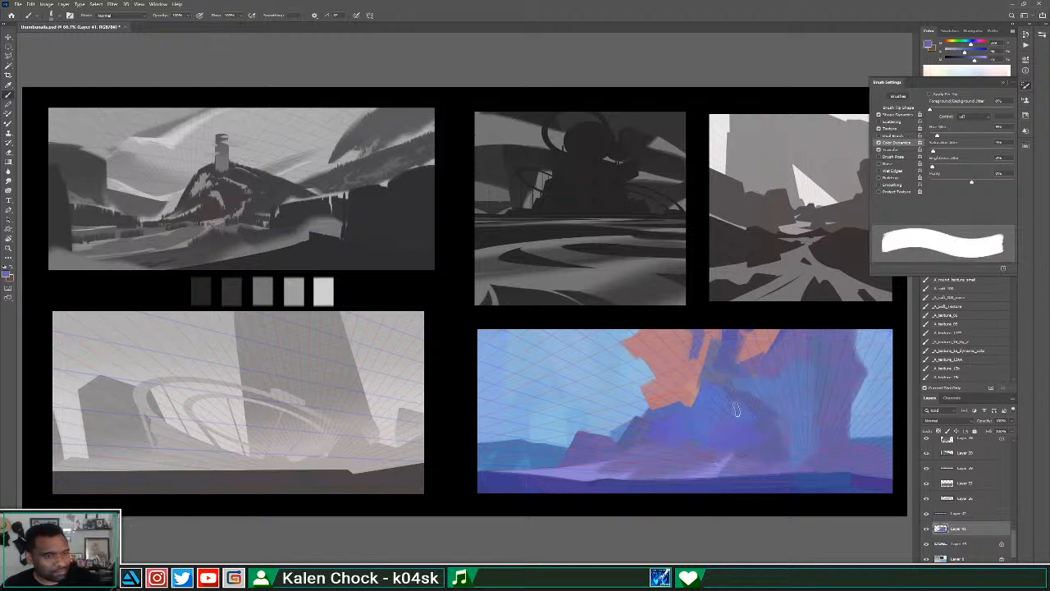
{"action": "mouse_move", "coordinate": [717, 391]}
{"action": "left_mouse_down"}
{"action": "mouse_move", "coordinate": [781, 412]}
{"action": "mouse_move", "coordinate": [761, 414]}
{"action": "mouse_move", "coordinate": [786, 425]}
{"action": "mouse_move", "coordinate": [760, 438]}
{"action": "left_mouse_up"}
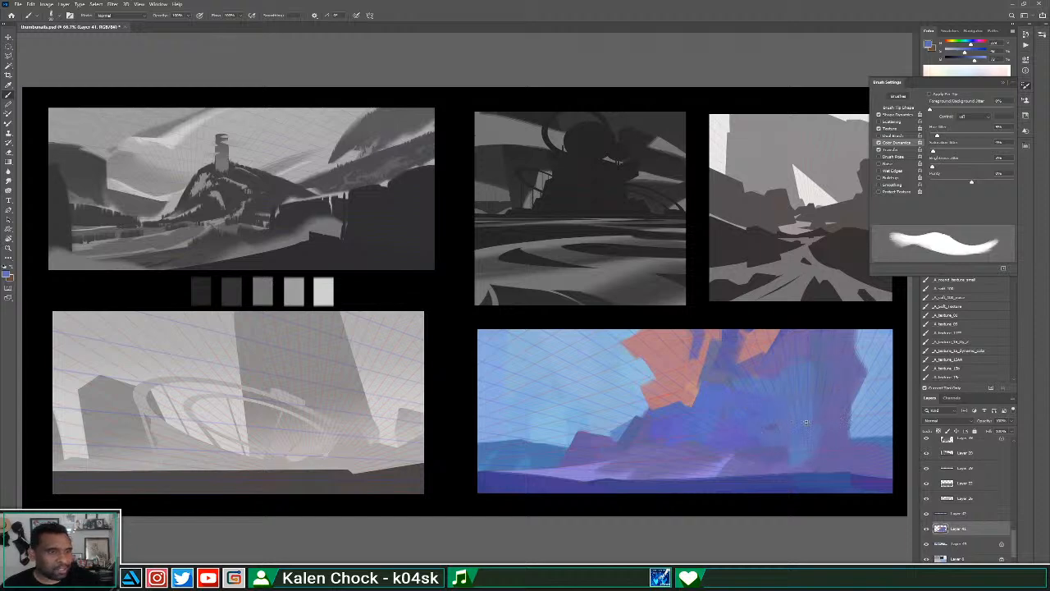
{"action": "left_click", "coordinate": [759, 428], "text": "alt"}
{"action": "left_click", "coordinate": [690, 404], "text": "ctrl"}
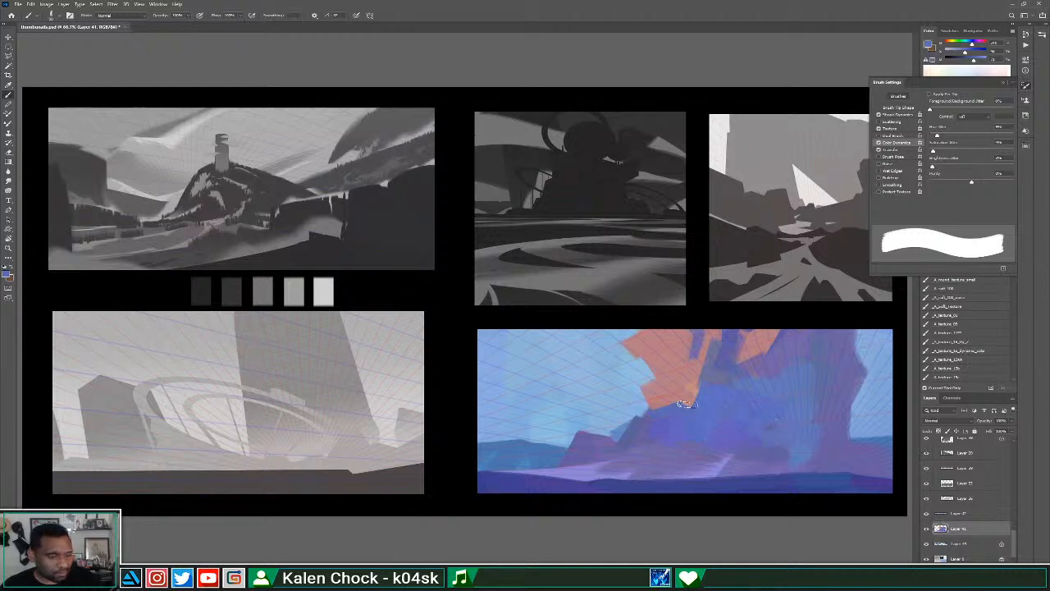
{"action": "key", "text": "]"}
{"action": "key", "text": "]"}
{"action": "key", "text": "]"}
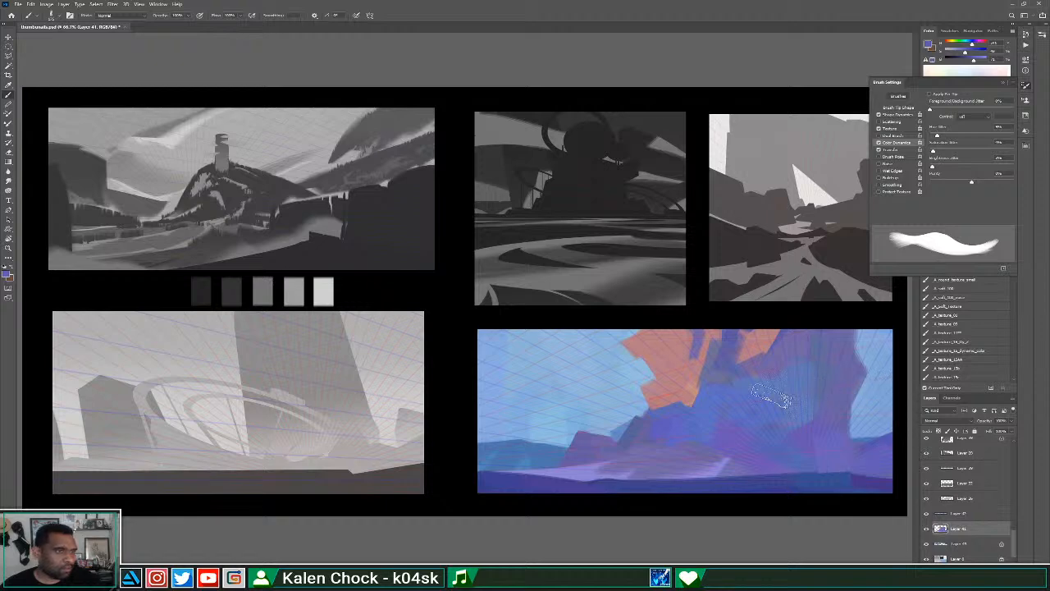
{"action": "left_click", "coordinate": [722, 366], "text": "alt"}
Paint a blue-violet shadow stroke across the orange overhang and soften it with sampled purple and pinkish tones.
{"action": "left_click", "coordinate": [706, 408], "text": "alt"}
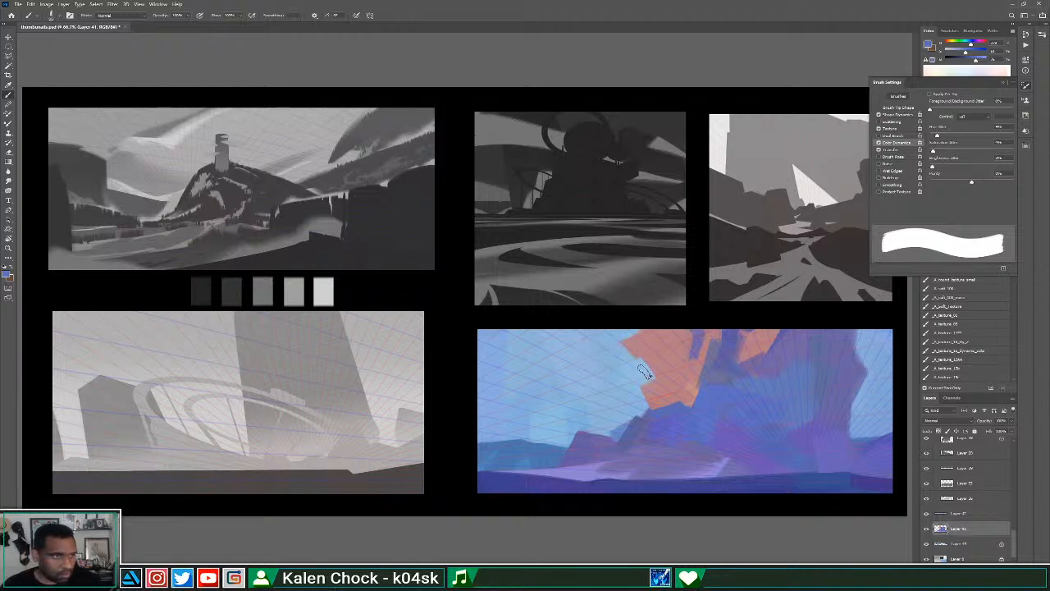
{"action": "mouse_move", "coordinate": [646, 364]}
{"action": "left_mouse_down"}
{"action": "mouse_move", "coordinate": [683, 344]}
{"action": "mouse_move", "coordinate": [648, 363]}
{"action": "left_mouse_up"}
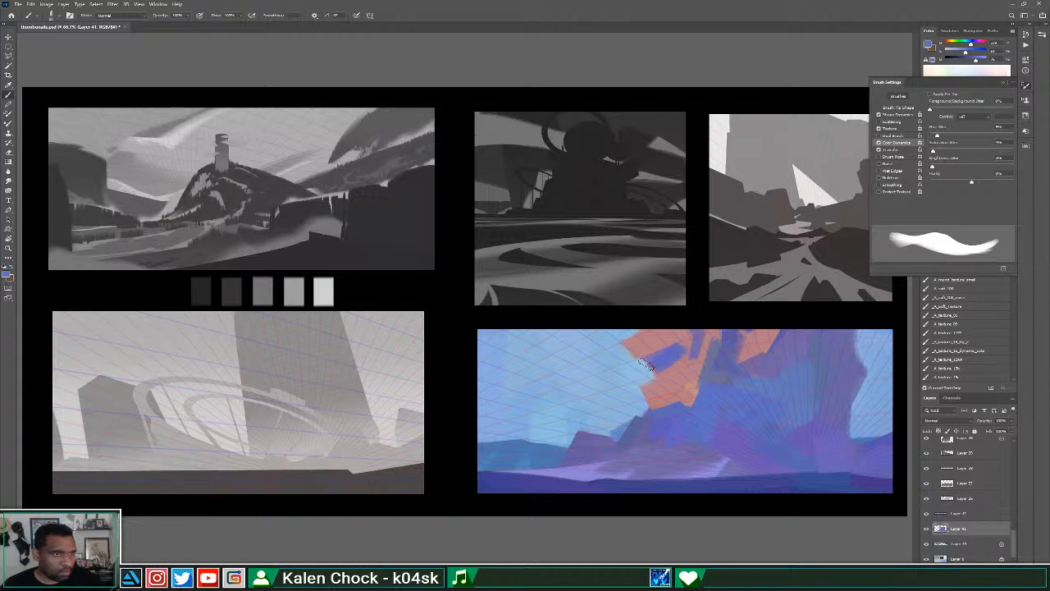
{"action": "left_click", "coordinate": [670, 344], "text": "alt"}
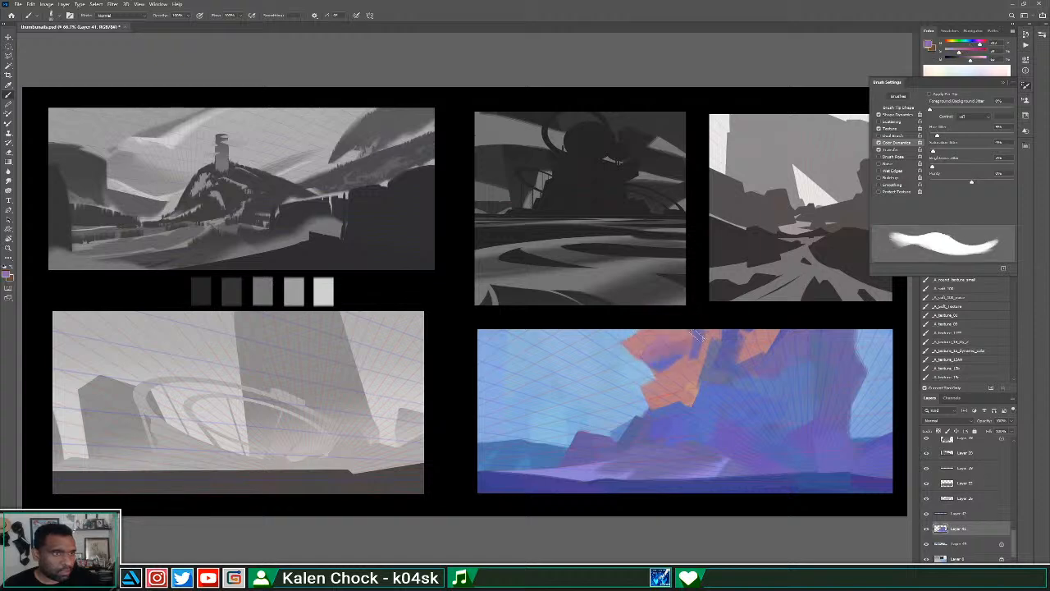
{"action": "left_click", "coordinate": [647, 344], "text": "alt"}
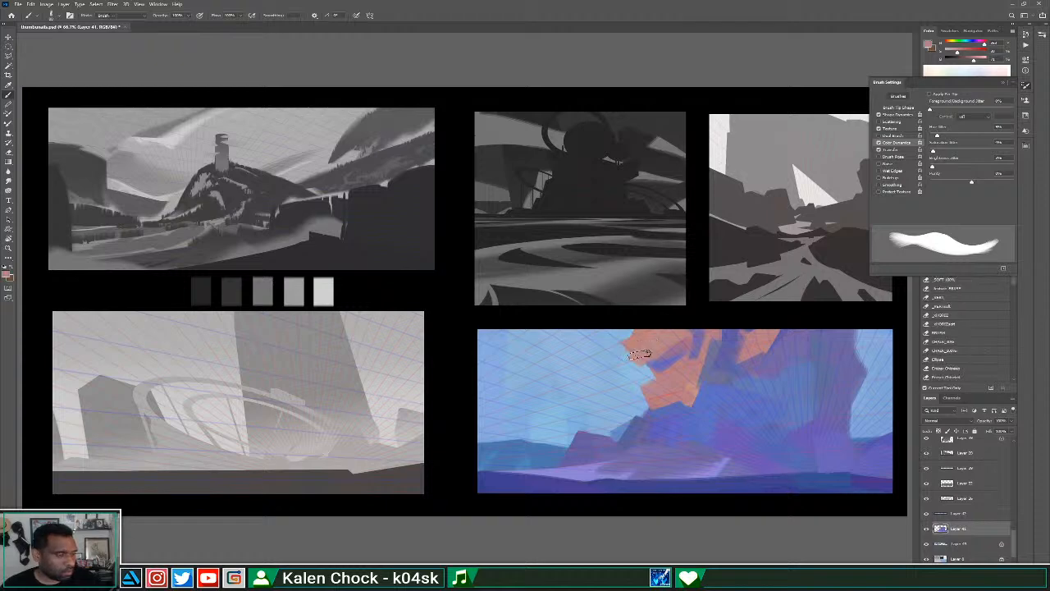
{"action": "key", "text": "e"}
{"action": "key", "text": "b"}
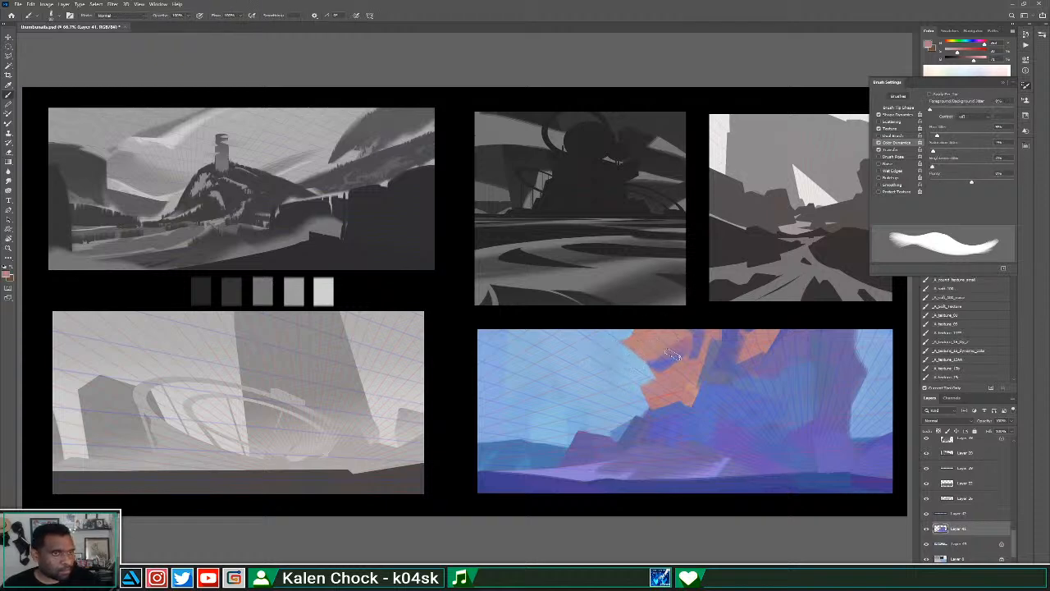
Sample the orange of the lower sunlit face and paint a lighter orange plane up toward the purple crack, checking the whole thumbnail sheet.
{"action": "left_click", "coordinate": [690, 386], "text": "alt"}
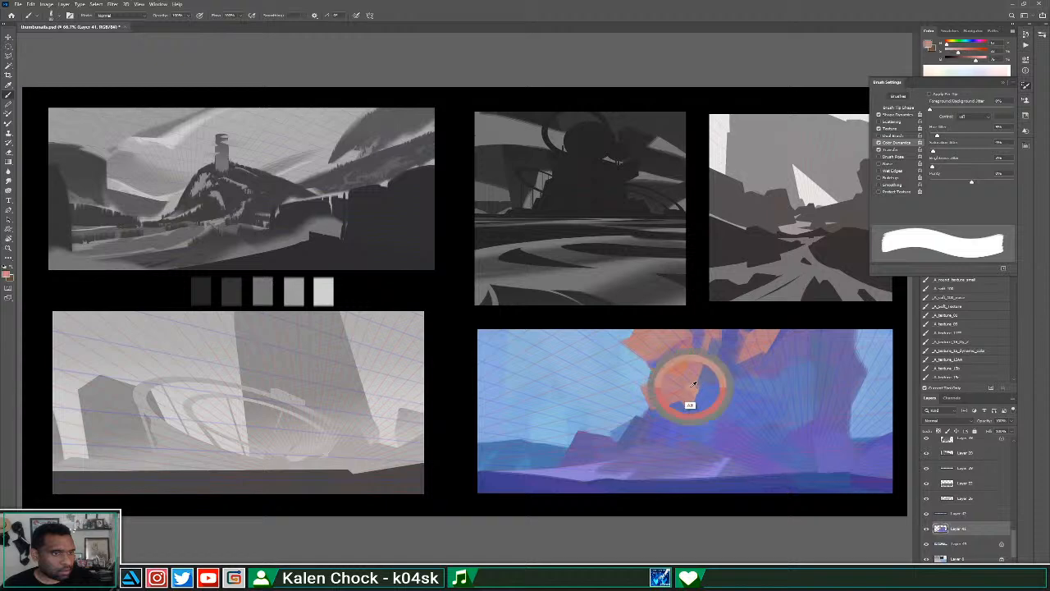
{"action": "mouse_move", "coordinate": [694, 340]}
{"action": "left_mouse_down"}
{"action": "mouse_move", "coordinate": [671, 376]}
{"action": "mouse_move", "coordinate": [705, 352]}
{"action": "left_mouse_up"}
{"action": "left_click", "coordinate": [689, 379], "text": "alt"}
{"action": "key", "text": "z"}
{"action": "left_click", "coordinate": [682, 397], "text": "alt"}
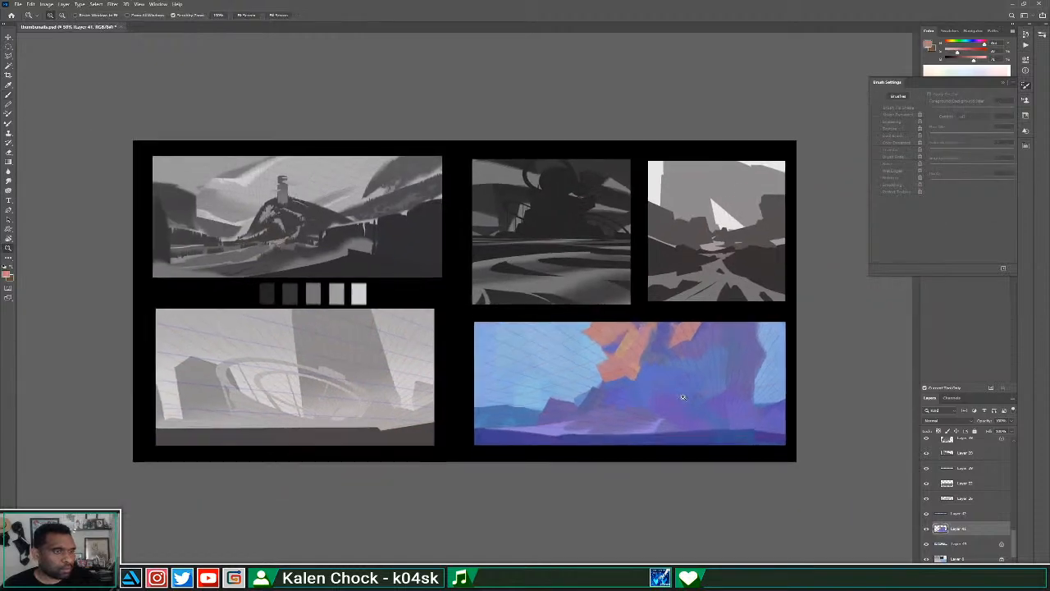
{"action": "left_click", "coordinate": [682, 397]}
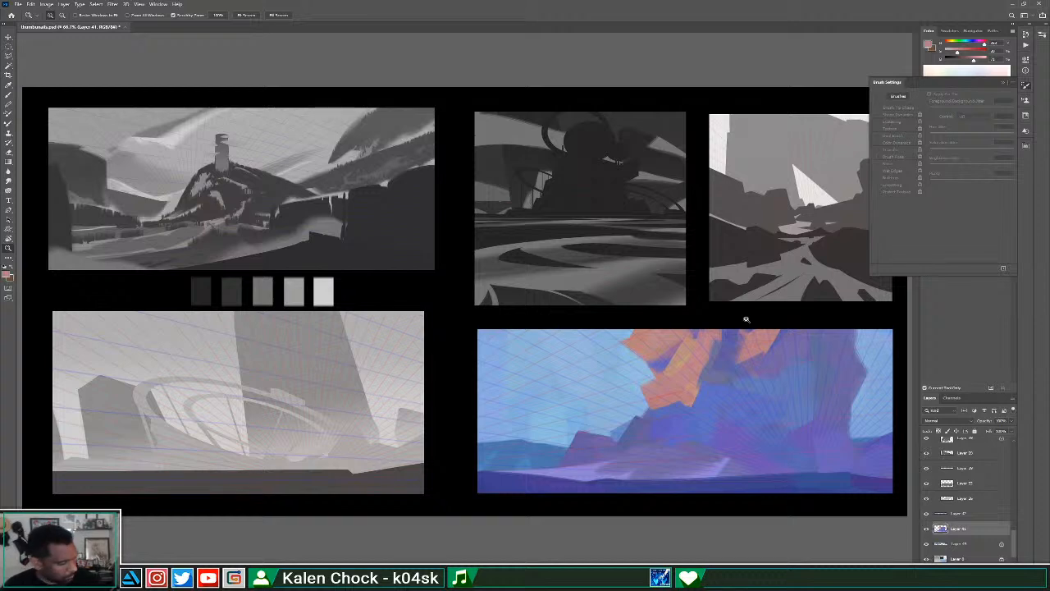
Set the brush's foreground color to a light, warm peach.
{"action": "key", "text": "b"}
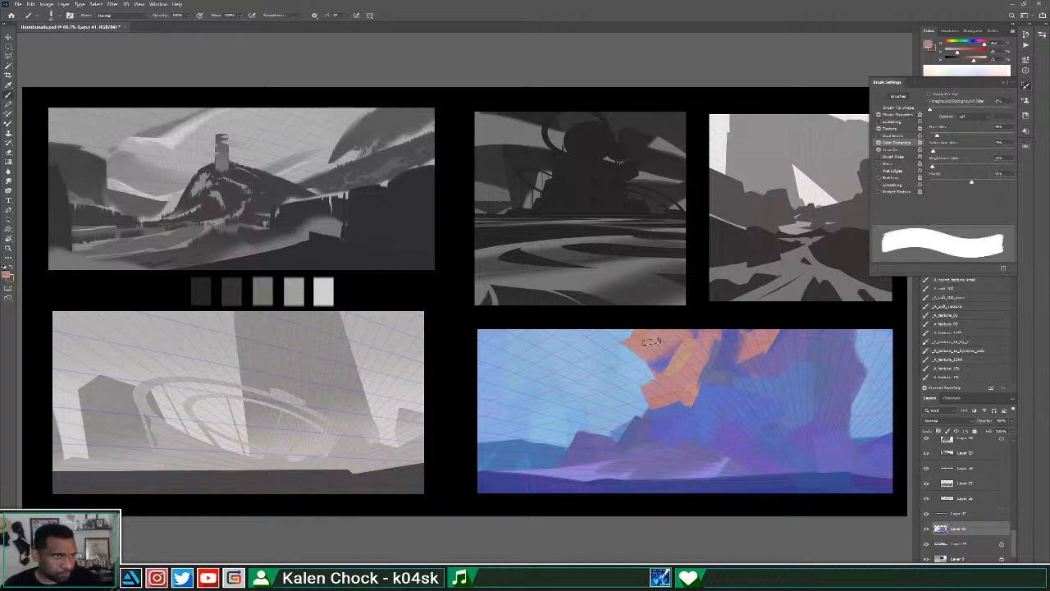
{"action": "left_click", "coordinate": [929, 45]}
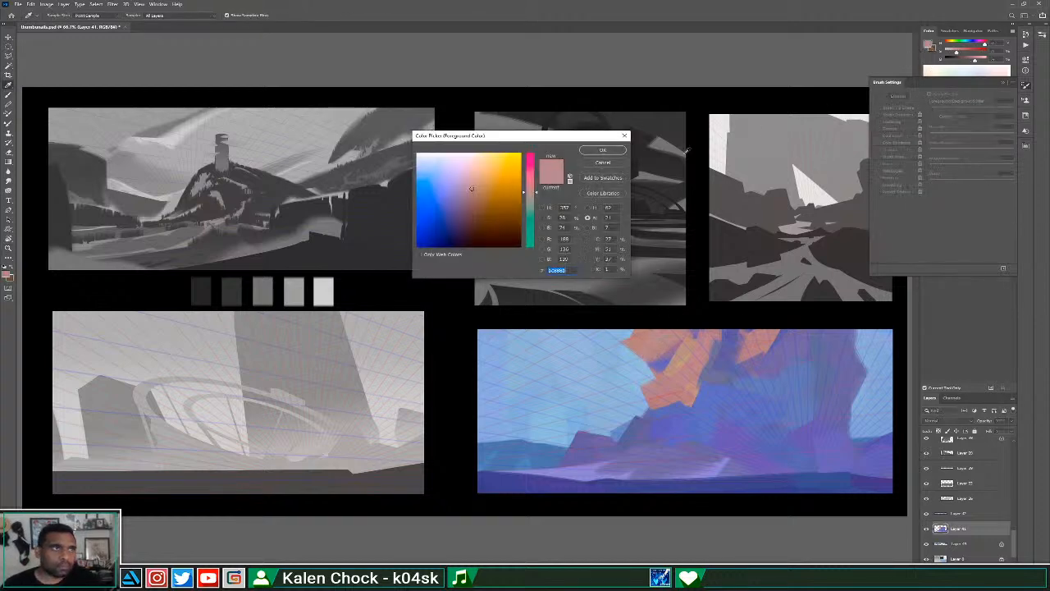
{"action": "left_click_drag", "start_coordinate": [477, 171], "coordinate": [481, 163]}
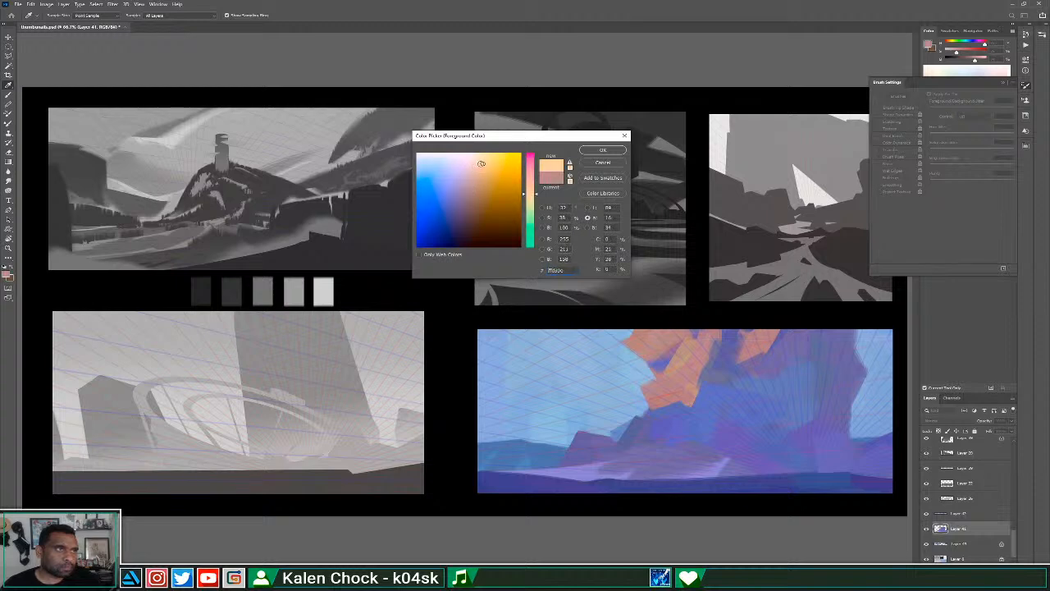
{"action": "left_click", "coordinate": [530, 192]}
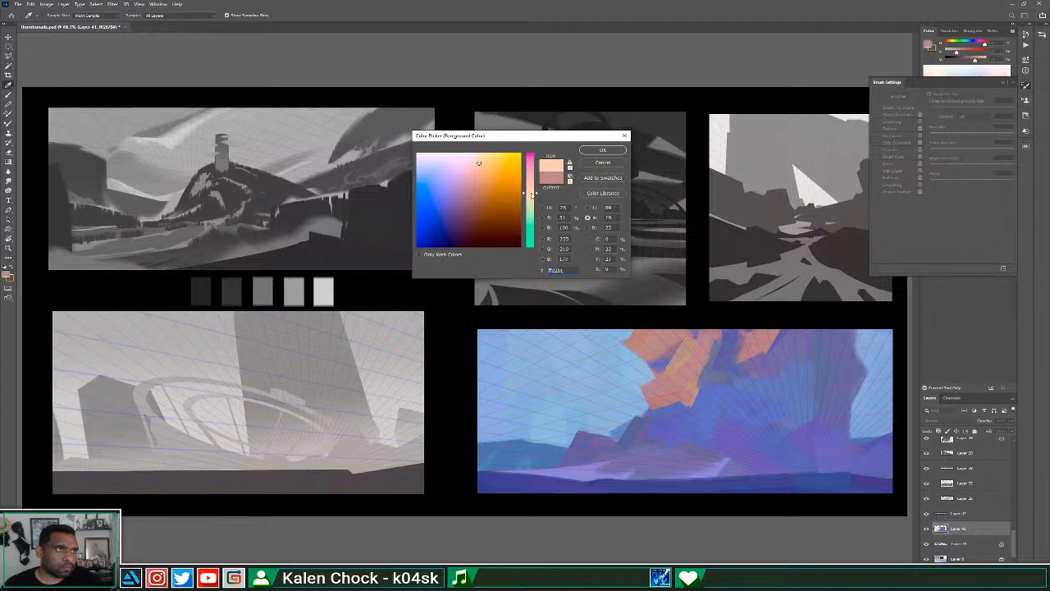
{"action": "left_click", "coordinate": [531, 193]}
{"action": "left_click", "coordinate": [602, 151]}
Paint a peach highlight along the upper left tip of the orange overhang and undo the last stroke.
{"action": "mouse_move", "coordinate": [623, 339]}
{"action": "left_mouse_down"}
{"action": "mouse_move", "coordinate": [660, 339]}
{"action": "mouse_move", "coordinate": [619, 345]}
{"action": "mouse_move", "coordinate": [646, 348]}
{"action": "mouse_move", "coordinate": [644, 358]}
{"action": "left_mouse_up"}
{"action": "left_click", "coordinate": [647, 346], "text": "alt"}
{"action": "left_click", "coordinate": [644, 339], "text": "alt"}
{"action": "key", "text": "ctrl+z"}
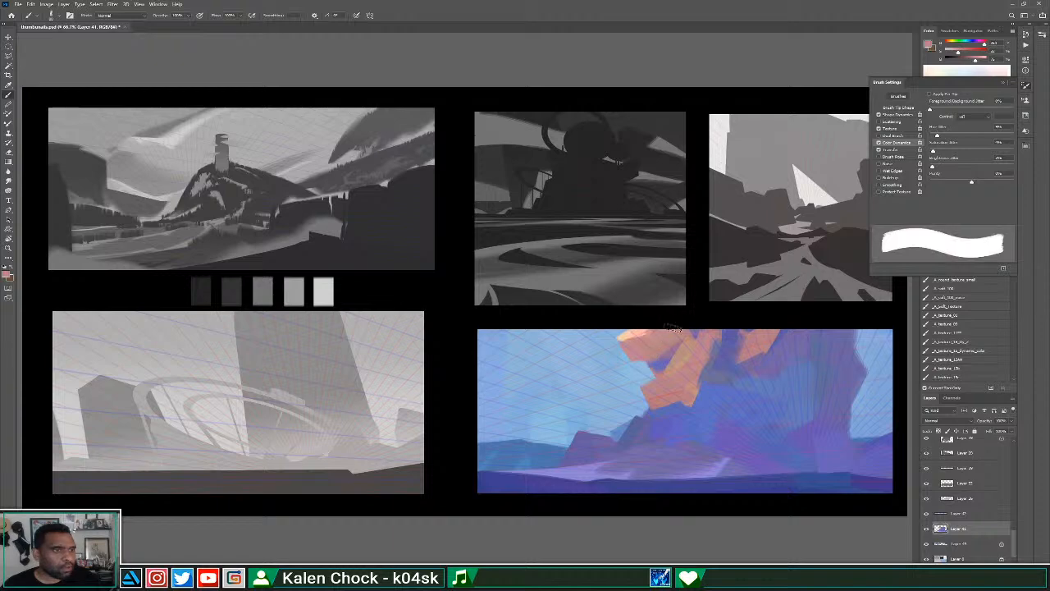
Sample the peach and paint a highlight on the tower's right-hand orange patch, using purple to shape the shadow beside it.
{"action": "left_click", "coordinate": [624, 343], "text": "alt"}
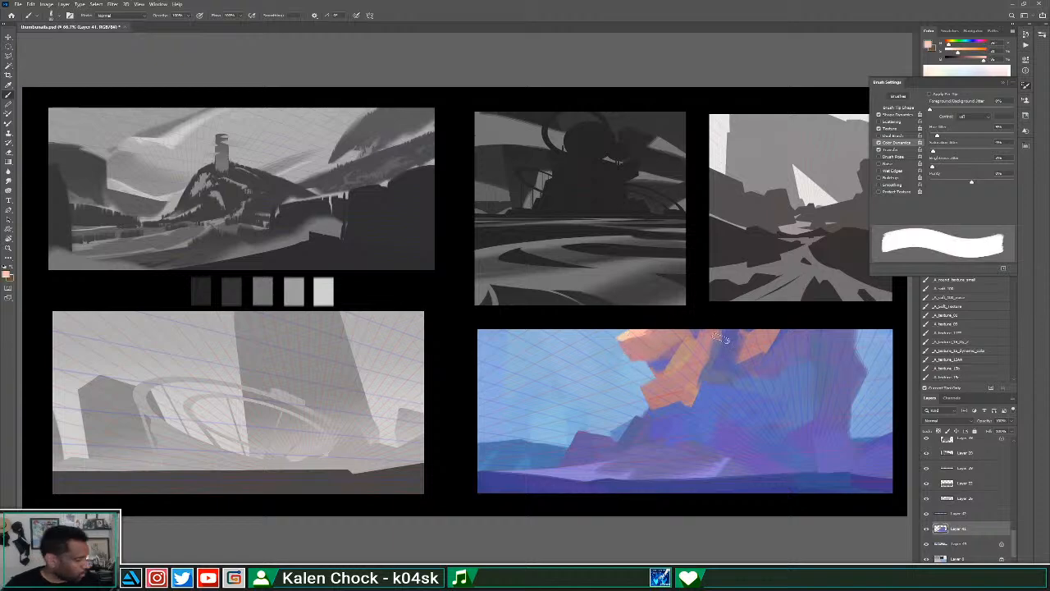
{"action": "mouse_move", "coordinate": [726, 341]}
{"action": "left_mouse_down"}
{"action": "mouse_move", "coordinate": [764, 329]}
{"action": "mouse_move", "coordinate": [743, 349]}
{"action": "mouse_move", "coordinate": [747, 325]}
{"action": "mouse_move", "coordinate": [752, 356]}
{"action": "mouse_move", "coordinate": [764, 346]}
{"action": "mouse_move", "coordinate": [739, 356]}
{"action": "mouse_move", "coordinate": [778, 349]}
{"action": "mouse_move", "coordinate": [765, 366]}
{"action": "mouse_move", "coordinate": [734, 351]}
{"action": "left_mouse_up"}
{"action": "key", "text": "ctrl+z"}
{"action": "left_click", "coordinate": [762, 365], "text": "alt"}
{"action": "left_click", "coordinate": [764, 345], "text": "alt"}
{"action": "left_click", "coordinate": [780, 349], "text": "alt"}
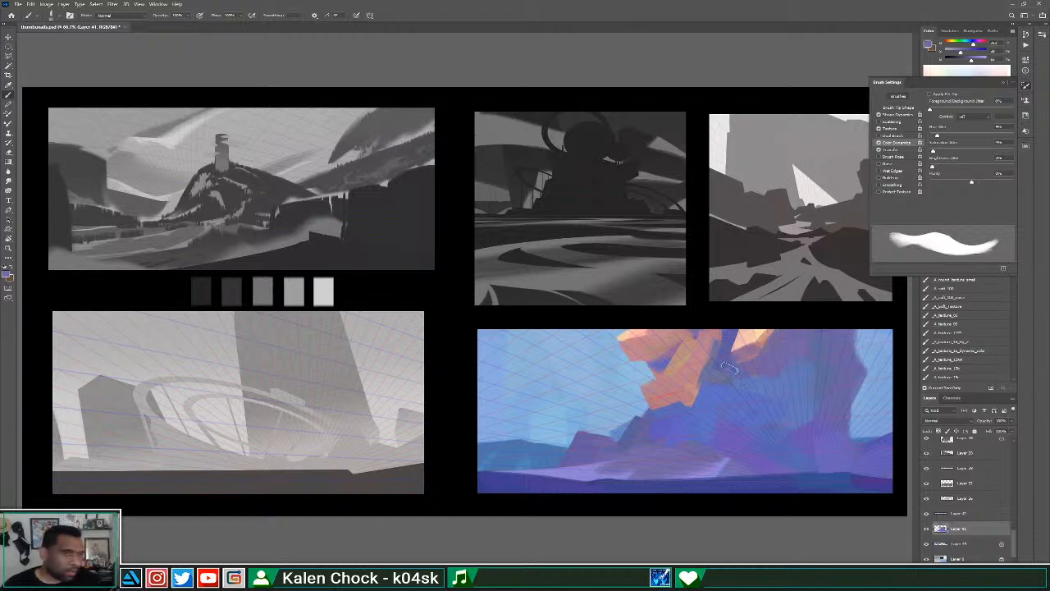
{"action": "left_click_drag", "start_coordinate": [712, 371], "coordinate": [727, 332]}
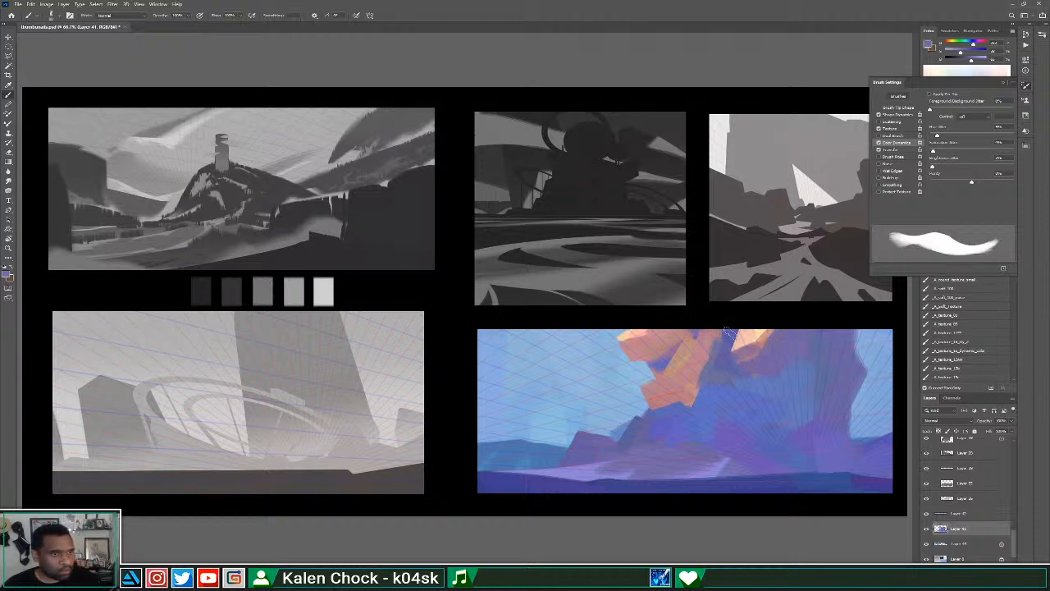
Sample the orange, make it darker and more saturated, and shade the underside and right edge of the lower sunlit face.
{"action": "left_click", "coordinate": [678, 397], "text": "alt"}
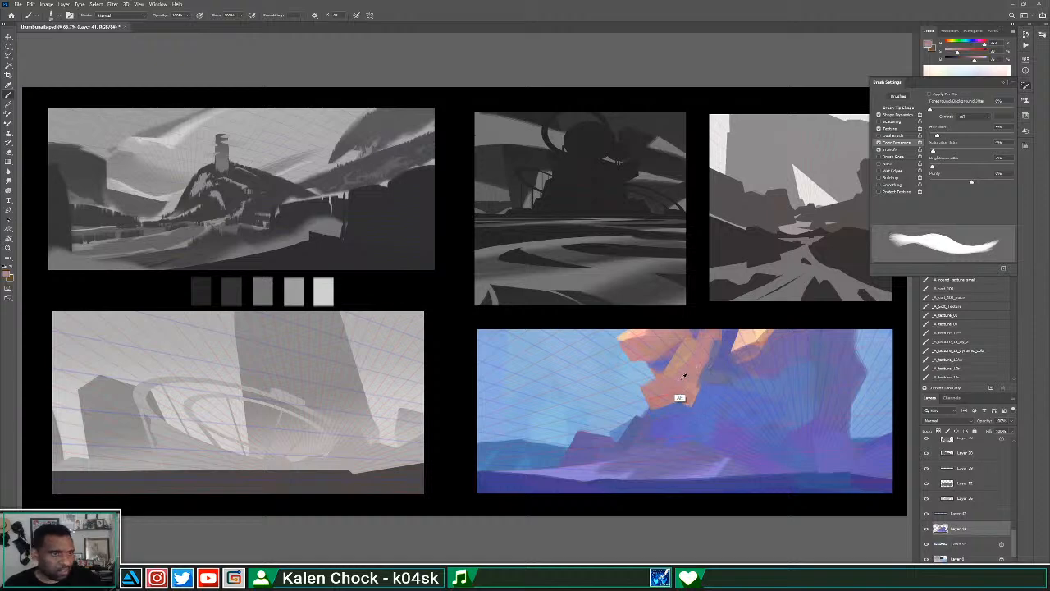
{"action": "left_click", "coordinate": [963, 53]}
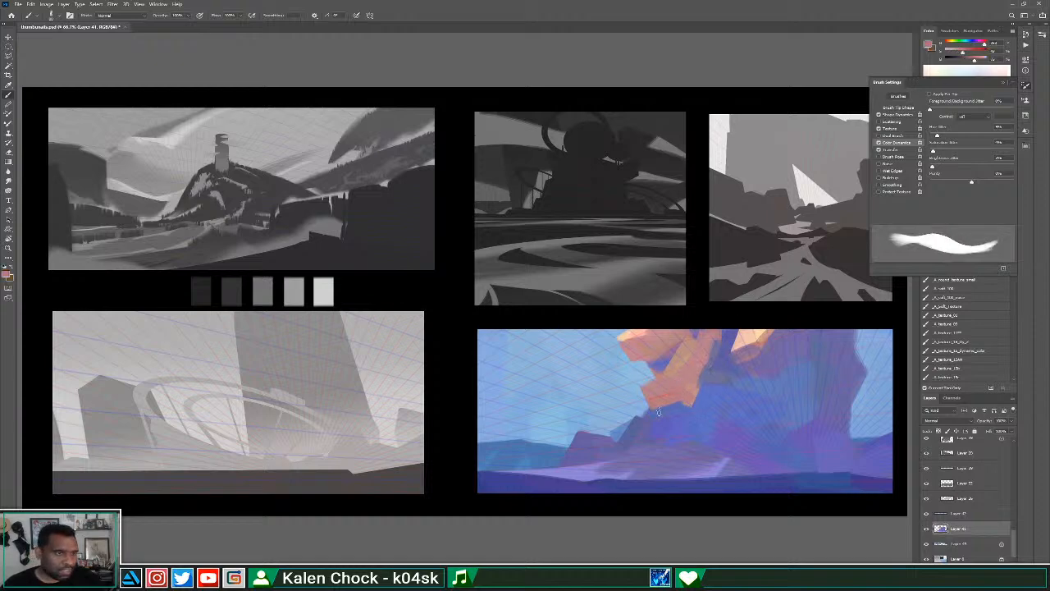
{"action": "left_click_drag", "start_coordinate": [972, 62], "coordinate": [967, 60]}
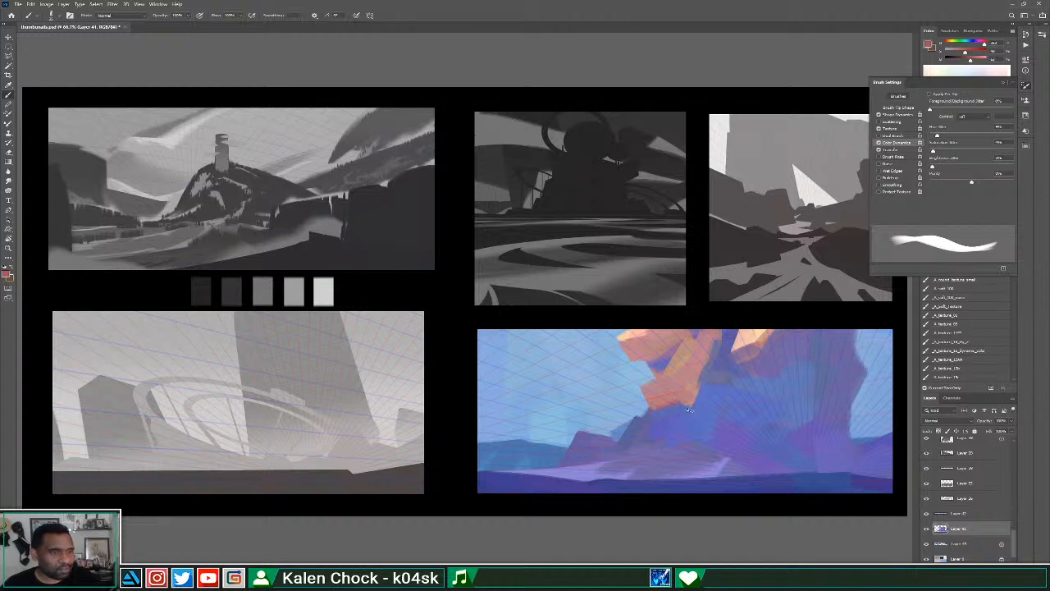
{"action": "left_click", "coordinate": [702, 357], "text": "alt"}
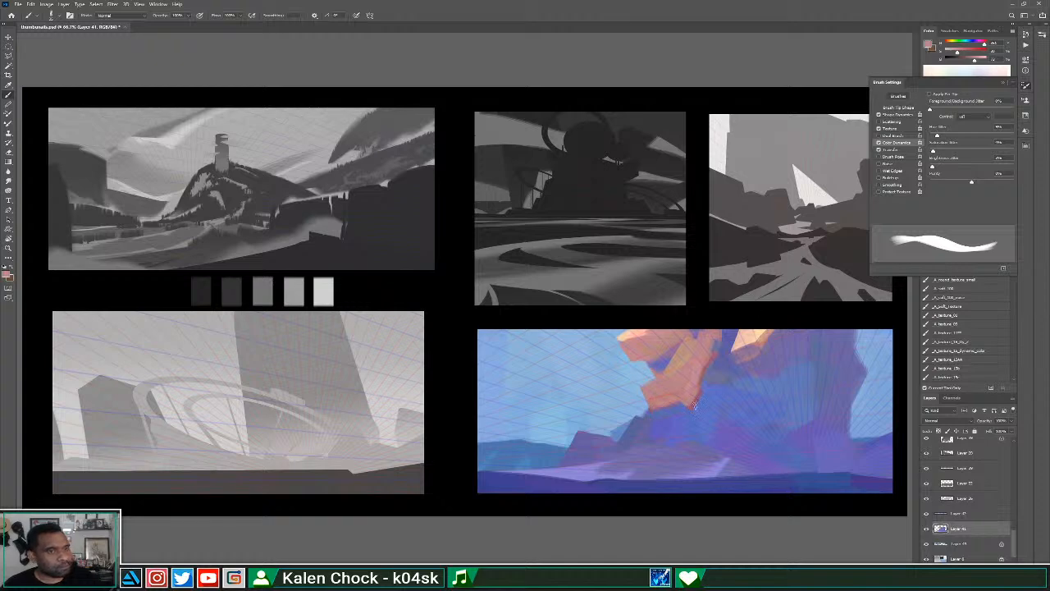
{"action": "left_click", "coordinate": [701, 385], "text": "alt"}
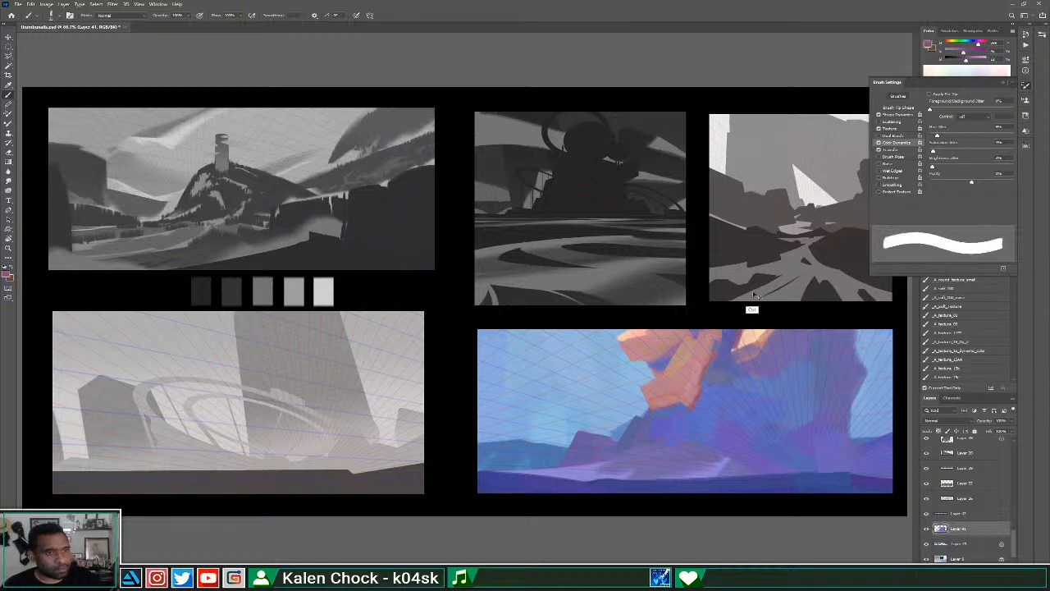
Undo the last purple strokes and shrink the brush for finer marks.
{"action": "key", "text": "ctrl+z"}
{"action": "key", "text": "bracketleft"}
{"action": "key", "text": "bracketleft"}
{"action": "key", "text": "bracketleft"}
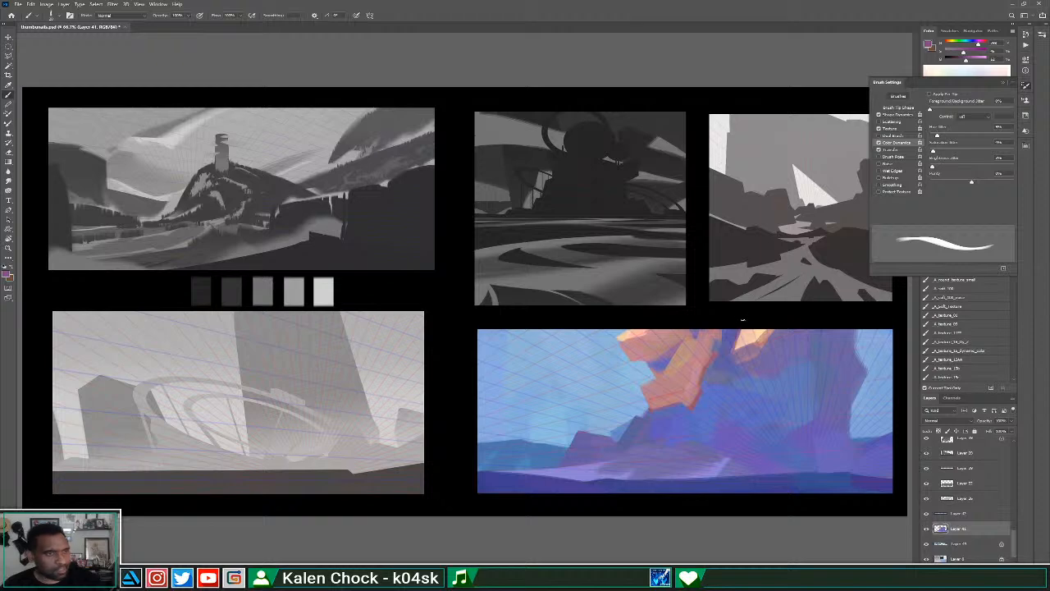
{"action": "key", "text": "ctrl+z"}
{"action": "key", "text": "ctrl+z"}
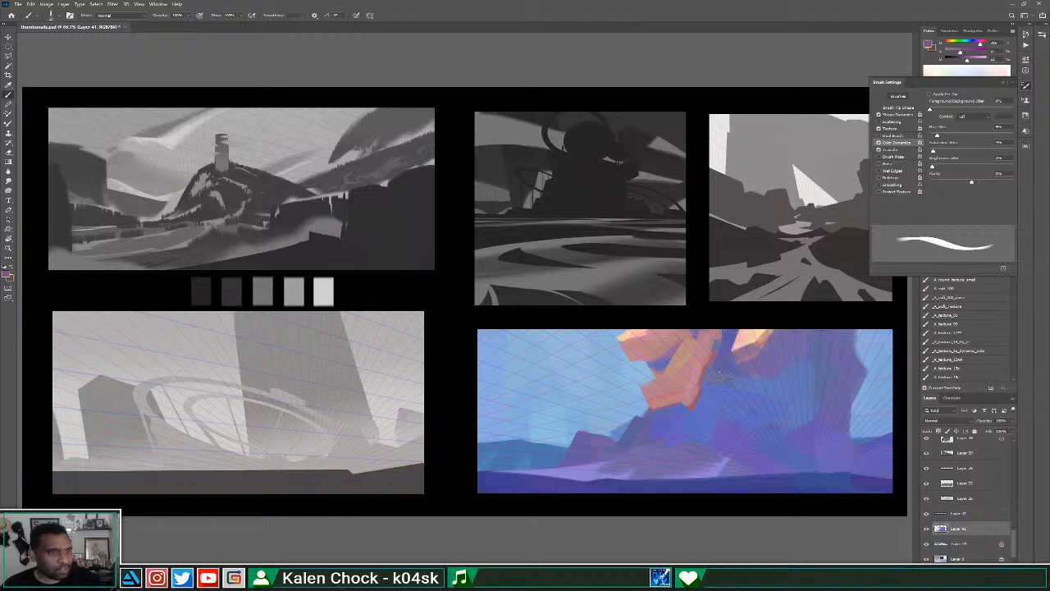
Adjust the brush size and refine the shaded underside of the right-hand orange patch with thin purple strokes.
{"action": "key", "text": "bracketright"}
{"action": "key", "text": "bracketright"}
{"action": "key", "text": "bracketright"}
{"action": "key", "text": "bracketleft"}
{"action": "key", "text": "bracketleft"}
{"action": "key", "text": "bracketleft"}
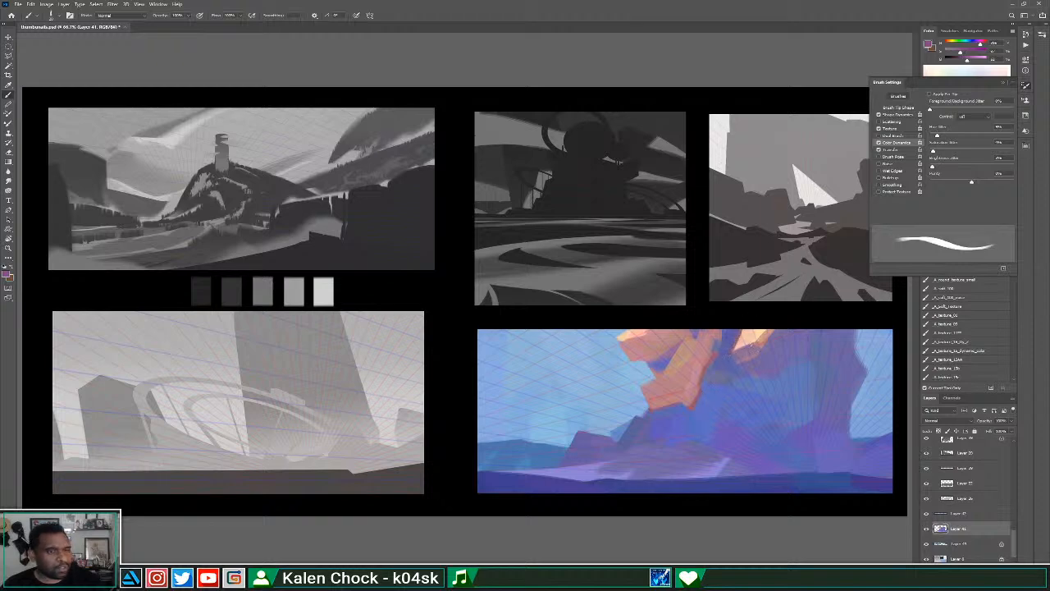
{"action": "key", "text": "z"}
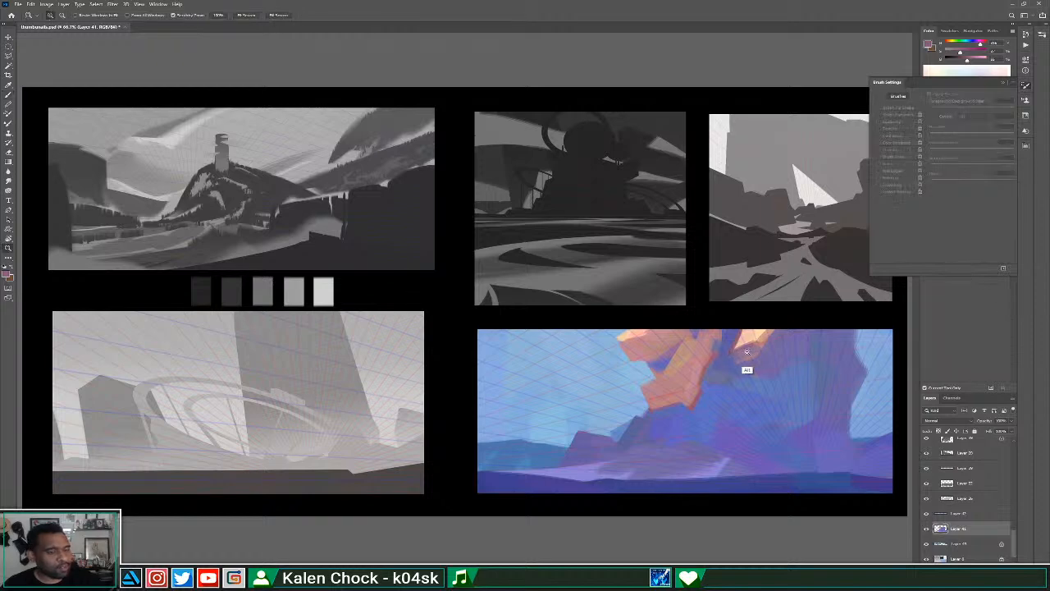
Sample the lower sunlit face's orange for a small accent beneath it, and sample blue to paint a lighter rock shape below.
{"action": "left_click", "coordinate": [741, 361], "text": "alt"}
{"action": "left_click", "coordinate": [639, 383]}
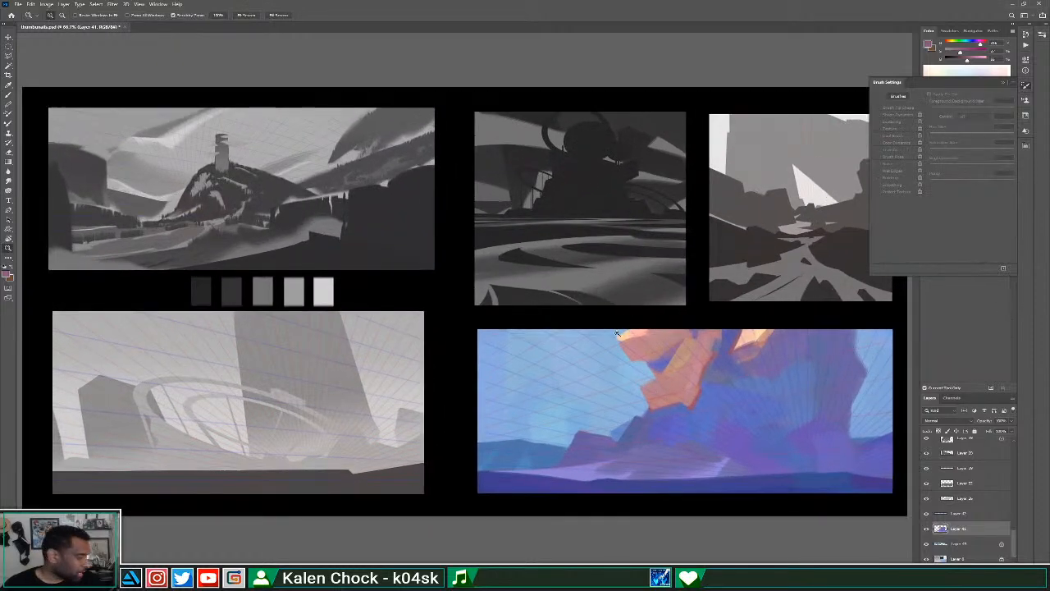
{"action": "key", "text": "b"}
{"action": "left_click", "coordinate": [654, 399], "text": "alt"}
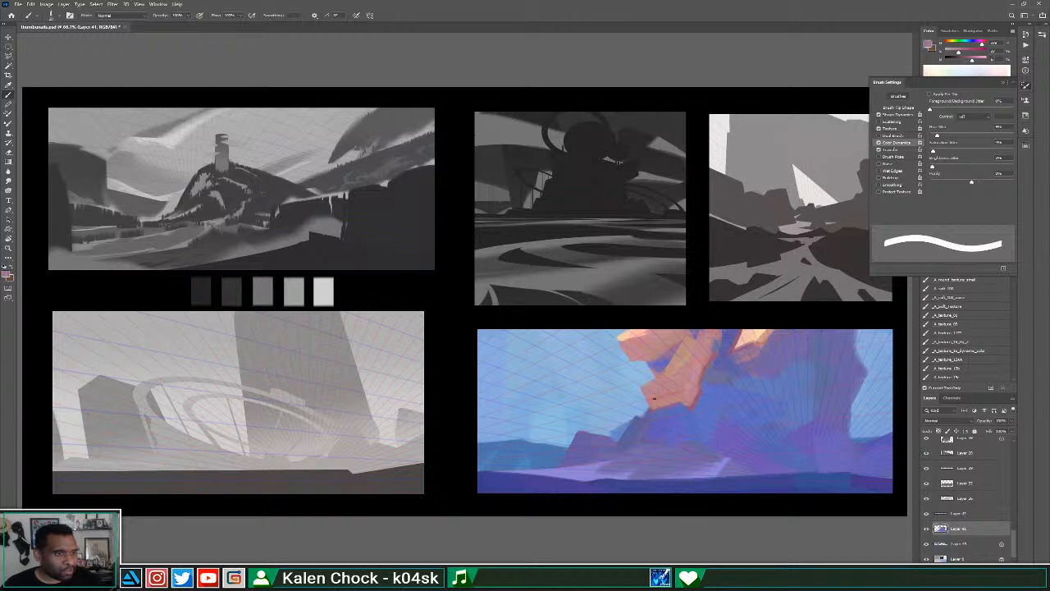
{"action": "mouse_move", "coordinate": [637, 410]}
{"action": "left_mouse_down"}
{"action": "mouse_move", "coordinate": [668, 424]}
{"action": "mouse_move", "coordinate": [625, 427]}
{"action": "mouse_move", "coordinate": [636, 416]}
{"action": "mouse_move", "coordinate": [623, 446]}
{"action": "mouse_move", "coordinate": [643, 423]}
{"action": "mouse_move", "coordinate": [661, 430]}
{"action": "mouse_move", "coordinate": [642, 431]}
{"action": "mouse_move", "coordinate": [710, 412]}
{"action": "left_mouse_up"}
{"action": "left_click", "coordinate": [622, 430], "text": "alt"}
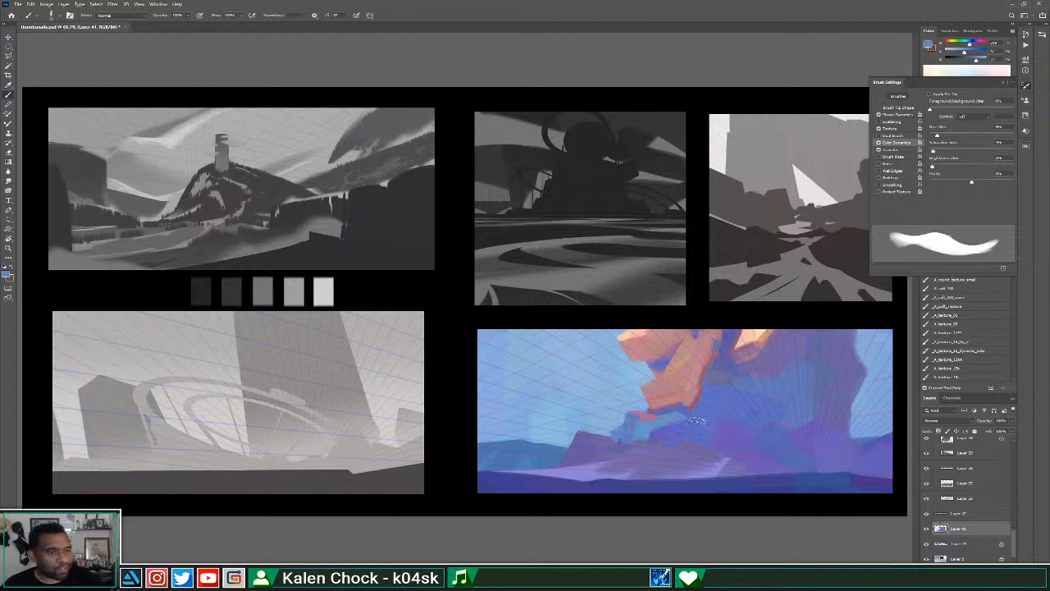
Sample blue-violet to shape the shadow under the lower orange face, and add muted blue facets to the tower's upper right side.
{"action": "left_click", "coordinate": [703, 416], "text": "alt"}
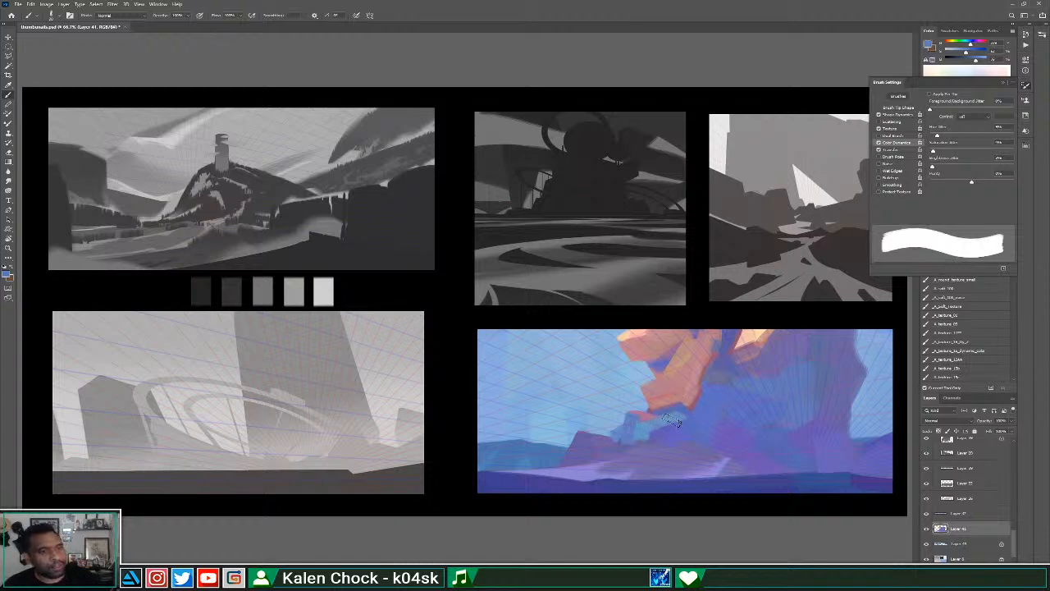
{"action": "mouse_move", "coordinate": [672, 421]}
{"action": "left_mouse_down"}
{"action": "mouse_move", "coordinate": [668, 448]}
{"action": "mouse_move", "coordinate": [686, 420]}
{"action": "mouse_move", "coordinate": [677, 451]}
{"action": "mouse_move", "coordinate": [695, 426]}
{"action": "mouse_move", "coordinate": [673, 426]}
{"action": "mouse_move", "coordinate": [675, 414]}
{"action": "mouse_move", "coordinate": [693, 436]}
{"action": "left_mouse_up"}
{"action": "left_click", "coordinate": [673, 421], "text": "alt"}
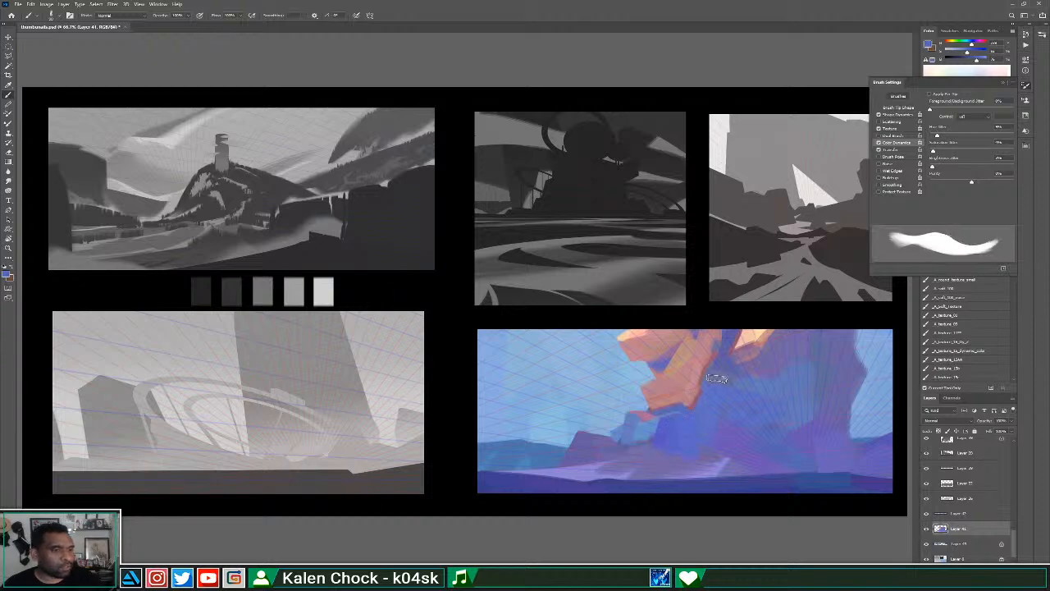
{"action": "left_click", "coordinate": [657, 428], "text": "alt"}
{"action": "left_click", "coordinate": [619, 438], "text": "alt"}
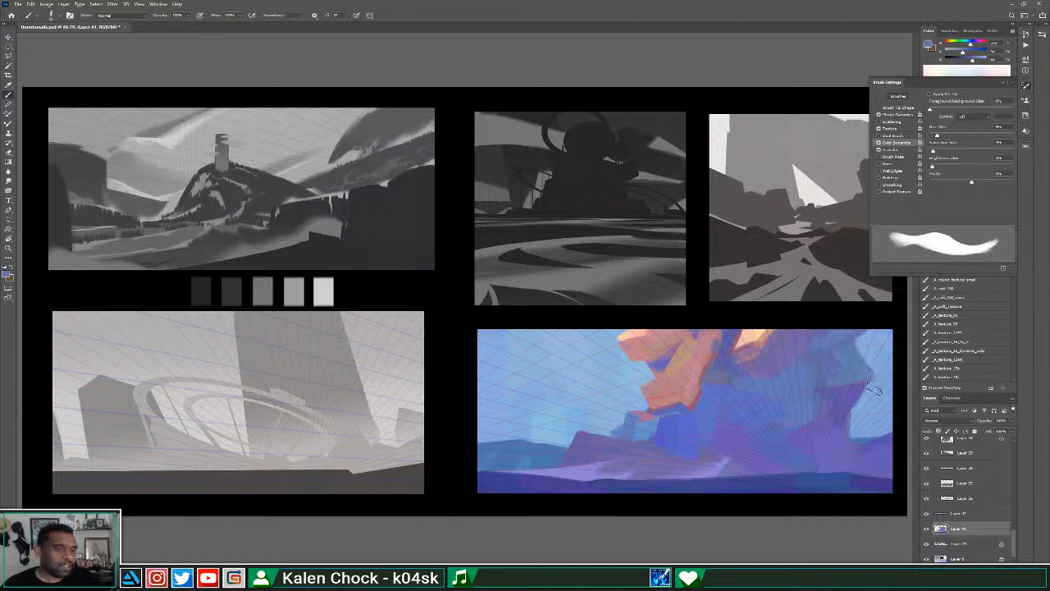
Try to trim the tower's right edge with the eraser.
{"action": "key", "text": "e"}
{"action": "mouse_move", "coordinate": [879, 381]}
{"action": "left_mouse_down"}
{"action": "mouse_move", "coordinate": [853, 407]}
{"action": "mouse_move", "coordinate": [879, 382]}
{"action": "mouse_move", "coordinate": [876, 358]}
{"action": "mouse_move", "coordinate": [855, 414]}
{"action": "left_mouse_up"}
{"action": "key", "text": "ctrl+z"}
{"action": "key", "text": "ctrl+z"}
Sample the tower's blue and paint it over the lower right flank down to the ground.
{"action": "key", "text": "b"}
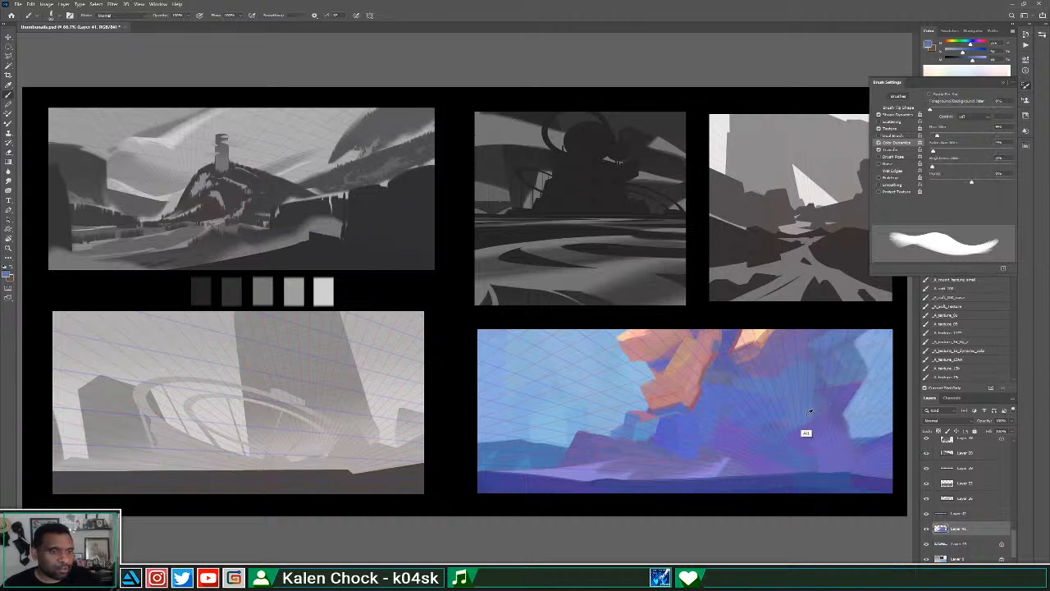
{"action": "left_click", "coordinate": [782, 405], "text": "alt"}
{"action": "left_click_drag", "start_coordinate": [835, 414], "coordinate": [866, 468]}
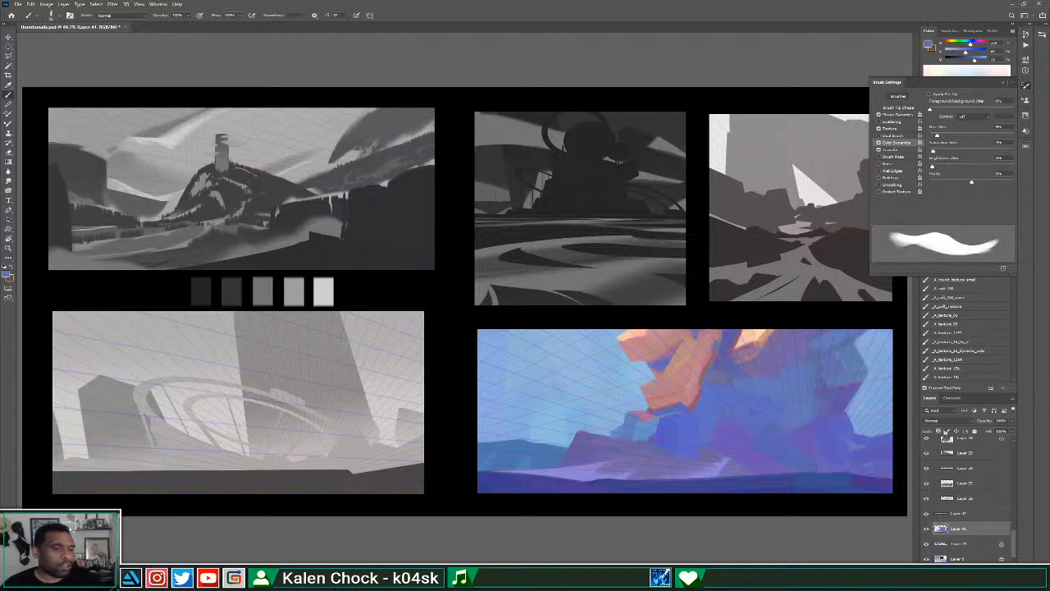
Sample blue-violets from the tower and fill its lower body with broad strokes, adding a lighter blue area at the lower right.
{"action": "key", "text": "z"}
{"action": "left_click", "coordinate": [729, 437], "text": "alt"}
{"action": "left_click", "coordinate": [640, 403]}
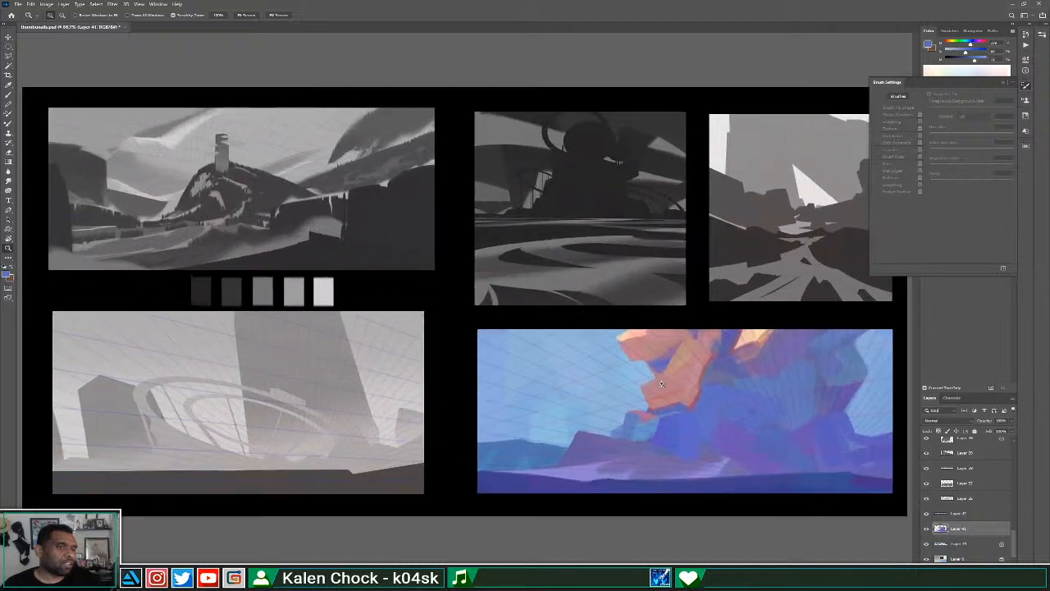
{"action": "key", "text": "b"}
{"action": "left_click", "coordinate": [669, 426], "text": "alt"}
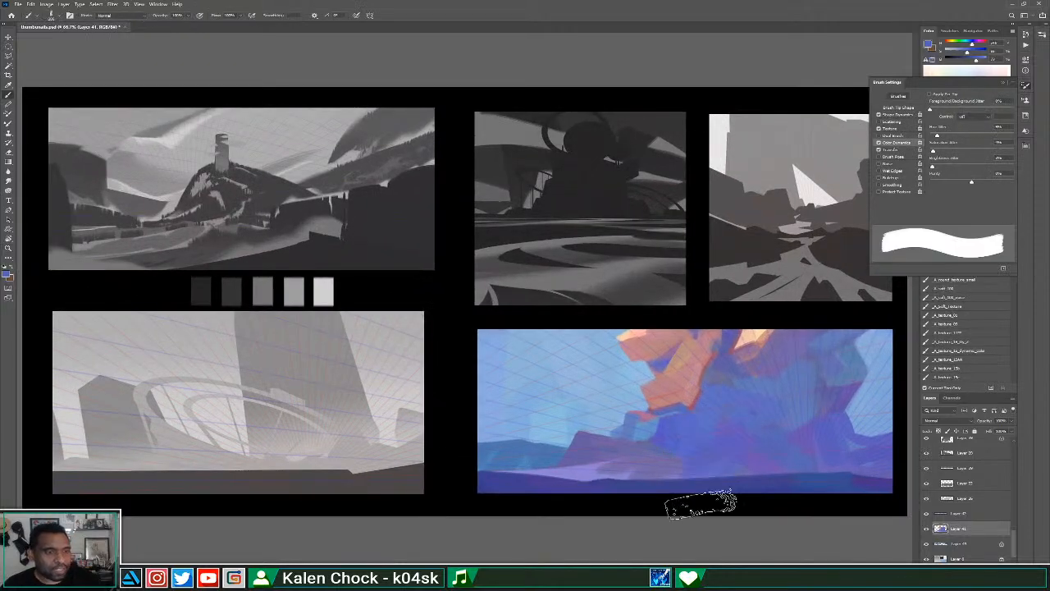
{"action": "left_click", "coordinate": [838, 411], "text": "alt"}
{"action": "left_click", "coordinate": [673, 425], "text": "alt"}
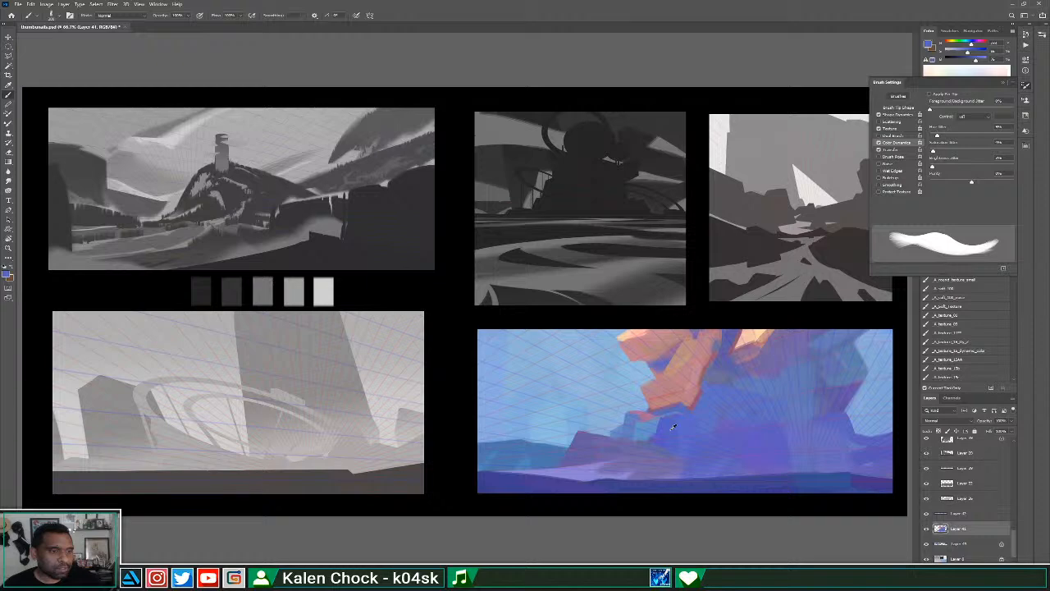
{"action": "left_click", "coordinate": [918, 316]}
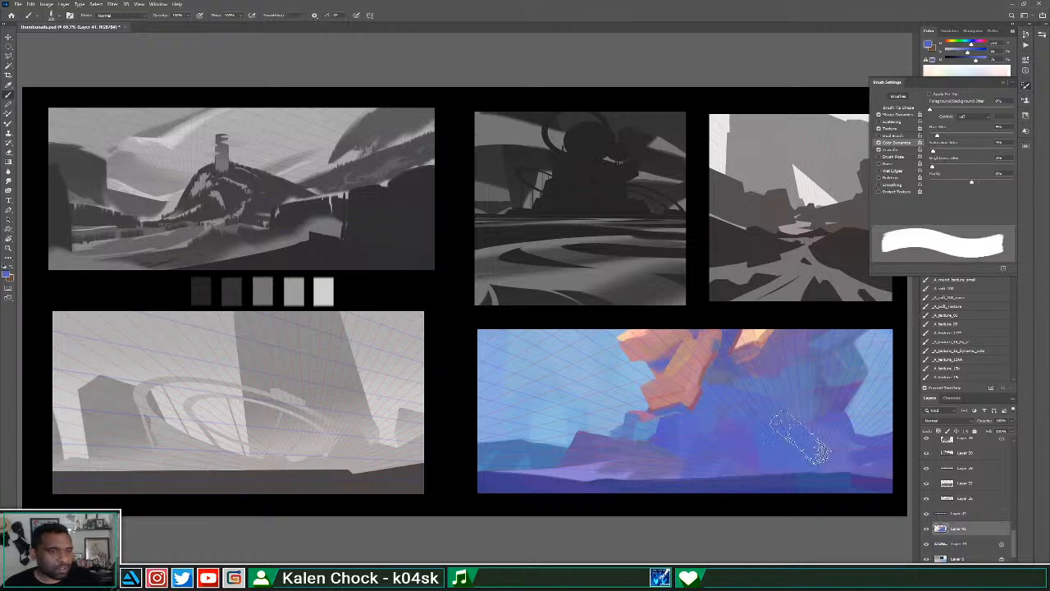
{"action": "mouse_move", "coordinate": [800, 436]}
{"action": "left_mouse_down"}
{"action": "mouse_move", "coordinate": [872, 483]}
{"action": "mouse_move", "coordinate": [886, 403]}
{"action": "mouse_move", "coordinate": [828, 451]}
{"action": "left_mouse_up"}
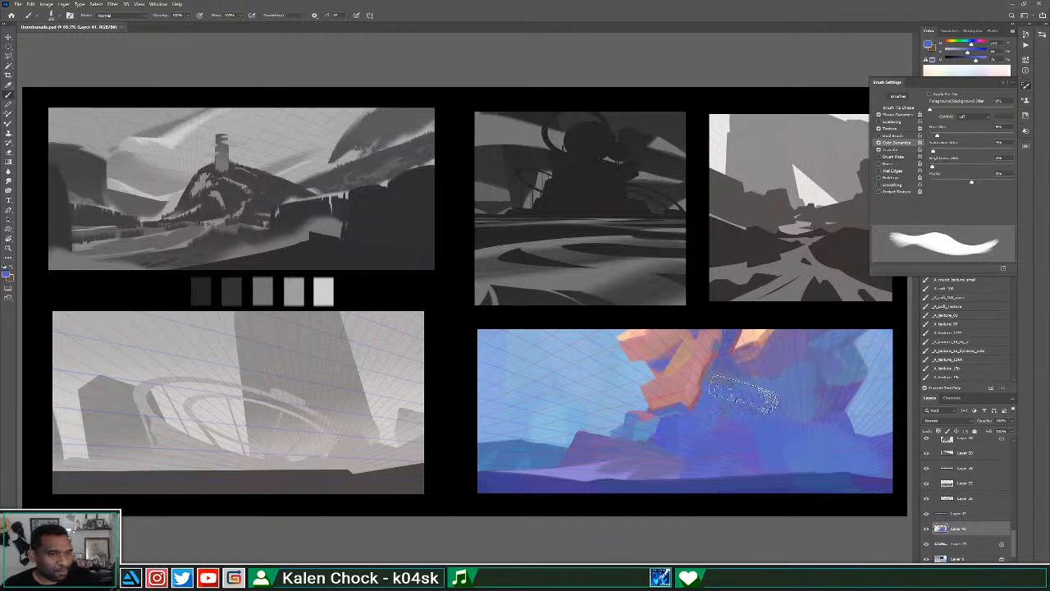
Sample the muted blues within the tower and repaint the shaded middle and upper right areas with broad strokes.
{"action": "left_click", "coordinate": [743, 386], "text": "alt"}
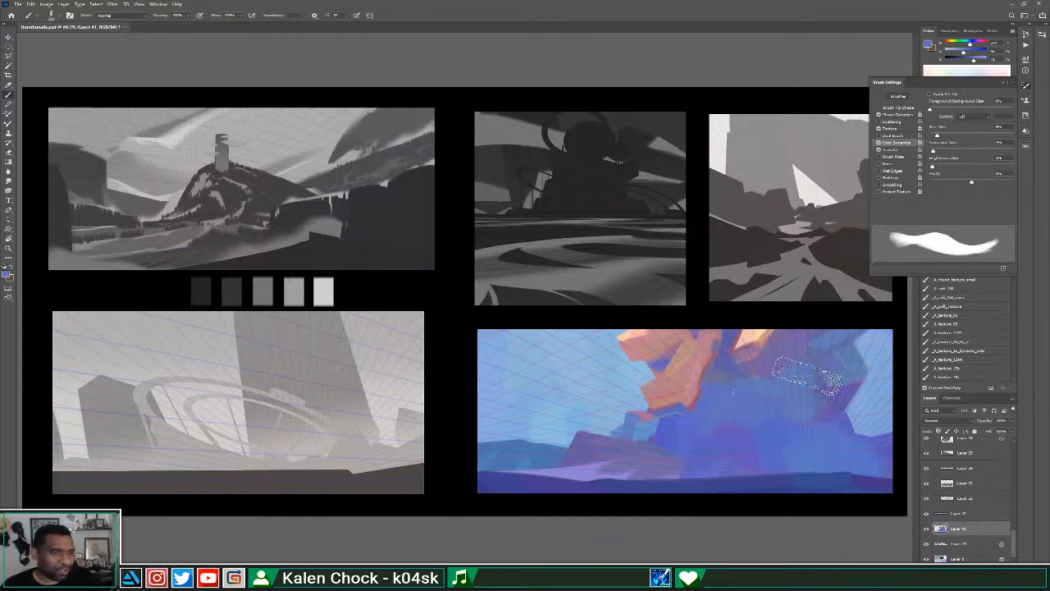
{"action": "left_click", "coordinate": [844, 377], "text": "alt"}
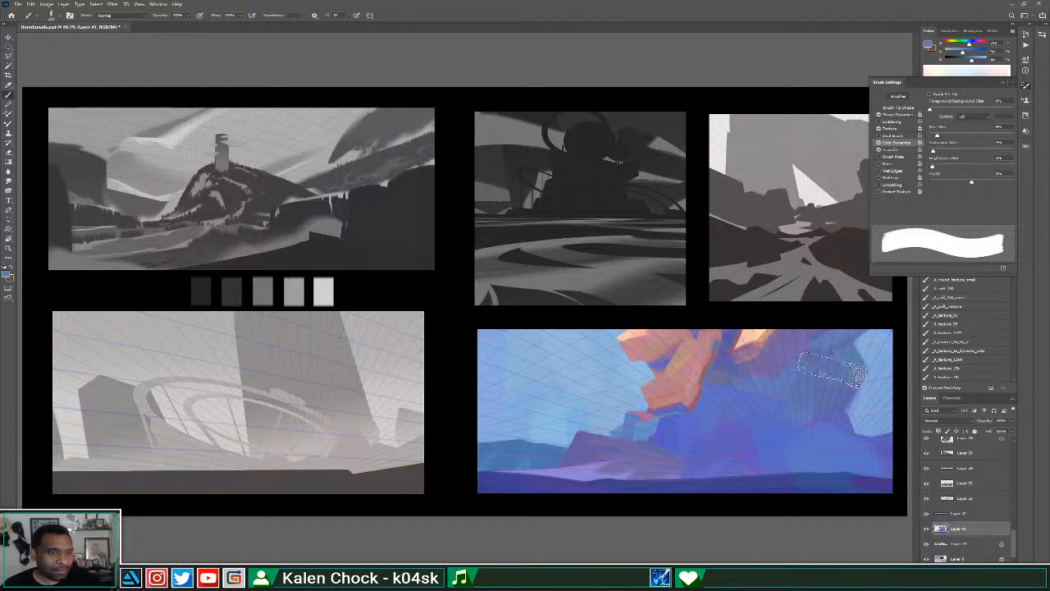
{"action": "key", "text": "z"}
{"action": "left_click", "coordinate": [722, 416], "text": "alt"}
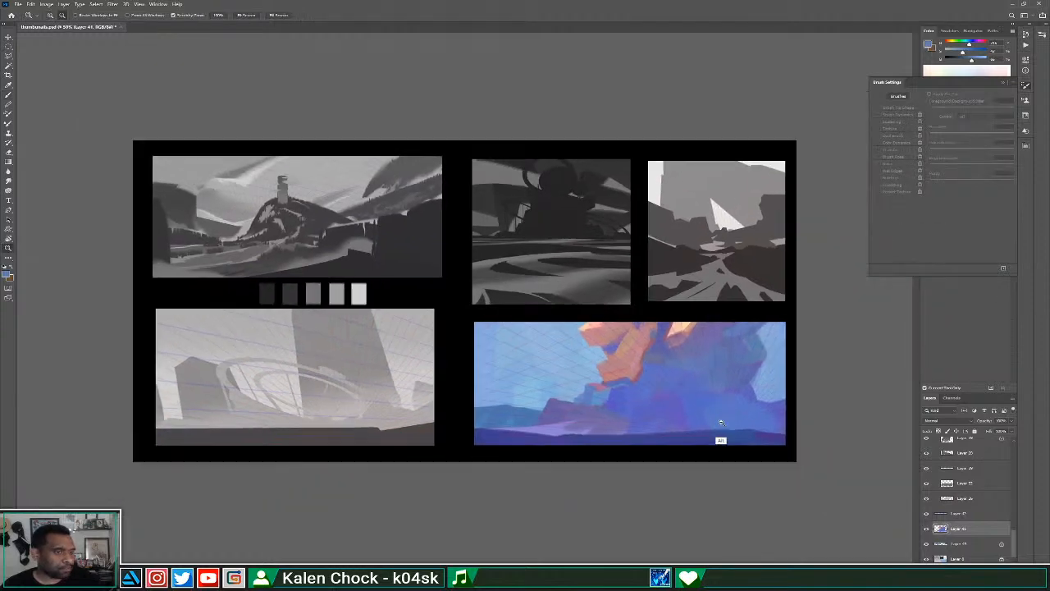
{"action": "left_click", "coordinate": [721, 420], "text": "alt"}
{"action": "key", "text": "ctrl+plus"}
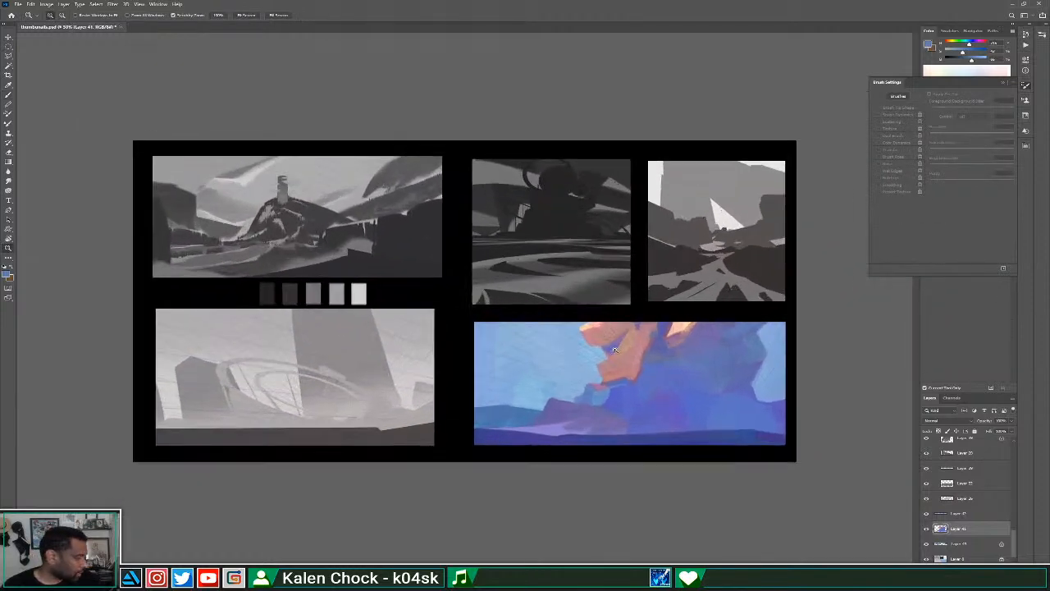
Shrink the brush and paint a blue rock block at the tower's left base, under the lower sunlit face.
{"action": "key", "text": "b"}
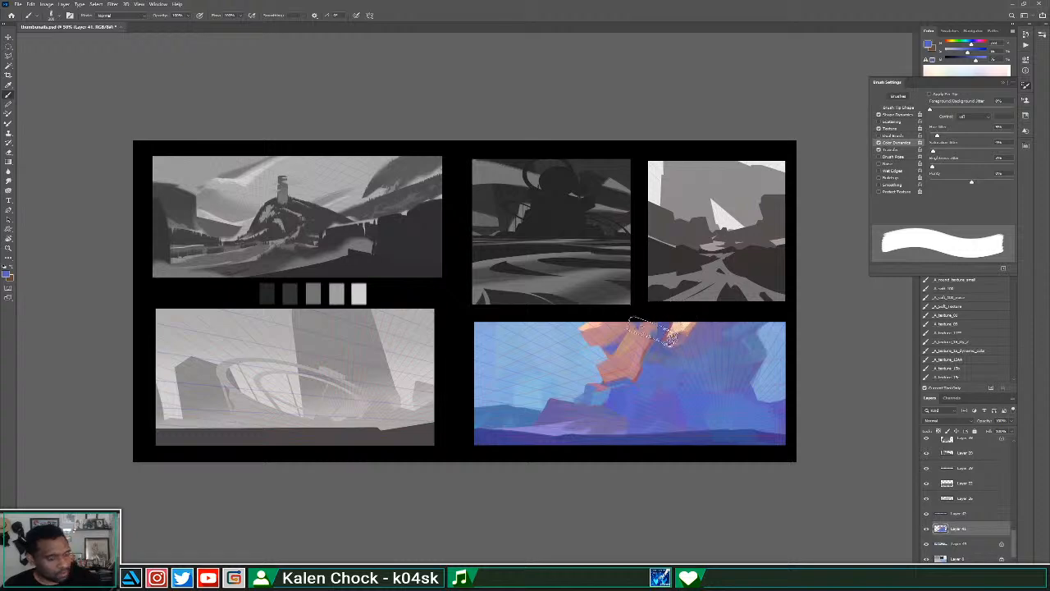
{"action": "key", "text": "["}
{"action": "key", "text": "["}
{"action": "key", "text": "["}
{"action": "key", "text": "["}
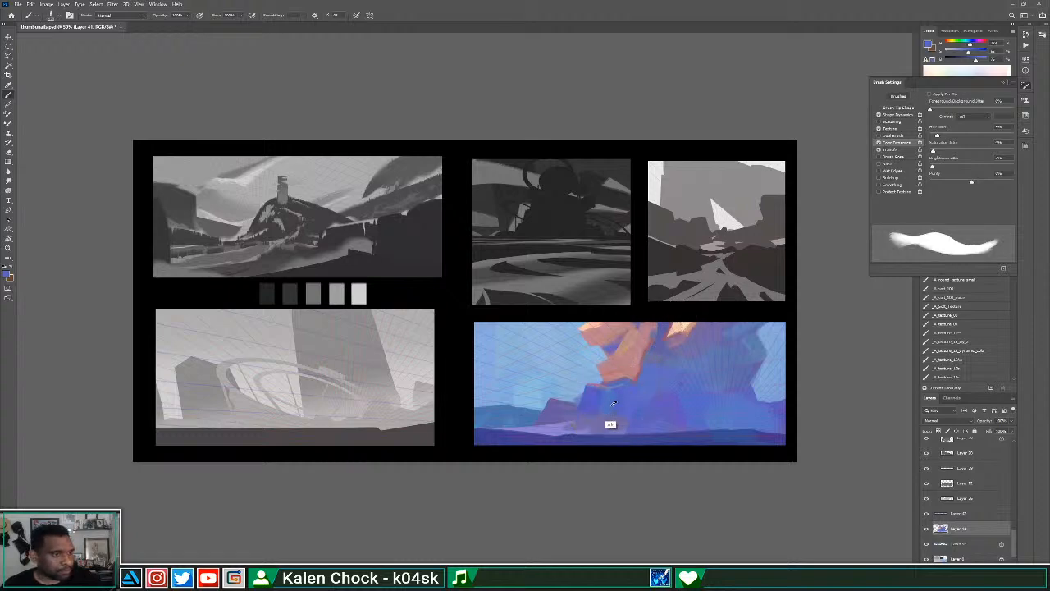
{"action": "left_click_drag", "start_coordinate": [619, 388], "coordinate": [616, 414]}
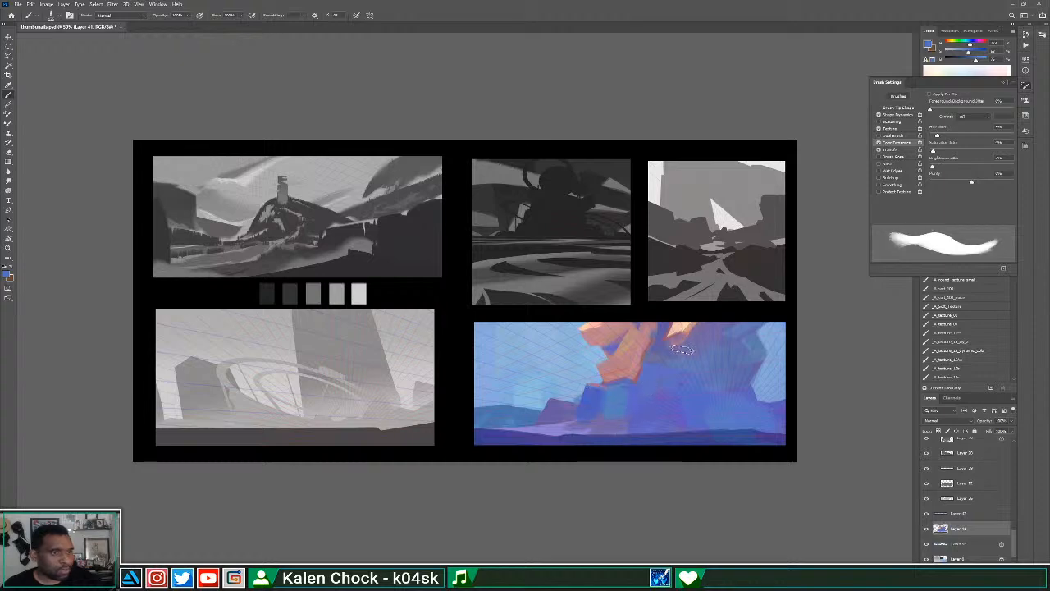
Sample the pinkish orange and nearby blues to blend the lower sunlit face and right-hand orange patch into the shadow.
{"action": "left_click", "coordinate": [635, 371], "text": "alt"}
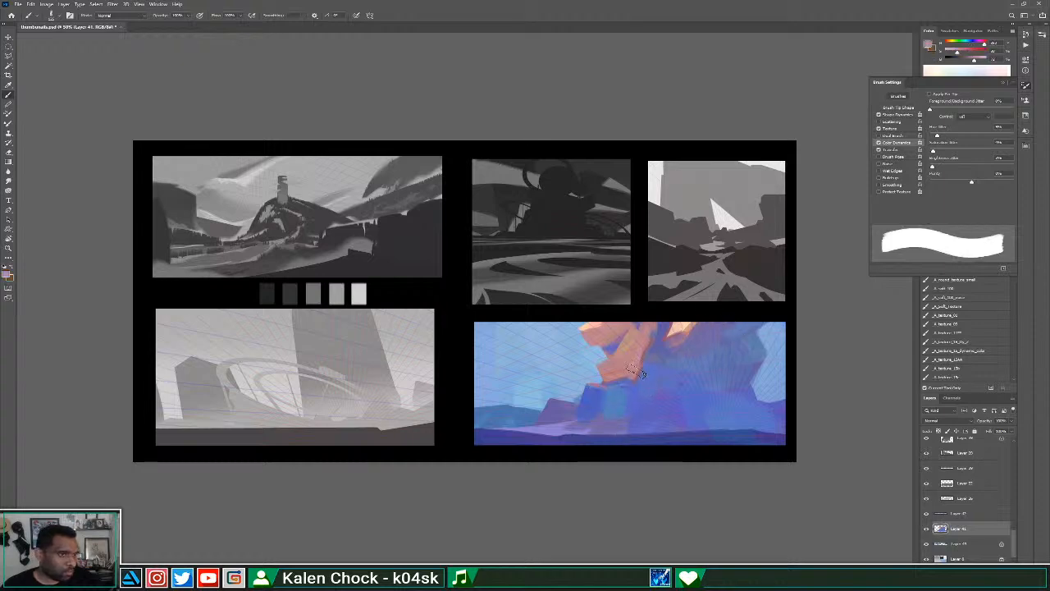
{"action": "left_click", "coordinate": [640, 386], "text": "alt"}
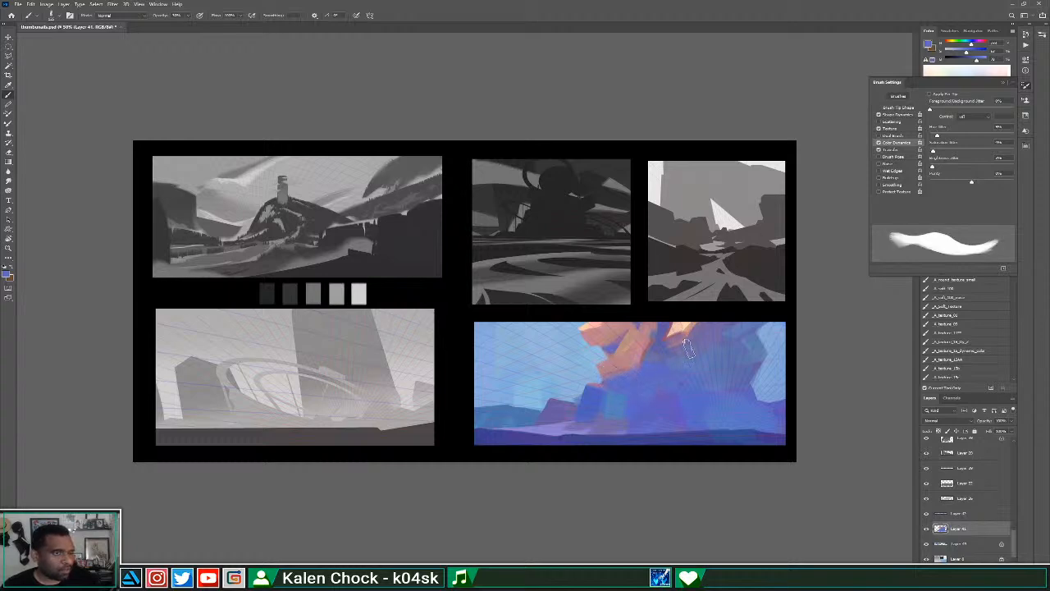
{"action": "left_click", "coordinate": [687, 364], "text": "alt"}
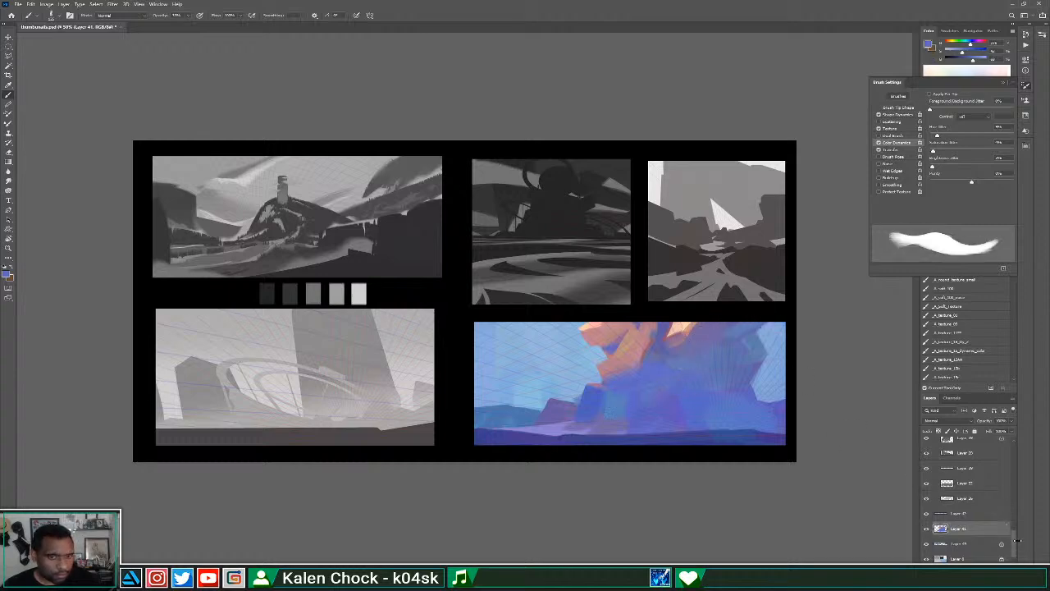
Hide the perspective grid group and examine the thumbnail without it, both from afar and close up.
{"action": "left_click_drag", "start_coordinate": [1013, 543], "coordinate": [1009, 440]}
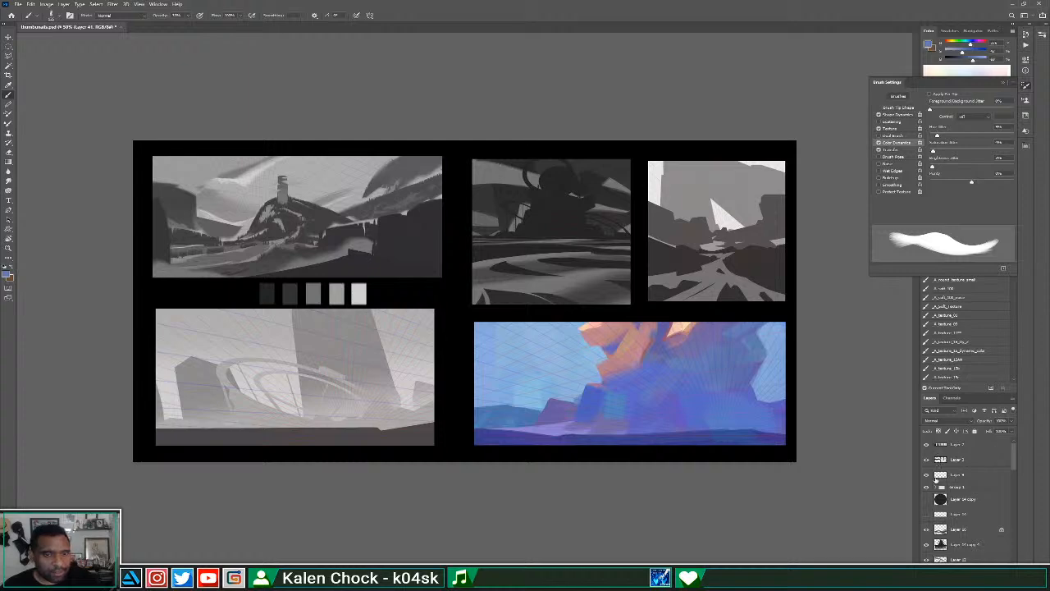
{"action": "left_click", "coordinate": [928, 490]}
{"action": "key", "text": "z"}
{"action": "left_click", "coordinate": [682, 381], "text": "alt"}
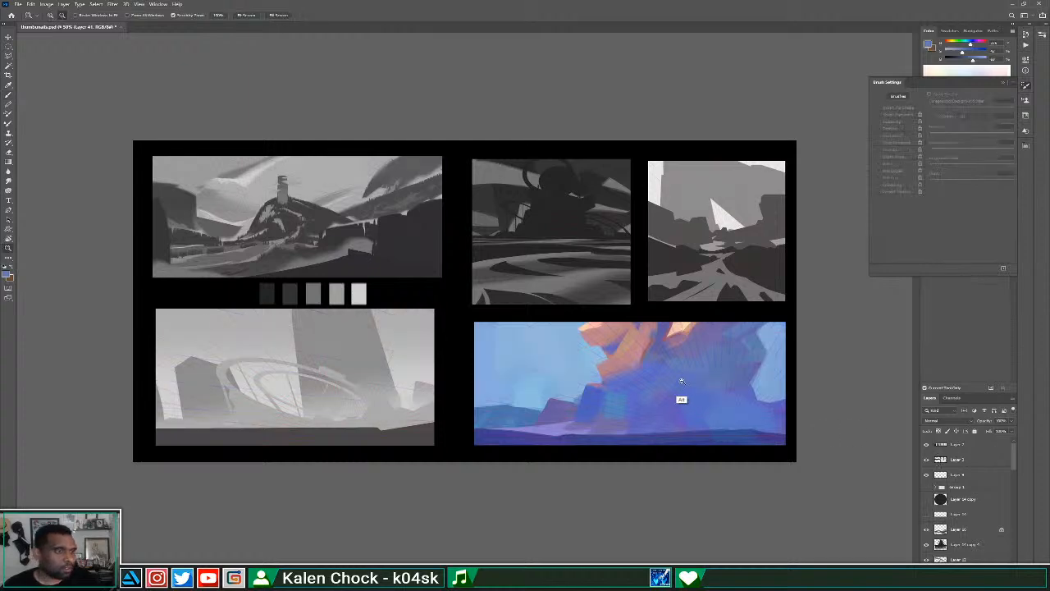
{"action": "left_click", "coordinate": [685, 386], "text": "alt"}
{"action": "left_click", "coordinate": [629, 328]}
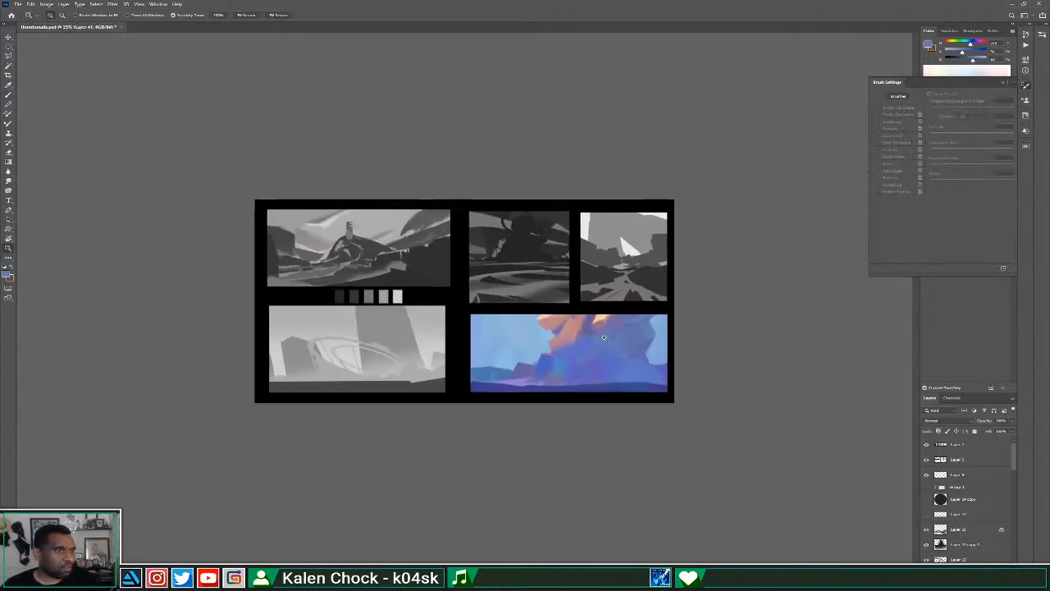
{"action": "left_click", "coordinate": [628, 352]}
{"action": "left_click", "coordinate": [627, 383]}
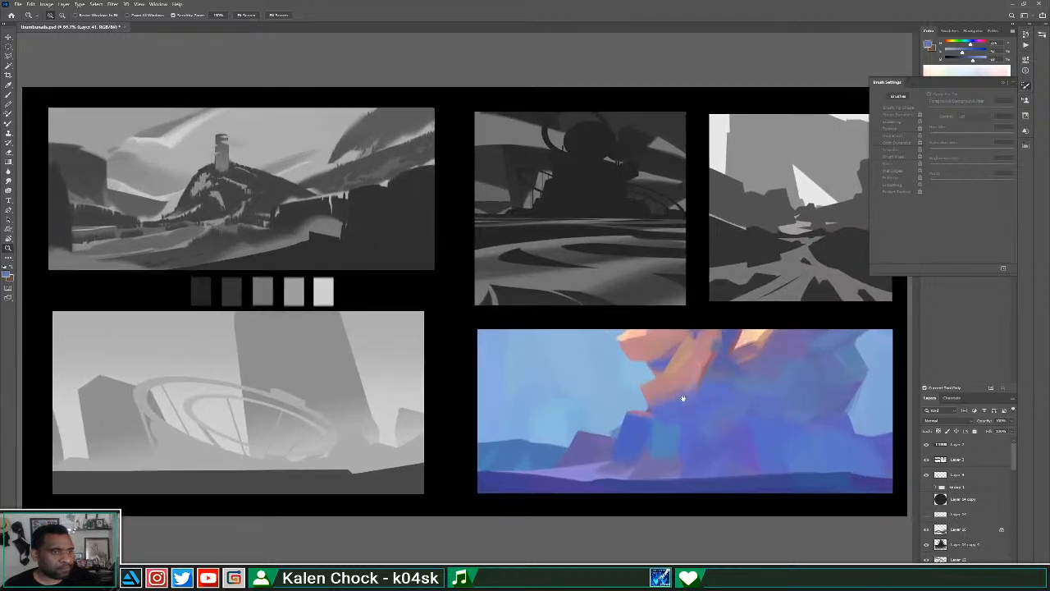
Show the perspective grid group again, lower its fill, and return to Layer 41 for painting.
{"action": "key", "text": "b"}
{"action": "left_click", "coordinate": [928, 488]}
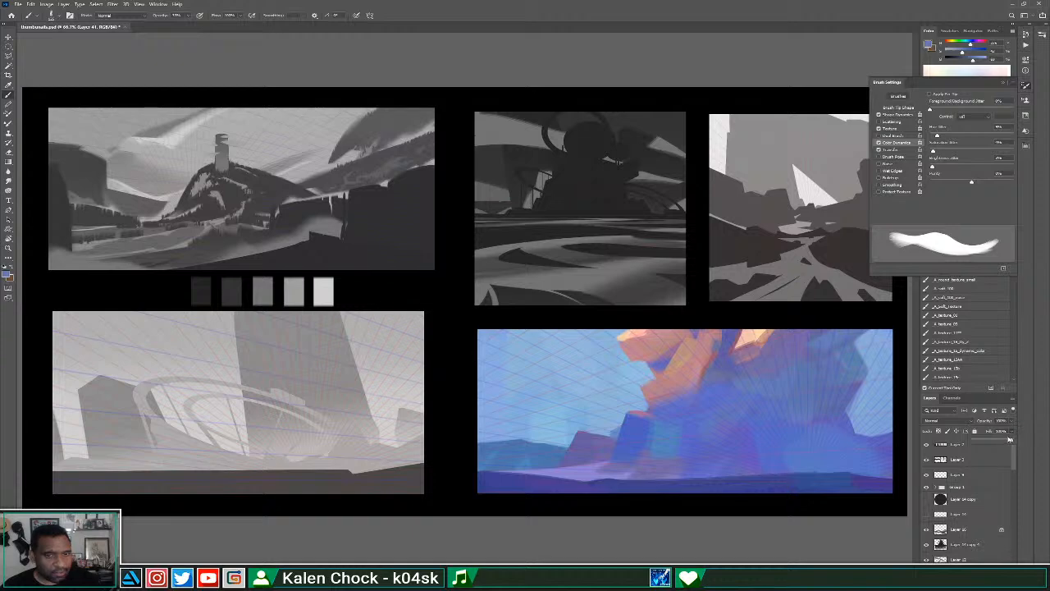
{"action": "left_click_drag", "start_coordinate": [1009, 440], "coordinate": [983, 442]}
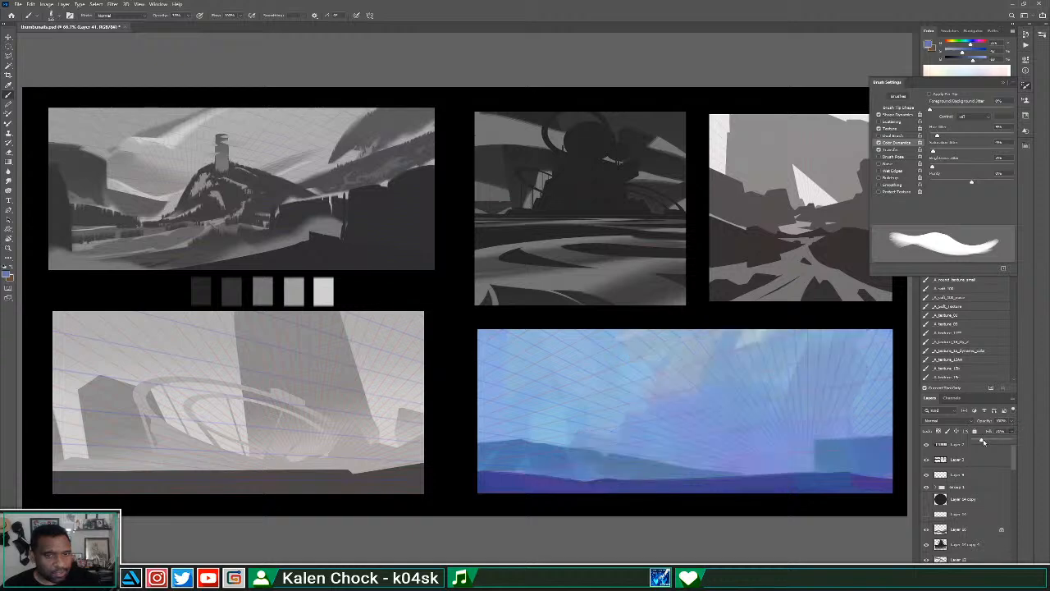
{"action": "left_click", "coordinate": [967, 488]}
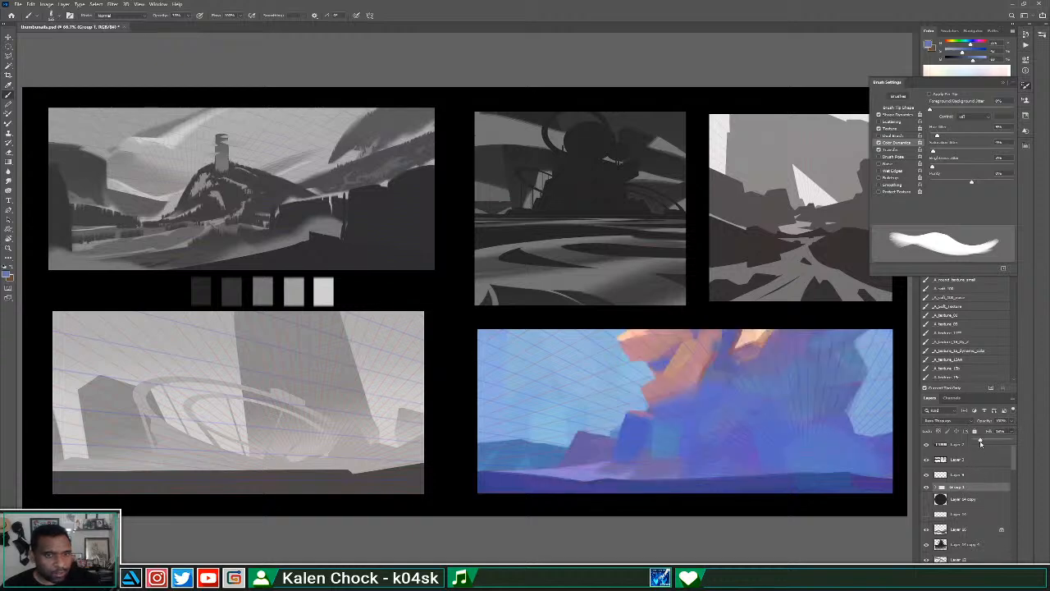
{"action": "left_click_drag", "start_coordinate": [1017, 477], "coordinate": [1016, 560]}
{"action": "left_click", "coordinate": [989, 514]}
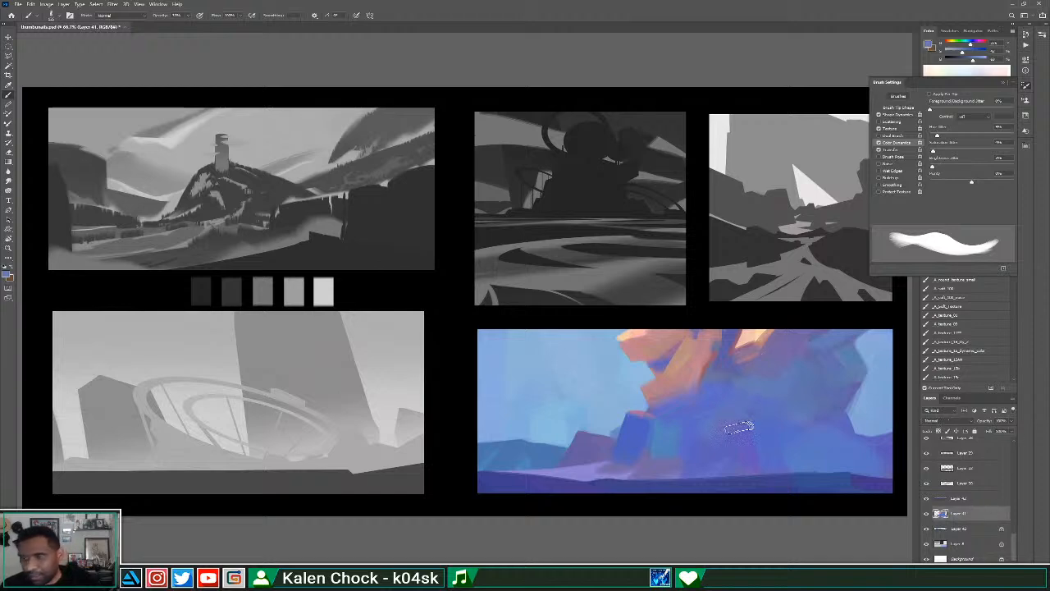
Sample the rock block's blue and reshape its top and right slope at the tower's base, undoing unwanted strokes.
{"action": "left_click", "coordinate": [648, 421], "text": "alt"}
{"action": "mouse_move", "coordinate": [640, 420]}
{"action": "left_mouse_down"}
{"action": "mouse_move", "coordinate": [689, 440]}
{"action": "mouse_move", "coordinate": [637, 419]}
{"action": "mouse_move", "coordinate": [676, 439]}
{"action": "mouse_move", "coordinate": [702, 428]}
{"action": "left_mouse_up"}
{"action": "key", "text": "ctrl+z"}
{"action": "left_click", "coordinate": [644, 427], "text": "alt"}
{"action": "key", "text": "ctrl+z"}
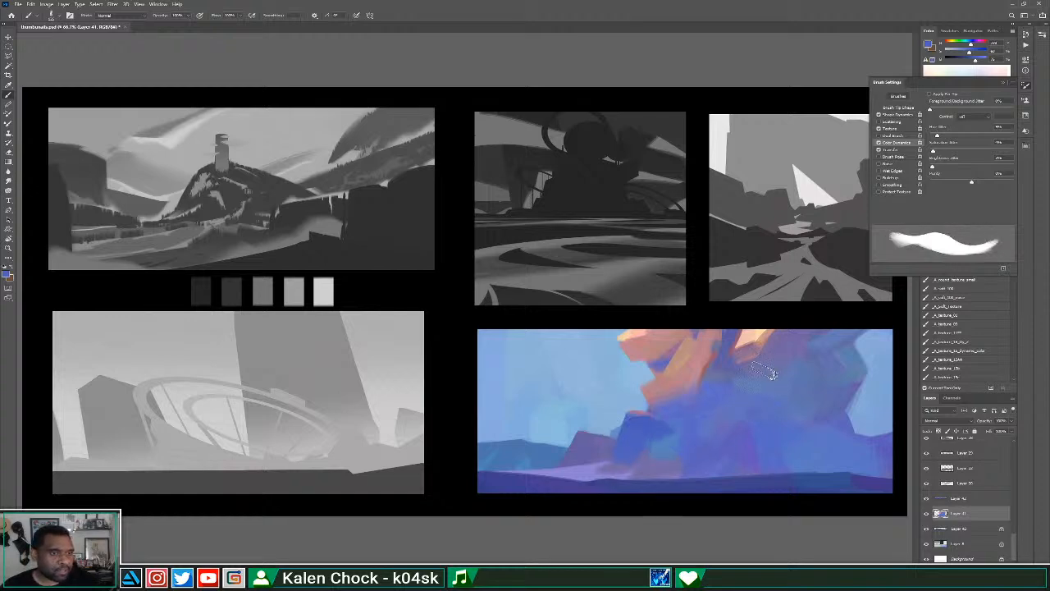
Sample the sunlit orange and paint a new facet below the right-hand orange patch, undoing the extra stroke above it.
{"action": "left_click", "coordinate": [705, 358], "text": "alt"}
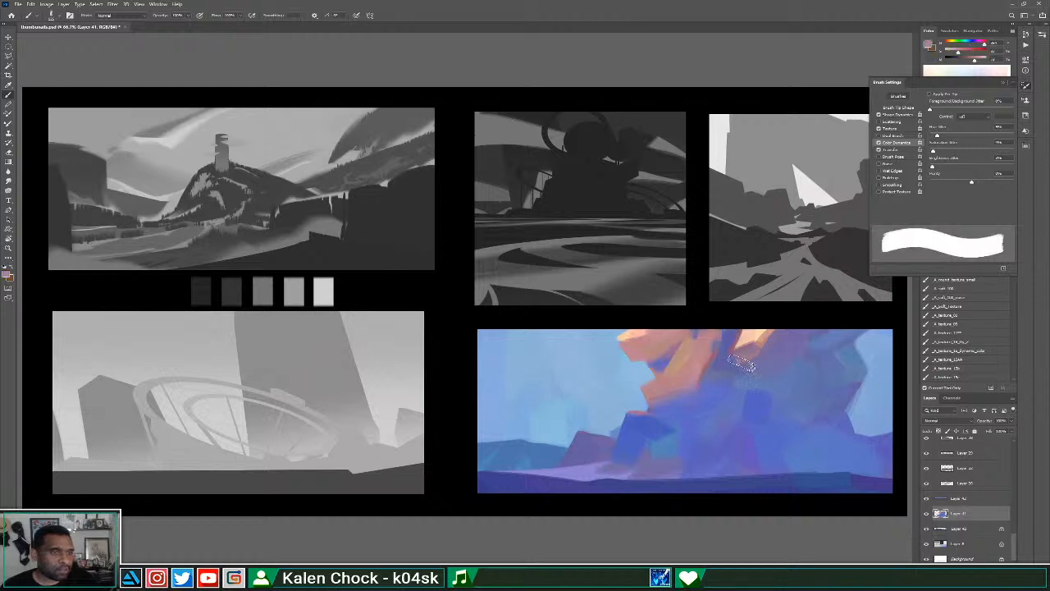
{"action": "left_click_drag", "start_coordinate": [767, 354], "coordinate": [742, 373]}
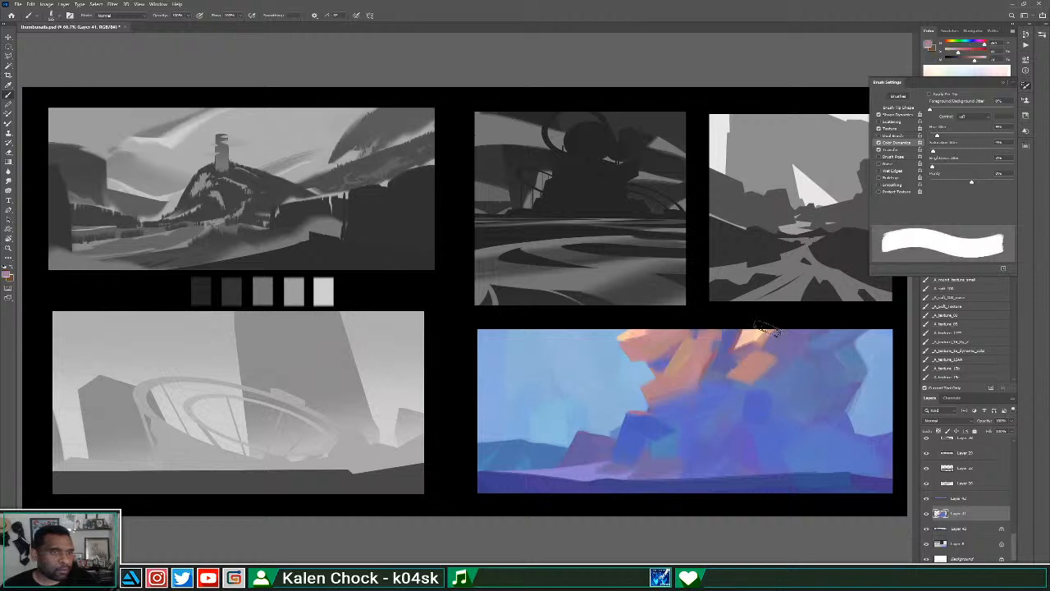
{"action": "left_click_drag", "start_coordinate": [764, 332], "coordinate": [747, 361]}
{"action": "key", "text": "ctrl+z"}
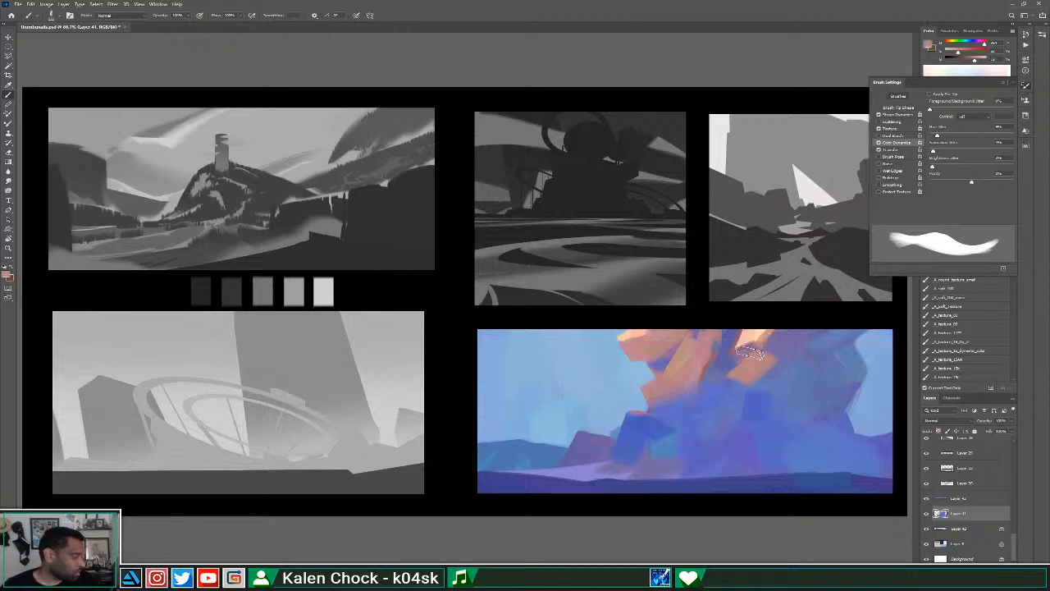
Sample the sunlit pink-orange and extend the tower's central lit facet up to the thumbnail's upper edge.
{"action": "left_click", "coordinate": [710, 348], "text": "alt"}
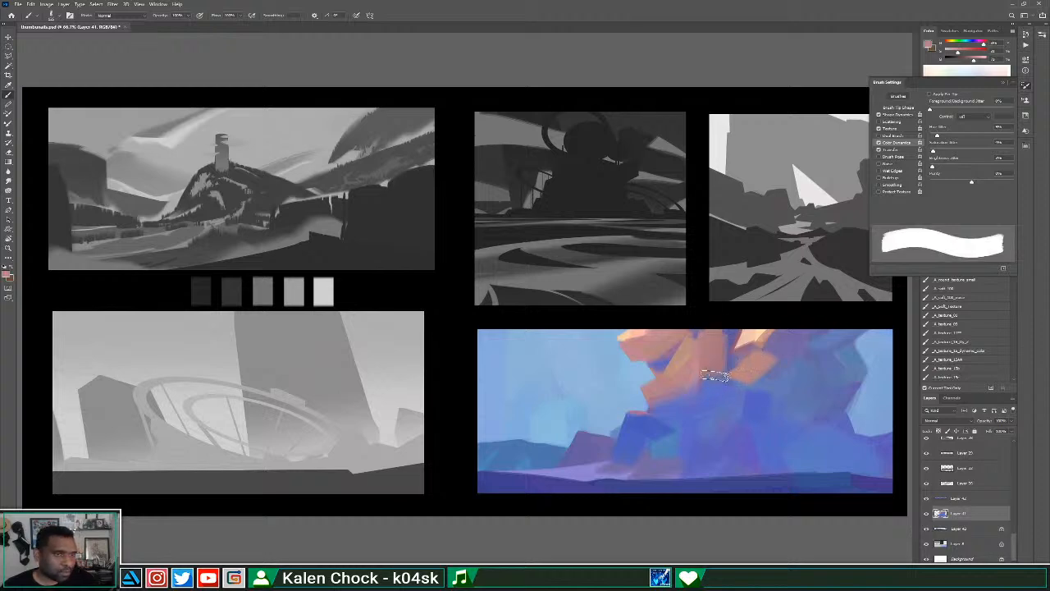
{"action": "left_click_drag", "start_coordinate": [709, 365], "coordinate": [735, 307]}
{"action": "left_click", "coordinate": [757, 401], "text": "alt"}
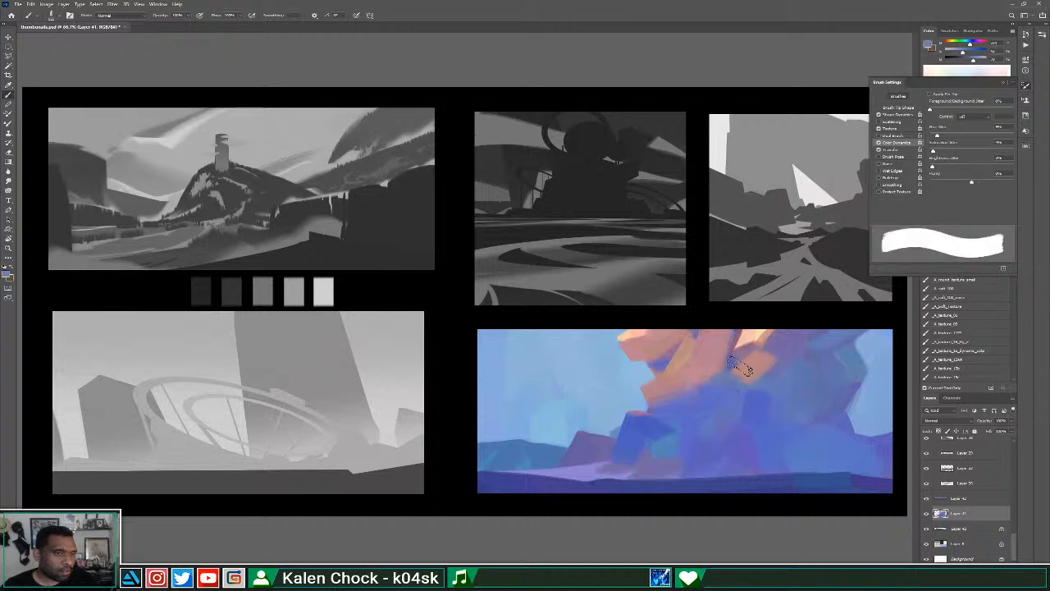
Sample the orange tones to widen the right-hand lit patch and brighten its upper part with pale yellow.
{"action": "left_click", "coordinate": [761, 358], "text": "alt"}
{"action": "left_click_drag", "start_coordinate": [790, 338], "coordinate": [764, 371]}
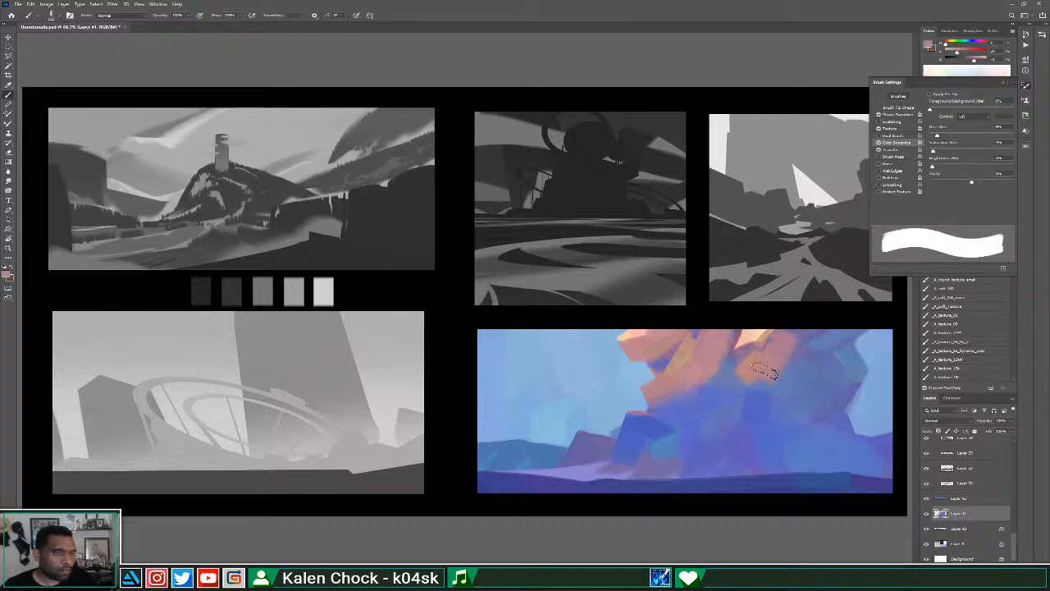
{"action": "left_click", "coordinate": [764, 337], "text": "alt"}
{"action": "mouse_move", "coordinate": [771, 329]}
{"action": "left_mouse_down"}
{"action": "mouse_move", "coordinate": [754, 344]}
{"action": "mouse_move", "coordinate": [801, 315]}
{"action": "mouse_move", "coordinate": [767, 361]}
{"action": "mouse_move", "coordinate": [750, 366]}
{"action": "mouse_move", "coordinate": [800, 327]}
{"action": "left_mouse_up"}
{"action": "left_click", "coordinate": [763, 368], "text": "alt"}
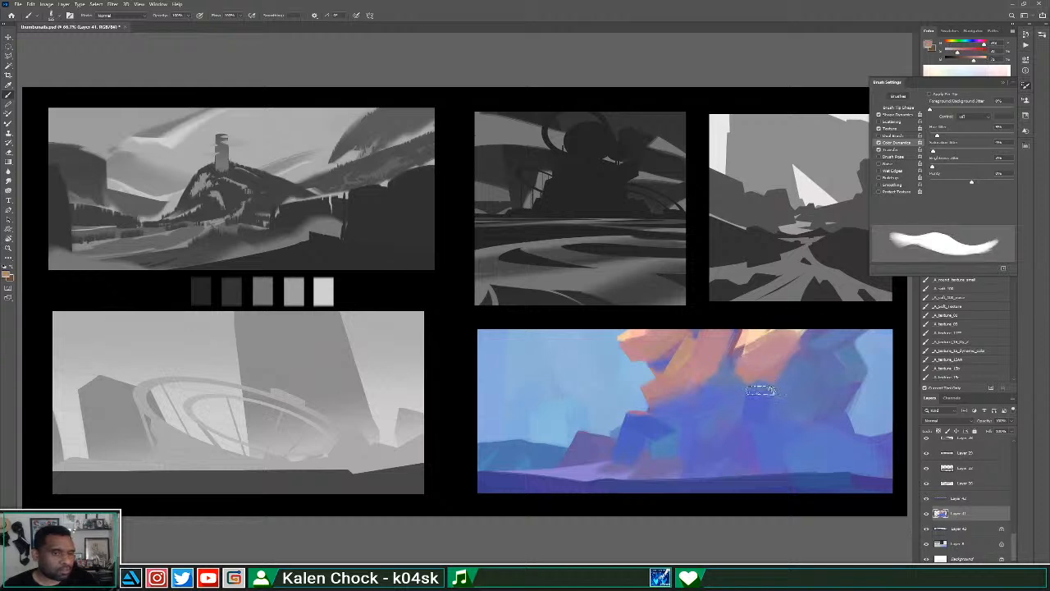
Sample the tower's blue and cut a crisp shadow edge beneath the right-hand orange patch, undoing the extra stroke.
{"action": "left_click", "coordinate": [762, 399], "text": "alt"}
{"action": "mouse_move", "coordinate": [741, 363]}
{"action": "left_mouse_down"}
{"action": "mouse_move", "coordinate": [779, 391]}
{"action": "mouse_move", "coordinate": [791, 361]}
{"action": "mouse_move", "coordinate": [776, 409]}
{"action": "left_mouse_up"}
{"action": "mouse_move", "coordinate": [753, 374]}
{"action": "left_mouse_down"}
{"action": "mouse_move", "coordinate": [737, 374]}
{"action": "mouse_move", "coordinate": [797, 363]}
{"action": "left_mouse_up"}
{"action": "key", "text": "ctrl+z"}
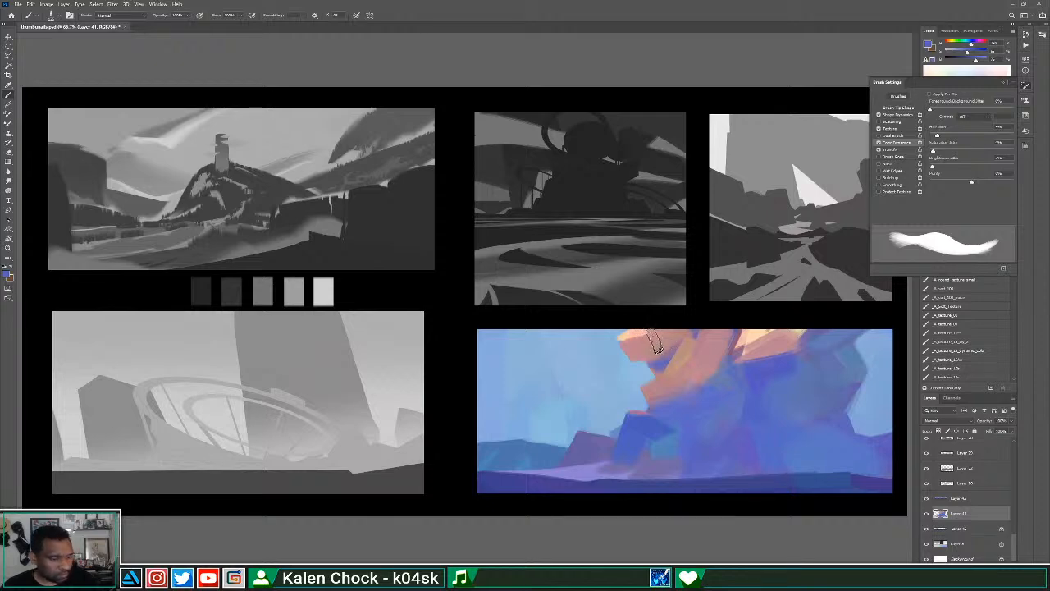
Shade the underside of the left orange overhang with sampled mauve and clean up its outline with the Eraser.
{"action": "left_click", "coordinate": [662, 377], "text": "alt"}
{"action": "mouse_move", "coordinate": [640, 350]}
{"action": "left_mouse_down"}
{"action": "mouse_move", "coordinate": [655, 369]}
{"action": "mouse_move", "coordinate": [667, 339]}
{"action": "mouse_move", "coordinate": [682, 344]}
{"action": "mouse_move", "coordinate": [687, 329]}
{"action": "left_mouse_up"}
{"action": "key", "text": "e"}
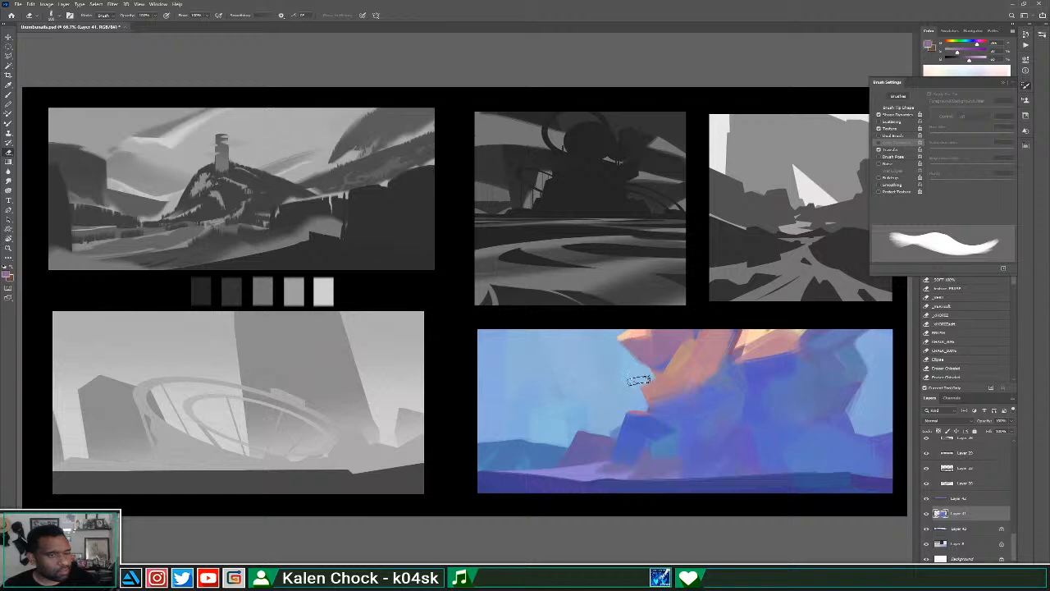
{"action": "key", "text": "b"}
Sample the tower's blue-purple and paint a shadow plane below the left orange facets, undoing and repainting the stroke twice.
{"action": "left_click", "coordinate": [666, 375], "text": "alt"}
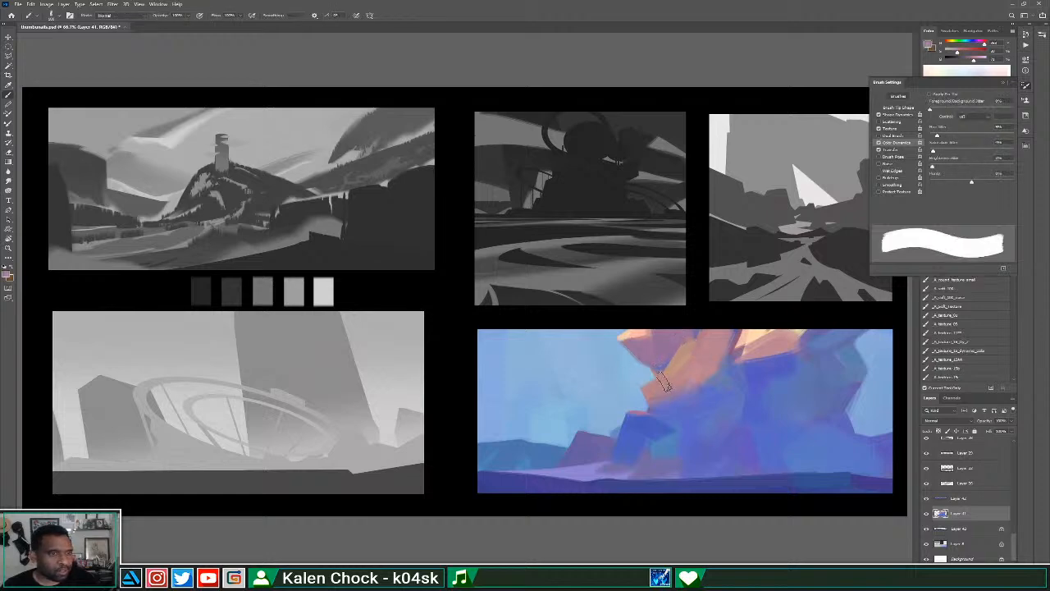
{"action": "left_click", "coordinate": [687, 402], "text": "alt"}
{"action": "left_click_drag", "start_coordinate": [656, 402], "coordinate": [726, 379]}
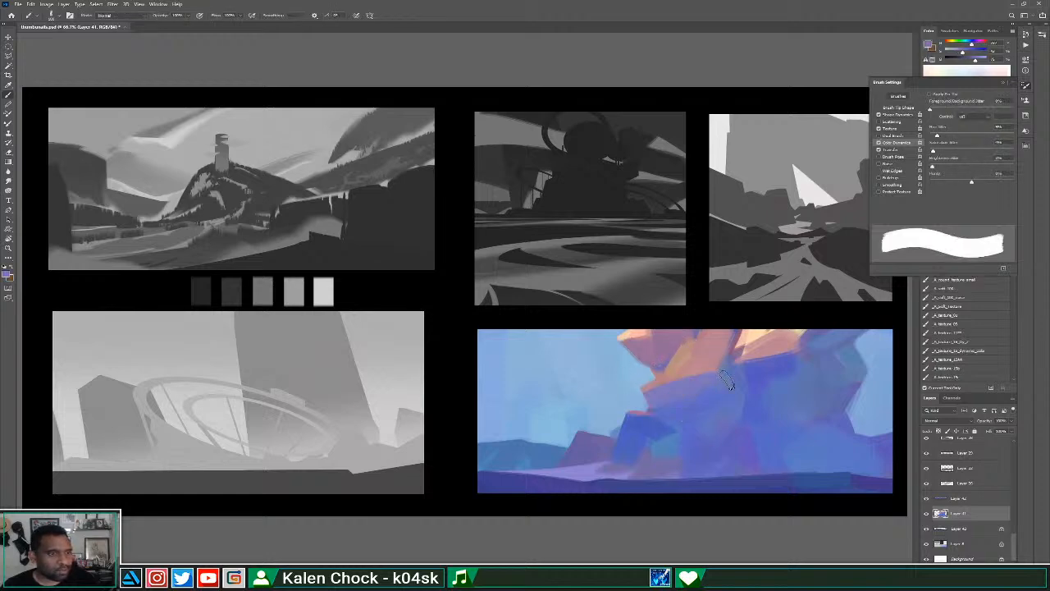
{"action": "key", "text": "ctrl+z"}
{"action": "left_click_drag", "start_coordinate": [646, 394], "coordinate": [722, 382]}
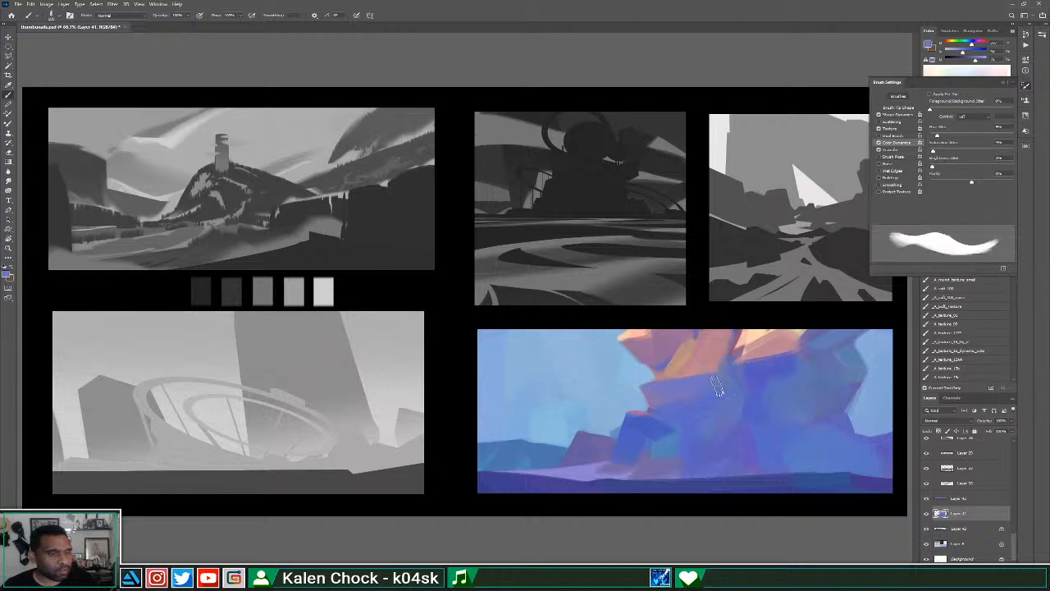
{"action": "key", "text": "ctrl+z"}
{"action": "left_click_drag", "start_coordinate": [648, 398], "coordinate": [726, 379]}
Resample the muted blue and rework the edge where the left orange facets meet the shadow plane.
{"action": "left_click", "coordinate": [692, 366], "text": "alt"}
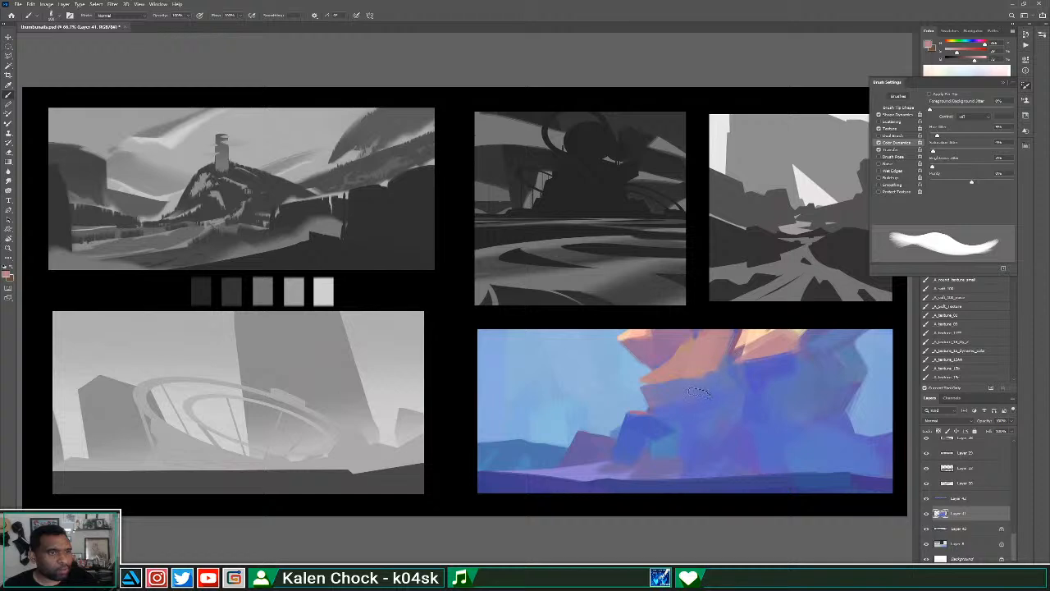
{"action": "left_click", "coordinate": [686, 406], "text": "alt"}
{"action": "left_click_drag", "start_coordinate": [648, 395], "coordinate": [713, 357]}
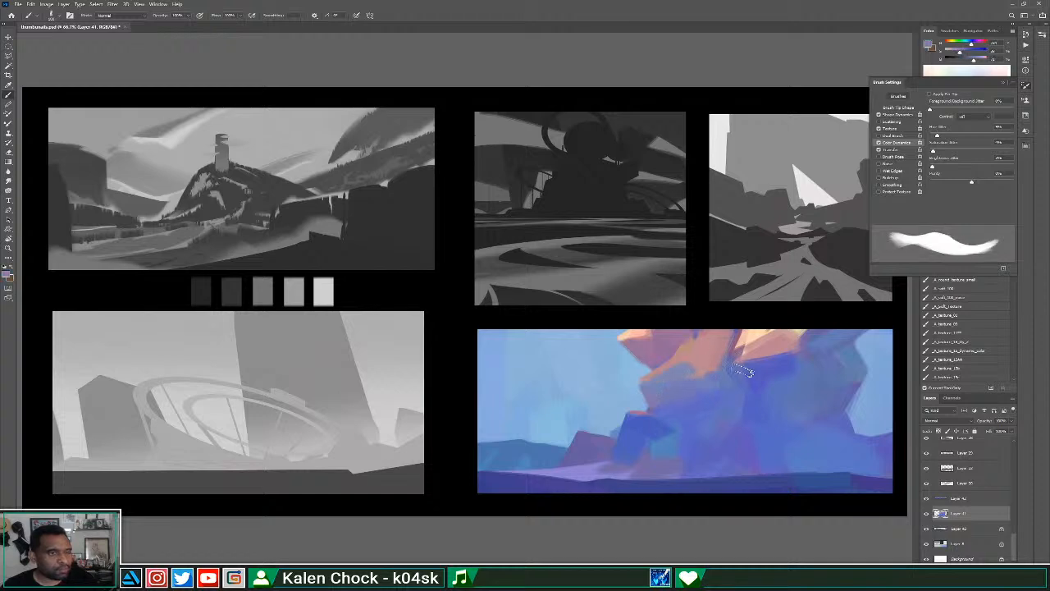
Check the sheet from afar, then sample the tower's deep blue and repaint the rock block at its base.
{"action": "key", "text": "z"}
{"action": "left_click", "coordinate": [683, 429], "text": "alt"}
{"action": "left_click", "coordinate": [647, 429], "text": "alt"}
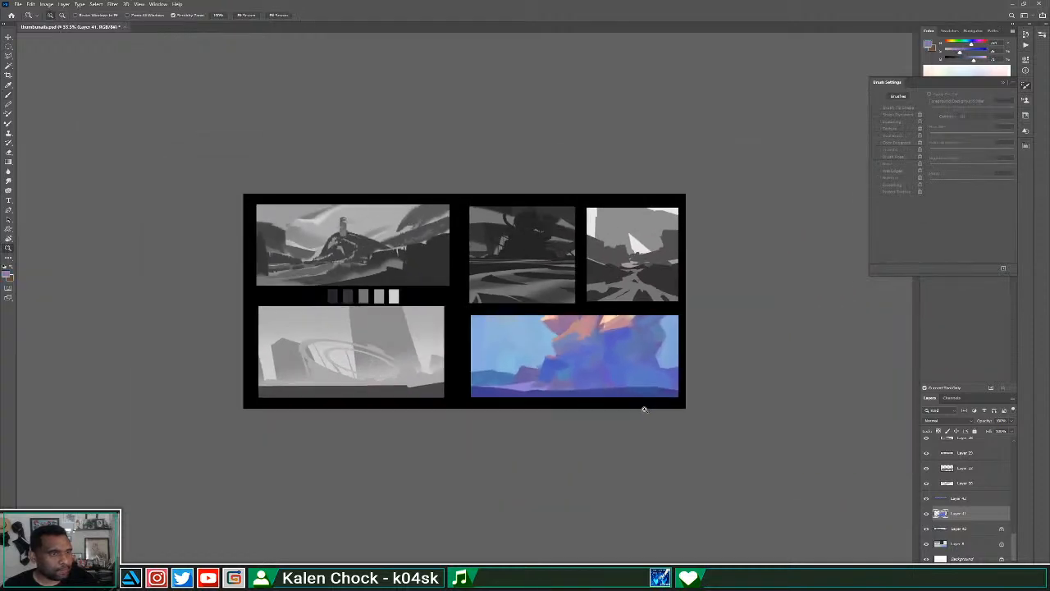
{"action": "key", "text": "ctrl+plus"}
{"action": "key", "text": "ctrl+plus"}
{"action": "key", "text": "b"}
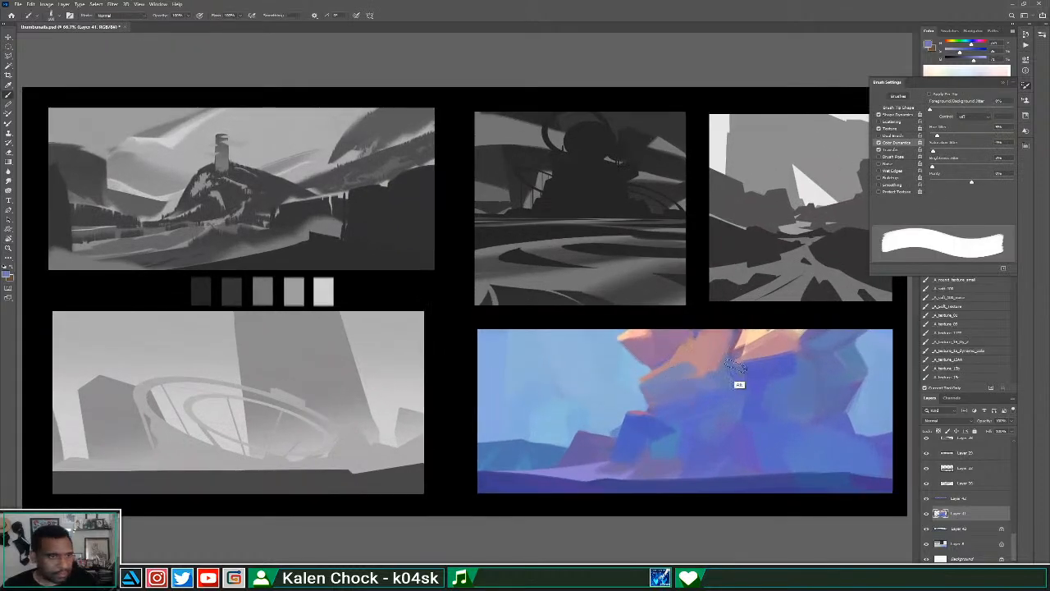
{"action": "left_click", "coordinate": [773, 377], "text": "alt"}
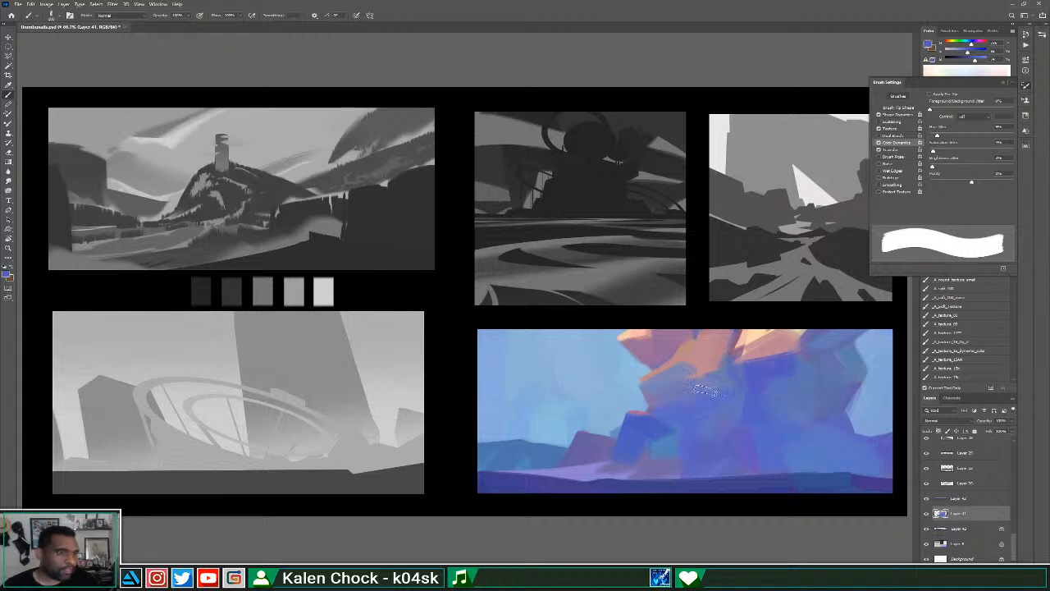
{"action": "left_click_drag", "start_coordinate": [659, 435], "coordinate": [658, 432]}
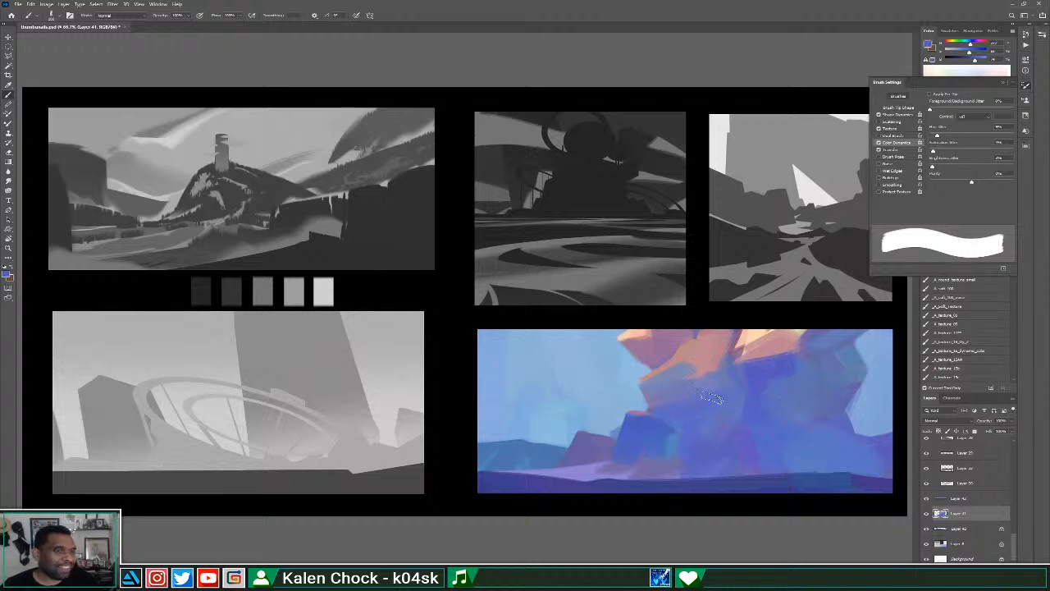
Sample the rock block's blue and paint it across the pale ground between the distant hills and the tower.
{"action": "left_click", "coordinate": [659, 426], "text": "alt"}
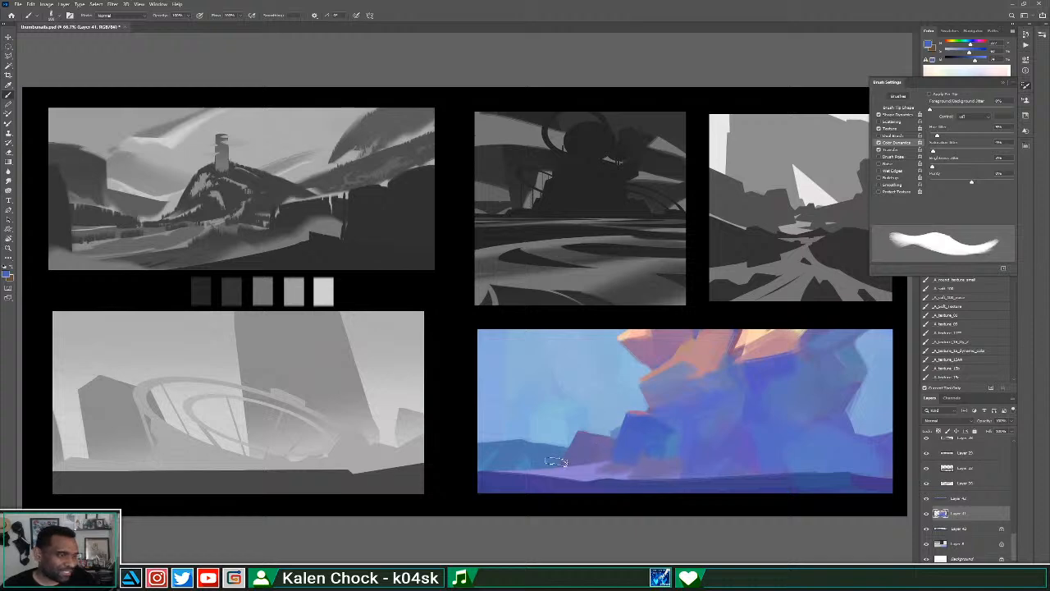
{"action": "mouse_move", "coordinate": [556, 461]}
{"action": "left_mouse_down"}
{"action": "mouse_move", "coordinate": [529, 462]}
{"action": "mouse_move", "coordinate": [567, 471]}
{"action": "mouse_move", "coordinate": [588, 453]}
{"action": "mouse_move", "coordinate": [541, 478]}
{"action": "mouse_move", "coordinate": [553, 457]}
{"action": "mouse_move", "coordinate": [508, 472]}
{"action": "mouse_move", "coordinate": [546, 455]}
{"action": "mouse_move", "coordinate": [587, 455]}
{"action": "mouse_move", "coordinate": [573, 491]}
{"action": "mouse_move", "coordinate": [597, 406]}
{"action": "mouse_move", "coordinate": [593, 470]}
{"action": "mouse_move", "coordinate": [579, 470]}
{"action": "mouse_move", "coordinate": [585, 462]}
{"action": "mouse_move", "coordinate": [633, 473]}
{"action": "mouse_move", "coordinate": [574, 472]}
{"action": "mouse_move", "coordinate": [666, 498]}
{"action": "left_mouse_up"}
{"action": "left_click_drag", "start_coordinate": [611, 472], "coordinate": [680, 501]}
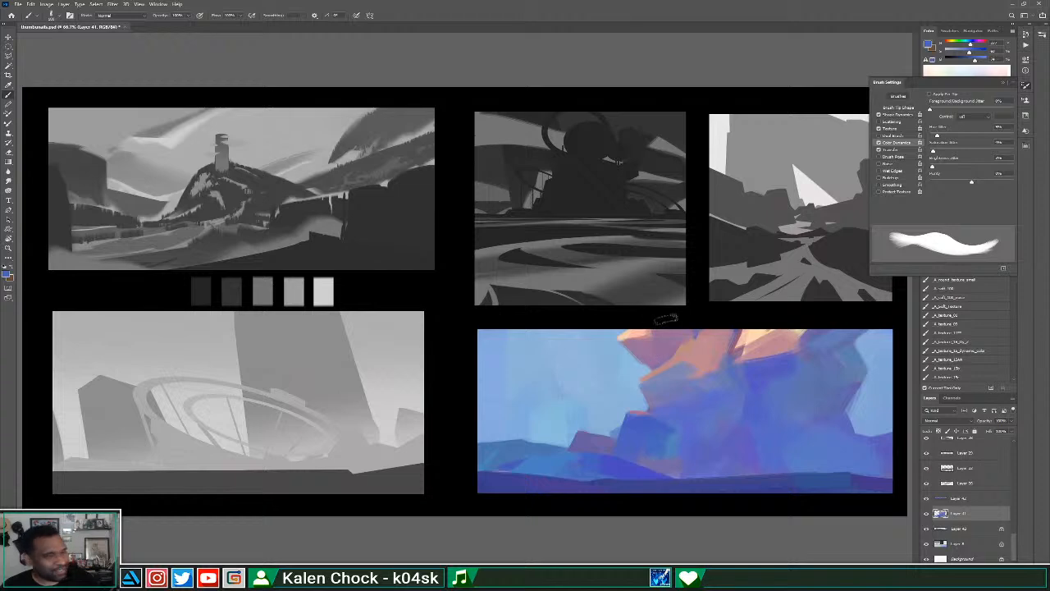
Add a thin orange rim light on the tower's right edge with a smaller brush and restate the blue above it.
{"action": "left_click", "coordinate": [711, 357], "text": "alt"}
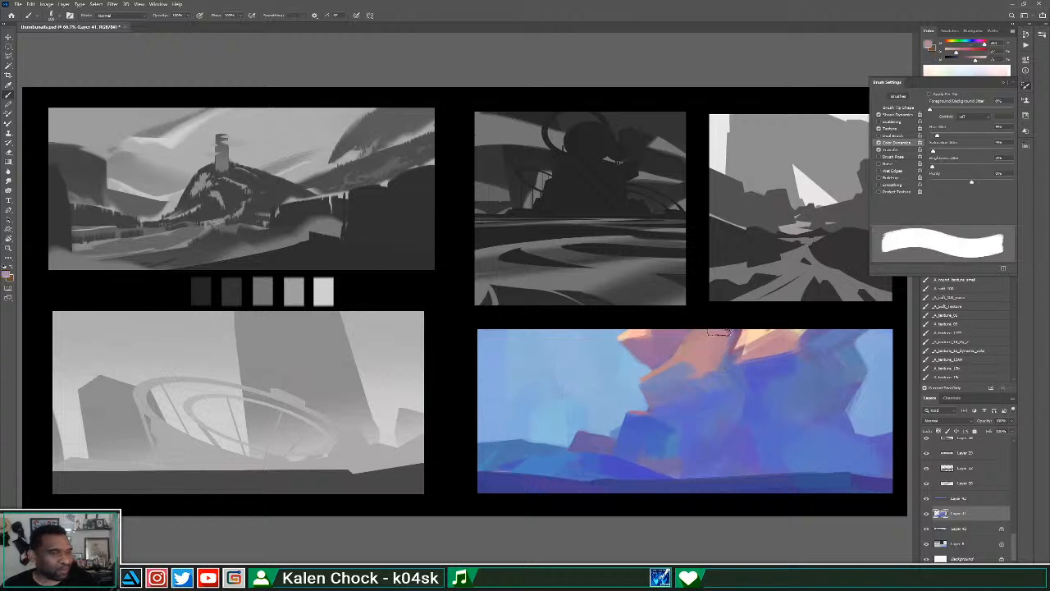
{"action": "key", "text": "["}
{"action": "key", "text": "["}
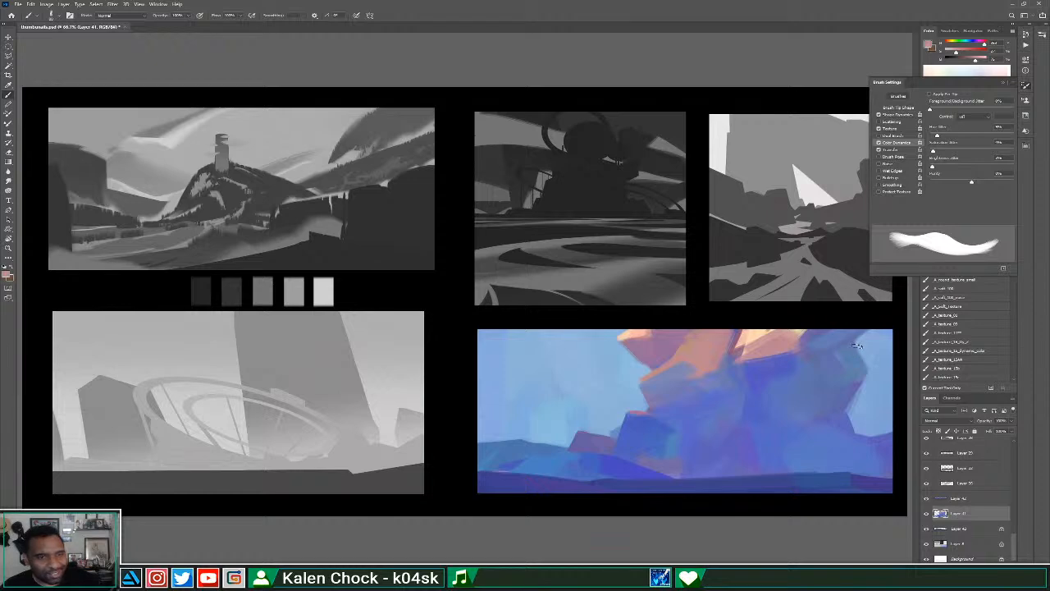
{"action": "left_click", "coordinate": [850, 374], "text": "alt"}
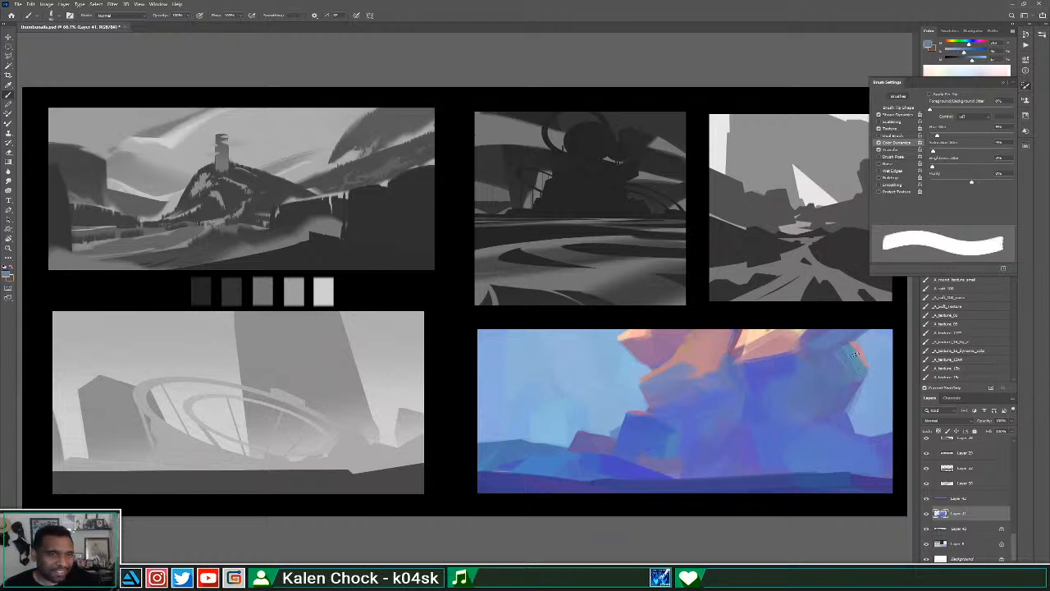
{"action": "left_click", "coordinate": [845, 338], "text": "alt"}
{"action": "left_click_drag", "start_coordinate": [844, 347], "coordinate": [881, 330]}
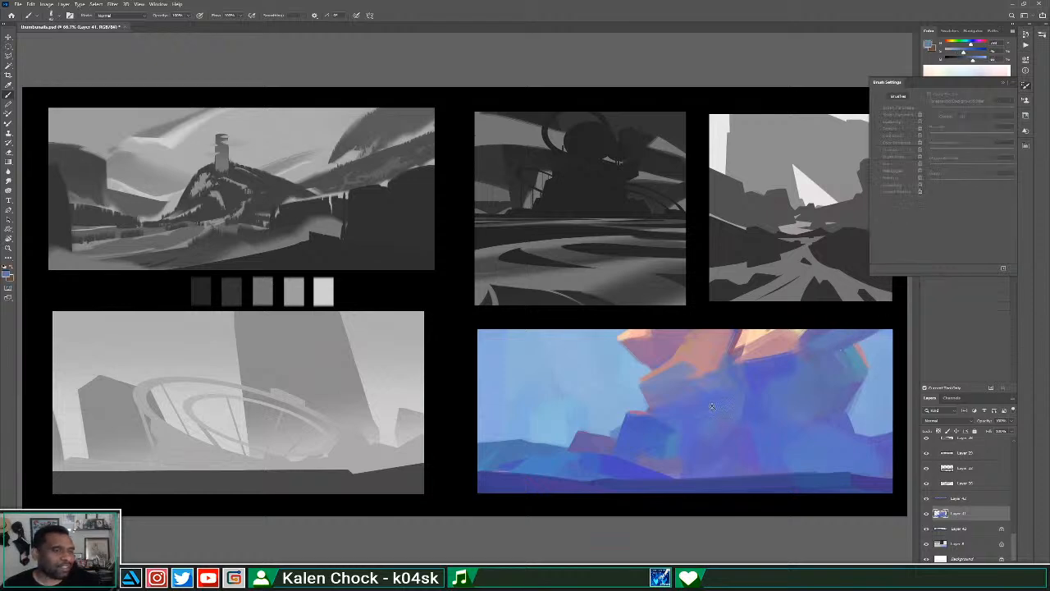
Enlarge the brush and merge the base rocks and ground into one broad blue-purple mass in front of the tower.
{"action": "key", "text": "z"}
{"action": "left_click", "coordinate": [710, 414], "text": "alt"}
{"action": "key", "text": "b"}
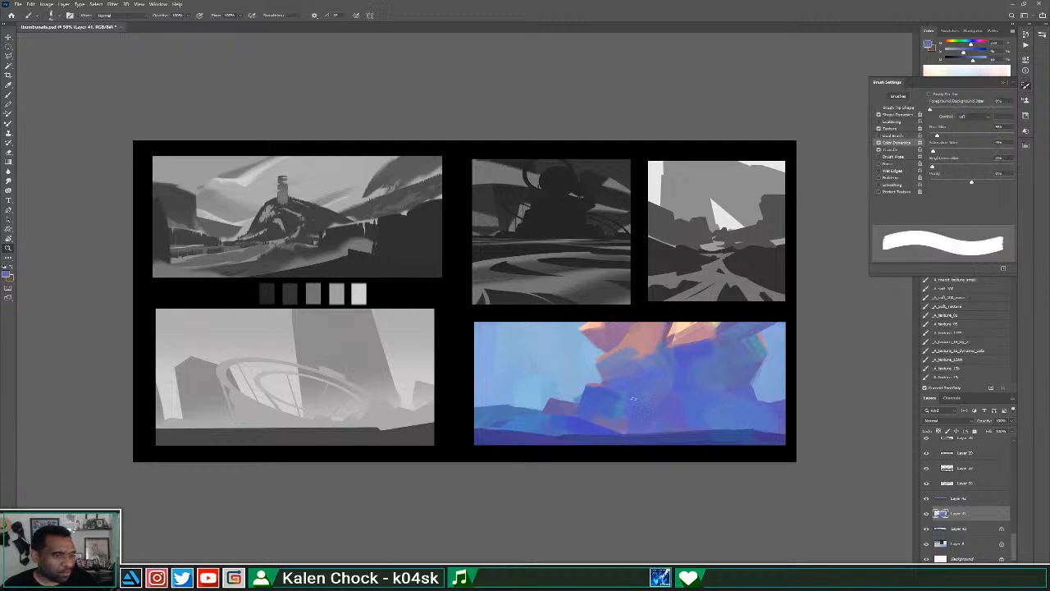
{"action": "key", "text": "bracketright"}
{"action": "key", "text": "bracketright"}
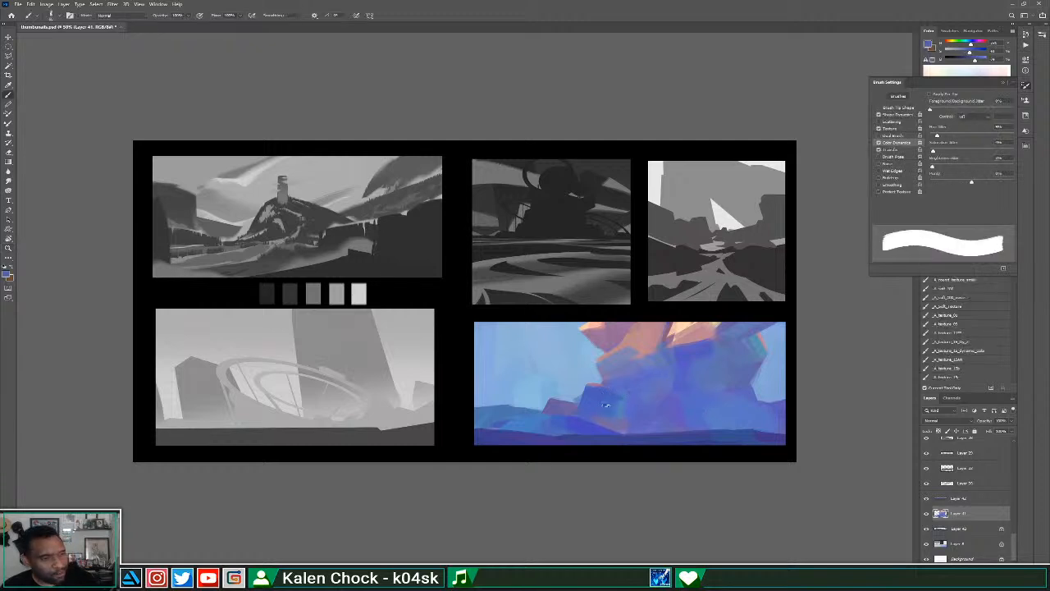
{"action": "mouse_move", "coordinate": [599, 408]}
{"action": "left_mouse_down"}
{"action": "mouse_move", "coordinate": [641, 416]}
{"action": "mouse_move", "coordinate": [625, 400]}
{"action": "mouse_move", "coordinate": [640, 425]}
{"action": "mouse_move", "coordinate": [663, 425]}
{"action": "mouse_move", "coordinate": [709, 402]}
{"action": "mouse_move", "coordinate": [686, 427]}
{"action": "left_mouse_up"}
{"action": "mouse_move", "coordinate": [616, 394]}
{"action": "left_mouse_down"}
{"action": "mouse_move", "coordinate": [592, 416]}
{"action": "mouse_move", "coordinate": [586, 447]}
{"action": "left_mouse_up"}
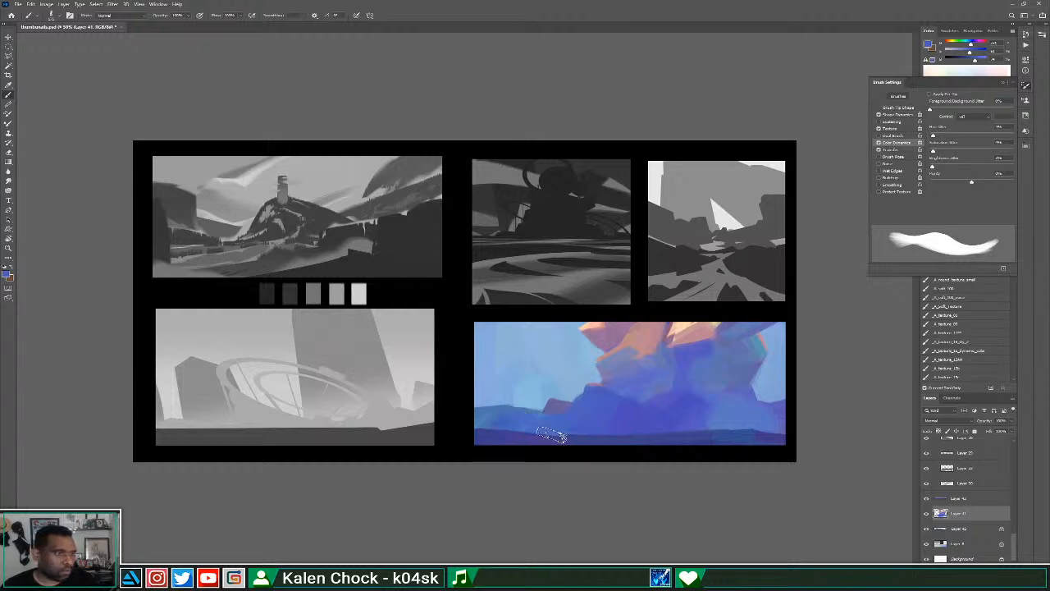
Remove the leftover mauve hill left of the tower and refine the left peak of the blue base mass.
{"action": "key", "text": "e"}
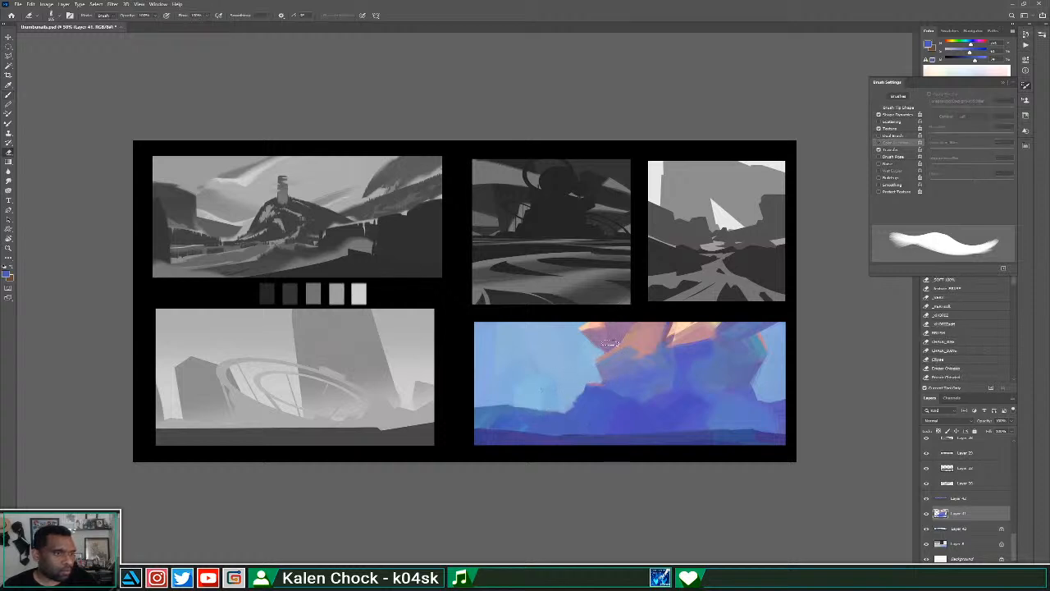
{"action": "key", "text": "b"}
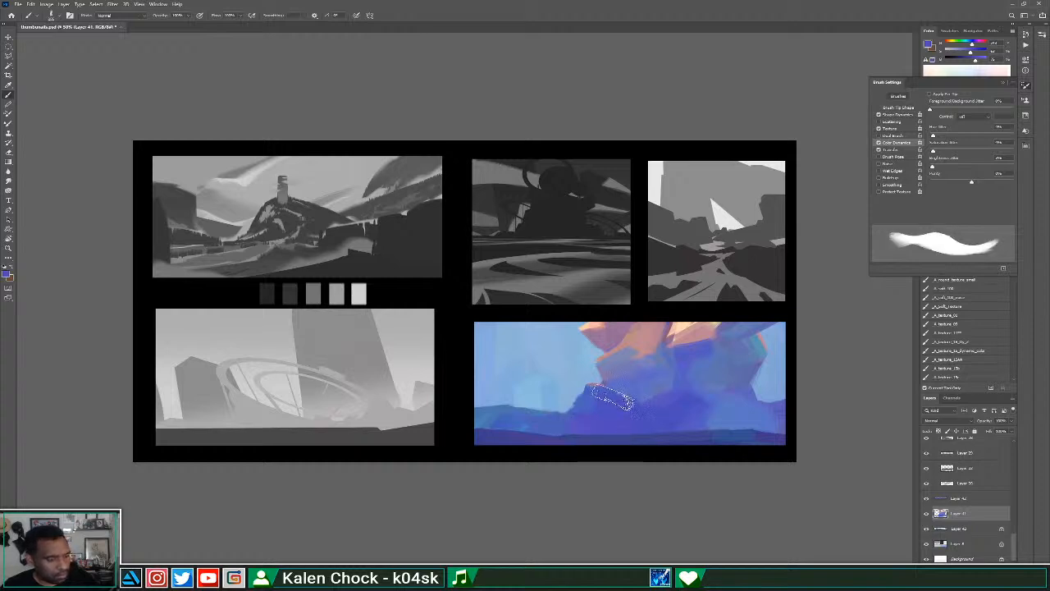
{"action": "left_click", "coordinate": [595, 401], "text": "alt"}
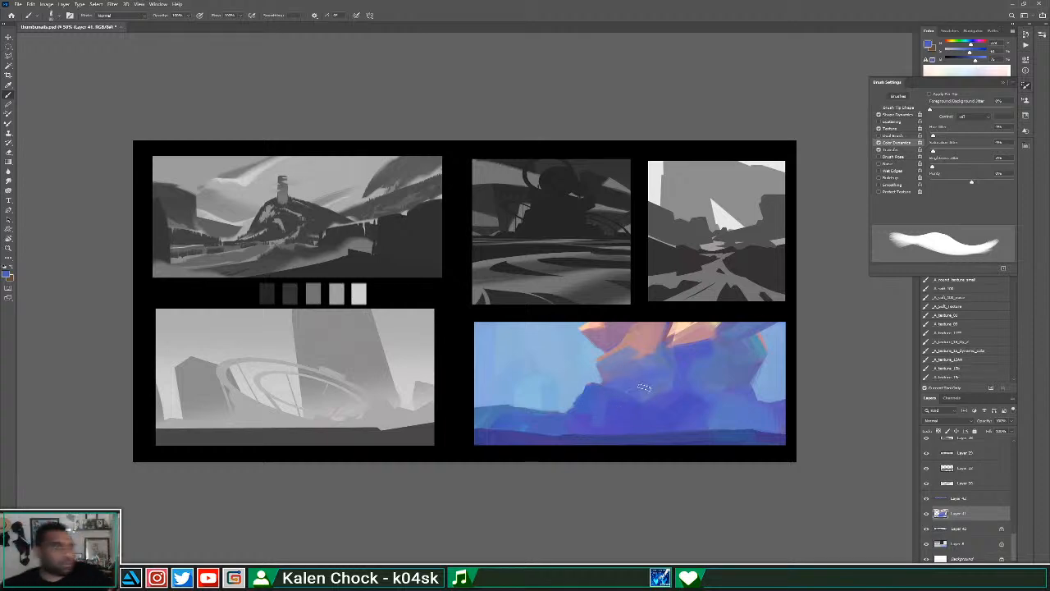
Smooth the left base slope and paint a second blue-purple peak in front of the tower's lower right side.
{"action": "key", "text": "z"}
{"action": "left_click", "coordinate": [651, 416]}
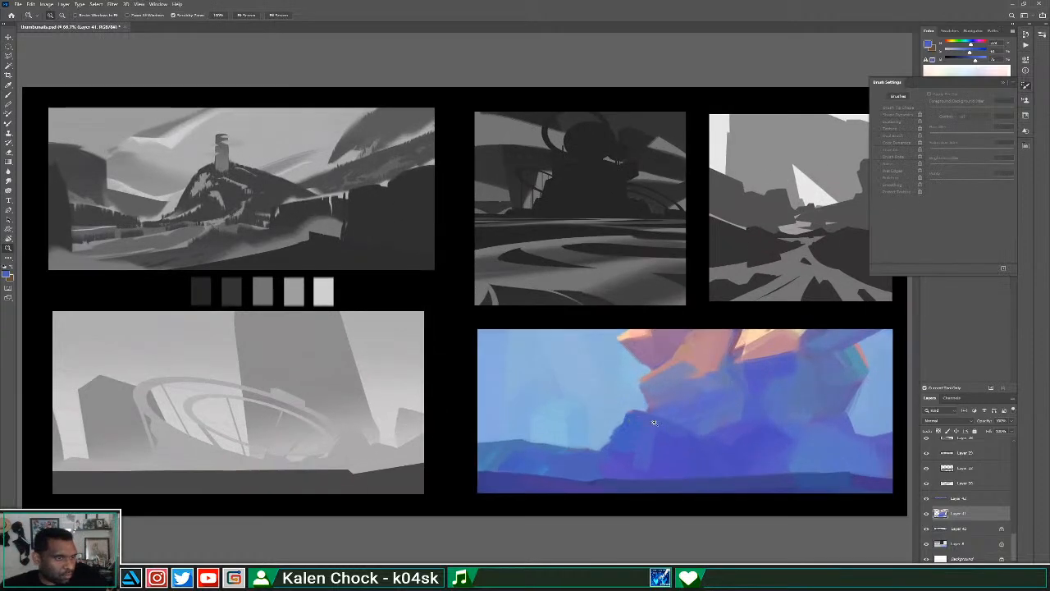
{"action": "key", "text": "b"}
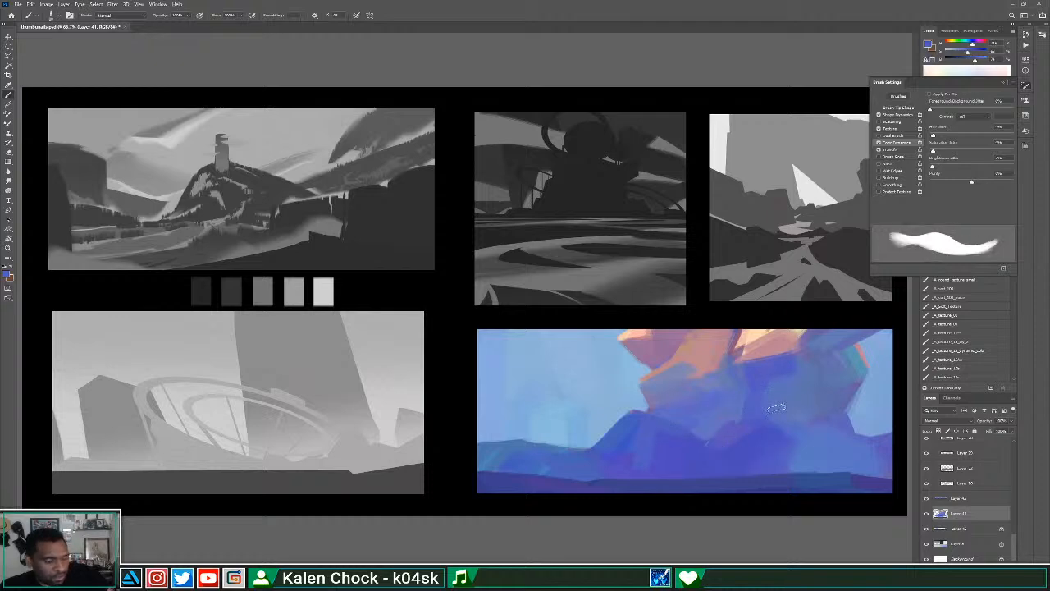
{"action": "mouse_move", "coordinate": [776, 430]}
{"action": "left_mouse_down"}
{"action": "mouse_move", "coordinate": [799, 481]}
{"action": "mouse_move", "coordinate": [816, 472]}
{"action": "left_mouse_up"}
{"action": "left_click", "coordinate": [761, 439], "text": "alt"}
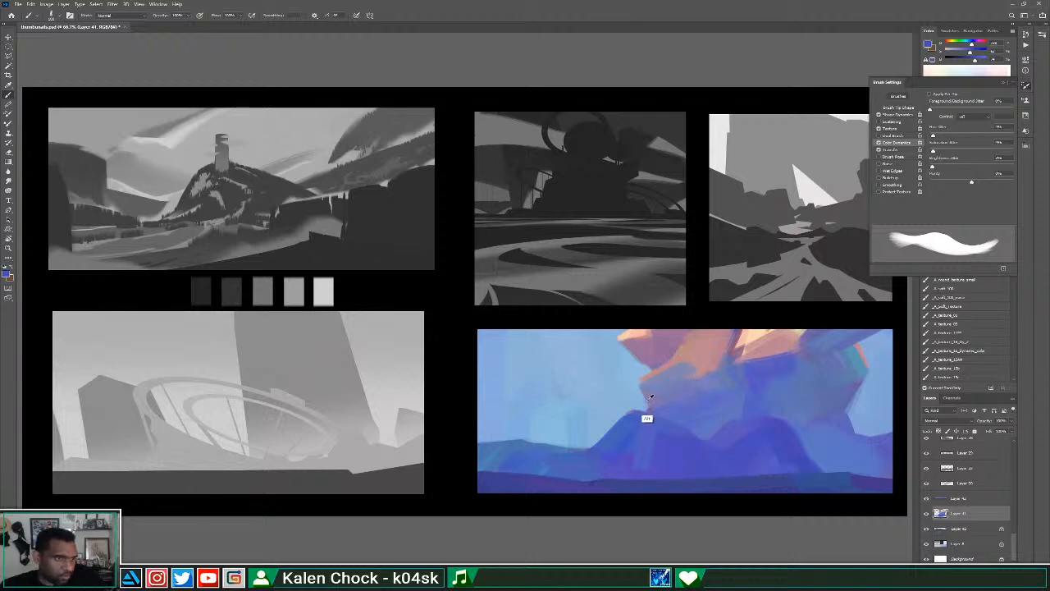
Cover the left orange corner with sampled blue and paint a small orange facet at the tower's center.
{"action": "left_click", "coordinate": [671, 413], "text": "alt"}
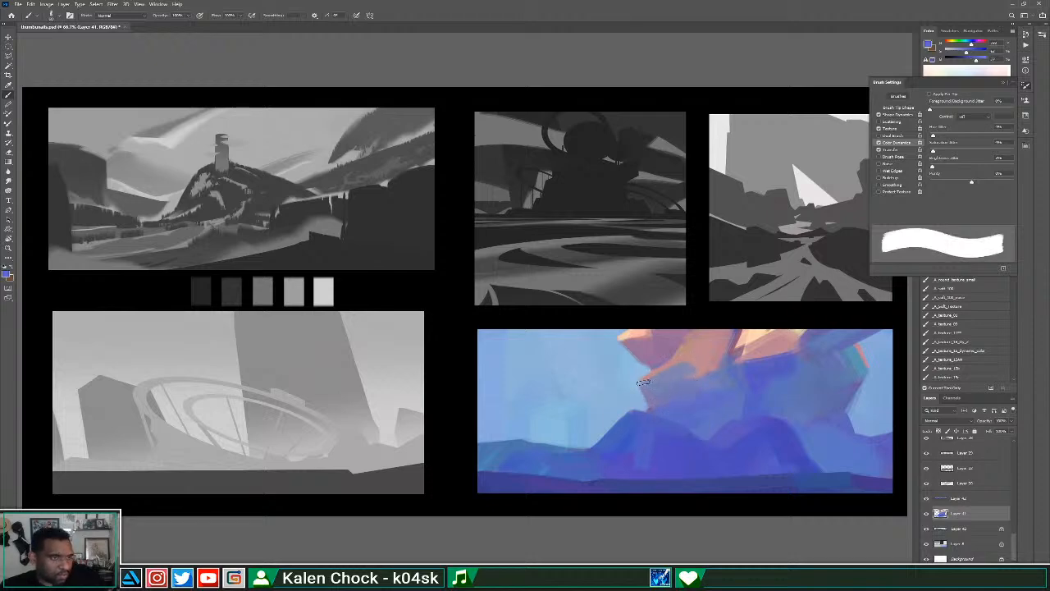
{"action": "mouse_move", "coordinate": [644, 382]}
{"action": "left_mouse_down"}
{"action": "mouse_move", "coordinate": [651, 402]}
{"action": "mouse_move", "coordinate": [637, 381]}
{"action": "mouse_move", "coordinate": [666, 397]}
{"action": "left_mouse_up"}
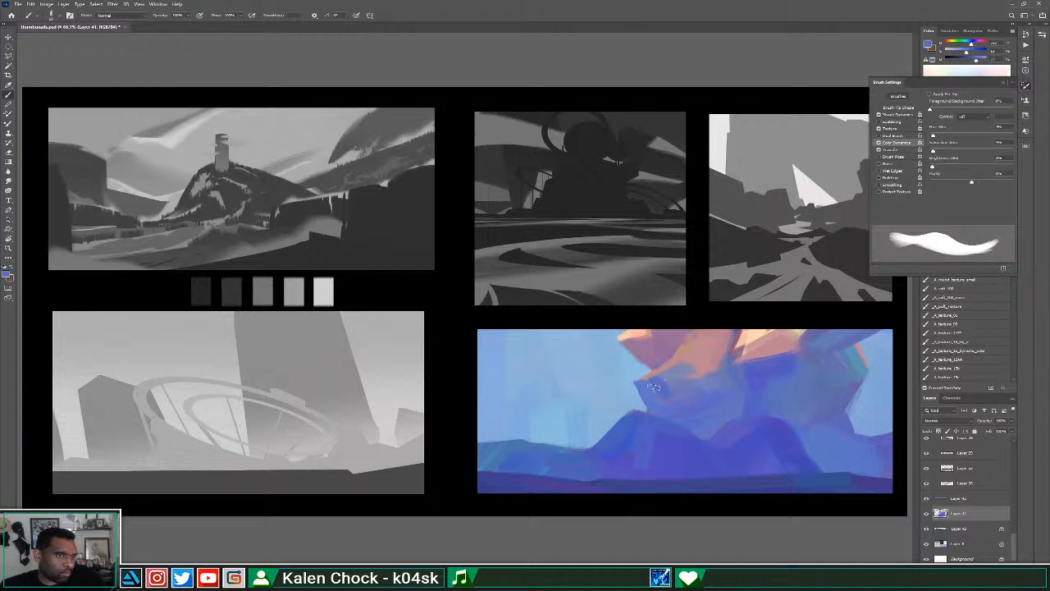
{"action": "left_click", "coordinate": [712, 363], "text": "alt"}
{"action": "mouse_move", "coordinate": [733, 370]}
{"action": "left_mouse_down"}
{"action": "mouse_move", "coordinate": [724, 381]}
{"action": "mouse_move", "coordinate": [751, 363]}
{"action": "left_mouse_up"}
{"action": "left_click", "coordinate": [721, 387], "text": "alt"}
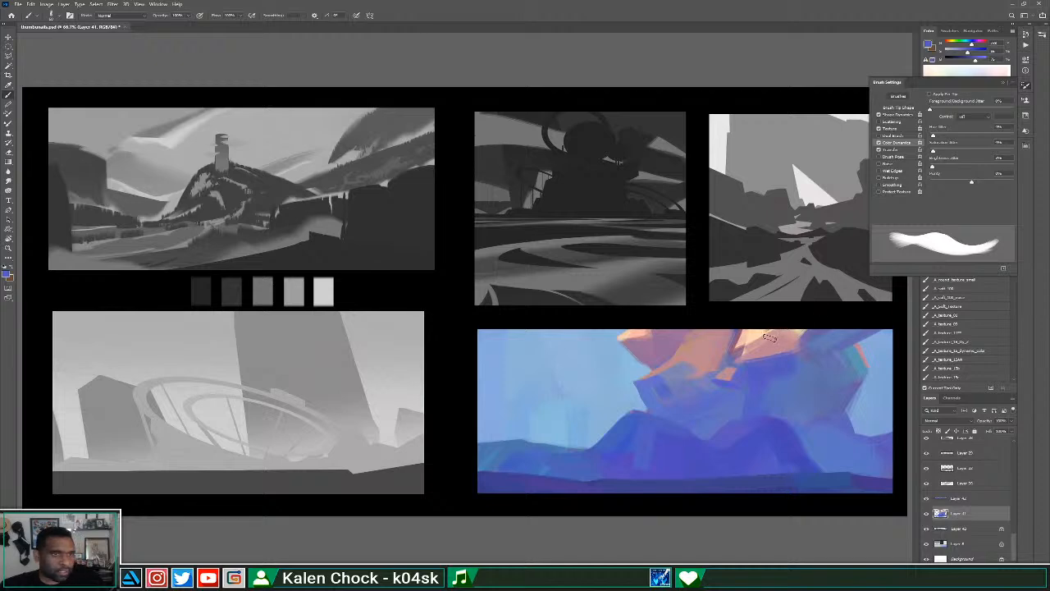
Sample the pale yellow and highlight the top of the central orange facet, trimming its left edge with sampled mauve.
{"action": "left_click", "coordinate": [767, 335], "text": "alt"}
{"action": "left_click_drag", "start_coordinate": [693, 336], "coordinate": [730, 333]}
{"action": "left_click", "coordinate": [687, 332], "text": "alt"}
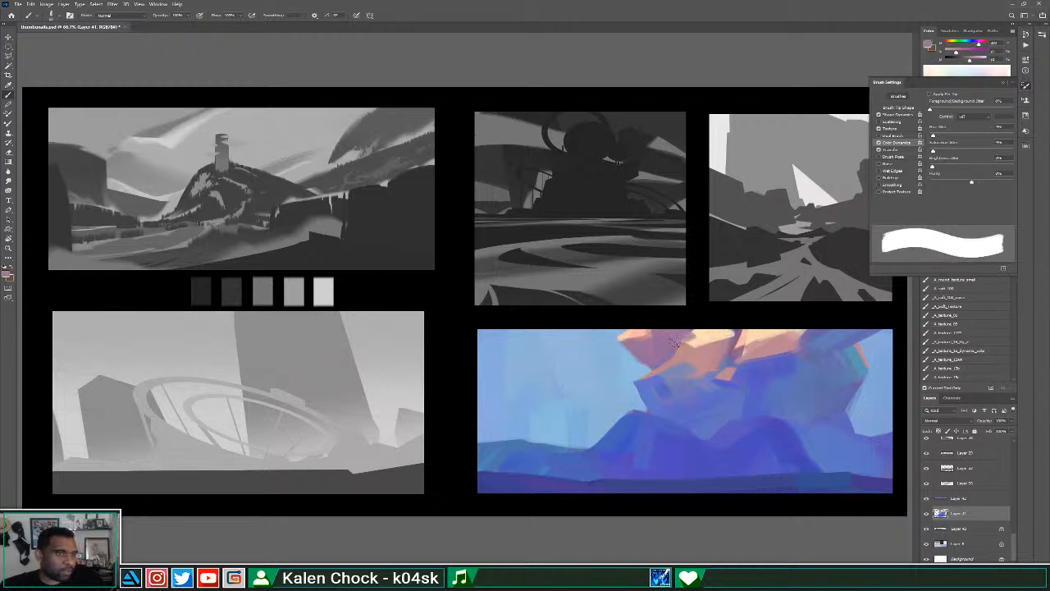
{"action": "left_click_drag", "start_coordinate": [699, 347], "coordinate": [736, 336]}
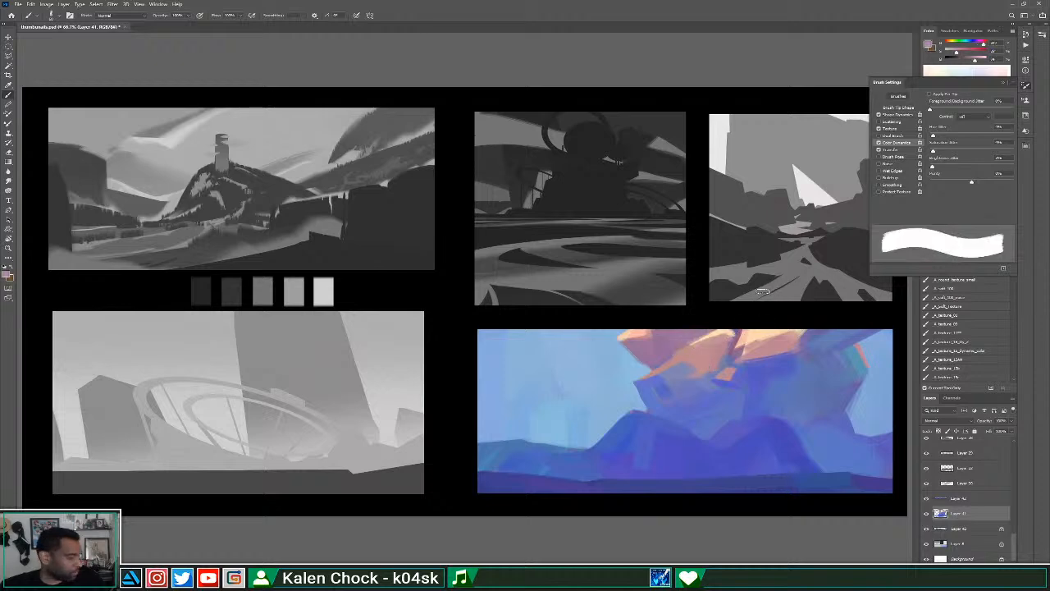
Enlarge the brush, rework the tower's upper-left facet with sampled mauve, and erase its protruding tip against the sky.
{"action": "key", "text": "bracketright"}
{"action": "key", "text": "bracketright"}
{"action": "key", "text": "bracketright"}
{"action": "key", "text": "bracketright"}
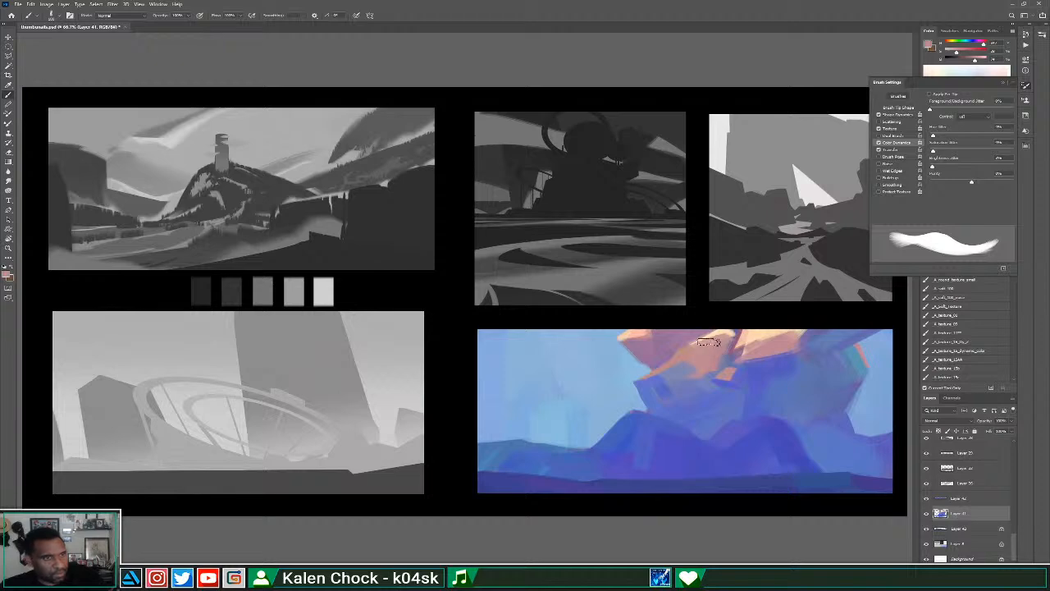
{"action": "left_click", "coordinate": [710, 338], "text": "alt"}
{"action": "left_click", "coordinate": [635, 336], "text": "alt"}
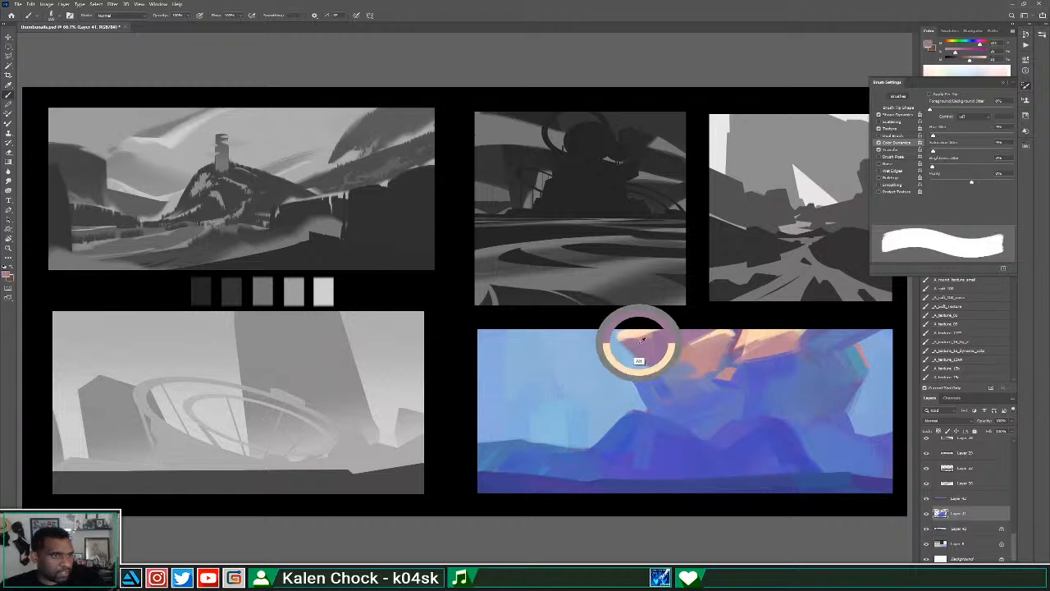
{"action": "mouse_move", "coordinate": [634, 333]}
{"action": "left_mouse_down"}
{"action": "mouse_move", "coordinate": [656, 344]}
{"action": "mouse_move", "coordinate": [677, 338]}
{"action": "mouse_move", "coordinate": [668, 348]}
{"action": "mouse_move", "coordinate": [682, 335]}
{"action": "left_mouse_up"}
{"action": "left_click", "coordinate": [655, 369], "text": "alt"}
{"action": "key", "text": "ctrl+z"}
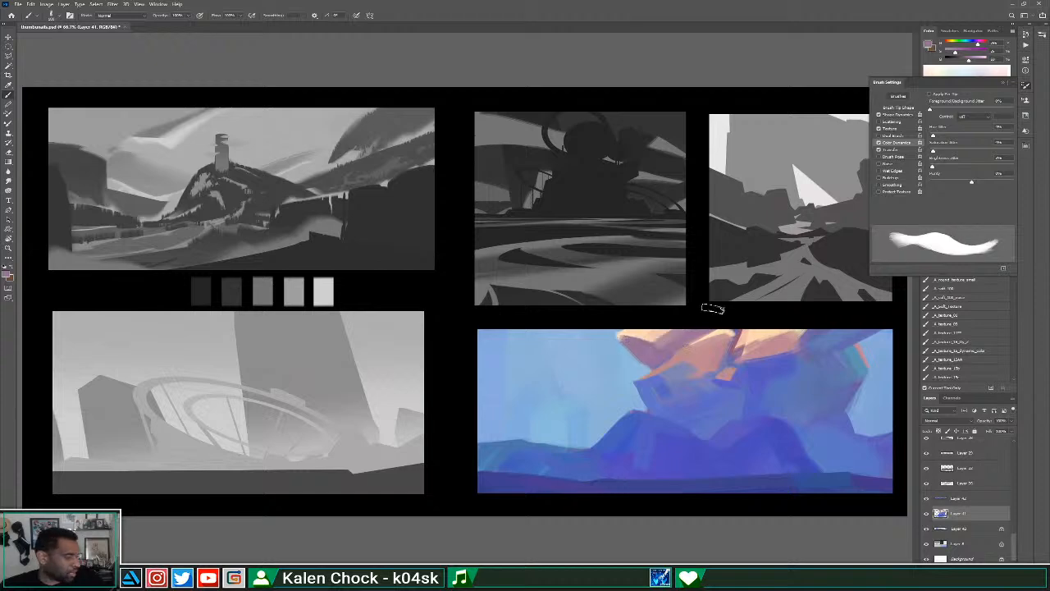
{"action": "key", "text": "e"}
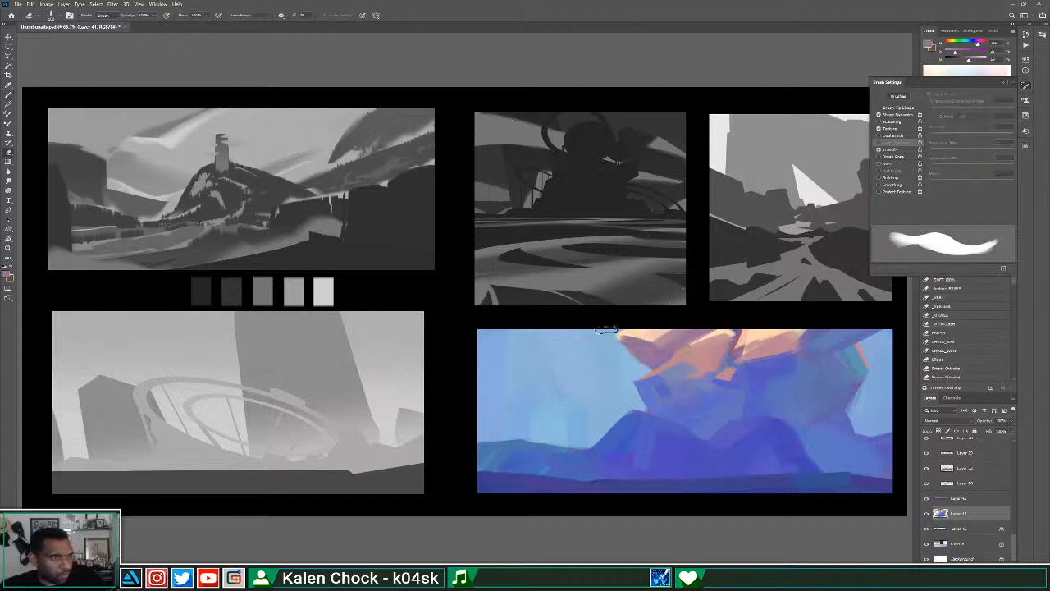
{"action": "mouse_move", "coordinate": [606, 330]}
{"action": "left_mouse_down"}
{"action": "mouse_move", "coordinate": [631, 367]}
{"action": "mouse_move", "coordinate": [635, 359]}
{"action": "left_mouse_up"}
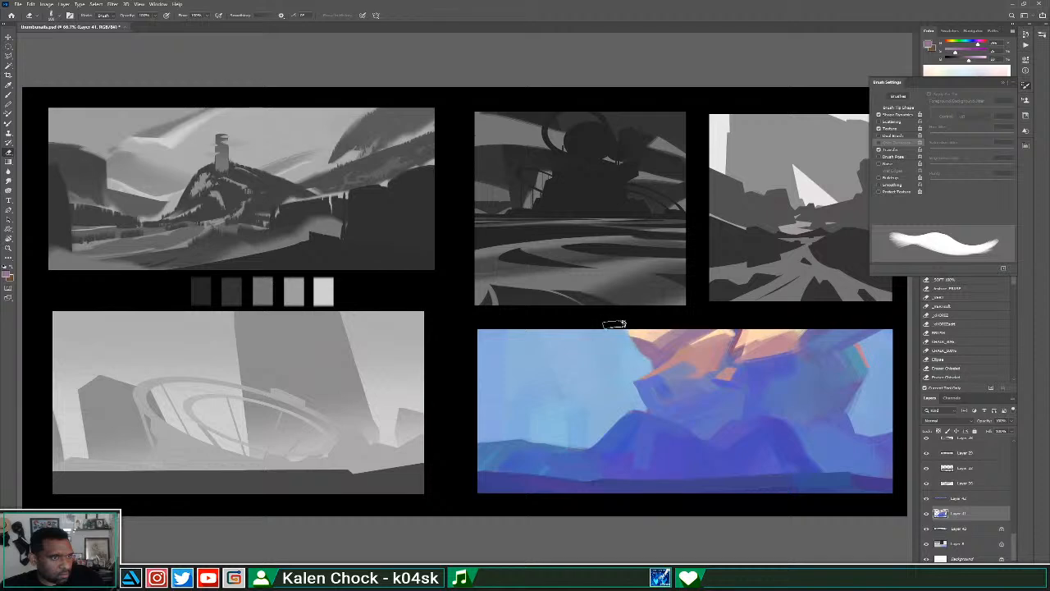
Sample nearby facet colors and refine the mauve crack and the orange plane beside the pale central highlight.
{"action": "key", "text": "b"}
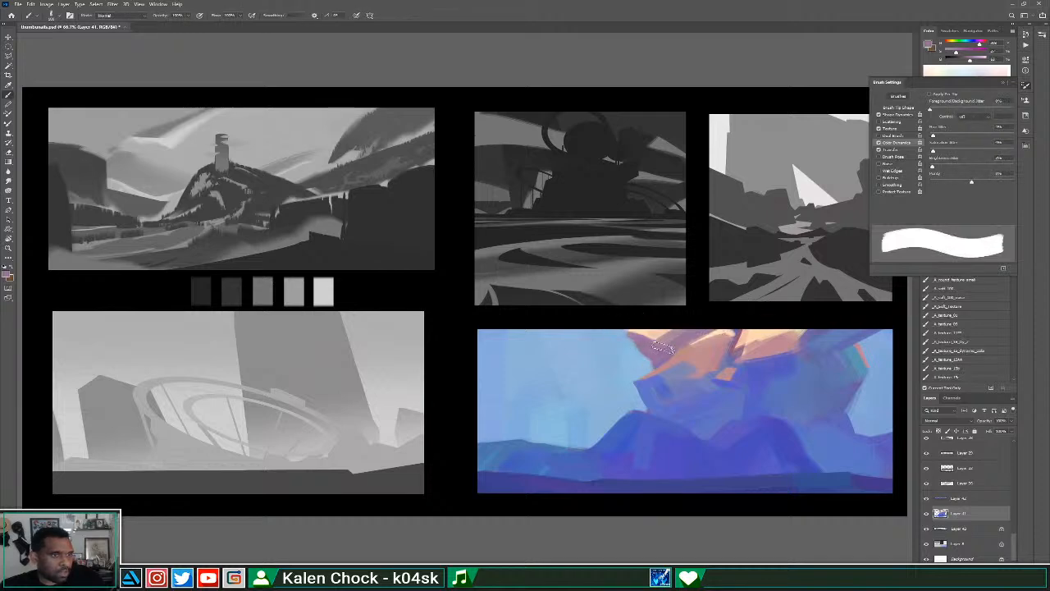
{"action": "left_click", "coordinate": [727, 333], "text": "alt"}
{"action": "mouse_move", "coordinate": [729, 330]}
{"action": "left_mouse_down"}
{"action": "mouse_move", "coordinate": [691, 364]}
{"action": "mouse_move", "coordinate": [738, 345]}
{"action": "left_mouse_up"}
{"action": "left_click", "coordinate": [694, 369], "text": "alt"}
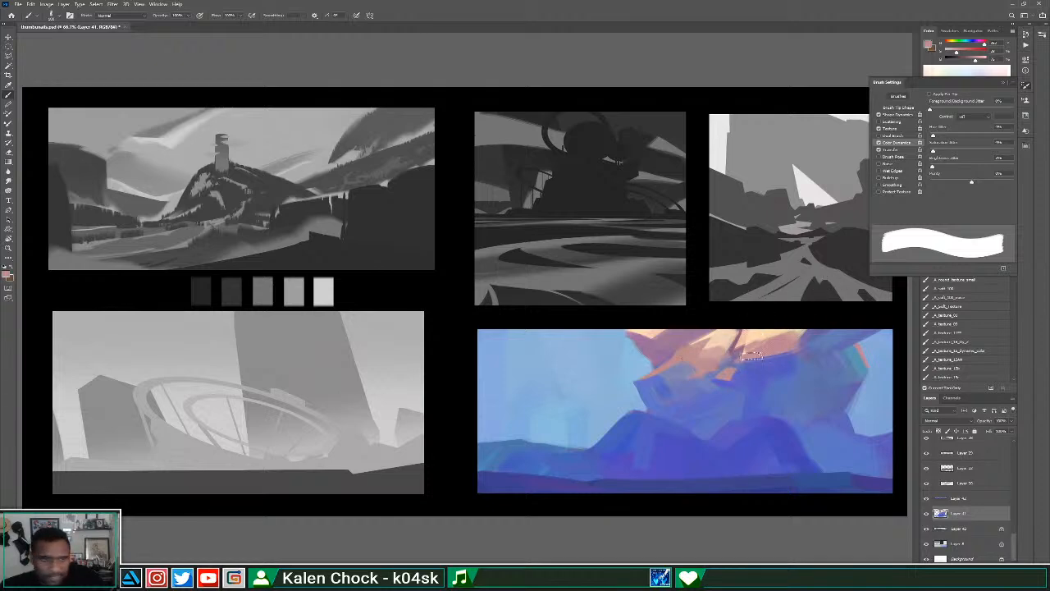
{"action": "left_click", "coordinate": [767, 330], "text": "alt"}
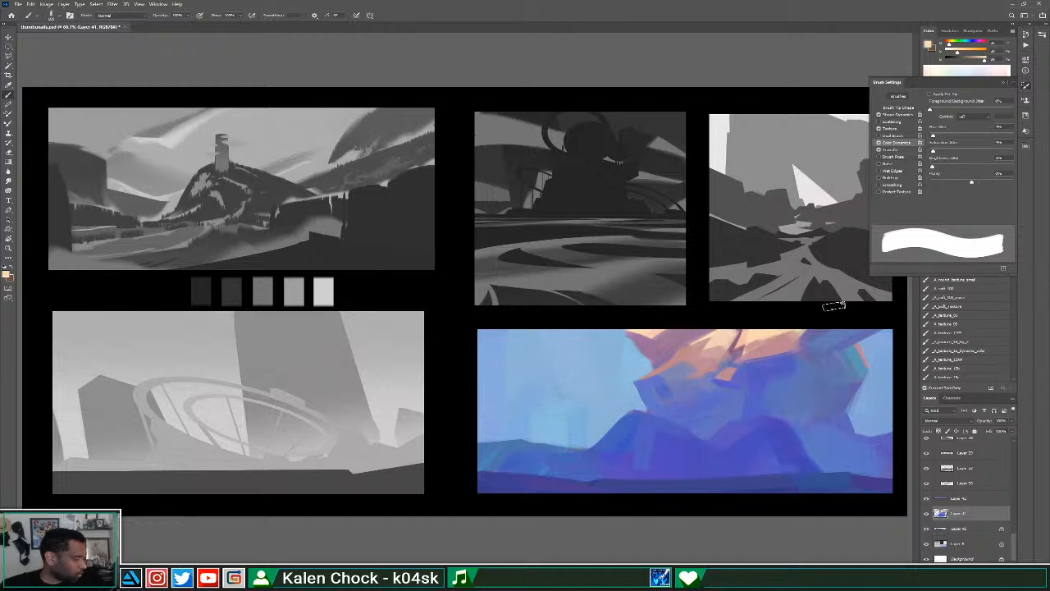
Block the tower's upper-right area with sampled blue and reshape the right end of the orange facet into a downward point.
{"action": "left_click", "coordinate": [780, 387], "text": "alt"}
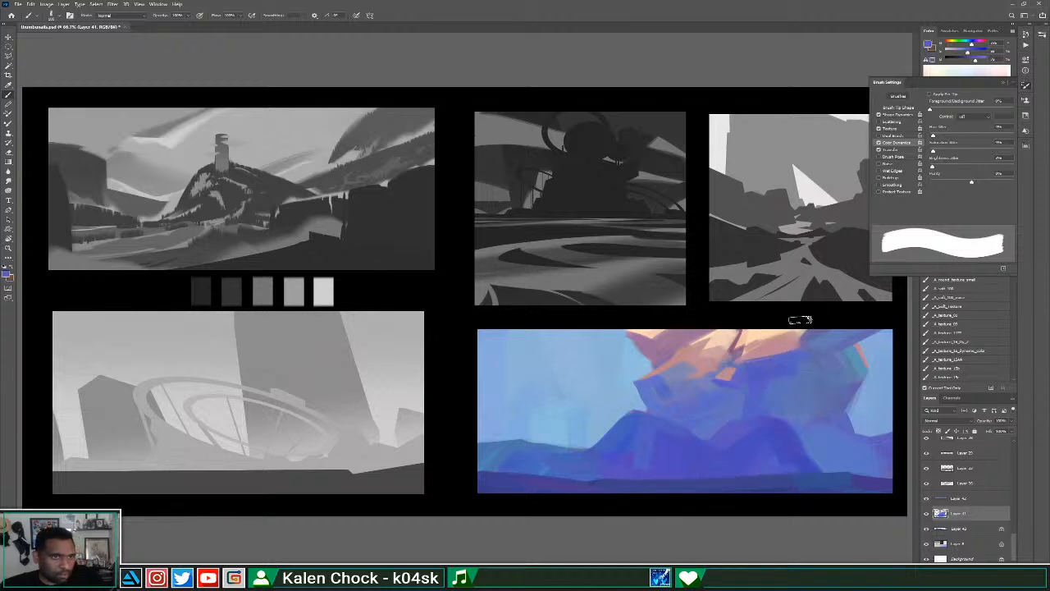
{"action": "left_click_drag", "start_coordinate": [800, 322], "coordinate": [814, 325]}
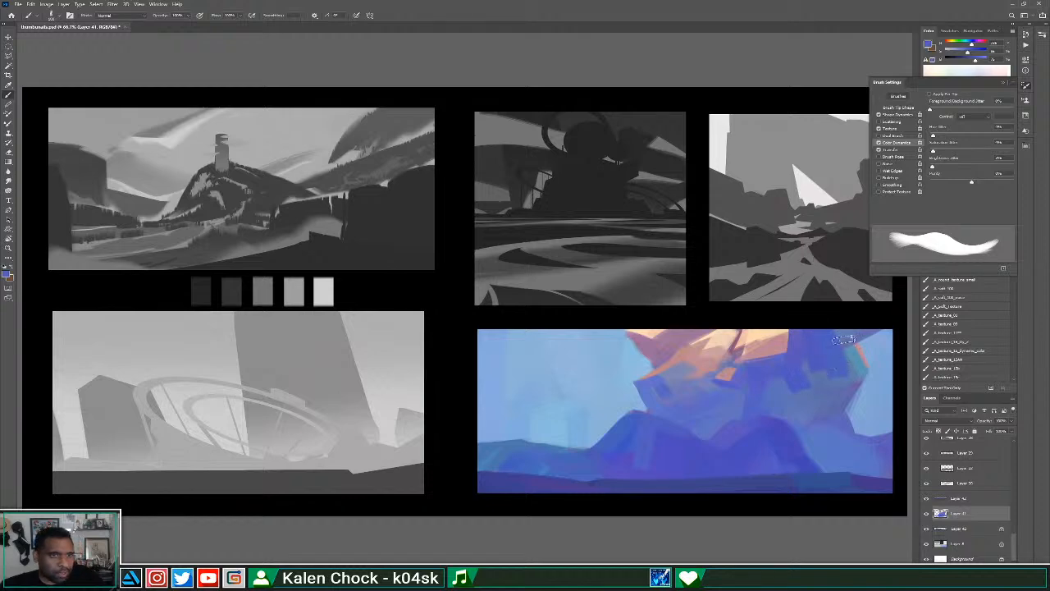
{"action": "left_click", "coordinate": [783, 346], "text": "alt"}
{"action": "mouse_move", "coordinate": [780, 348]}
{"action": "left_mouse_down"}
{"action": "mouse_move", "coordinate": [814, 333]}
{"action": "mouse_move", "coordinate": [787, 368]}
{"action": "left_mouse_up"}
{"action": "left_click", "coordinate": [808, 348], "text": "alt"}
{"action": "left_click", "coordinate": [806, 333], "text": "alt"}
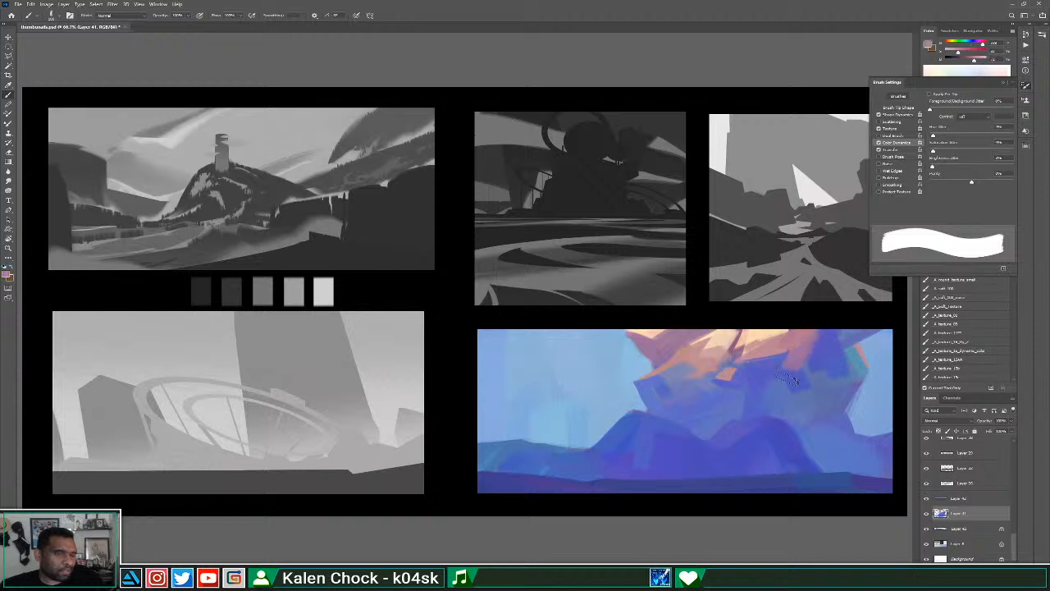
{"action": "left_click", "coordinate": [783, 365], "text": "alt"}
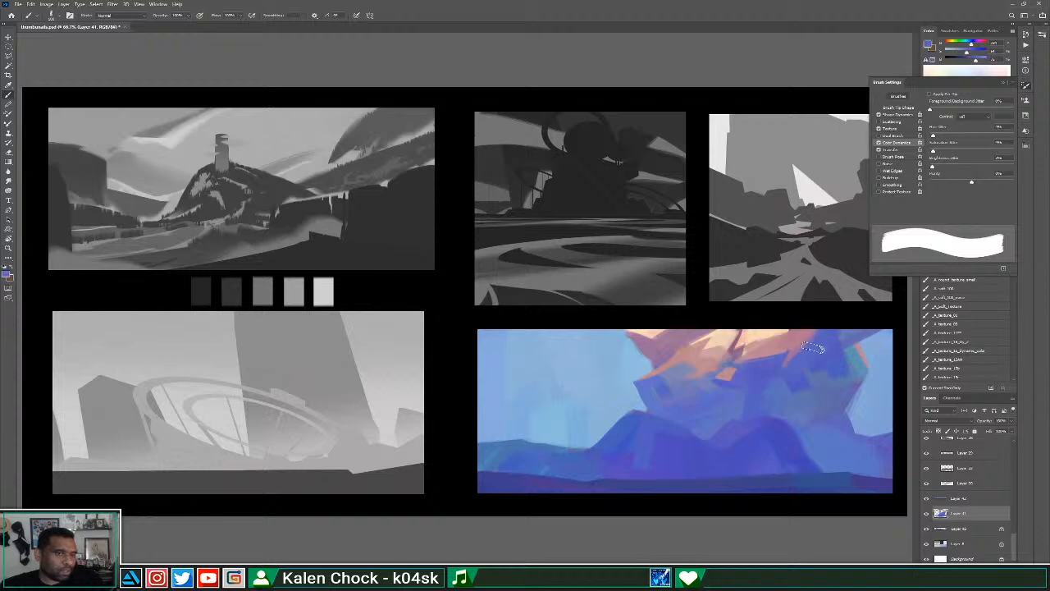
Unify the tower's right side with broad blue-purple strokes, undoing and repainting the first attempt.
{"action": "key", "text": "ctrl+minus"}
{"action": "key", "text": "ctrl+minus"}
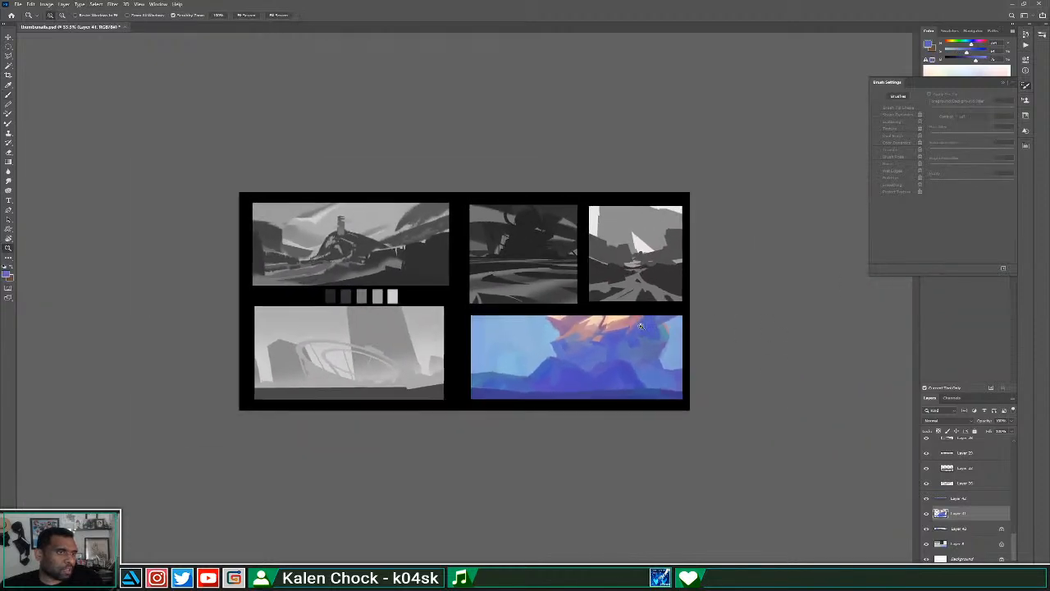
{"action": "key", "text": "ctrl+plus"}
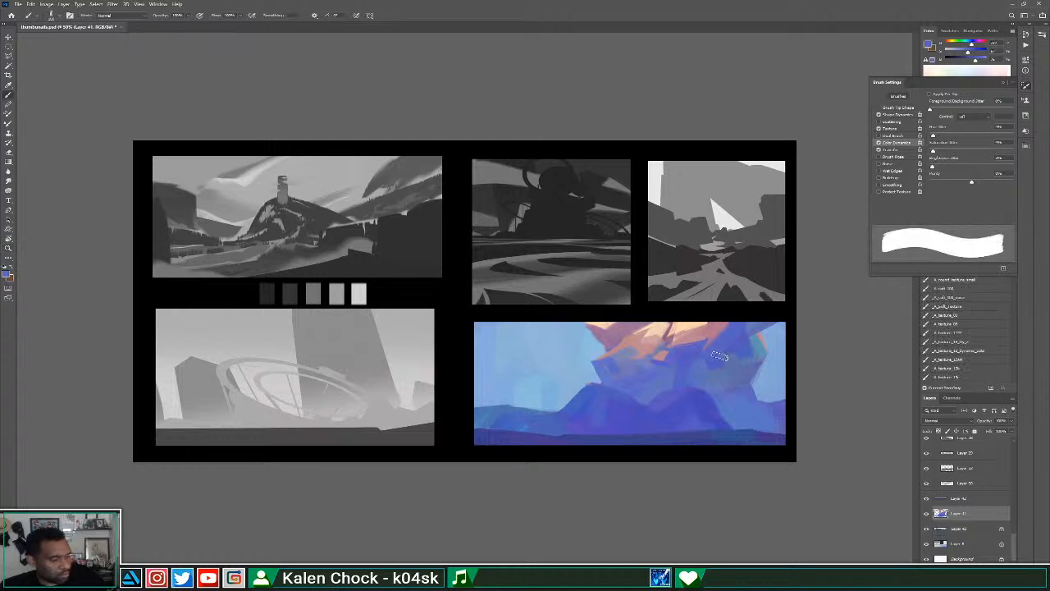
{"action": "mouse_move", "coordinate": [708, 375]}
{"action": "left_mouse_down"}
{"action": "mouse_move", "coordinate": [745, 343]}
{"action": "mouse_move", "coordinate": [755, 348]}
{"action": "left_mouse_up"}
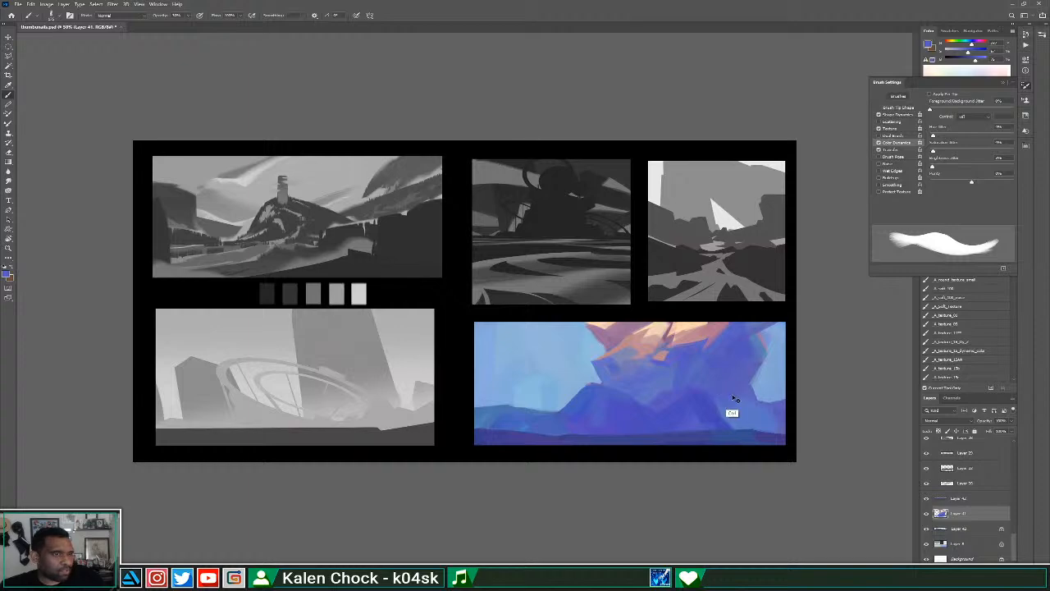
{"action": "key", "text": "ctrl+z"}
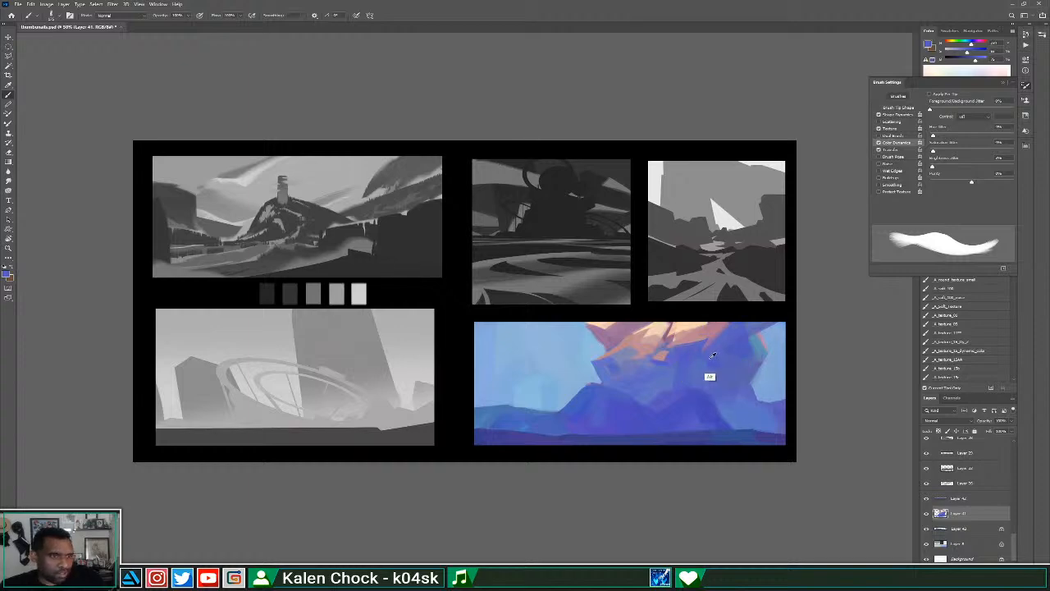
{"action": "left_click_drag", "start_coordinate": [719, 360], "coordinate": [728, 404]}
{"action": "left_click_drag", "start_coordinate": [761, 347], "coordinate": [719, 407]}
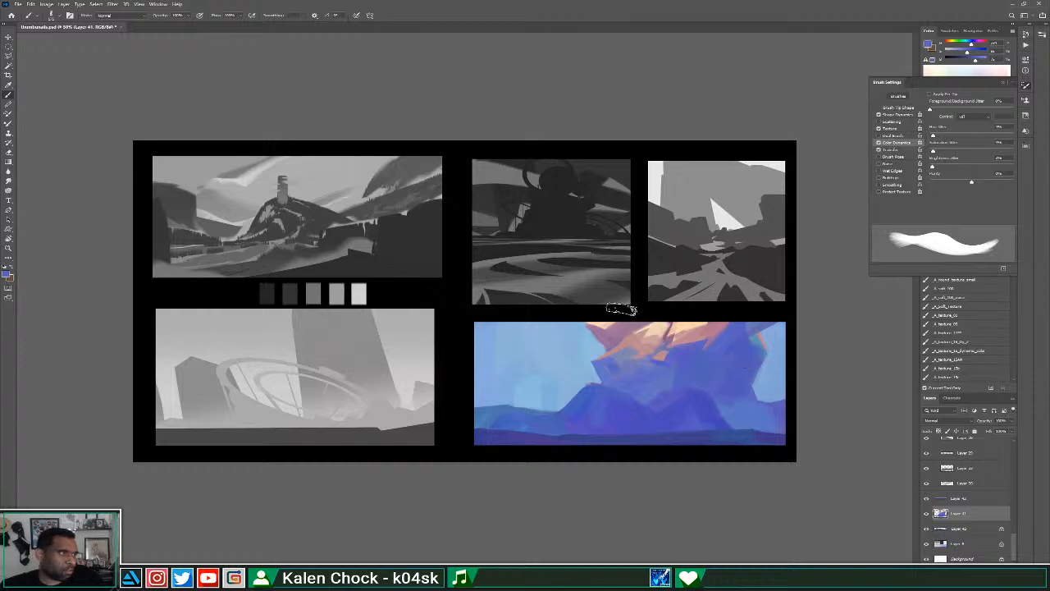
Repaint the mauve underside of the tower's upper-left overhang in sampled blue-purple shadow.
{"action": "key", "text": "ctrl+plus"}
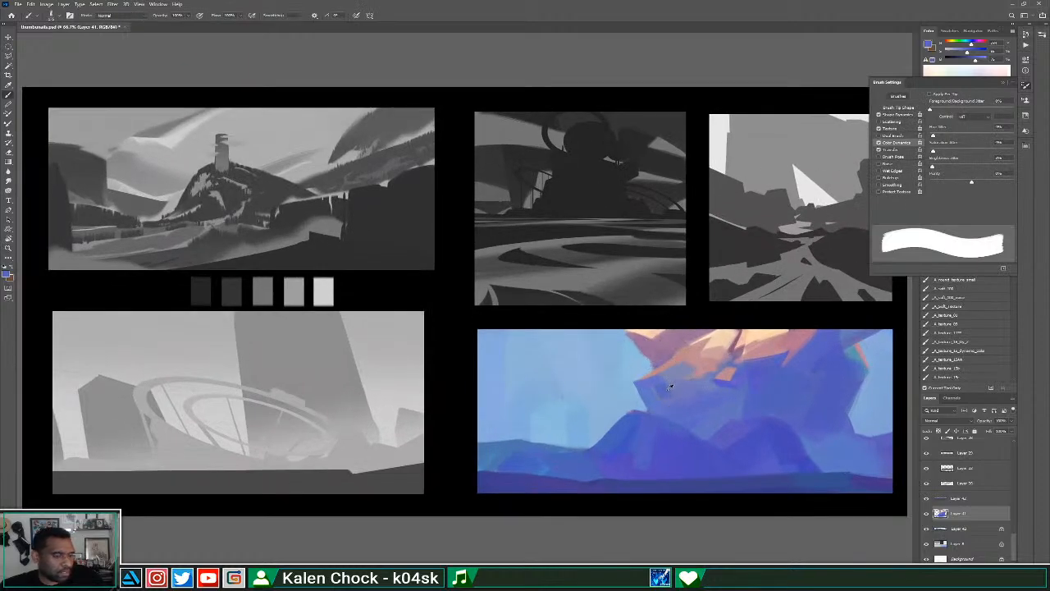
{"action": "mouse_move", "coordinate": [630, 333]}
{"action": "left_mouse_down"}
{"action": "mouse_move", "coordinate": [667, 365]}
{"action": "mouse_move", "coordinate": [634, 334]}
{"action": "mouse_move", "coordinate": [666, 356]}
{"action": "mouse_move", "coordinate": [653, 348]}
{"action": "mouse_move", "coordinate": [685, 306]}
{"action": "mouse_move", "coordinate": [656, 354]}
{"action": "left_mouse_up"}
{"action": "left_click", "coordinate": [649, 339], "text": "alt"}
{"action": "left_click", "coordinate": [668, 351], "text": "alt"}
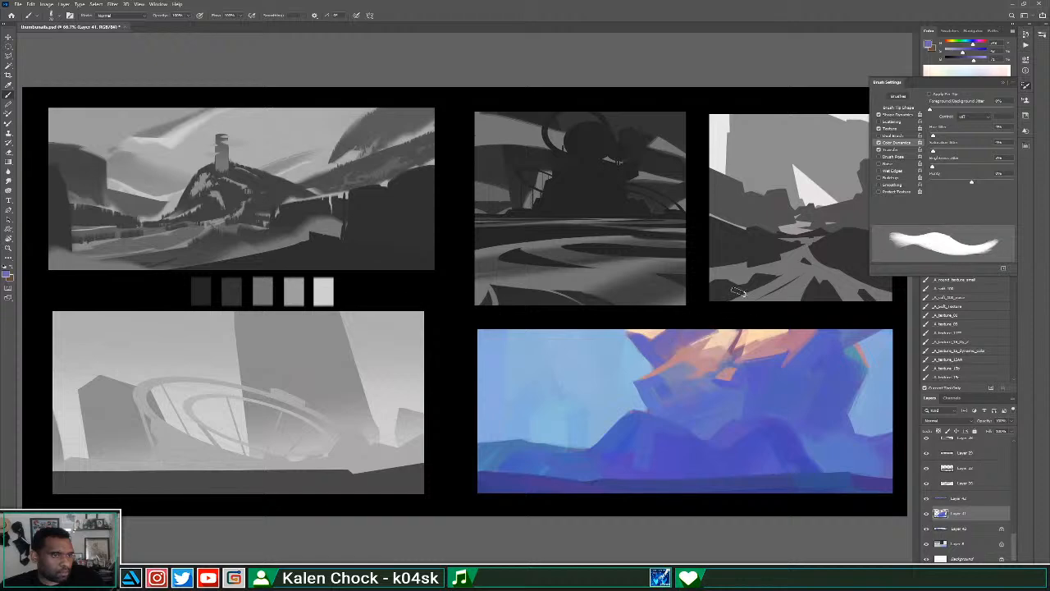
Refine the upper-left rim highlight with sampled mauve and peach, and erase along the overhang's outer edge to sharpen the silhouette.
{"action": "left_click", "coordinate": [654, 335], "text": "alt"}
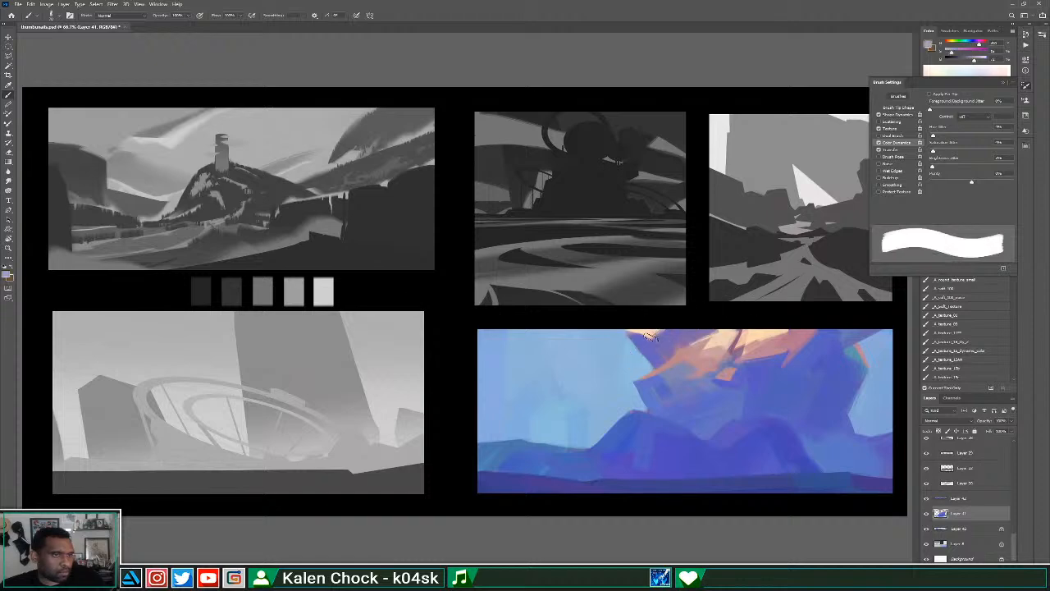
{"action": "left_click_drag", "start_coordinate": [650, 337], "coordinate": [694, 331]}
{"action": "left_click", "coordinate": [694, 370], "text": "alt"}
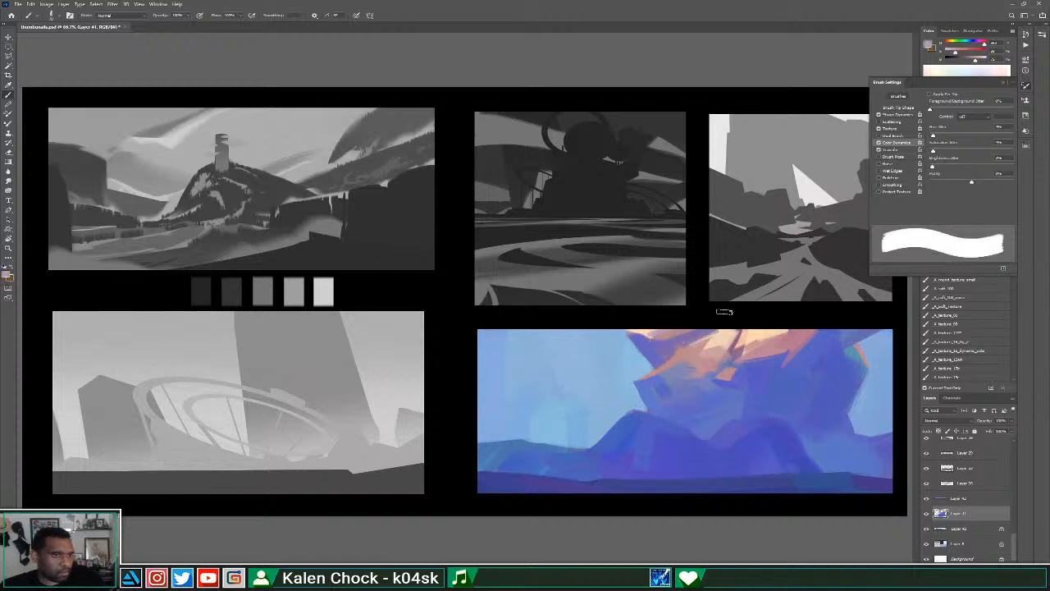
{"action": "left_click", "coordinate": [648, 332], "text": "alt"}
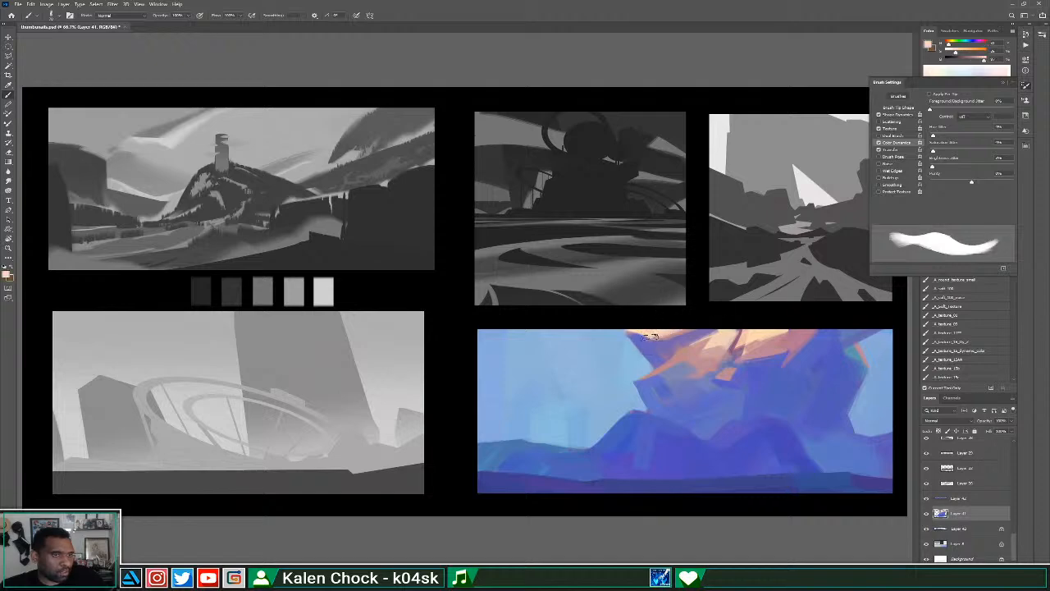
{"action": "left_click", "coordinate": [639, 361], "text": "alt"}
{"action": "key", "text": "e"}
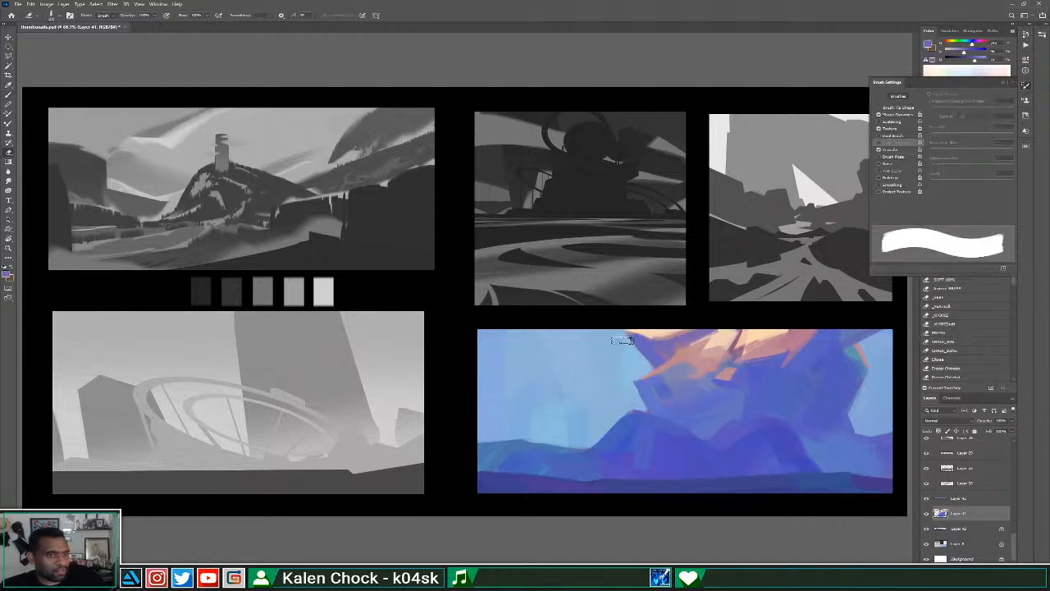
{"action": "left_click_drag", "start_coordinate": [617, 332], "coordinate": [632, 360]}
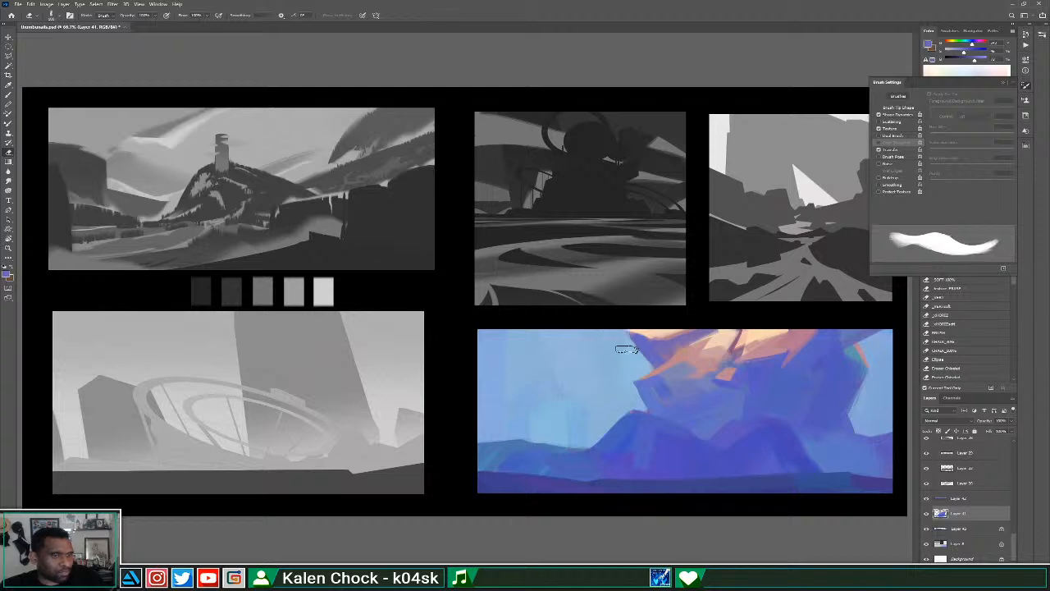
Extend the central orange facet down the tower front and shade the area below it with sampled blue-purple.
{"action": "key", "text": "z"}
{"action": "left_click", "coordinate": [640, 366], "text": "alt"}
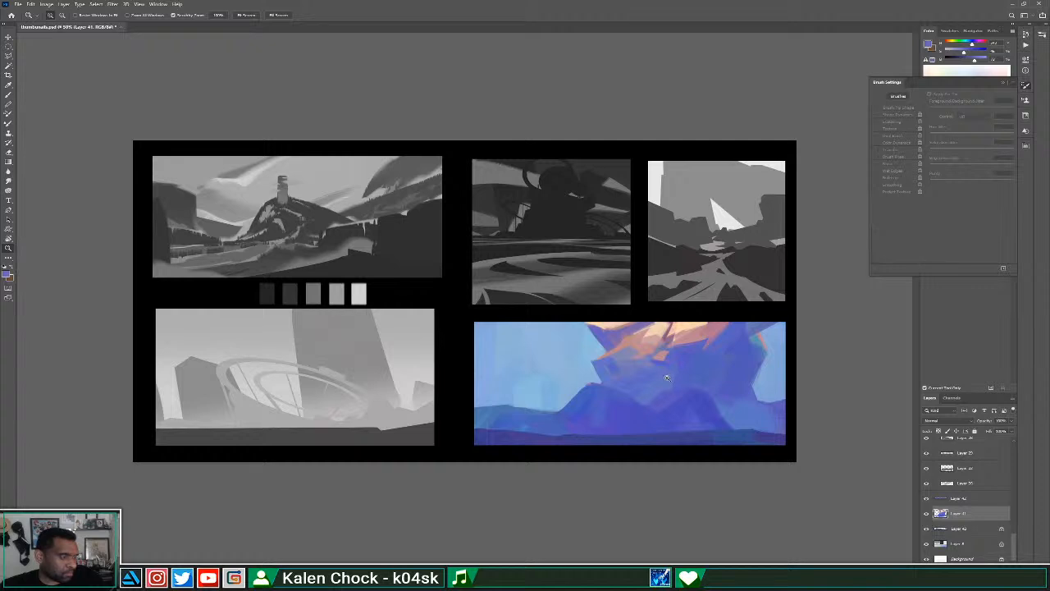
{"action": "key", "text": "ctrl+plus"}
{"action": "key", "text": "b"}
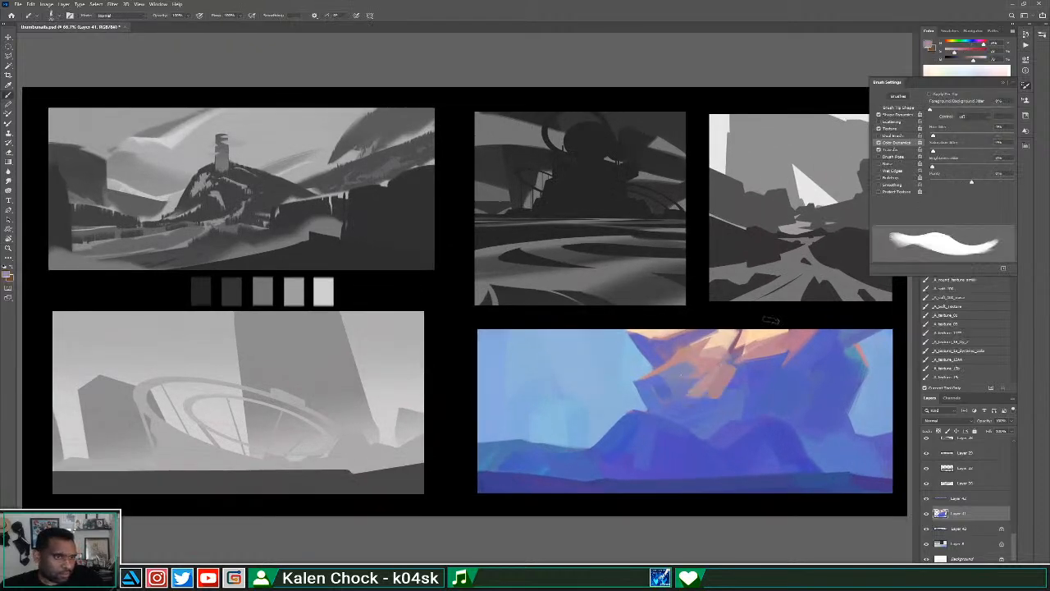
{"action": "left_click", "coordinate": [668, 394], "text": "alt"}
{"action": "mouse_move", "coordinate": [676, 405]}
{"action": "left_mouse_down"}
{"action": "mouse_move", "coordinate": [707, 362]}
{"action": "mouse_move", "coordinate": [701, 399]}
{"action": "mouse_move", "coordinate": [690, 393]}
{"action": "mouse_move", "coordinate": [728, 413]}
{"action": "left_mouse_up"}
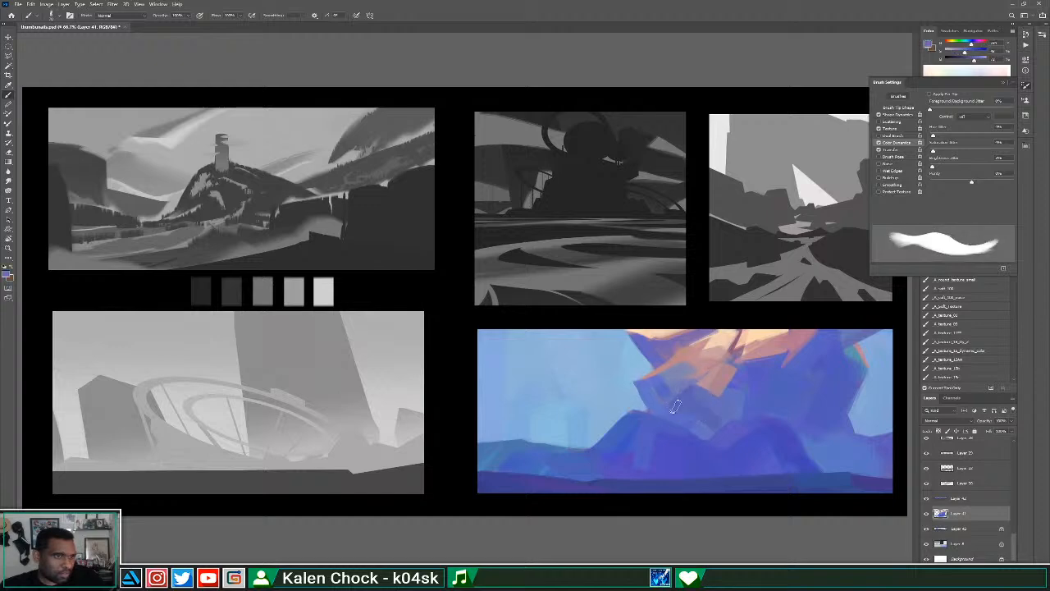
Deepen the tower face below the orange facet with sampled blue and even out the lower-left plane up to the facet's edge.
{"action": "left_click", "coordinate": [755, 373], "text": "alt"}
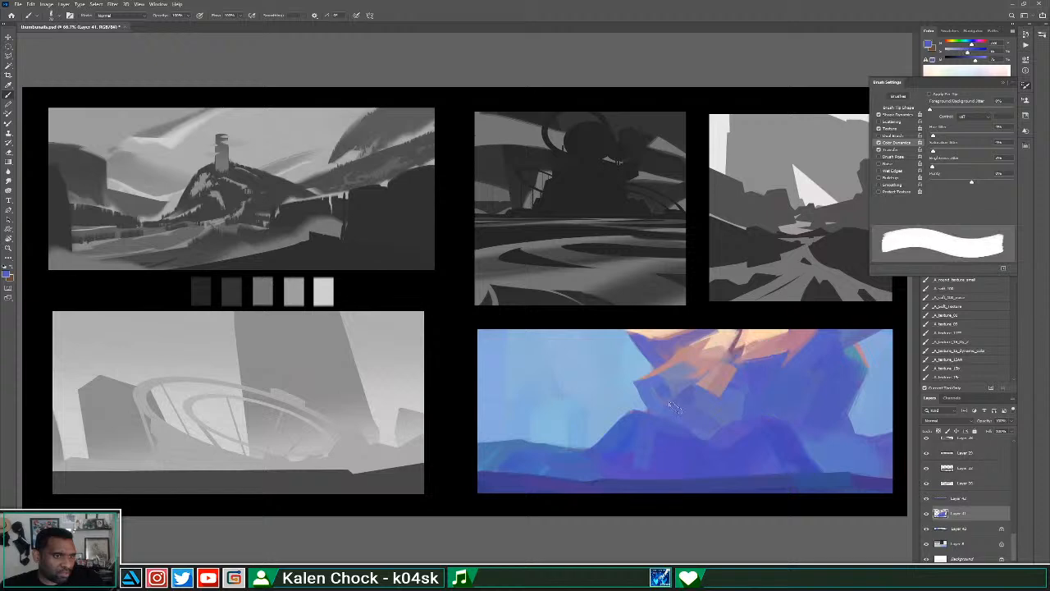
{"action": "mouse_move", "coordinate": [675, 411]}
{"action": "left_mouse_down"}
{"action": "mouse_move", "coordinate": [704, 382]}
{"action": "mouse_move", "coordinate": [668, 407]}
{"action": "mouse_move", "coordinate": [689, 390]}
{"action": "mouse_move", "coordinate": [728, 422]}
{"action": "mouse_move", "coordinate": [702, 427]}
{"action": "mouse_move", "coordinate": [720, 422]}
{"action": "left_mouse_up"}
{"action": "left_click", "coordinate": [701, 402], "text": "alt"}
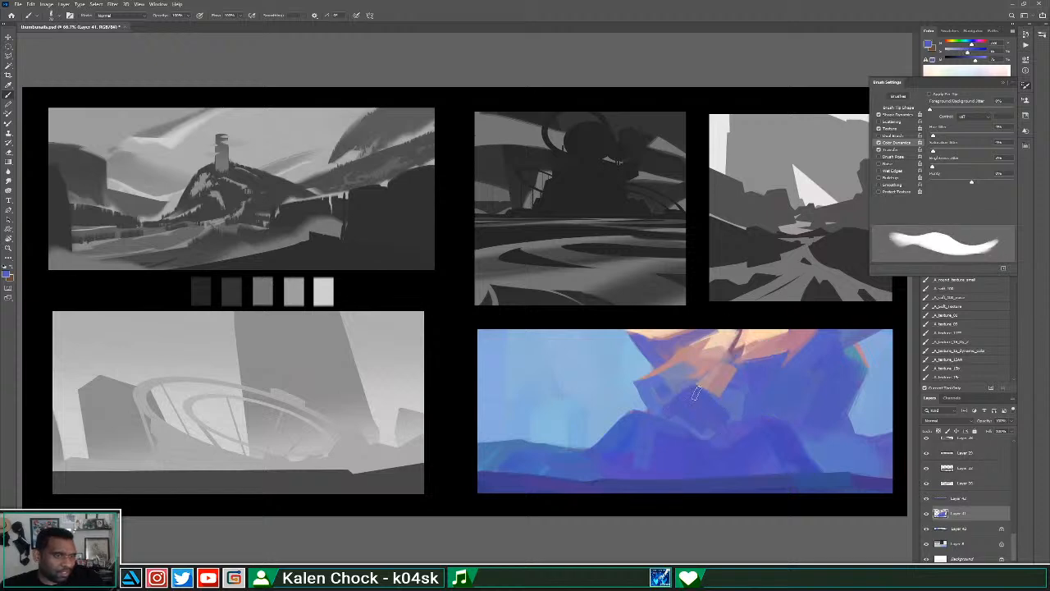
{"action": "left_click", "coordinate": [672, 415], "text": "alt"}
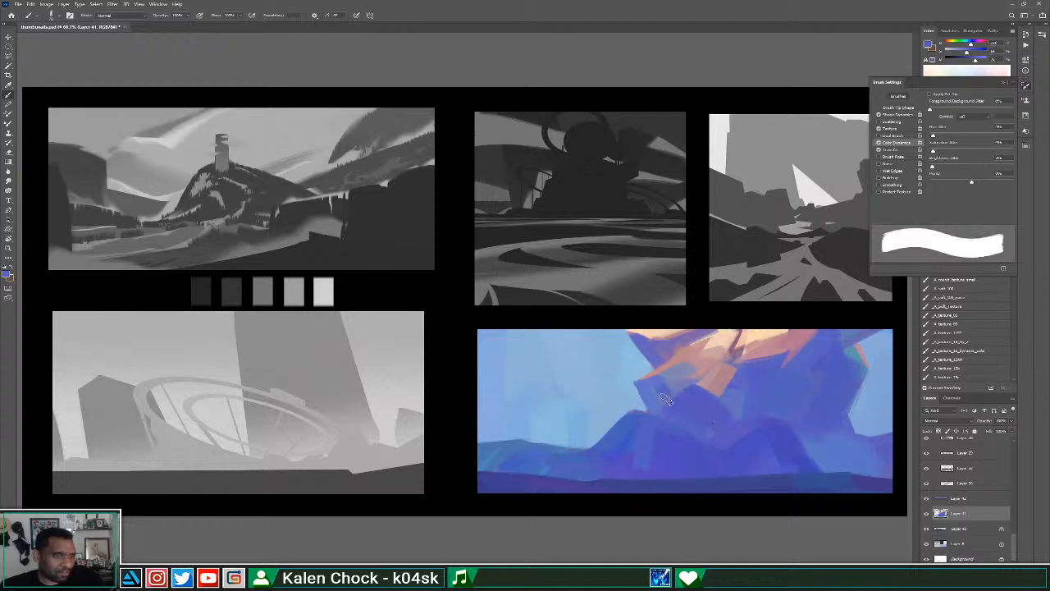
{"action": "mouse_move", "coordinate": [661, 402]}
{"action": "left_mouse_down"}
{"action": "mouse_move", "coordinate": [695, 376]}
{"action": "mouse_move", "coordinate": [648, 386]}
{"action": "mouse_move", "coordinate": [698, 366]}
{"action": "mouse_move", "coordinate": [684, 385]}
{"action": "mouse_move", "coordinate": [676, 377]}
{"action": "mouse_move", "coordinate": [693, 356]}
{"action": "mouse_move", "coordinate": [652, 375]}
{"action": "mouse_move", "coordinate": [688, 346]}
{"action": "mouse_move", "coordinate": [664, 378]}
{"action": "mouse_move", "coordinate": [652, 376]}
{"action": "mouse_move", "coordinate": [671, 372]}
{"action": "mouse_move", "coordinate": [681, 388]}
{"action": "mouse_move", "coordinate": [675, 372]}
{"action": "mouse_move", "coordinate": [683, 394]}
{"action": "mouse_move", "coordinate": [642, 378]}
{"action": "mouse_move", "coordinate": [663, 415]}
{"action": "left_mouse_up"}
{"action": "left_click", "coordinate": [703, 365], "text": "alt"}
{"action": "left_click", "coordinate": [662, 378], "text": "alt"}
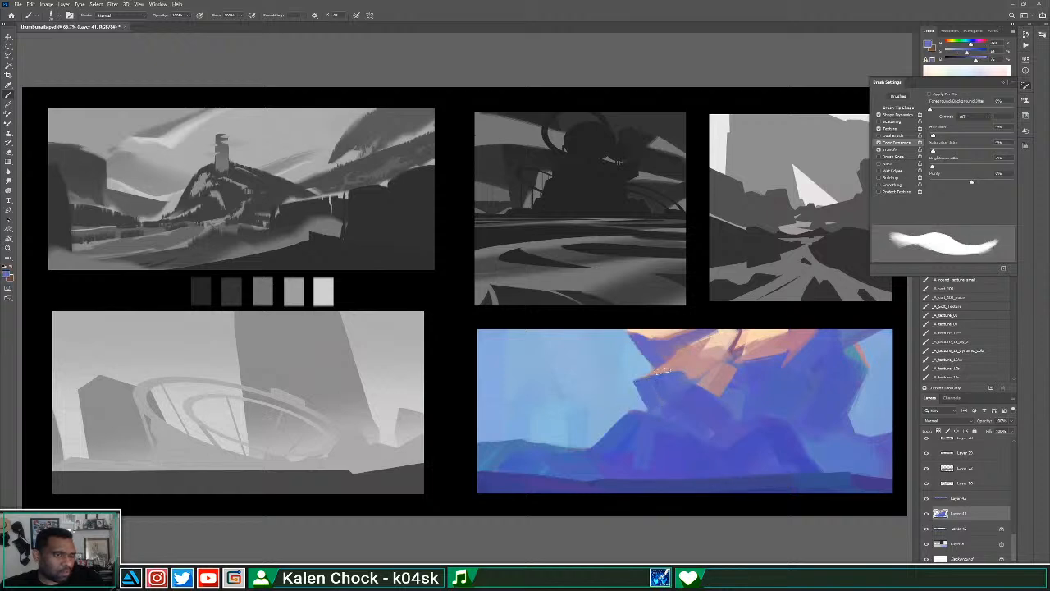
Cut a blue shadow stroke across the central orange facet and break it up with sampled dusty orange.
{"action": "left_click_drag", "start_coordinate": [707, 364], "coordinate": [734, 347]}
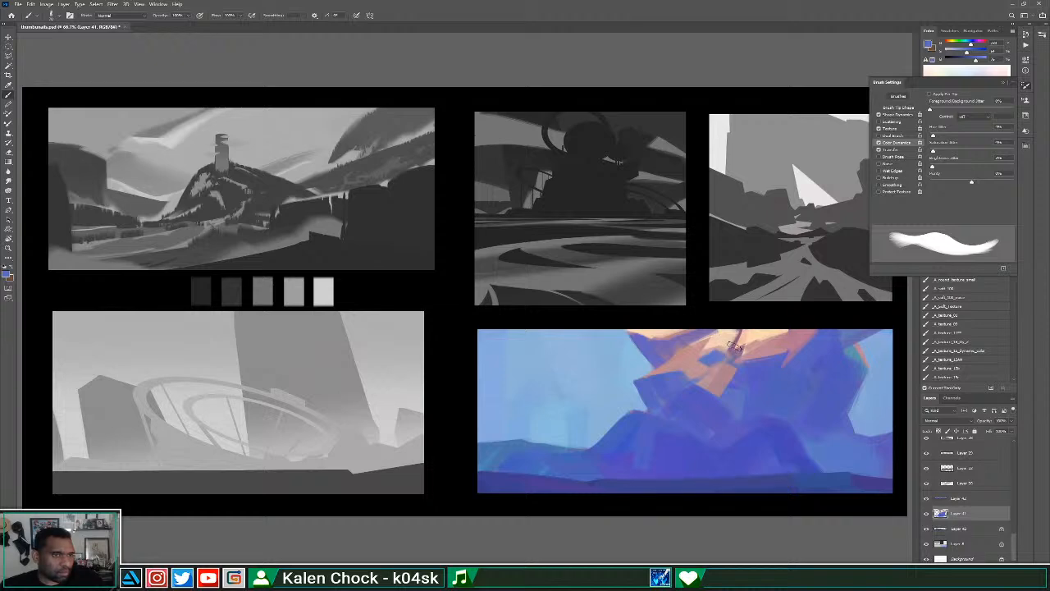
{"action": "left_click", "coordinate": [702, 353], "text": "alt"}
{"action": "left_click_drag", "start_coordinate": [687, 373], "coordinate": [720, 352]}
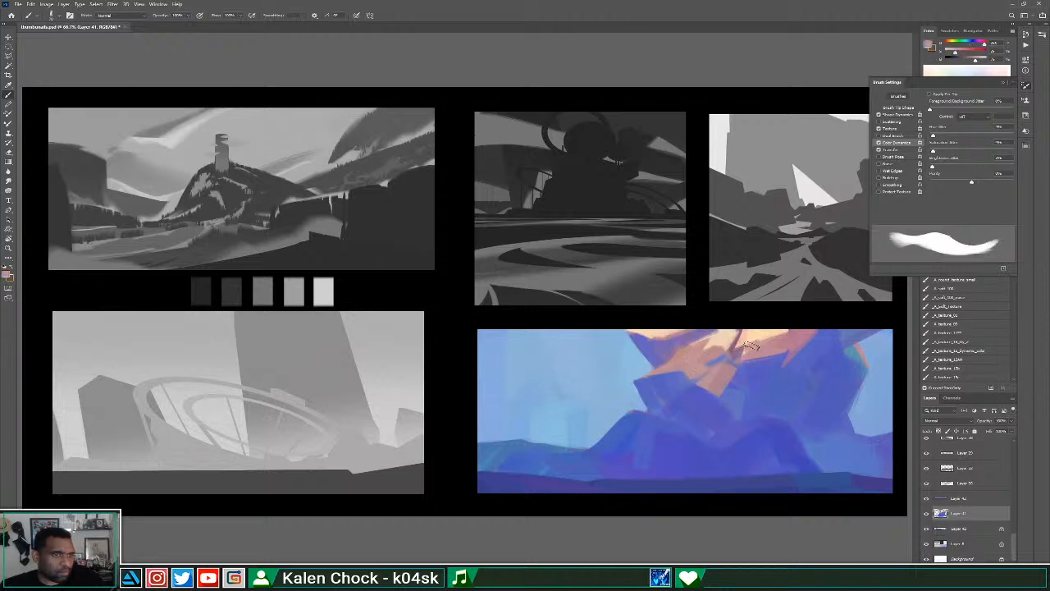
{"action": "left_click", "coordinate": [734, 359], "text": "alt"}
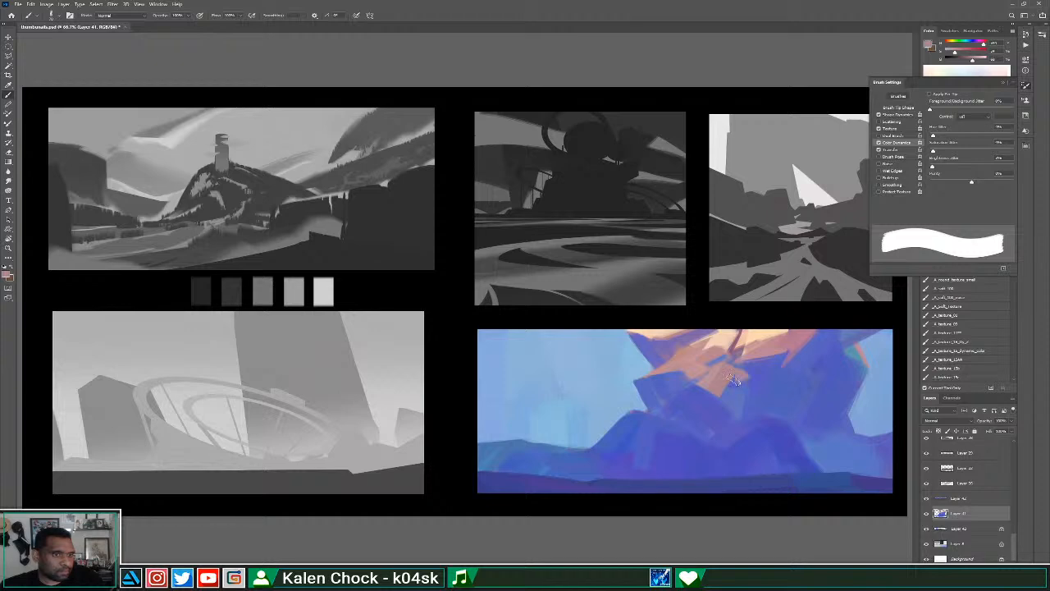
Extend a dusty orange edge along the underside of the right highlight and trim below it with sampled blue.
{"action": "left_click_drag", "start_coordinate": [738, 377], "coordinate": [784, 358]}
{"action": "left_click", "coordinate": [766, 375], "text": "alt"}
{"action": "left_click_drag", "start_coordinate": [738, 383], "coordinate": [789, 356]}
{"action": "left_click", "coordinate": [741, 407], "text": "alt"}
{"action": "left_click_drag", "start_coordinate": [738, 397], "coordinate": [789, 369]}
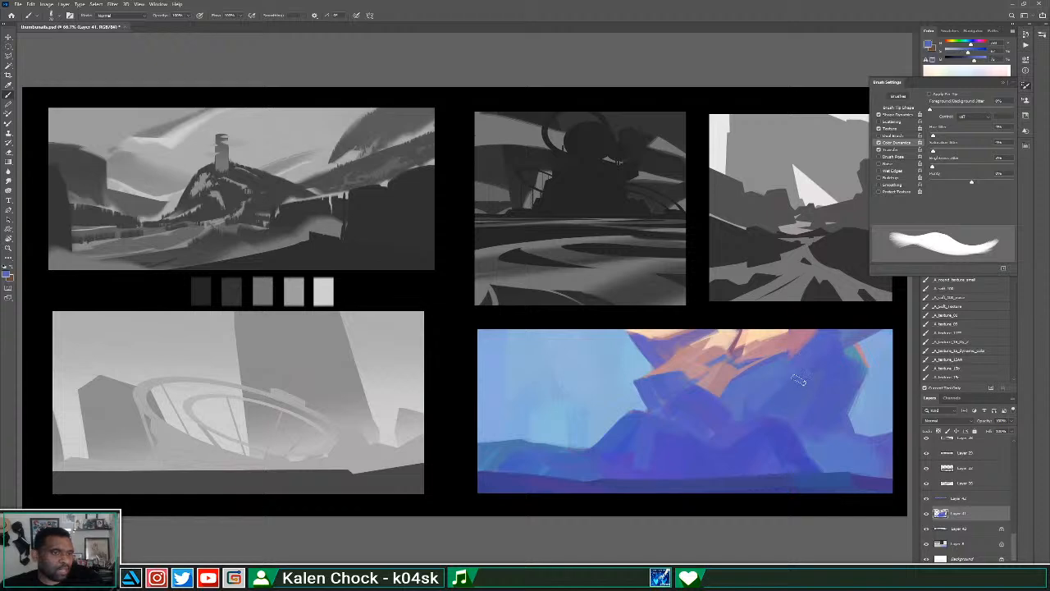
Broaden the tower's central facet downward with sampled dusty orange and carve its lower edge to a point with sampled blue-purple.
{"action": "key", "text": "z"}
{"action": "left_click", "coordinate": [768, 399], "text": "alt"}
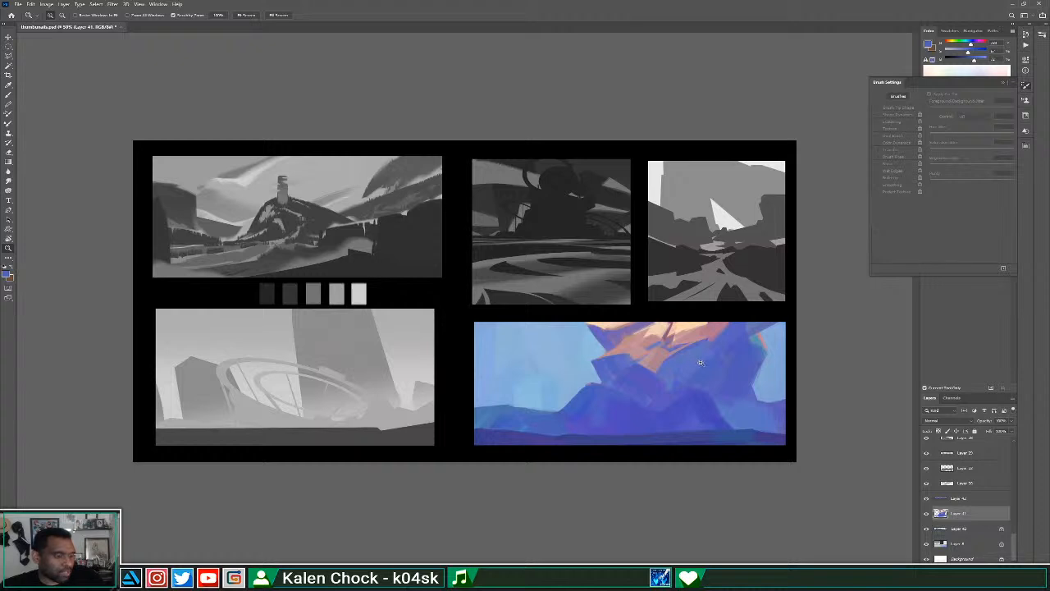
{"action": "key", "text": "b"}
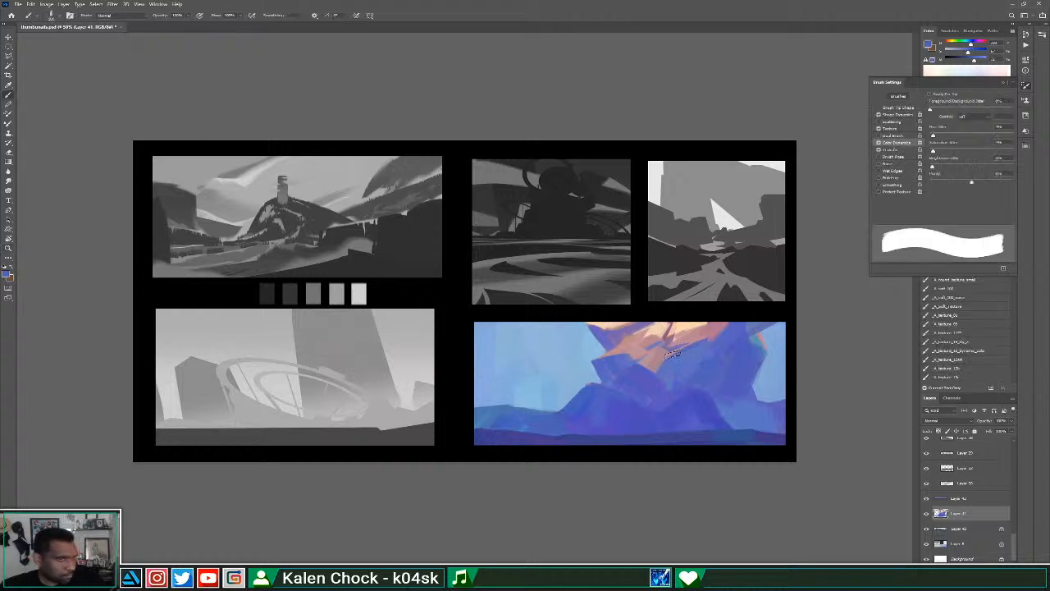
{"action": "left_click", "coordinate": [657, 374], "text": "alt"}
{"action": "left_click_drag", "start_coordinate": [665, 341], "coordinate": [673, 368]}
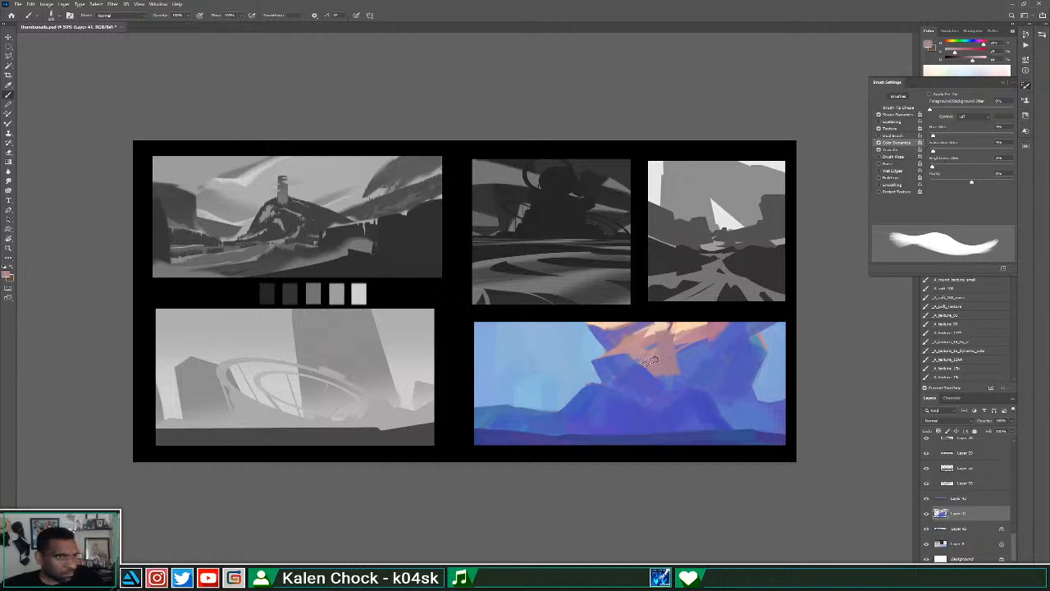
{"action": "left_click_drag", "start_coordinate": [641, 354], "coordinate": [661, 390]}
{"action": "left_click", "coordinate": [639, 372], "text": "alt"}
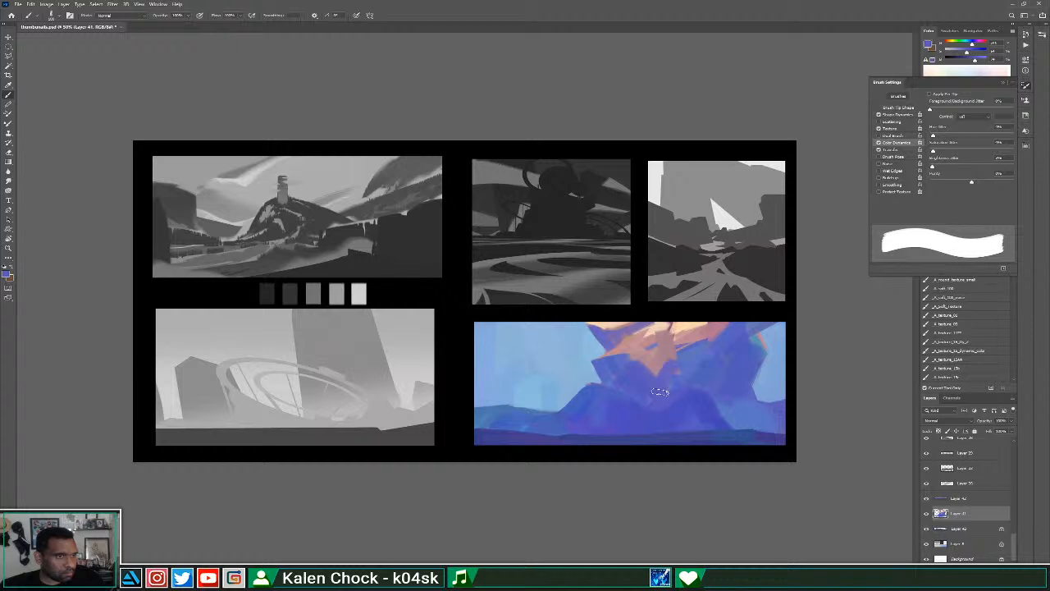
Brighten the upper part of the central facet with sampled pale cream, keeping a ragged dusty orange fringe along its lower edge.
{"action": "left_click", "coordinate": [684, 328], "text": "alt"}
{"action": "mouse_move", "coordinate": [650, 323]}
{"action": "left_mouse_down"}
{"action": "mouse_move", "coordinate": [654, 348]}
{"action": "mouse_move", "coordinate": [628, 347]}
{"action": "mouse_move", "coordinate": [656, 321]}
{"action": "mouse_move", "coordinate": [650, 355]}
{"action": "mouse_move", "coordinate": [668, 349]}
{"action": "mouse_move", "coordinate": [629, 347]}
{"action": "mouse_move", "coordinate": [676, 327]}
{"action": "mouse_move", "coordinate": [680, 351]}
{"action": "mouse_move", "coordinate": [681, 328]}
{"action": "mouse_move", "coordinate": [687, 344]}
{"action": "mouse_move", "coordinate": [720, 356]}
{"action": "mouse_move", "coordinate": [699, 368]}
{"action": "mouse_move", "coordinate": [726, 350]}
{"action": "left_mouse_up"}
{"action": "left_click", "coordinate": [648, 360], "text": "alt"}
{"action": "left_click", "coordinate": [672, 336], "text": "alt"}
{"action": "left_click", "coordinate": [655, 341], "text": "alt"}
Paint sampled blue shards between the cream highlight and the right facet, and solidify that facet in dusty red.
{"action": "left_click", "coordinate": [684, 353], "text": "alt"}
{"action": "left_click", "coordinate": [721, 332], "text": "alt"}
{"action": "left_click", "coordinate": [712, 371], "text": "alt"}
{"action": "left_click", "coordinate": [722, 372], "text": "alt"}
{"action": "left_click", "coordinate": [722, 372], "text": "alt"}
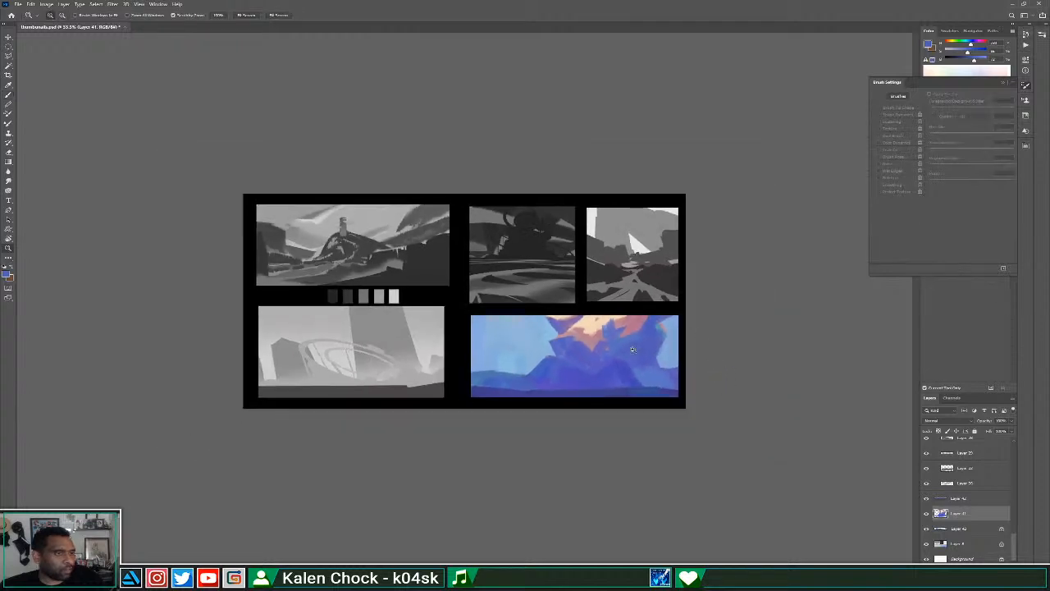
{"action": "left_click", "coordinate": [599, 371]}
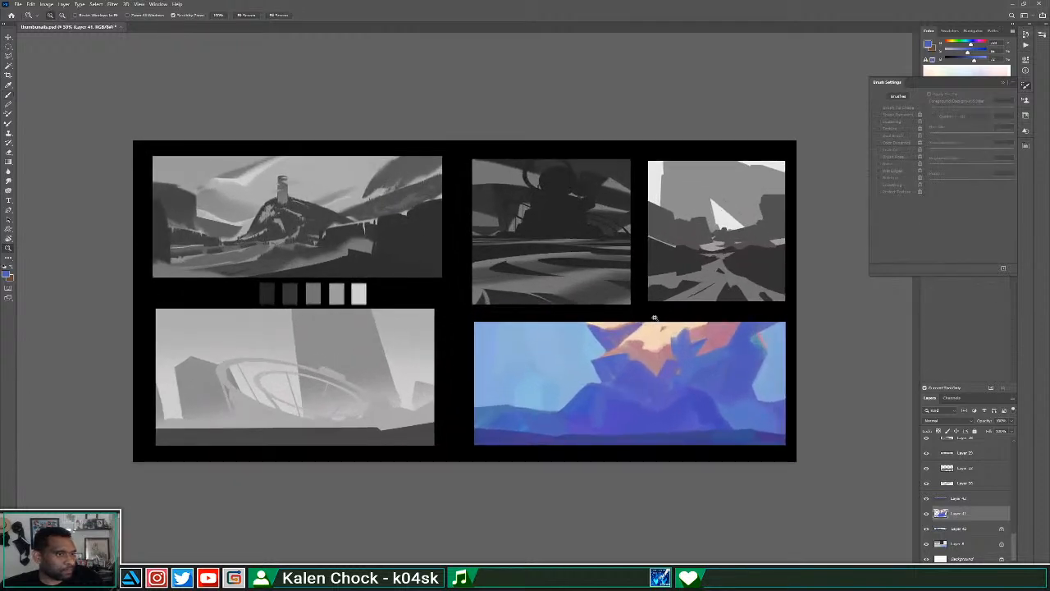
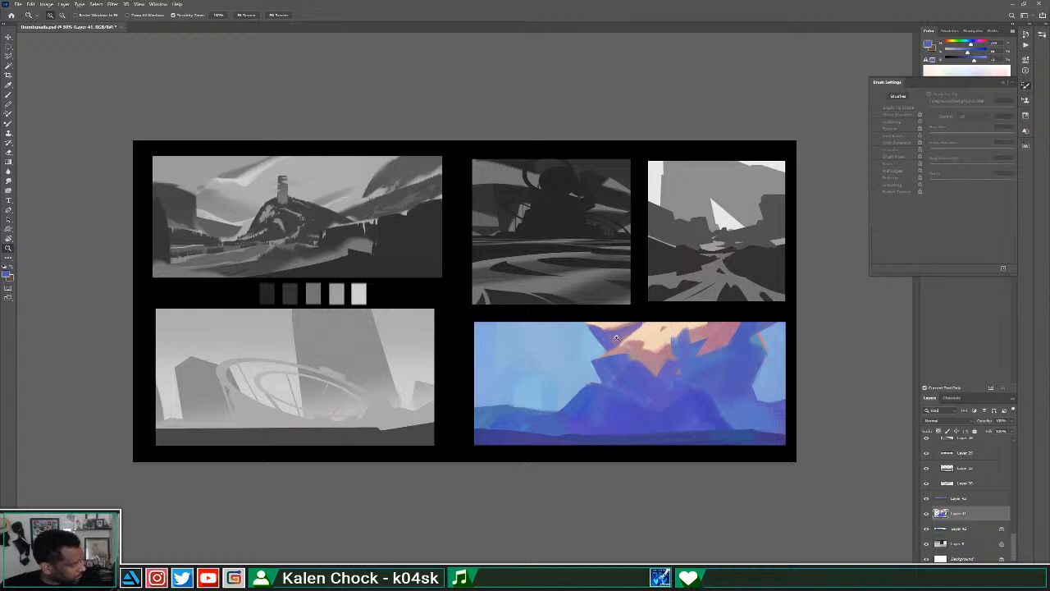
Erase the flared overhangs on both sides of the tower so its silhouette tapers upward.
{"action": "key", "text": "ctrl+plus"}
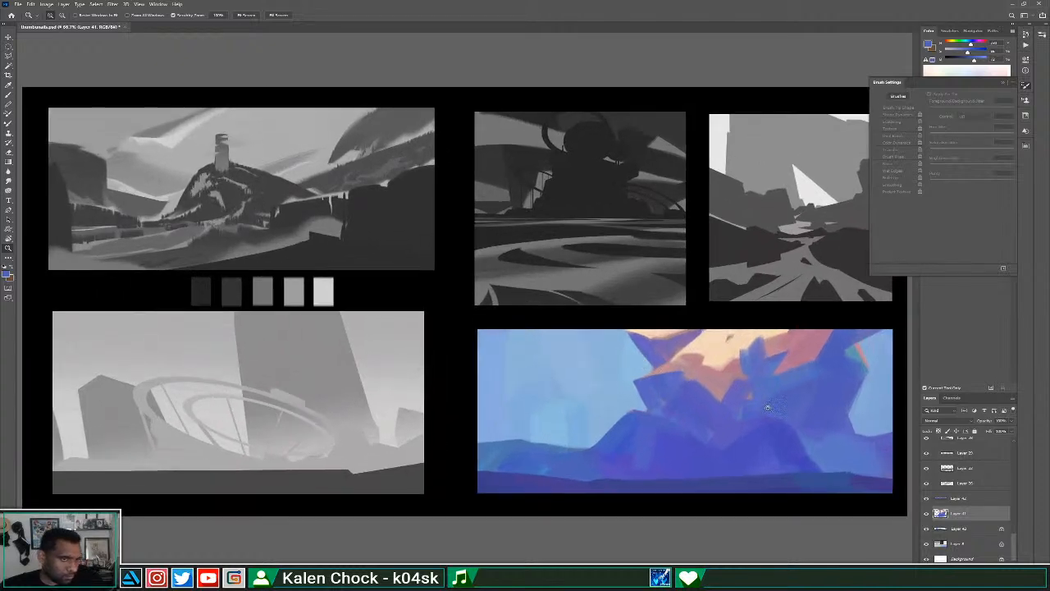
{"action": "key", "text": "b"}
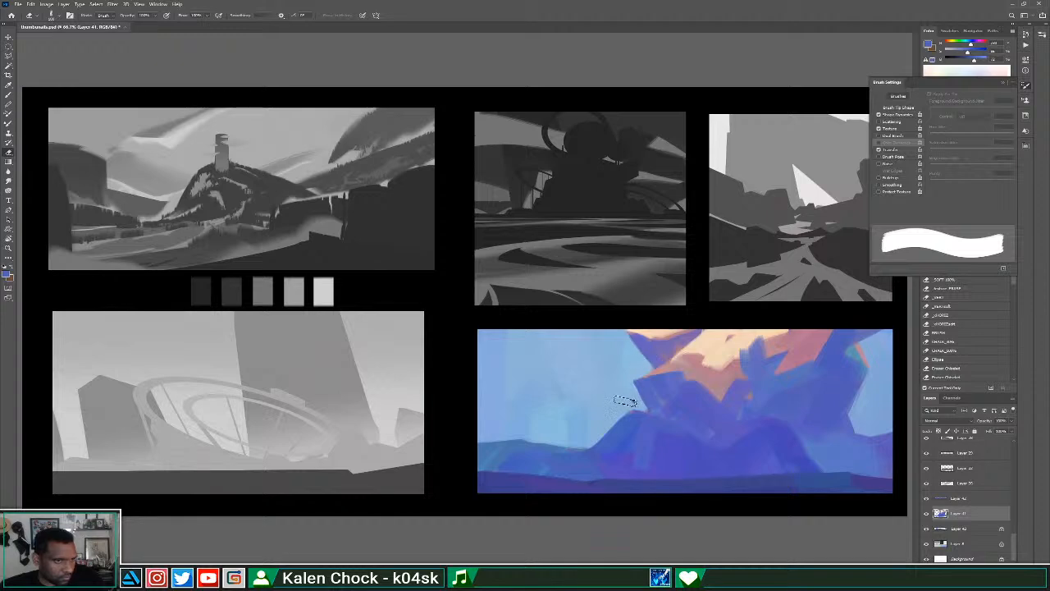
{"action": "left_click_drag", "start_coordinate": [650, 364], "coordinate": [659, 336]}
{"action": "left_click_drag", "start_coordinate": [861, 358], "coordinate": [846, 321]}
{"action": "left_click_drag", "start_coordinate": [853, 406], "coordinate": [846, 320]}
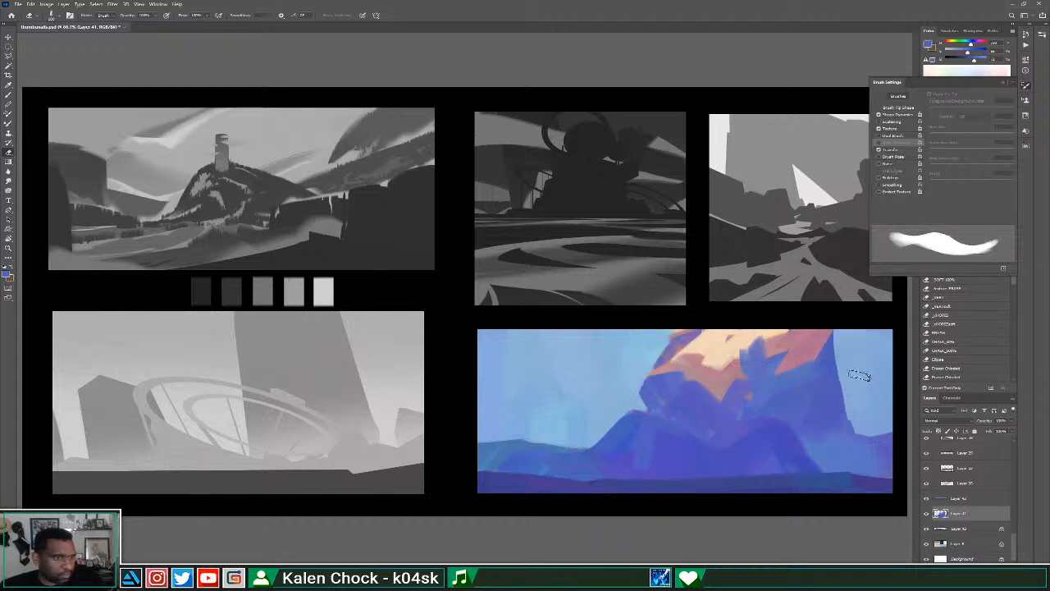
{"action": "mouse_move", "coordinate": [663, 358]}
{"action": "left_mouse_down"}
{"action": "mouse_move", "coordinate": [614, 392]}
{"action": "mouse_move", "coordinate": [667, 412]}
{"action": "mouse_move", "coordinate": [718, 407]}
{"action": "left_mouse_up"}
Enclose the tower in an elliptical selection, cut it from the base hills and paste it onto its own layer.
{"action": "key", "text": "m"}
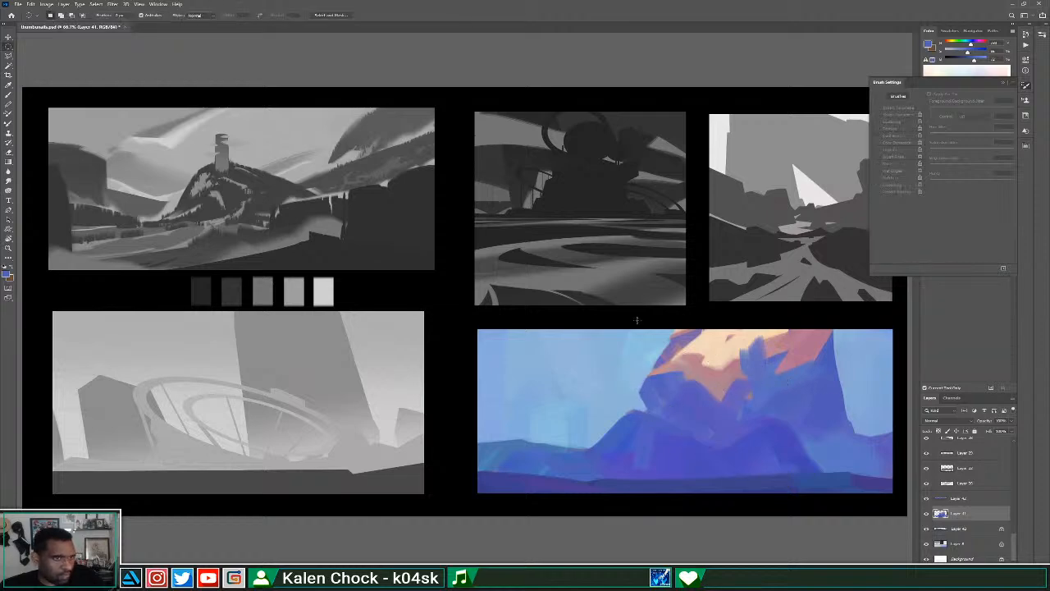
{"action": "left_click_drag", "start_coordinate": [648, 324], "coordinate": [871, 452]}
{"action": "left_click", "coordinate": [610, 297]}
{"action": "key", "text": "ctrl+x"}
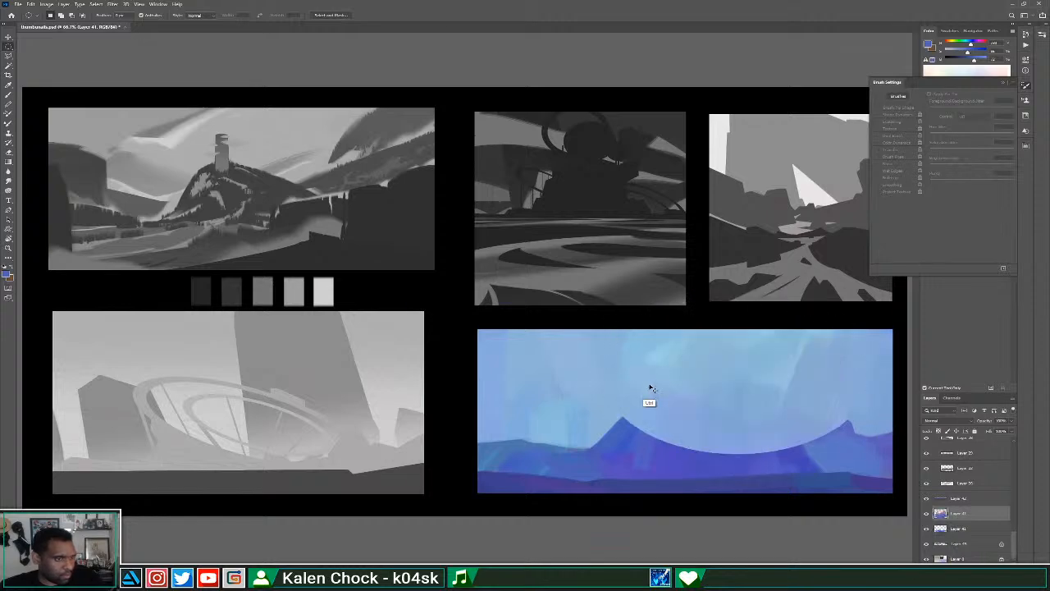
{"action": "key", "text": "ctrl+v"}
Move the pasted tower piece to the sky's upper-left corner and scale it down to a small color reference.
{"action": "key", "text": "v"}
{"action": "left_click_drag", "start_coordinate": [545, 350], "coordinate": [639, 405]}
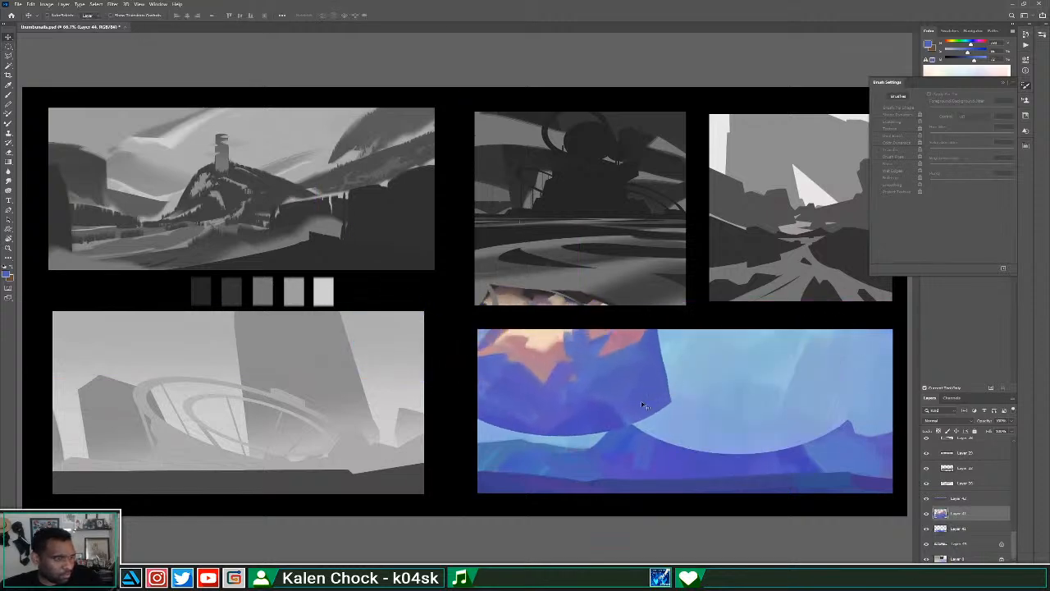
{"action": "key", "text": "ctrl+t"}
{"action": "left_click_drag", "start_coordinate": [672, 286], "coordinate": [539, 368]}
{"action": "key", "text": "Return"}
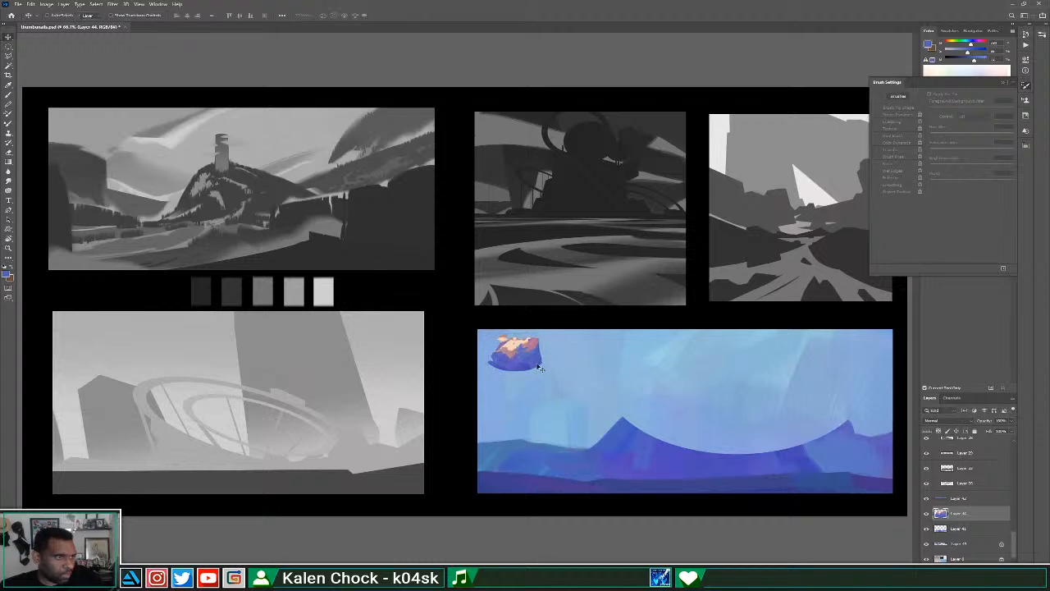
On the base hills layer, fill the curved cut with a rounded blue central hill and a sampled purple slope on its right side.
{"action": "left_click", "coordinate": [643, 469], "text": "ctrl"}
{"action": "key", "text": "b"}
{"action": "mouse_move", "coordinate": [602, 451]}
{"action": "left_mouse_down"}
{"action": "mouse_move", "coordinate": [693, 458]}
{"action": "mouse_move", "coordinate": [659, 436]}
{"action": "mouse_move", "coordinate": [705, 456]}
{"action": "mouse_move", "coordinate": [749, 451]}
{"action": "left_mouse_up"}
{"action": "left_click", "coordinate": [664, 466], "text": "alt"}
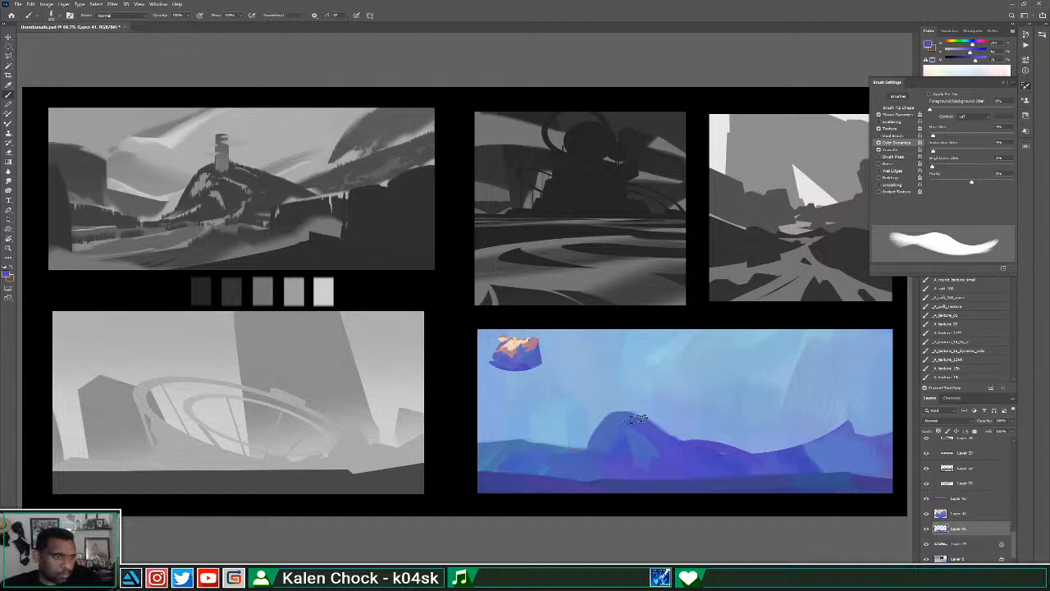
{"action": "left_click_drag", "start_coordinate": [645, 421], "coordinate": [680, 443]}
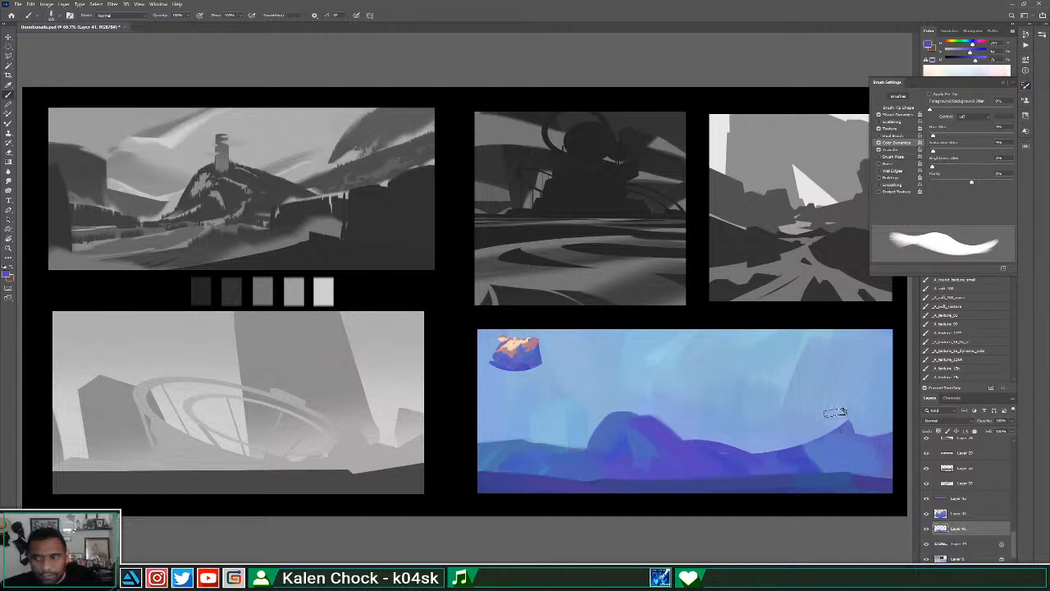
Paint a purple hill at the painting's right edge and erase along its top to shape the ridge.
{"action": "mouse_move", "coordinate": [824, 455]}
{"action": "left_mouse_down"}
{"action": "mouse_move", "coordinate": [782, 462]}
{"action": "mouse_move", "coordinate": [867, 442]}
{"action": "mouse_move", "coordinate": [818, 464]}
{"action": "mouse_move", "coordinate": [809, 461]}
{"action": "mouse_move", "coordinate": [907, 421]}
{"action": "left_mouse_up"}
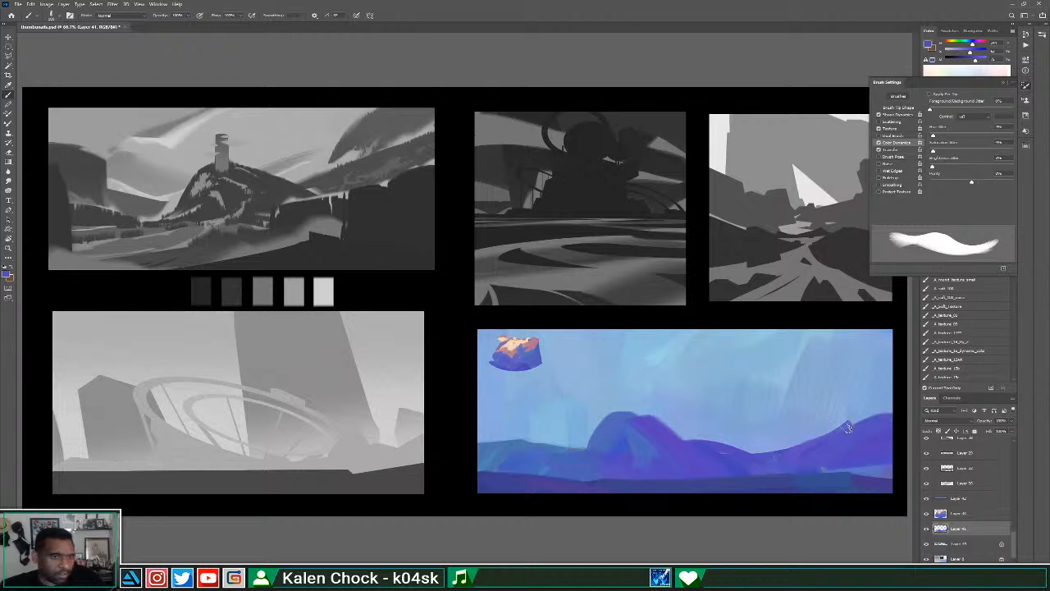
{"action": "key", "text": "e"}
{"action": "mouse_move", "coordinate": [806, 438]}
{"action": "left_mouse_down"}
{"action": "mouse_move", "coordinate": [850, 411]}
{"action": "mouse_move", "coordinate": [891, 423]}
{"action": "left_mouse_up"}
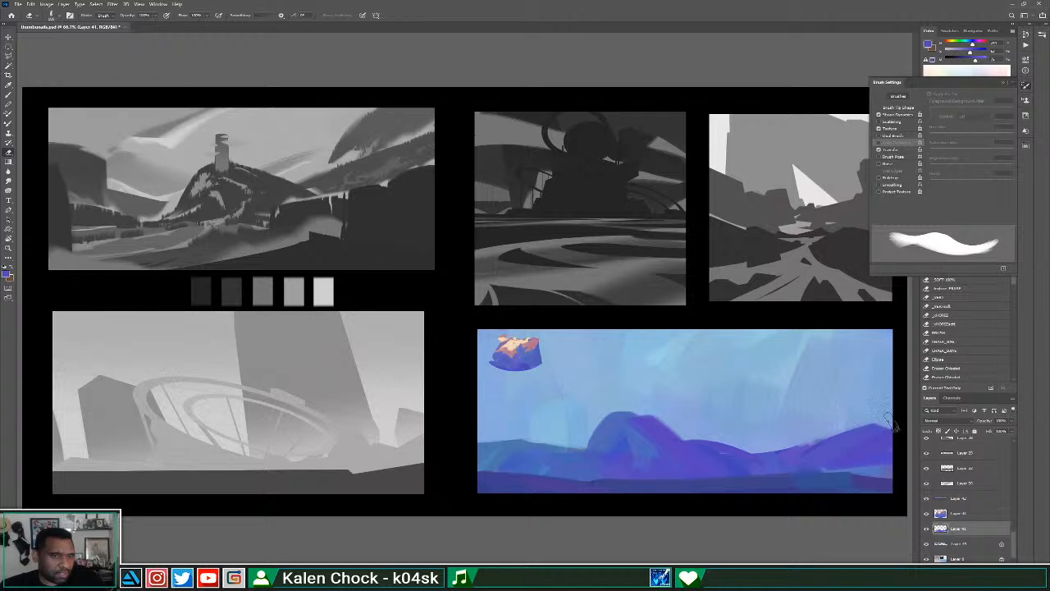
Widen both slopes of the central hill with blue and erase along its crest to sharpen the peak.
{"action": "key", "text": "b"}
{"action": "mouse_move", "coordinate": [605, 420]}
{"action": "left_mouse_down"}
{"action": "mouse_move", "coordinate": [580, 458]}
{"action": "mouse_move", "coordinate": [562, 450]}
{"action": "mouse_move", "coordinate": [576, 461]}
{"action": "mouse_move", "coordinate": [533, 480]}
{"action": "mouse_move", "coordinate": [562, 454]}
{"action": "mouse_move", "coordinate": [497, 476]}
{"action": "left_mouse_up"}
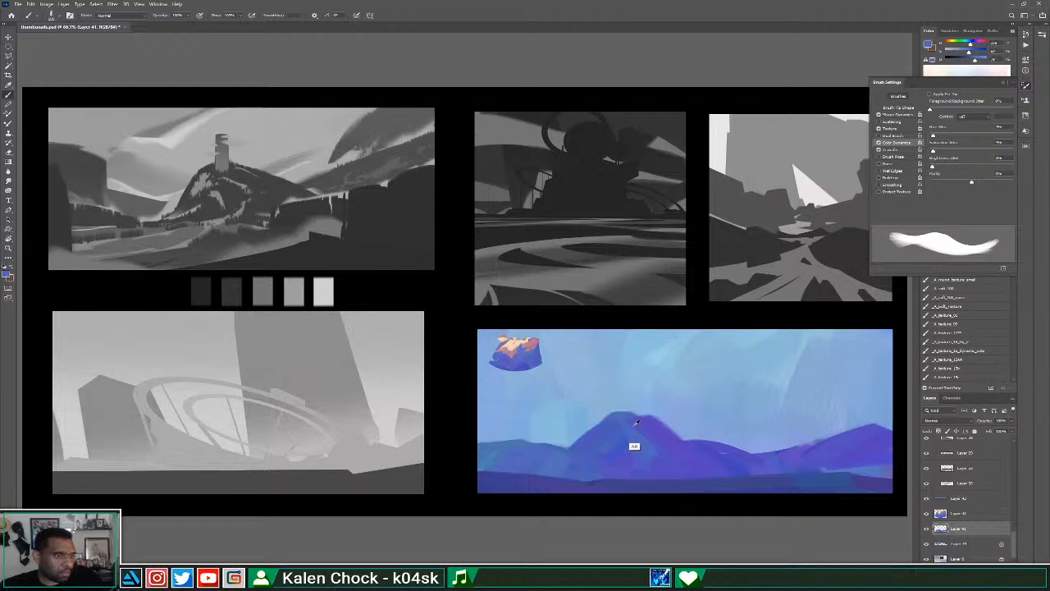
{"action": "mouse_move", "coordinate": [634, 421]}
{"action": "left_mouse_down"}
{"action": "mouse_move", "coordinate": [664, 451]}
{"action": "mouse_move", "coordinate": [703, 467]}
{"action": "left_mouse_up"}
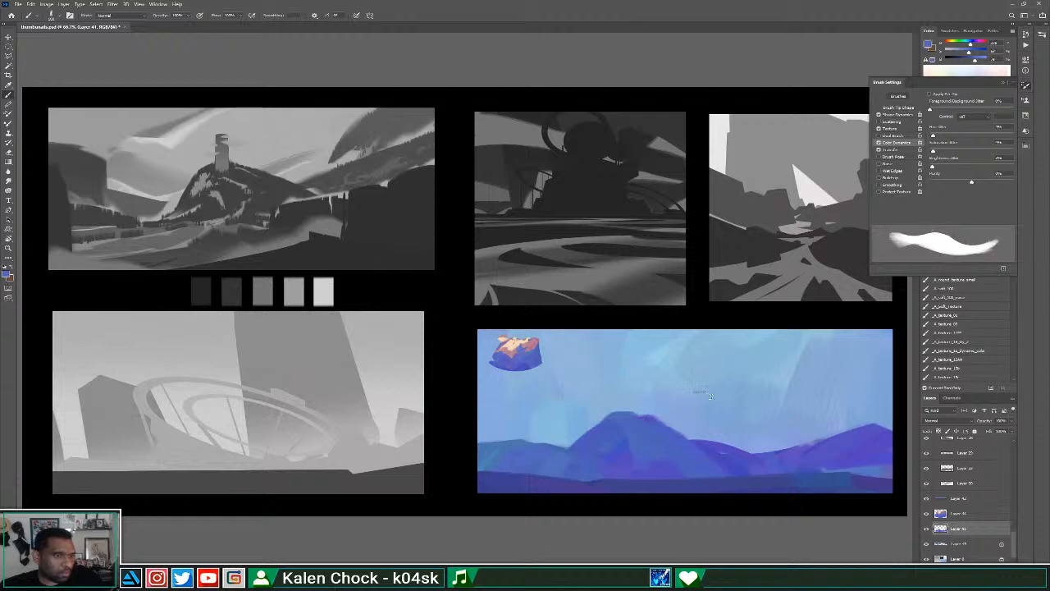
{"action": "key", "text": "e"}
{"action": "mouse_move", "coordinate": [575, 421]}
{"action": "left_mouse_down"}
{"action": "mouse_move", "coordinate": [558, 435]}
{"action": "mouse_move", "coordinate": [621, 403]}
{"action": "mouse_move", "coordinate": [605, 410]}
{"action": "left_mouse_up"}
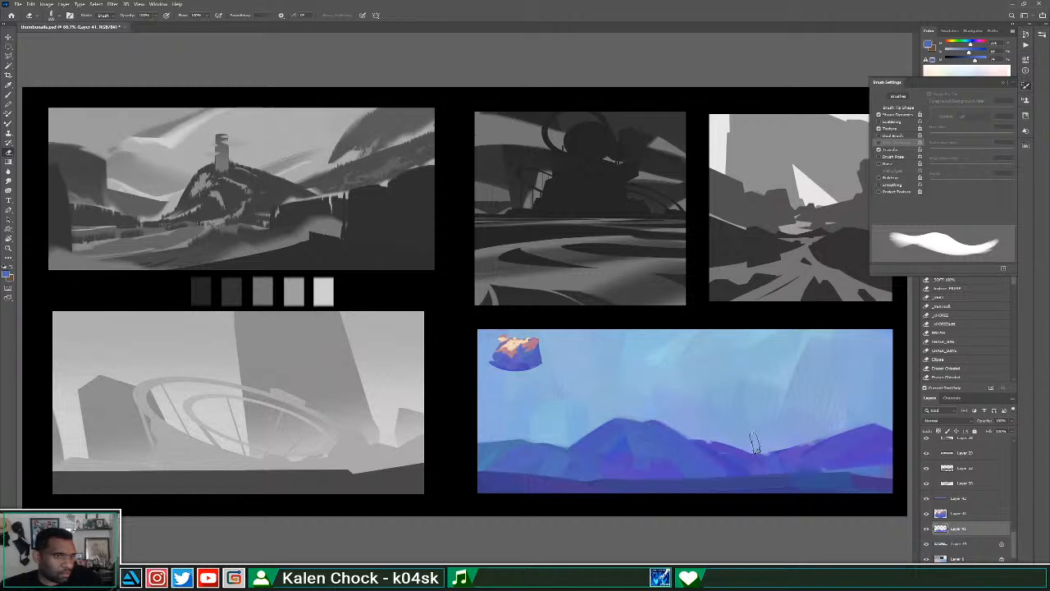
Erase the right ridge to a lower profile and paint blue over the right hill's lower slope.
{"action": "mouse_move", "coordinate": [702, 429]}
{"action": "left_mouse_down"}
{"action": "mouse_move", "coordinate": [760, 454]}
{"action": "mouse_move", "coordinate": [749, 448]}
{"action": "mouse_move", "coordinate": [863, 437]}
{"action": "mouse_move", "coordinate": [813, 446]}
{"action": "mouse_move", "coordinate": [872, 440]}
{"action": "mouse_move", "coordinate": [832, 435]}
{"action": "mouse_move", "coordinate": [914, 459]}
{"action": "left_mouse_up"}
{"action": "key", "text": "b"}
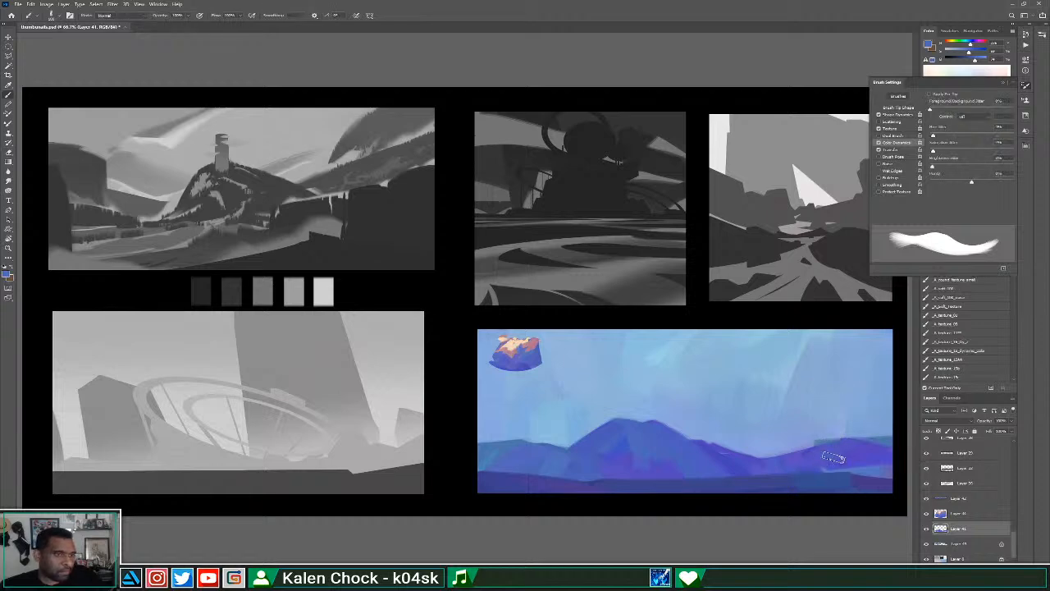
{"action": "mouse_move", "coordinate": [832, 457]}
{"action": "left_mouse_down"}
{"action": "mouse_move", "coordinate": [856, 474]}
{"action": "mouse_move", "coordinate": [876, 478]}
{"action": "mouse_move", "coordinate": [876, 499]}
{"action": "mouse_move", "coordinate": [894, 465]}
{"action": "left_mouse_up"}
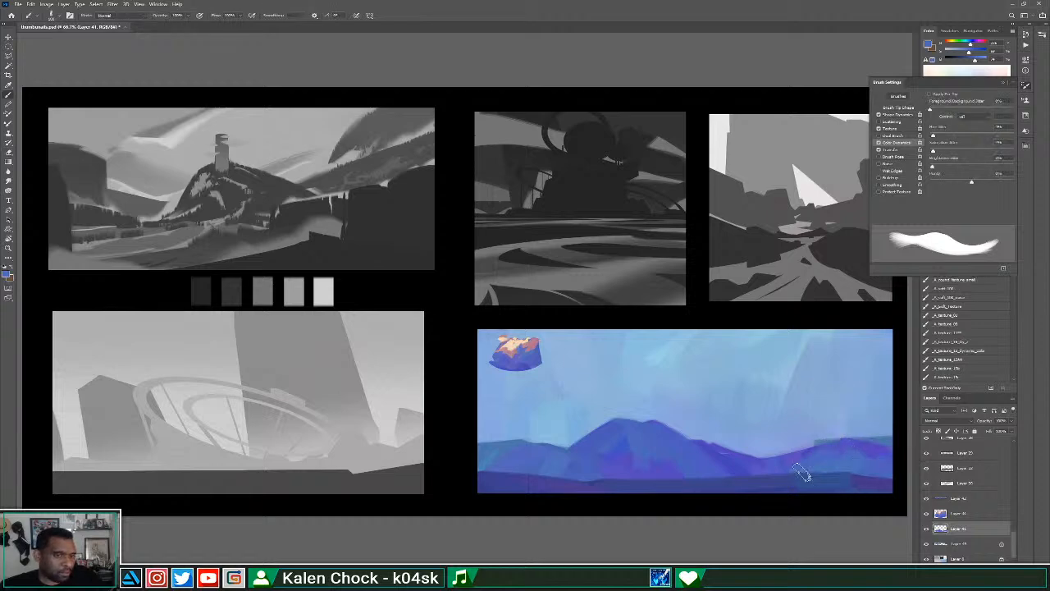
Unlock the transparent pixels of the distant hills layer and raise the far-left hill with a blue slope descending toward the central hill.
{"action": "key", "text": "v"}
{"action": "left_click", "coordinate": [503, 447], "text": "ctrl"}
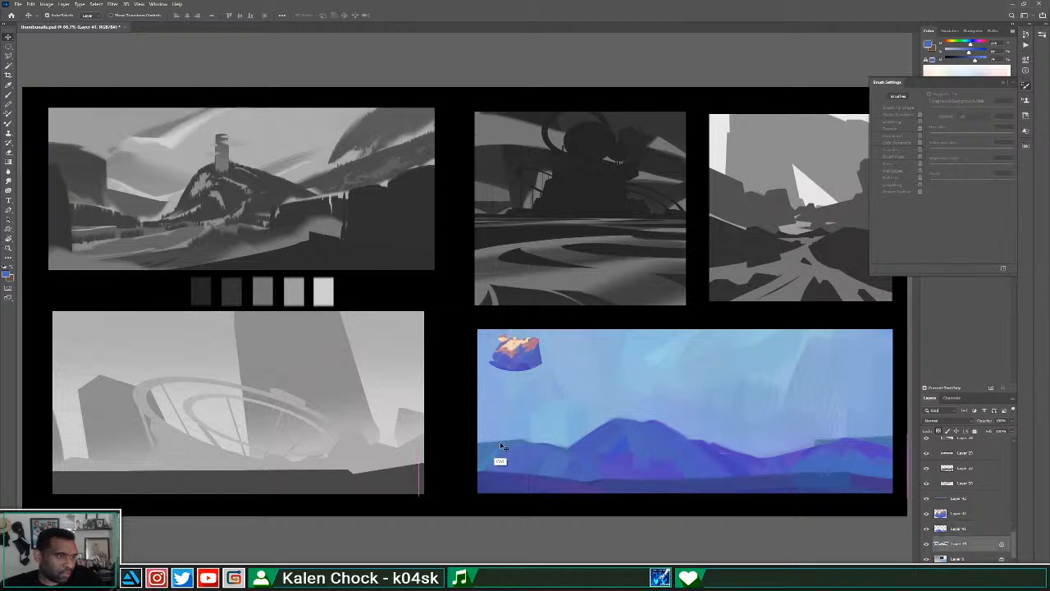
{"action": "key", "text": "b"}
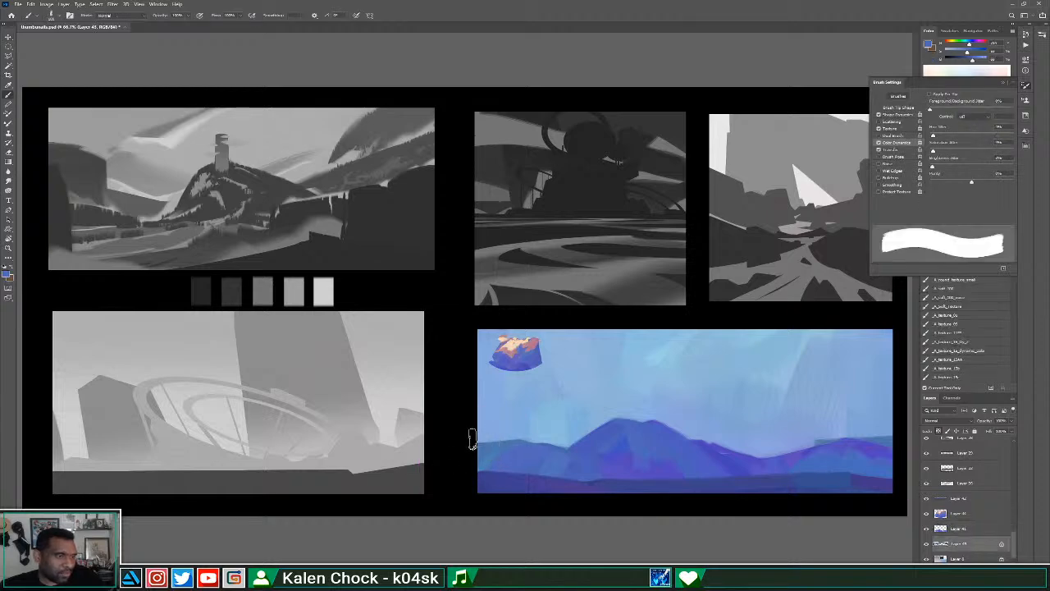
{"action": "key", "text": "slash"}
{"action": "left_click_drag", "start_coordinate": [470, 433], "coordinate": [573, 455]}
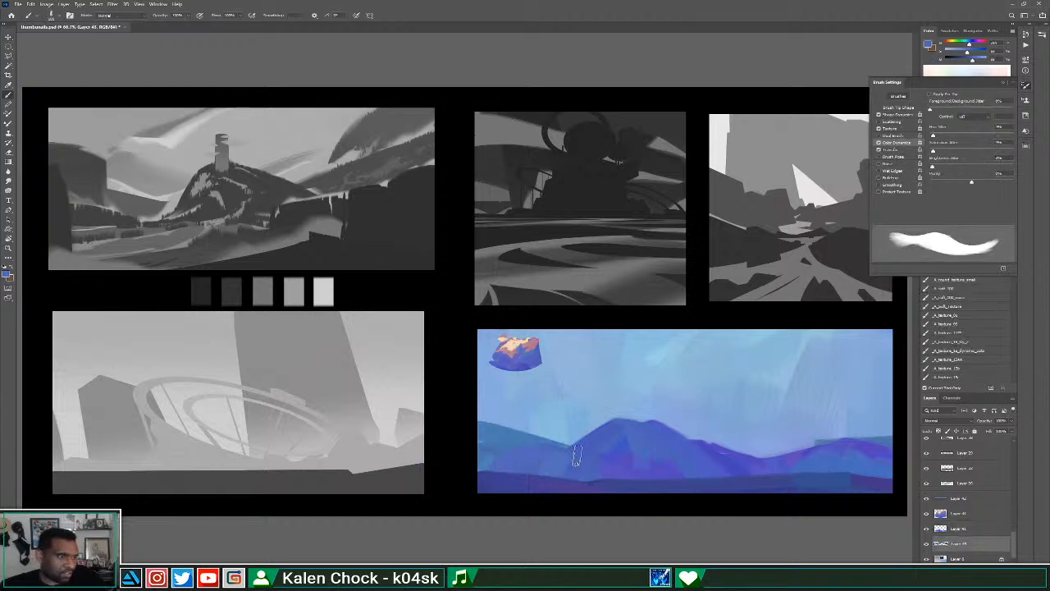
{"action": "key", "text": "ctrl+z"}
{"action": "left_click_drag", "start_coordinate": [477, 433], "coordinate": [605, 464]}
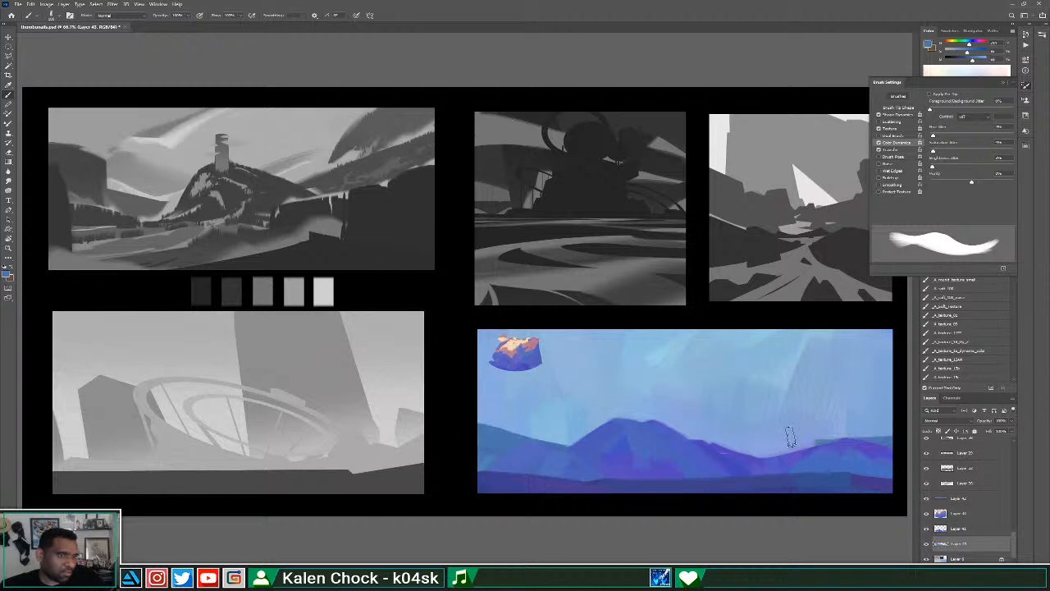
Paint a distant blue ridge rising behind the right hill to the painting's edge and trim its upper contour.
{"action": "left_click_drag", "start_coordinate": [701, 456], "coordinate": [824, 453]}
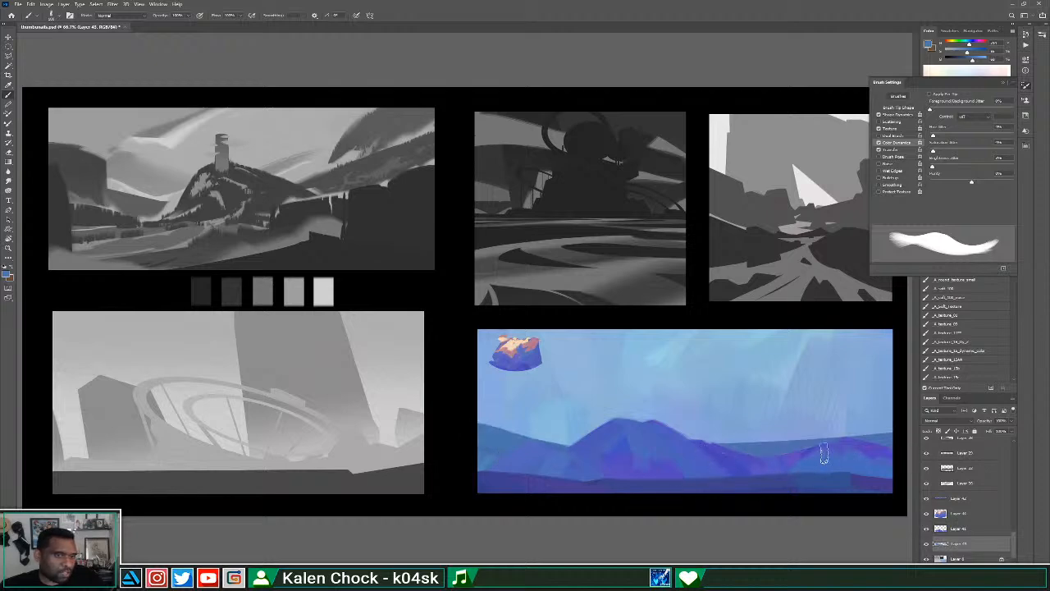
{"action": "key", "text": "e"}
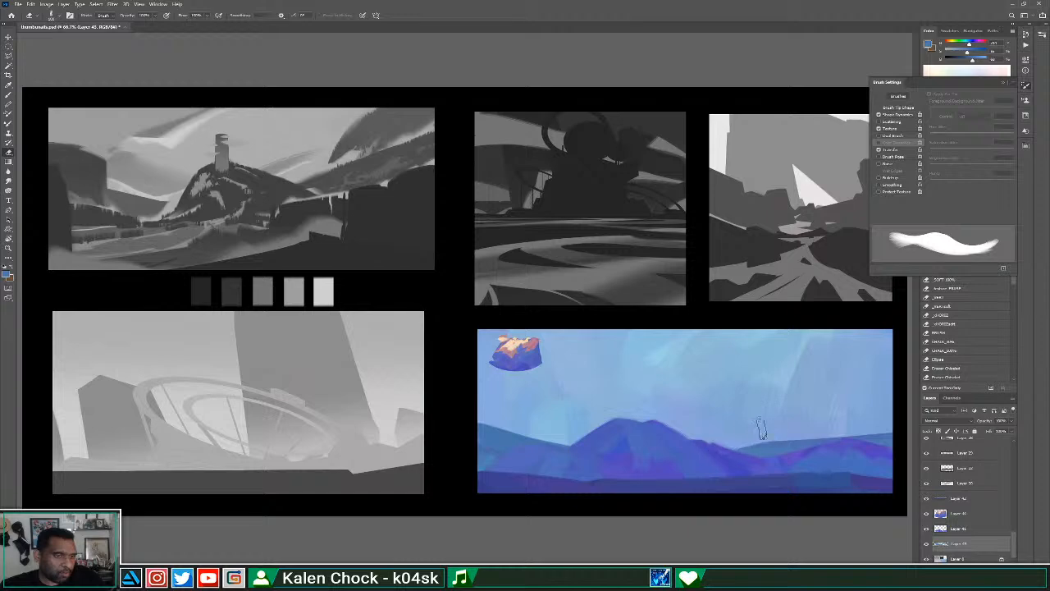
{"action": "key", "text": "b"}
{"action": "left_click_drag", "start_coordinate": [748, 443], "coordinate": [911, 435]}
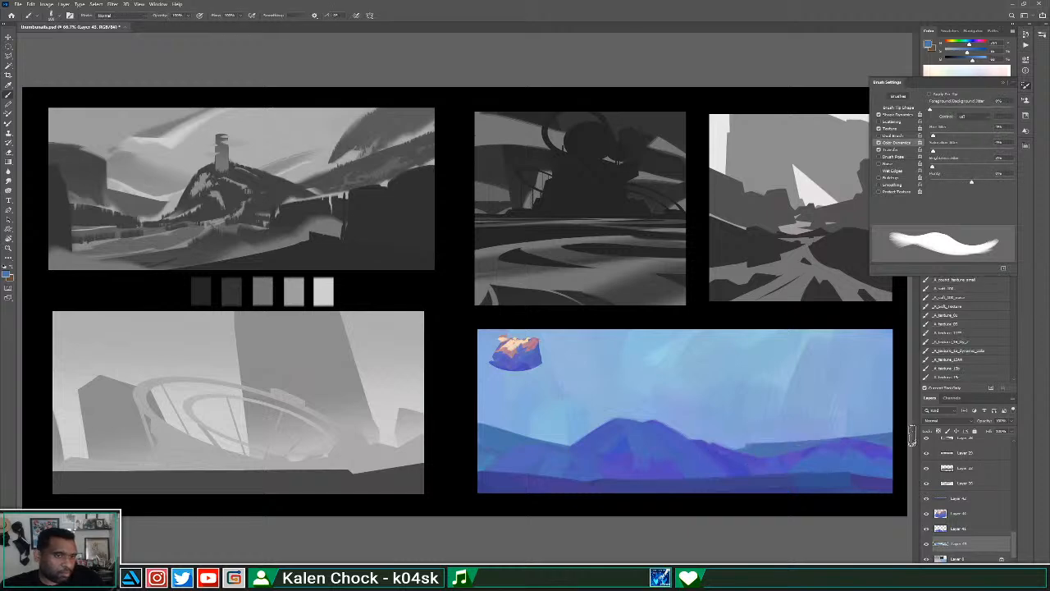
{"action": "key", "text": "e"}
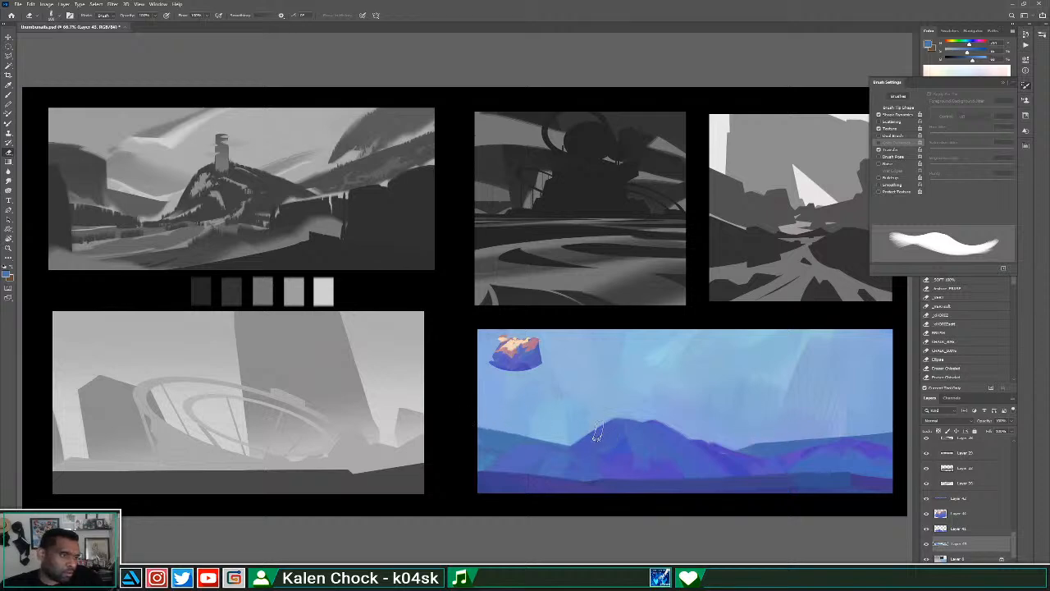
Select the central hill's layer, turn off the brush's Color Dynamics, and paint a muted pale blue streak across the hill's foot.
{"action": "key", "text": "z"}
{"action": "key", "text": "ctrl+minus"}
{"action": "key", "text": "ctrl+plus"}
{"action": "key", "text": "b"}
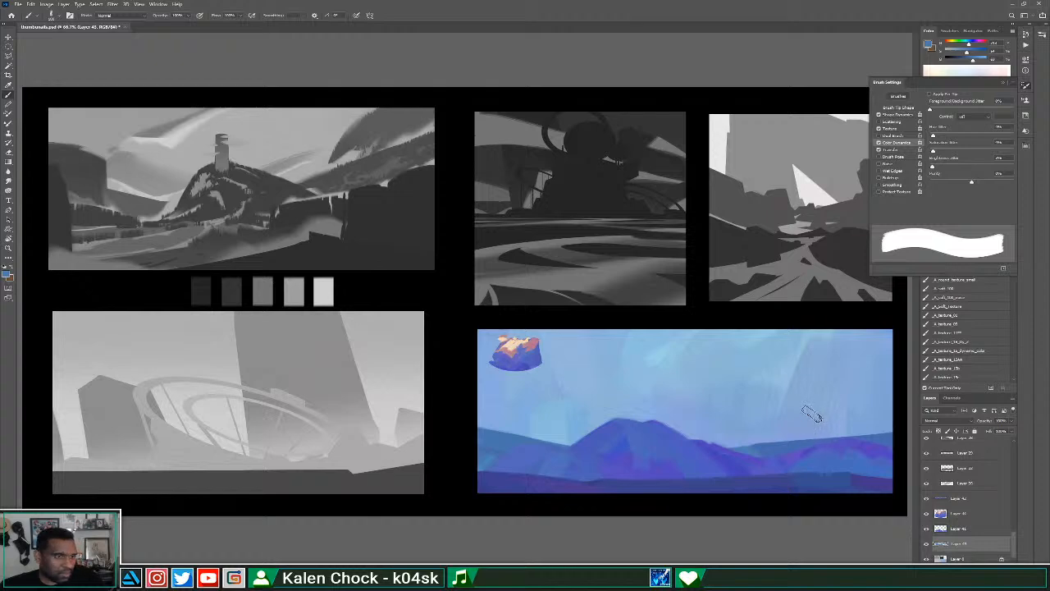
{"action": "key", "text": "v"}
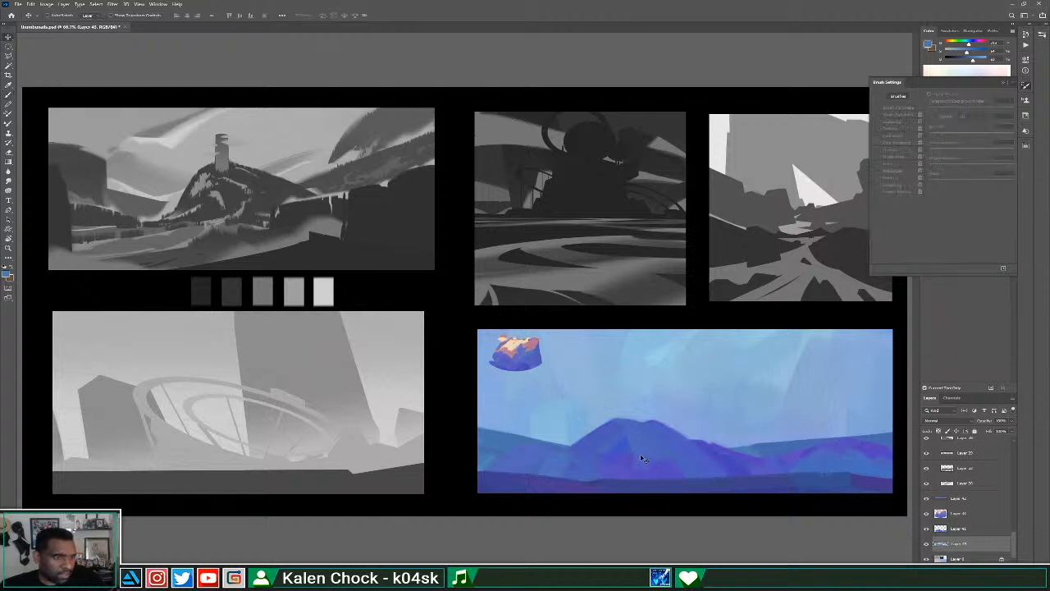
{"action": "left_click", "coordinate": [643, 456], "text": "ctrl"}
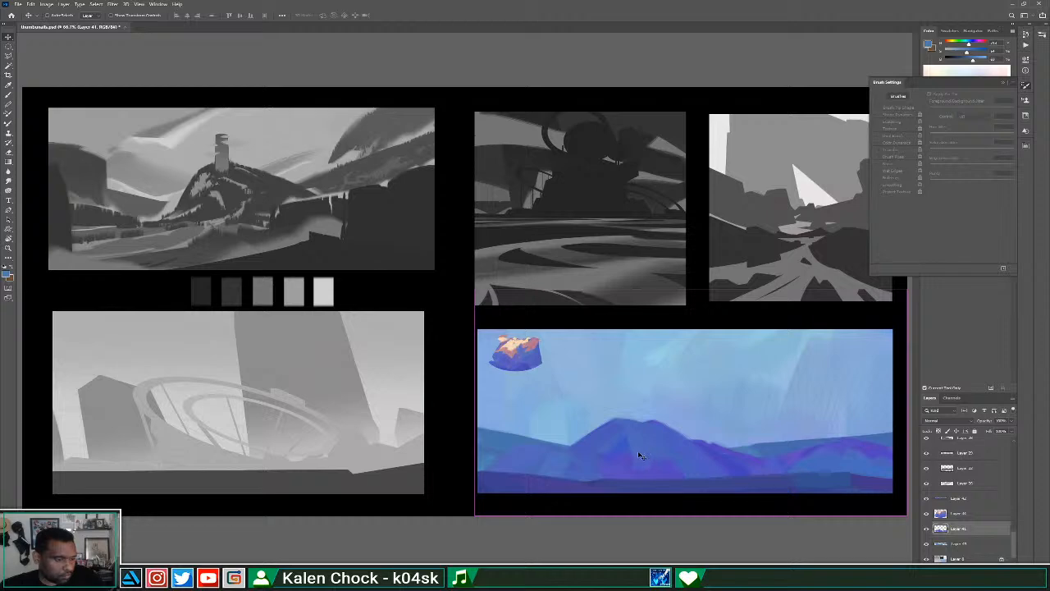
{"action": "key", "text": "b"}
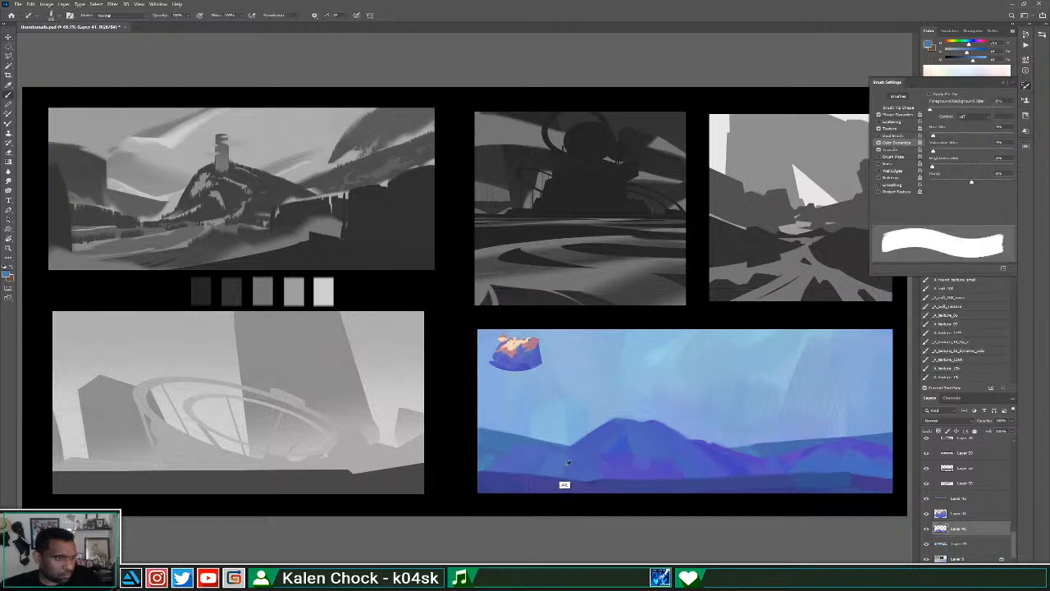
{"action": "left_click", "coordinate": [961, 52]}
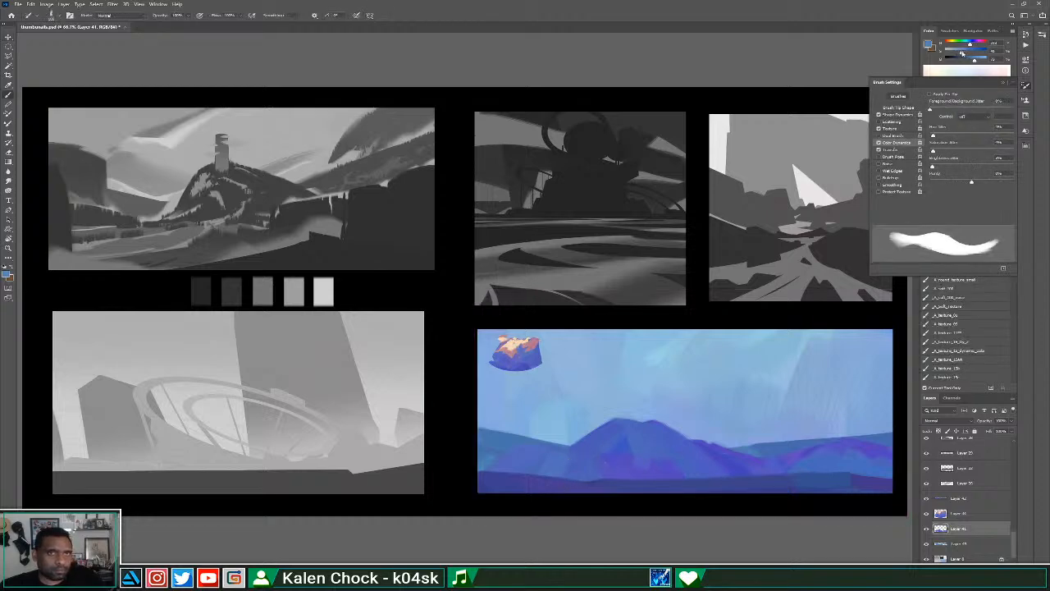
{"action": "left_click", "coordinate": [879, 143]}
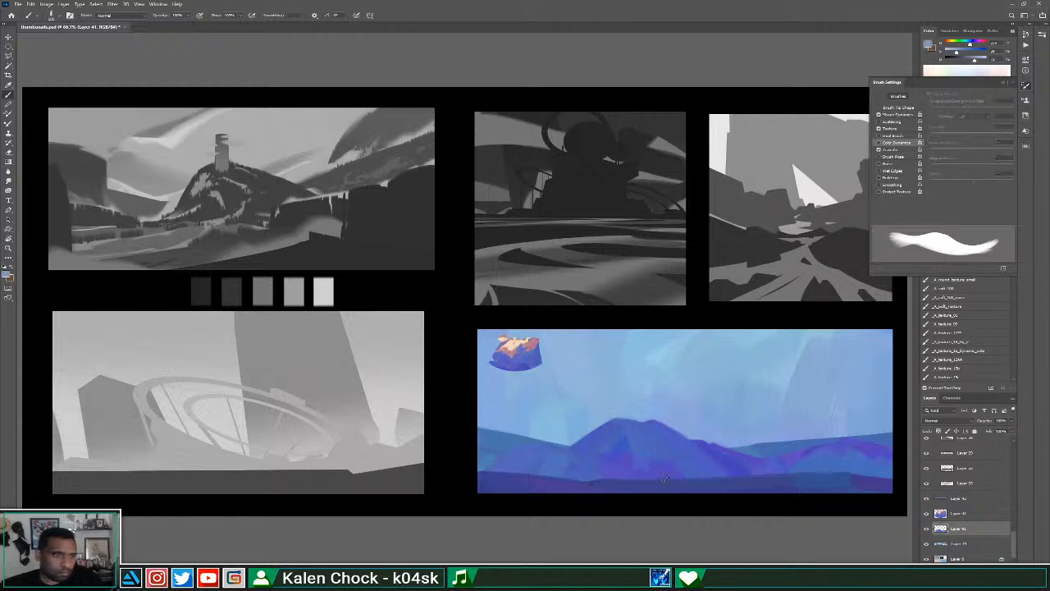
{"action": "mouse_move", "coordinate": [570, 477]}
{"action": "left_mouse_down"}
{"action": "mouse_move", "coordinate": [680, 463]}
{"action": "mouse_move", "coordinate": [679, 486]}
{"action": "mouse_move", "coordinate": [677, 463]}
{"action": "mouse_move", "coordinate": [689, 461]}
{"action": "mouse_move", "coordinate": [633, 476]}
{"action": "left_mouse_up"}
Brighten the sampled blue and spread light blue mist from the central hill's foot toward the painting's left side.
{"action": "left_click", "coordinate": [681, 484], "text": "alt"}
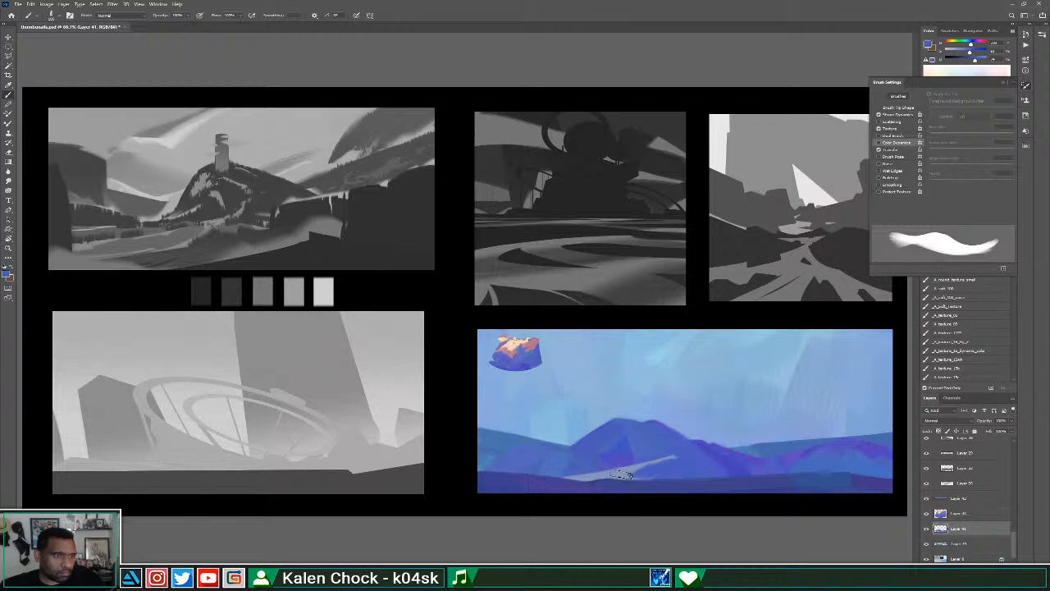
{"action": "left_click", "coordinate": [633, 477], "text": "alt"}
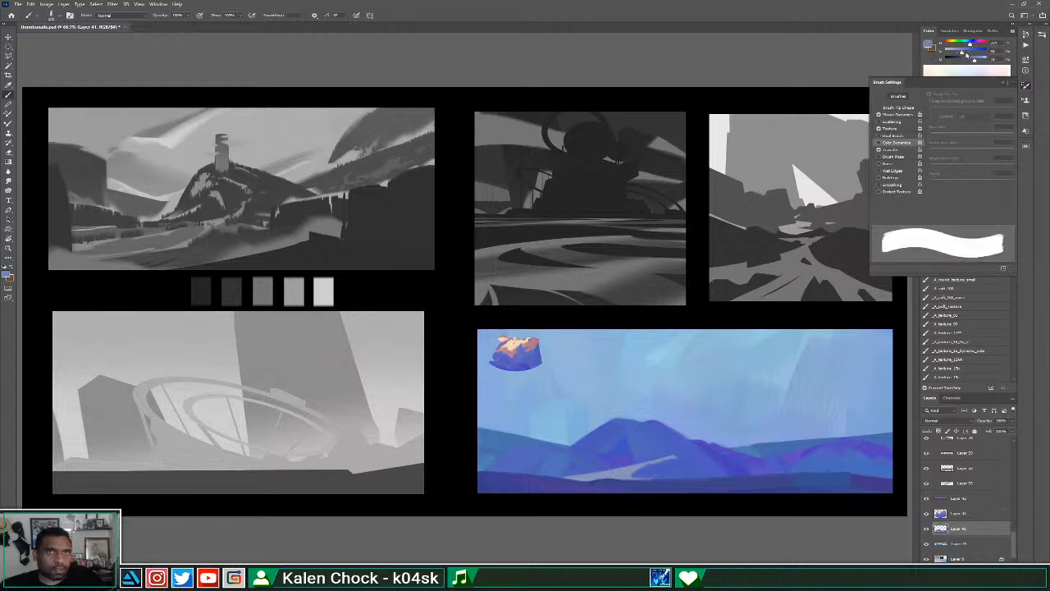
{"action": "left_click_drag", "start_coordinate": [973, 60], "coordinate": [980, 60]}
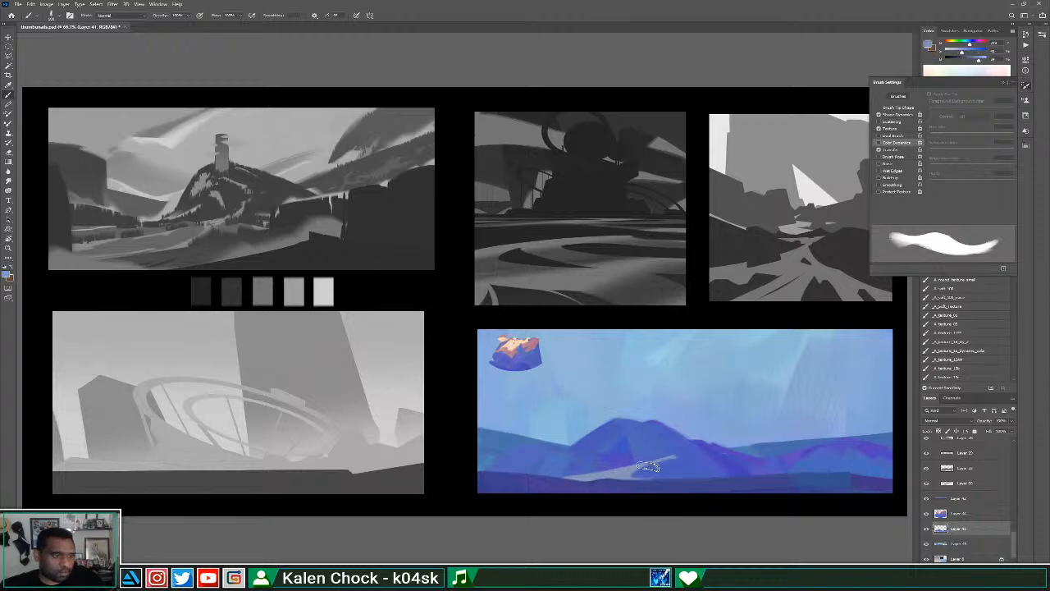
{"action": "mouse_move", "coordinate": [661, 461]}
{"action": "left_mouse_down"}
{"action": "mouse_move", "coordinate": [590, 492]}
{"action": "mouse_move", "coordinate": [639, 469]}
{"action": "mouse_move", "coordinate": [500, 475]}
{"action": "mouse_move", "coordinate": [639, 476]}
{"action": "mouse_move", "coordinate": [689, 455]}
{"action": "mouse_move", "coordinate": [625, 504]}
{"action": "mouse_move", "coordinate": [689, 455]}
{"action": "mouse_move", "coordinate": [693, 463]}
{"action": "mouse_move", "coordinate": [655, 484]}
{"action": "mouse_move", "coordinate": [677, 453]}
{"action": "mouse_move", "coordinate": [496, 474]}
{"action": "left_mouse_up"}
{"action": "left_click", "coordinate": [688, 454], "text": "alt"}
{"action": "left_click", "coordinate": [564, 473], "text": "alt"}
{"action": "mouse_move", "coordinate": [574, 470]}
{"action": "left_mouse_down"}
{"action": "mouse_move", "coordinate": [633, 447]}
{"action": "mouse_move", "coordinate": [605, 468]}
{"action": "left_mouse_up"}
Paint mid blue down the central hill's left slope and pull a pale blue streak up its face from the base.
{"action": "left_click", "coordinate": [652, 447], "text": "alt"}
{"action": "left_click_drag", "start_coordinate": [628, 444], "coordinate": [572, 468]}
{"action": "left_click", "coordinate": [646, 473], "text": "alt"}
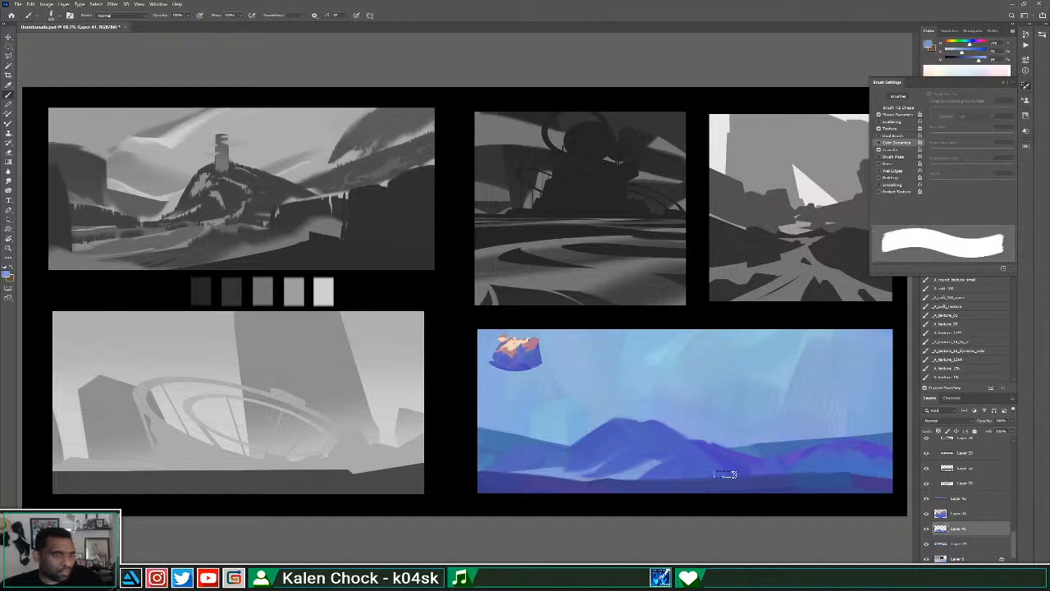
{"action": "mouse_move", "coordinate": [630, 482]}
{"action": "left_mouse_down"}
{"action": "mouse_move", "coordinate": [771, 468]}
{"action": "mouse_move", "coordinate": [689, 459]}
{"action": "mouse_move", "coordinate": [659, 480]}
{"action": "mouse_move", "coordinate": [626, 467]}
{"action": "mouse_move", "coordinate": [666, 433]}
{"action": "mouse_move", "coordinate": [615, 459]}
{"action": "left_mouse_up"}
{"action": "left_click", "coordinate": [649, 467], "text": "alt"}
{"action": "left_click", "coordinate": [676, 450], "text": "alt"}
{"action": "left_click", "coordinate": [546, 467], "text": "alt"}
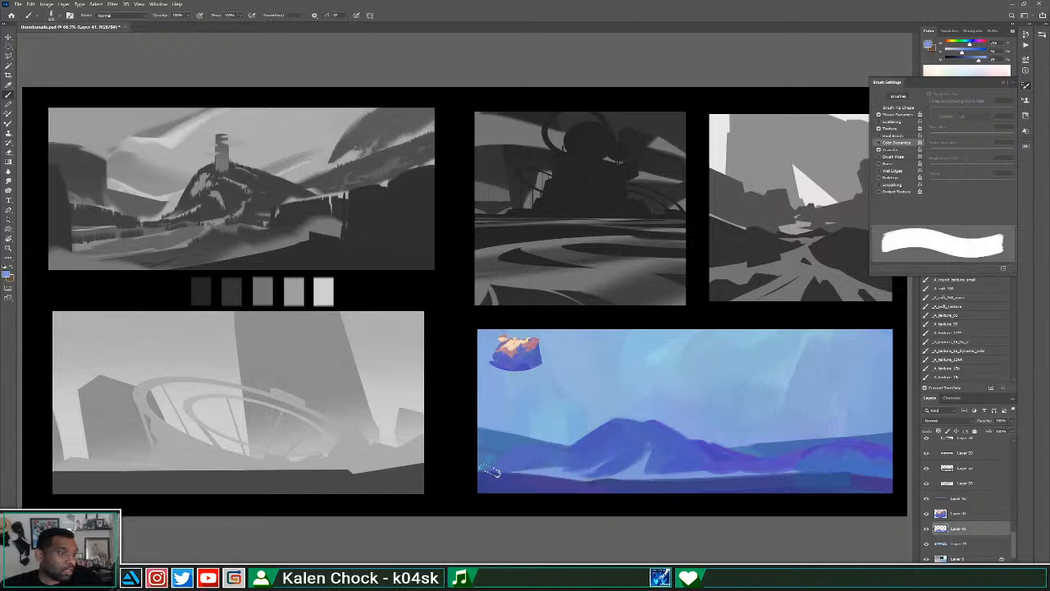
Shape the far-left foothill with pale mist and blue strokes, and widen the pale patch at the central hill's foot.
{"action": "mouse_move", "coordinate": [489, 468]}
{"action": "left_mouse_down"}
{"action": "mouse_move", "coordinate": [615, 442]}
{"action": "mouse_move", "coordinate": [533, 480]}
{"action": "left_mouse_up"}
{"action": "left_click", "coordinate": [593, 450], "text": "alt"}
{"action": "left_click_drag", "start_coordinate": [582, 451], "coordinate": [484, 466]}
{"action": "left_click", "coordinate": [645, 472], "text": "alt"}
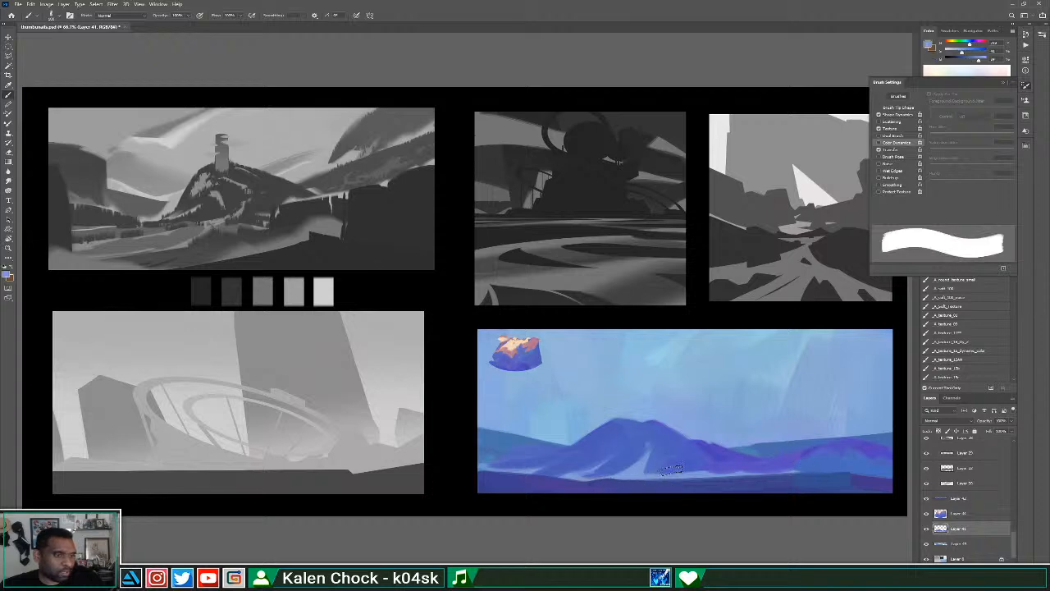
{"action": "left_click_drag", "start_coordinate": [646, 461], "coordinate": [678, 472]}
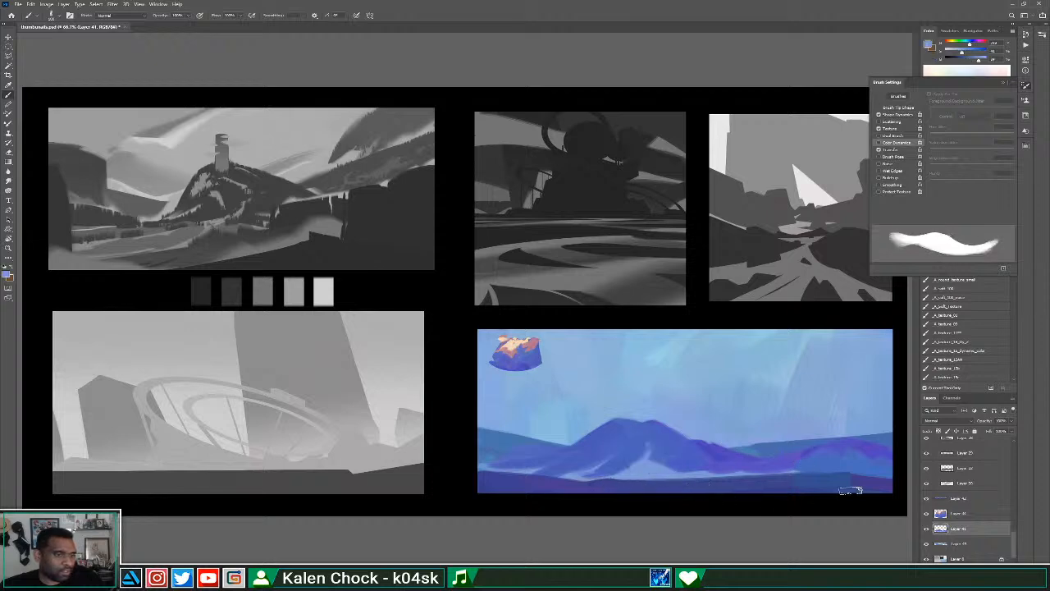
Paint a pale blue band beneath the right hill and cover its slope and the saddle beside the central hill with blue-purple.
{"action": "left_click_drag", "start_coordinate": [794, 484], "coordinate": [890, 472]}
{"action": "left_click_drag", "start_coordinate": [762, 480], "coordinate": [898, 466]}
{"action": "left_click", "coordinate": [784, 460], "text": "alt"}
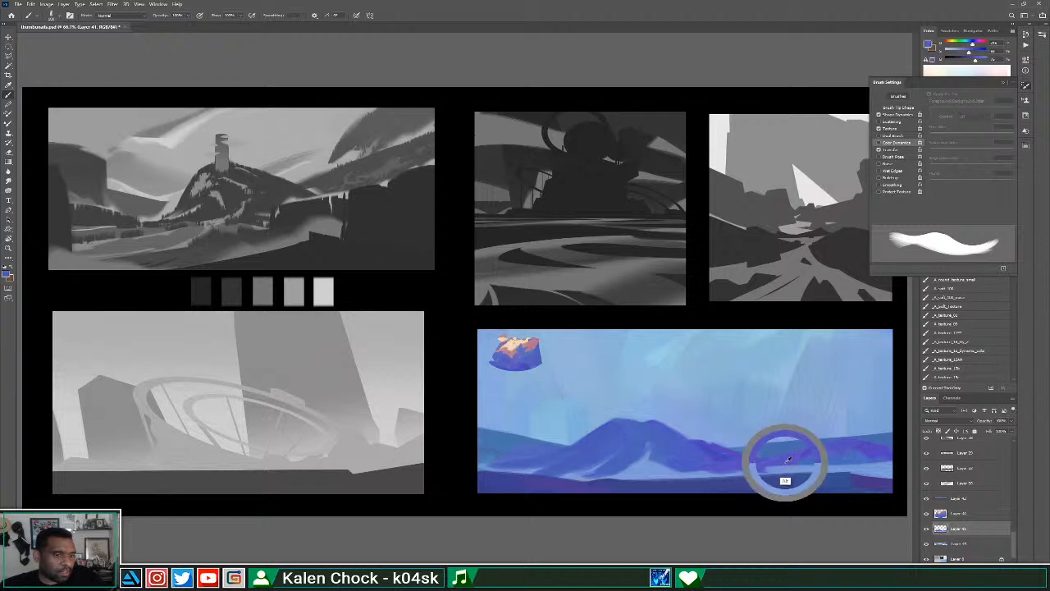
{"action": "left_click_drag", "start_coordinate": [746, 469], "coordinate": [894, 449]}
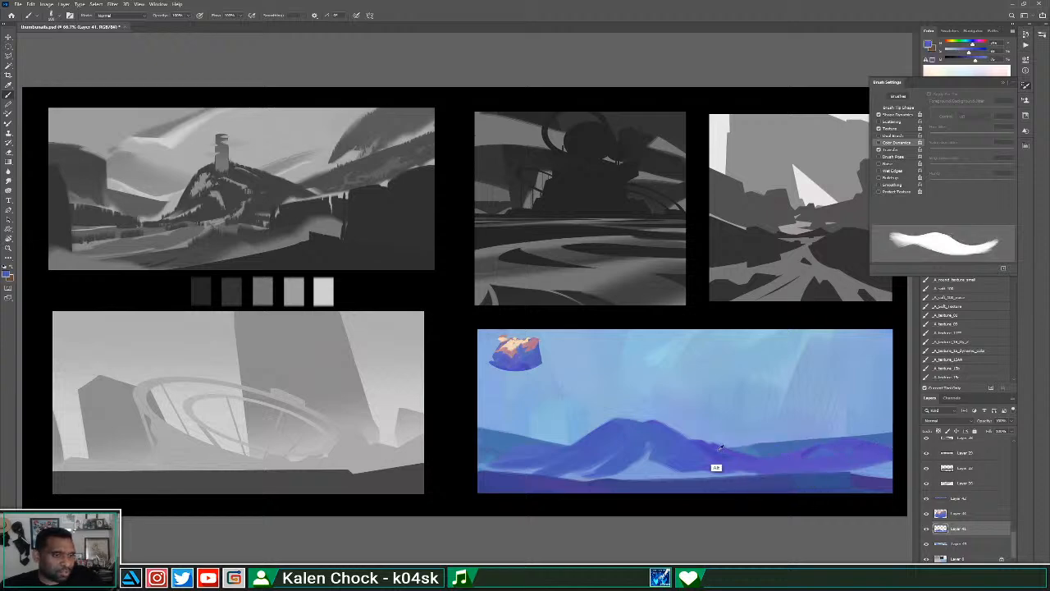
{"action": "left_click_drag", "start_coordinate": [704, 441], "coordinate": [750, 468]}
Lock the hill layer's transparent pixels, enlarge the brush, and shade the central hill's right shoulder and slope with sampled blues.
{"action": "left_click", "coordinate": [730, 444], "text": "alt"}
{"action": "left_click_drag", "start_coordinate": [647, 421], "coordinate": [694, 453]}
{"action": "key", "text": "ctrl+z"}
{"action": "key", "text": "slash"}
{"action": "key", "text": "bracketright"}
{"action": "key", "text": "bracketright"}
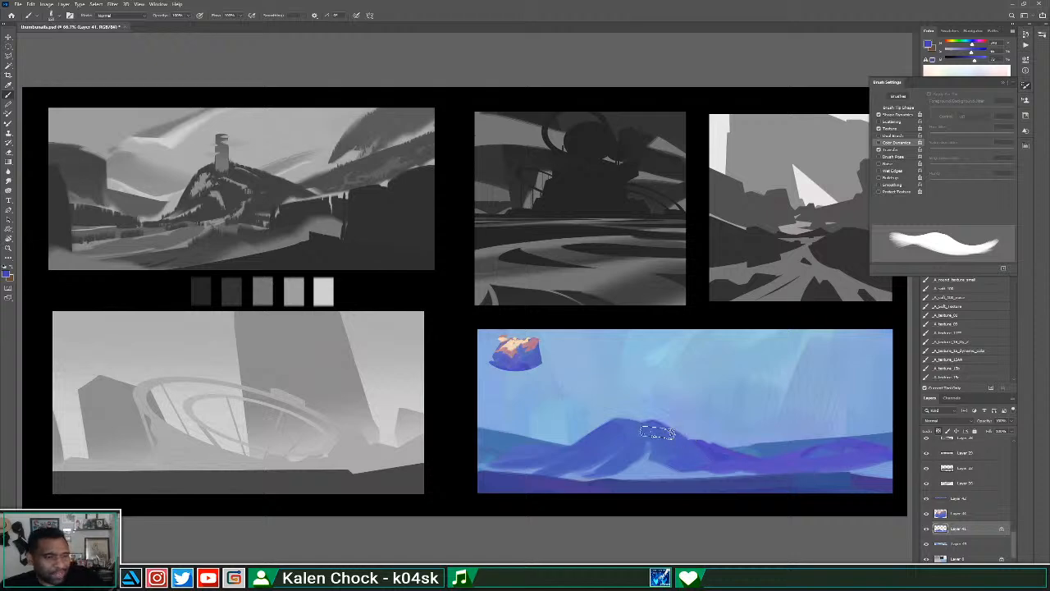
{"action": "mouse_move", "coordinate": [637, 424]}
{"action": "left_mouse_down"}
{"action": "mouse_move", "coordinate": [681, 456]}
{"action": "mouse_move", "coordinate": [682, 445]}
{"action": "left_mouse_up"}
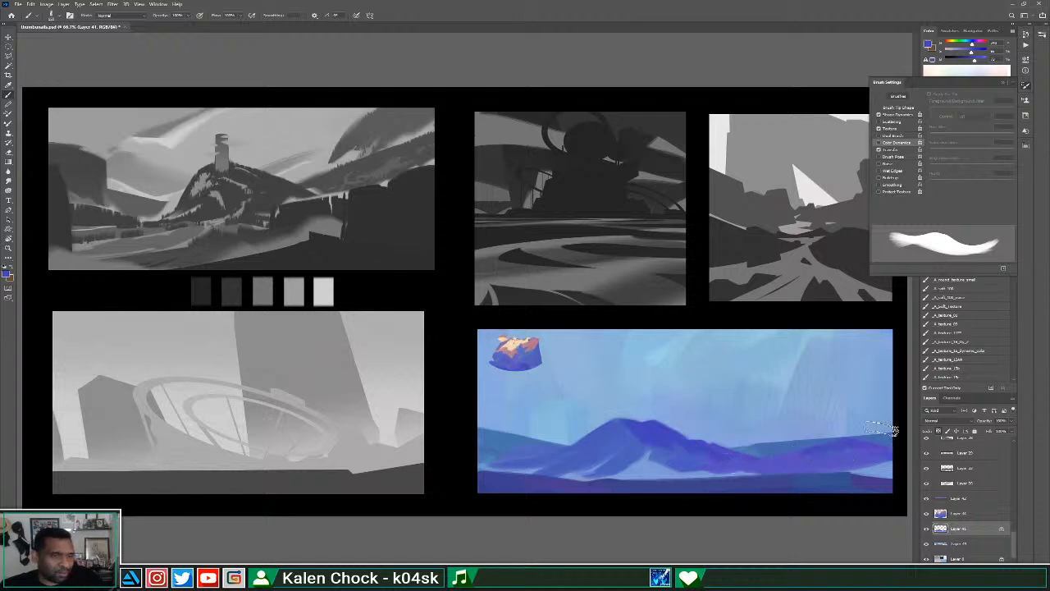
{"action": "left_click", "coordinate": [628, 454], "text": "alt"}
{"action": "mouse_move", "coordinate": [631, 428]}
{"action": "left_mouse_down"}
{"action": "mouse_move", "coordinate": [685, 459]}
{"action": "mouse_move", "coordinate": [730, 462]}
{"action": "left_mouse_up"}
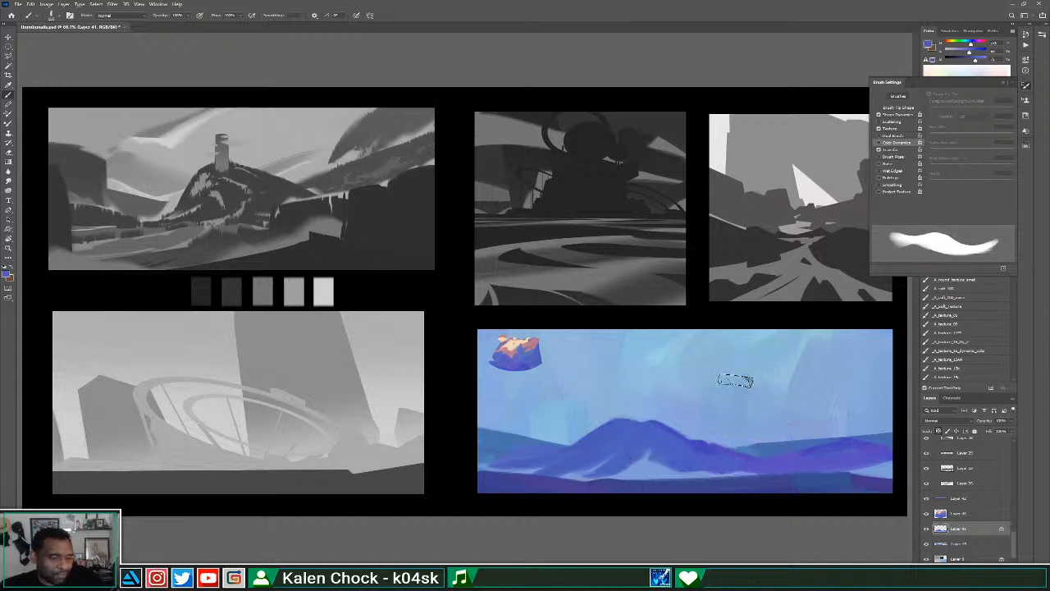
Unlock the hill layer's transparent pixels and erase along the central hill's crest to smooth its outline.
{"action": "key", "text": "e"}
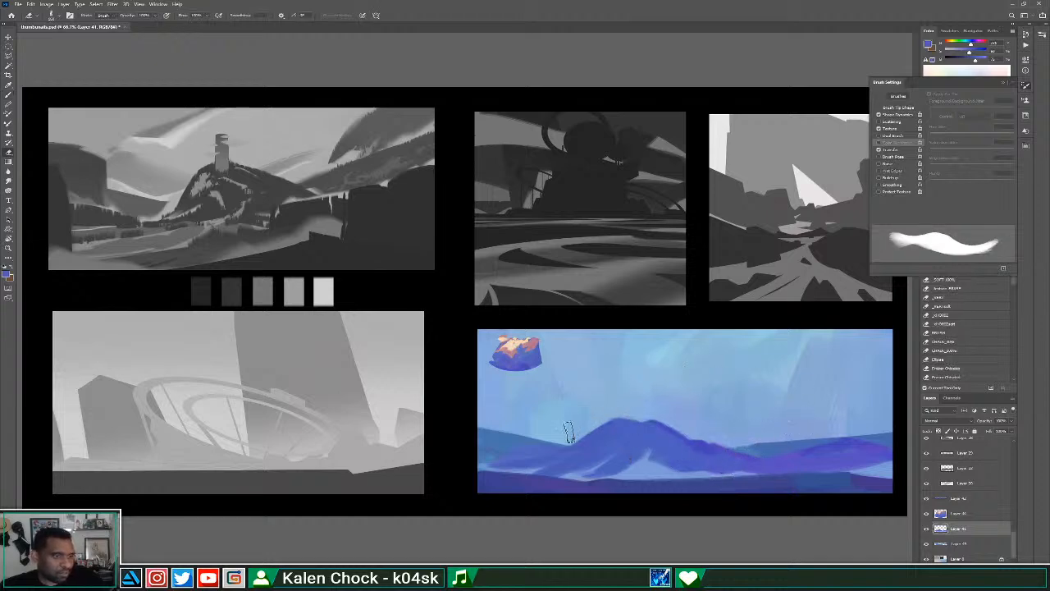
{"action": "left_click_drag", "start_coordinate": [567, 436], "coordinate": [619, 404]}
{"action": "left_click_drag", "start_coordinate": [564, 438], "coordinate": [702, 433]}
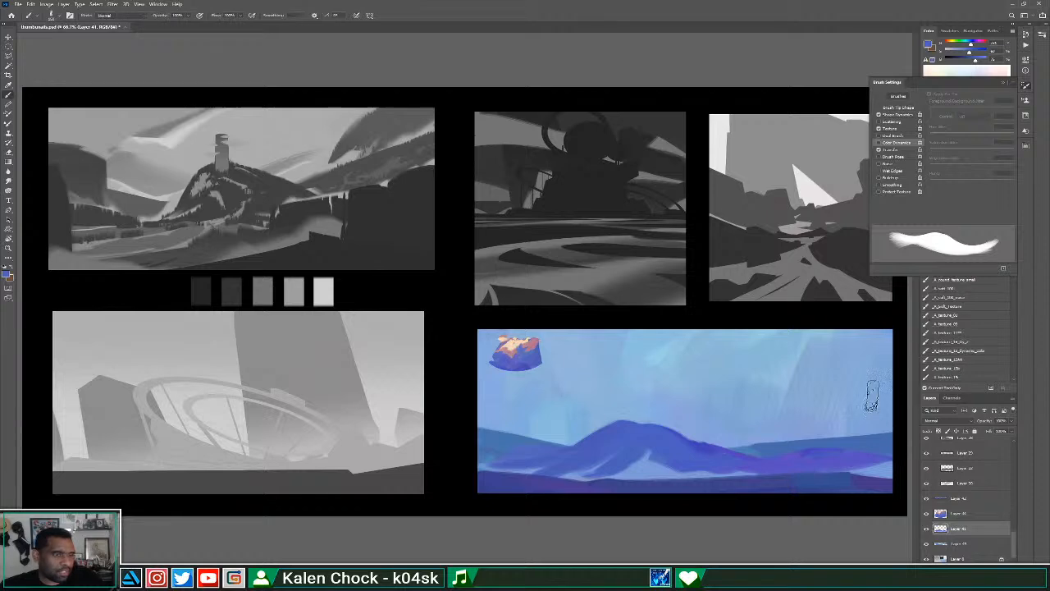
Paint blue over the right hill's purple and rework the central hill's right face around its pale patch.
{"action": "key", "text": "b"}
{"action": "left_click", "coordinate": [804, 462], "text": "alt"}
{"action": "mouse_move", "coordinate": [805, 466]}
{"action": "left_mouse_down"}
{"action": "mouse_move", "coordinate": [796, 464]}
{"action": "mouse_move", "coordinate": [882, 462]}
{"action": "mouse_move", "coordinate": [811, 456]}
{"action": "mouse_move", "coordinate": [874, 454]}
{"action": "left_mouse_up"}
{"action": "left_click", "coordinate": [723, 461], "text": "alt"}
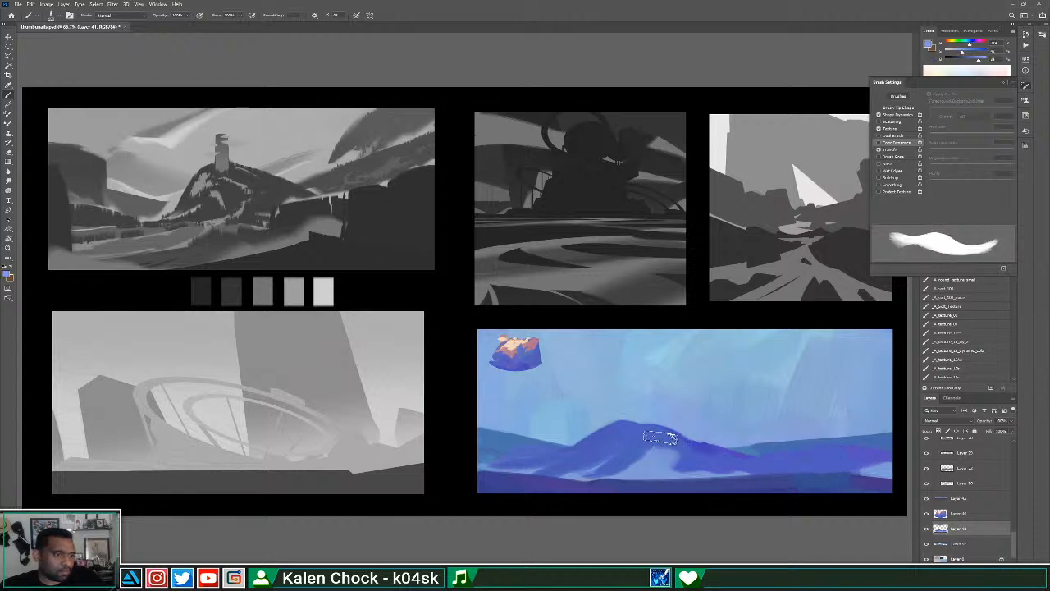
{"action": "left_click", "coordinate": [661, 438], "text": "alt"}
{"action": "left_click_drag", "start_coordinate": [646, 445], "coordinate": [710, 464]}
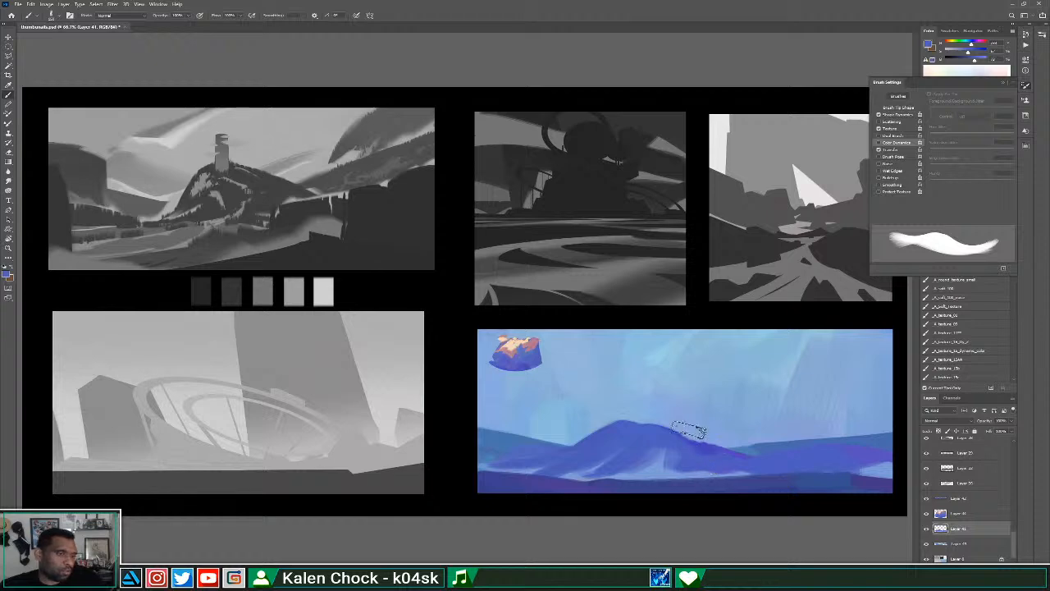
Rework the central hill's left foot with pale blue and extend the mist band beneath the right hill.
{"action": "left_click", "coordinate": [573, 476], "text": "alt"}
{"action": "mouse_move", "coordinate": [566, 475]}
{"action": "left_mouse_down"}
{"action": "mouse_move", "coordinate": [648, 471]}
{"action": "mouse_move", "coordinate": [617, 475]}
{"action": "mouse_move", "coordinate": [619, 454]}
{"action": "mouse_move", "coordinate": [578, 476]}
{"action": "left_mouse_up"}
{"action": "left_click", "coordinate": [639, 454], "text": "alt"}
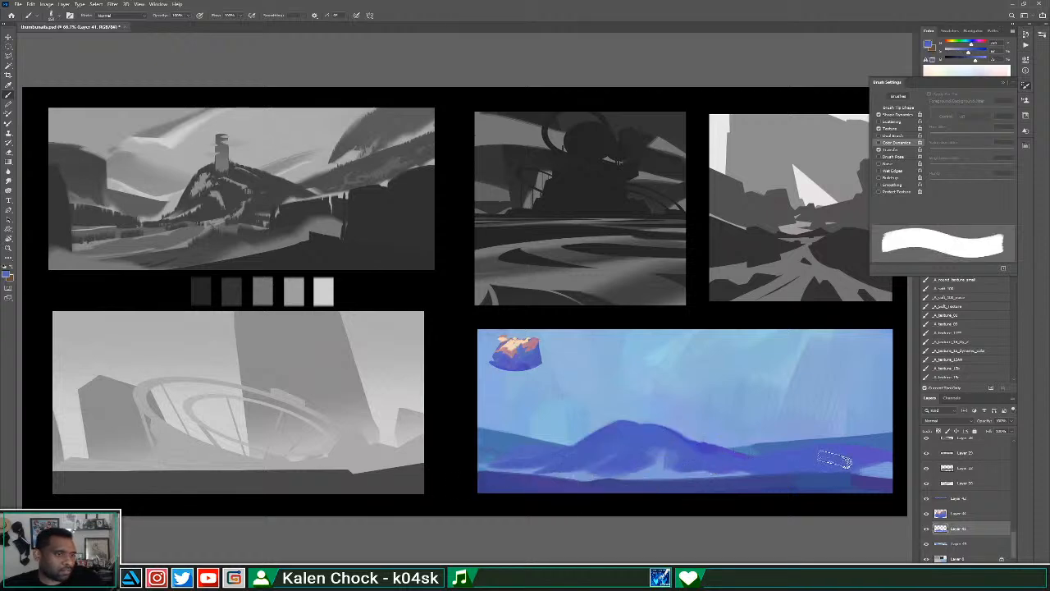
{"action": "left_click", "coordinate": [673, 474], "text": "alt"}
{"action": "mouse_move", "coordinate": [675, 472]}
{"action": "left_mouse_down"}
{"action": "mouse_move", "coordinate": [760, 464]}
{"action": "mouse_move", "coordinate": [828, 477]}
{"action": "left_mouse_up"}
{"action": "left_click_drag", "start_coordinate": [744, 474], "coordinate": [833, 468]}
{"action": "left_click", "coordinate": [697, 483], "text": "alt"}
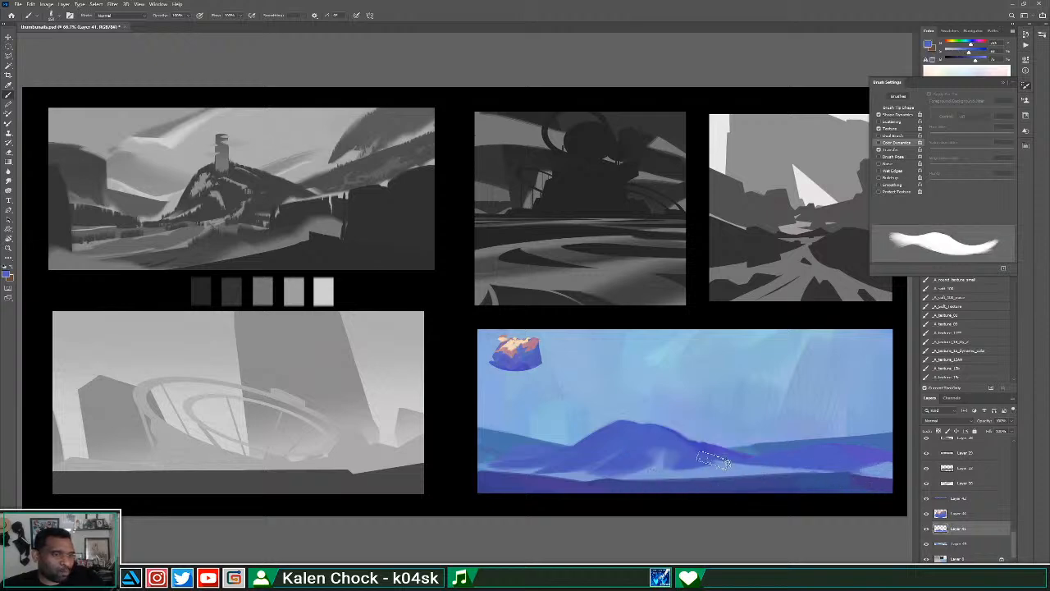
{"action": "mouse_move", "coordinate": [722, 459]}
{"action": "left_mouse_down"}
{"action": "mouse_move", "coordinate": [680, 470]}
{"action": "mouse_move", "coordinate": [830, 472]}
{"action": "left_mouse_up"}
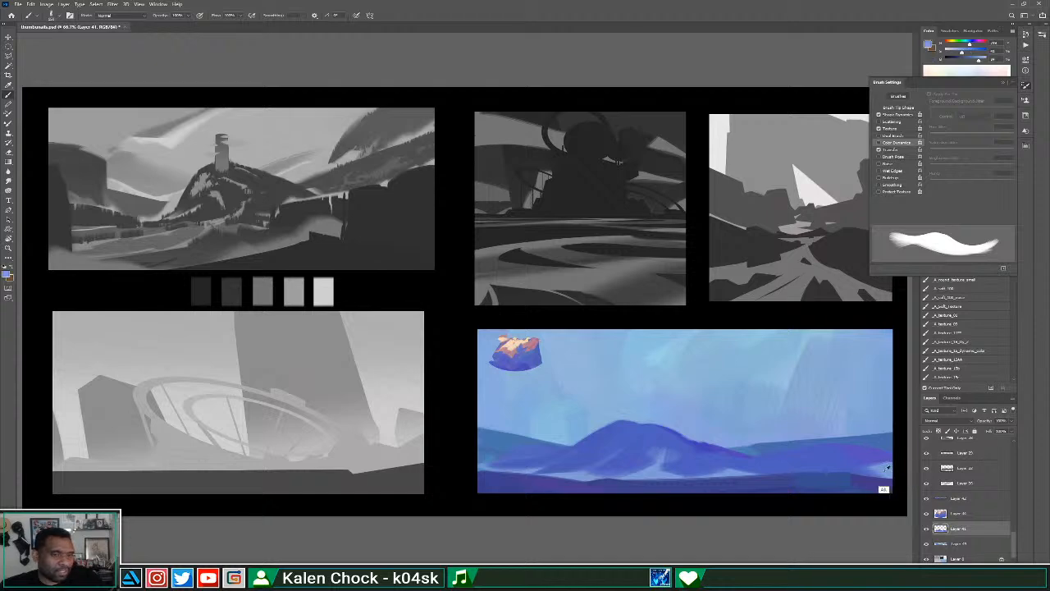
Even out the right hill and the central hill's face with blues sampled from the surrounding slopes.
{"action": "left_click", "coordinate": [853, 459], "text": "alt"}
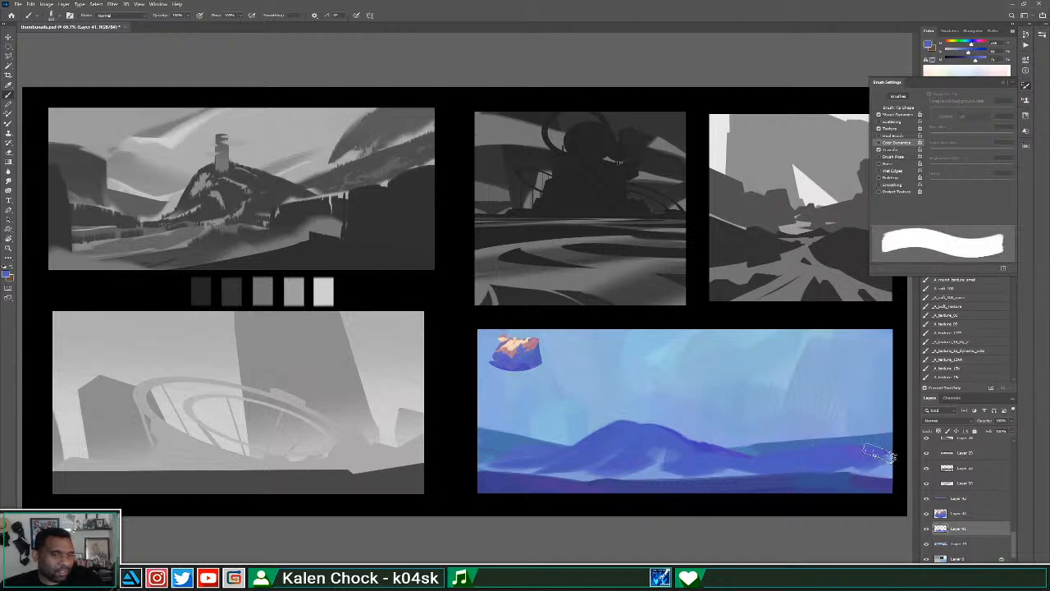
{"action": "left_click", "coordinate": [588, 446], "text": "alt"}
{"action": "left_click", "coordinate": [694, 443], "text": "alt"}
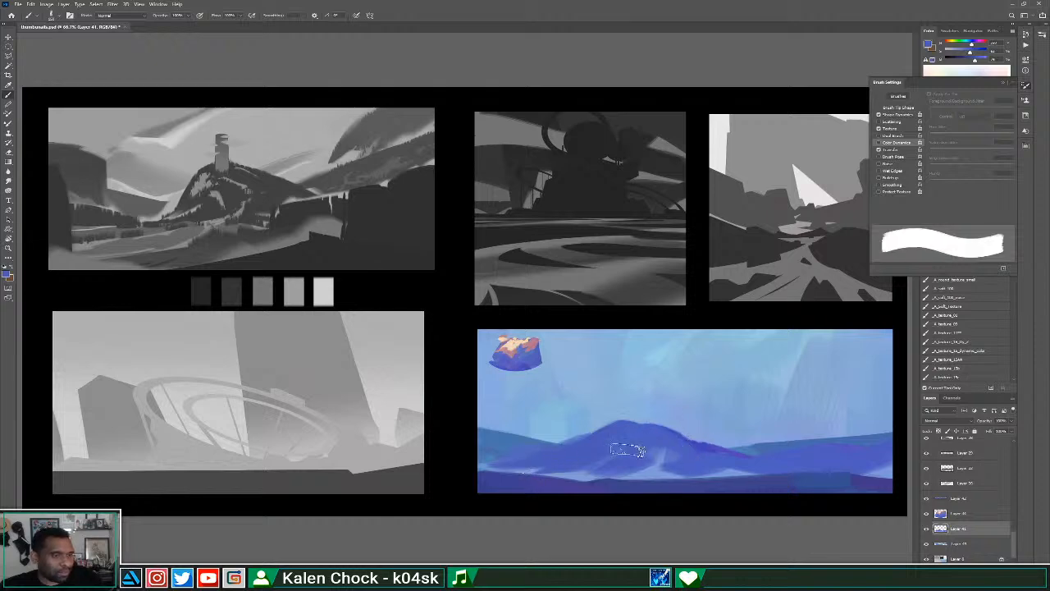
{"action": "left_click_drag", "start_coordinate": [632, 448], "coordinate": [619, 460]}
{"action": "left_click", "coordinate": [698, 443], "text": "alt"}
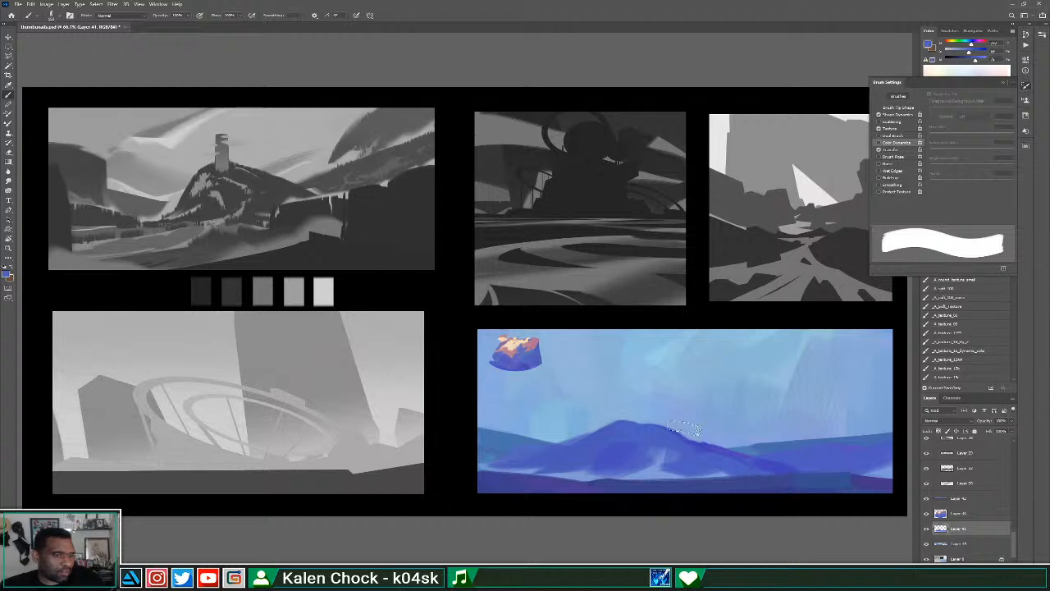
{"action": "left_click", "coordinate": [635, 460], "text": "alt"}
{"action": "left_click_drag", "start_coordinate": [636, 439], "coordinate": [615, 460]}
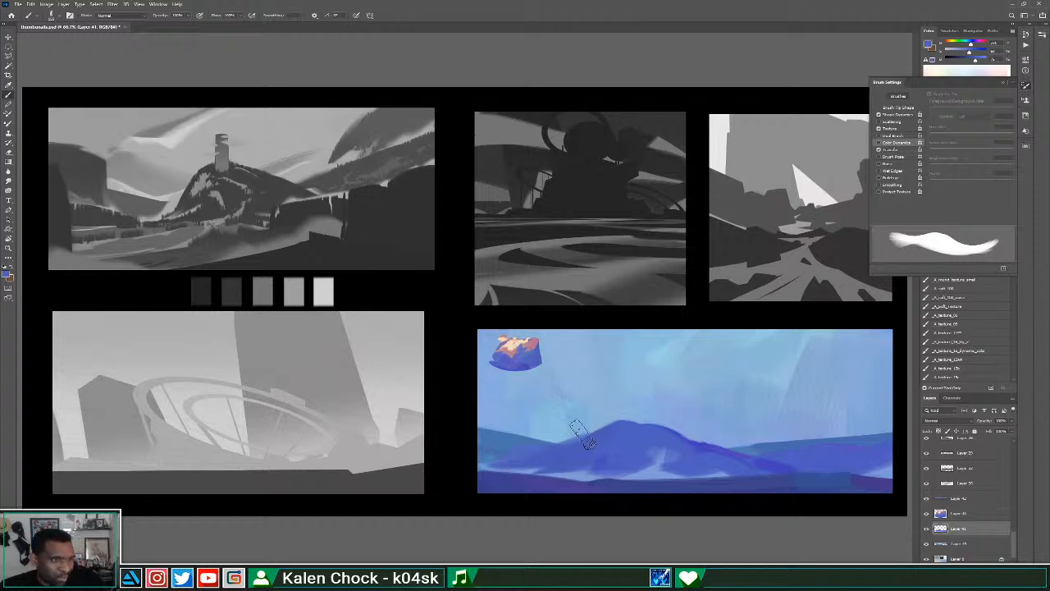
Raise the central hill's summit with blue strokes into a higher, more pointed peak.
{"action": "left_click", "coordinate": [603, 454], "text": "alt"}
{"action": "mouse_move", "coordinate": [578, 443]}
{"action": "left_mouse_down"}
{"action": "mouse_move", "coordinate": [615, 418]}
{"action": "mouse_move", "coordinate": [640, 418]}
{"action": "left_mouse_up"}
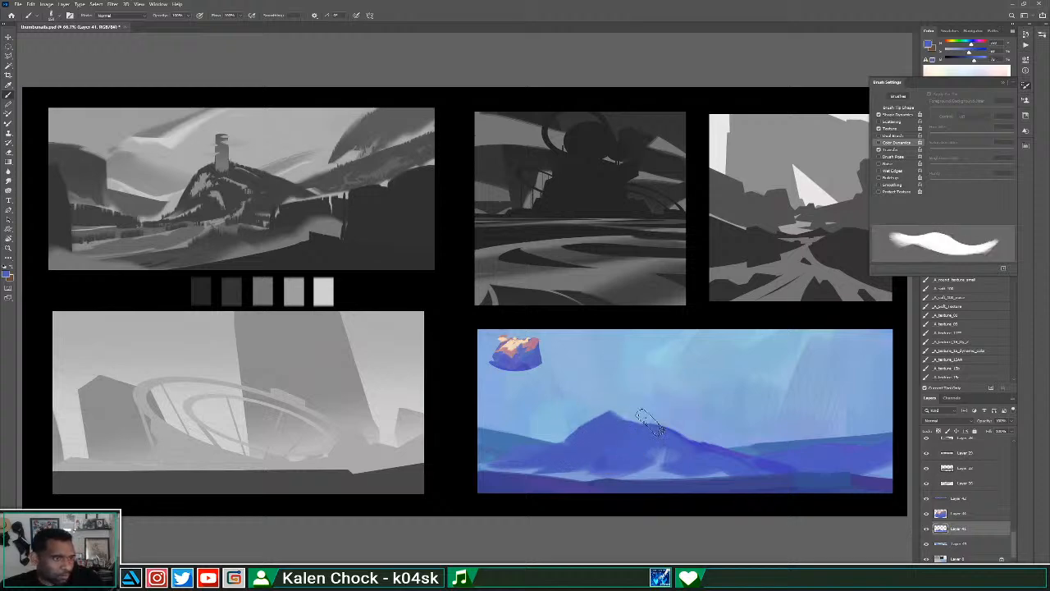
{"action": "left_click", "coordinate": [631, 440], "text": "alt"}
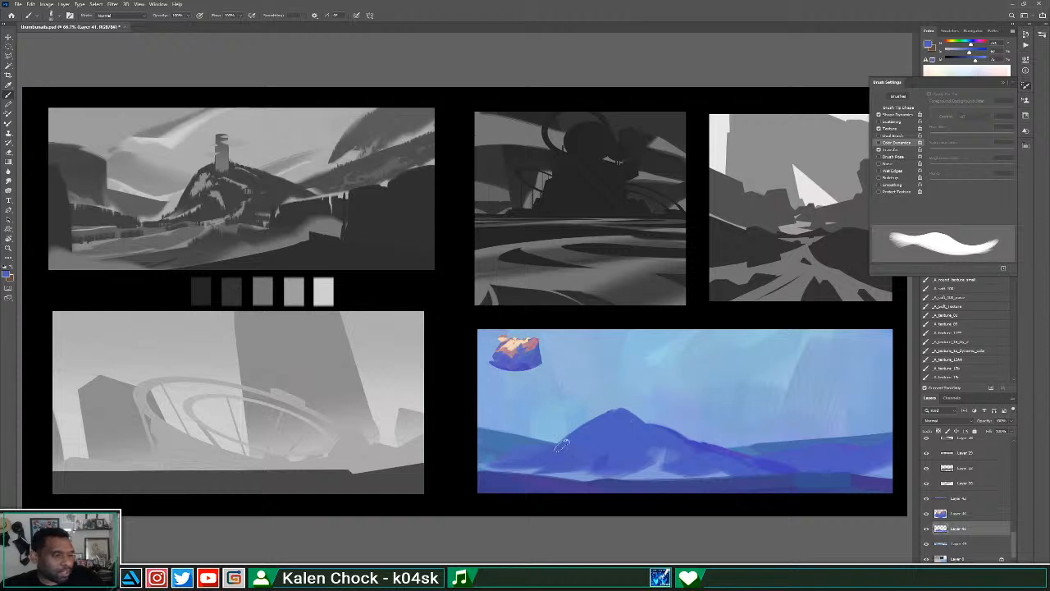
Paint pale blue patches up the central hill's lower left and right faces and break them up with mid blue.
{"action": "left_click", "coordinate": [581, 477], "text": "alt"}
{"action": "mouse_move", "coordinate": [571, 477]}
{"action": "left_mouse_down"}
{"action": "mouse_move", "coordinate": [611, 448]}
{"action": "mouse_move", "coordinate": [547, 471]}
{"action": "left_mouse_up"}
{"action": "left_click", "coordinate": [589, 453], "text": "alt"}
{"action": "mouse_move", "coordinate": [615, 442]}
{"action": "left_mouse_down"}
{"action": "mouse_move", "coordinate": [654, 453]}
{"action": "mouse_move", "coordinate": [594, 483]}
{"action": "mouse_move", "coordinate": [574, 479]}
{"action": "mouse_move", "coordinate": [710, 467]}
{"action": "left_mouse_up"}
{"action": "left_click", "coordinate": [576, 480], "text": "alt"}
{"action": "left_click", "coordinate": [689, 453], "text": "alt"}
{"action": "left_click_drag", "start_coordinate": [640, 468], "coordinate": [702, 467]}
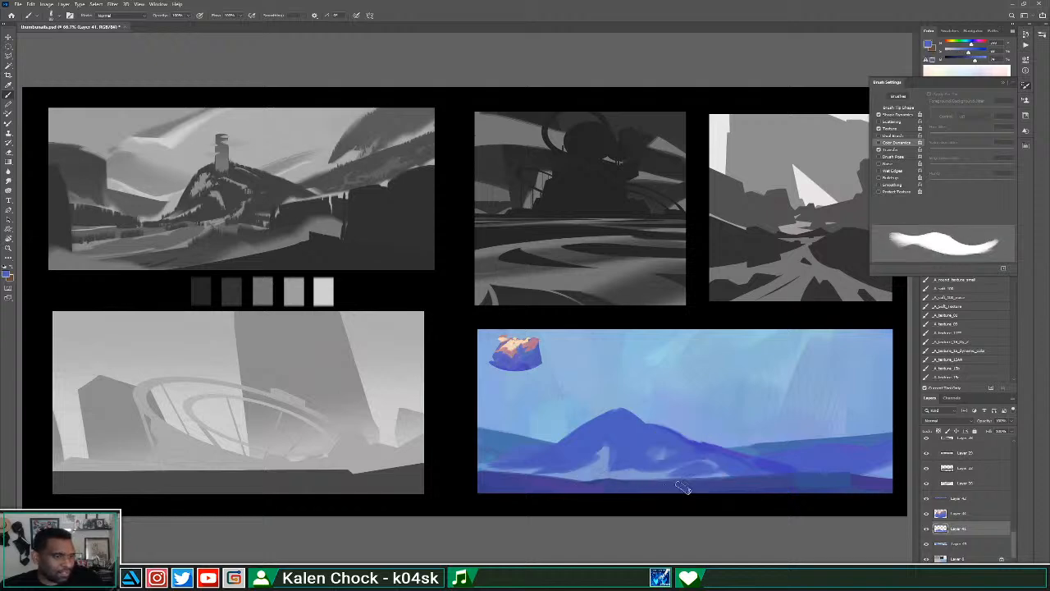
Cover the pale marks on the central hill's lower right slope with blue, blending it toward the right hill.
{"action": "left_click", "coordinate": [592, 472], "text": "alt"}
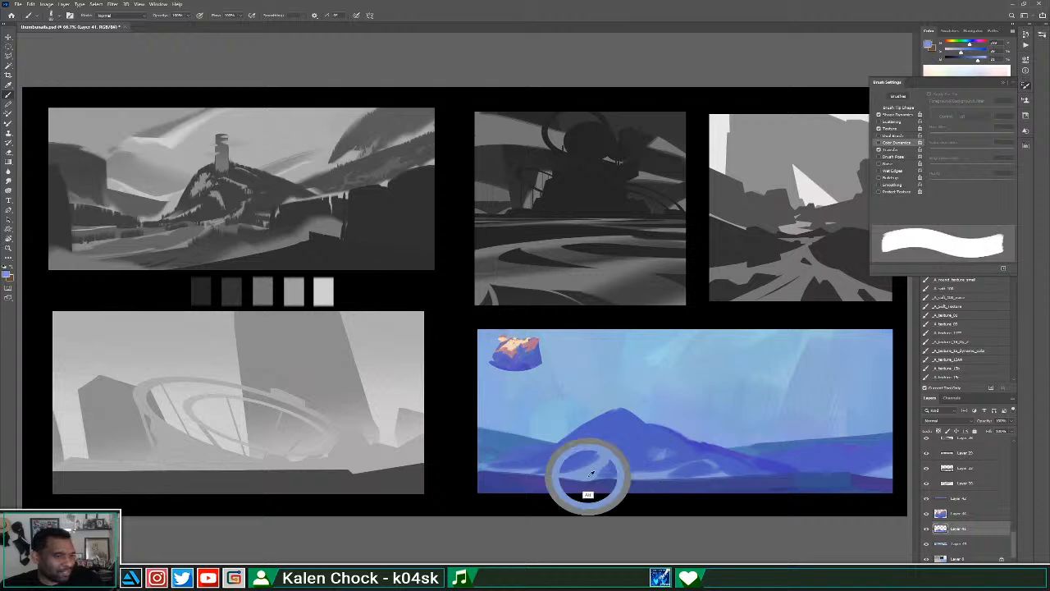
{"action": "left_click", "coordinate": [706, 487], "text": "alt"}
{"action": "left_click", "coordinate": [704, 466], "text": "alt"}
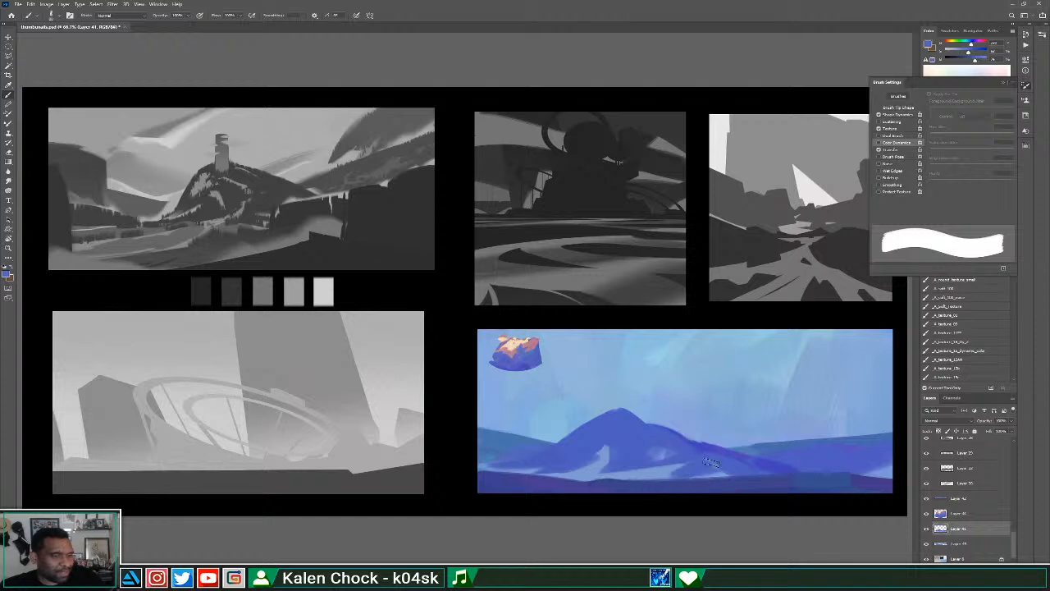
{"action": "left_click_drag", "start_coordinate": [704, 458], "coordinate": [763, 449]}
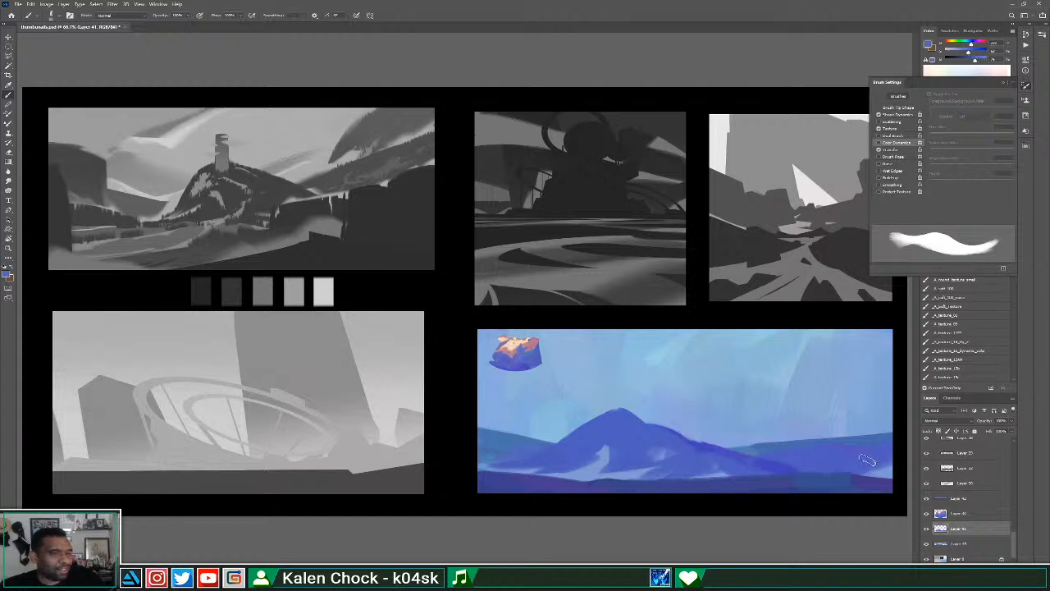
Compare the thumbnail with and without the orange-lit color reference, and make the reference's layer active.
{"action": "left_click", "coordinate": [927, 513]}
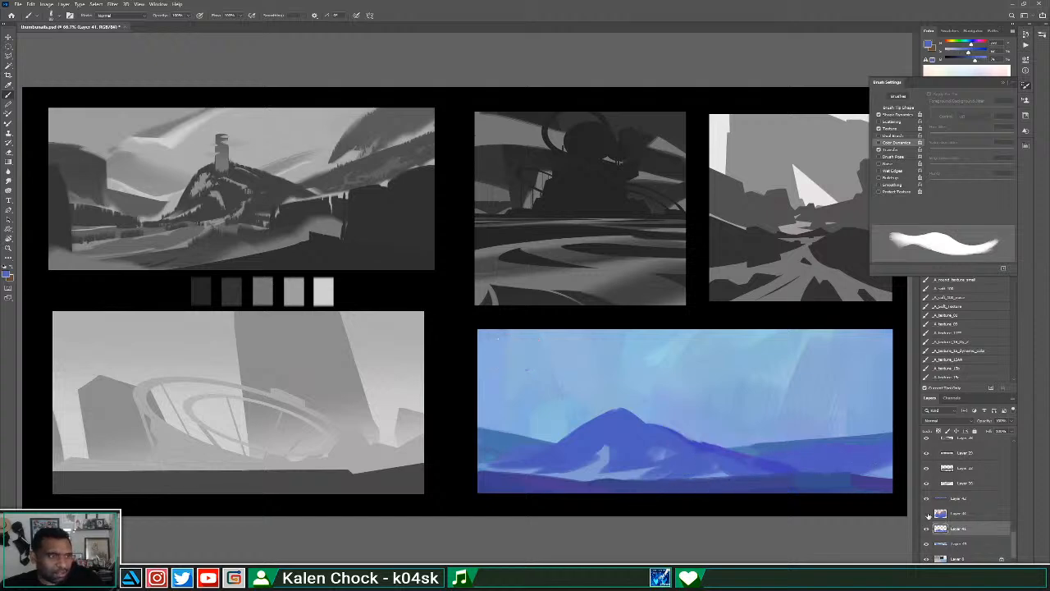
{"action": "left_click", "coordinate": [927, 514]}
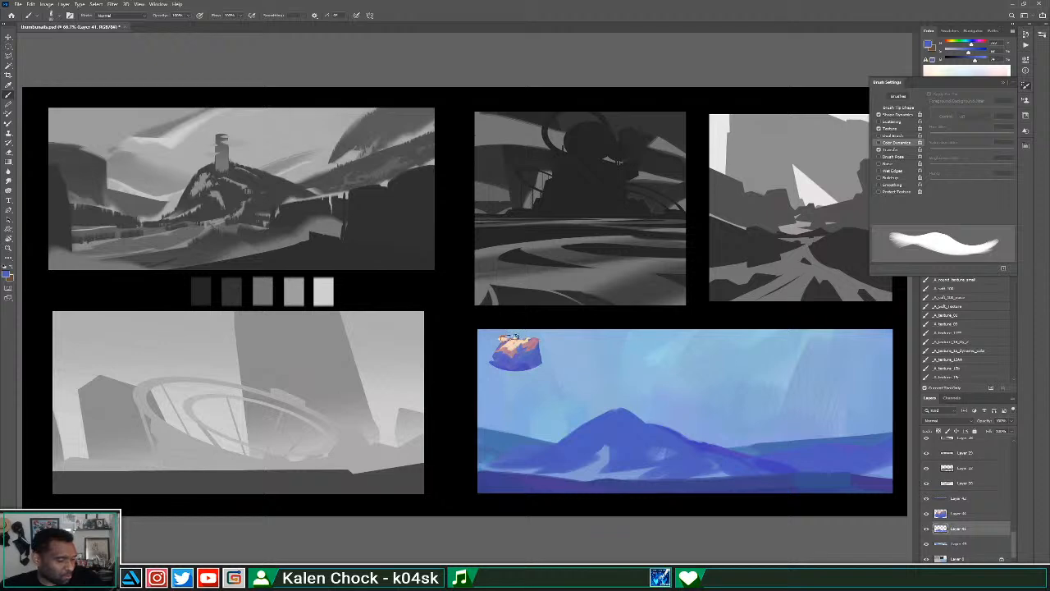
{"action": "left_click", "coordinate": [531, 356], "text": "ctrl"}
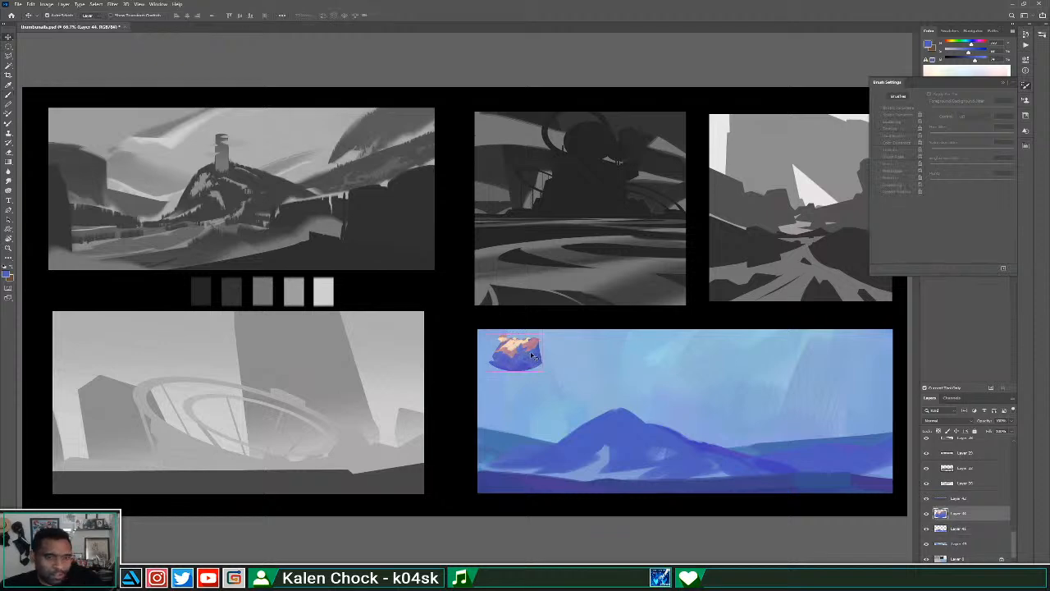
Add a new layer behind the hills and block in a large mid-blue mass across the sky, sampling the color reference.
{"action": "left_click", "coordinate": [963, 528]}
{"action": "left_click", "coordinate": [966, 543]}
{"action": "key", "text": "ctrl+shift+alt+n"}
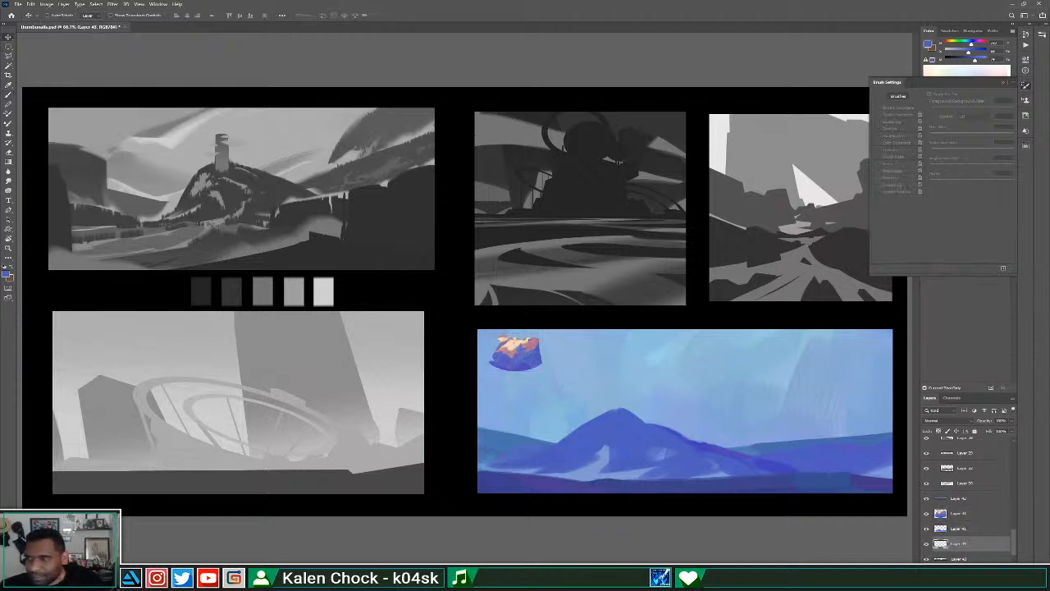
{"action": "key", "text": "b"}
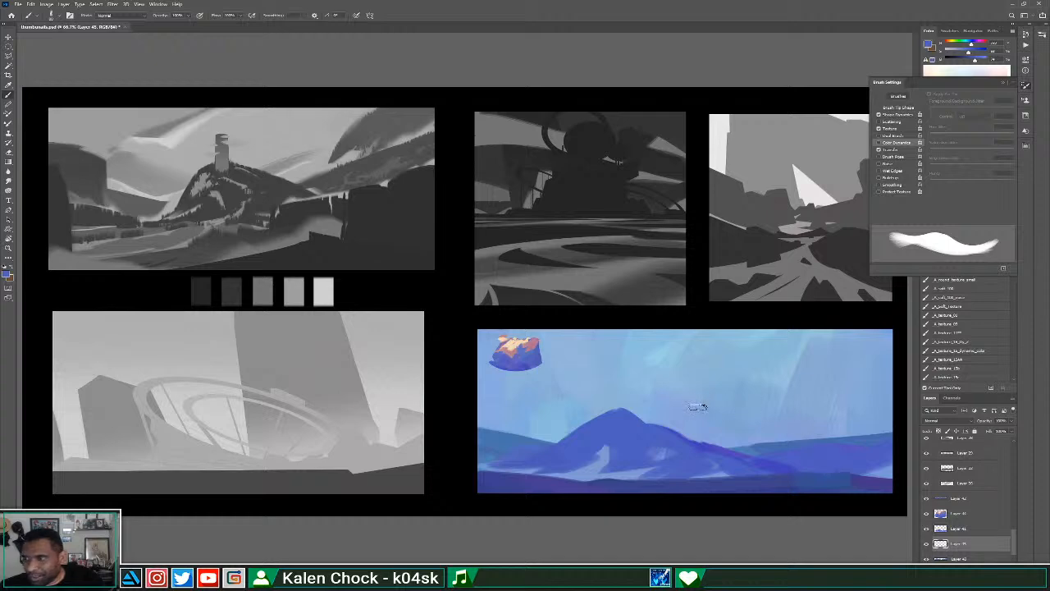
{"action": "mouse_move", "coordinate": [693, 397]}
{"action": "left_mouse_down"}
{"action": "mouse_move", "coordinate": [680, 422]}
{"action": "mouse_move", "coordinate": [689, 406]}
{"action": "mouse_move", "coordinate": [668, 397]}
{"action": "mouse_move", "coordinate": [703, 398]}
{"action": "mouse_move", "coordinate": [700, 416]}
{"action": "mouse_move", "coordinate": [529, 349]}
{"action": "mouse_move", "coordinate": [694, 406]}
{"action": "mouse_move", "coordinate": [706, 392]}
{"action": "mouse_move", "coordinate": [717, 417]}
{"action": "mouse_move", "coordinate": [685, 428]}
{"action": "mouse_move", "coordinate": [702, 382]}
{"action": "mouse_move", "coordinate": [692, 398]}
{"action": "mouse_move", "coordinate": [685, 378]}
{"action": "mouse_move", "coordinate": [607, 355]}
{"action": "mouse_move", "coordinate": [692, 388]}
{"action": "mouse_move", "coordinate": [614, 344]}
{"action": "mouse_move", "coordinate": [601, 322]}
{"action": "mouse_move", "coordinate": [682, 336]}
{"action": "mouse_move", "coordinate": [738, 375]}
{"action": "mouse_move", "coordinate": [726, 388]}
{"action": "mouse_move", "coordinate": [776, 371]}
{"action": "mouse_move", "coordinate": [769, 419]}
{"action": "mouse_move", "coordinate": [793, 426]}
{"action": "mouse_move", "coordinate": [770, 402]}
{"action": "left_mouse_up"}
{"action": "left_click", "coordinate": [530, 349], "text": "alt"}
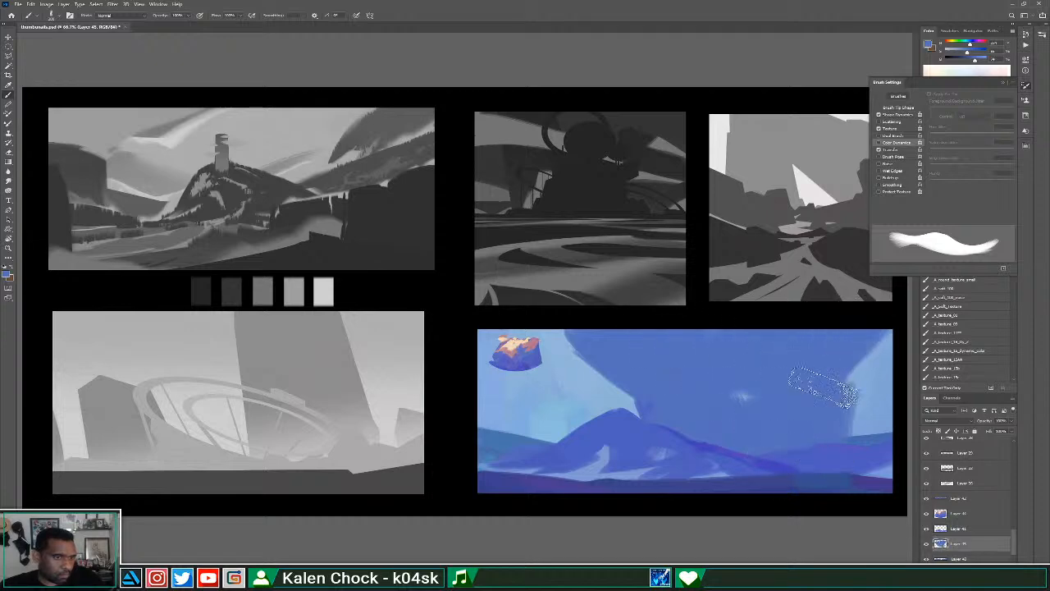
Refine the blue mass's slanted edge above the central hill's summit and fill its pale gap using a smaller brush.
{"action": "key", "text": "bracketleft"}
{"action": "key", "text": "bracketleft"}
{"action": "key", "text": "bracketleft"}
{"action": "key", "text": "bracketleft"}
{"action": "key", "text": "bracketleft"}
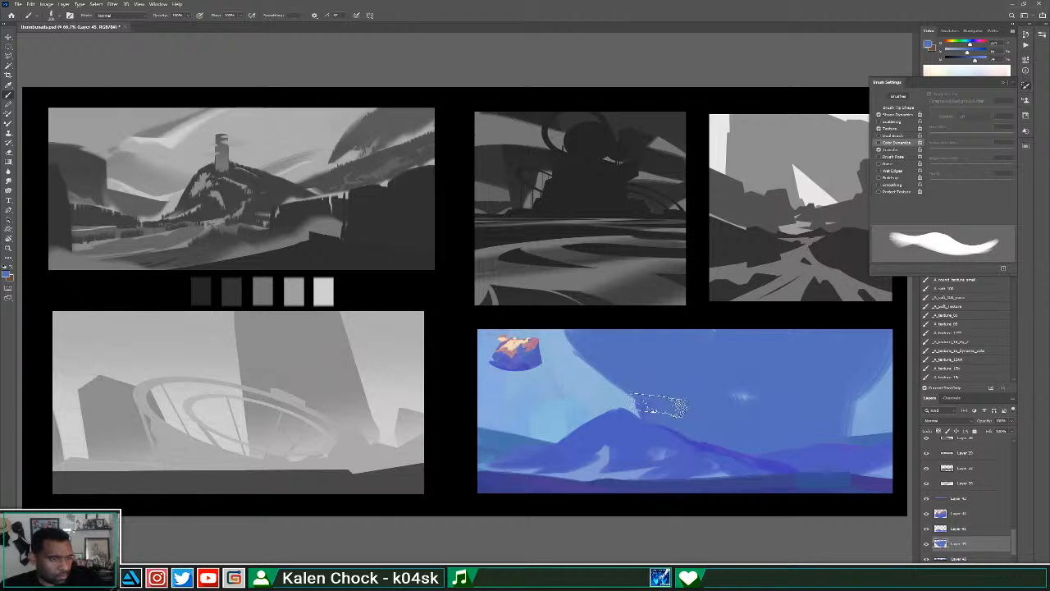
{"action": "left_click_drag", "start_coordinate": [647, 392], "coordinate": [639, 409]}
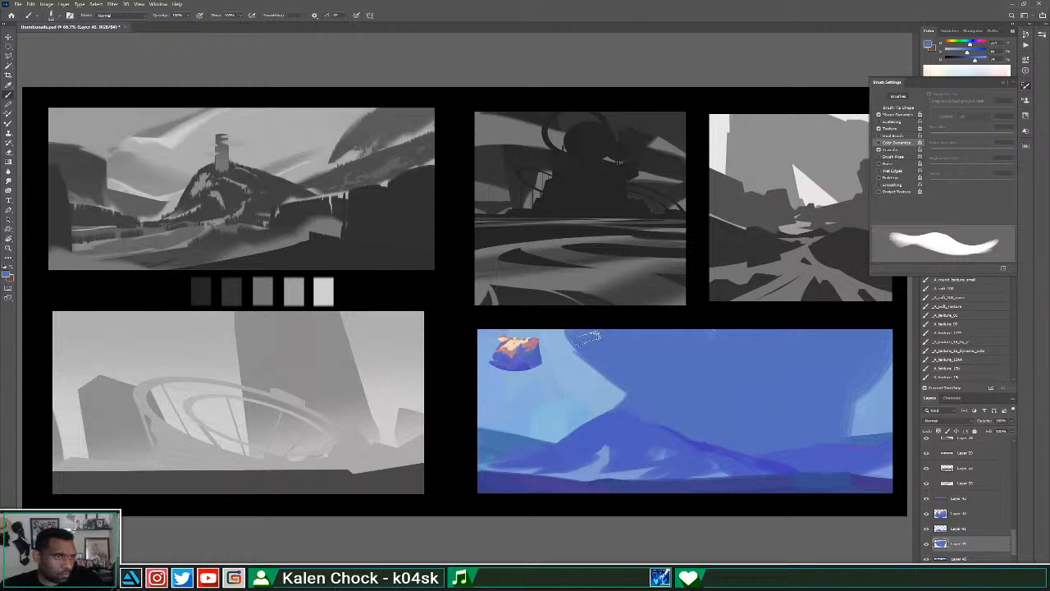
Paint pink and cream light, both sampled from the color reference, across the upper part of the blue mass.
{"action": "left_click", "coordinate": [518, 353], "text": "alt"}
{"action": "mouse_move", "coordinate": [648, 360]}
{"action": "left_mouse_down"}
{"action": "mouse_move", "coordinate": [576, 332]}
{"action": "mouse_move", "coordinate": [702, 333]}
{"action": "mouse_move", "coordinate": [615, 336]}
{"action": "left_mouse_up"}
{"action": "left_click_drag", "start_coordinate": [739, 384], "coordinate": [800, 333]}
{"action": "mouse_move", "coordinate": [762, 335]}
{"action": "left_mouse_down"}
{"action": "mouse_move", "coordinate": [711, 379]}
{"action": "mouse_move", "coordinate": [726, 391]}
{"action": "mouse_move", "coordinate": [839, 333]}
{"action": "left_mouse_up"}
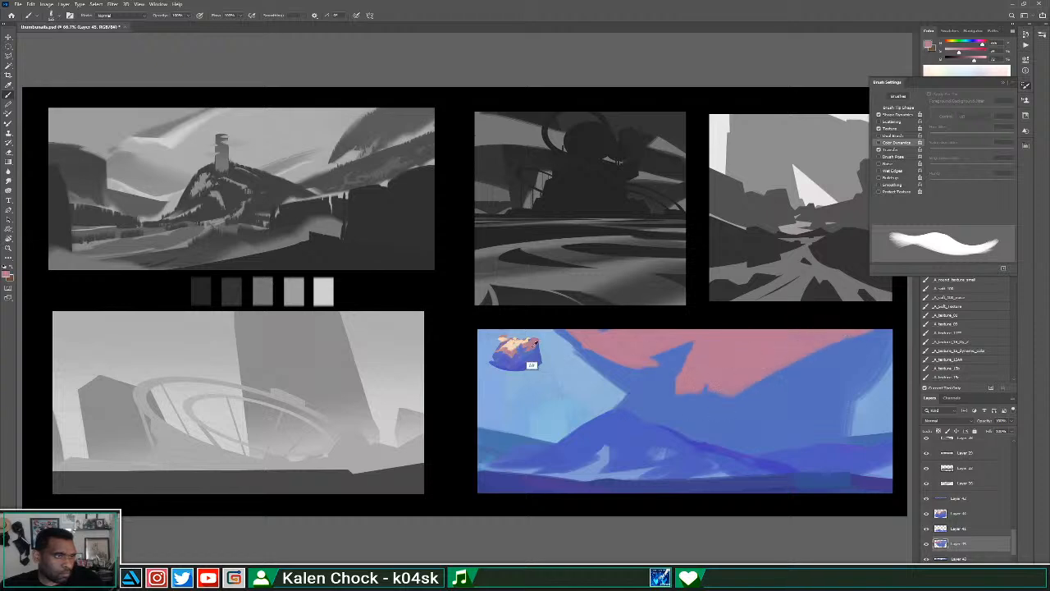
{"action": "left_click", "coordinate": [517, 350], "text": "alt"}
{"action": "mouse_move", "coordinate": [624, 338]}
{"action": "left_mouse_down"}
{"action": "mouse_move", "coordinate": [657, 346]}
{"action": "mouse_move", "coordinate": [625, 346]}
{"action": "mouse_move", "coordinate": [751, 331]}
{"action": "mouse_move", "coordinate": [744, 359]}
{"action": "mouse_move", "coordinate": [792, 336]}
{"action": "left_mouse_up"}
Carve purple-blue cliffs into the mass below the cream light and add a darker blue form behind the right slope.
{"action": "left_click", "coordinate": [513, 360], "text": "alt"}
{"action": "mouse_move", "coordinate": [671, 364]}
{"action": "left_mouse_down"}
{"action": "mouse_move", "coordinate": [609, 342]}
{"action": "mouse_move", "coordinate": [678, 381]}
{"action": "mouse_move", "coordinate": [681, 354]}
{"action": "mouse_move", "coordinate": [657, 389]}
{"action": "mouse_move", "coordinate": [678, 408]}
{"action": "mouse_move", "coordinate": [692, 377]}
{"action": "mouse_move", "coordinate": [775, 382]}
{"action": "mouse_move", "coordinate": [754, 379]}
{"action": "mouse_move", "coordinate": [765, 379]}
{"action": "mouse_move", "coordinate": [768, 408]}
{"action": "mouse_move", "coordinate": [772, 372]}
{"action": "mouse_move", "coordinate": [784, 430]}
{"action": "mouse_move", "coordinate": [842, 397]}
{"action": "mouse_move", "coordinate": [797, 420]}
{"action": "mouse_move", "coordinate": [780, 444]}
{"action": "mouse_move", "coordinate": [811, 436]}
{"action": "left_mouse_up"}
{"action": "mouse_move", "coordinate": [846, 366]}
{"action": "left_mouse_down"}
{"action": "mouse_move", "coordinate": [886, 339]}
{"action": "mouse_move", "coordinate": [846, 402]}
{"action": "left_mouse_up"}
{"action": "left_click", "coordinate": [522, 363], "text": "alt"}
{"action": "mouse_move", "coordinate": [761, 429]}
{"action": "left_mouse_down"}
{"action": "mouse_move", "coordinate": [767, 456]}
{"action": "mouse_move", "coordinate": [757, 410]}
{"action": "mouse_move", "coordinate": [744, 436]}
{"action": "left_mouse_up"}
Check the composition at a reduced zoom, delete the test layer with the cliffs and warm light, and make the hill layer active.
{"action": "key", "text": "z"}
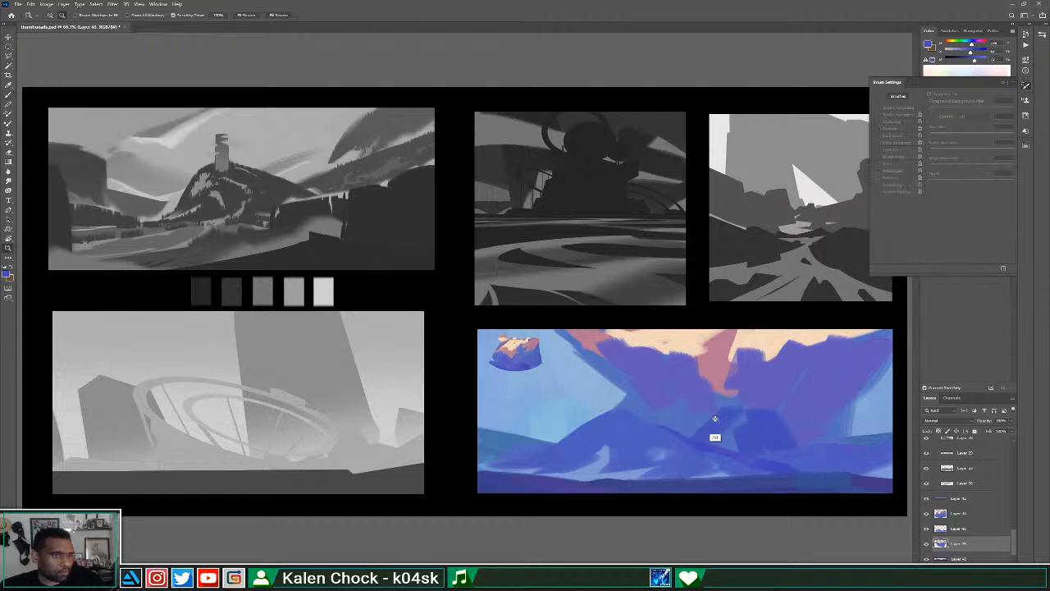
{"action": "left_click", "coordinate": [712, 428], "text": "alt"}
{"action": "left_click", "coordinate": [715, 419], "text": "alt"}
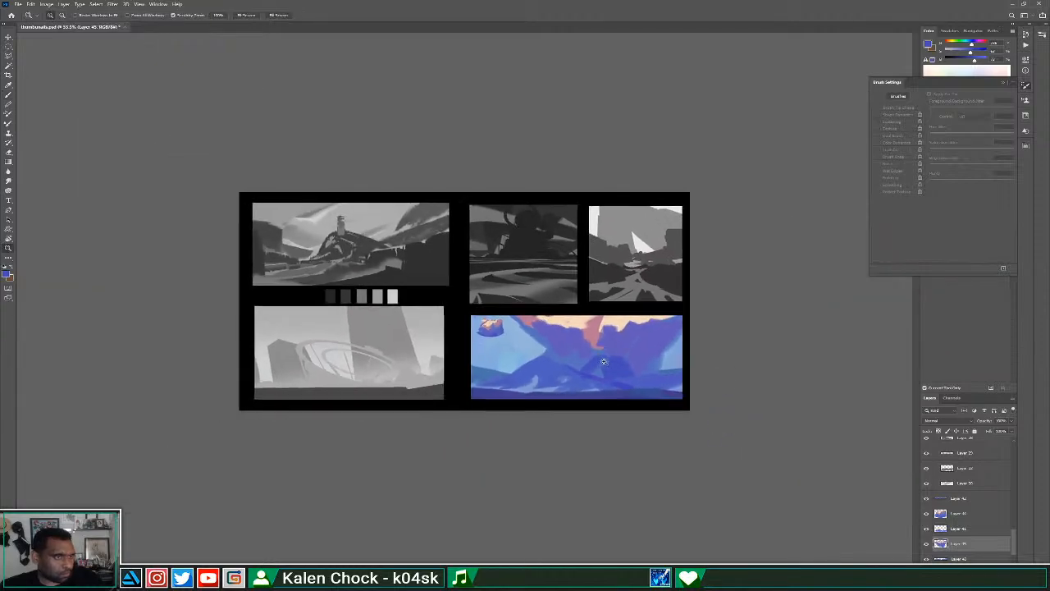
{"action": "left_click", "coordinate": [622, 365]}
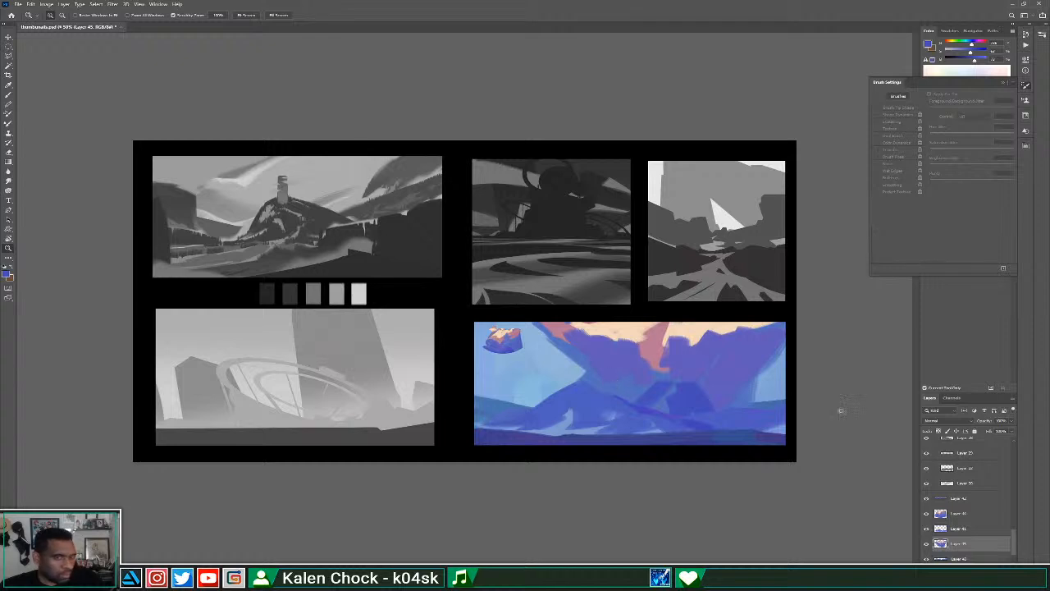
{"action": "left_click", "coordinate": [926, 543]}
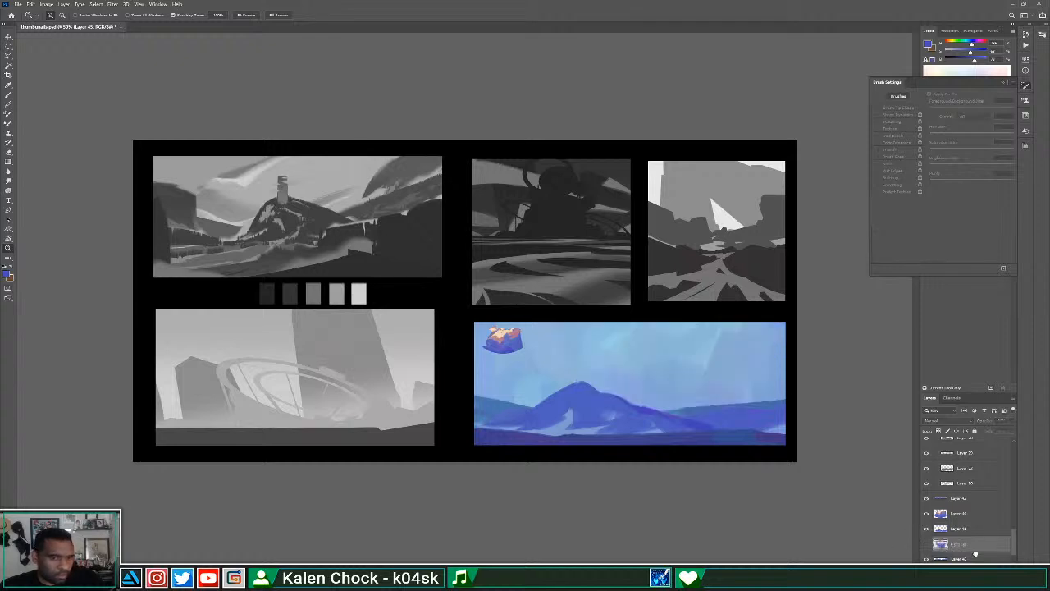
{"action": "left_click_drag", "start_coordinate": [975, 554], "coordinate": [1002, 581]}
{"action": "left_click", "coordinate": [968, 529]}
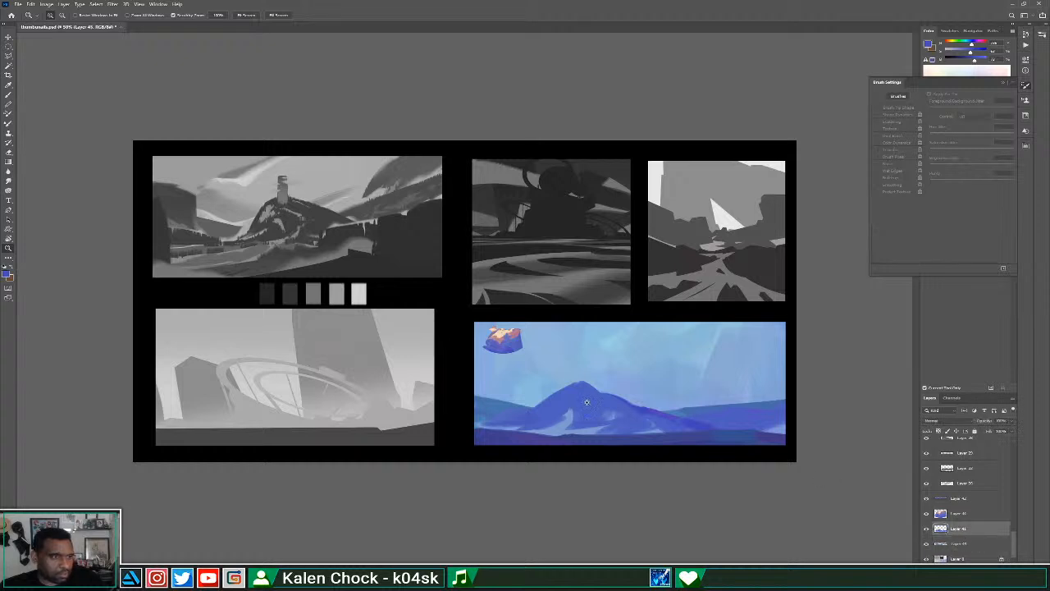
Block in a large solid blue rock mass over the mountain and most of the sky in the coloured thumbnail.
{"action": "key", "text": "b"}
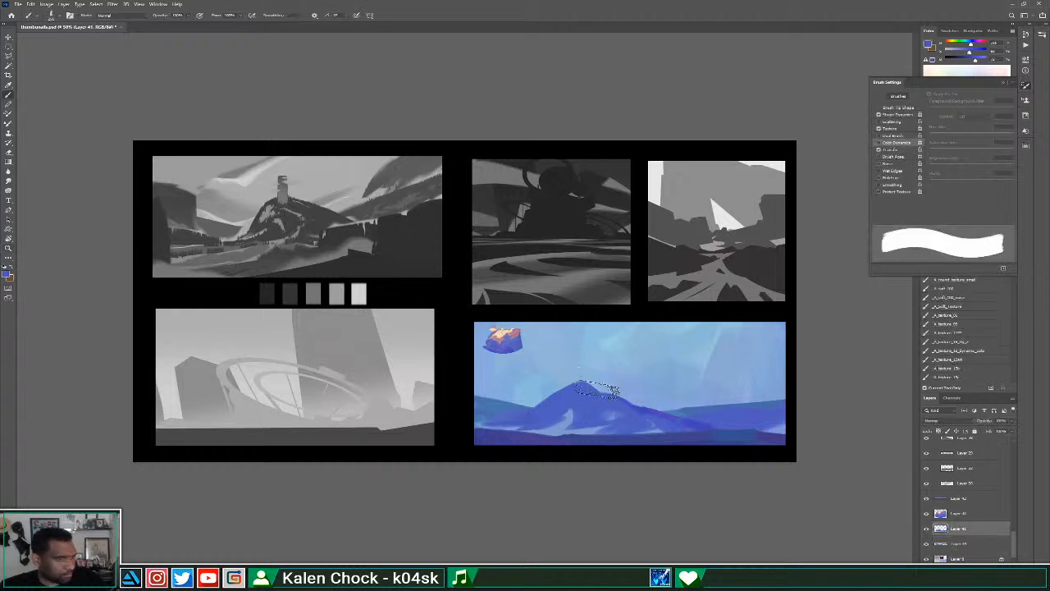
{"action": "mouse_move", "coordinate": [596, 375]}
{"action": "left_mouse_down"}
{"action": "mouse_move", "coordinate": [617, 324]}
{"action": "mouse_move", "coordinate": [621, 393]}
{"action": "mouse_move", "coordinate": [590, 406]}
{"action": "mouse_move", "coordinate": [592, 383]}
{"action": "mouse_move", "coordinate": [581, 390]}
{"action": "mouse_move", "coordinate": [607, 396]}
{"action": "mouse_move", "coordinate": [623, 326]}
{"action": "mouse_move", "coordinate": [661, 366]}
{"action": "mouse_move", "coordinate": [658, 322]}
{"action": "mouse_move", "coordinate": [682, 387]}
{"action": "mouse_move", "coordinate": [680, 365]}
{"action": "mouse_move", "coordinate": [703, 406]}
{"action": "mouse_move", "coordinate": [693, 363]}
{"action": "mouse_move", "coordinate": [723, 340]}
{"action": "mouse_move", "coordinate": [689, 355]}
{"action": "mouse_move", "coordinate": [680, 336]}
{"action": "mouse_move", "coordinate": [682, 357]}
{"action": "mouse_move", "coordinate": [714, 343]}
{"action": "mouse_move", "coordinate": [705, 330]}
{"action": "mouse_move", "coordinate": [716, 386]}
{"action": "mouse_move", "coordinate": [704, 336]}
{"action": "mouse_move", "coordinate": [731, 398]}
{"action": "mouse_move", "coordinate": [722, 338]}
{"action": "mouse_move", "coordinate": [732, 408]}
{"action": "mouse_move", "coordinate": [728, 353]}
{"action": "mouse_move", "coordinate": [742, 379]}
{"action": "mouse_move", "coordinate": [746, 367]}
{"action": "mouse_move", "coordinate": [739, 334]}
{"action": "mouse_move", "coordinate": [749, 406]}
{"action": "mouse_move", "coordinate": [757, 372]}
{"action": "mouse_move", "coordinate": [775, 367]}
{"action": "mouse_move", "coordinate": [779, 397]}
{"action": "mouse_move", "coordinate": [759, 336]}
{"action": "left_mouse_up"}
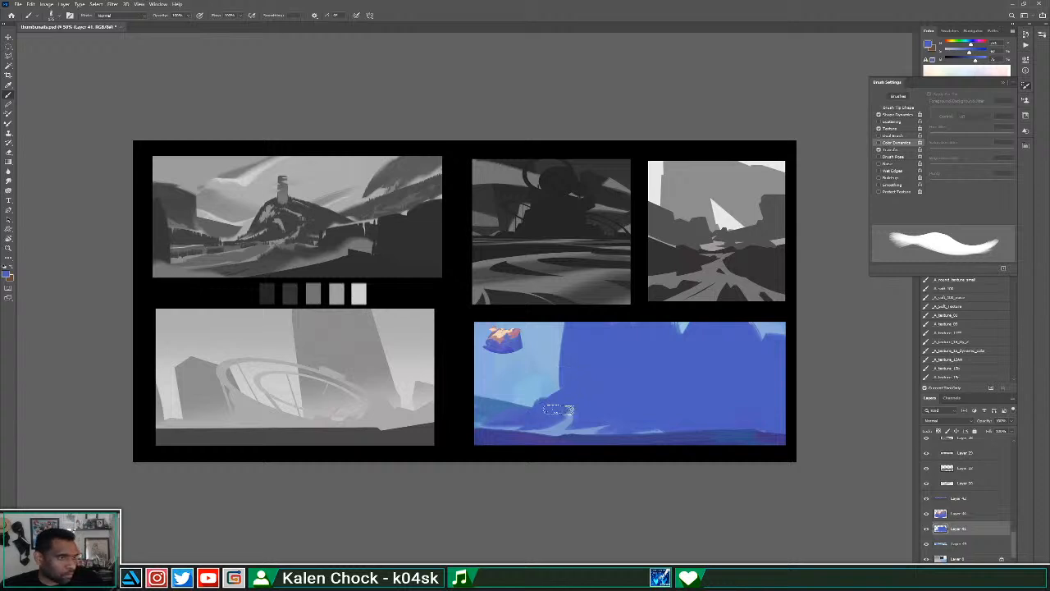
{"action": "mouse_move", "coordinate": [569, 348]}
{"action": "left_mouse_down"}
{"action": "mouse_move", "coordinate": [549, 320]}
{"action": "mouse_move", "coordinate": [571, 360]}
{"action": "mouse_move", "coordinate": [564, 378]}
{"action": "mouse_move", "coordinate": [555, 301]}
{"action": "left_mouse_up"}
{"action": "key", "text": "ctrl+z"}
{"action": "left_click_drag", "start_coordinate": [564, 382], "coordinate": [544, 316]}
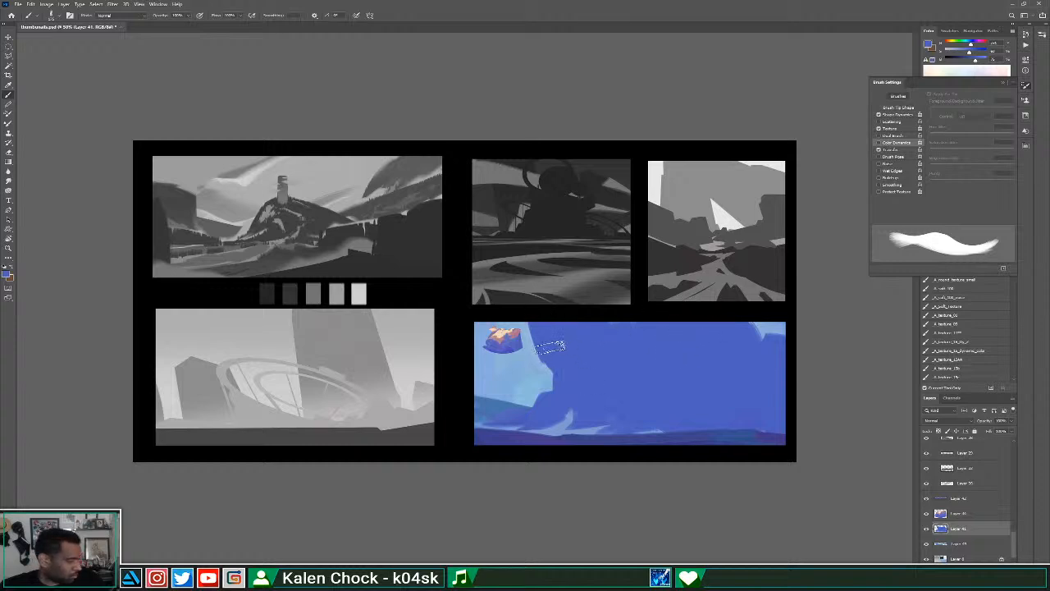
{"action": "mouse_move", "coordinate": [533, 332]}
{"action": "left_mouse_down"}
{"action": "mouse_move", "coordinate": [525, 356]}
{"action": "mouse_move", "coordinate": [543, 366]}
{"action": "left_mouse_up"}
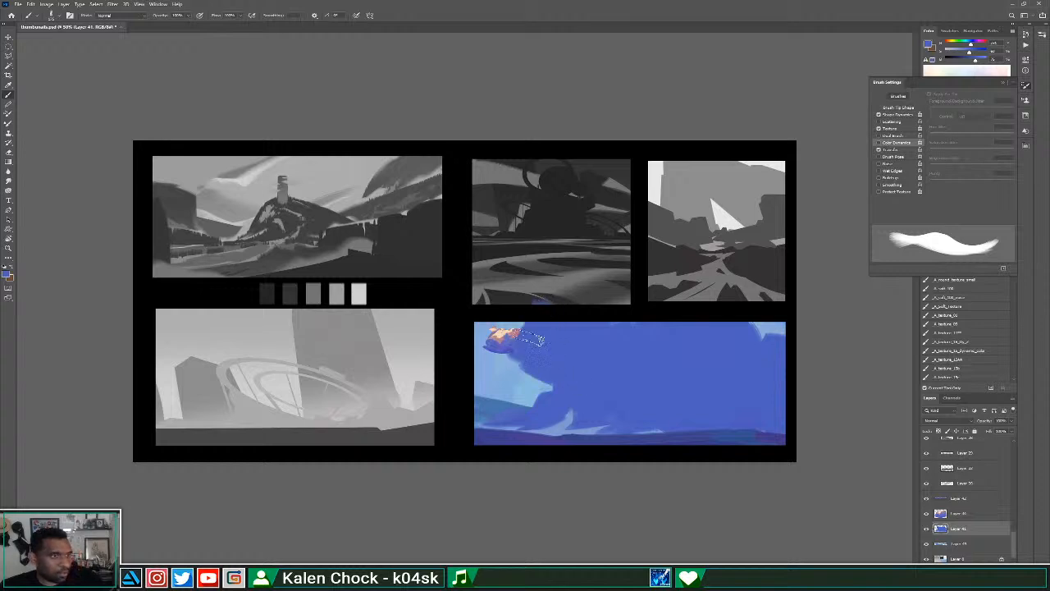
Erase along the rock mass's left edge to carve a slanted overhang clear of the small floating rock.
{"action": "key", "text": "e"}
{"action": "left_click_drag", "start_coordinate": [516, 371], "coordinate": [533, 325]}
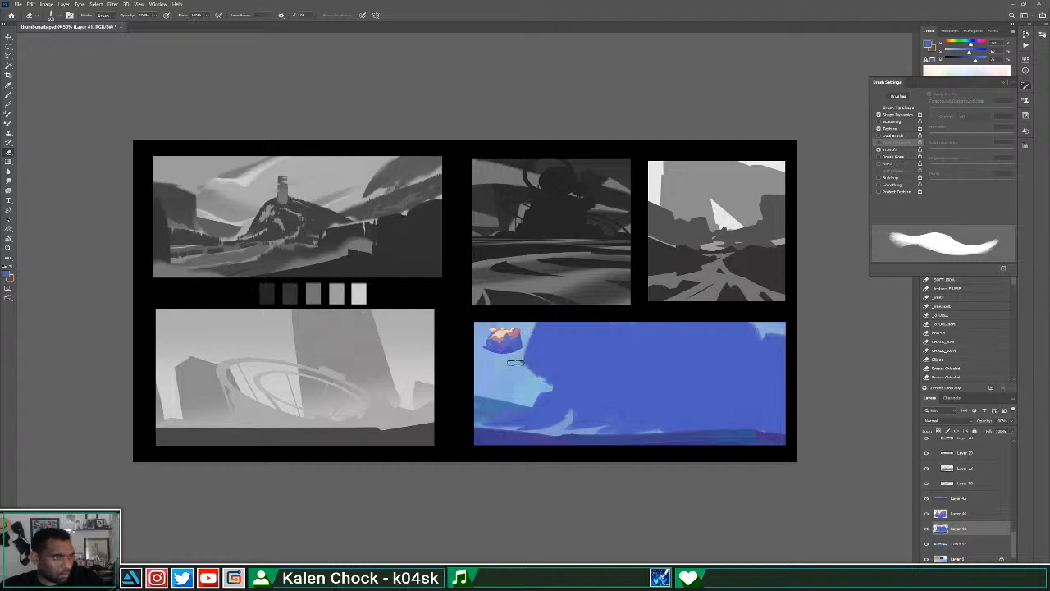
{"action": "mouse_move", "coordinate": [548, 387]}
{"action": "left_mouse_down"}
{"action": "mouse_move", "coordinate": [518, 343]}
{"action": "mouse_move", "coordinate": [534, 361]}
{"action": "mouse_move", "coordinate": [543, 344]}
{"action": "mouse_move", "coordinate": [558, 369]}
{"action": "mouse_move", "coordinate": [553, 323]}
{"action": "left_mouse_up"}
{"action": "key", "text": "b"}
{"action": "key", "text": "e"}
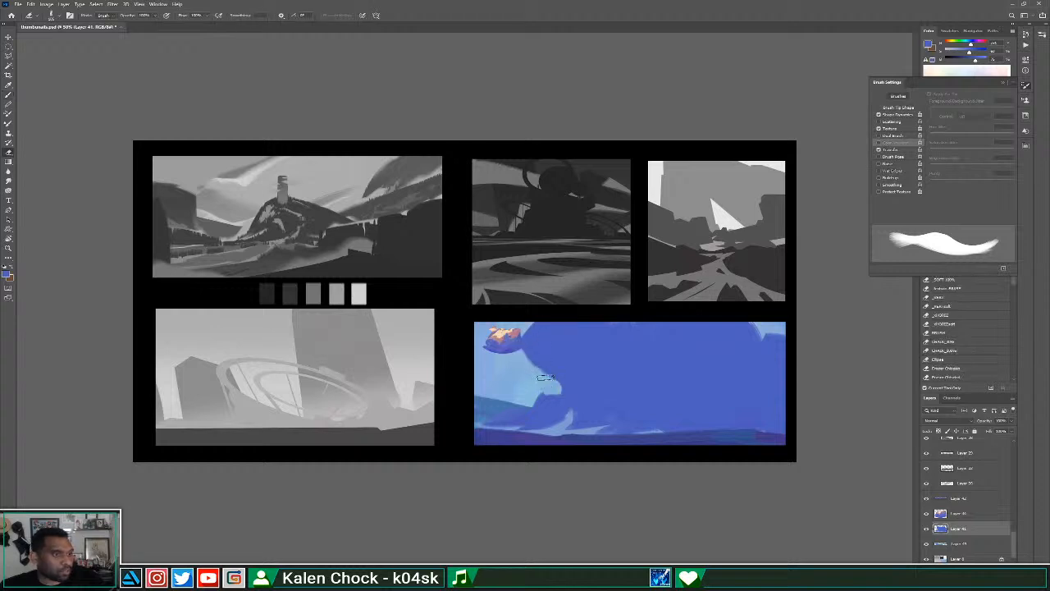
{"action": "mouse_move", "coordinate": [545, 377]}
{"action": "left_mouse_down"}
{"action": "mouse_move", "coordinate": [527, 356]}
{"action": "mouse_move", "coordinate": [552, 383]}
{"action": "left_mouse_up"}
Paint a muted pink plane across the upper part of the rock mass, sampling the colour from the small floating rock.
{"action": "key", "text": "b"}
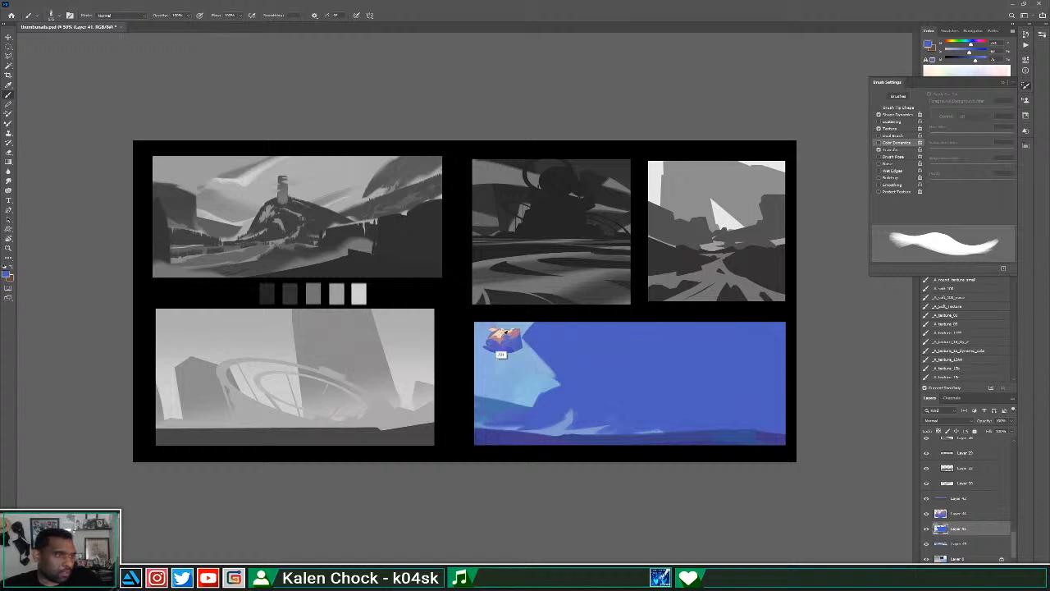
{"action": "left_click", "coordinate": [503, 334], "text": "alt"}
{"action": "left_click", "coordinate": [498, 341], "text": "alt"}
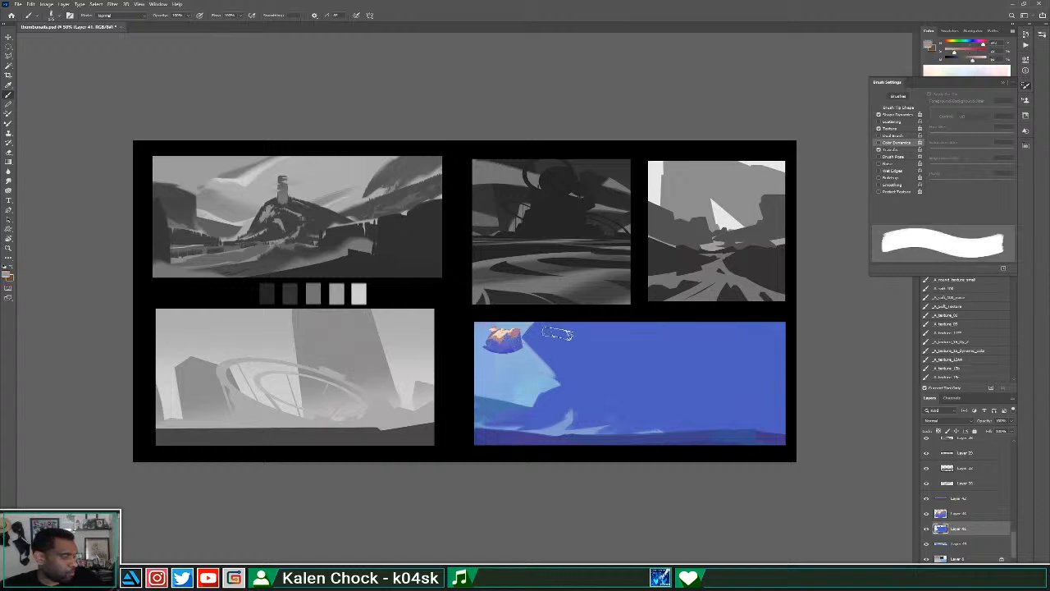
{"action": "mouse_move", "coordinate": [619, 356]}
{"action": "left_mouse_down"}
{"action": "mouse_move", "coordinate": [622, 317]}
{"action": "mouse_move", "coordinate": [619, 352]}
{"action": "mouse_move", "coordinate": [682, 310]}
{"action": "mouse_move", "coordinate": [602, 355]}
{"action": "left_mouse_up"}
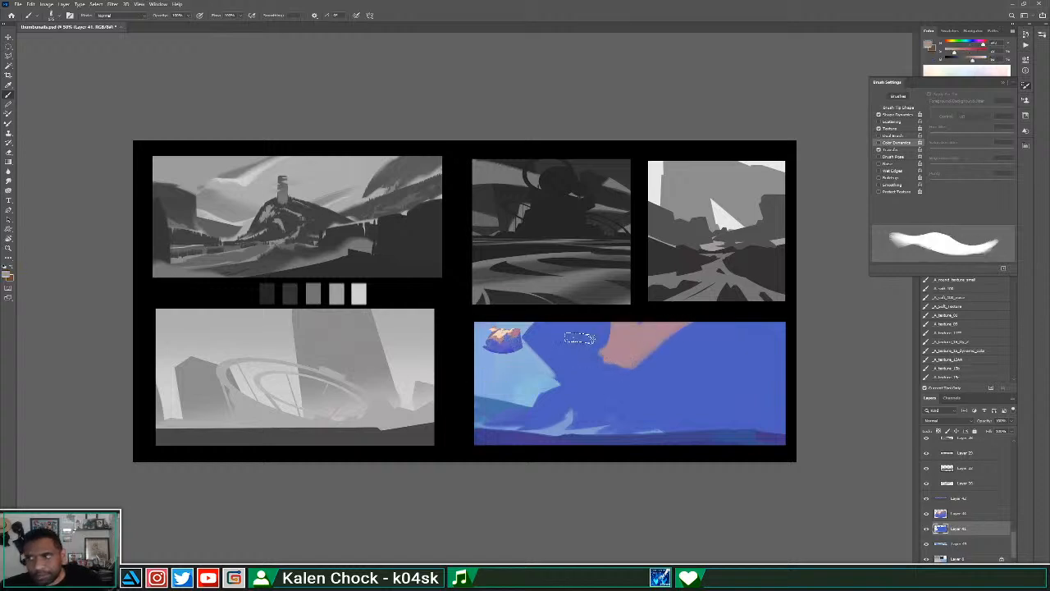
{"action": "mouse_move", "coordinate": [578, 322]}
{"action": "left_mouse_down"}
{"action": "mouse_move", "coordinate": [580, 382]}
{"action": "mouse_move", "coordinate": [600, 370]}
{"action": "left_mouse_up"}
{"action": "left_click", "coordinate": [580, 347], "text": "alt"}
{"action": "left_click_drag", "start_coordinate": [552, 317], "coordinate": [572, 381]}
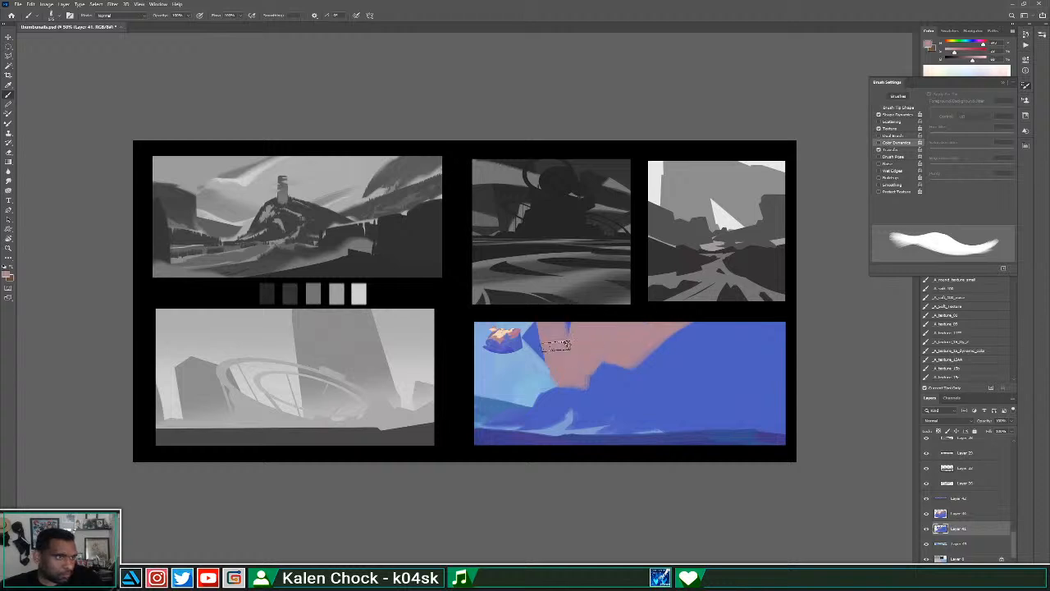
Extend the pink plane across the top of the rock mass and add a more saturated pink along its lower border.
{"action": "mouse_move", "coordinate": [565, 345]}
{"action": "left_mouse_down"}
{"action": "mouse_move", "coordinate": [544, 328]}
{"action": "mouse_move", "coordinate": [575, 369]}
{"action": "mouse_move", "coordinate": [562, 328]}
{"action": "left_mouse_up"}
{"action": "left_click_drag", "start_coordinate": [645, 364], "coordinate": [706, 312]}
{"action": "left_click_drag", "start_coordinate": [706, 312], "coordinate": [686, 382]}
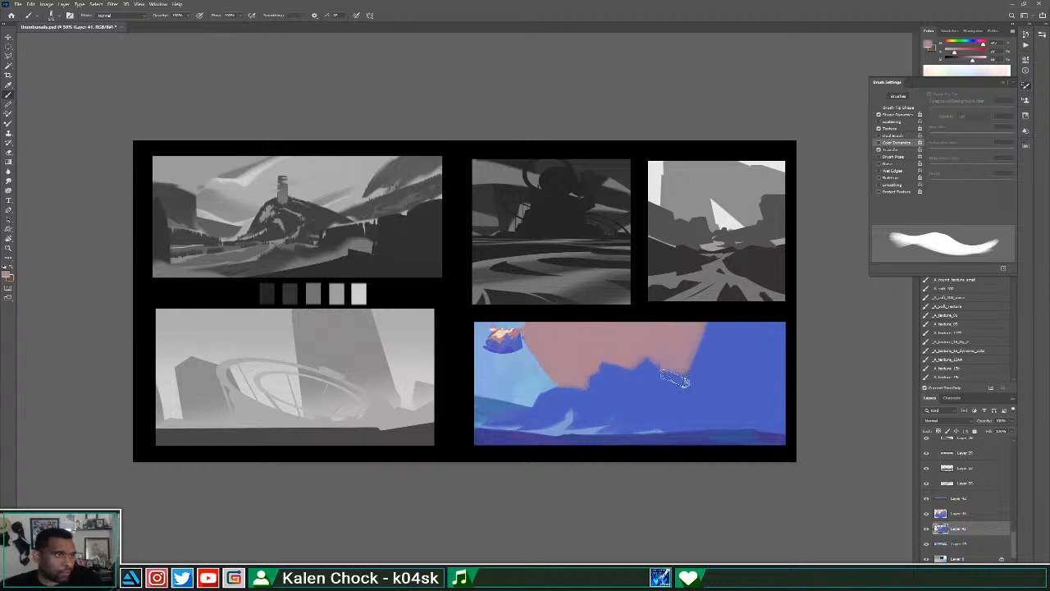
{"action": "left_click", "coordinate": [514, 334], "text": "alt"}
{"action": "mouse_move", "coordinate": [587, 385]}
{"action": "left_mouse_down"}
{"action": "mouse_move", "coordinate": [637, 349]}
{"action": "mouse_move", "coordinate": [682, 380]}
{"action": "mouse_move", "coordinate": [721, 307]}
{"action": "mouse_move", "coordinate": [695, 369]}
{"action": "left_mouse_up"}
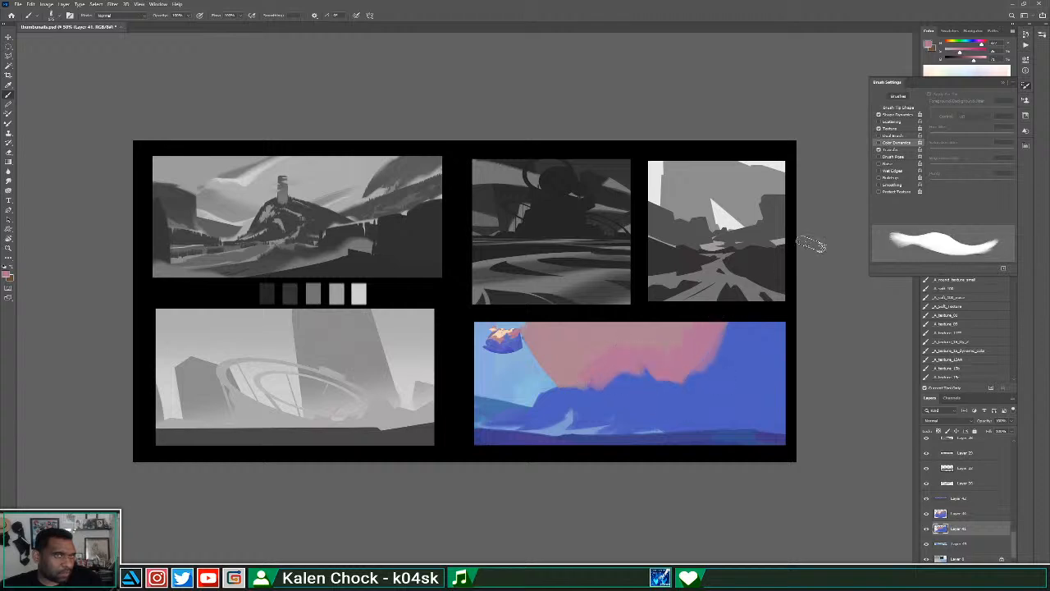
Enable Color Dynamics for the brush and paint varied blue facets into the rock's shadow side with sampled blues.
{"action": "left_click", "coordinate": [878, 143]}
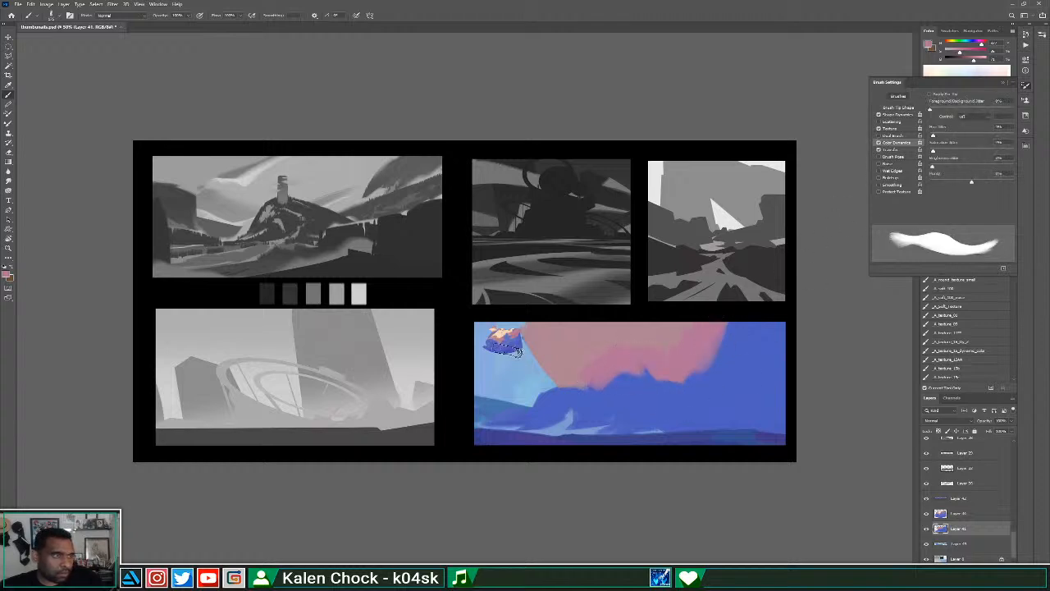
{"action": "left_click", "coordinate": [508, 342], "text": "alt"}
{"action": "mouse_move", "coordinate": [607, 400]}
{"action": "left_mouse_down"}
{"action": "mouse_move", "coordinate": [626, 354]}
{"action": "mouse_move", "coordinate": [678, 391]}
{"action": "mouse_move", "coordinate": [644, 386]}
{"action": "mouse_move", "coordinate": [725, 349]}
{"action": "mouse_move", "coordinate": [736, 330]}
{"action": "mouse_move", "coordinate": [670, 393]}
{"action": "mouse_move", "coordinate": [739, 317]}
{"action": "mouse_move", "coordinate": [705, 413]}
{"action": "mouse_move", "coordinate": [671, 386]}
{"action": "mouse_move", "coordinate": [608, 391]}
{"action": "mouse_move", "coordinate": [618, 363]}
{"action": "mouse_move", "coordinate": [571, 386]}
{"action": "mouse_move", "coordinate": [563, 404]}
{"action": "mouse_move", "coordinate": [589, 326]}
{"action": "mouse_move", "coordinate": [584, 380]}
{"action": "mouse_move", "coordinate": [601, 349]}
{"action": "mouse_move", "coordinate": [587, 376]}
{"action": "mouse_move", "coordinate": [570, 376]}
{"action": "mouse_move", "coordinate": [638, 361]}
{"action": "mouse_move", "coordinate": [574, 378]}
{"action": "left_mouse_up"}
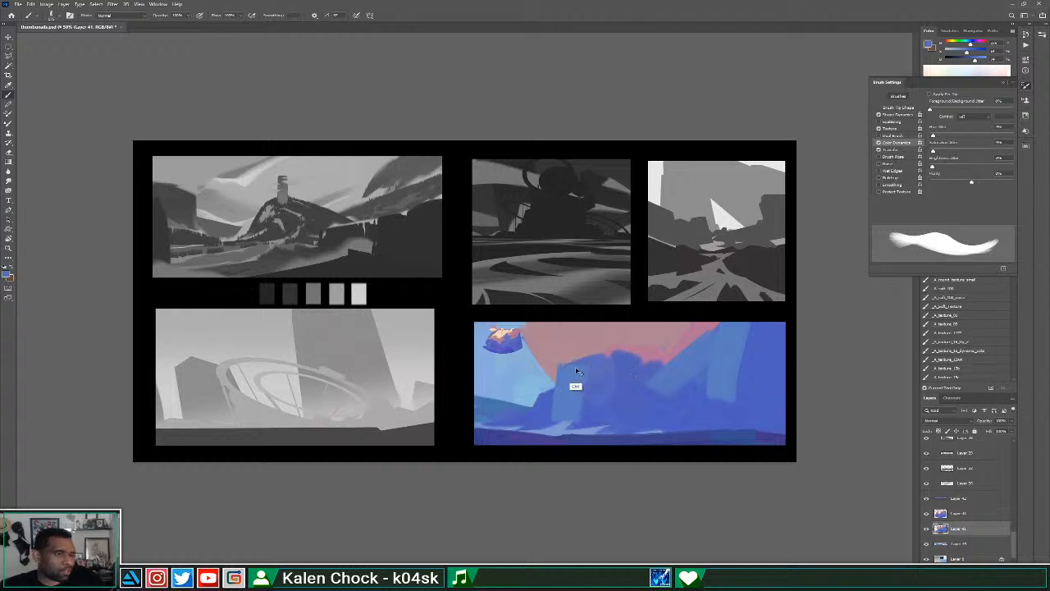
{"action": "key", "text": "ctrl+z"}
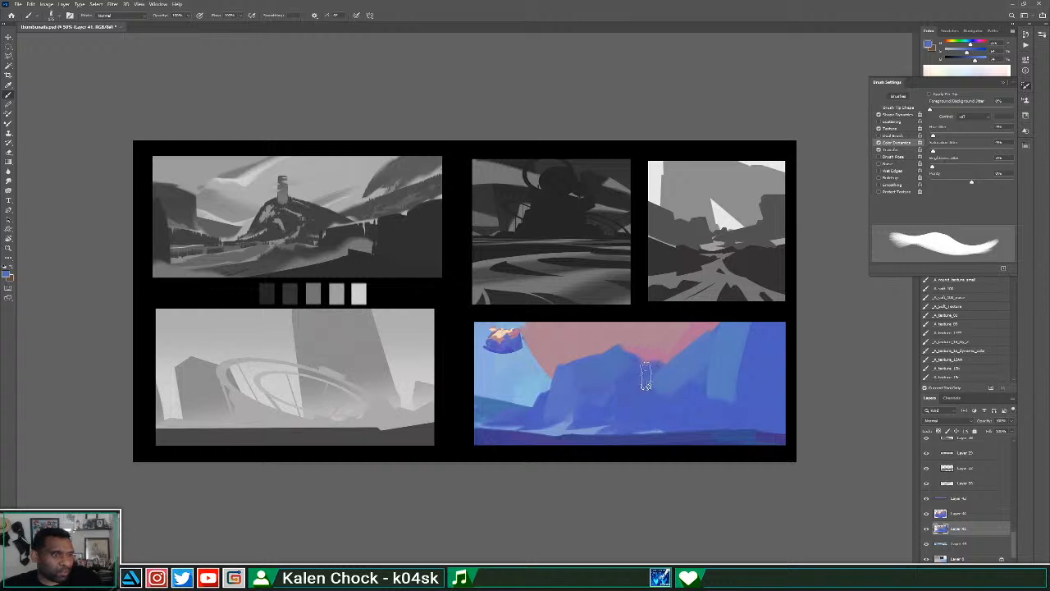
{"action": "left_click", "coordinate": [638, 381], "text": "alt"}
{"action": "mouse_move", "coordinate": [631, 367]}
{"action": "left_mouse_down"}
{"action": "mouse_move", "coordinate": [695, 382]}
{"action": "mouse_move", "coordinate": [675, 394]}
{"action": "mouse_move", "coordinate": [742, 321]}
{"action": "left_mouse_up"}
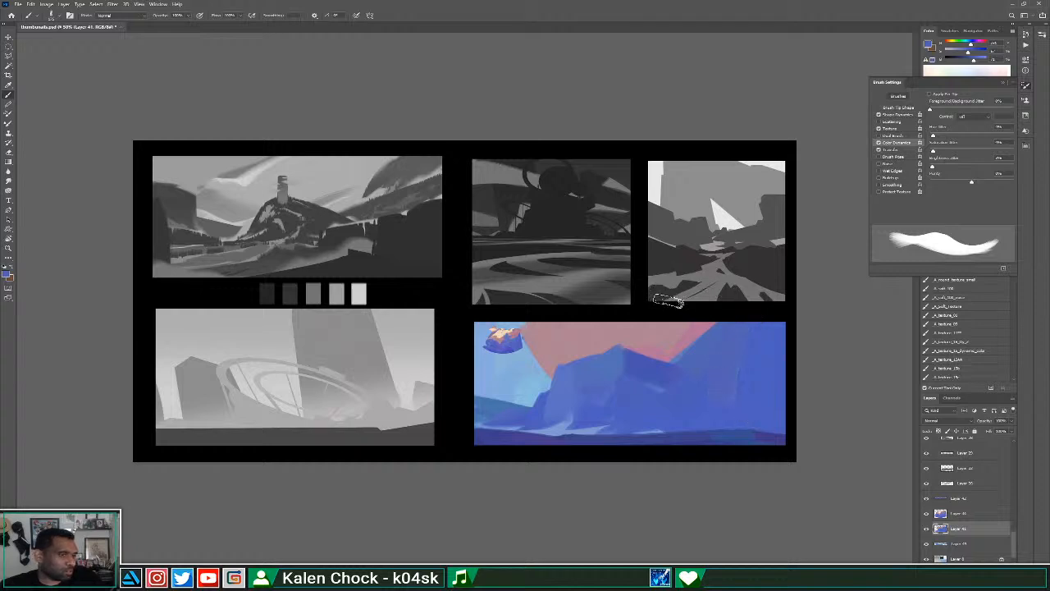
Extend the blue shadow shape up into the pink plane and reshape their border with sampled colours.
{"action": "left_click", "coordinate": [631, 341], "text": "alt"}
{"action": "mouse_move", "coordinate": [615, 348]}
{"action": "left_mouse_down"}
{"action": "mouse_move", "coordinate": [638, 321]}
{"action": "mouse_move", "coordinate": [584, 361]}
{"action": "mouse_move", "coordinate": [656, 368]}
{"action": "mouse_move", "coordinate": [678, 352]}
{"action": "left_mouse_up"}
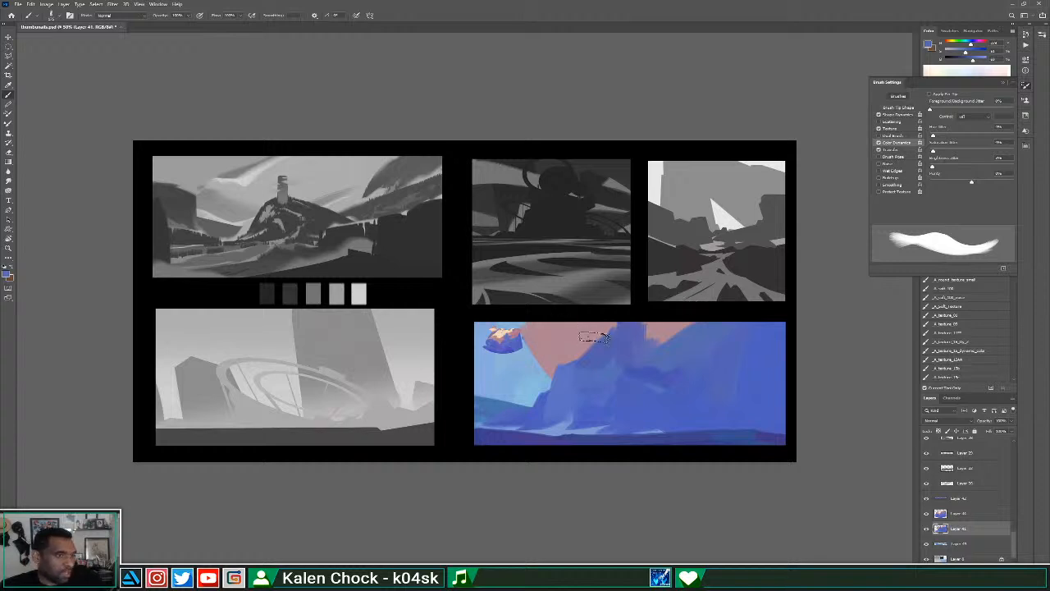
{"action": "mouse_move", "coordinate": [597, 349]}
{"action": "left_mouse_down"}
{"action": "mouse_move", "coordinate": [618, 323]}
{"action": "mouse_move", "coordinate": [582, 346]}
{"action": "mouse_move", "coordinate": [626, 338]}
{"action": "mouse_move", "coordinate": [579, 366]}
{"action": "mouse_move", "coordinate": [617, 378]}
{"action": "mouse_move", "coordinate": [627, 347]}
{"action": "left_mouse_up"}
{"action": "left_click", "coordinate": [579, 350], "text": "alt"}
{"action": "left_click", "coordinate": [595, 368], "text": "alt"}
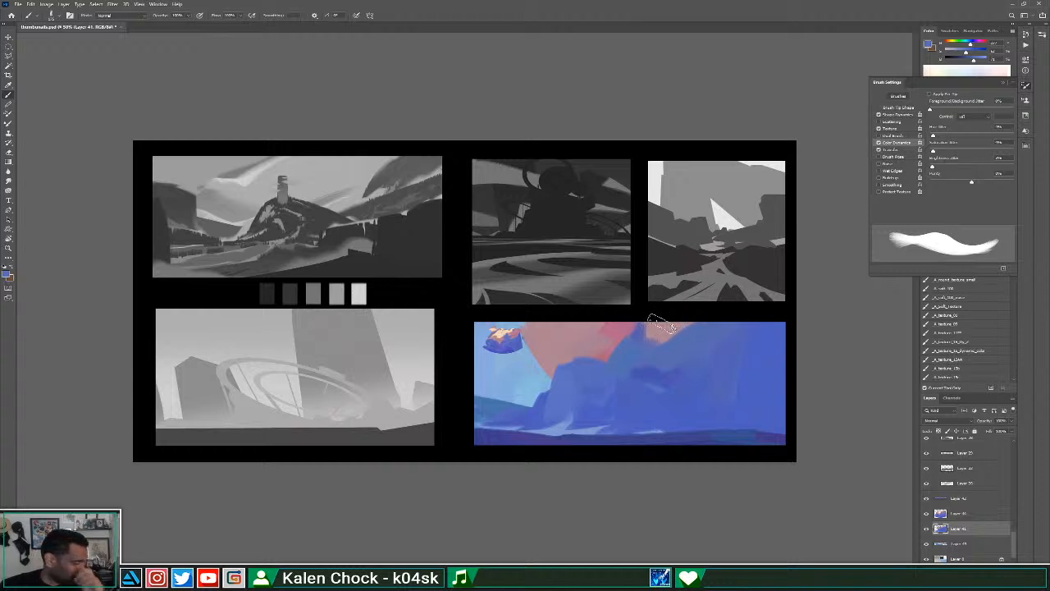
Paint pale cream highlights along the top of the pink plane, blending with tones sampled from the rock.
{"action": "left_click", "coordinate": [525, 330], "text": "alt"}
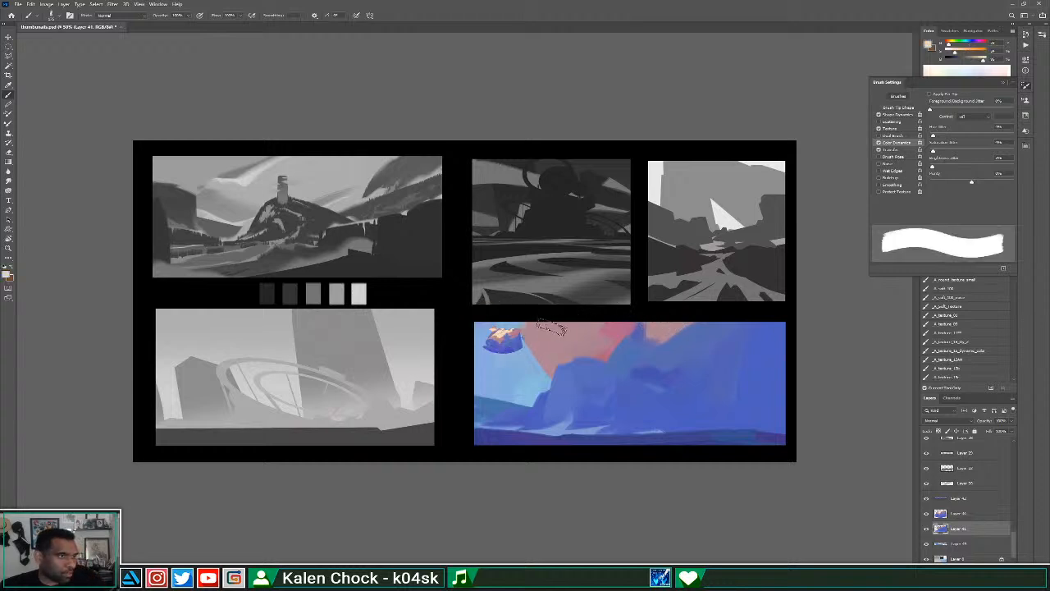
{"action": "mouse_move", "coordinate": [541, 338]}
{"action": "left_mouse_down"}
{"action": "mouse_move", "coordinate": [586, 343]}
{"action": "mouse_move", "coordinate": [579, 333]}
{"action": "mouse_move", "coordinate": [572, 343]}
{"action": "mouse_move", "coordinate": [600, 345]}
{"action": "mouse_move", "coordinate": [611, 326]}
{"action": "mouse_move", "coordinate": [576, 326]}
{"action": "mouse_move", "coordinate": [584, 351]}
{"action": "mouse_move", "coordinate": [604, 356]}
{"action": "mouse_move", "coordinate": [640, 328]}
{"action": "mouse_move", "coordinate": [588, 333]}
{"action": "left_mouse_up"}
{"action": "left_click", "coordinate": [570, 341], "text": "alt"}
{"action": "left_click", "coordinate": [569, 340], "text": "alt"}
{"action": "left_click", "coordinate": [590, 322], "text": "alt"}
{"action": "left_click", "coordinate": [565, 362], "text": "alt"}
{"action": "left_click", "coordinate": [587, 339], "text": "alt"}
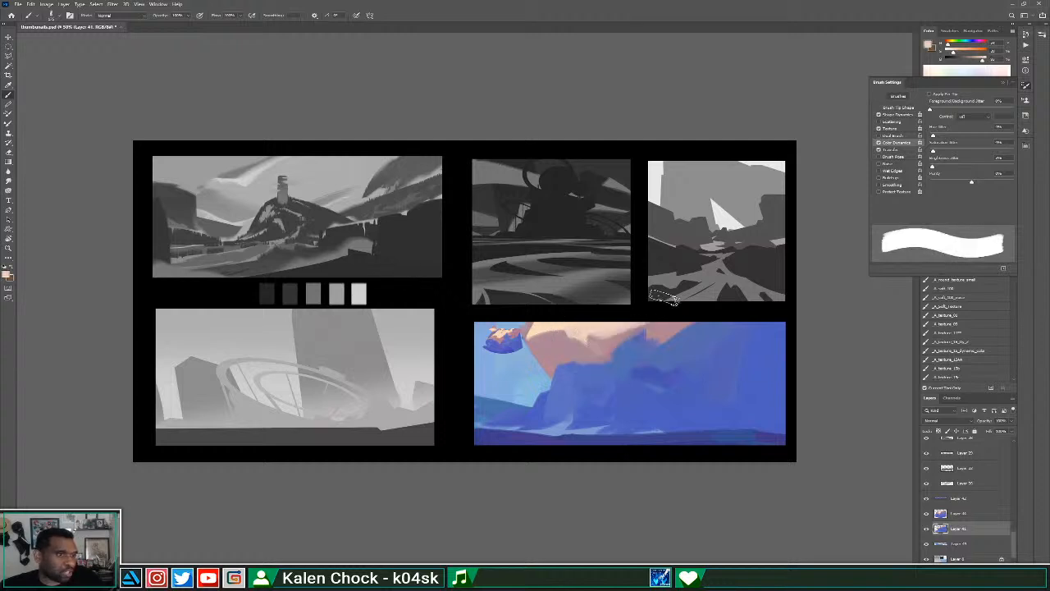
Refine the border between the cream highlight and the blue shadow near the rock's upper edge with sampled blues.
{"action": "mouse_move", "coordinate": [690, 326]}
{"action": "left_mouse_down"}
{"action": "mouse_move", "coordinate": [684, 342]}
{"action": "mouse_move", "coordinate": [695, 355]}
{"action": "mouse_move", "coordinate": [674, 366]}
{"action": "left_mouse_up"}
{"action": "left_click", "coordinate": [671, 378], "text": "alt"}
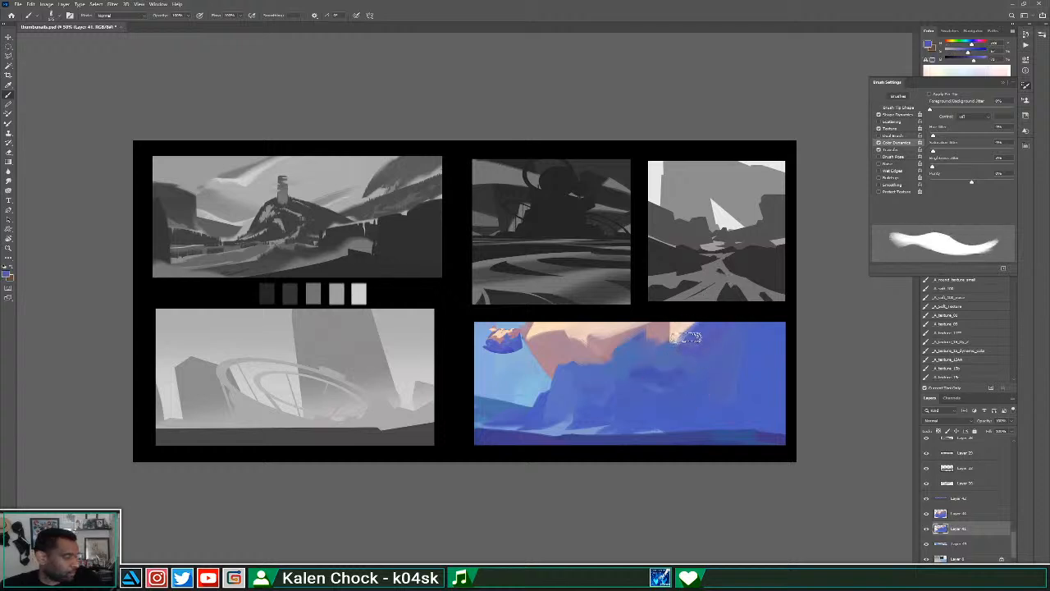
{"action": "left_click", "coordinate": [566, 397], "text": "alt"}
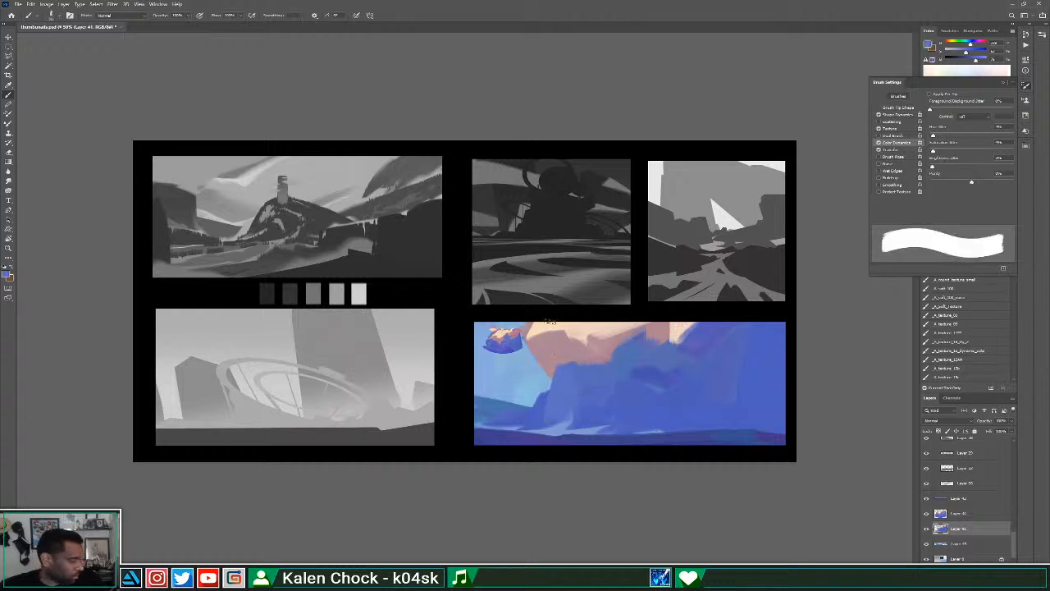
Refine the overhang's left edge beside the small floating rock with sampled cream and pink tones.
{"action": "left_click", "coordinate": [543, 346], "text": "alt"}
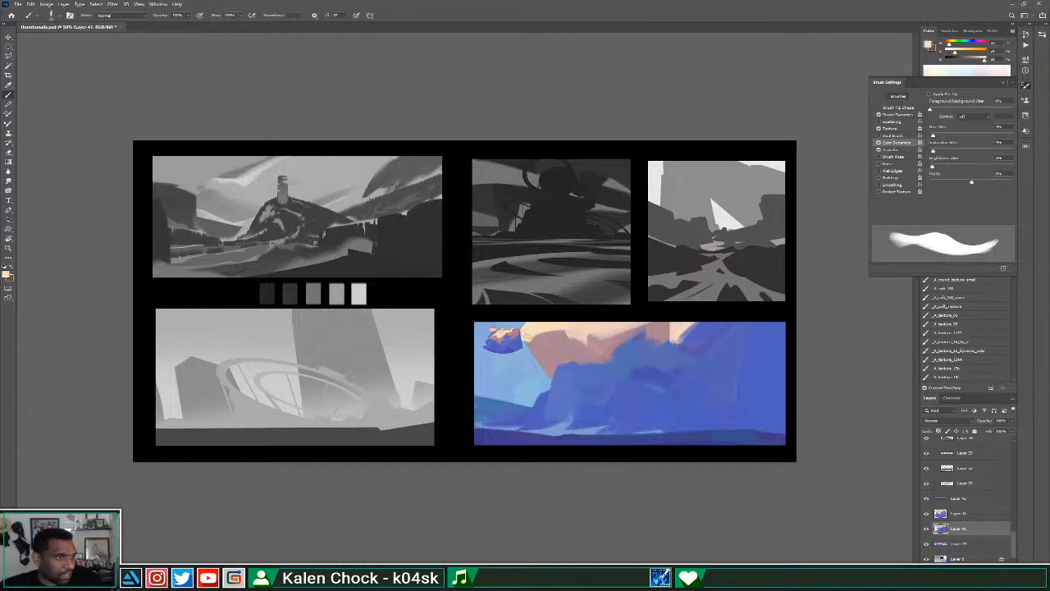
{"action": "left_click", "coordinate": [535, 347], "text": "alt"}
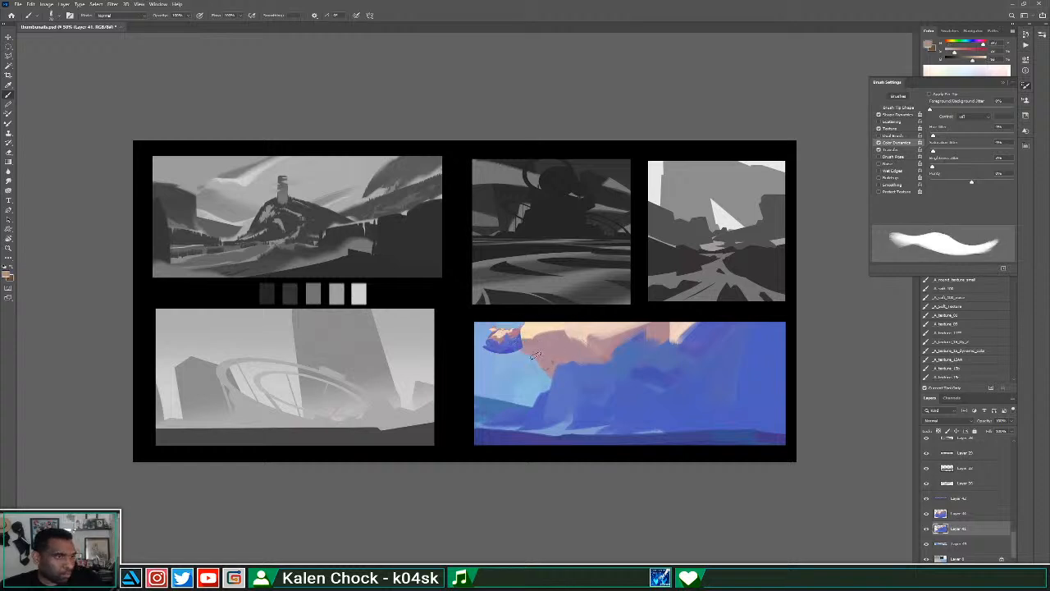
{"action": "left_click", "coordinate": [537, 359], "text": "alt"}
{"action": "left_click", "coordinate": [547, 363], "text": "alt"}
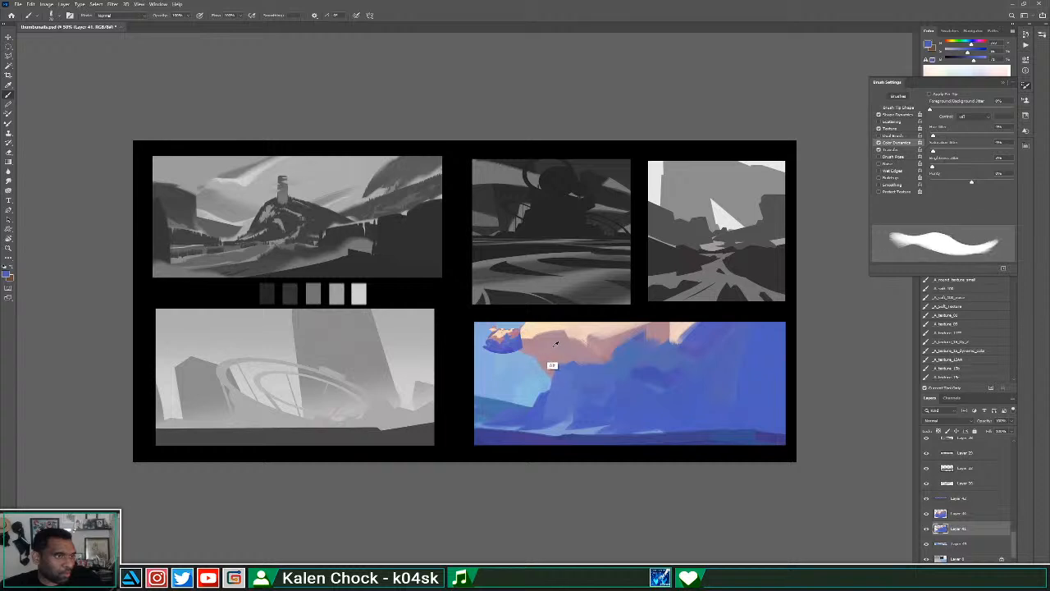
Set the foreground colour to a darker mauve with RGB values 155, 117, 141.
{"action": "left_click", "coordinate": [929, 46]}
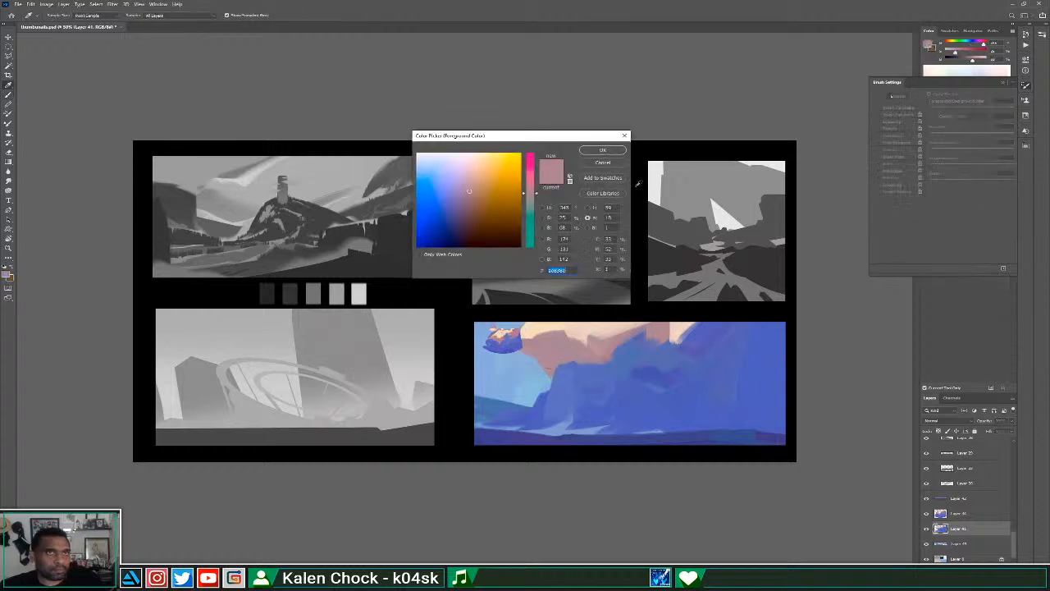
{"action": "left_click_drag", "start_coordinate": [469, 195], "coordinate": [466, 197]}
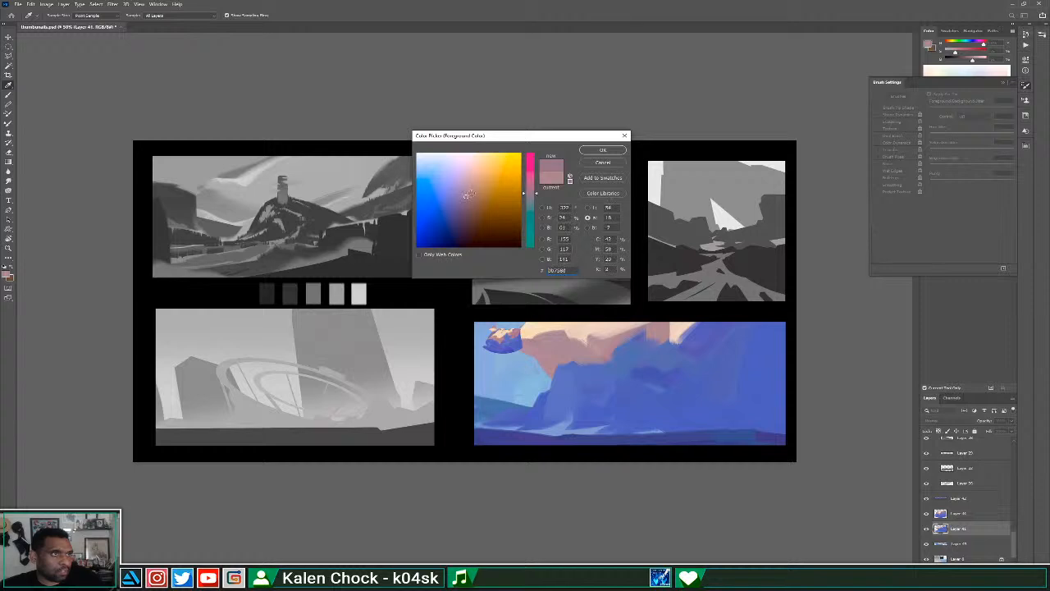
{"action": "left_click", "coordinate": [594, 152]}
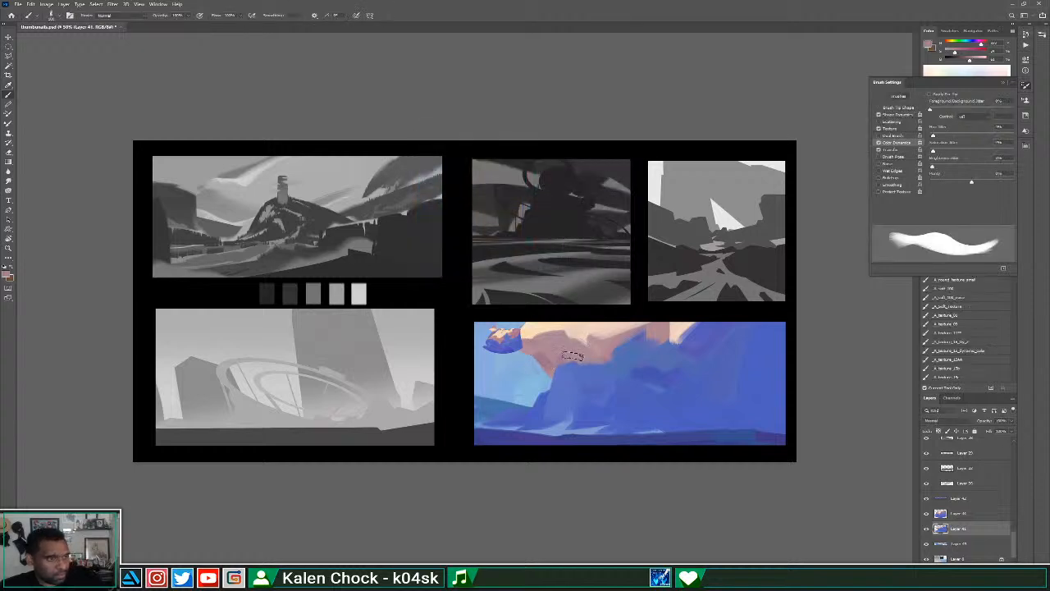
Paint sampled blue back over the lower edge of the pink plane to reshape the shadow boundary.
{"action": "left_click", "coordinate": [598, 390], "text": "alt"}
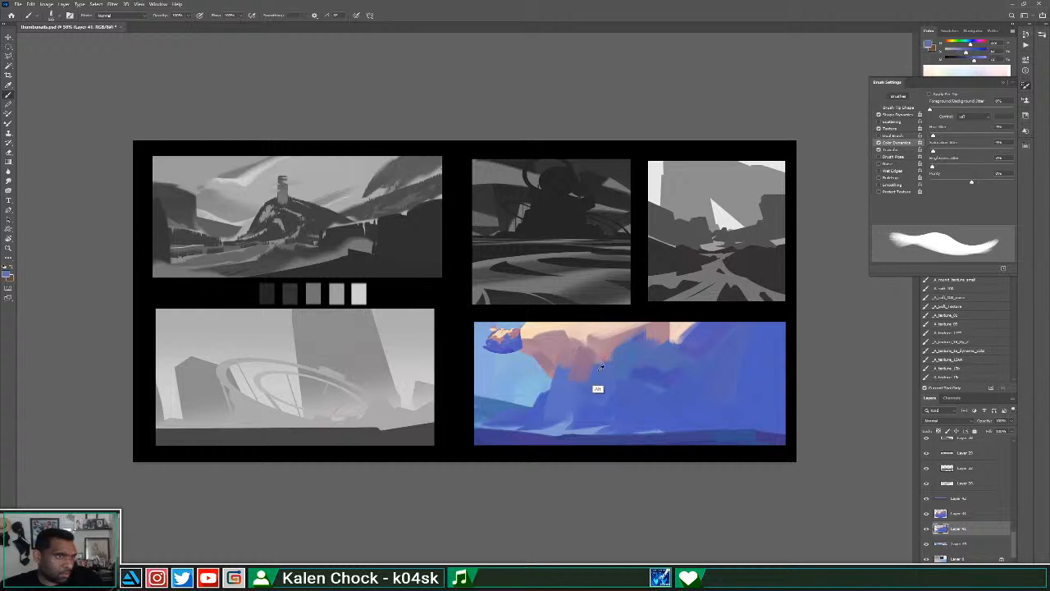
{"action": "left_click_drag", "start_coordinate": [599, 369], "coordinate": [578, 387]}
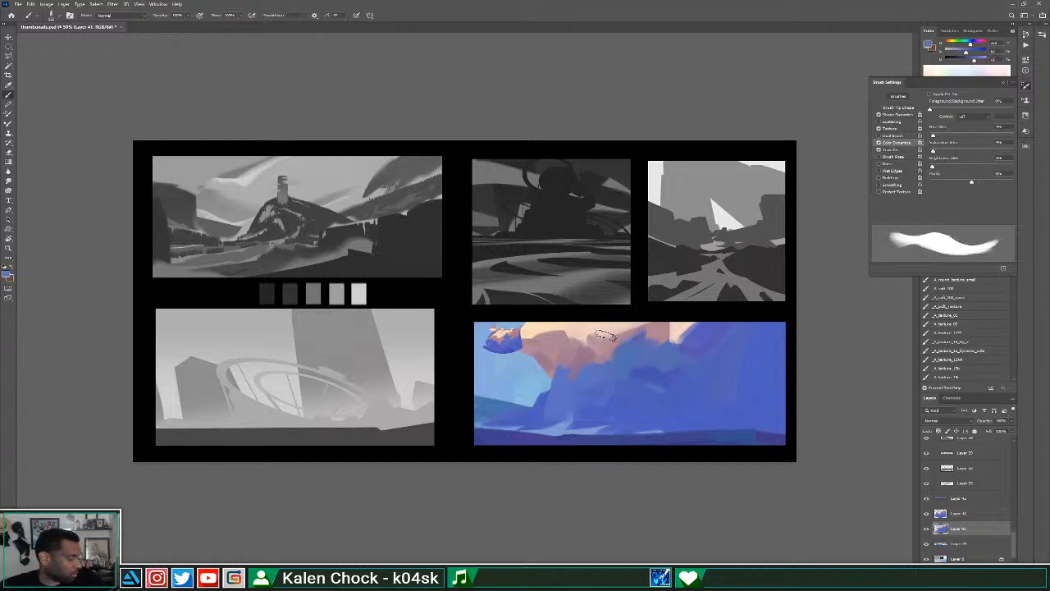
{"action": "left_click_drag", "start_coordinate": [597, 387], "coordinate": [582, 379]}
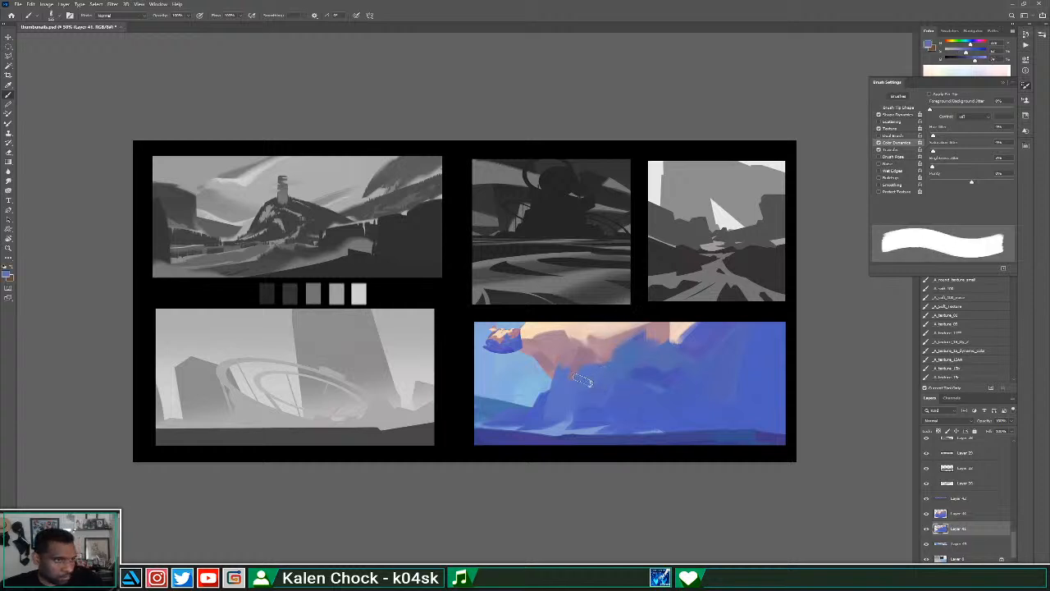
Define the slanted ridge between the pink plane and the shadow side with strokes of sampled darker and lighter blue.
{"action": "left_click", "coordinate": [661, 371], "text": "alt"}
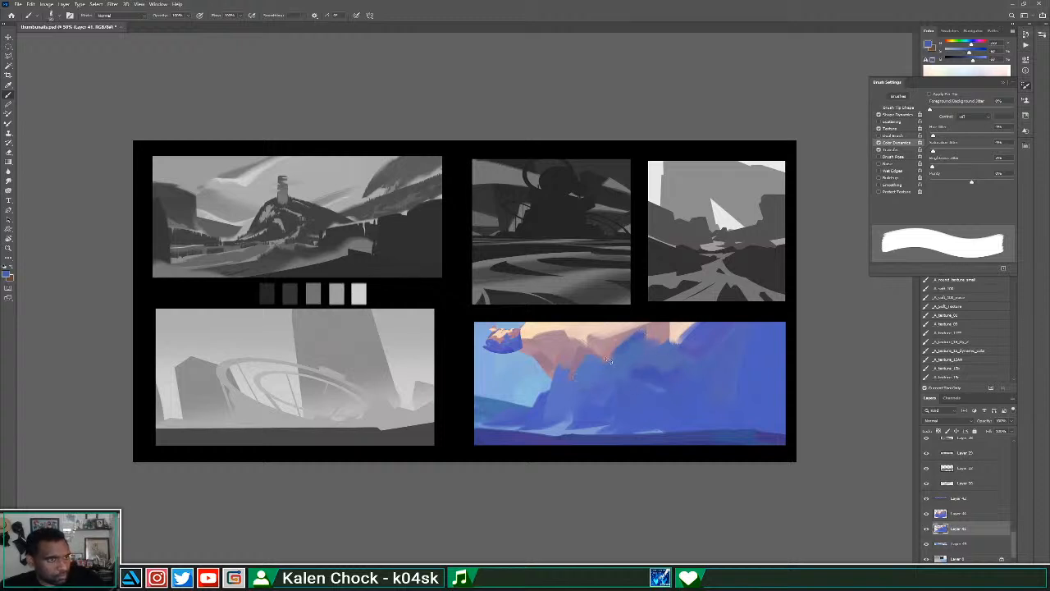
{"action": "left_click_drag", "start_coordinate": [644, 359], "coordinate": [619, 352]}
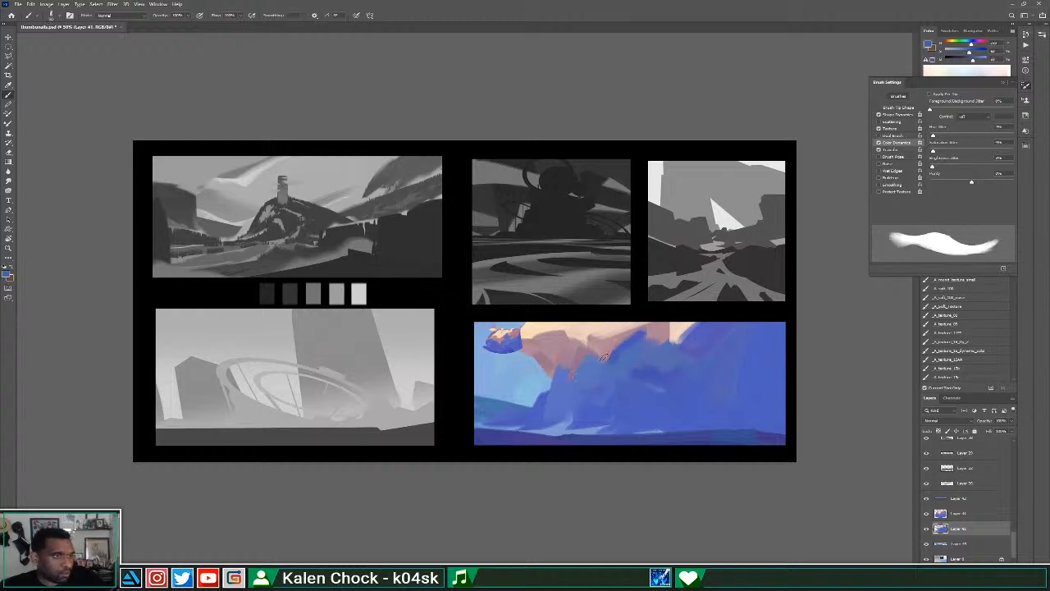
{"action": "left_click_drag", "start_coordinate": [597, 353], "coordinate": [562, 397]}
{"action": "left_click", "coordinate": [564, 402], "text": "alt"}
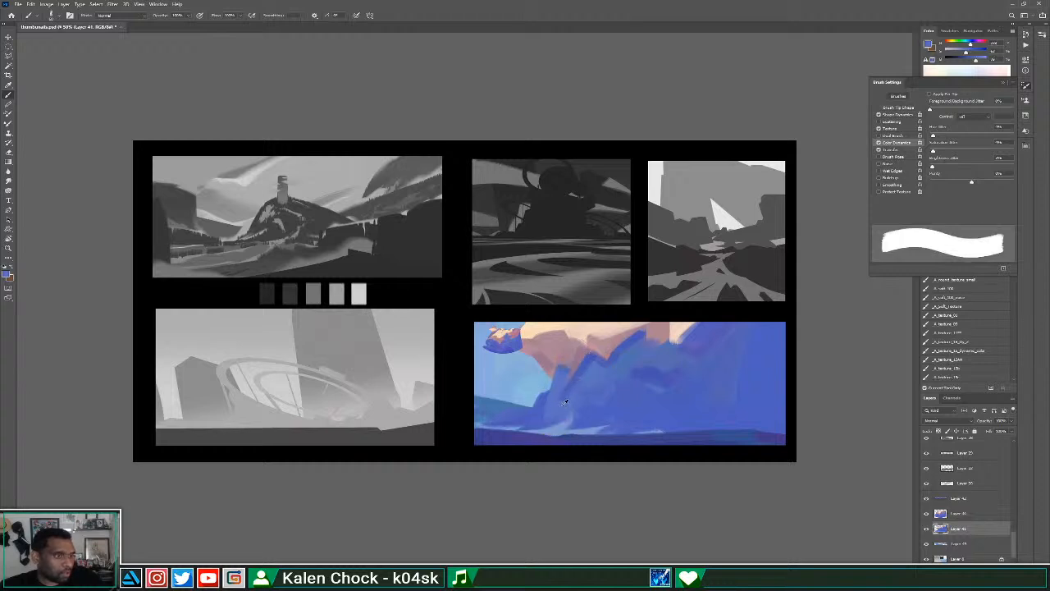
{"action": "left_click_drag", "start_coordinate": [562, 387], "coordinate": [592, 358]}
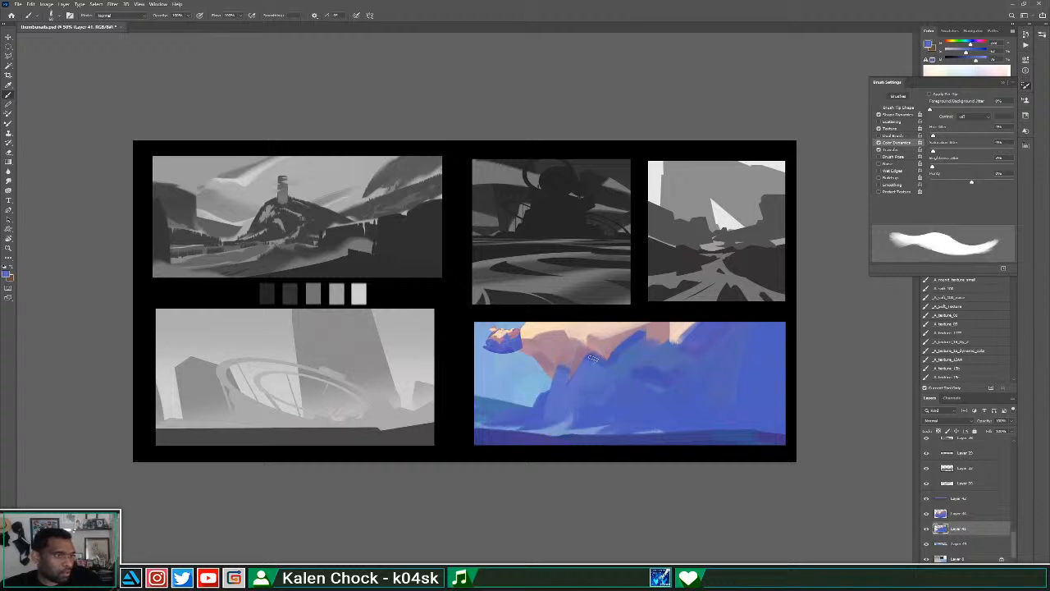
Reshape the shadow boundary below the slanted pink ridge and the formation's left slope with strokes of sampled blues.
{"action": "left_click", "coordinate": [644, 330], "text": "alt"}
{"action": "left_click", "coordinate": [648, 351], "text": "alt"}
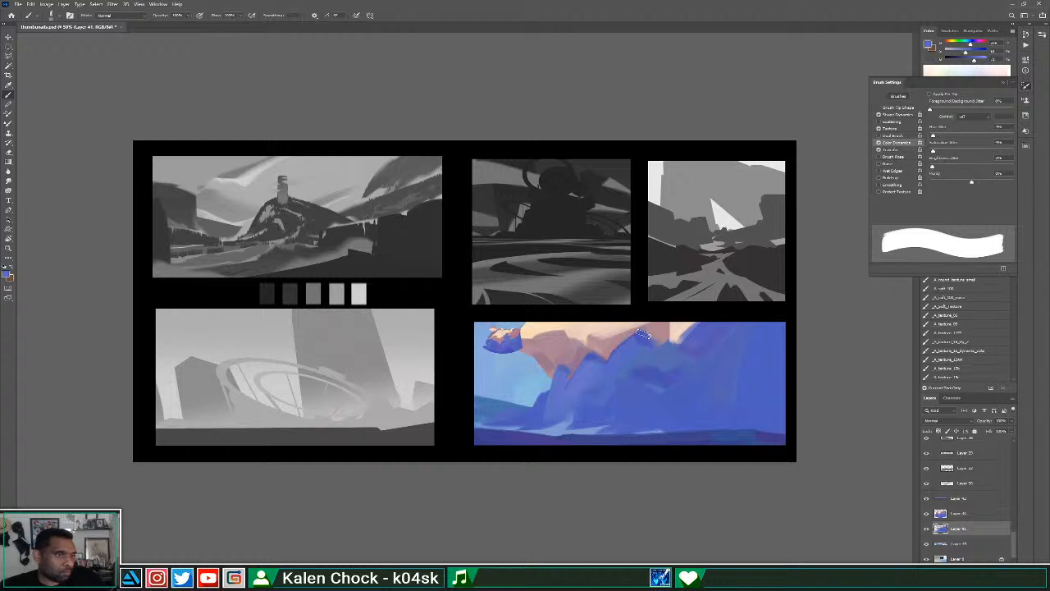
{"action": "left_click", "coordinate": [649, 361], "text": "alt"}
{"action": "mouse_move", "coordinate": [646, 336]}
{"action": "left_mouse_down"}
{"action": "mouse_move", "coordinate": [608, 360]}
{"action": "mouse_move", "coordinate": [608, 373]}
{"action": "left_mouse_up"}
{"action": "left_click_drag", "start_coordinate": [642, 337], "coordinate": [646, 330]}
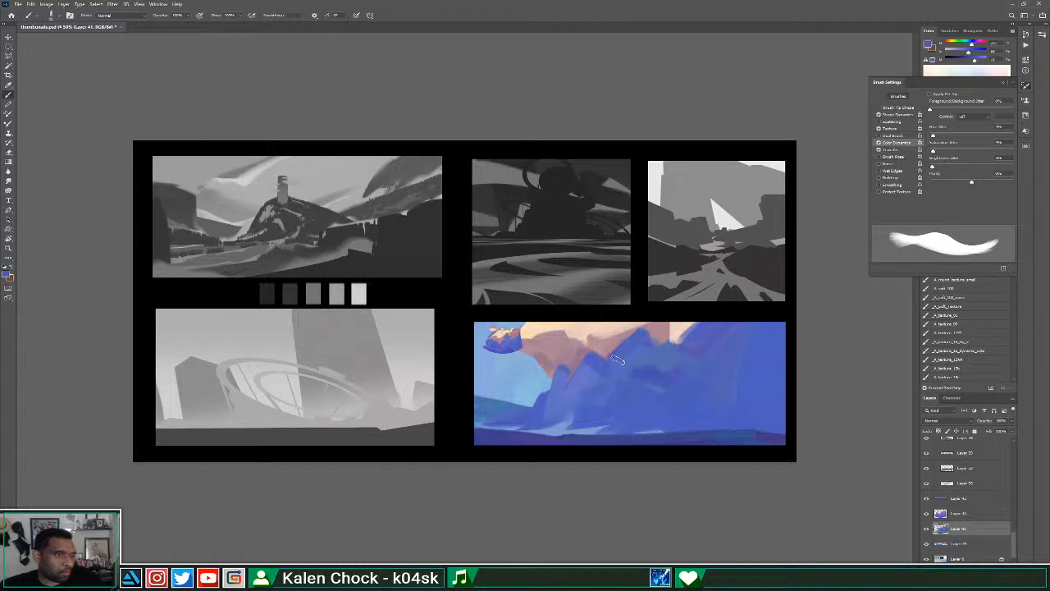
{"action": "key", "text": "ctrl+z"}
{"action": "mouse_move", "coordinate": [605, 366]}
{"action": "left_mouse_down"}
{"action": "mouse_move", "coordinate": [645, 334]}
{"action": "mouse_move", "coordinate": [609, 362]}
{"action": "left_mouse_up"}
{"action": "left_click", "coordinate": [590, 379], "text": "alt"}
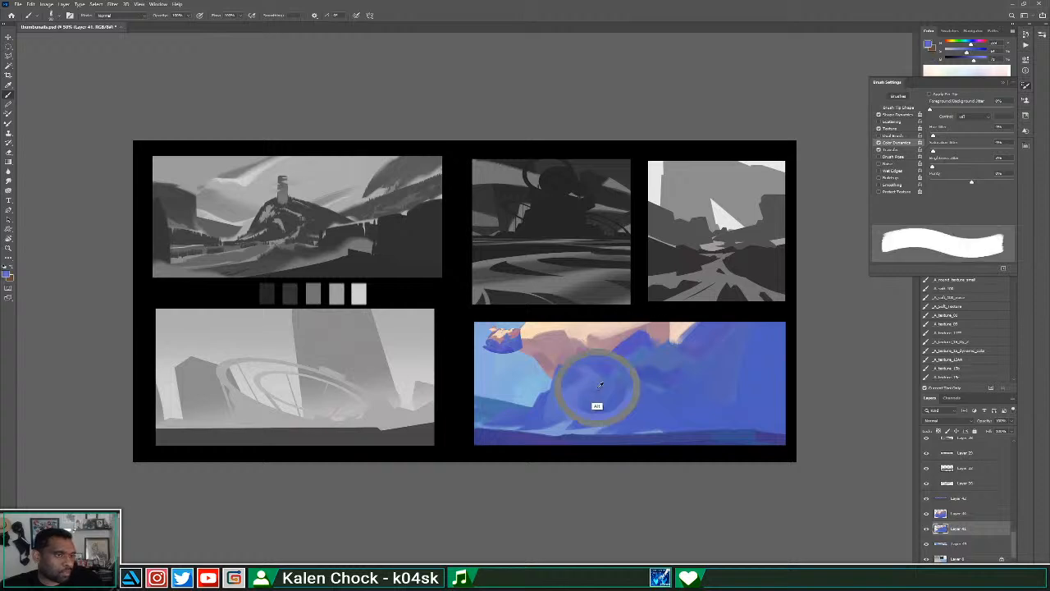
{"action": "left_click_drag", "start_coordinate": [566, 387], "coordinate": [556, 415]}
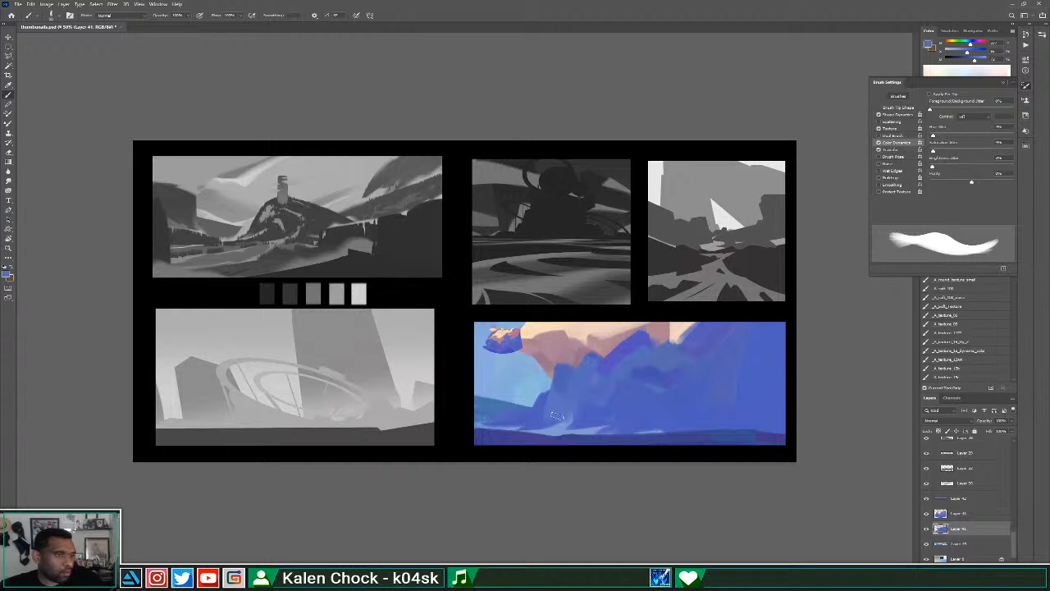
Cover the remaining pink patch at the formation's upper edge with broad strokes of sampled violet-blue.
{"action": "left_click", "coordinate": [628, 359], "text": "alt"}
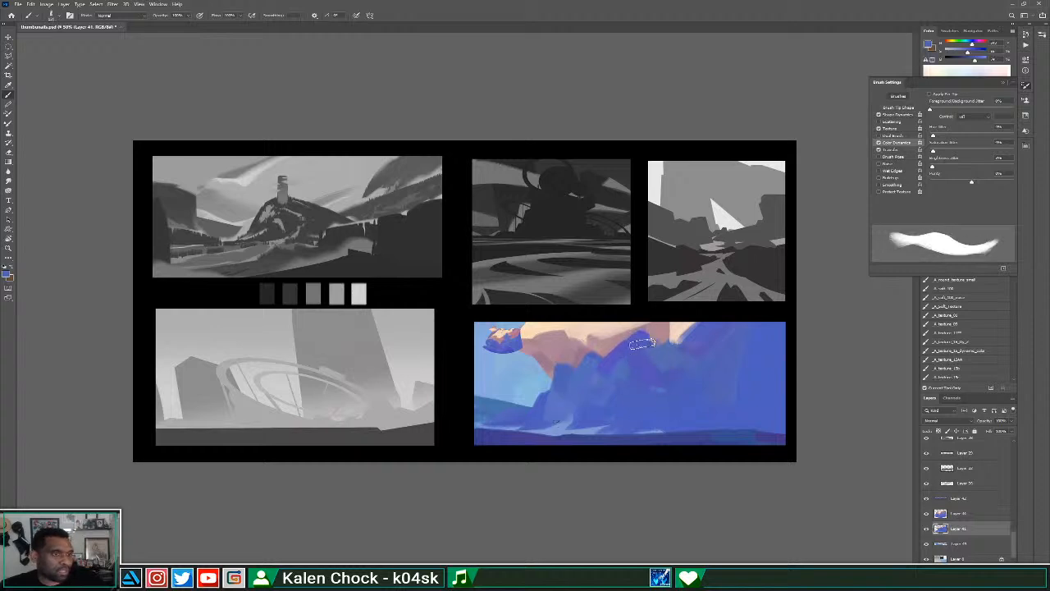
{"action": "left_click", "coordinate": [636, 380], "text": "alt"}
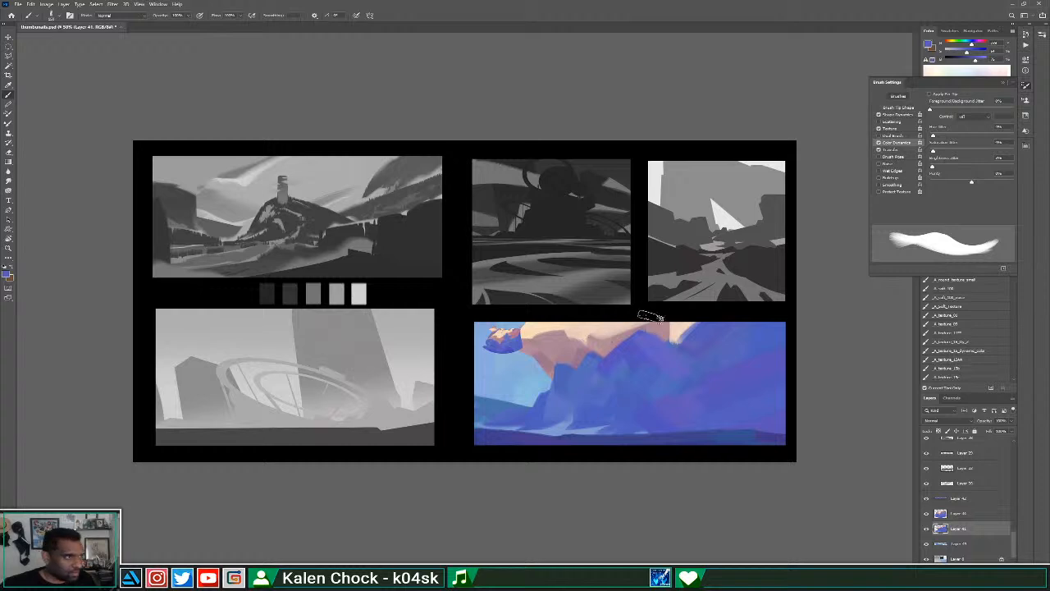
{"action": "left_click", "coordinate": [646, 364], "text": "alt"}
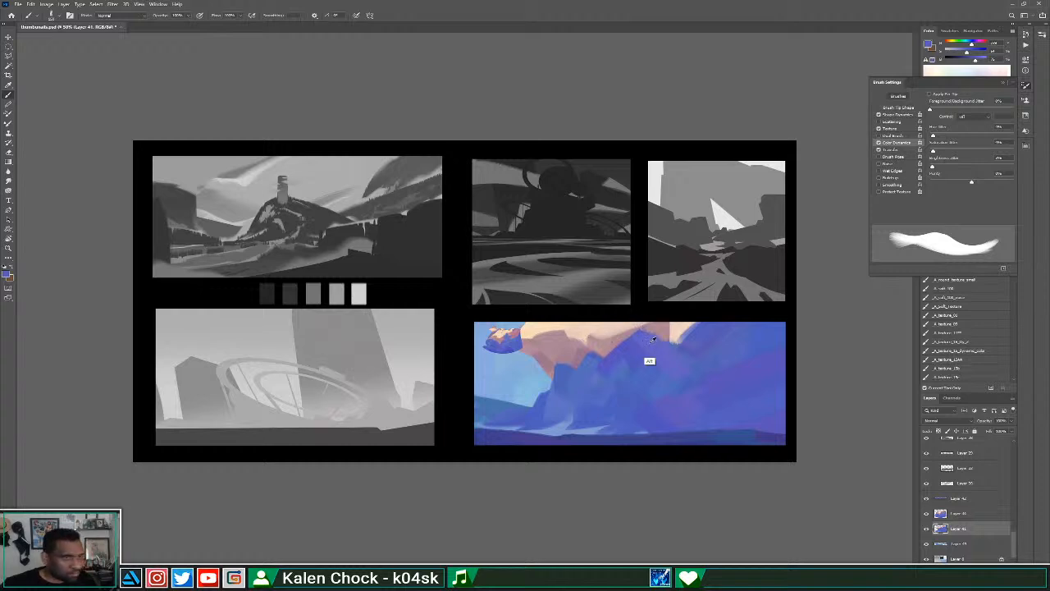
{"action": "mouse_move", "coordinate": [654, 336]}
{"action": "left_mouse_down"}
{"action": "mouse_move", "coordinate": [658, 319]}
{"action": "mouse_move", "coordinate": [679, 337]}
{"action": "left_mouse_up"}
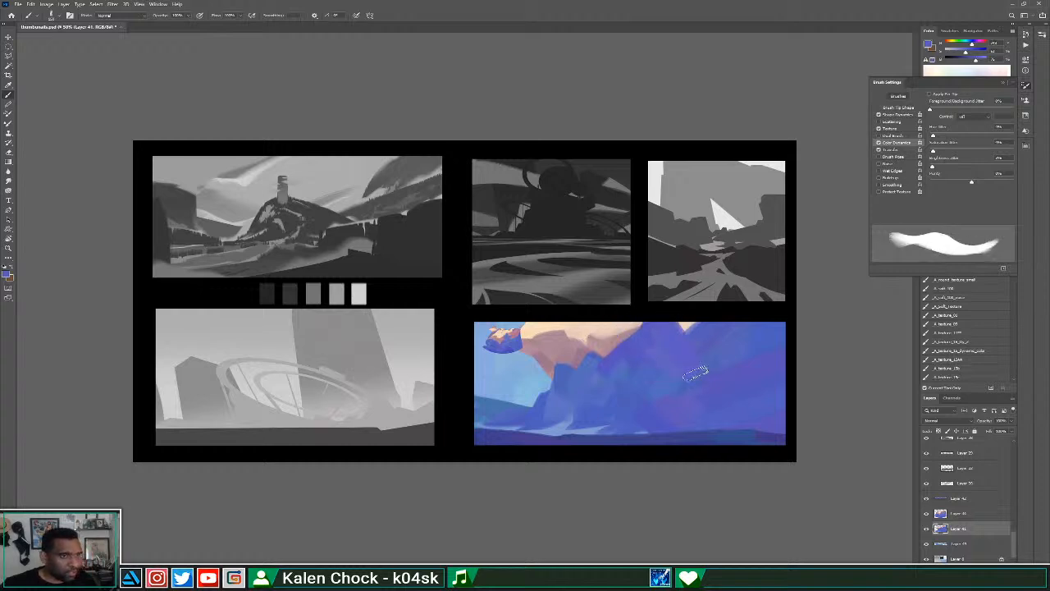
Paint a thin pink edge along the upper notch with a smaller brush and tidy the ridge boundary with sampled blue.
{"action": "left_click", "coordinate": [612, 357], "text": "alt"}
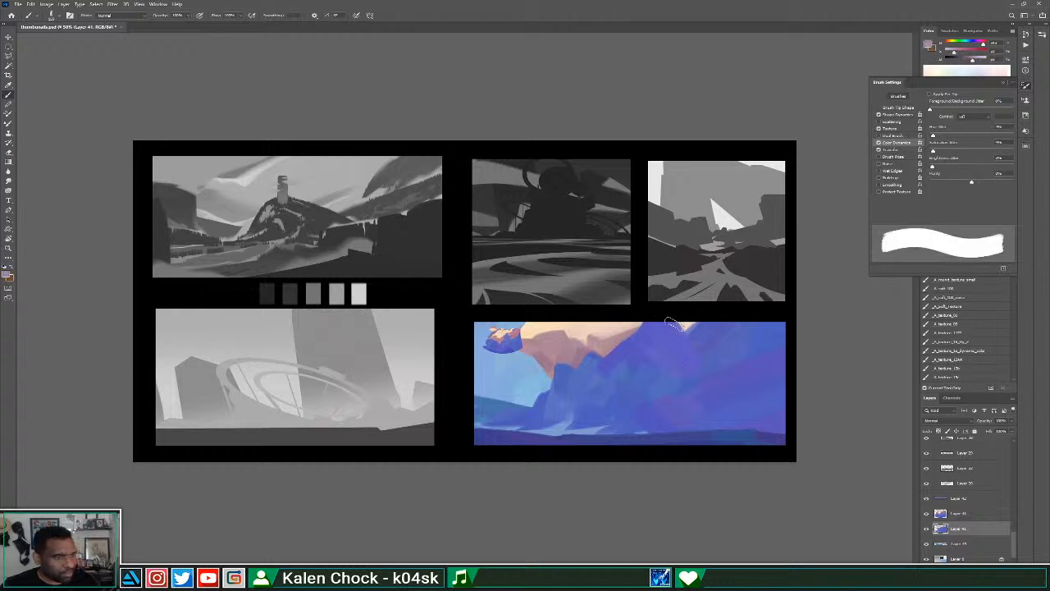
{"action": "key", "text": "["}
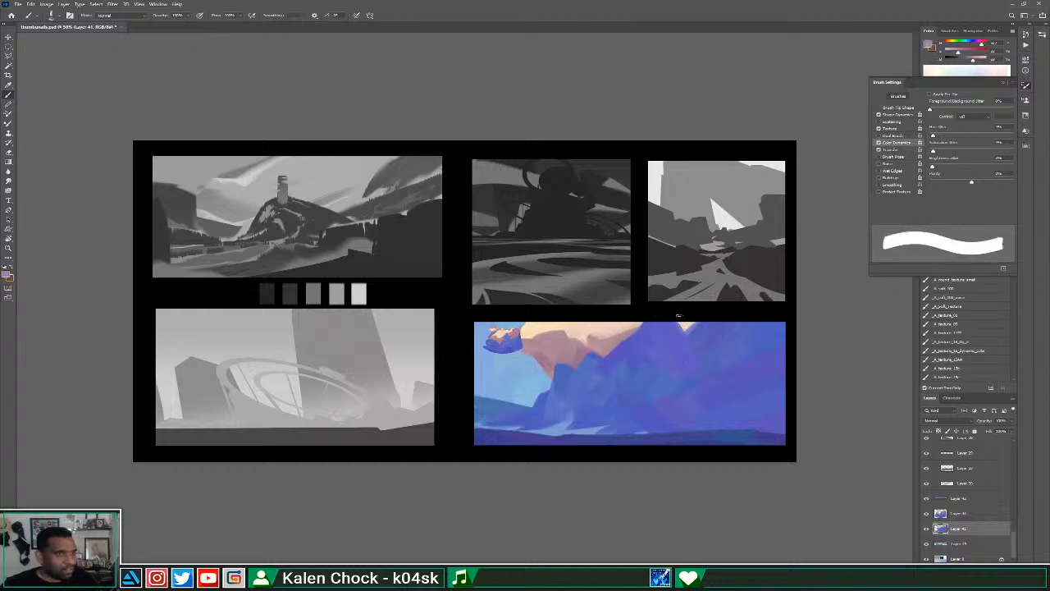
{"action": "left_click_drag", "start_coordinate": [690, 334], "coordinate": [699, 324]}
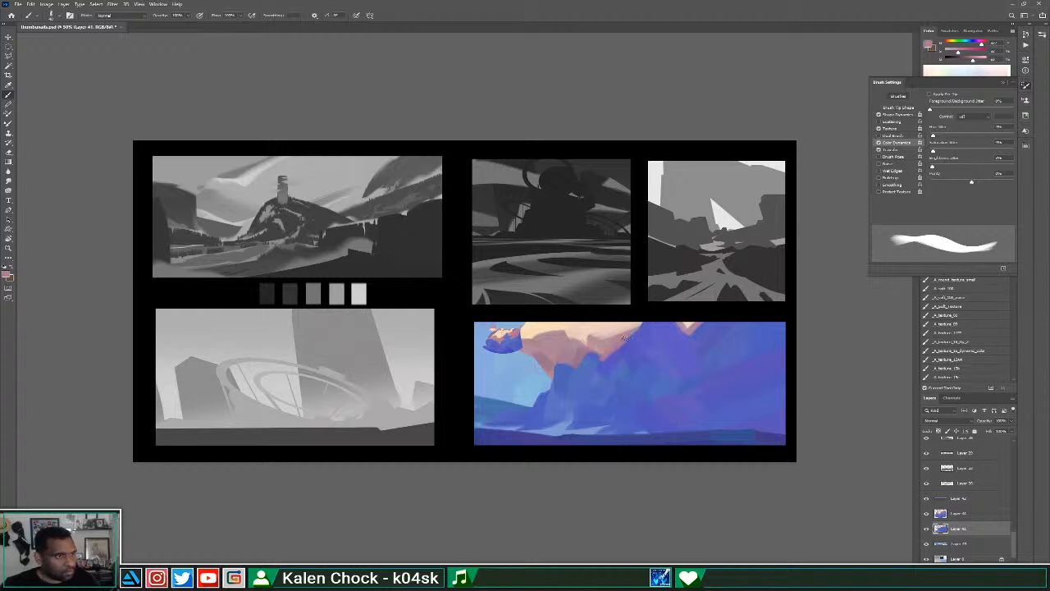
{"action": "left_click", "coordinate": [647, 332], "text": "alt"}
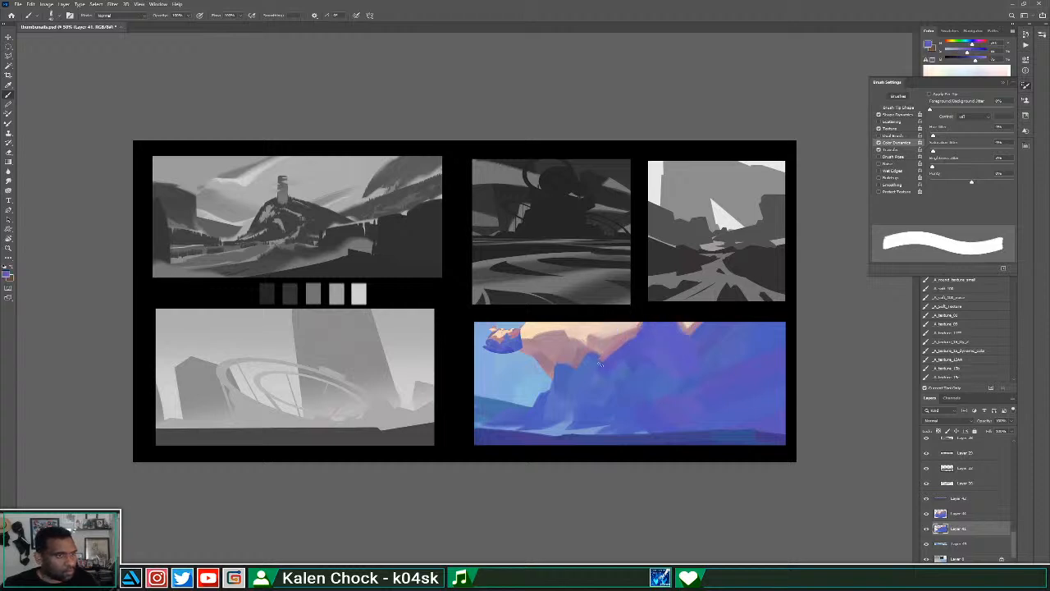
{"action": "left_click_drag", "start_coordinate": [599, 363], "coordinate": [622, 345]}
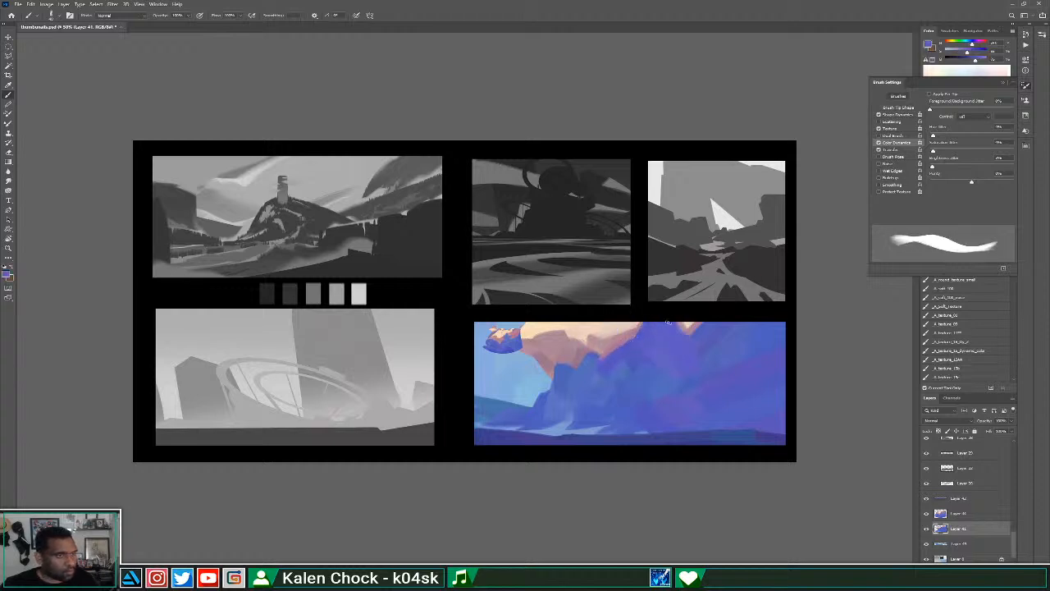
Sharpen the zigzag lower edge of the pink plane with small accents of sampled pink and violet-blue.
{"action": "left_click", "coordinate": [600, 351], "text": "alt"}
{"action": "left_click", "coordinate": [603, 353], "text": "alt"}
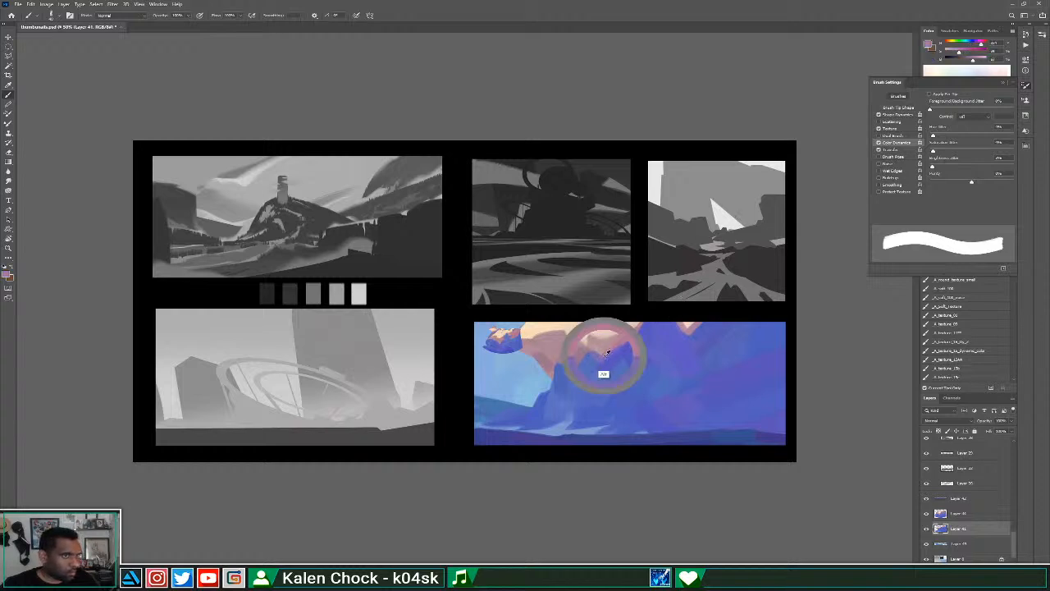
{"action": "left_click", "coordinate": [588, 355], "text": "alt"}
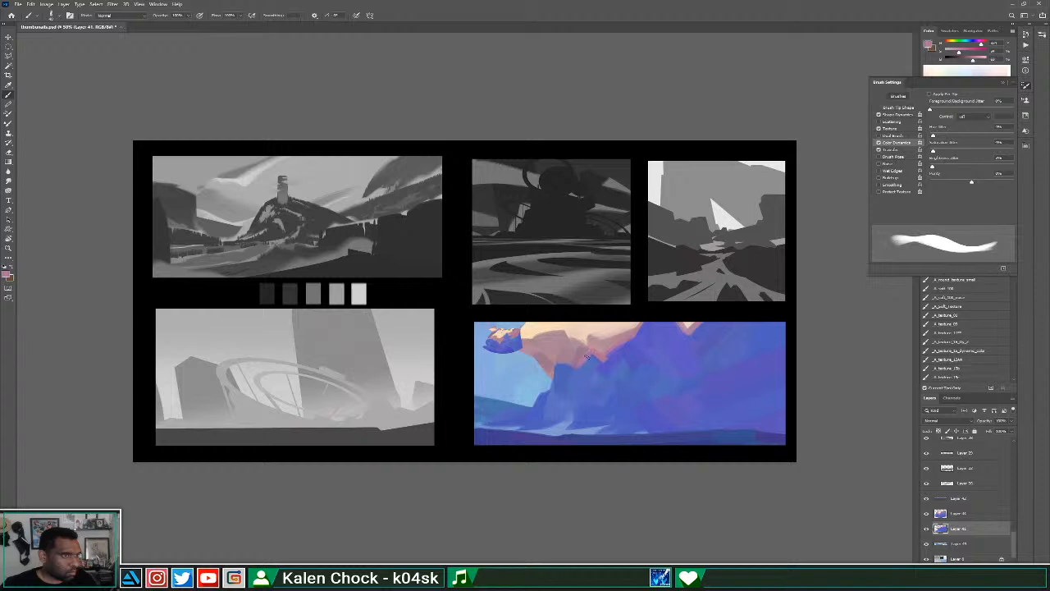
{"action": "left_click", "coordinate": [597, 366], "text": "alt"}
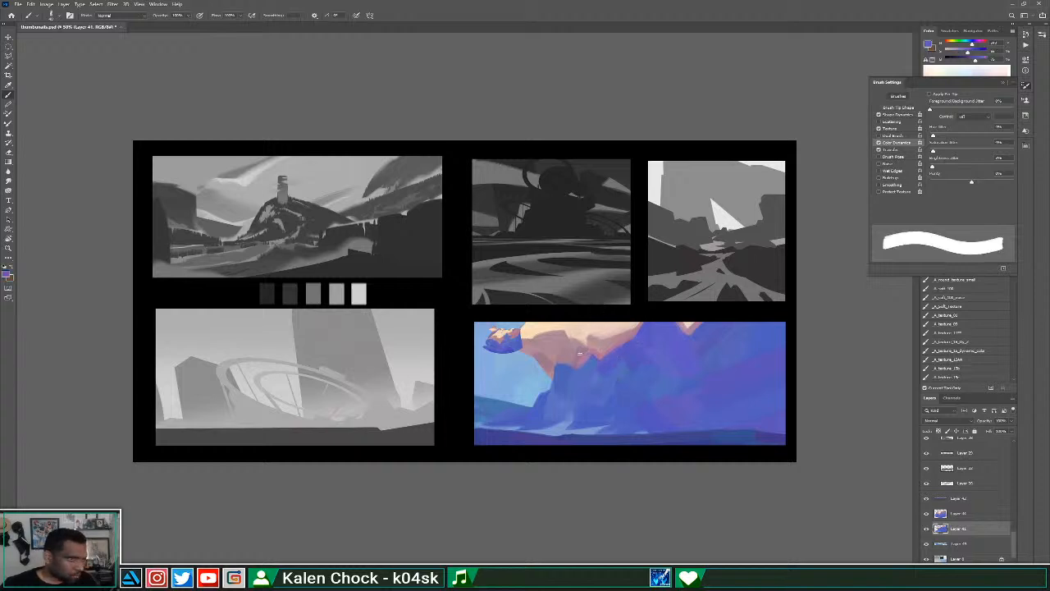
Extend the pink plane's lower tip down into the blue shadow with a larger brush and sampled dusty pink.
{"action": "left_click", "coordinate": [554, 385], "text": "alt"}
{"action": "key", "text": "]"}
{"action": "key", "text": "]"}
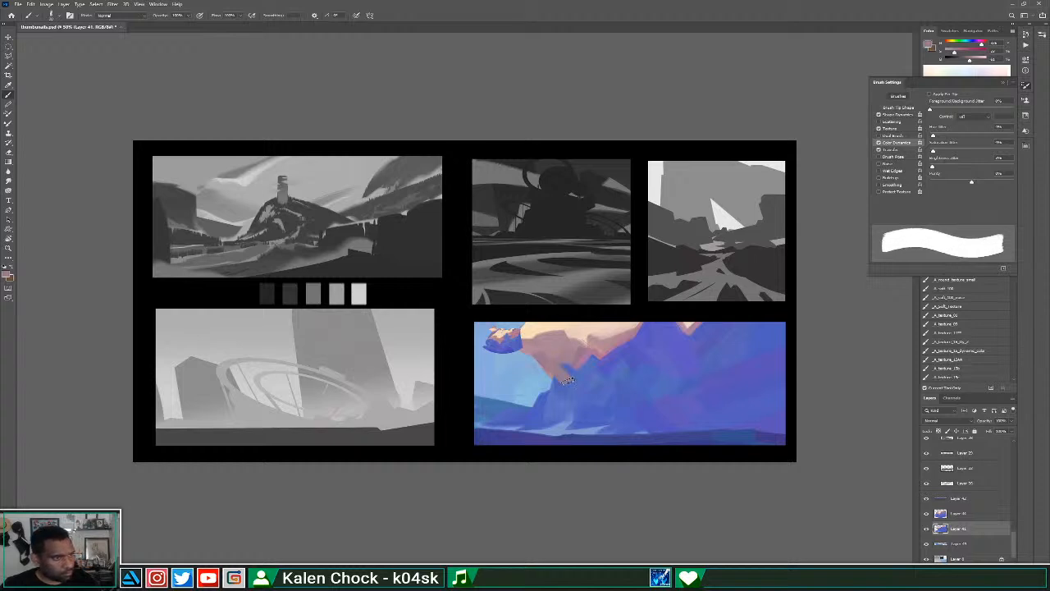
{"action": "left_click", "coordinate": [568, 352], "text": "alt"}
{"action": "mouse_move", "coordinate": [561, 367]}
{"action": "left_mouse_down"}
{"action": "mouse_move", "coordinate": [607, 367]}
{"action": "mouse_move", "coordinate": [567, 392]}
{"action": "left_mouse_up"}
Trim the pink tip with sampled blue and block in the shadow side's lower left contour.
{"action": "left_click", "coordinate": [601, 373], "text": "alt"}
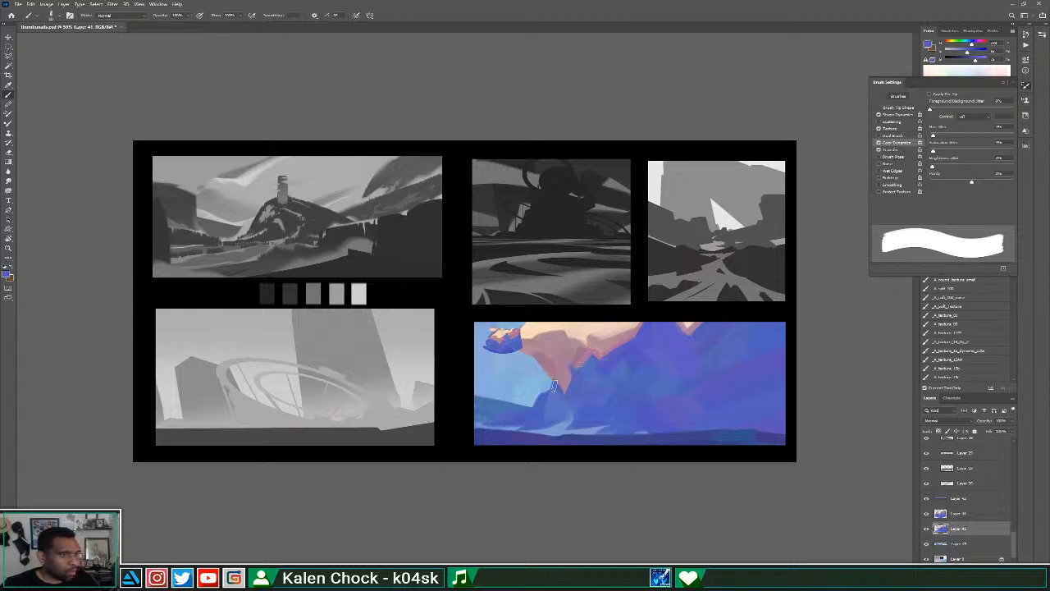
{"action": "mouse_move", "coordinate": [554, 385]}
{"action": "left_mouse_down"}
{"action": "mouse_move", "coordinate": [574, 398]}
{"action": "mouse_move", "coordinate": [551, 382]}
{"action": "mouse_move", "coordinate": [554, 414]}
{"action": "mouse_move", "coordinate": [560, 387]}
{"action": "left_mouse_up"}
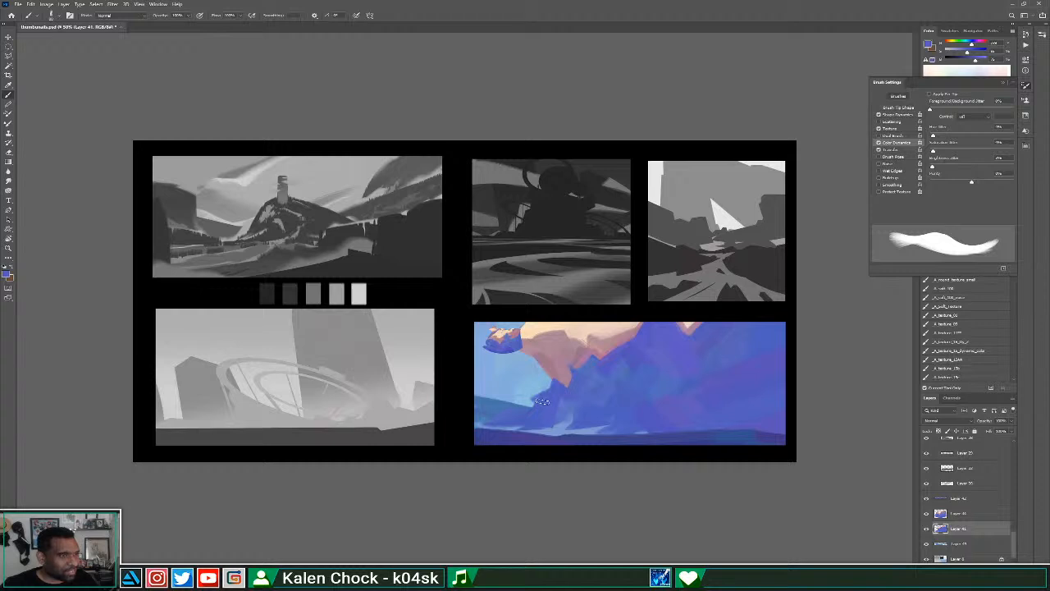
{"action": "left_click_drag", "start_coordinate": [532, 397], "coordinate": [541, 417]}
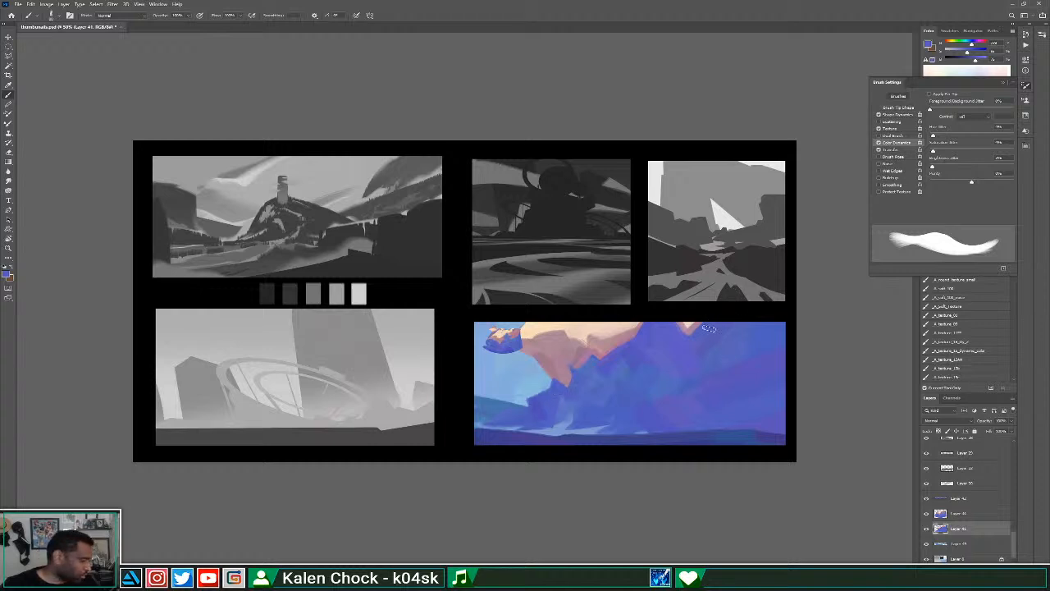
Sweep a light blue band across the formation's base, carve it with darker blue, and rework the left foot in sampled blue.
{"action": "left_click", "coordinate": [596, 428], "text": "alt"}
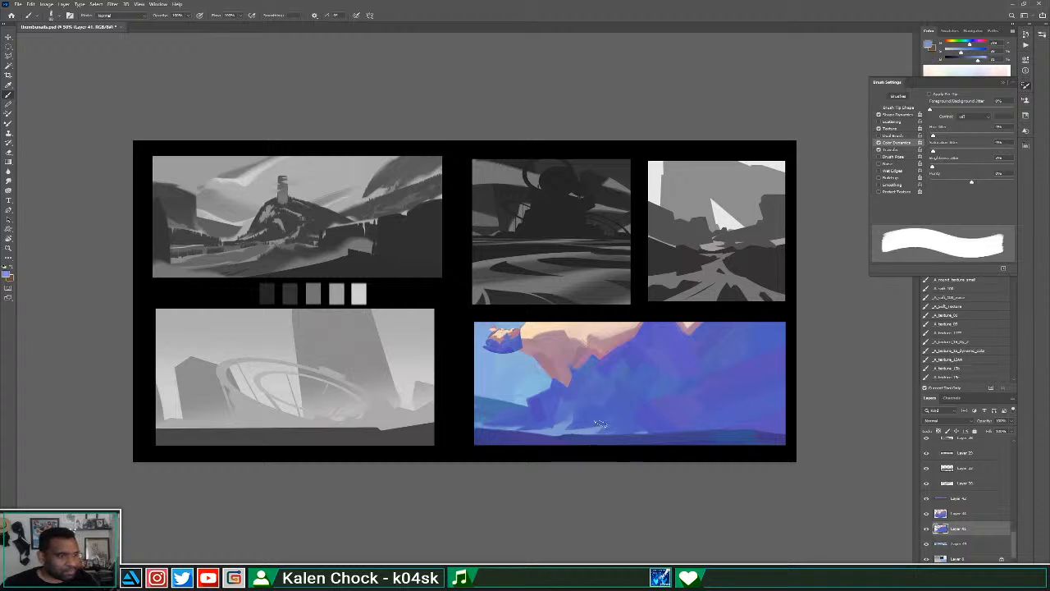
{"action": "left_click_drag", "start_coordinate": [600, 440], "coordinate": [722, 403]}
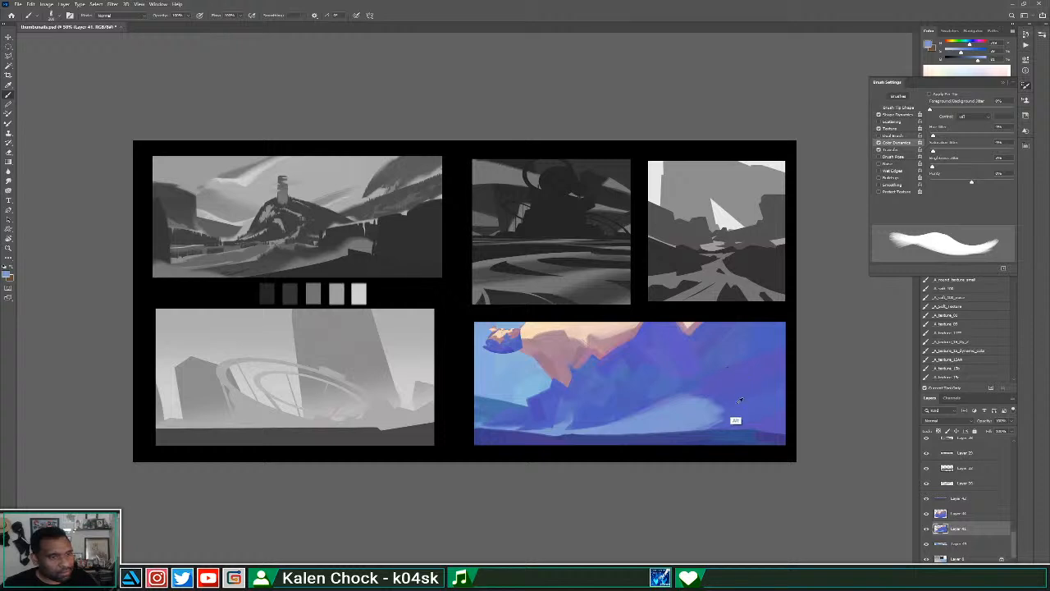
{"action": "left_click", "coordinate": [735, 413], "text": "alt"}
{"action": "mouse_move", "coordinate": [722, 410]}
{"action": "left_mouse_down"}
{"action": "mouse_move", "coordinate": [660, 434]}
{"action": "mouse_move", "coordinate": [635, 425]}
{"action": "left_mouse_up"}
{"action": "left_click", "coordinate": [550, 433], "text": "alt"}
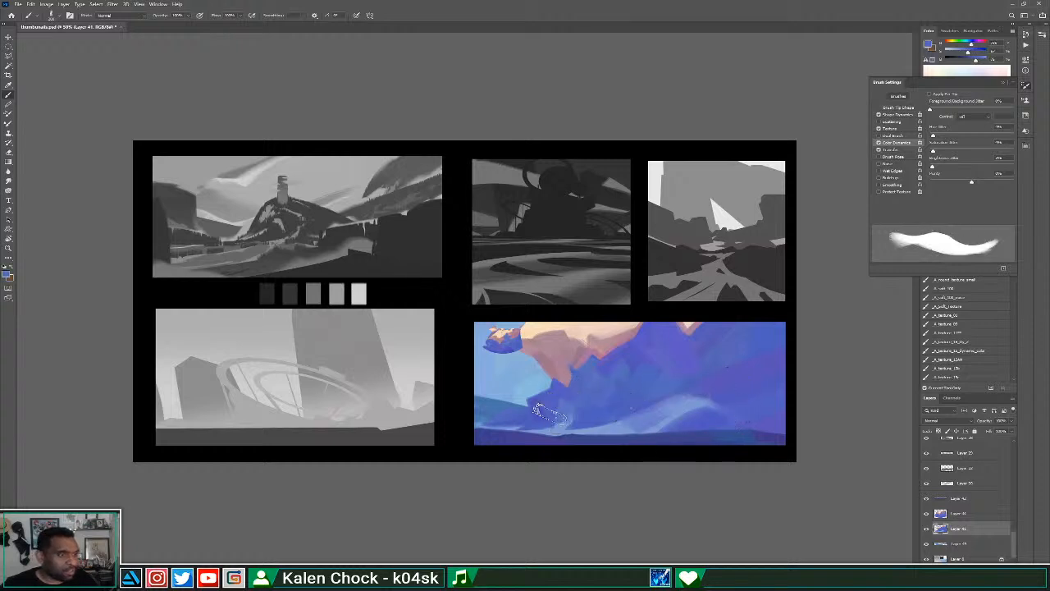
{"action": "left_click_drag", "start_coordinate": [543, 421], "coordinate": [564, 394]}
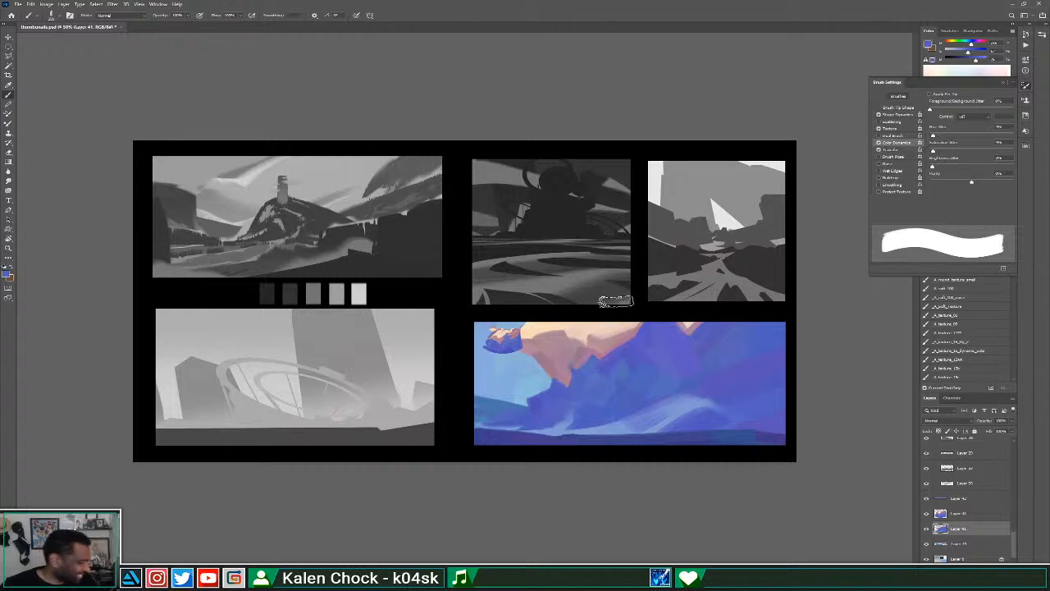
Refine the overhang's lit left end with a smaller brush, using sampled cream and muted pink strokes.
{"action": "left_click", "coordinate": [530, 349], "text": "alt"}
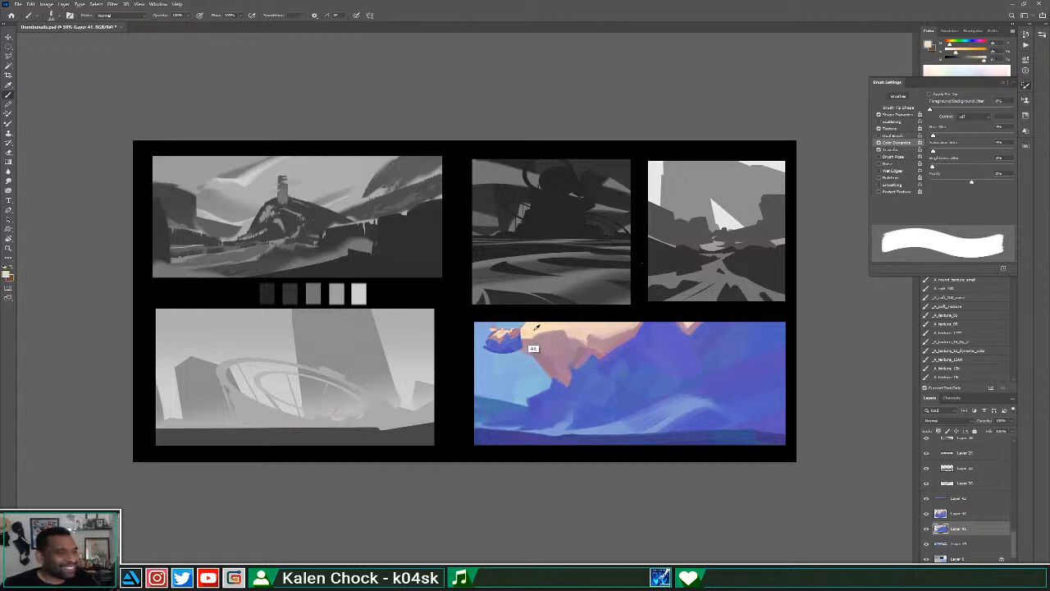
{"action": "key", "text": "bracketleft"}
{"action": "key", "text": "bracketleft"}
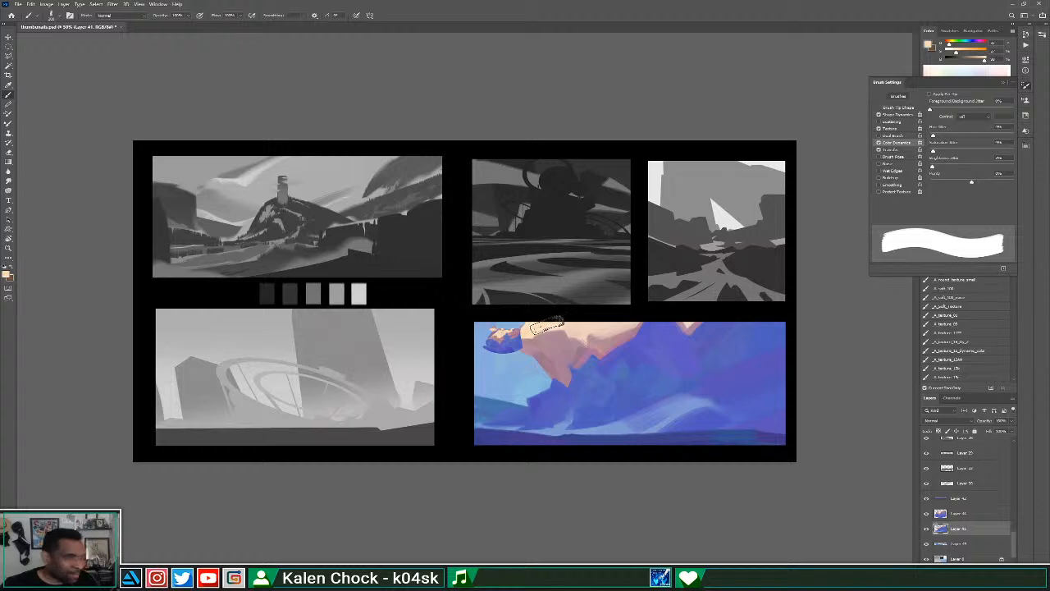
{"action": "left_click", "coordinate": [540, 333], "text": "alt"}
{"action": "mouse_move", "coordinate": [540, 333]}
{"action": "left_mouse_down"}
{"action": "mouse_move", "coordinate": [551, 329]}
{"action": "mouse_move", "coordinate": [558, 342]}
{"action": "mouse_move", "coordinate": [543, 343]}
{"action": "mouse_move", "coordinate": [564, 355]}
{"action": "mouse_move", "coordinate": [566, 336]}
{"action": "left_mouse_up"}
{"action": "left_click", "coordinate": [541, 345], "text": "alt"}
{"action": "left_click", "coordinate": [592, 353], "text": "alt"}
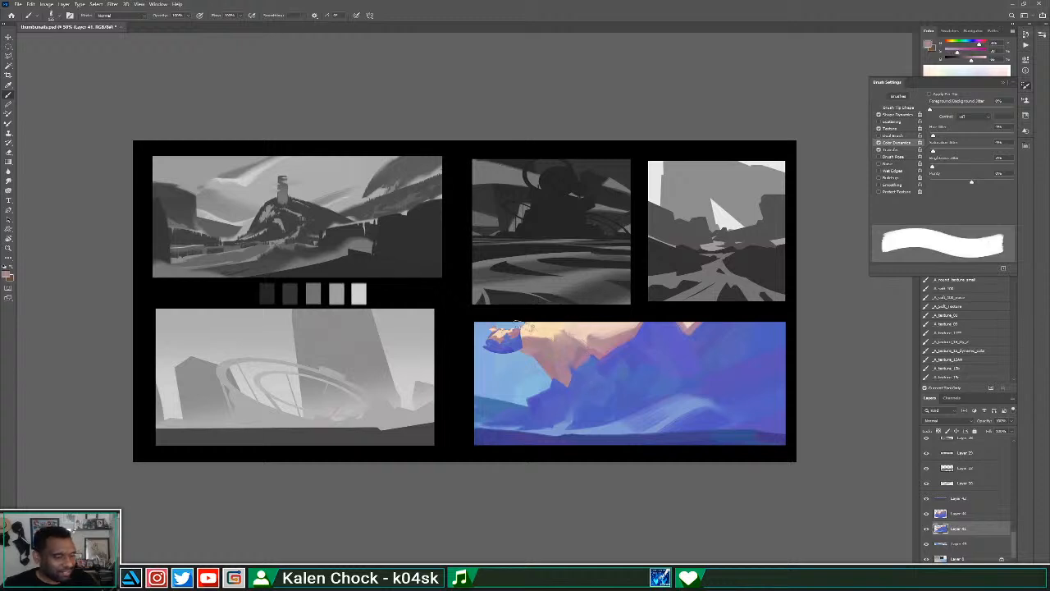
{"action": "mouse_move", "coordinate": [517, 338]}
{"action": "left_mouse_down"}
{"action": "mouse_move", "coordinate": [579, 333]}
{"action": "mouse_move", "coordinate": [528, 338]}
{"action": "left_mouse_up"}
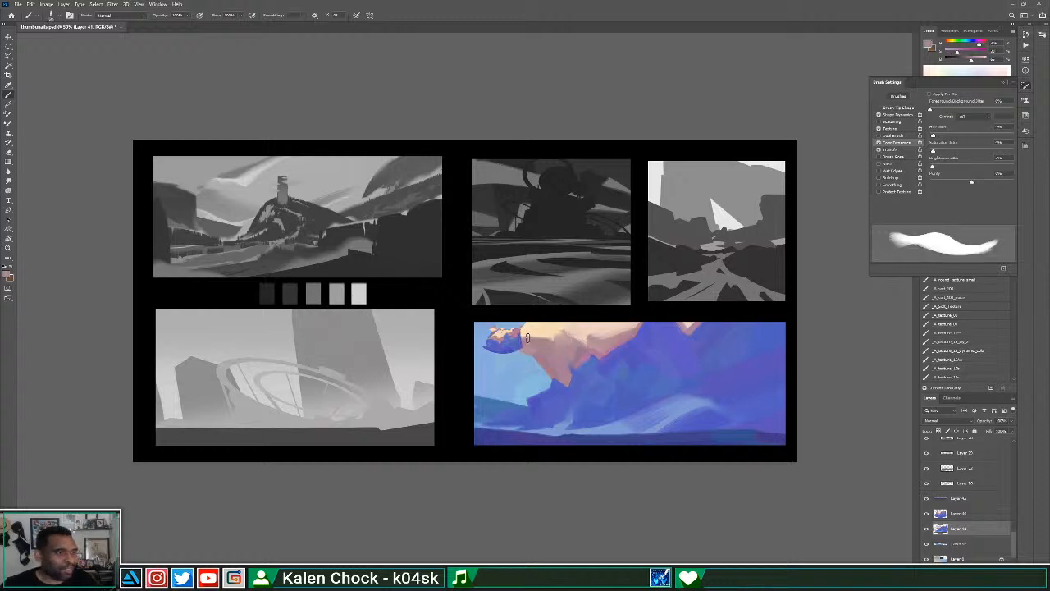
Add pink and pale tones across the overhang's lit plane and cut back its right end with sampled violet-blue.
{"action": "left_click", "coordinate": [587, 355], "text": "alt"}
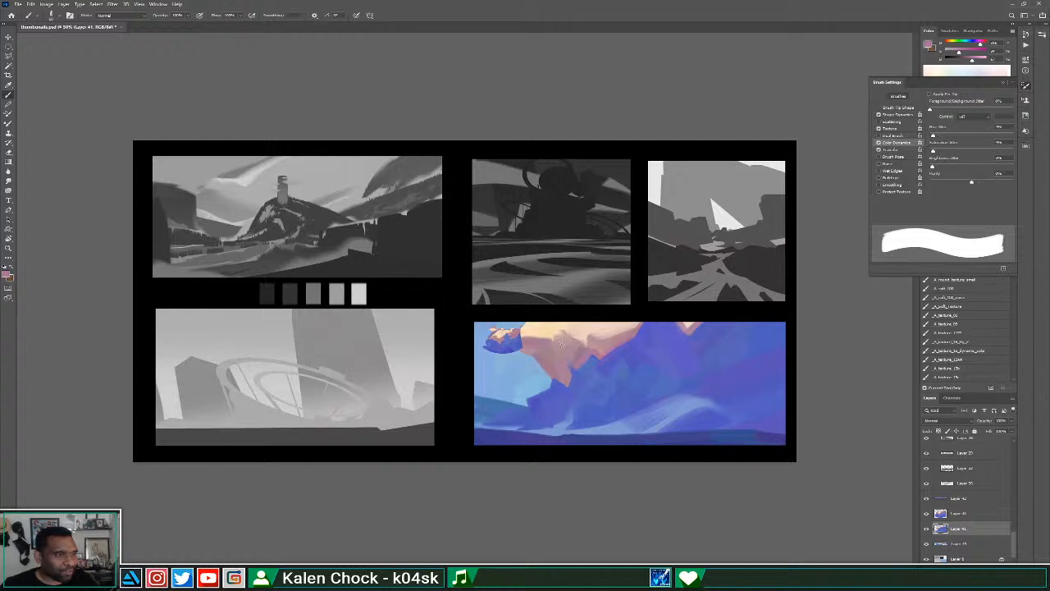
{"action": "mouse_move", "coordinate": [522, 338]}
{"action": "left_mouse_down"}
{"action": "mouse_move", "coordinate": [559, 351]}
{"action": "mouse_move", "coordinate": [583, 324]}
{"action": "mouse_move", "coordinate": [597, 341]}
{"action": "mouse_move", "coordinate": [586, 349]}
{"action": "mouse_move", "coordinate": [622, 328]}
{"action": "left_mouse_up"}
{"action": "left_click", "coordinate": [598, 341], "text": "alt"}
{"action": "left_click", "coordinate": [605, 329], "text": "alt"}
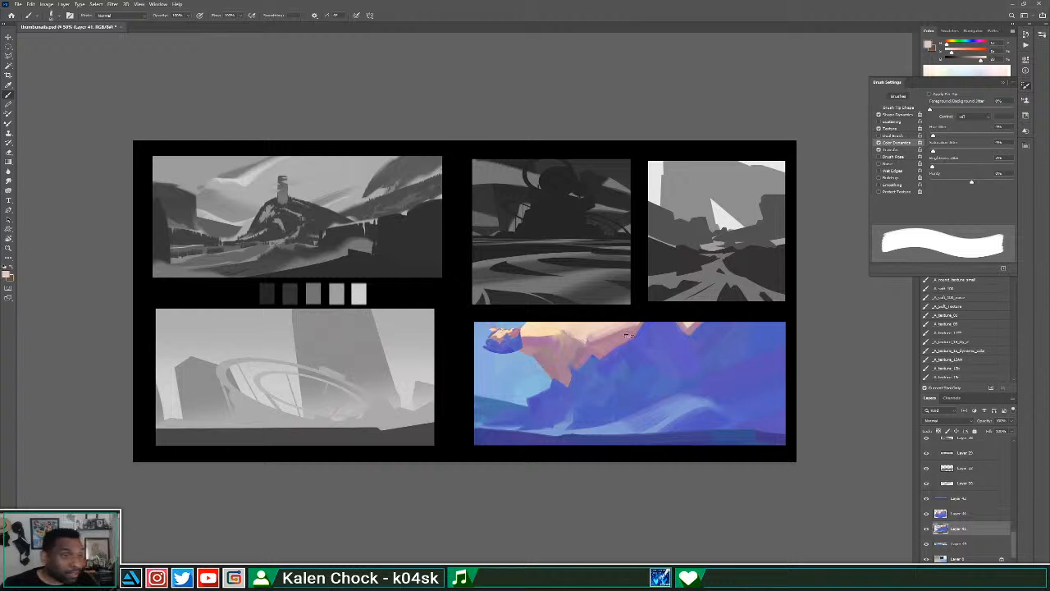
{"action": "left_click", "coordinate": [637, 361], "text": "alt"}
{"action": "left_click_drag", "start_coordinate": [632, 326], "coordinate": [619, 345]}
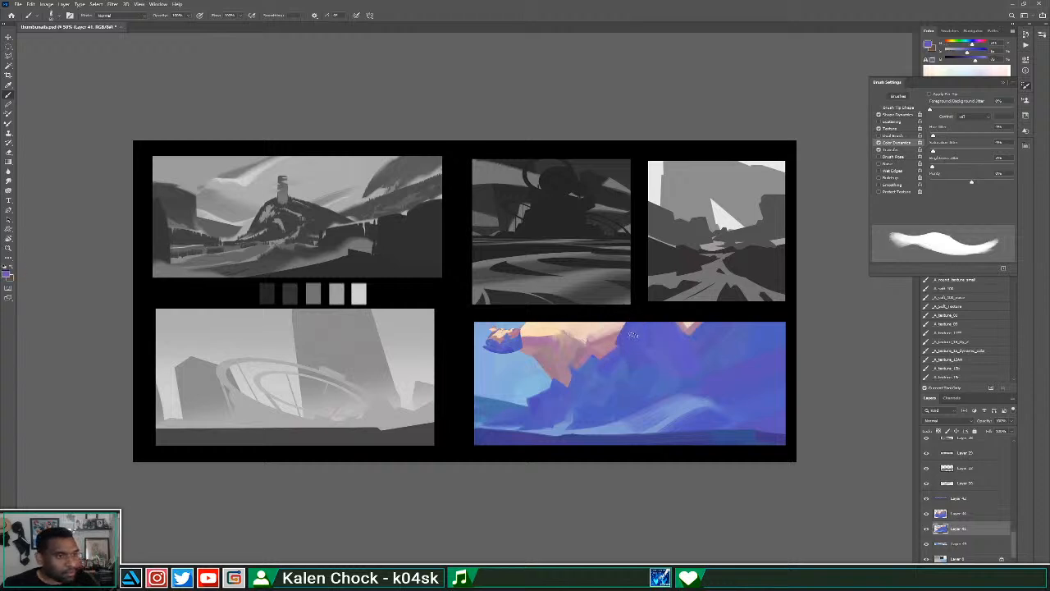
Paint a pointed pink and cream spur in the upper gap beside the overhang and shape its edges with sampled blue and mauve.
{"action": "left_click", "coordinate": [614, 345], "text": "alt"}
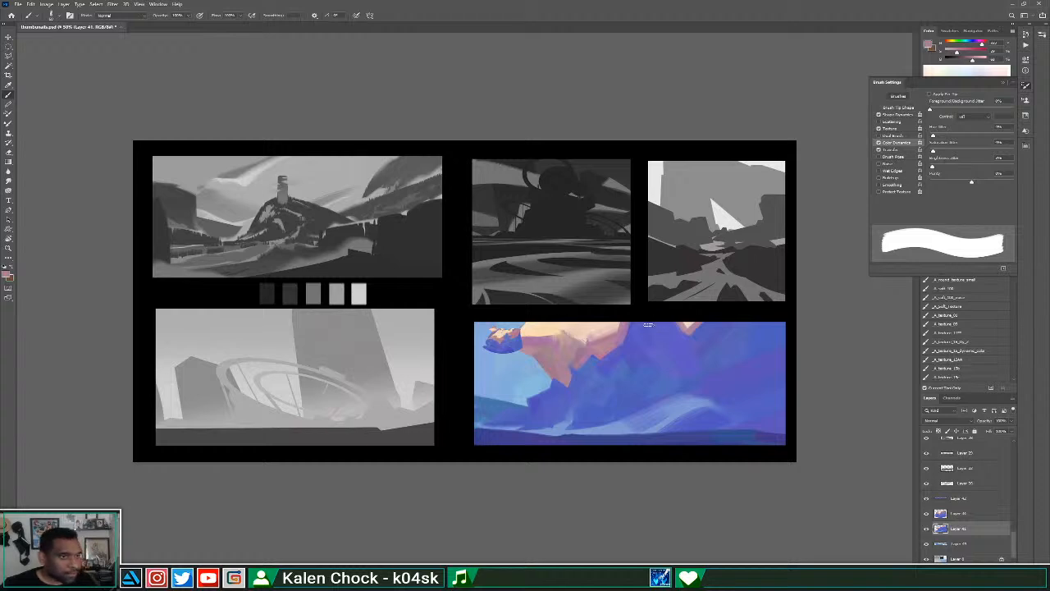
{"action": "left_click_drag", "start_coordinate": [648, 325], "coordinate": [650, 347]}
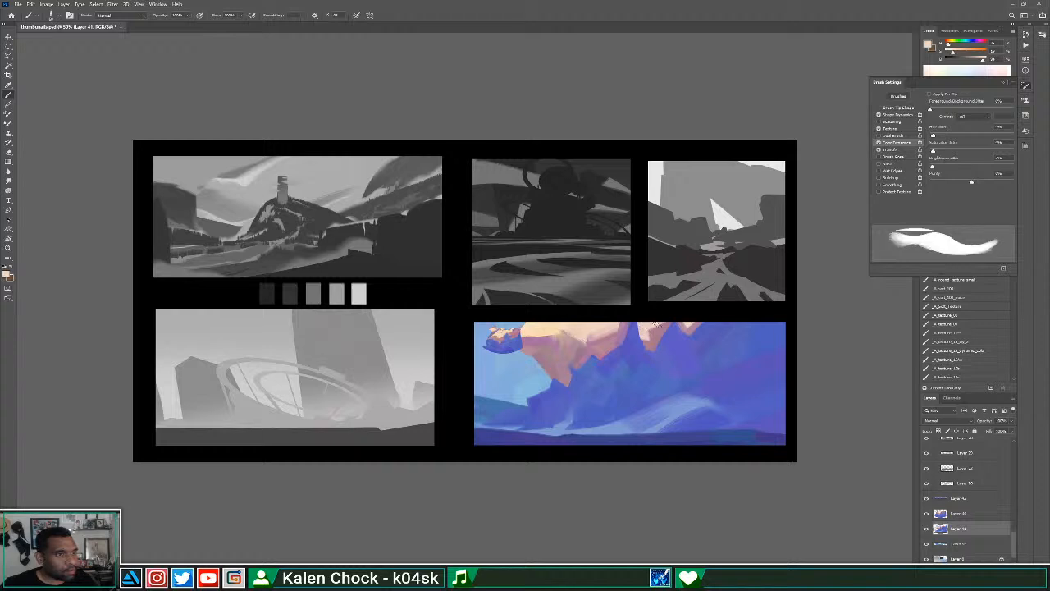
{"action": "left_click", "coordinate": [652, 342], "text": "alt"}
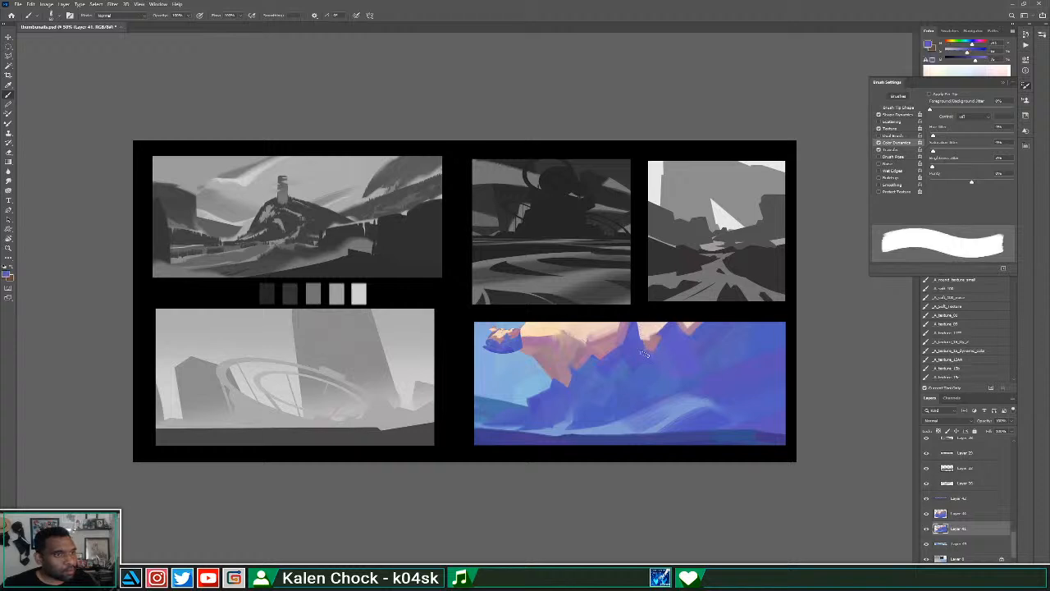
{"action": "left_click", "coordinate": [696, 326], "text": "alt"}
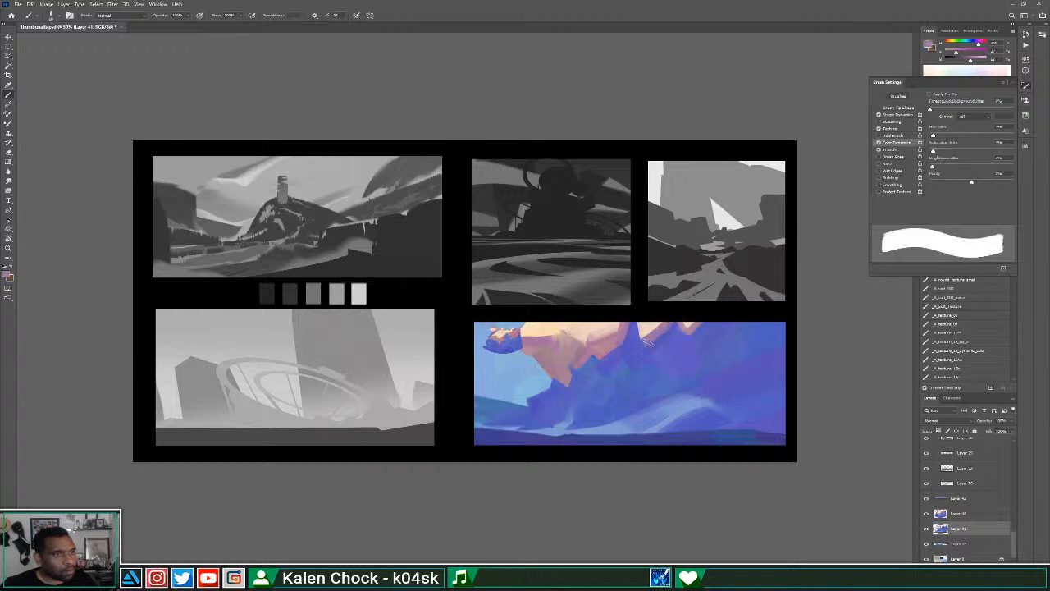
Brush sampled lighter blue haze in long sweeps across the rock formation's base, from its left foot to the right edge.
{"action": "left_click", "coordinate": [664, 354], "text": "alt"}
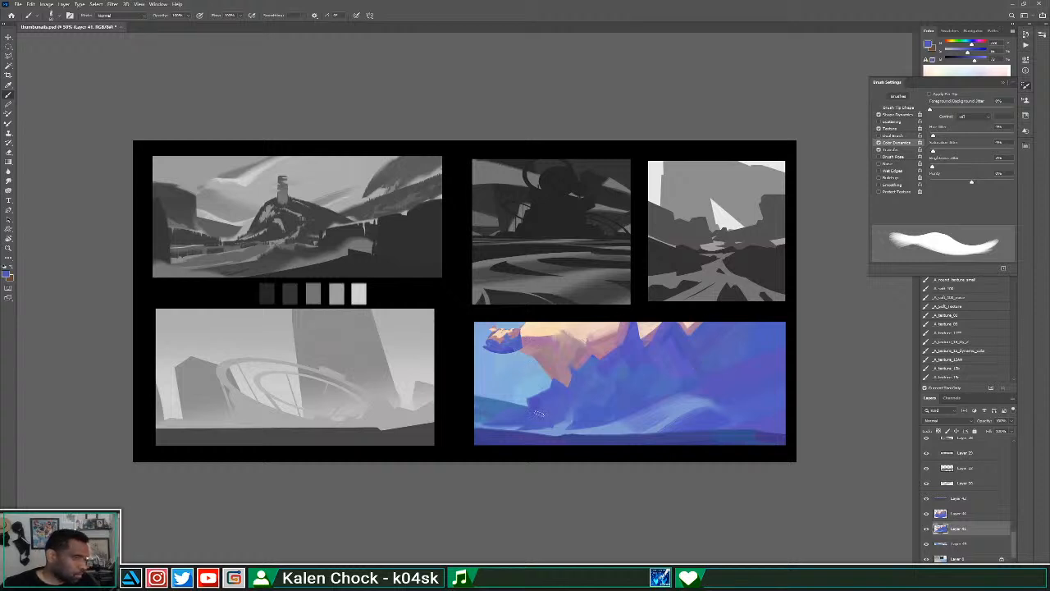
{"action": "left_click", "coordinate": [572, 415], "text": "alt"}
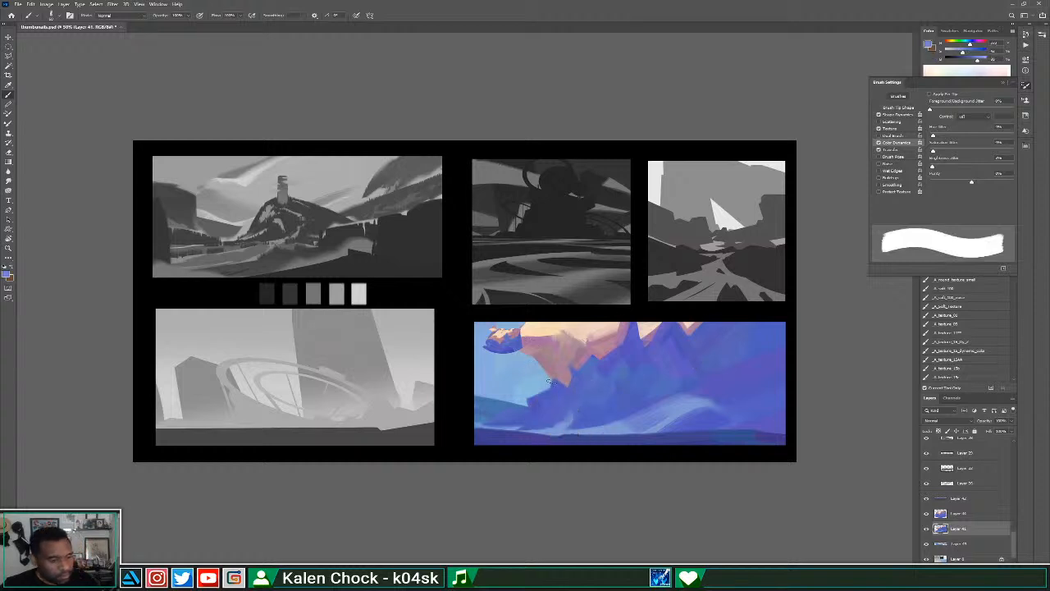
{"action": "left_click_drag", "start_coordinate": [484, 433], "coordinate": [592, 411]}
{"action": "mouse_move", "coordinate": [529, 428]}
{"action": "left_mouse_down"}
{"action": "mouse_move", "coordinate": [603, 412]}
{"action": "mouse_move", "coordinate": [608, 422]}
{"action": "mouse_move", "coordinate": [671, 427]}
{"action": "mouse_move", "coordinate": [634, 441]}
{"action": "mouse_move", "coordinate": [769, 418]}
{"action": "left_mouse_up"}
{"action": "left_click_drag", "start_coordinate": [661, 428], "coordinate": [823, 392]}
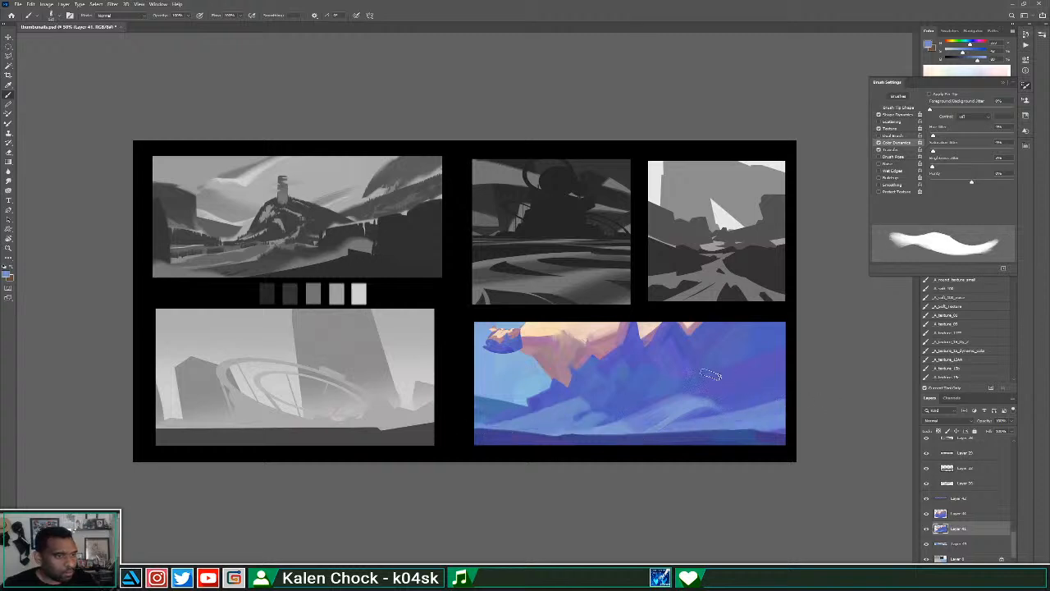
Cut back the base haze with sampled darker blue, using a larger brush for the long sweep.
{"action": "left_click", "coordinate": [642, 368], "text": "alt"}
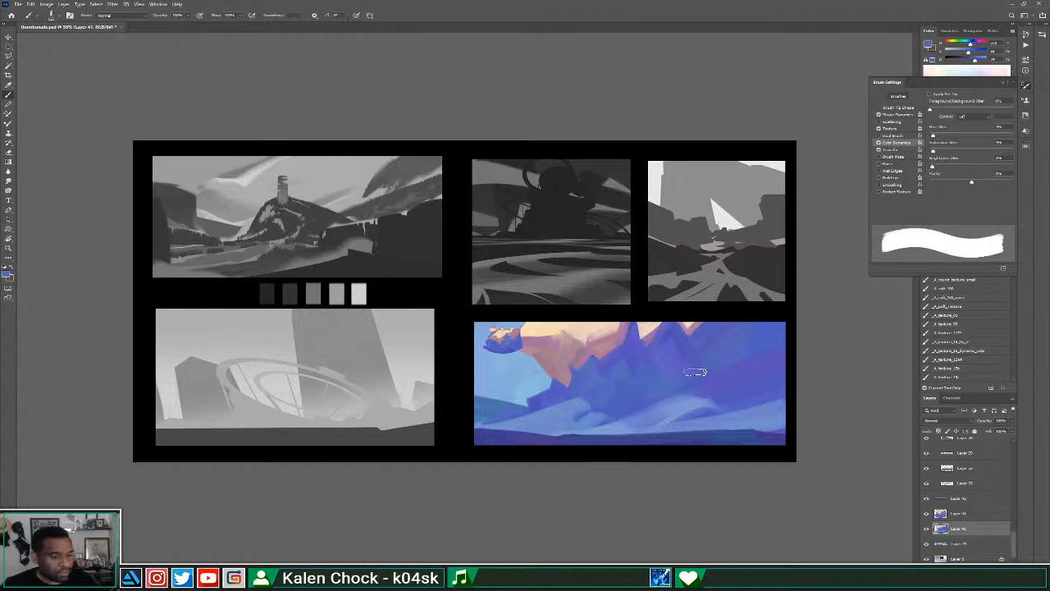
{"action": "mouse_move", "coordinate": [707, 395]}
{"action": "left_mouse_down"}
{"action": "mouse_move", "coordinate": [681, 422]}
{"action": "mouse_move", "coordinate": [636, 416]}
{"action": "left_mouse_up"}
{"action": "key", "text": "]"}
{"action": "mouse_move", "coordinate": [773, 392]}
{"action": "left_mouse_down"}
{"action": "mouse_move", "coordinate": [671, 427]}
{"action": "mouse_move", "coordinate": [630, 397]}
{"action": "mouse_move", "coordinate": [589, 409]}
{"action": "mouse_move", "coordinate": [611, 386]}
{"action": "mouse_move", "coordinate": [590, 387]}
{"action": "mouse_move", "coordinate": [566, 417]}
{"action": "left_mouse_up"}
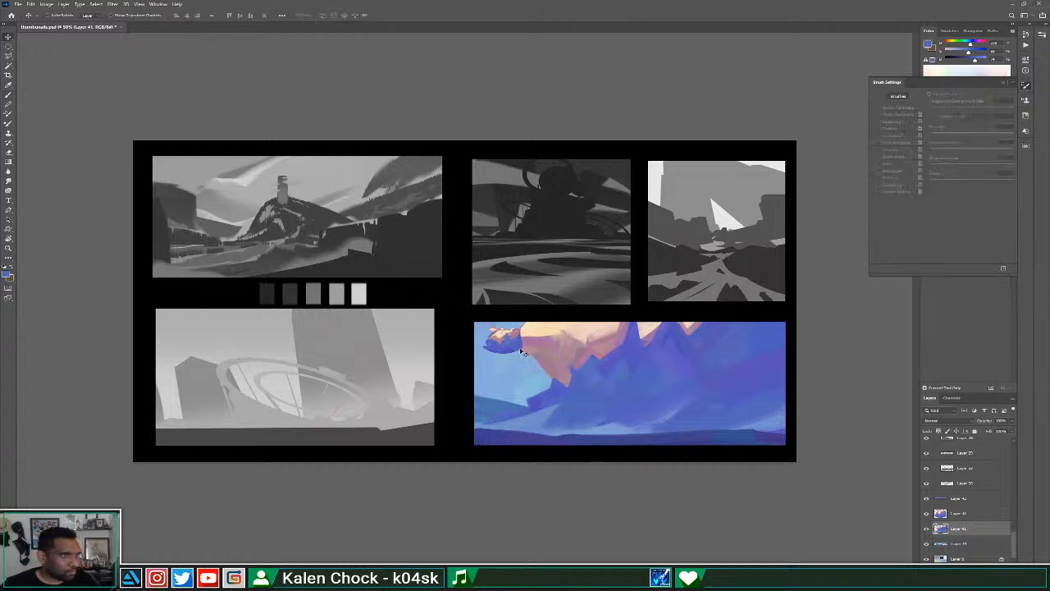
Move the small floating rock from the thumbnail's upper left corner to the right side, over the blue slope.
{"action": "left_click", "coordinate": [499, 374], "text": "ctrl"}
{"action": "left_click_drag", "start_coordinate": [499, 374], "coordinate": [492, 344]}
{"action": "key", "text": "ctrl+z"}
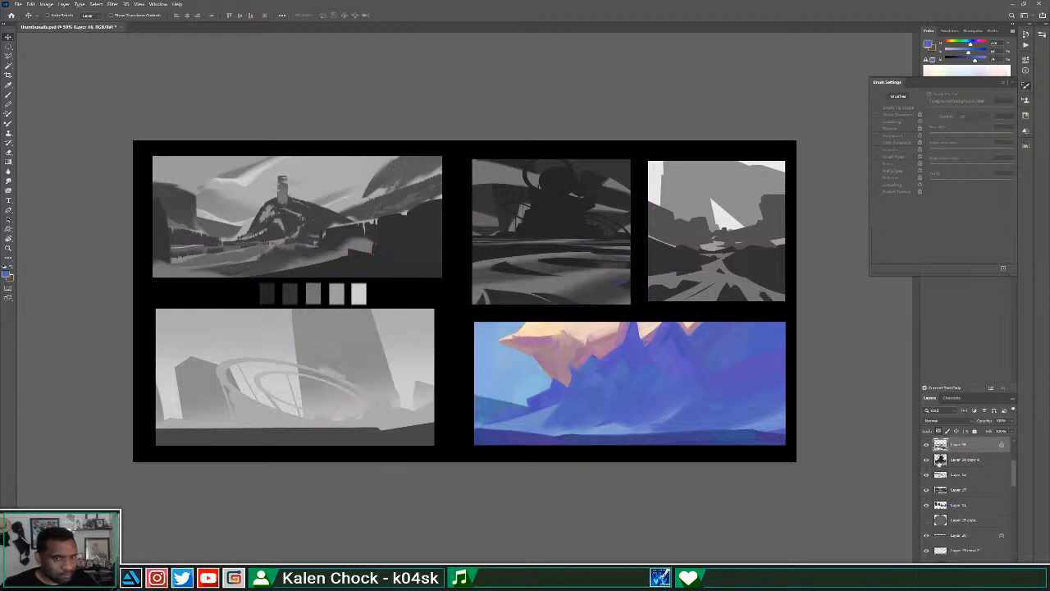
{"action": "left_click_drag", "start_coordinate": [742, 374], "coordinate": [661, 335]}
{"action": "left_click_drag", "start_coordinate": [502, 337], "coordinate": [760, 391]}
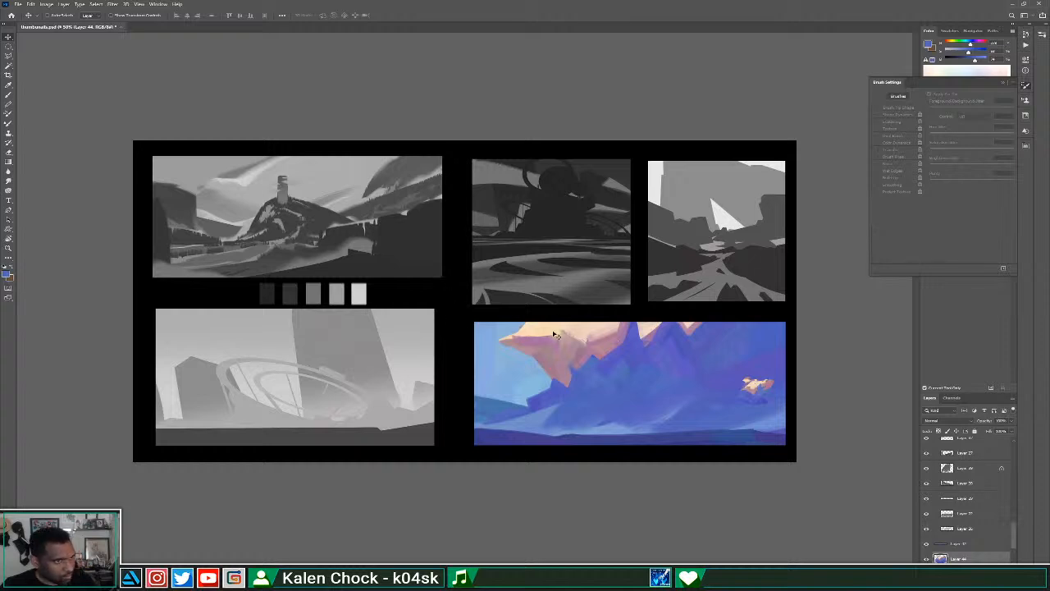
Extend the overhang's muted pink plane up into its cream top and sharpen the boundary with sampled cream.
{"action": "key", "text": "b"}
{"action": "key", "text": "ctrl+plus"}
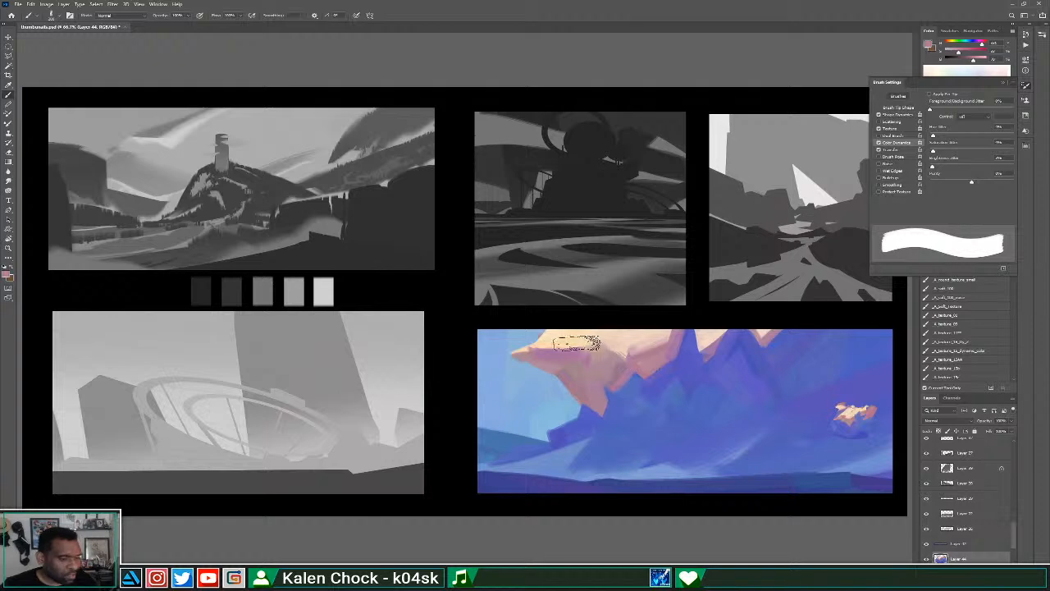
{"action": "left_click", "coordinate": [575, 337], "text": "alt"}
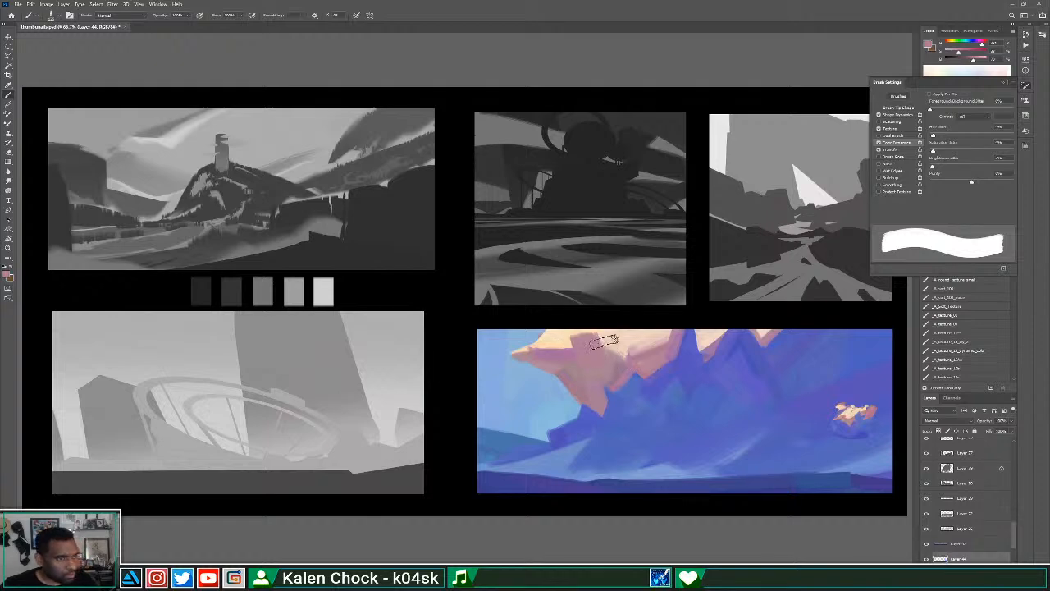
{"action": "left_click", "coordinate": [576, 330], "text": "alt"}
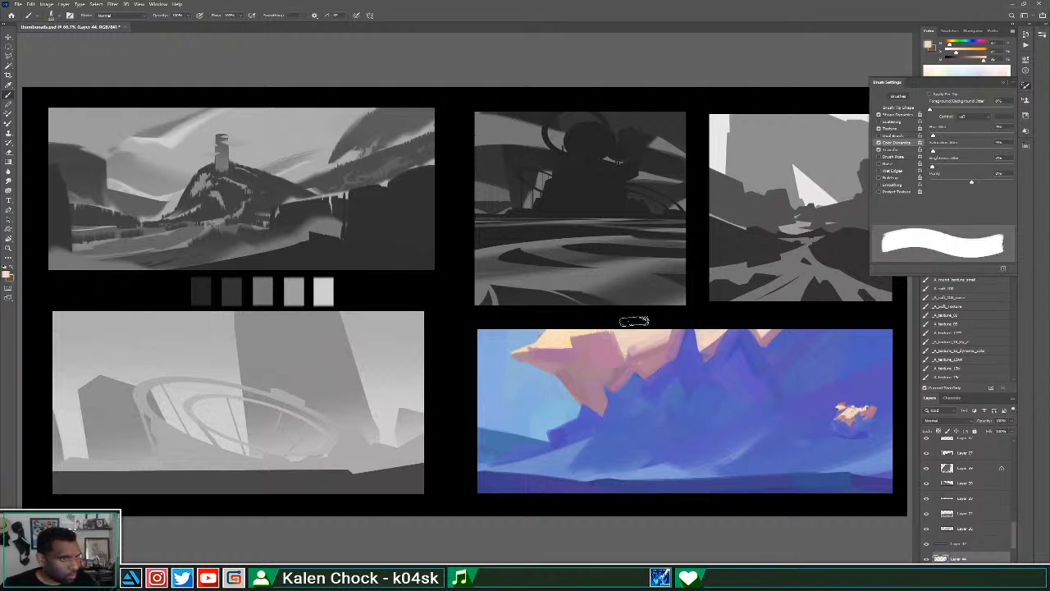
{"action": "left_click_drag", "start_coordinate": [564, 337], "coordinate": [612, 332]}
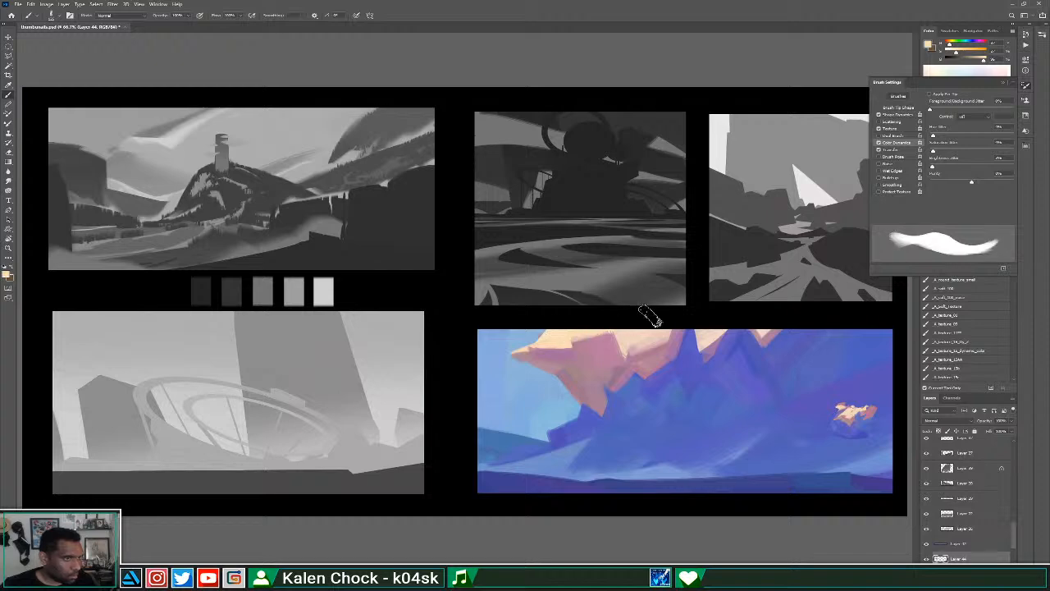
{"action": "left_click", "coordinate": [590, 349], "text": "alt"}
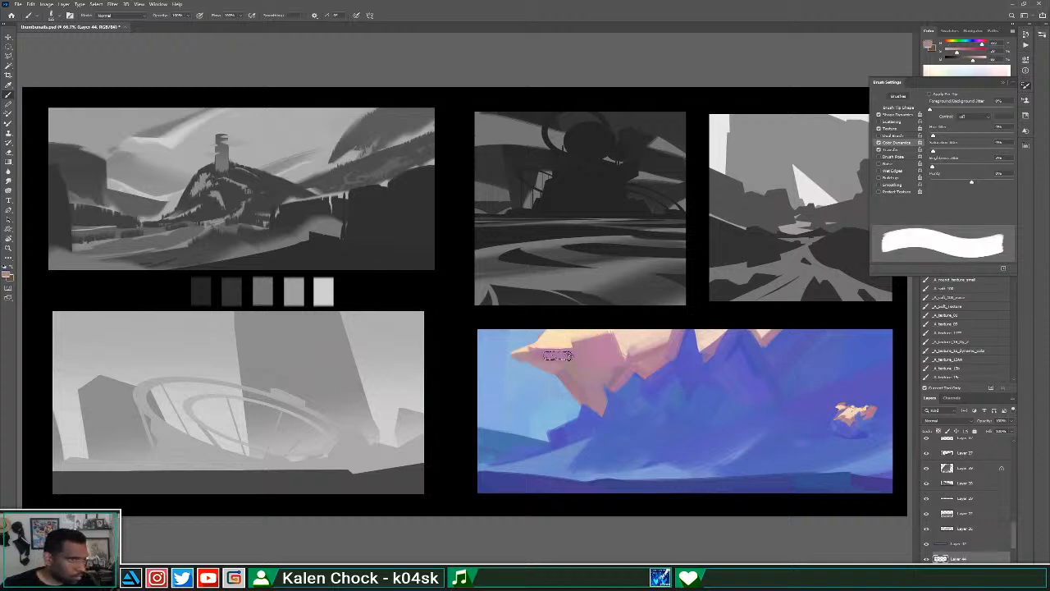
{"action": "left_click_drag", "start_coordinate": [569, 359], "coordinate": [564, 346]}
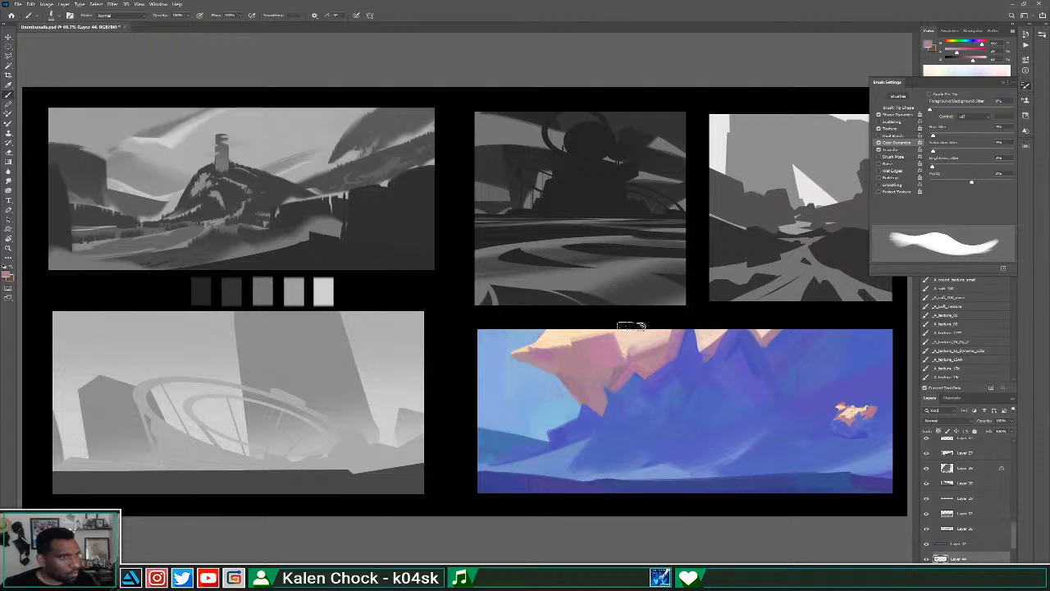
Brush sampled pink down the overhang's right part and along the underside of its pointed left end.
{"action": "left_click", "coordinate": [611, 372], "text": "alt"}
{"action": "left_click_drag", "start_coordinate": [679, 328], "coordinate": [666, 361]}
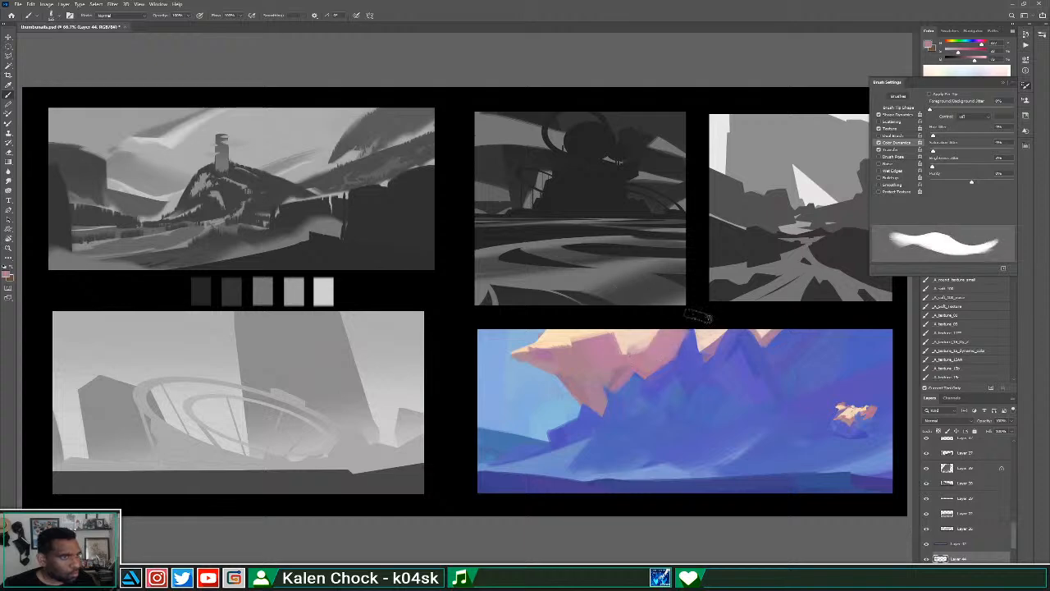
{"action": "left_click", "coordinate": [596, 346], "text": "alt"}
{"action": "left_click_drag", "start_coordinate": [517, 356], "coordinate": [566, 380]}
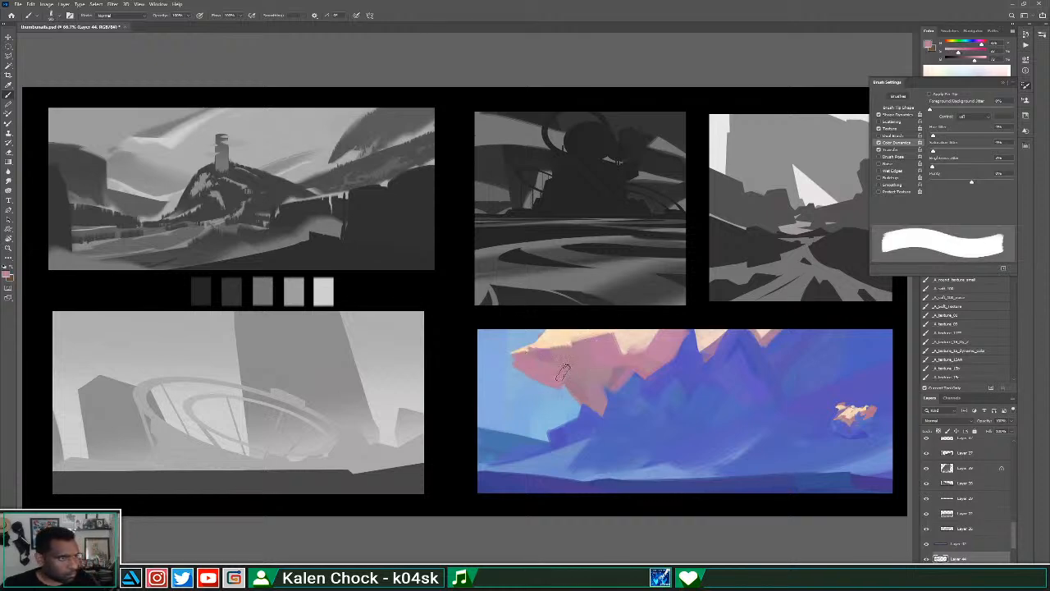
{"action": "key", "text": "ctrl+z"}
{"action": "left_click_drag", "start_coordinate": [516, 353], "coordinate": [566, 380]}
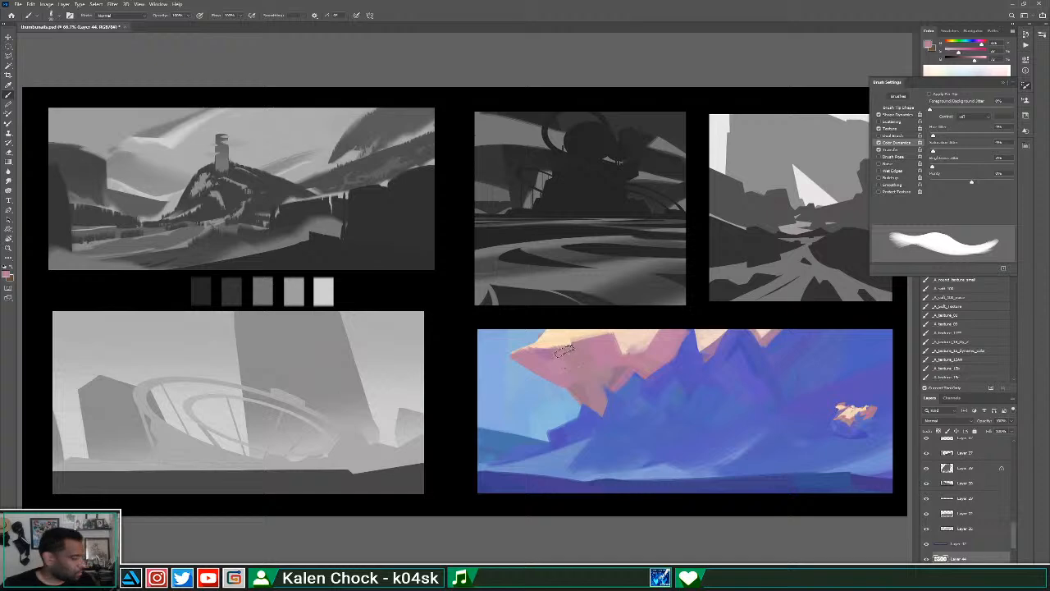
Paint a small cream and pink rock fragment at the thumbnail's left edge and refine the overhang's tip with sampled tones.
{"action": "left_click", "coordinate": [555, 338], "text": "alt"}
{"action": "mouse_move", "coordinate": [554, 338]}
{"action": "left_mouse_down"}
{"action": "mouse_move", "coordinate": [533, 348]}
{"action": "mouse_move", "coordinate": [551, 330]}
{"action": "mouse_move", "coordinate": [561, 345]}
{"action": "mouse_move", "coordinate": [541, 352]}
{"action": "mouse_move", "coordinate": [482, 352]}
{"action": "mouse_move", "coordinate": [501, 358]}
{"action": "left_mouse_up"}
{"action": "left_click", "coordinate": [543, 358], "text": "alt"}
{"action": "left_click", "coordinate": [557, 331], "text": "alt"}
{"action": "left_click", "coordinate": [528, 356], "text": "alt"}
{"action": "key", "text": "e"}
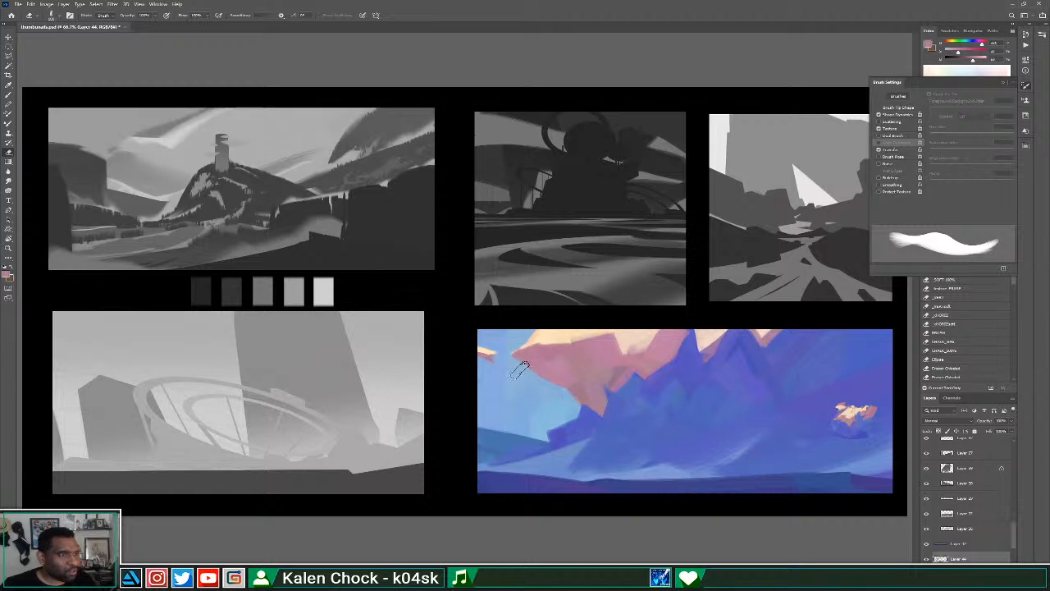
Try clearing an elliptical area around the overhang on the paint layer, and undo the deletion.
{"action": "key", "text": "m"}
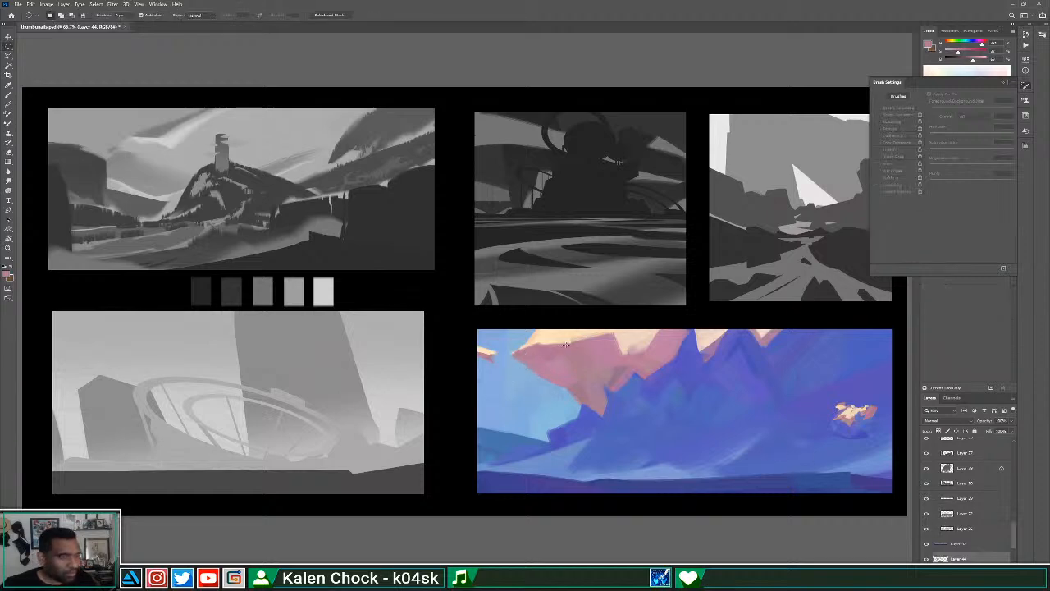
{"action": "left_click_drag", "start_coordinate": [660, 297], "coordinate": [431, 391]}
{"action": "key", "text": "Delete"}
{"action": "key", "text": "ctrl+d"}
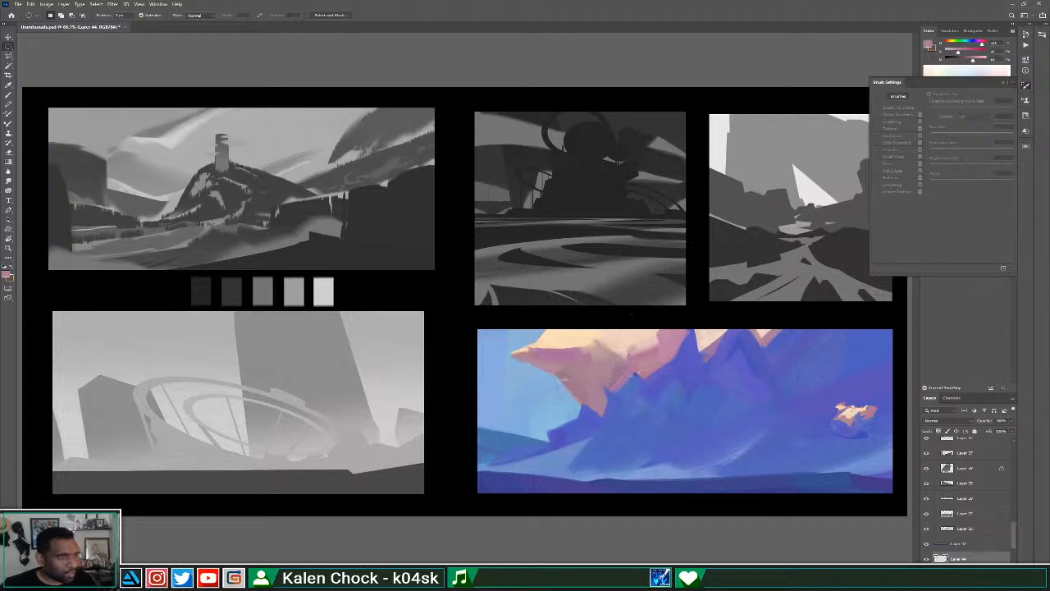
{"action": "key", "text": "v"}
{"action": "left_click", "coordinate": [581, 364]}
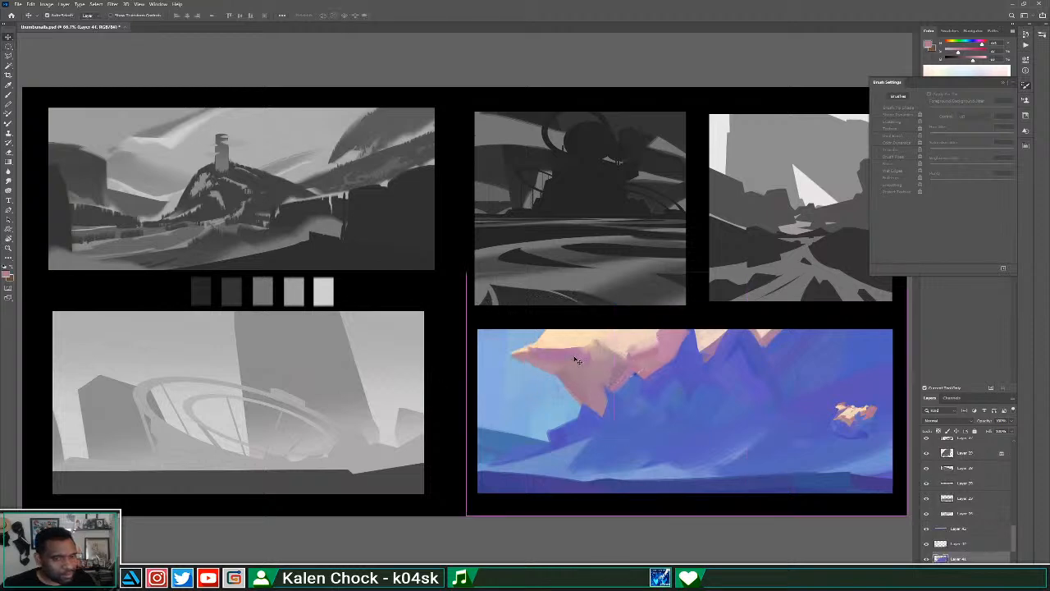
{"action": "key", "text": "m"}
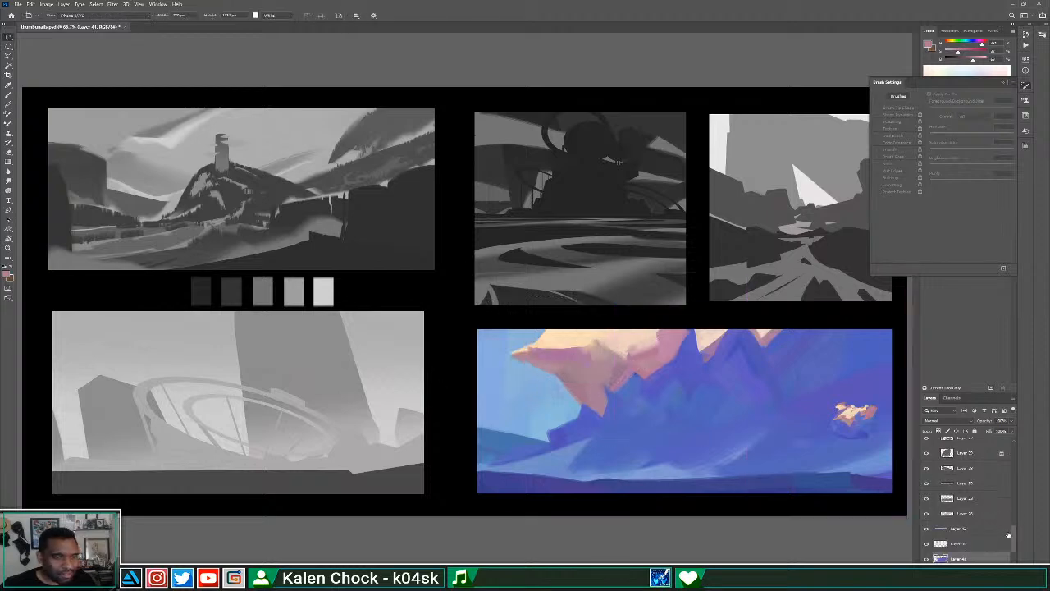
{"action": "key", "text": "ctrl+z"}
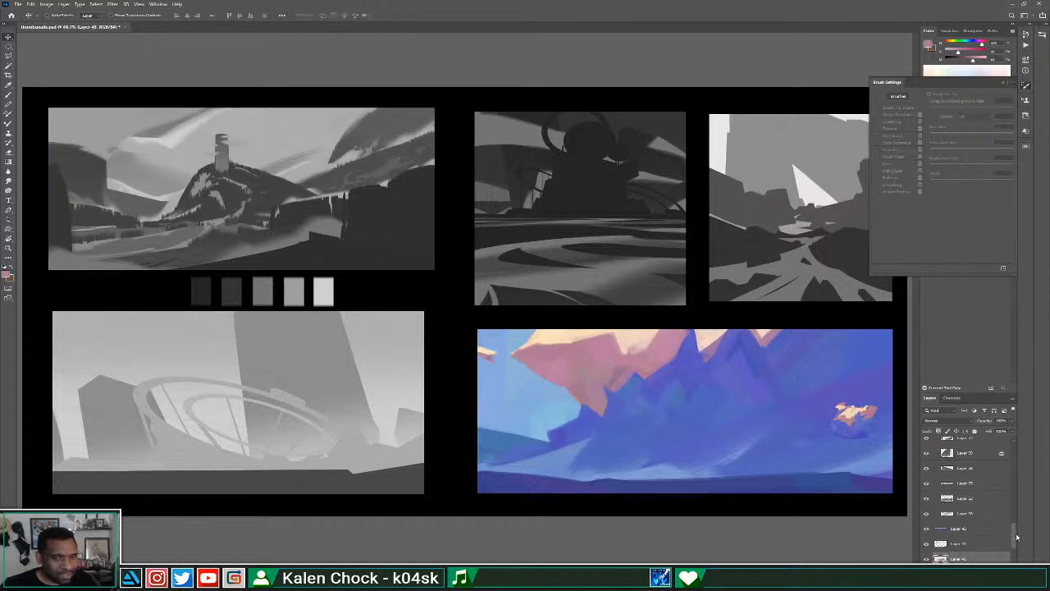
Merge the overhang's paint layer down into the rock formation layer beneath it.
{"action": "left_click_drag", "start_coordinate": [1016, 537], "coordinate": [1014, 542]}
{"action": "right_click", "coordinate": [983, 534]}
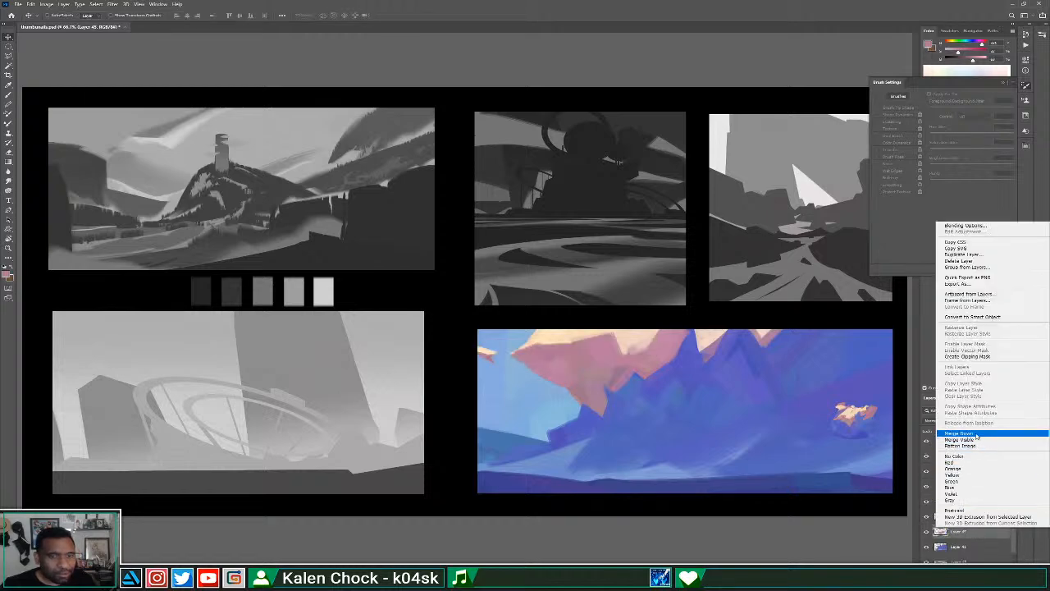
{"action": "left_click", "coordinate": [970, 434]}
Touch up the overhang's pointed left end with sampled cream and muted pink.
{"action": "key", "text": "e"}
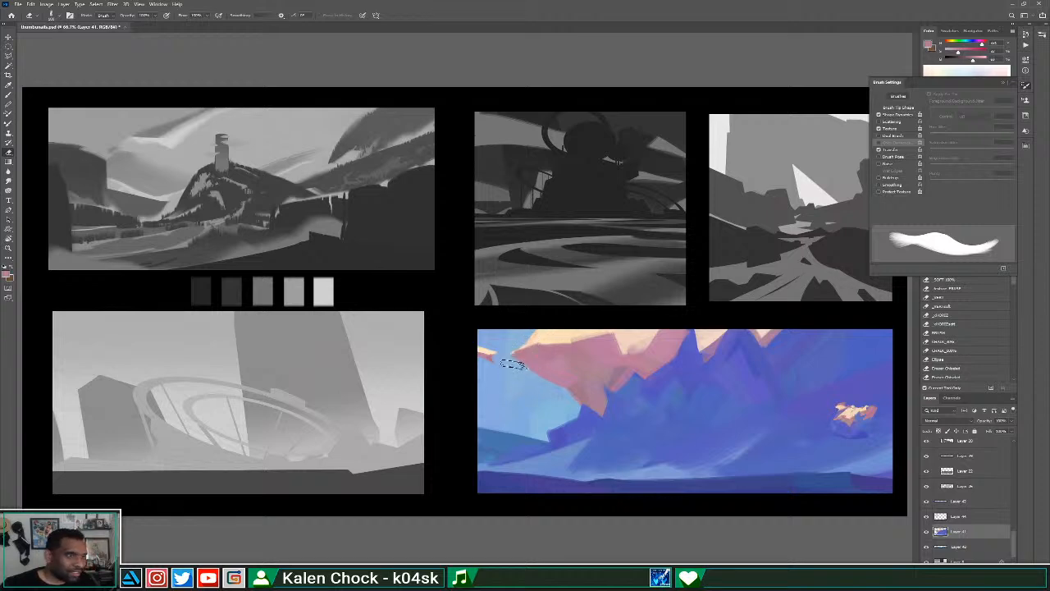
{"action": "key", "text": "b"}
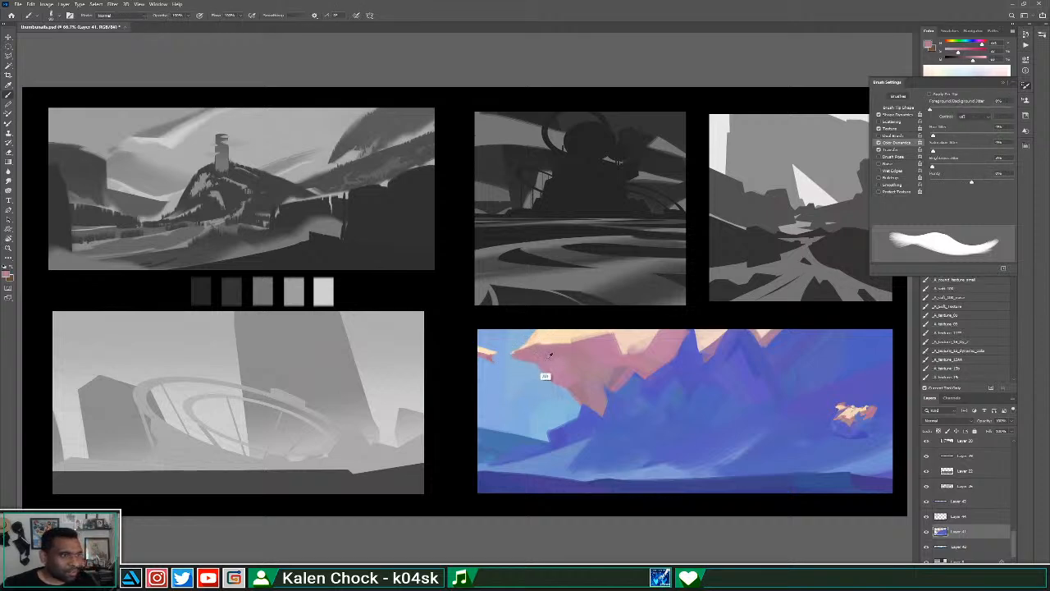
{"action": "left_click", "coordinate": [542, 340], "text": "alt"}
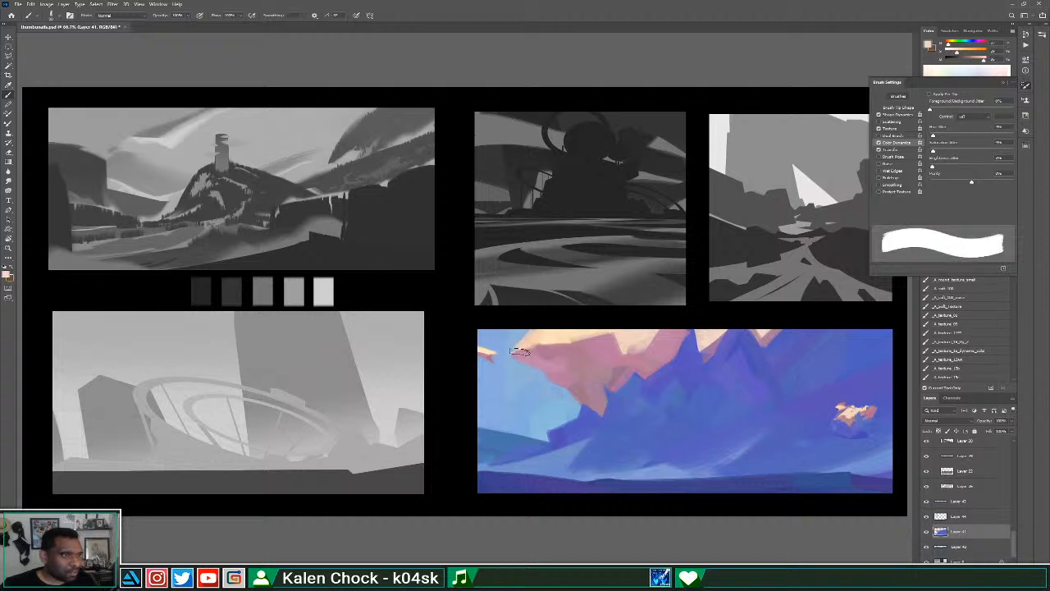
{"action": "left_click", "coordinate": [548, 349], "text": "alt"}
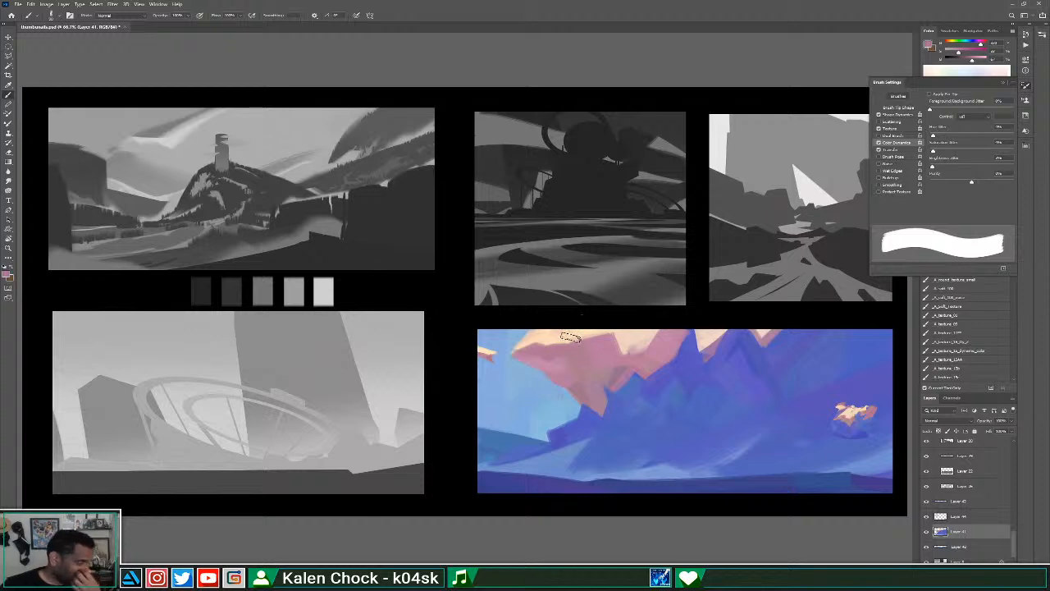
Raise a blue peak beside the overhang's lower point and reshape the point's edges with sampled mauve and blue.
{"action": "left_click", "coordinate": [582, 437], "text": "alt"}
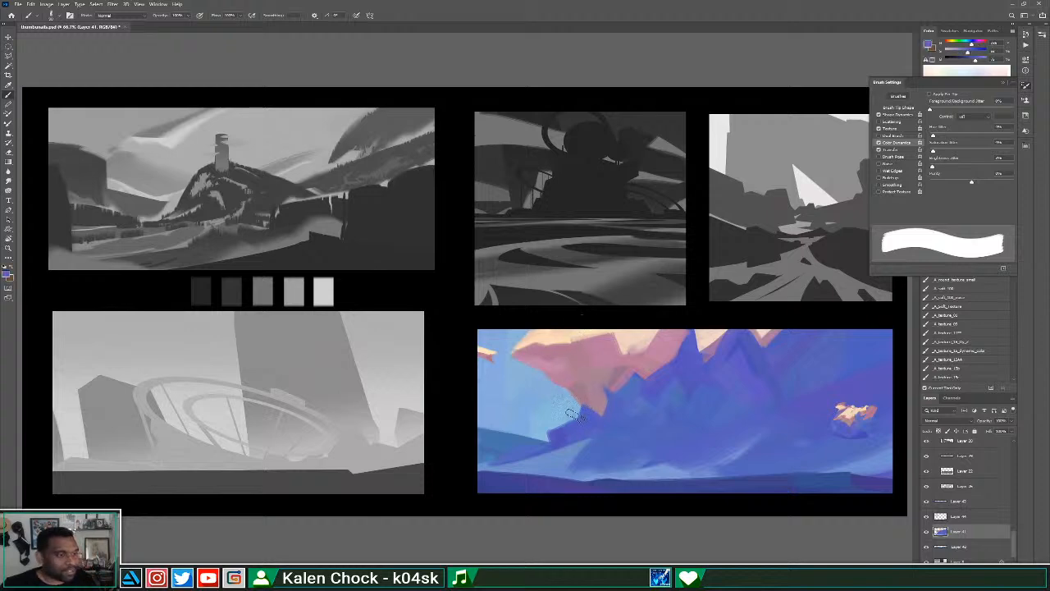
{"action": "left_click_drag", "start_coordinate": [573, 410], "coordinate": [576, 423]}
{"action": "left_click", "coordinate": [591, 403], "text": "alt"}
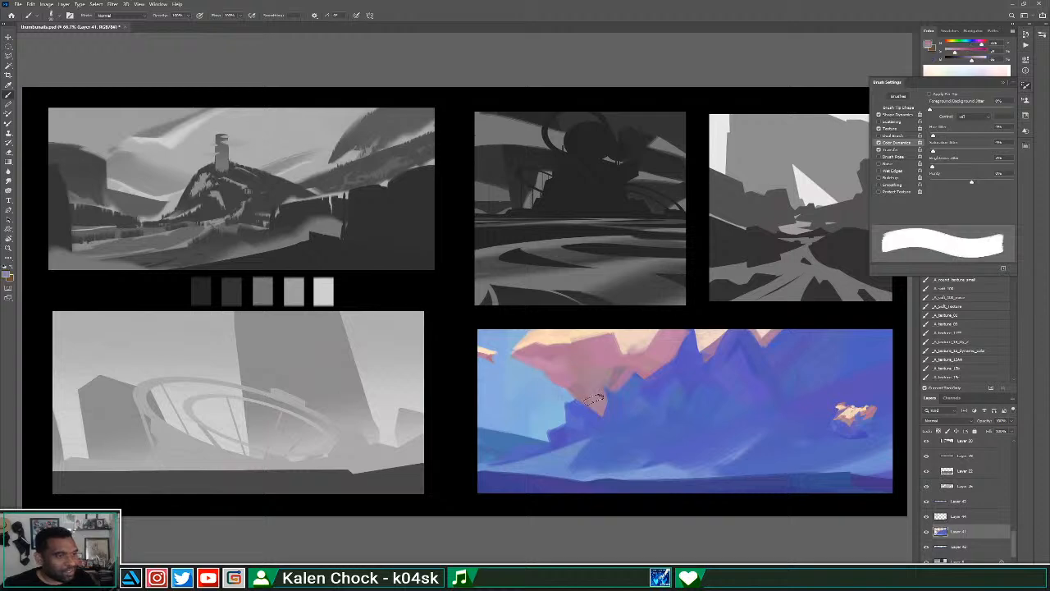
{"action": "left_click", "coordinate": [586, 403], "text": "alt"}
{"action": "left_click", "coordinate": [615, 422], "text": "alt"}
{"action": "mouse_move", "coordinate": [617, 398]}
{"action": "left_mouse_down"}
{"action": "mouse_move", "coordinate": [591, 431]}
{"action": "mouse_move", "coordinate": [607, 387]}
{"action": "left_mouse_up"}
Cut back the overhang's right edge with sampled violet-blue beside the tall central peak.
{"action": "key", "text": "z"}
{"action": "left_click", "coordinate": [614, 401], "text": "alt"}
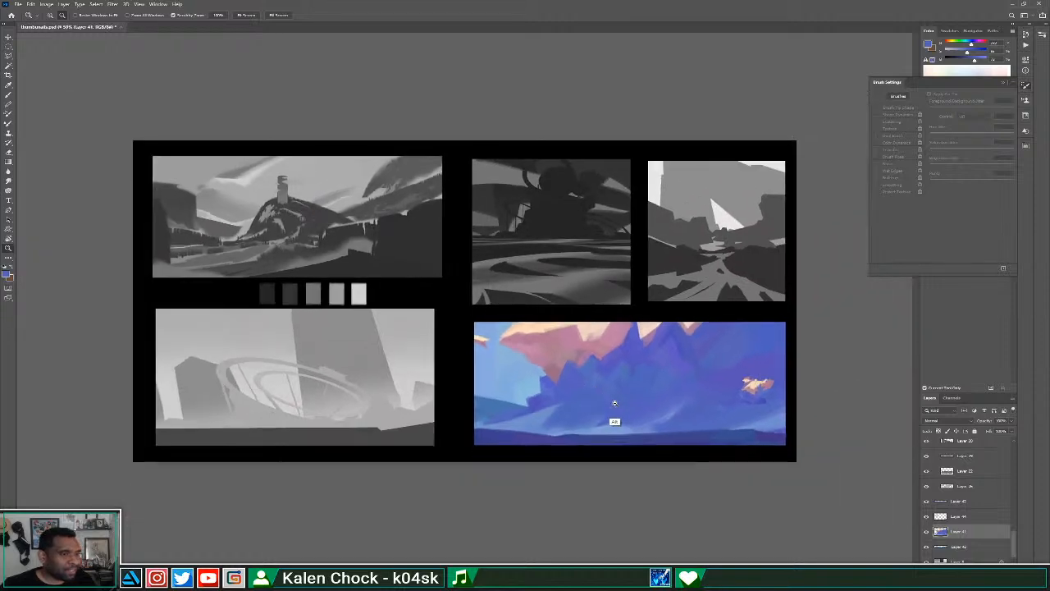
{"action": "left_click", "coordinate": [614, 401], "text": "alt"}
{"action": "left_click", "coordinate": [611, 373]}
{"action": "left_click", "coordinate": [611, 372]}
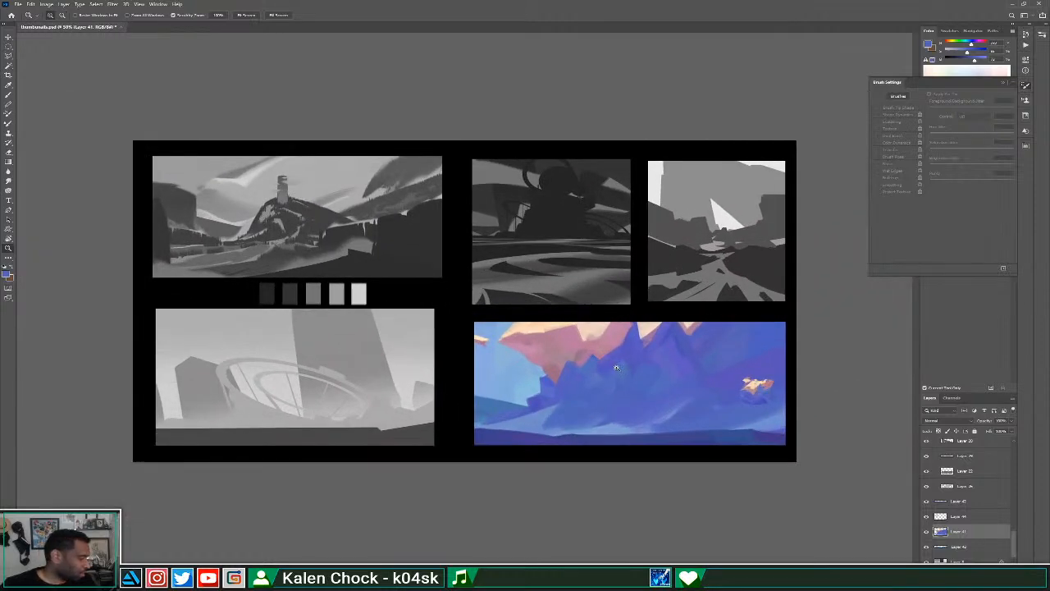
{"action": "key", "text": "b"}
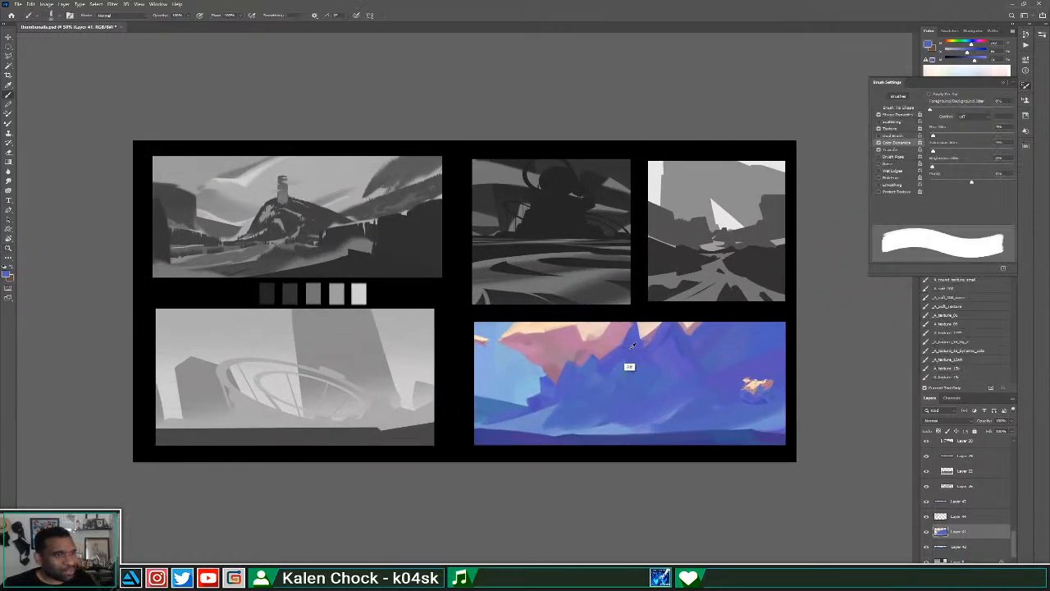
{"action": "left_click", "coordinate": [629, 342], "text": "alt"}
{"action": "left_click_drag", "start_coordinate": [611, 330], "coordinate": [621, 358]}
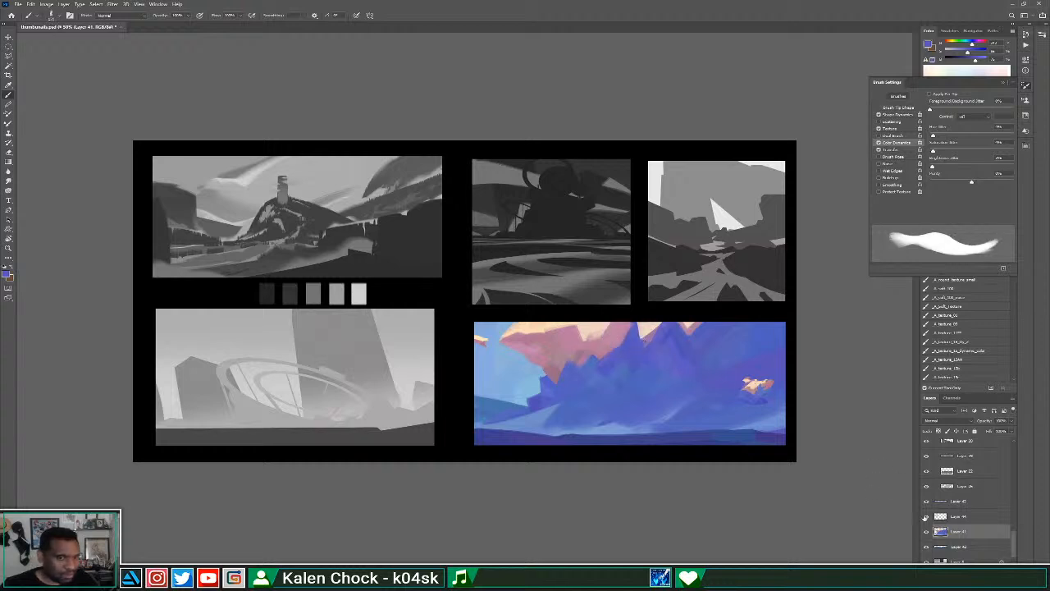
Toggle the visibility of the layer above the rock formation, and try filling an elliptical selection over the overhang with violet-blue.
{"action": "left_click", "coordinate": [927, 518]}
{"action": "left_click", "coordinate": [927, 518]}
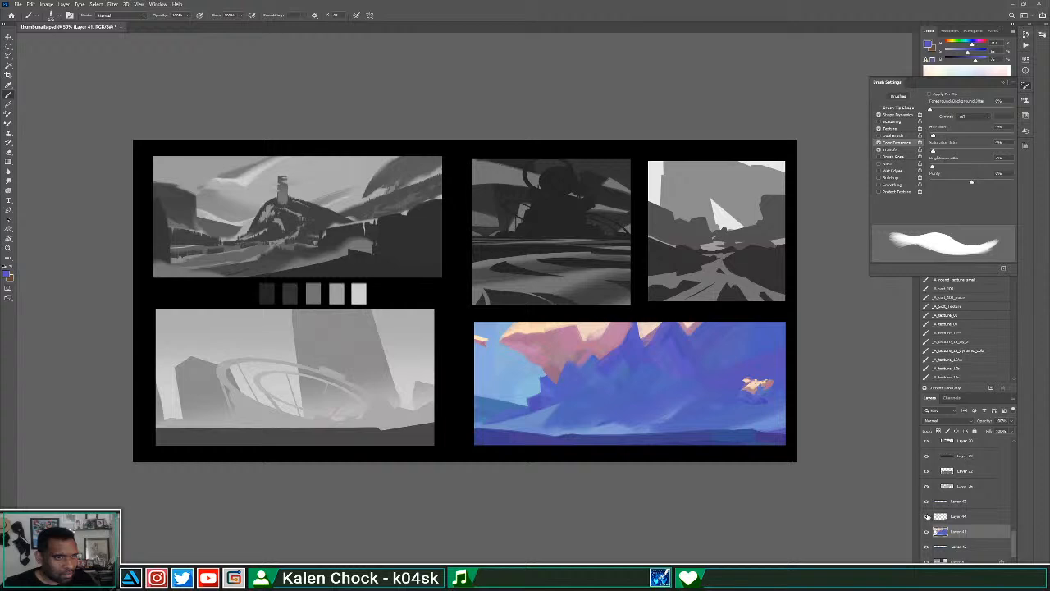
{"action": "key", "text": "m"}
{"action": "mouse_move", "coordinate": [686, 398]}
{"action": "left_mouse_down"}
{"action": "mouse_move", "coordinate": [656, 351]}
{"action": "mouse_move", "coordinate": [541, 272]}
{"action": "left_mouse_up"}
{"action": "key", "text": "alt+BackSpace"}
{"action": "key", "text": "ctrl+z"}
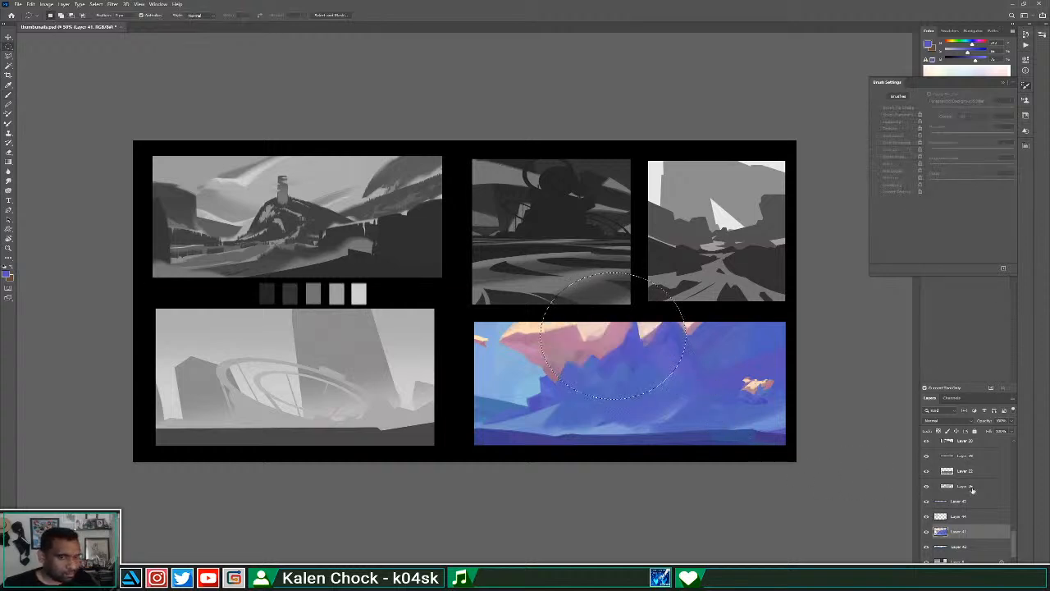
Clear the elliptical selection, return to the rock formation layer, and paint sampled mauve-pink down over the tall central peak.
{"action": "left_click", "coordinate": [959, 515]}
{"action": "key", "text": "ctrl+d"}
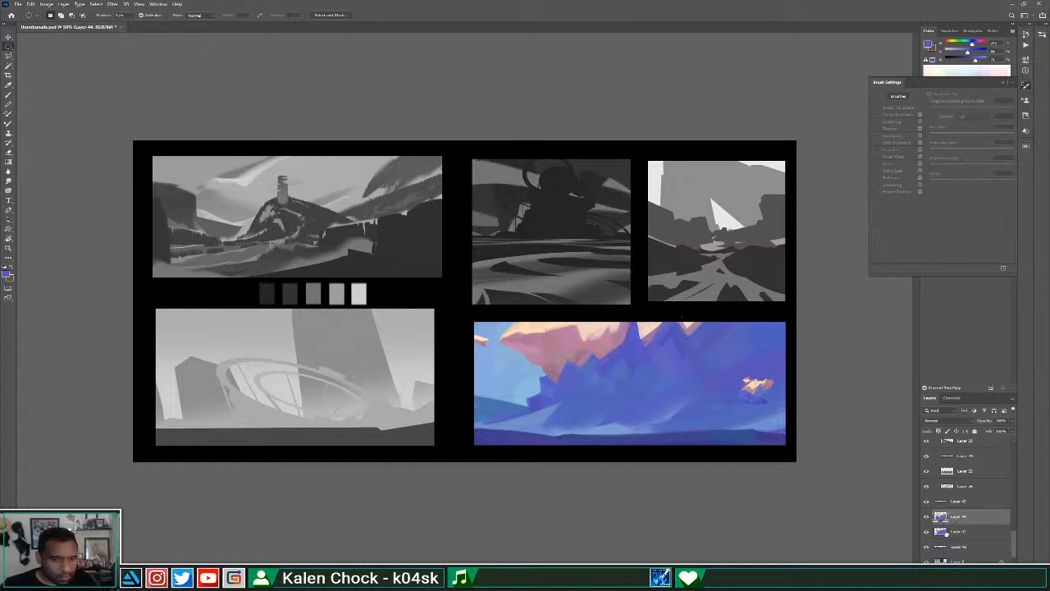
{"action": "left_click", "coordinate": [946, 531]}
{"action": "key", "text": "b"}
{"action": "left_click", "coordinate": [607, 338], "text": "alt"}
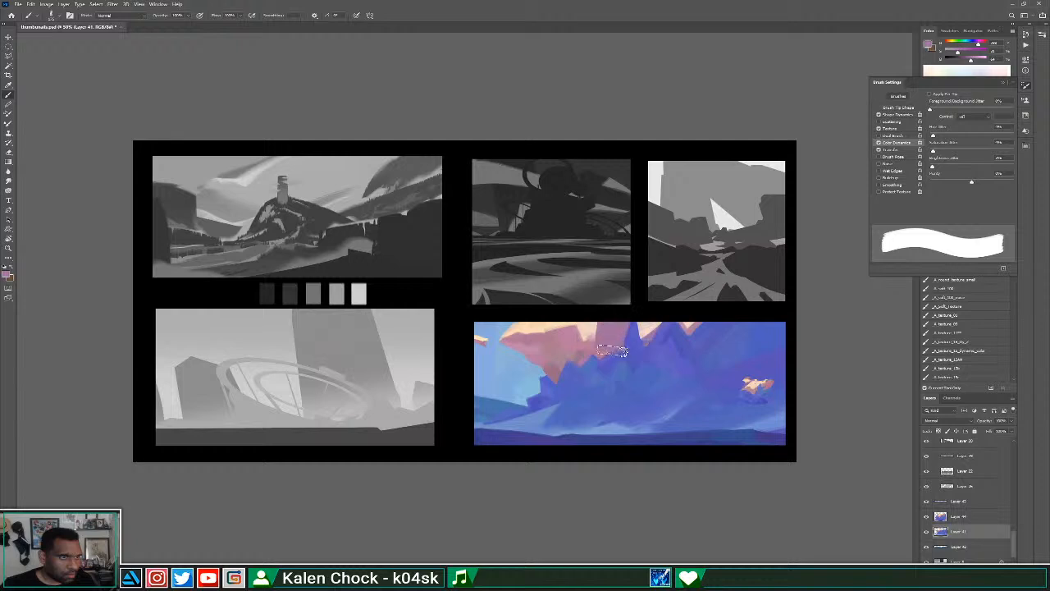
{"action": "left_click", "coordinate": [623, 362], "text": "alt"}
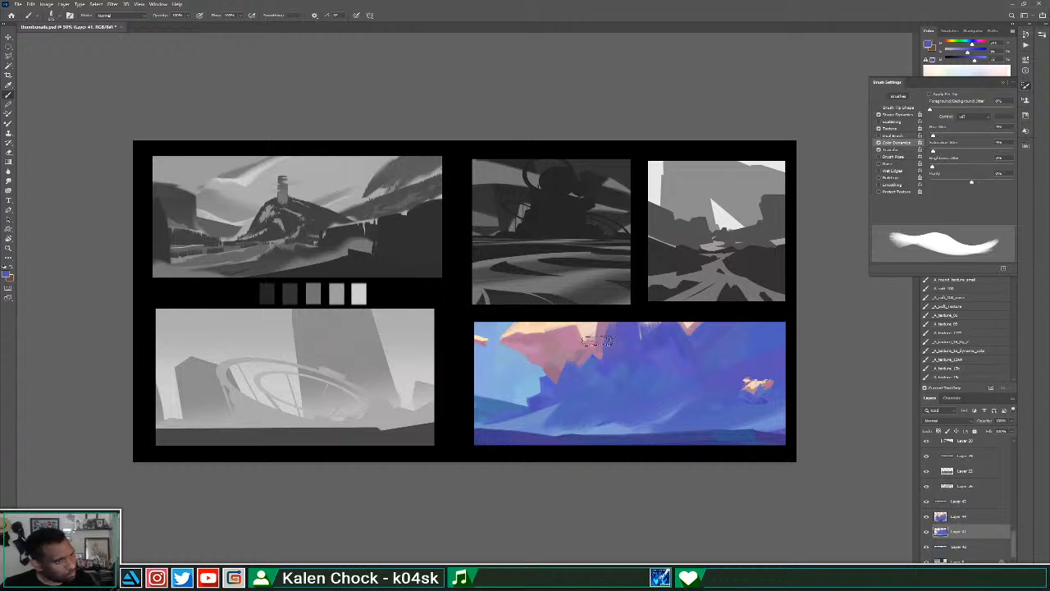
{"action": "left_click", "coordinate": [591, 351], "text": "alt"}
{"action": "mouse_move", "coordinate": [594, 357]}
{"action": "left_mouse_down"}
{"action": "mouse_move", "coordinate": [596, 389]}
{"action": "mouse_move", "coordinate": [631, 345]}
{"action": "mouse_move", "coordinate": [619, 372]}
{"action": "mouse_move", "coordinate": [581, 383]}
{"action": "mouse_move", "coordinate": [589, 404]}
{"action": "mouse_move", "coordinate": [630, 379]}
{"action": "mouse_move", "coordinate": [580, 397]}
{"action": "mouse_move", "coordinate": [628, 346]}
{"action": "mouse_move", "coordinate": [637, 397]}
{"action": "left_mouse_up"}
{"action": "left_click", "coordinate": [577, 375], "text": "alt"}
{"action": "left_click", "coordinate": [625, 351], "text": "alt"}
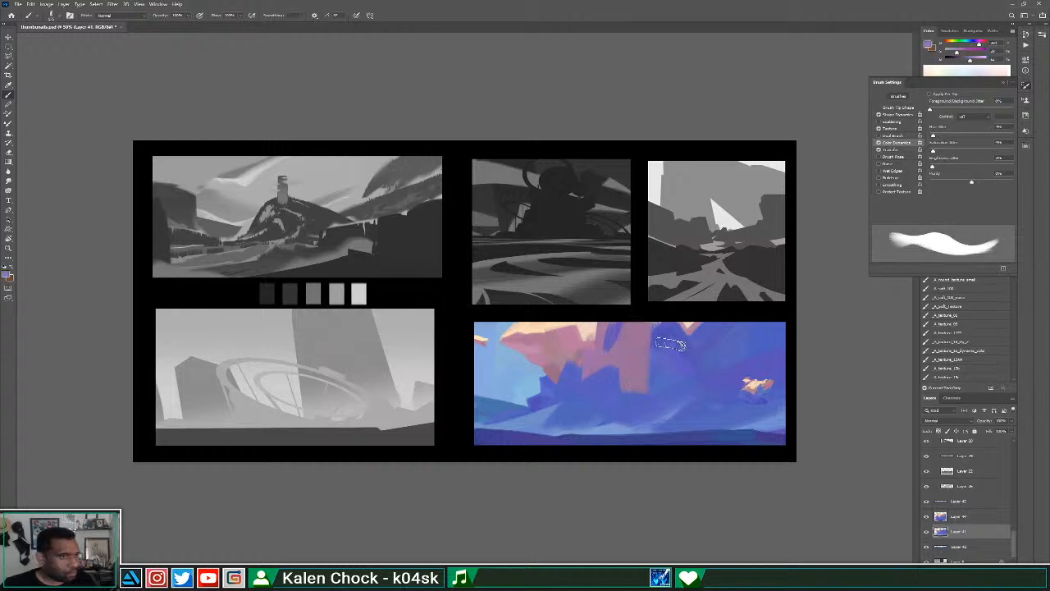
Carve the mauve extension into a downward point with sampled blue and check the thumbnail from a distance.
{"action": "left_click", "coordinate": [668, 343], "text": "alt"}
{"action": "mouse_move", "coordinate": [658, 356]}
{"action": "left_mouse_down"}
{"action": "mouse_move", "coordinate": [663, 337]}
{"action": "mouse_move", "coordinate": [646, 389]}
{"action": "mouse_move", "coordinate": [636, 375]}
{"action": "mouse_move", "coordinate": [686, 371]}
{"action": "mouse_move", "coordinate": [661, 341]}
{"action": "mouse_move", "coordinate": [652, 374]}
{"action": "left_mouse_up"}
{"action": "left_click", "coordinate": [618, 392], "text": "alt"}
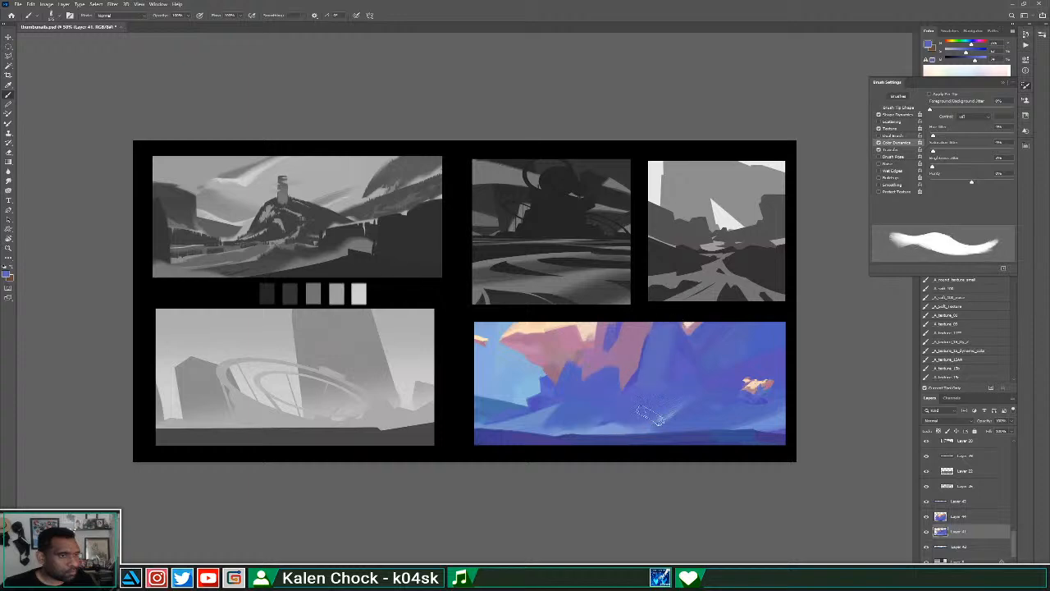
{"action": "key", "text": "z"}
{"action": "left_click", "coordinate": [647, 386], "text": "alt"}
{"action": "left_click", "coordinate": [642, 383], "text": "alt"}
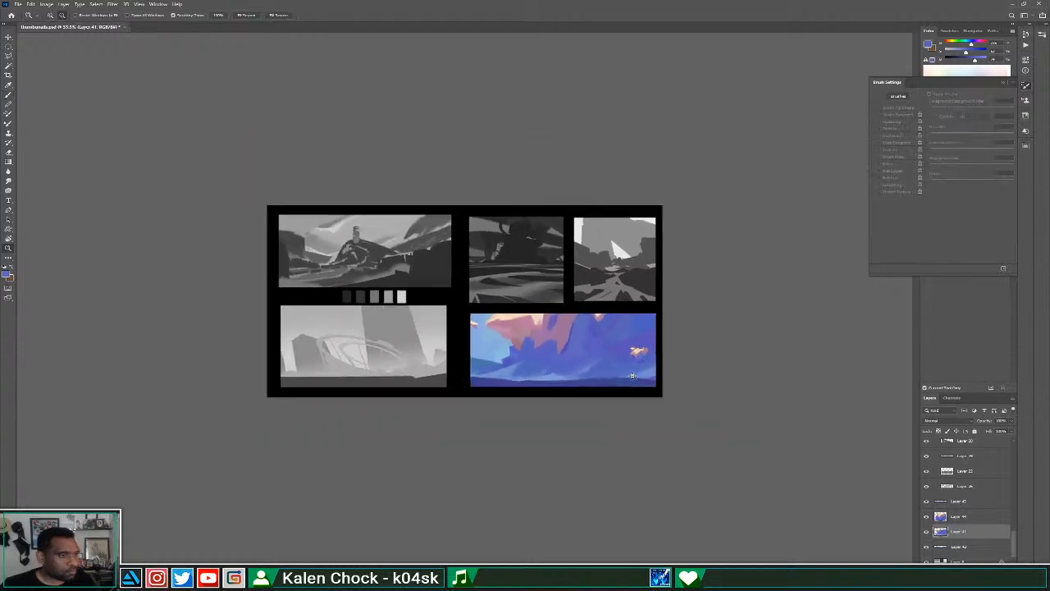
{"action": "left_click", "coordinate": [562, 353]}
{"action": "left_click", "coordinate": [550, 344]}
{"action": "left_click", "coordinate": [549, 345]}
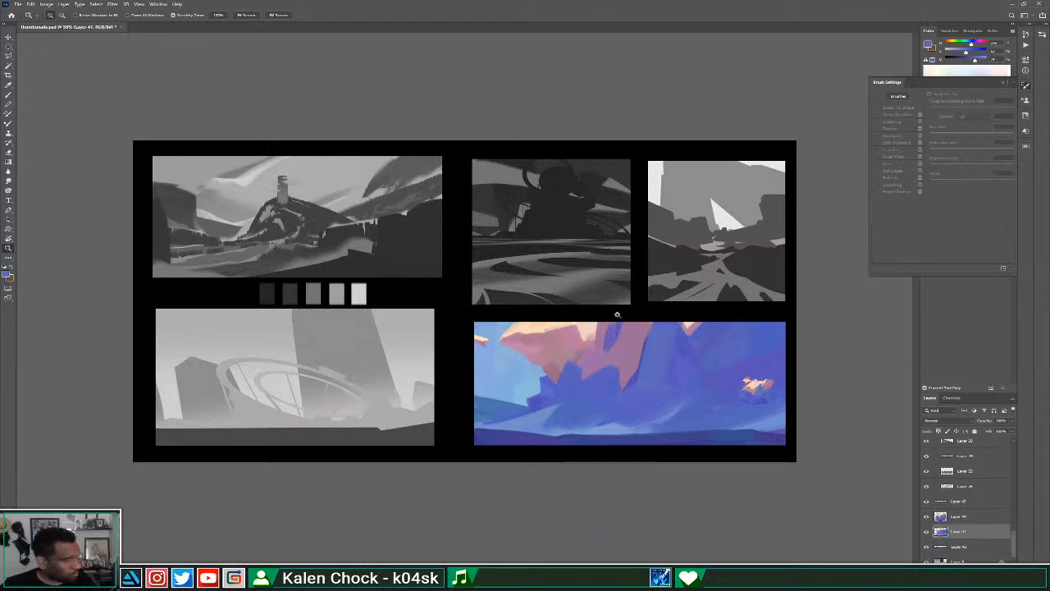
Cover the central cream and blue patches with sampled pink and widen the overhang rightward, trimming around its hanging point with blue.
{"action": "key", "text": "b"}
{"action": "left_click", "coordinate": [585, 339], "text": "alt"}
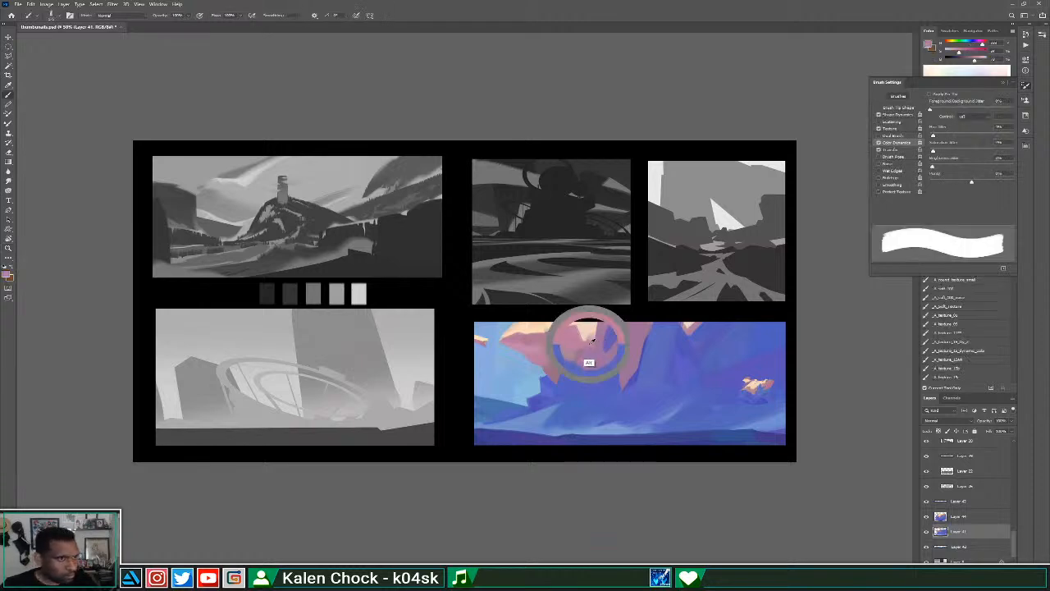
{"action": "mouse_move", "coordinate": [593, 319]}
{"action": "left_mouse_down"}
{"action": "mouse_move", "coordinate": [635, 364]}
{"action": "mouse_move", "coordinate": [643, 340]}
{"action": "mouse_move", "coordinate": [647, 369]}
{"action": "mouse_move", "coordinate": [635, 350]}
{"action": "mouse_move", "coordinate": [663, 359]}
{"action": "mouse_move", "coordinate": [635, 408]}
{"action": "left_mouse_up"}
{"action": "left_click", "coordinate": [661, 361], "text": "alt"}
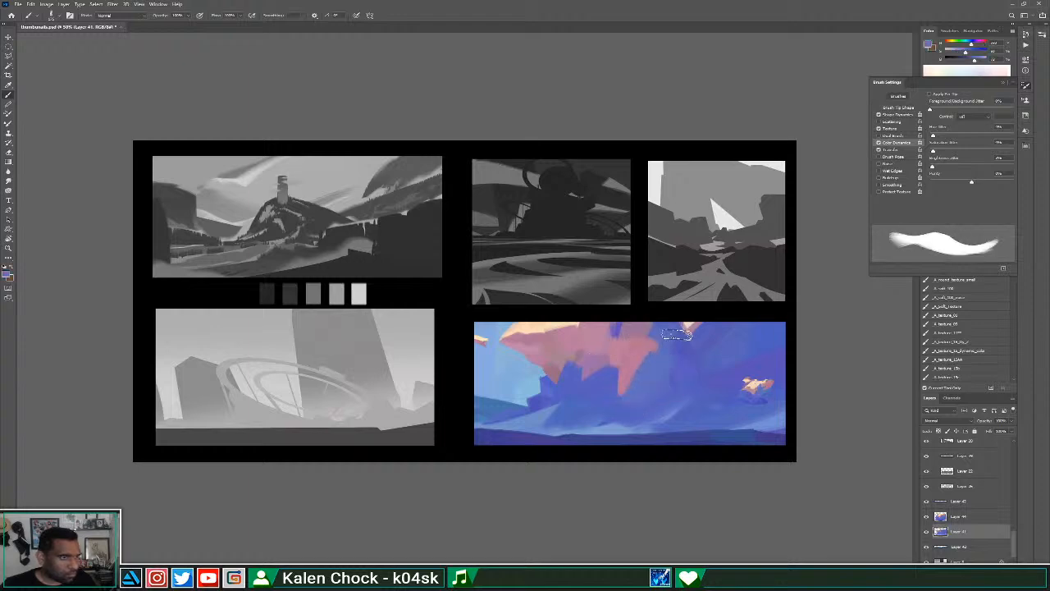
{"action": "left_click", "coordinate": [638, 346], "text": "alt"}
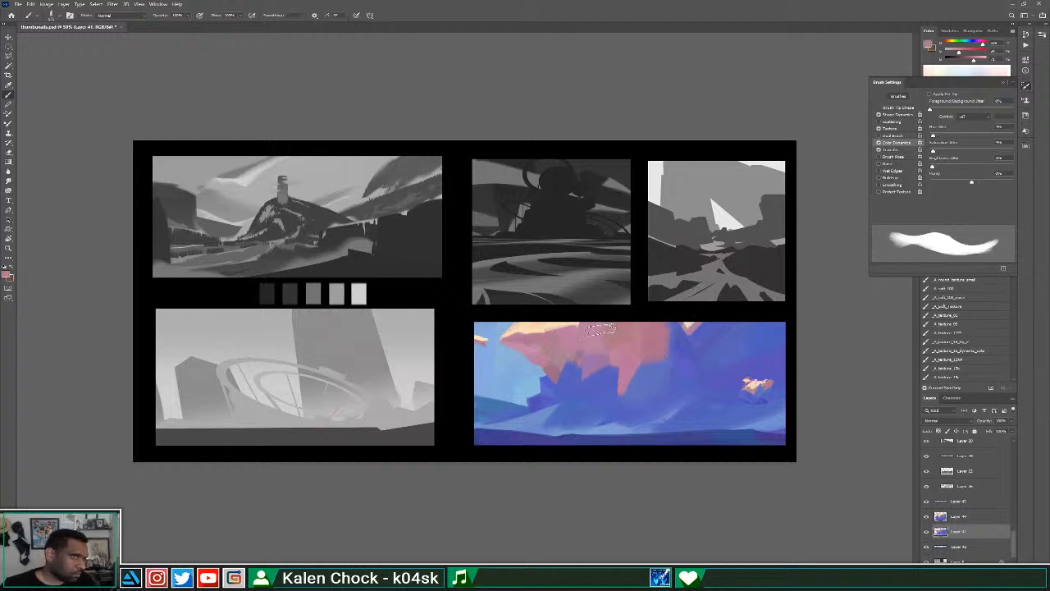
{"action": "left_click", "coordinate": [531, 351], "text": "alt"}
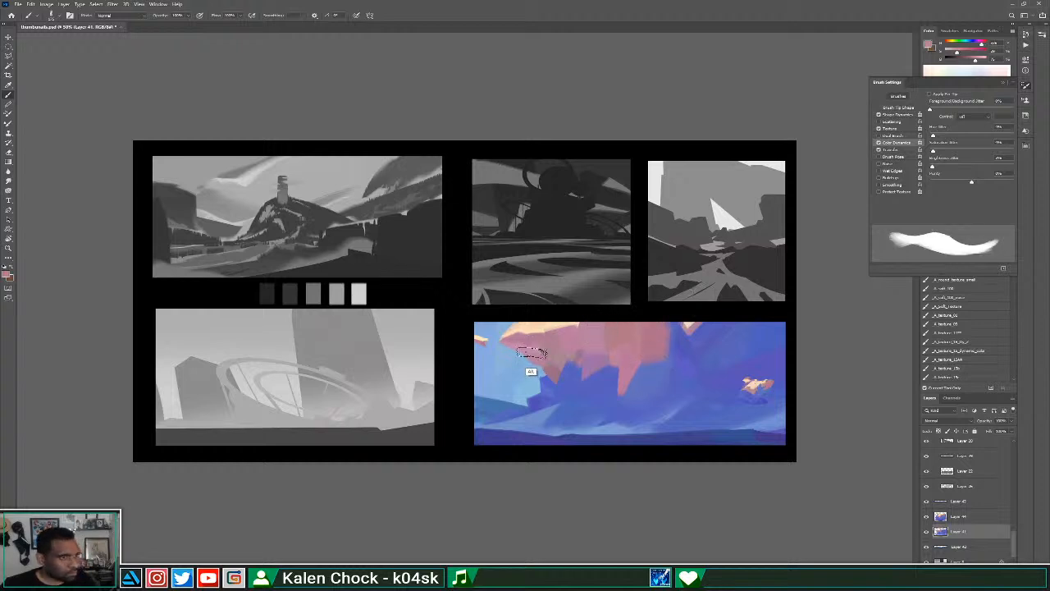
Trim the overhang's left underside and repaint the lit planes along its upper edge with sampled cream and pink.
{"action": "key", "text": "e"}
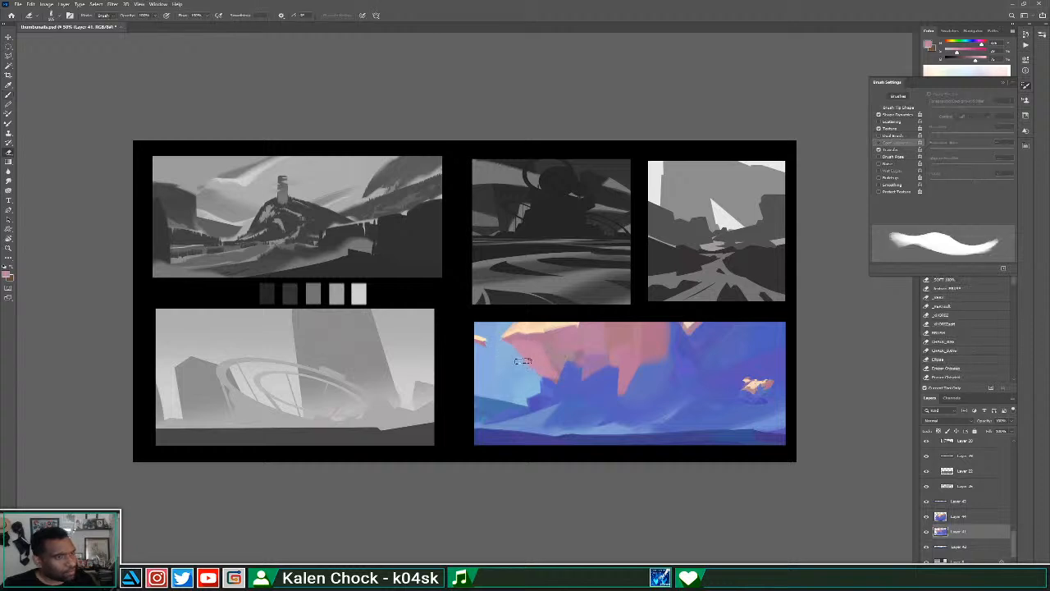
{"action": "key", "text": "b"}
{"action": "left_click", "coordinate": [537, 326], "text": "alt"}
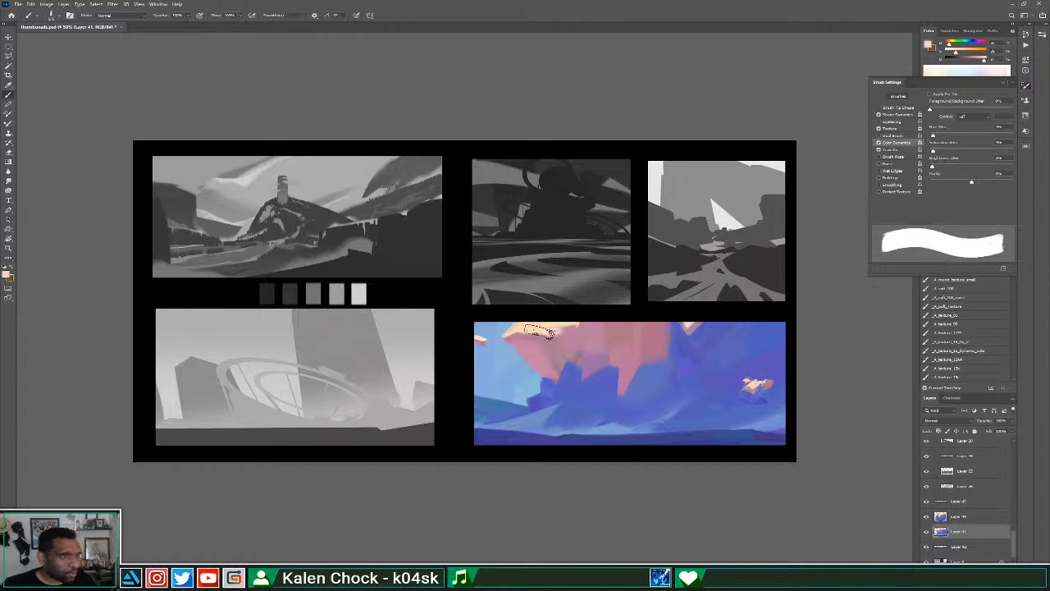
{"action": "mouse_move", "coordinate": [544, 331]}
{"action": "left_mouse_down"}
{"action": "mouse_move", "coordinate": [574, 316]}
{"action": "mouse_move", "coordinate": [599, 328]}
{"action": "mouse_move", "coordinate": [569, 343]}
{"action": "left_mouse_up"}
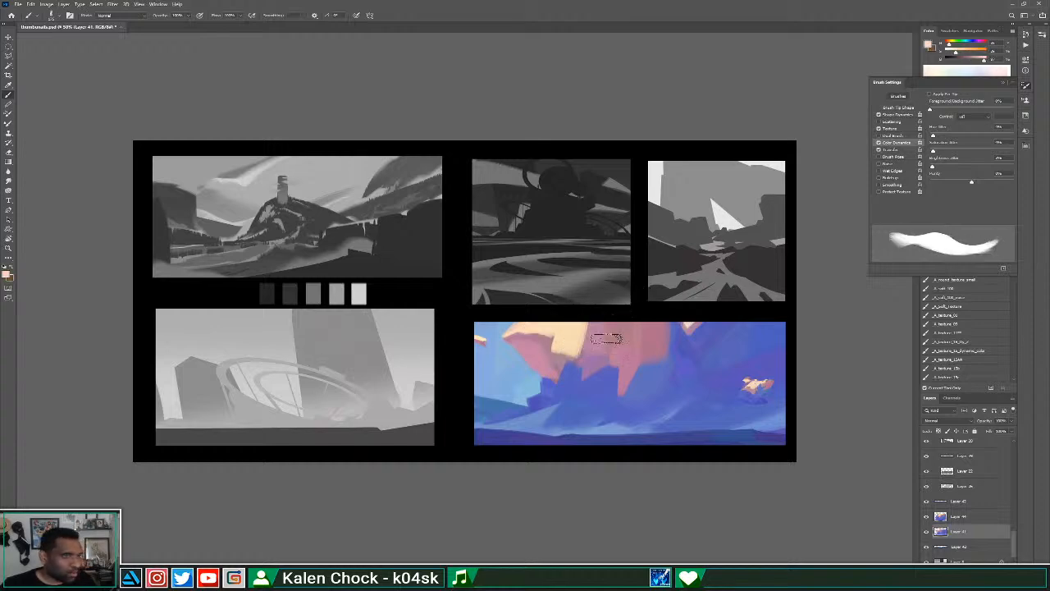
{"action": "left_click", "coordinate": [604, 340], "text": "alt"}
{"action": "mouse_move", "coordinate": [602, 336]}
{"action": "left_mouse_down"}
{"action": "mouse_move", "coordinate": [631, 314]}
{"action": "mouse_move", "coordinate": [606, 348]}
{"action": "mouse_move", "coordinate": [645, 330]}
{"action": "mouse_move", "coordinate": [597, 347]}
{"action": "mouse_move", "coordinate": [660, 327]}
{"action": "left_mouse_up"}
{"action": "left_click", "coordinate": [603, 346], "text": "alt"}
{"action": "left_click", "coordinate": [575, 347], "text": "alt"}
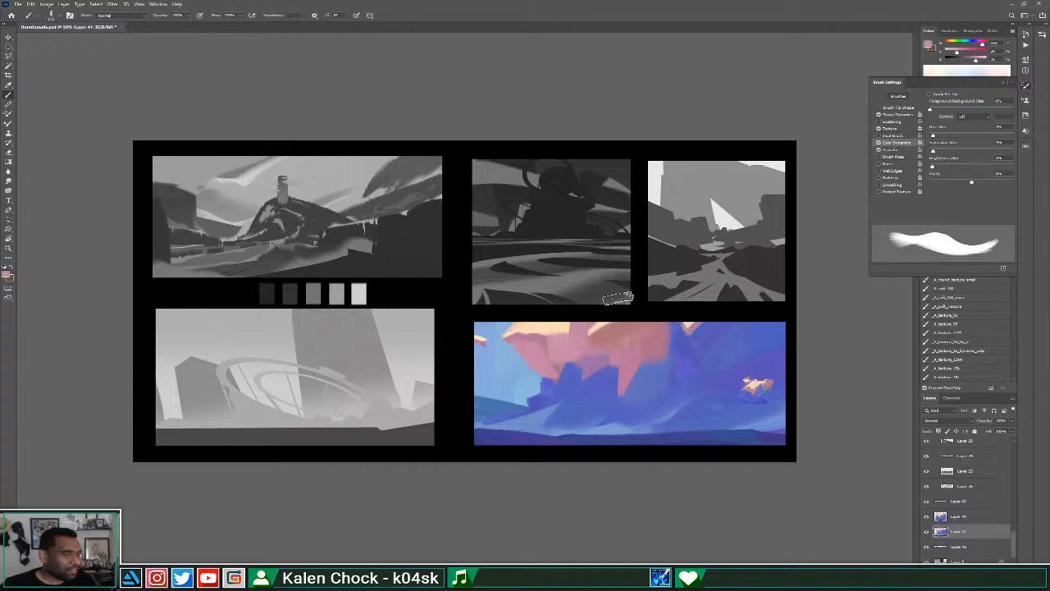
Paint blue rock over the overhang's hanging point and add a darker diagonal plane to the right of it.
{"action": "left_click", "coordinate": [681, 339], "text": "alt"}
{"action": "mouse_move", "coordinate": [666, 334]}
{"action": "left_mouse_down"}
{"action": "mouse_move", "coordinate": [624, 393]}
{"action": "mouse_move", "coordinate": [629, 370]}
{"action": "mouse_move", "coordinate": [581, 368]}
{"action": "mouse_move", "coordinate": [638, 387]}
{"action": "mouse_move", "coordinate": [586, 372]}
{"action": "mouse_move", "coordinate": [596, 390]}
{"action": "mouse_move", "coordinate": [619, 370]}
{"action": "mouse_move", "coordinate": [628, 380]}
{"action": "mouse_move", "coordinate": [653, 323]}
{"action": "mouse_move", "coordinate": [633, 371]}
{"action": "mouse_move", "coordinate": [653, 364]}
{"action": "mouse_move", "coordinate": [632, 384]}
{"action": "mouse_move", "coordinate": [633, 344]}
{"action": "left_mouse_up"}
{"action": "key", "text": "ctrl+z"}
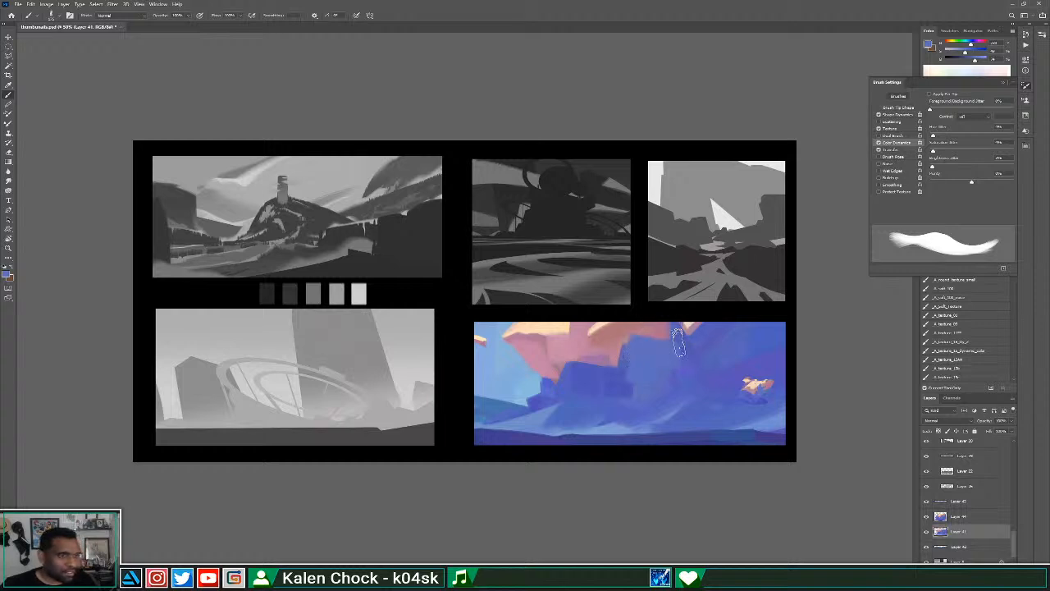
{"action": "left_click_drag", "start_coordinate": [678, 328], "coordinate": [712, 376]}
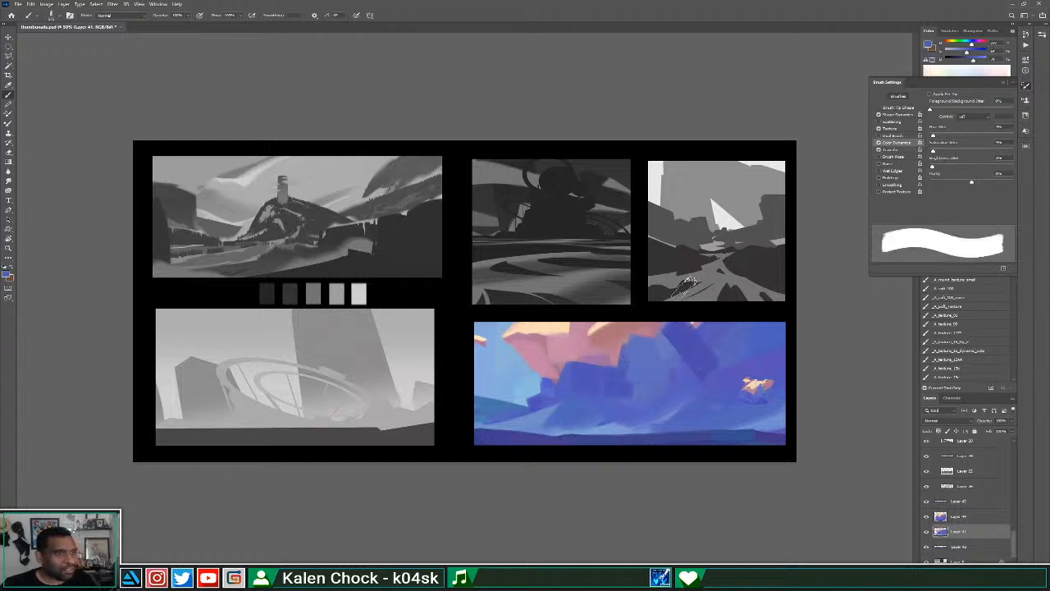
Block in a blue rock mass below the overhang's right end, undo the last stroke, and check the thumbnail from a distance.
{"action": "left_click", "coordinate": [664, 351], "text": "alt"}
{"action": "left_click_drag", "start_coordinate": [647, 347], "coordinate": [620, 394]}
{"action": "key", "text": "ctrl+z"}
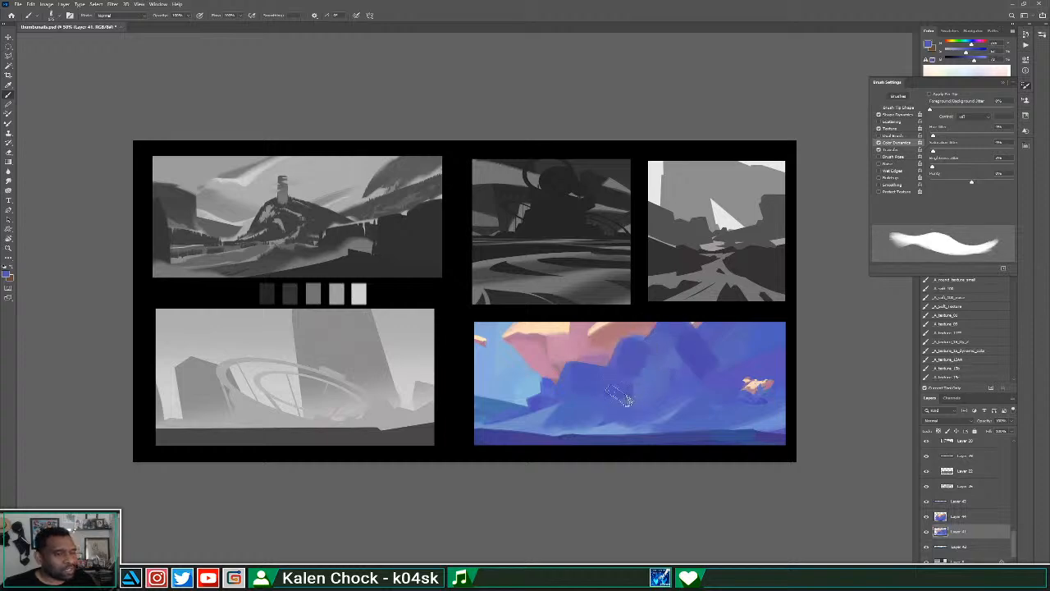
{"action": "key", "text": "z"}
{"action": "left_click", "coordinate": [635, 375], "text": "alt"}
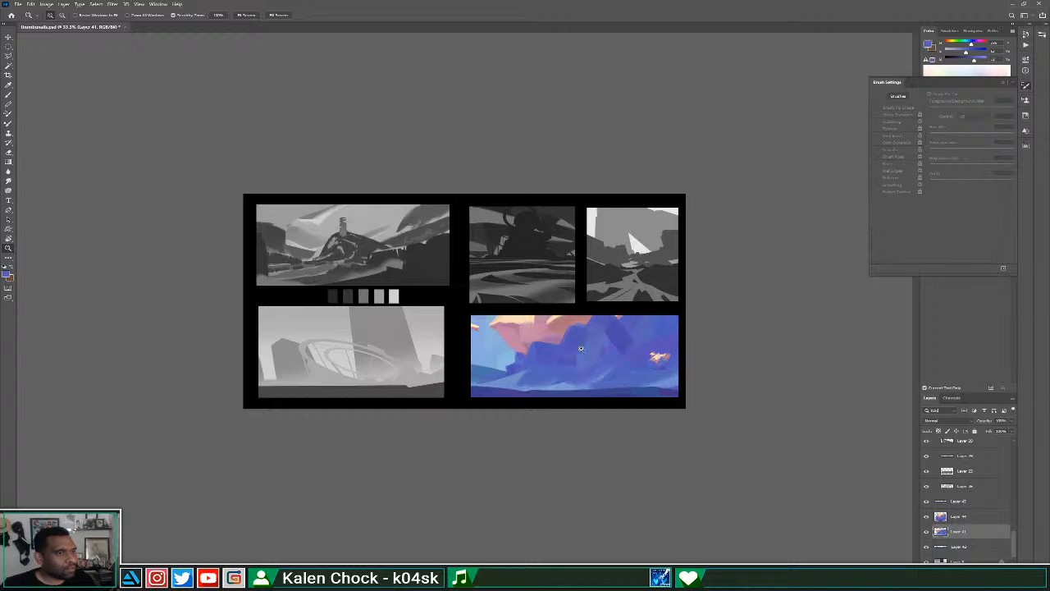
{"action": "key", "text": "ctrl+plus"}
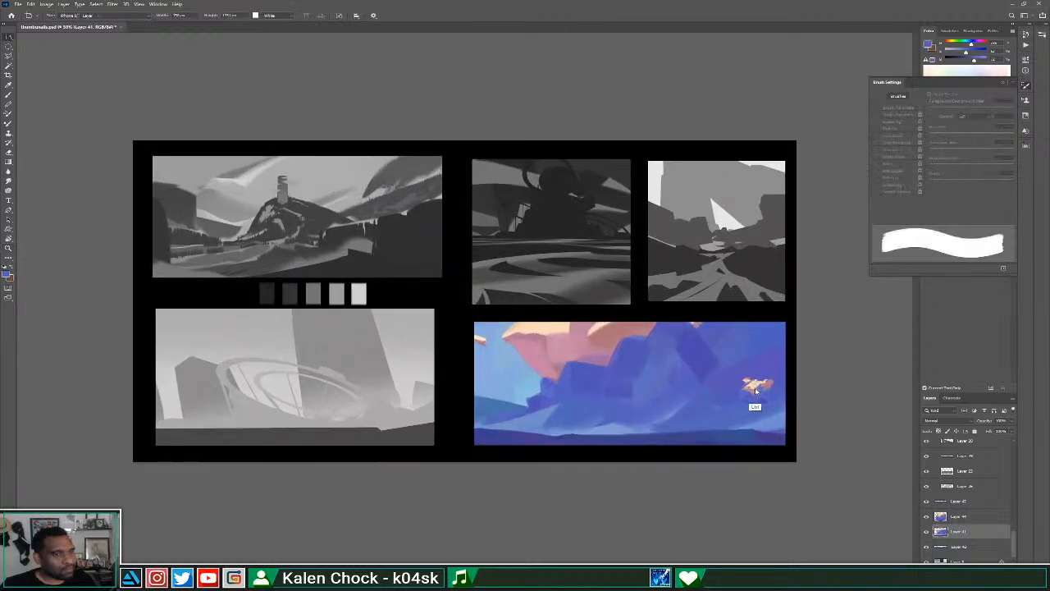
Delete the layer holding the small floating rock beside the formation.
{"action": "key", "text": "ctrl"}
{"action": "key", "text": "ctrl"}
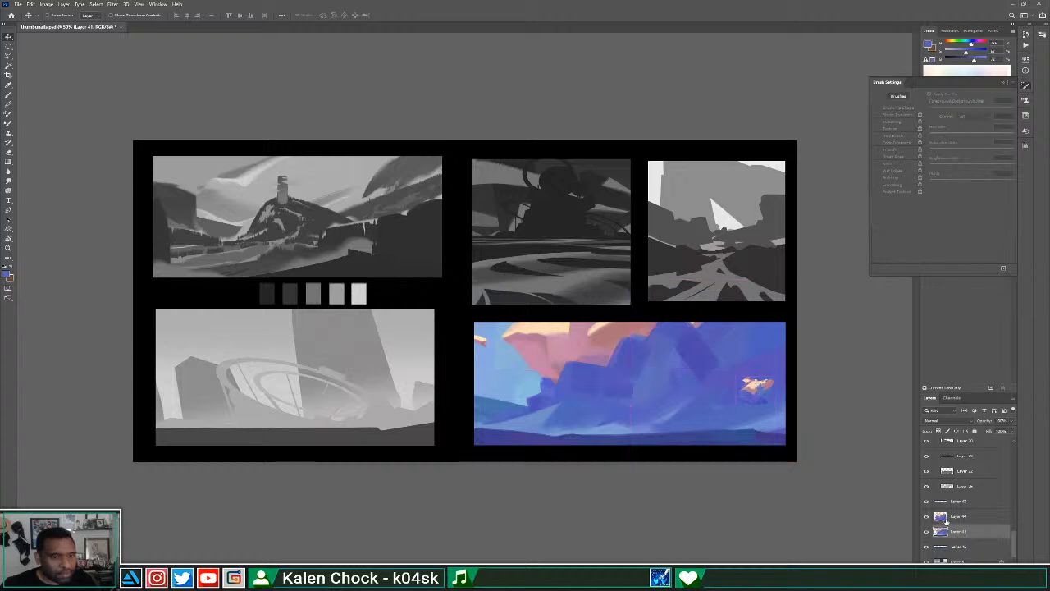
{"action": "left_click_drag", "start_coordinate": [946, 520], "coordinate": [1003, 568]}
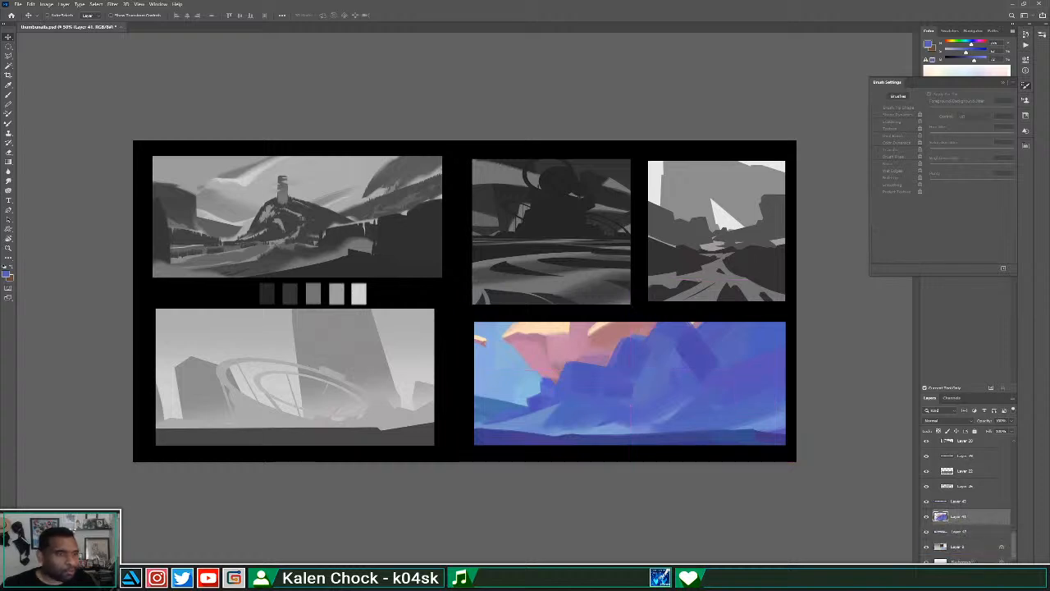
Extend the overhang's underside with sampled pink and reshape the blue rock tops beneath it with a lighter blue.
{"action": "key", "text": "b"}
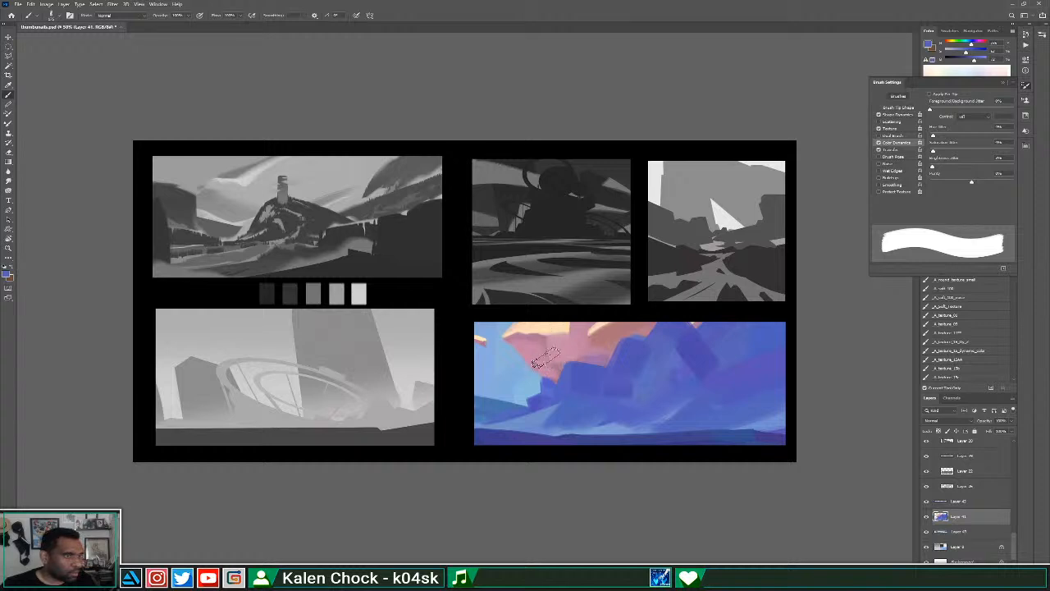
{"action": "left_click", "coordinate": [560, 360], "text": "alt"}
{"action": "left_click", "coordinate": [602, 346], "text": "alt"}
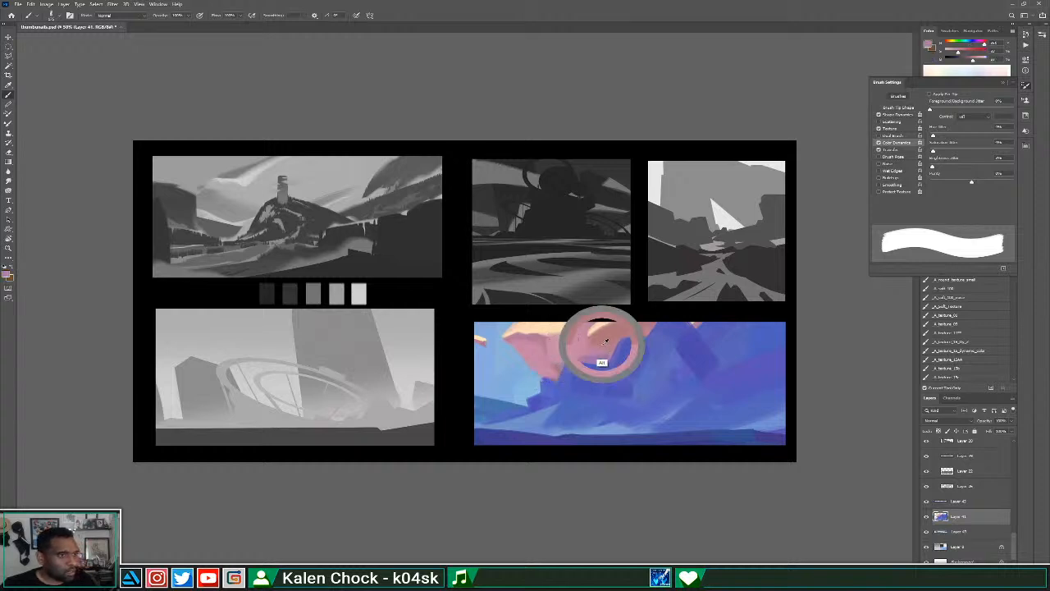
{"action": "mouse_move", "coordinate": [597, 349]}
{"action": "left_mouse_down"}
{"action": "mouse_move", "coordinate": [596, 378]}
{"action": "mouse_move", "coordinate": [586, 381]}
{"action": "mouse_move", "coordinate": [596, 391]}
{"action": "mouse_move", "coordinate": [622, 347]}
{"action": "left_mouse_up"}
{"action": "left_click", "coordinate": [579, 347], "text": "alt"}
{"action": "left_click", "coordinate": [648, 373], "text": "alt"}
{"action": "left_click_drag", "start_coordinate": [616, 392], "coordinate": [644, 358]}
{"action": "mouse_move", "coordinate": [594, 405]}
{"action": "left_mouse_down"}
{"action": "mouse_move", "coordinate": [625, 319]}
{"action": "mouse_move", "coordinate": [587, 394]}
{"action": "mouse_move", "coordinate": [573, 378]}
{"action": "mouse_move", "coordinate": [595, 393]}
{"action": "mouse_move", "coordinate": [574, 373]}
{"action": "mouse_move", "coordinate": [628, 393]}
{"action": "mouse_move", "coordinate": [597, 384]}
{"action": "mouse_move", "coordinate": [570, 373]}
{"action": "left_mouse_up"}
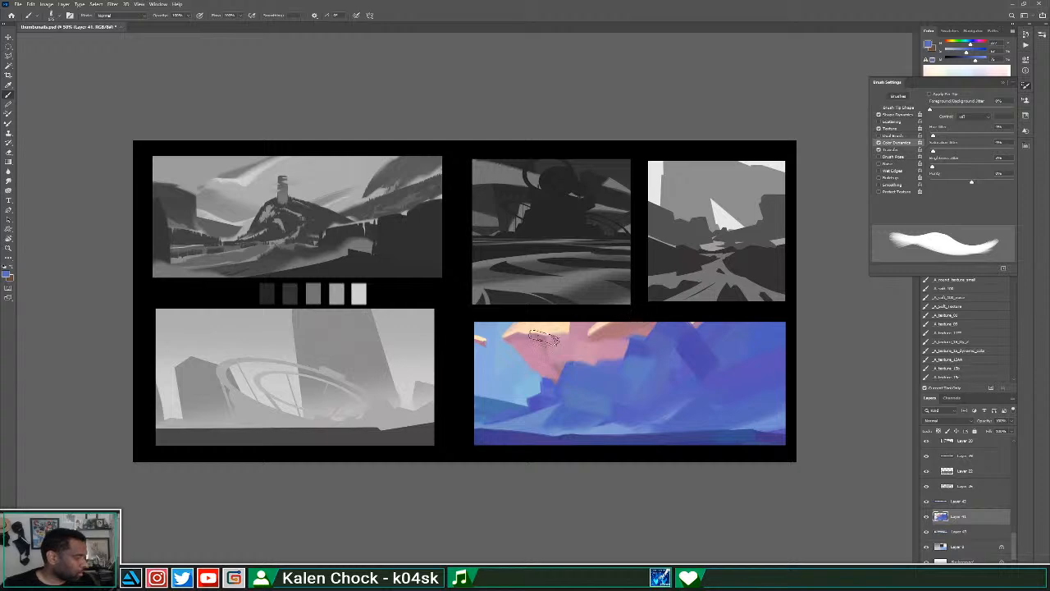
Paint a blue column through the middle of the overhang and shape a reddish wedge beside it.
{"action": "left_click", "coordinate": [554, 386], "text": "alt"}
{"action": "left_click_drag", "start_coordinate": [567, 379], "coordinate": [589, 318]}
{"action": "mouse_move", "coordinate": [589, 318]}
{"action": "left_mouse_down"}
{"action": "mouse_move", "coordinate": [588, 374]}
{"action": "mouse_move", "coordinate": [629, 335]}
{"action": "mouse_move", "coordinate": [690, 307]}
{"action": "mouse_move", "coordinate": [634, 328]}
{"action": "mouse_move", "coordinate": [604, 319]}
{"action": "mouse_move", "coordinate": [617, 374]}
{"action": "left_mouse_up"}
{"action": "left_click", "coordinate": [630, 325], "text": "alt"}
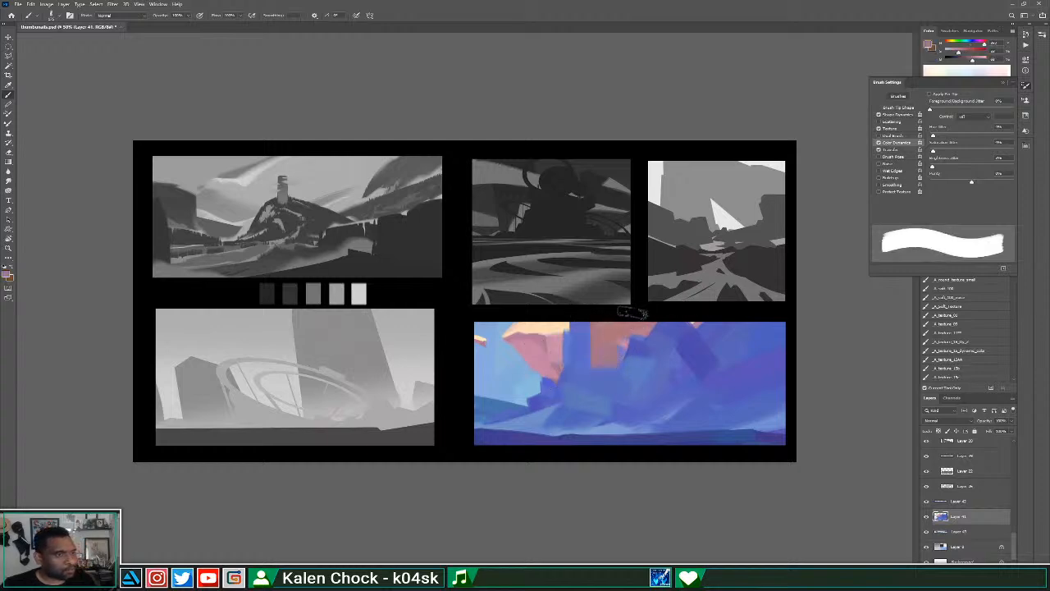
{"action": "mouse_move", "coordinate": [633, 315]}
{"action": "left_mouse_down"}
{"action": "mouse_move", "coordinate": [638, 375]}
{"action": "mouse_move", "coordinate": [656, 325]}
{"action": "mouse_move", "coordinate": [642, 385]}
{"action": "mouse_move", "coordinate": [604, 375]}
{"action": "mouse_move", "coordinate": [649, 351]}
{"action": "mouse_move", "coordinate": [624, 382]}
{"action": "left_mouse_up"}
{"action": "left_click", "coordinate": [614, 374], "text": "alt"}
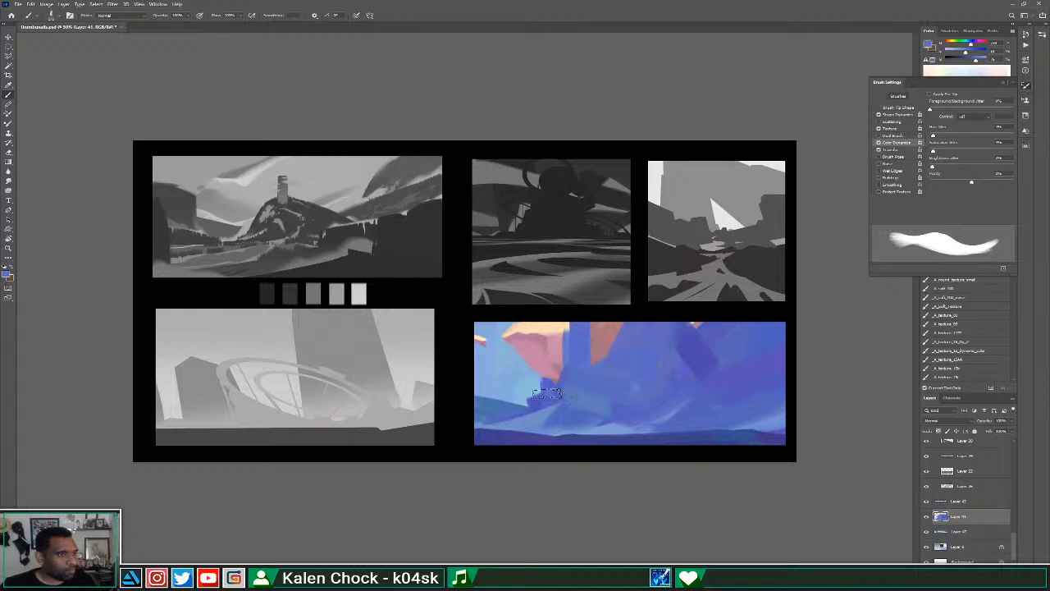
Extend the blue cliff leftward over the pink overhang and erase the overhang's remaining left end back to the sky.
{"action": "left_click_drag", "start_coordinate": [547, 392], "coordinate": [553, 331]}
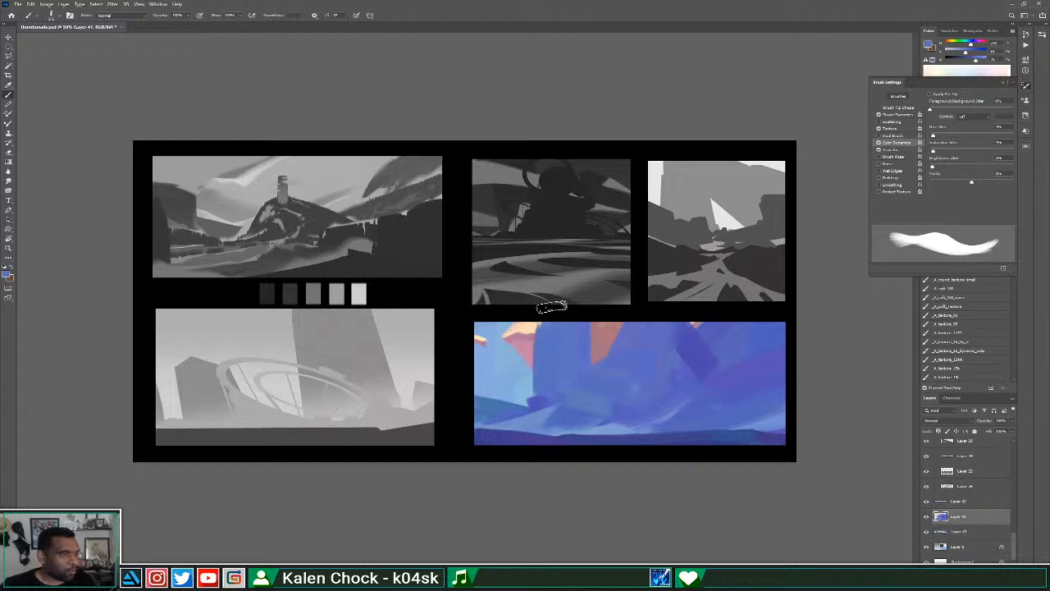
{"action": "key", "text": "e"}
{"action": "left_click_drag", "start_coordinate": [507, 327], "coordinate": [533, 378]}
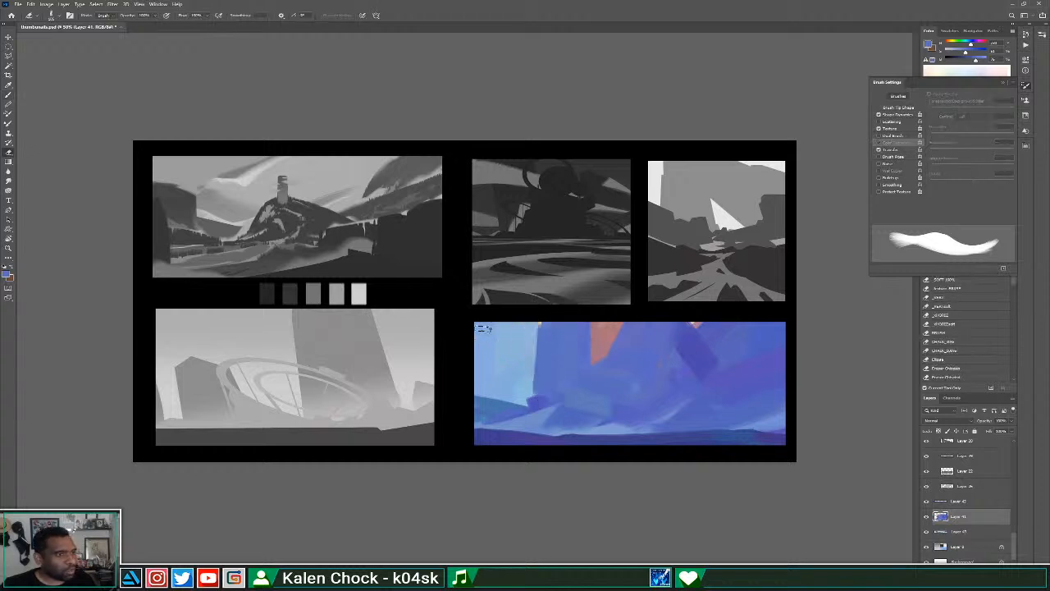
Paint a broad terracotta plane across the cliff's upper part and cut its lower edge with sampled blue rock shapes.
{"action": "key", "text": "b"}
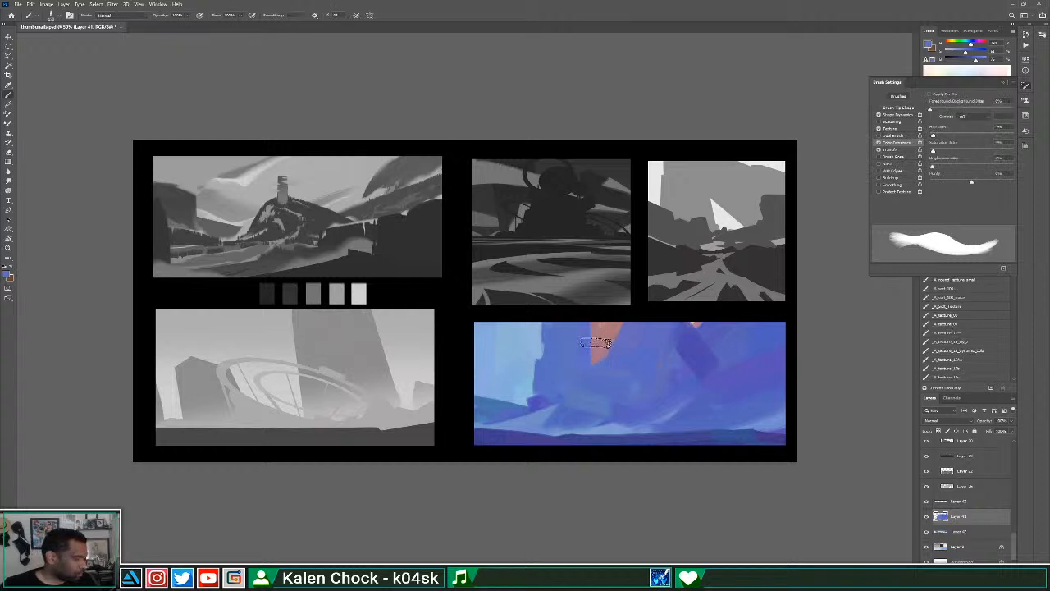
{"action": "left_click", "coordinate": [601, 339], "text": "alt"}
{"action": "mouse_move", "coordinate": [586, 318]}
{"action": "left_mouse_down"}
{"action": "mouse_move", "coordinate": [570, 382]}
{"action": "mouse_move", "coordinate": [567, 368]}
{"action": "mouse_move", "coordinate": [655, 308]}
{"action": "mouse_move", "coordinate": [670, 359]}
{"action": "mouse_move", "coordinate": [645, 385]}
{"action": "mouse_move", "coordinate": [630, 361]}
{"action": "left_mouse_up"}
{"action": "left_click", "coordinate": [565, 379], "text": "alt"}
{"action": "mouse_move", "coordinate": [548, 379]}
{"action": "left_mouse_down"}
{"action": "mouse_move", "coordinate": [584, 354]}
{"action": "mouse_move", "coordinate": [621, 357]}
{"action": "left_mouse_up"}
{"action": "key", "text": "ctrl+z"}
{"action": "key", "text": "ctrl+z"}
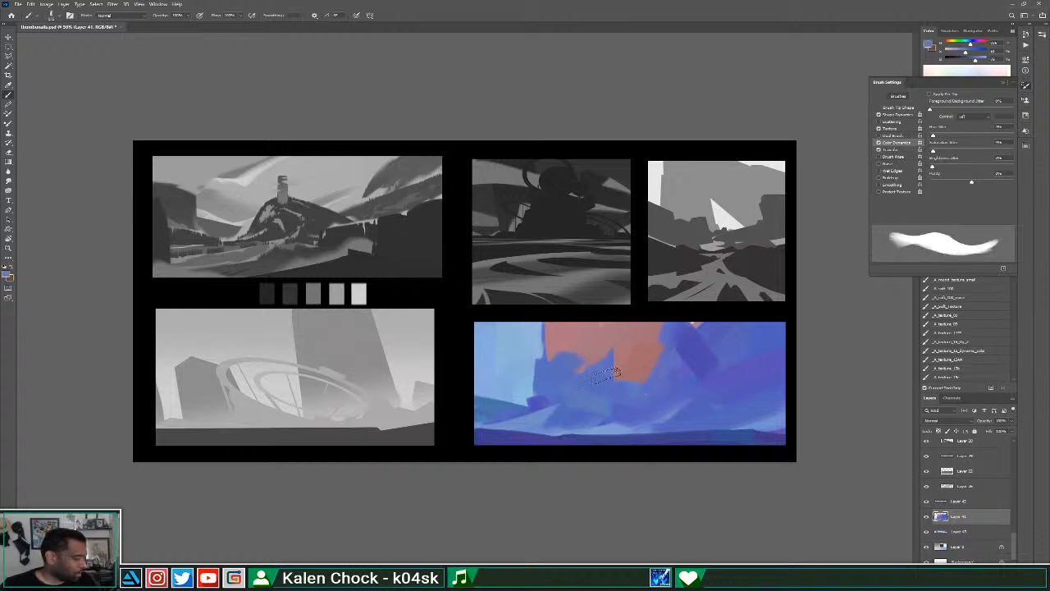
{"action": "left_click_drag", "start_coordinate": [592, 361], "coordinate": [661, 384]}
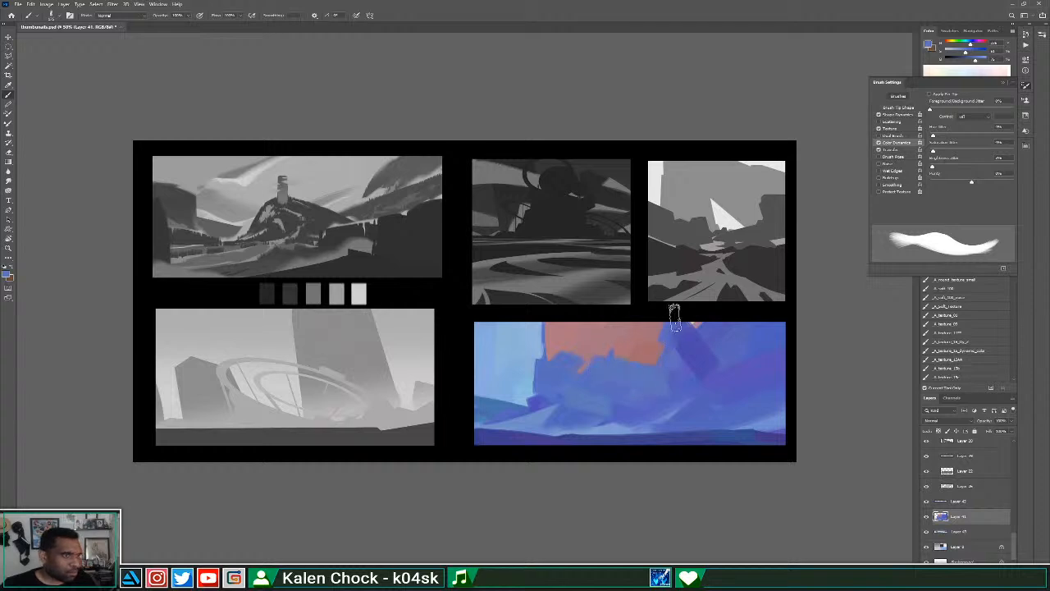
Add a second terracotta patch along the cliff's upper right and trim its edges with sampled violet-blue.
{"action": "left_click", "coordinate": [668, 350], "text": "alt"}
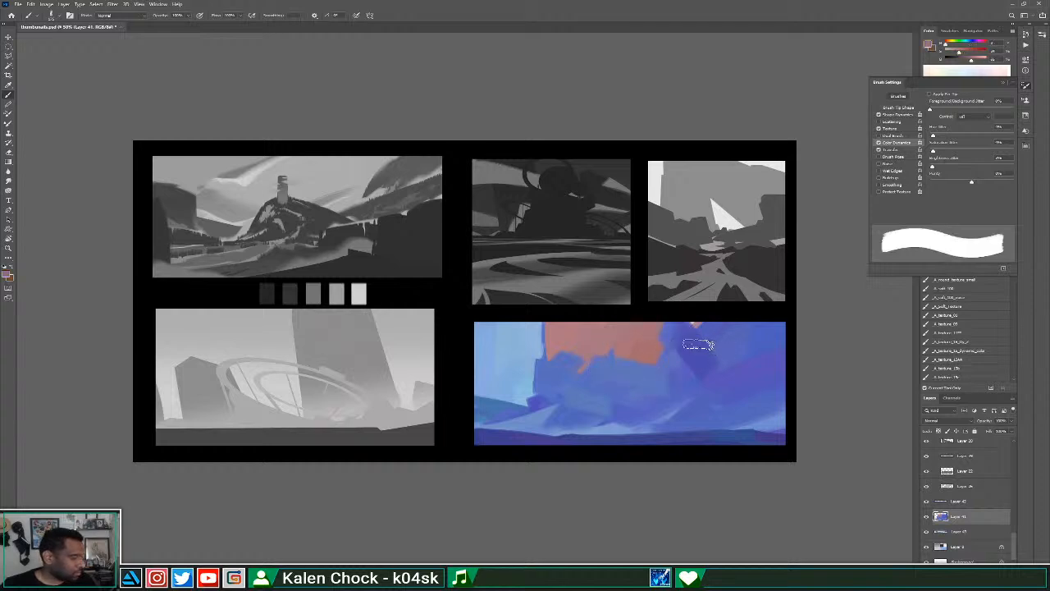
{"action": "left_click_drag", "start_coordinate": [694, 315], "coordinate": [706, 357]}
{"action": "mouse_move", "coordinate": [743, 326]}
{"action": "left_mouse_down"}
{"action": "mouse_move", "coordinate": [723, 346]}
{"action": "mouse_move", "coordinate": [754, 329]}
{"action": "left_mouse_up"}
{"action": "left_click", "coordinate": [728, 359], "text": "alt"}
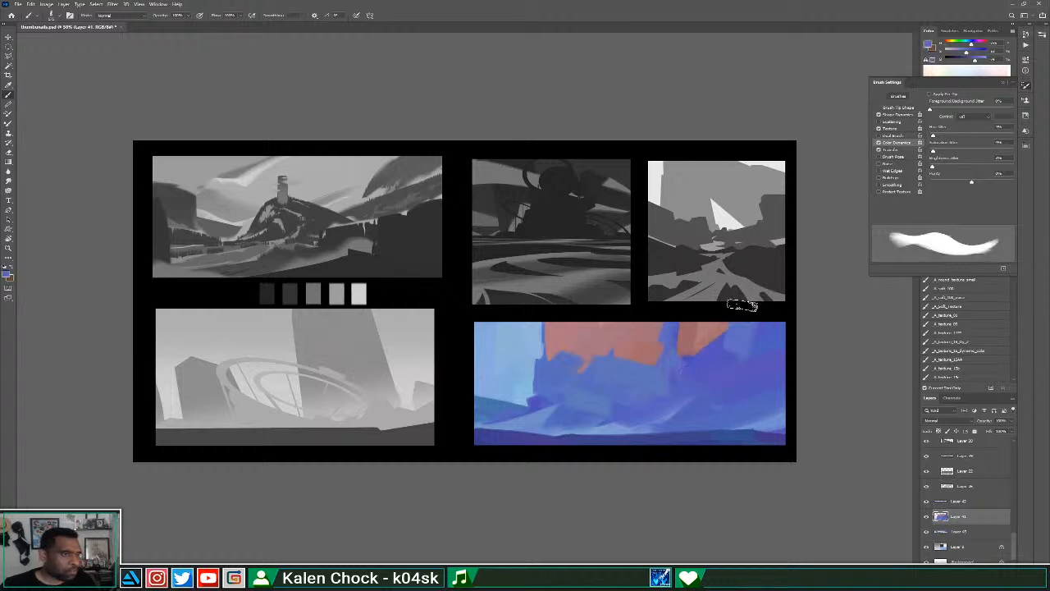
Erase the upper edge of the terracotta cliff back to the sky to lower the rock formation's skyline.
{"action": "key", "text": "e"}
{"action": "mouse_move", "coordinate": [547, 326]}
{"action": "left_mouse_down"}
{"action": "mouse_move", "coordinate": [518, 390]}
{"action": "mouse_move", "coordinate": [535, 324]}
{"action": "mouse_move", "coordinate": [627, 332]}
{"action": "left_mouse_up"}
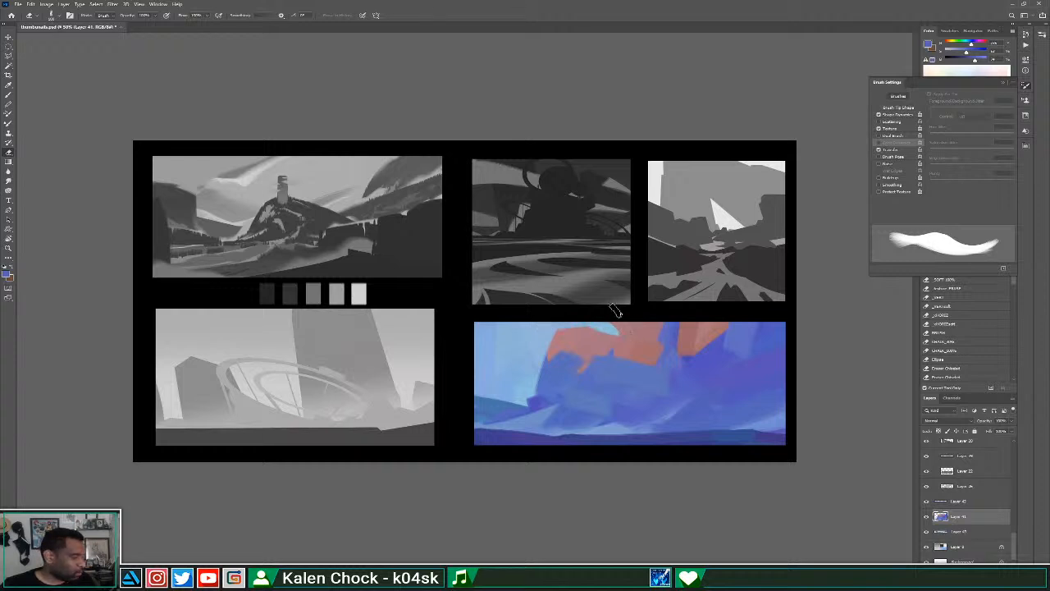
{"action": "mouse_move", "coordinate": [548, 331]}
{"action": "left_mouse_down"}
{"action": "mouse_move", "coordinate": [689, 320]}
{"action": "mouse_move", "coordinate": [641, 316]}
{"action": "mouse_move", "coordinate": [713, 332]}
{"action": "mouse_move", "coordinate": [656, 315]}
{"action": "mouse_move", "coordinate": [718, 328]}
{"action": "mouse_move", "coordinate": [781, 320]}
{"action": "mouse_move", "coordinate": [696, 323]}
{"action": "mouse_move", "coordinate": [723, 332]}
{"action": "mouse_move", "coordinate": [806, 316]}
{"action": "left_mouse_up"}
Cover the terracotta on the cliff's middle and right with sampled blue, shaping a continuous blue rock mass up to the skyline.
{"action": "key", "text": "b"}
{"action": "mouse_move", "coordinate": [675, 357]}
{"action": "left_mouse_down"}
{"action": "mouse_move", "coordinate": [664, 333]}
{"action": "mouse_move", "coordinate": [686, 396]}
{"action": "mouse_move", "coordinate": [680, 331]}
{"action": "mouse_move", "coordinate": [706, 385]}
{"action": "mouse_move", "coordinate": [700, 334]}
{"action": "mouse_move", "coordinate": [717, 371]}
{"action": "mouse_move", "coordinate": [686, 325]}
{"action": "mouse_move", "coordinate": [611, 366]}
{"action": "left_mouse_up"}
{"action": "left_click", "coordinate": [653, 376], "text": "alt"}
{"action": "mouse_move", "coordinate": [654, 336]}
{"action": "left_mouse_down"}
{"action": "mouse_move", "coordinate": [735, 348]}
{"action": "mouse_move", "coordinate": [732, 407]}
{"action": "left_mouse_up"}
{"action": "left_click_drag", "start_coordinate": [733, 369], "coordinate": [749, 403]}
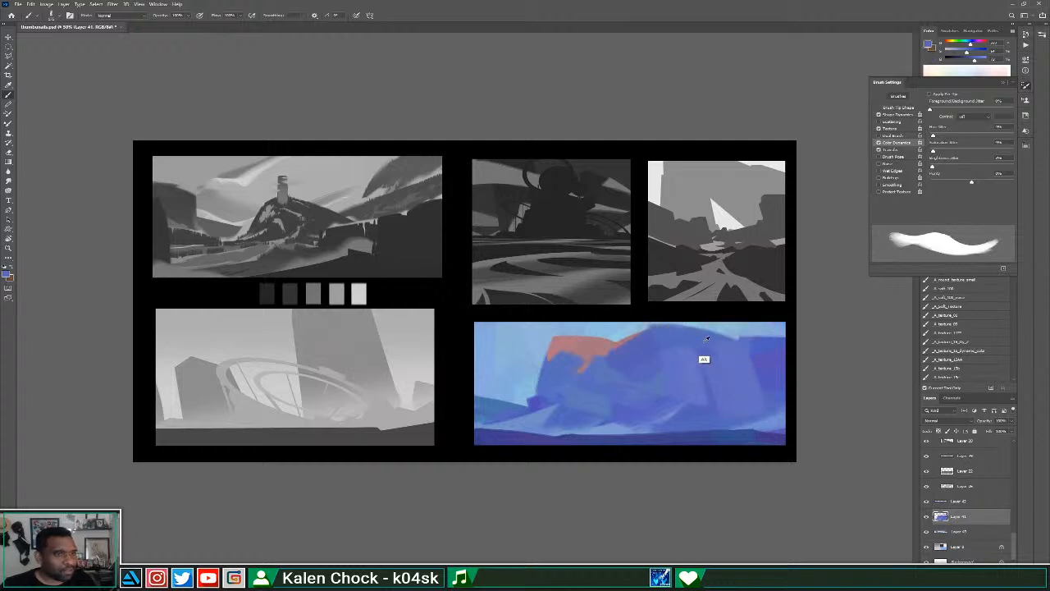
{"action": "mouse_move", "coordinate": [738, 337]}
{"action": "left_mouse_down"}
{"action": "mouse_move", "coordinate": [705, 344]}
{"action": "mouse_move", "coordinate": [783, 335]}
{"action": "left_mouse_up"}
{"action": "mouse_move", "coordinate": [731, 361]}
{"action": "left_mouse_down"}
{"action": "mouse_move", "coordinate": [725, 403]}
{"action": "mouse_move", "coordinate": [763, 404]}
{"action": "mouse_move", "coordinate": [713, 417]}
{"action": "left_mouse_up"}
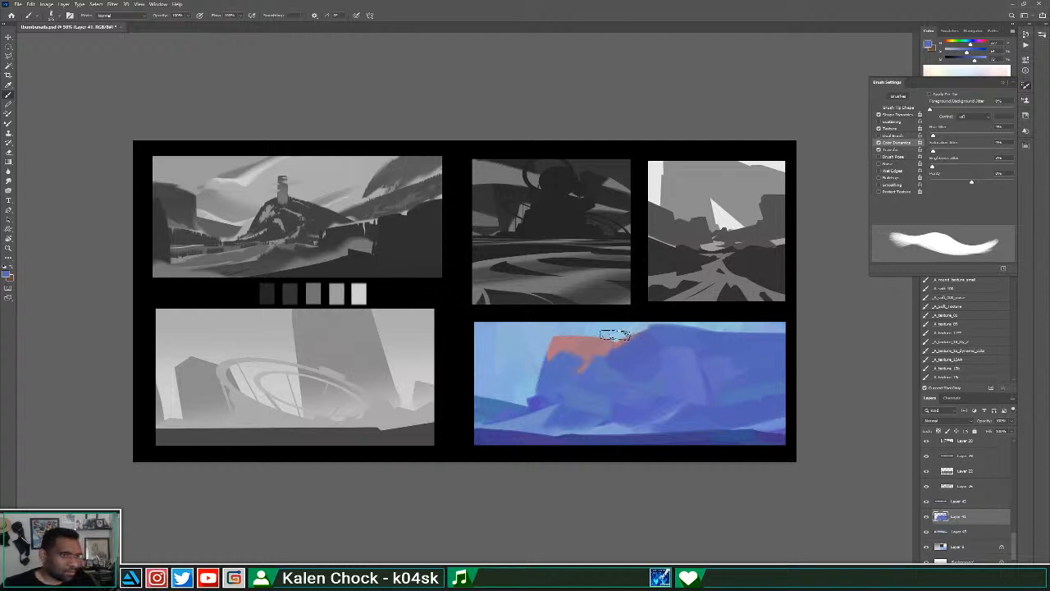
Paint a large sampled-terracotta face down the cliff's left end with a smaller block extending to its right.
{"action": "left_click", "coordinate": [605, 361], "text": "alt"}
{"action": "mouse_move", "coordinate": [621, 345]}
{"action": "left_mouse_down"}
{"action": "mouse_move", "coordinate": [623, 382]}
{"action": "mouse_move", "coordinate": [591, 367]}
{"action": "mouse_move", "coordinate": [574, 382]}
{"action": "mouse_move", "coordinate": [627, 392]}
{"action": "left_mouse_up"}
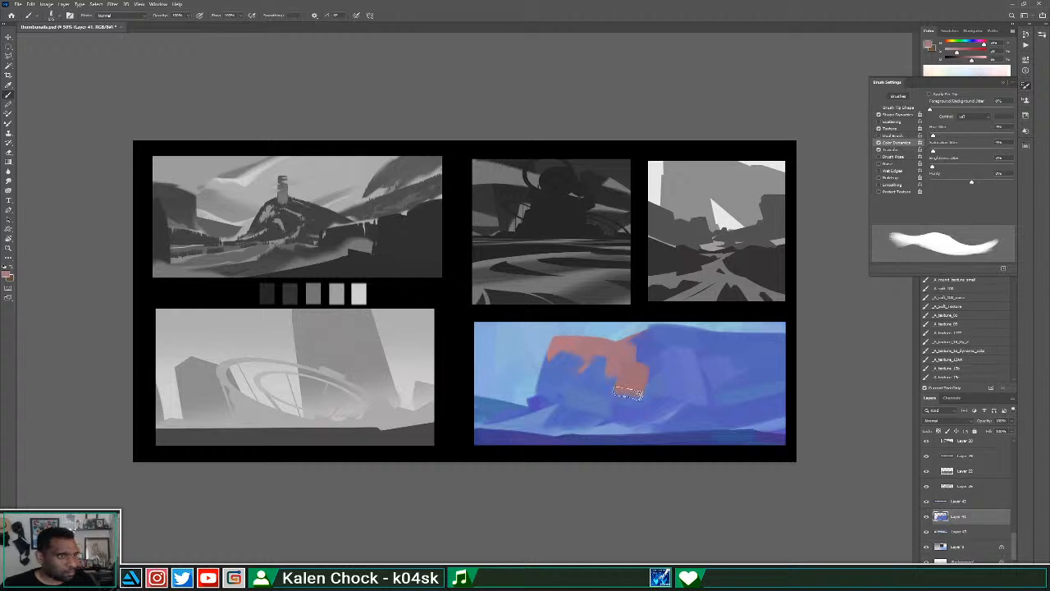
{"action": "mouse_move", "coordinate": [601, 353]}
{"action": "left_mouse_down"}
{"action": "mouse_move", "coordinate": [587, 373]}
{"action": "mouse_move", "coordinate": [576, 347]}
{"action": "mouse_move", "coordinate": [590, 353]}
{"action": "mouse_move", "coordinate": [571, 383]}
{"action": "mouse_move", "coordinate": [567, 349]}
{"action": "mouse_move", "coordinate": [552, 382]}
{"action": "mouse_move", "coordinate": [562, 349]}
{"action": "mouse_move", "coordinate": [558, 382]}
{"action": "mouse_move", "coordinate": [563, 353]}
{"action": "mouse_move", "coordinate": [572, 378]}
{"action": "left_mouse_up"}
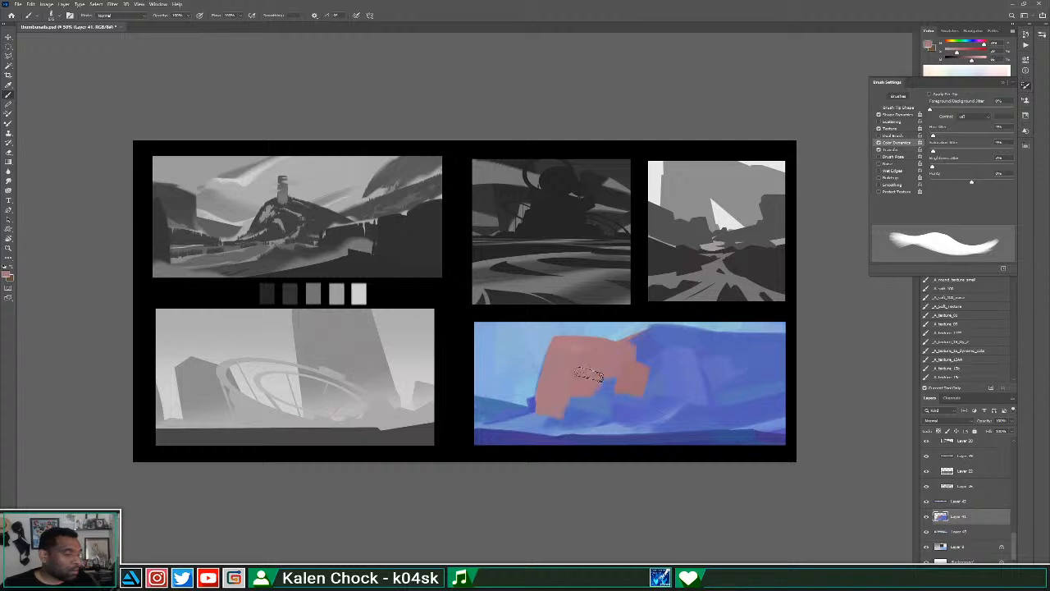
Cut the terracotta face's lower edge with angular rock shapes in sampled blue, undoing unwanted strokes.
{"action": "left_click", "coordinate": [620, 404], "text": "alt"}
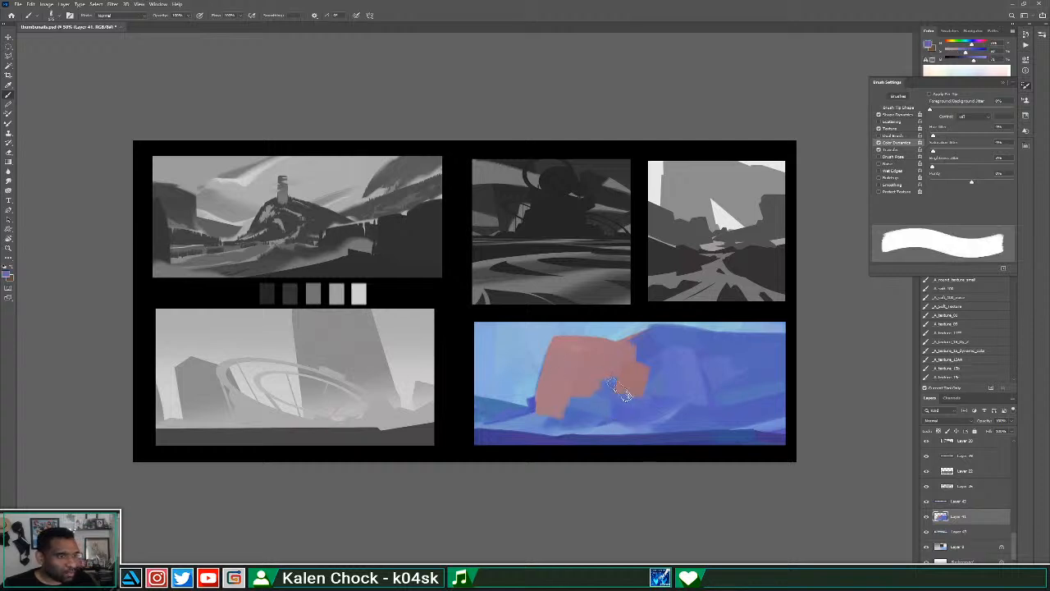
{"action": "mouse_move", "coordinate": [625, 384]}
{"action": "left_mouse_down"}
{"action": "mouse_move", "coordinate": [576, 412]}
{"action": "mouse_move", "coordinate": [564, 358]}
{"action": "mouse_move", "coordinate": [542, 424]}
{"action": "mouse_move", "coordinate": [574, 348]}
{"action": "mouse_move", "coordinate": [562, 399]}
{"action": "mouse_move", "coordinate": [540, 398]}
{"action": "mouse_move", "coordinate": [596, 394]}
{"action": "mouse_move", "coordinate": [569, 390]}
{"action": "mouse_move", "coordinate": [550, 406]}
{"action": "mouse_move", "coordinate": [545, 391]}
{"action": "mouse_move", "coordinate": [601, 394]}
{"action": "mouse_move", "coordinate": [621, 375]}
{"action": "mouse_move", "coordinate": [565, 411]}
{"action": "mouse_move", "coordinate": [629, 408]}
{"action": "mouse_move", "coordinate": [600, 386]}
{"action": "mouse_move", "coordinate": [644, 403]}
{"action": "mouse_move", "coordinate": [554, 390]}
{"action": "mouse_move", "coordinate": [565, 411]}
{"action": "mouse_move", "coordinate": [568, 363]}
{"action": "mouse_move", "coordinate": [549, 364]}
{"action": "mouse_move", "coordinate": [553, 401]}
{"action": "mouse_move", "coordinate": [534, 408]}
{"action": "mouse_move", "coordinate": [533, 398]}
{"action": "mouse_move", "coordinate": [522, 421]}
{"action": "left_mouse_up"}
{"action": "key", "text": "ctrl+z"}
{"action": "key", "text": "ctrl+z"}
{"action": "key", "text": "ctrl+z"}
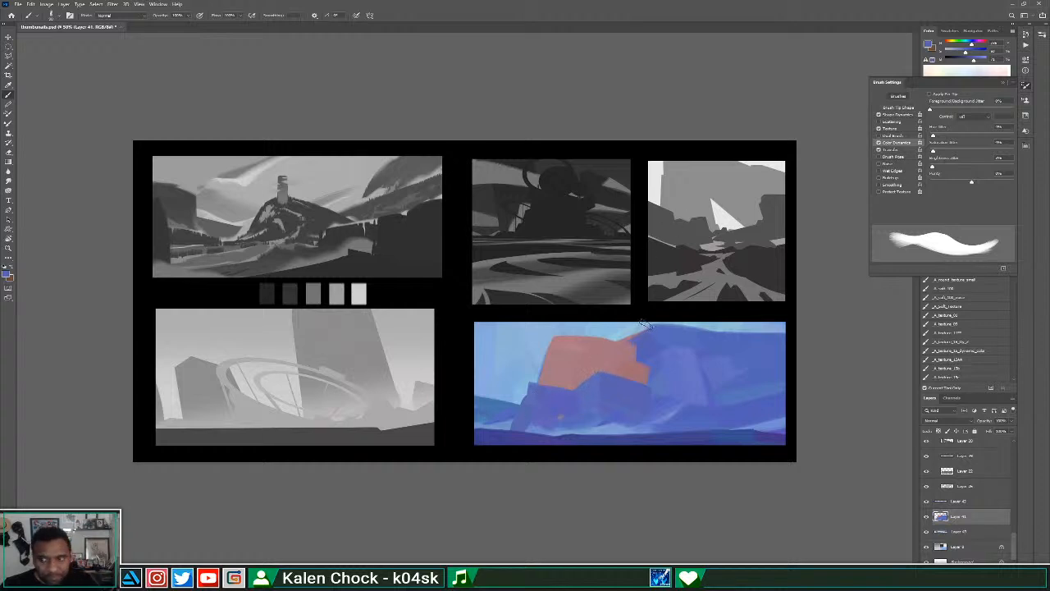
Extend the terracotta up to the central peak, carve its right edge with sampled blue, and erase a notch in the blue skyline.
{"action": "left_click", "coordinate": [633, 353], "text": "alt"}
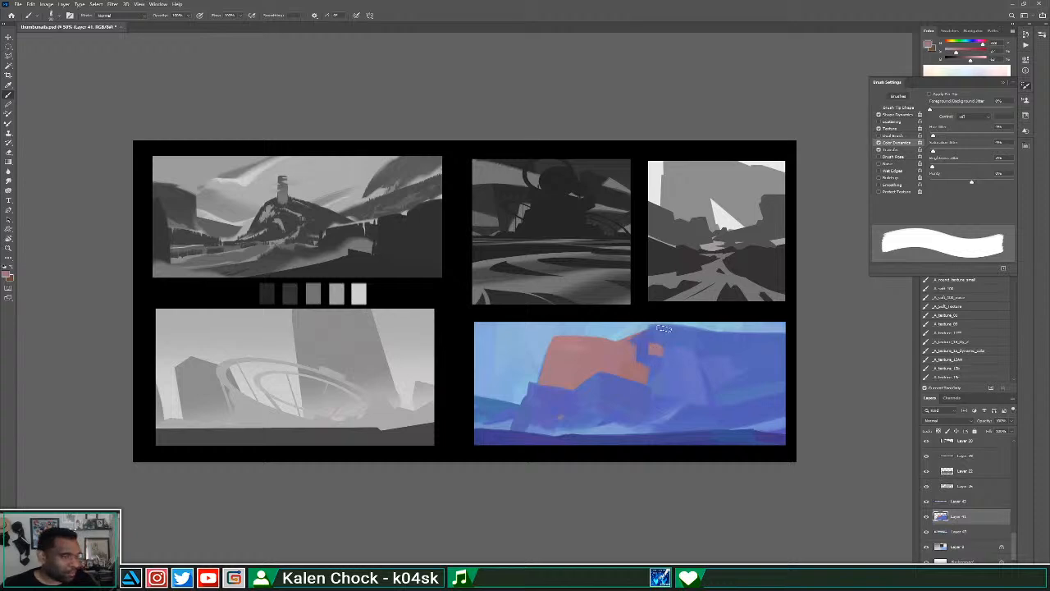
{"action": "mouse_move", "coordinate": [633, 349]}
{"action": "left_mouse_down"}
{"action": "mouse_move", "coordinate": [664, 328]}
{"action": "mouse_move", "coordinate": [675, 333]}
{"action": "mouse_move", "coordinate": [676, 370]}
{"action": "mouse_move", "coordinate": [681, 361]}
{"action": "mouse_move", "coordinate": [653, 352]}
{"action": "mouse_move", "coordinate": [665, 375]}
{"action": "mouse_move", "coordinate": [708, 328]}
{"action": "mouse_move", "coordinate": [677, 322]}
{"action": "mouse_move", "coordinate": [679, 347]}
{"action": "mouse_move", "coordinate": [686, 333]}
{"action": "mouse_move", "coordinate": [681, 369]}
{"action": "left_mouse_up"}
{"action": "left_click", "coordinate": [645, 358], "text": "alt"}
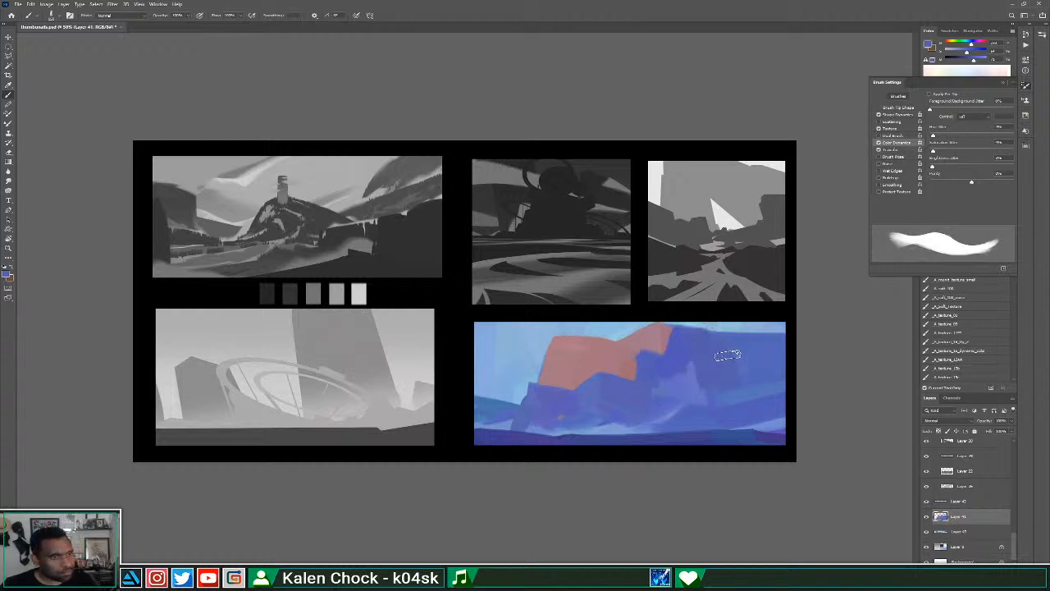
{"action": "key", "text": "e"}
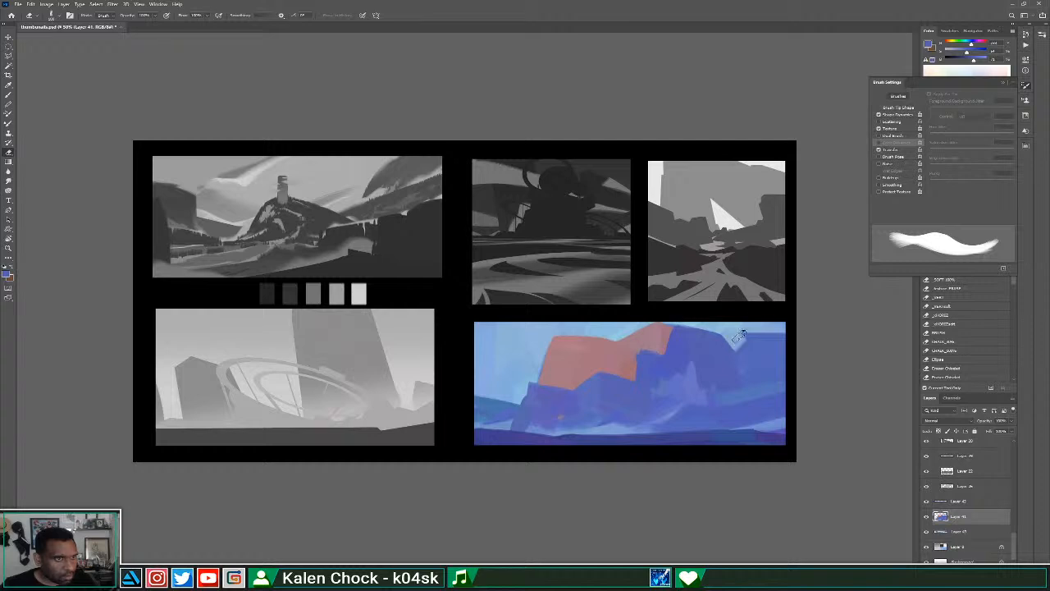
{"action": "key", "text": "b"}
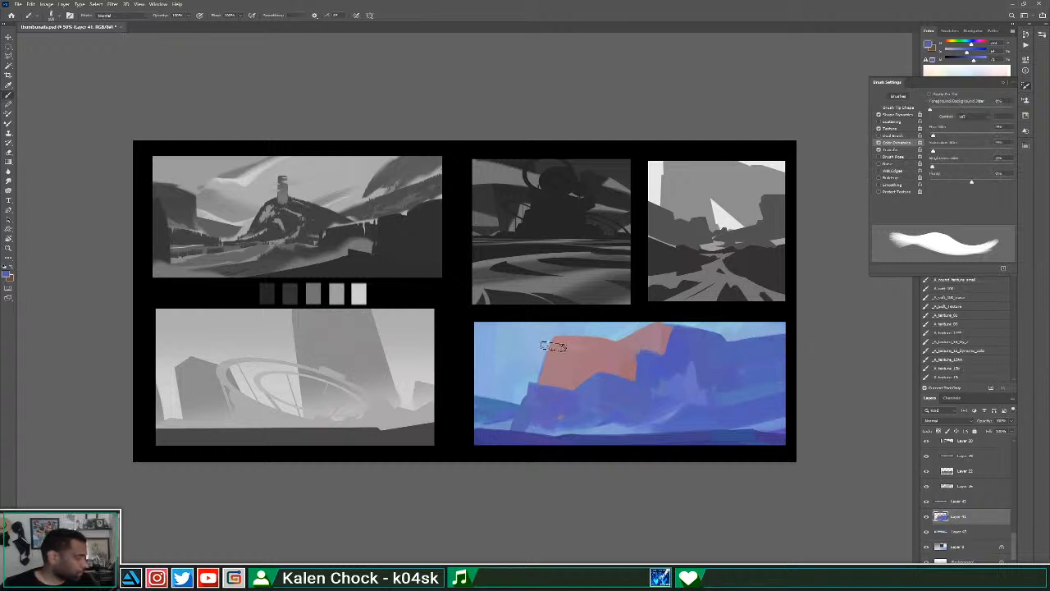
Widen the terracotta face leftward with its sampled colour and erase its outer left edge into a slanted contour.
{"action": "left_click", "coordinate": [571, 358], "text": "alt"}
{"action": "left_click_drag", "start_coordinate": [540, 358], "coordinate": [545, 374]}
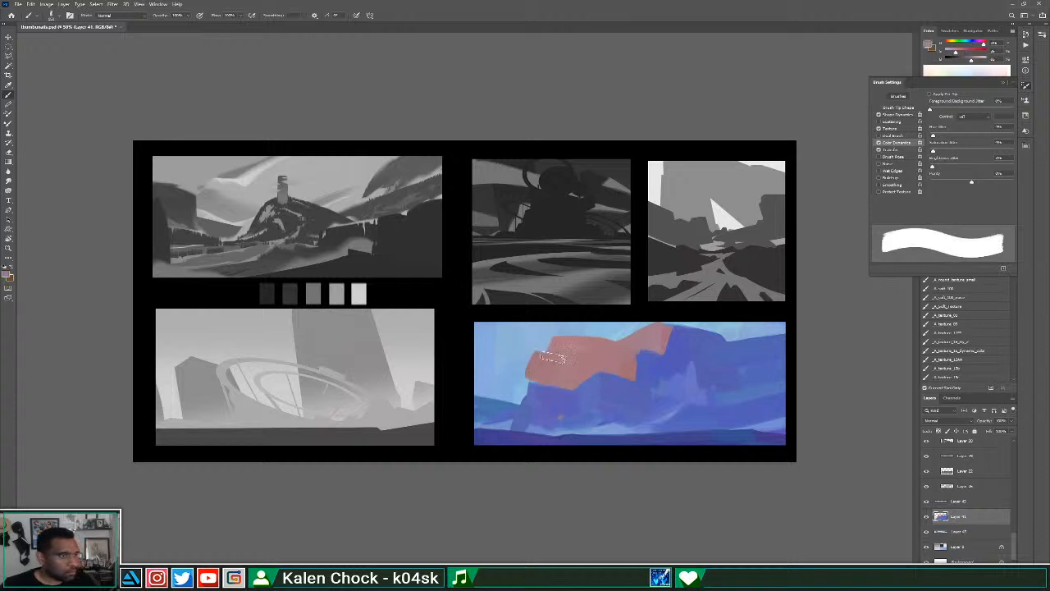
{"action": "key", "text": "e"}
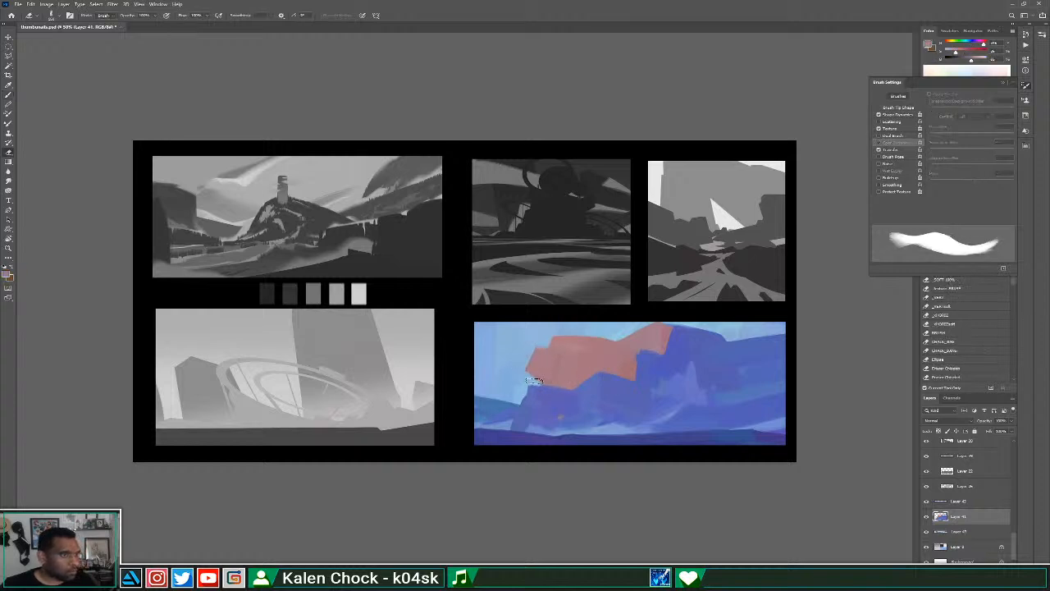
{"action": "left_click_drag", "start_coordinate": [522, 385], "coordinate": [525, 375]}
{"action": "key", "text": "b"}
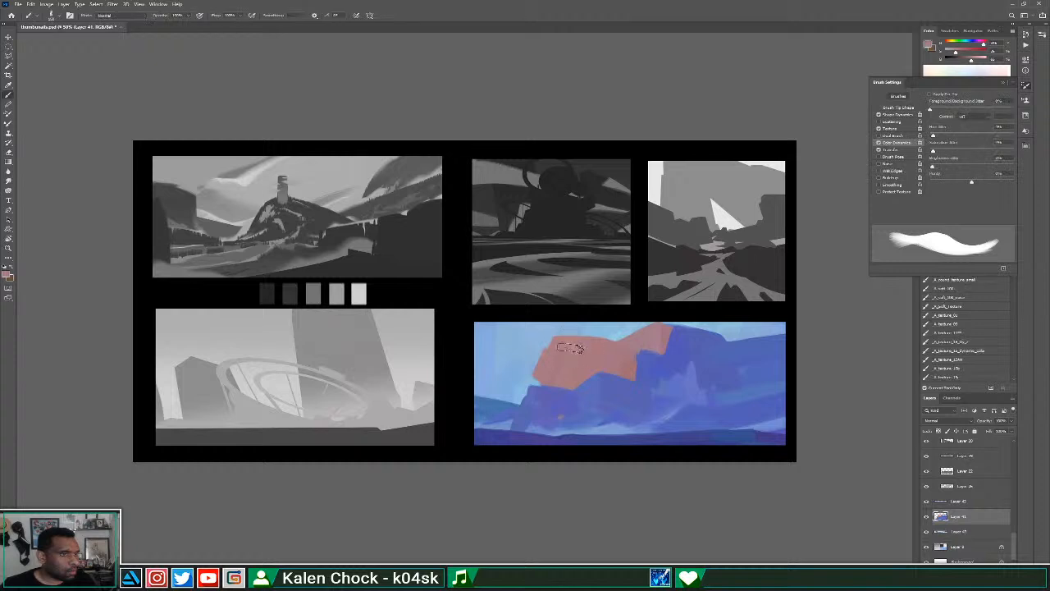
Pick a light yellow-orange and paint a sunlit plane along the top of the terracotta face.
{"action": "left_click", "coordinate": [617, 360], "text": "alt"}
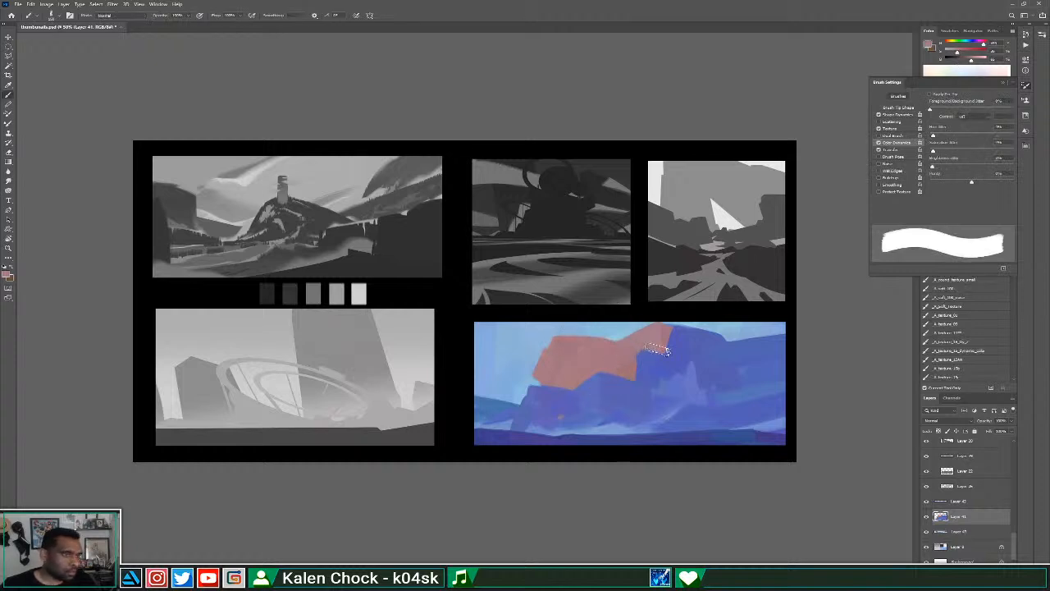
{"action": "left_click", "coordinate": [928, 46]}
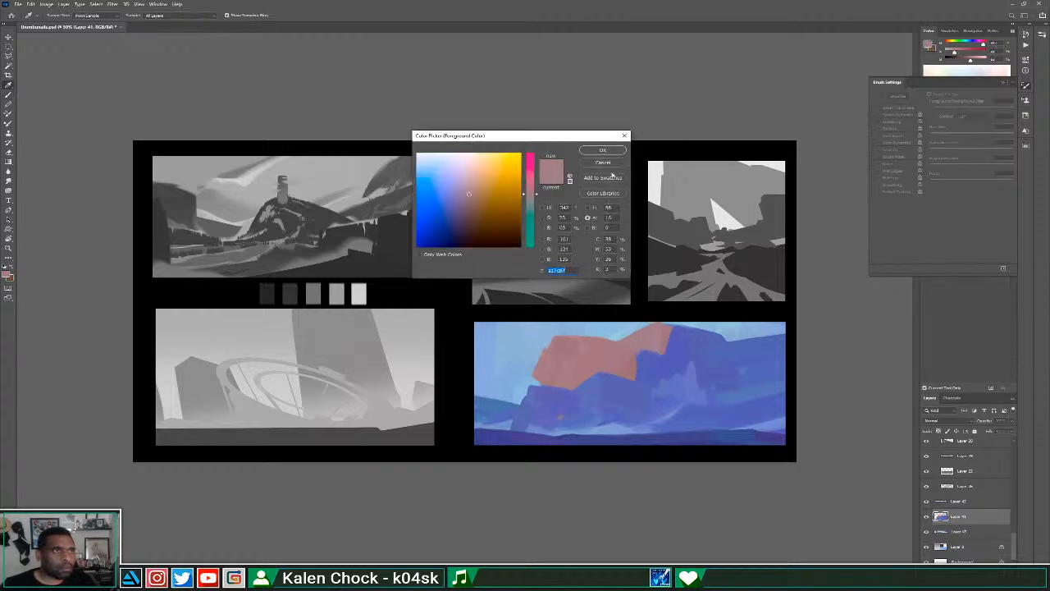
{"action": "left_click", "coordinate": [482, 178]}
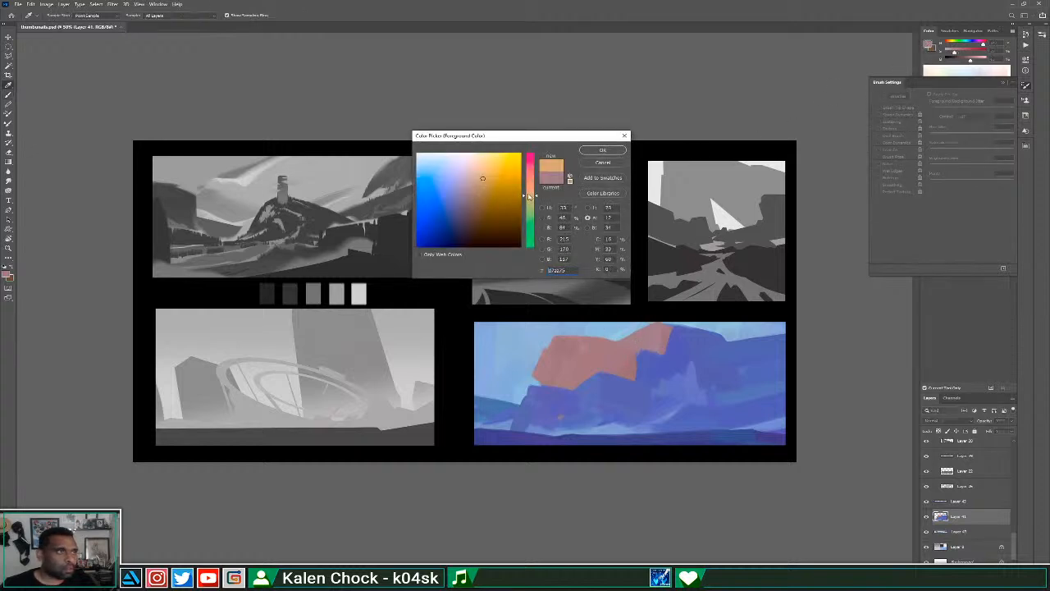
{"action": "left_click", "coordinate": [612, 153]}
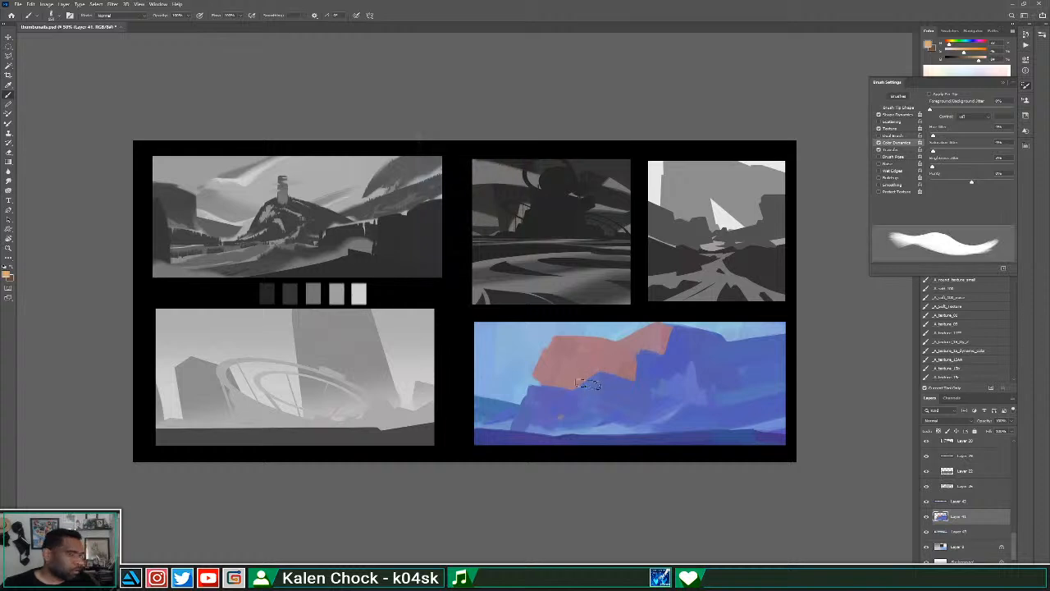
{"action": "mouse_move", "coordinate": [561, 339]}
{"action": "left_mouse_down"}
{"action": "mouse_move", "coordinate": [590, 354]}
{"action": "mouse_move", "coordinate": [572, 341]}
{"action": "mouse_move", "coordinate": [621, 345]}
{"action": "mouse_move", "coordinate": [606, 352]}
{"action": "mouse_move", "coordinate": [611, 334]}
{"action": "mouse_move", "coordinate": [566, 336]}
{"action": "mouse_move", "coordinate": [585, 351]}
{"action": "mouse_move", "coordinate": [573, 341]}
{"action": "mouse_move", "coordinate": [641, 340]}
{"action": "mouse_move", "coordinate": [571, 363]}
{"action": "mouse_move", "coordinate": [557, 347]}
{"action": "mouse_move", "coordinate": [581, 358]}
{"action": "left_mouse_up"}
Pick a lighter peach, repaint the sunlit top plane with it, and shape its edges with sampled terracotta.
{"action": "left_click", "coordinate": [644, 339], "text": "alt"}
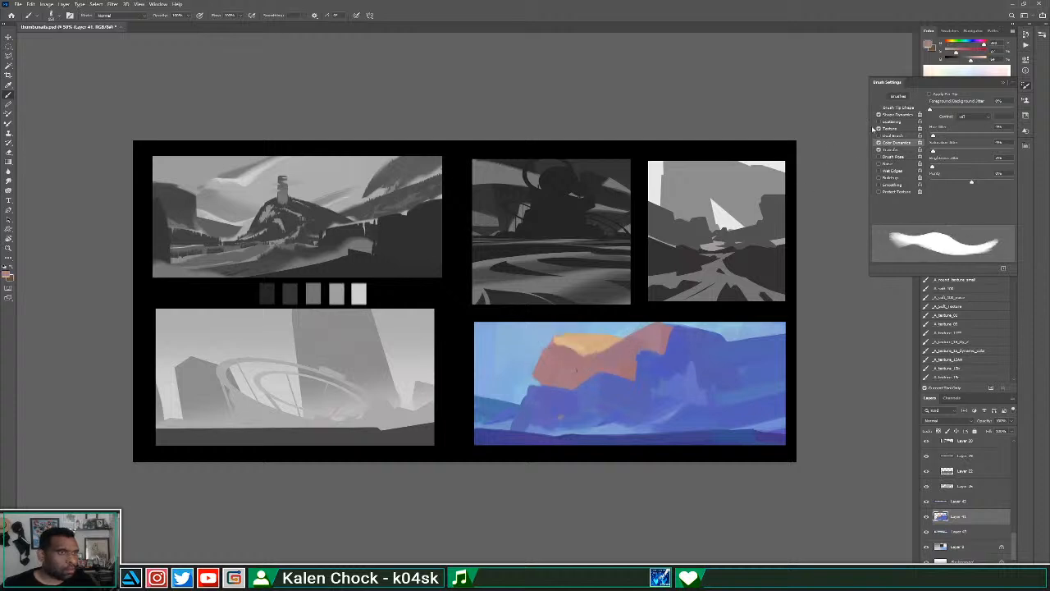
{"action": "left_click", "coordinate": [928, 47]}
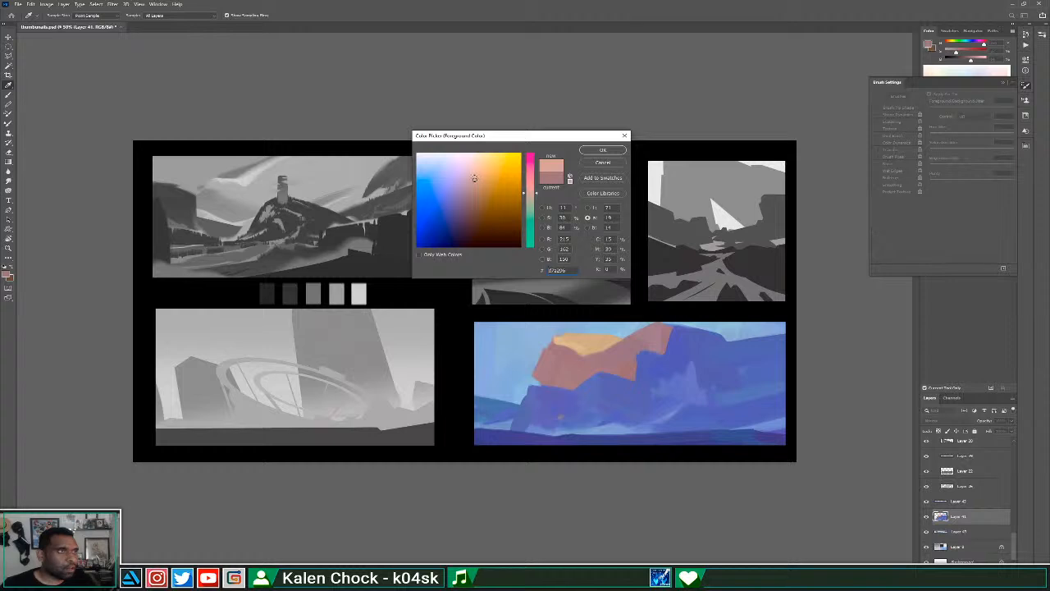
{"action": "left_click_drag", "start_coordinate": [475, 177], "coordinate": [479, 172]}
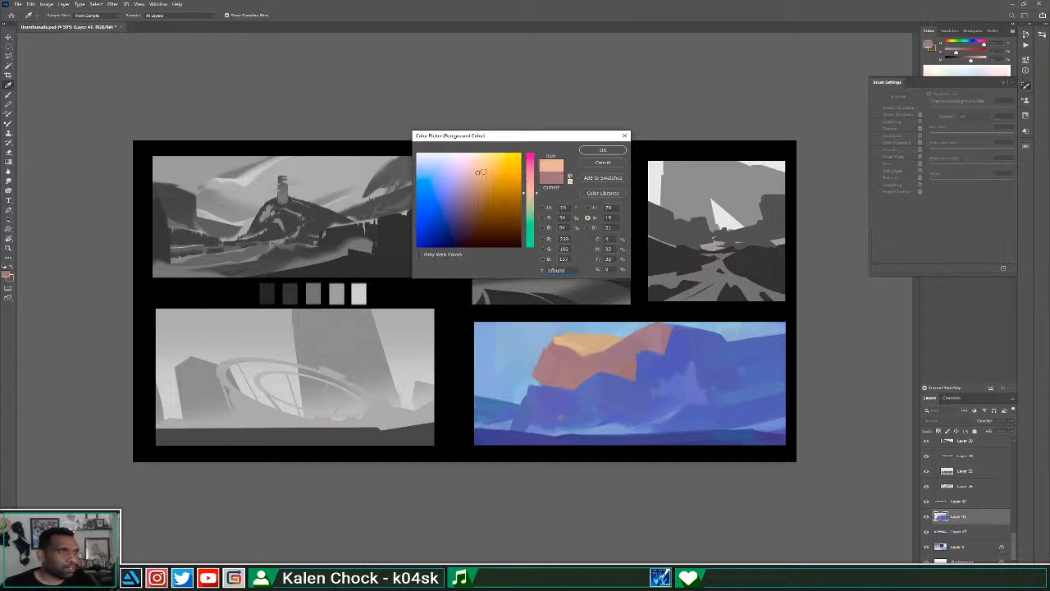
{"action": "left_click", "coordinate": [601, 151]}
{"action": "mouse_move", "coordinate": [561, 340]}
{"action": "left_mouse_down"}
{"action": "mouse_move", "coordinate": [594, 363]}
{"action": "mouse_move", "coordinate": [576, 342]}
{"action": "mouse_move", "coordinate": [618, 344]}
{"action": "mouse_move", "coordinate": [586, 361]}
{"action": "mouse_move", "coordinate": [627, 348]}
{"action": "mouse_move", "coordinate": [578, 362]}
{"action": "mouse_move", "coordinate": [559, 343]}
{"action": "mouse_move", "coordinate": [597, 366]}
{"action": "mouse_move", "coordinate": [640, 349]}
{"action": "mouse_move", "coordinate": [609, 337]}
{"action": "mouse_move", "coordinate": [621, 320]}
{"action": "mouse_move", "coordinate": [631, 330]}
{"action": "mouse_move", "coordinate": [608, 343]}
{"action": "mouse_move", "coordinate": [650, 324]}
{"action": "mouse_move", "coordinate": [626, 348]}
{"action": "mouse_move", "coordinate": [630, 360]}
{"action": "mouse_move", "coordinate": [619, 336]}
{"action": "left_mouse_up"}
{"action": "left_click", "coordinate": [575, 367], "text": "alt"}
{"action": "left_click", "coordinate": [607, 338], "text": "alt"}
{"action": "left_click", "coordinate": [627, 371], "text": "alt"}
{"action": "left_click", "coordinate": [619, 338], "text": "alt"}
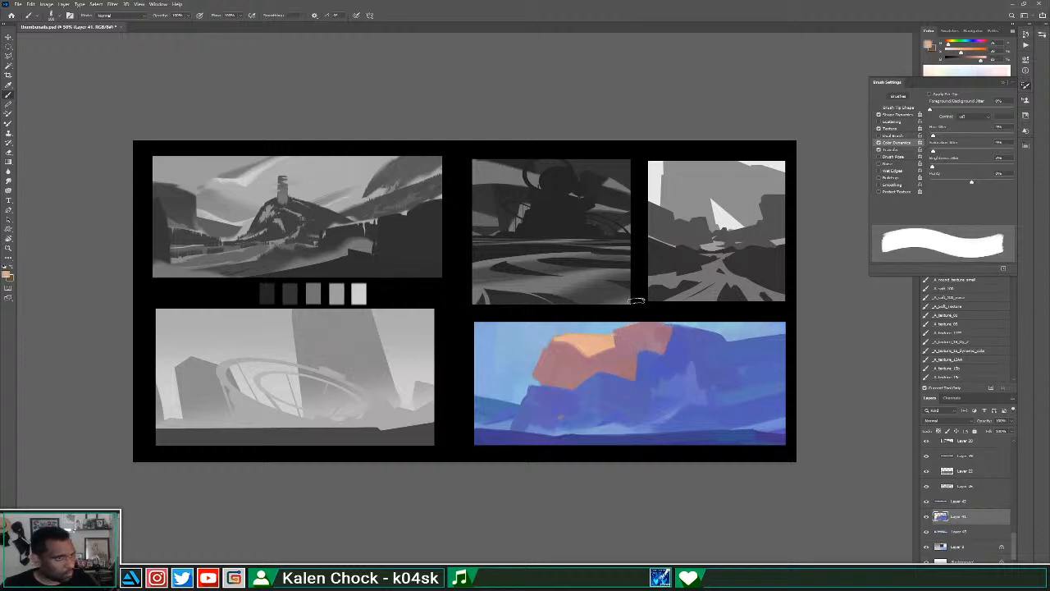
Extend the peach highlight and terracotta face farther left, and erase the outer edge into a cleaner silhouette.
{"action": "left_click", "coordinate": [563, 328], "text": "alt"}
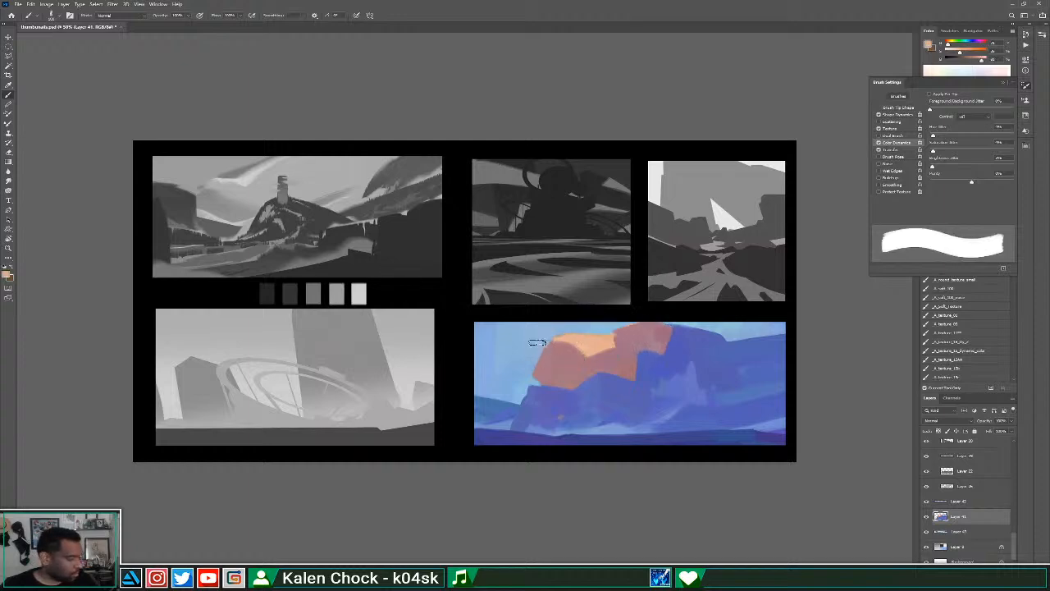
{"action": "mouse_move", "coordinate": [555, 344]}
{"action": "left_mouse_down"}
{"action": "mouse_move", "coordinate": [517, 352]}
{"action": "mouse_move", "coordinate": [561, 361]}
{"action": "mouse_move", "coordinate": [532, 363]}
{"action": "mouse_move", "coordinate": [518, 350]}
{"action": "mouse_move", "coordinate": [542, 377]}
{"action": "mouse_move", "coordinate": [553, 350]}
{"action": "left_mouse_up"}
{"action": "left_click", "coordinate": [557, 367], "text": "alt"}
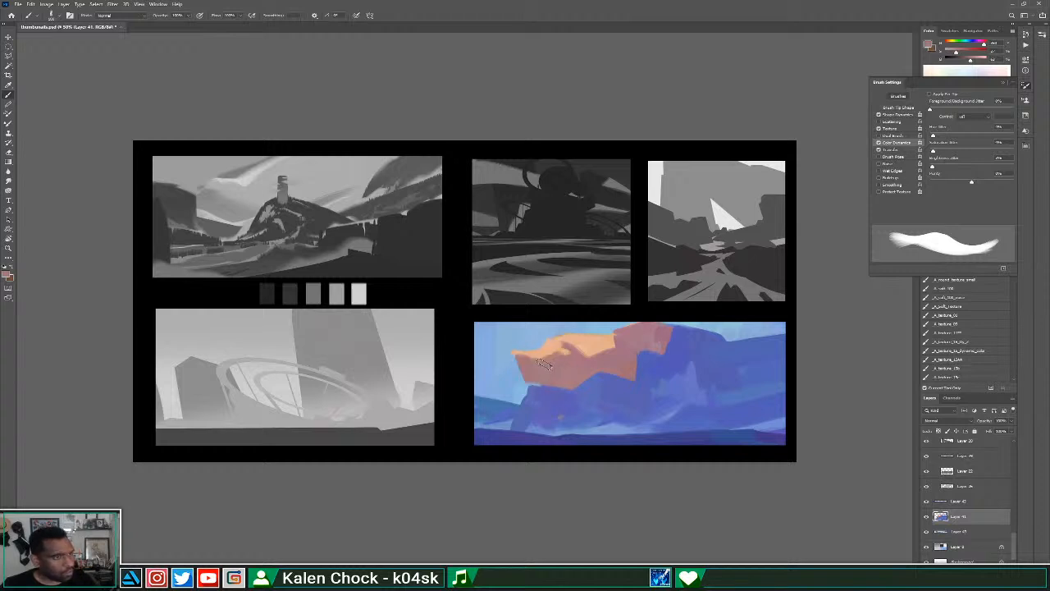
{"action": "key", "text": "e"}
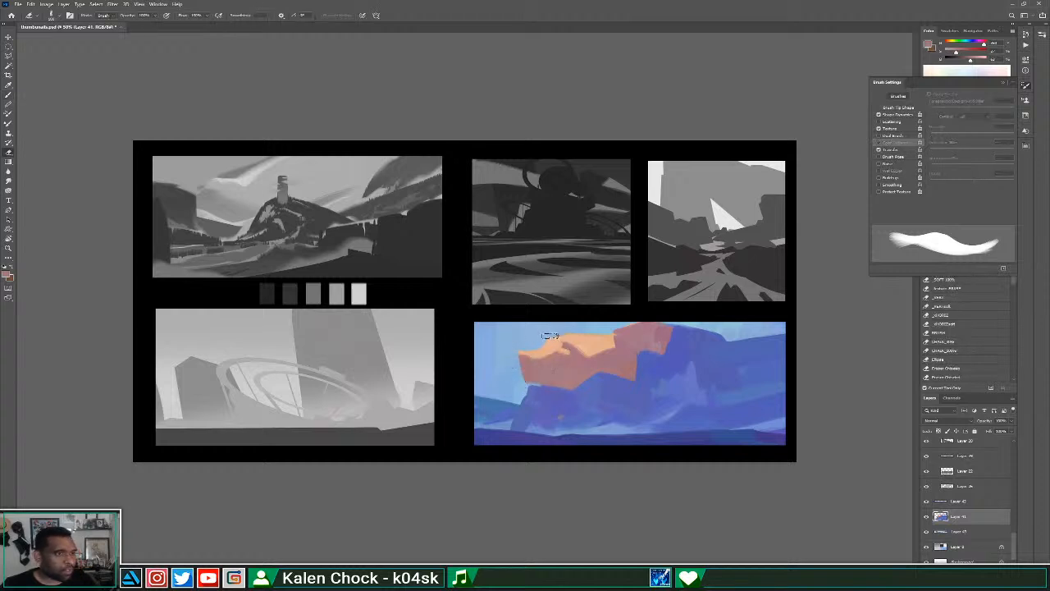
{"action": "key", "text": "b"}
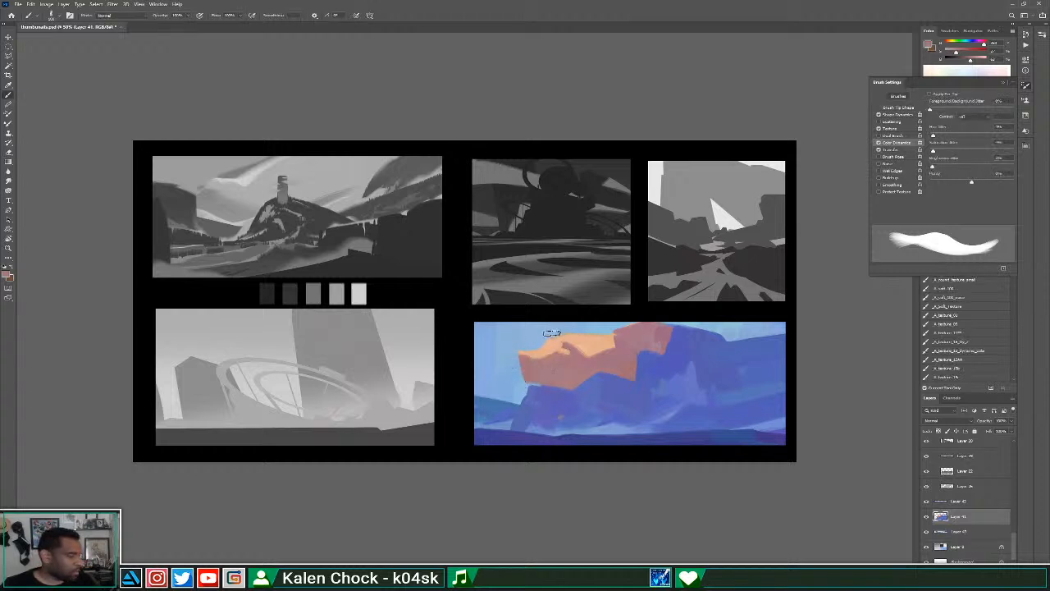
Pick a darker muted purple tone and shade the lower right end of the terracotta face with it.
{"action": "left_click", "coordinate": [631, 357], "text": "alt"}
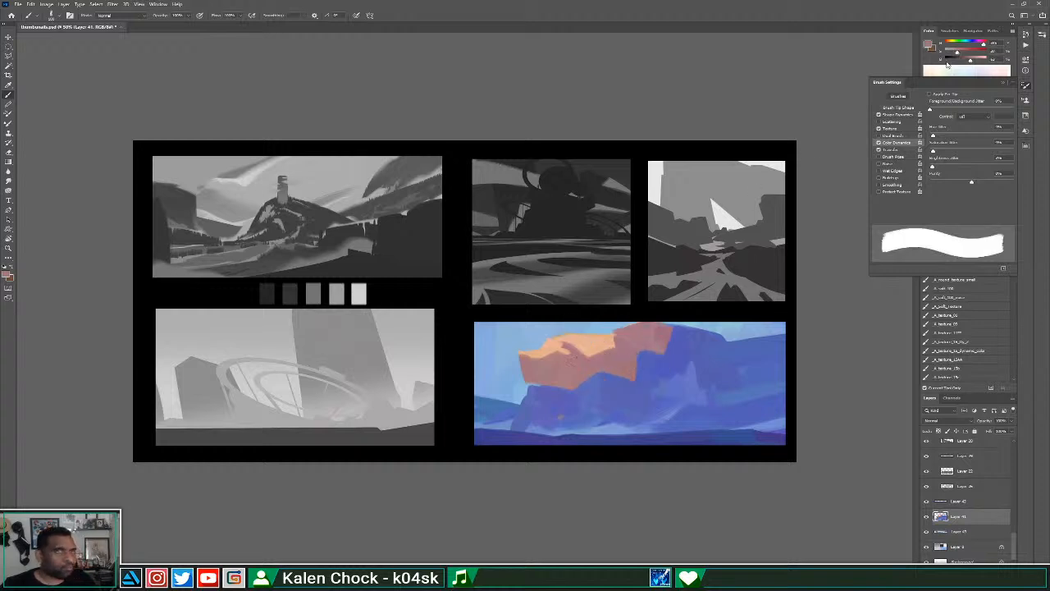
{"action": "left_click", "coordinate": [930, 47]}
{"action": "left_click", "coordinate": [465, 207]}
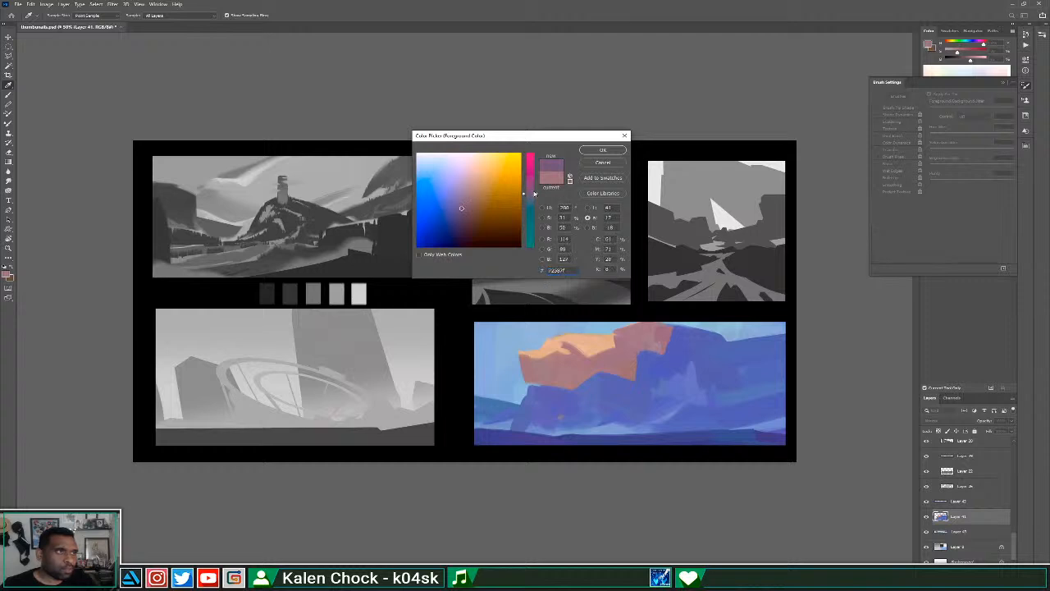
{"action": "left_click", "coordinate": [602, 153]}
{"action": "mouse_move", "coordinate": [632, 373]}
{"action": "left_mouse_down"}
{"action": "mouse_move", "coordinate": [646, 349]}
{"action": "mouse_move", "coordinate": [616, 377]}
{"action": "mouse_move", "coordinate": [655, 347]}
{"action": "left_mouse_up"}
{"action": "left_click", "coordinate": [614, 359], "text": "alt"}
Paint a saturated blue shadow block beneath the terracotta peak with sampled blues, undoing and redoing strokes to refine it.
{"action": "left_click", "coordinate": [679, 338], "text": "alt"}
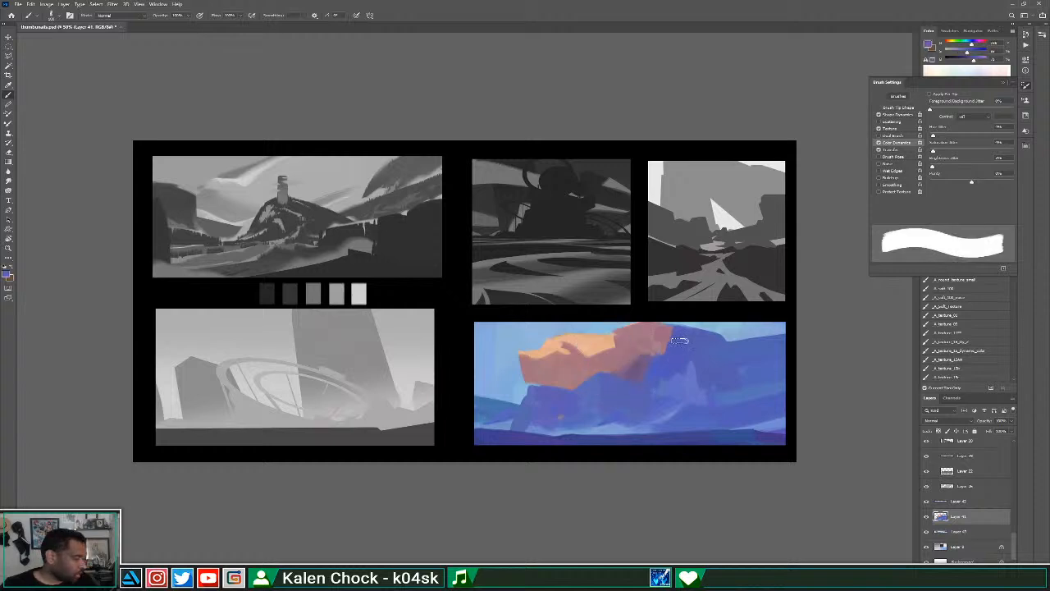
{"action": "left_click_drag", "start_coordinate": [645, 349], "coordinate": [673, 358]}
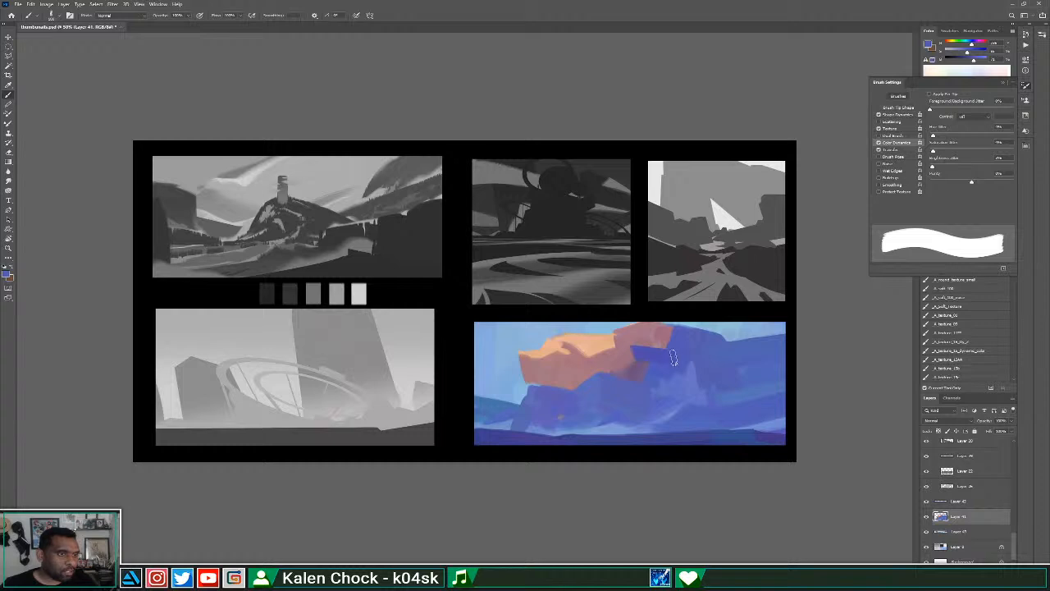
{"action": "left_click", "coordinate": [652, 367], "text": "alt"}
{"action": "key", "text": "ctrl+z"}
{"action": "left_click_drag", "start_coordinate": [636, 353], "coordinate": [677, 363]}
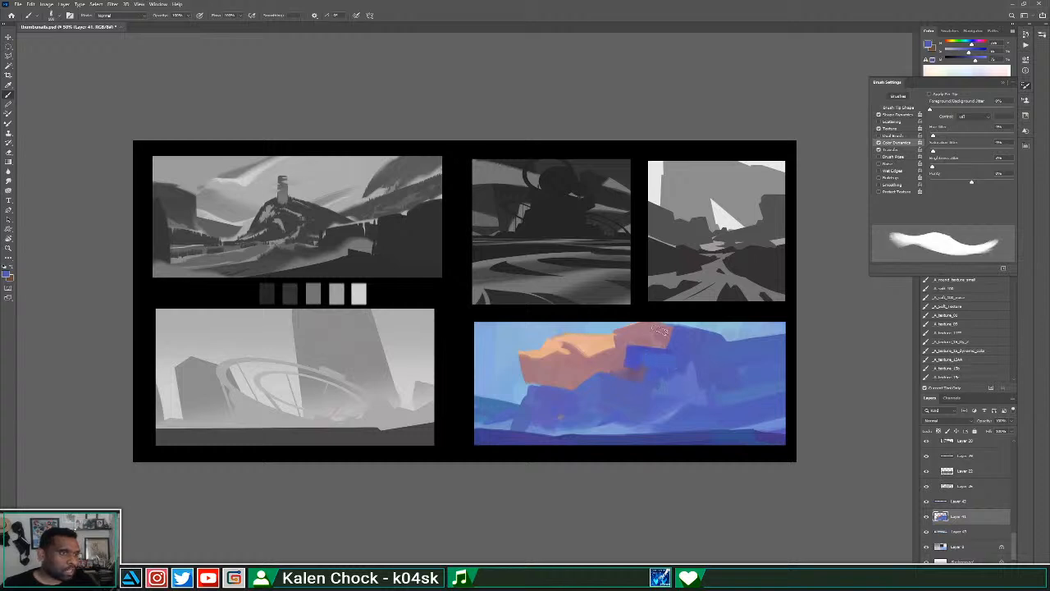
{"action": "key", "text": "ctrl+z"}
{"action": "left_click", "coordinate": [648, 382], "text": "alt"}
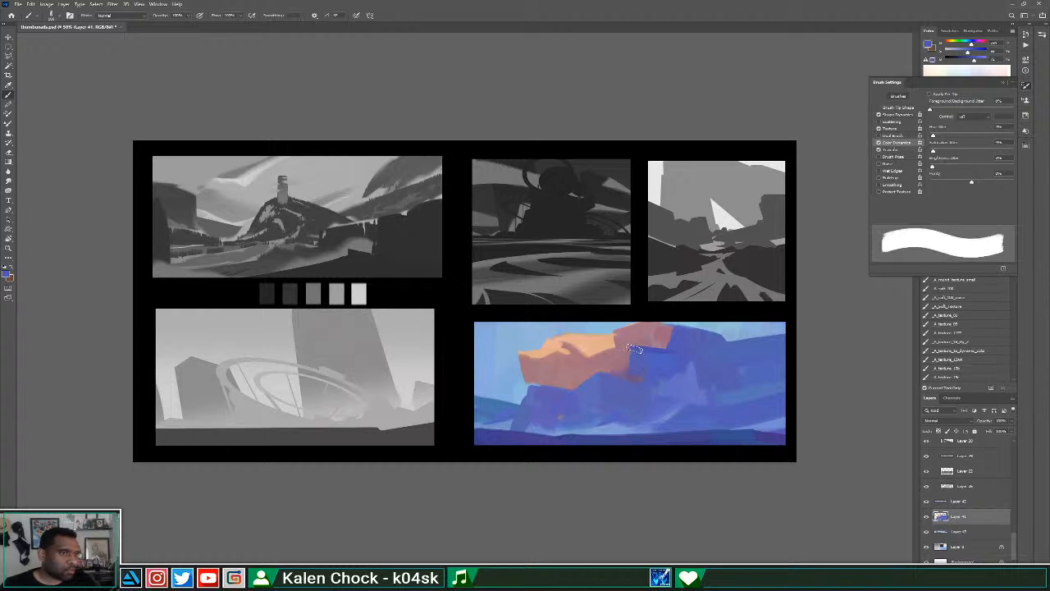
{"action": "left_click_drag", "start_coordinate": [634, 349], "coordinate": [647, 357]}
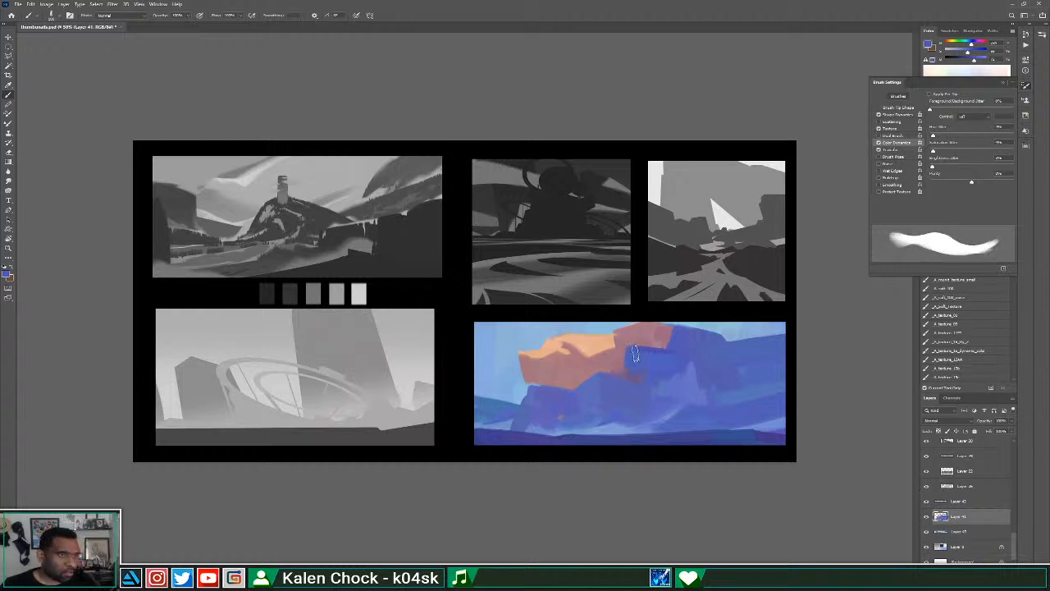
Extend the terracotta peak to the right and trim its right edge with sampled blue.
{"action": "left_click", "coordinate": [678, 332], "text": "alt"}
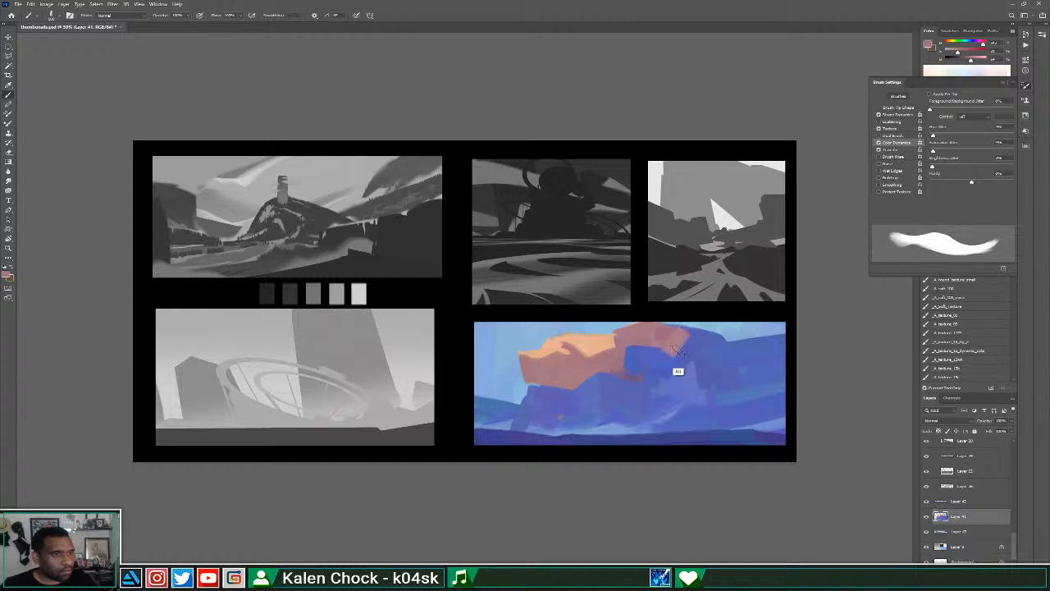
{"action": "left_click", "coordinate": [675, 361], "text": "alt"}
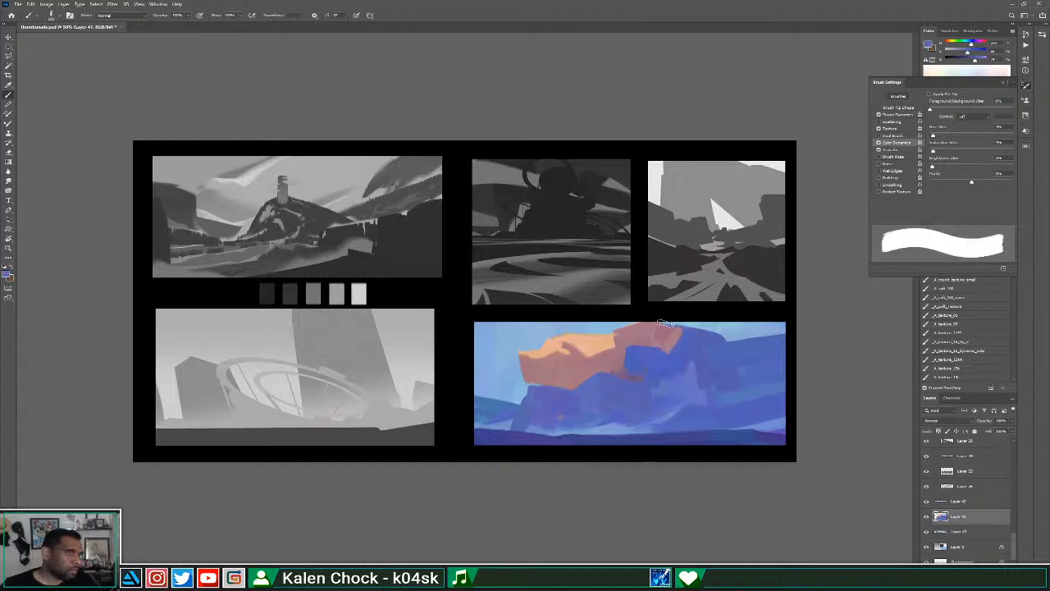
Extend the lower end of the terracotta face to the right with its own colour and trim it to a vertical edge with sampled blue.
{"action": "left_click", "coordinate": [585, 368], "text": "alt"}
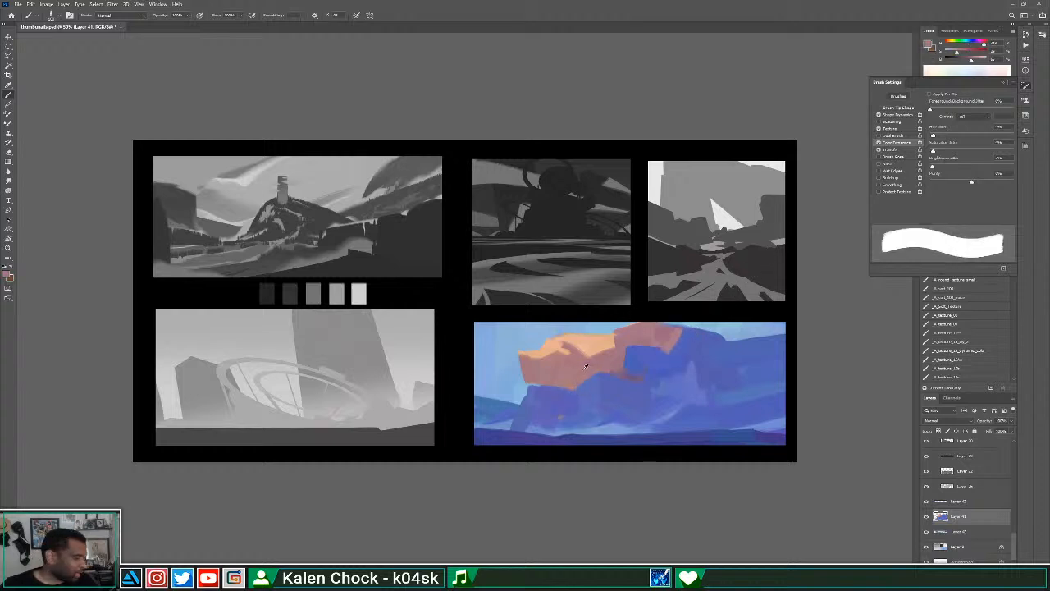
{"action": "left_click_drag", "start_coordinate": [598, 362], "coordinate": [648, 375]}
{"action": "key", "text": "ctrl+z"}
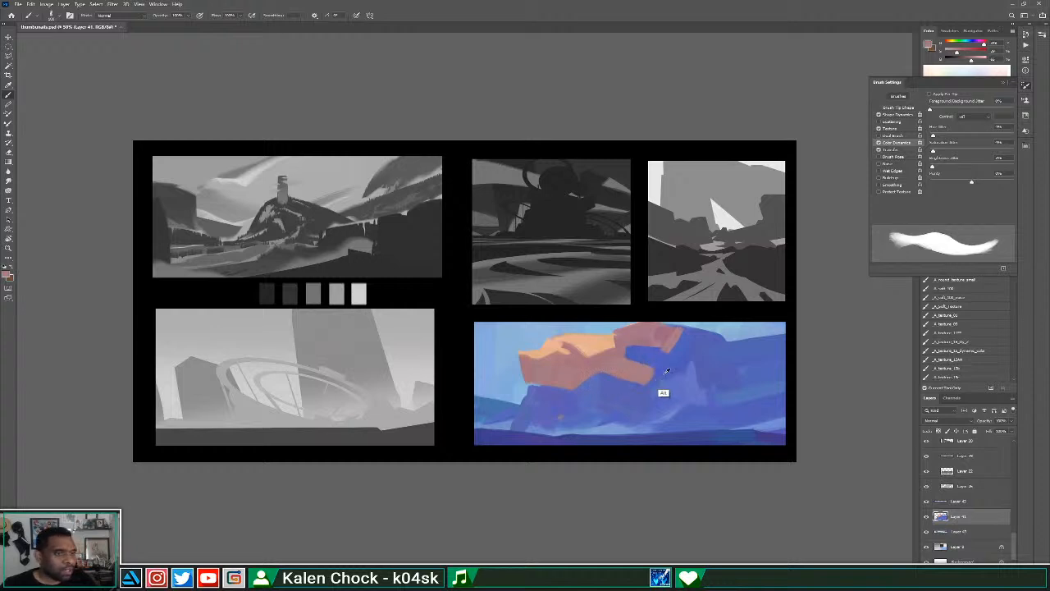
{"action": "left_click", "coordinate": [666, 370], "text": "alt"}
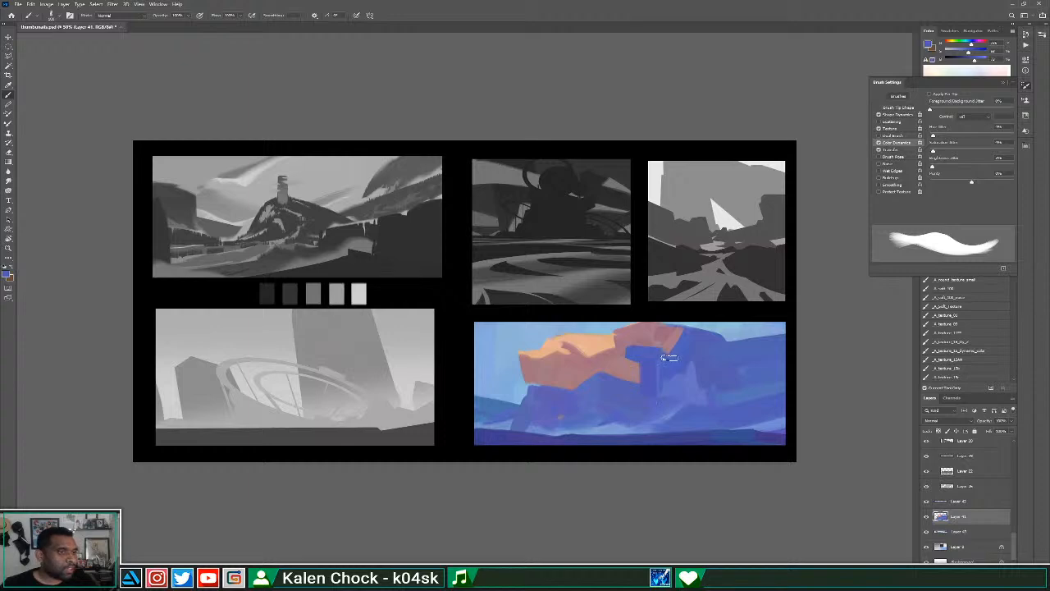
{"action": "key", "text": "z"}
{"action": "left_click", "coordinate": [668, 384], "text": "alt"}
{"action": "left_click", "coordinate": [645, 373]}
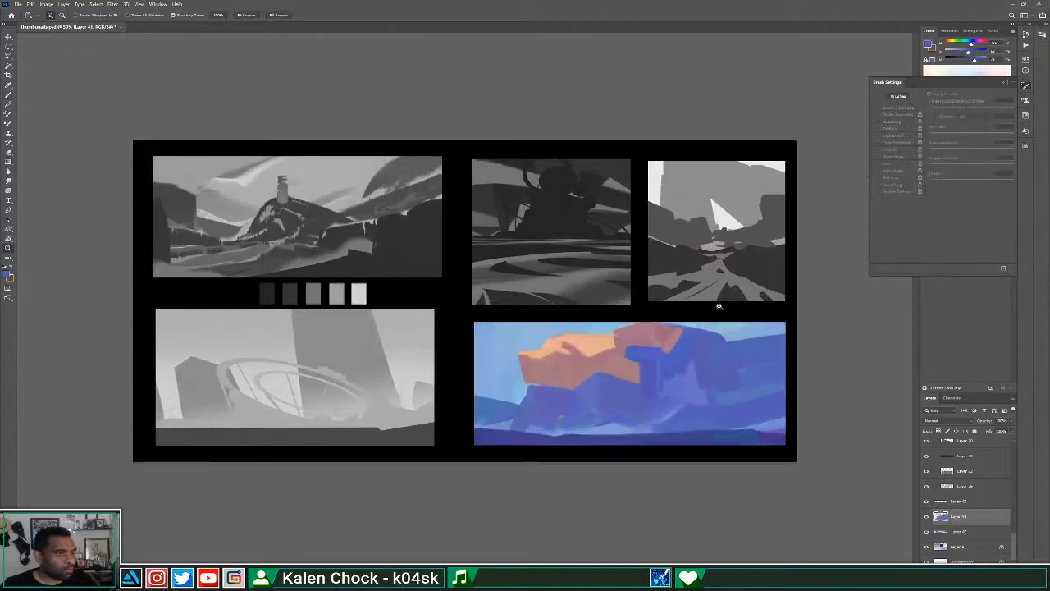
{"action": "key", "text": "b"}
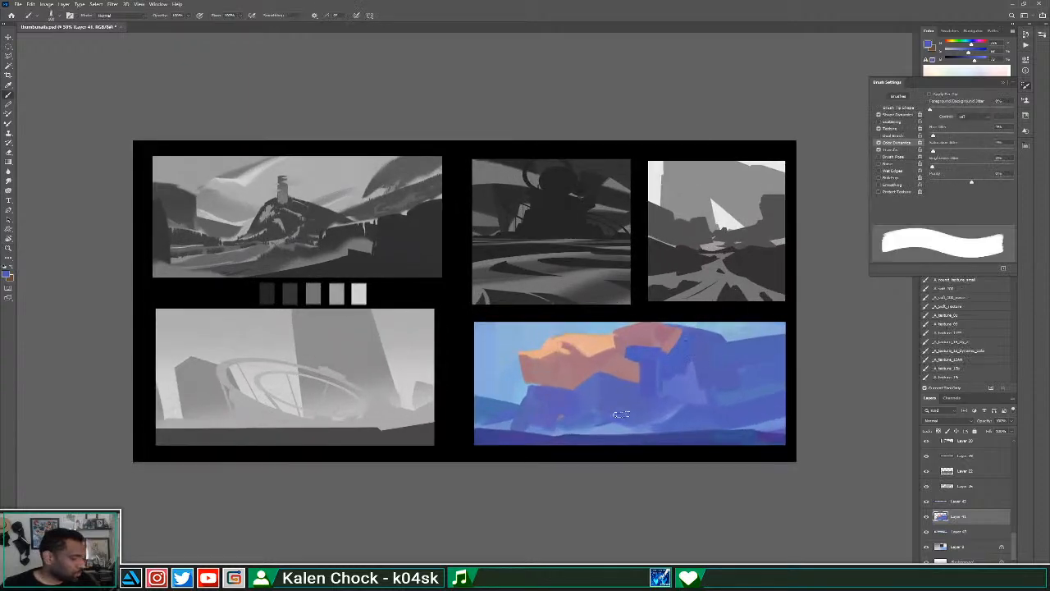
Paint lighter blue haze planes over the base of the cliff beneath the terracotta face, cutting back into them with sampled mid blue.
{"action": "left_click", "coordinate": [600, 416], "text": "alt"}
{"action": "mouse_move", "coordinate": [610, 385]}
{"action": "left_mouse_down"}
{"action": "mouse_move", "coordinate": [626, 429]}
{"action": "mouse_move", "coordinate": [642, 430]}
{"action": "left_mouse_up"}
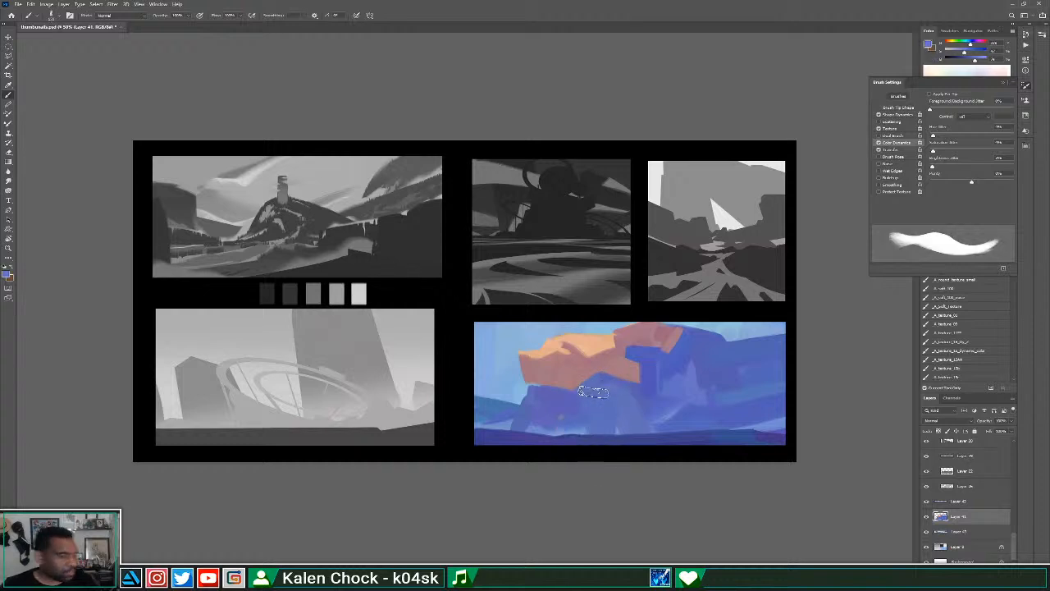
{"action": "left_click", "coordinate": [582, 433], "text": "alt"}
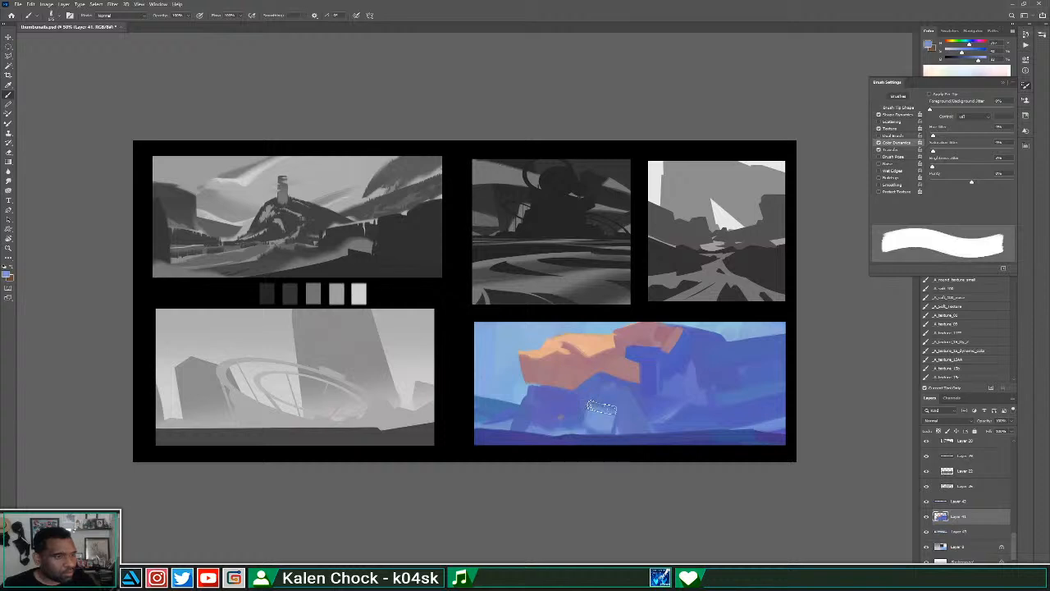
{"action": "mouse_move", "coordinate": [592, 407]}
{"action": "left_mouse_down"}
{"action": "mouse_move", "coordinate": [567, 429]}
{"action": "mouse_move", "coordinate": [533, 426]}
{"action": "left_mouse_up"}
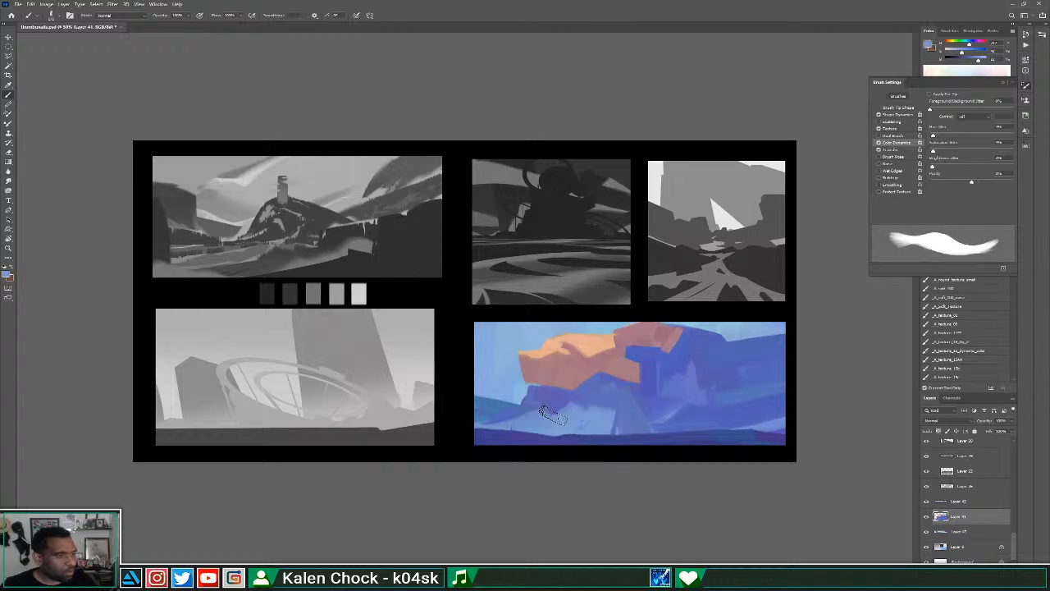
{"action": "left_click", "coordinate": [603, 399], "text": "alt"}
{"action": "mouse_move", "coordinate": [597, 399]}
{"action": "left_mouse_down"}
{"action": "mouse_move", "coordinate": [560, 429]}
{"action": "mouse_move", "coordinate": [529, 423]}
{"action": "mouse_move", "coordinate": [607, 433]}
{"action": "left_mouse_up"}
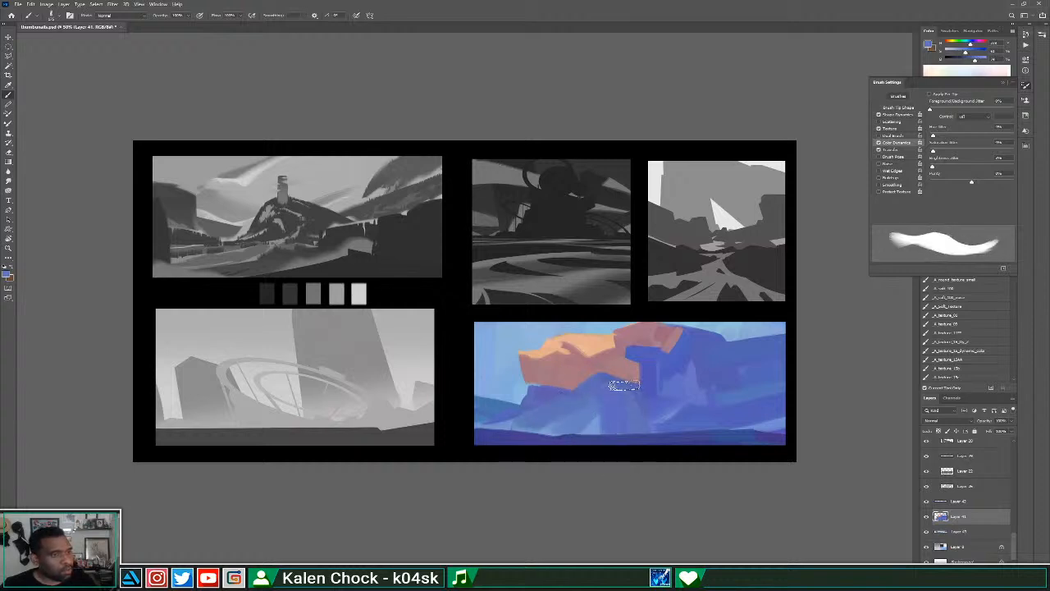
Darken the blue cliff beside the haze, and brush a soft light-blue haze band along its base toward the right, redoing the first stroke.
{"action": "mouse_move", "coordinate": [627, 385]}
{"action": "left_mouse_down"}
{"action": "mouse_move", "coordinate": [646, 409]}
{"action": "mouse_move", "coordinate": [613, 379]}
{"action": "mouse_move", "coordinate": [641, 396]}
{"action": "mouse_move", "coordinate": [666, 453]}
{"action": "mouse_move", "coordinate": [643, 392]}
{"action": "mouse_move", "coordinate": [681, 455]}
{"action": "left_mouse_up"}
{"action": "left_click", "coordinate": [660, 380], "text": "alt"}
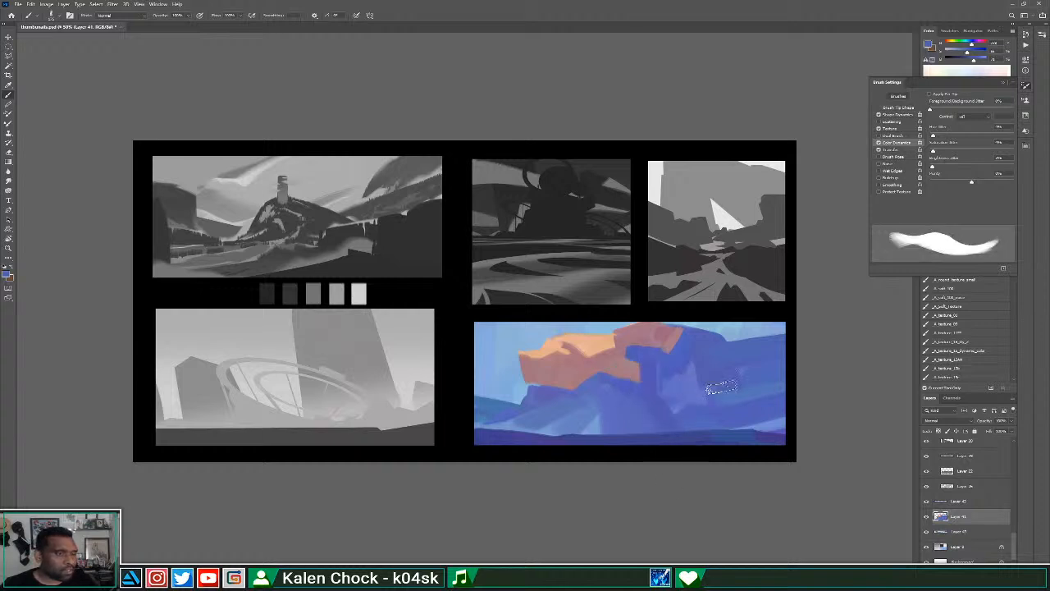
{"action": "left_click", "coordinate": [603, 424], "text": "alt"}
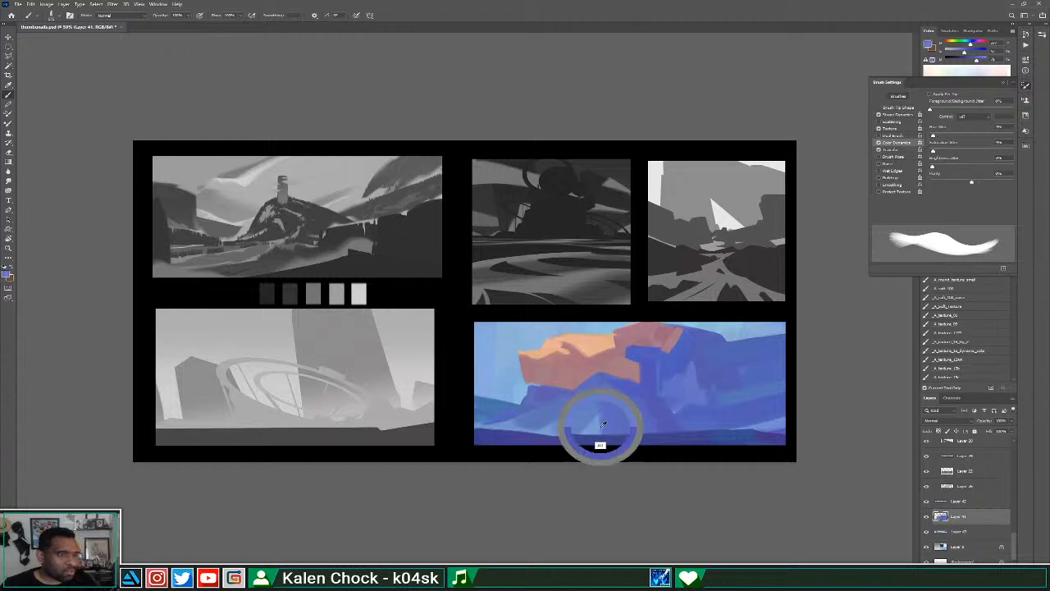
{"action": "left_click_drag", "start_coordinate": [602, 436], "coordinate": [742, 426]}
{"action": "key", "text": "ctrl+z"}
{"action": "left_click_drag", "start_coordinate": [599, 434], "coordinate": [842, 398]}
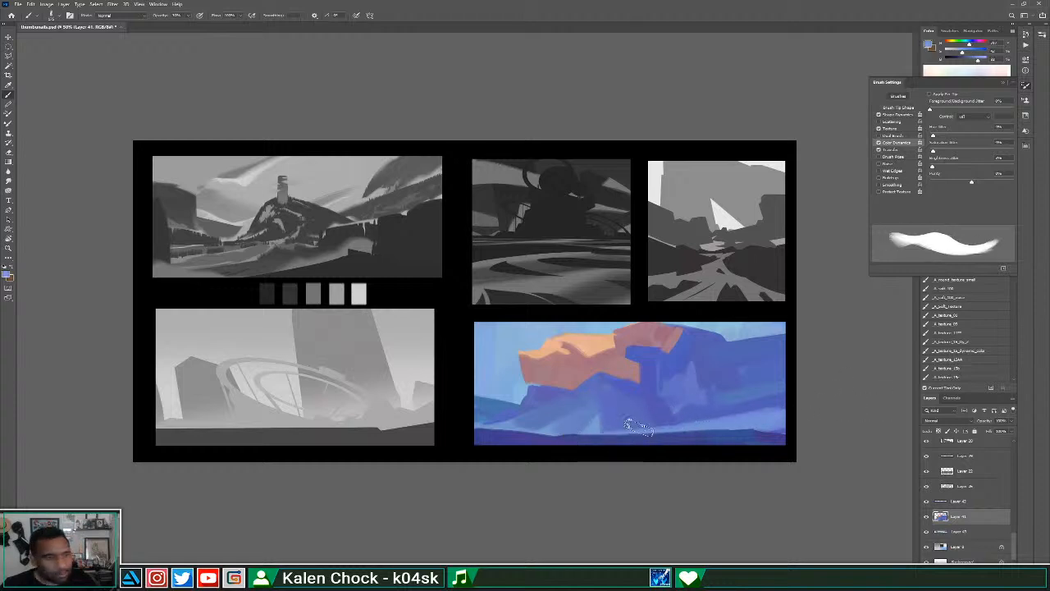
{"action": "left_click", "coordinate": [684, 434], "text": "alt"}
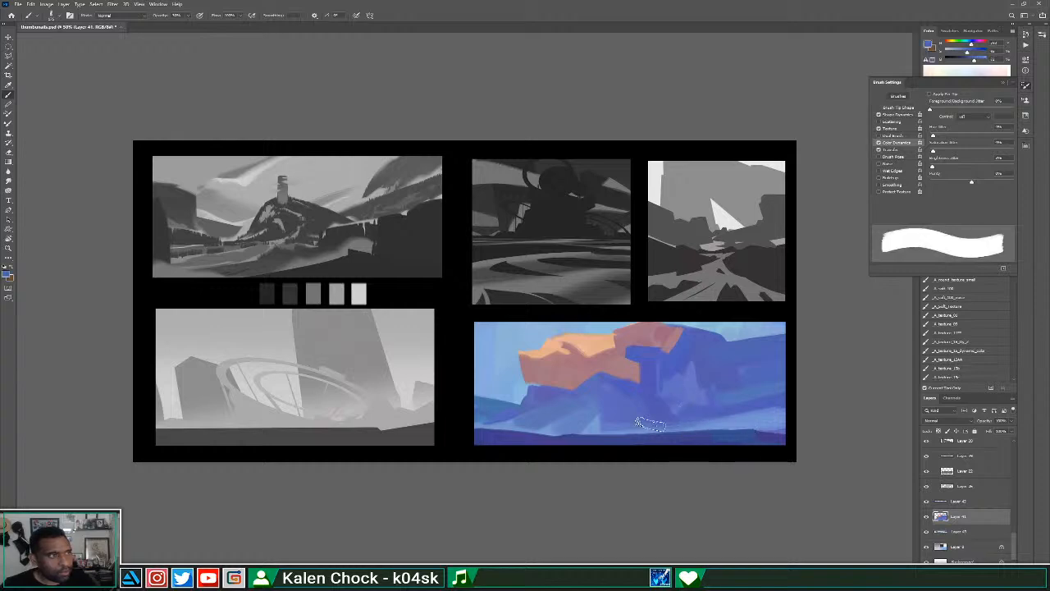
Rework the pale patch in the central blue cliff and soften the haze at the lower right of the coloured thumbnail.
{"action": "key", "text": "z"}
{"action": "left_click", "coordinate": [758, 407]}
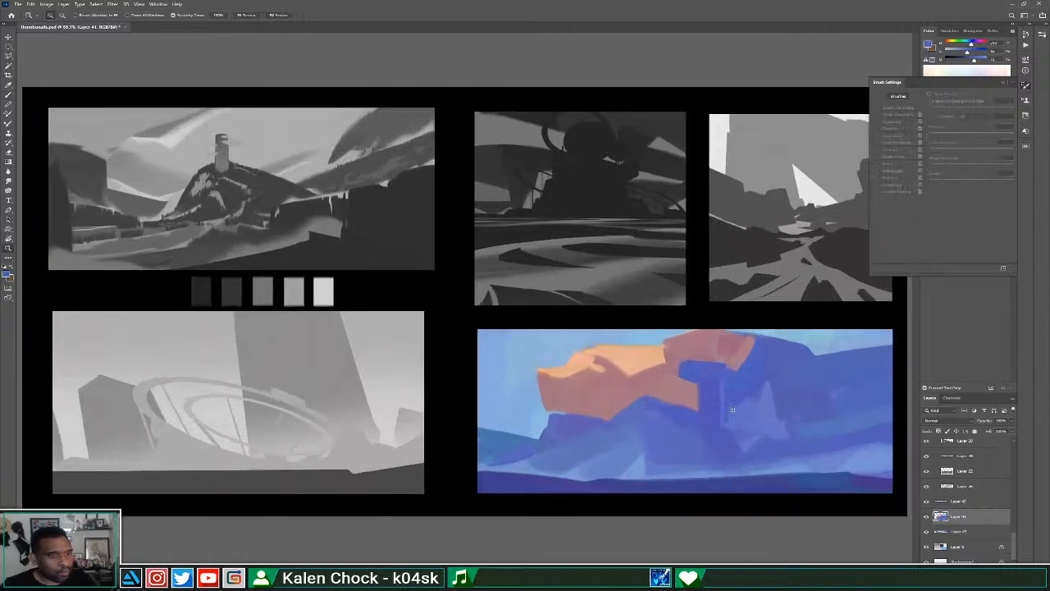
{"action": "key", "text": "b"}
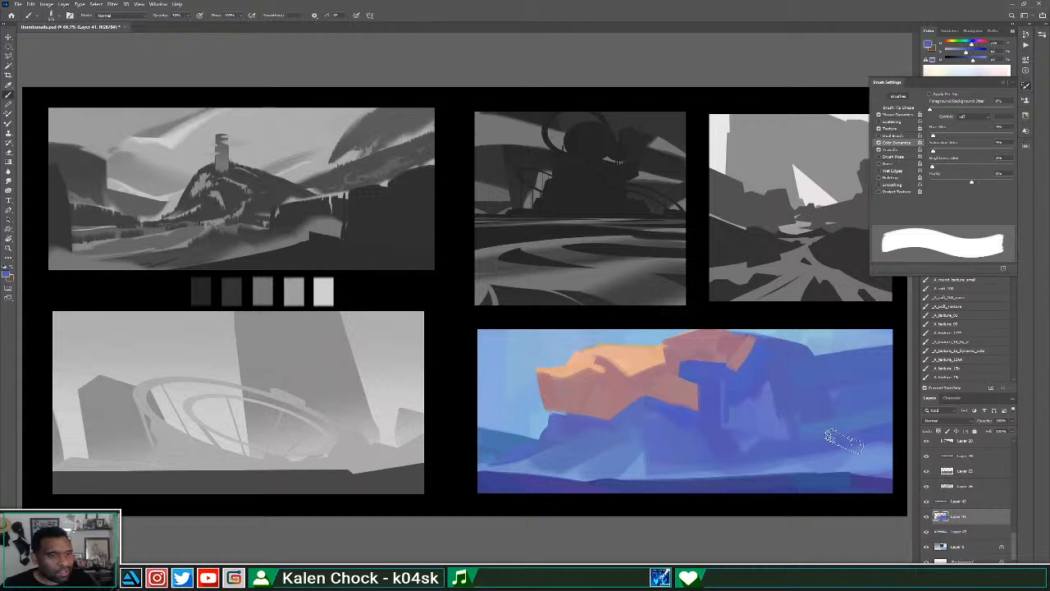
{"action": "mouse_move", "coordinate": [869, 458]}
{"action": "left_mouse_down"}
{"action": "mouse_move", "coordinate": [891, 436]}
{"action": "mouse_move", "coordinate": [877, 481]}
{"action": "left_mouse_up"}
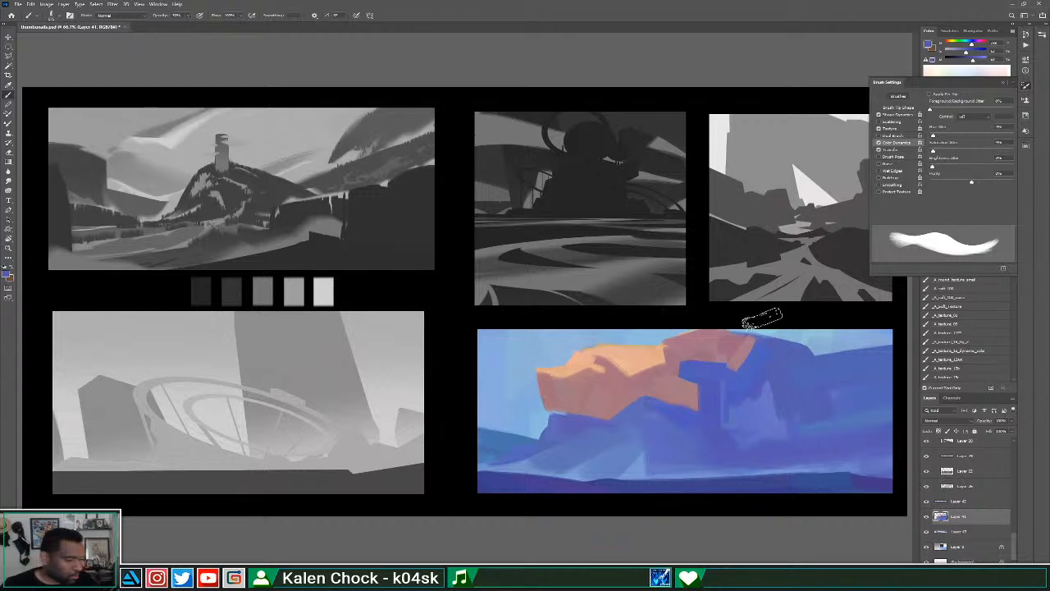
Reshape the top and right edge of the blue shadow peak with a sampled darker blue at 100% brush opacity, redoing the first stroke.
{"action": "left_click", "coordinate": [788, 353], "text": "alt"}
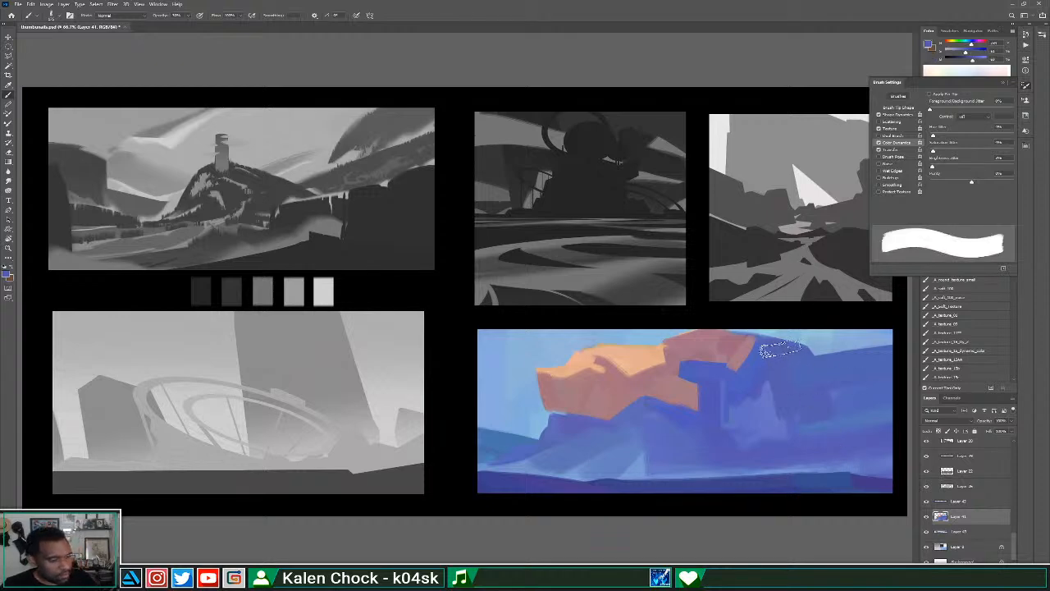
{"action": "key", "text": "0"}
{"action": "left_click_drag", "start_coordinate": [743, 332], "coordinate": [804, 348]}
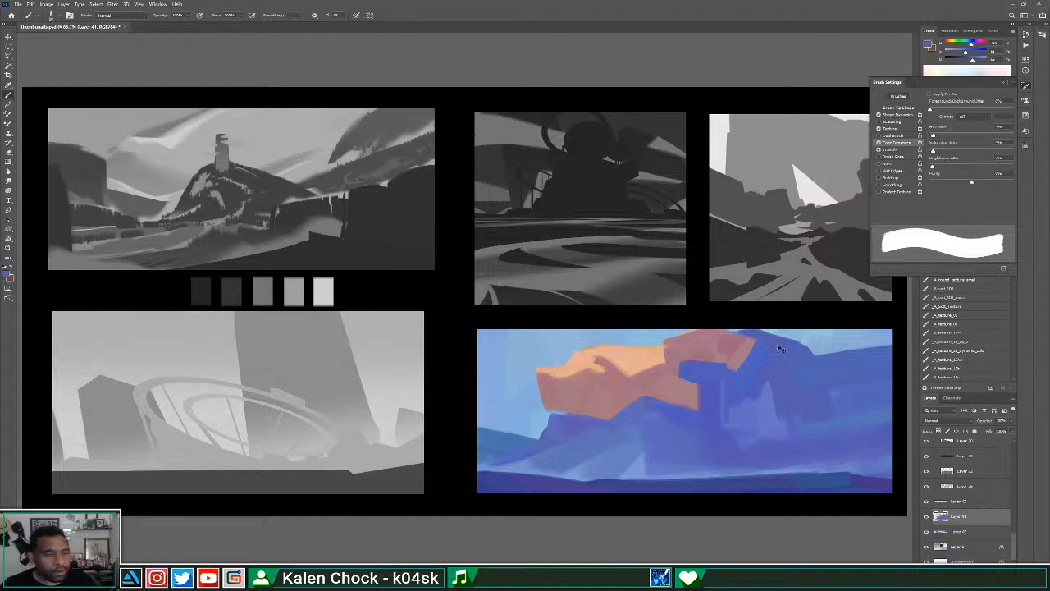
{"action": "key", "text": "ctrl+z"}
{"action": "mouse_move", "coordinate": [735, 332]}
{"action": "left_mouse_down"}
{"action": "mouse_move", "coordinate": [806, 350]}
{"action": "mouse_move", "coordinate": [816, 374]}
{"action": "left_mouse_up"}
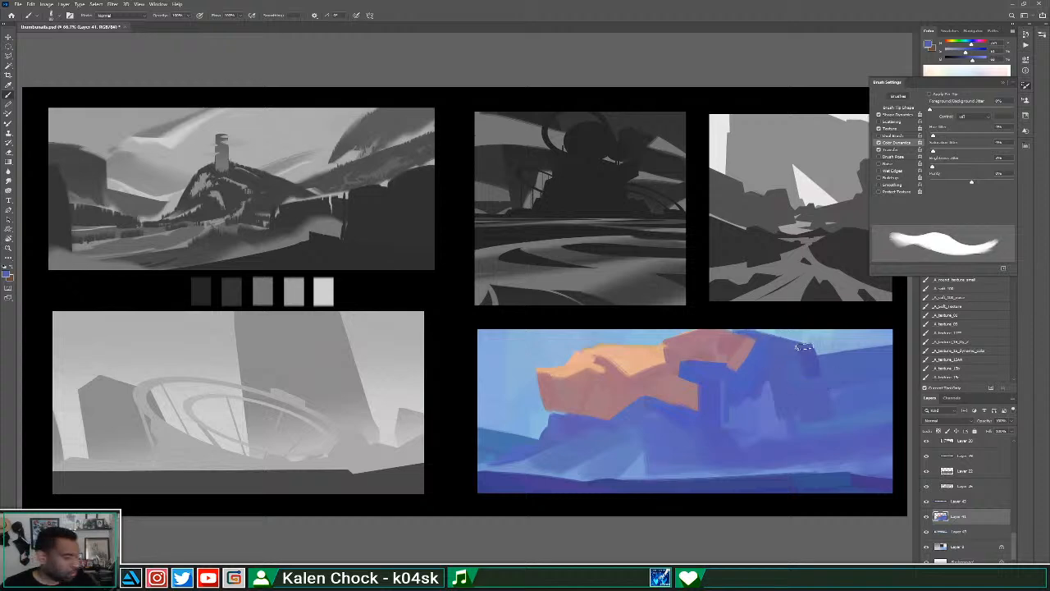
{"action": "left_click", "coordinate": [730, 369], "text": "alt"}
{"action": "left_click", "coordinate": [749, 378], "text": "alt"}
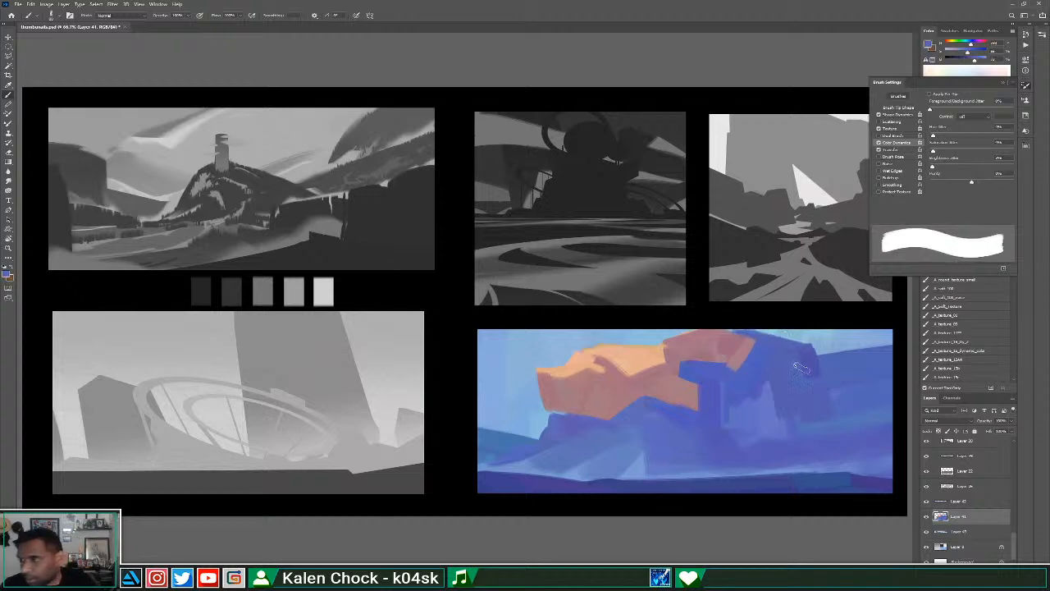
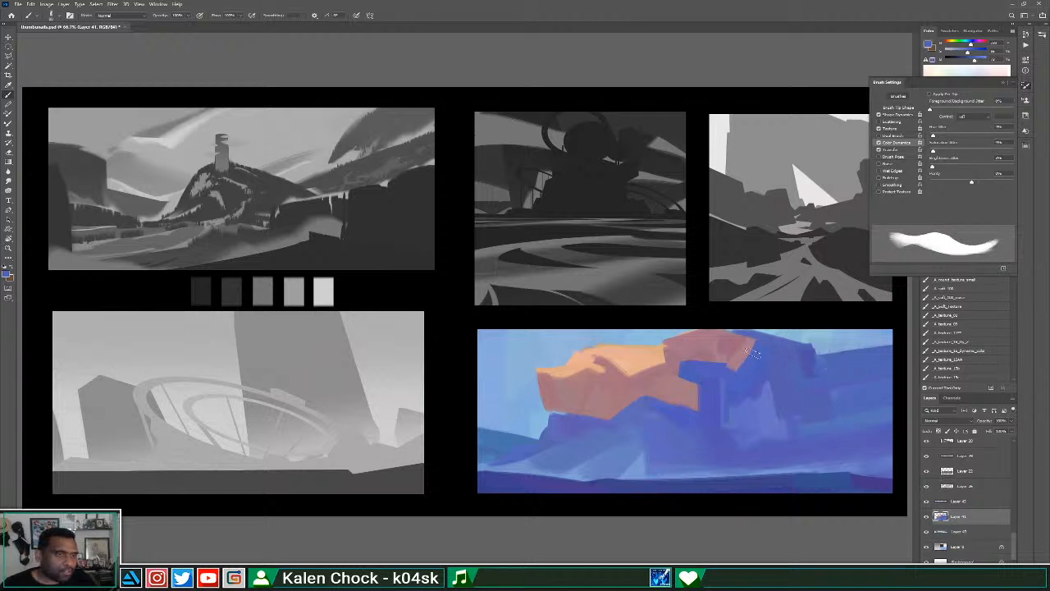
Widen the upper terracotta peak to the right with sampled terracotta, painting over the neighbouring blue edge.
{"action": "left_click", "coordinate": [739, 373], "text": "alt"}
{"action": "left_click_drag", "start_coordinate": [755, 343], "coordinate": [734, 370]}
{"action": "mouse_move", "coordinate": [730, 333]}
{"action": "left_mouse_down"}
{"action": "mouse_move", "coordinate": [757, 331]}
{"action": "mouse_move", "coordinate": [762, 344]}
{"action": "left_mouse_up"}
{"action": "key", "text": "ctrl+z"}
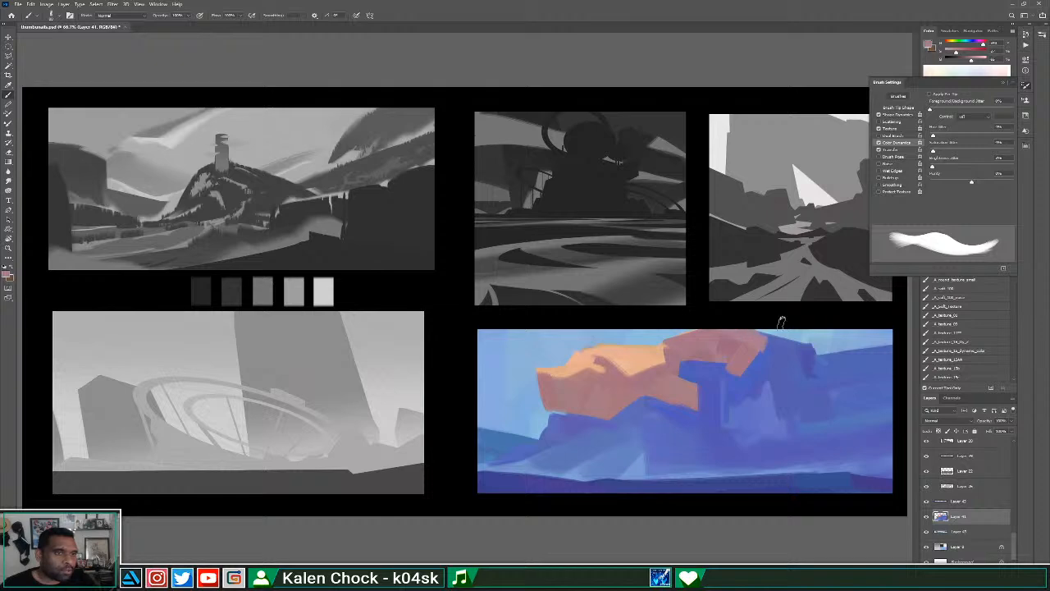
Paint a triangular terracotta plane on the far right ridge and shape its edges with sampled blues and muted terracotta.
{"action": "mouse_move", "coordinate": [820, 356]}
{"action": "left_mouse_down"}
{"action": "mouse_move", "coordinate": [867, 356]}
{"action": "mouse_move", "coordinate": [821, 379]}
{"action": "mouse_move", "coordinate": [818, 356]}
{"action": "mouse_move", "coordinate": [809, 365]}
{"action": "mouse_move", "coordinate": [823, 387]}
{"action": "mouse_move", "coordinate": [874, 354]}
{"action": "mouse_move", "coordinate": [842, 389]}
{"action": "mouse_move", "coordinate": [823, 387]}
{"action": "mouse_move", "coordinate": [842, 404]}
{"action": "mouse_move", "coordinate": [867, 377]}
{"action": "mouse_move", "coordinate": [838, 400]}
{"action": "left_mouse_up"}
{"action": "left_click", "coordinate": [813, 368], "text": "alt"}
{"action": "key", "text": "ctrl+z"}
{"action": "key", "text": "ctrl+z"}
{"action": "left_click", "coordinate": [867, 378], "text": "alt"}
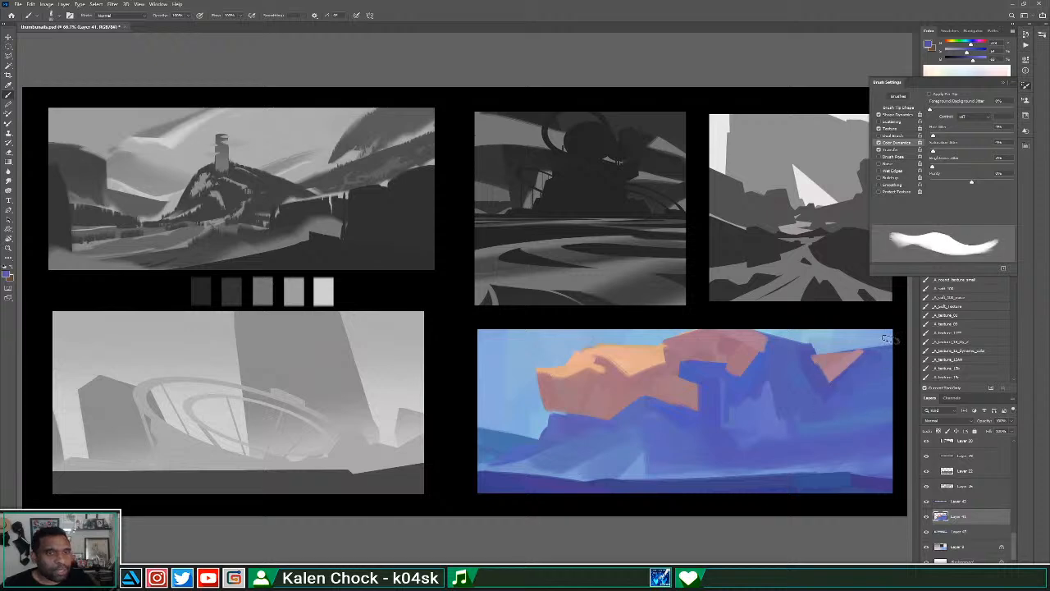
{"action": "left_click", "coordinate": [816, 361], "text": "alt"}
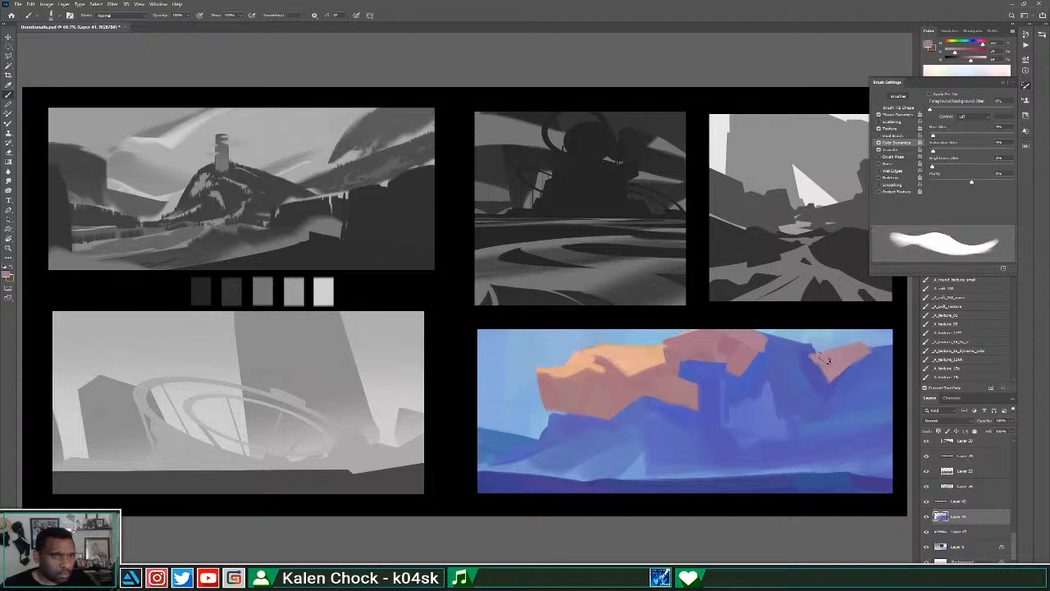
{"action": "left_click", "coordinate": [805, 350], "text": "alt"}
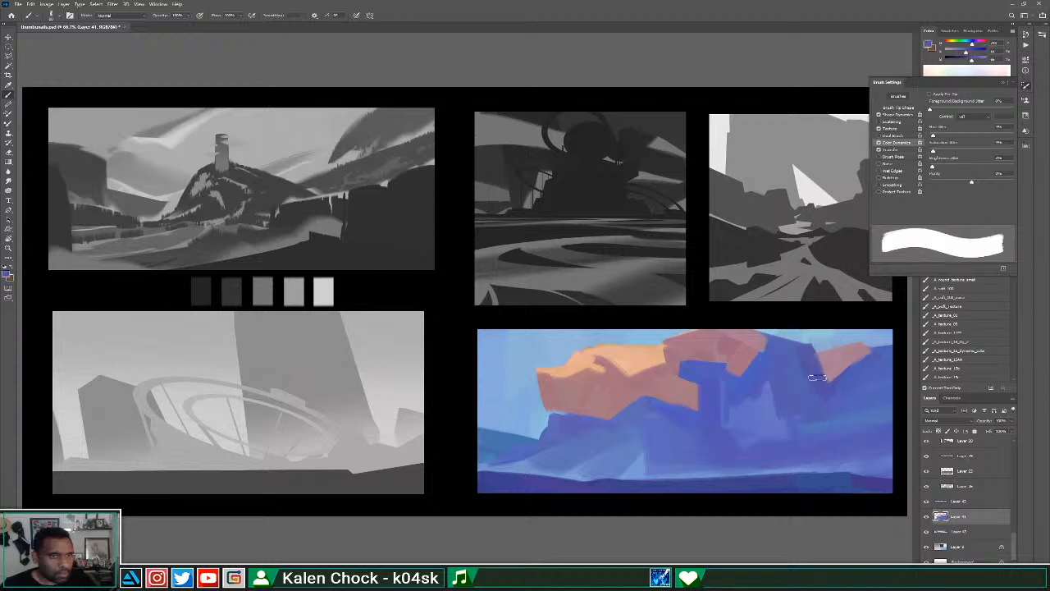
Cover the far right triangular plane with a sampled peach highlight and trim its lower edge with dark blue.
{"action": "left_click", "coordinate": [655, 352], "text": "alt"}
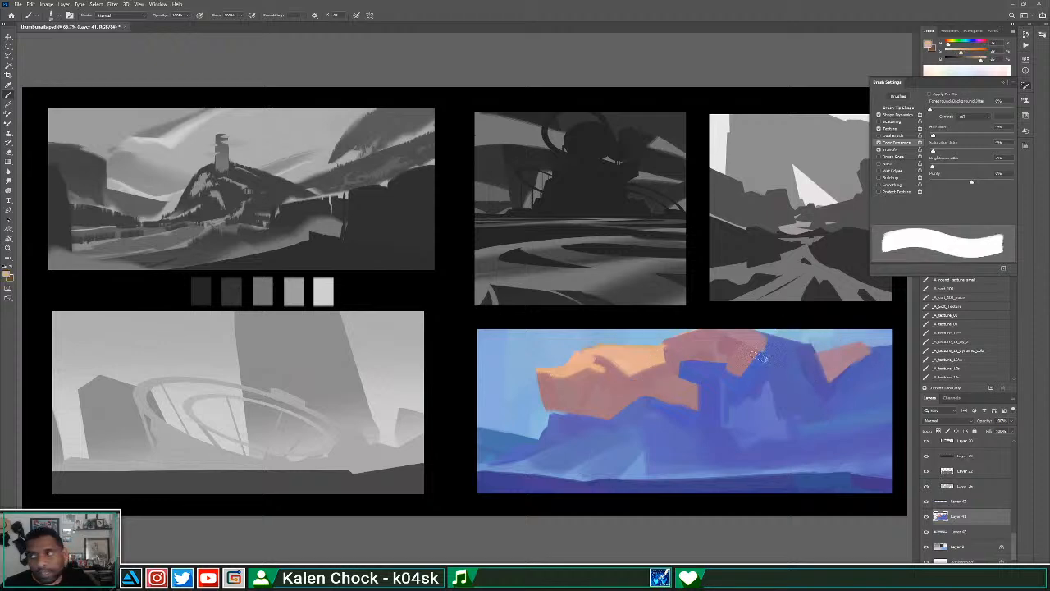
{"action": "mouse_move", "coordinate": [820, 357]}
{"action": "left_mouse_down"}
{"action": "mouse_move", "coordinate": [869, 343]}
{"action": "mouse_move", "coordinate": [833, 373]}
{"action": "mouse_move", "coordinate": [877, 351]}
{"action": "mouse_move", "coordinate": [886, 368]}
{"action": "left_mouse_up"}
{"action": "left_click", "coordinate": [814, 361], "text": "alt"}
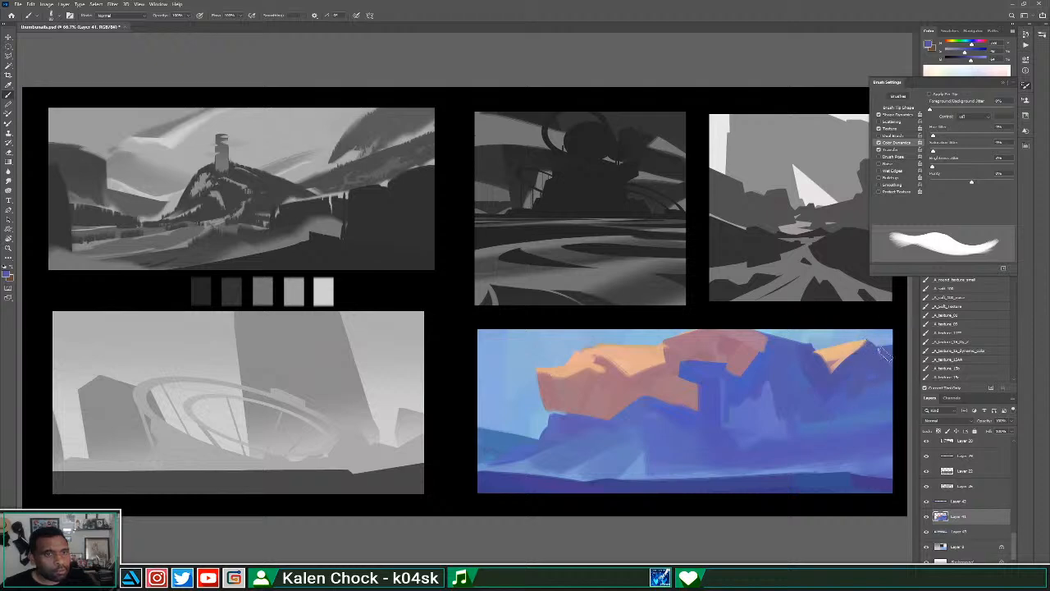
{"action": "key", "text": "ctrl+minus"}
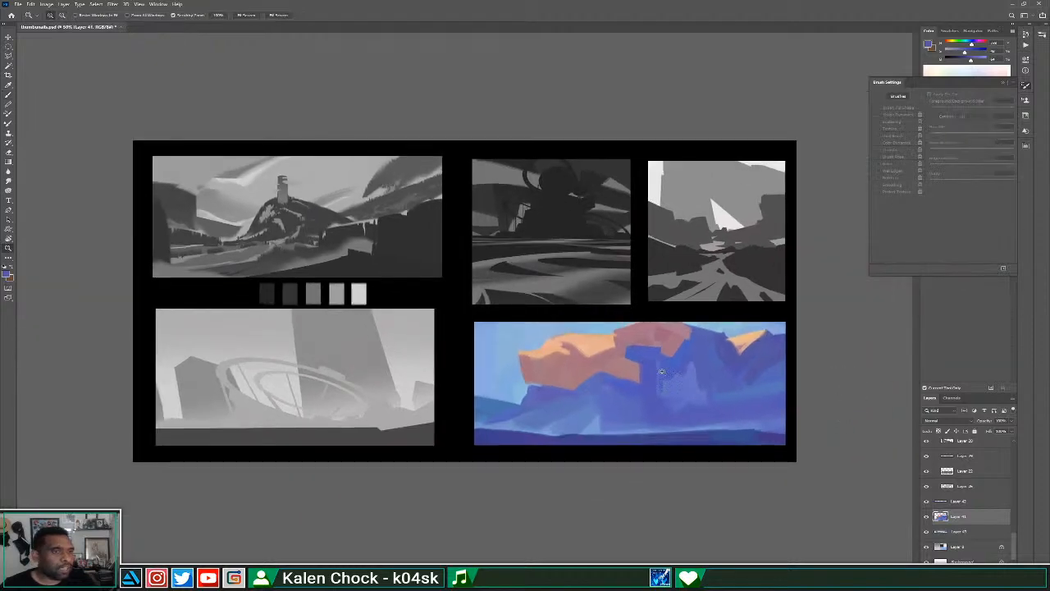
Paint a lighter blue plane down the right side of the shadow peak, redoing the first stroke, and darken the slope under the peach highlight.
{"action": "left_click", "coordinate": [729, 391], "text": "alt"}
{"action": "left_click_drag", "start_coordinate": [726, 348], "coordinate": [743, 396]}
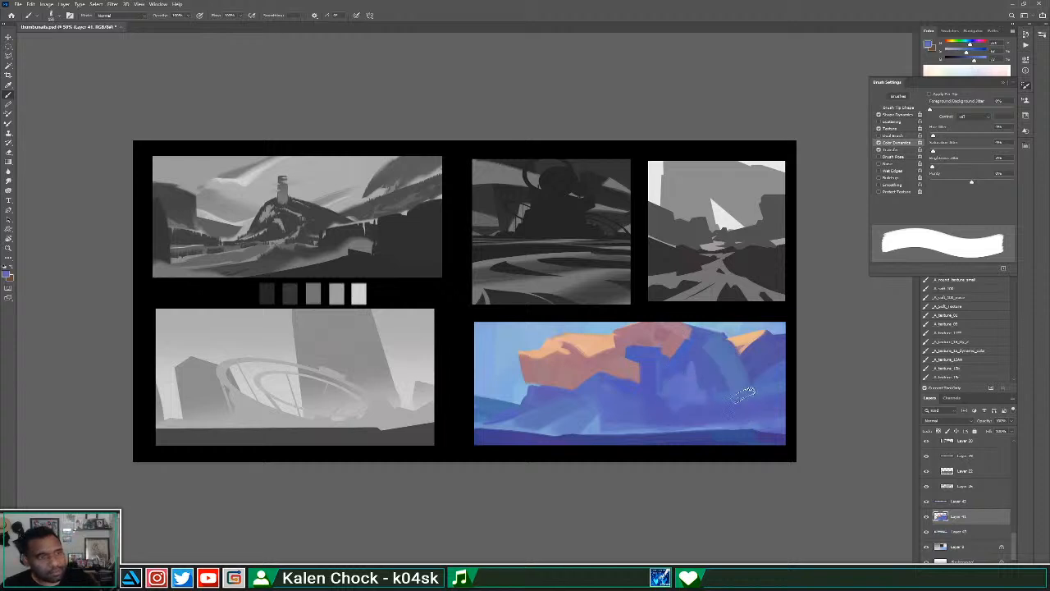
{"action": "key", "text": "ctrl+z"}
{"action": "left_click_drag", "start_coordinate": [703, 343], "coordinate": [744, 394]}
{"action": "left_click", "coordinate": [735, 384], "text": "alt"}
{"action": "mouse_move", "coordinate": [702, 350]}
{"action": "left_mouse_down"}
{"action": "mouse_move", "coordinate": [726, 428]}
{"action": "mouse_move", "coordinate": [768, 382]}
{"action": "mouse_move", "coordinate": [754, 388]}
{"action": "mouse_move", "coordinate": [802, 312]}
{"action": "mouse_move", "coordinate": [768, 316]}
{"action": "mouse_move", "coordinate": [764, 335]}
{"action": "mouse_move", "coordinate": [797, 336]}
{"action": "mouse_move", "coordinate": [731, 398]}
{"action": "left_mouse_up"}
{"action": "left_click", "coordinate": [763, 377], "text": "alt"}
{"action": "left_click", "coordinate": [768, 369], "text": "alt"}
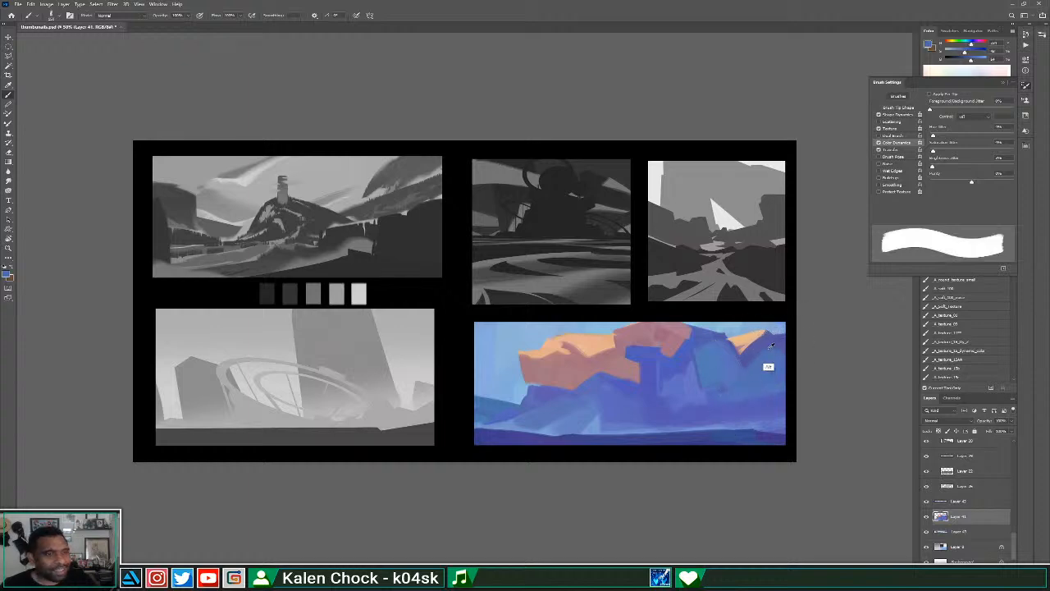
{"action": "left_click_drag", "start_coordinate": [772, 342], "coordinate": [756, 371]}
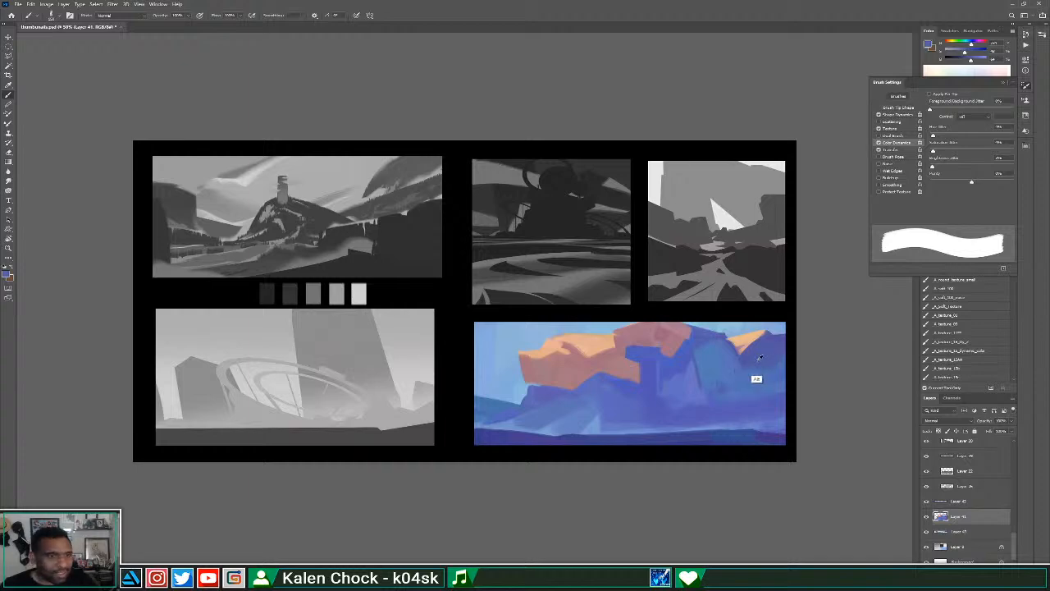
Repaint the blue cliff right of the terracotta peak as a broad saturated blue mass using sampled blues, covering the paler patches.
{"action": "mouse_move", "coordinate": [718, 340]}
{"action": "left_mouse_down"}
{"action": "mouse_move", "coordinate": [694, 376]}
{"action": "mouse_move", "coordinate": [714, 363]}
{"action": "mouse_move", "coordinate": [691, 370]}
{"action": "mouse_move", "coordinate": [723, 365]}
{"action": "mouse_move", "coordinate": [666, 400]}
{"action": "left_mouse_up"}
{"action": "left_click", "coordinate": [716, 360], "text": "alt"}
{"action": "left_click", "coordinate": [703, 375], "text": "alt"}
{"action": "left_click", "coordinate": [711, 351], "text": "alt"}
{"action": "mouse_move", "coordinate": [715, 346]}
{"action": "left_mouse_down"}
{"action": "mouse_move", "coordinate": [659, 380]}
{"action": "mouse_move", "coordinate": [730, 351]}
{"action": "mouse_move", "coordinate": [715, 407]}
{"action": "left_mouse_up"}
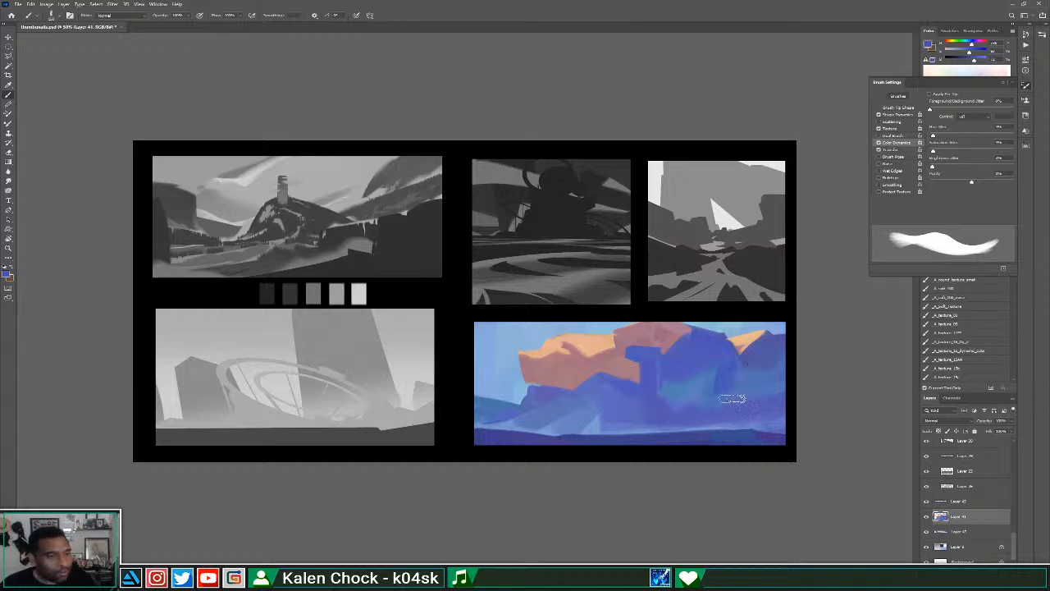
Undo the last stroke, then extend the lower terracotta tip over the blue column with sampled reddish terracotta and pick up the adjacent blue.
{"action": "key", "text": "ctrl+plus"}
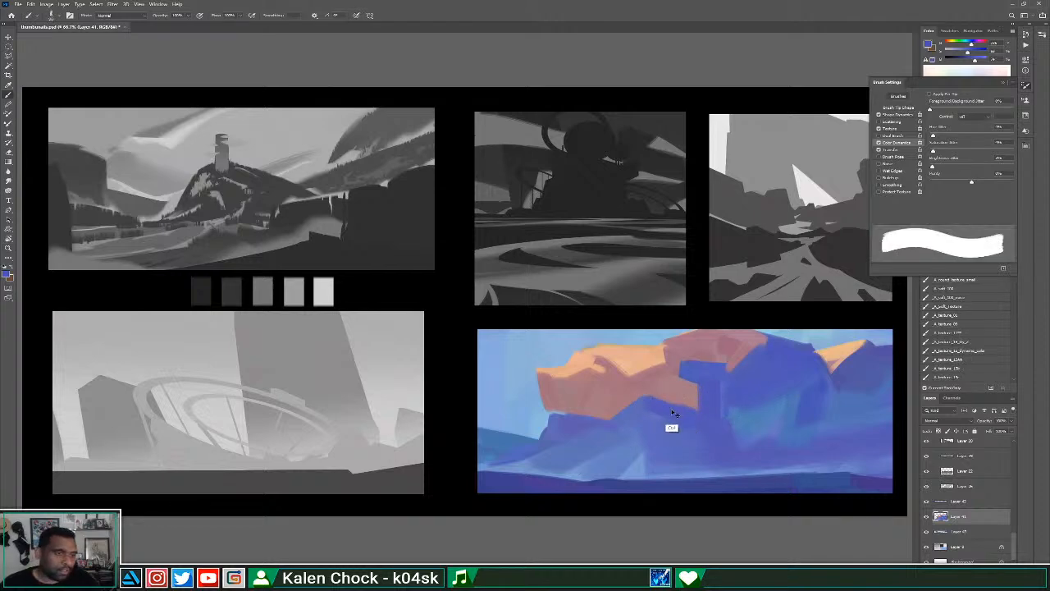
{"action": "key", "text": "ctrl+z"}
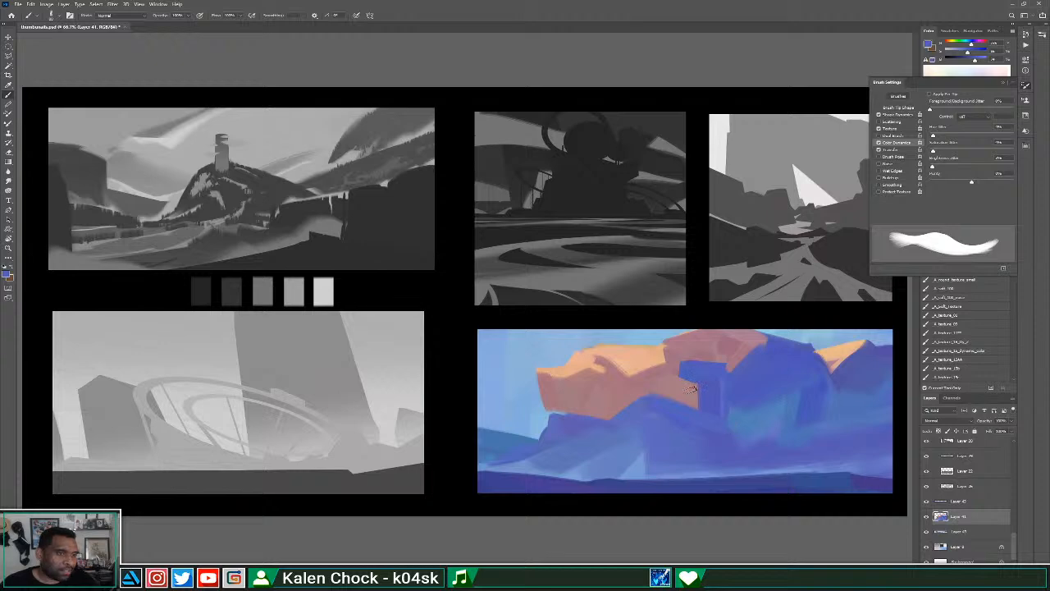
{"action": "left_click", "coordinate": [725, 361], "text": "alt"}
{"action": "left_click_drag", "start_coordinate": [699, 399], "coordinate": [716, 379]}
{"action": "left_click", "coordinate": [706, 390], "text": "alt"}
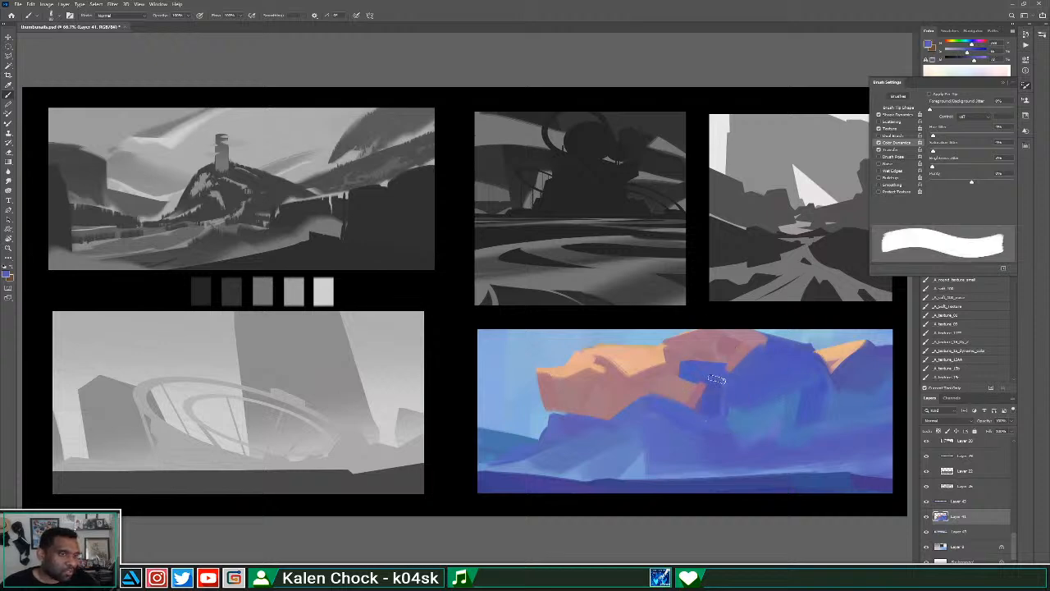
Erase the far left tip of the terracotta rock in the coloured landscape thumbnail to shorten its silhouette against the sky.
{"action": "key", "text": "z"}
{"action": "left_click", "coordinate": [708, 410], "text": "alt"}
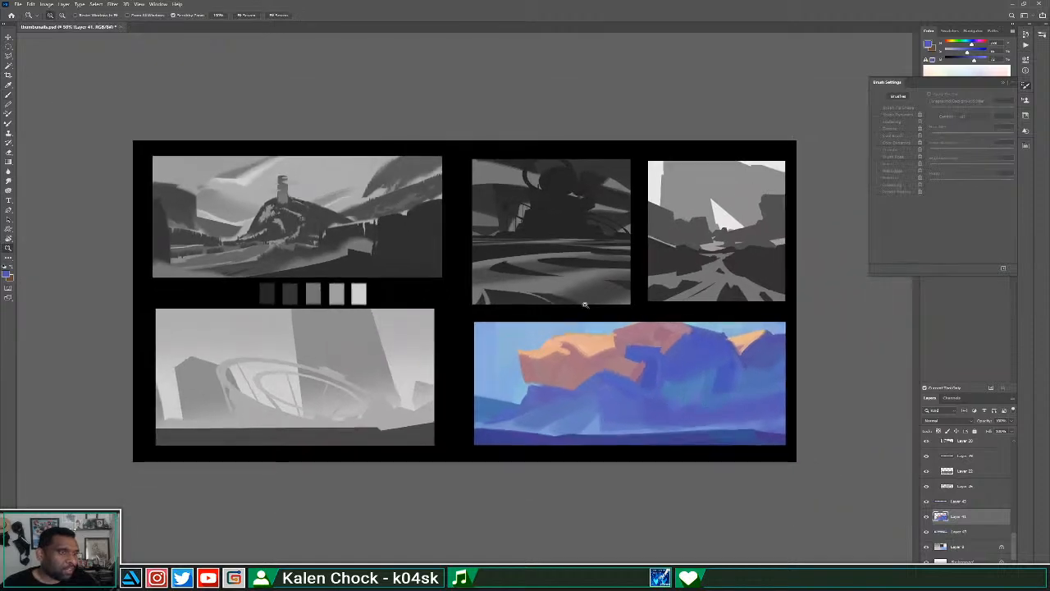
{"action": "key", "text": "b"}
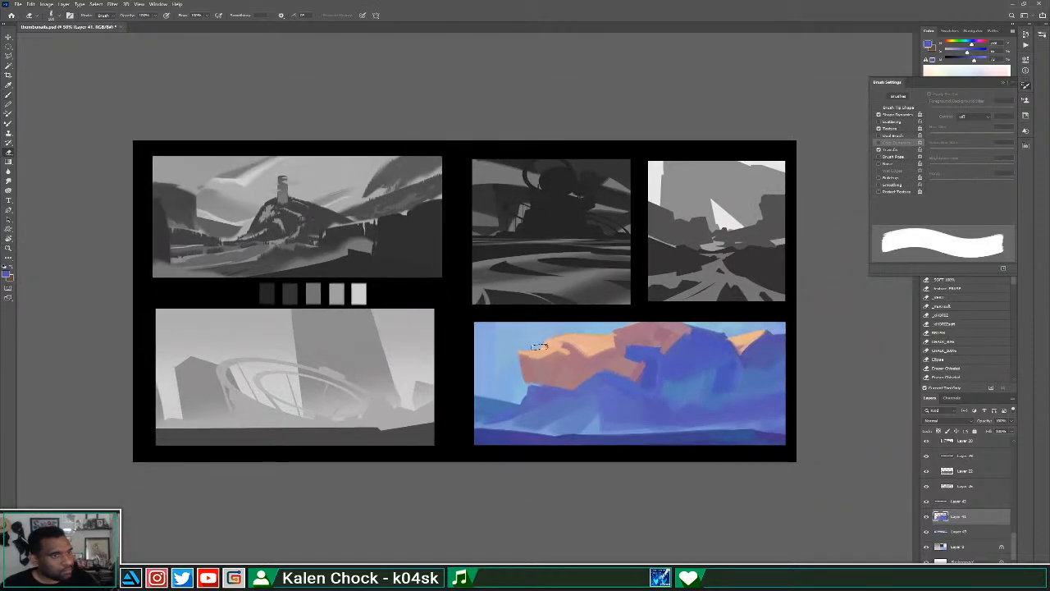
{"action": "left_click_drag", "start_coordinate": [539, 381], "coordinate": [526, 346]}
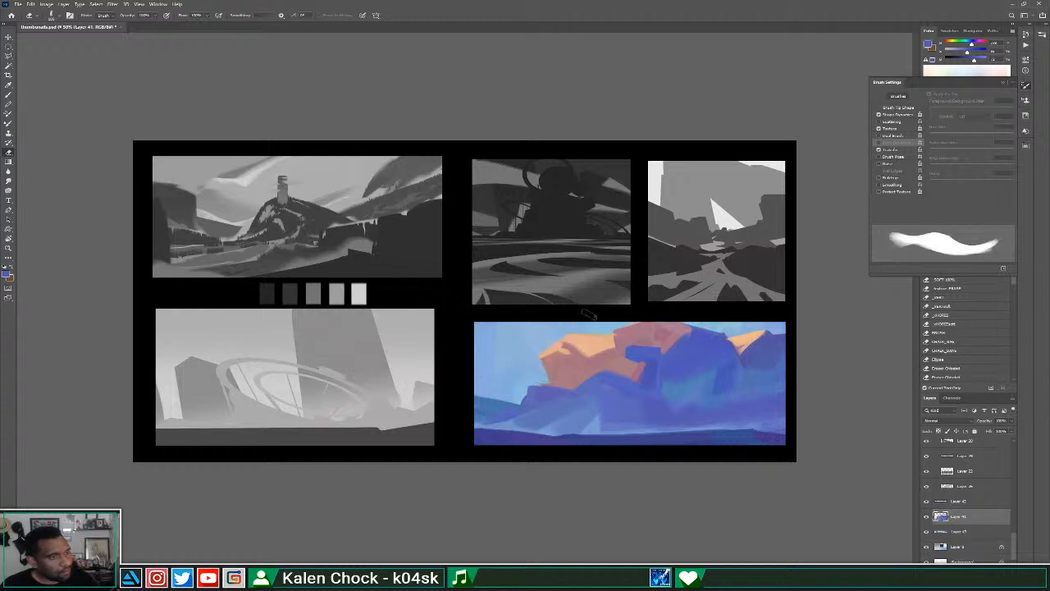
Rework the left rock's sunlit top with sampled peach and terracotta, extending the peach up the ridge to the thumbnail's upper edge.
{"action": "key", "text": "b"}
{"action": "left_click", "coordinate": [579, 342], "text": "alt"}
{"action": "mouse_move", "coordinate": [569, 347]}
{"action": "left_mouse_down"}
{"action": "mouse_move", "coordinate": [546, 359]}
{"action": "mouse_move", "coordinate": [583, 351]}
{"action": "mouse_move", "coordinate": [554, 366]}
{"action": "left_mouse_up"}
{"action": "left_click", "coordinate": [597, 360], "text": "alt"}
{"action": "left_click_drag", "start_coordinate": [611, 345], "coordinate": [598, 352]}
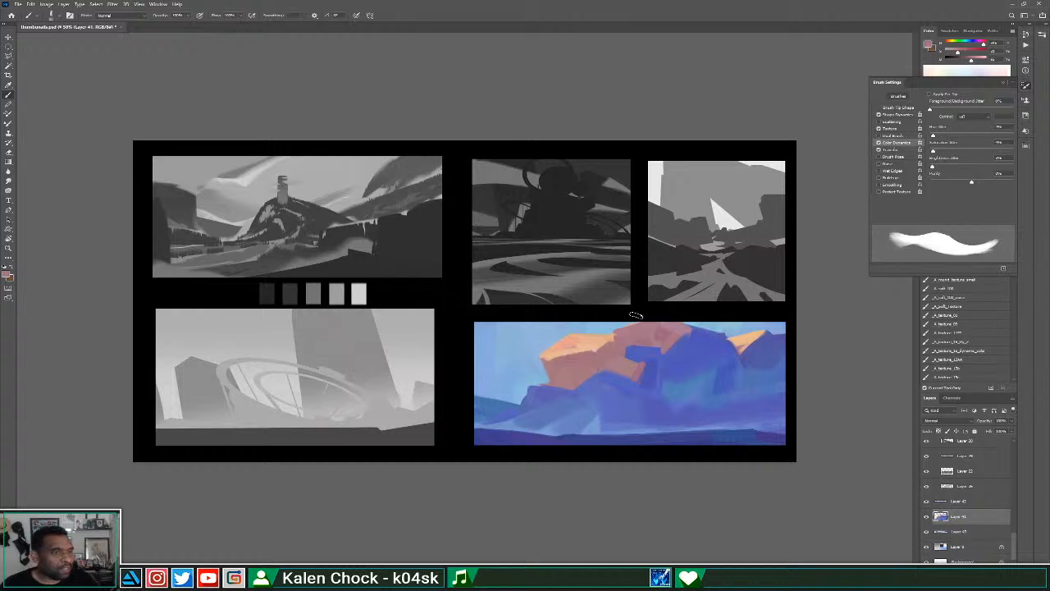
{"action": "left_click", "coordinate": [606, 329], "text": "alt"}
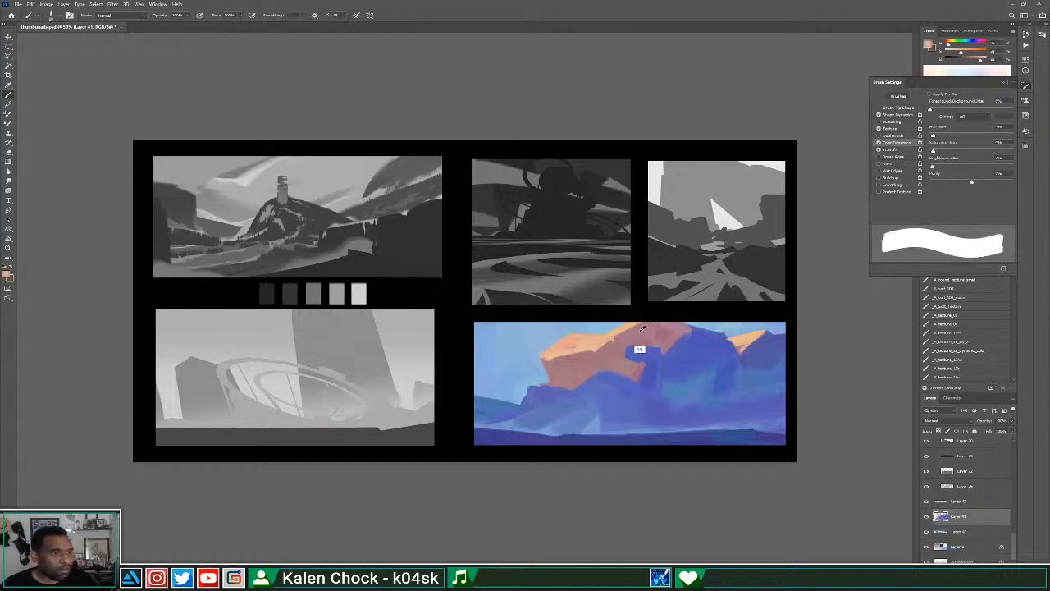
{"action": "left_click", "coordinate": [643, 328], "text": "alt"}
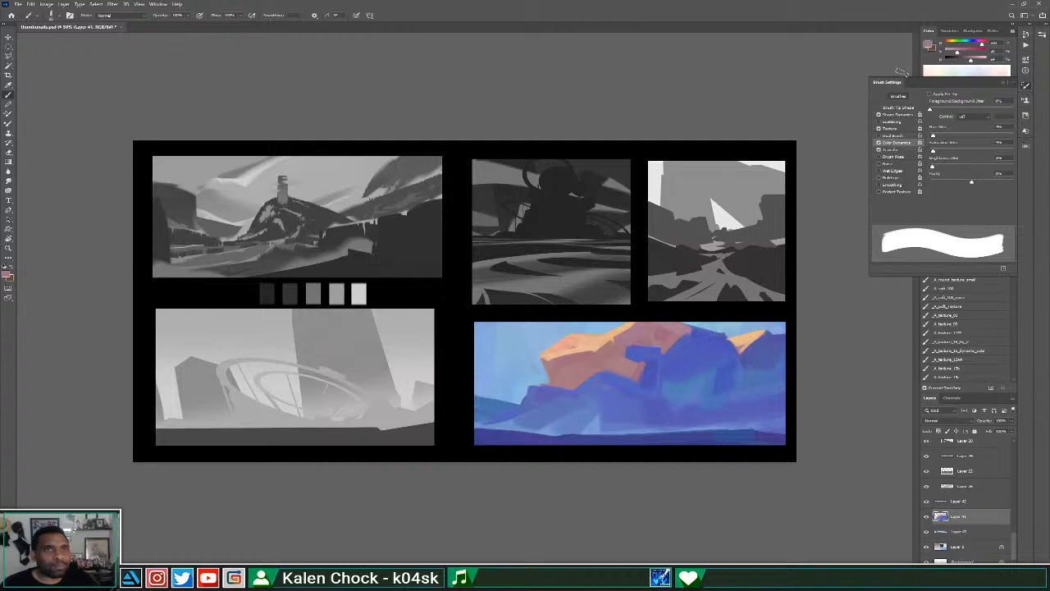
Choose a brighter peach foreground colour and paint a pale highlight along the upper ridge beside the reddish peak.
{"action": "left_click", "coordinate": [589, 330], "text": "alt"}
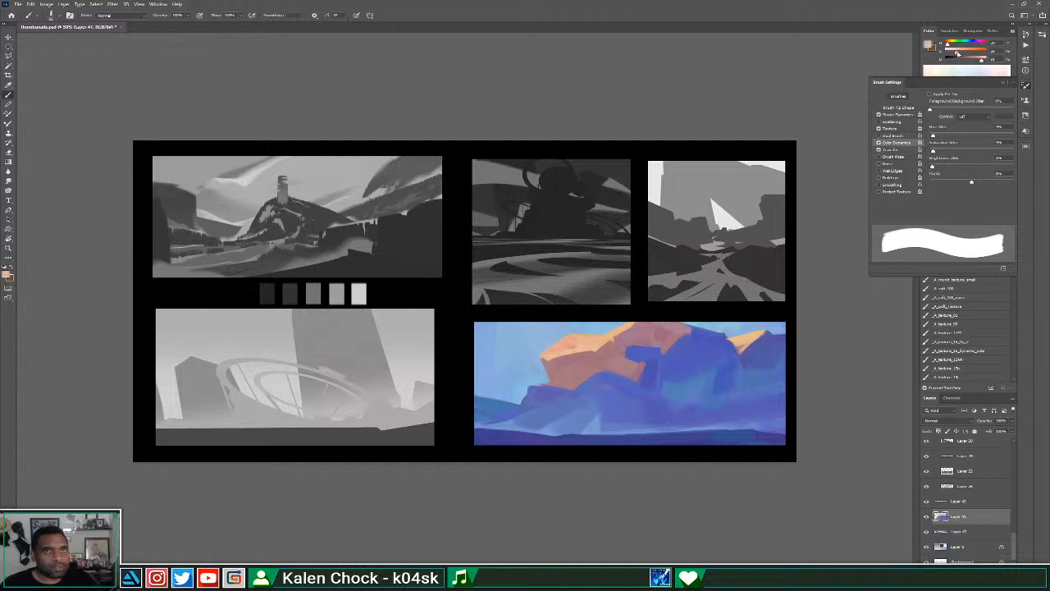
{"action": "left_click", "coordinate": [929, 46]}
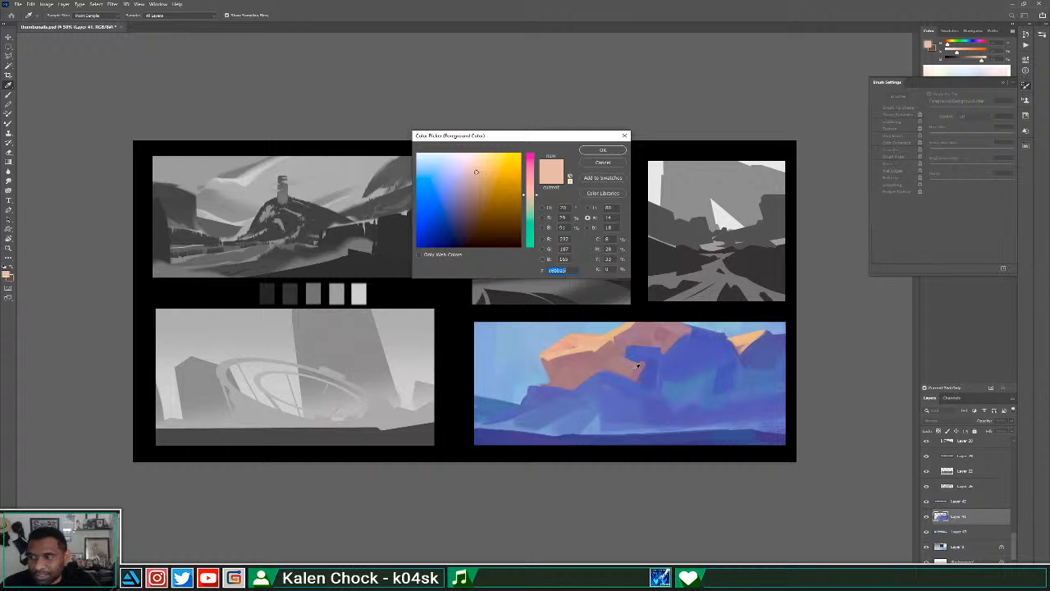
{"action": "left_click", "coordinate": [655, 358]}
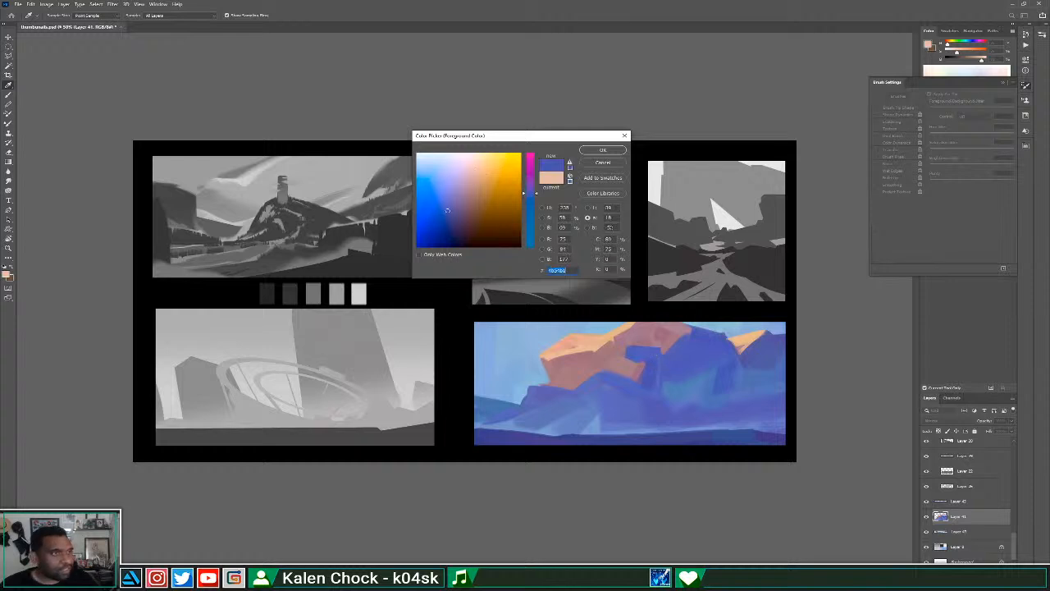
{"action": "left_click", "coordinate": [481, 165]}
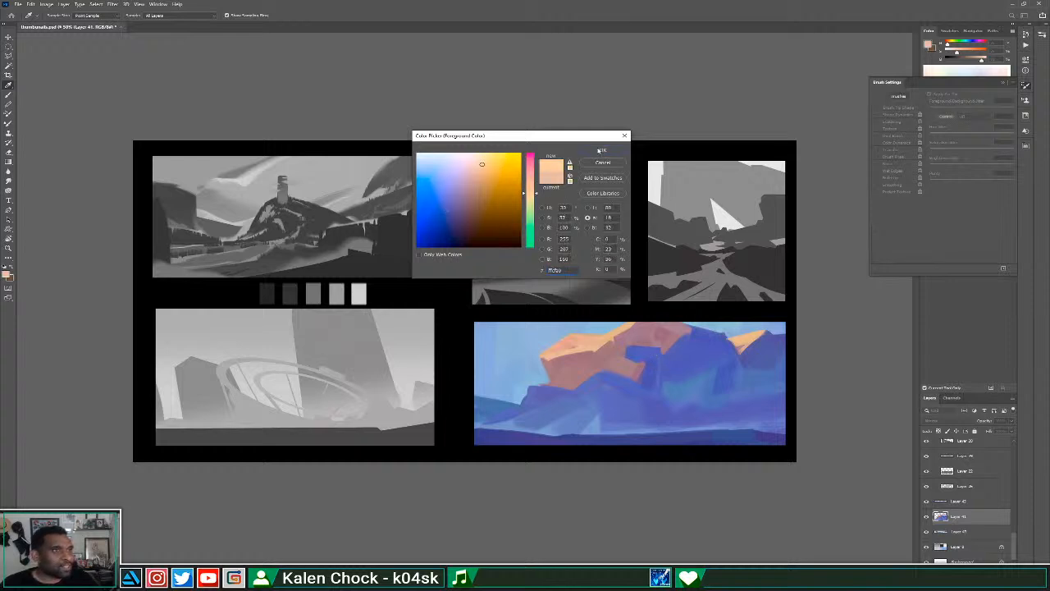
{"action": "left_click", "coordinate": [602, 150]}
{"action": "key", "text": "ctrl+plus"}
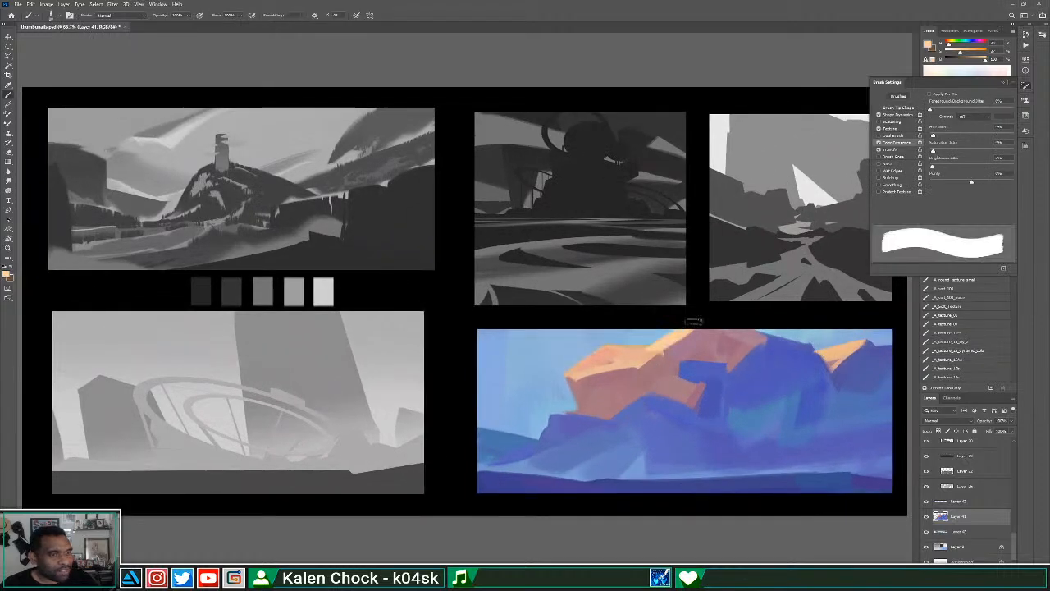
{"action": "key", "text": "ctrl+z"}
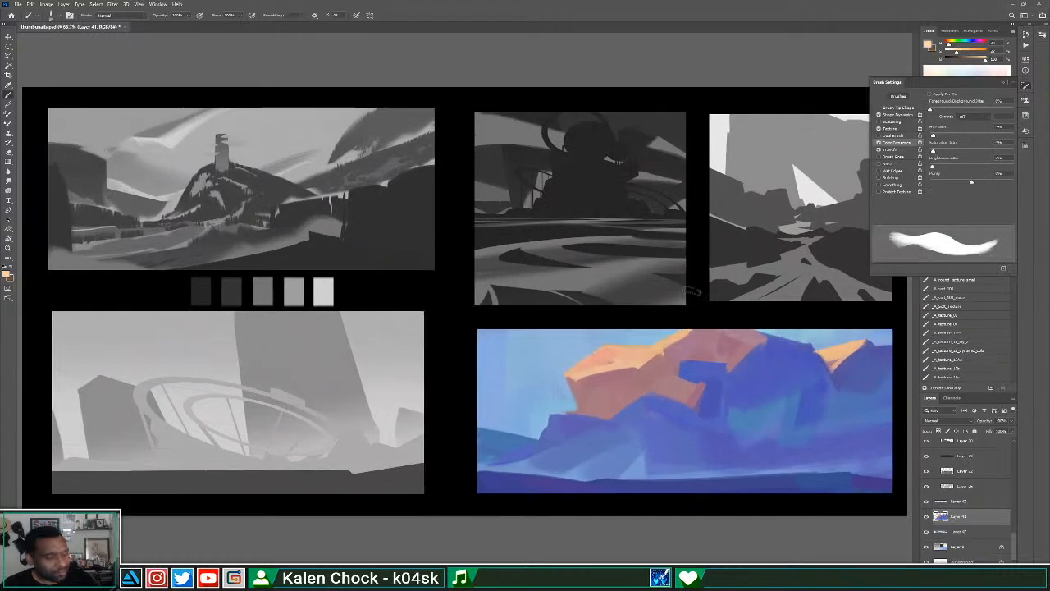
{"action": "left_click_drag", "start_coordinate": [652, 342], "coordinate": [686, 328]}
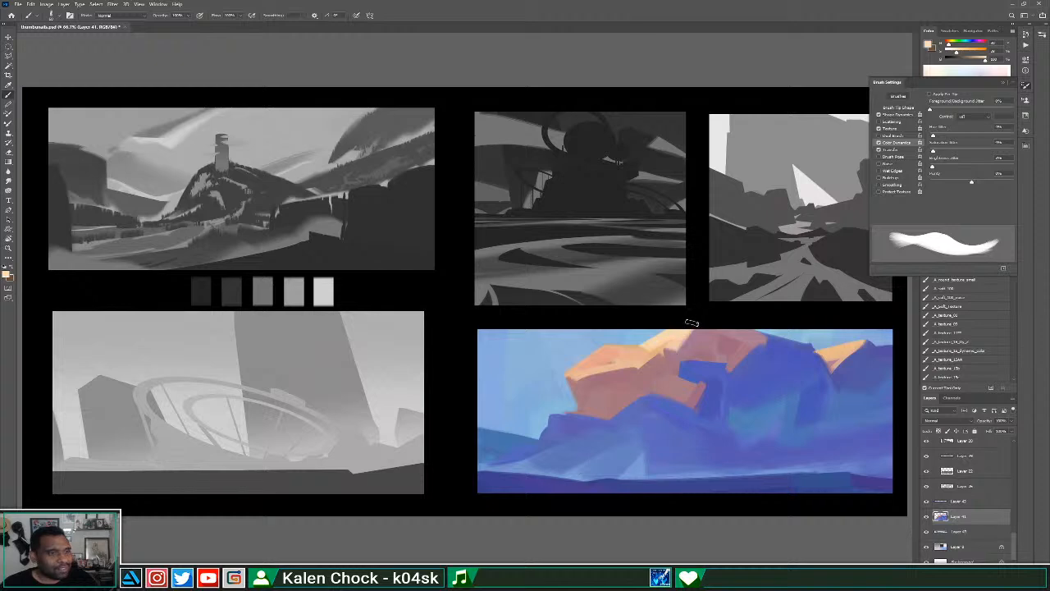
{"action": "key", "text": "ctrl+z"}
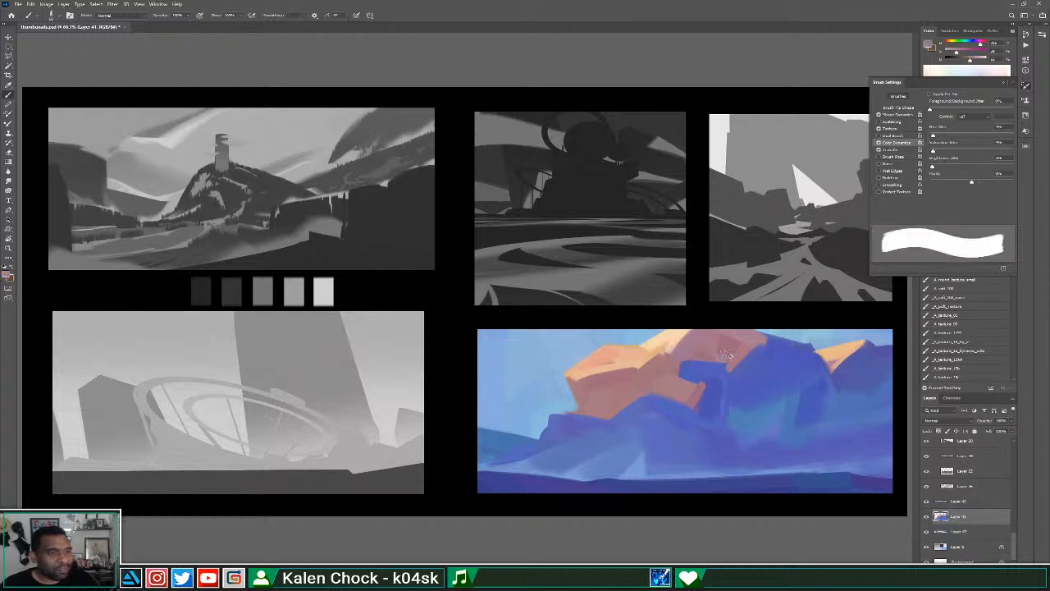
Sample the peak's mauve, raise its saturation, and paint redder shadow planes from the peak down into the terracotta face.
{"action": "left_click", "coordinate": [715, 346], "text": "alt"}
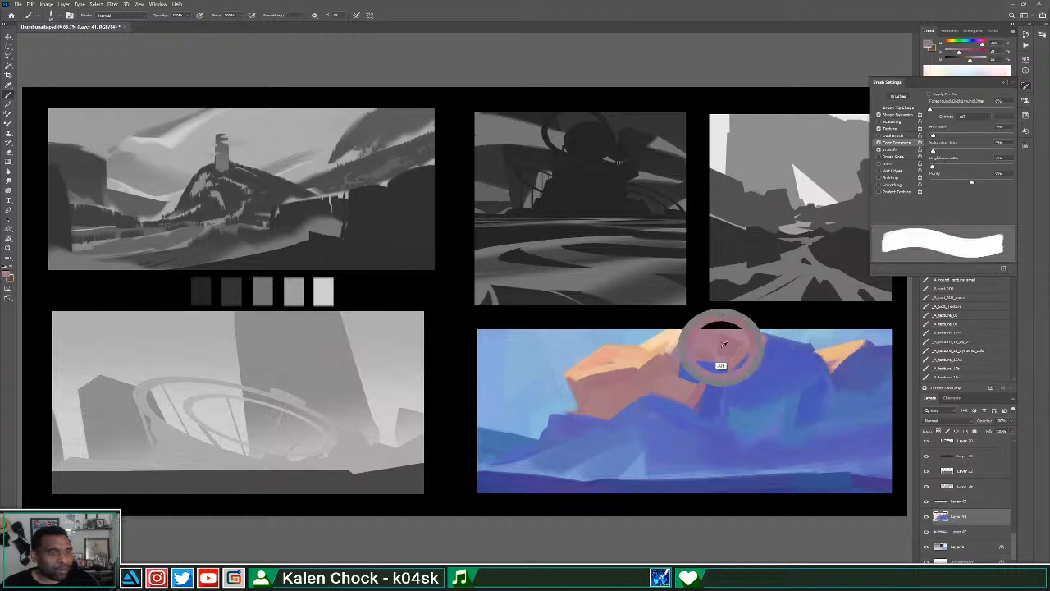
{"action": "left_click", "coordinate": [965, 52]}
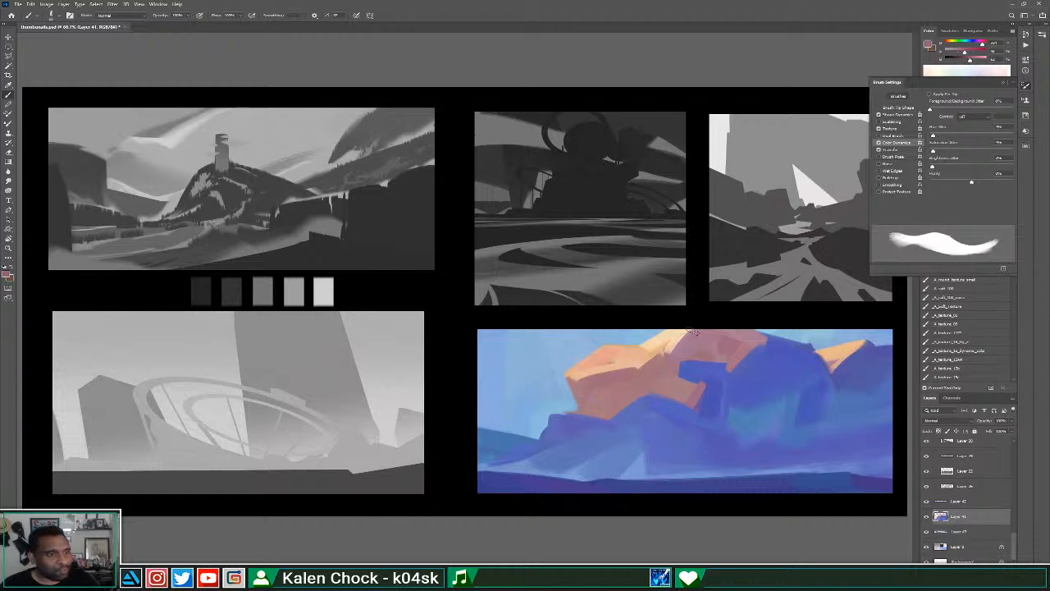
{"action": "mouse_move", "coordinate": [691, 330]}
{"action": "left_mouse_down"}
{"action": "mouse_move", "coordinate": [667, 361]}
{"action": "mouse_move", "coordinate": [695, 340]}
{"action": "left_mouse_up"}
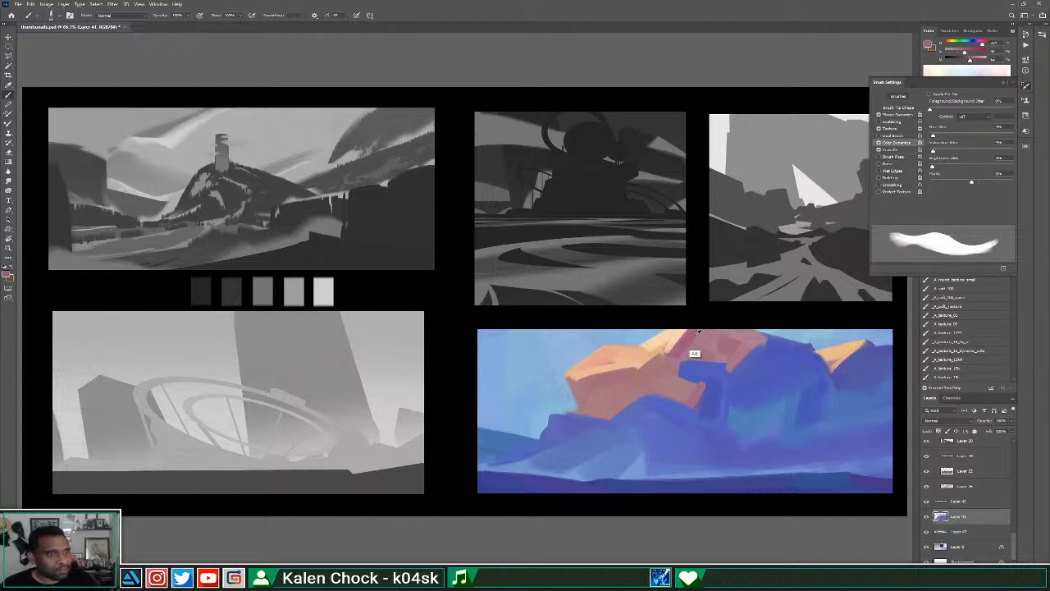
{"action": "left_click", "coordinate": [698, 332], "text": "alt"}
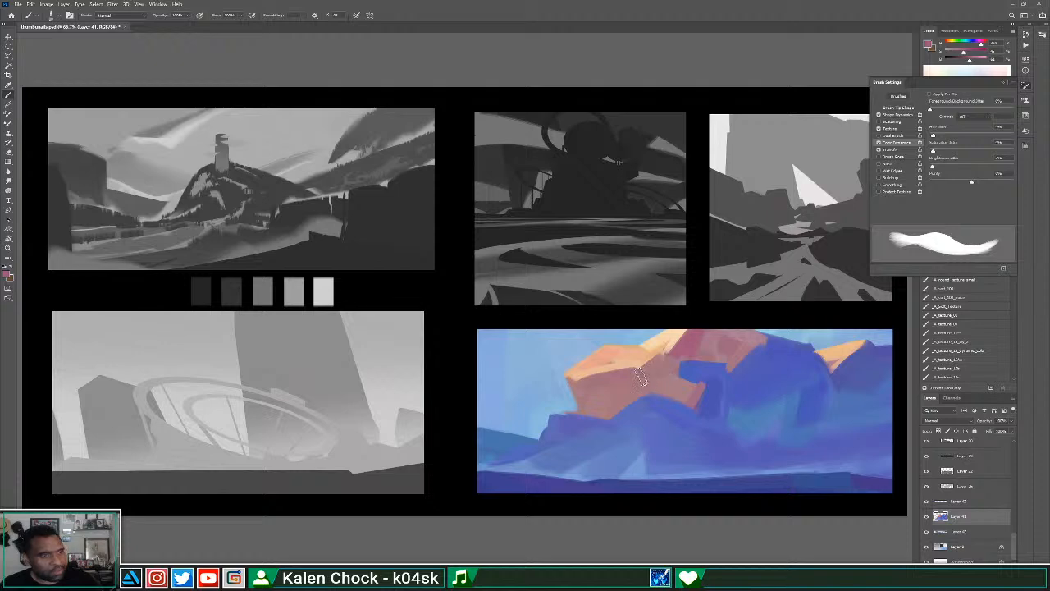
{"action": "mouse_move", "coordinate": [641, 377]}
{"action": "left_mouse_down"}
{"action": "mouse_move", "coordinate": [697, 339]}
{"action": "mouse_move", "coordinate": [636, 374]}
{"action": "left_mouse_up"}
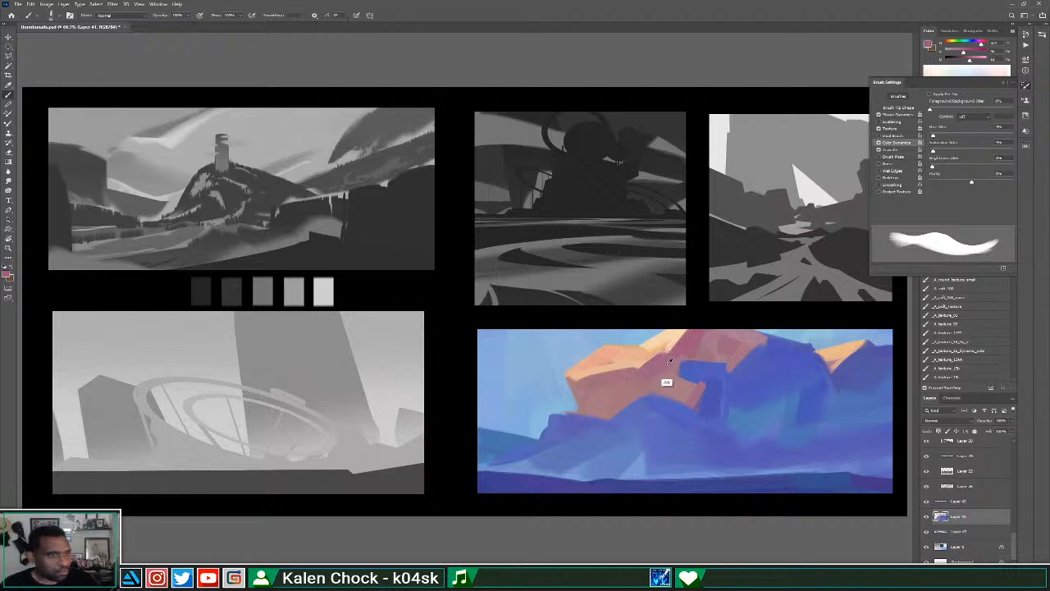
{"action": "left_click", "coordinate": [669, 361], "text": "alt"}
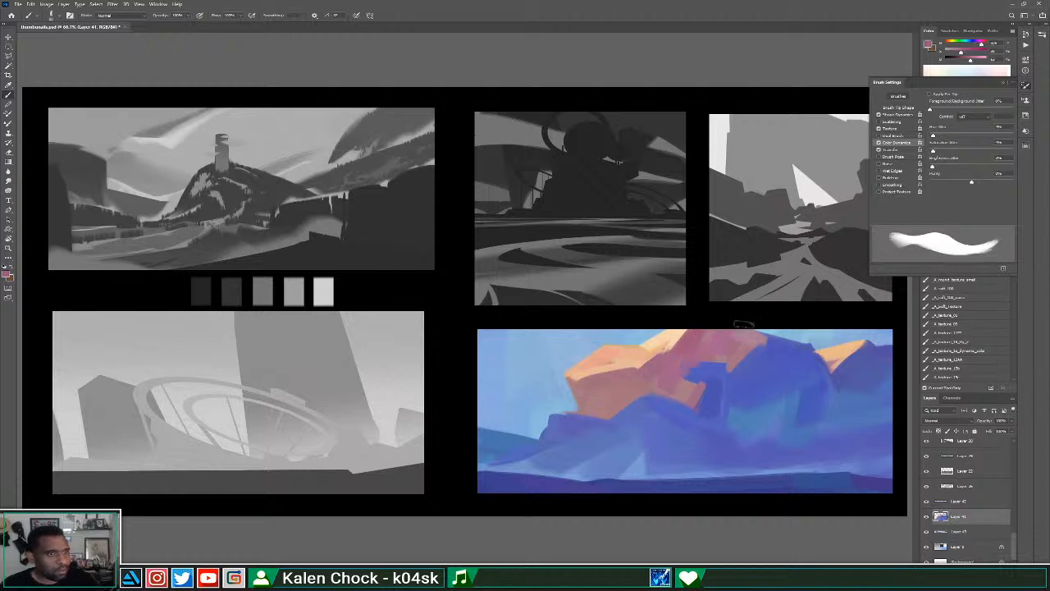
Broaden the left rock's highlight plane with sampled peach and erase the overspill along its outer left edge.
{"action": "mouse_move", "coordinate": [584, 381]}
{"action": "left_mouse_down"}
{"action": "mouse_move", "coordinate": [652, 369]}
{"action": "mouse_move", "coordinate": [583, 365]}
{"action": "mouse_move", "coordinate": [654, 333]}
{"action": "left_mouse_up"}
{"action": "left_click", "coordinate": [622, 361], "text": "alt"}
{"action": "left_click", "coordinate": [620, 356], "text": "alt"}
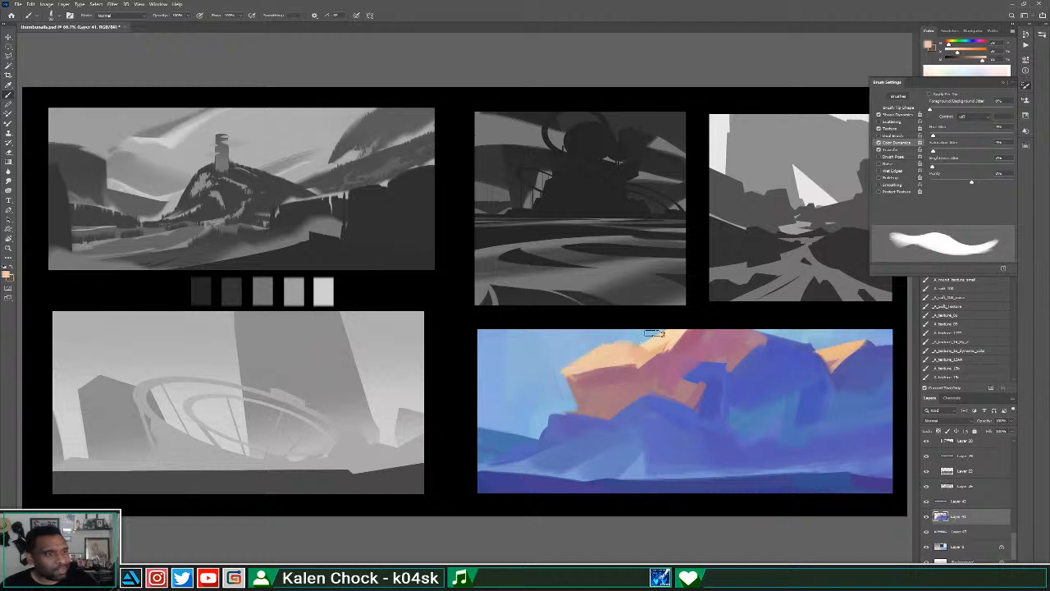
{"action": "key", "text": "e"}
{"action": "left_click_drag", "start_coordinate": [551, 371], "coordinate": [566, 397]}
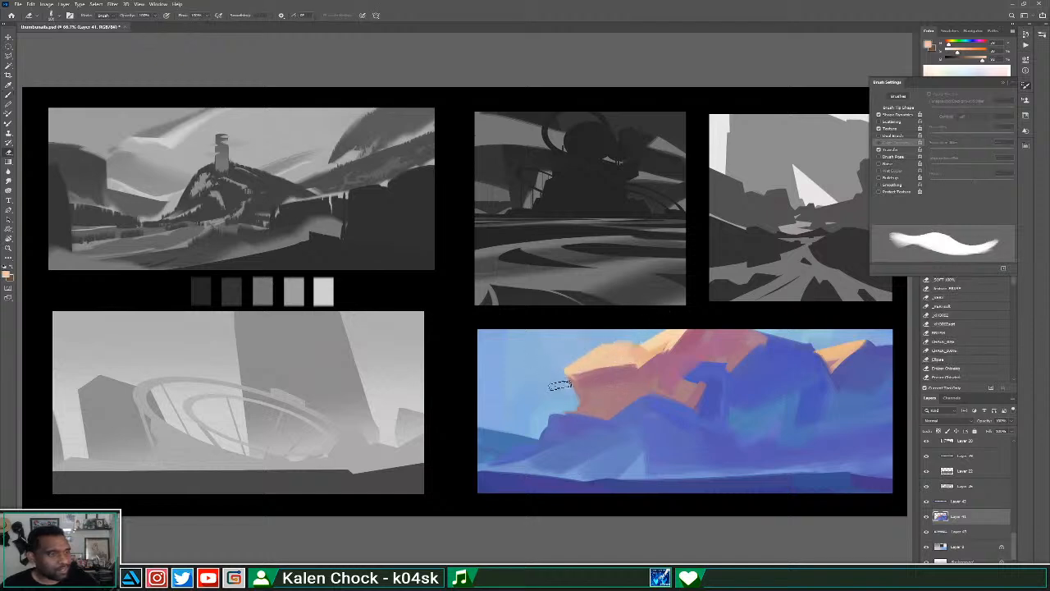
Carve an angular reddish plane into the peach ridge with sampled terracotta tones and extend it down the rock face.
{"action": "key", "text": "b"}
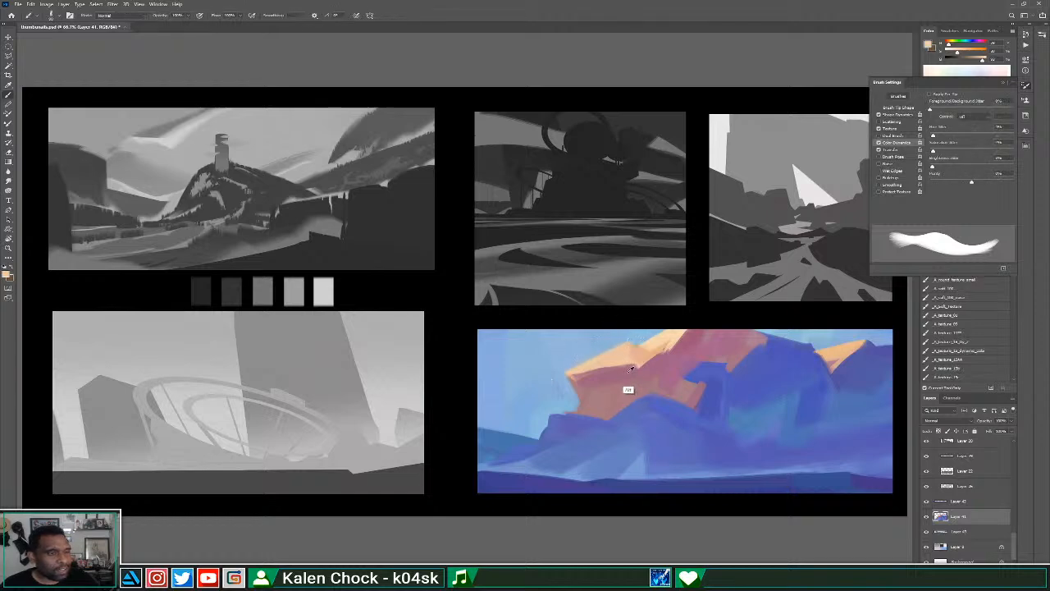
{"action": "mouse_move", "coordinate": [642, 350]}
{"action": "left_mouse_down"}
{"action": "mouse_move", "coordinate": [651, 361]}
{"action": "mouse_move", "coordinate": [663, 343]}
{"action": "left_mouse_up"}
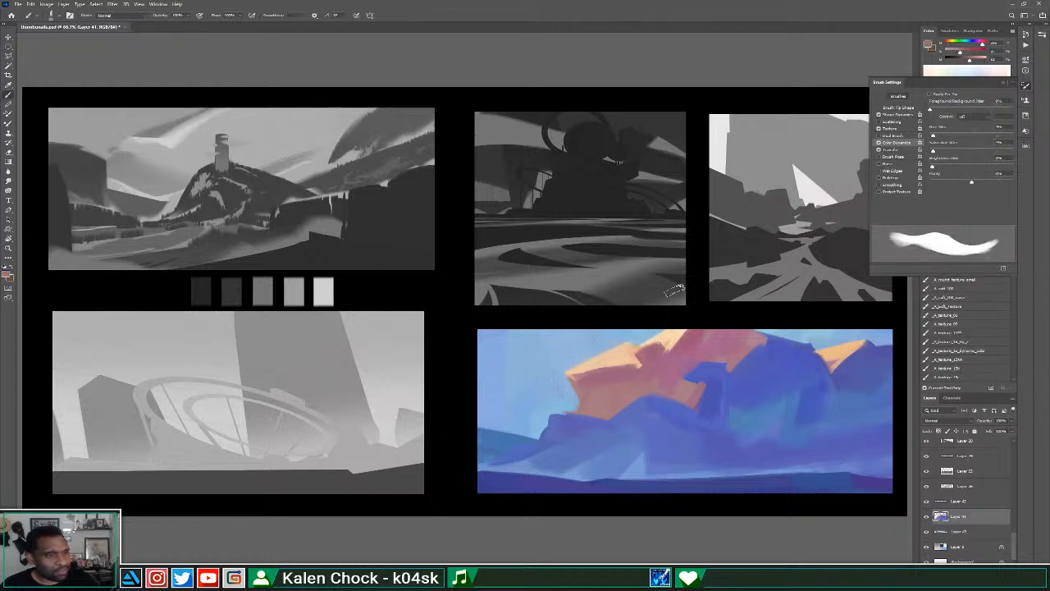
{"action": "left_click", "coordinate": [654, 336], "text": "alt"}
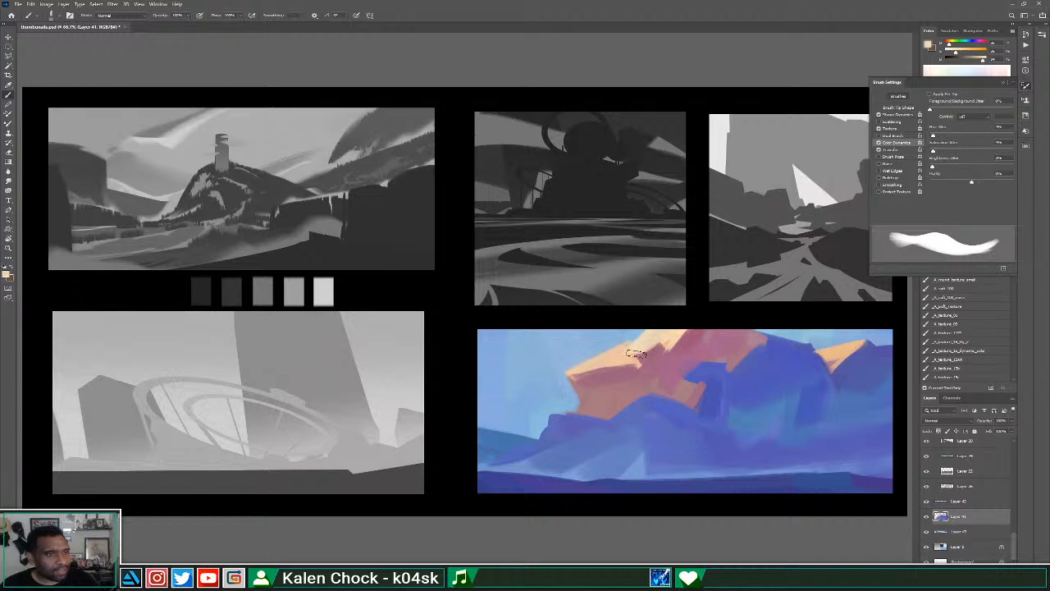
{"action": "left_click", "coordinate": [664, 377], "text": "alt"}
{"action": "left_click_drag", "start_coordinate": [660, 355], "coordinate": [642, 358]}
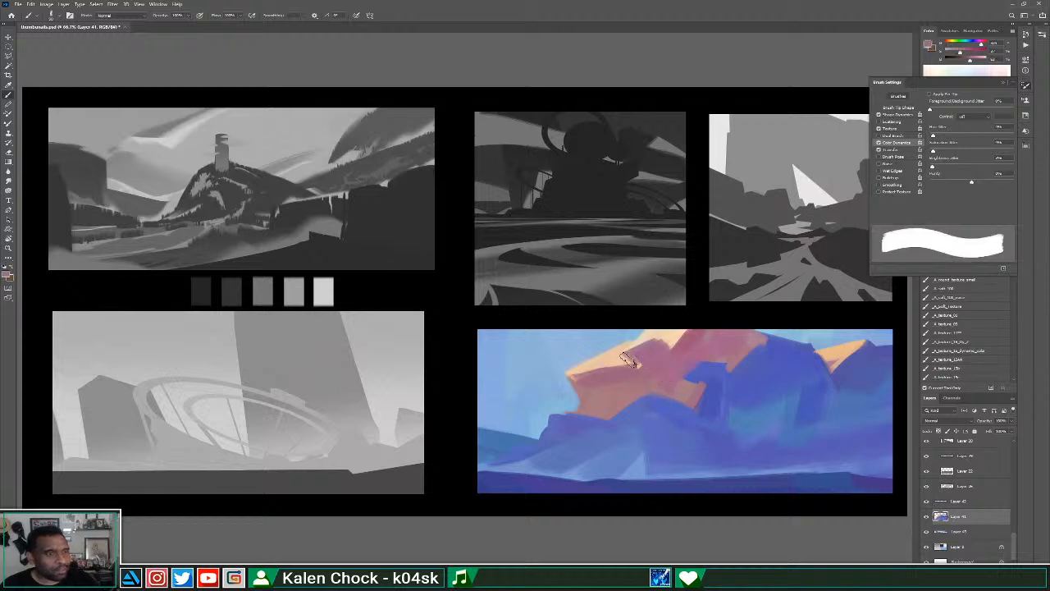
{"action": "left_click", "coordinate": [652, 364], "text": "alt"}
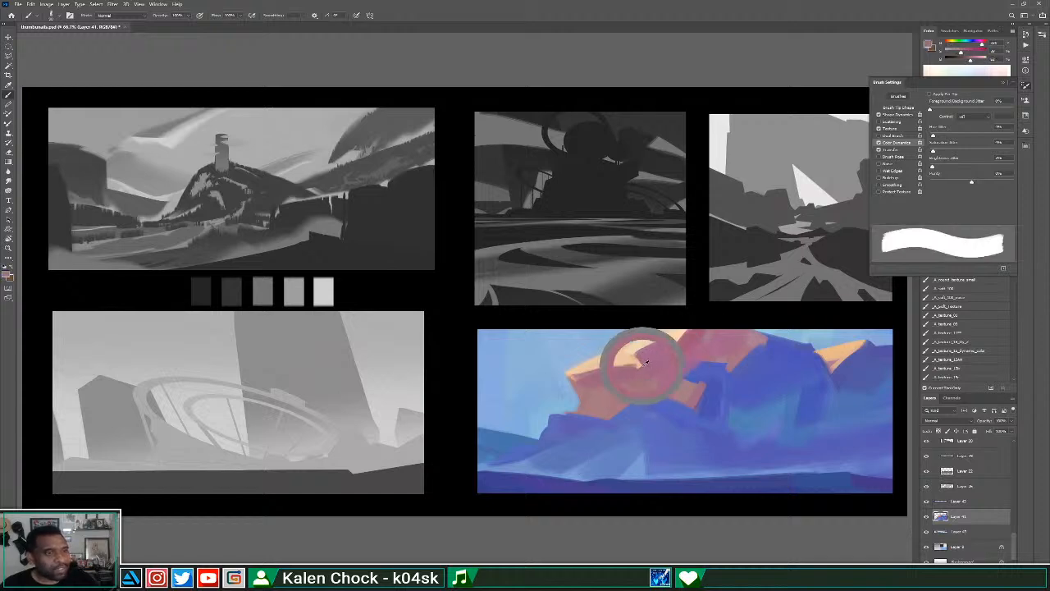
{"action": "left_click_drag", "start_coordinate": [671, 344], "coordinate": [639, 387]}
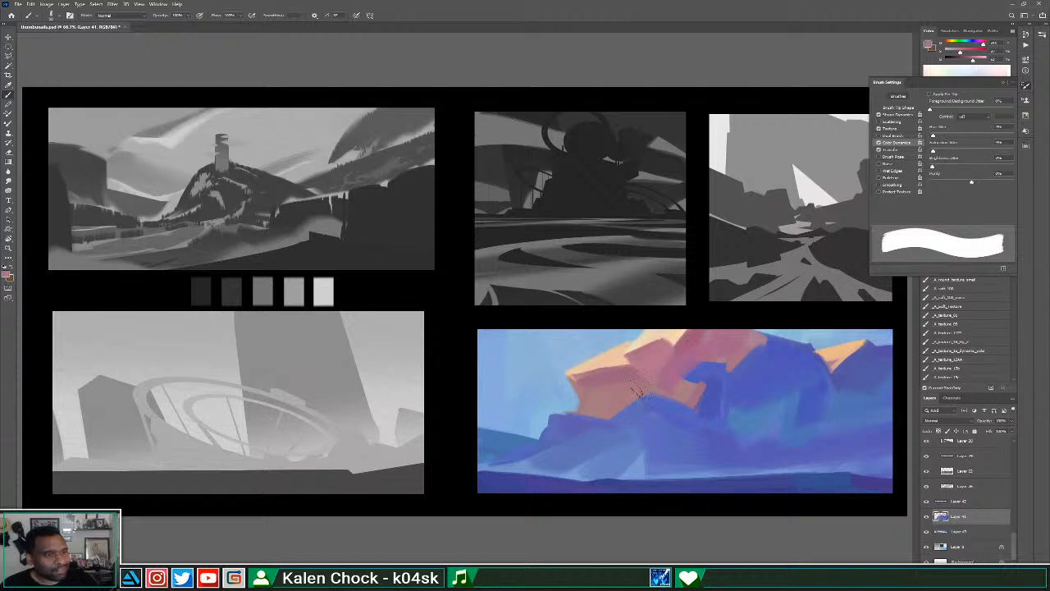
{"action": "left_click_drag", "start_coordinate": [668, 353], "coordinate": [630, 387]}
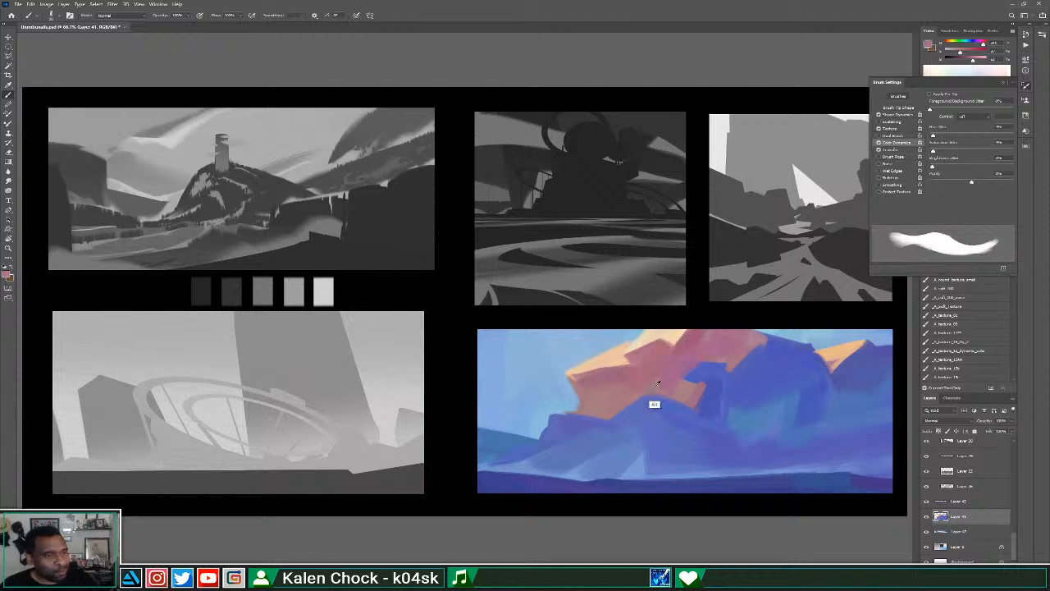
Cover the reddish peak's upper right edge with sampled blue to sharpen its border with the blue cliff.
{"action": "left_click", "coordinate": [653, 403], "text": "alt"}
{"action": "left_click", "coordinate": [760, 338], "text": "alt"}
{"action": "mouse_move", "coordinate": [761, 339]}
{"action": "left_mouse_down"}
{"action": "mouse_move", "coordinate": [766, 321]}
{"action": "mouse_move", "coordinate": [775, 349]}
{"action": "mouse_move", "coordinate": [778, 339]}
{"action": "left_mouse_up"}
{"action": "left_click", "coordinate": [776, 344], "text": "alt"}
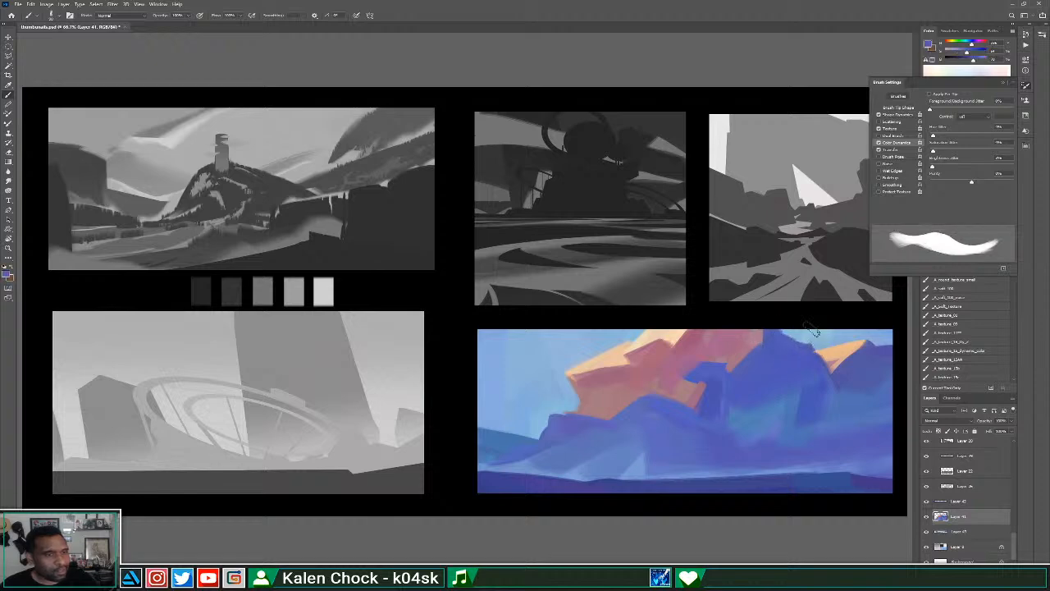
Paint a salmon facet below the ridge notch and a pinkish red band under the left rock's peach highlight.
{"action": "left_click", "coordinate": [659, 379], "text": "alt"}
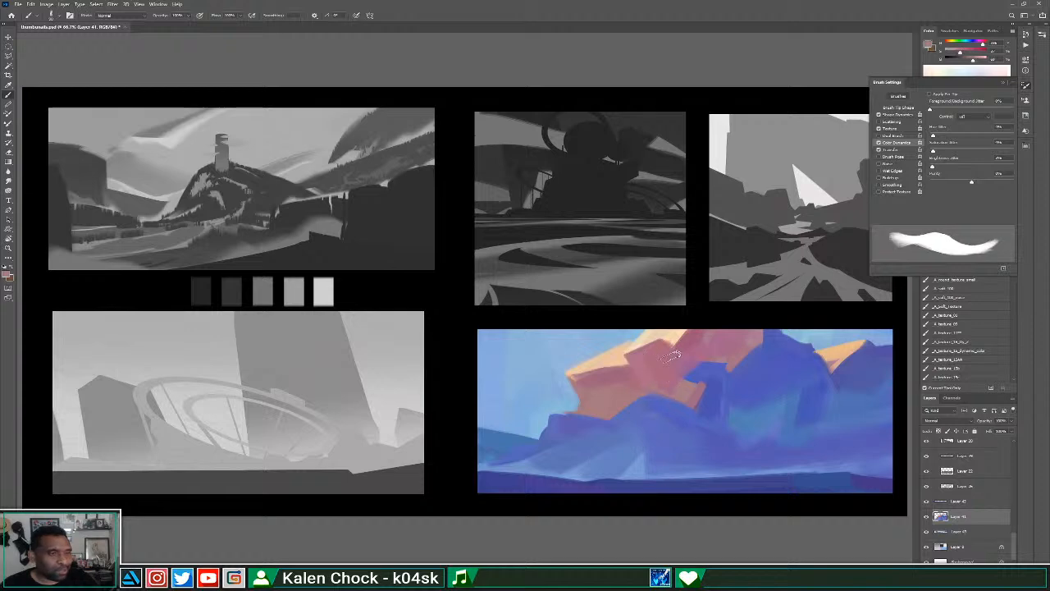
{"action": "left_click_drag", "start_coordinate": [662, 343], "coordinate": [678, 368]}
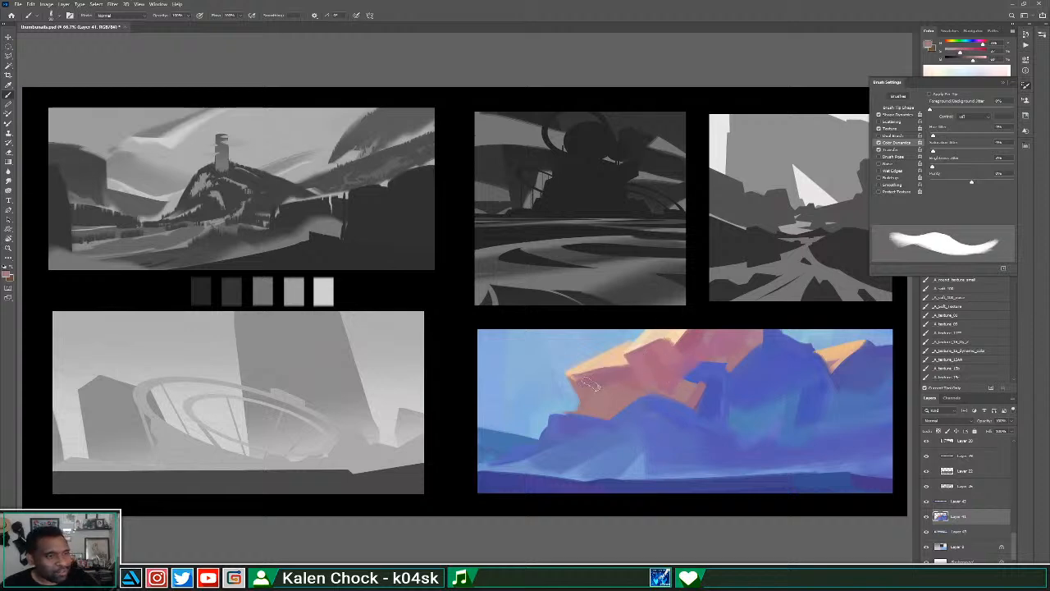
{"action": "left_click", "coordinate": [647, 377], "text": "alt"}
{"action": "left_click_drag", "start_coordinate": [573, 382], "coordinate": [629, 370]}
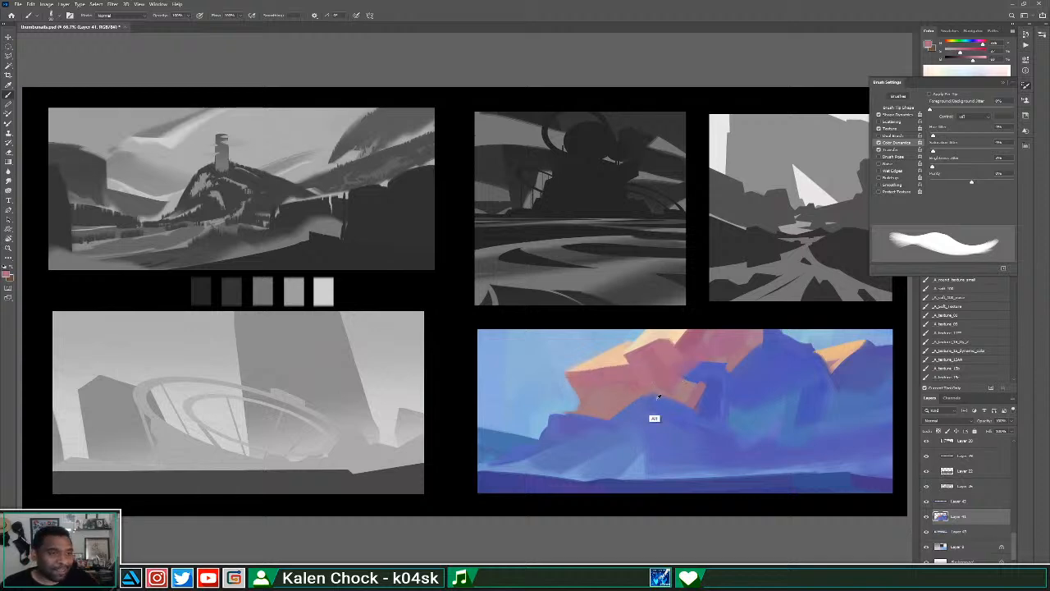
Reshape the blue slope beneath the terracotta rock with lighter and darker sampled blues on either side of its crest.
{"action": "left_click", "coordinate": [658, 399], "text": "alt"}
{"action": "mouse_move", "coordinate": [654, 397]}
{"action": "left_mouse_down"}
{"action": "mouse_move", "coordinate": [743, 415]}
{"action": "mouse_move", "coordinate": [647, 409]}
{"action": "mouse_move", "coordinate": [646, 398]}
{"action": "mouse_move", "coordinate": [643, 428]}
{"action": "mouse_move", "coordinate": [647, 404]}
{"action": "mouse_move", "coordinate": [622, 427]}
{"action": "mouse_move", "coordinate": [641, 407]}
{"action": "mouse_move", "coordinate": [609, 420]}
{"action": "left_mouse_up"}
{"action": "left_click", "coordinate": [737, 417], "text": "alt"}
{"action": "left_click", "coordinate": [665, 413], "text": "alt"}
{"action": "mouse_move", "coordinate": [661, 399]}
{"action": "left_mouse_down"}
{"action": "mouse_move", "coordinate": [633, 442]}
{"action": "mouse_move", "coordinate": [696, 410]}
{"action": "mouse_move", "coordinate": [666, 399]}
{"action": "mouse_move", "coordinate": [711, 423]}
{"action": "mouse_move", "coordinate": [680, 421]}
{"action": "mouse_move", "coordinate": [659, 406]}
{"action": "mouse_move", "coordinate": [722, 424]}
{"action": "left_mouse_up"}
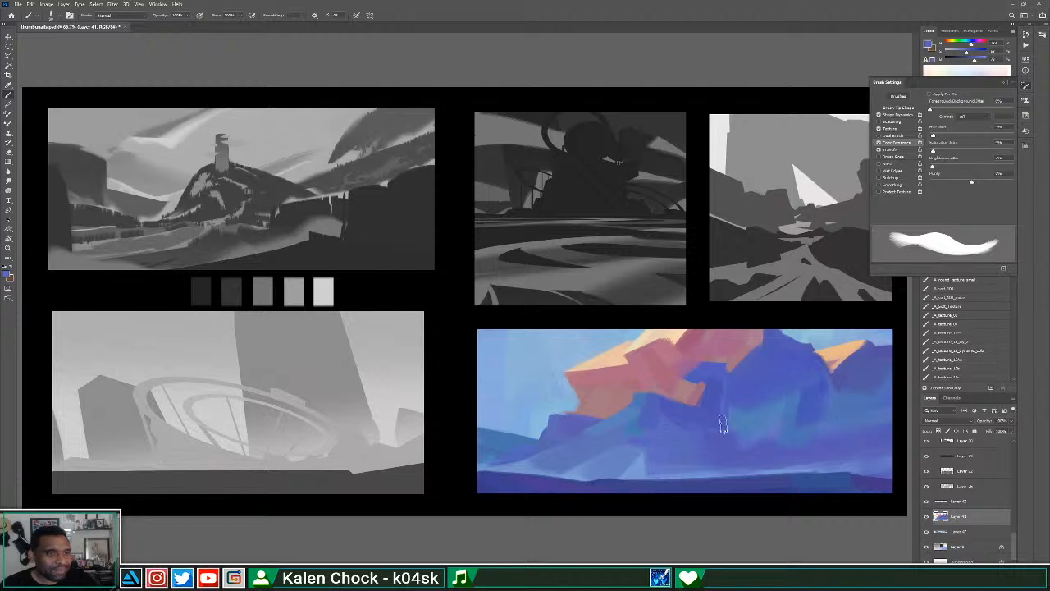
{"action": "left_click", "coordinate": [611, 415], "text": "alt"}
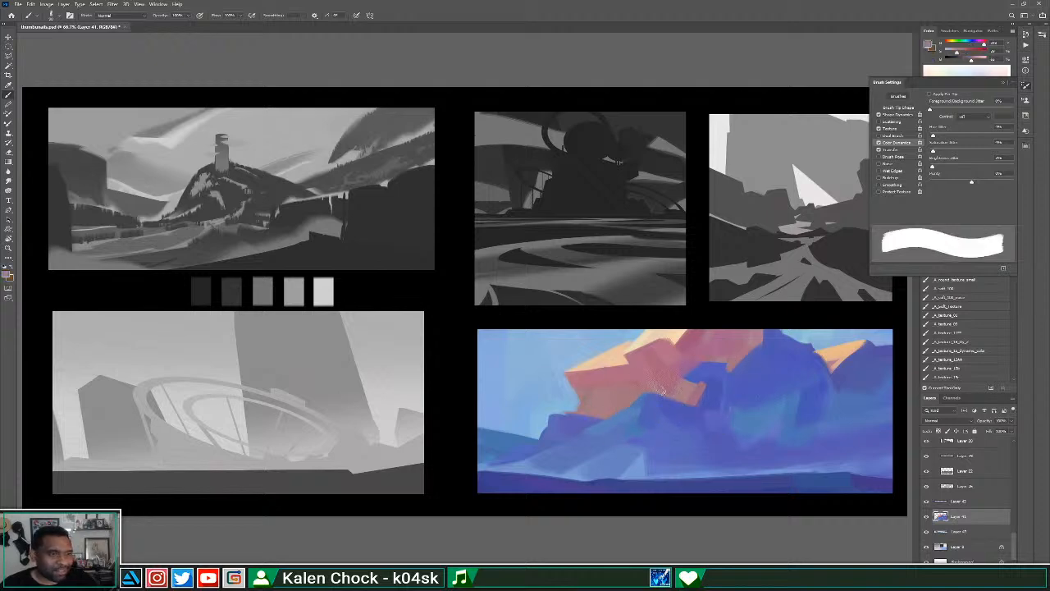
Touch up the terracotta rock's lower edge above the blue slope with a sampled muted purple-red.
{"action": "left_click", "coordinate": [656, 398], "text": "alt"}
{"action": "mouse_move", "coordinate": [655, 397]}
{"action": "left_mouse_down"}
{"action": "mouse_move", "coordinate": [710, 403]}
{"action": "mouse_move", "coordinate": [653, 394]}
{"action": "left_mouse_up"}
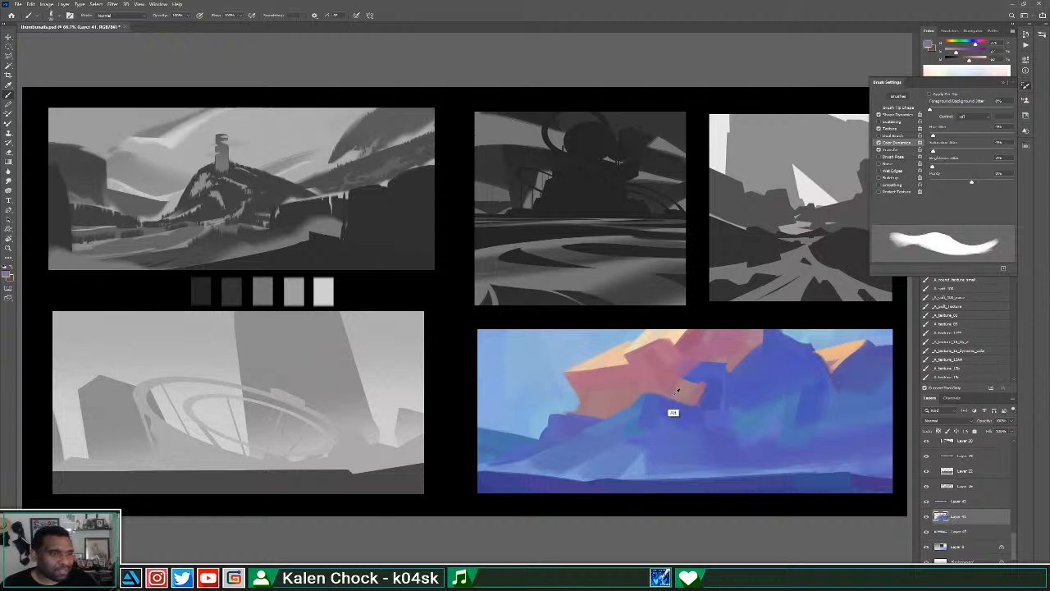
{"action": "key", "text": "z"}
{"action": "left_click", "coordinate": [689, 414], "text": "alt"}
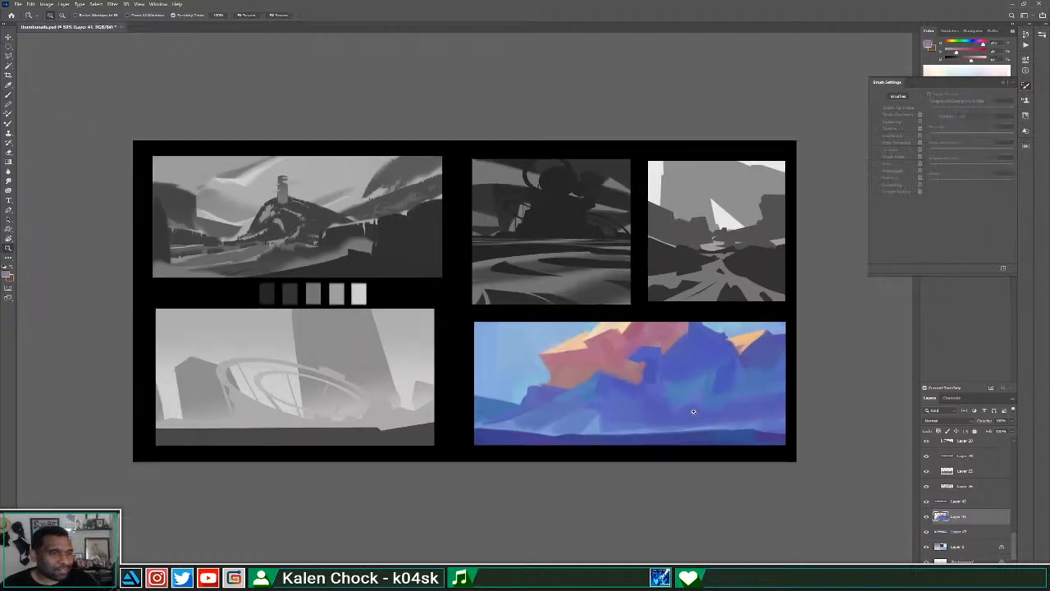
{"action": "left_click", "coordinate": [688, 406], "text": "alt"}
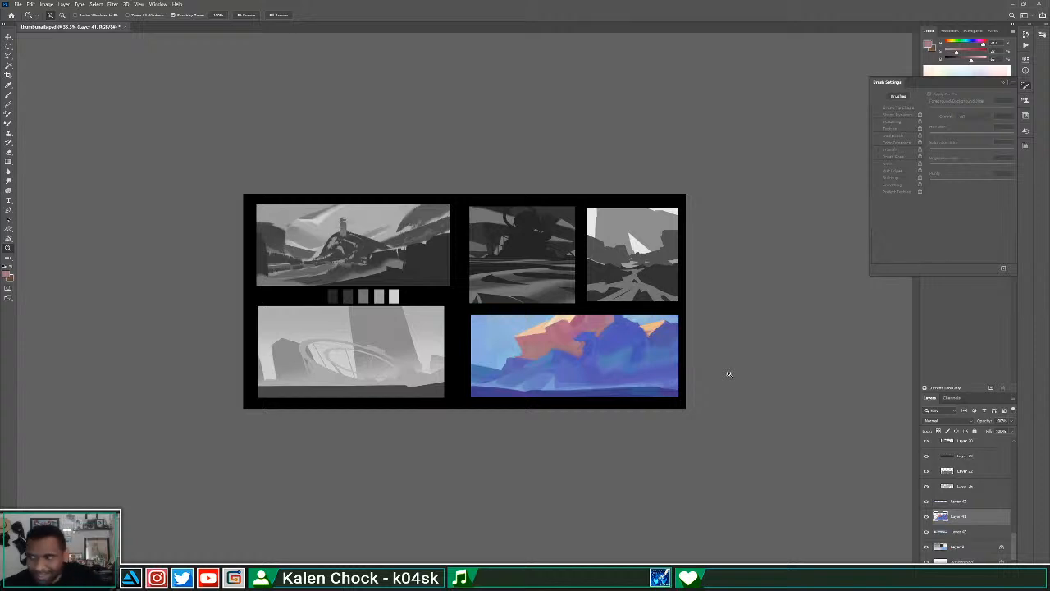
Block in an angular reddish boulder with a peach top above the left rock's highlight using sampled colours.
{"action": "left_click", "coordinate": [532, 323]}
{"action": "left_click", "coordinate": [531, 322]}
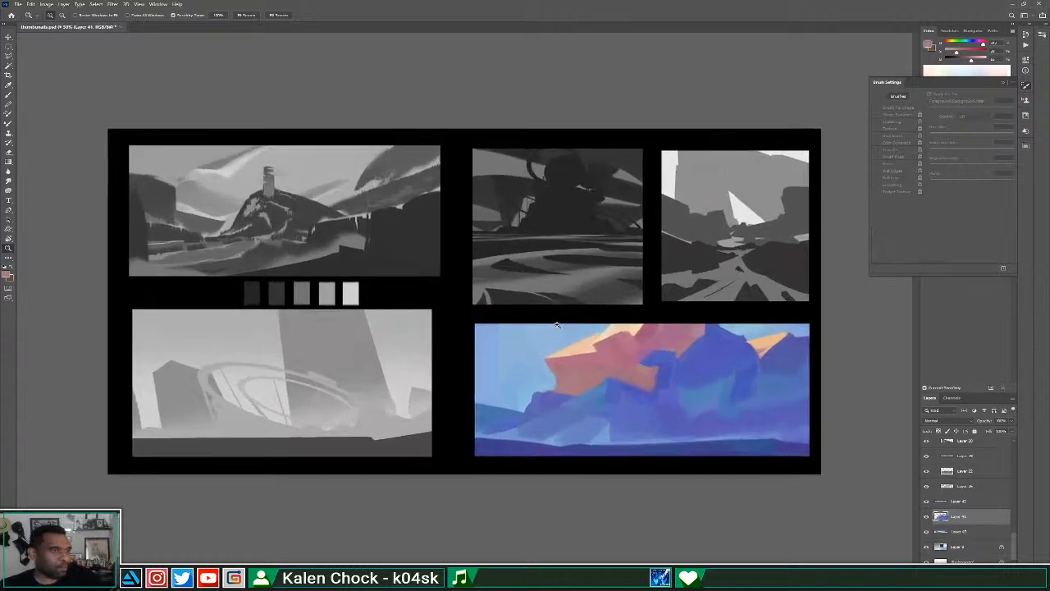
{"action": "key", "text": "b"}
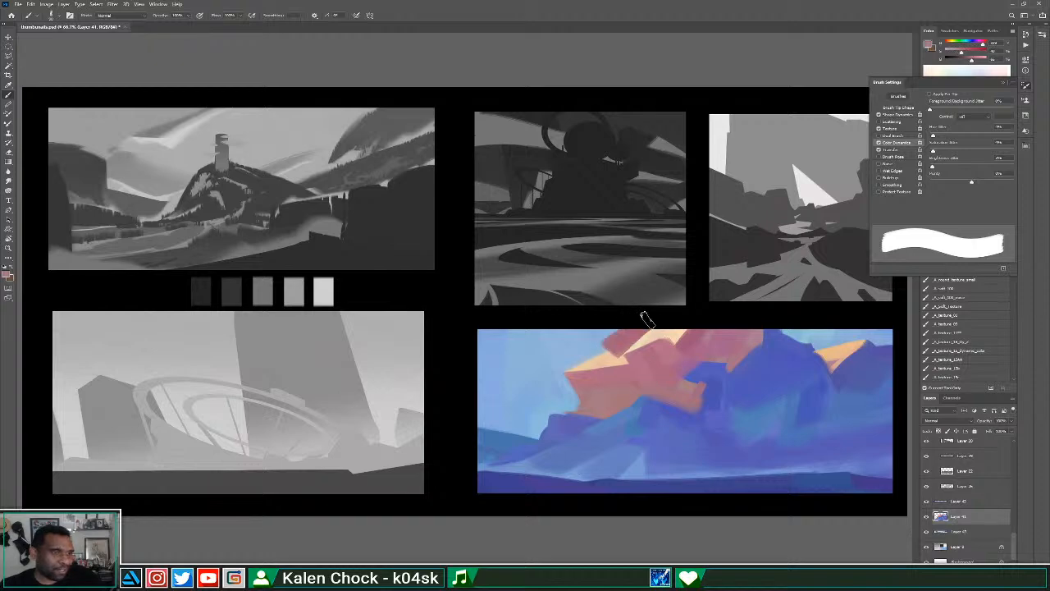
{"action": "left_click", "coordinate": [604, 348], "text": "alt"}
{"action": "left_click_drag", "start_coordinate": [601, 345], "coordinate": [634, 330]}
{"action": "left_click", "coordinate": [617, 350], "text": "alt"}
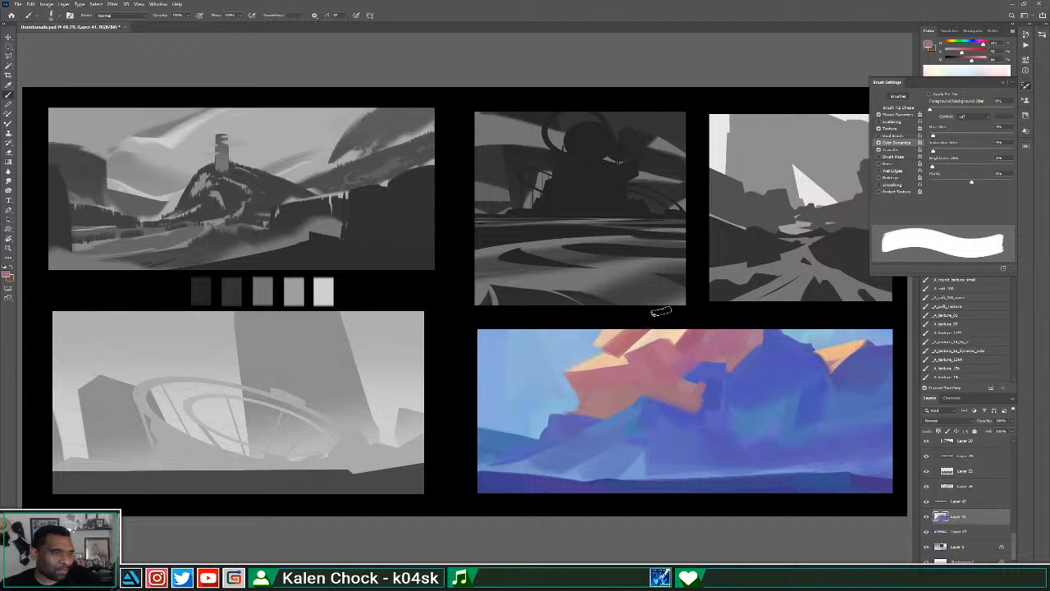
Paint a diagonal peach highlight across the top of the reddish peak beside the ridge notch.
{"action": "left_click", "coordinate": [689, 335], "text": "alt"}
{"action": "left_click_drag", "start_coordinate": [687, 347], "coordinate": [722, 326]}
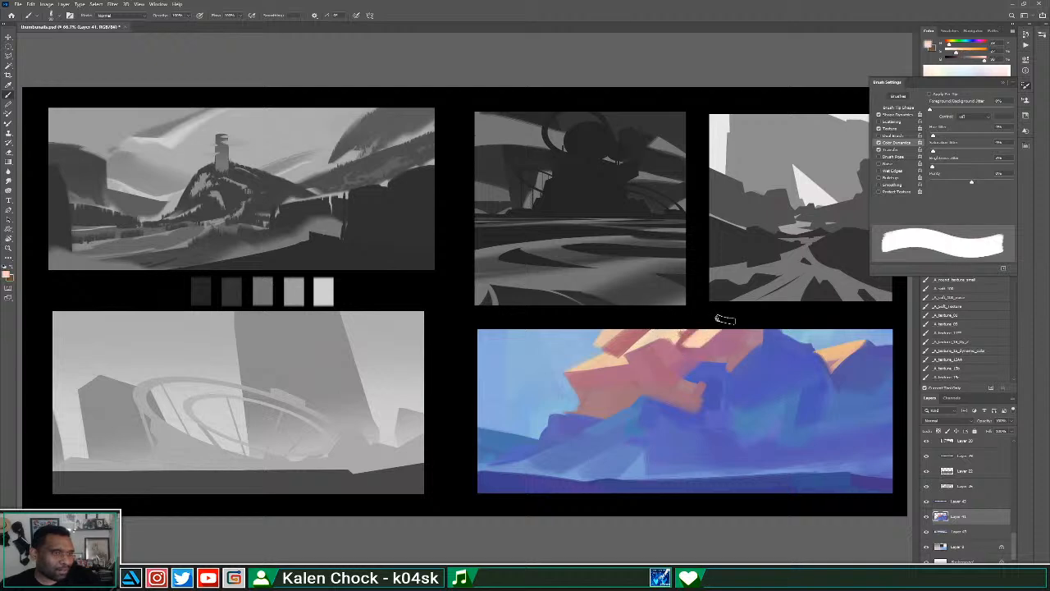
{"action": "left_click", "coordinate": [705, 352], "text": "alt"}
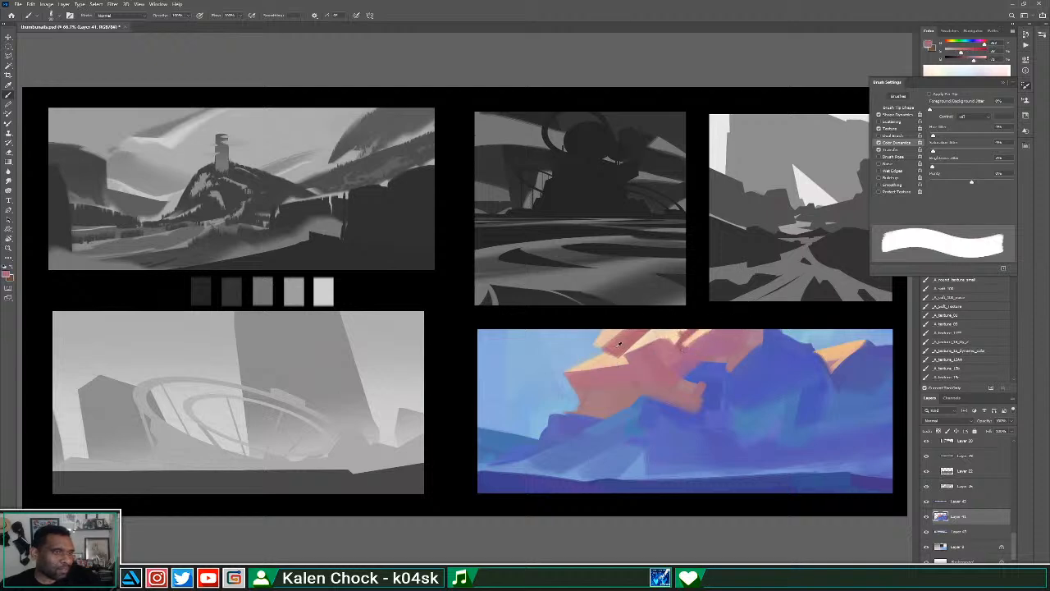
Refine the upper-left boulder's salmon underside and peach edges with sampled tones and varied brush sizes.
{"action": "left_click_drag", "start_coordinate": [611, 350], "coordinate": [603, 348]}
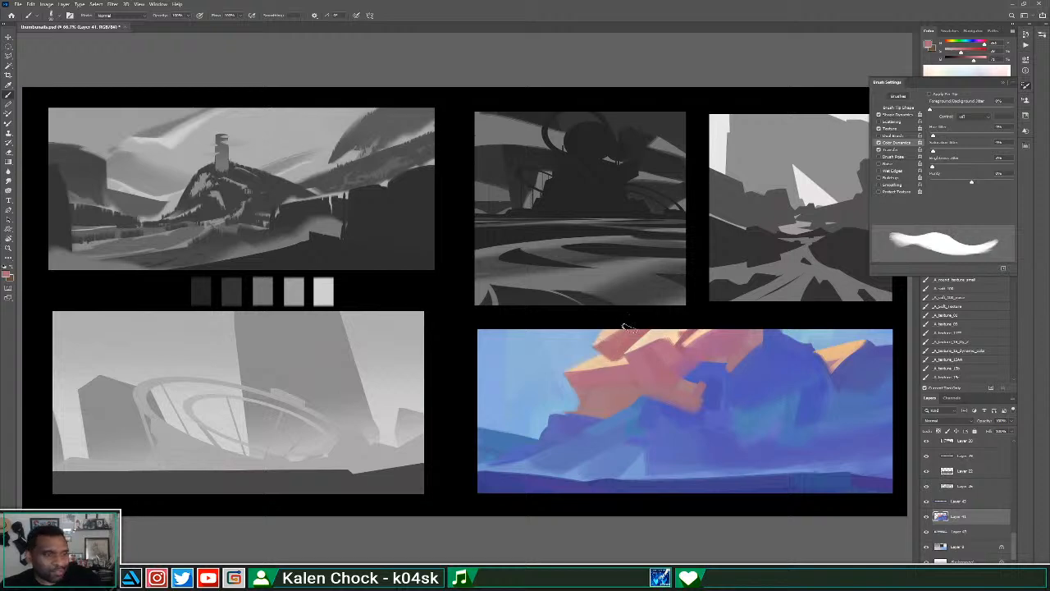
{"action": "left_click", "coordinate": [613, 336], "text": "alt"}
{"action": "left_click_drag", "start_coordinate": [636, 331], "coordinate": [621, 358]}
{"action": "left_click", "coordinate": [619, 365], "text": "alt"}
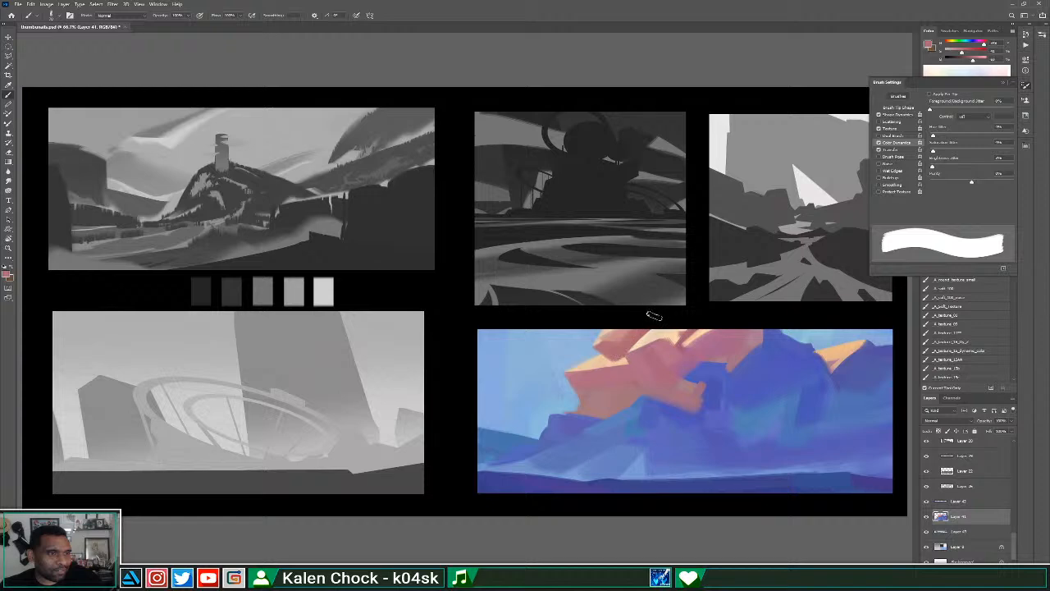
{"action": "left_click", "coordinate": [617, 361], "text": "alt"}
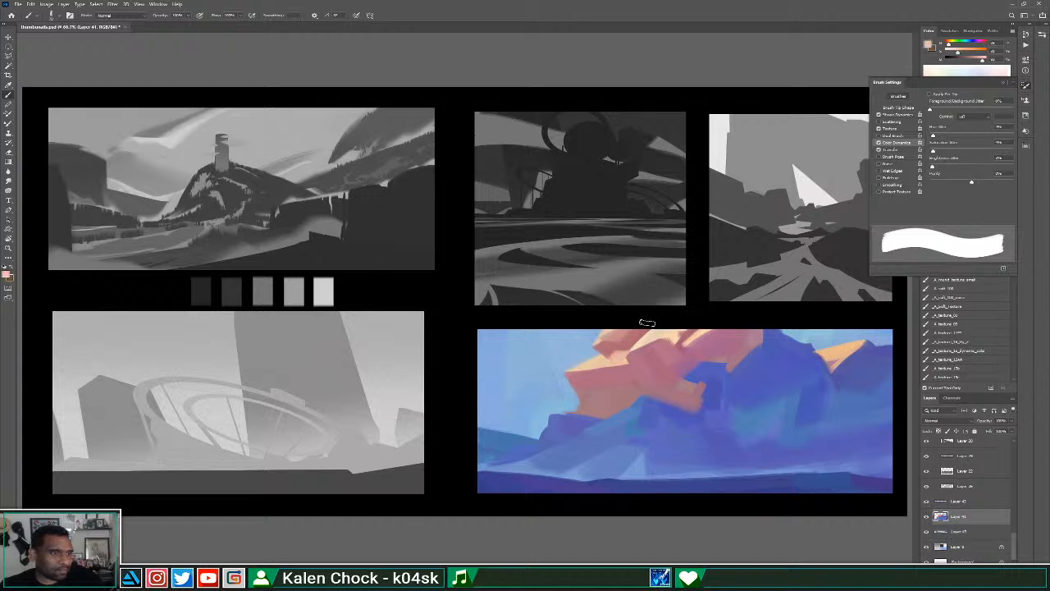
{"action": "left_click", "coordinate": [600, 336], "text": "alt"}
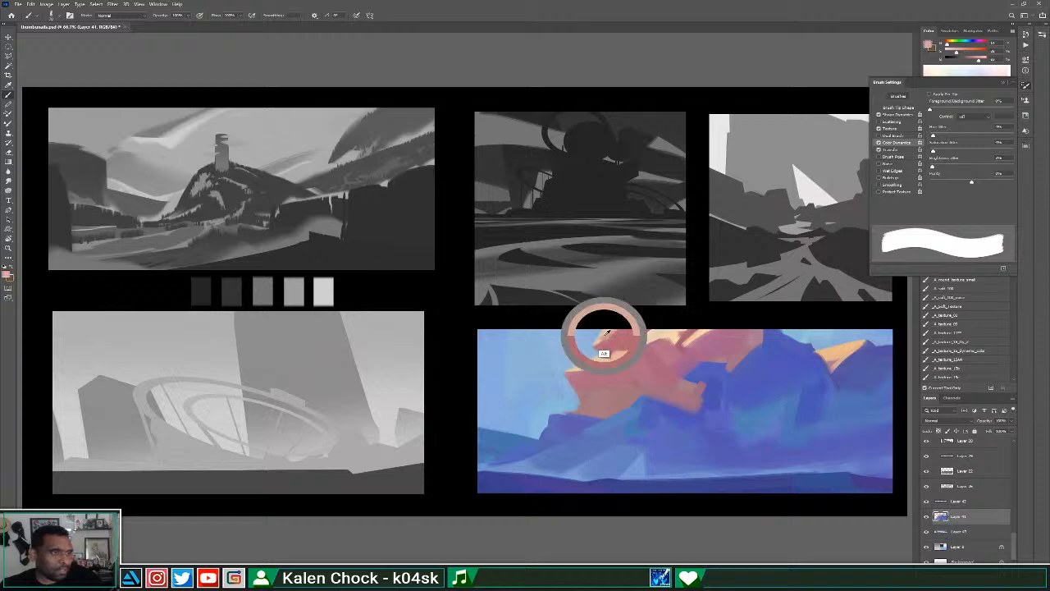
{"action": "left_click", "coordinate": [621, 340], "text": "alt"}
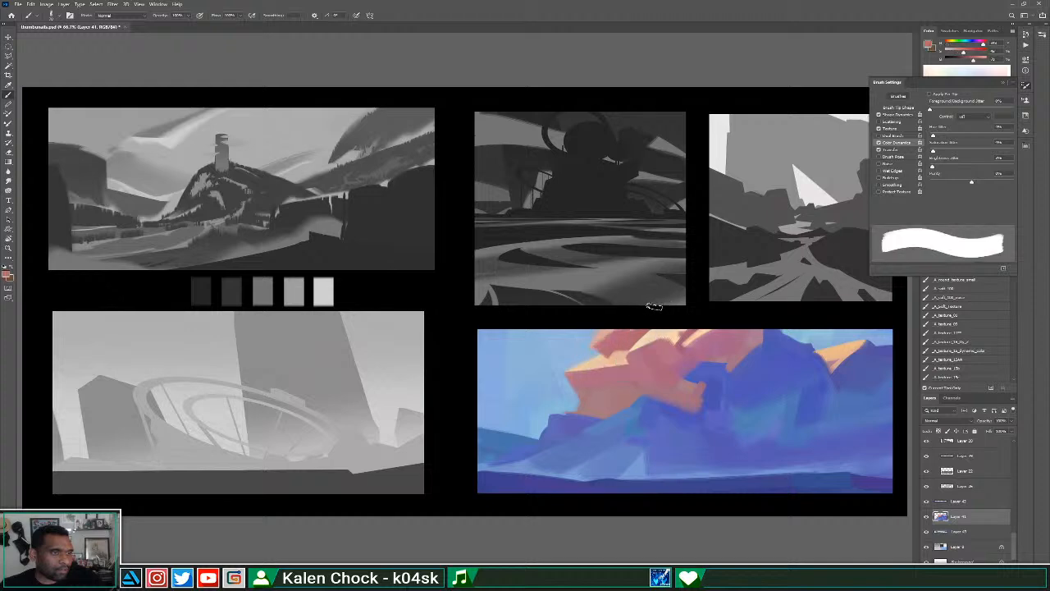
{"action": "key", "text": "["}
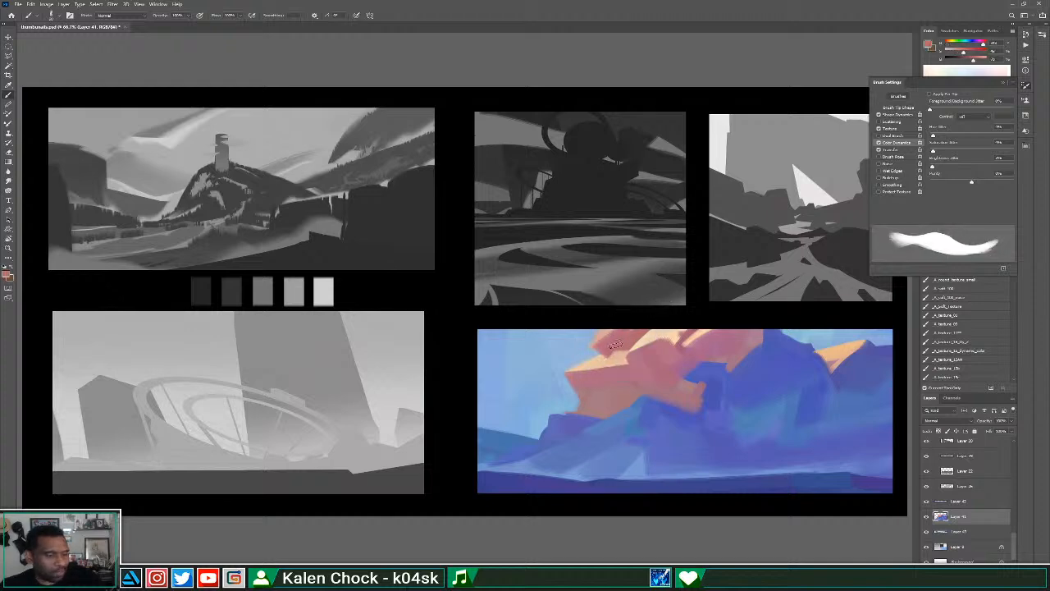
{"action": "key", "text": "["}
{"action": "key", "text": "["}
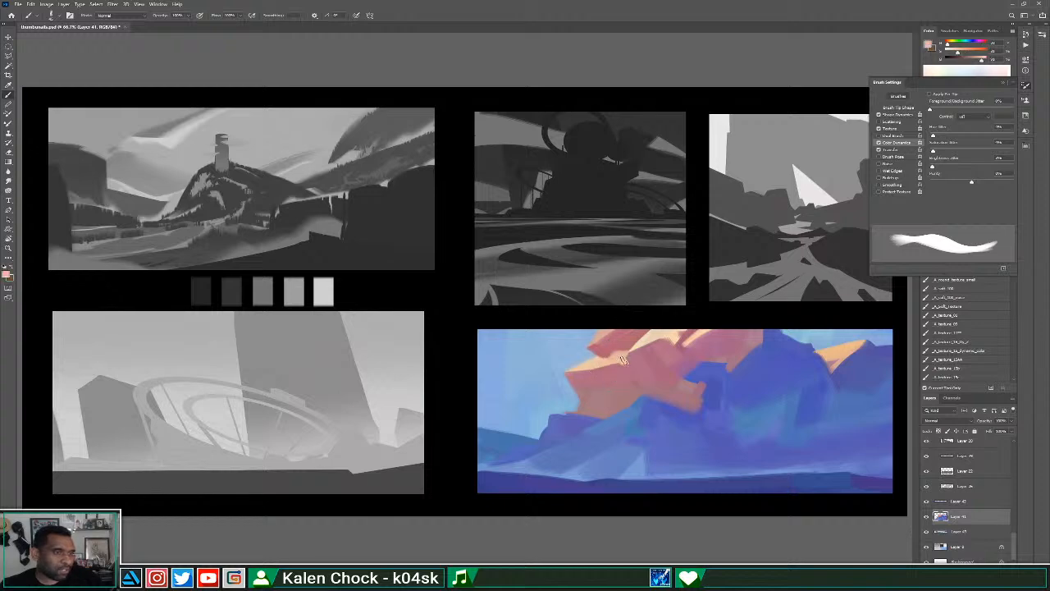
{"action": "key", "text": "]"}
{"action": "key", "text": "]"}
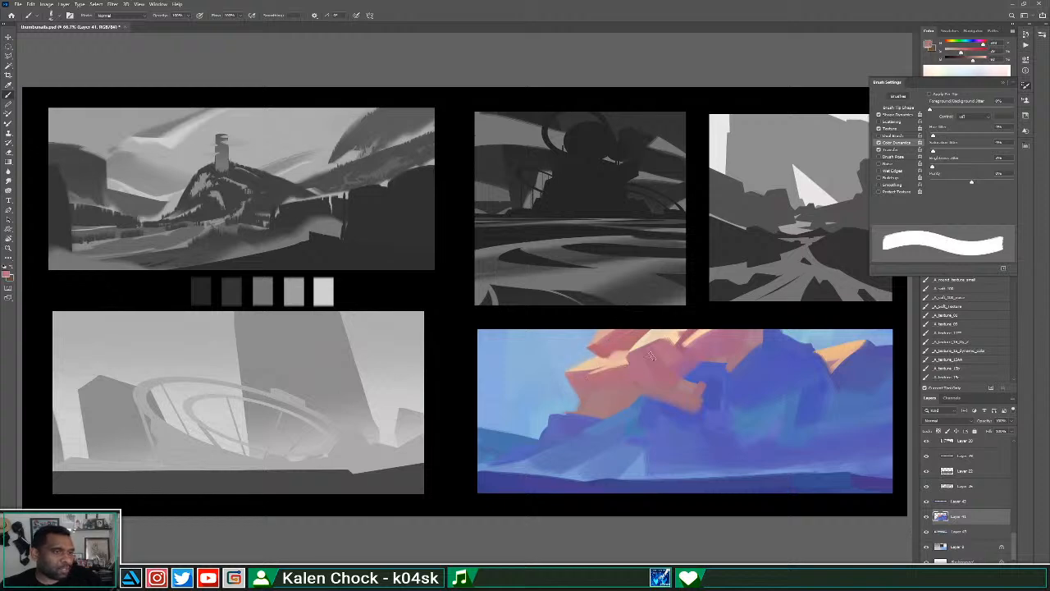
Extend the left rock's peach ledge outward into a sharper tip and redden the face beneath it.
{"action": "left_click", "coordinate": [598, 362], "text": "alt"}
{"action": "left_click", "coordinate": [584, 379], "text": "alt"}
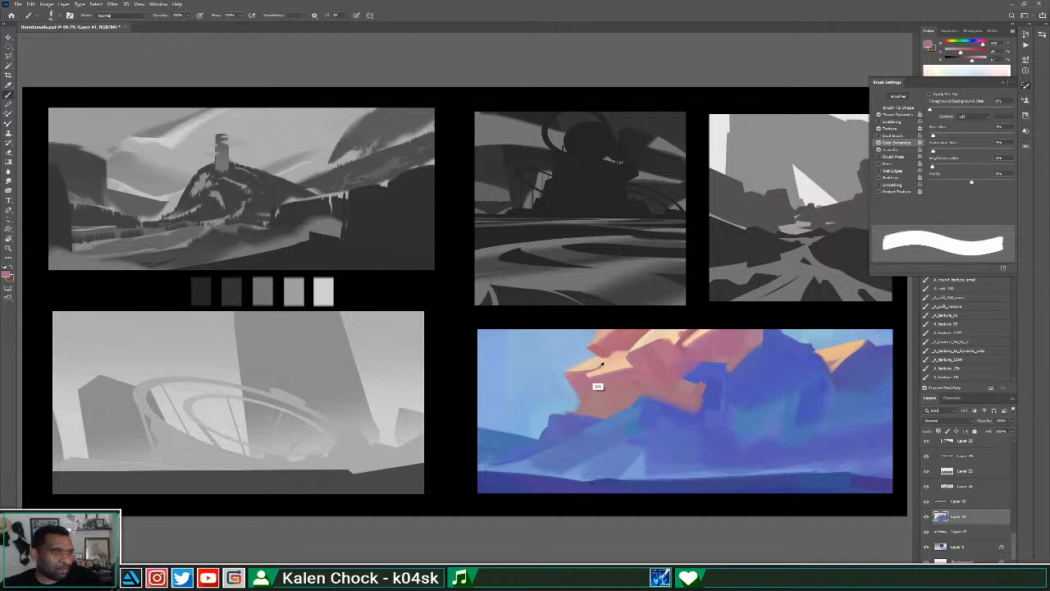
{"action": "left_click", "coordinate": [593, 363], "text": "alt"}
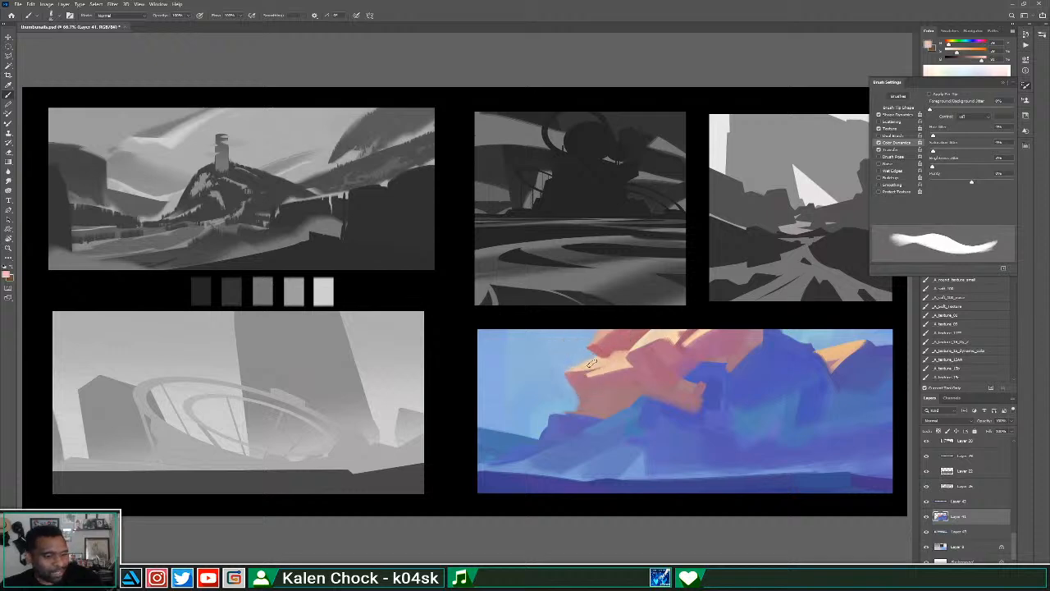
{"action": "left_click_drag", "start_coordinate": [589, 370], "coordinate": [564, 374]}
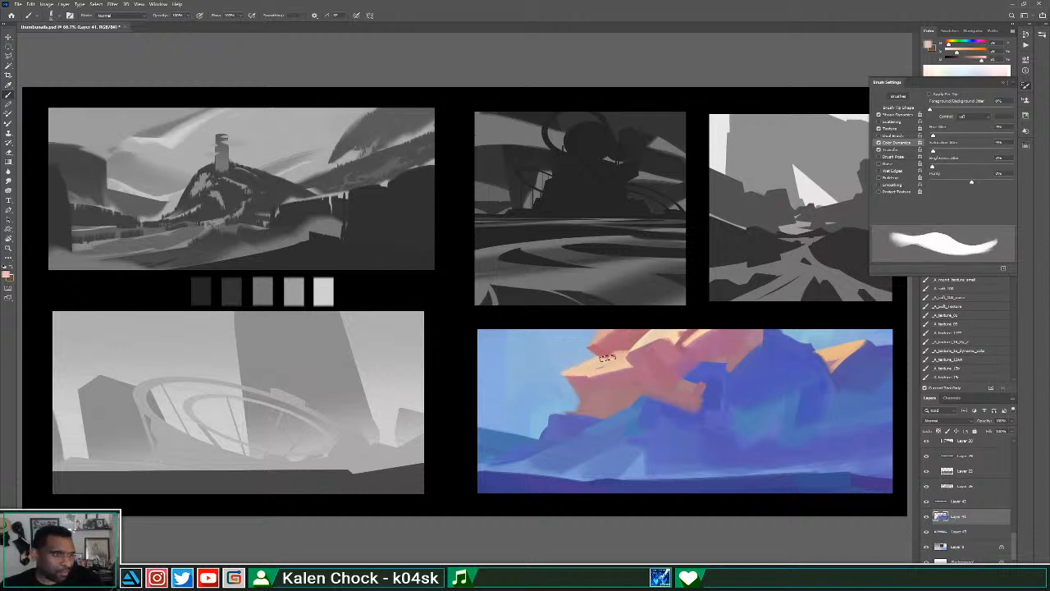
{"action": "left_click", "coordinate": [583, 378], "text": "alt"}
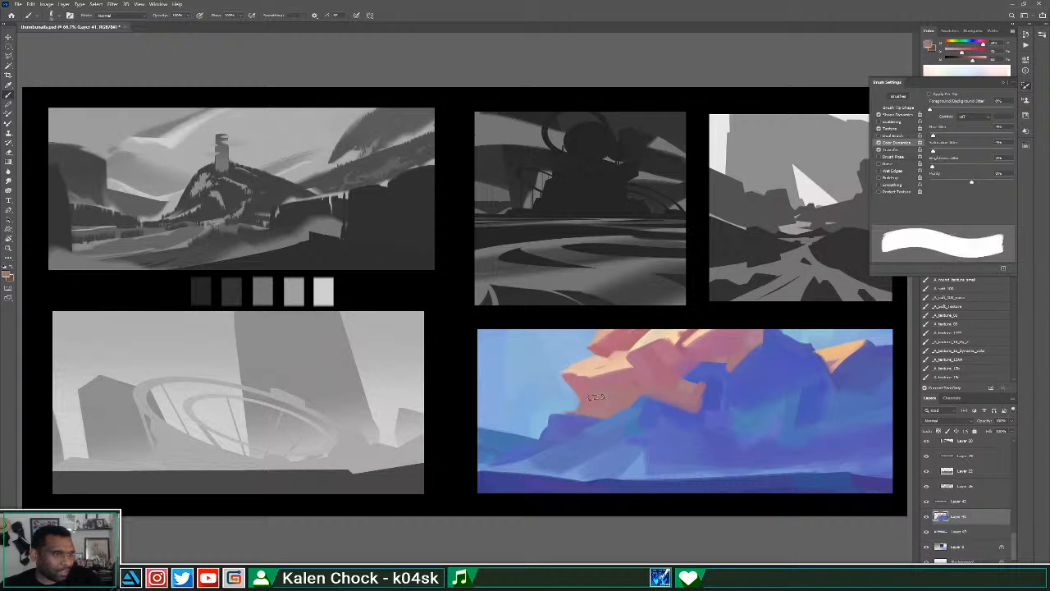
{"action": "left_click_drag", "start_coordinate": [565, 375], "coordinate": [592, 400]}
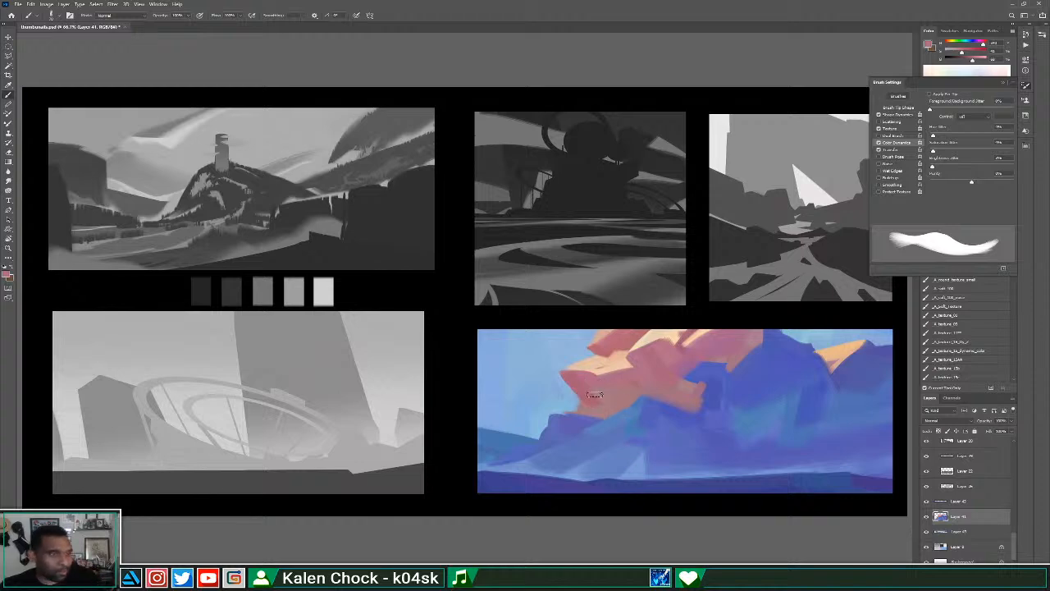
{"action": "key", "text": "z"}
{"action": "left_click", "coordinate": [621, 384], "text": "alt"}
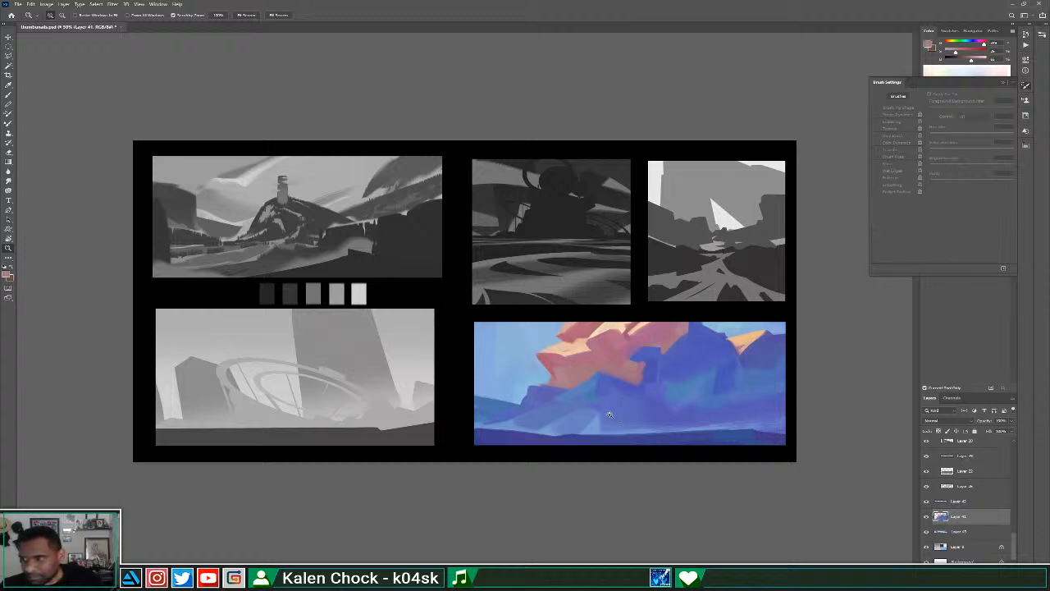
Trim the terracotta rock's lower right tip with sampled blue and paint lighter teal-blue planes on the tall blue peak.
{"action": "key", "text": "b"}
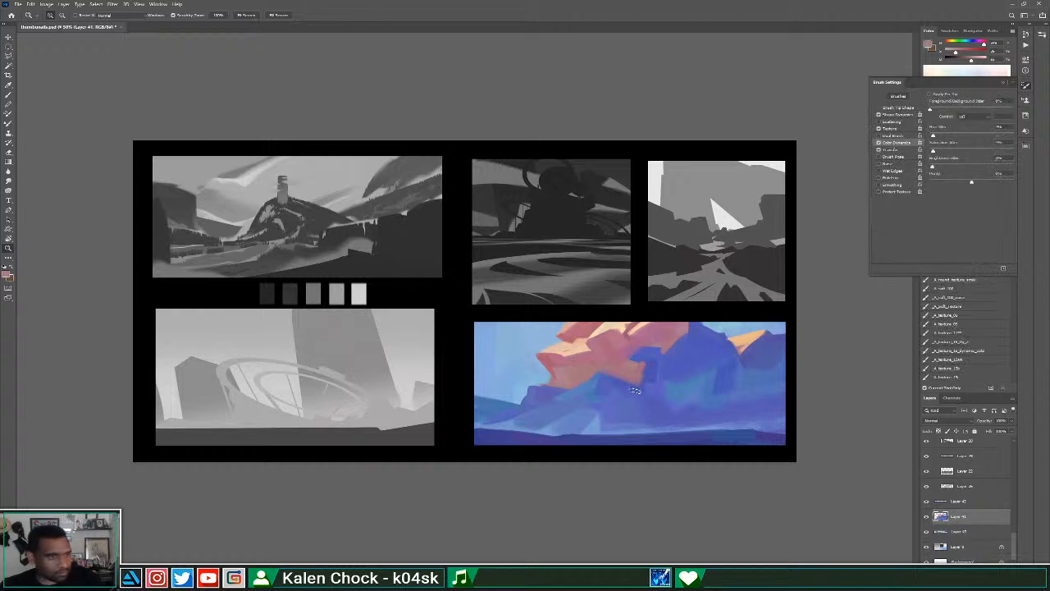
{"action": "key", "text": "ctrl+plus"}
{"action": "key", "text": "b"}
{"action": "key", "text": "ctrl+plus"}
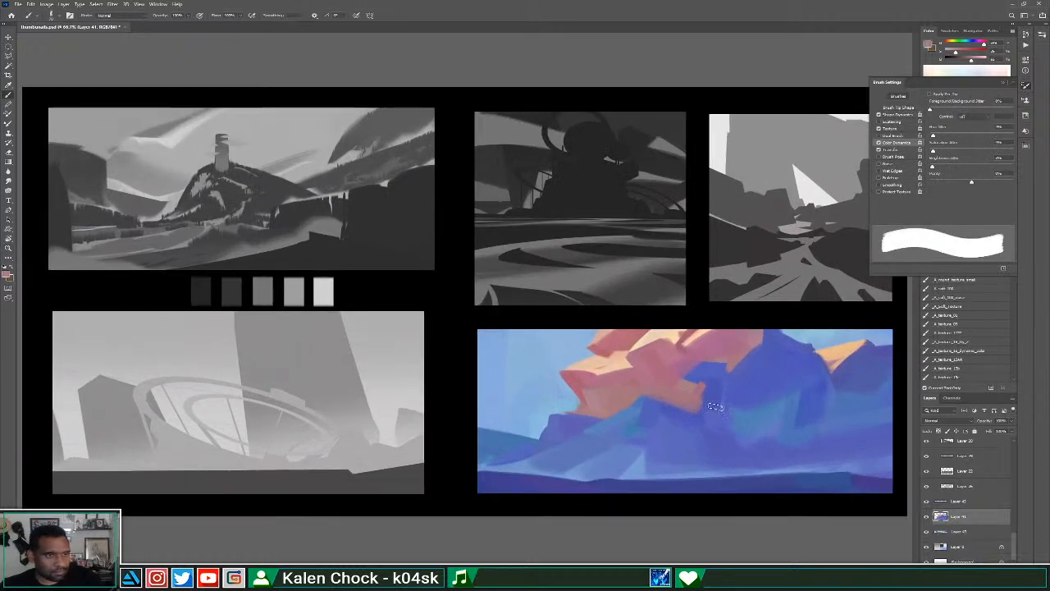
{"action": "left_click", "coordinate": [716, 386], "text": "alt"}
{"action": "left_click", "coordinate": [744, 415], "text": "alt"}
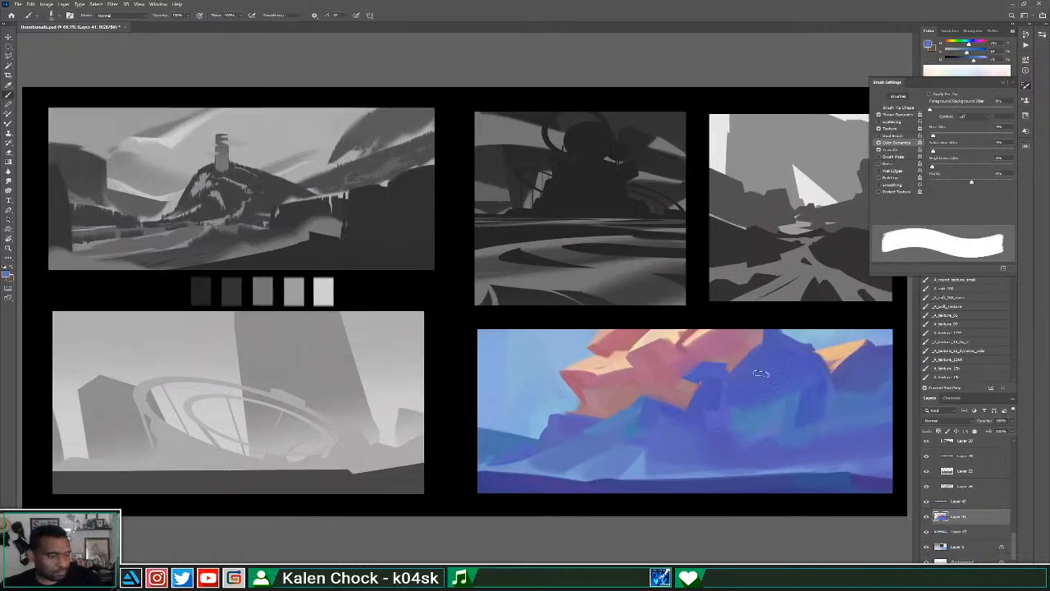
{"action": "mouse_move", "coordinate": [780, 353]}
{"action": "left_mouse_down"}
{"action": "mouse_move", "coordinate": [744, 370]}
{"action": "mouse_move", "coordinate": [775, 344]}
{"action": "mouse_move", "coordinate": [761, 368]}
{"action": "mouse_move", "coordinate": [779, 355]}
{"action": "mouse_move", "coordinate": [777, 384]}
{"action": "left_mouse_up"}
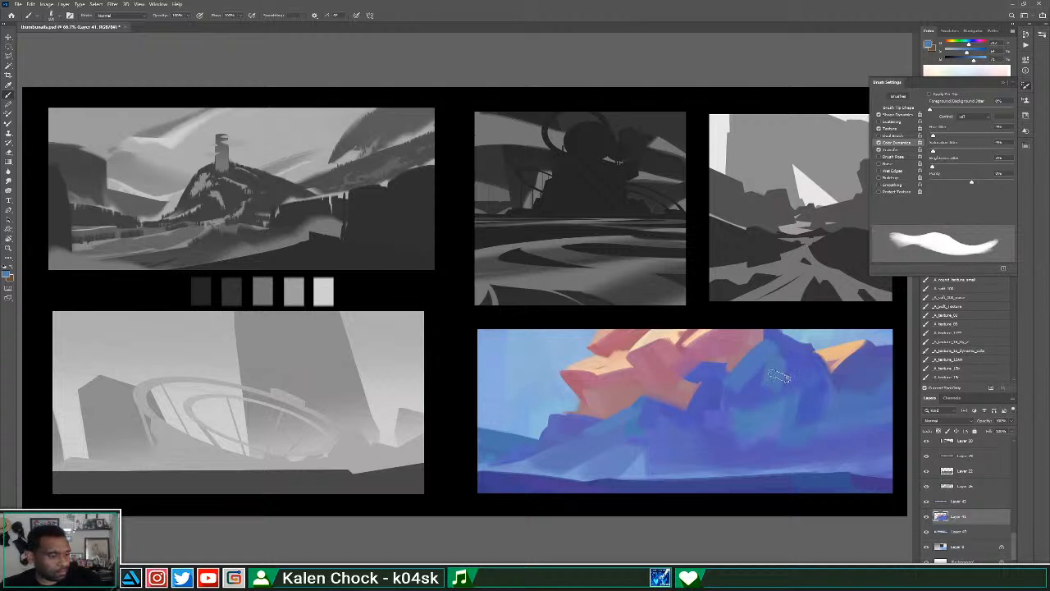
{"action": "mouse_move", "coordinate": [788, 333]}
{"action": "left_mouse_down"}
{"action": "mouse_move", "coordinate": [803, 361]}
{"action": "mouse_move", "coordinate": [799, 376]}
{"action": "left_mouse_up"}
Repaint the pale patch at the slope's base and unify the lower blue cliffs with broad strokes of sampled blue.
{"action": "left_click", "coordinate": [653, 454], "text": "alt"}
{"action": "left_click_drag", "start_coordinate": [661, 431], "coordinate": [630, 472]}
{"action": "left_click", "coordinate": [701, 435], "text": "alt"}
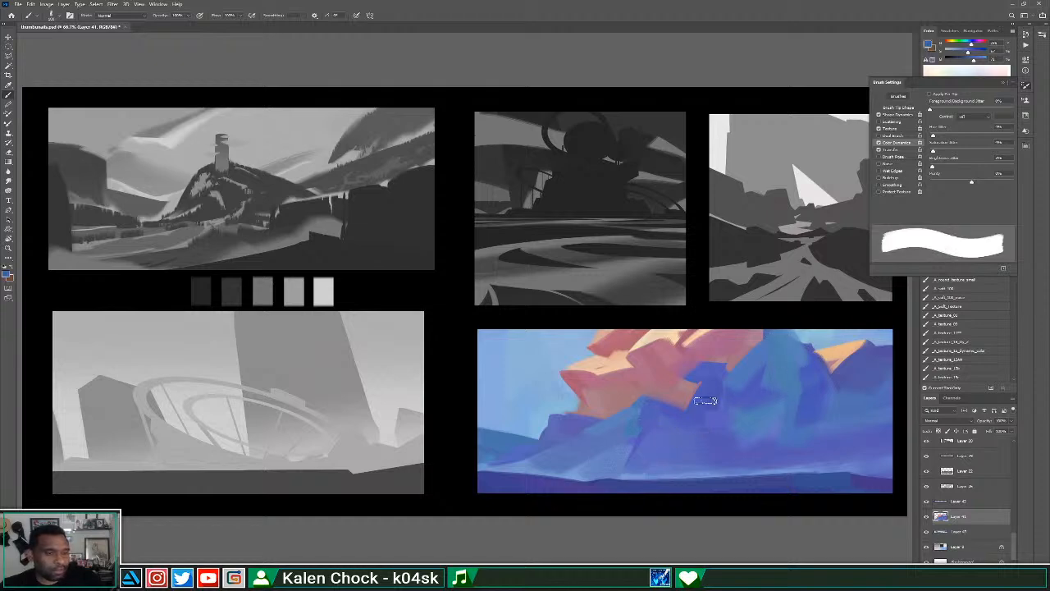
{"action": "mouse_move", "coordinate": [705, 400]}
{"action": "left_mouse_down"}
{"action": "mouse_move", "coordinate": [726, 446]}
{"action": "mouse_move", "coordinate": [714, 386]}
{"action": "mouse_move", "coordinate": [741, 432]}
{"action": "mouse_move", "coordinate": [720, 386]}
{"action": "mouse_move", "coordinate": [763, 440]}
{"action": "mouse_move", "coordinate": [782, 378]}
{"action": "mouse_move", "coordinate": [752, 420]}
{"action": "mouse_move", "coordinate": [734, 392]}
{"action": "mouse_move", "coordinate": [765, 445]}
{"action": "left_mouse_up"}
{"action": "left_click_drag", "start_coordinate": [835, 443], "coordinate": [879, 457]}
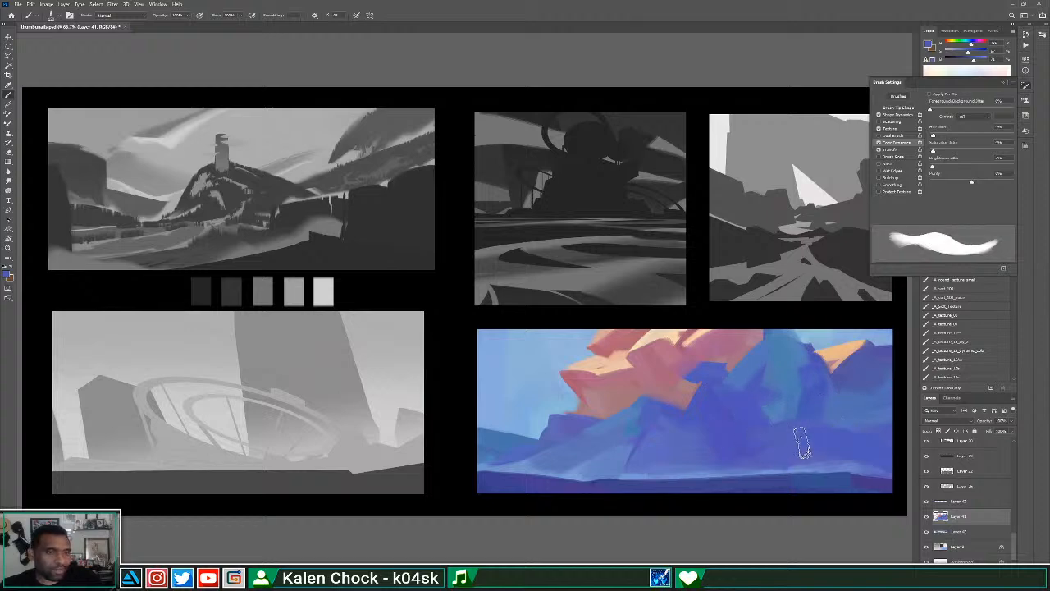
{"action": "key", "text": "z"}
{"action": "left_click", "coordinate": [806, 359], "text": "alt"}
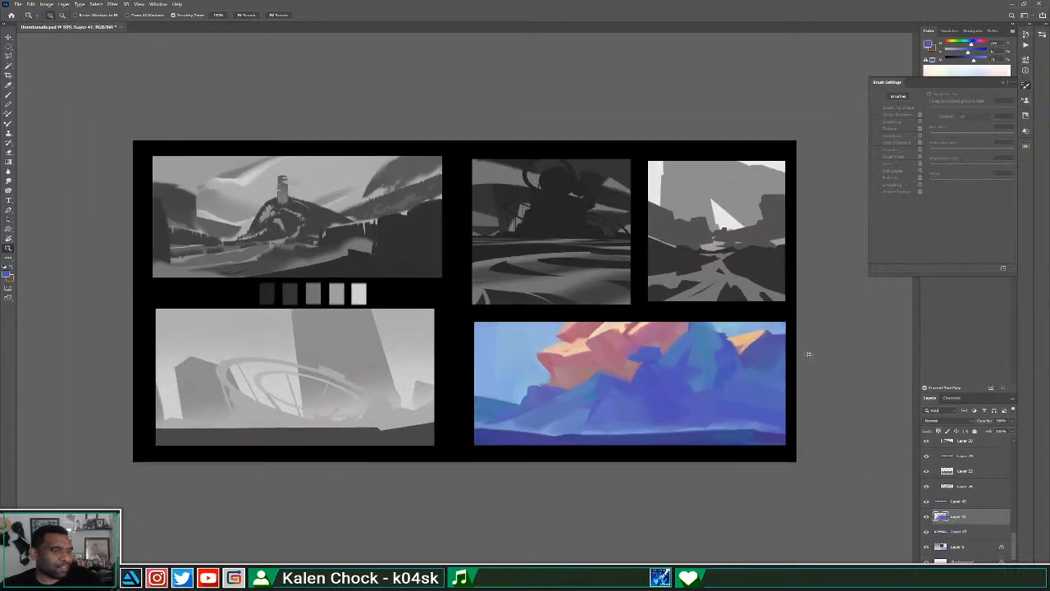
Cover the lower part of the blue peak's teal planes with diagonal strokes of sampled deeper blue.
{"action": "key", "text": "ctrl+plus"}
{"action": "key", "text": "b"}
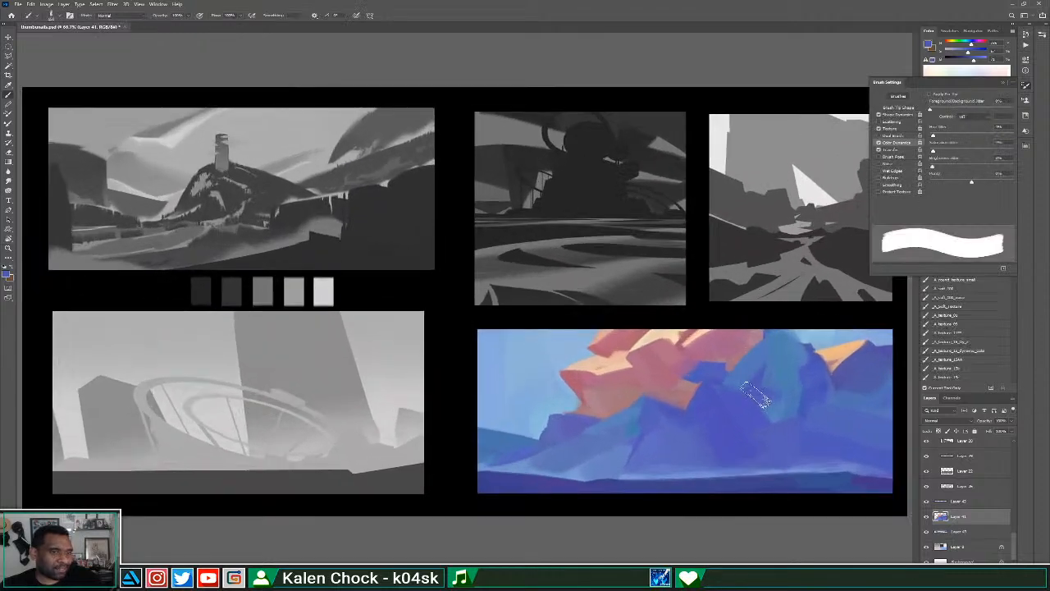
{"action": "left_click", "coordinate": [751, 416], "text": "alt"}
{"action": "mouse_move", "coordinate": [752, 414]}
{"action": "left_mouse_down"}
{"action": "mouse_move", "coordinate": [818, 373]}
{"action": "mouse_move", "coordinate": [753, 425]}
{"action": "mouse_move", "coordinate": [816, 400]}
{"action": "mouse_move", "coordinate": [752, 415]}
{"action": "mouse_move", "coordinate": [796, 393]}
{"action": "mouse_move", "coordinate": [730, 402]}
{"action": "mouse_move", "coordinate": [807, 373]}
{"action": "left_mouse_up"}
{"action": "left_click_drag", "start_coordinate": [741, 387], "coordinate": [799, 359]}
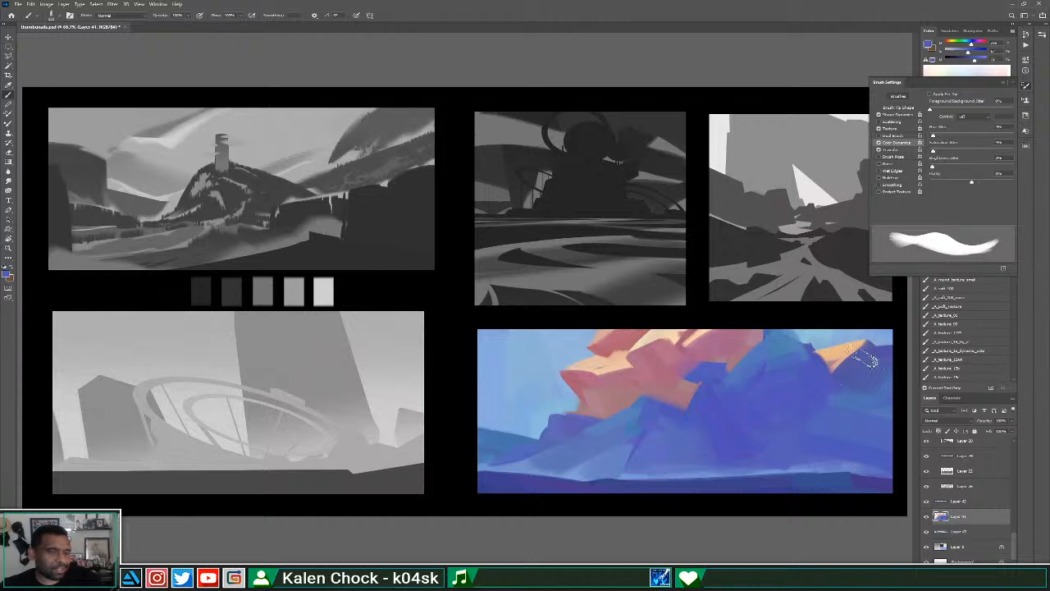
Shrink the brush and try a sampled reddish-pink shadow on the small orange peak at the thumbnail's far right.
{"action": "left_click", "coordinate": [843, 367], "text": "alt"}
{"action": "left_click", "coordinate": [714, 341], "text": "alt"}
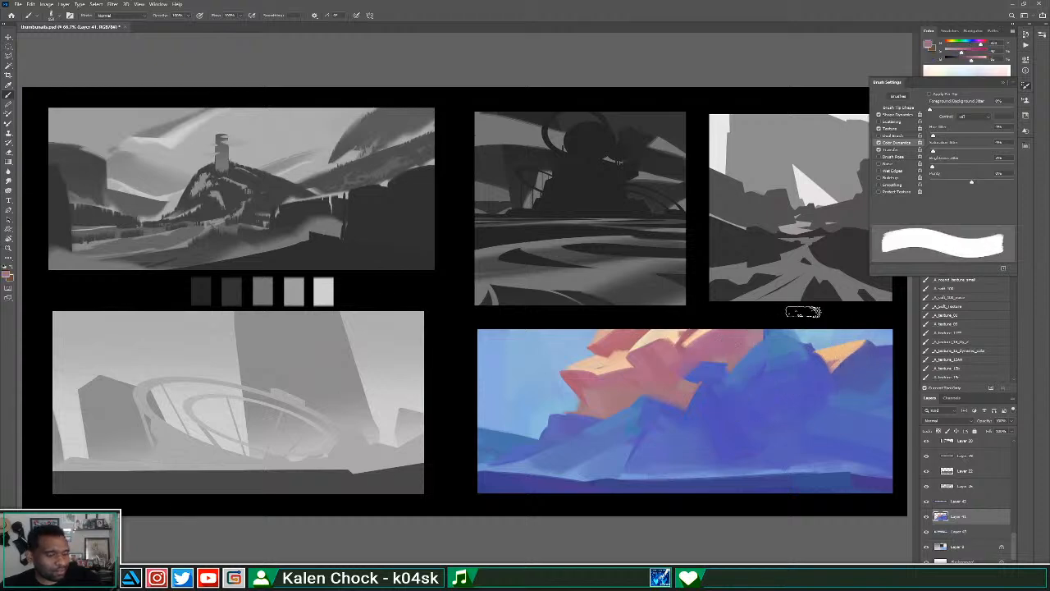
{"action": "key", "text": "["}
{"action": "key", "text": "["}
{"action": "key", "text": "["}
{"action": "key", "text": "["}
{"action": "key", "text": "["}
{"action": "key", "text": "["}
{"action": "mouse_move", "coordinate": [819, 356]}
{"action": "left_mouse_down"}
{"action": "mouse_move", "coordinate": [856, 356]}
{"action": "mouse_move", "coordinate": [865, 344]}
{"action": "mouse_move", "coordinate": [847, 367]}
{"action": "mouse_move", "coordinate": [867, 343]}
{"action": "mouse_move", "coordinate": [848, 369]}
{"action": "left_mouse_up"}
{"action": "key", "text": "ctrl+z"}
Brighten the small far-right peak's left side with sampled peach and reshape its right edge with sampled blue.
{"action": "left_click", "coordinate": [866, 351], "text": "alt"}
{"action": "left_click", "coordinate": [696, 351], "text": "alt"}
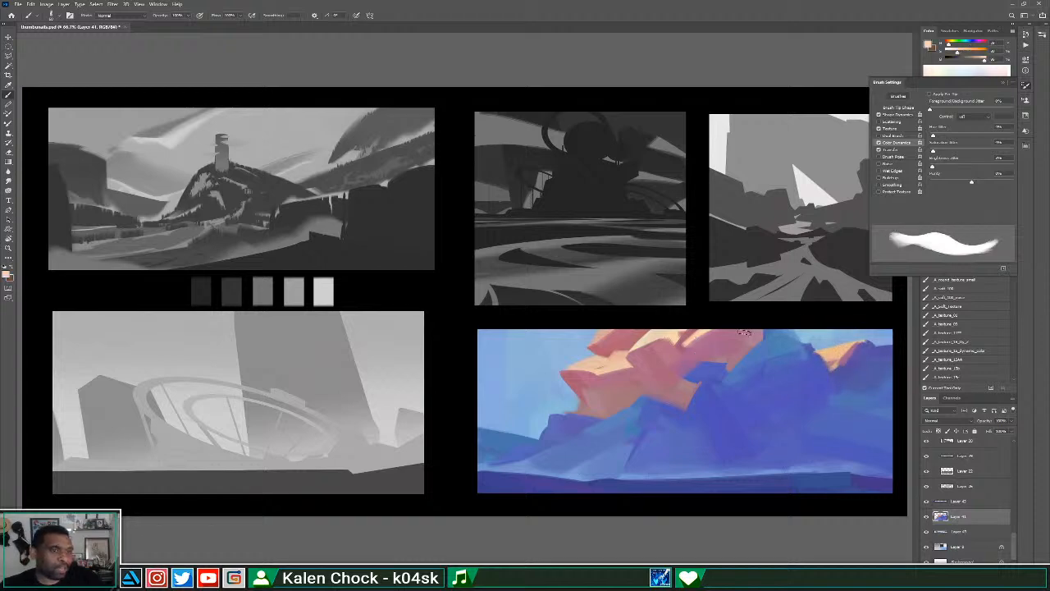
{"action": "mouse_move", "coordinate": [822, 351]}
{"action": "left_mouse_down"}
{"action": "mouse_move", "coordinate": [856, 339]}
{"action": "mouse_move", "coordinate": [808, 347]}
{"action": "mouse_move", "coordinate": [827, 372]}
{"action": "mouse_move", "coordinate": [808, 341]}
{"action": "mouse_move", "coordinate": [833, 361]}
{"action": "left_mouse_up"}
{"action": "left_click", "coordinate": [816, 378], "text": "alt"}
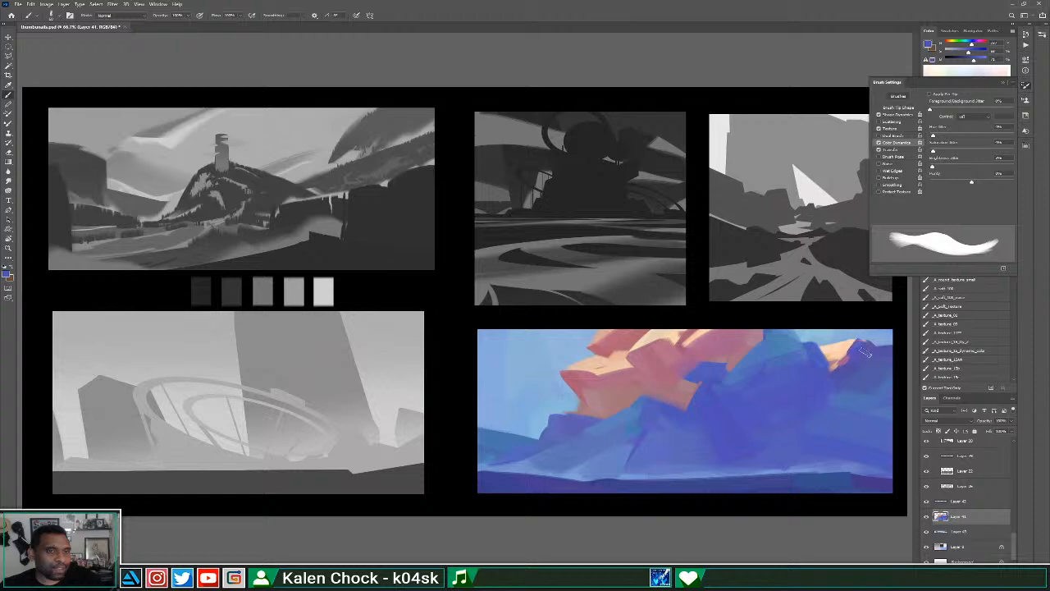
{"action": "key", "text": "z"}
{"action": "left_click", "coordinate": [789, 438], "text": "alt"}
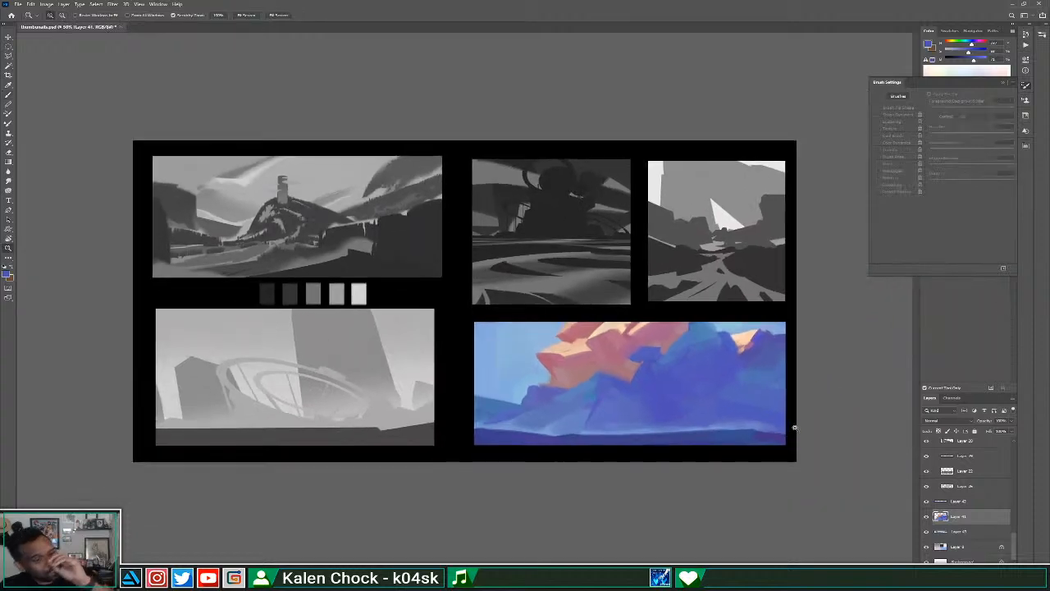
Rework the blue ridge beneath the orange rocks at the thumbnail's left and paint deeper blue over its low outer slope.
{"action": "key", "text": "b"}
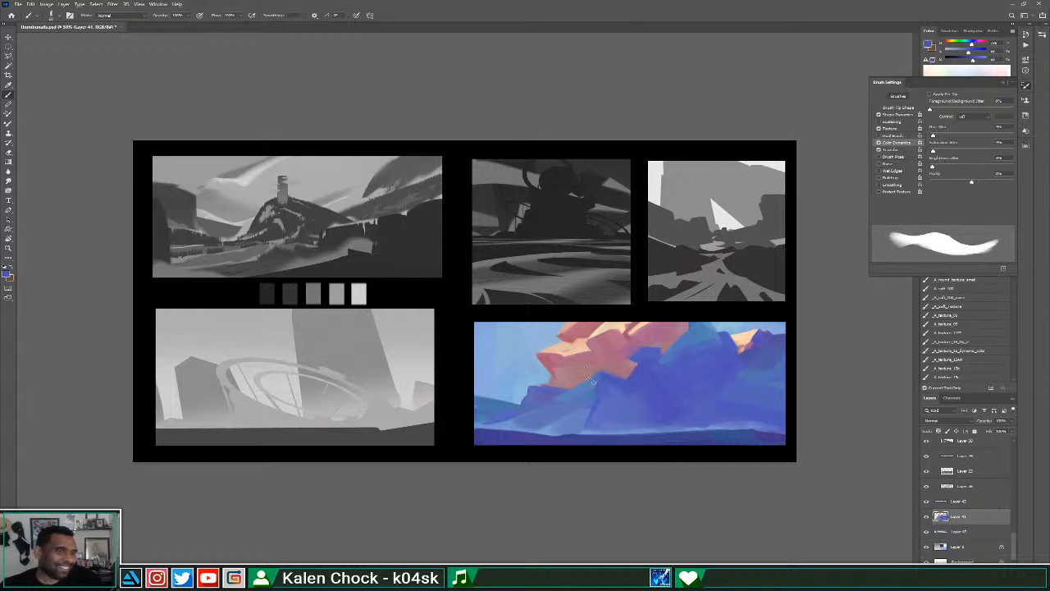
{"action": "mouse_move", "coordinate": [591, 379]}
{"action": "left_mouse_down"}
{"action": "mouse_move", "coordinate": [601, 409]}
{"action": "mouse_move", "coordinate": [572, 360]}
{"action": "mouse_move", "coordinate": [564, 385]}
{"action": "mouse_move", "coordinate": [531, 389]}
{"action": "mouse_move", "coordinate": [573, 403]}
{"action": "mouse_move", "coordinate": [559, 357]}
{"action": "mouse_move", "coordinate": [556, 391]}
{"action": "mouse_move", "coordinate": [538, 383]}
{"action": "mouse_move", "coordinate": [571, 385]}
{"action": "mouse_move", "coordinate": [534, 399]}
{"action": "mouse_move", "coordinate": [536, 385]}
{"action": "mouse_move", "coordinate": [517, 419]}
{"action": "mouse_move", "coordinate": [541, 383]}
{"action": "left_mouse_up"}
{"action": "key", "text": "ctrl+z"}
{"action": "key", "text": "ctrl+z"}
{"action": "key", "text": "ctrl+z"}
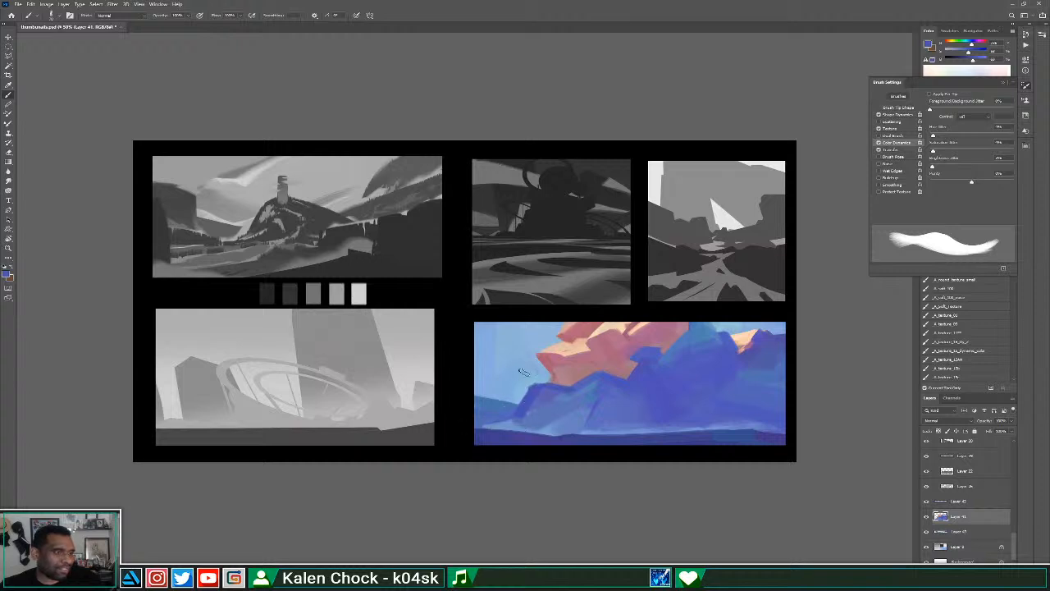
{"action": "left_click_drag", "start_coordinate": [483, 423], "coordinate": [526, 429]}
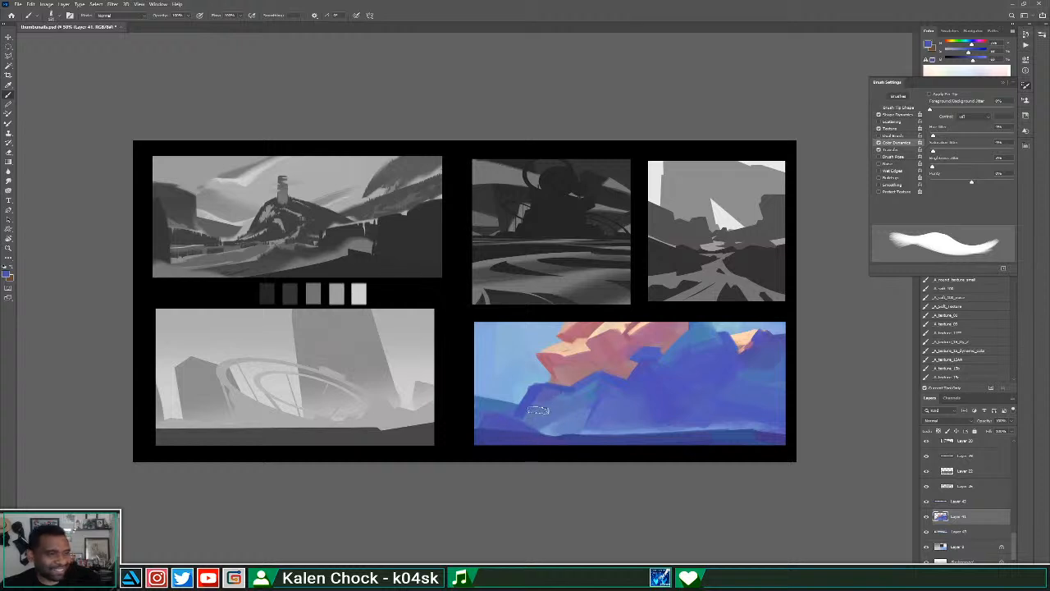
Blend the left cliff's pale slope and base into the surrounding shadow with diagonal strokes of sampled blues.
{"action": "left_click", "coordinate": [520, 441], "text": "alt"}
{"action": "mouse_move", "coordinate": [518, 427]}
{"action": "left_mouse_down"}
{"action": "mouse_move", "coordinate": [546, 394]}
{"action": "mouse_move", "coordinate": [543, 418]}
{"action": "mouse_move", "coordinate": [557, 418]}
{"action": "mouse_move", "coordinate": [544, 436]}
{"action": "left_mouse_up"}
{"action": "mouse_move", "coordinate": [592, 386]}
{"action": "left_mouse_down"}
{"action": "mouse_move", "coordinate": [581, 406]}
{"action": "mouse_move", "coordinate": [497, 429]}
{"action": "mouse_move", "coordinate": [533, 425]}
{"action": "mouse_move", "coordinate": [525, 428]}
{"action": "left_mouse_up"}
{"action": "left_click", "coordinate": [571, 420], "text": "alt"}
{"action": "left_click", "coordinate": [554, 430], "text": "alt"}
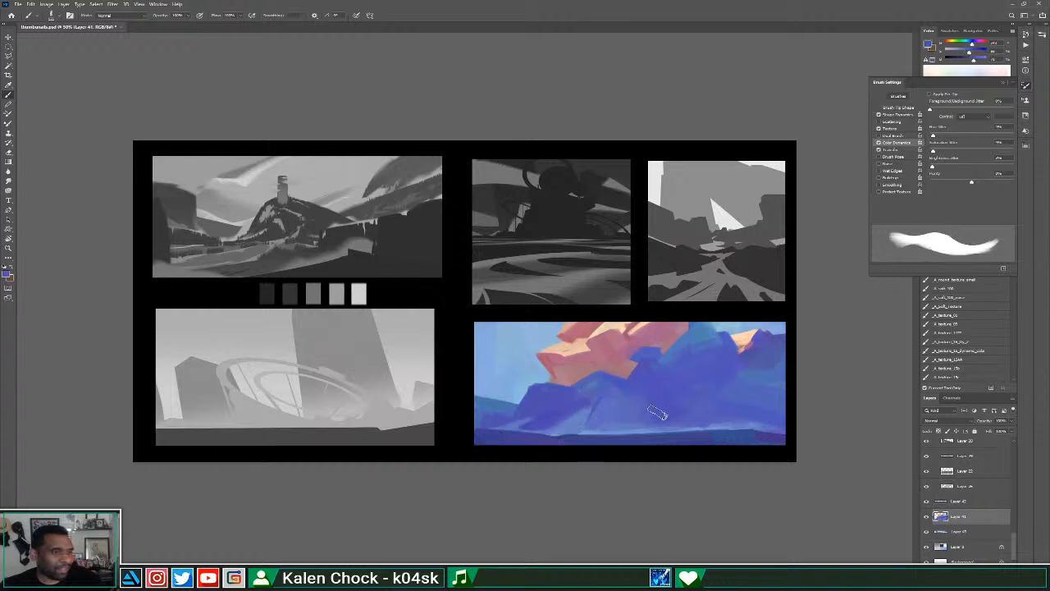
Brush sampled lighter blue haze over the base of the right-hand cliffs up to the thumbnail's edge.
{"action": "left_click", "coordinate": [721, 434], "text": "alt"}
{"action": "mouse_move", "coordinate": [686, 428]}
{"action": "left_mouse_down"}
{"action": "mouse_move", "coordinate": [790, 402]}
{"action": "mouse_move", "coordinate": [777, 422]}
{"action": "mouse_move", "coordinate": [678, 421]}
{"action": "left_mouse_up"}
{"action": "left_click", "coordinate": [731, 409], "text": "alt"}
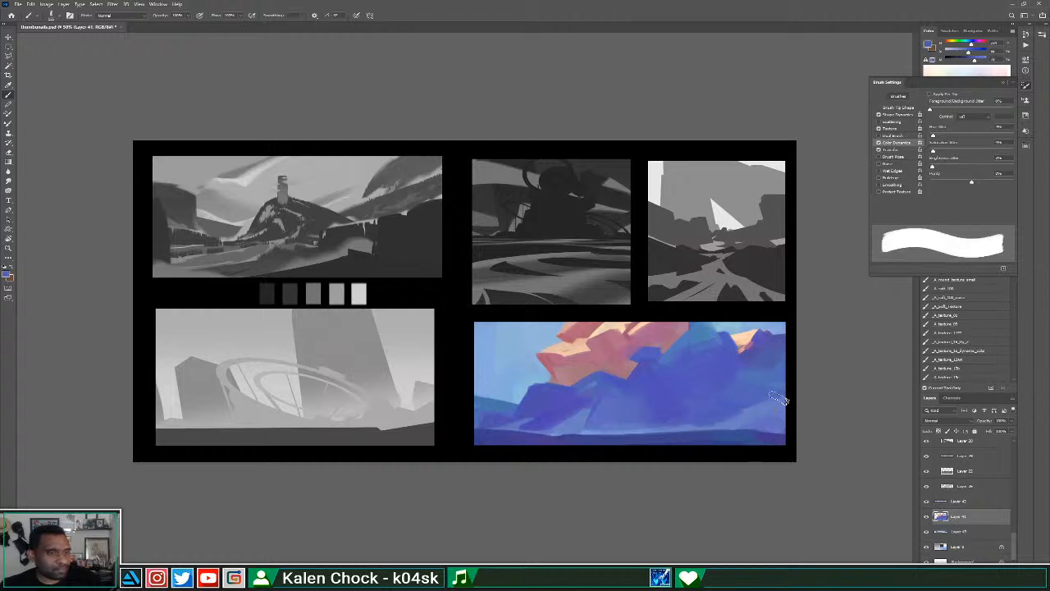
{"action": "left_click_drag", "start_coordinate": [780, 401], "coordinate": [712, 420]}
Repaint the right blue peak and the cliffs below it with broad strokes of sampled blue.
{"action": "key", "text": "z"}
{"action": "left_click", "coordinate": [730, 407], "text": "alt"}
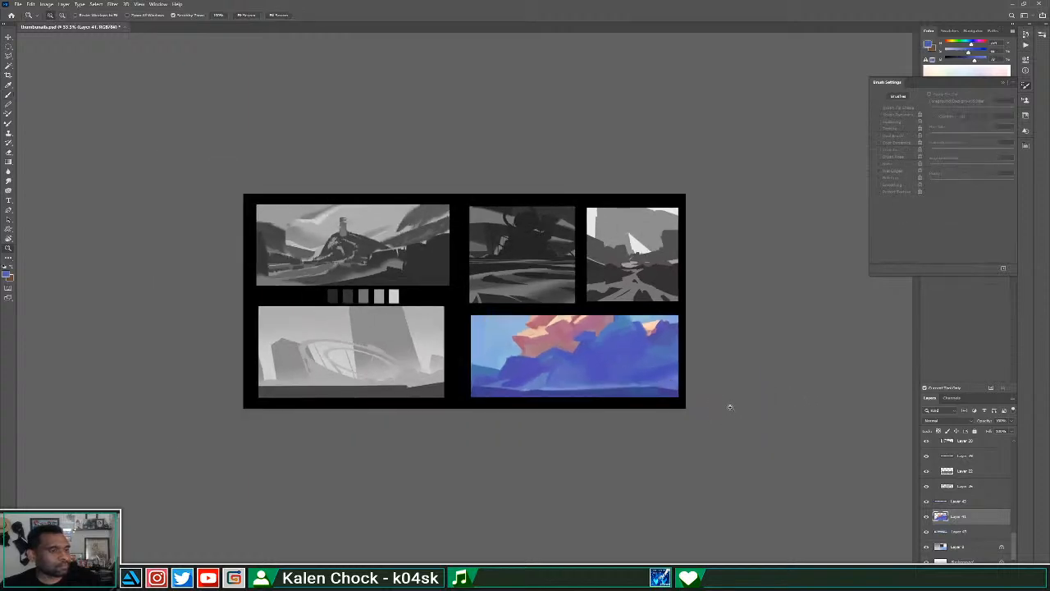
{"action": "left_click", "coordinate": [656, 359]}
{"action": "key", "text": "b"}
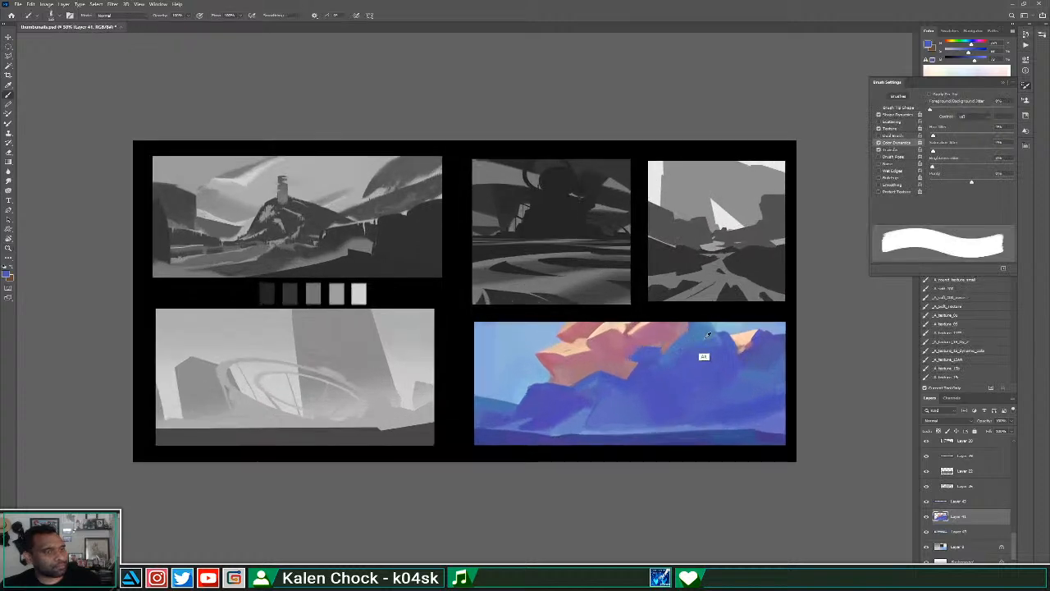
{"action": "mouse_move", "coordinate": [734, 359]}
{"action": "left_mouse_down"}
{"action": "mouse_move", "coordinate": [649, 382]}
{"action": "mouse_move", "coordinate": [754, 360]}
{"action": "mouse_move", "coordinate": [712, 357]}
{"action": "left_mouse_up"}
{"action": "left_click", "coordinate": [725, 376], "text": "alt"}
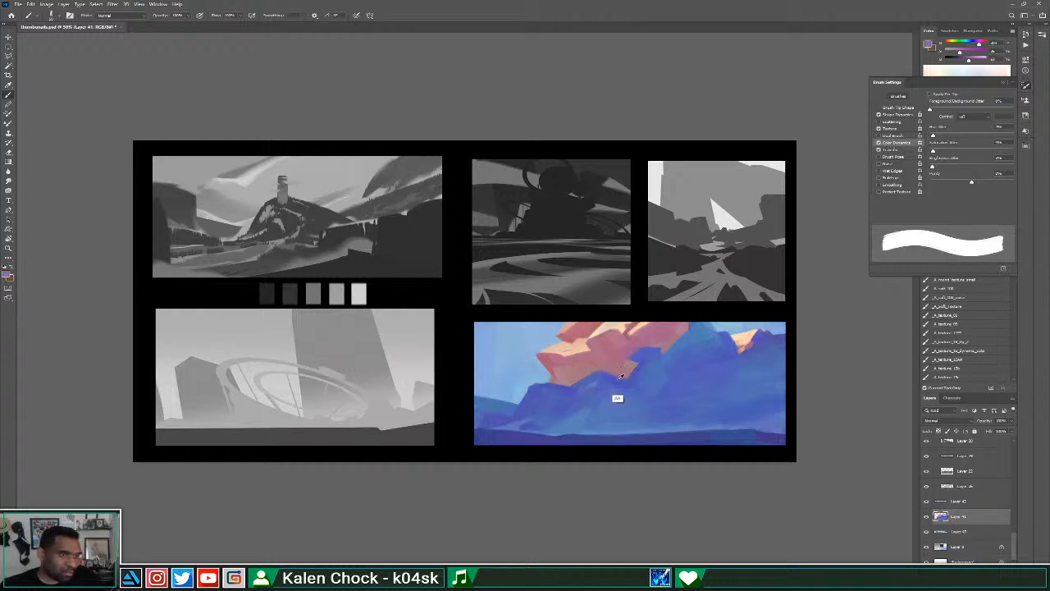
Mix a muted purple from the sampled rock pink and brush it over the blue cliff beneath the orange rocks.
{"action": "left_click", "coordinate": [620, 367], "text": "alt"}
{"action": "left_click", "coordinate": [619, 367], "text": "alt"}
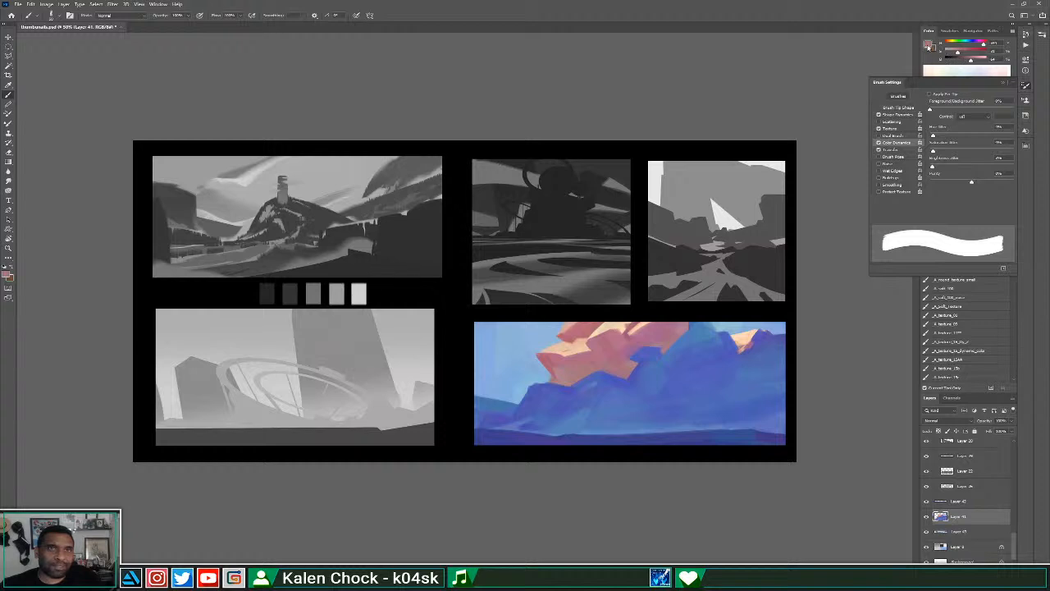
{"action": "left_click", "coordinate": [927, 45]}
{"action": "left_click", "coordinate": [458, 203]}
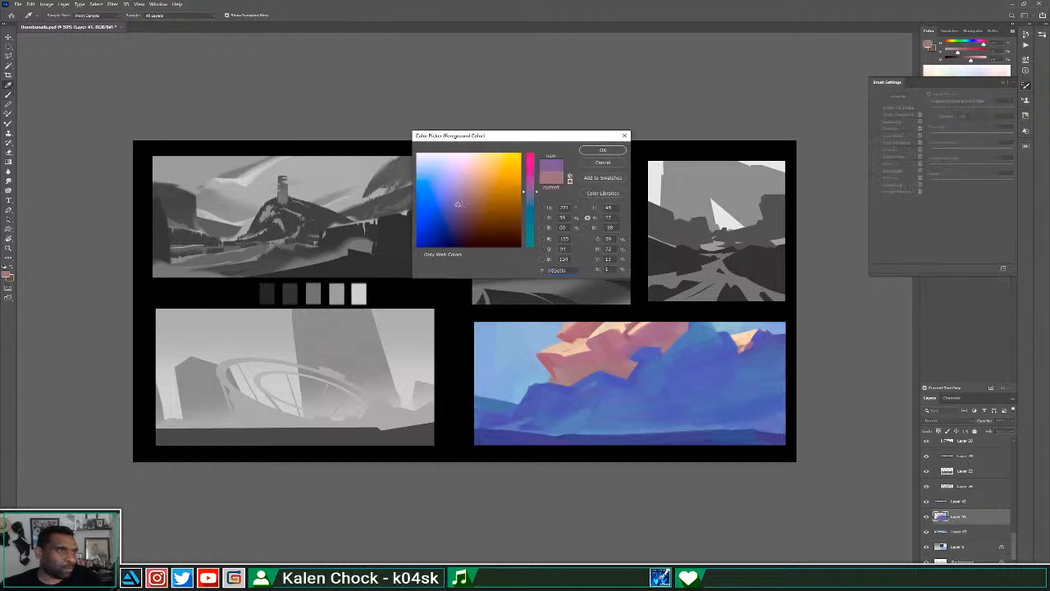
{"action": "left_click", "coordinate": [532, 194]}
{"action": "left_click", "coordinate": [592, 153]}
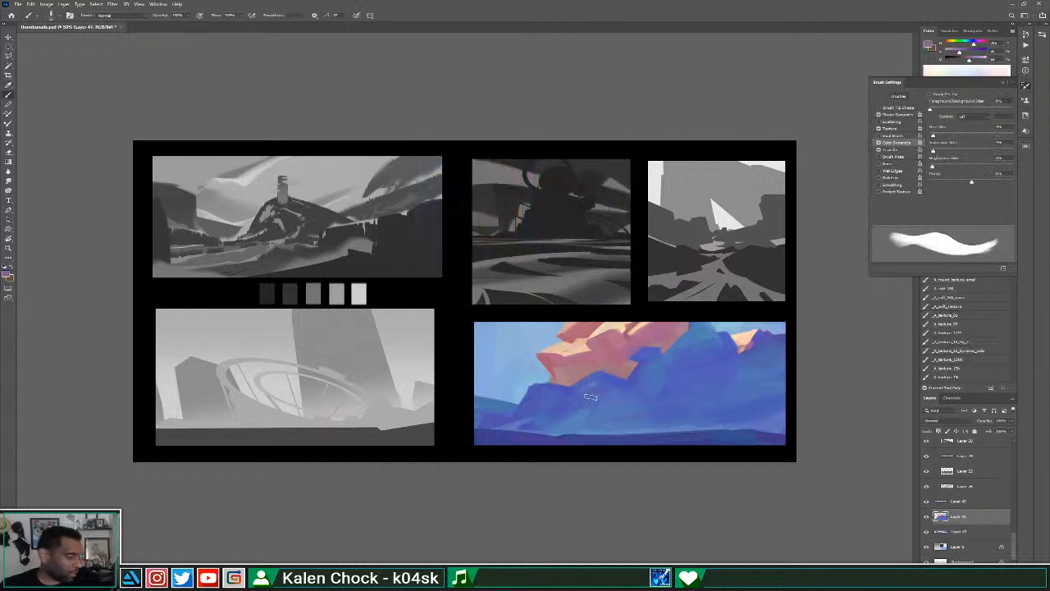
{"action": "mouse_move", "coordinate": [589, 389]}
{"action": "left_mouse_down"}
{"action": "mouse_move", "coordinate": [620, 346]}
{"action": "mouse_move", "coordinate": [616, 379]}
{"action": "mouse_move", "coordinate": [605, 372]}
{"action": "mouse_move", "coordinate": [657, 366]}
{"action": "mouse_move", "coordinate": [631, 381]}
{"action": "mouse_move", "coordinate": [671, 350]}
{"action": "mouse_move", "coordinate": [686, 318]}
{"action": "mouse_move", "coordinate": [605, 388]}
{"action": "mouse_move", "coordinate": [607, 371]}
{"action": "mouse_move", "coordinate": [587, 403]}
{"action": "left_mouse_up"}
{"action": "left_click", "coordinate": [617, 406], "text": "alt"}
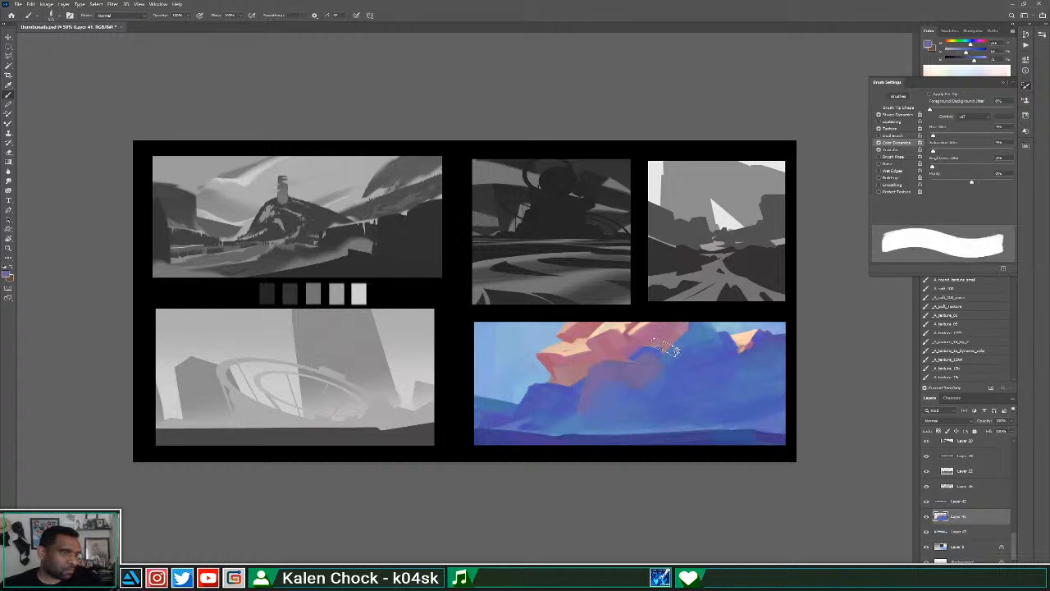
Soften the transition between the orange rocks and blue cliffs with sampled purples and blues, covering the dark blue knob.
{"action": "left_click", "coordinate": [611, 369], "text": "alt"}
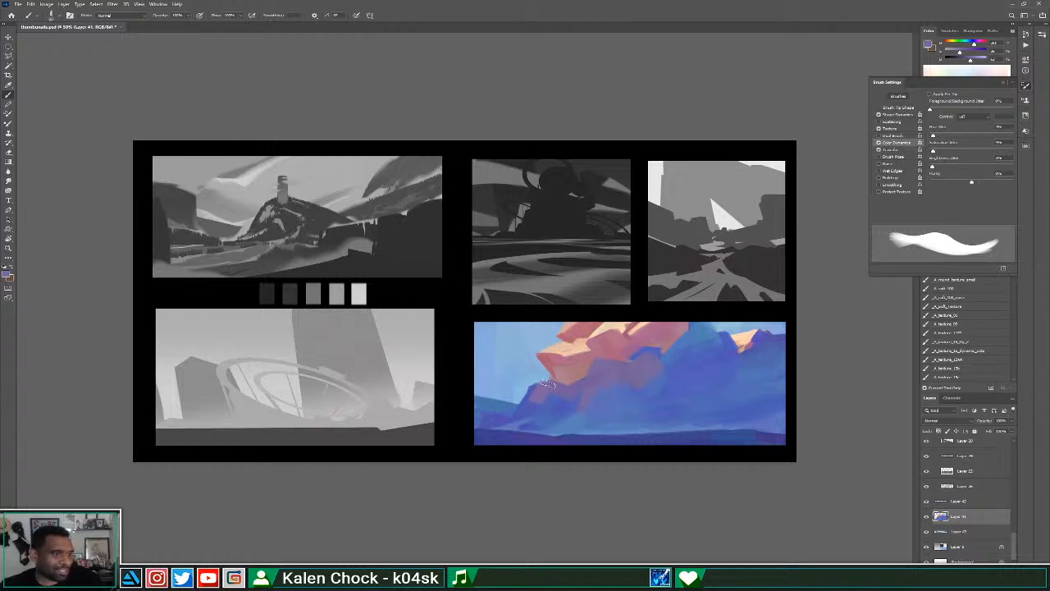
{"action": "left_click", "coordinate": [547, 423], "text": "alt"}
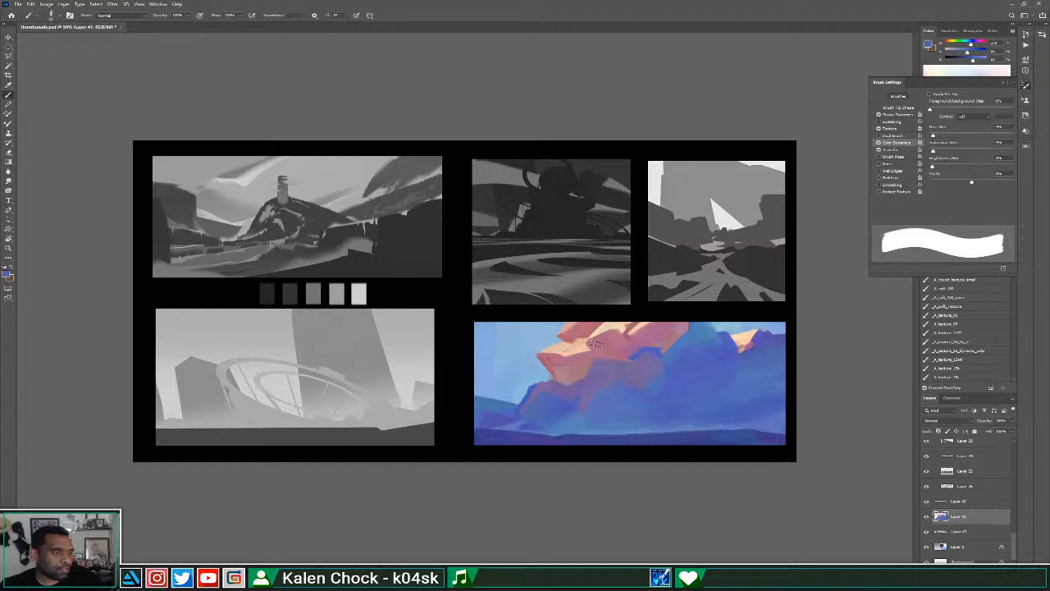
{"action": "left_click", "coordinate": [648, 370], "text": "alt"}
{"action": "left_click_drag", "start_coordinate": [632, 357], "coordinate": [660, 347]}
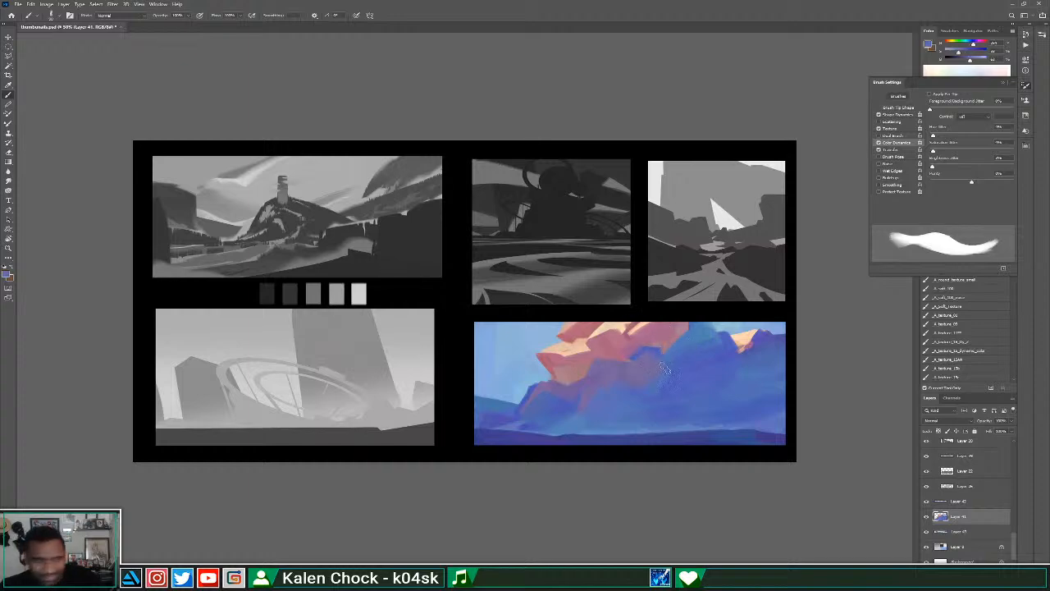
{"action": "left_click", "coordinate": [652, 358], "text": "alt"}
{"action": "mouse_move", "coordinate": [624, 373]}
{"action": "left_mouse_down"}
{"action": "mouse_move", "coordinate": [656, 345]}
{"action": "mouse_move", "coordinate": [675, 353]}
{"action": "mouse_move", "coordinate": [692, 328]}
{"action": "mouse_move", "coordinate": [727, 338]}
{"action": "mouse_move", "coordinate": [697, 331]}
{"action": "mouse_move", "coordinate": [639, 371]}
{"action": "left_mouse_up"}
{"action": "left_click", "coordinate": [727, 340], "text": "alt"}
Cover much of the left orange rock's sunlit peach area with sampled reddish terracotta.
{"action": "key", "text": "z"}
{"action": "left_click", "coordinate": [637, 402], "text": "alt"}
{"action": "left_click", "coordinate": [623, 372]}
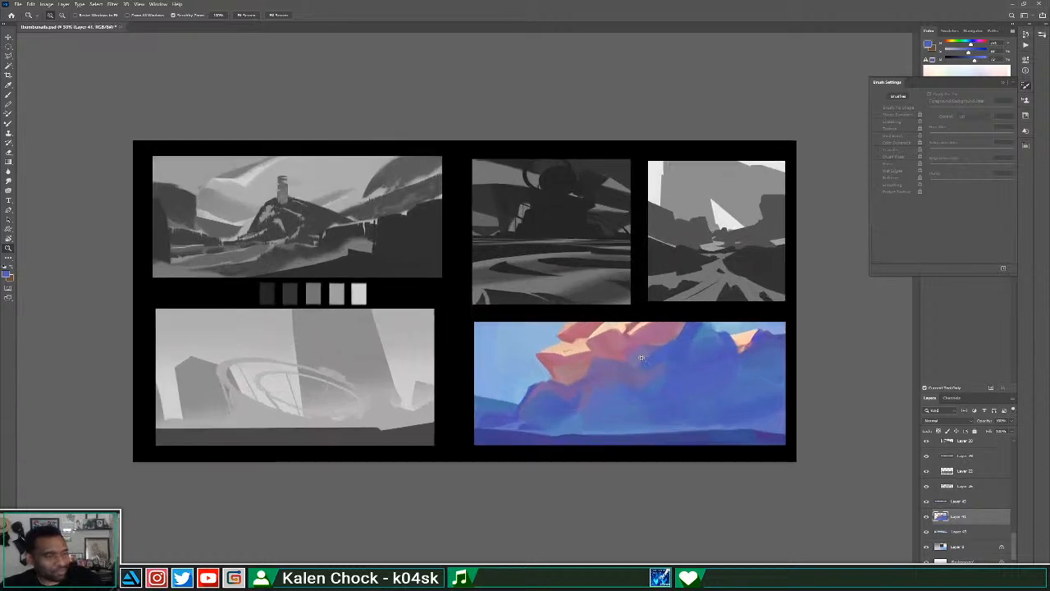
{"action": "left_click", "coordinate": [585, 358], "text": "alt"}
{"action": "left_click", "coordinate": [590, 340]}
{"action": "key", "text": "b"}
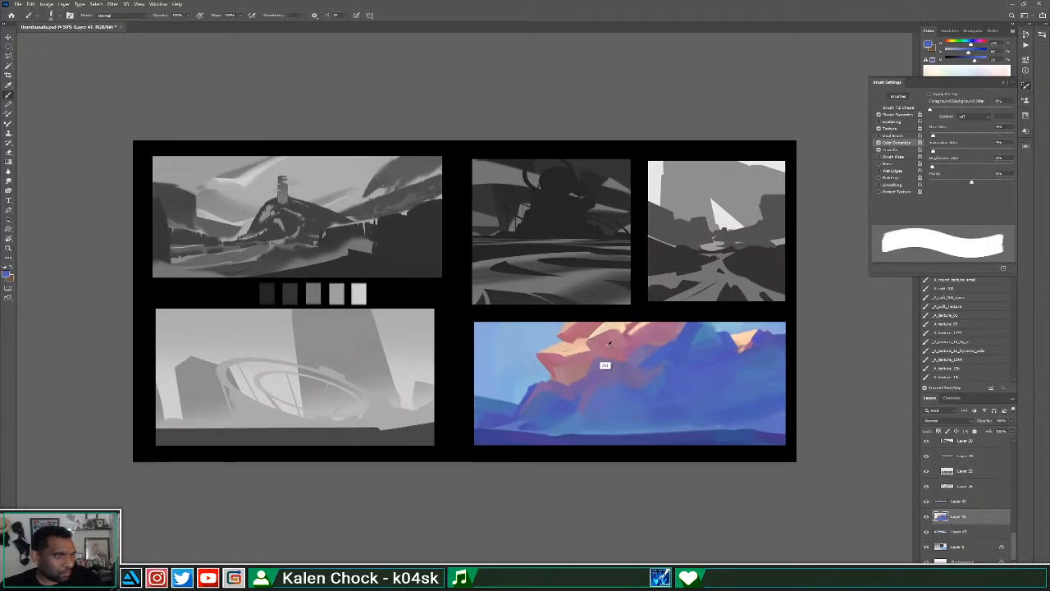
{"action": "left_click", "coordinate": [600, 363], "text": "alt"}
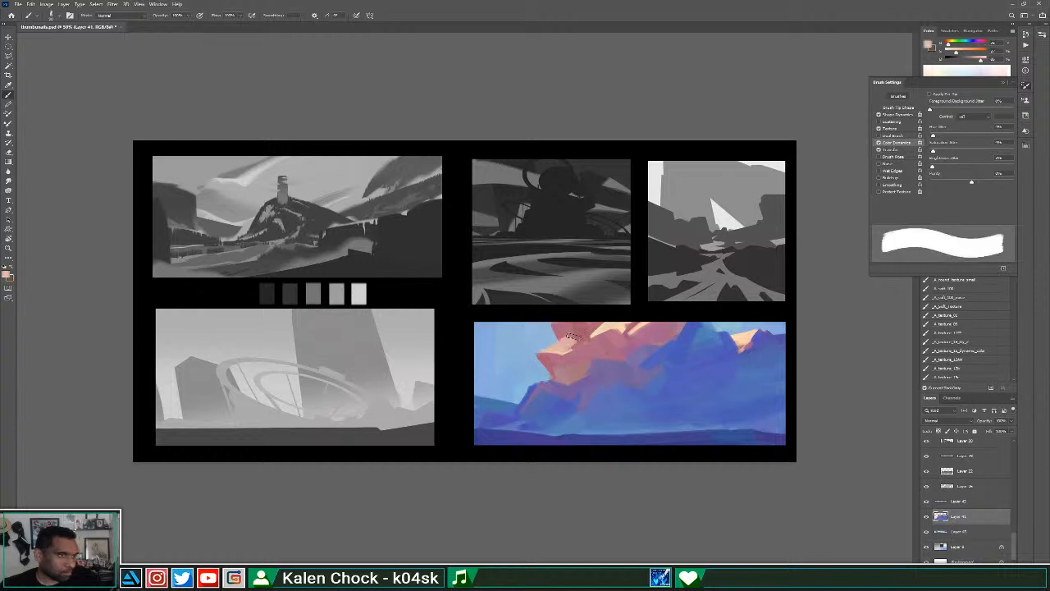
{"action": "left_click", "coordinate": [582, 328], "text": "alt"}
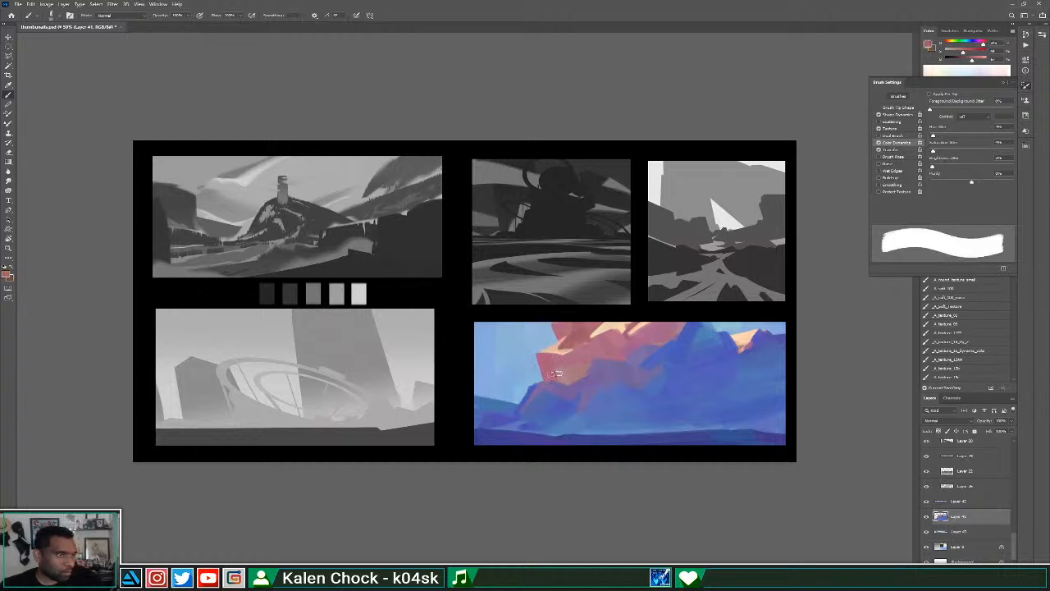
Paint slanted peach planes on the left orange rock and cut reddish shadows between them with sampled colours.
{"action": "left_click", "coordinate": [564, 350], "text": "alt"}
{"action": "mouse_move", "coordinate": [566, 345]}
{"action": "left_mouse_down"}
{"action": "mouse_move", "coordinate": [584, 331]}
{"action": "mouse_move", "coordinate": [577, 353]}
{"action": "mouse_move", "coordinate": [587, 327]}
{"action": "left_mouse_up"}
{"action": "left_click", "coordinate": [581, 356], "text": "alt"}
{"action": "left_click", "coordinate": [598, 346], "text": "alt"}
{"action": "left_click", "coordinate": [560, 345], "text": "alt"}
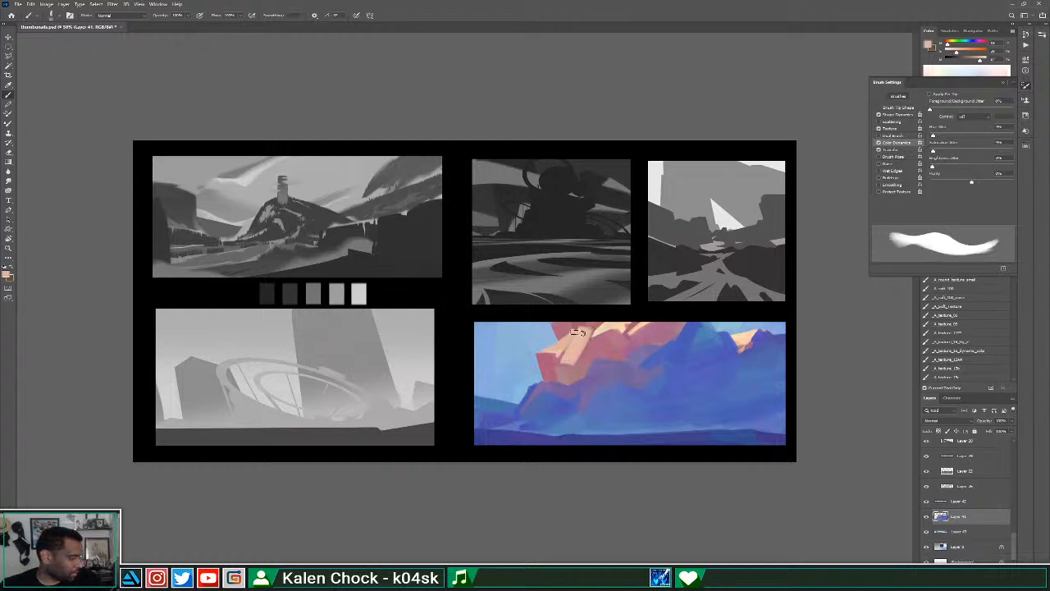
{"action": "left_click", "coordinate": [584, 365], "text": "alt"}
{"action": "left_click_drag", "start_coordinate": [579, 357], "coordinate": [591, 331]}
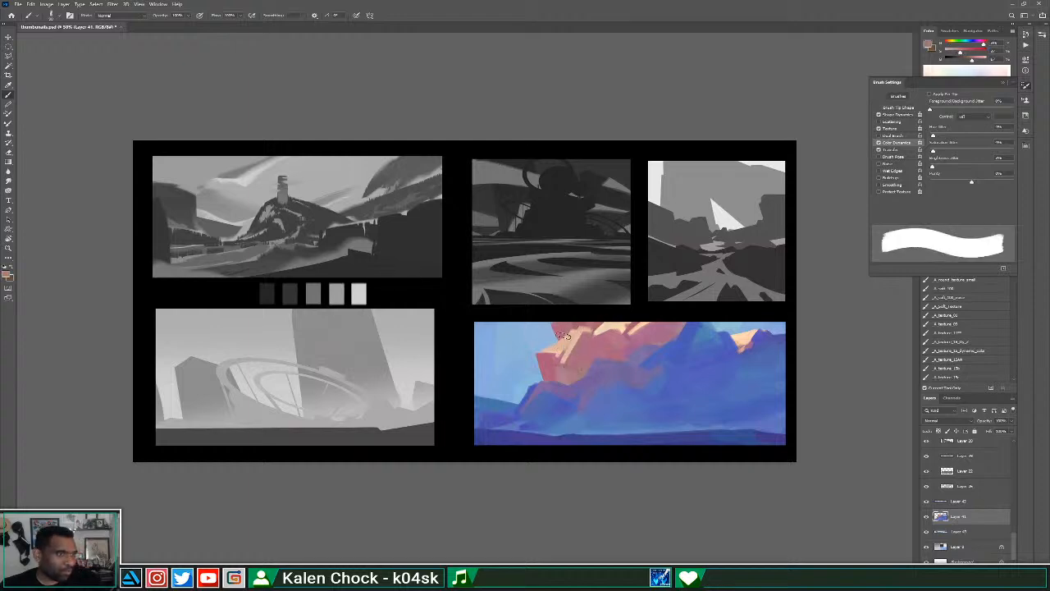
{"action": "left_click", "coordinate": [557, 339], "text": "alt"}
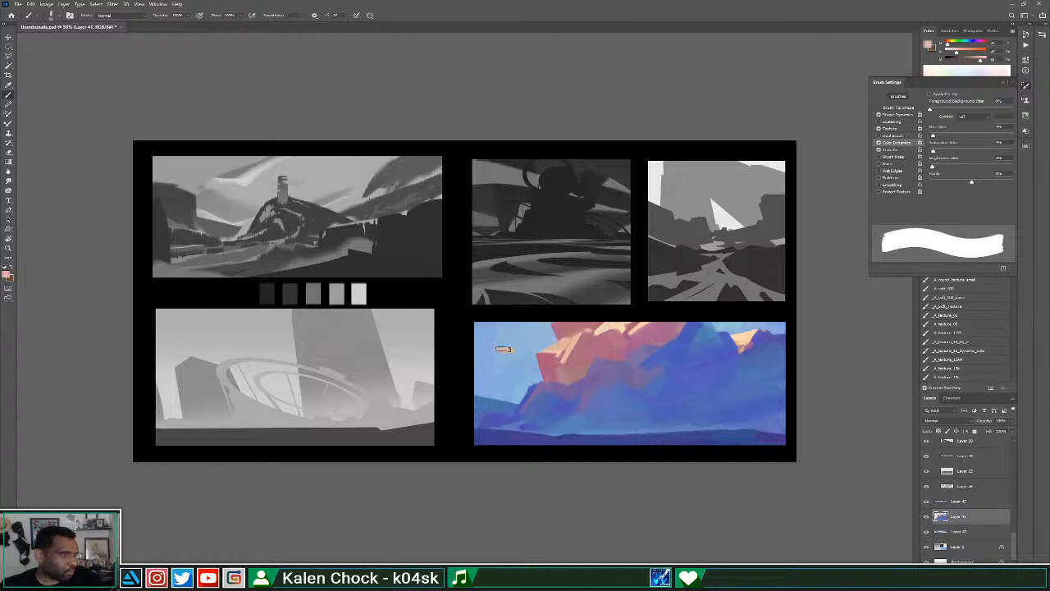
Try a peach stroke in the left sky and a reddish slope across the right blue cliffs.
{"action": "left_click_drag", "start_coordinate": [502, 348], "coordinate": [521, 348]}
{"action": "left_click", "coordinate": [547, 360], "text": "alt"}
{"action": "key", "text": "ctrl+z"}
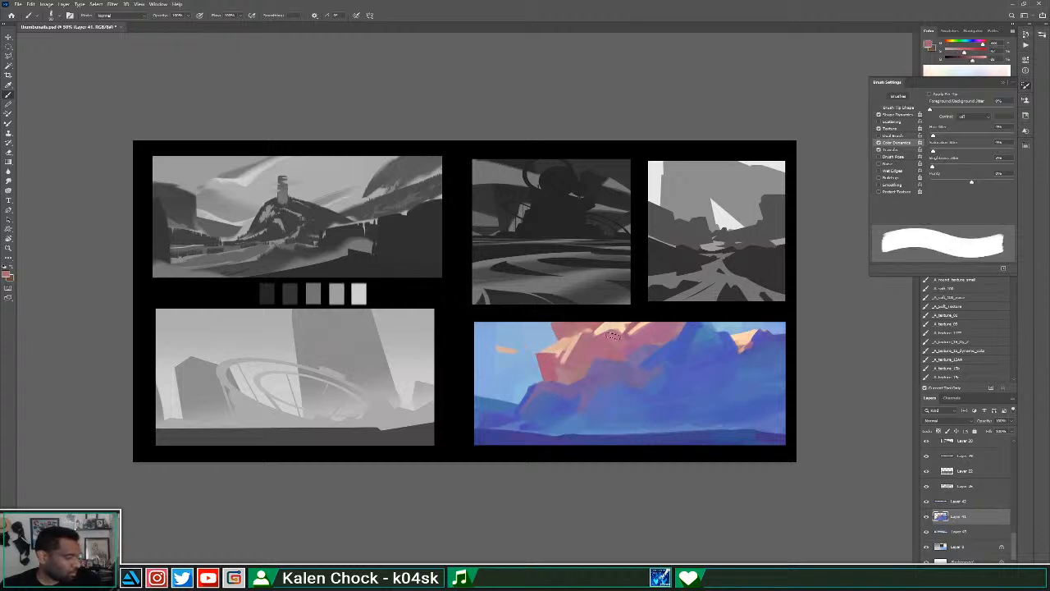
{"action": "left_click", "coordinate": [612, 337], "text": "alt"}
{"action": "mouse_move", "coordinate": [693, 363]}
{"action": "left_mouse_down"}
{"action": "mouse_move", "coordinate": [721, 360]}
{"action": "mouse_move", "coordinate": [680, 377]}
{"action": "left_mouse_up"}
{"action": "key", "text": "ctrl+z"}
{"action": "key", "text": "ctrl+z"}
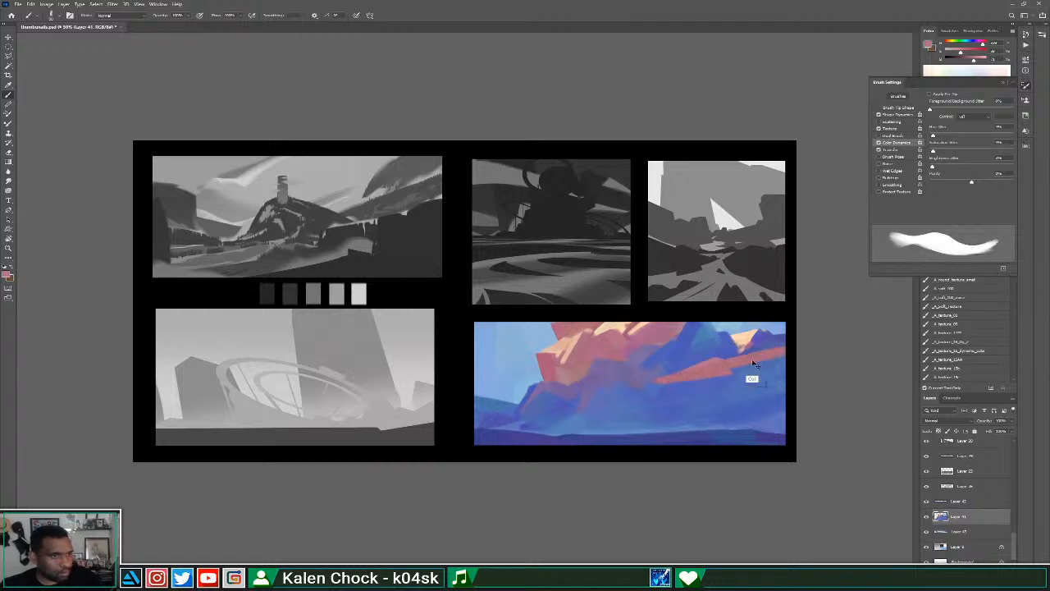
{"action": "key", "text": "ctrl+z"}
{"action": "key", "text": "ctrl+z"}
Reshape the left orange rock's sunlit top with sampled peach and fill the face below with sampled red.
{"action": "left_click", "coordinate": [562, 346], "text": "alt"}
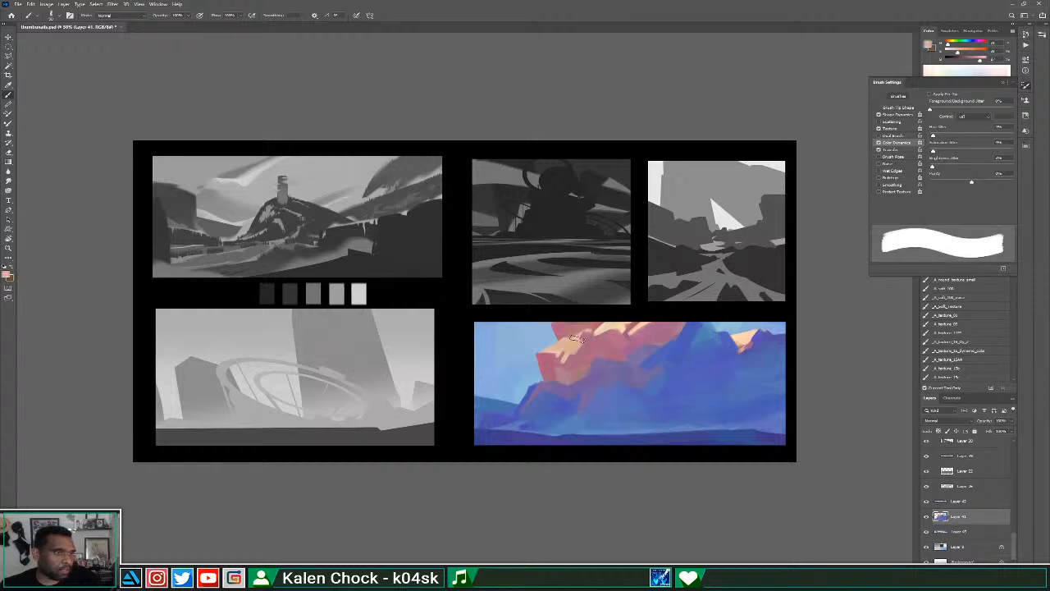
{"action": "mouse_move", "coordinate": [573, 342]}
{"action": "left_mouse_down"}
{"action": "mouse_move", "coordinate": [551, 359]}
{"action": "mouse_move", "coordinate": [579, 339]}
{"action": "left_mouse_up"}
{"action": "left_click", "coordinate": [555, 361], "text": "alt"}
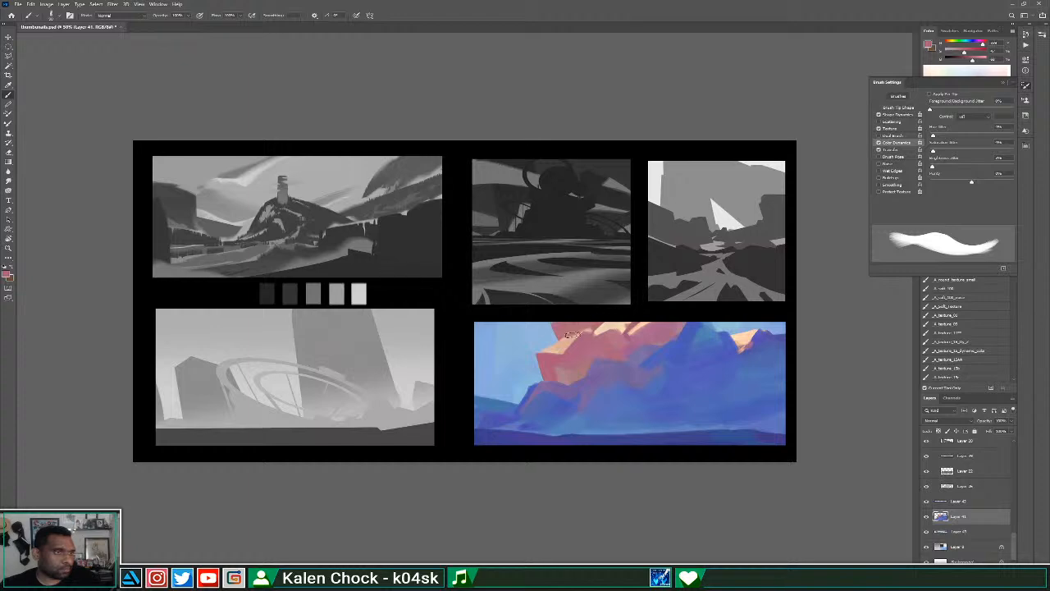
Add a small peach-lit peak on the right blue ridge and tint the central cliffs with sampled muted purple.
{"action": "left_click", "coordinate": [575, 326], "text": "alt"}
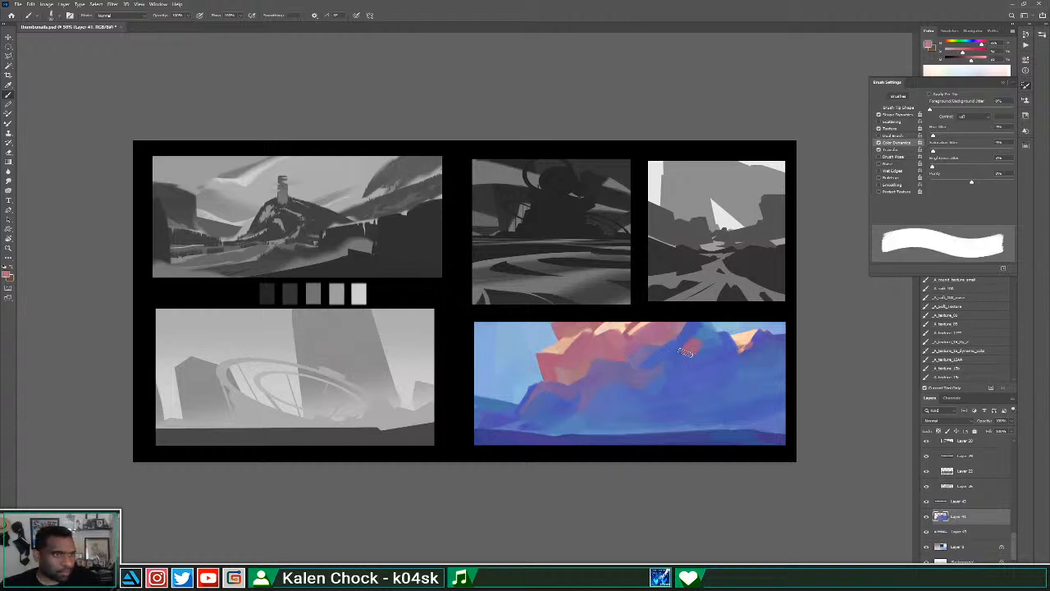
{"action": "left_click", "coordinate": [644, 321], "text": "alt"}
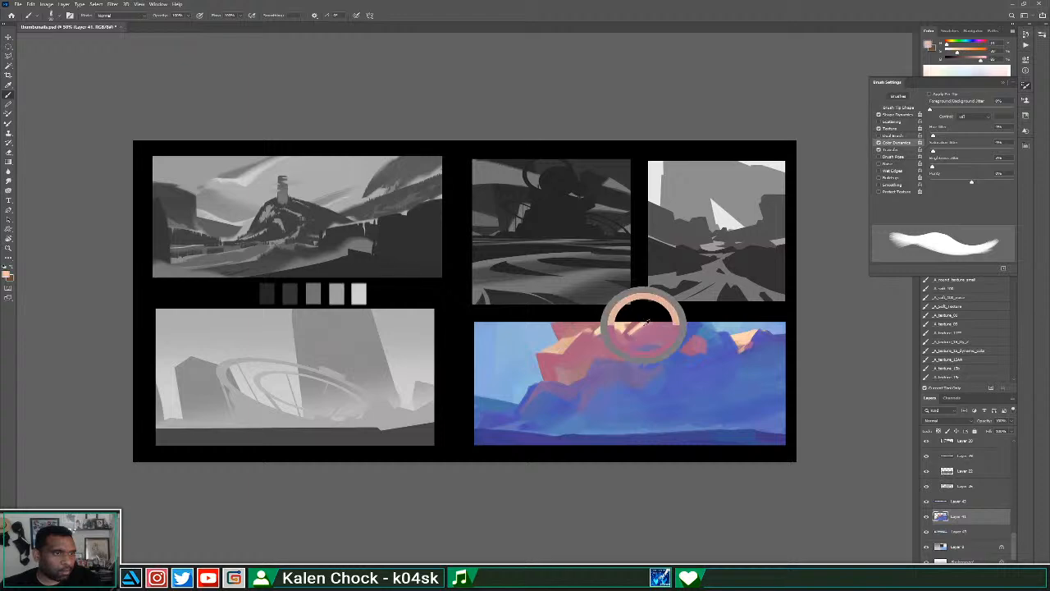
{"action": "left_click", "coordinate": [689, 351], "text": "alt"}
{"action": "left_click_drag", "start_coordinate": [680, 354], "coordinate": [716, 353]}
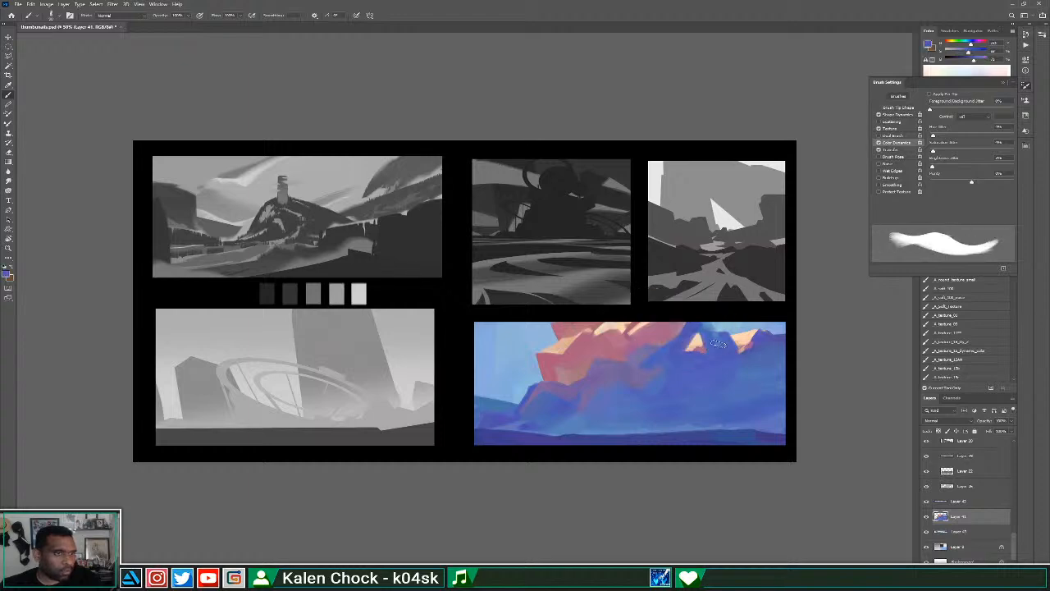
{"action": "left_click", "coordinate": [661, 369], "text": "alt"}
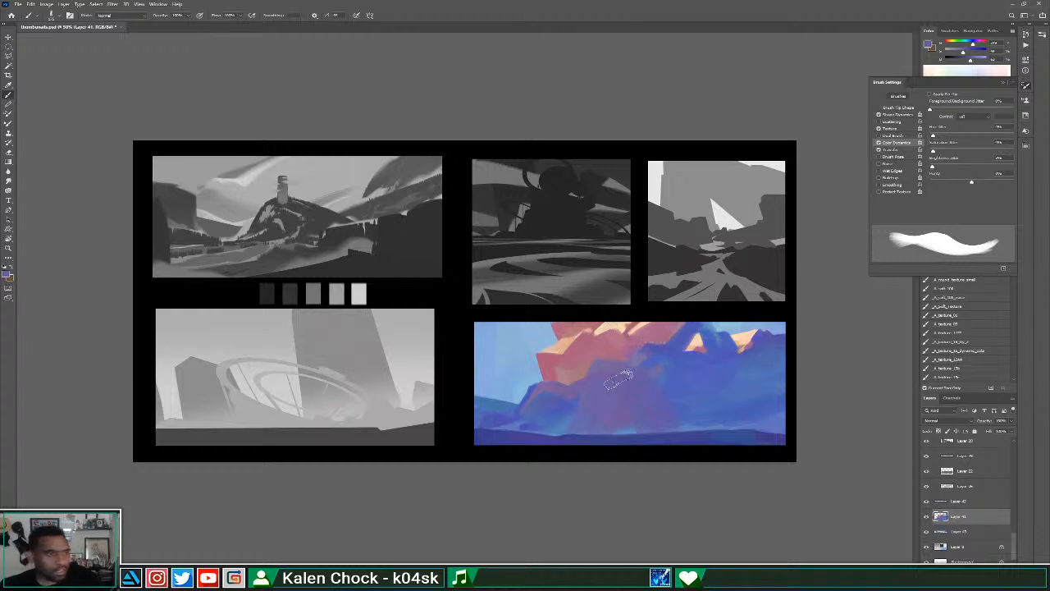
Paint a light blue diagonal plane between the two small sunlit peaks and define the cliff beneath with deeper blue.
{"action": "left_click", "coordinate": [710, 337], "text": "alt"}
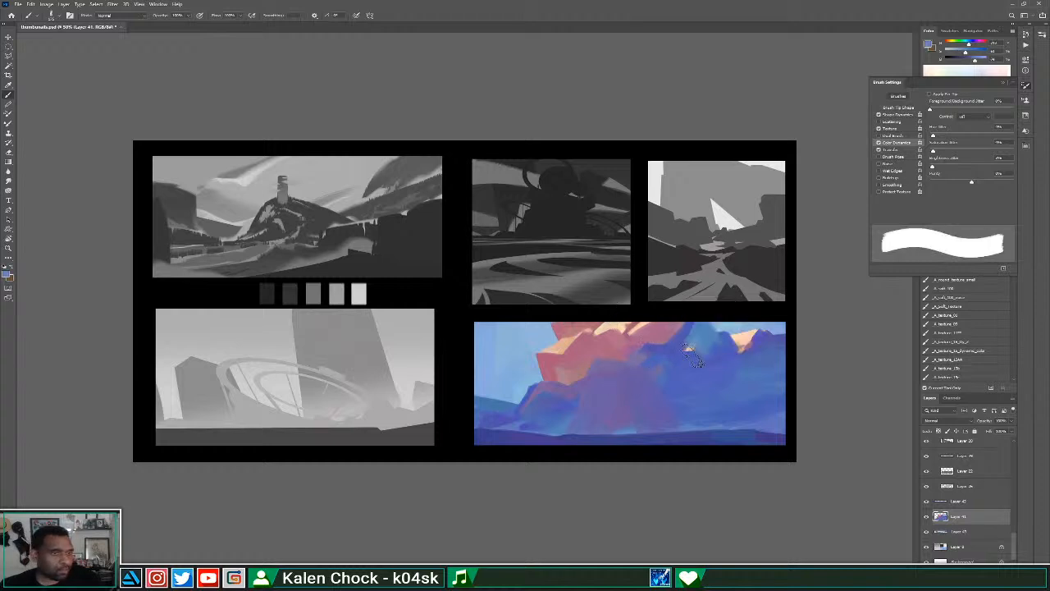
{"action": "mouse_move", "coordinate": [708, 331]}
{"action": "left_mouse_down"}
{"action": "mouse_move", "coordinate": [722, 372]}
{"action": "mouse_move", "coordinate": [719, 338]}
{"action": "mouse_move", "coordinate": [750, 369]}
{"action": "left_mouse_up"}
{"action": "left_click", "coordinate": [726, 361], "text": "alt"}
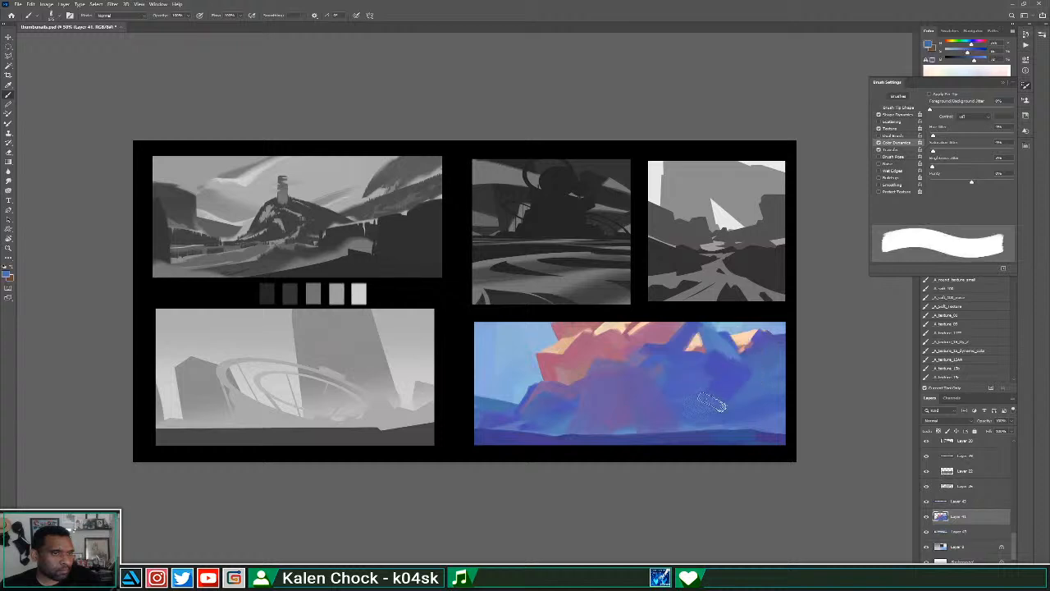
{"action": "left_click_drag", "start_coordinate": [723, 365], "coordinate": [735, 390]}
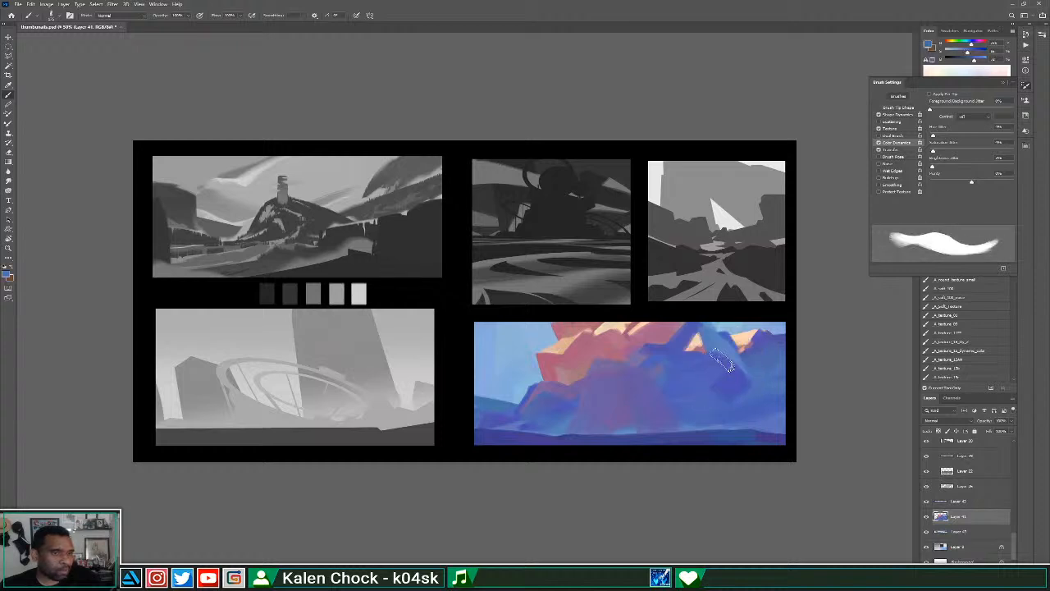
{"action": "left_click", "coordinate": [729, 351], "text": "alt"}
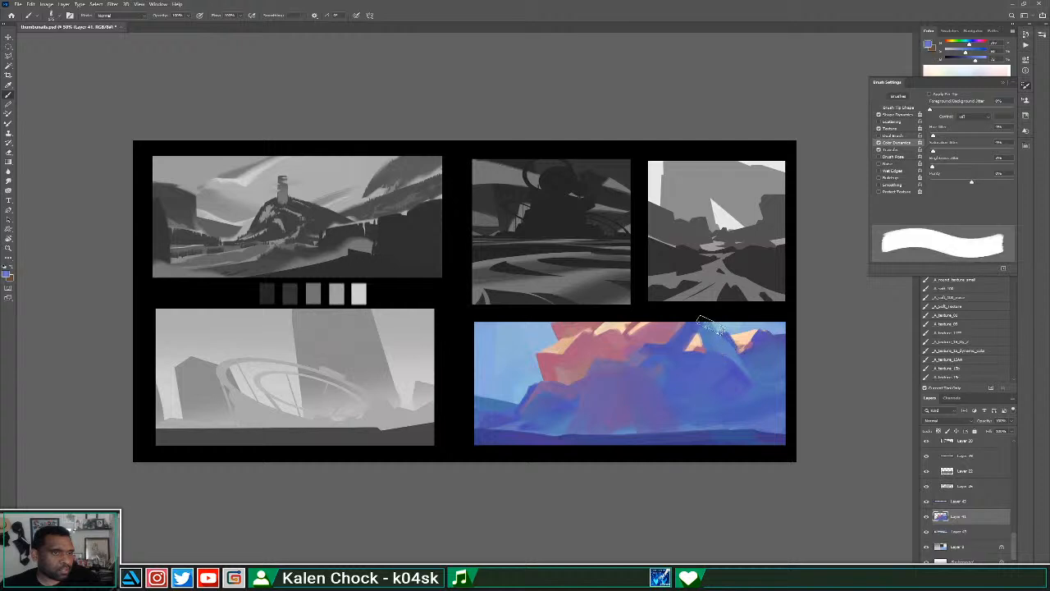
Sweep sampled light blue haze along the base of the cliffs and adjust the right slope with sampled blue.
{"action": "left_click", "coordinate": [558, 434], "text": "alt"}
{"action": "mouse_move", "coordinate": [515, 440]}
{"action": "left_mouse_down"}
{"action": "mouse_move", "coordinate": [670, 426]}
{"action": "mouse_move", "coordinate": [507, 431]}
{"action": "mouse_move", "coordinate": [722, 409]}
{"action": "mouse_move", "coordinate": [640, 428]}
{"action": "left_mouse_up"}
{"action": "left_click", "coordinate": [721, 410], "text": "alt"}
{"action": "left_click", "coordinate": [723, 397], "text": "alt"}
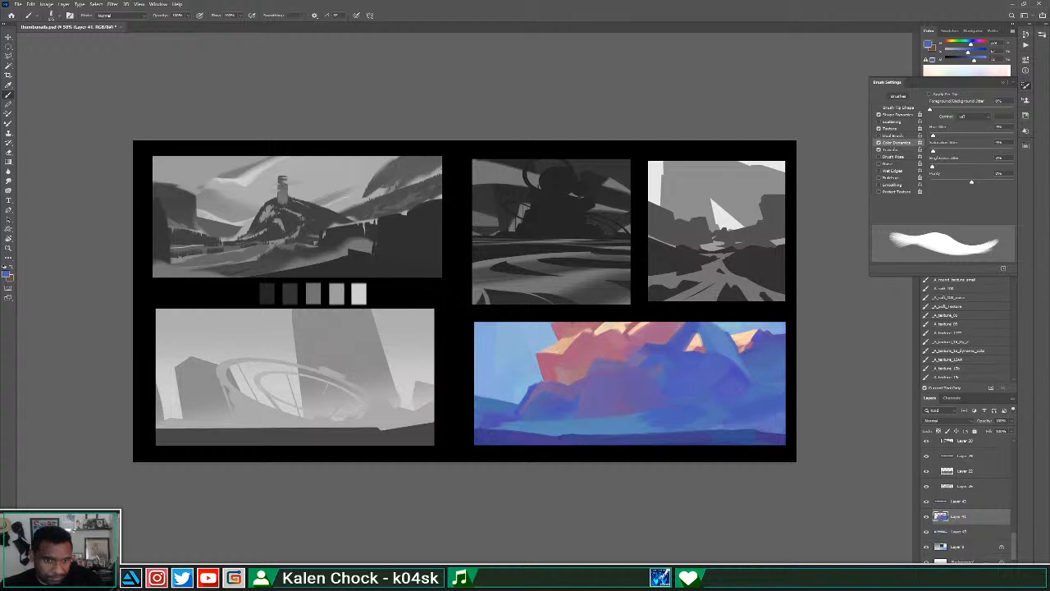
Add a new layer, sample the dark blue shadow colour and try long diagonal streaks across the rock formation.
{"action": "left_click", "coordinate": [991, 569]}
{"action": "left_click", "coordinate": [527, 414], "text": "alt"}
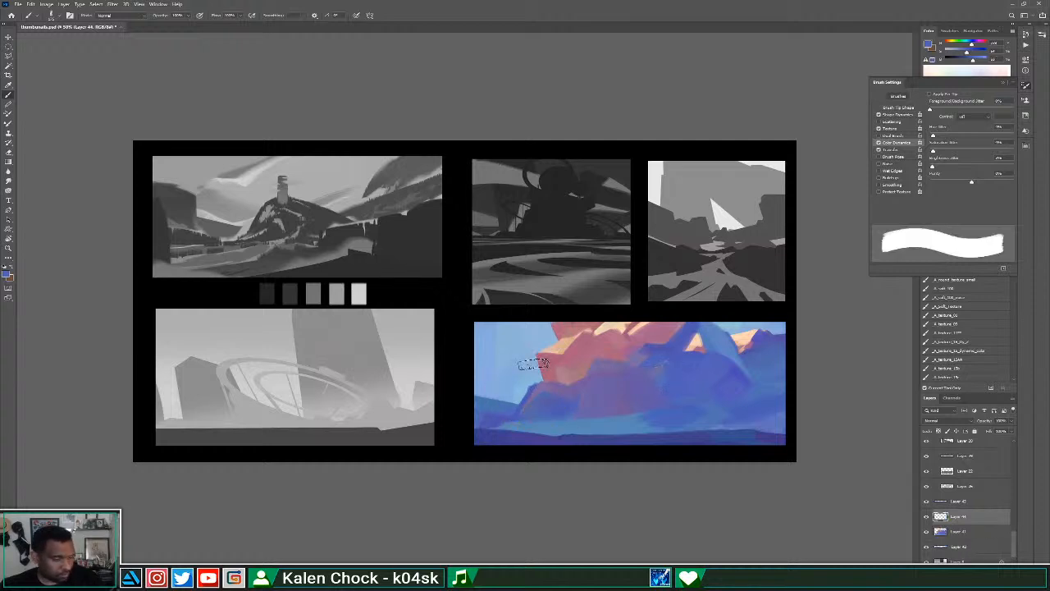
{"action": "left_click_drag", "start_coordinate": [512, 376], "coordinate": [736, 341]}
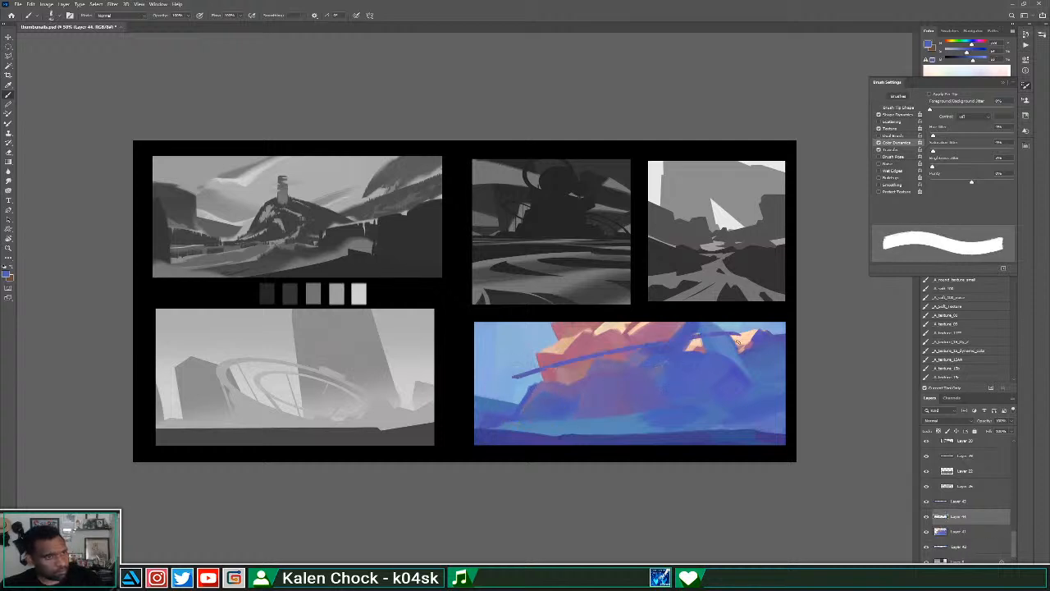
{"action": "key", "text": "ctrl+z"}
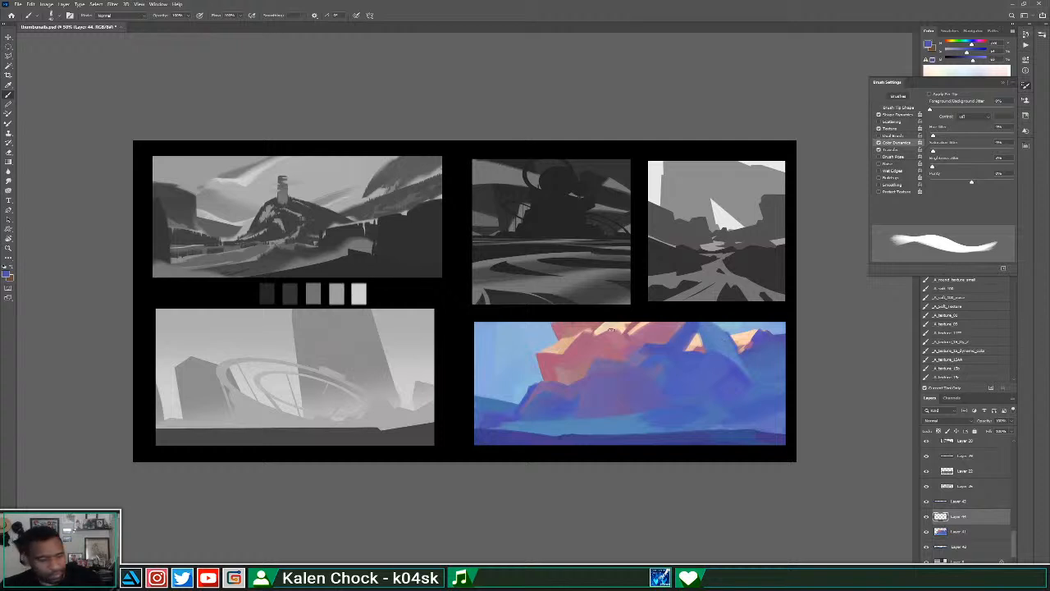
{"action": "left_click_drag", "start_coordinate": [482, 361], "coordinate": [611, 327]}
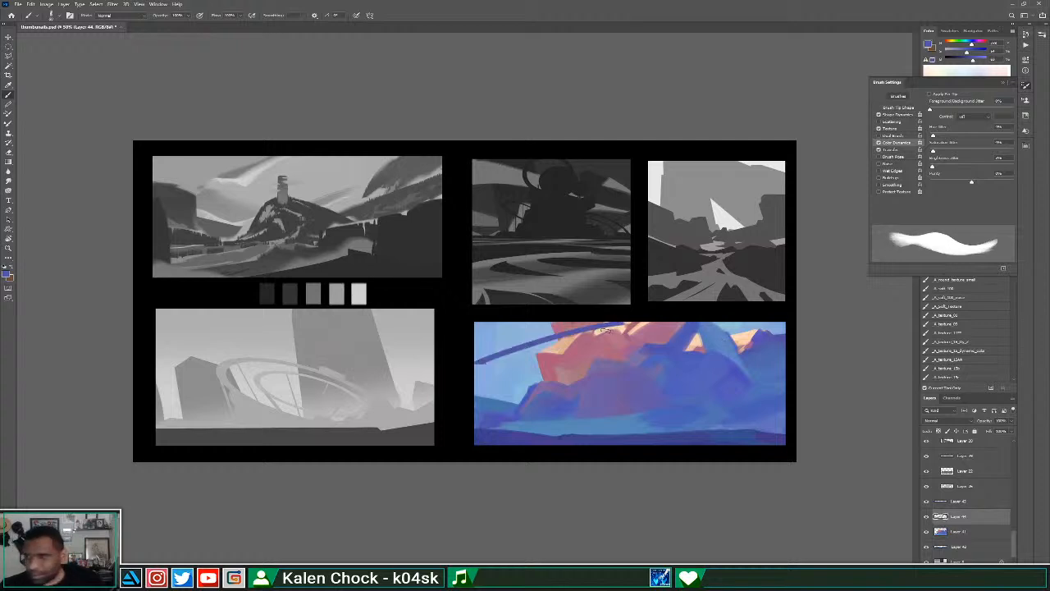
{"action": "key", "text": "ctrl+z"}
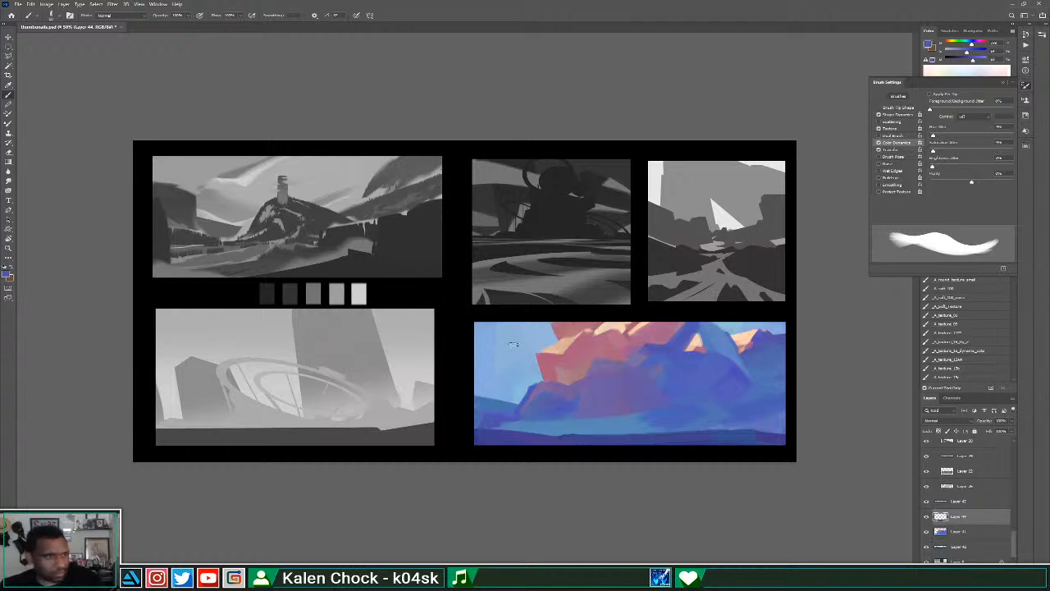
{"action": "key", "text": "ctrl+shift+z"}
{"action": "key", "text": "ctrl+z"}
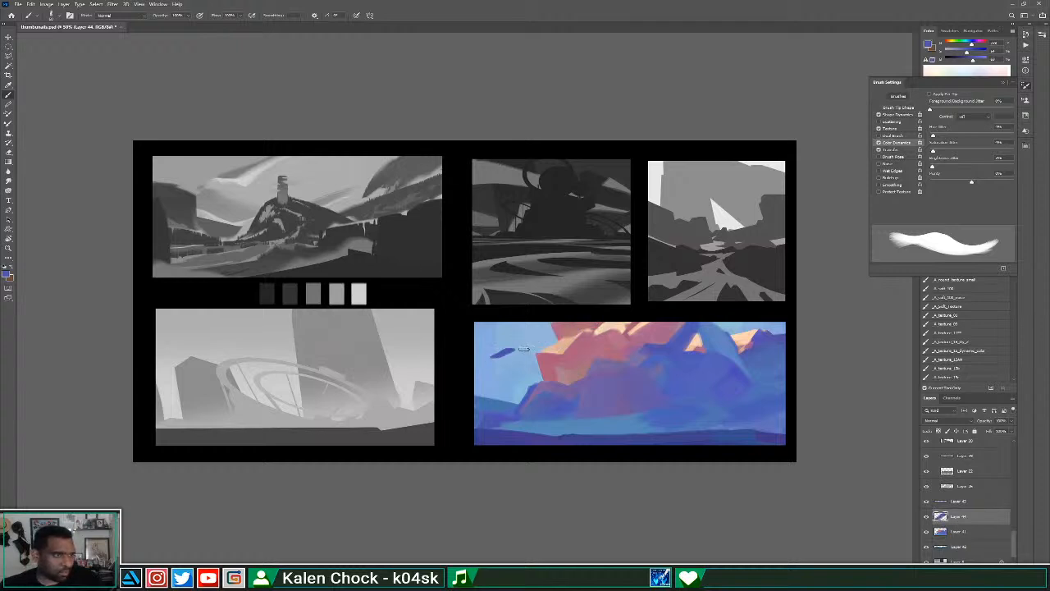
Paint a dark blue diagonal streak from the left sky across the orange rock's top and erase its underside to a taper.
{"action": "key", "text": "ctrl+shift+z"}
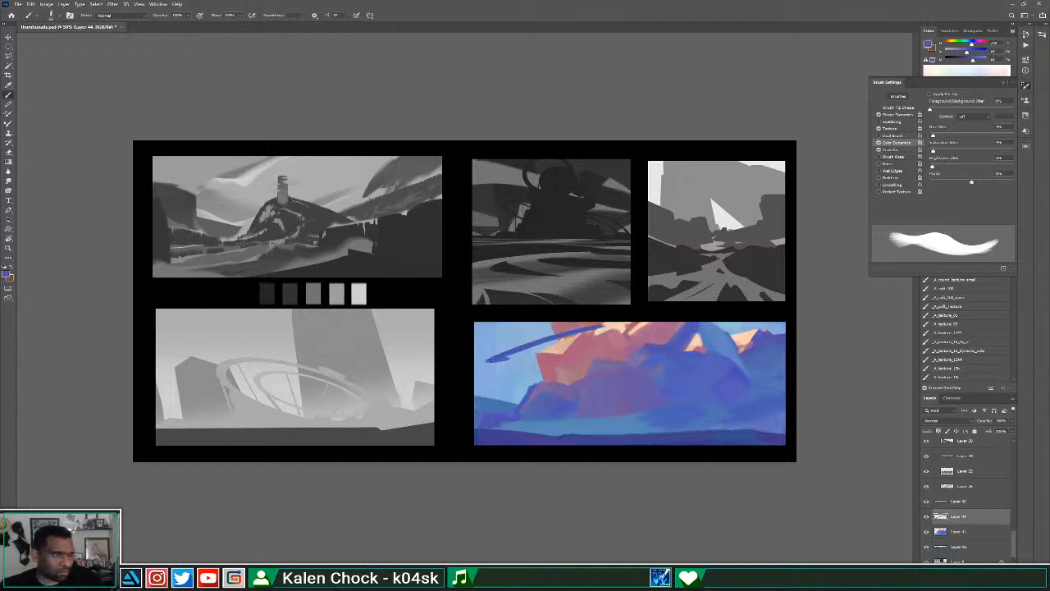
{"action": "mouse_move", "coordinate": [503, 356]}
{"action": "left_mouse_down"}
{"action": "mouse_move", "coordinate": [589, 324]}
{"action": "mouse_move", "coordinate": [627, 322]}
{"action": "mouse_move", "coordinate": [610, 322]}
{"action": "left_mouse_up"}
{"action": "key", "text": "e"}
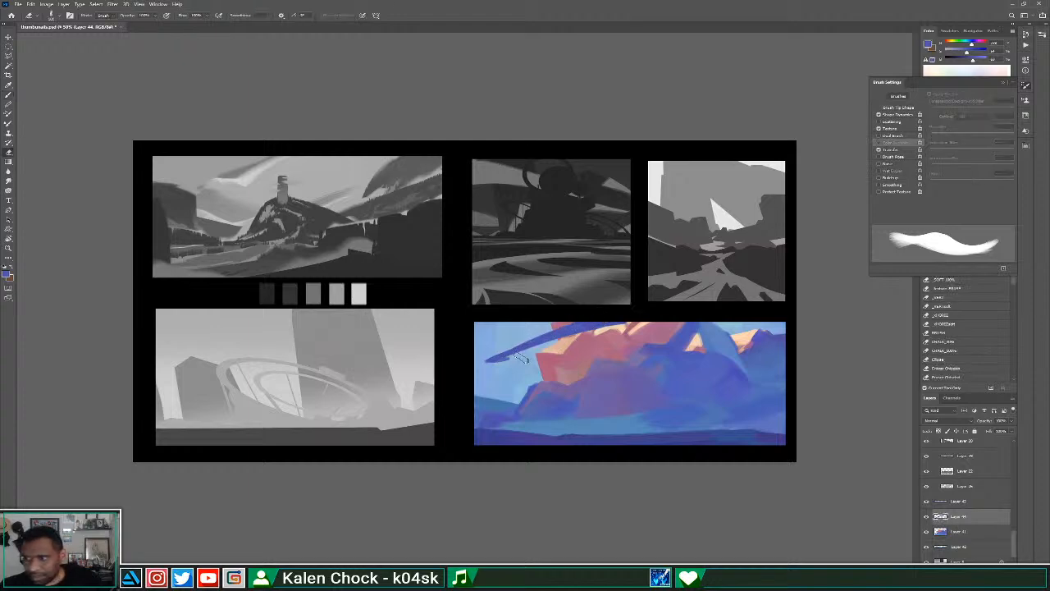
{"action": "mouse_move", "coordinate": [516, 356]}
{"action": "left_mouse_down"}
{"action": "mouse_move", "coordinate": [476, 367]}
{"action": "mouse_move", "coordinate": [628, 323]}
{"action": "left_mouse_up"}
Paint a blue streak across the small right peaks and shape a small pointed shard in the left sky with brush and eraser.
{"action": "key", "text": "b"}
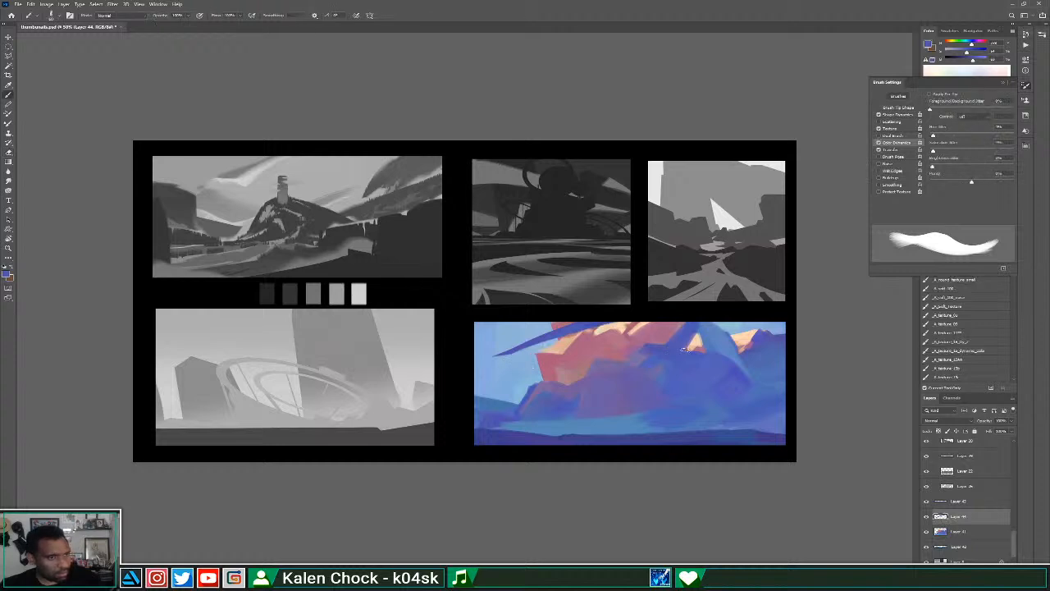
{"action": "mouse_move", "coordinate": [684, 348]}
{"action": "left_mouse_down"}
{"action": "mouse_move", "coordinate": [718, 346]}
{"action": "mouse_move", "coordinate": [681, 348]}
{"action": "left_mouse_up"}
{"action": "left_click_drag", "start_coordinate": [579, 370], "coordinate": [563, 372]}
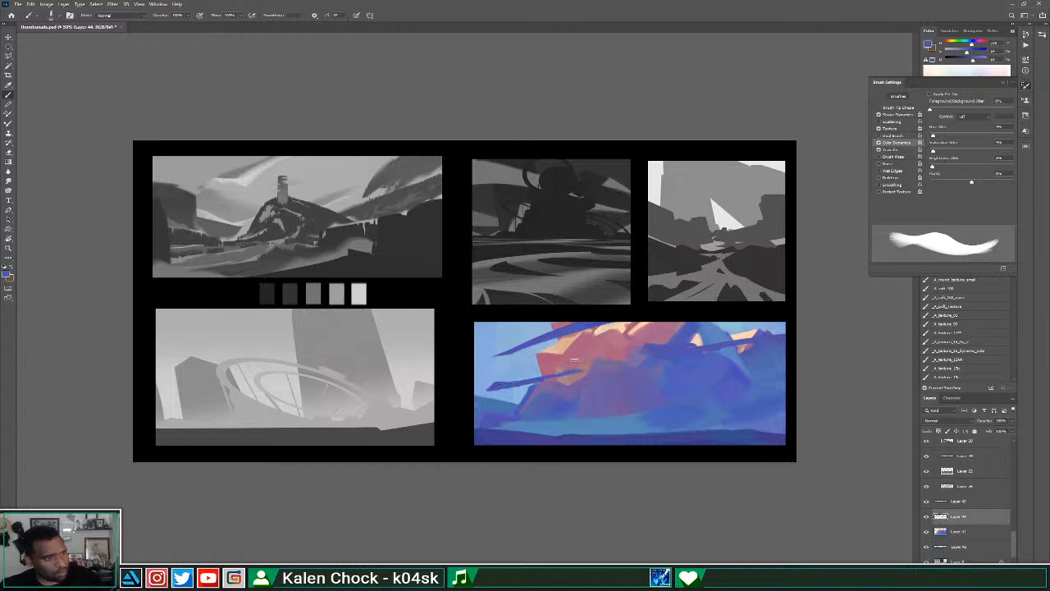
{"action": "key", "text": "e"}
{"action": "left_click_drag", "start_coordinate": [491, 396], "coordinate": [581, 374]}
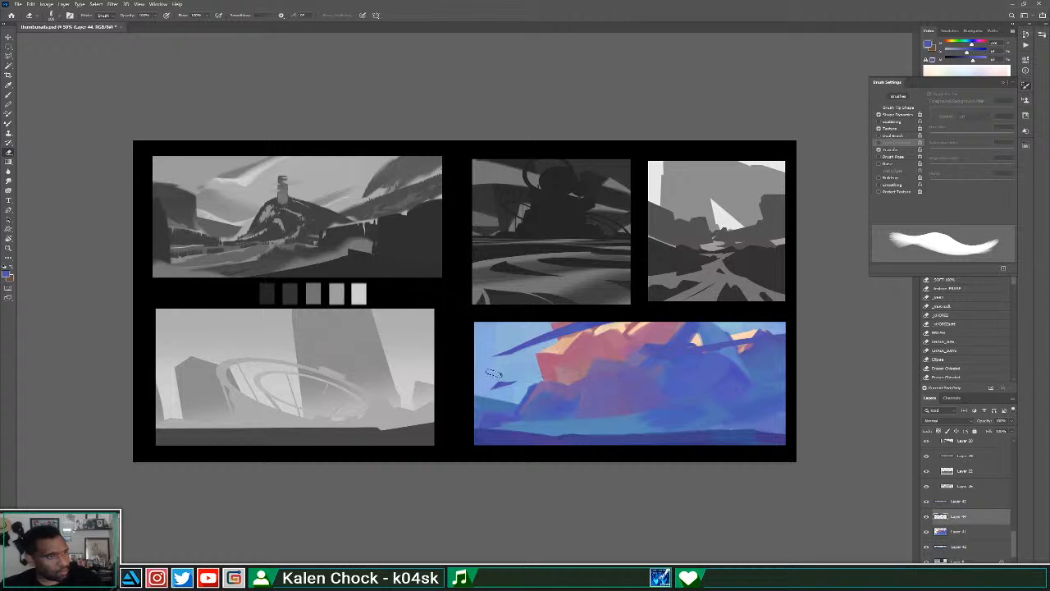
{"action": "key", "text": "b"}
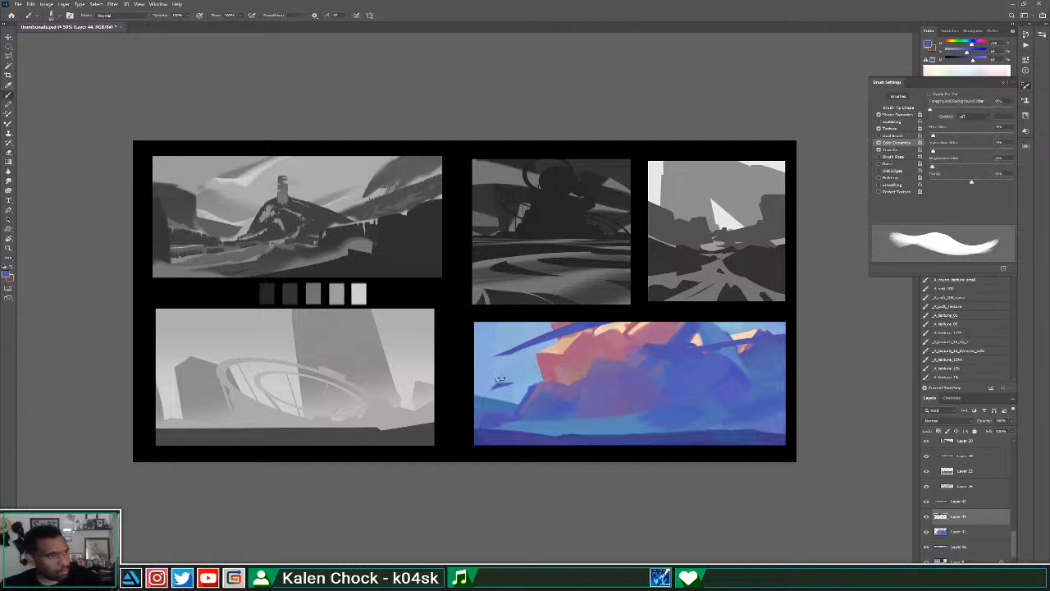
{"action": "left_click_drag", "start_coordinate": [492, 378], "coordinate": [513, 387]}
{"action": "key", "text": "e"}
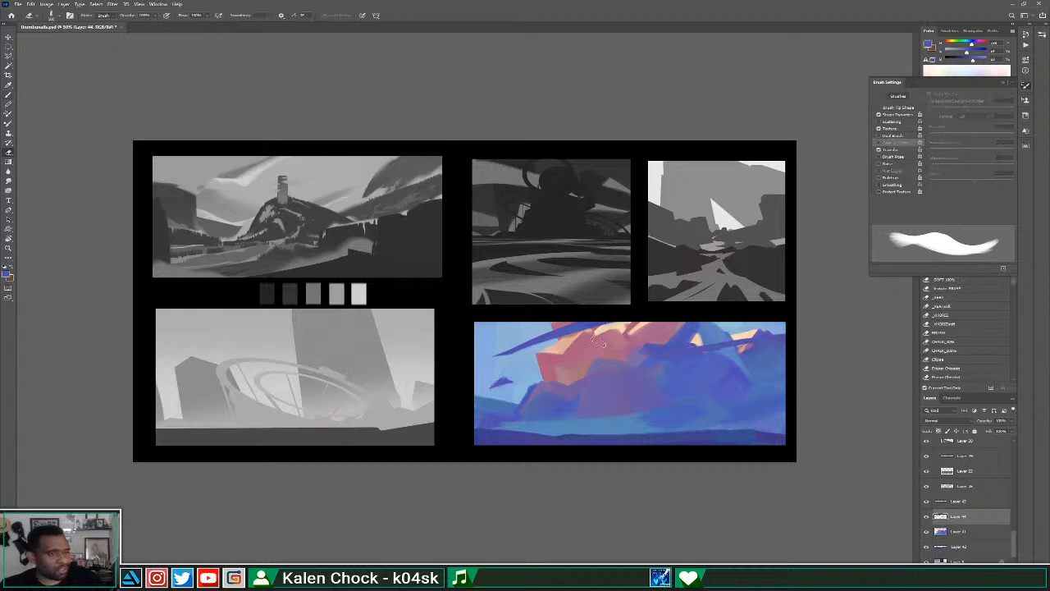
Thicken the streak over the right peaks, trim it with the eraser and add short blue spikes above the central rock.
{"action": "key", "text": "b"}
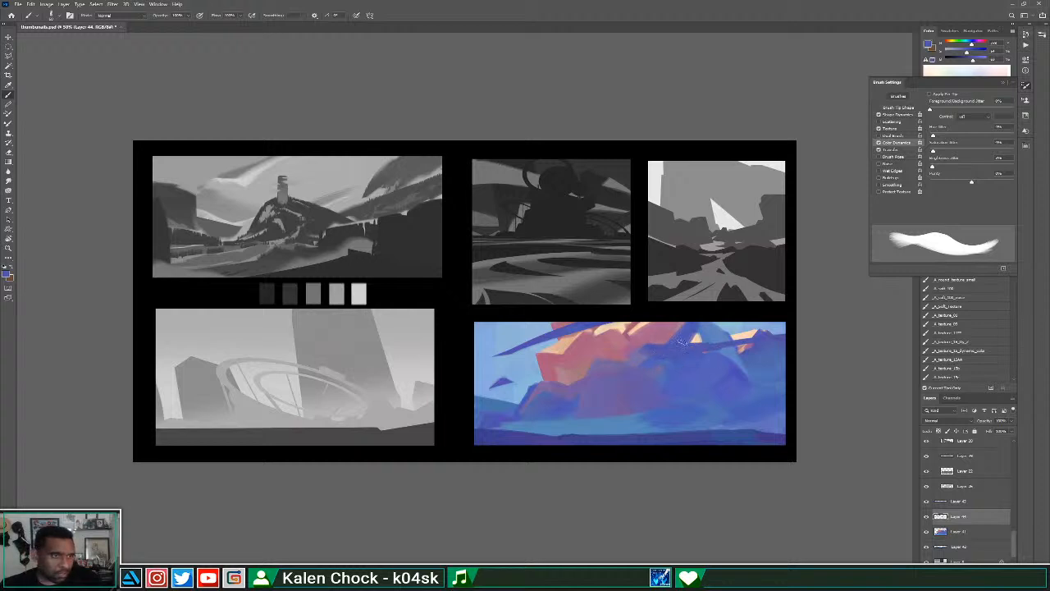
{"action": "key", "text": "e"}
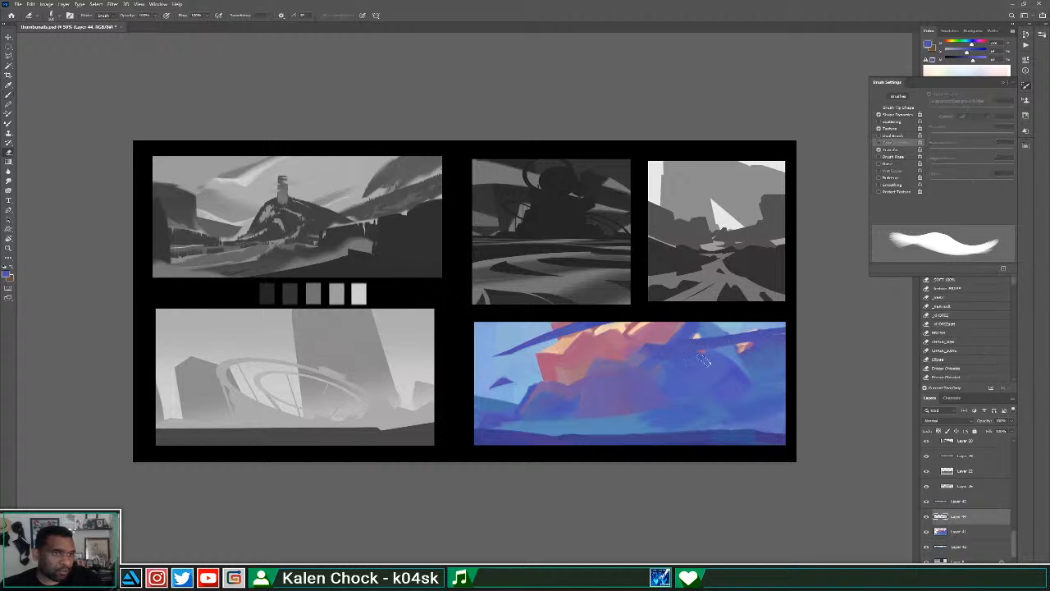
{"action": "mouse_move", "coordinate": [753, 340]}
{"action": "left_mouse_down"}
{"action": "mouse_move", "coordinate": [717, 346]}
{"action": "mouse_move", "coordinate": [823, 324]}
{"action": "left_mouse_up"}
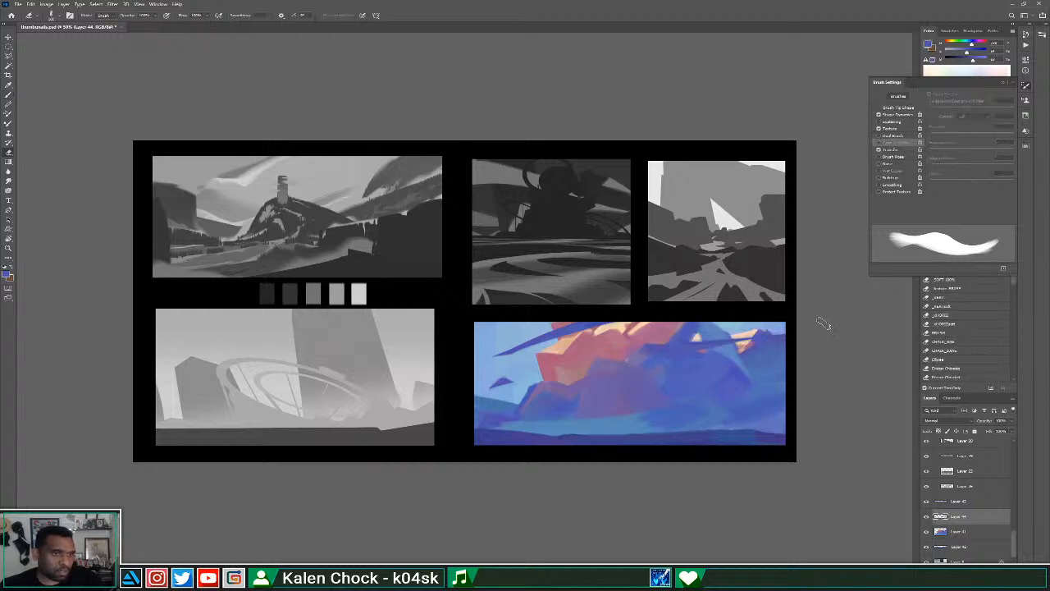
{"action": "key", "text": "b"}
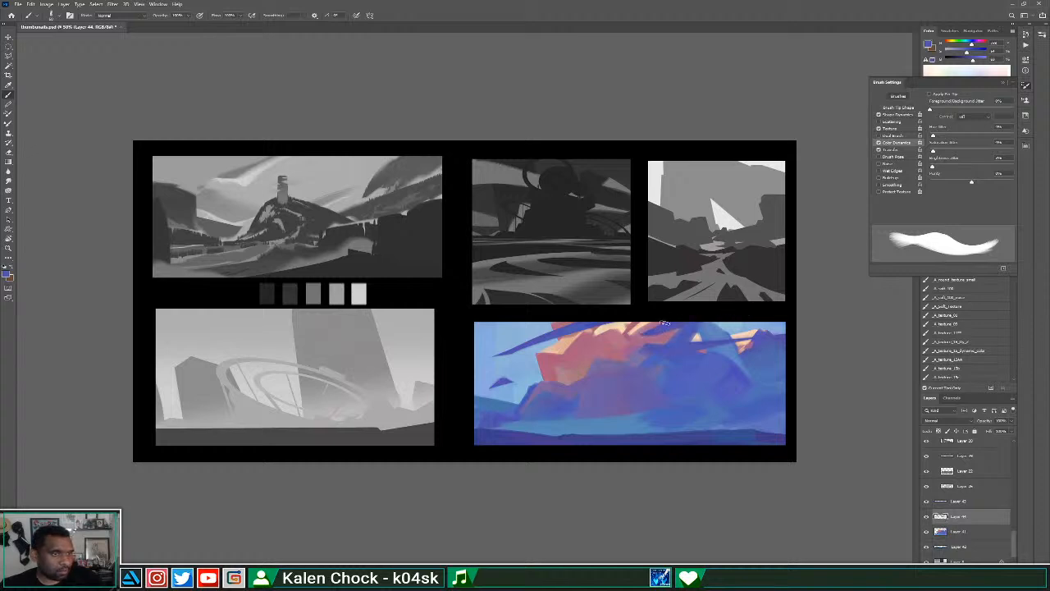
{"action": "key", "text": "e"}
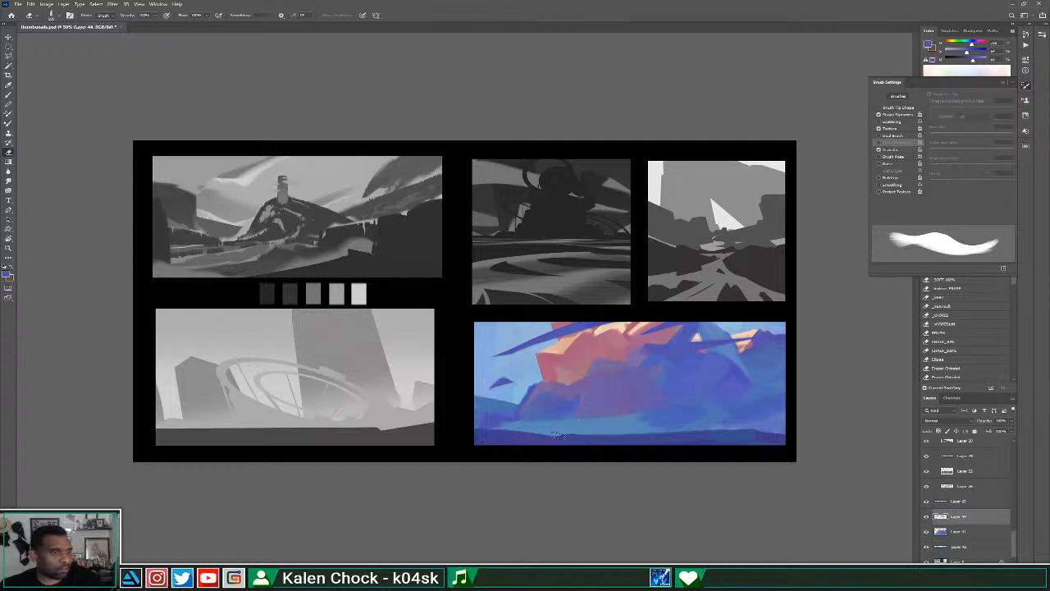
{"action": "key", "text": "b"}
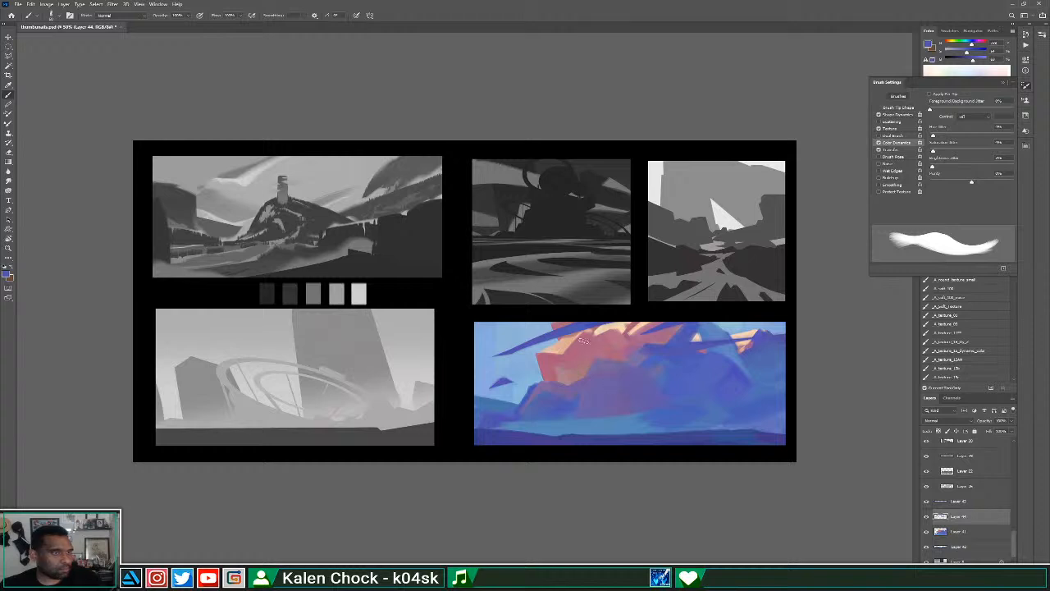
Lock the streak layer's transparent pixels and paint sampled peach light along the streak over the right peaks.
{"action": "left_click", "coordinate": [575, 327], "text": "alt"}
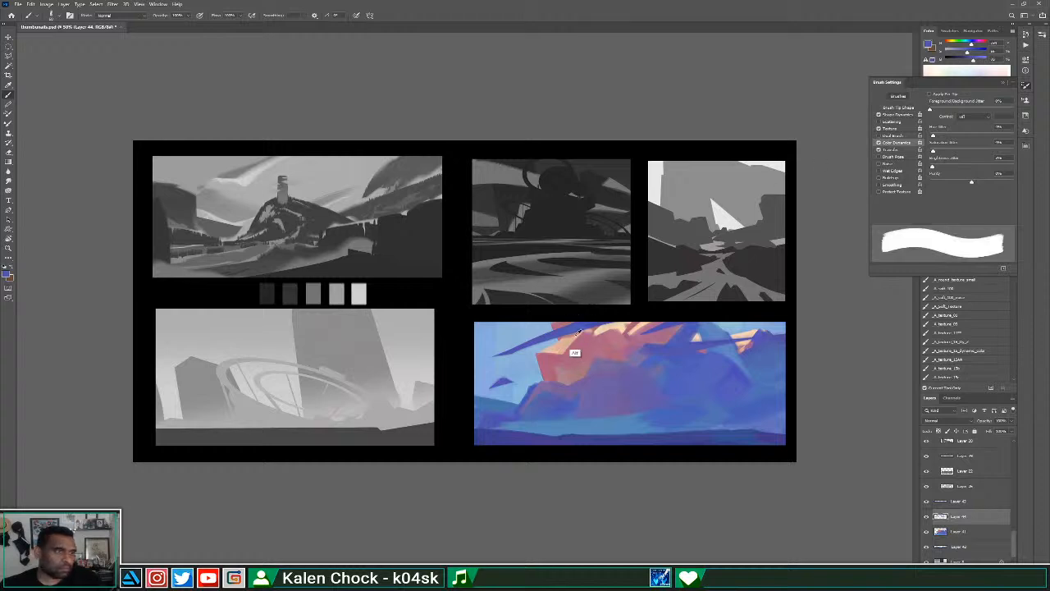
{"action": "left_click", "coordinate": [606, 364], "text": "alt"}
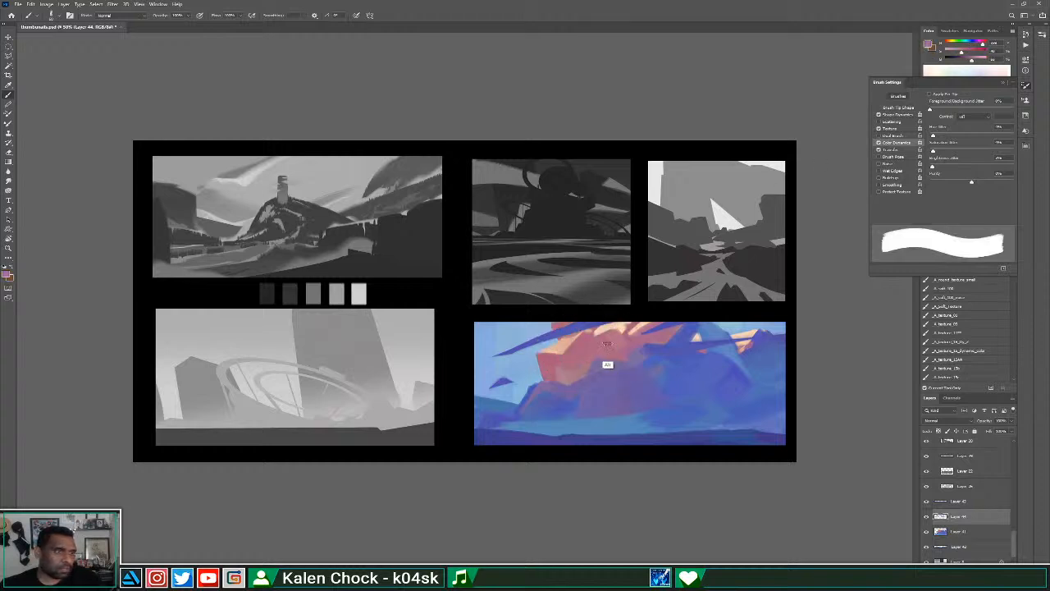
{"action": "left_click", "coordinate": [607, 344], "text": "alt"}
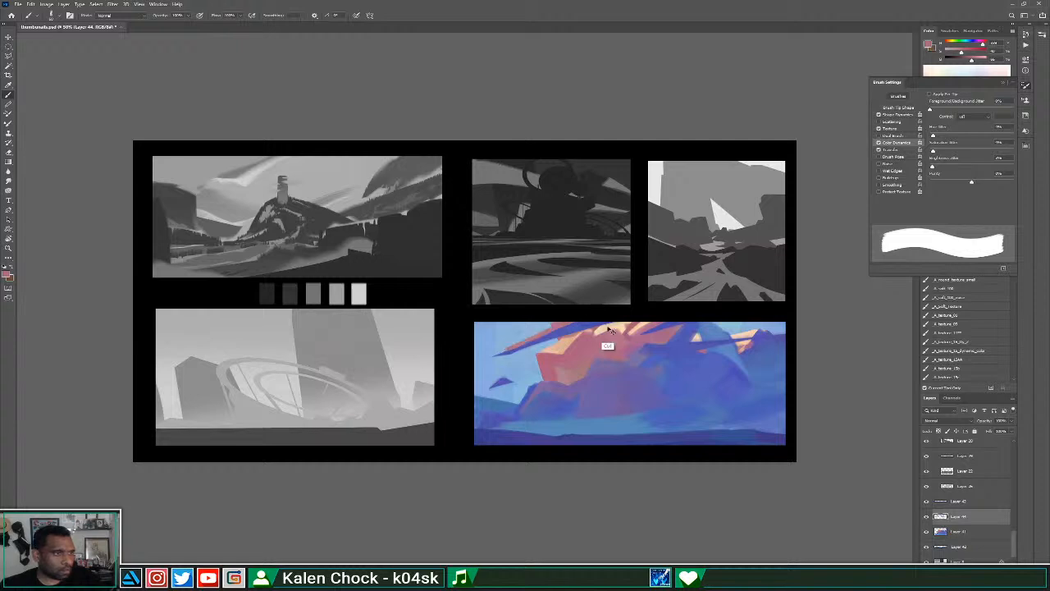
{"action": "left_click", "coordinate": [573, 328], "text": "alt"}
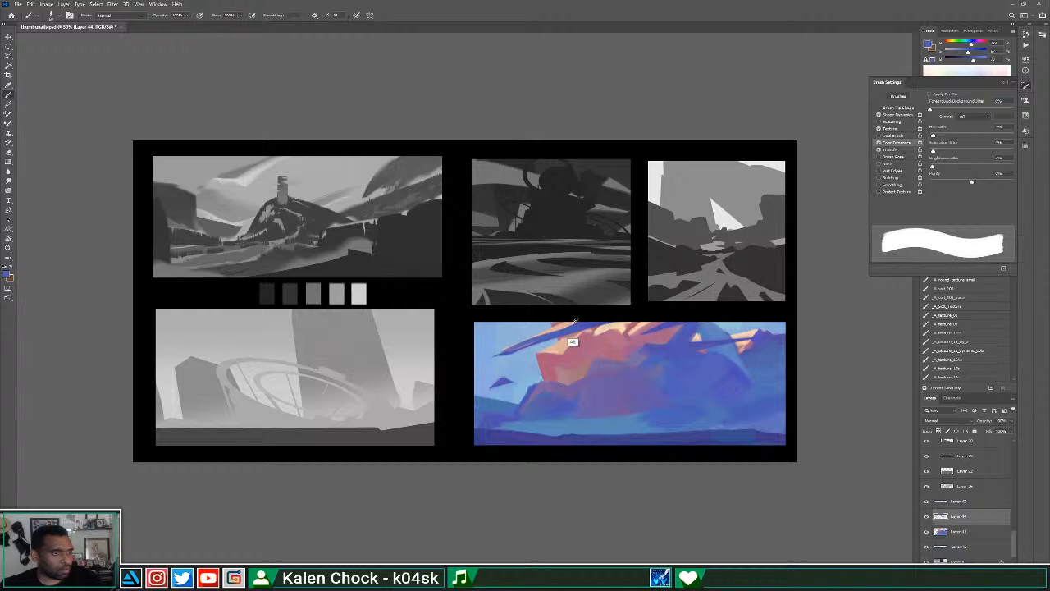
{"action": "left_click", "coordinate": [699, 333], "text": "alt"}
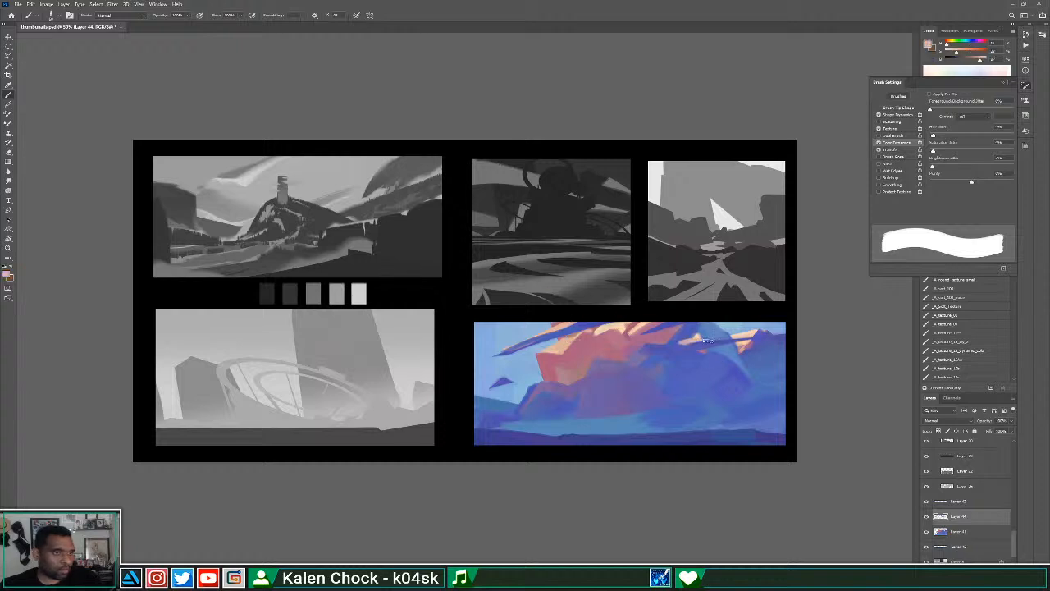
{"action": "key", "text": "/"}
{"action": "left_click_drag", "start_coordinate": [685, 341], "coordinate": [756, 337]}
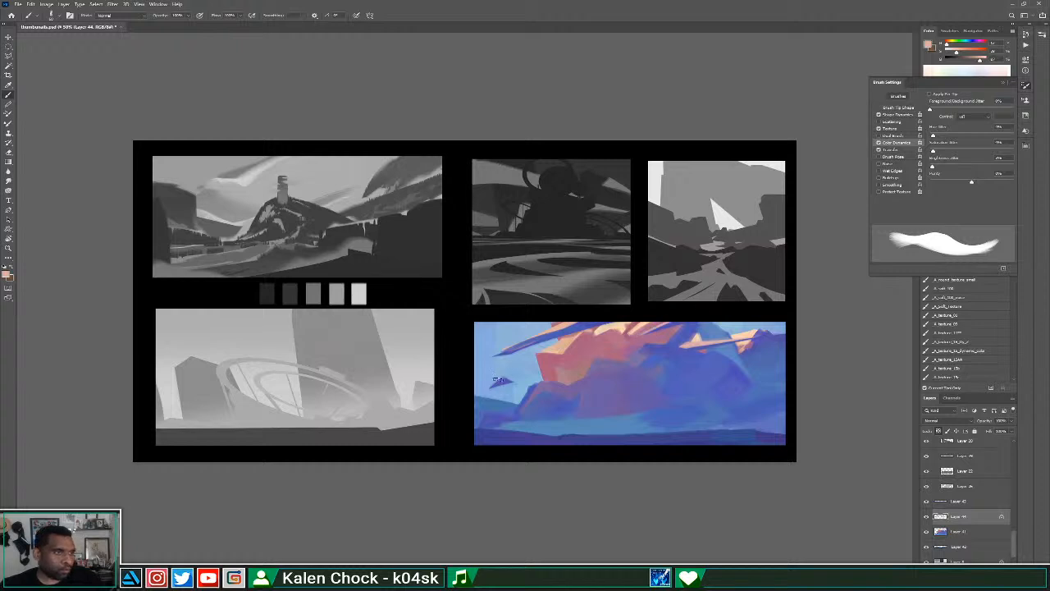
Paint sampled red onto the underside of the small left shard and along the long left streak.
{"action": "left_click", "coordinate": [546, 365], "text": "alt"}
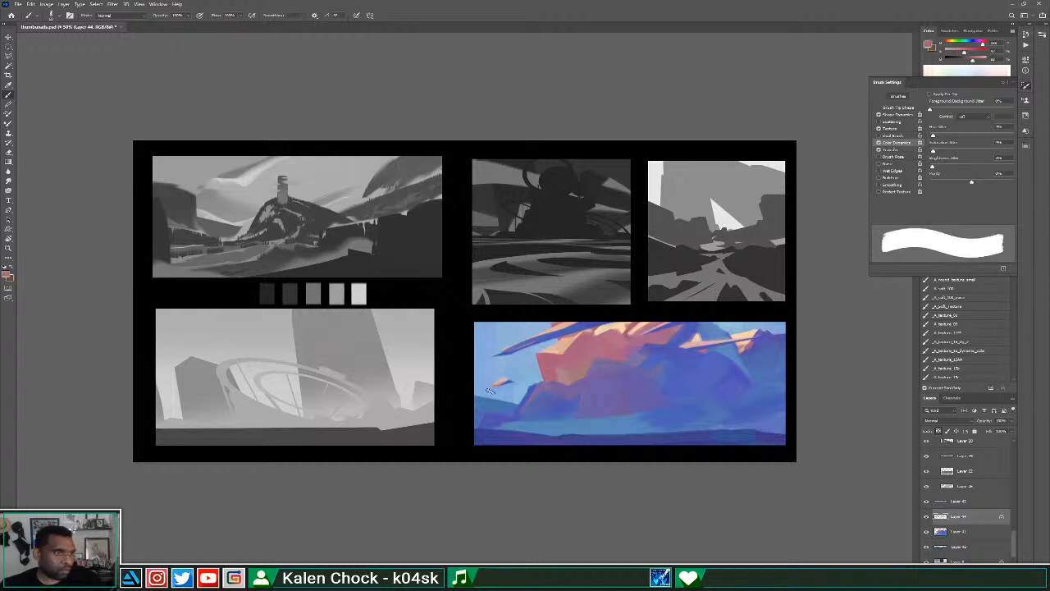
{"action": "mouse_move", "coordinate": [490, 391]}
{"action": "left_mouse_down"}
{"action": "mouse_move", "coordinate": [541, 362]}
{"action": "mouse_move", "coordinate": [525, 351]}
{"action": "mouse_move", "coordinate": [488, 359]}
{"action": "mouse_move", "coordinate": [575, 328]}
{"action": "left_mouse_up"}
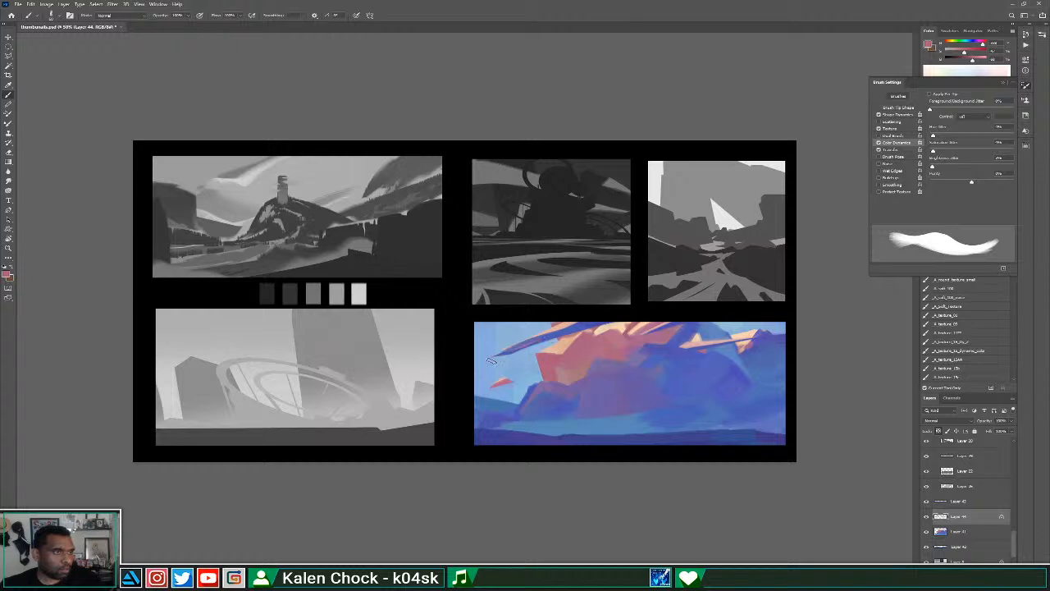
{"action": "left_click_drag", "start_coordinate": [496, 355], "coordinate": [582, 330]}
{"action": "left_click_drag", "start_coordinate": [496, 358], "coordinate": [589, 323]}
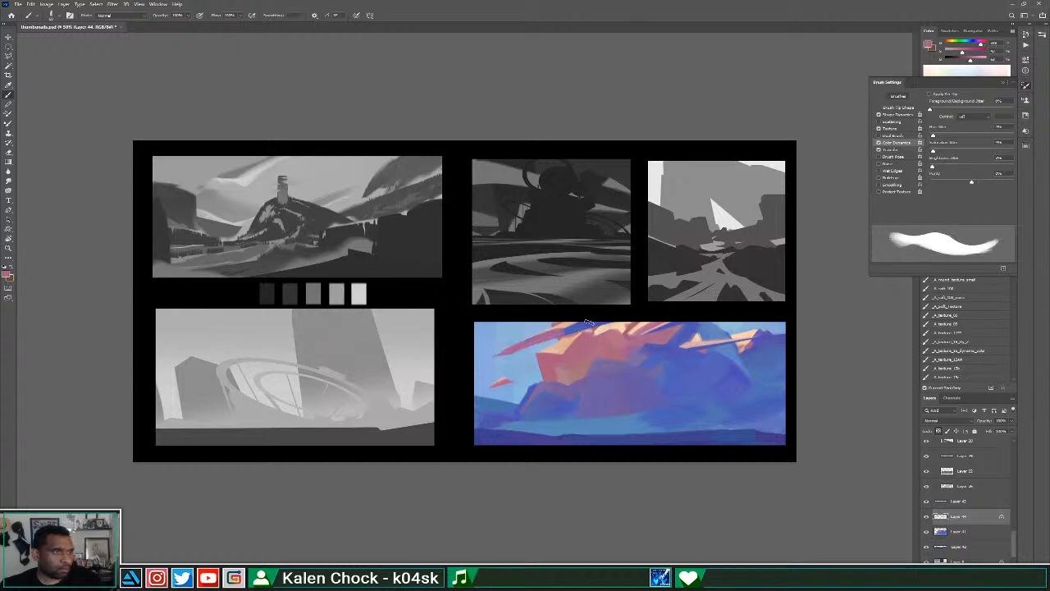
Shade the long left streak and the underside of the right streak with sampled purple.
{"action": "left_click", "coordinate": [585, 325], "text": "alt"}
{"action": "left_click_drag", "start_coordinate": [506, 351], "coordinate": [558, 335]}
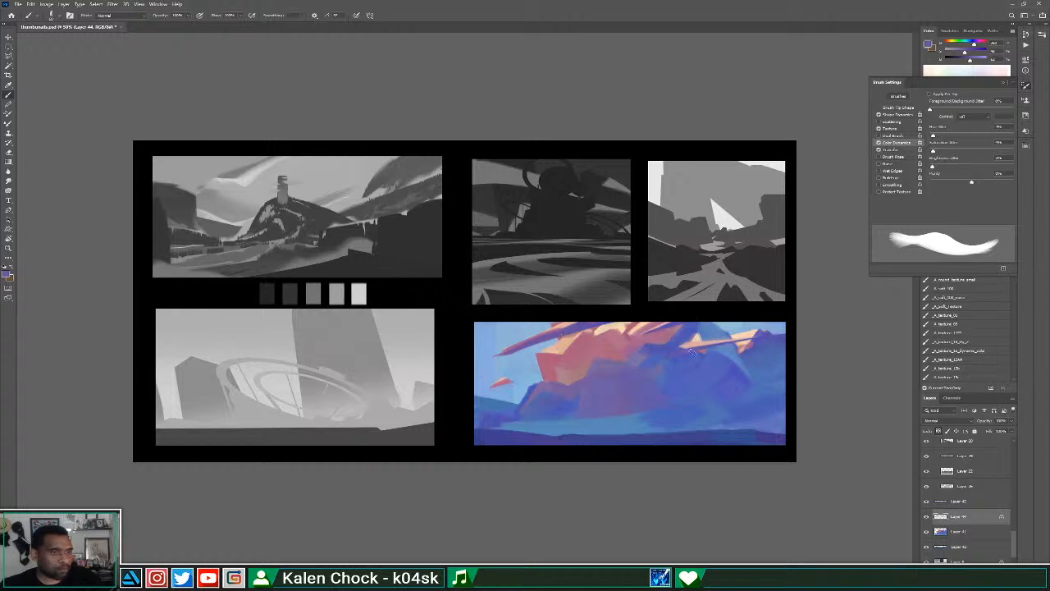
{"action": "left_click_drag", "start_coordinate": [669, 354], "coordinate": [749, 338]}
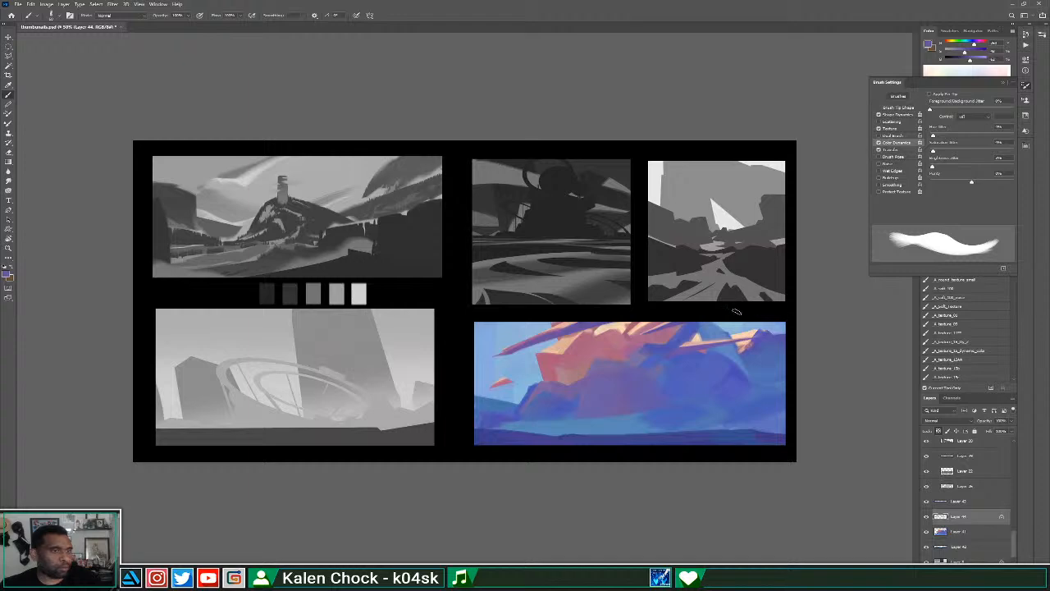
Recolour the long left streak with the darker purple and a lighter blue sampled between the right peaks.
{"action": "key", "text": "z"}
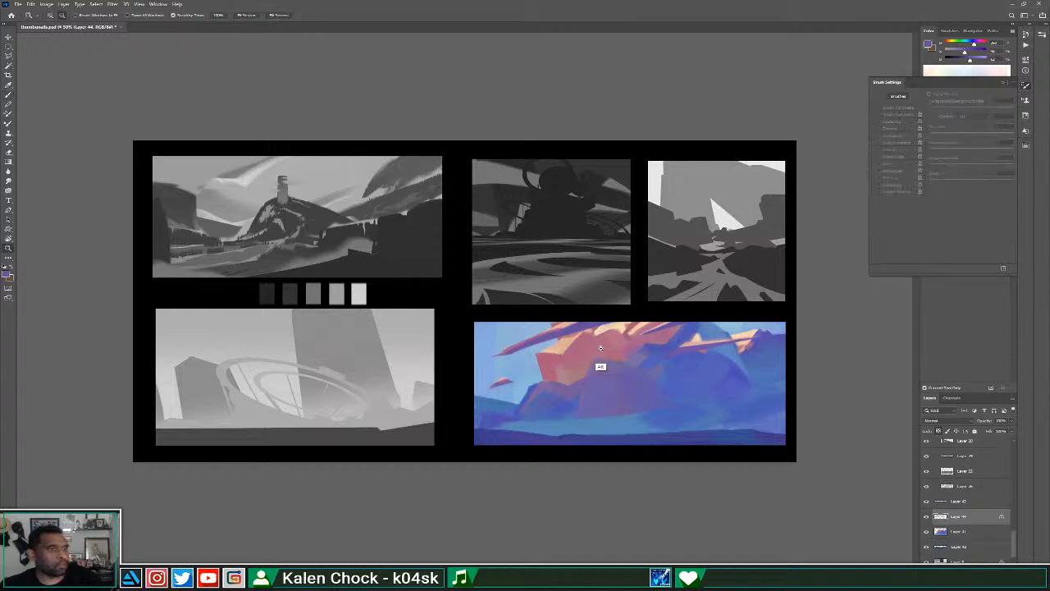
{"action": "left_click", "coordinate": [600, 364], "text": "alt"}
{"action": "left_click", "coordinate": [590, 354]}
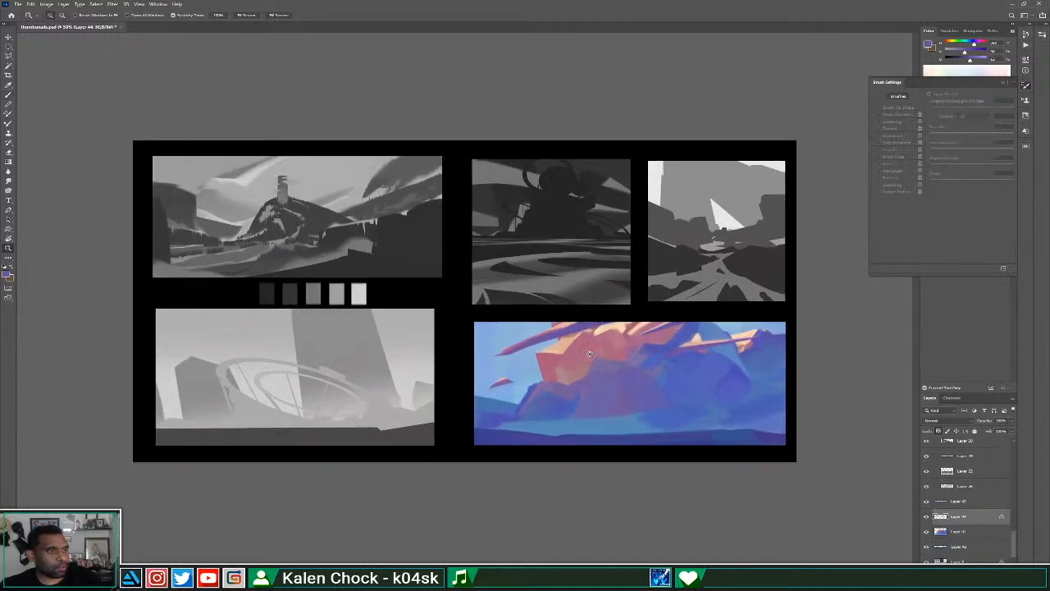
{"action": "left_click", "coordinate": [588, 358]}
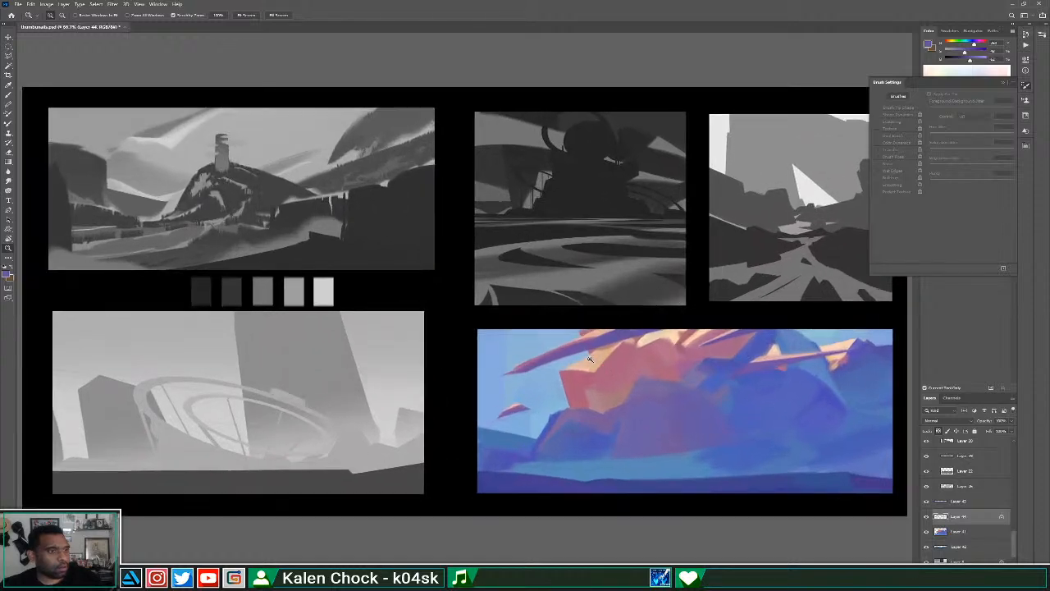
{"action": "left_click", "coordinate": [595, 379], "text": "alt"}
{"action": "left_click", "coordinate": [591, 352]}
{"action": "key", "text": "b"}
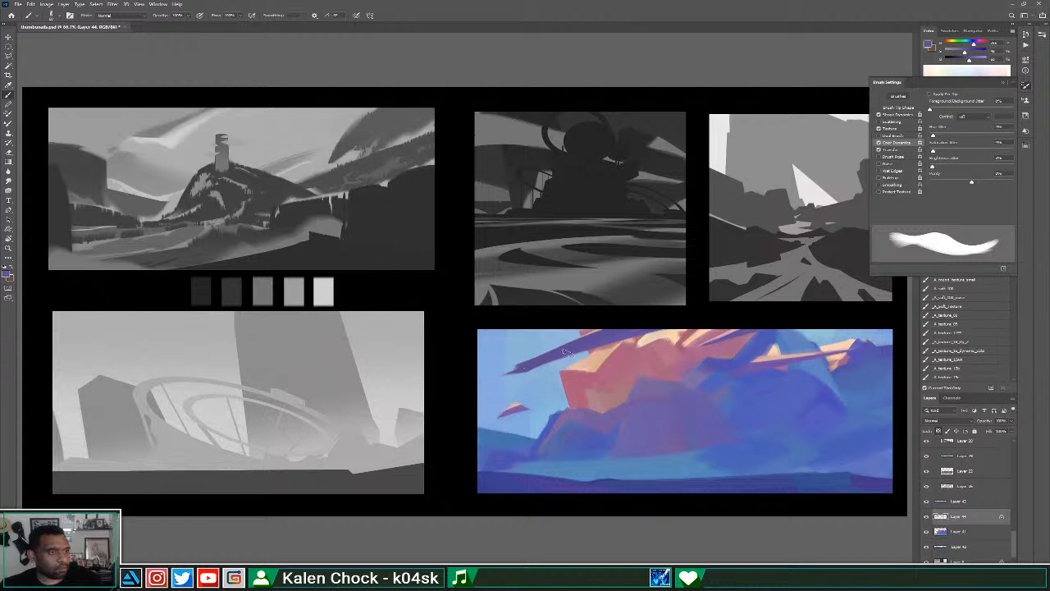
{"action": "left_click", "coordinate": [785, 351], "text": "alt"}
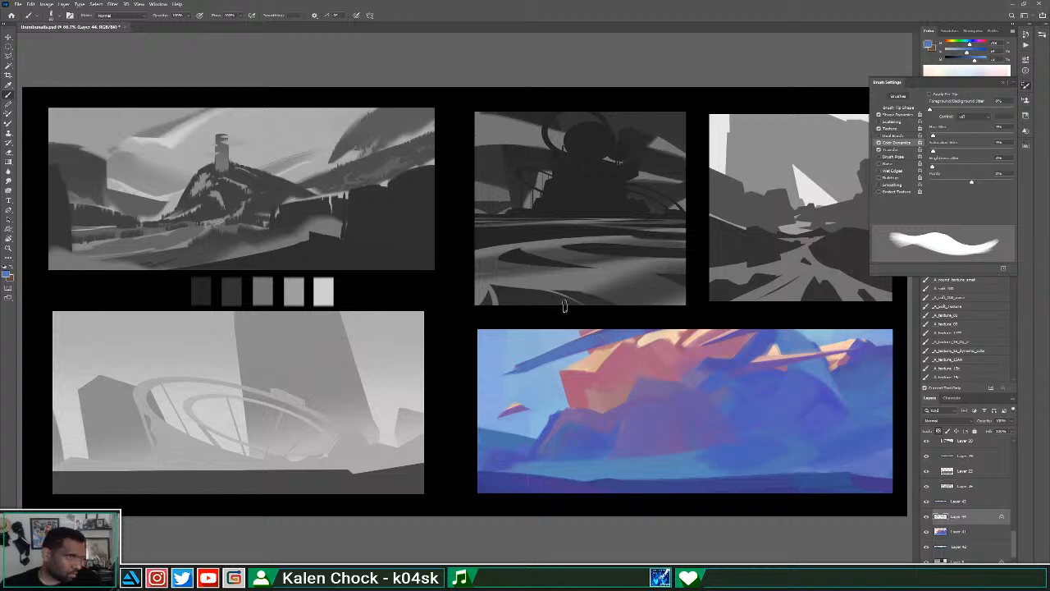
Paint a small blue-purple shard across the rock formation's red left face with colour sampled from the small left shard, and trim its edges.
{"action": "left_click", "coordinate": [600, 345], "text": "alt"}
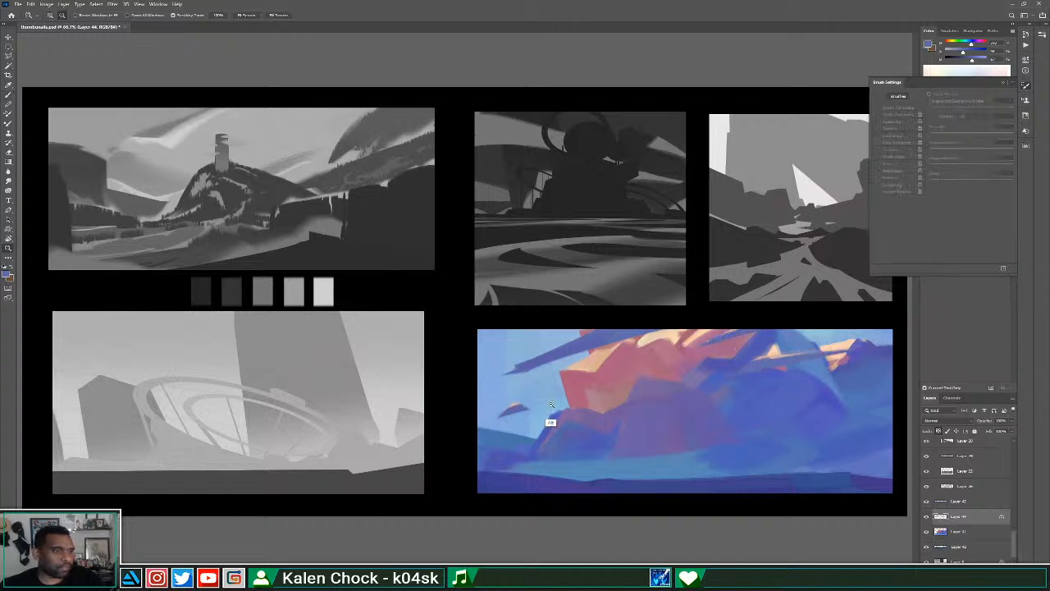
{"action": "key", "text": "ctrl+minus"}
{"action": "key", "text": "e"}
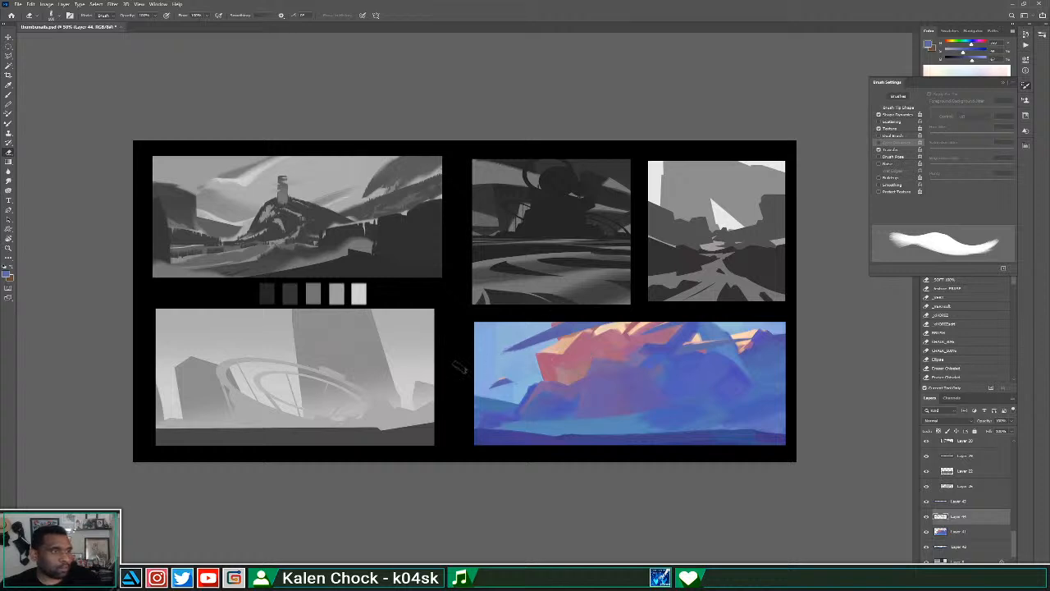
{"action": "key", "text": "b"}
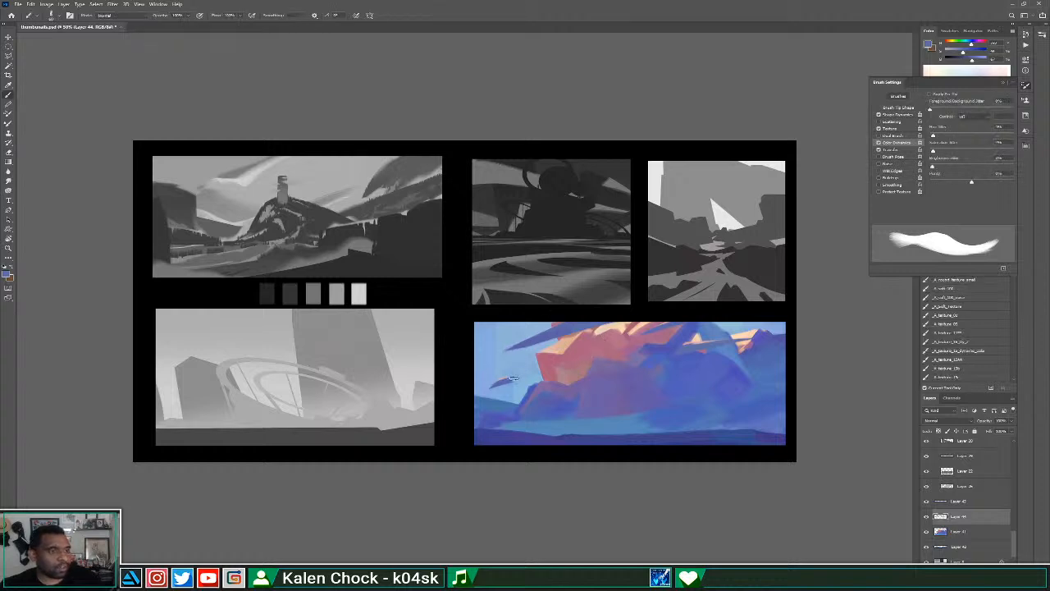
{"action": "left_click", "coordinate": [507, 380], "text": "alt"}
{"action": "left_click_drag", "start_coordinate": [543, 369], "coordinate": [583, 358]}
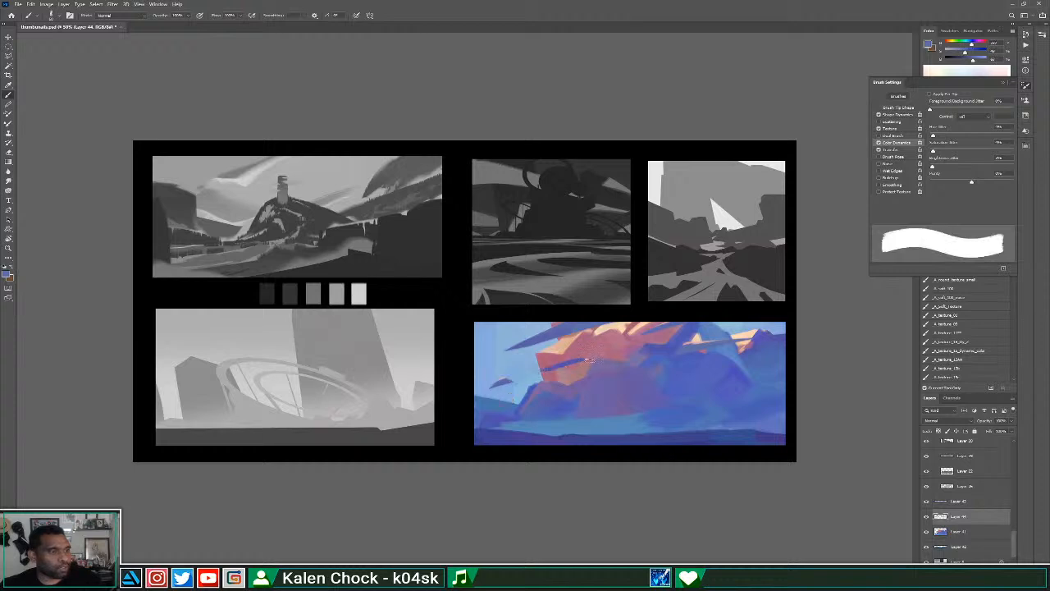
{"action": "key", "text": "ctrl+z"}
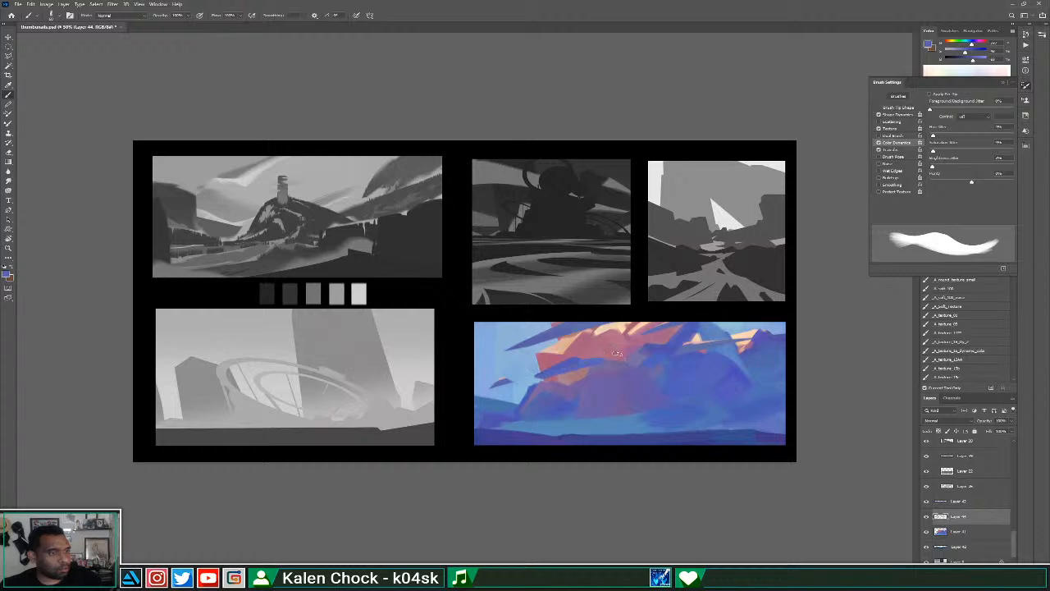
{"action": "key", "text": "e"}
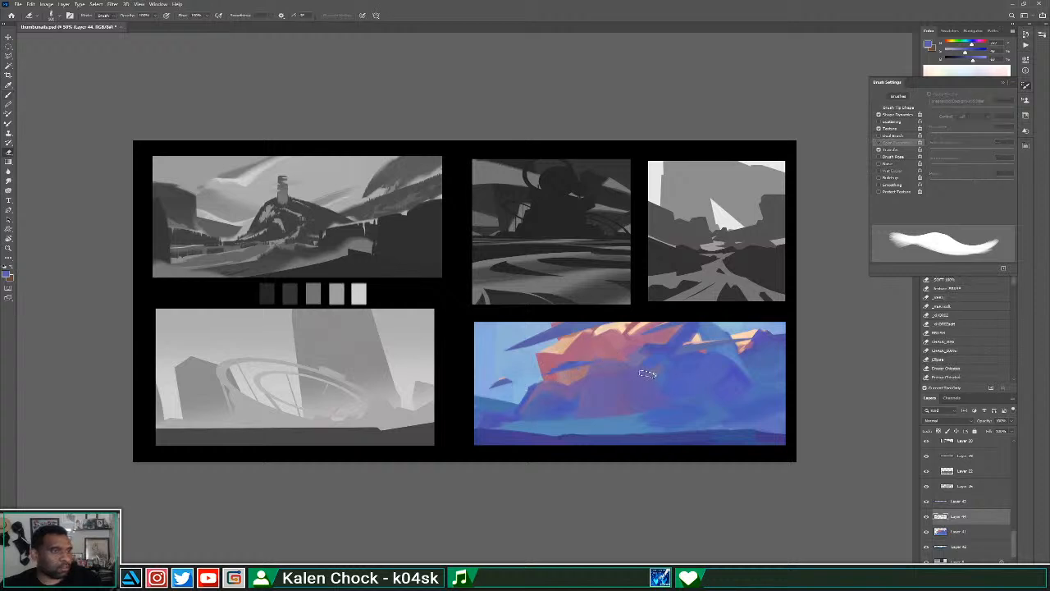
Sample blue-purple shades at the foot of the rock formation and briefly hide its layer to check the shards on their own.
{"action": "key", "text": "z"}
{"action": "key", "text": "ctrl+minus"}
{"action": "key", "text": "ctrl+plus"}
{"action": "key", "text": "b"}
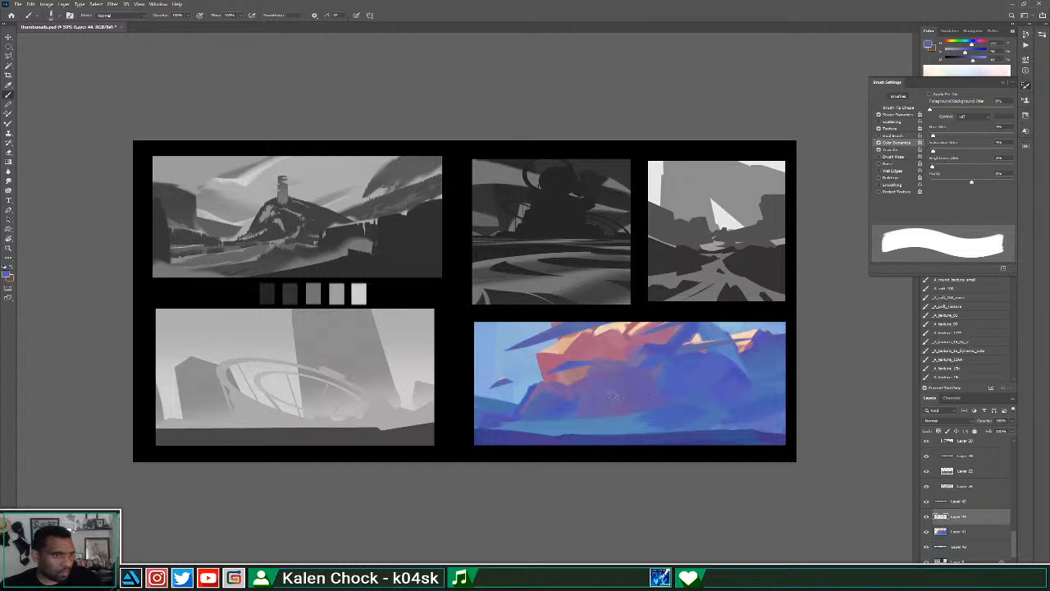
{"action": "key", "text": "v"}
{"action": "key", "text": "b"}
{"action": "left_click", "coordinate": [582, 407], "text": "alt"}
{"action": "left_click", "coordinate": [573, 413], "text": "alt"}
{"action": "left_click", "coordinate": [572, 413], "text": "alt"}
{"action": "left_click", "coordinate": [567, 410], "text": "alt"}
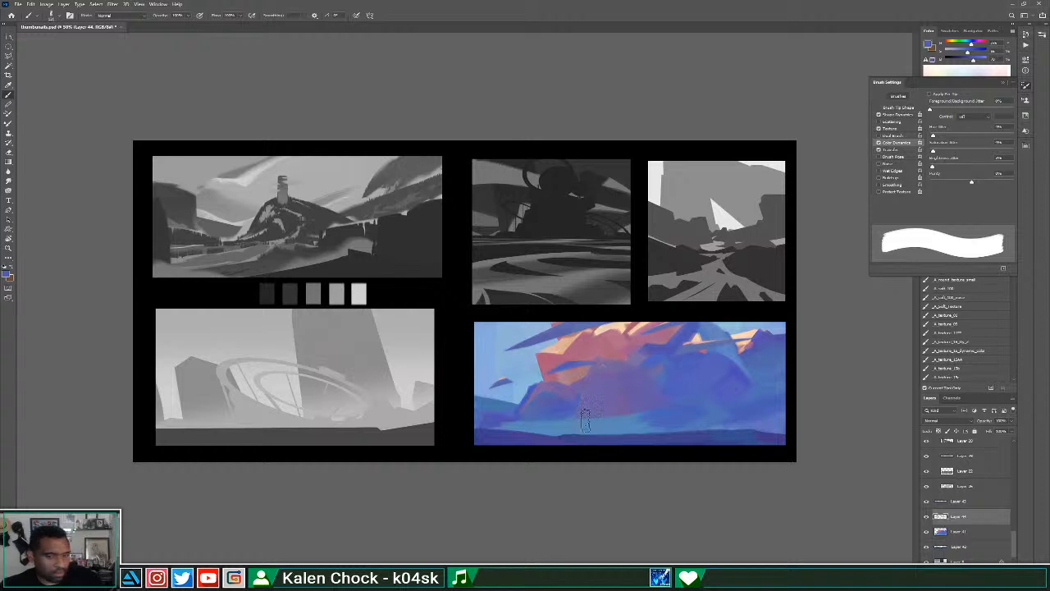
{"action": "left_click", "coordinate": [926, 530]}
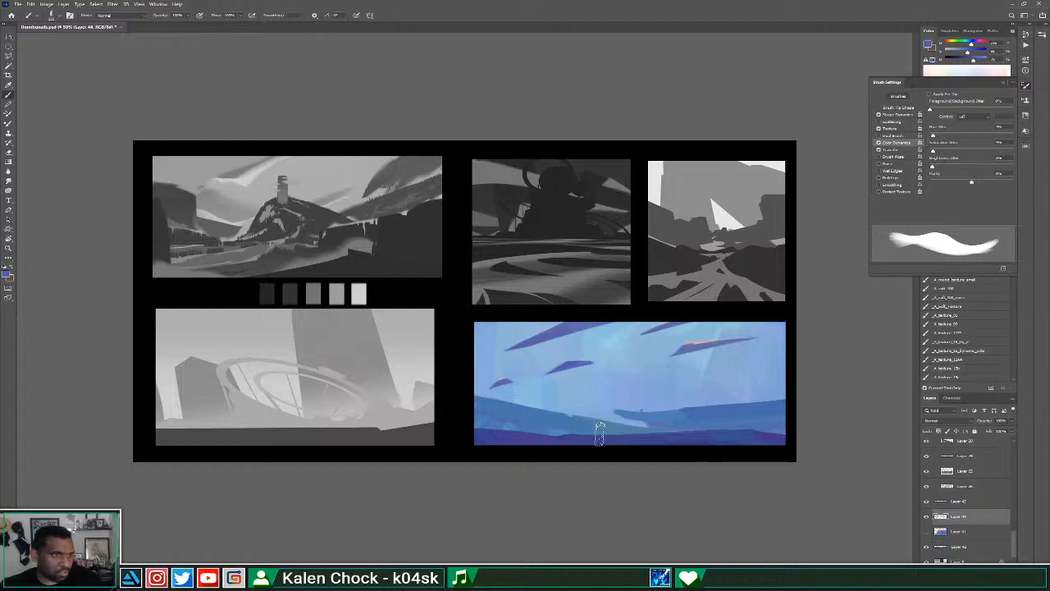
{"action": "key", "text": "ctrl+z"}
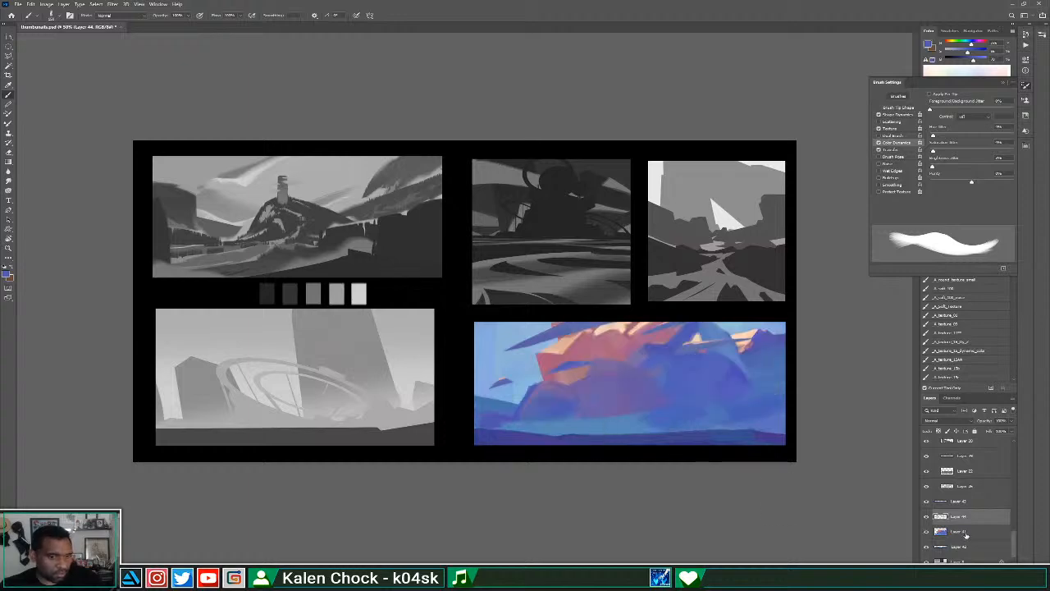
Repaint the lower cloud mass of the colour thumbnail on Layer 41 with broad blue and sampled purple strokes, undoing one stray stroke.
{"action": "left_click", "coordinate": [965, 533]}
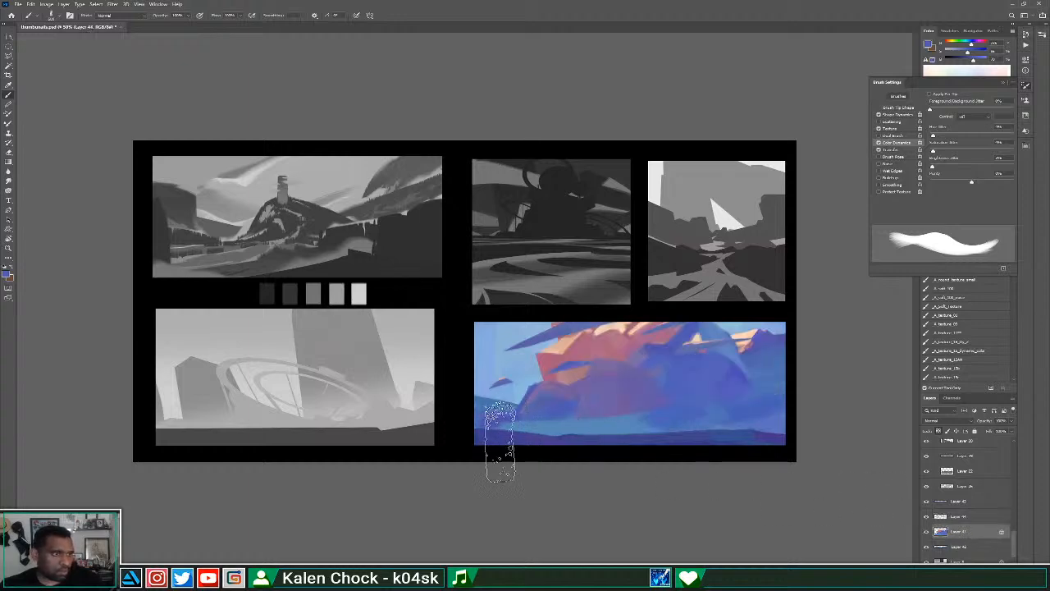
{"action": "key", "text": "bracketleft"}
{"action": "key", "text": "bracketleft"}
{"action": "left_click_drag", "start_coordinate": [479, 427], "coordinate": [897, 422]}
{"action": "key", "text": "ctrl+z"}
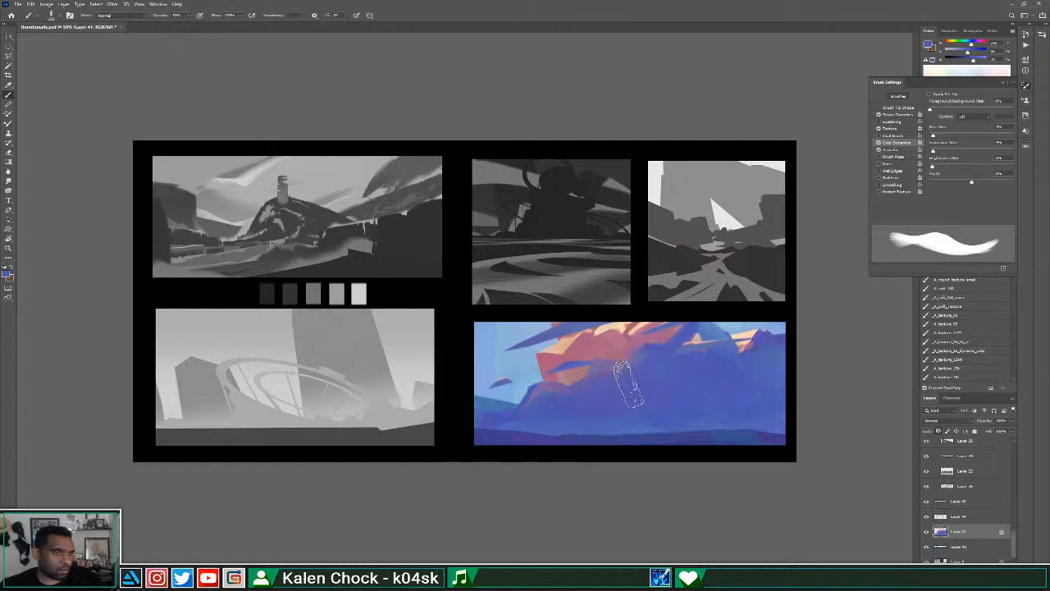
{"action": "key", "text": "alt"}
{"action": "left_click", "coordinate": [607, 378], "text": "alt"}
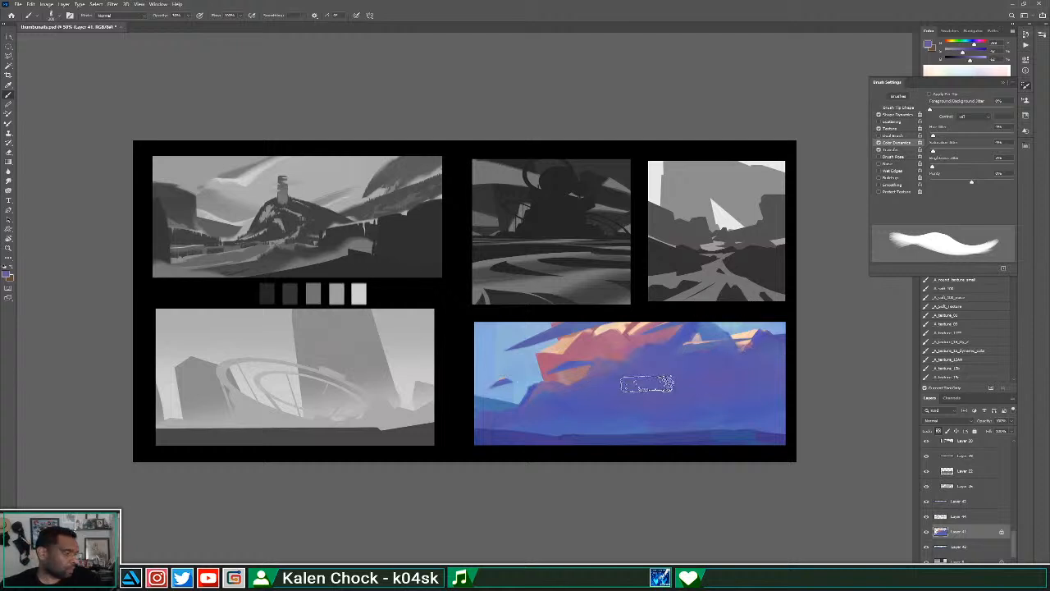
Block in a small distant cloud in sampled pink and peach on the layer beneath the main cloud, at the colour thumbnail's left edge.
{"action": "key", "text": "v"}
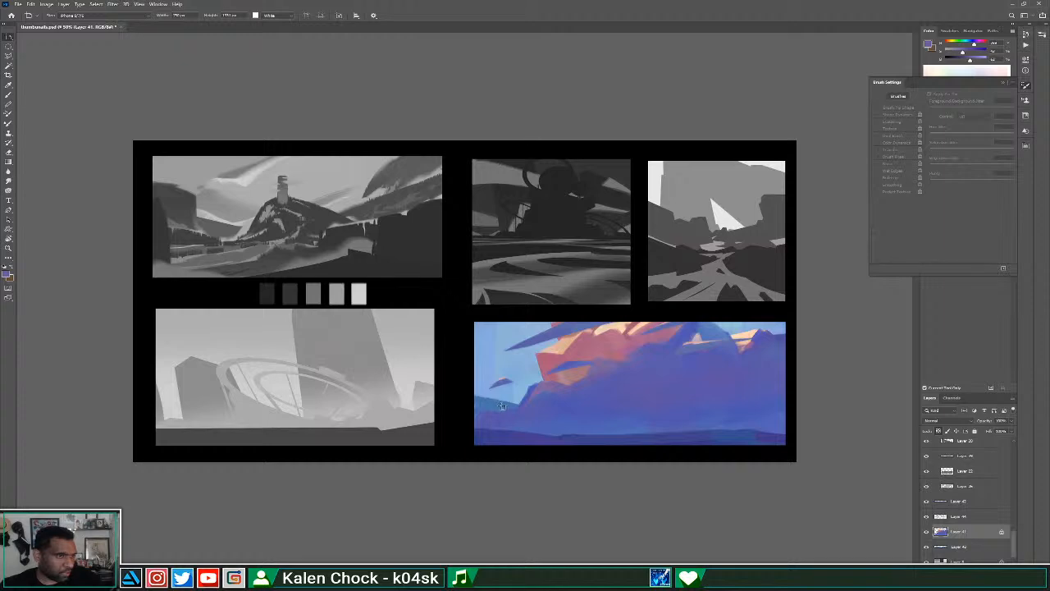
{"action": "key", "text": "v"}
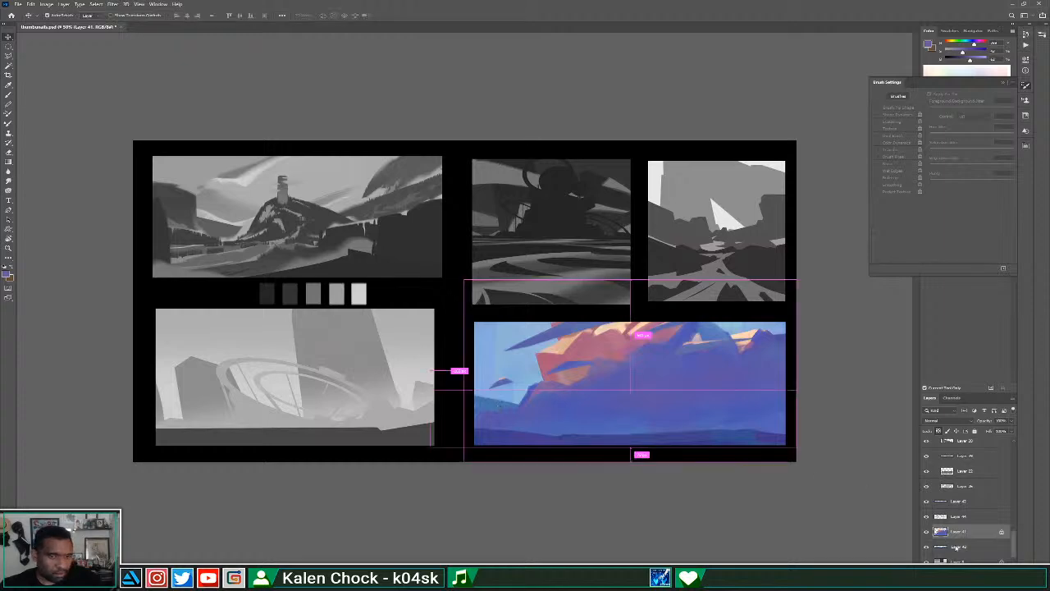
{"action": "left_click", "coordinate": [956, 546]}
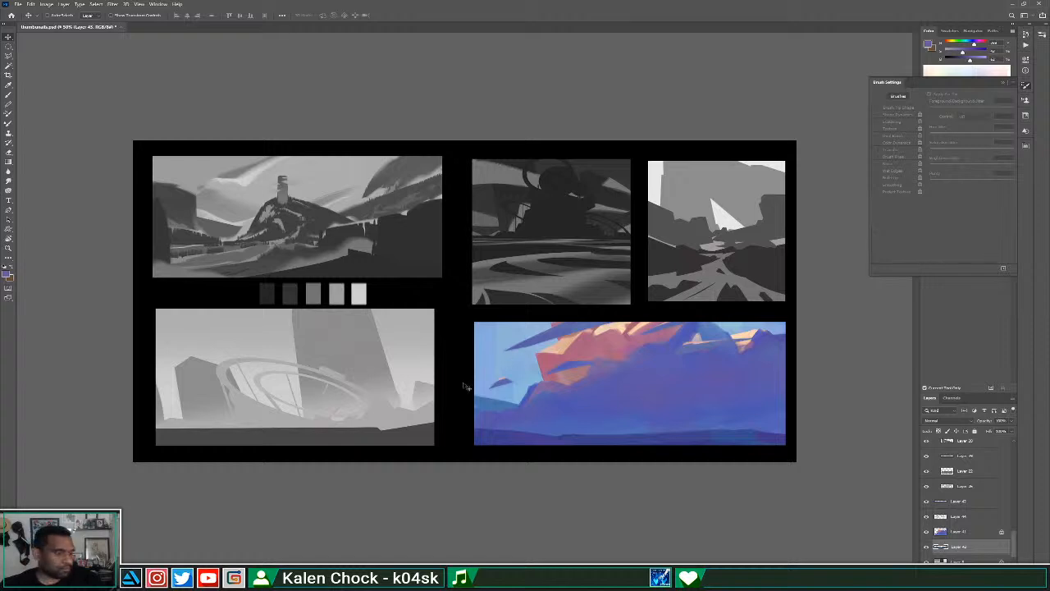
{"action": "key", "text": "b"}
{"action": "left_click", "coordinate": [551, 355], "text": "alt"}
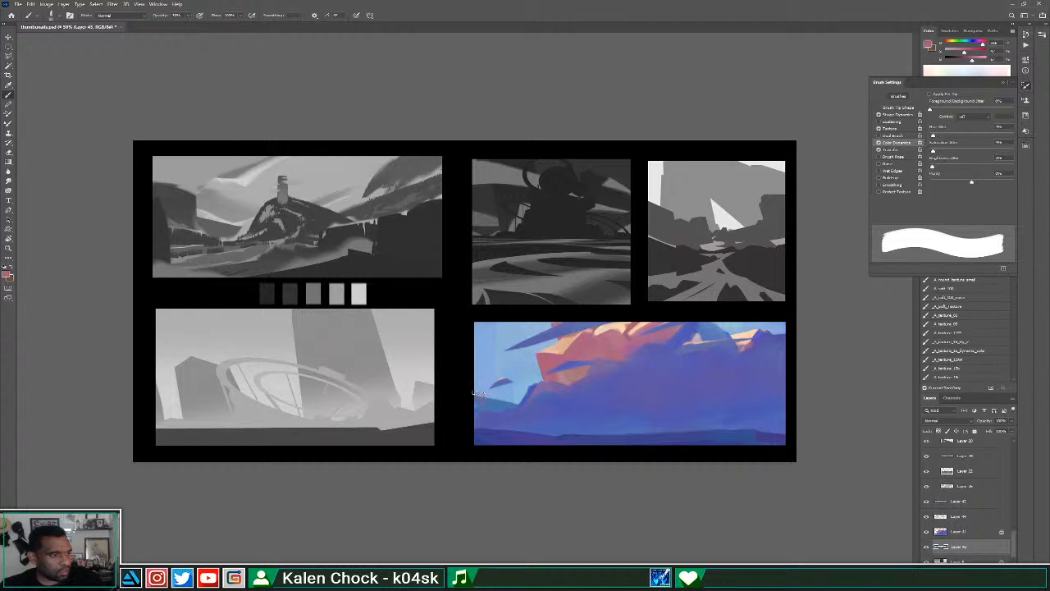
{"action": "key", "text": "0"}
{"action": "mouse_move", "coordinate": [491, 397]}
{"action": "left_mouse_down"}
{"action": "mouse_move", "coordinate": [561, 347]}
{"action": "mouse_move", "coordinate": [512, 389]}
{"action": "mouse_move", "coordinate": [475, 395]}
{"action": "mouse_move", "coordinate": [480, 423]}
{"action": "mouse_move", "coordinate": [483, 397]}
{"action": "left_mouse_up"}
{"action": "left_click", "coordinate": [556, 367], "text": "alt"}
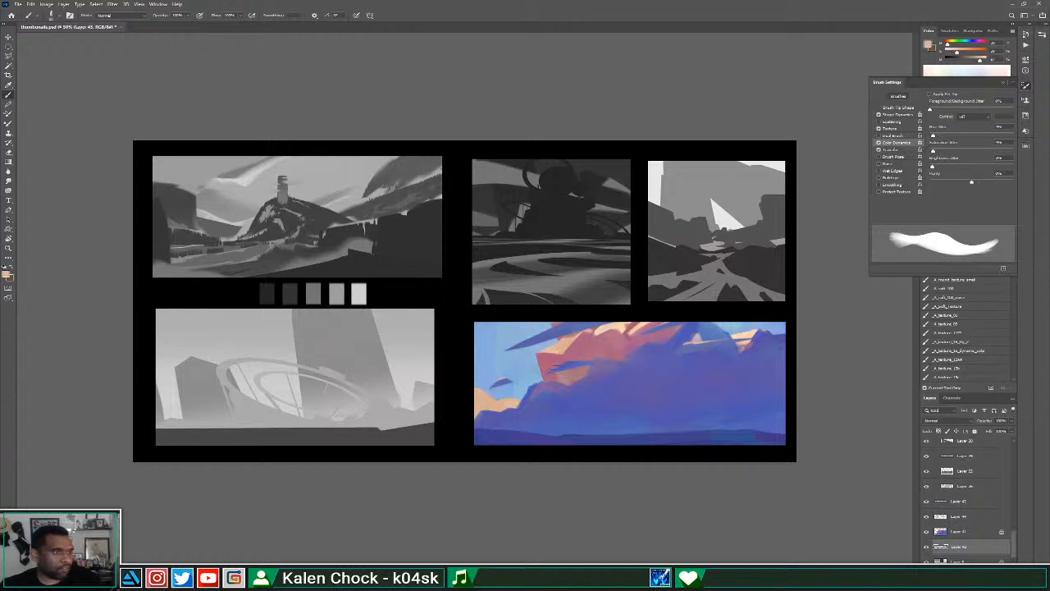
{"action": "left_click", "coordinate": [548, 375], "text": "alt"}
{"action": "mouse_move", "coordinate": [483, 418]}
{"action": "left_mouse_down"}
{"action": "mouse_move", "coordinate": [478, 399]}
{"action": "mouse_move", "coordinate": [519, 404]}
{"action": "left_mouse_up"}
Model the small distant cloud with sampled pinks and add light peach along its top.
{"action": "left_click", "coordinate": [608, 334], "text": "alt"}
{"action": "left_click", "coordinate": [506, 400], "text": "alt"}
{"action": "left_click", "coordinate": [497, 406], "text": "alt"}
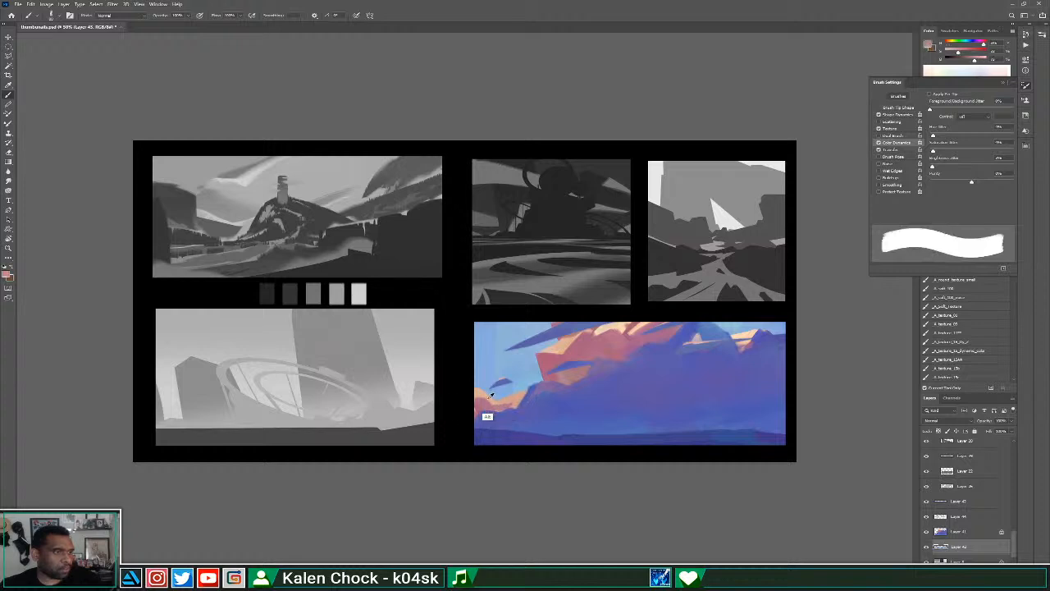
{"action": "left_click", "coordinate": [490, 396], "text": "alt"}
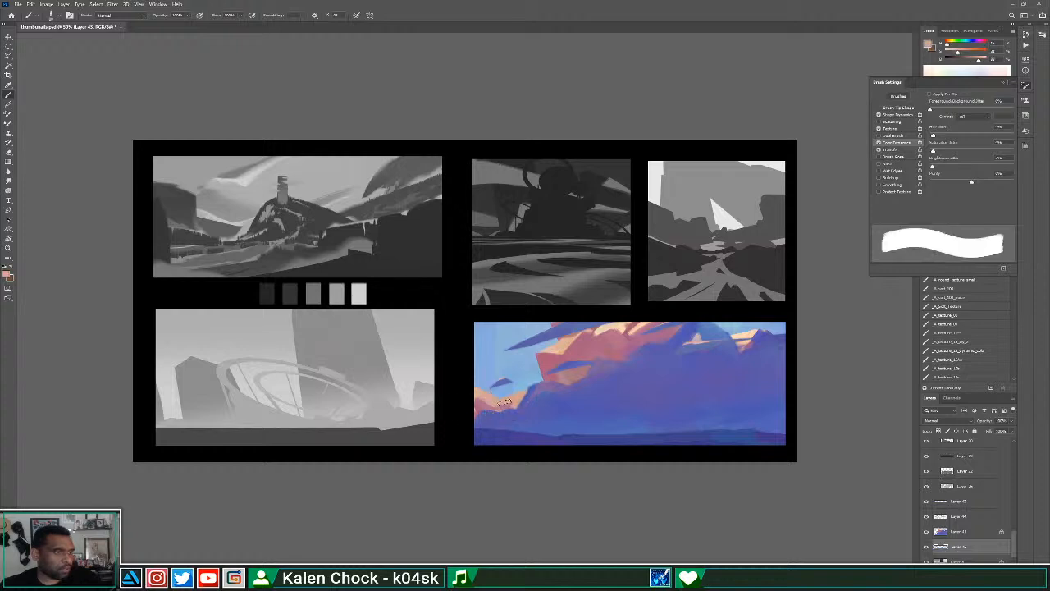
{"action": "left_click", "coordinate": [605, 331], "text": "alt"}
{"action": "left_click_drag", "start_coordinate": [484, 396], "coordinate": [523, 395]}
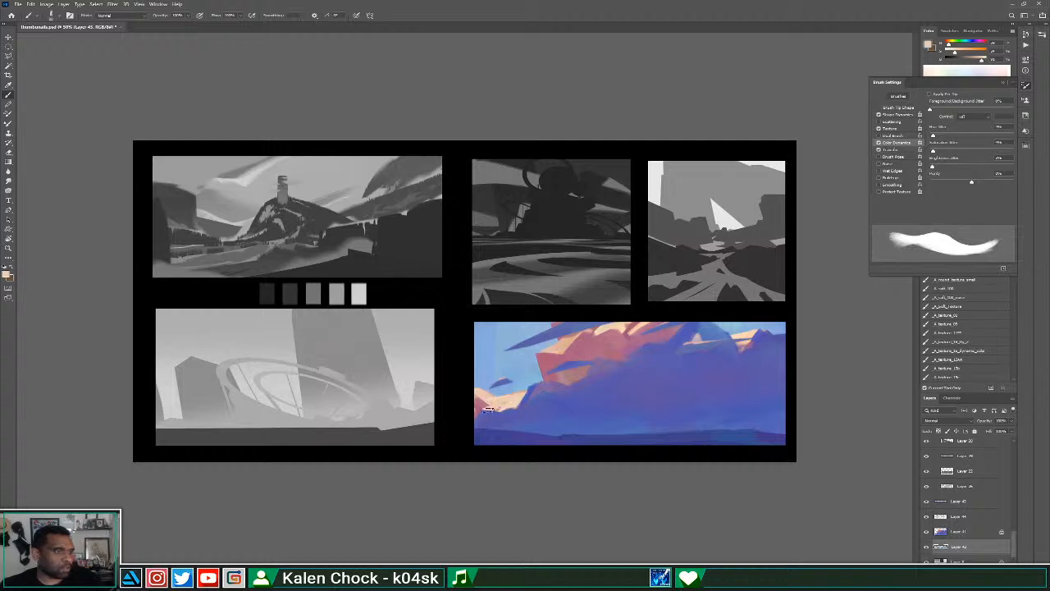
Blend the small cloud's pink shadows into its lit areas with sampled tones and reshape its upper contour.
{"action": "left_click", "coordinate": [479, 401], "text": "alt"}
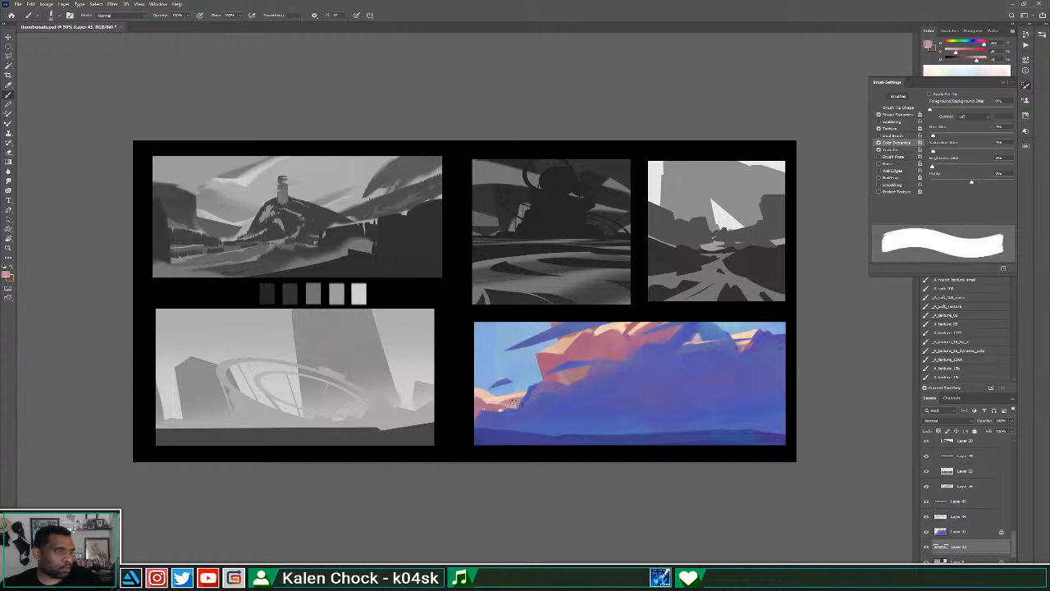
{"action": "left_click", "coordinate": [500, 403], "text": "alt"}
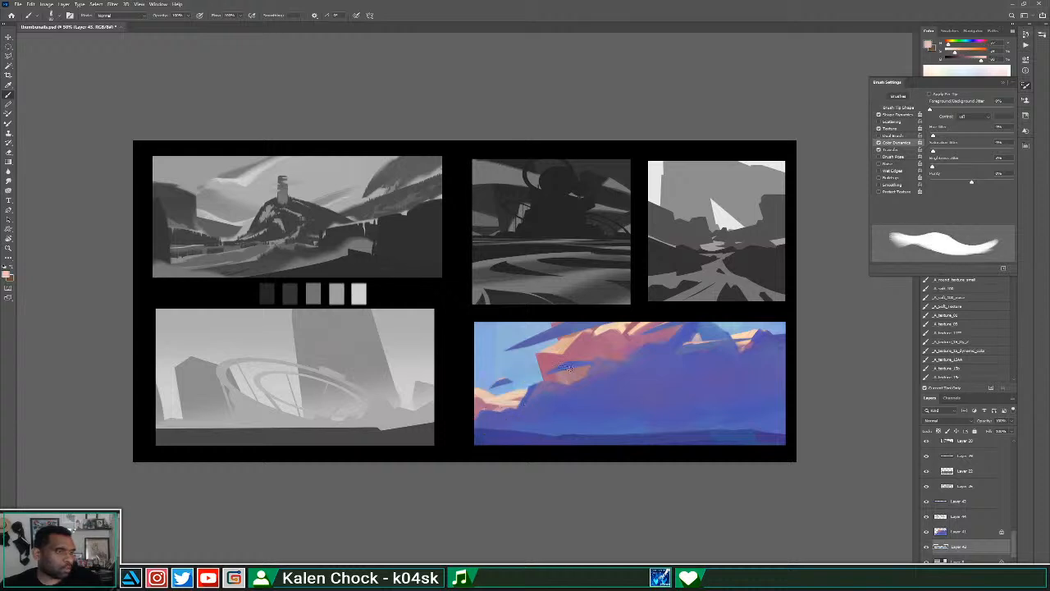
{"action": "left_click", "coordinate": [498, 408], "text": "alt"}
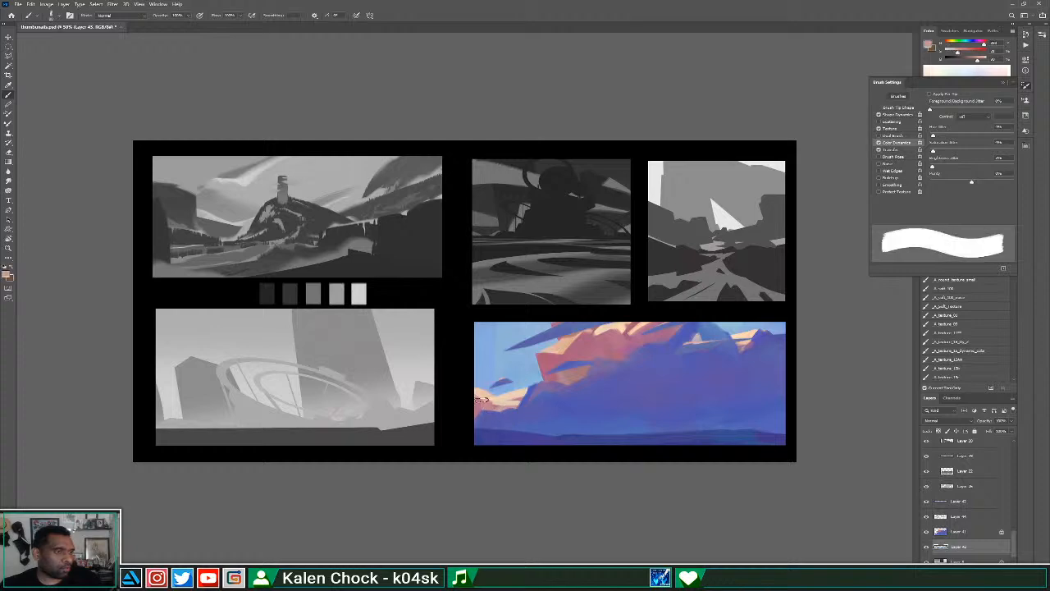
{"action": "left_click_drag", "start_coordinate": [480, 392], "coordinate": [501, 417]}
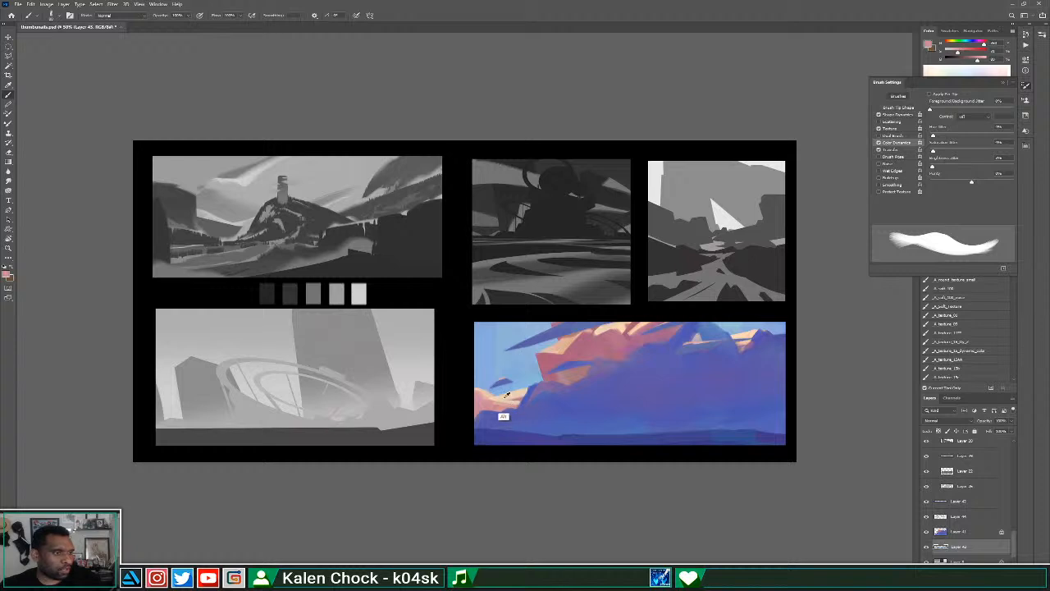
{"action": "left_click", "coordinate": [497, 410], "text": "alt"}
{"action": "left_click_drag", "start_coordinate": [510, 390], "coordinate": [481, 391]}
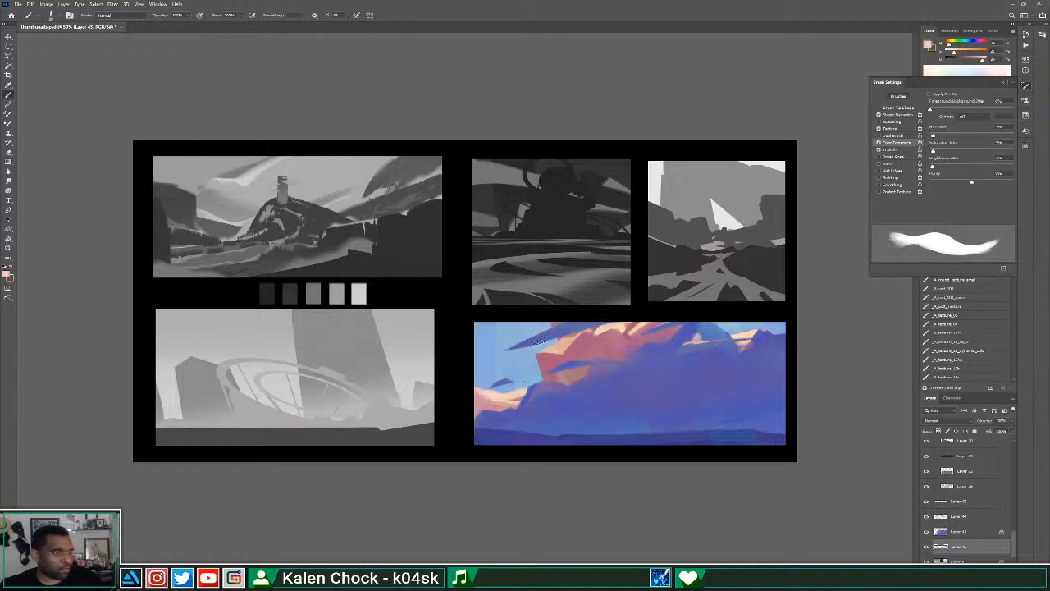
Trim the small cloud's upper edge with the Eraser and repaint its highlight in a sampled cream.
{"action": "key", "text": "e"}
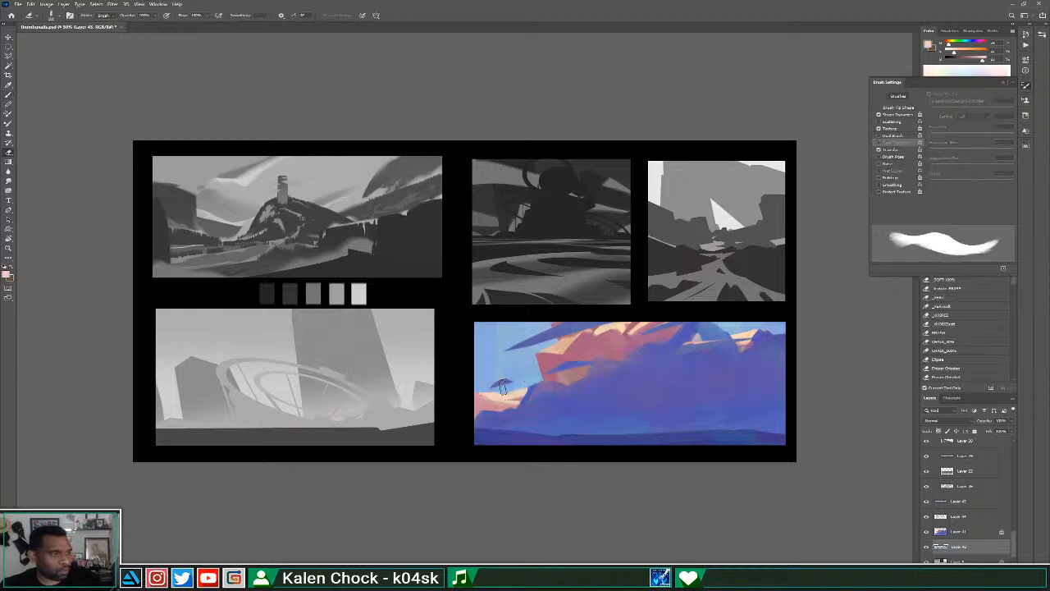
{"action": "key", "text": "b"}
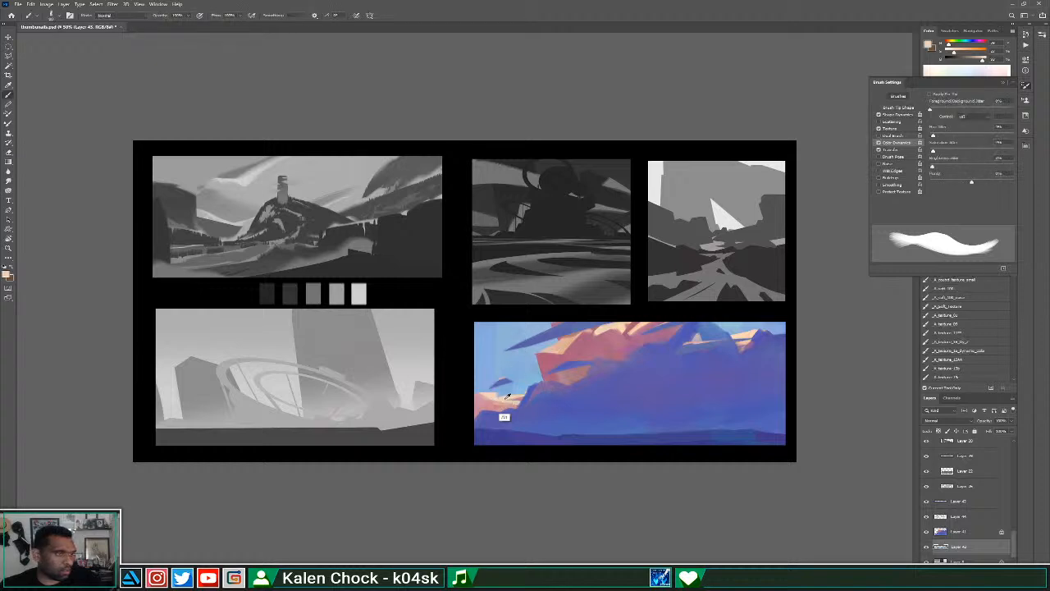
{"action": "left_click", "coordinate": [506, 397], "text": "alt"}
{"action": "left_click_drag", "start_coordinate": [486, 394], "coordinate": [525, 405]}
Smooth the small cloud's light and shadow planes with alternating sampled pale and deeper pink strokes.
{"action": "left_click", "coordinate": [495, 402], "text": "alt"}
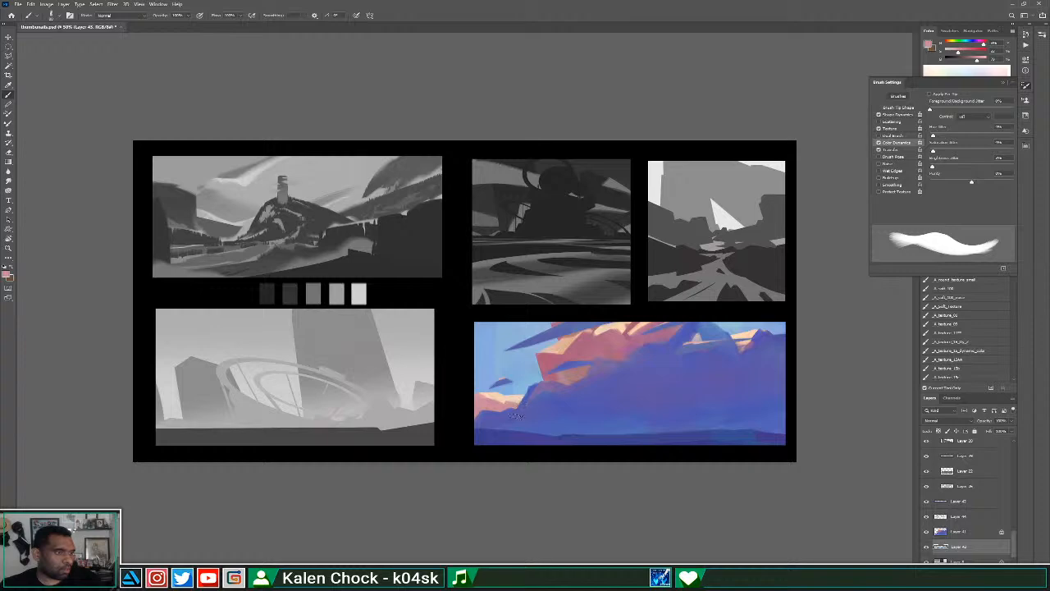
{"action": "left_click", "coordinate": [498, 395], "text": "alt"}
{"action": "left_click_drag", "start_coordinate": [479, 393], "coordinate": [505, 403]}
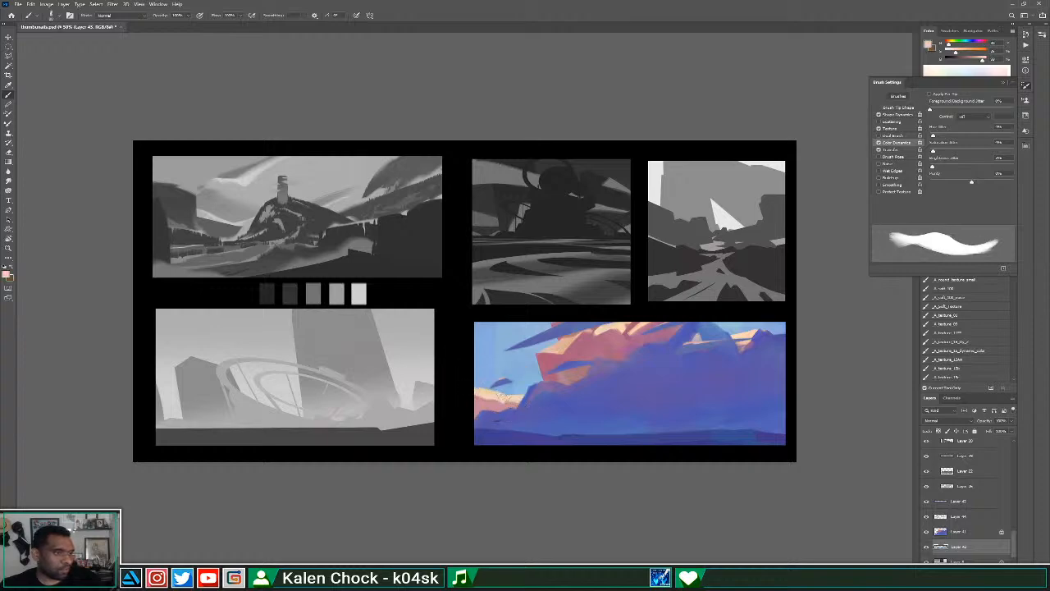
{"action": "left_click", "coordinate": [492, 403], "text": "alt"}
{"action": "left_click_drag", "start_coordinate": [480, 400], "coordinate": [490, 396]}
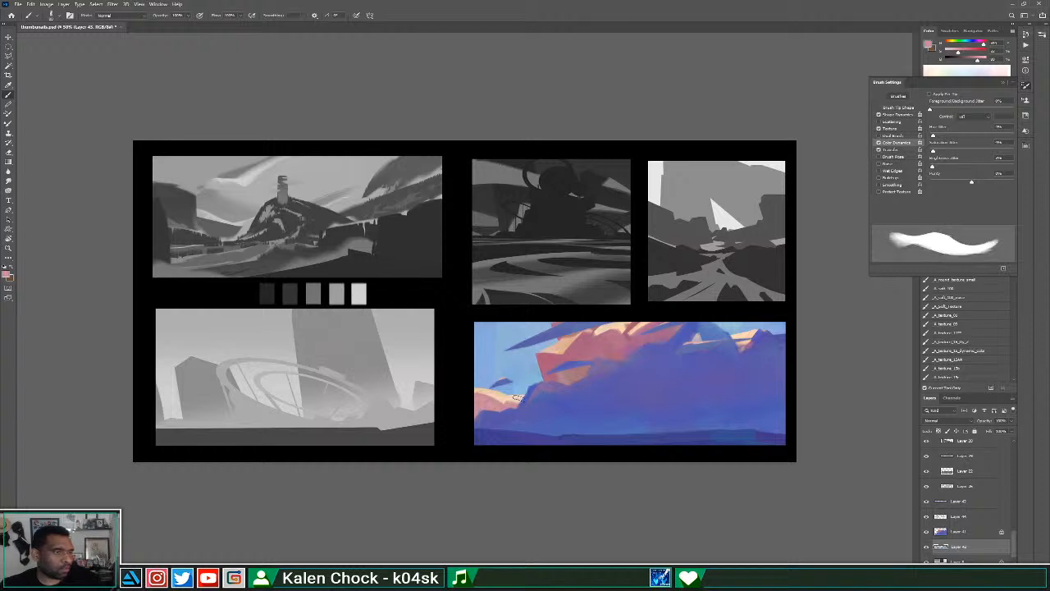
Paint sampled dark blue along the middle of the ground strip in the colour thumbnail on Layer 42.
{"action": "key", "text": "ctrl+minus"}
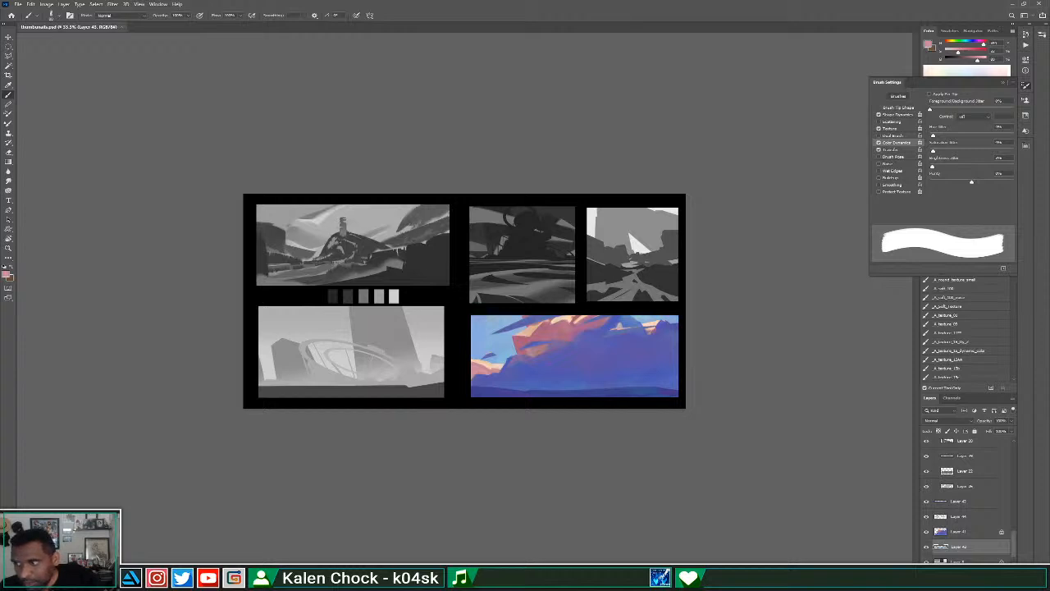
{"action": "key", "text": "z"}
{"action": "left_click_drag", "start_coordinate": [621, 400], "coordinate": [623, 398]}
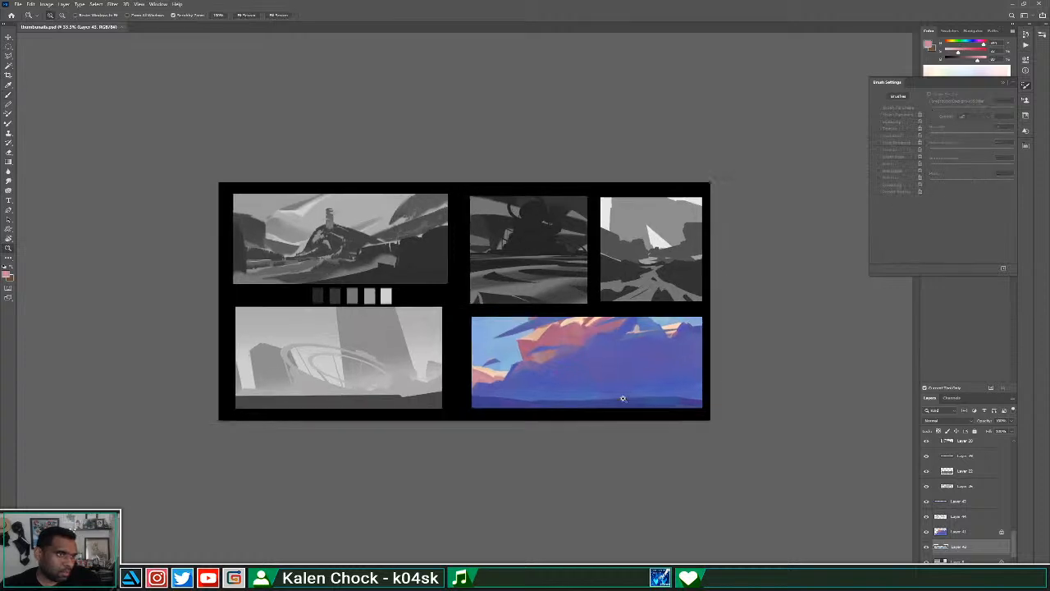
{"action": "key", "text": "v"}
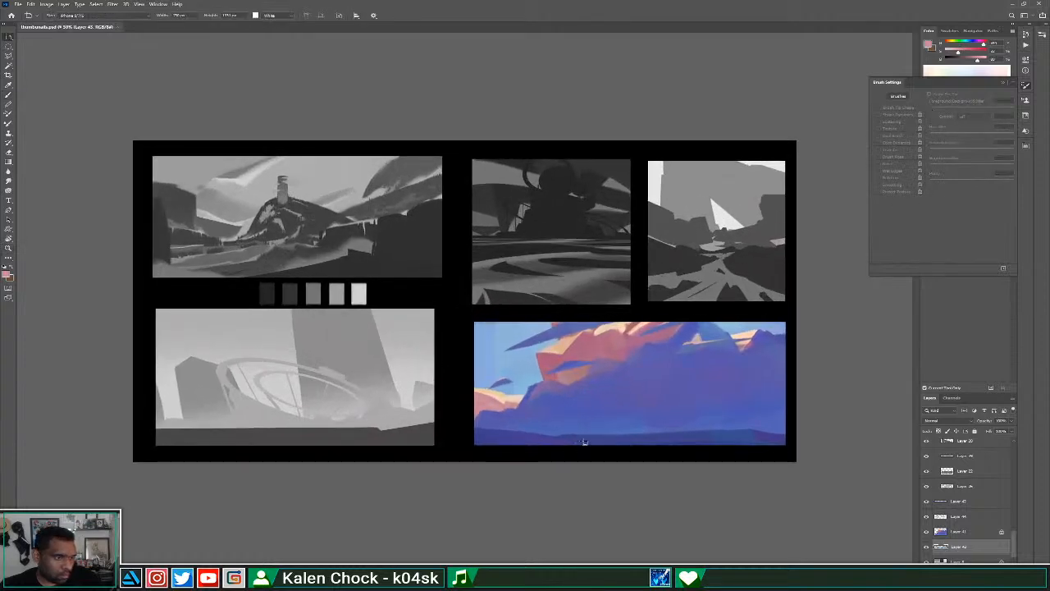
{"action": "left_click", "coordinate": [954, 501]}
{"action": "key", "text": "b"}
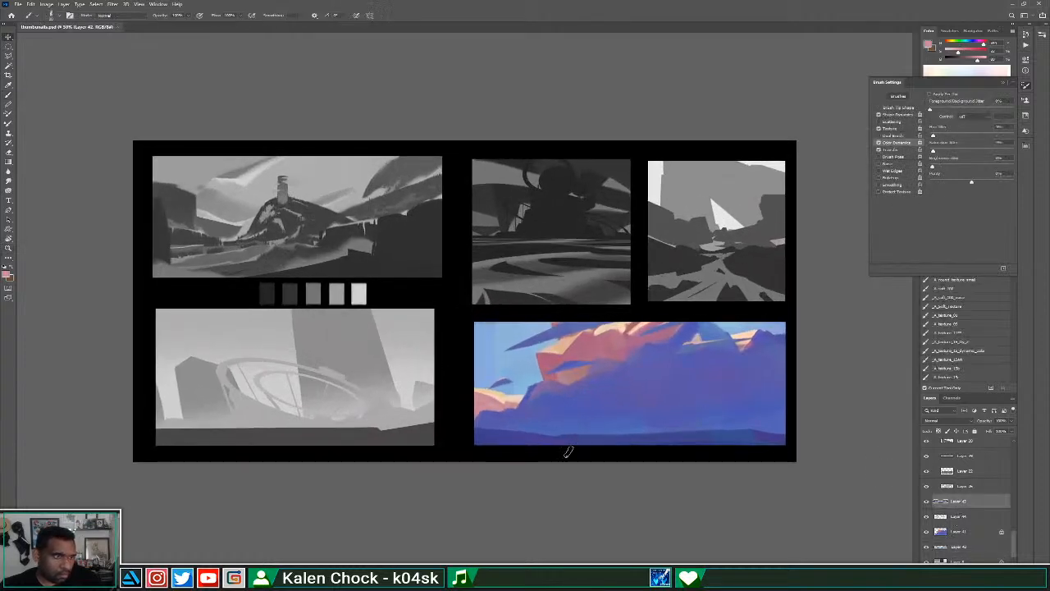
{"action": "left_click", "coordinate": [564, 436], "text": "alt"}
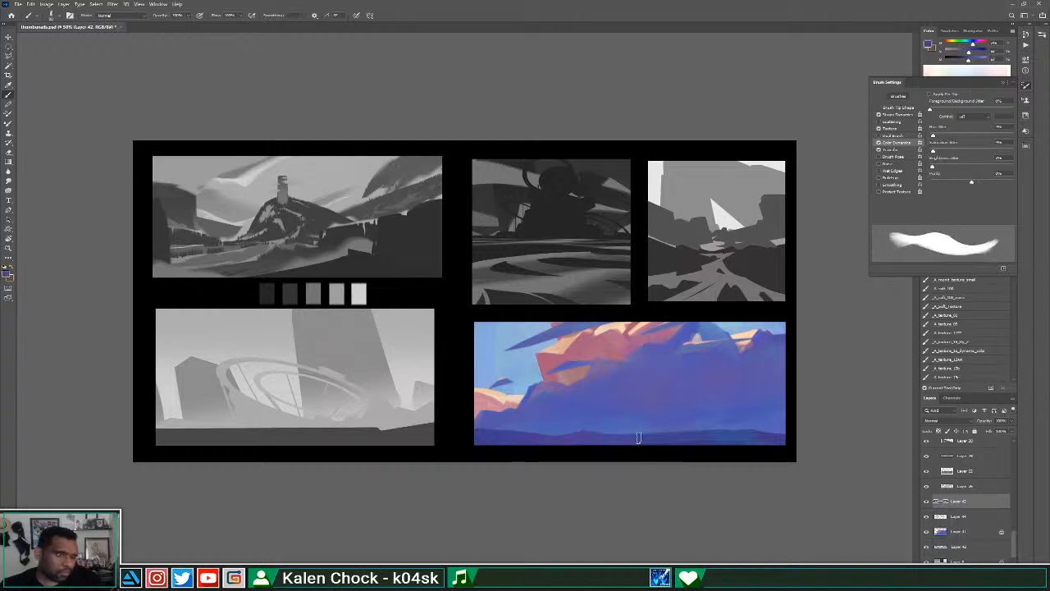
{"action": "left_click_drag", "start_coordinate": [579, 435], "coordinate": [656, 433]}
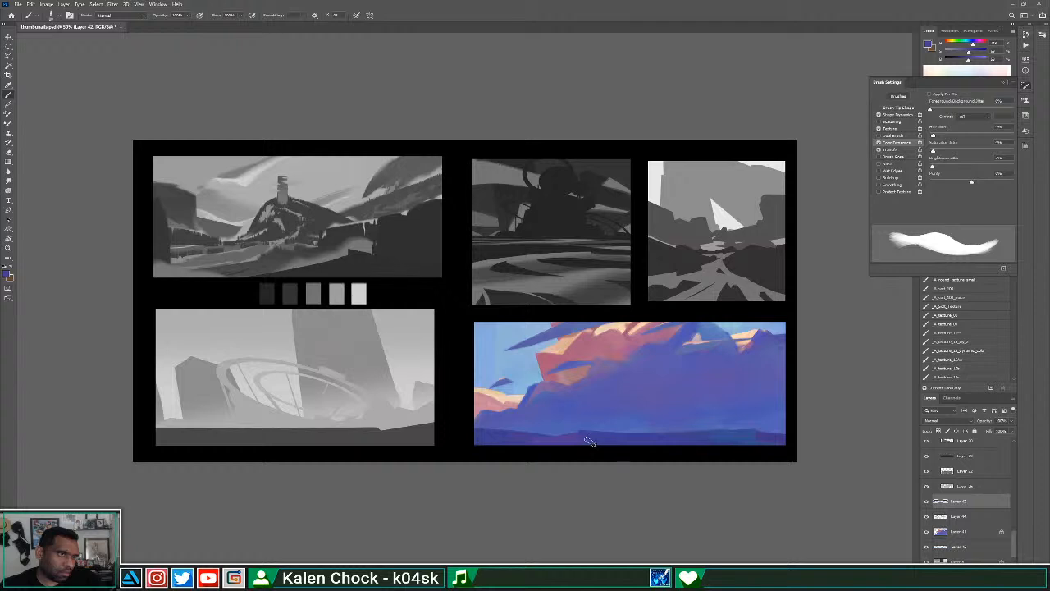
Refine the ground strip's horizon by alternating the Eraser and Brush, comparing and undoing the last edit.
{"action": "key", "text": "e"}
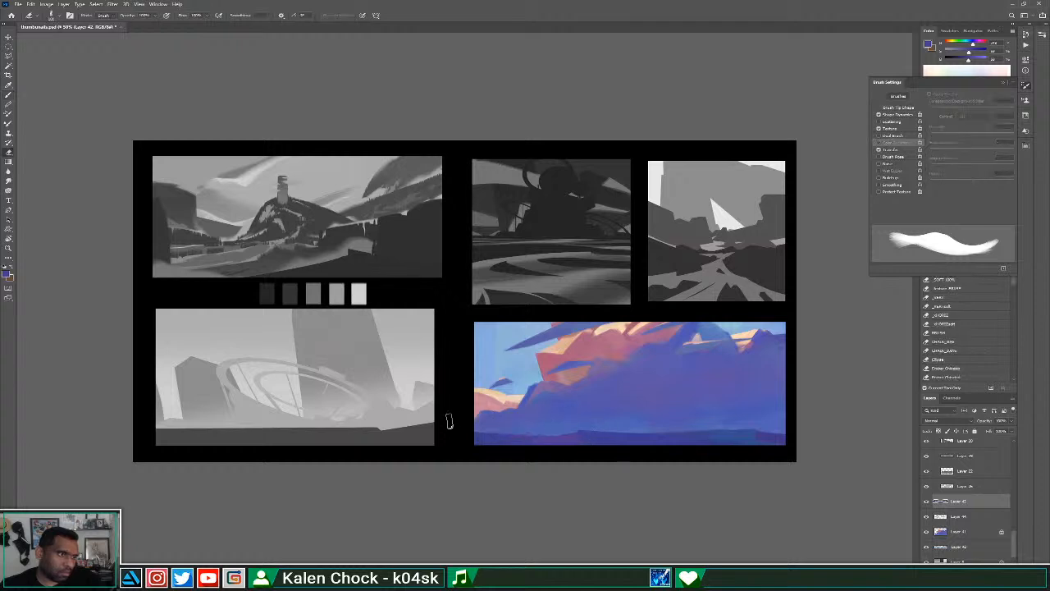
{"action": "key", "text": "b"}
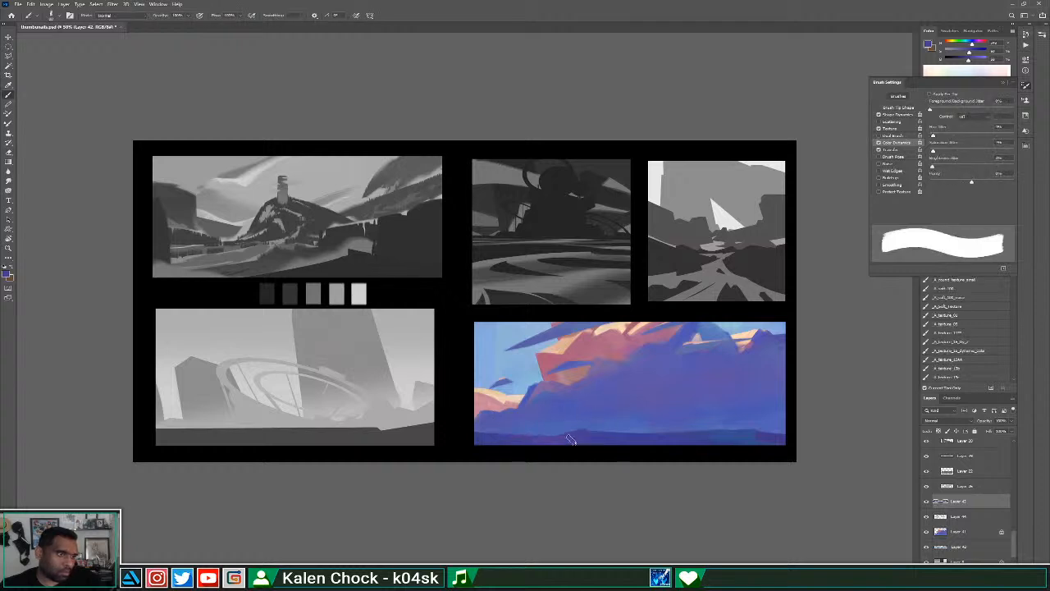
{"action": "key", "text": "e"}
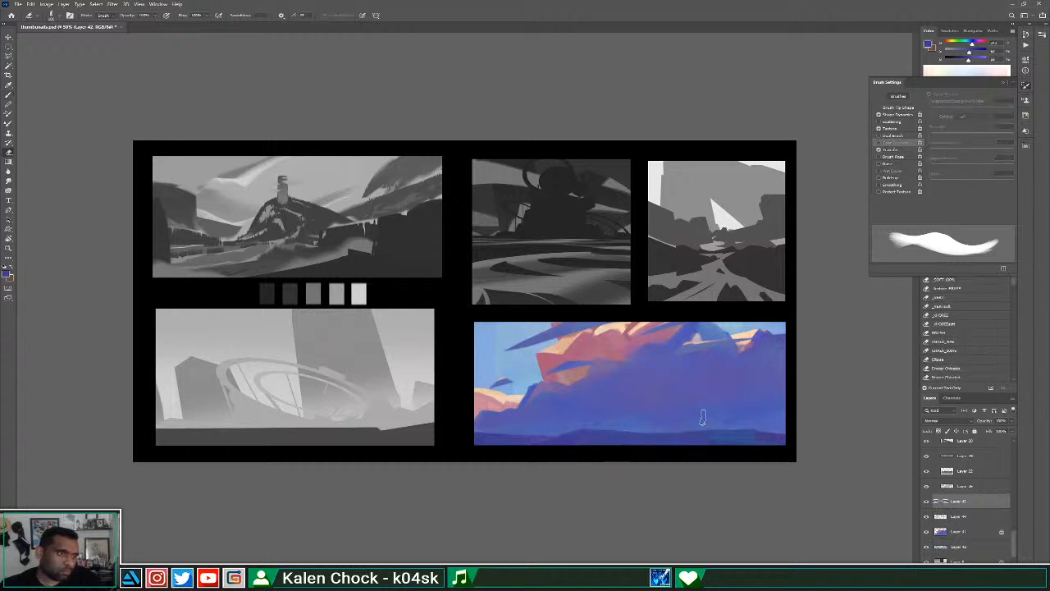
{"action": "key", "text": "ctrl+z"}
{"action": "key", "text": "ctrl+shift+z"}
{"action": "key", "text": "ctrl+z"}
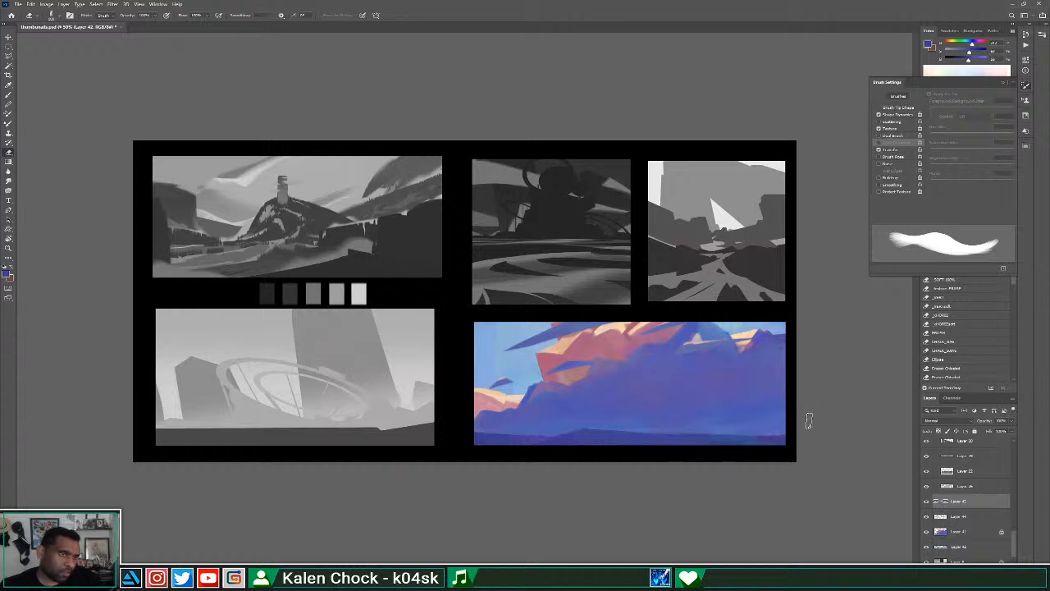
Unlock the ground layer's transparent pixels and paint a low hill on the horizon with sampled dark blues.
{"action": "key", "text": "b"}
{"action": "left_click", "coordinate": [563, 433], "text": "alt"}
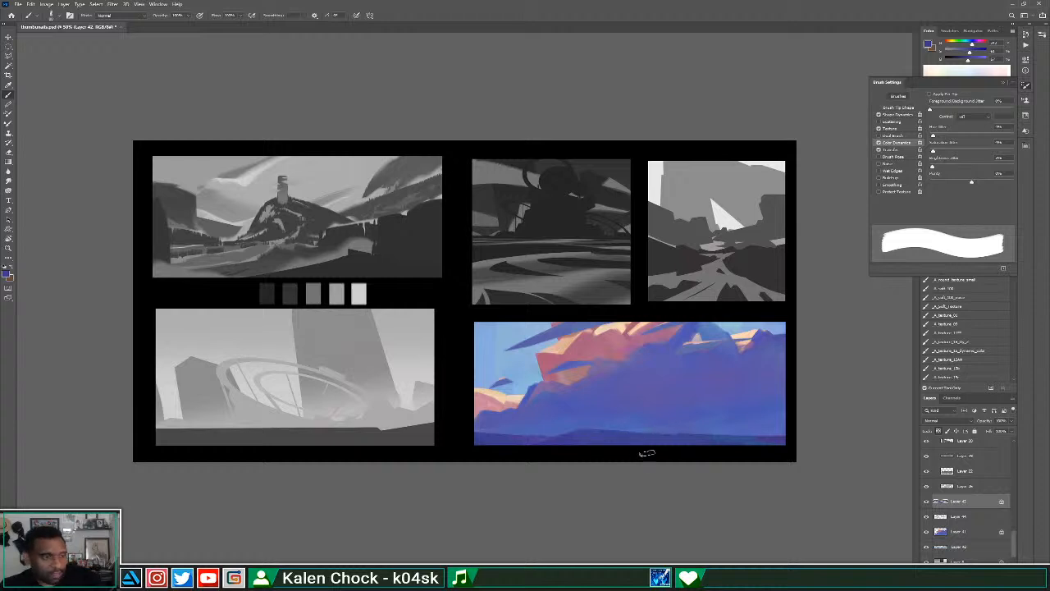
{"action": "key", "text": "slash"}
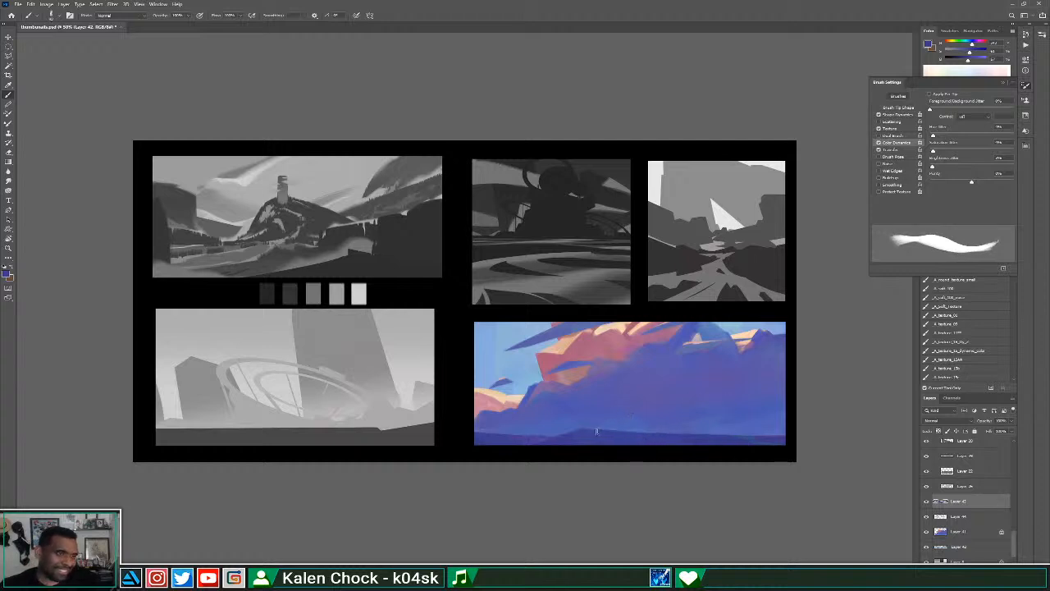
{"action": "left_click", "coordinate": [691, 436], "text": "shift"}
{"action": "left_click", "coordinate": [746, 439], "text": "alt"}
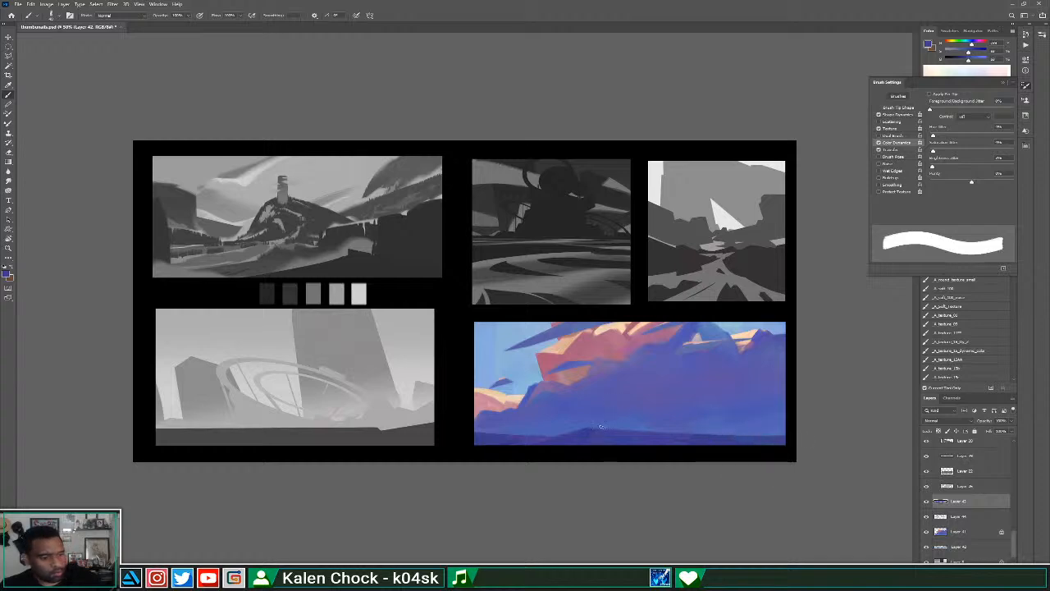
{"action": "left_click", "coordinate": [600, 433], "text": "alt"}
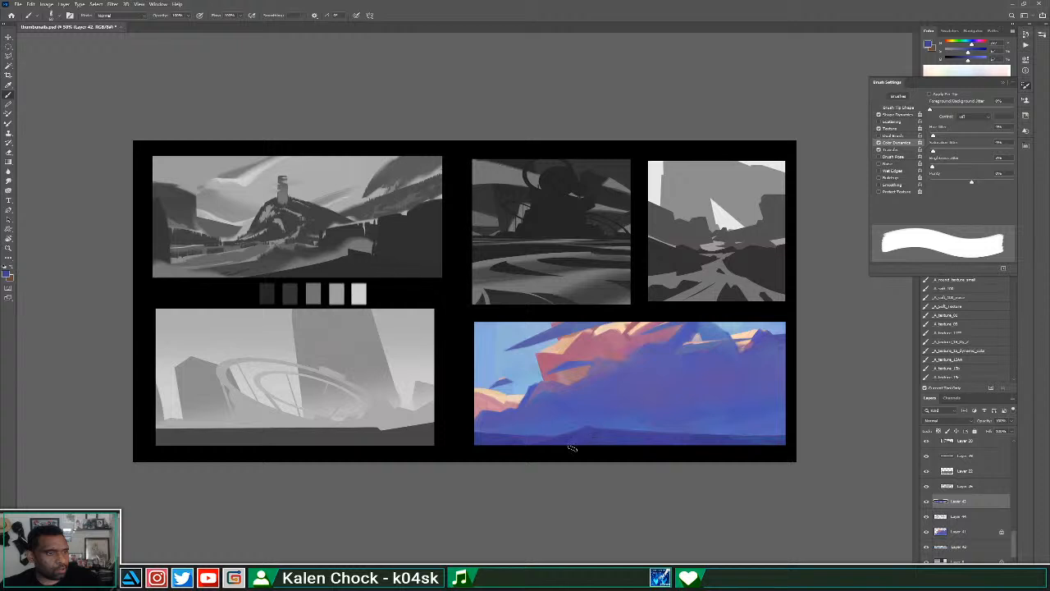
Paint sampled dark and mid blue strokes across the low hill and along the ground strip's lower edge on Layer 42.
{"action": "left_click", "coordinate": [598, 434], "text": "alt"}
{"action": "mouse_move", "coordinate": [596, 432]}
{"action": "left_mouse_down"}
{"action": "mouse_move", "coordinate": [629, 433]}
{"action": "mouse_move", "coordinate": [586, 428]}
{"action": "left_mouse_up"}
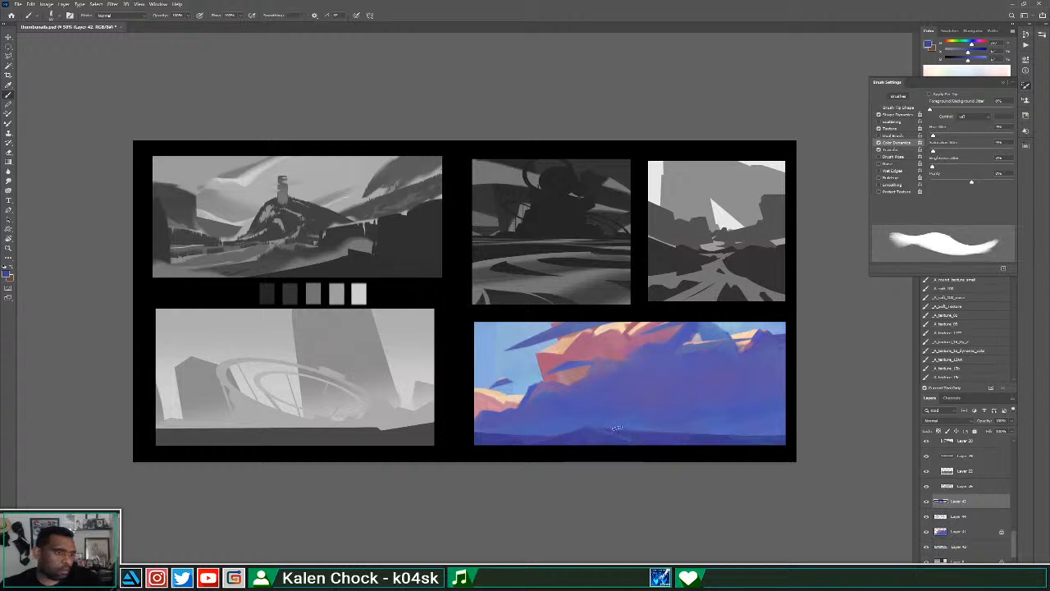
{"action": "left_click", "coordinate": [630, 440], "text": "alt"}
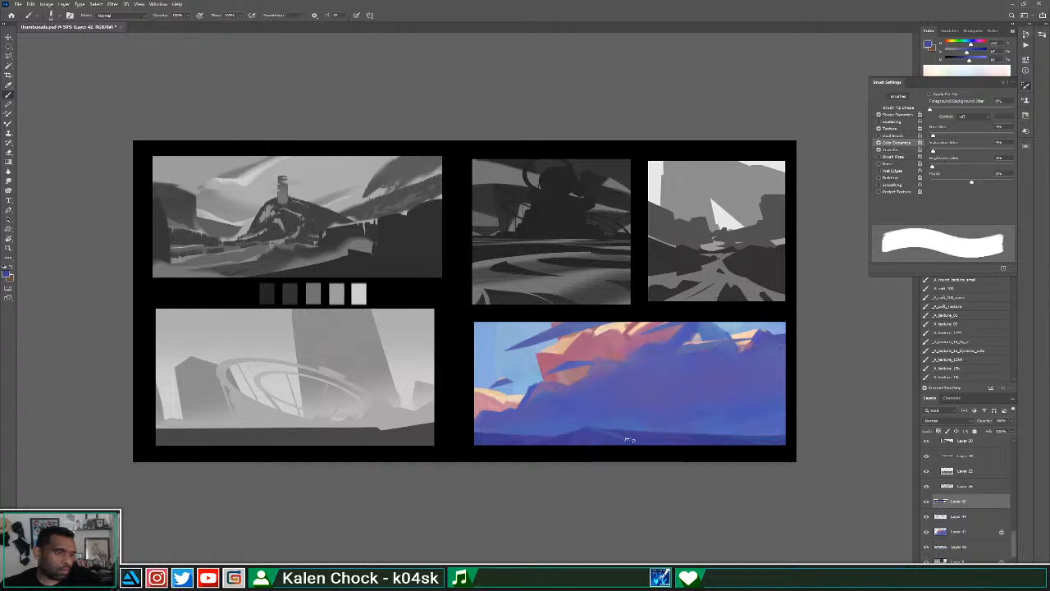
{"action": "left_click_drag", "start_coordinate": [598, 431], "coordinate": [708, 441]}
{"action": "left_click", "coordinate": [609, 435], "text": "alt"}
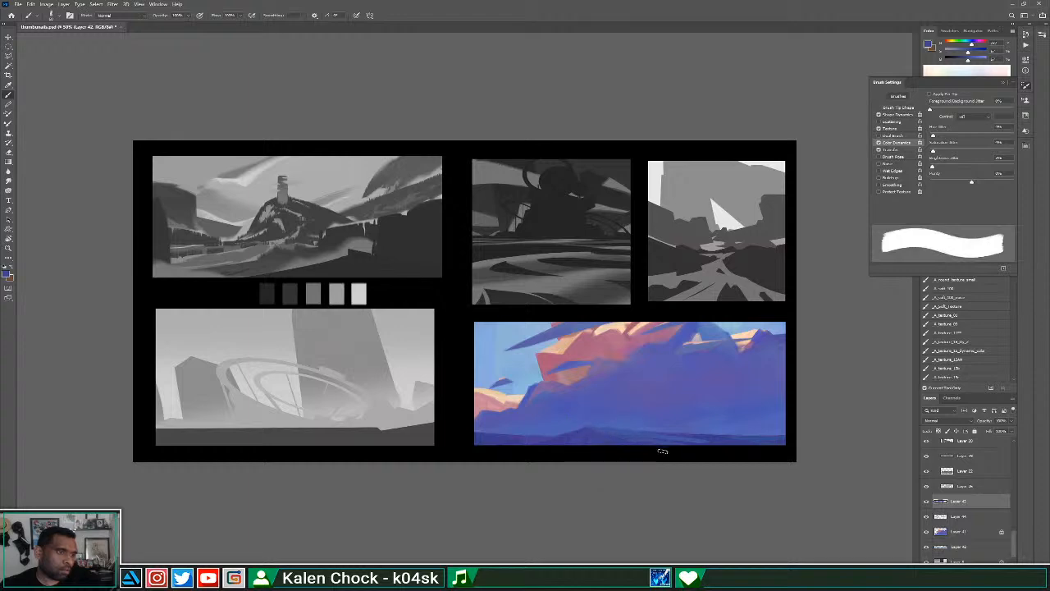
{"action": "left_click_drag", "start_coordinate": [642, 446], "coordinate": [715, 450]}
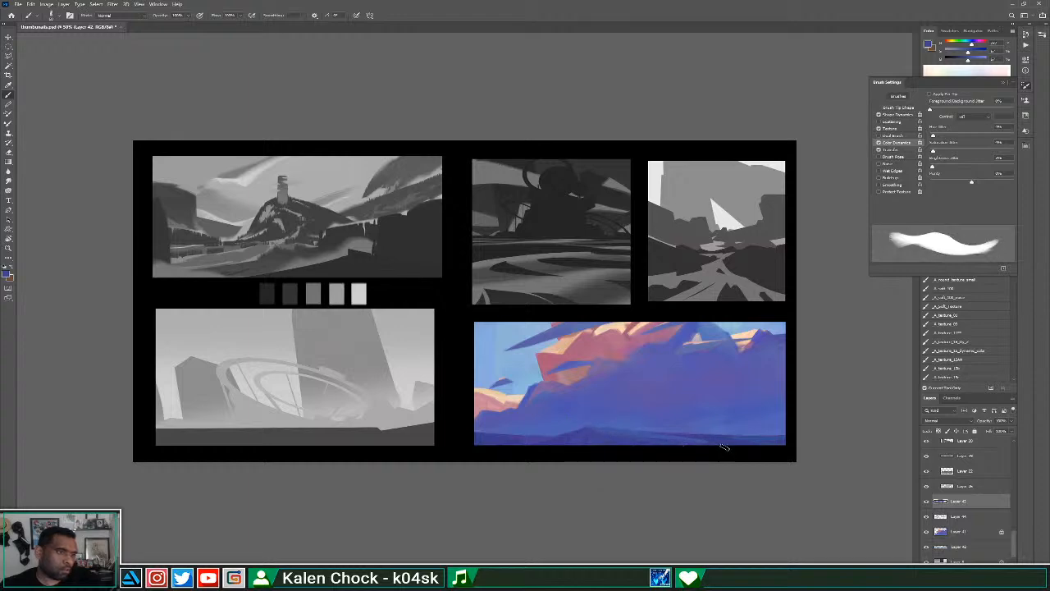
{"action": "key", "text": "z"}
{"action": "left_click", "coordinate": [704, 436], "text": "alt"}
{"action": "left_click", "coordinate": [692, 401]}
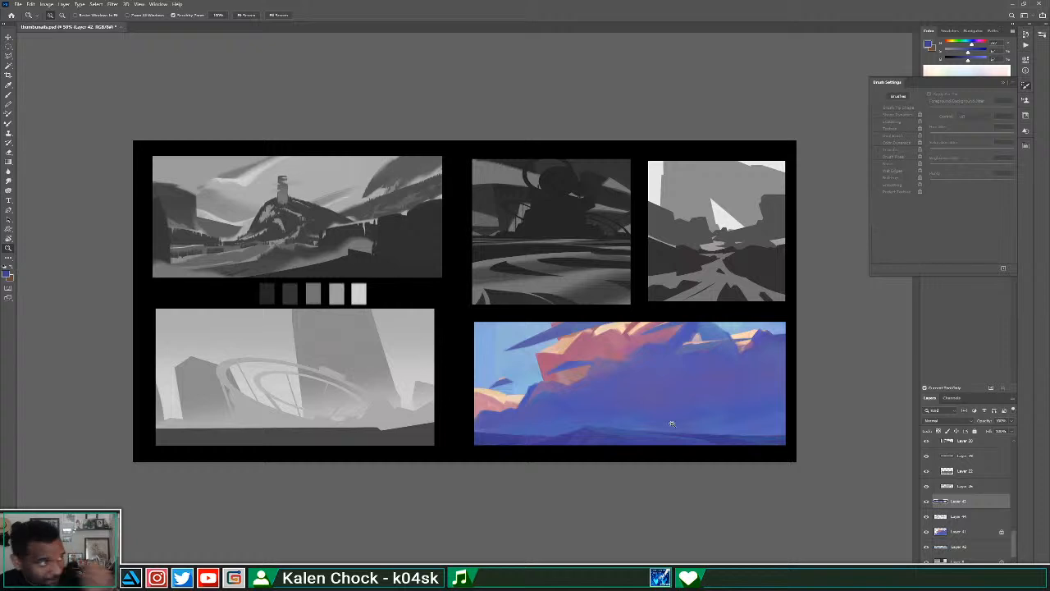
Switch to Layer 41 and repaint the left shoulder of the main cloud's shadow mass with sampled purples and blues.
{"action": "key", "text": "b"}
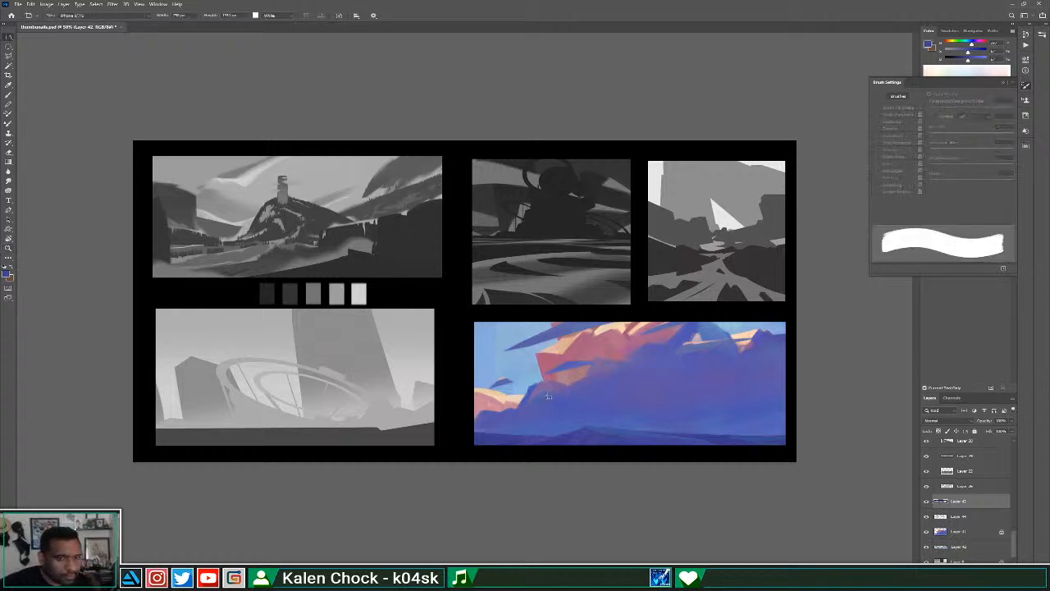
{"action": "key", "text": "b"}
{"action": "left_click", "coordinate": [974, 532]}
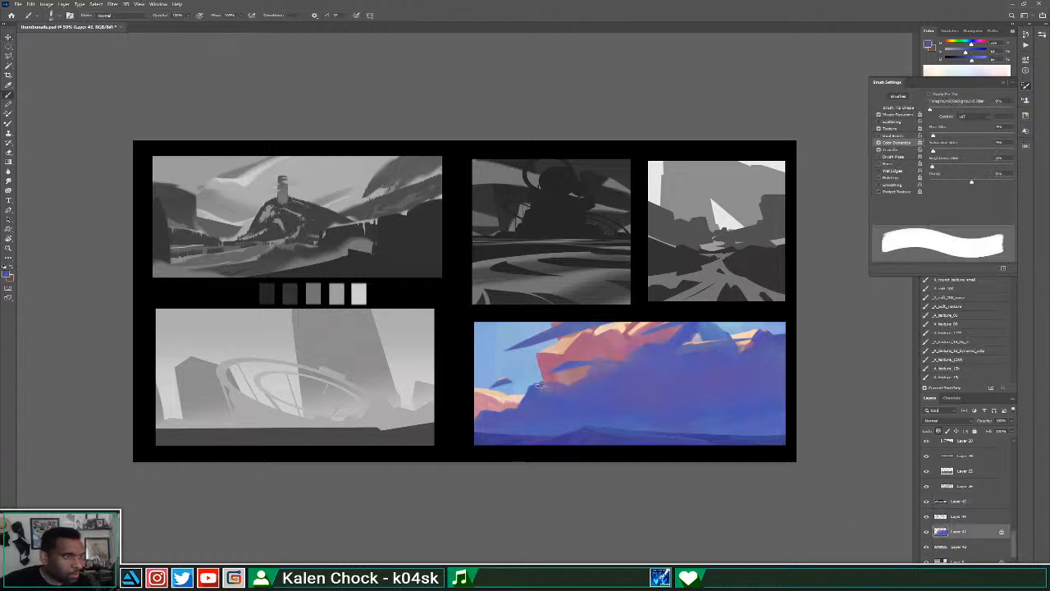
{"action": "left_click_drag", "start_coordinate": [540, 386], "coordinate": [544, 394]}
{"action": "left_click", "coordinate": [545, 409], "text": "alt"}
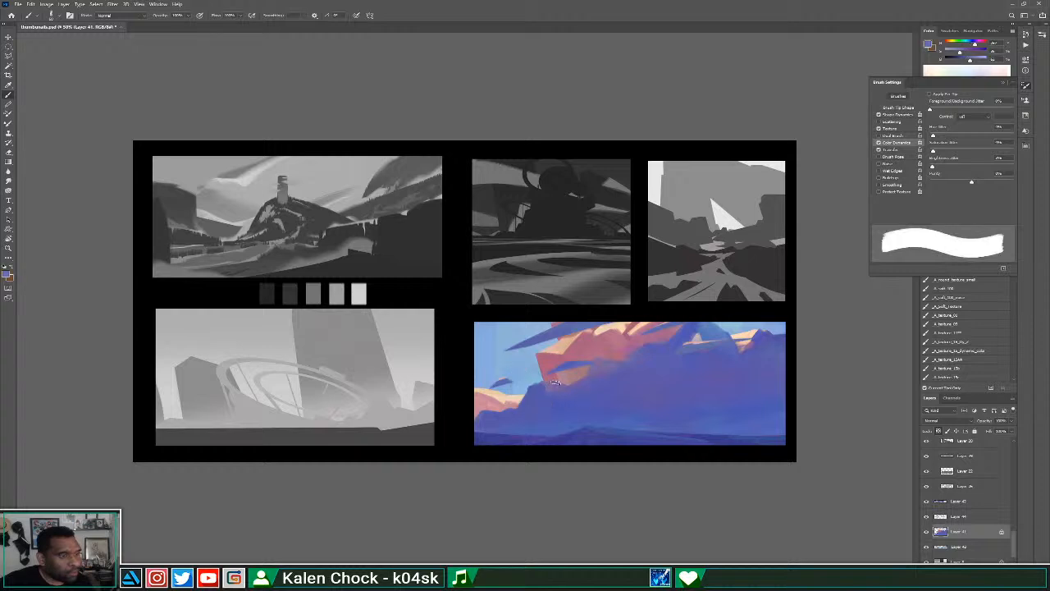
{"action": "mouse_move", "coordinate": [533, 388]}
{"action": "left_mouse_down"}
{"action": "mouse_move", "coordinate": [563, 379]}
{"action": "mouse_move", "coordinate": [545, 393]}
{"action": "left_mouse_up"}
{"action": "left_click", "coordinate": [542, 416], "text": "alt"}
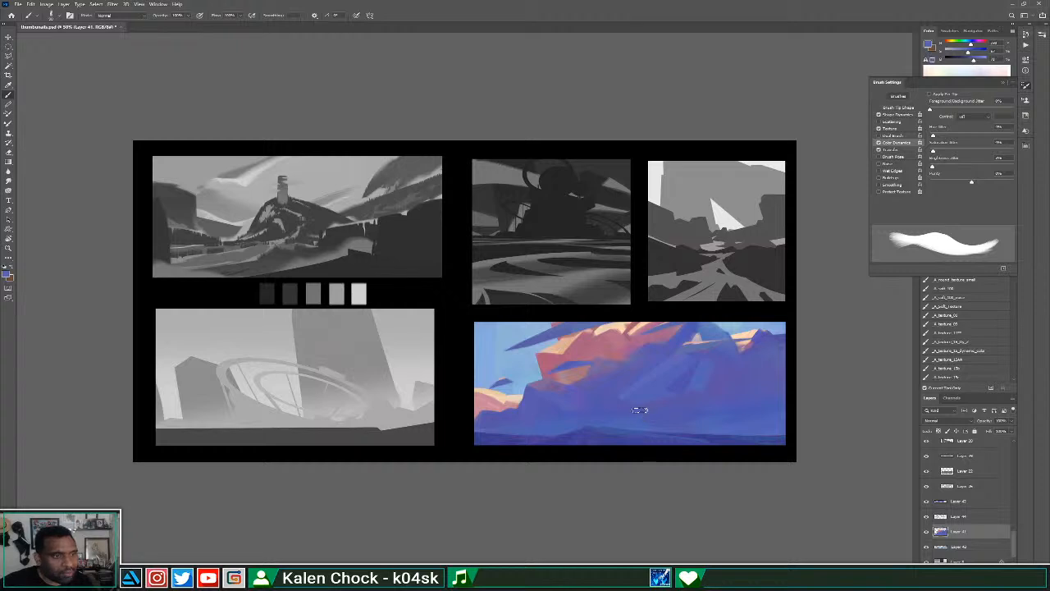
Break up the main cloud's shadow mass with sampled blues, adding a darker diagonal plane on its right side.
{"action": "left_click", "coordinate": [691, 383], "text": "alt"}
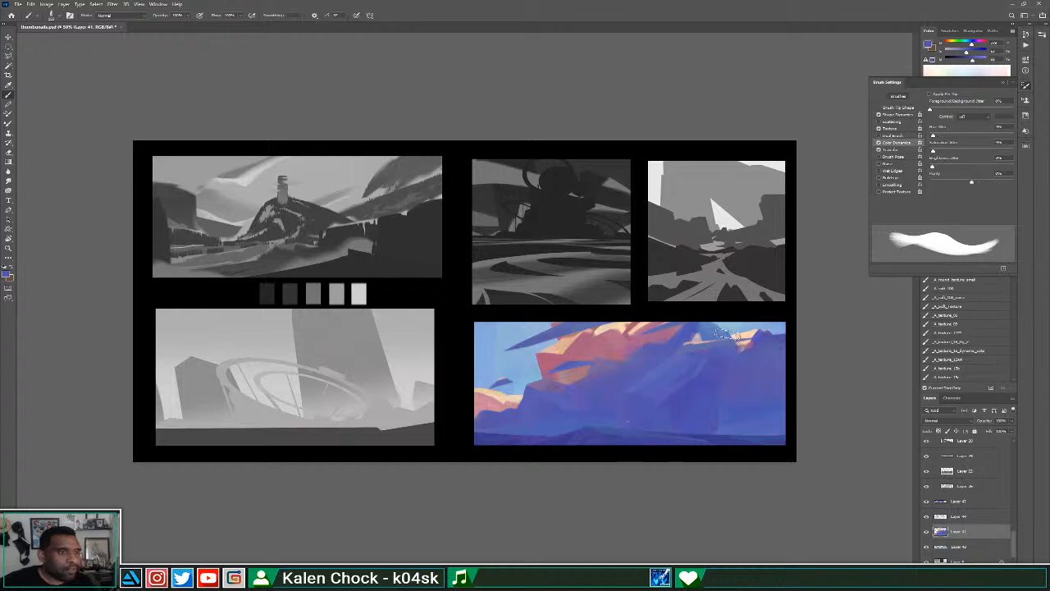
{"action": "left_click", "coordinate": [658, 377], "text": "alt"}
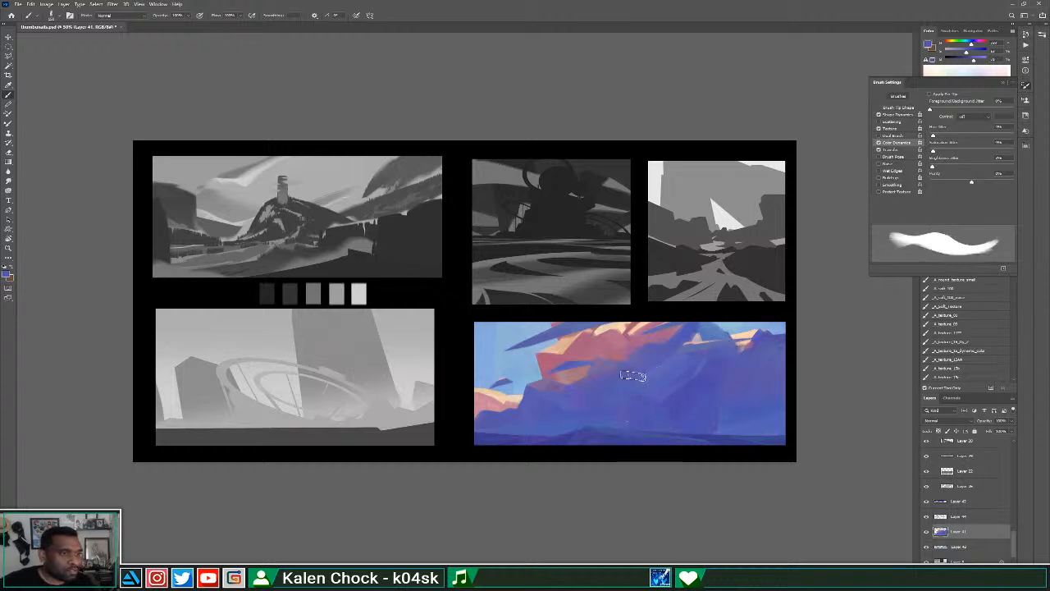
{"action": "left_click", "coordinate": [647, 366], "text": "alt"}
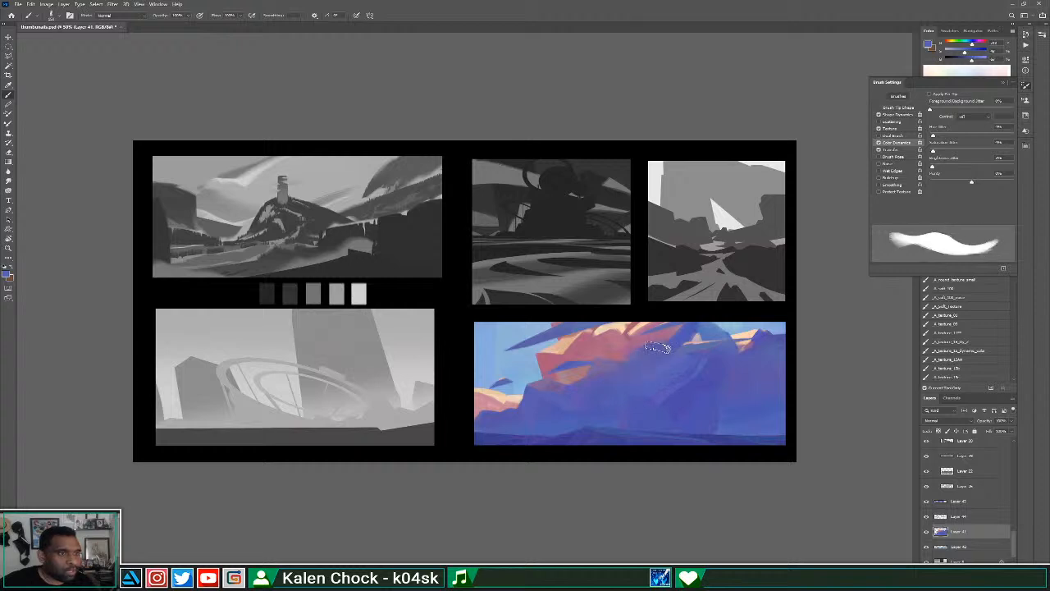
{"action": "left_click", "coordinate": [689, 402], "text": "alt"}
{"action": "mouse_move", "coordinate": [713, 375]}
{"action": "left_mouse_down"}
{"action": "mouse_move", "coordinate": [729, 426]}
{"action": "mouse_move", "coordinate": [747, 439]}
{"action": "mouse_move", "coordinate": [743, 429]}
{"action": "left_mouse_up"}
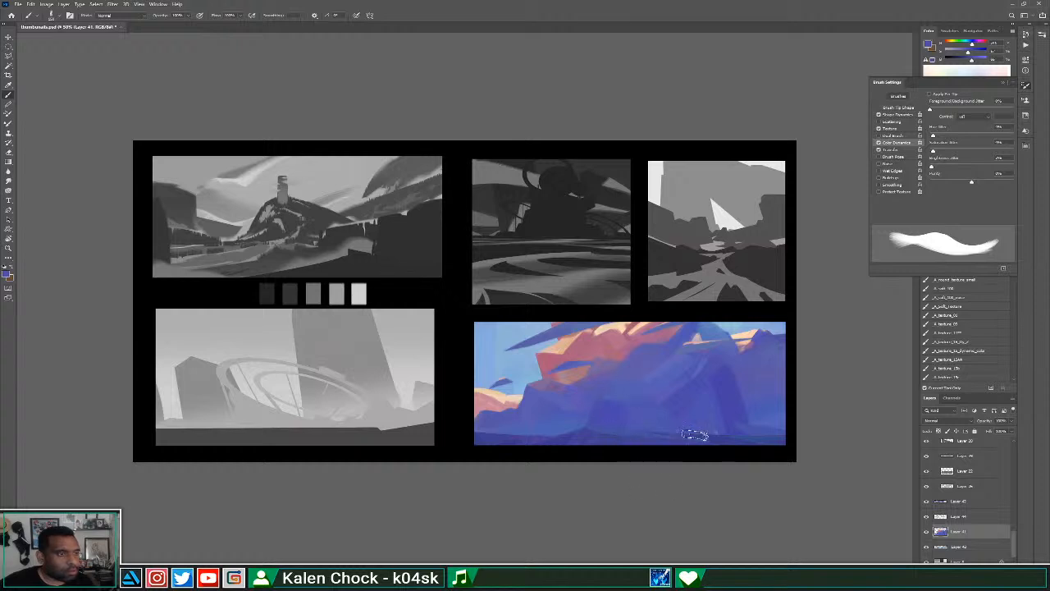
{"action": "left_click", "coordinate": [624, 397], "text": "alt"}
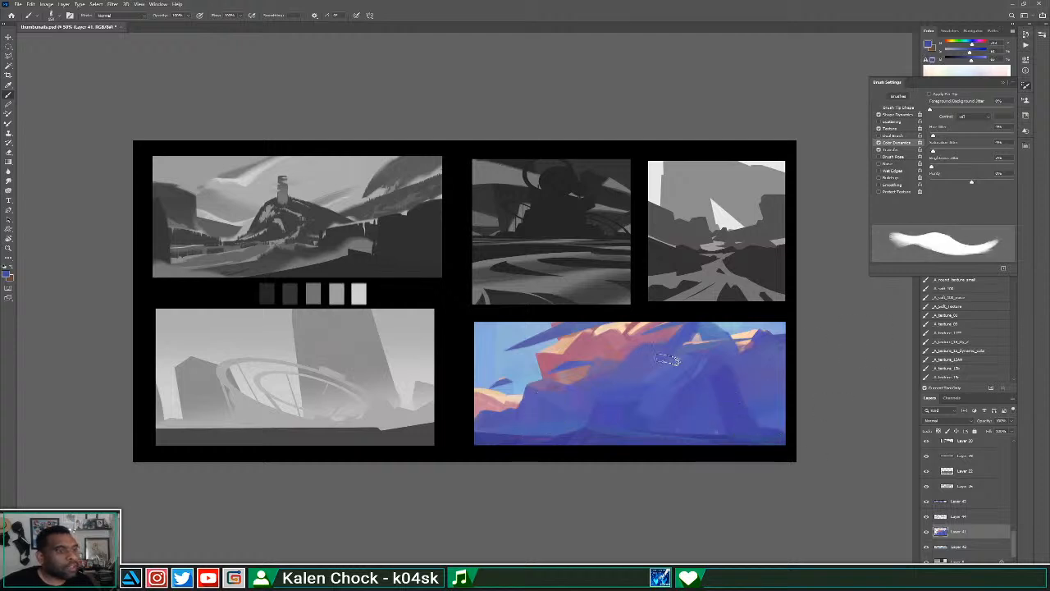
Brush sampled blues across the base of the main cloud to blend its shadow planes above the ground.
{"action": "left_click", "coordinate": [563, 429], "text": "alt"}
{"action": "left_click_drag", "start_coordinate": [612, 430], "coordinate": [727, 418]}
{"action": "left_click", "coordinate": [742, 414], "text": "alt"}
{"action": "left_click", "coordinate": [702, 408], "text": "alt"}
{"action": "key", "text": "z"}
{"action": "left_click", "coordinate": [673, 414], "text": "alt"}
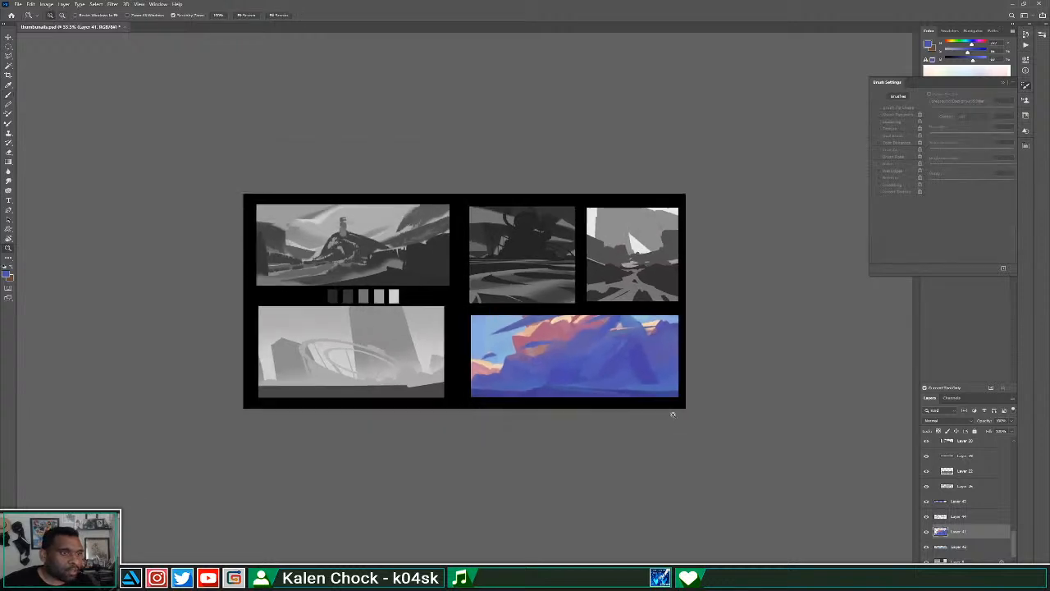
{"action": "left_click", "coordinate": [646, 341]}
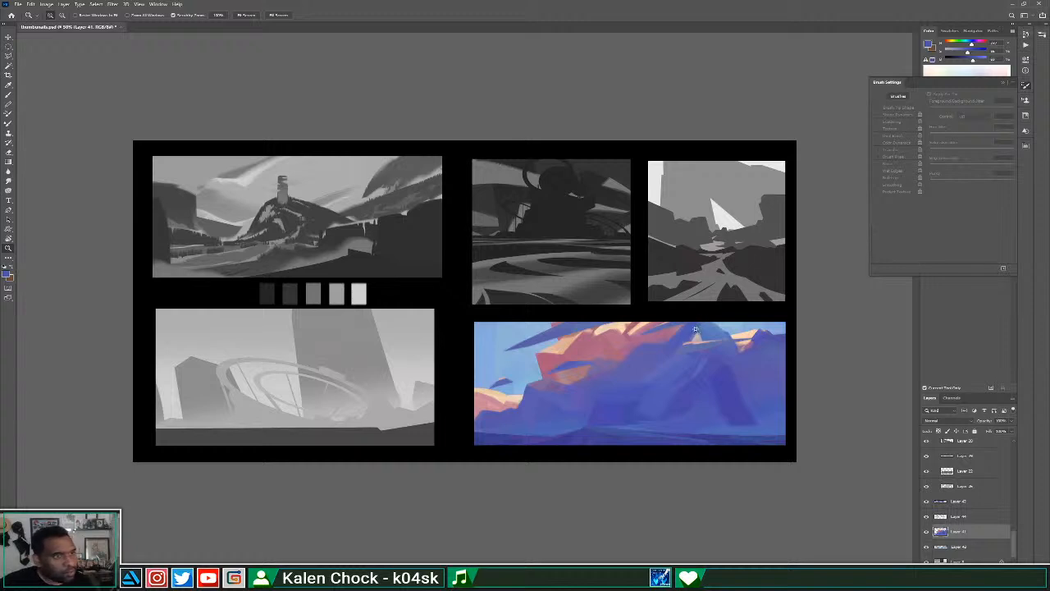
Rework the upper edge between the cloud's pink light and blue shadow, brushing sampled blue down its right peak.
{"action": "key", "text": "b"}
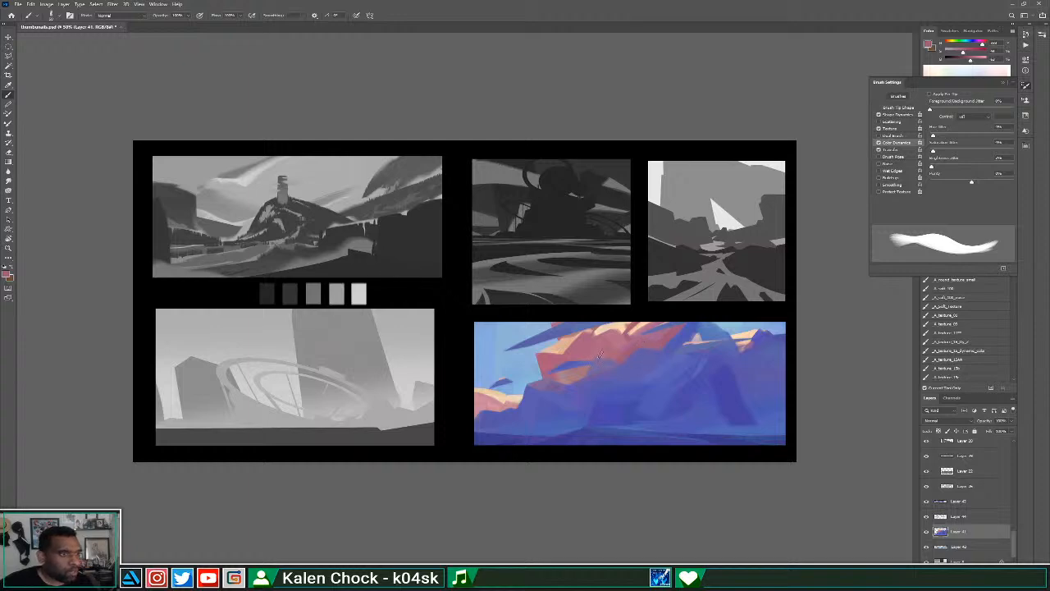
{"action": "left_click", "coordinate": [683, 337], "text": "alt"}
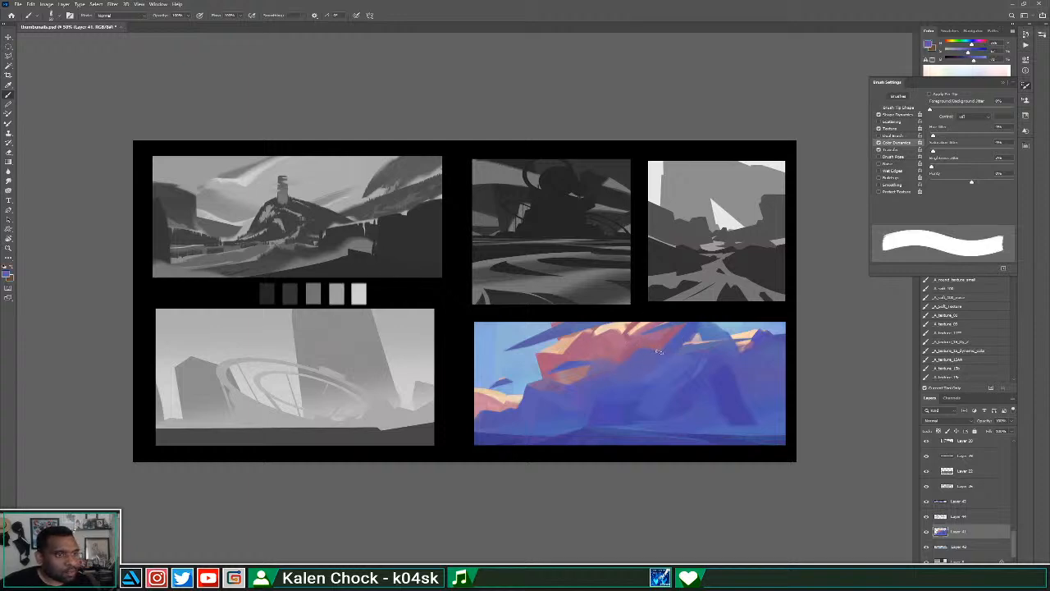
{"action": "left_click", "coordinate": [699, 329], "text": "alt"}
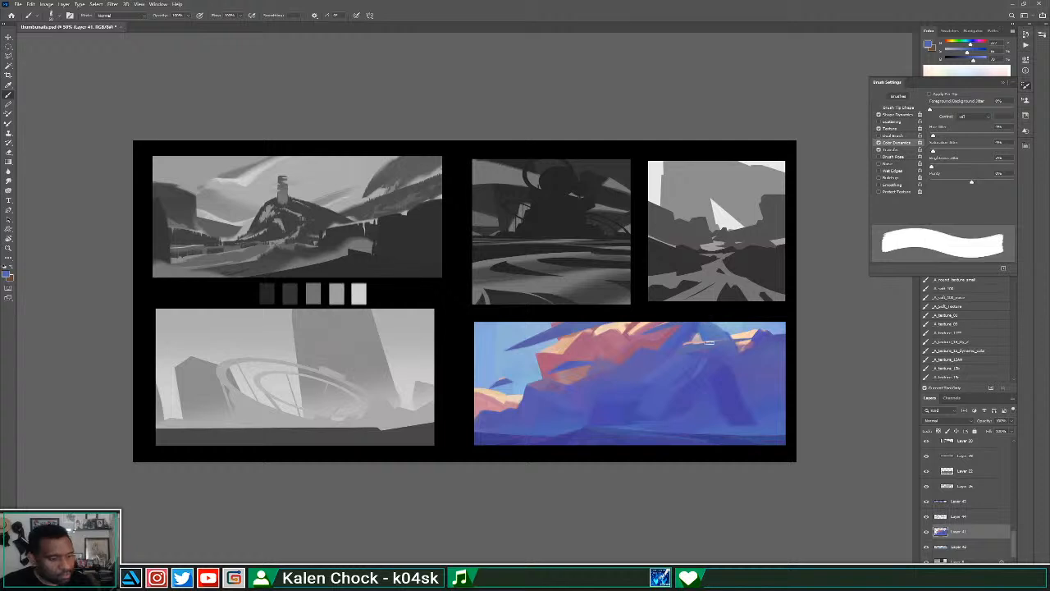
{"action": "left_click_drag", "start_coordinate": [705, 323], "coordinate": [721, 356]}
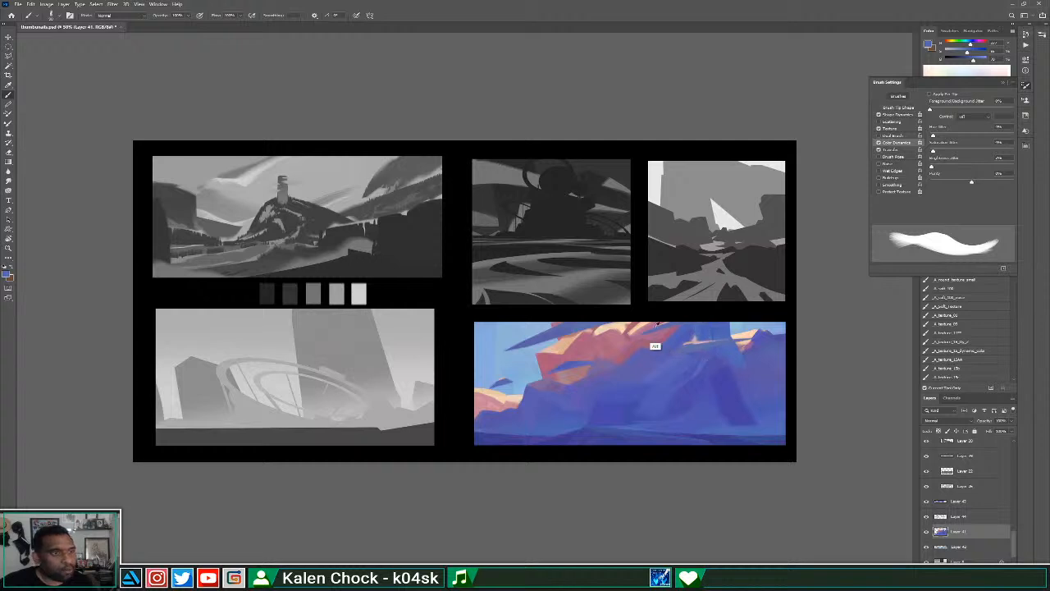
Paint a sampled pale orange highlight on the cloud's upper right peak and trim its edges with sampled blue.
{"action": "left_click", "coordinate": [638, 325], "text": "alt"}
{"action": "mouse_move", "coordinate": [699, 336]}
{"action": "left_mouse_down"}
{"action": "mouse_move", "coordinate": [710, 325]}
{"action": "mouse_move", "coordinate": [718, 350]}
{"action": "mouse_move", "coordinate": [718, 322]}
{"action": "left_mouse_up"}
{"action": "left_click", "coordinate": [749, 348], "text": "alt"}
{"action": "left_click", "coordinate": [730, 336], "text": "alt"}
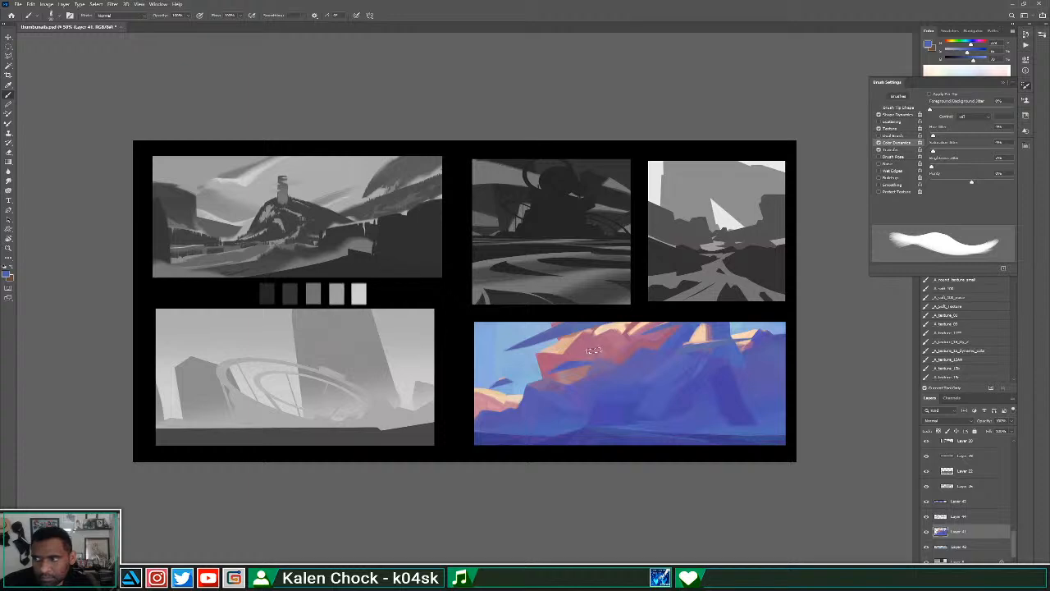
Repaint the pink light planes on the left of the main cloud with sampled warm tones.
{"action": "left_click", "coordinate": [574, 343], "text": "alt"}
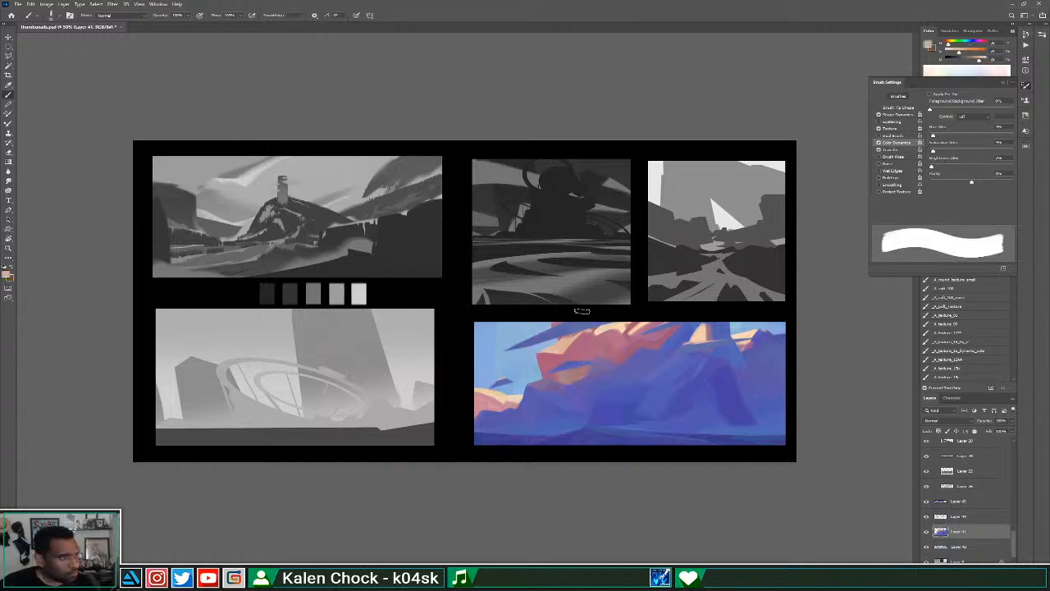
{"action": "left_click", "coordinate": [562, 378], "text": "alt"}
{"action": "left_click_drag", "start_coordinate": [543, 361], "coordinate": [572, 350]}
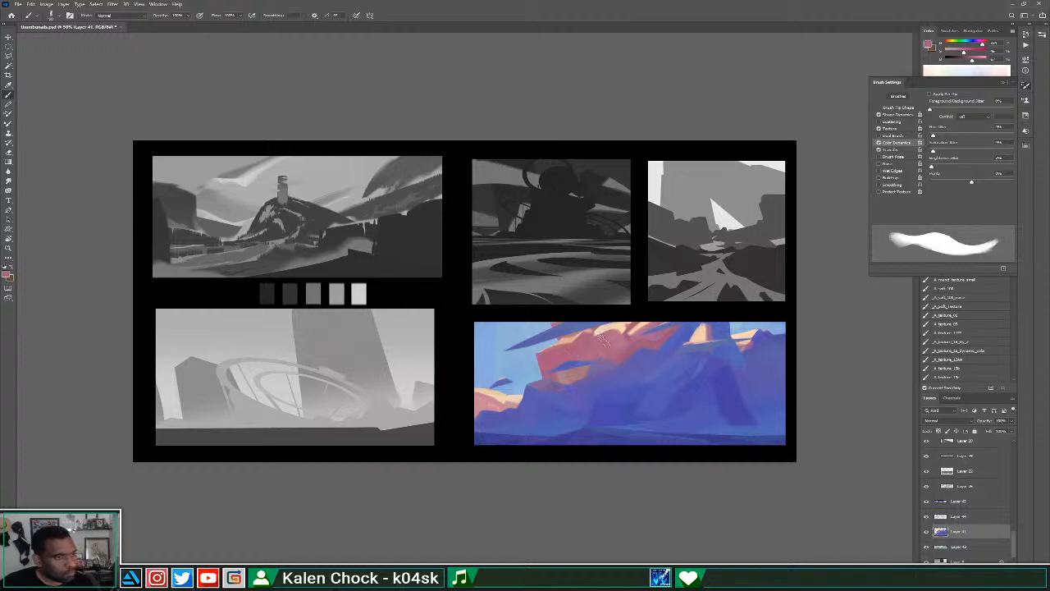
{"action": "key", "text": "z"}
{"action": "left_click", "coordinate": [586, 386], "text": "alt"}
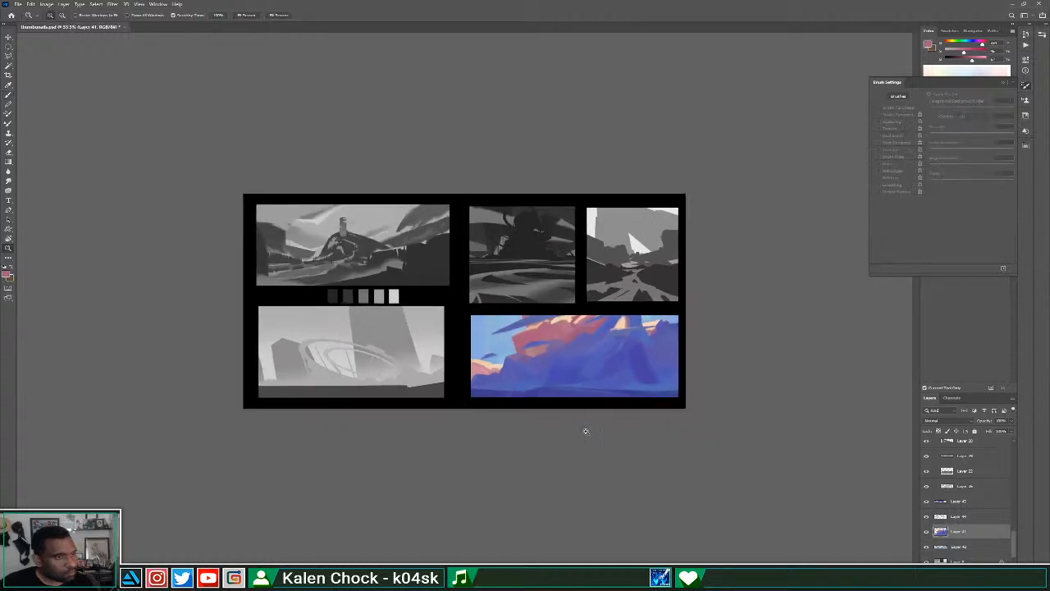
{"action": "left_click", "coordinate": [583, 386]}
{"action": "key", "text": "b"}
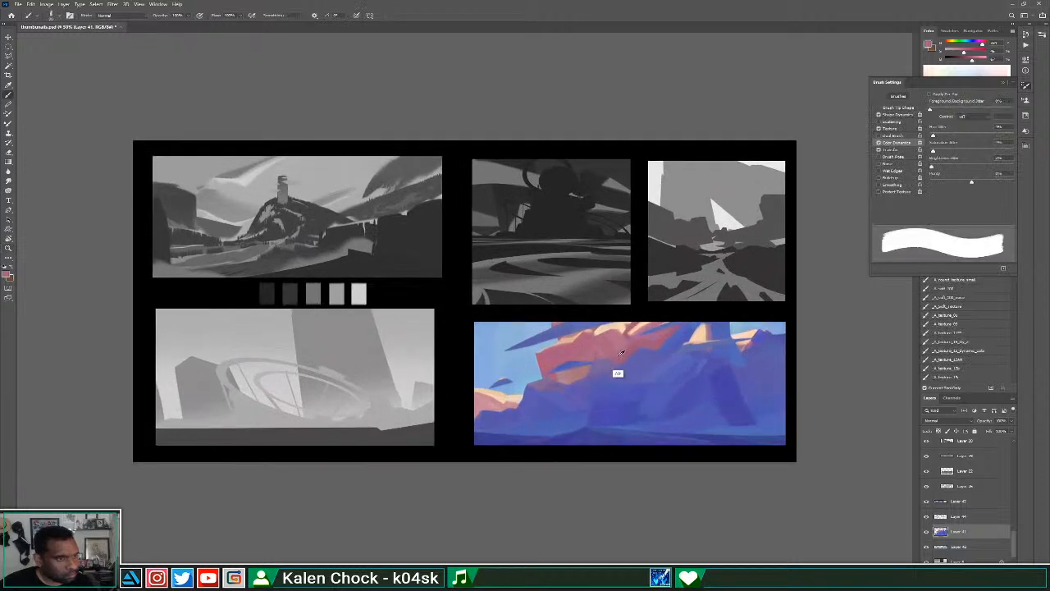
Extend the pink light area down into the centre of the cloud, alternating sampled pink with shadow purple.
{"action": "mouse_move", "coordinate": [625, 374]}
{"action": "left_mouse_down"}
{"action": "mouse_move", "coordinate": [648, 343]}
{"action": "mouse_move", "coordinate": [631, 375]}
{"action": "left_mouse_up"}
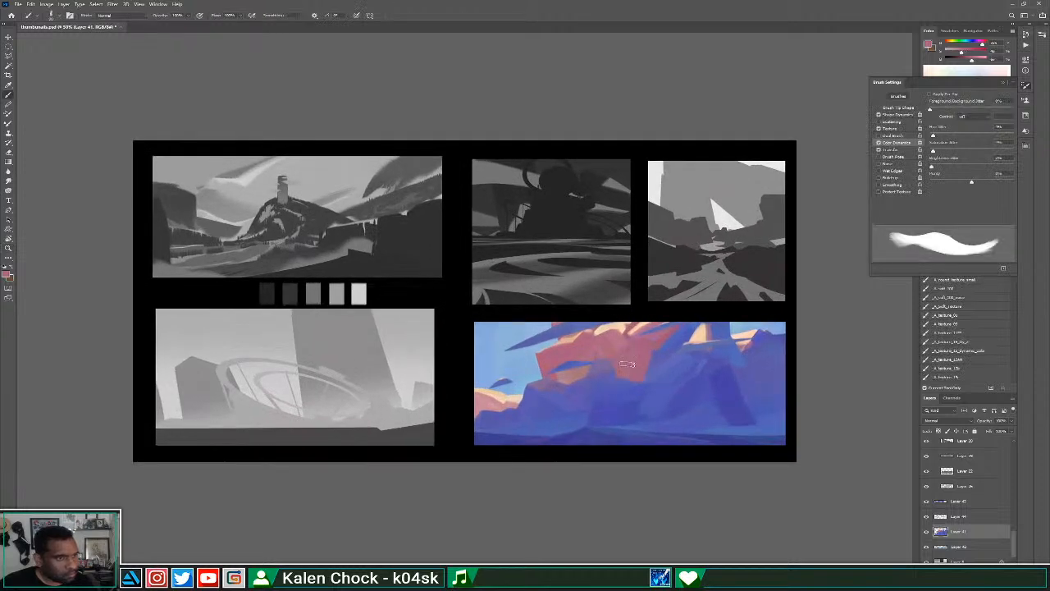
{"action": "left_click", "coordinate": [609, 400], "text": "alt"}
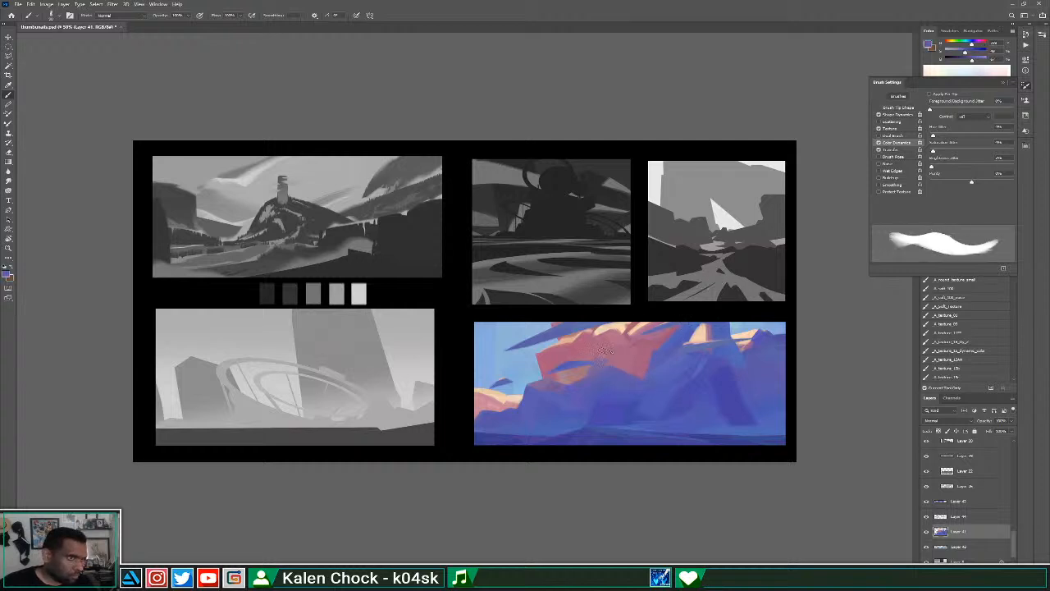
{"action": "left_click", "coordinate": [606, 349], "text": "alt"}
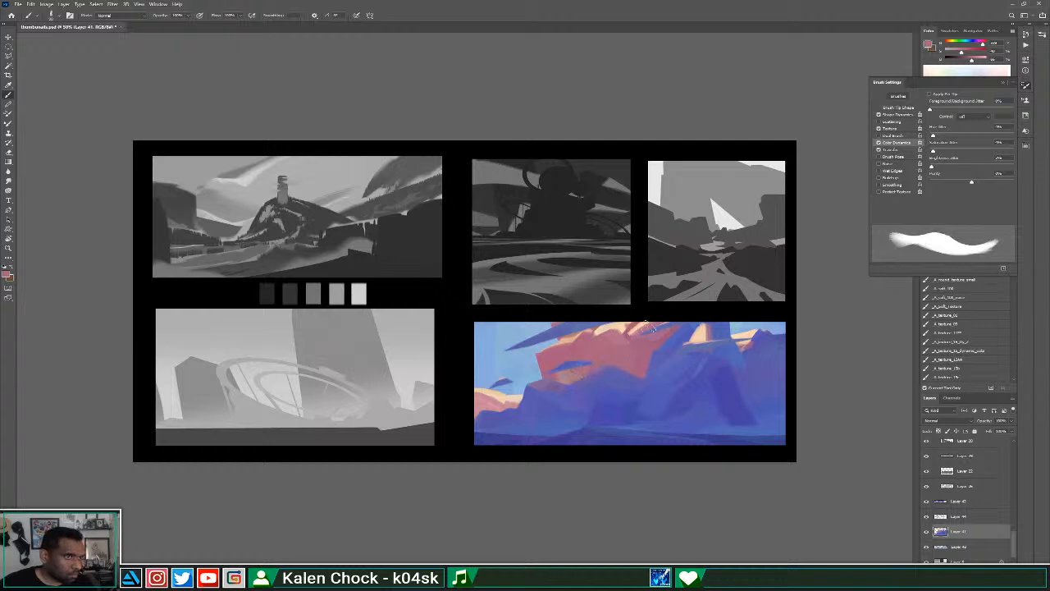
Paint a purple shadow wedge within the cloud's pink light area, undoing the trial strokes along the way.
{"action": "left_click", "coordinate": [602, 382], "text": "alt"}
{"action": "mouse_move", "coordinate": [588, 347]}
{"action": "left_mouse_down"}
{"action": "mouse_move", "coordinate": [592, 359]}
{"action": "mouse_move", "coordinate": [623, 336]}
{"action": "mouse_move", "coordinate": [592, 356]}
{"action": "mouse_move", "coordinate": [587, 328]}
{"action": "left_mouse_up"}
{"action": "key", "text": "ctrl+z"}
{"action": "left_click", "coordinate": [625, 348], "text": "alt"}
{"action": "key", "text": "ctrl+z"}
{"action": "left_click", "coordinate": [589, 349], "text": "alt"}
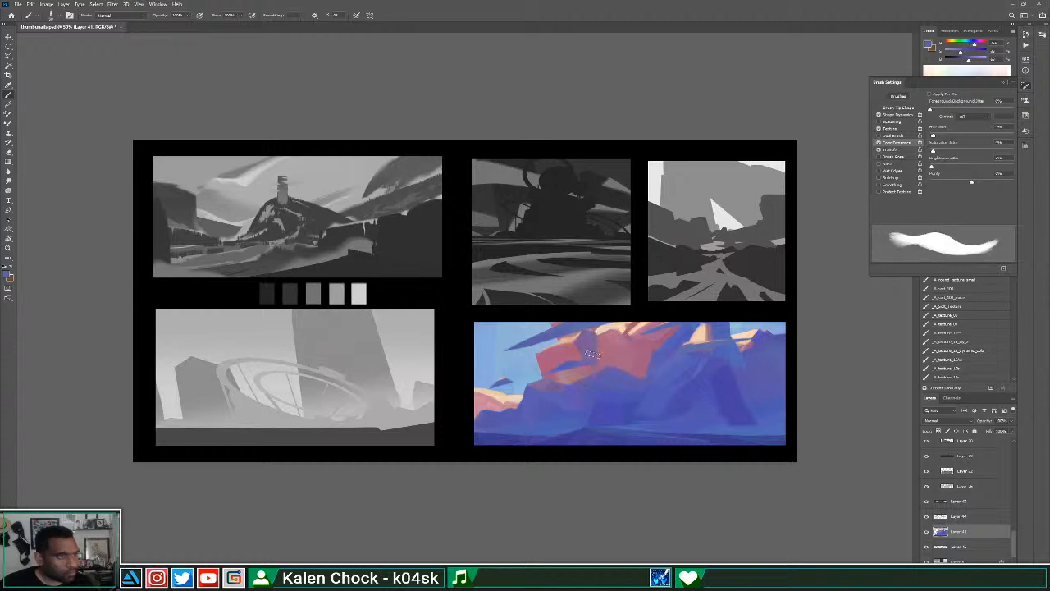
Soften the cloud's pink and purple planes with sampled mauve tones, undoing the trial stroke near the upper edge.
{"action": "left_click", "coordinate": [569, 350], "text": "alt"}
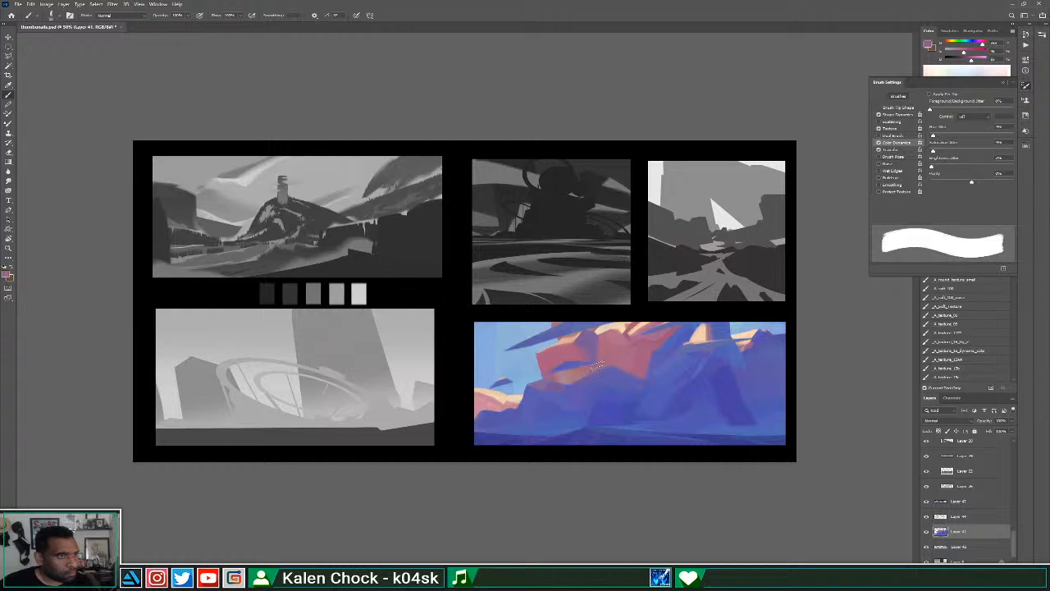
{"action": "left_click", "coordinate": [589, 336], "text": "alt"}
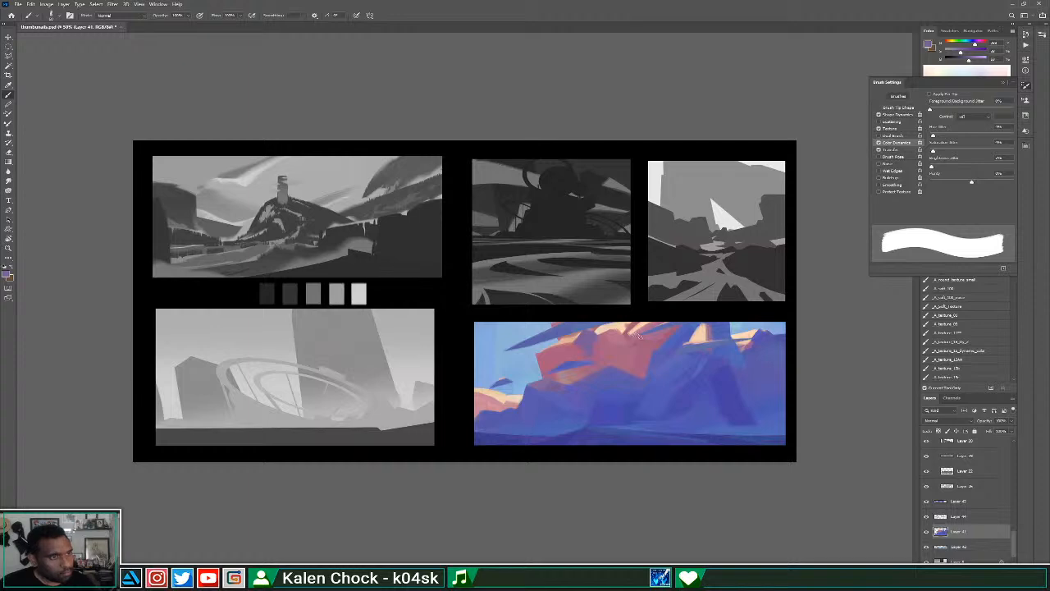
{"action": "left_click_drag", "start_coordinate": [636, 335], "coordinate": [666, 320]}
{"action": "key", "text": "ctrl+z"}
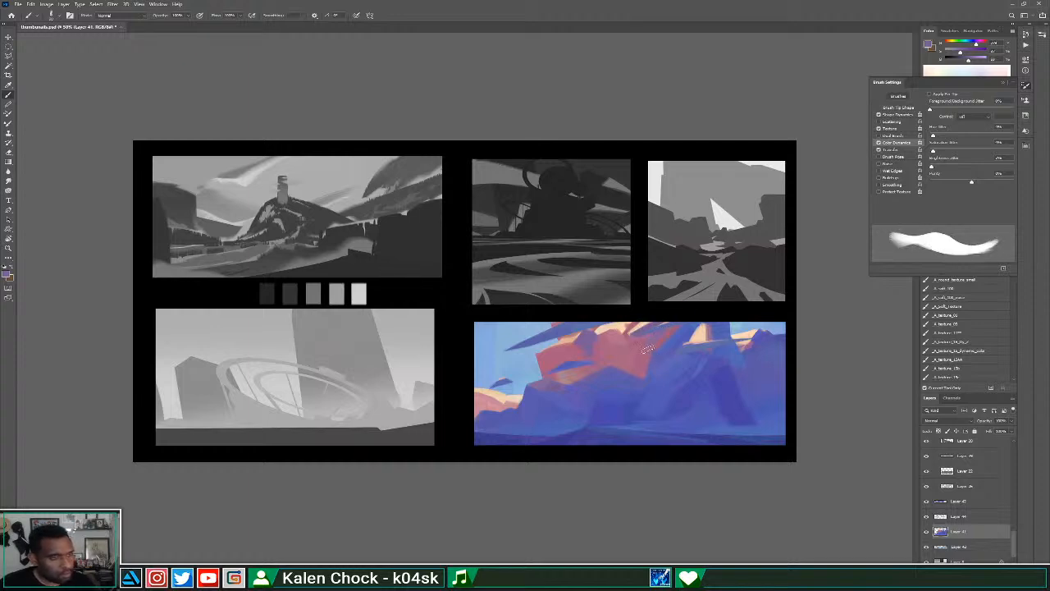
{"action": "left_click", "coordinate": [641, 375], "text": "alt"}
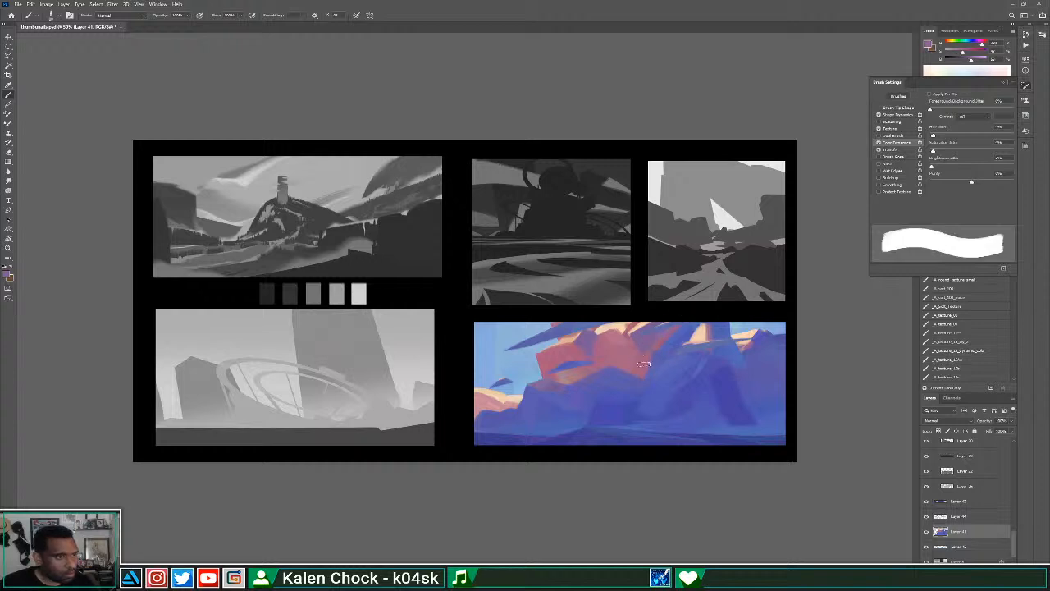
{"action": "left_click", "coordinate": [642, 343], "text": "alt"}
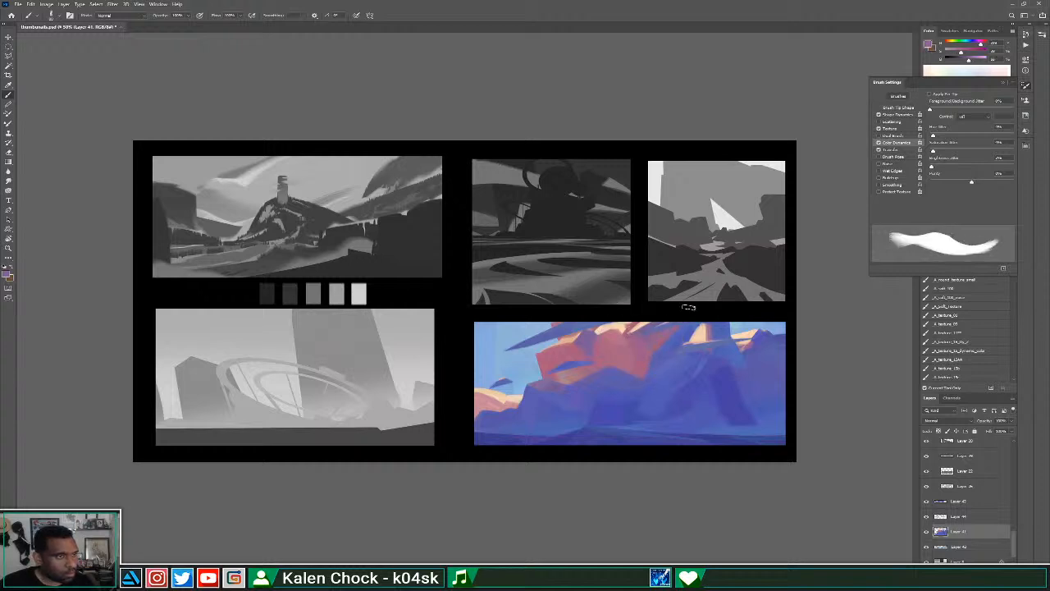
{"action": "left_click", "coordinate": [586, 343], "text": "alt"}
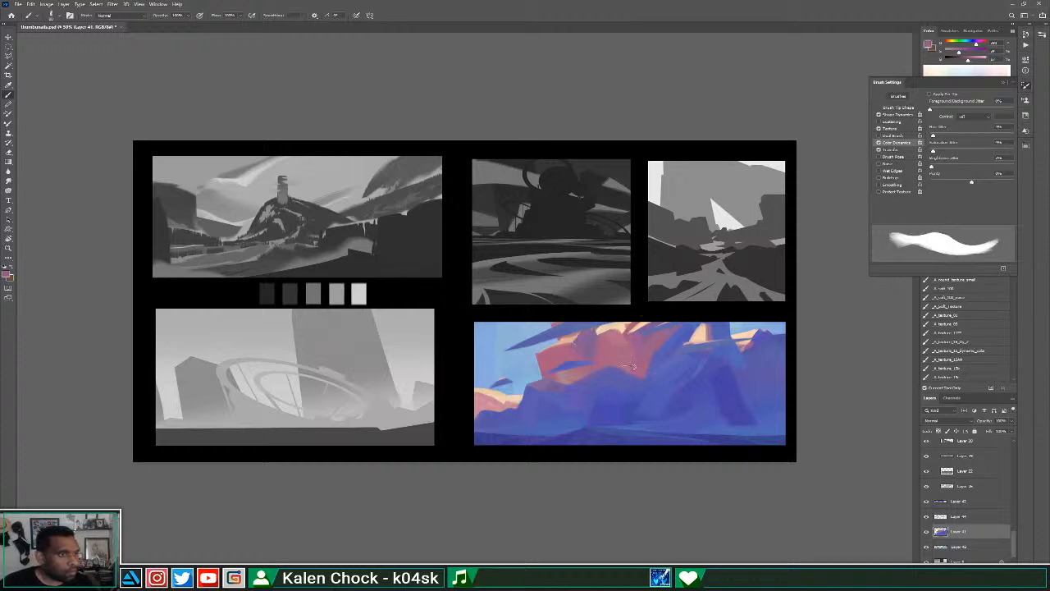
Blend the centre of the cloud's pink area with sampled mauve and add a sampled cream highlight along its upper edge.
{"action": "left_click", "coordinate": [628, 349], "text": "alt"}
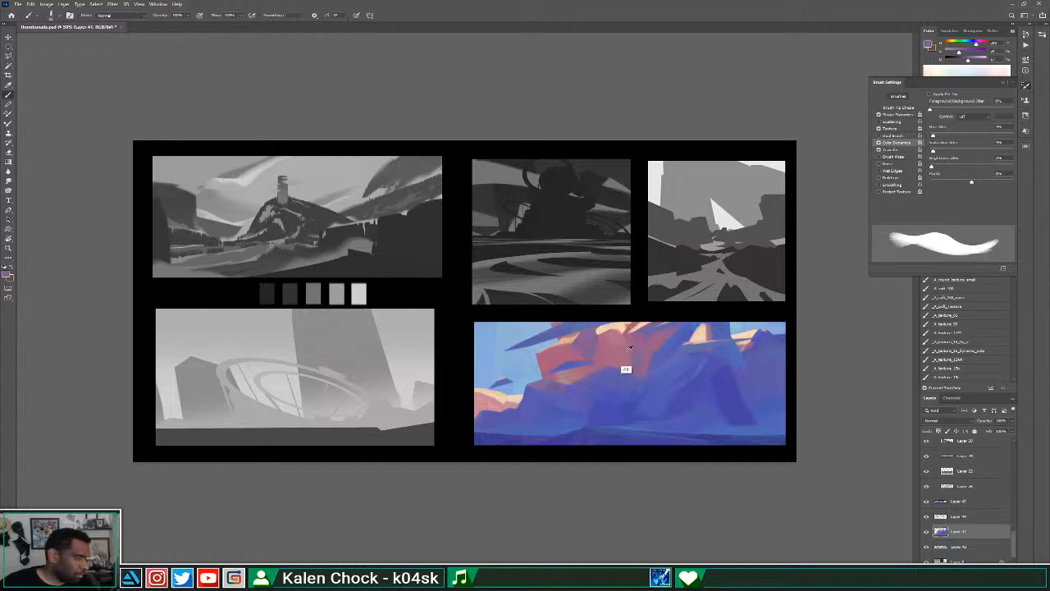
{"action": "left_click", "coordinate": [628, 349], "text": "alt"}
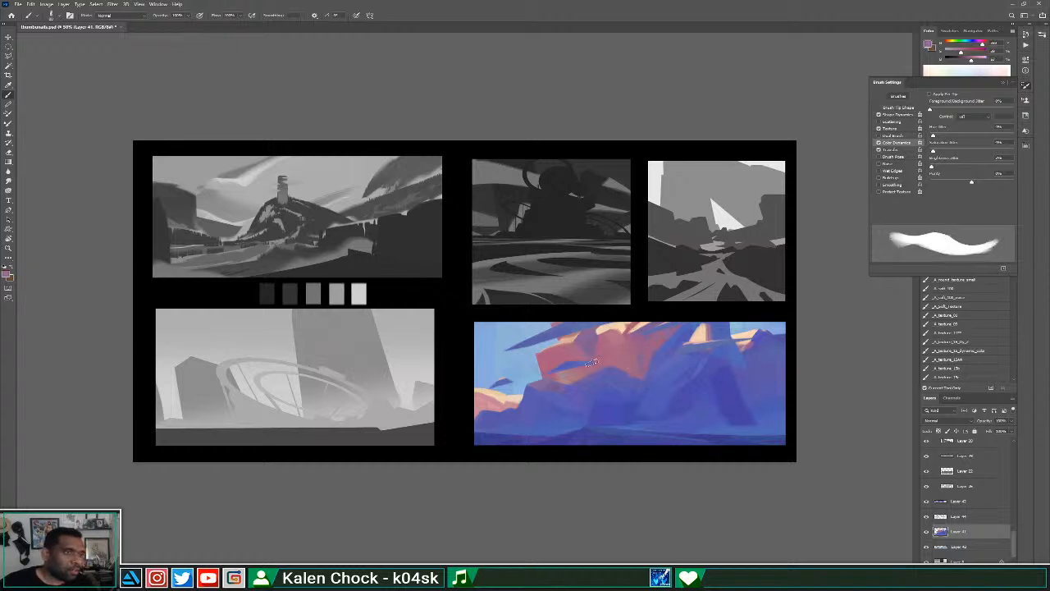
{"action": "left_click", "coordinate": [598, 328], "text": "alt"}
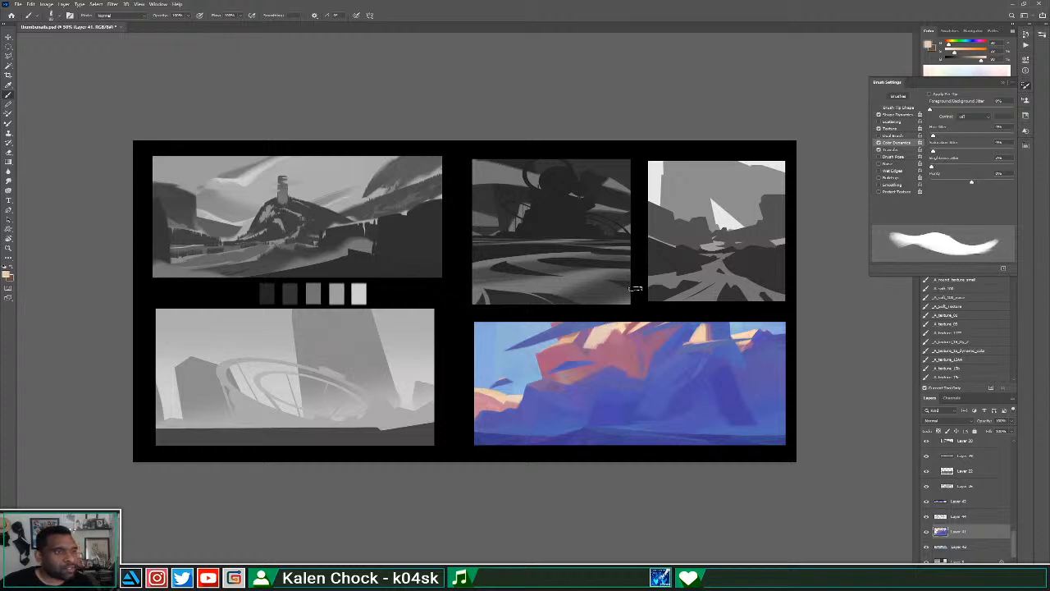
{"action": "left_click", "coordinate": [599, 333], "text": "alt"}
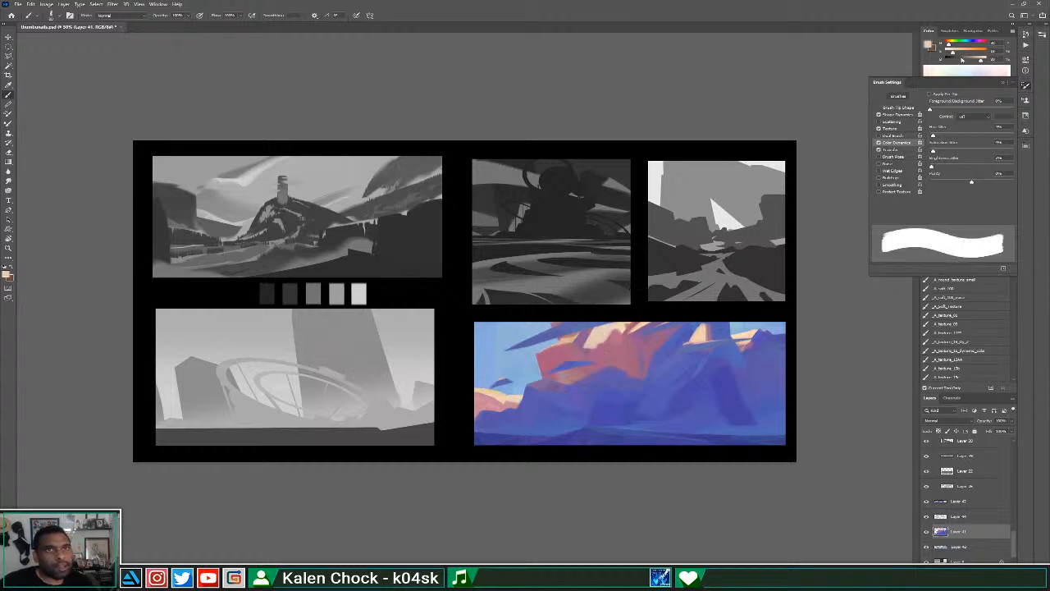
Mix a more saturated orange for the cloud's upper light planes, undo the trial strokes, and rework them with sampled cream and coral.
{"action": "left_click", "coordinate": [966, 53]}
{"action": "left_click_drag", "start_coordinate": [948, 45], "coordinate": [945, 46]}
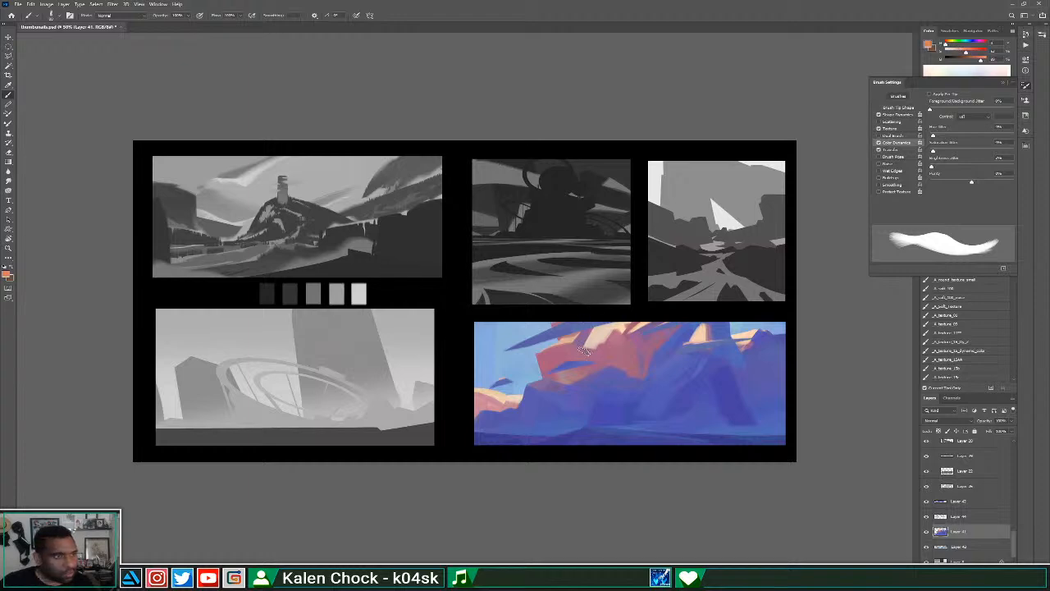
{"action": "left_click_drag", "start_coordinate": [584, 351], "coordinate": [637, 323]}
{"action": "key", "text": "ctrl+z"}
{"action": "key", "text": "ctrl+z"}
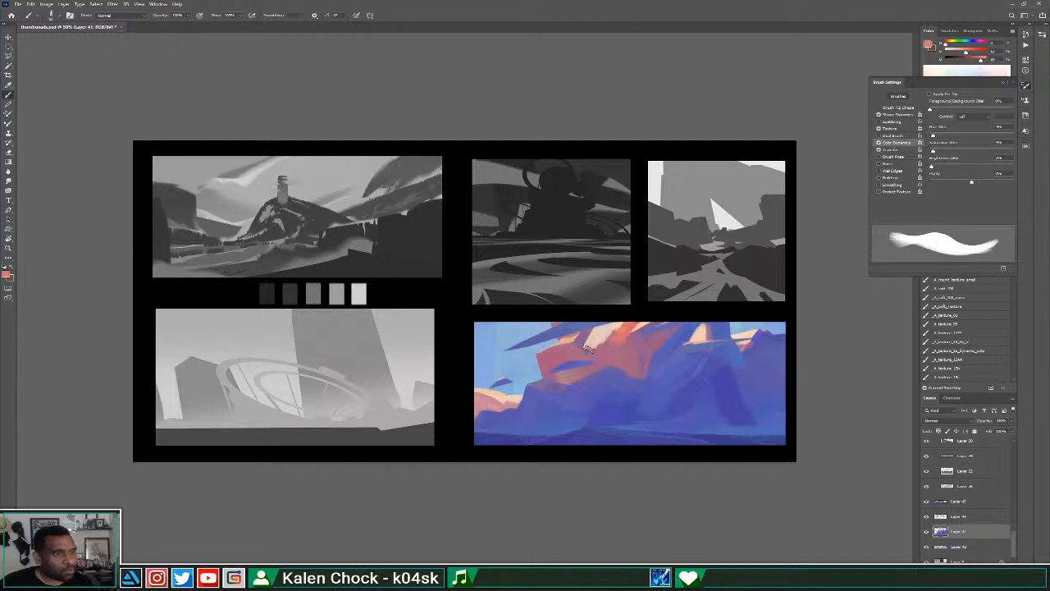
{"action": "left_click", "coordinate": [608, 336], "text": "alt"}
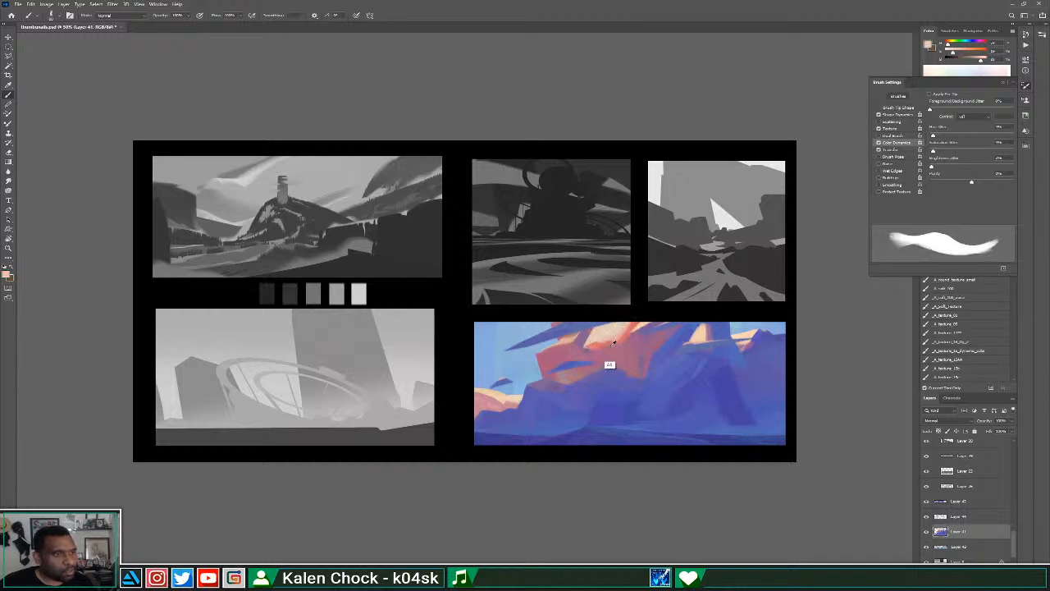
{"action": "left_click", "coordinate": [607, 364], "text": "alt"}
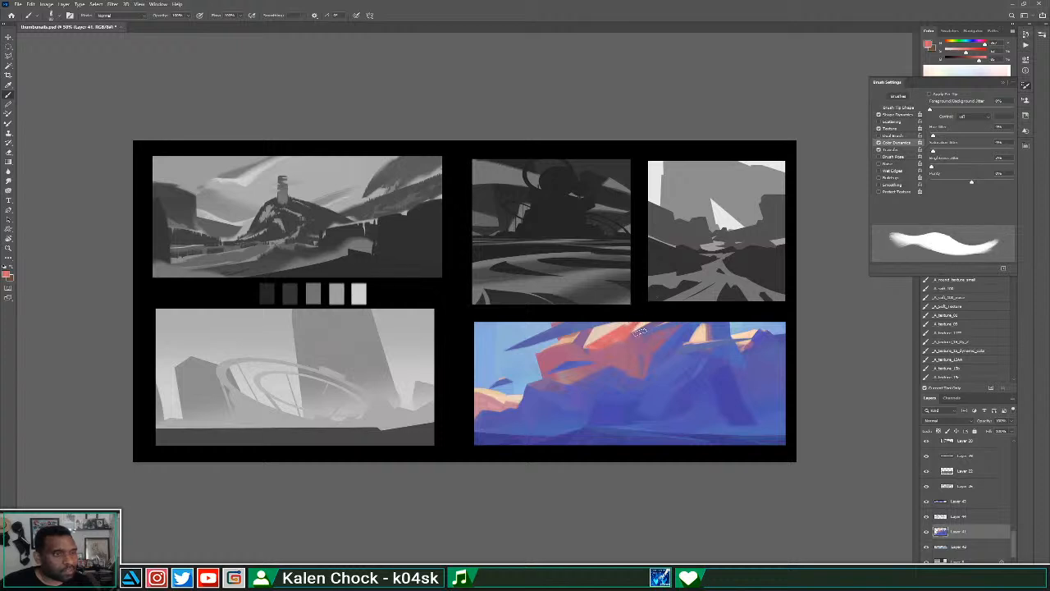
Model angular coral and pink facets in the centre of the lit cloud using tones sampled from its planes.
{"action": "left_click", "coordinate": [617, 354], "text": "alt"}
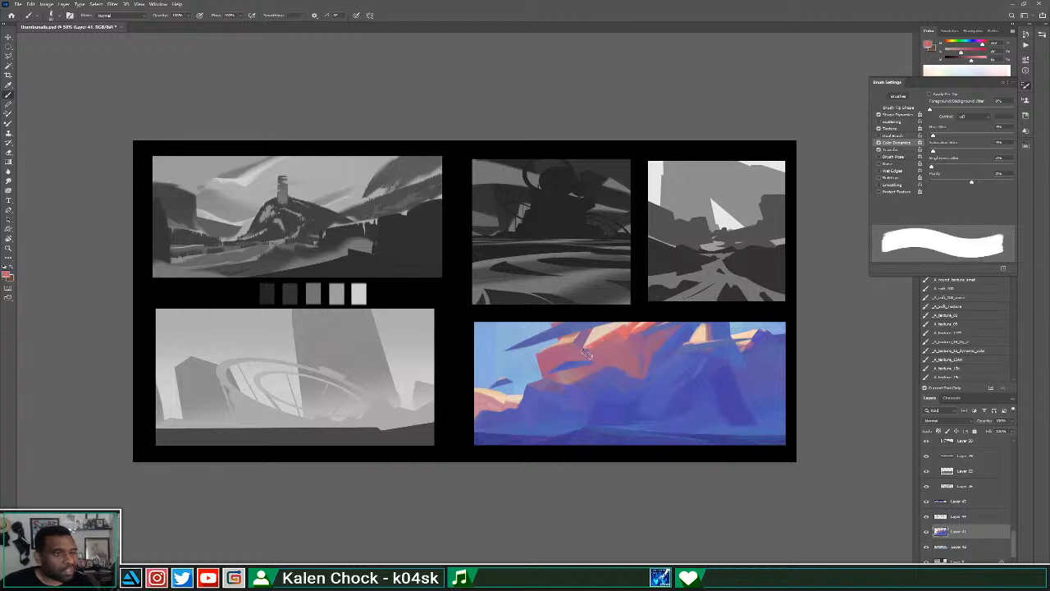
{"action": "left_click", "coordinate": [626, 348], "text": "alt"}
{"action": "left_click_drag", "start_coordinate": [595, 342], "coordinate": [615, 352]}
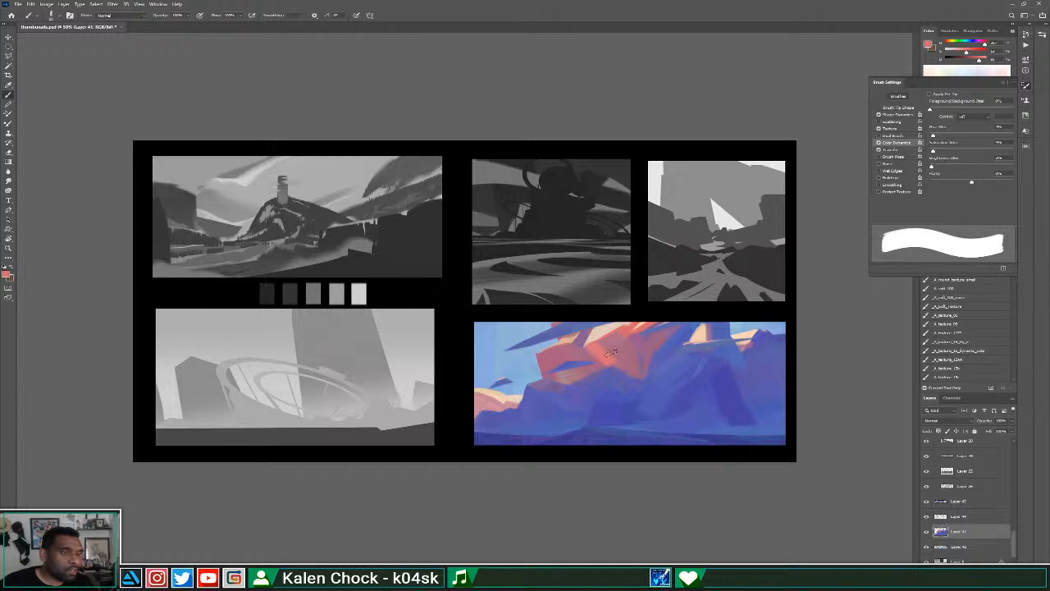
{"action": "left_click", "coordinate": [618, 349], "text": "alt"}
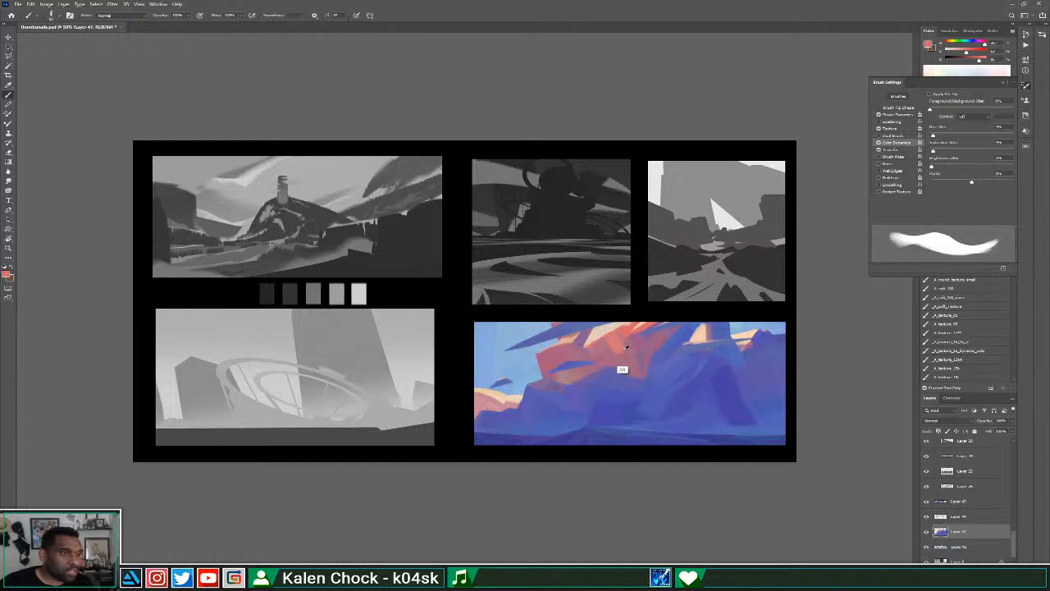
{"action": "left_click", "coordinate": [622, 367], "text": "alt"}
{"action": "left_click_drag", "start_coordinate": [613, 337], "coordinate": [620, 334]}
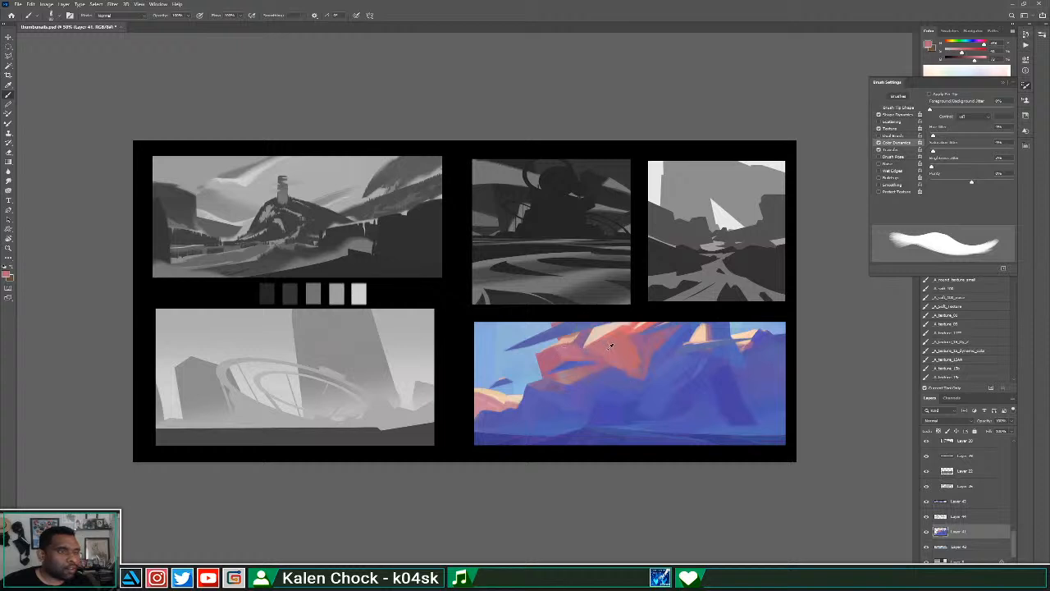
Brush sampled pink onto the cloud's left facet and sample a muted mauve for the pink area's right edge.
{"action": "left_click_drag", "start_coordinate": [558, 345], "coordinate": [543, 351]}
{"action": "key", "text": "ctrl+minus"}
{"action": "key", "text": "ctrl+plus"}
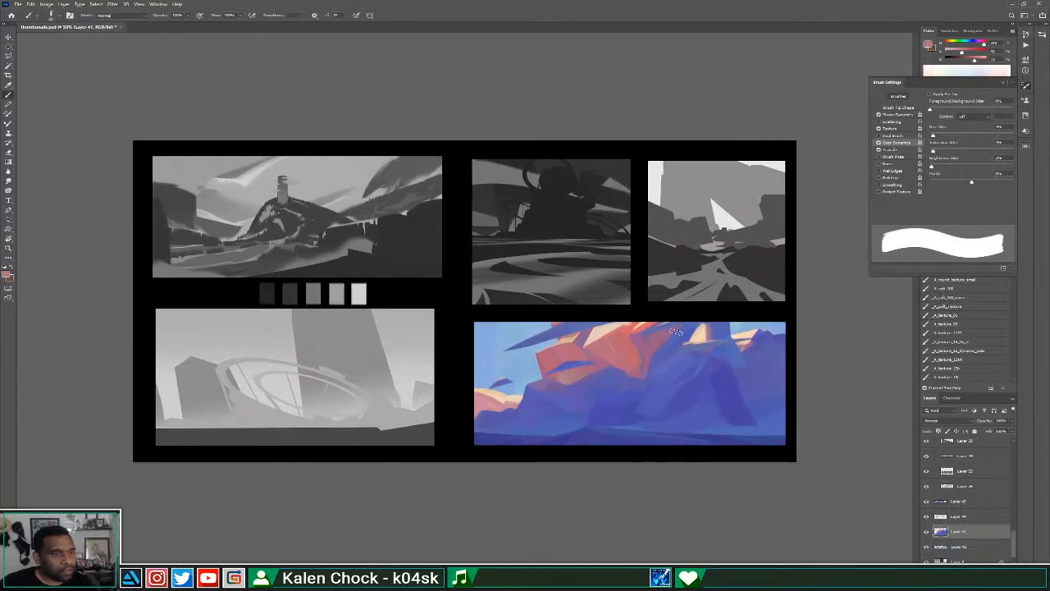
{"action": "left_click", "coordinate": [659, 341], "text": "alt"}
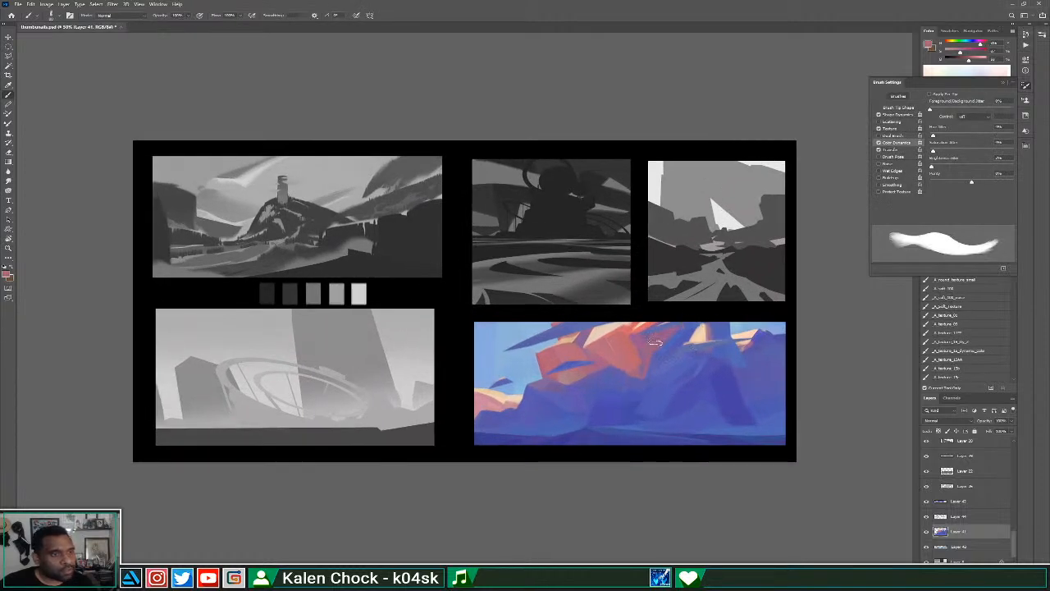
Select Layer 44 and glaze blue-purple at 30% opacity over its dark streak clouds above the main cloud.
{"action": "key", "text": "z"}
{"action": "left_click", "coordinate": [673, 369], "text": "alt"}
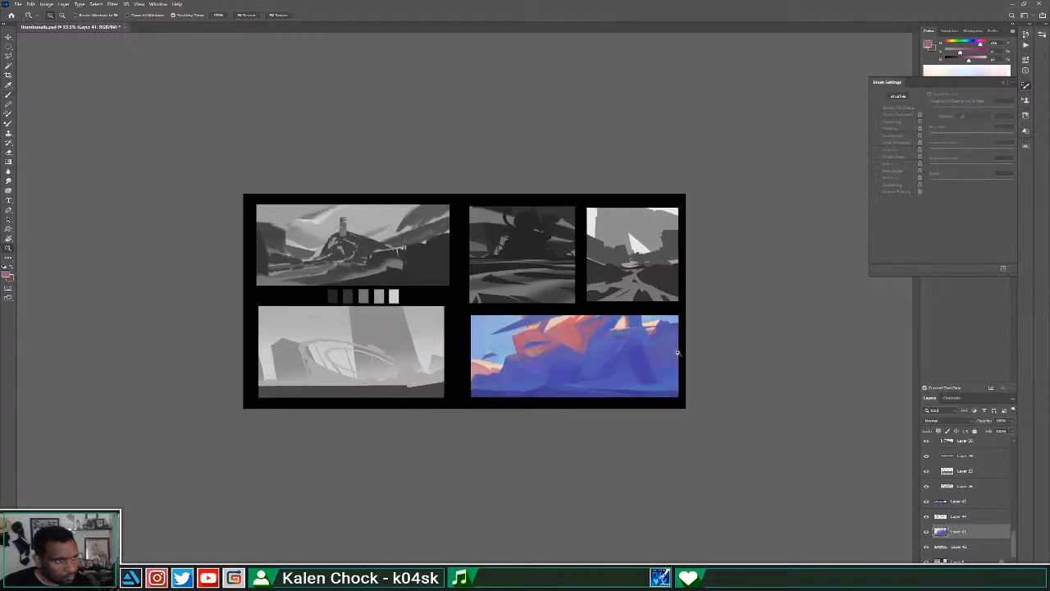
{"action": "key", "text": "b"}
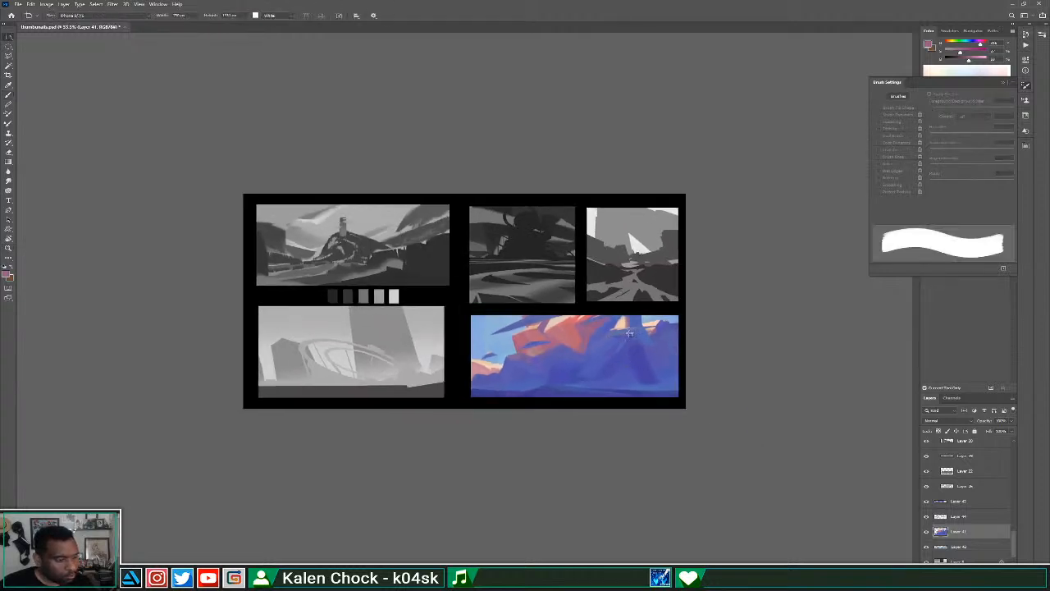
{"action": "key", "text": "v"}
{"action": "left_click", "coordinate": [942, 516]}
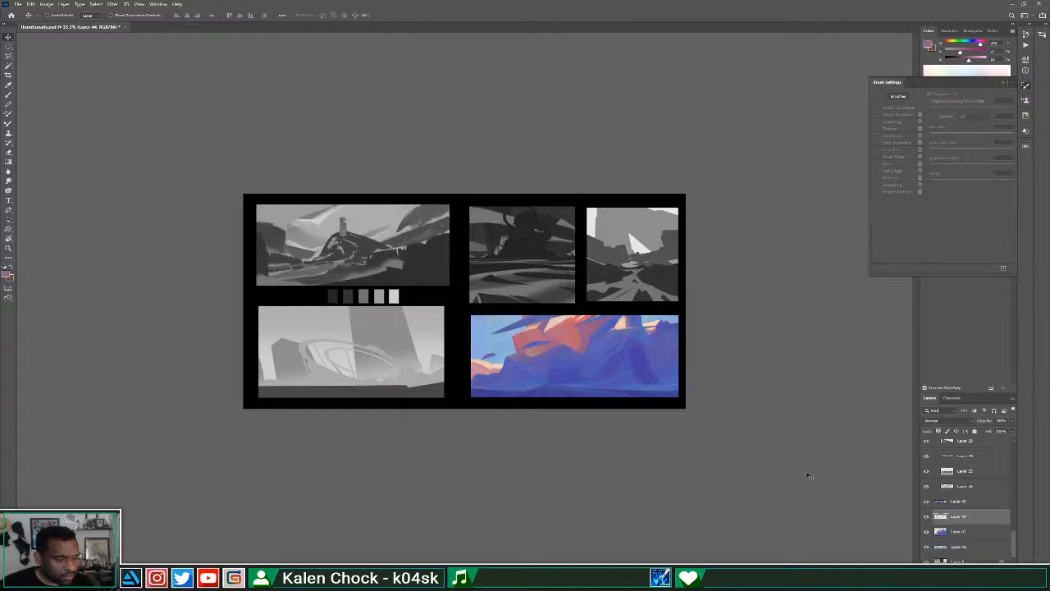
{"action": "key", "text": "b"}
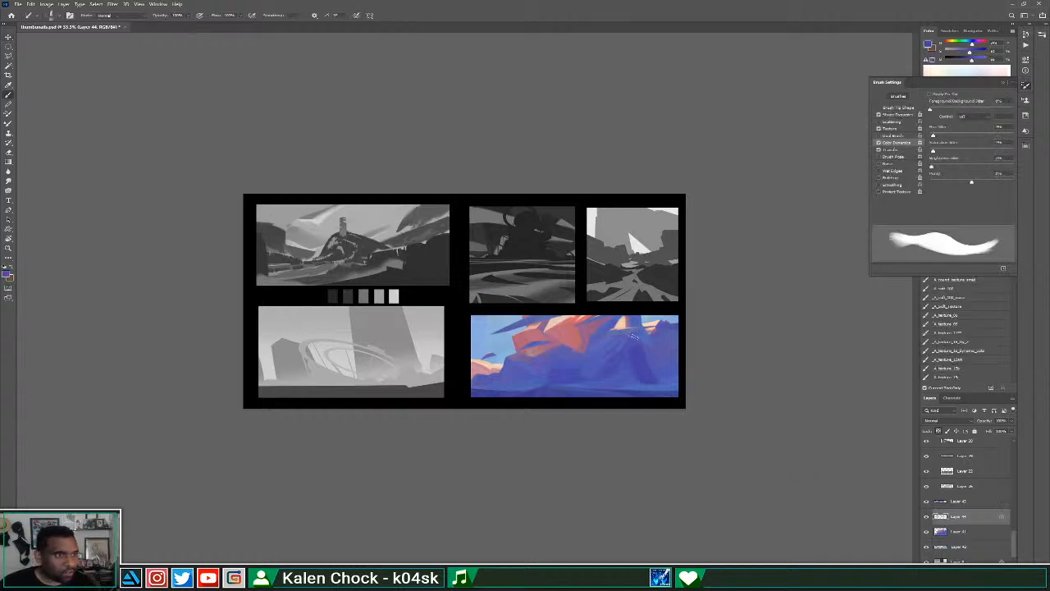
{"action": "key", "text": "3"}
{"action": "left_click_drag", "start_coordinate": [646, 330], "coordinate": [608, 335]}
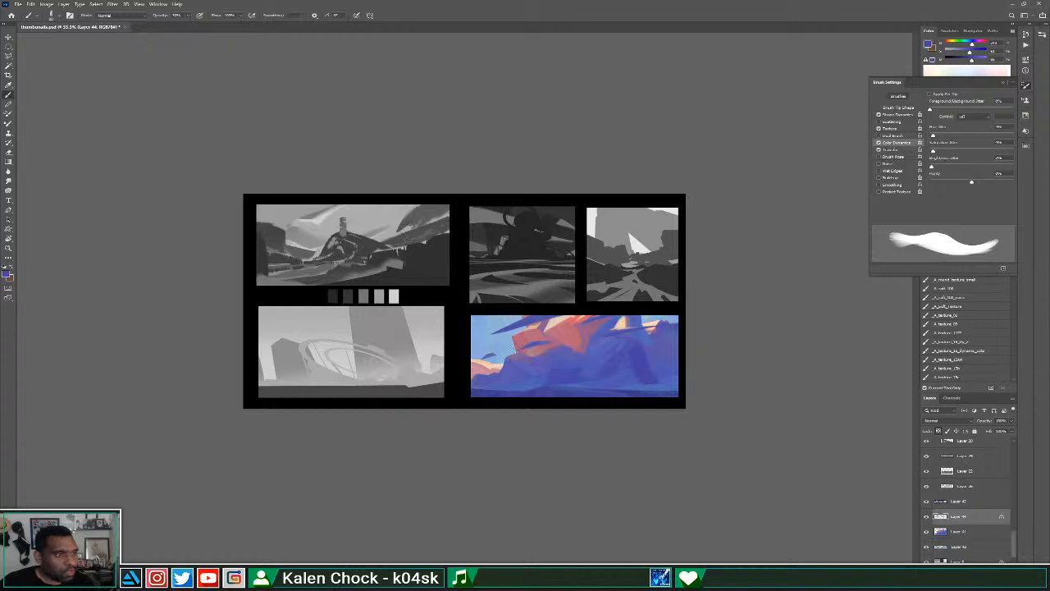
Paint long blue-purple streak clouds across the main cloud at full brush opacity, undoing the trial strokes.
{"action": "key", "text": "z"}
{"action": "left_click", "coordinate": [536, 366], "text": "alt"}
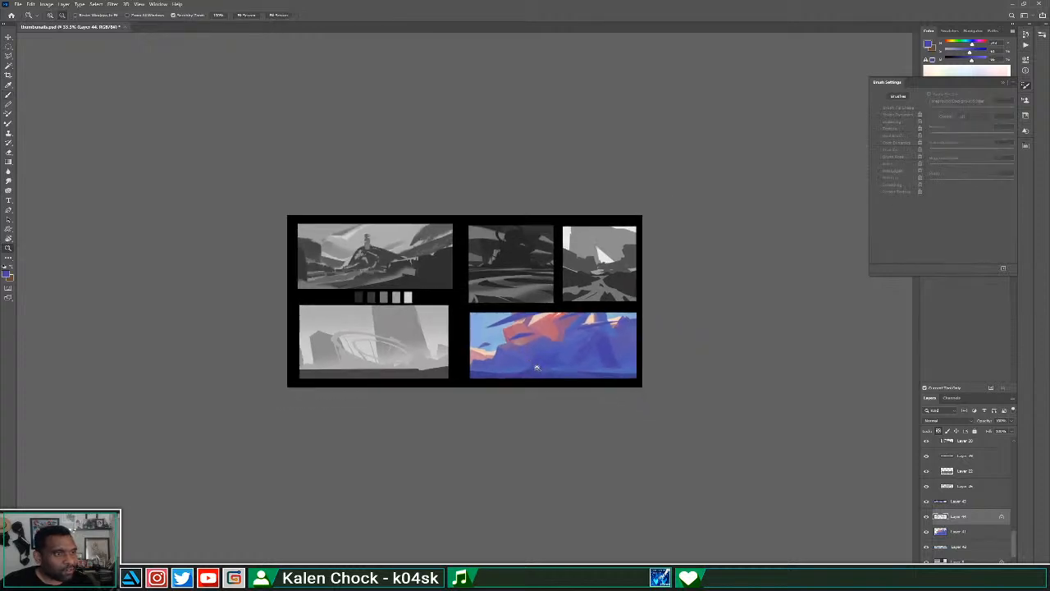
{"action": "left_click", "coordinate": [550, 299]}
{"action": "left_click", "coordinate": [550, 299]}
{"action": "key", "text": "b"}
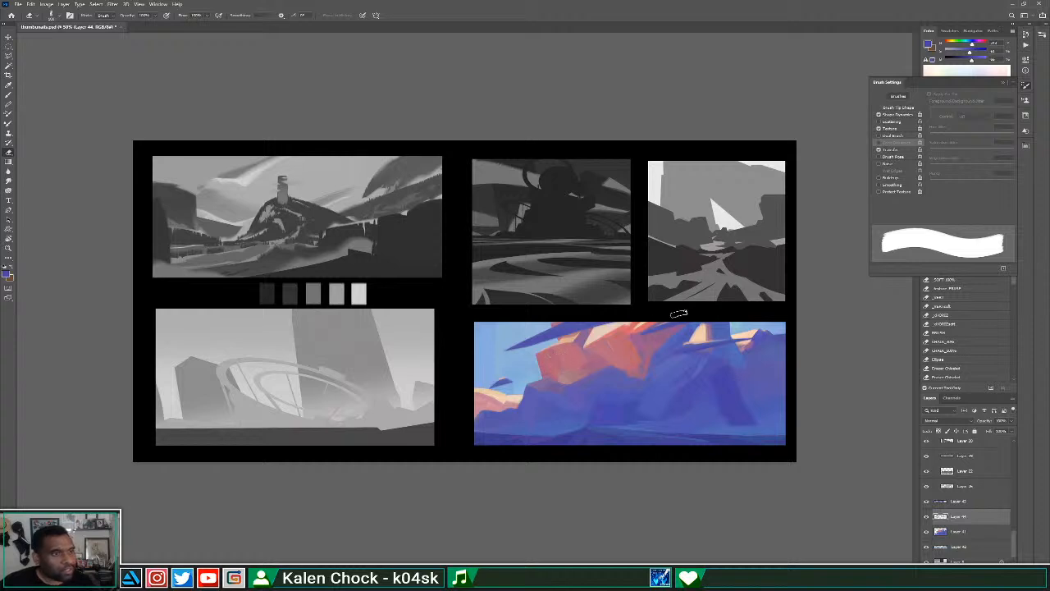
{"action": "key", "text": "b"}
{"action": "mouse_move", "coordinate": [551, 376]}
{"action": "left_mouse_down"}
{"action": "mouse_move", "coordinate": [659, 341]}
{"action": "mouse_move", "coordinate": [557, 378]}
{"action": "mouse_move", "coordinate": [613, 358]}
{"action": "mouse_move", "coordinate": [590, 359]}
{"action": "mouse_move", "coordinate": [597, 354]}
{"action": "mouse_move", "coordinate": [584, 357]}
{"action": "mouse_move", "coordinate": [684, 347]}
{"action": "mouse_move", "coordinate": [520, 380]}
{"action": "left_mouse_up"}
{"action": "key", "text": "ctrl+z"}
{"action": "key", "text": "0"}
{"action": "key", "text": "ctrl+z"}
{"action": "mouse_move", "coordinate": [644, 383]}
{"action": "left_mouse_down"}
{"action": "mouse_move", "coordinate": [733, 369]}
{"action": "mouse_move", "coordinate": [632, 383]}
{"action": "mouse_move", "coordinate": [718, 370]}
{"action": "mouse_move", "coordinate": [644, 391]}
{"action": "mouse_move", "coordinate": [746, 356]}
{"action": "left_mouse_up"}
Reshape the long streak cloud by alternating Brush and Eraser, trimming its left end to a taper.
{"action": "key", "text": "e"}
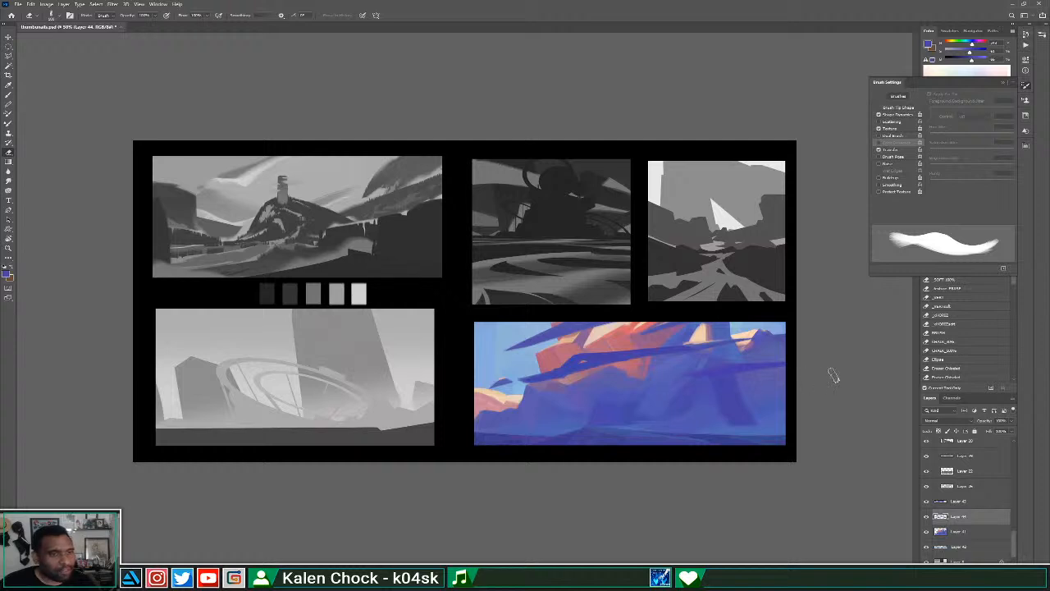
{"action": "key", "text": "b"}
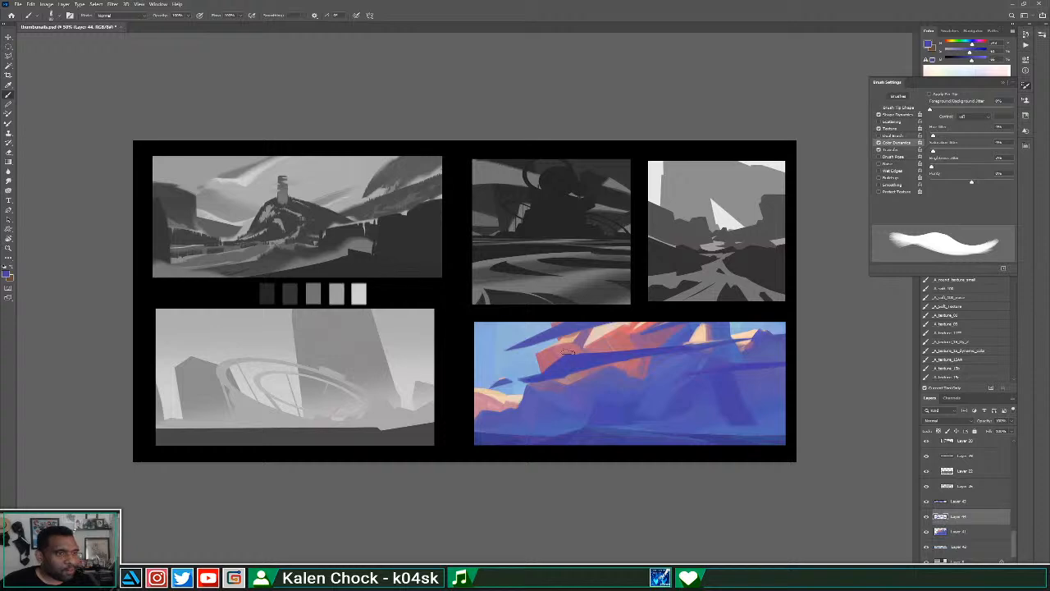
{"action": "key", "text": "e"}
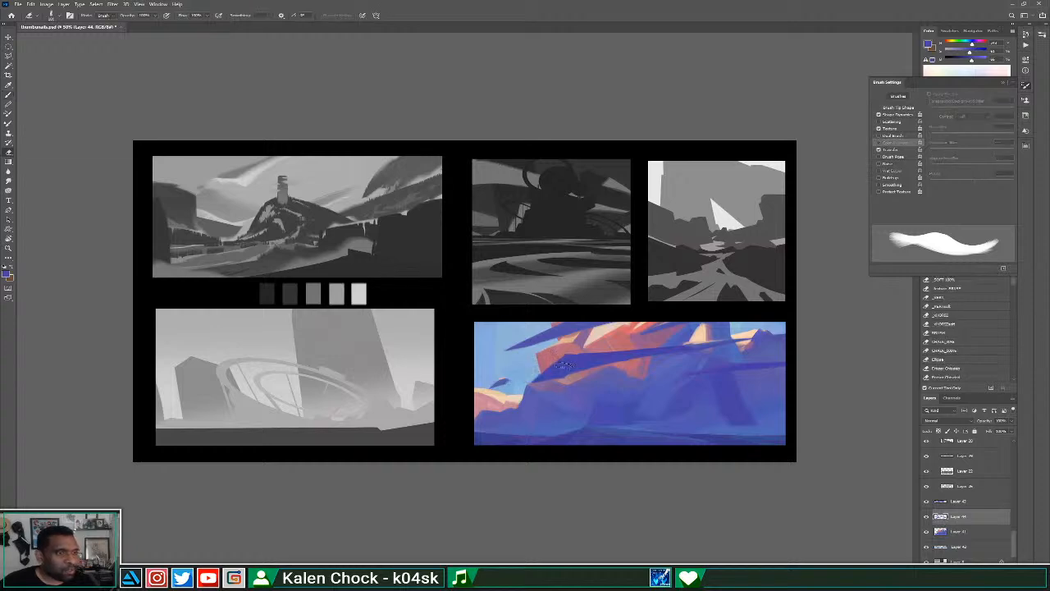
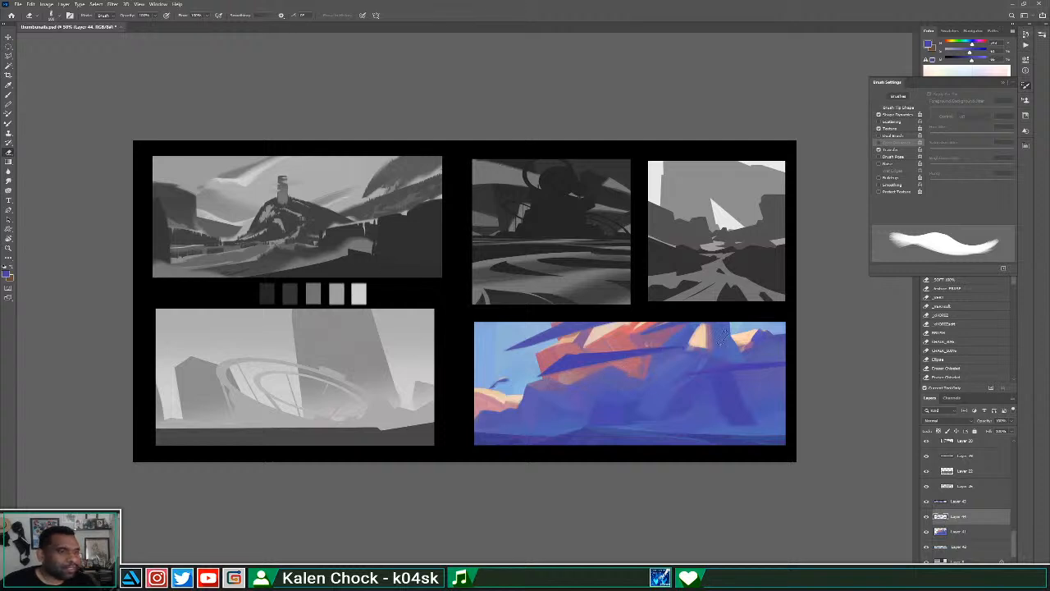
Replace the small dark cloud at the thumbnail's left edge with a larger blue-purple wedge, erasing its edges into a point.
{"action": "key", "text": "b"}
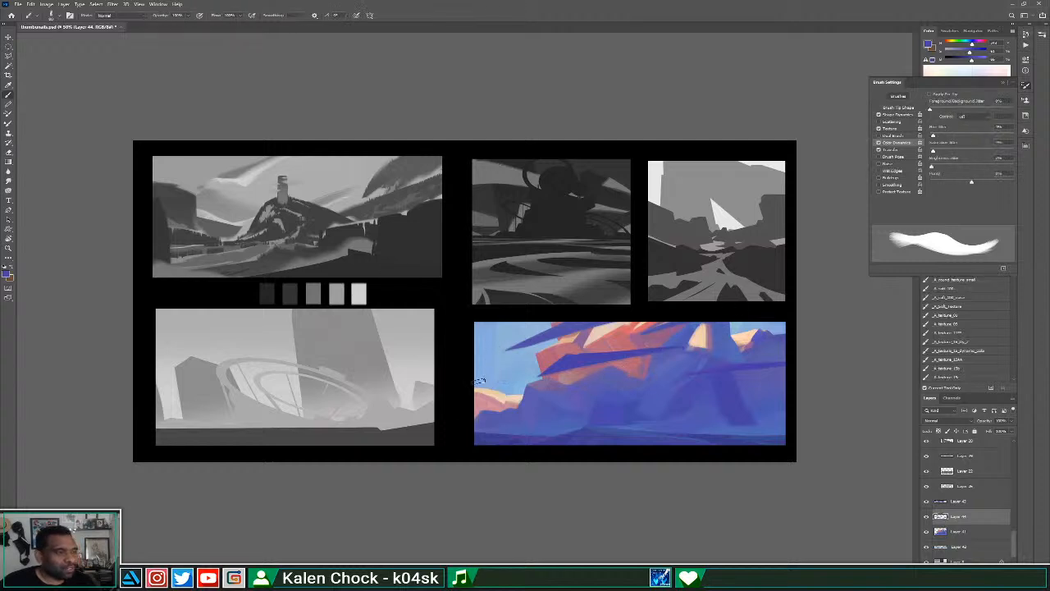
{"action": "mouse_move", "coordinate": [495, 379]}
{"action": "left_mouse_down"}
{"action": "mouse_move", "coordinate": [474, 364]}
{"action": "mouse_move", "coordinate": [500, 379]}
{"action": "mouse_move", "coordinate": [458, 374]}
{"action": "mouse_move", "coordinate": [503, 345]}
{"action": "mouse_move", "coordinate": [489, 335]}
{"action": "mouse_move", "coordinate": [495, 400]}
{"action": "mouse_move", "coordinate": [513, 377]}
{"action": "left_mouse_up"}
{"action": "key", "text": "e"}
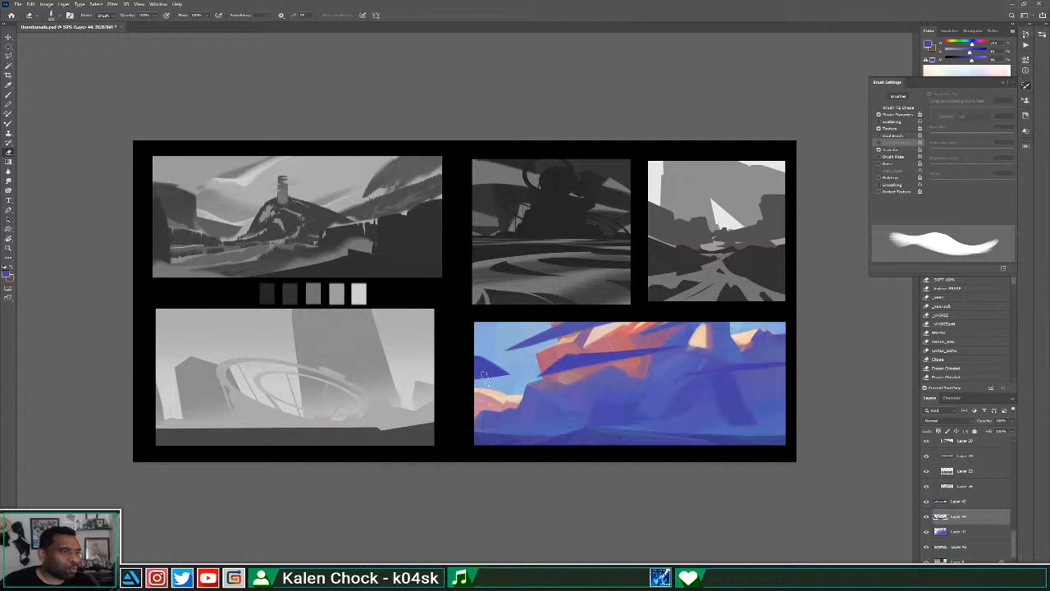
{"action": "key", "text": "b"}
{"action": "mouse_move", "coordinate": [475, 379]}
{"action": "left_mouse_down"}
{"action": "mouse_move", "coordinate": [514, 373]}
{"action": "mouse_move", "coordinate": [458, 384]}
{"action": "mouse_move", "coordinate": [501, 371]}
{"action": "mouse_move", "coordinate": [476, 370]}
{"action": "mouse_move", "coordinate": [531, 367]}
{"action": "left_mouse_up"}
{"action": "key", "text": "e"}
{"action": "mouse_move", "coordinate": [473, 351]}
{"action": "left_mouse_down"}
{"action": "mouse_move", "coordinate": [517, 364]}
{"action": "mouse_move", "coordinate": [454, 403]}
{"action": "left_mouse_up"}
{"action": "left_click_drag", "start_coordinate": [533, 373], "coordinate": [453, 400]}
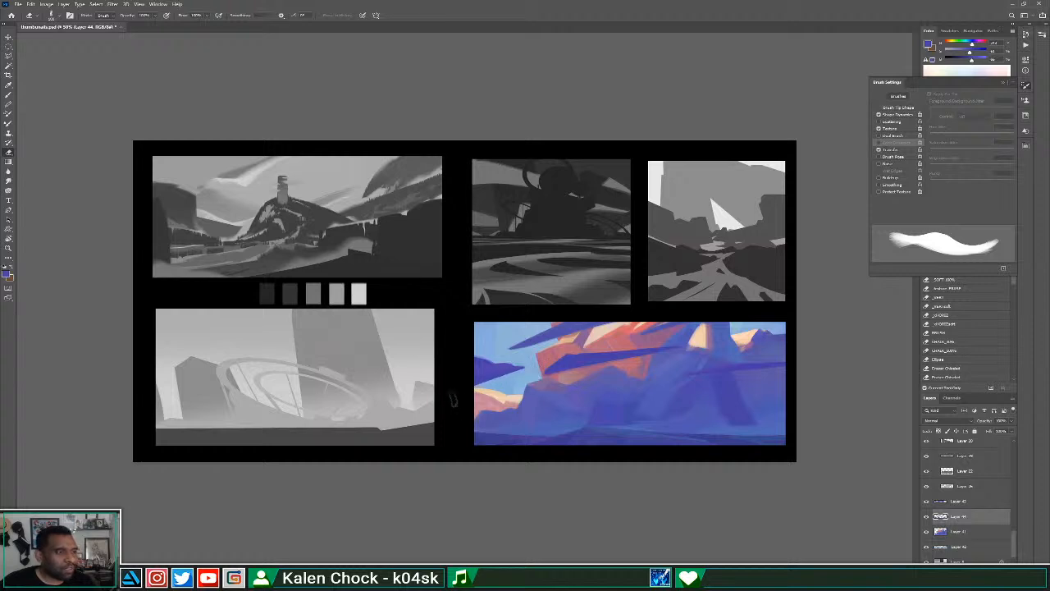
{"action": "left_click_drag", "start_coordinate": [479, 356], "coordinate": [538, 372]}
Paint a larger blue-purple cloud mass at the thumbnail's right edge and clean up the streak shapes with the Eraser.
{"action": "key", "text": "b"}
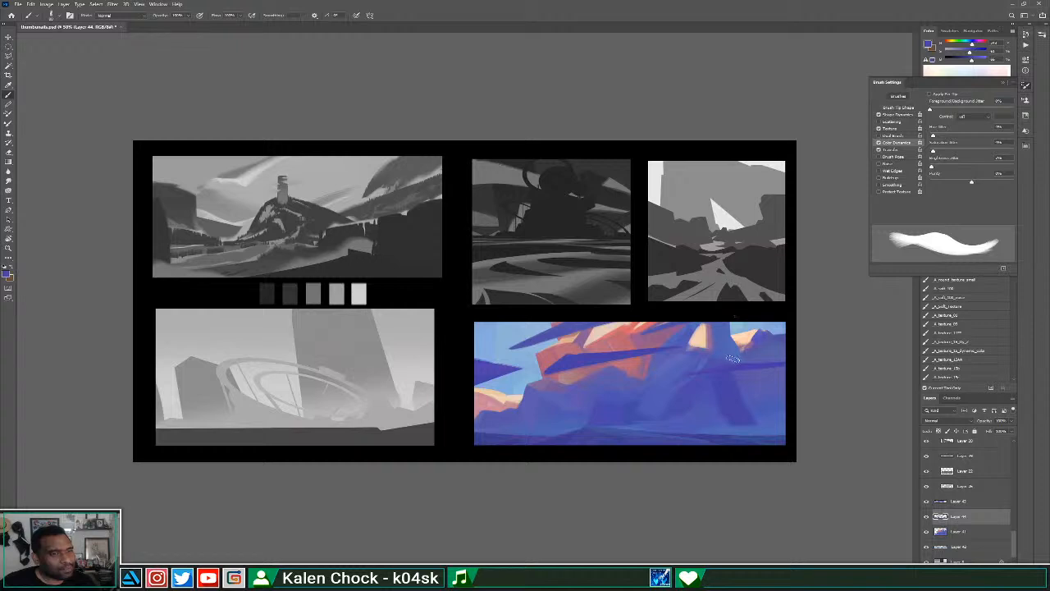
{"action": "left_click_drag", "start_coordinate": [754, 351], "coordinate": [798, 318]}
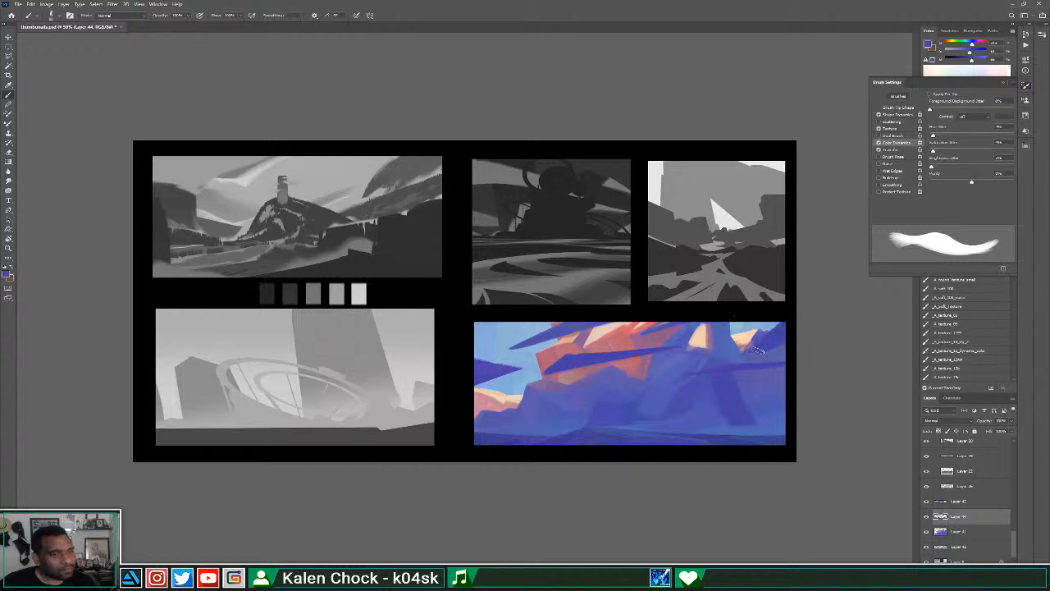
{"action": "key", "text": "e"}
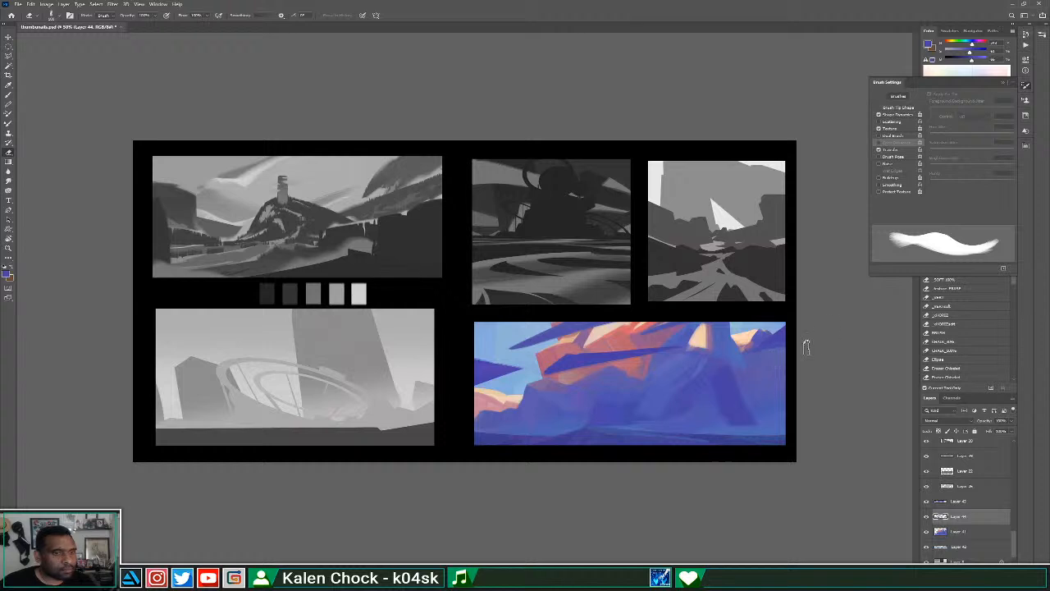
{"action": "key", "text": "b"}
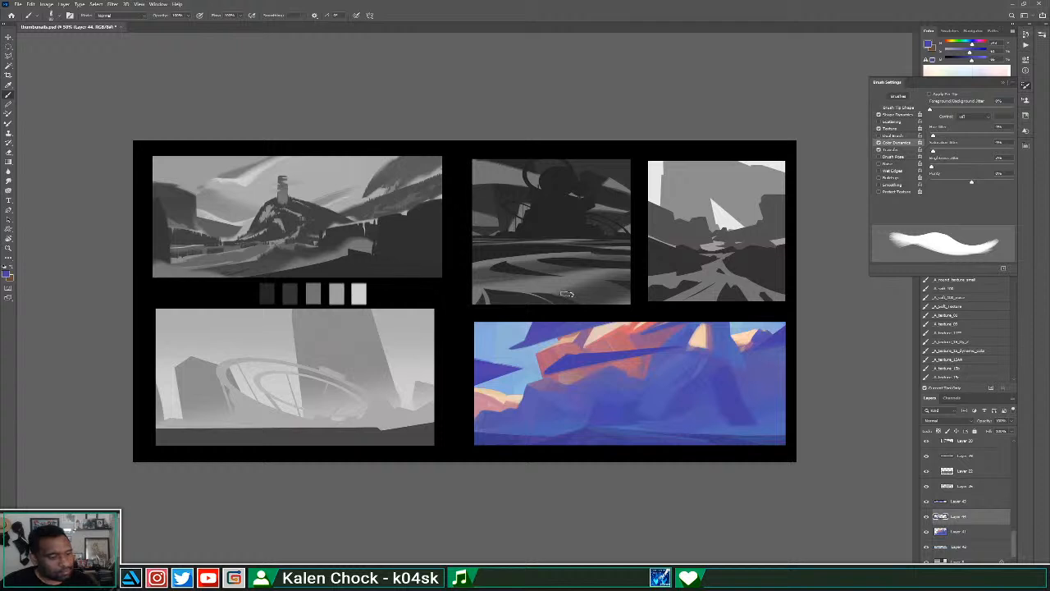
Add warm light tones sampled from the main cloud to the left end of the upper streak cloud.
{"action": "left_click", "coordinate": [555, 349], "text": "alt"}
{"action": "mouse_move", "coordinate": [528, 328]}
{"action": "left_mouse_down"}
{"action": "mouse_move", "coordinate": [584, 309]}
{"action": "mouse_move", "coordinate": [586, 322]}
{"action": "mouse_move", "coordinate": [521, 335]}
{"action": "mouse_move", "coordinate": [609, 317]}
{"action": "mouse_move", "coordinate": [534, 339]}
{"action": "left_mouse_up"}
{"action": "left_click", "coordinate": [598, 337], "text": "alt"}
{"action": "left_click", "coordinate": [537, 343], "text": "alt"}
{"action": "left_click", "coordinate": [534, 360], "text": "alt"}
{"action": "left_click", "coordinate": [543, 318], "text": "alt"}
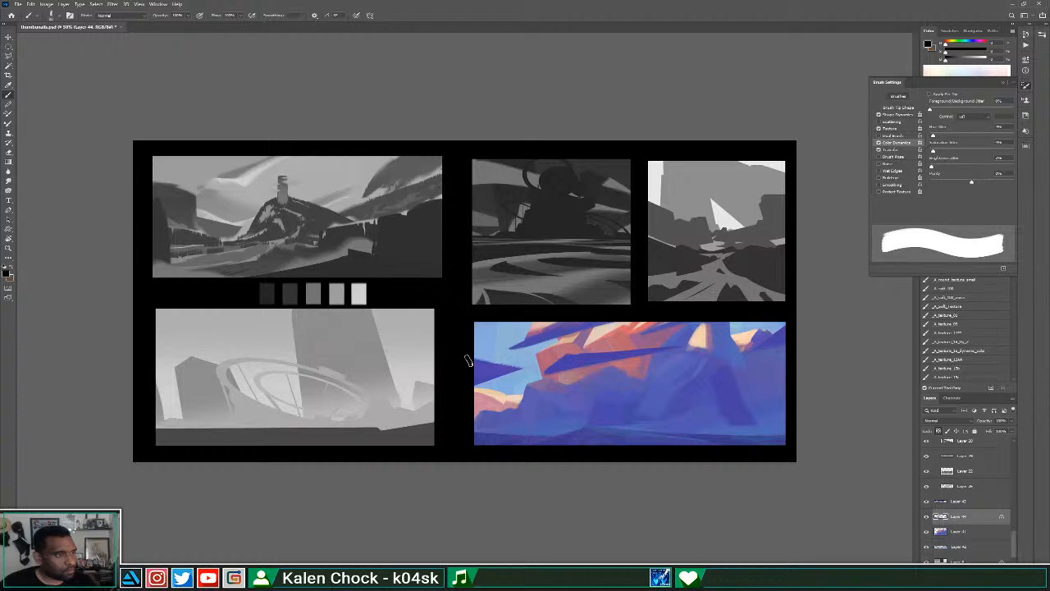
Rework the left end of the lower streak cloud with purples and pinks sampled from the surrounding cloud.
{"action": "left_click", "coordinate": [537, 344], "text": "alt"}
{"action": "mouse_move", "coordinate": [550, 366]}
{"action": "left_mouse_down"}
{"action": "mouse_move", "coordinate": [600, 345]}
{"action": "mouse_move", "coordinate": [557, 350]}
{"action": "mouse_move", "coordinate": [543, 327]}
{"action": "mouse_move", "coordinate": [573, 349]}
{"action": "mouse_move", "coordinate": [594, 347]}
{"action": "mouse_move", "coordinate": [564, 372]}
{"action": "mouse_move", "coordinate": [538, 375]}
{"action": "mouse_move", "coordinate": [584, 363]}
{"action": "left_mouse_up"}
{"action": "left_click", "coordinate": [536, 348], "text": "alt"}
{"action": "left_click", "coordinate": [604, 357], "text": "alt"}
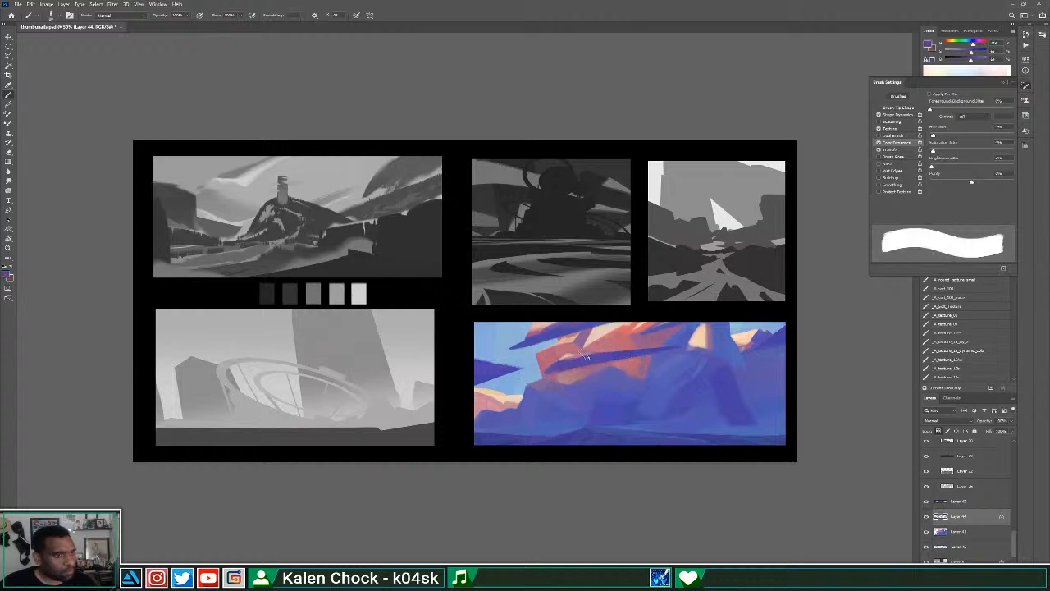
{"action": "left_click", "coordinate": [578, 355], "text": "alt"}
{"action": "left_click", "coordinate": [552, 344], "text": "alt"}
{"action": "left_click", "coordinate": [539, 331], "text": "alt"}
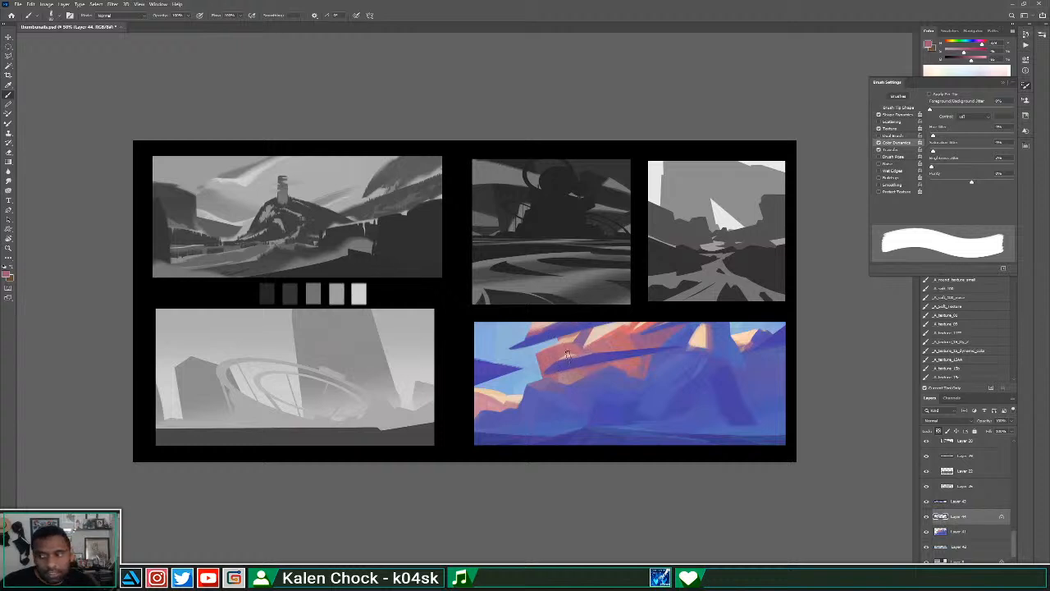
Refine the lower streak cloud's left half with sampled purple and thin its shape with the Eraser.
{"action": "left_click", "coordinate": [557, 370], "text": "alt"}
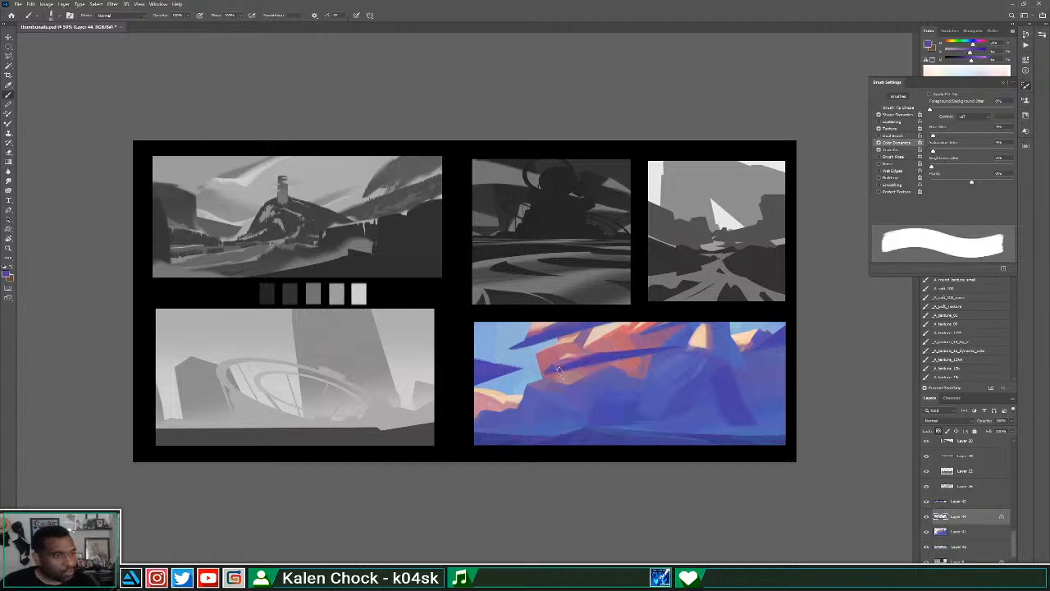
{"action": "left_click_drag", "start_coordinate": [582, 362], "coordinate": [563, 371]}
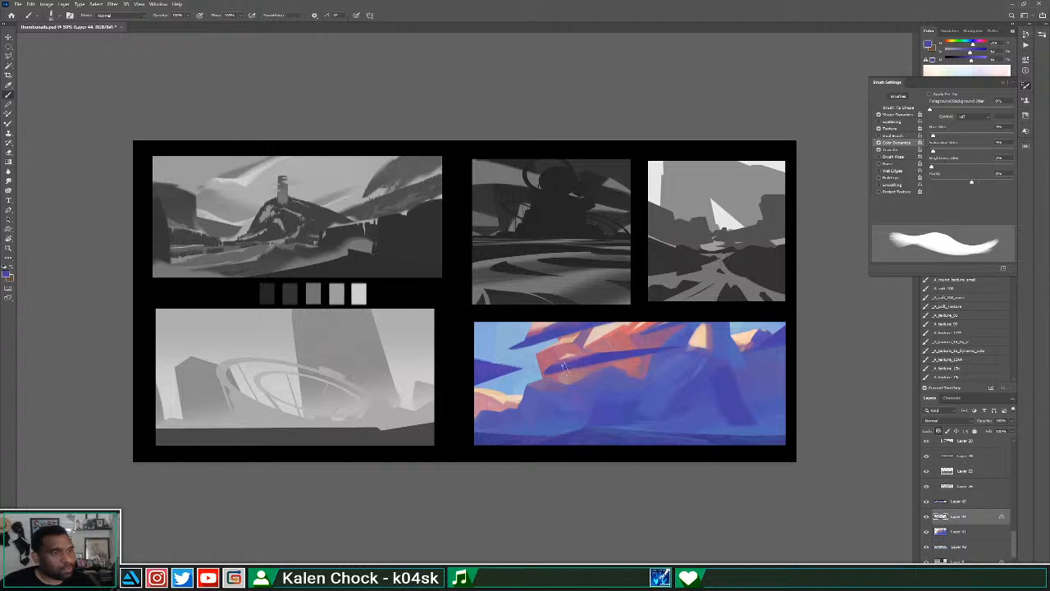
{"action": "left_click", "coordinate": [604, 356], "text": "alt"}
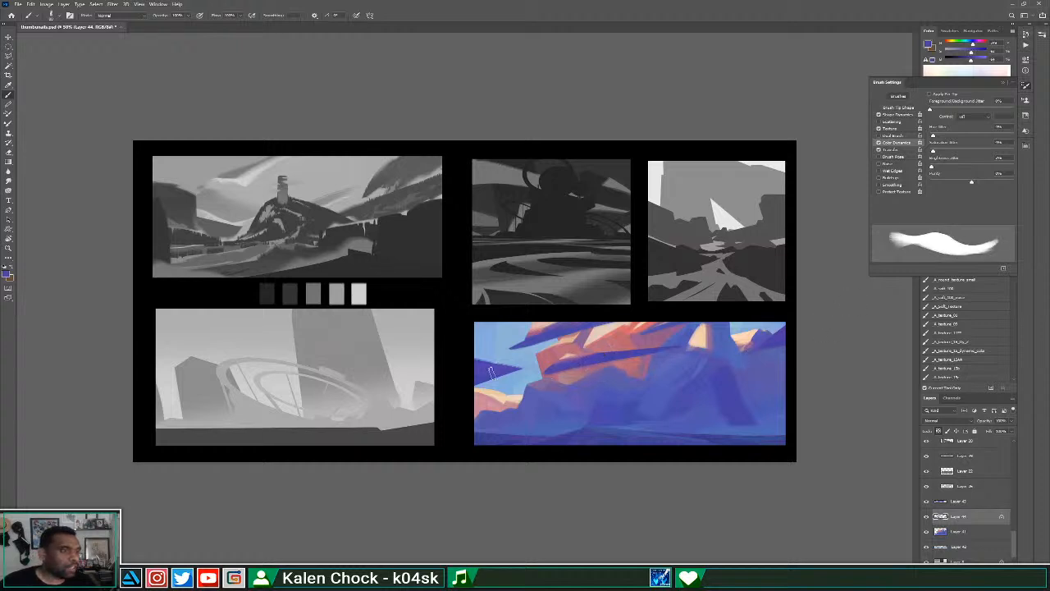
{"action": "left_click", "coordinate": [566, 355], "text": "alt"}
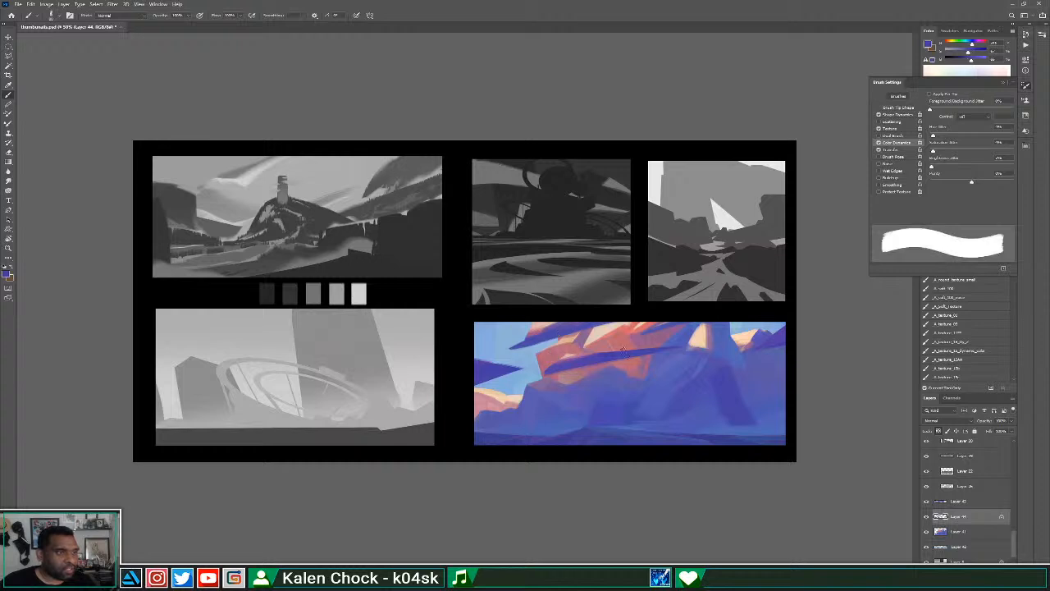
{"action": "key", "text": "e"}
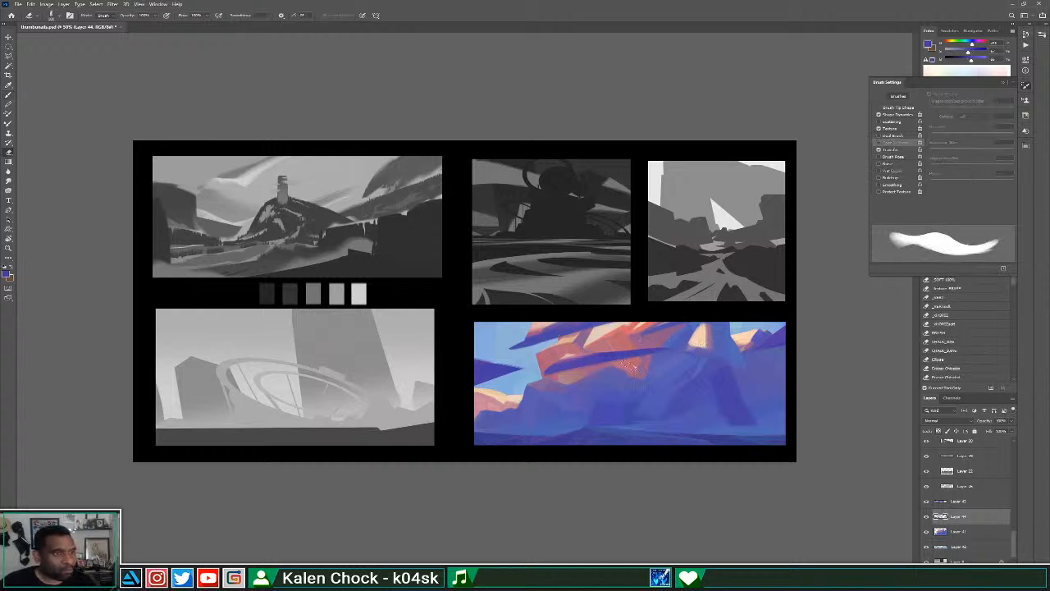
{"action": "mouse_move", "coordinate": [609, 353]}
{"action": "left_mouse_down"}
{"action": "mouse_move", "coordinate": [670, 349]}
{"action": "mouse_move", "coordinate": [612, 352]}
{"action": "mouse_move", "coordinate": [669, 350]}
{"action": "mouse_move", "coordinate": [631, 339]}
{"action": "left_mouse_up"}
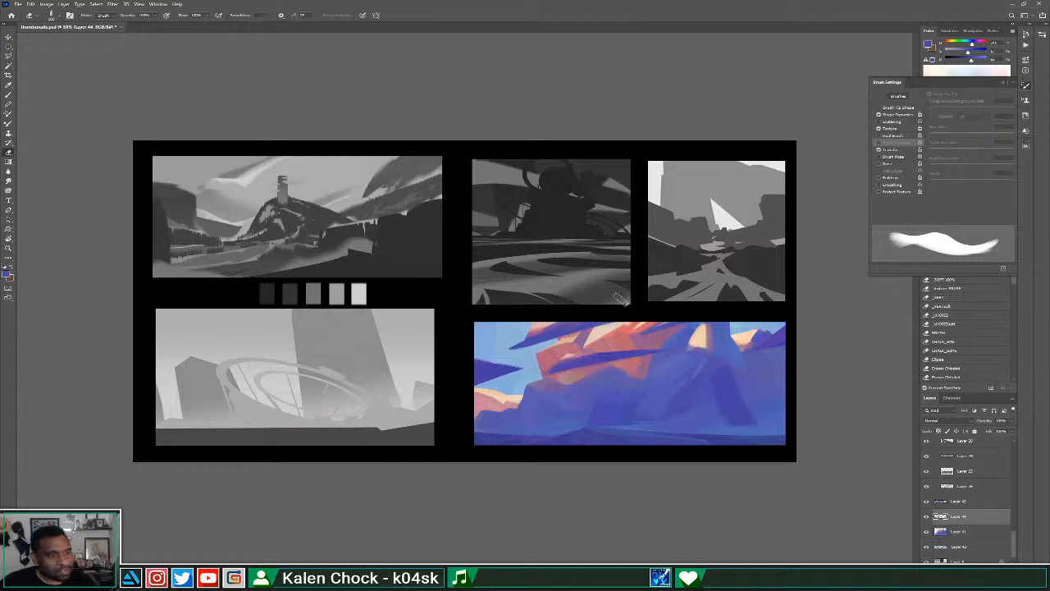
Brush pink tones sampled from the main cloud over the lower streak cloud to soften it into the lit area.
{"action": "key", "text": "b"}
{"action": "left_click", "coordinate": [582, 351], "text": "alt"}
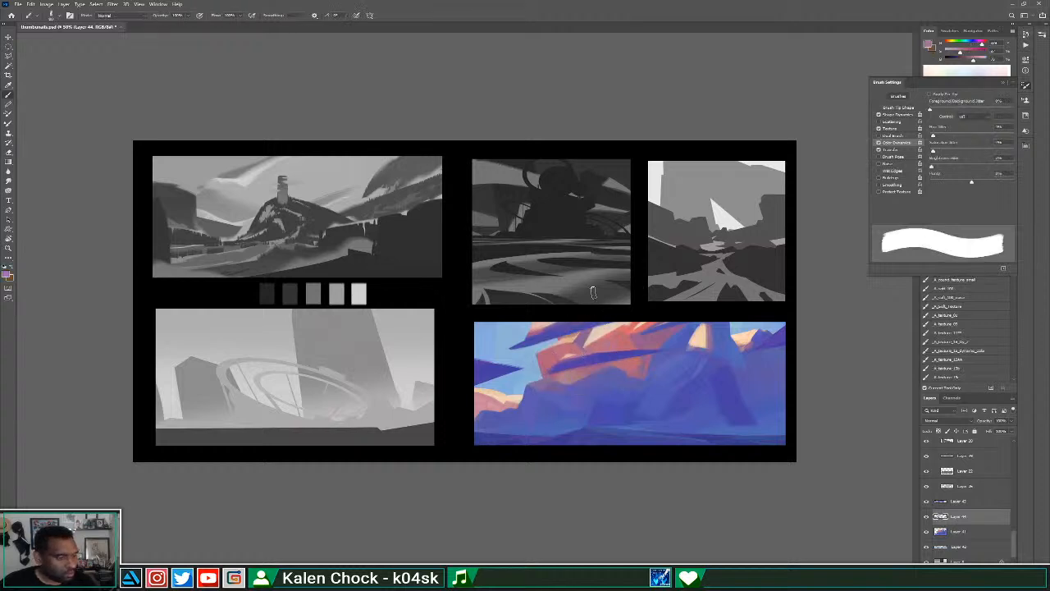
{"action": "key", "text": "/"}
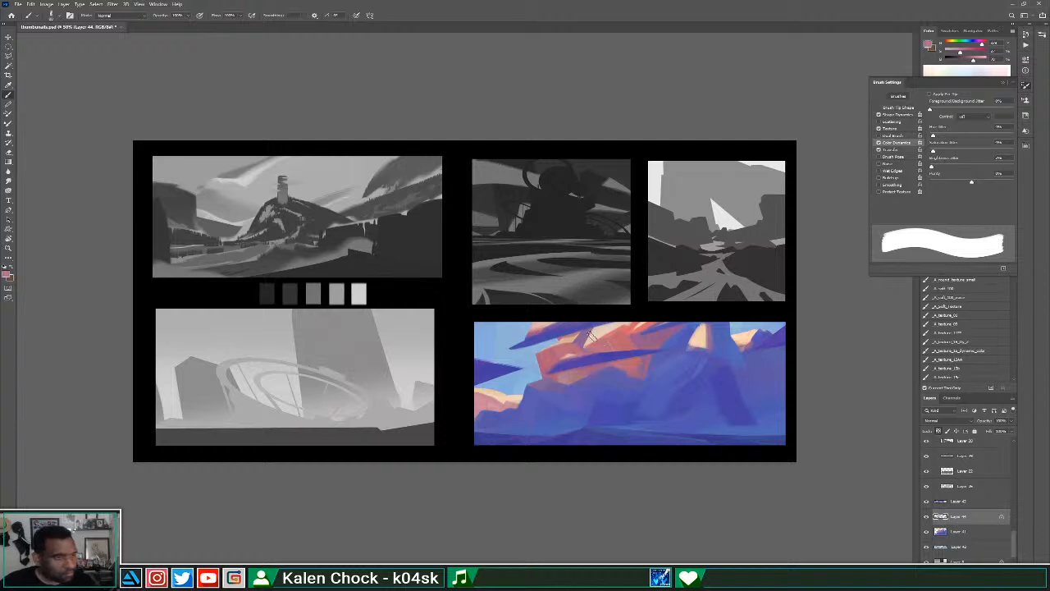
{"action": "left_click", "coordinate": [576, 353], "text": "alt"}
{"action": "left_click_drag", "start_coordinate": [579, 357], "coordinate": [621, 353]}
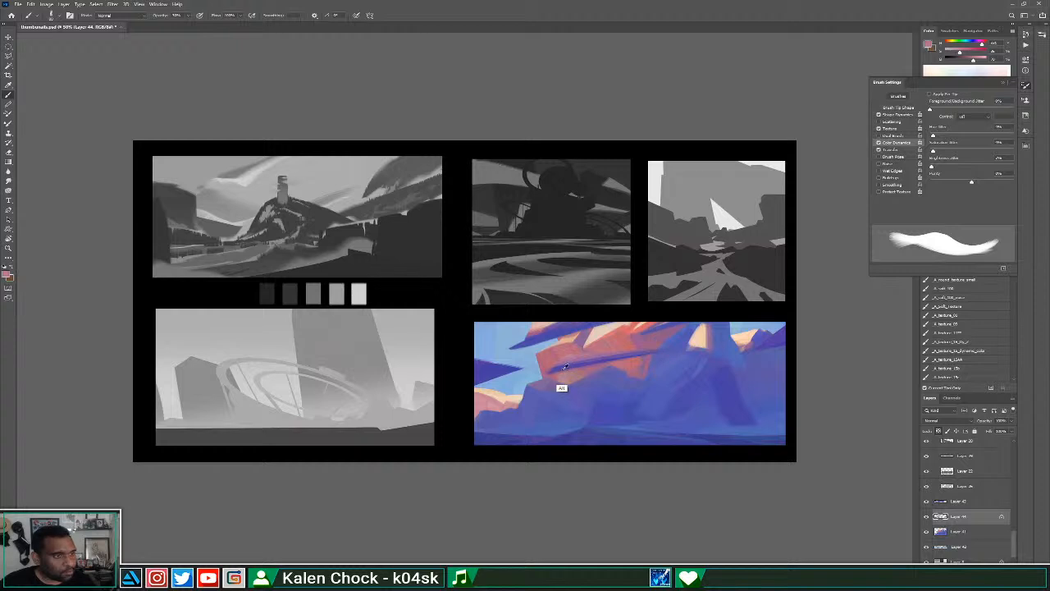
{"action": "left_click", "coordinate": [534, 374], "text": "alt"}
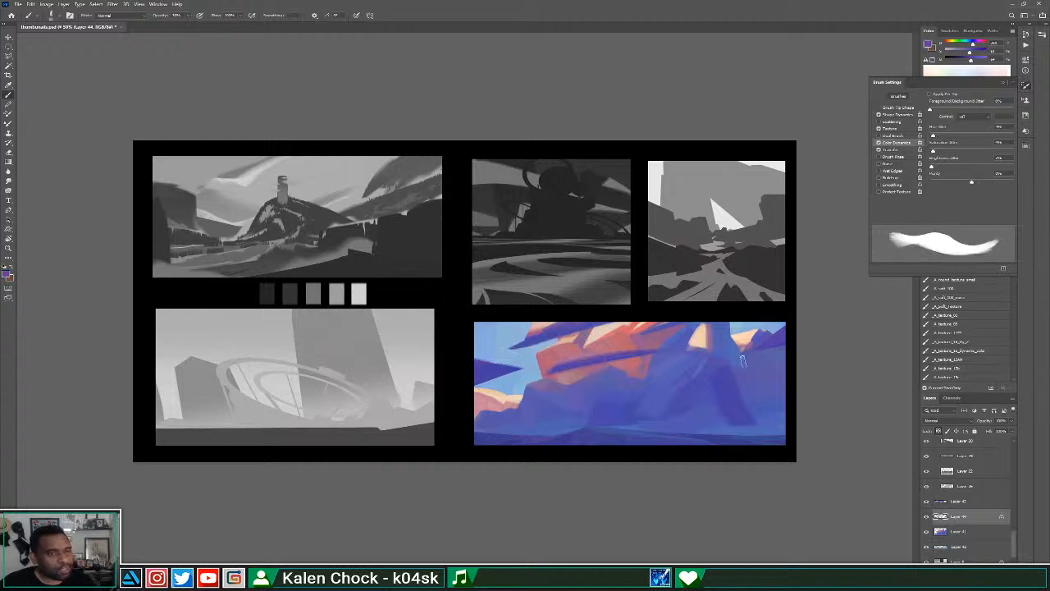
Switch to the layer below and paint lighter sampled blues over the dark slanted shape in the right part of the shadow mass.
{"action": "key", "text": "ctrl+minus"}
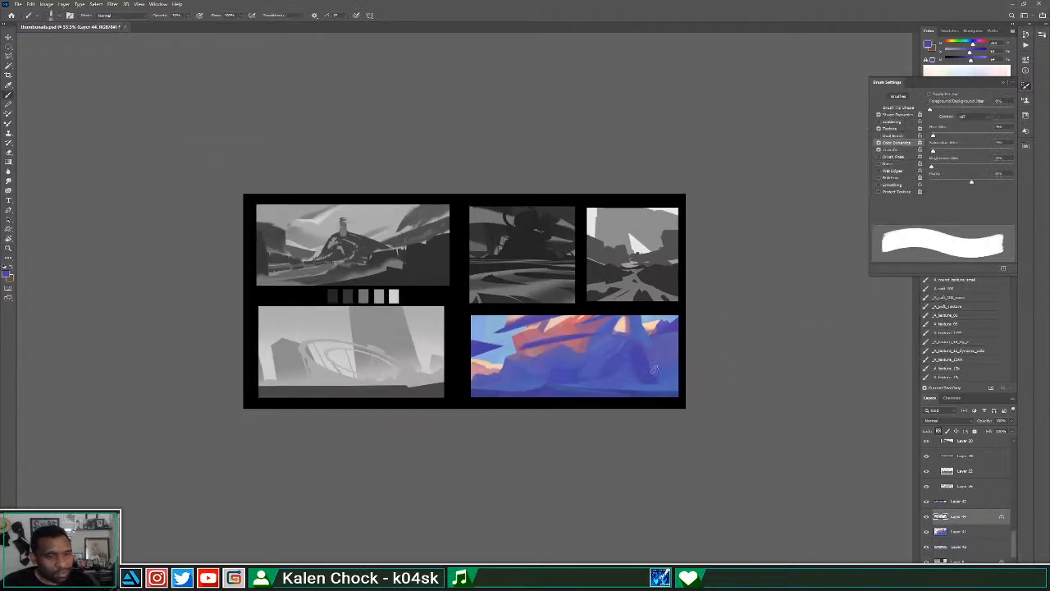
{"action": "key", "text": "alt+bracketleft"}
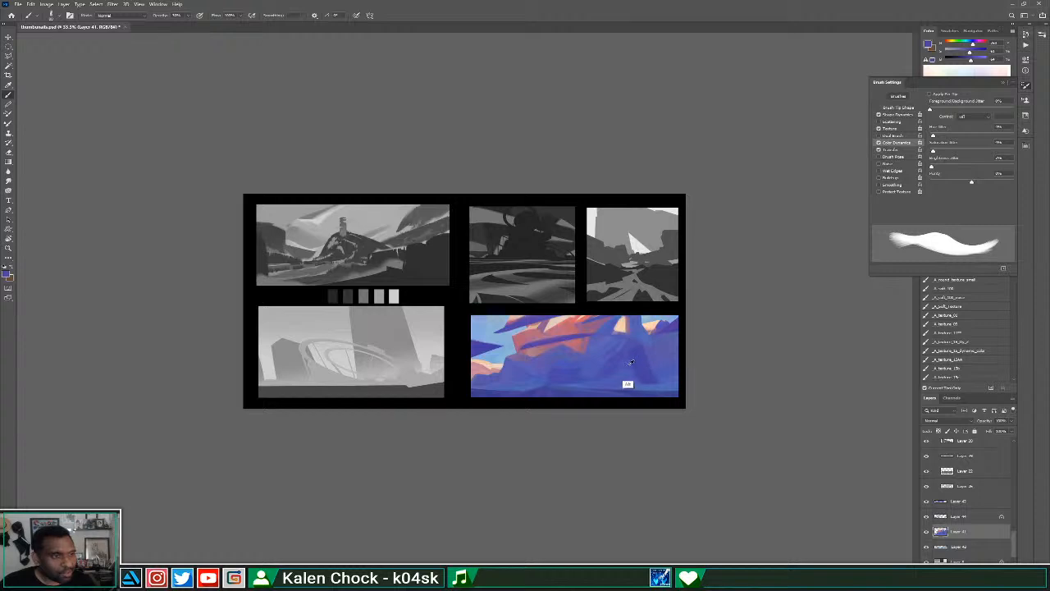
{"action": "left_click", "coordinate": [630, 364], "text": "alt"}
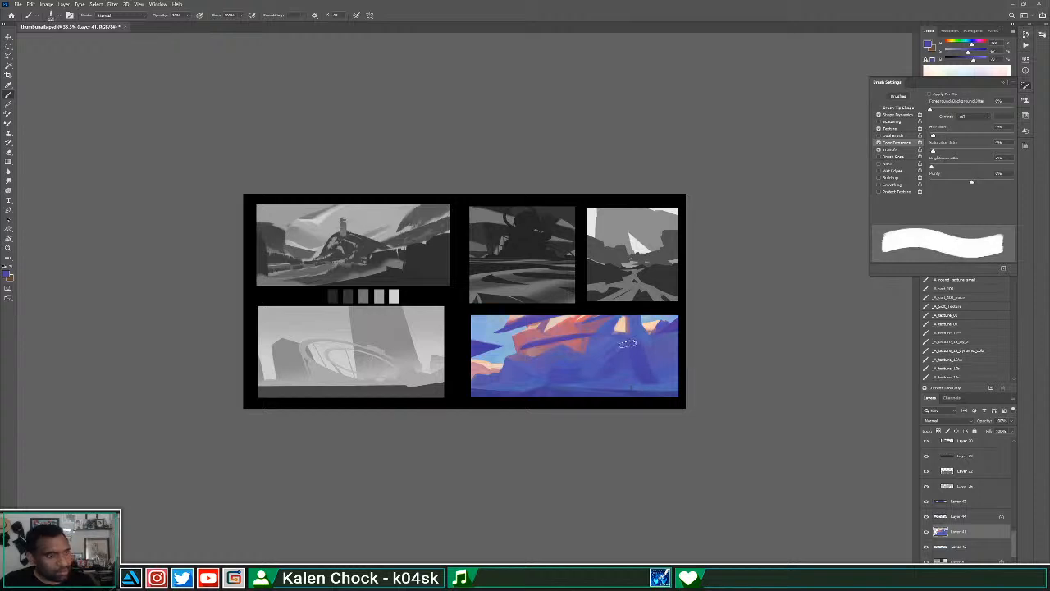
{"action": "left_click_drag", "start_coordinate": [628, 343], "coordinate": [640, 353]}
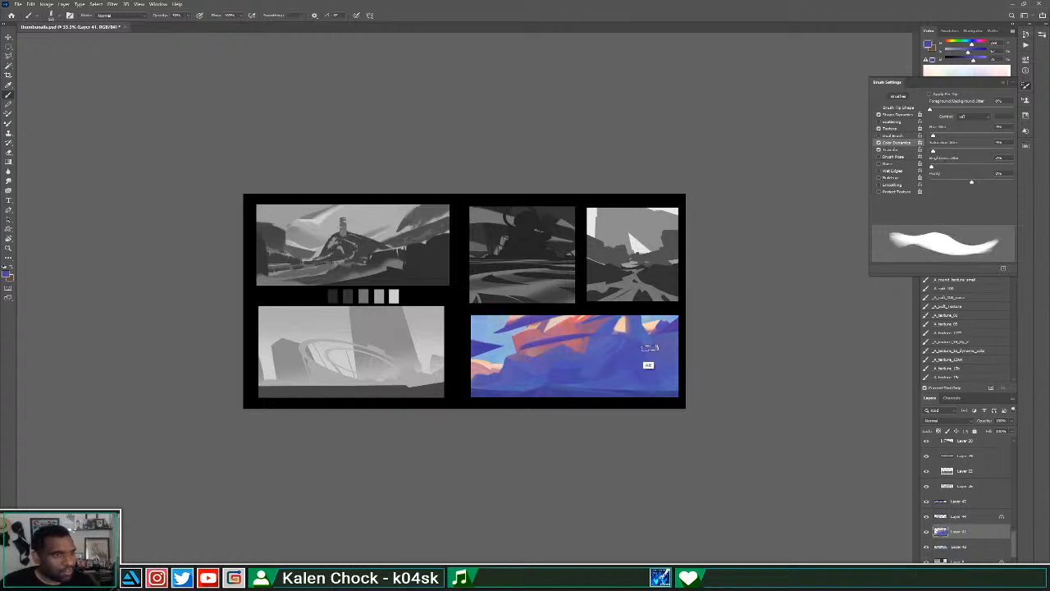
{"action": "left_click", "coordinate": [637, 348], "text": "alt"}
{"action": "key", "text": "0"}
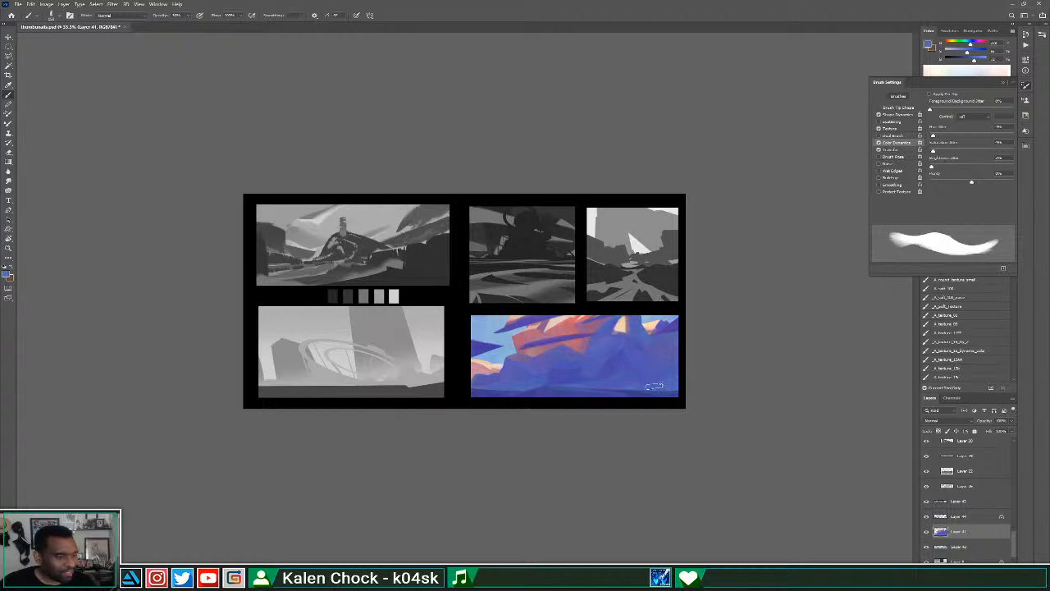
{"action": "left_click_drag", "start_coordinate": [633, 352], "coordinate": [643, 388]}
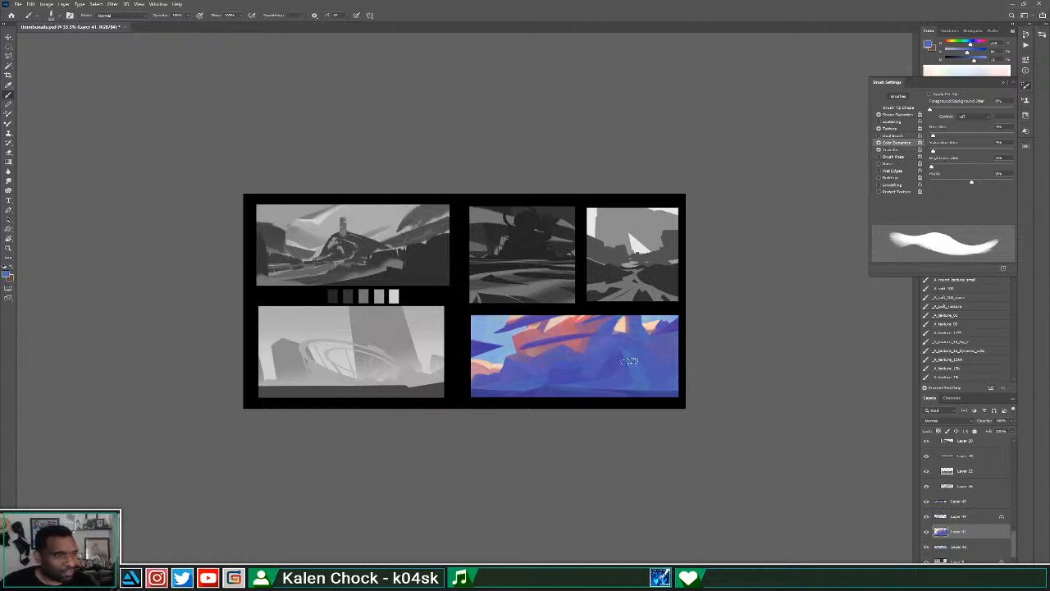
Unify the blue-purple shadow mass from the right peak to the base with broad strokes of sampled mid blues.
{"action": "left_click", "coordinate": [628, 364], "text": "alt"}
{"action": "mouse_move", "coordinate": [631, 353]}
{"action": "left_mouse_down"}
{"action": "mouse_move", "coordinate": [640, 379]}
{"action": "mouse_move", "coordinate": [647, 363]}
{"action": "left_mouse_up"}
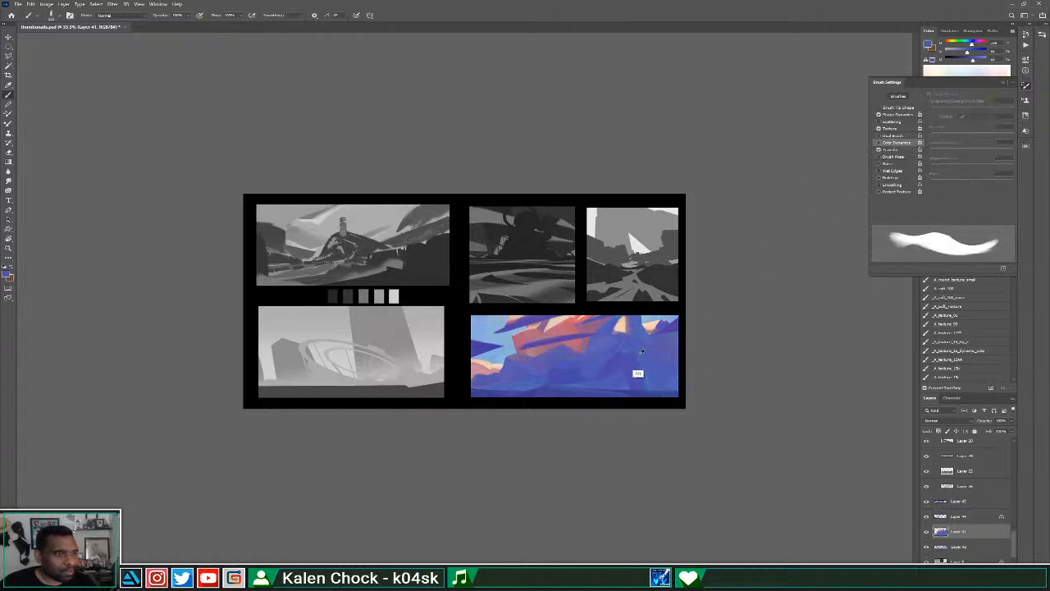
{"action": "left_click", "coordinate": [624, 347], "text": "alt"}
{"action": "mouse_move", "coordinate": [630, 361]}
{"action": "left_mouse_down"}
{"action": "mouse_move", "coordinate": [637, 384]}
{"action": "mouse_move", "coordinate": [614, 380]}
{"action": "left_mouse_up"}
{"action": "left_click", "coordinate": [623, 343], "text": "alt"}
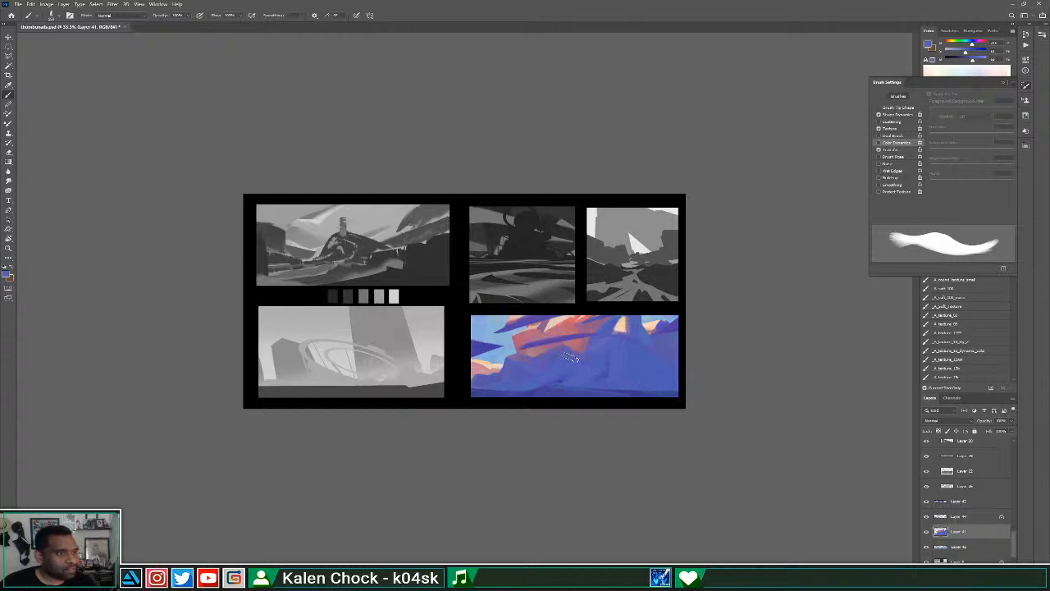
{"action": "left_click", "coordinate": [604, 384], "text": "alt"}
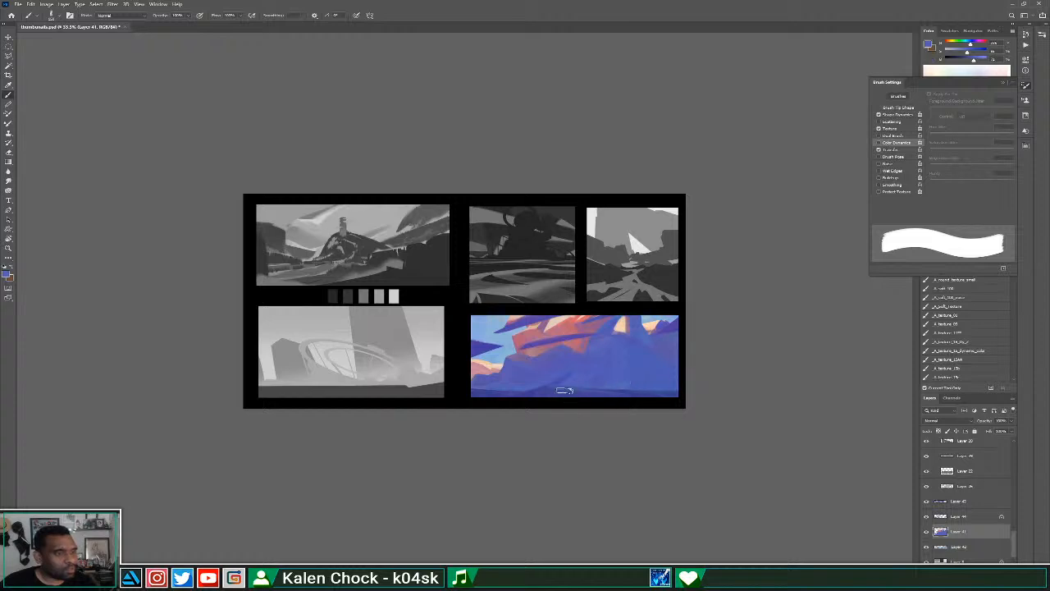
{"action": "left_click", "coordinate": [647, 380], "text": "alt"}
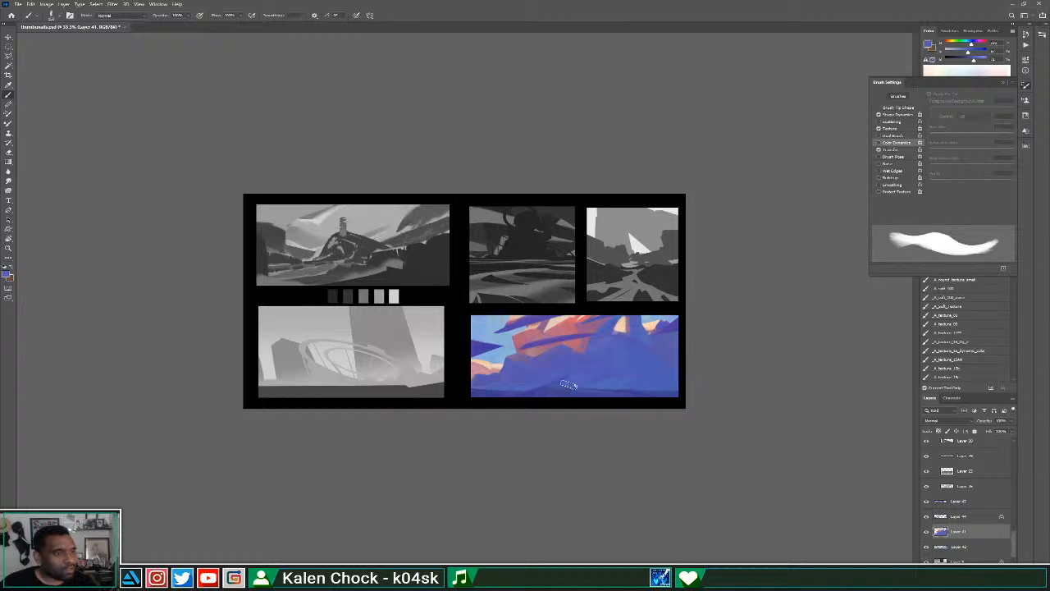
{"action": "left_click", "coordinate": [629, 341], "text": "alt"}
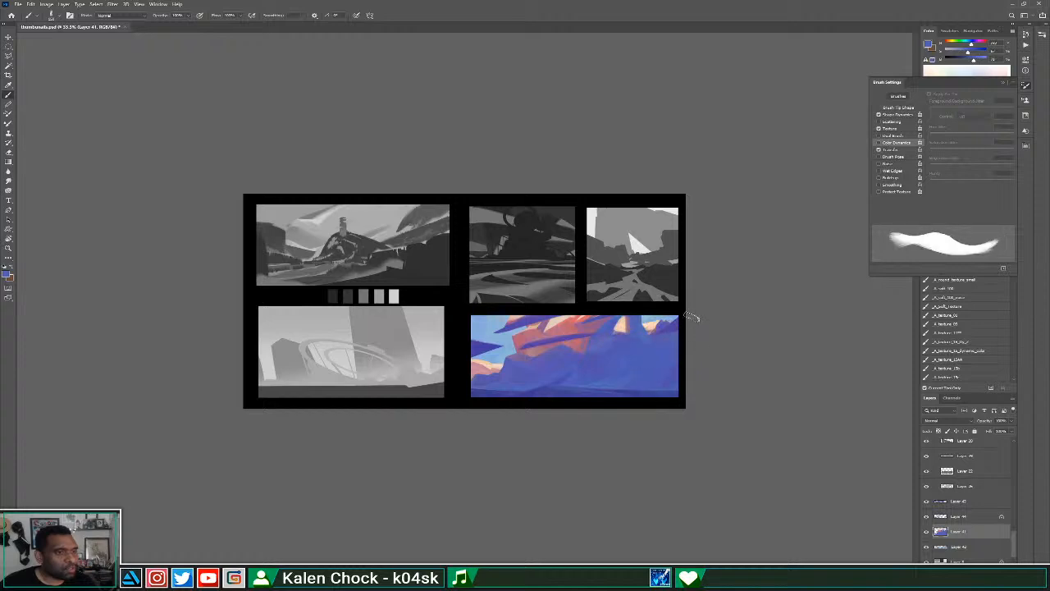
View the whole thumbnail sheet at a smaller scale and save the document.
{"action": "key", "text": "ctrl+plus"}
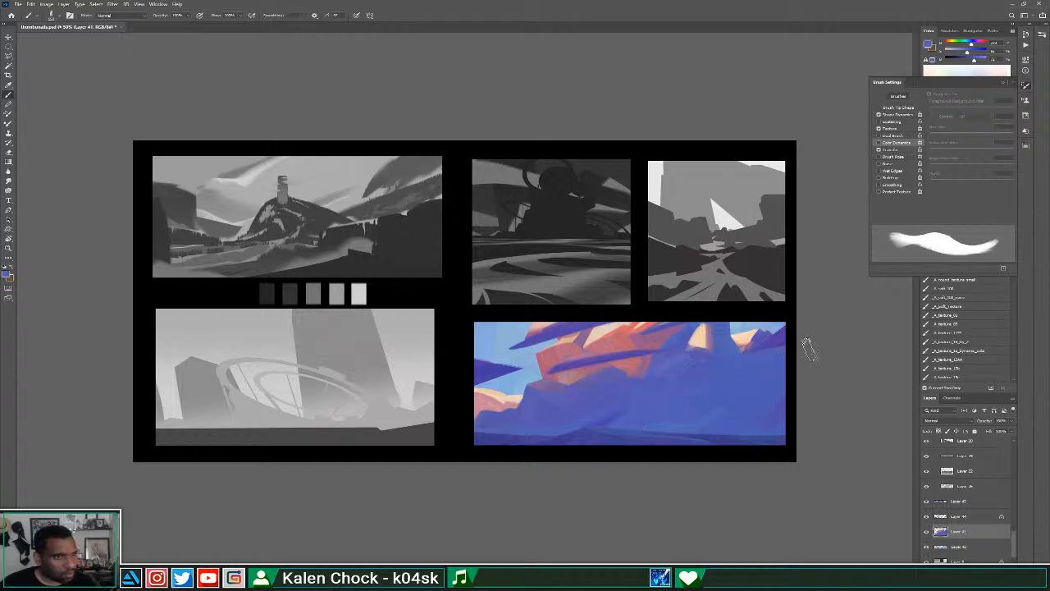
{"action": "key", "text": "z"}
{"action": "left_click", "coordinate": [750, 373], "text": "alt"}
{"action": "key", "text": "ctrl+s"}
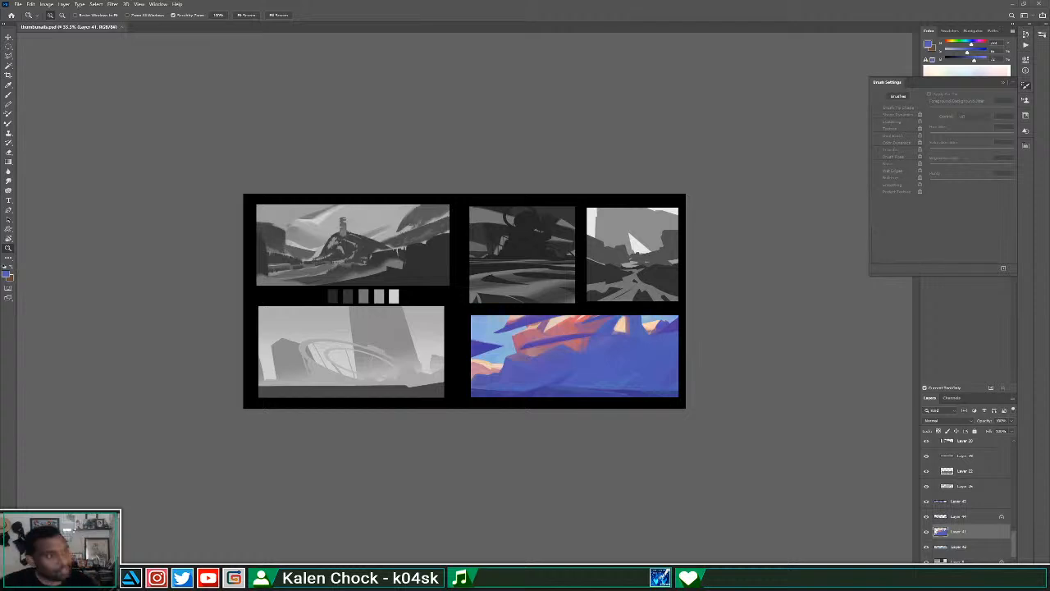
Paint a small dark blue peak rising from the ground near the middle of the colour thumbnail.
{"action": "key", "text": "b"}
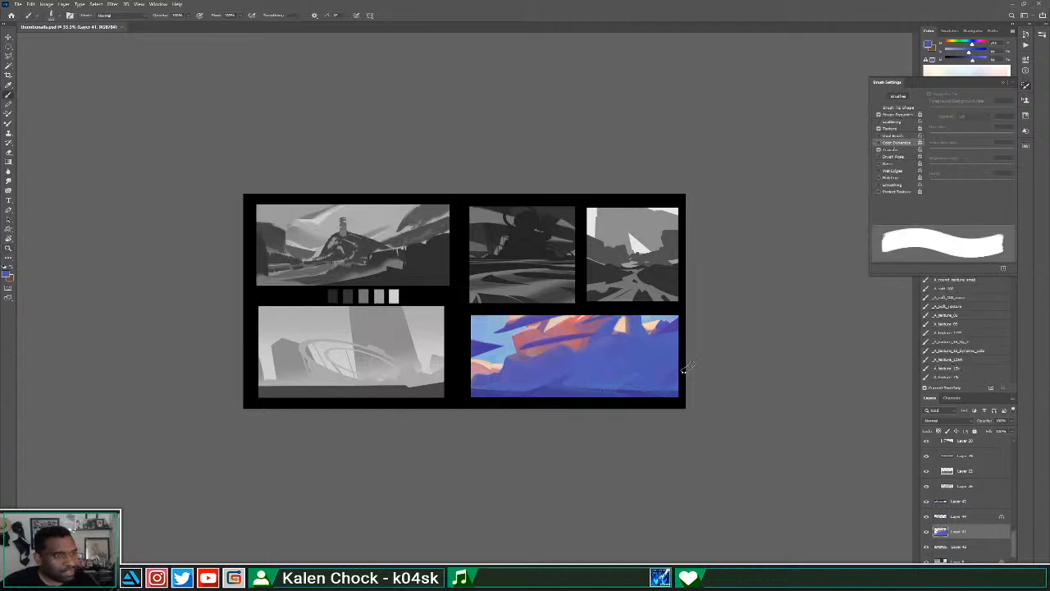
{"action": "scroll", "coordinate": [1011, 545], "scroll_direction": "up", "scroll_amount": 10}
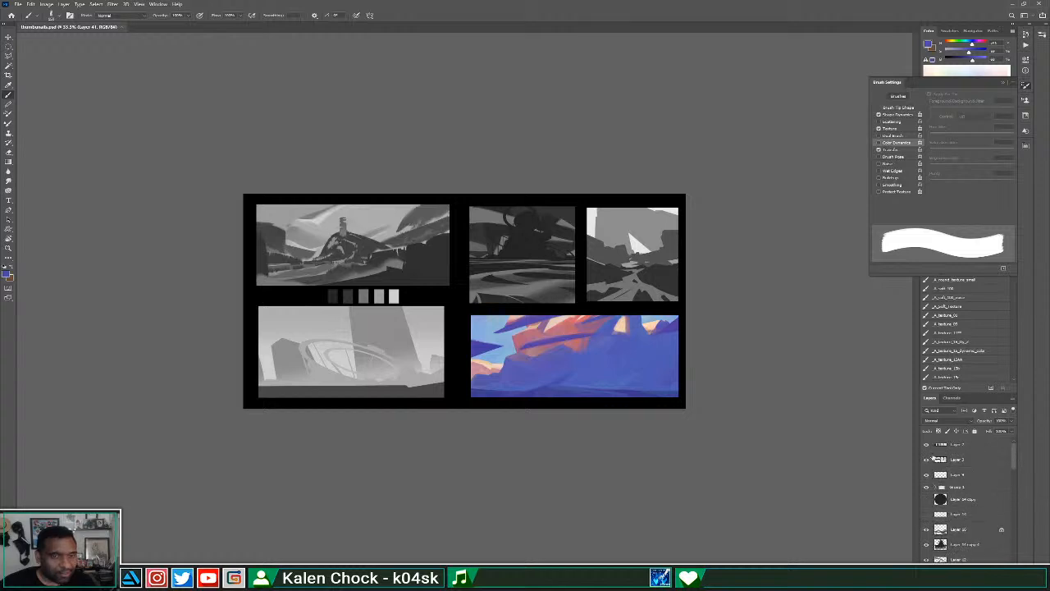
{"action": "key", "text": "ctrl+plus"}
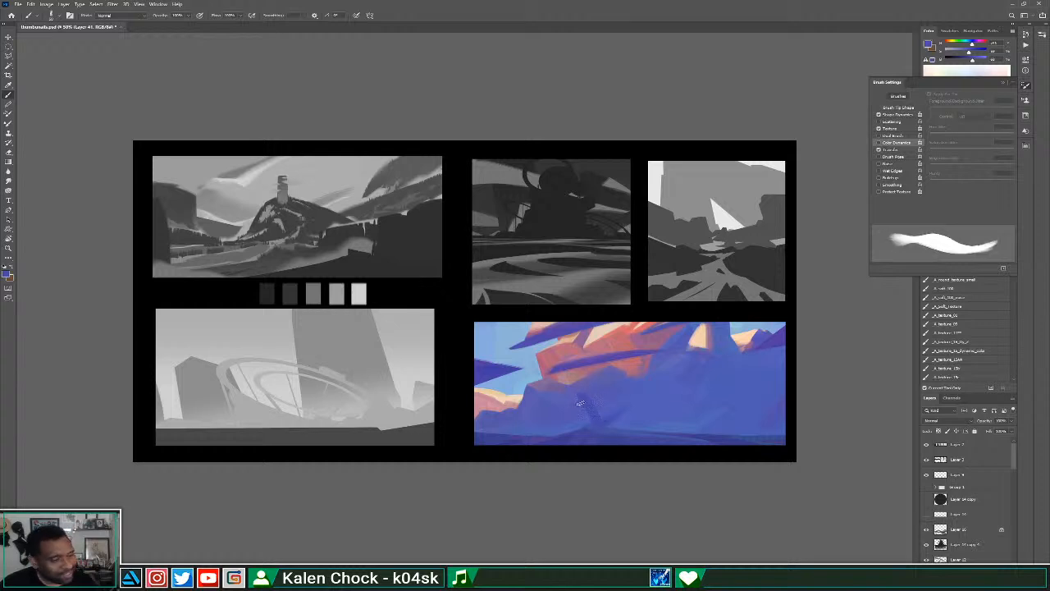
{"action": "key", "text": "v"}
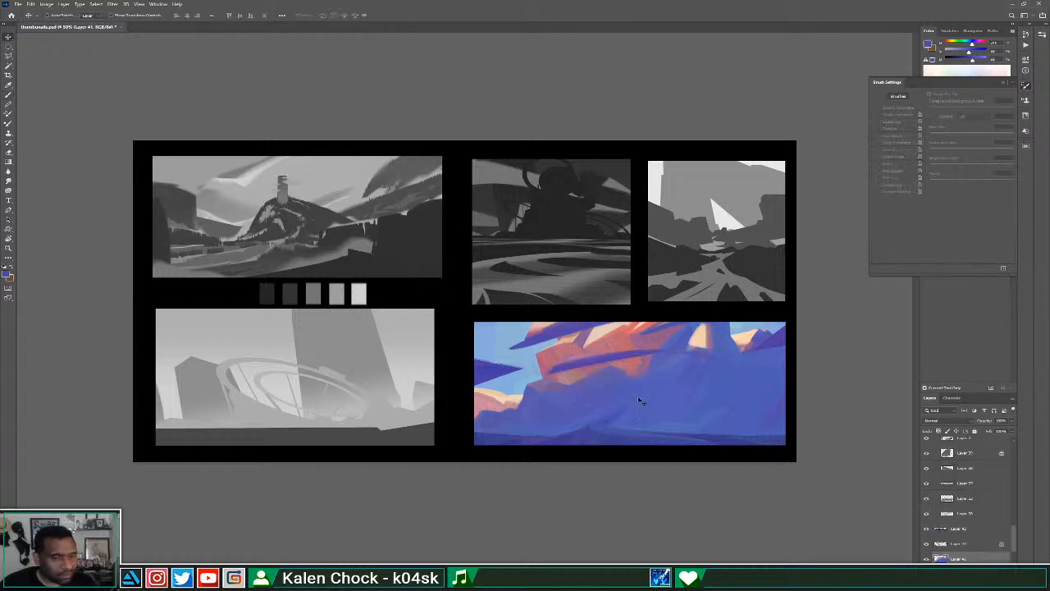
{"action": "key", "text": "b"}
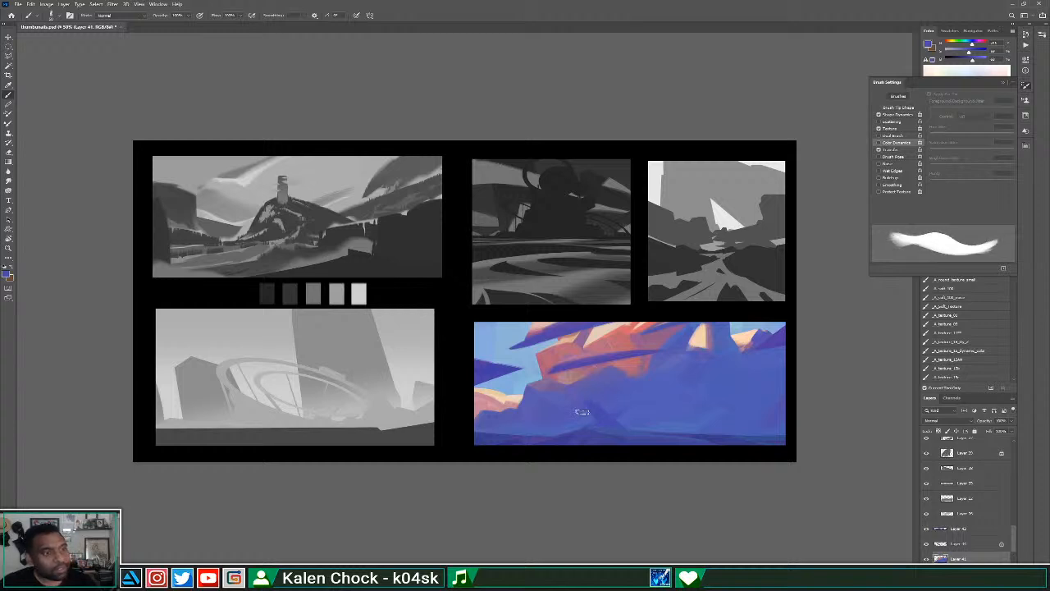
{"action": "left_click", "coordinate": [582, 413], "text": "alt"}
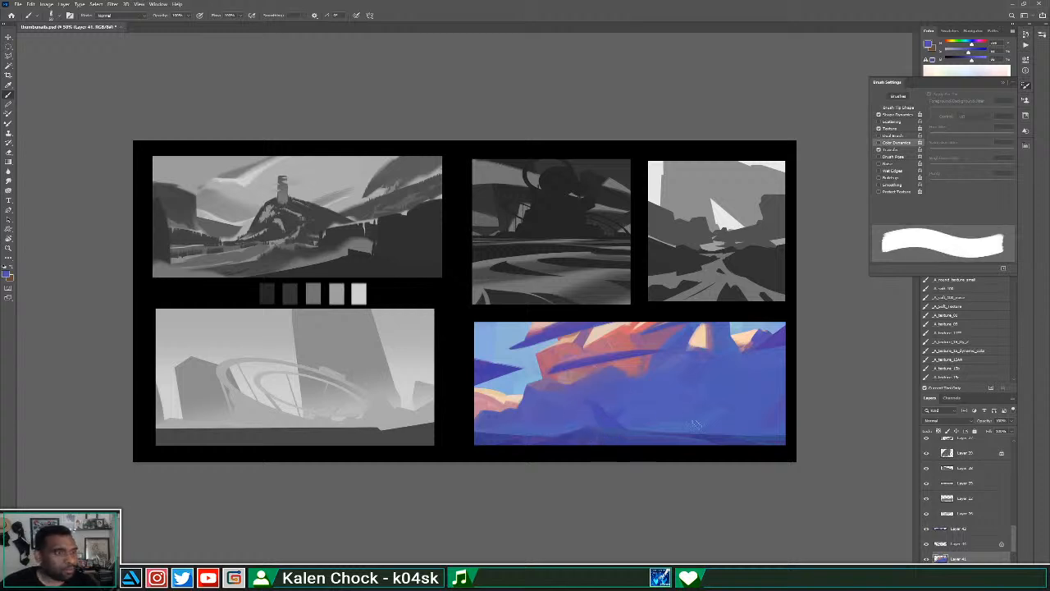
Paint a dark blue tower silhouette right of the small peak and carve its left side with sampled lighter blue.
{"action": "mouse_move", "coordinate": [686, 396]}
{"action": "left_mouse_down"}
{"action": "mouse_move", "coordinate": [674, 423]}
{"action": "mouse_move", "coordinate": [685, 431]}
{"action": "left_mouse_up"}
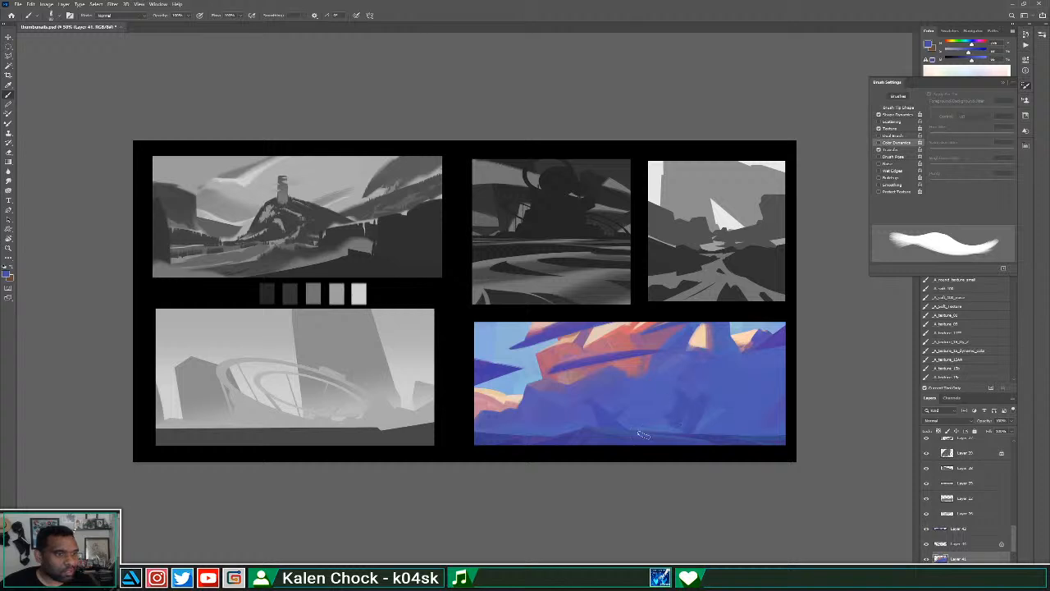
{"action": "mouse_move", "coordinate": [704, 381]}
{"action": "left_mouse_down"}
{"action": "mouse_move", "coordinate": [678, 419]}
{"action": "mouse_move", "coordinate": [705, 385]}
{"action": "mouse_move", "coordinate": [704, 435]}
{"action": "left_mouse_up"}
{"action": "left_click", "coordinate": [691, 377], "text": "alt"}
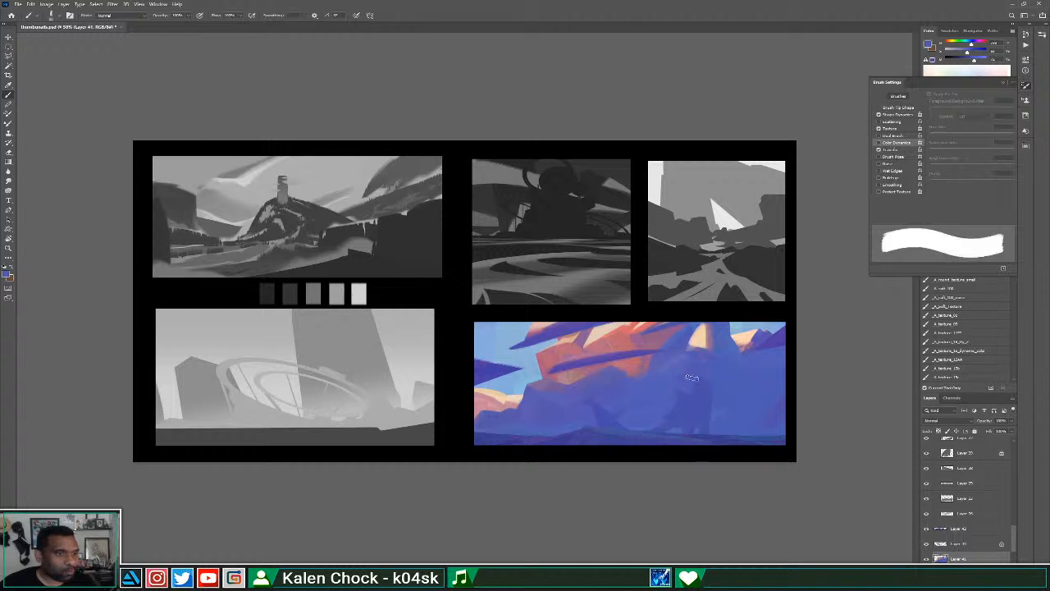
{"action": "left_click_drag", "start_coordinate": [691, 379], "coordinate": [677, 422]}
{"action": "mouse_move", "coordinate": [701, 382]}
{"action": "left_mouse_down"}
{"action": "mouse_move", "coordinate": [685, 404]}
{"action": "mouse_move", "coordinate": [698, 414]}
{"action": "mouse_move", "coordinate": [658, 429]}
{"action": "left_mouse_up"}
{"action": "left_click", "coordinate": [673, 423], "text": "alt"}
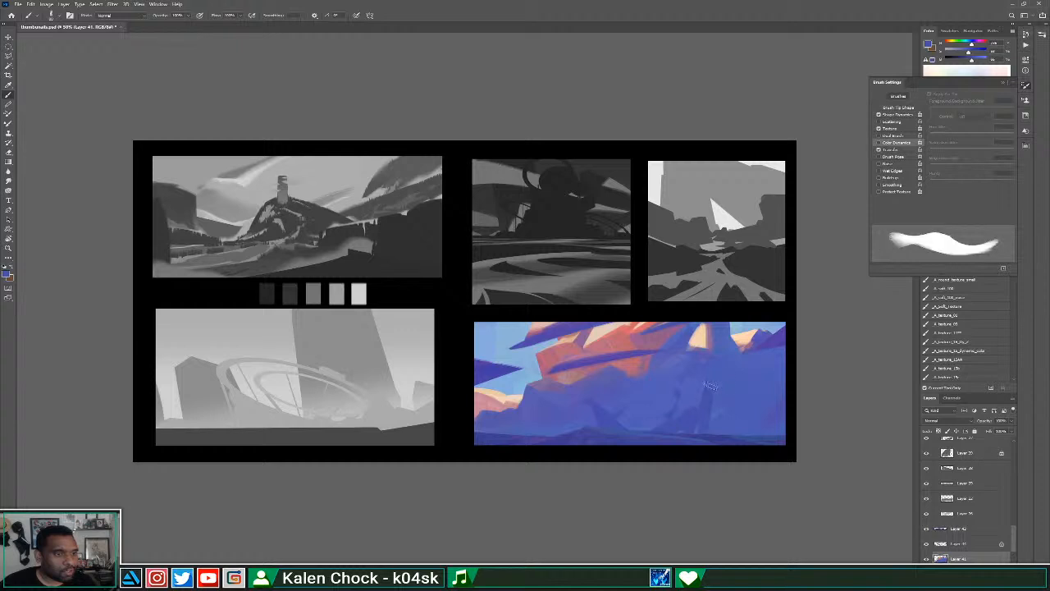
{"action": "left_click", "coordinate": [674, 417], "text": "alt"}
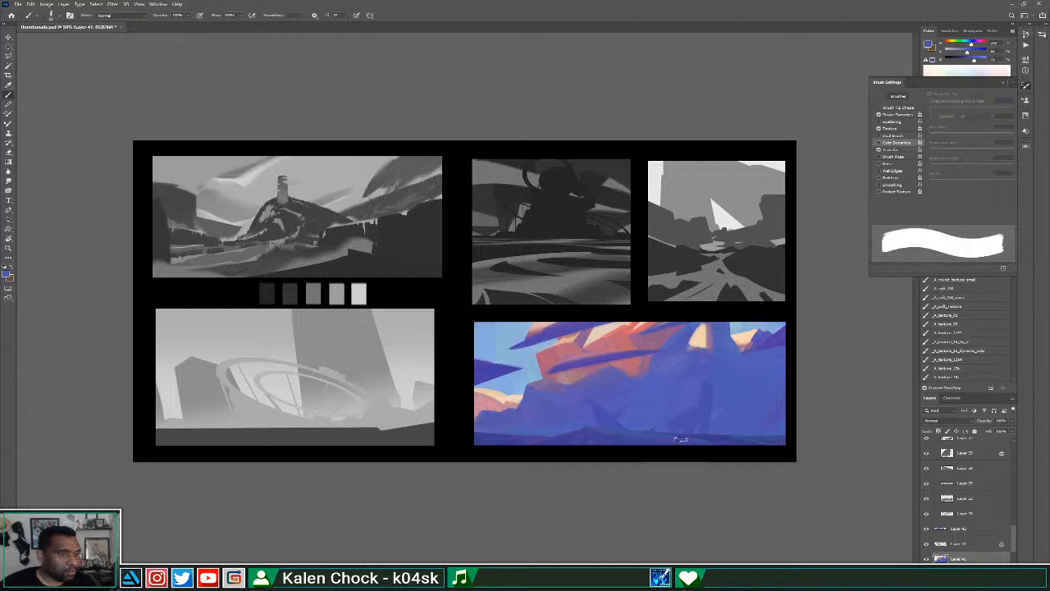
Reshape the left side of the dark blue tower silhouette with strokes of sampled lighter blue.
{"action": "left_click", "coordinate": [648, 417], "text": "alt"}
{"action": "left_click_drag", "start_coordinate": [658, 433], "coordinate": [663, 405]}
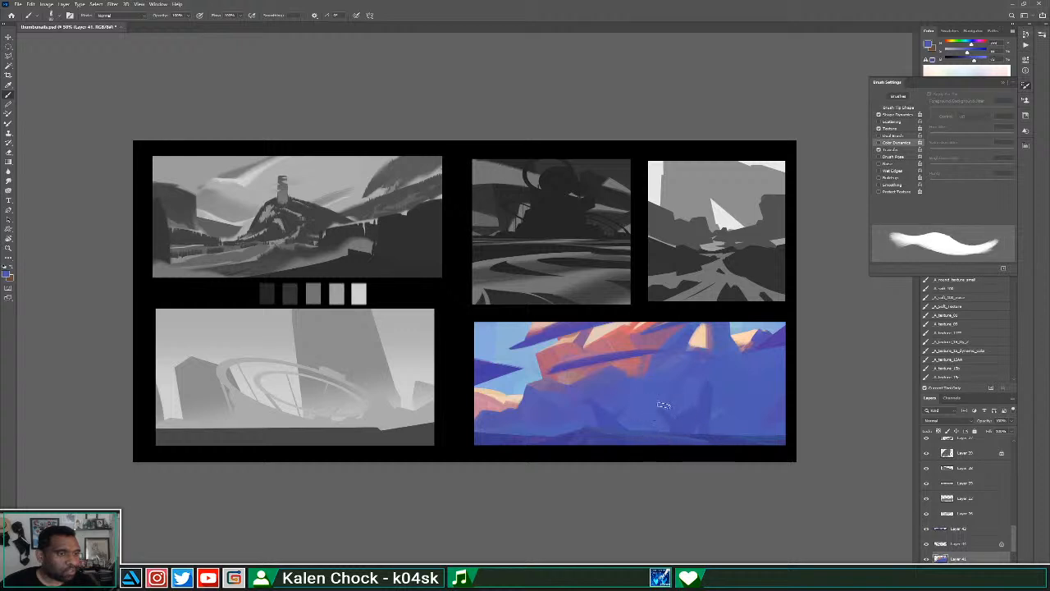
{"action": "left_click", "coordinate": [705, 418], "text": "alt"}
{"action": "left_click", "coordinate": [742, 438], "text": "alt"}
{"action": "left_click", "coordinate": [763, 429], "text": "alt"}
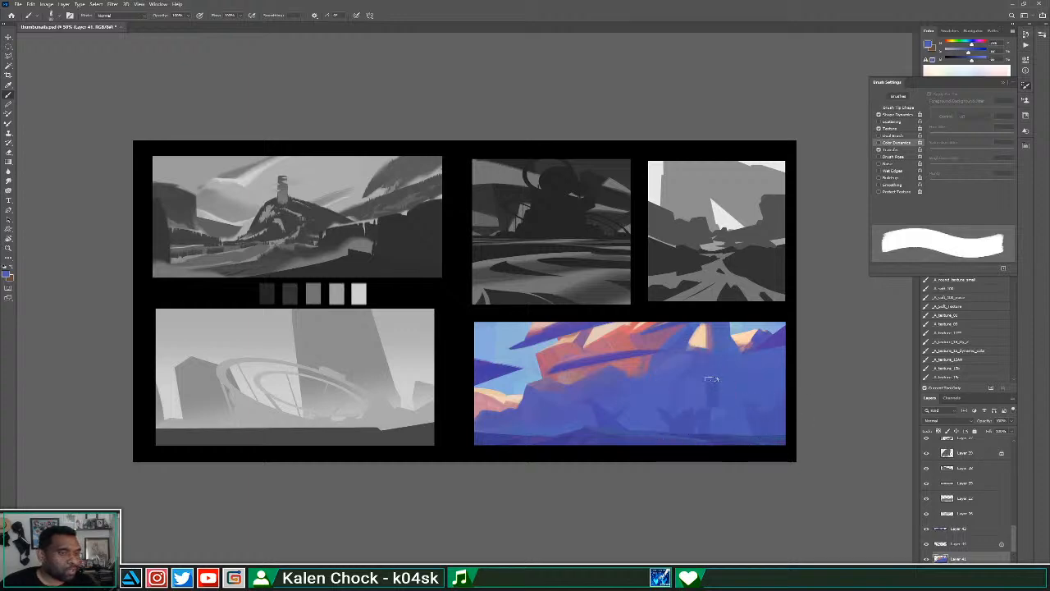
Break the tower silhouette into angular planes that blend into the shadow mass, using strokes of sampled blues.
{"action": "left_click_drag", "start_coordinate": [712, 379], "coordinate": [722, 447]}
{"action": "left_click", "coordinate": [703, 395], "text": "alt"}
{"action": "left_click_drag", "start_coordinate": [699, 396], "coordinate": [684, 451]}
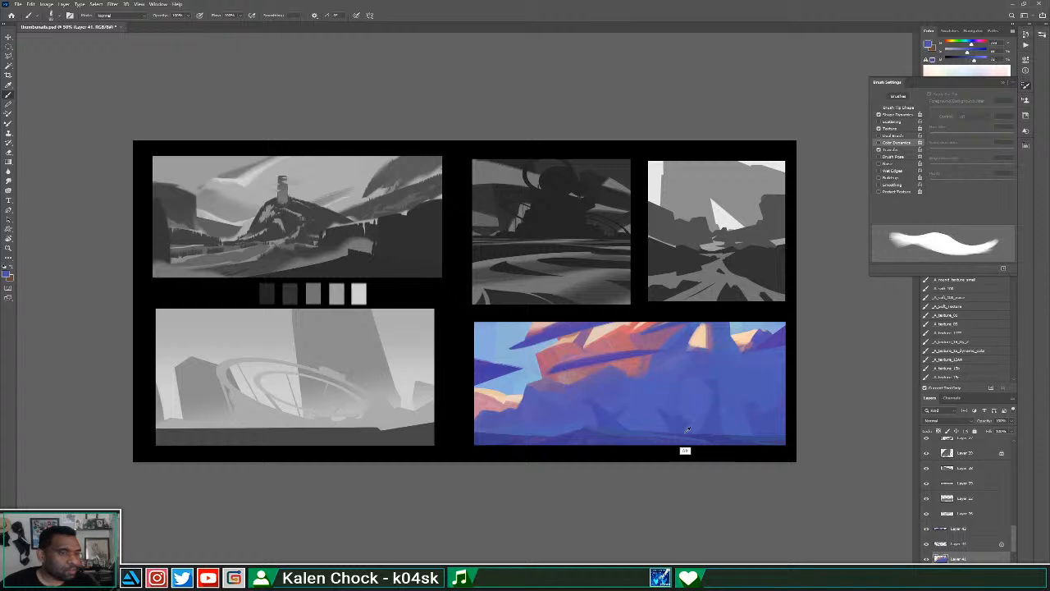
{"action": "left_click", "coordinate": [709, 413], "text": "alt"}
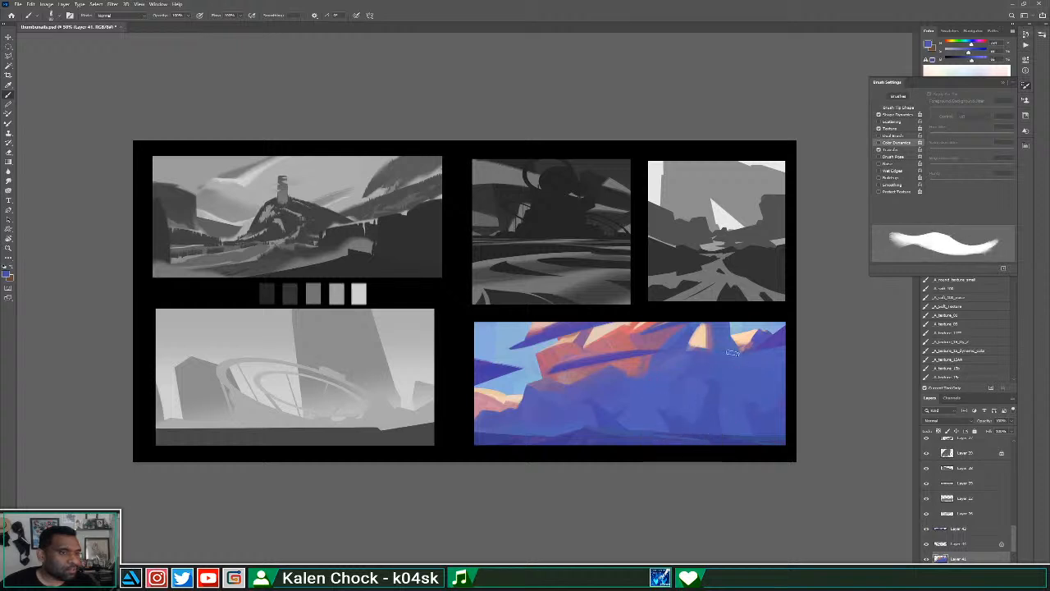
{"action": "left_click", "coordinate": [680, 419], "text": "alt"}
Refine the small middle peak and the haze around it with sampled blue-purple tones.
{"action": "left_click", "coordinate": [584, 399], "text": "alt"}
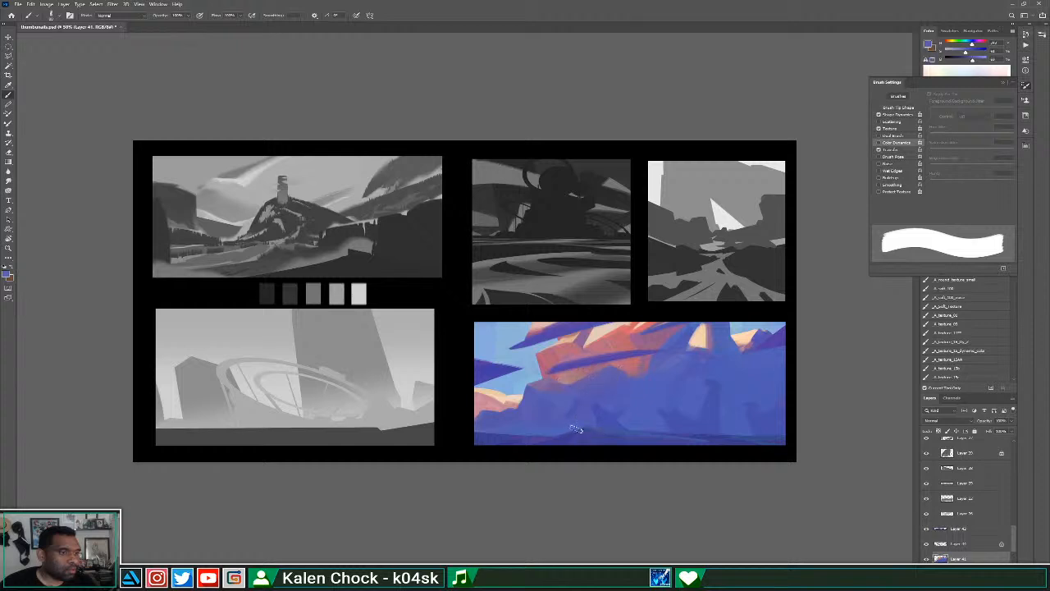
{"action": "left_click", "coordinate": [591, 401], "text": "alt"}
{"action": "left_click", "coordinate": [587, 431], "text": "alt"}
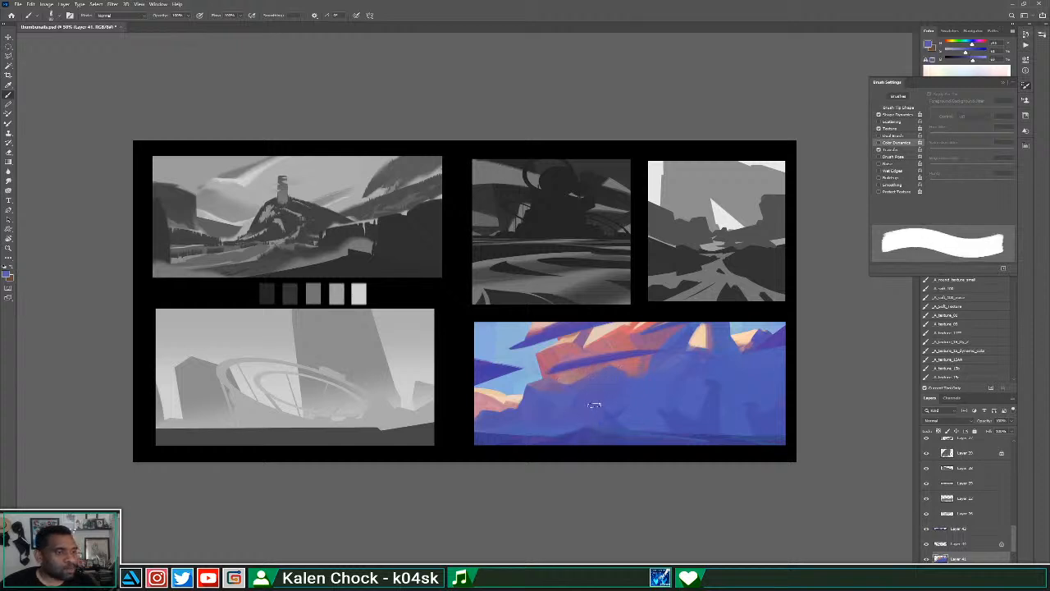
{"action": "left_click", "coordinate": [633, 389], "text": "alt"}
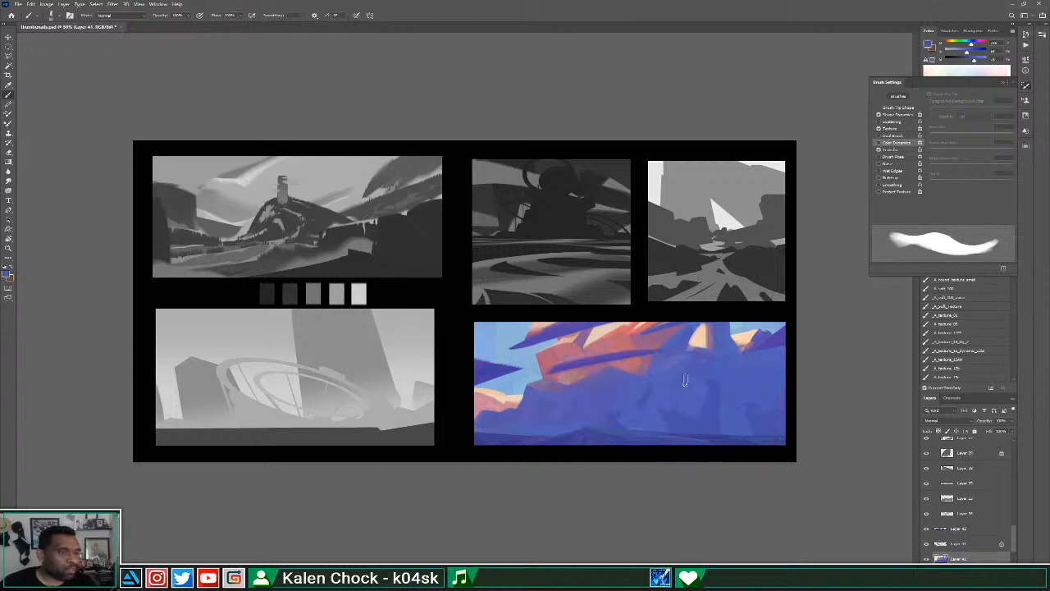
{"action": "left_click", "coordinate": [647, 423], "text": "alt"}
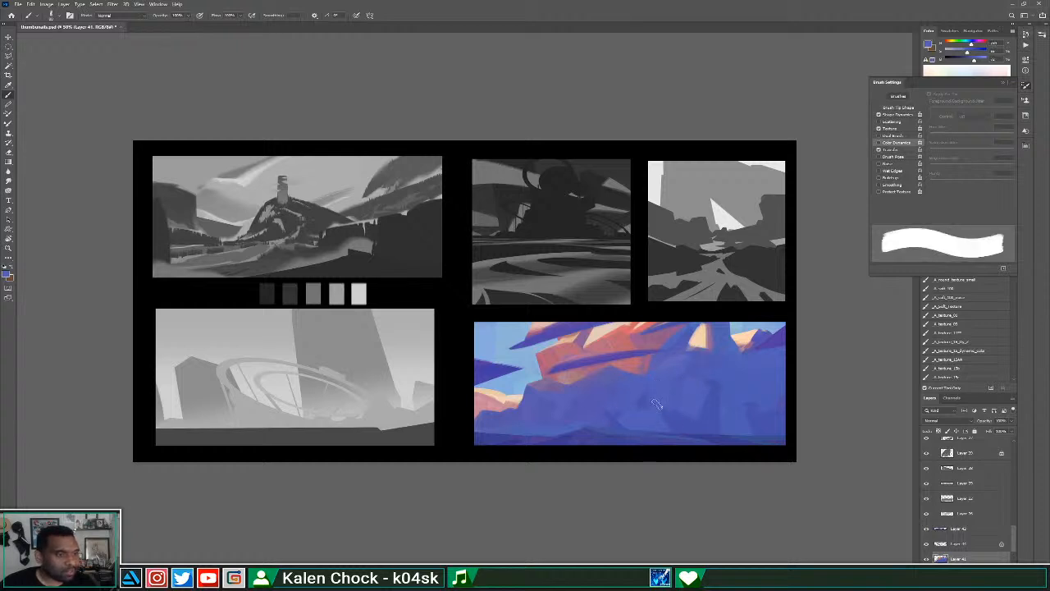
Paint over the area between the middle peak and the former tower with sampled blues to form faceted shadow planes.
{"action": "key", "text": "ctrl+minus"}
{"action": "key", "text": "ctrl+plus"}
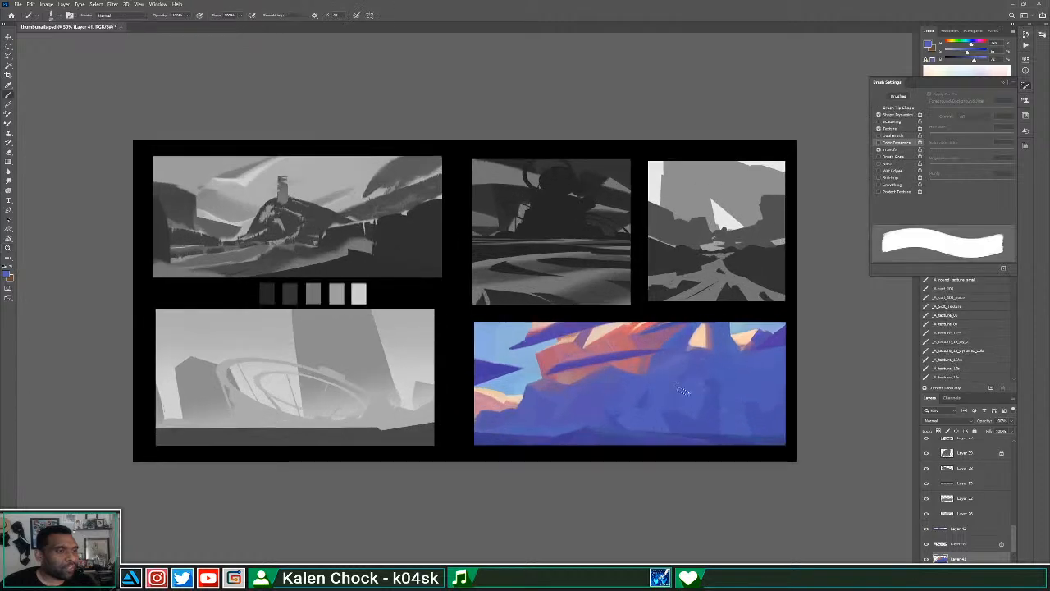
{"action": "left_click", "coordinate": [702, 395], "text": "alt"}
{"action": "left_click_drag", "start_coordinate": [707, 383], "coordinate": [717, 413]}
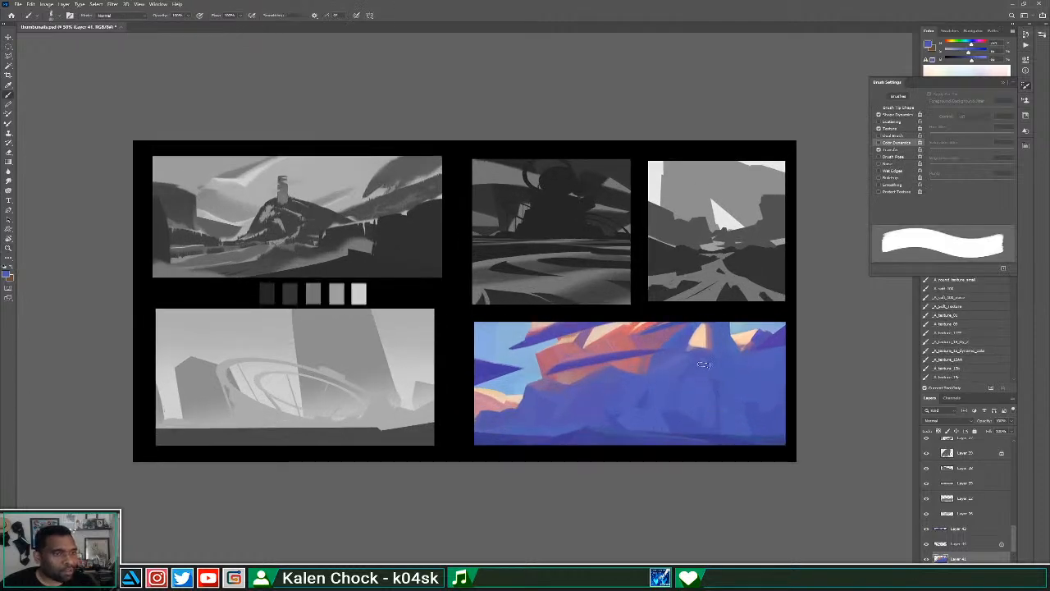
{"action": "left_click", "coordinate": [672, 395], "text": "alt"}
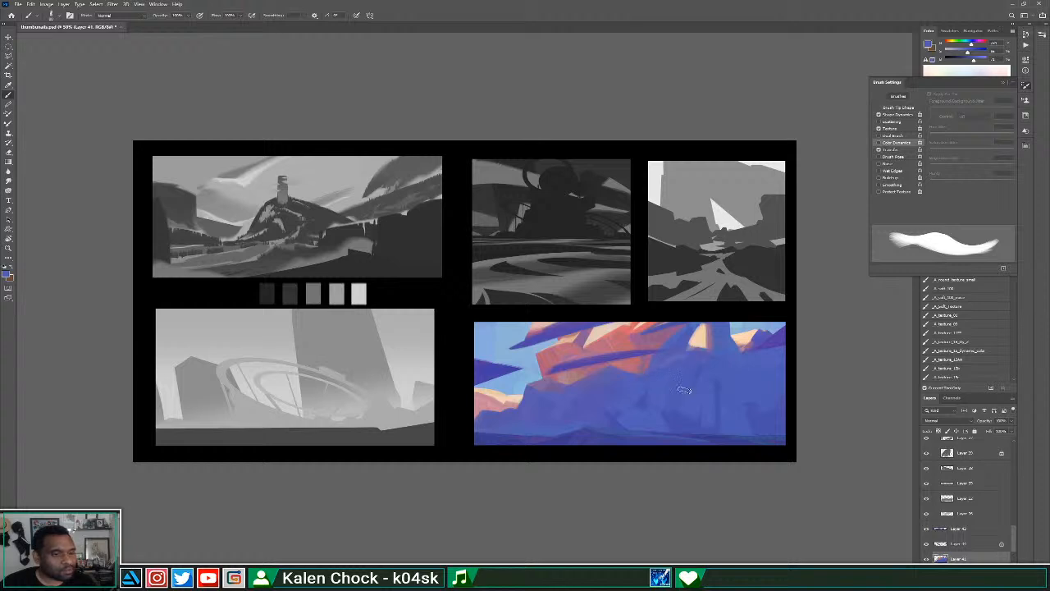
Check the whole thumbnail sheet at a smaller scale, sample a mid blue and set the brush opacity to 100%.
{"action": "key", "text": "z"}
{"action": "left_click", "coordinate": [691, 410], "text": "alt"}
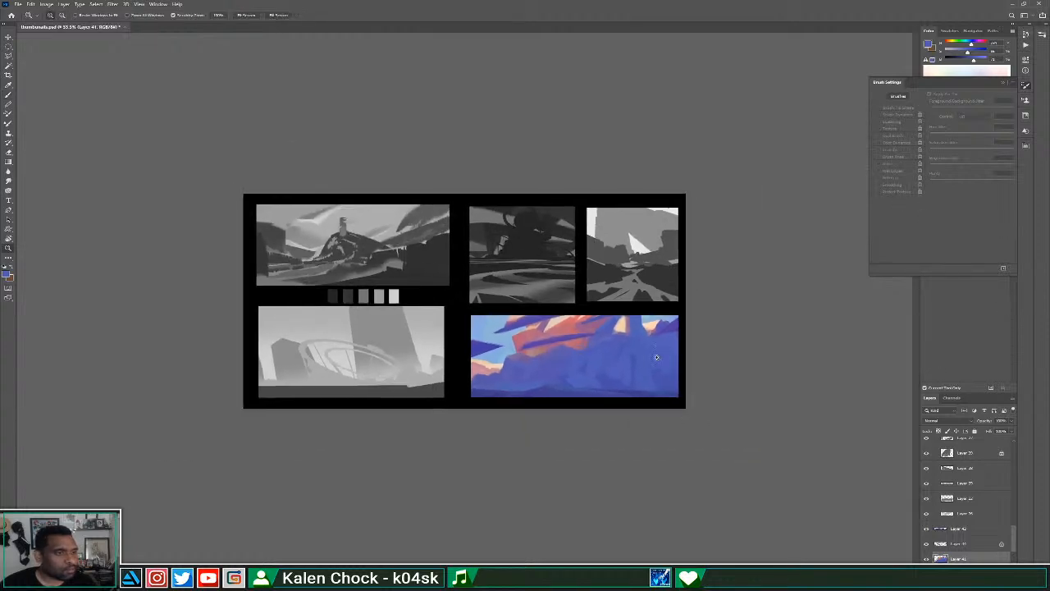
{"action": "key", "text": "b"}
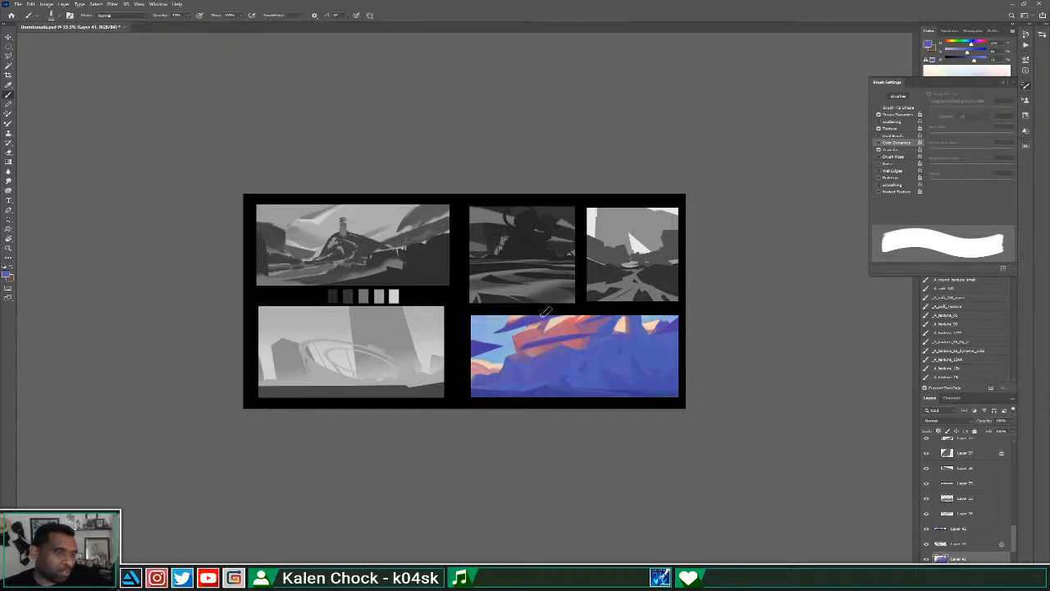
{"action": "left_click", "coordinate": [594, 373], "text": "alt"}
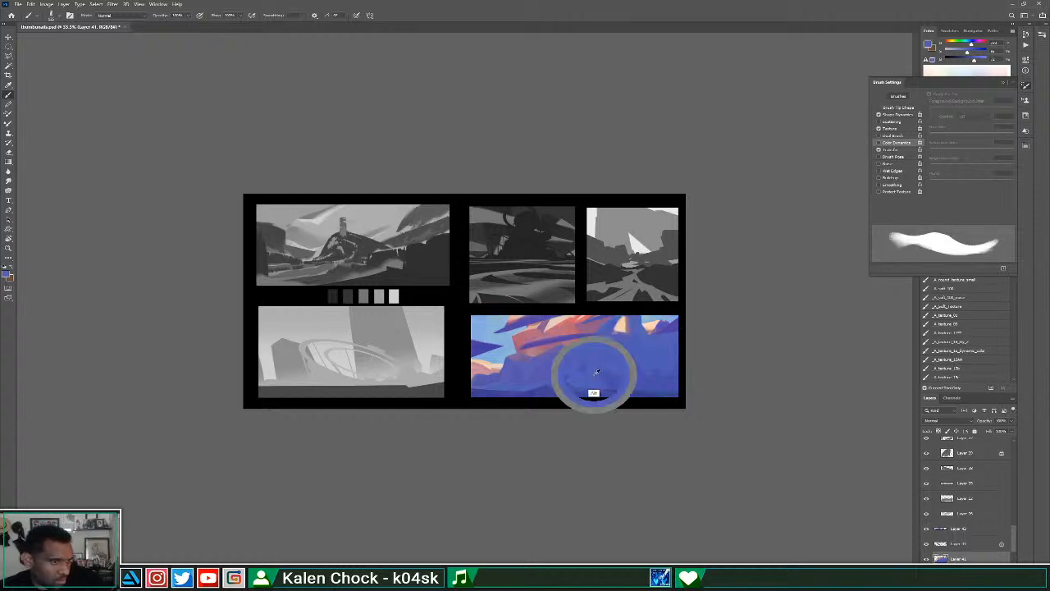
{"action": "key", "text": "0"}
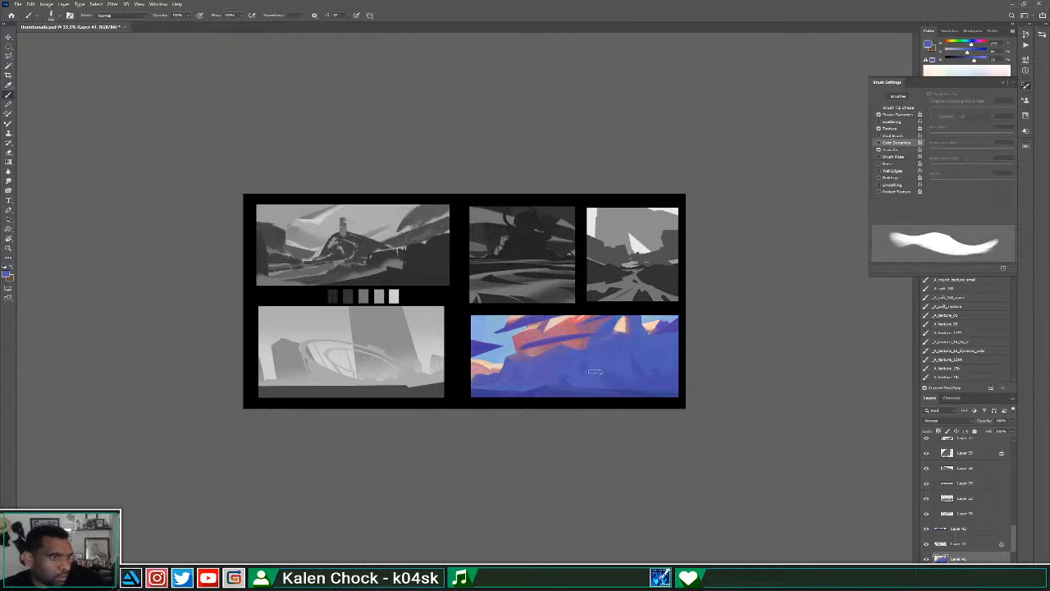
Switch to full screen mode and soften the shadow mass below the right peak with sampled blues.
{"action": "left_click", "coordinate": [644, 359], "text": "alt"}
{"action": "key", "text": "z"}
{"action": "left_click", "coordinate": [693, 342]}
{"action": "left_click", "coordinate": [693, 343]}
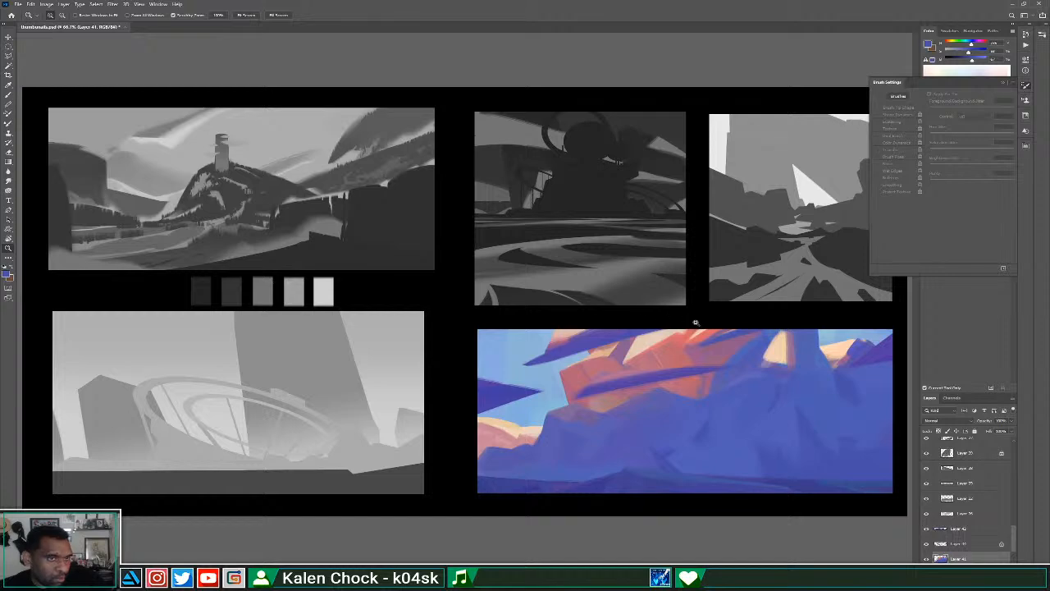
{"action": "key", "text": "b"}
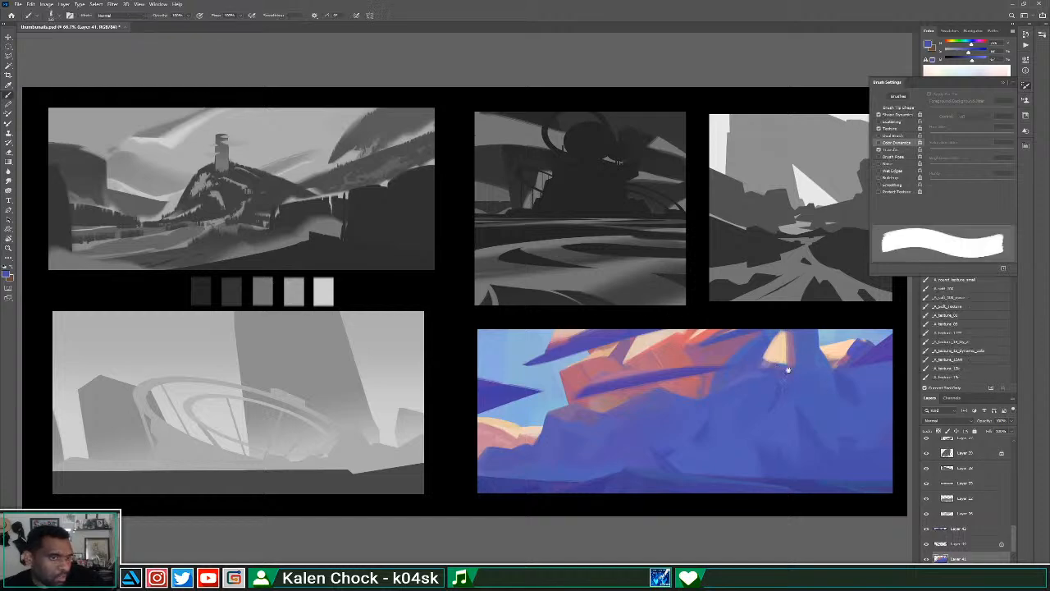
{"action": "key", "text": "f"}
{"action": "left_click_drag", "start_coordinate": [663, 357], "coordinate": [615, 324]}
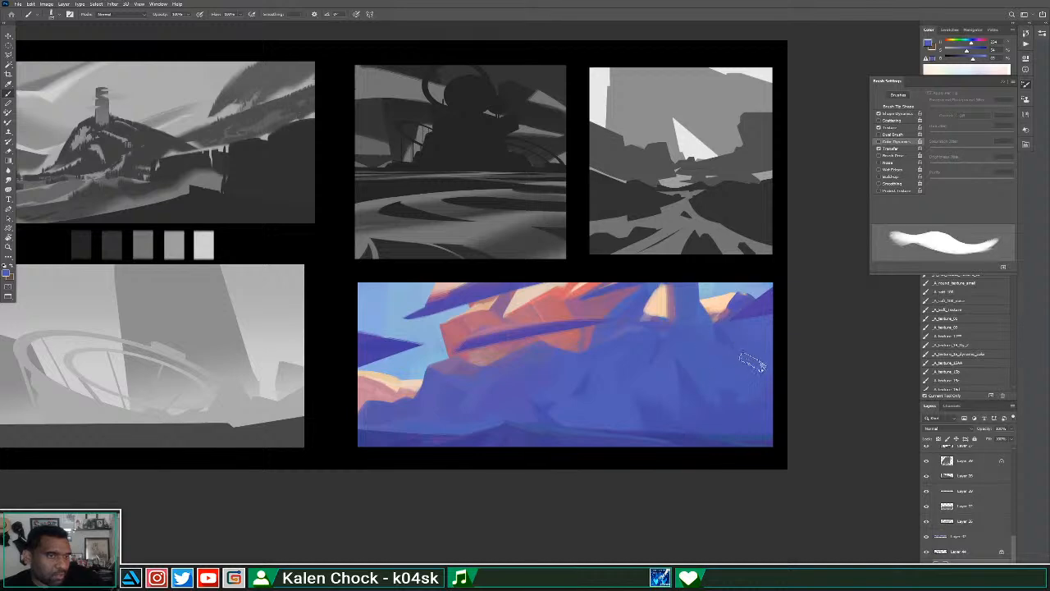
{"action": "left_click", "coordinate": [729, 341], "text": "alt"}
{"action": "left_click", "coordinate": [747, 343], "text": "alt"}
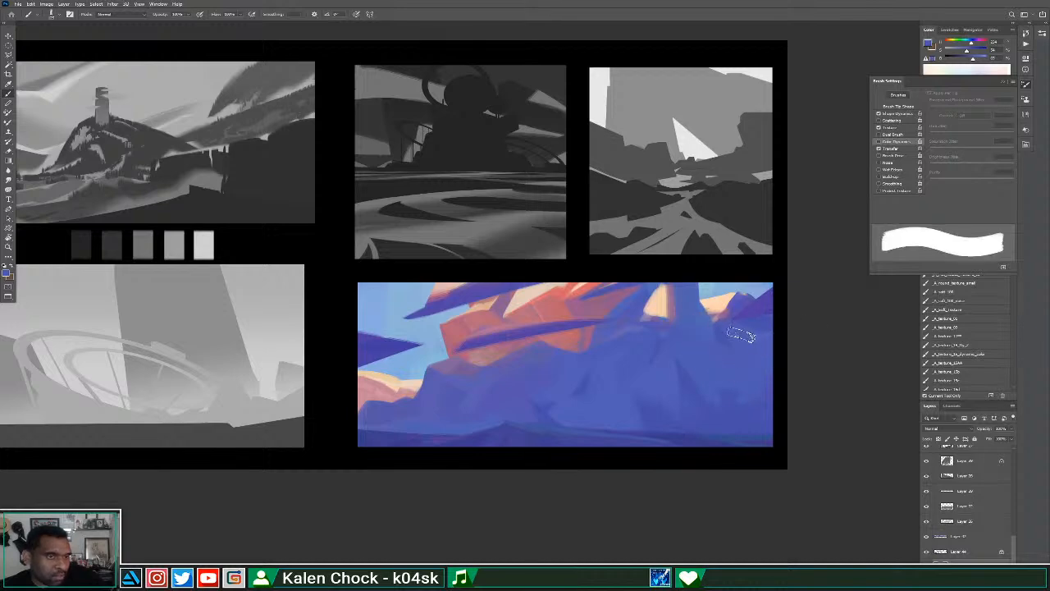
Pick another layer of the colour thumbnail from the canvas and check the picture at a smaller scale.
{"action": "key", "text": "alt"}
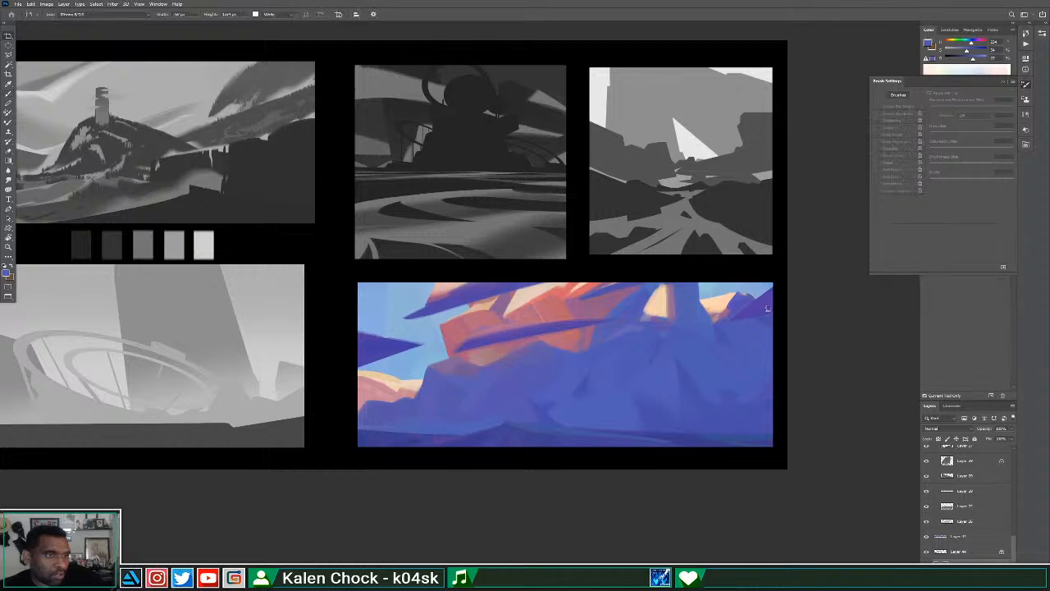
{"action": "key", "text": "ctrl"}
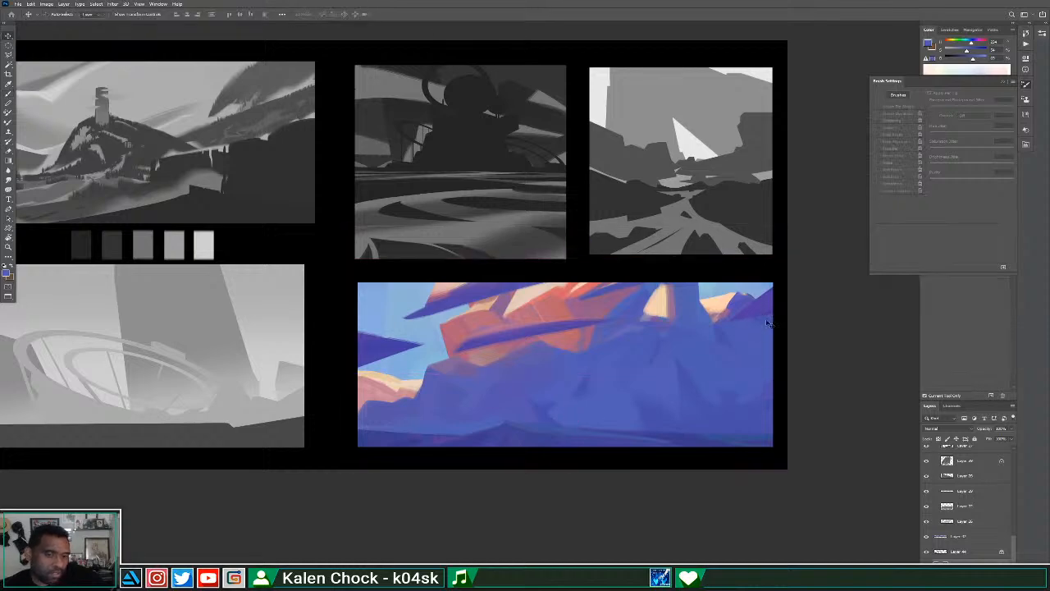
{"action": "left_click", "coordinate": [719, 424], "text": "ctrl"}
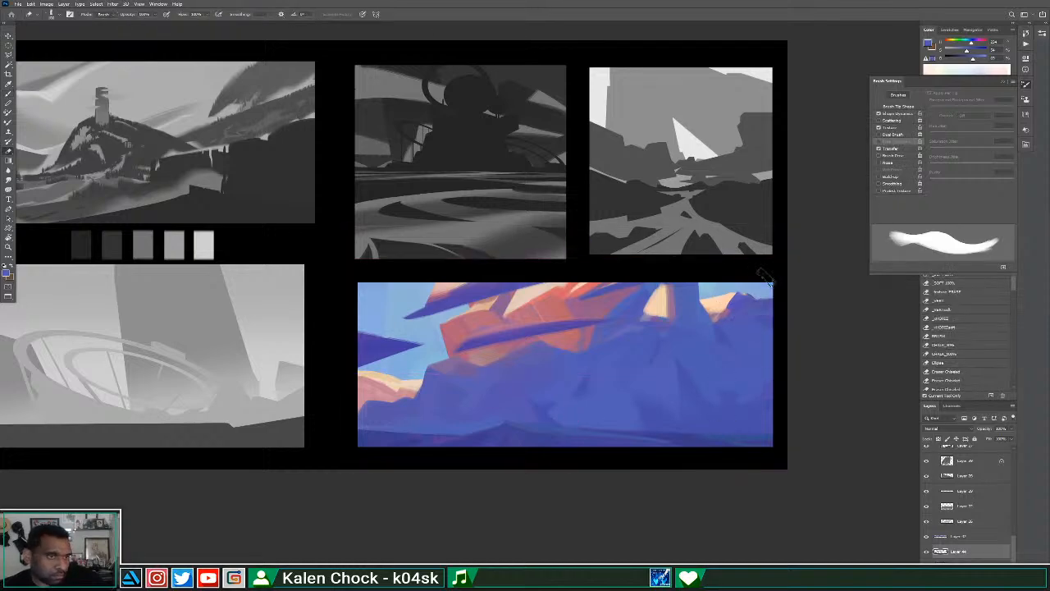
{"action": "key", "text": "z"}
{"action": "left_click", "coordinate": [706, 352], "text": "alt"}
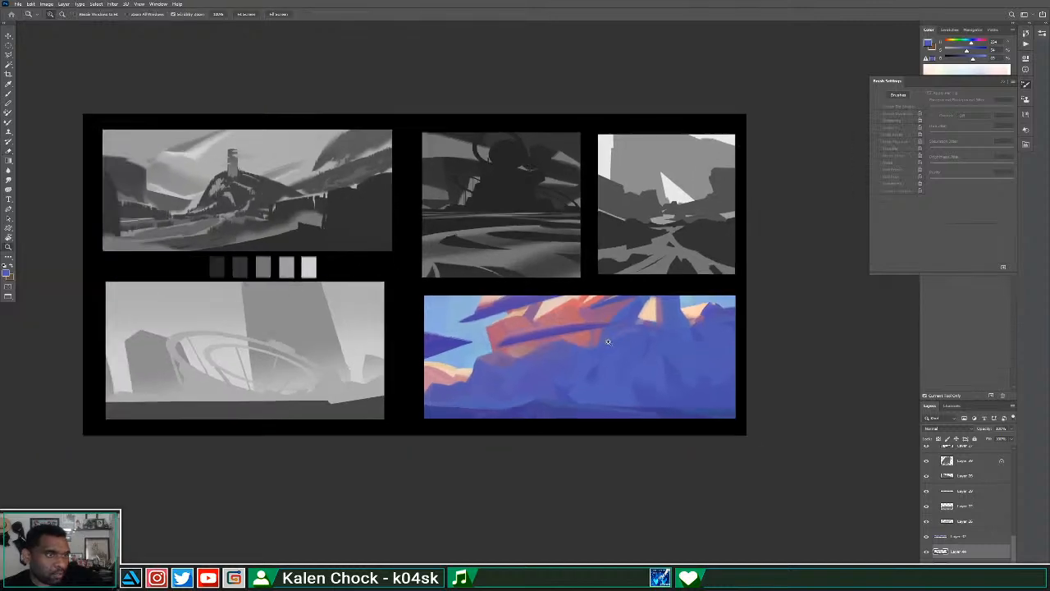
{"action": "left_click", "coordinate": [608, 342]}
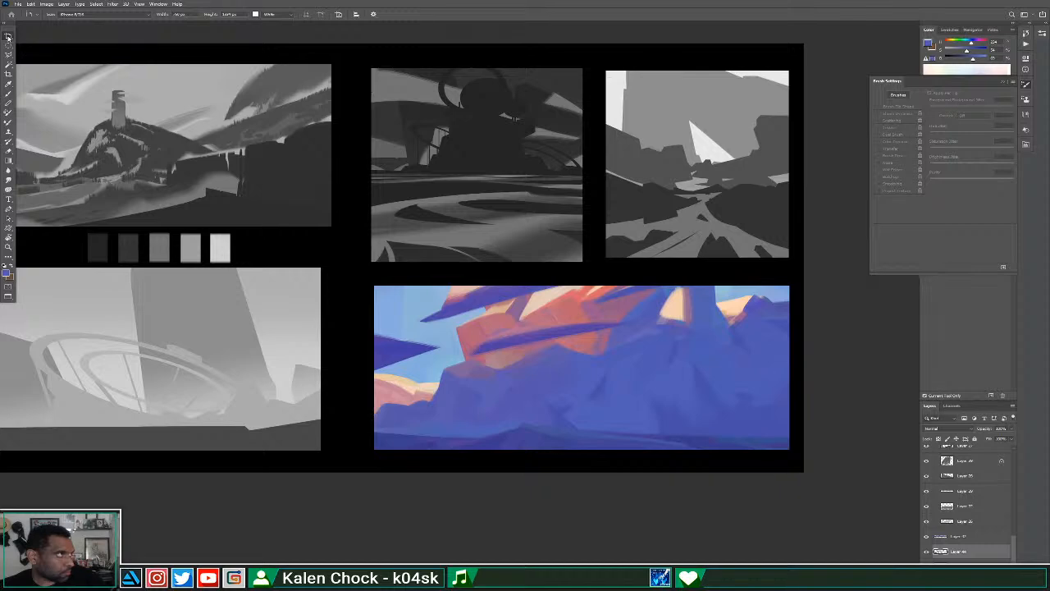
{"action": "key", "text": "b"}
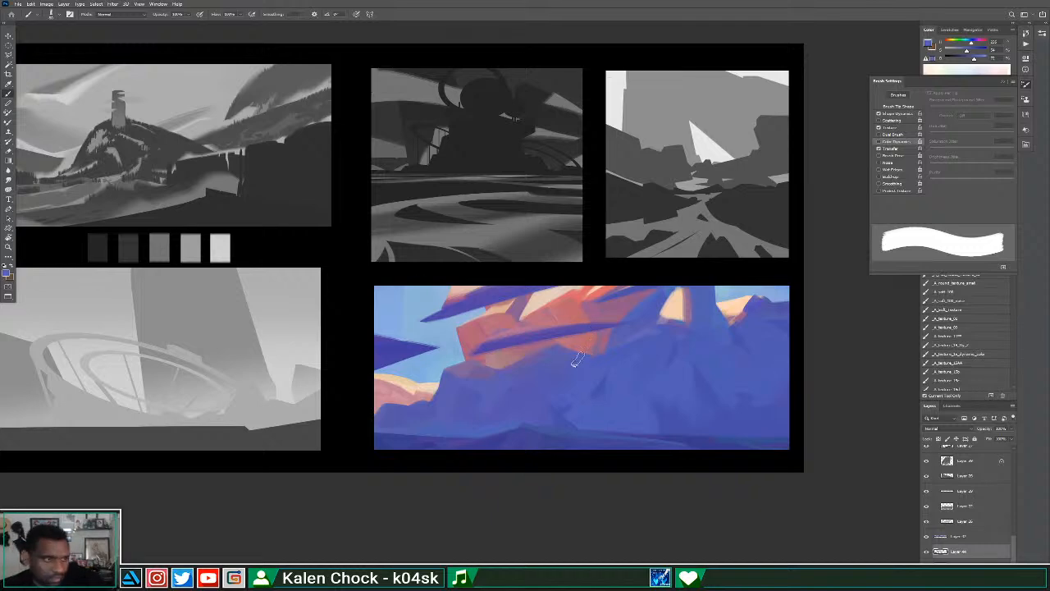
{"action": "mouse_move", "coordinate": [559, 354]}
{"action": "left_mouse_down"}
{"action": "mouse_move", "coordinate": [596, 372]}
{"action": "mouse_move", "coordinate": [614, 303]}
{"action": "mouse_move", "coordinate": [571, 325]}
{"action": "mouse_move", "coordinate": [609, 332]}
{"action": "left_mouse_up"}
{"action": "key", "text": "ctrl+z"}
{"action": "left_click", "coordinate": [617, 339], "text": "alt"}
{"action": "key", "text": "ctrl+z"}
{"action": "key", "text": "ctrl+z"}
{"action": "key", "text": "ctrl+z"}
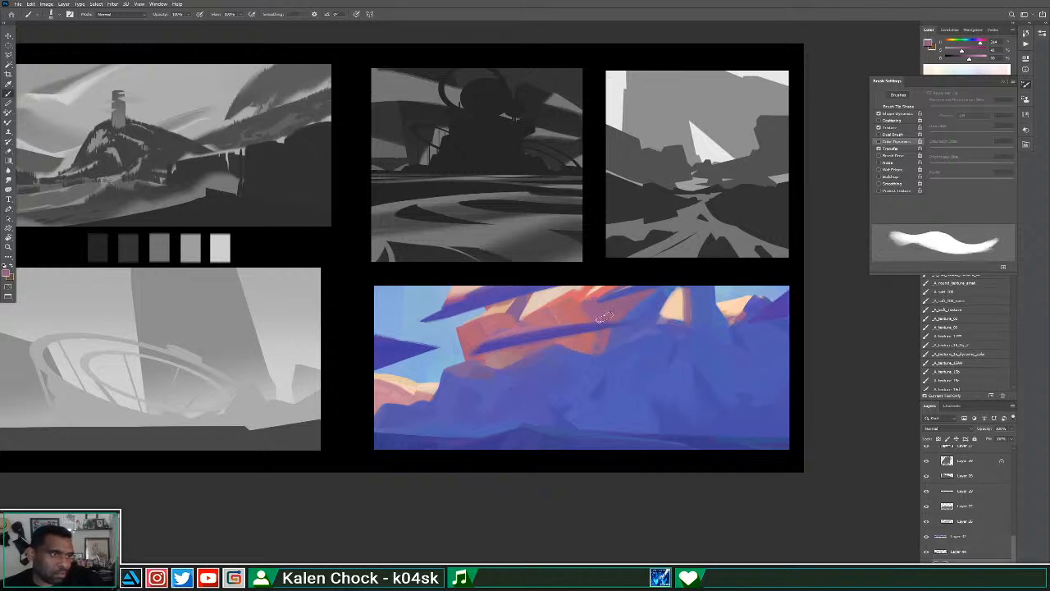
Even out the orange-red cloud face around the long purple streak with sampled warm reds.
{"action": "left_click", "coordinate": [572, 318], "text": "alt"}
{"action": "mouse_move", "coordinate": [569, 317]}
{"action": "left_mouse_down"}
{"action": "mouse_move", "coordinate": [538, 311]}
{"action": "mouse_move", "coordinate": [581, 297]}
{"action": "mouse_move", "coordinate": [607, 346]}
{"action": "left_mouse_up"}
{"action": "left_click", "coordinate": [598, 328], "text": "alt"}
{"action": "left_click", "coordinate": [562, 336], "text": "alt"}
{"action": "left_click", "coordinate": [581, 331], "text": "alt"}
{"action": "left_click", "coordinate": [592, 317], "text": "alt"}
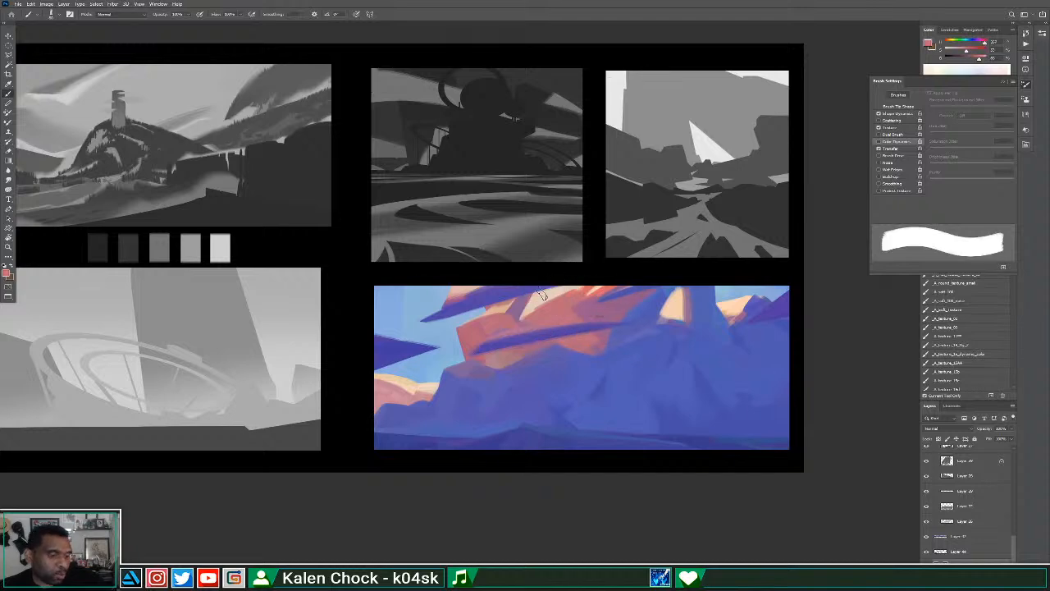
Narrow the cream highlight at the top of the orange cloud with a coral stroke from a smaller brush.
{"action": "key", "text": "["}
{"action": "key", "text": "["}
{"action": "left_click_drag", "start_coordinate": [522, 317], "coordinate": [573, 288]}
{"action": "key", "text": "ctrl+z"}
{"action": "key", "text": "["}
{"action": "key", "text": "["}
{"action": "left_click_drag", "start_coordinate": [521, 319], "coordinate": [576, 287]}
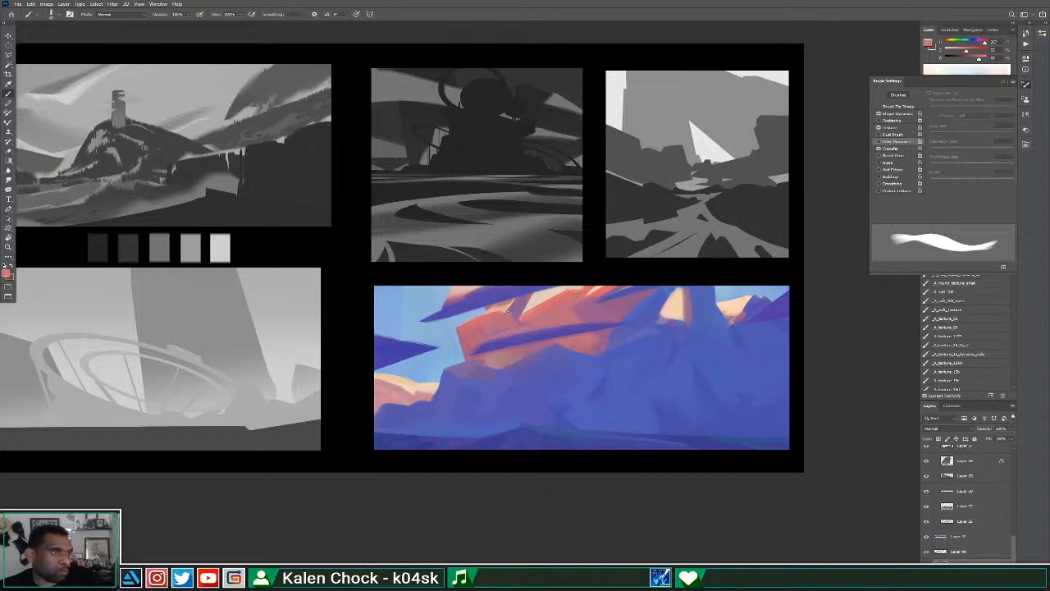
{"action": "left_click", "coordinate": [501, 316], "text": "alt"}
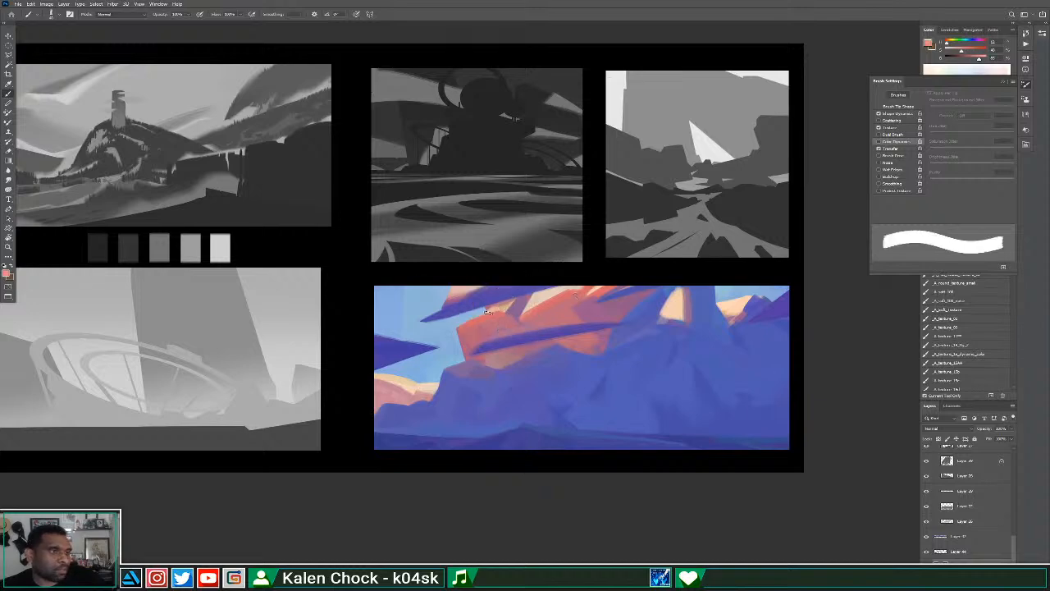
{"action": "left_click_drag", "start_coordinate": [489, 312], "coordinate": [527, 292]}
{"action": "key", "text": "ctrl+z"}
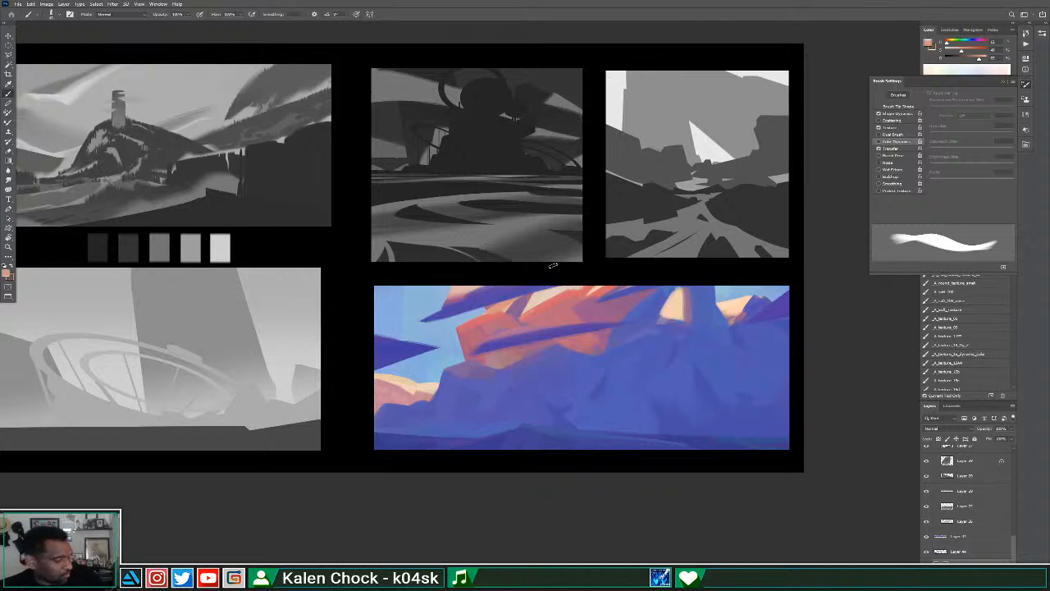
Cover the cream highlight at the top of the orange cloud with sampled coral using a larger brush.
{"action": "left_click", "coordinate": [559, 325], "text": "alt"}
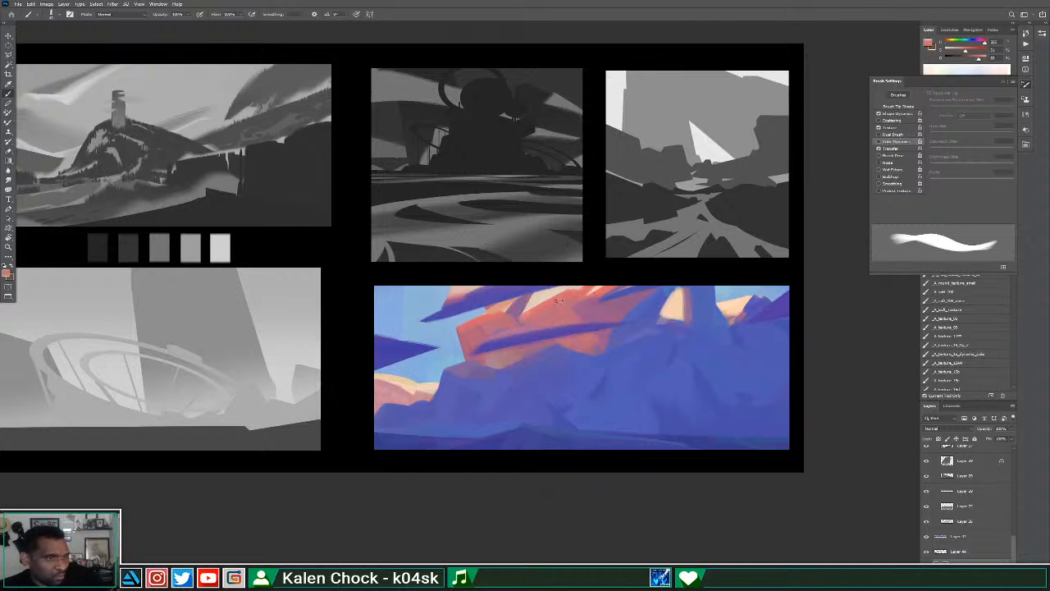
{"action": "key", "text": "bracketright"}
{"action": "key", "text": "bracketright"}
{"action": "key", "text": "bracketright"}
{"action": "mouse_move", "coordinate": [546, 300]}
{"action": "left_mouse_down"}
{"action": "mouse_move", "coordinate": [542, 293]}
{"action": "mouse_move", "coordinate": [563, 305]}
{"action": "mouse_move", "coordinate": [586, 293]}
{"action": "left_mouse_up"}
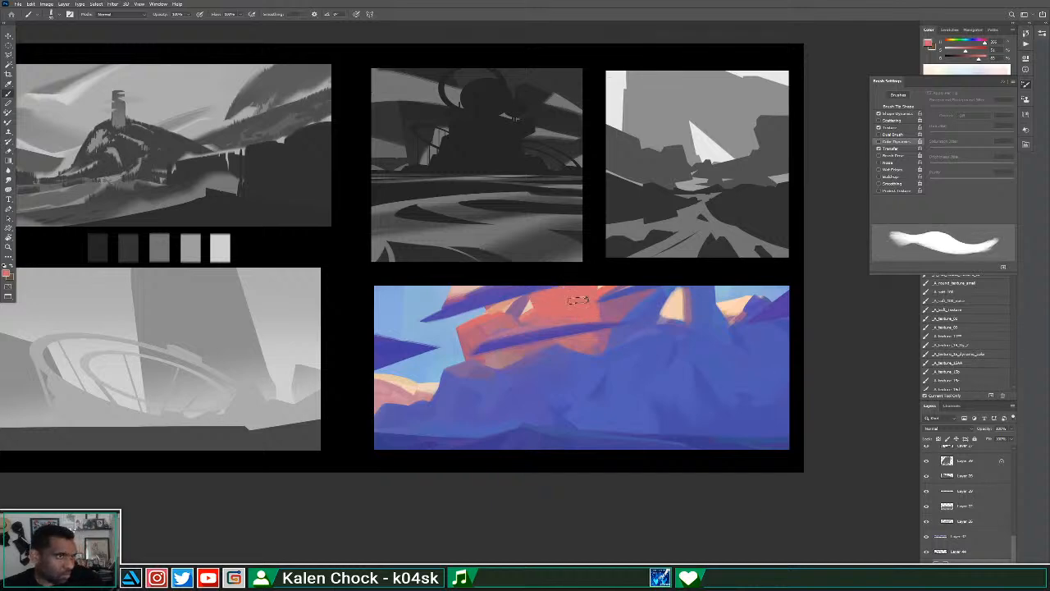
Paint a curved peach highlight band across the orange cloud and trim its upper edge with sampled coral.
{"action": "left_click", "coordinate": [515, 312], "text": "alt"}
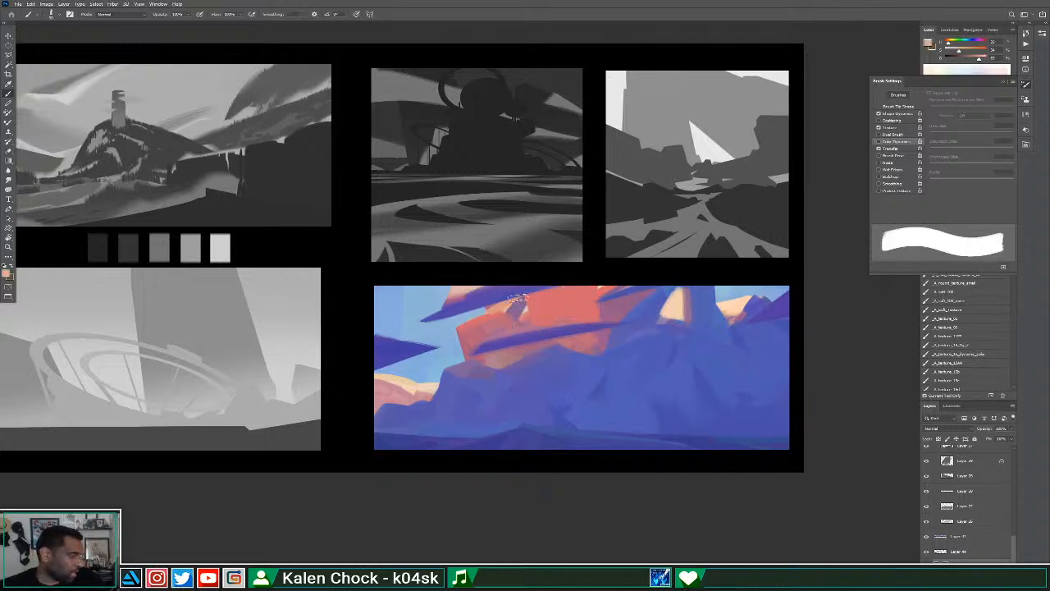
{"action": "mouse_move", "coordinate": [559, 314]}
{"action": "left_mouse_down"}
{"action": "mouse_move", "coordinate": [586, 302]}
{"action": "mouse_move", "coordinate": [530, 320]}
{"action": "mouse_move", "coordinate": [587, 299]}
{"action": "mouse_move", "coordinate": [552, 330]}
{"action": "mouse_move", "coordinate": [595, 308]}
{"action": "mouse_move", "coordinate": [552, 330]}
{"action": "mouse_move", "coordinate": [593, 289]}
{"action": "left_mouse_up"}
{"action": "left_click", "coordinate": [596, 307], "text": "alt"}
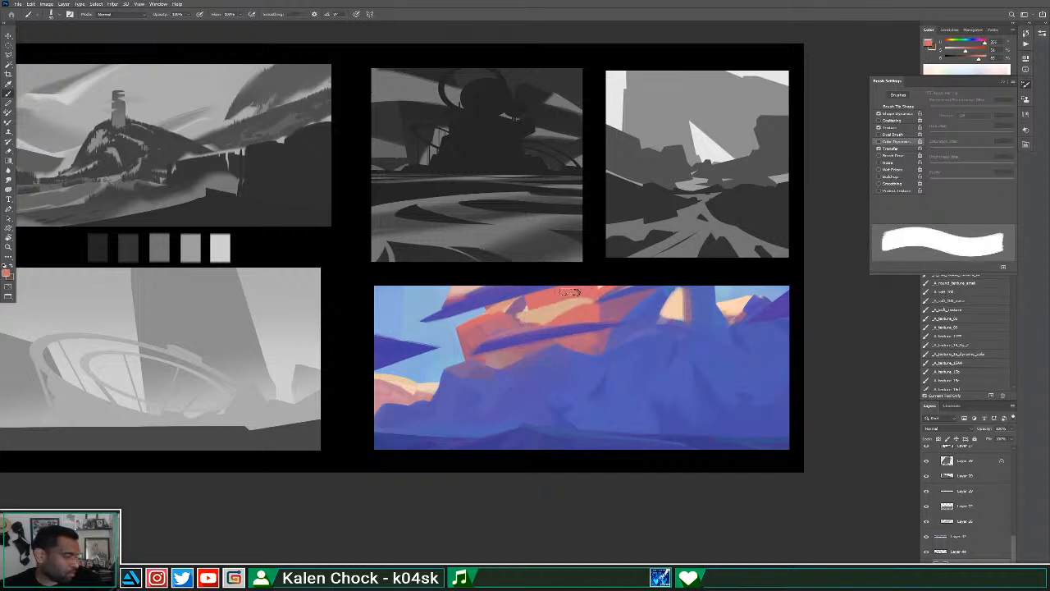
{"action": "left_click", "coordinate": [525, 316], "text": "alt"}
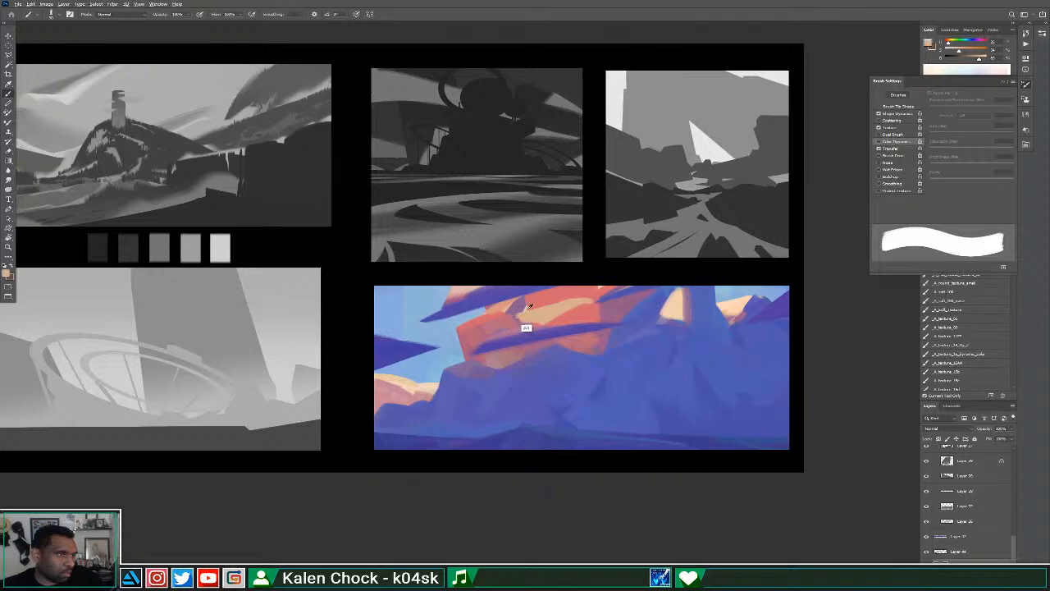
Extend the cream highlight toward the left side of the orange cloud and reshape that edge with sampled muted red and coral.
{"action": "left_click", "coordinate": [527, 310], "text": "alt"}
{"action": "mouse_move", "coordinate": [527, 308]}
{"action": "left_mouse_down"}
{"action": "mouse_move", "coordinate": [581, 301]}
{"action": "mouse_move", "coordinate": [541, 307]}
{"action": "left_mouse_up"}
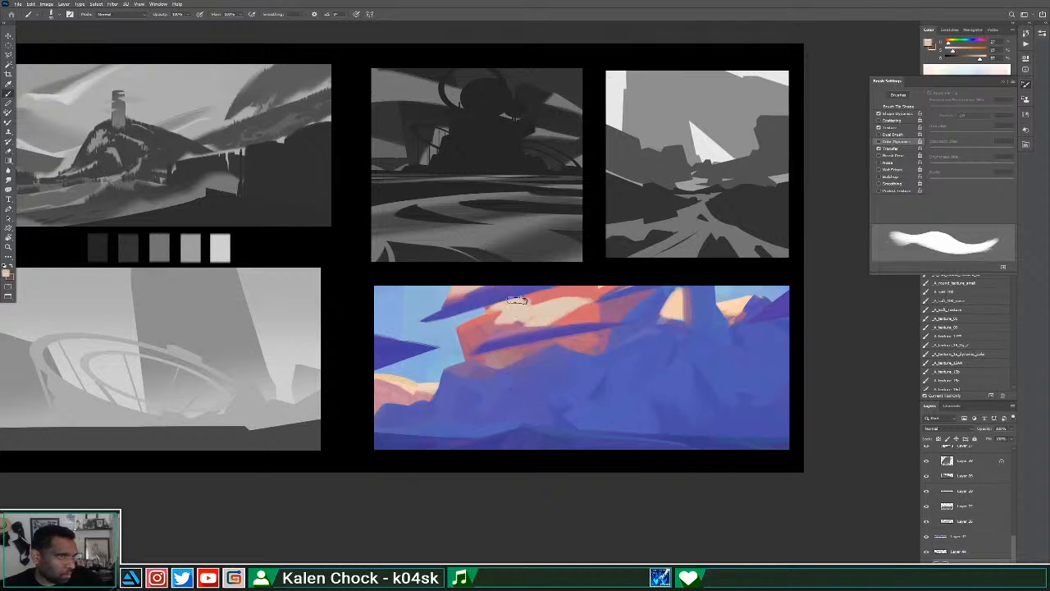
{"action": "left_click", "coordinate": [478, 345], "text": "alt"}
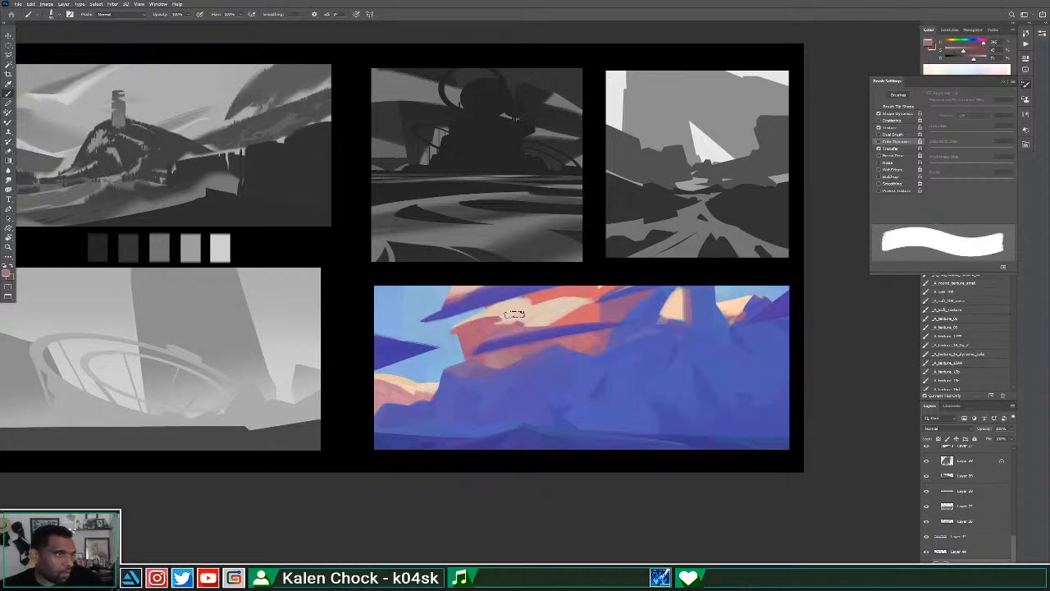
{"action": "left_click_drag", "start_coordinate": [468, 327], "coordinate": [465, 353]}
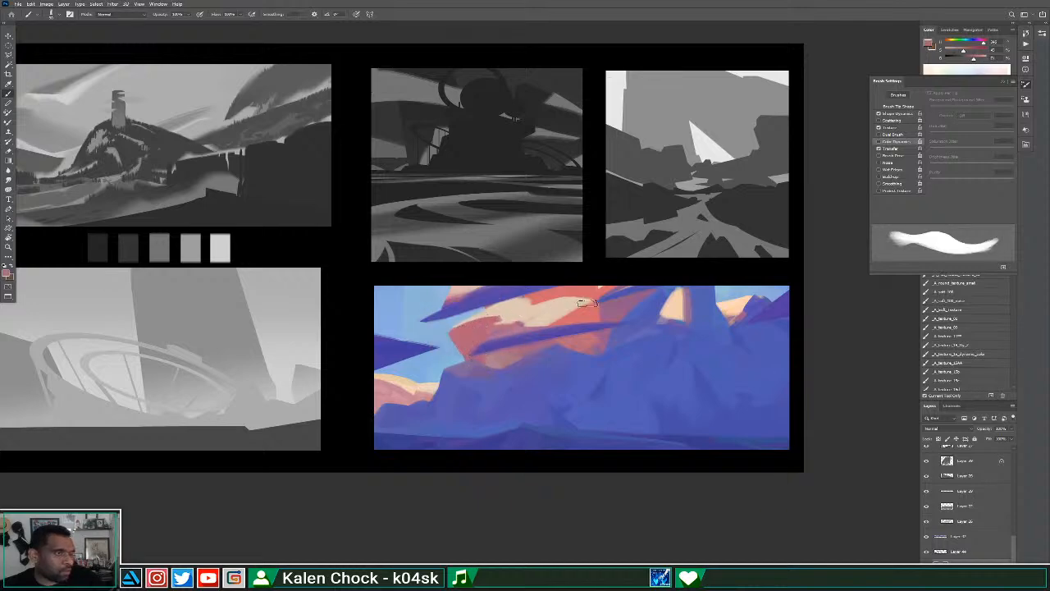
{"action": "left_click", "coordinate": [580, 334], "text": "alt"}
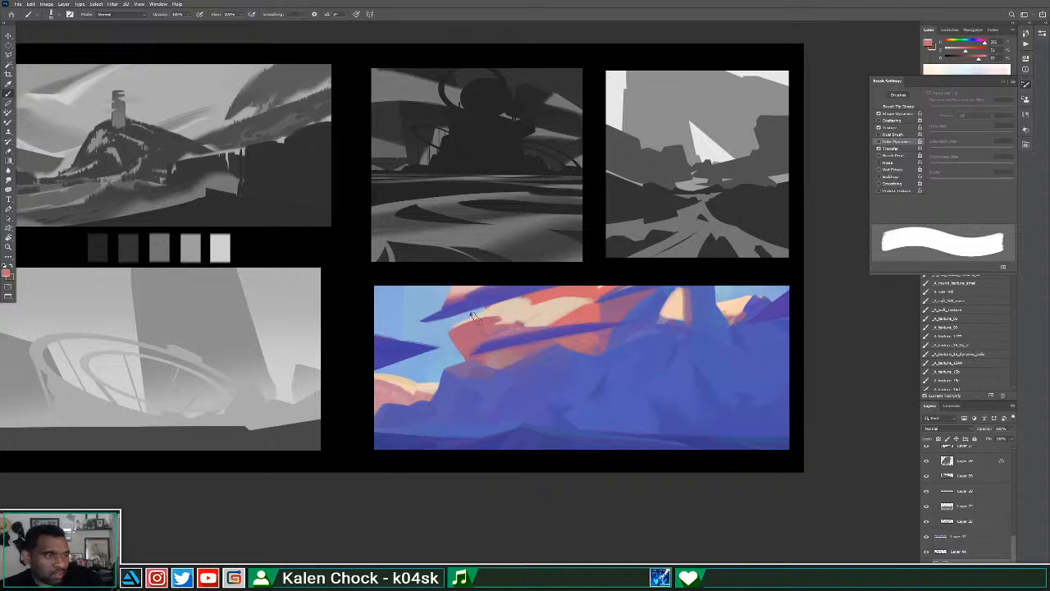
{"action": "mouse_move", "coordinate": [462, 331]}
{"action": "left_mouse_down"}
{"action": "mouse_move", "coordinate": [506, 321]}
{"action": "mouse_move", "coordinate": [535, 330]}
{"action": "left_mouse_up"}
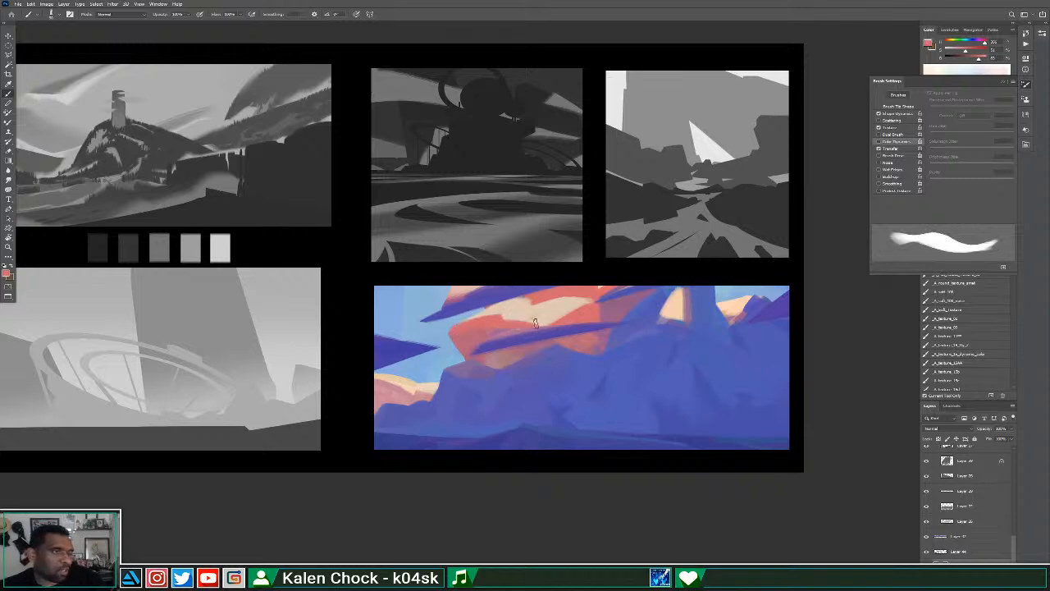
Trim the cream highlight into a thin curved line with sampled muted red, pink and coral strokes.
{"action": "left_click", "coordinate": [506, 366], "text": "alt"}
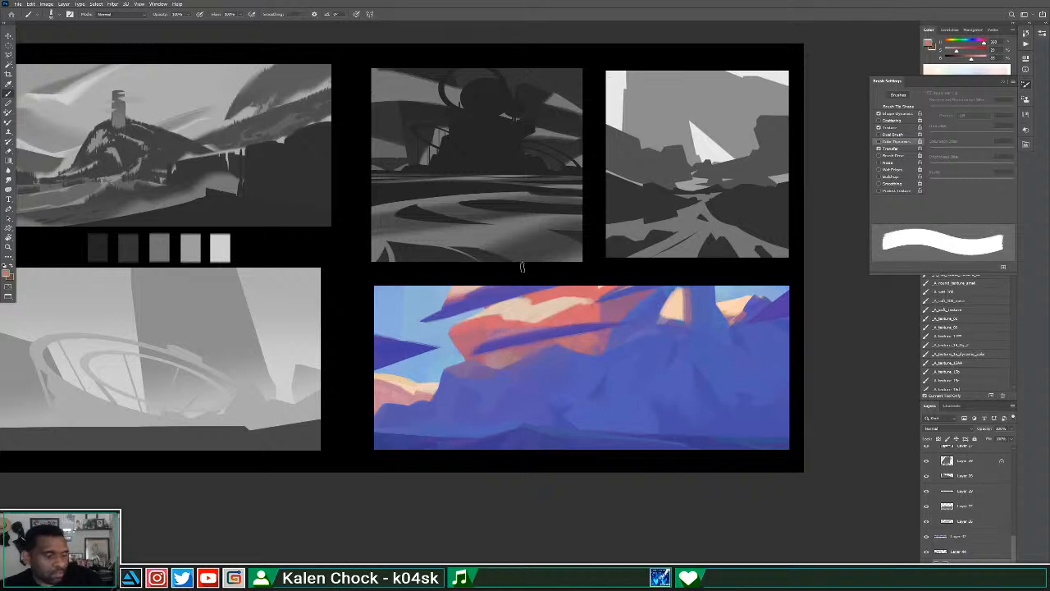
{"action": "left_click", "coordinate": [483, 343], "text": "alt"}
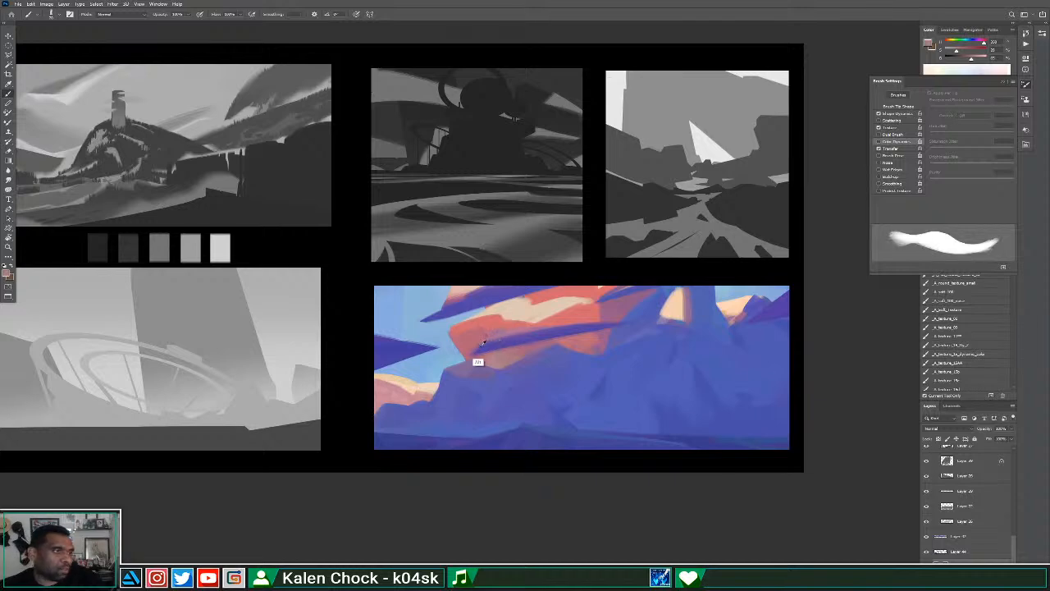
{"action": "left_click", "coordinate": [483, 342], "text": "alt"}
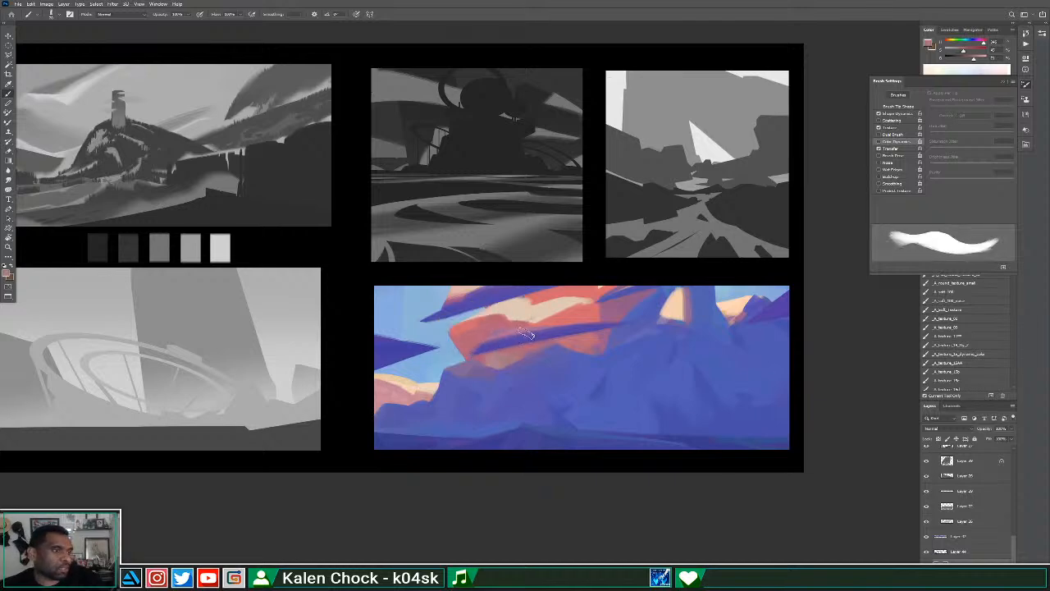
{"action": "left_click_drag", "start_coordinate": [525, 333], "coordinate": [593, 299]}
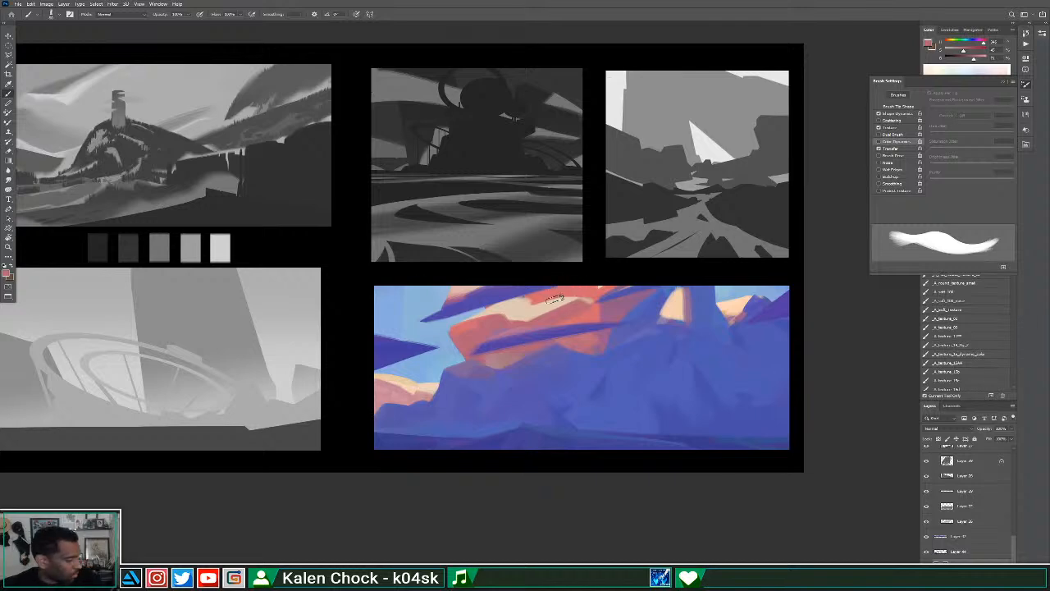
{"action": "left_click", "coordinate": [526, 315], "text": "alt"}
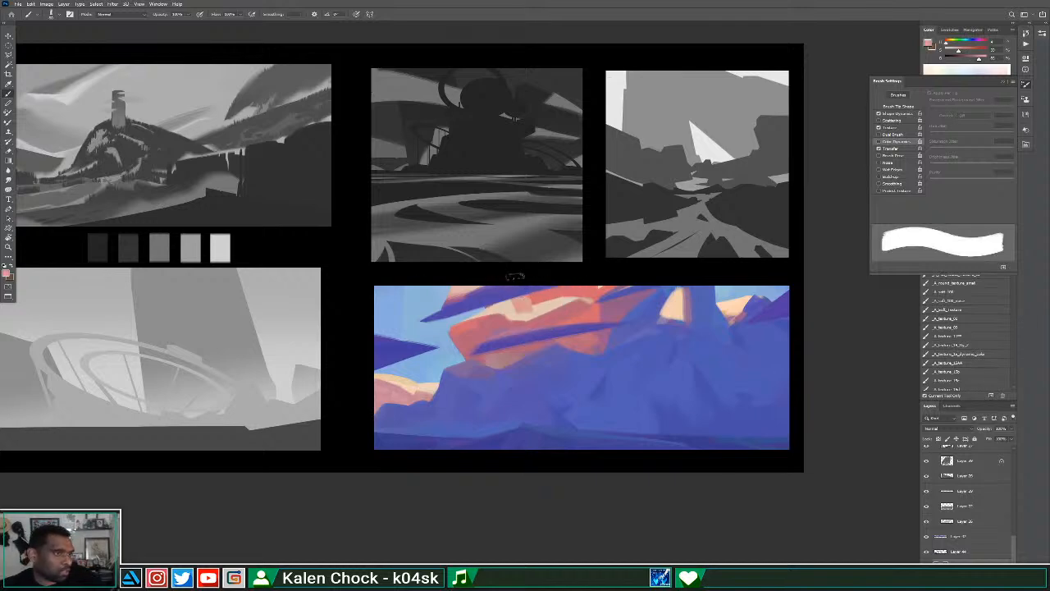
{"action": "mouse_move", "coordinate": [532, 304]}
{"action": "left_mouse_down"}
{"action": "mouse_move", "coordinate": [584, 279]}
{"action": "mouse_move", "coordinate": [593, 287]}
{"action": "mouse_move", "coordinate": [528, 304]}
{"action": "left_mouse_up"}
{"action": "left_click", "coordinate": [588, 309], "text": "alt"}
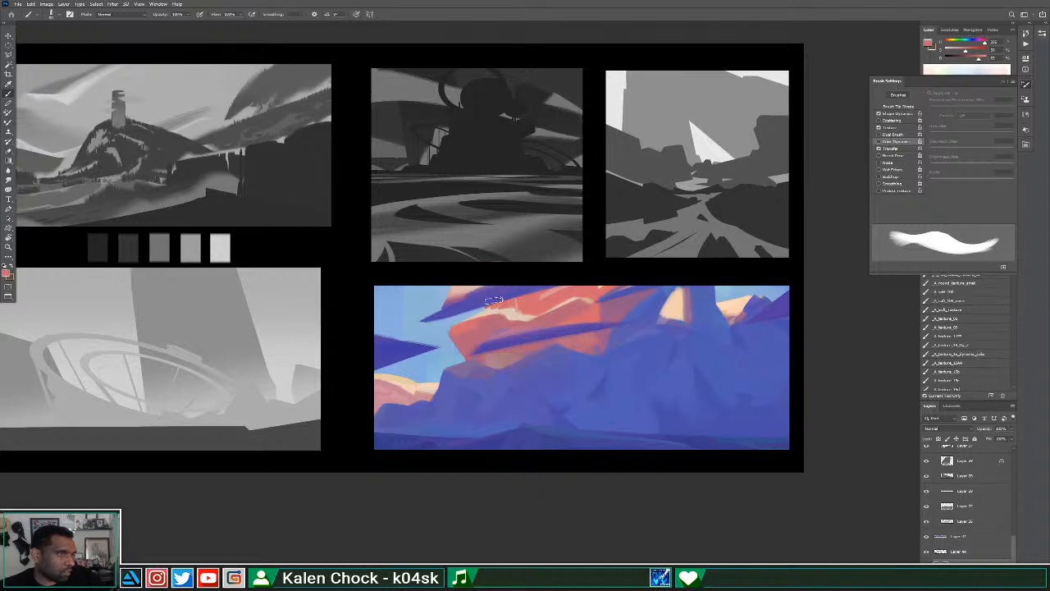
Paint sampled cream along the upper left edge of the orange cloud and rework its pointed tip with muted red.
{"action": "key", "text": "e"}
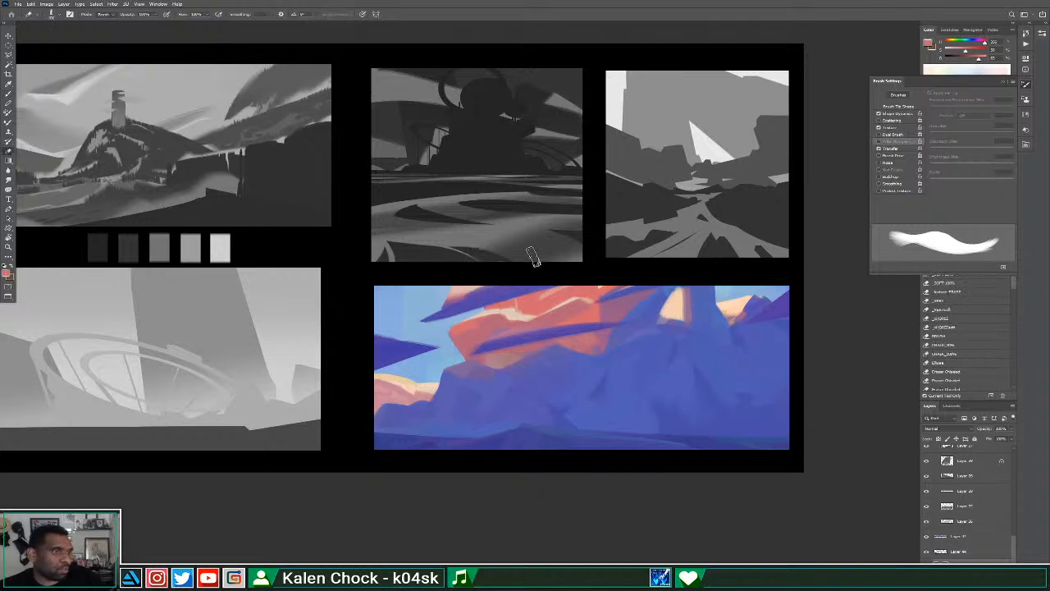
{"action": "key", "text": "b"}
{"action": "left_click", "coordinate": [496, 324], "text": "alt"}
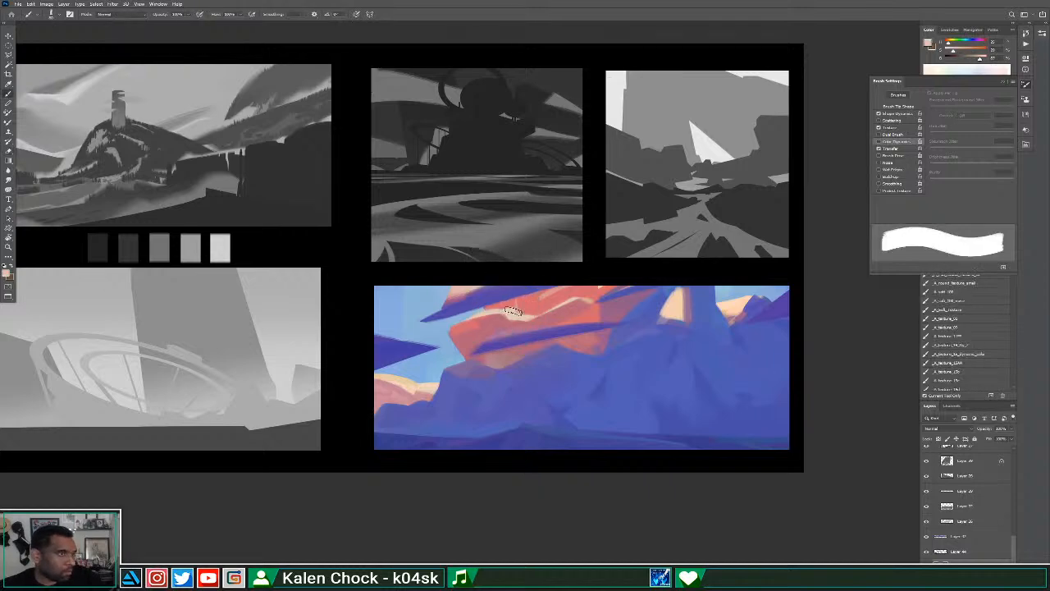
{"action": "mouse_move", "coordinate": [470, 329]}
{"action": "left_mouse_down"}
{"action": "mouse_move", "coordinate": [490, 310]}
{"action": "mouse_move", "coordinate": [465, 326]}
{"action": "mouse_move", "coordinate": [482, 314]}
{"action": "mouse_move", "coordinate": [476, 345]}
{"action": "mouse_move", "coordinate": [486, 335]}
{"action": "mouse_move", "coordinate": [477, 323]}
{"action": "mouse_move", "coordinate": [470, 340]}
{"action": "mouse_move", "coordinate": [446, 342]}
{"action": "mouse_move", "coordinate": [493, 333]}
{"action": "mouse_move", "coordinate": [443, 340]}
{"action": "mouse_move", "coordinate": [529, 295]}
{"action": "mouse_move", "coordinate": [460, 349]}
{"action": "left_mouse_up"}
{"action": "left_click", "coordinate": [468, 346], "text": "alt"}
{"action": "key", "text": "ctrl+z"}
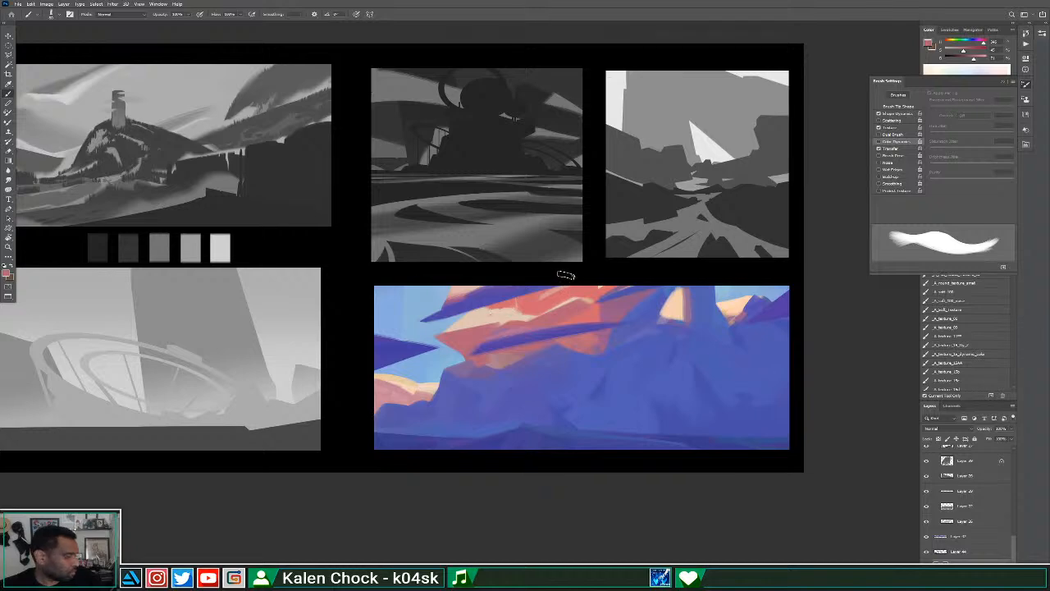
Thicken the cream highlight at the middle of the cloud and cover its right end with sampled coral and muted mauve-red.
{"action": "left_click", "coordinate": [523, 319], "text": "alt"}
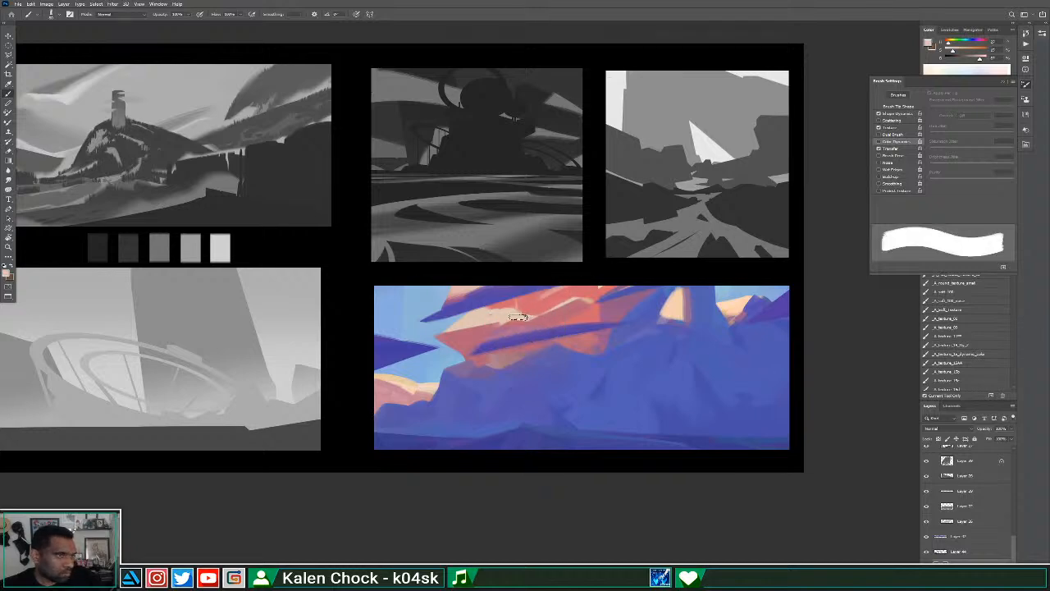
{"action": "mouse_move", "coordinate": [518, 316]}
{"action": "left_mouse_down"}
{"action": "mouse_move", "coordinate": [542, 290]}
{"action": "mouse_move", "coordinate": [538, 308]}
{"action": "mouse_move", "coordinate": [556, 282]}
{"action": "mouse_move", "coordinate": [541, 291]}
{"action": "mouse_move", "coordinate": [537, 303]}
{"action": "mouse_move", "coordinate": [576, 284]}
{"action": "mouse_move", "coordinate": [551, 296]}
{"action": "mouse_move", "coordinate": [567, 317]}
{"action": "mouse_move", "coordinate": [552, 329]}
{"action": "mouse_move", "coordinate": [581, 283]}
{"action": "mouse_move", "coordinate": [605, 324]}
{"action": "left_mouse_up"}
{"action": "left_click", "coordinate": [574, 287], "text": "alt"}
{"action": "left_click", "coordinate": [566, 318], "text": "alt"}
{"action": "left_click", "coordinate": [617, 312], "text": "alt"}
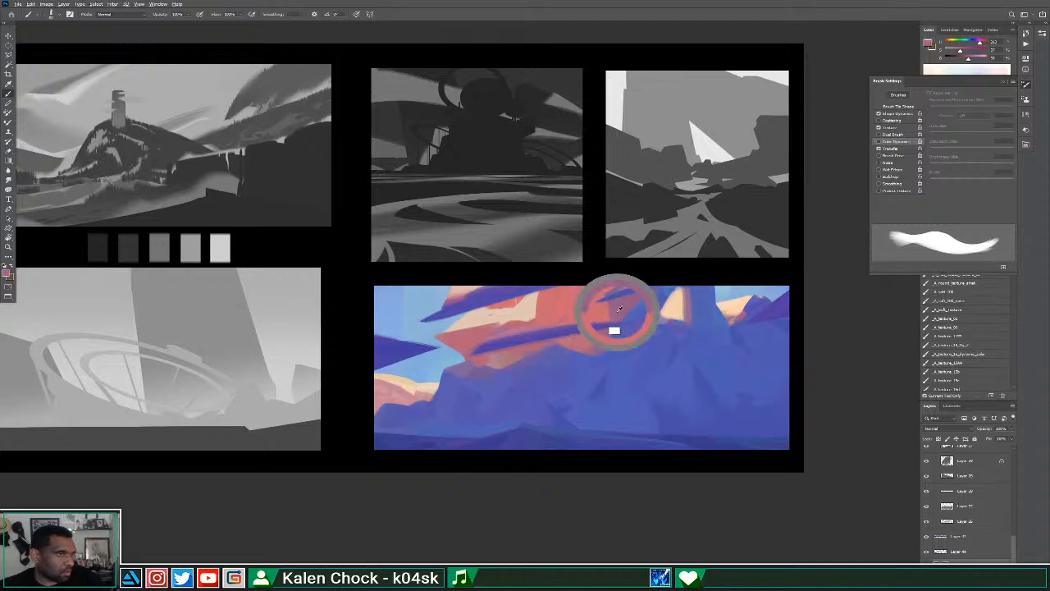
{"action": "mouse_move", "coordinate": [563, 287]}
{"action": "left_mouse_down"}
{"action": "mouse_move", "coordinate": [591, 331]}
{"action": "mouse_move", "coordinate": [594, 278]}
{"action": "mouse_move", "coordinate": [587, 332]}
{"action": "mouse_move", "coordinate": [563, 299]}
{"action": "left_mouse_up"}
Blend sampled mauve and muted red across the shaded cloud face beneath the cream highlight.
{"action": "left_click", "coordinate": [587, 320], "text": "alt"}
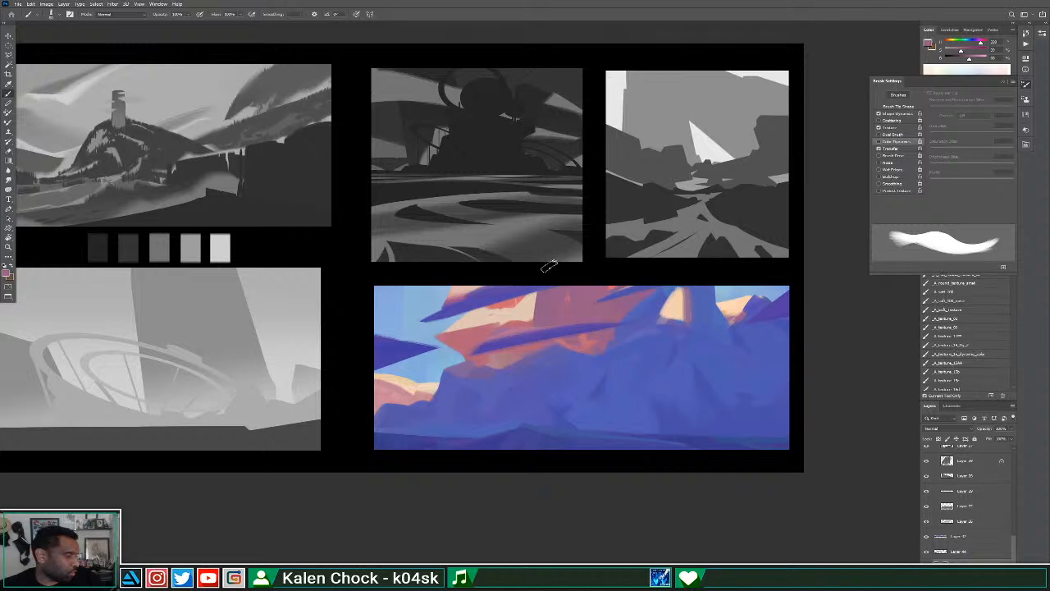
{"action": "left_click_drag", "start_coordinate": [485, 329], "coordinate": [497, 328]}
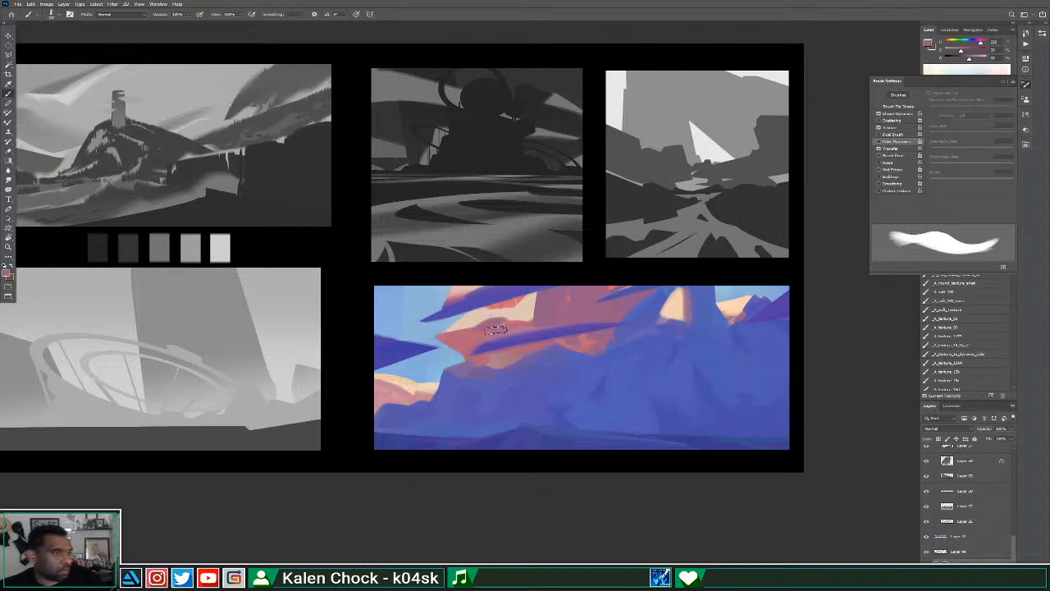
{"action": "left_click", "coordinate": [504, 326], "text": "alt"}
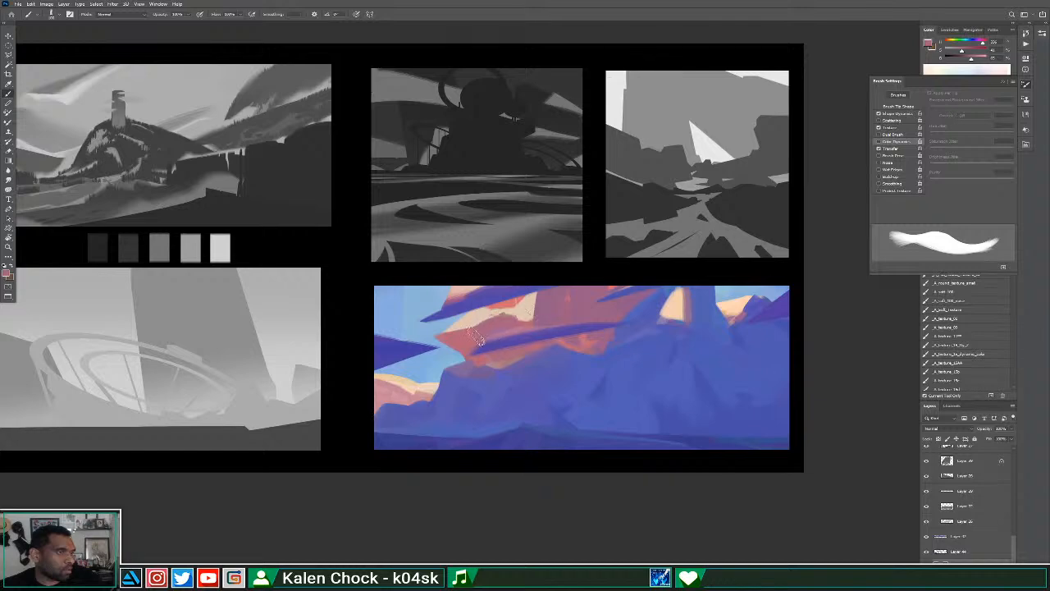
{"action": "left_click_drag", "start_coordinate": [514, 326], "coordinate": [555, 314]}
Fill the red gap inside the cream highlight with sampled cream using a smaller brush.
{"action": "key", "text": "z"}
{"action": "left_click", "coordinate": [538, 320], "text": "alt"}
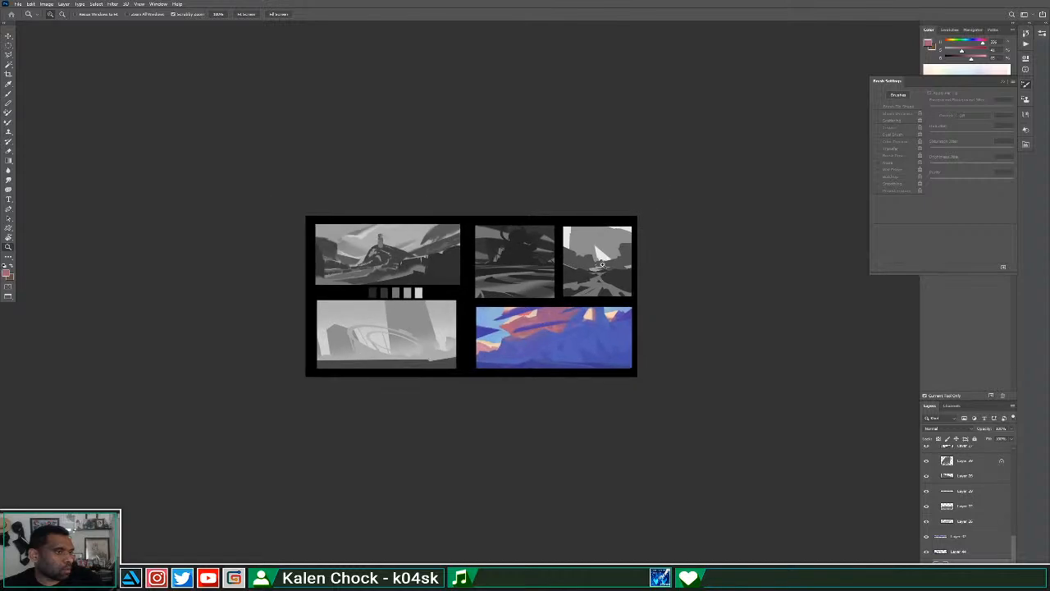
{"action": "left_click", "coordinate": [561, 310]}
{"action": "key", "text": "b"}
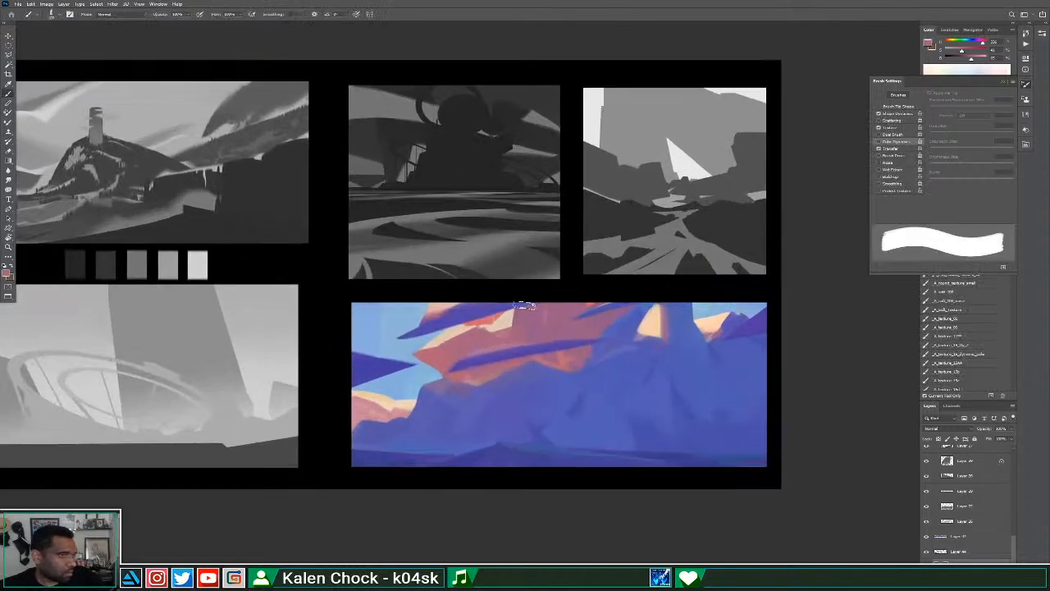
{"action": "left_click", "coordinate": [493, 316], "text": "alt"}
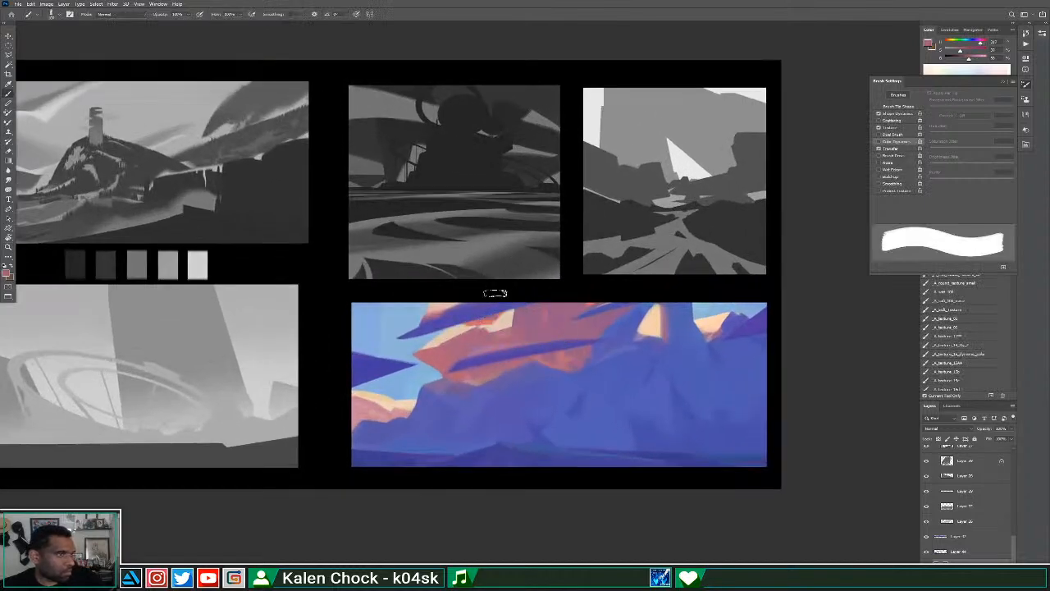
{"action": "left_click", "coordinate": [478, 341], "text": "alt"}
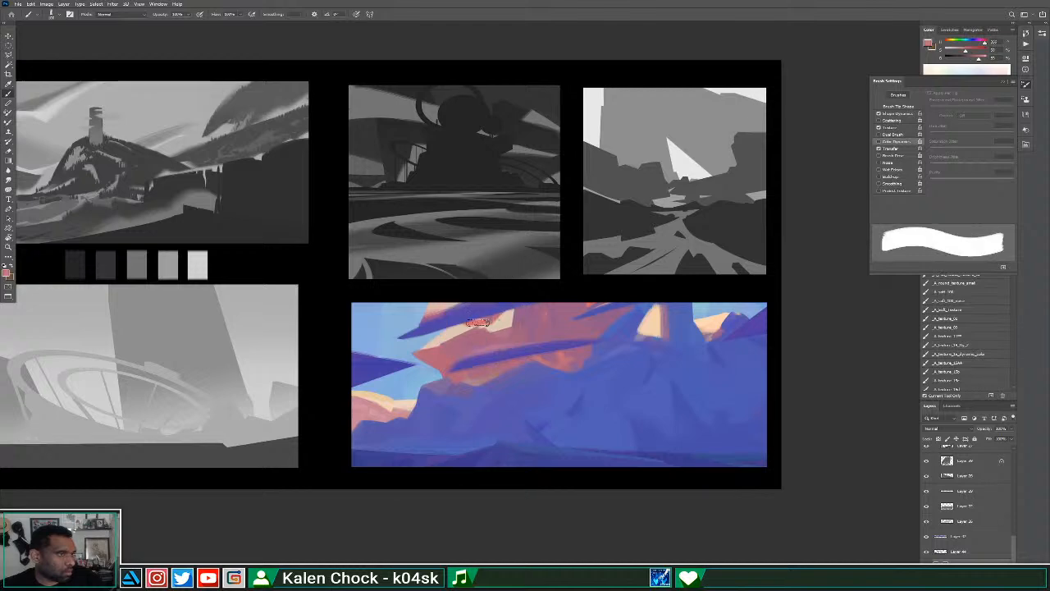
{"action": "left_click", "coordinate": [459, 344], "text": "alt"}
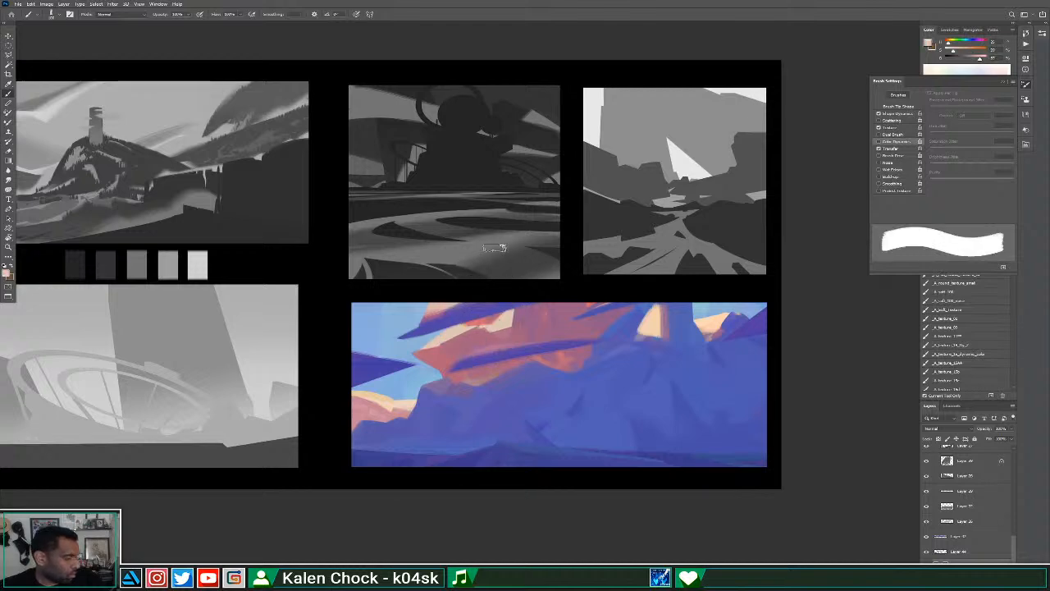
{"action": "key", "text": "["}
{"action": "key", "text": "["}
{"action": "key", "text": "["}
{"action": "key", "text": "["}
{"action": "left_click_drag", "start_coordinate": [456, 328], "coordinate": [489, 324]}
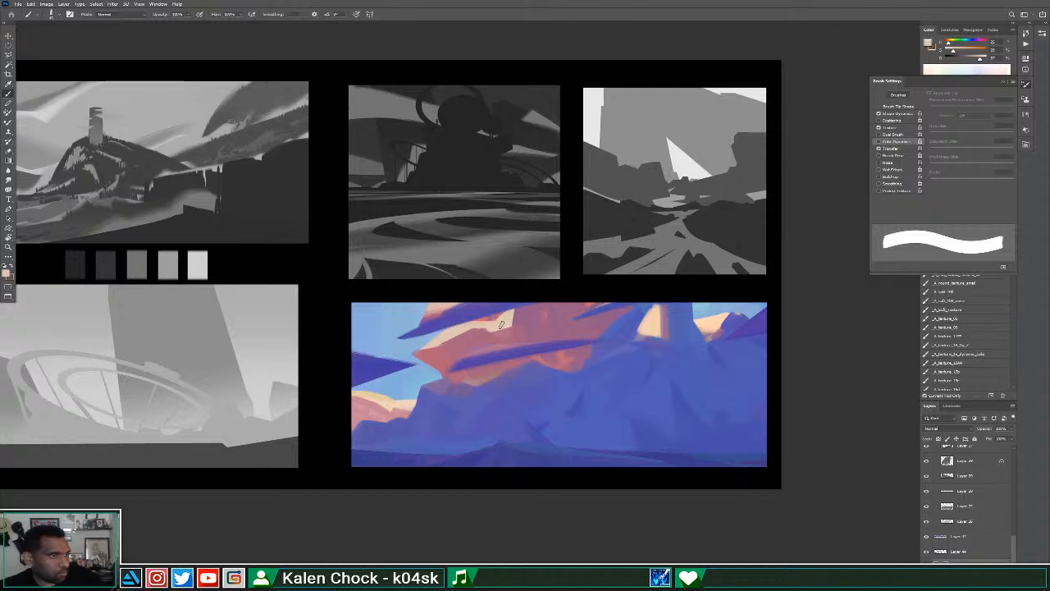
Paint a small diagonal streak of cream and coral near the top of the mauve cloud face with a fine brush.
{"action": "key", "text": "["}
{"action": "key", "text": "["}
{"action": "key", "text": "["}
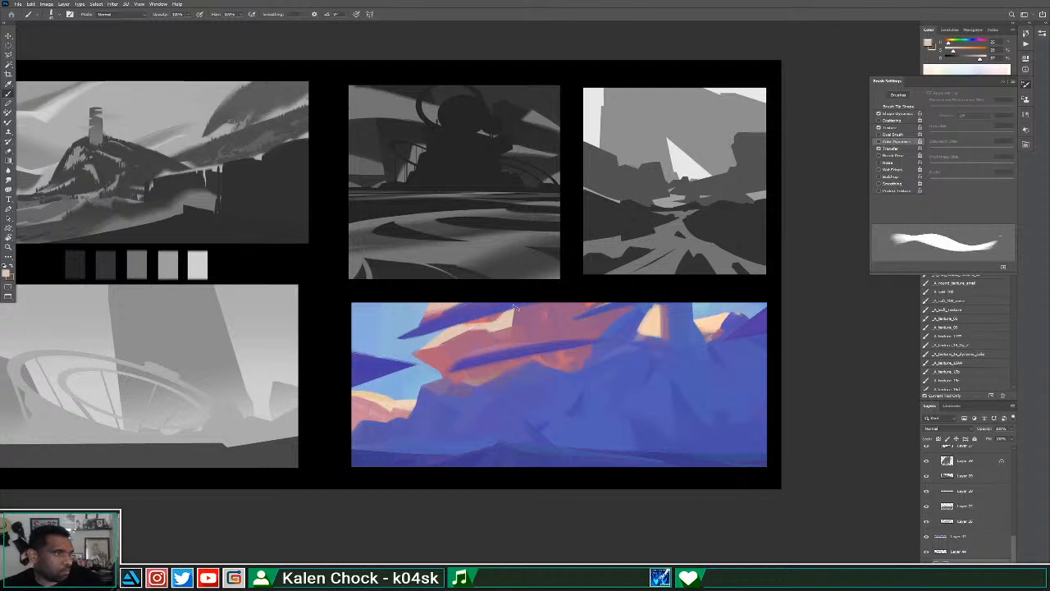
{"action": "key", "text": "]"}
{"action": "key", "text": "]"}
{"action": "key", "text": "]"}
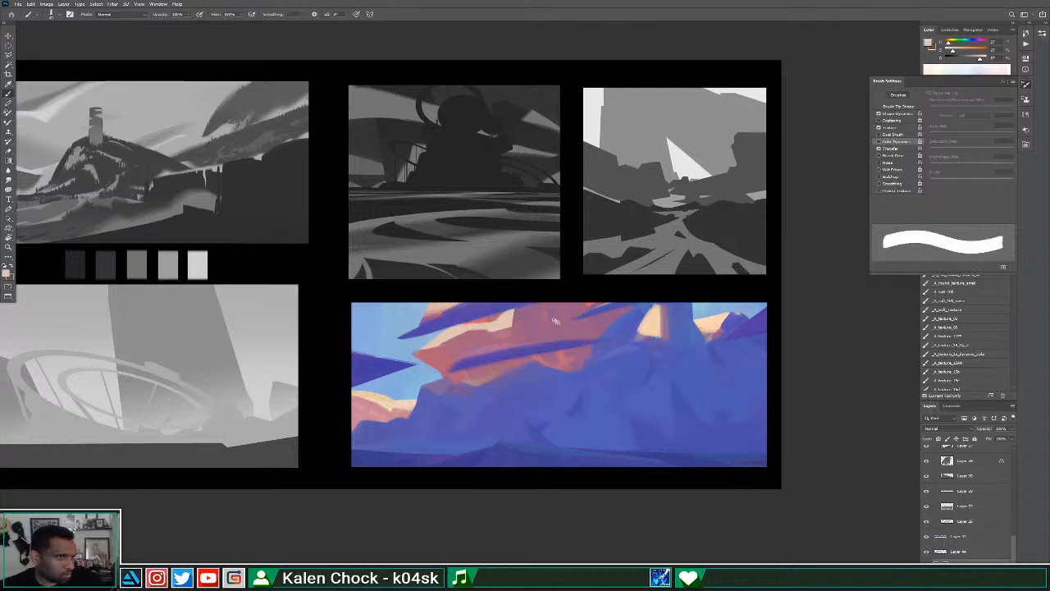
{"action": "key", "text": "["}
{"action": "key", "text": "["}
{"action": "left_click", "coordinate": [478, 322], "text": "alt"}
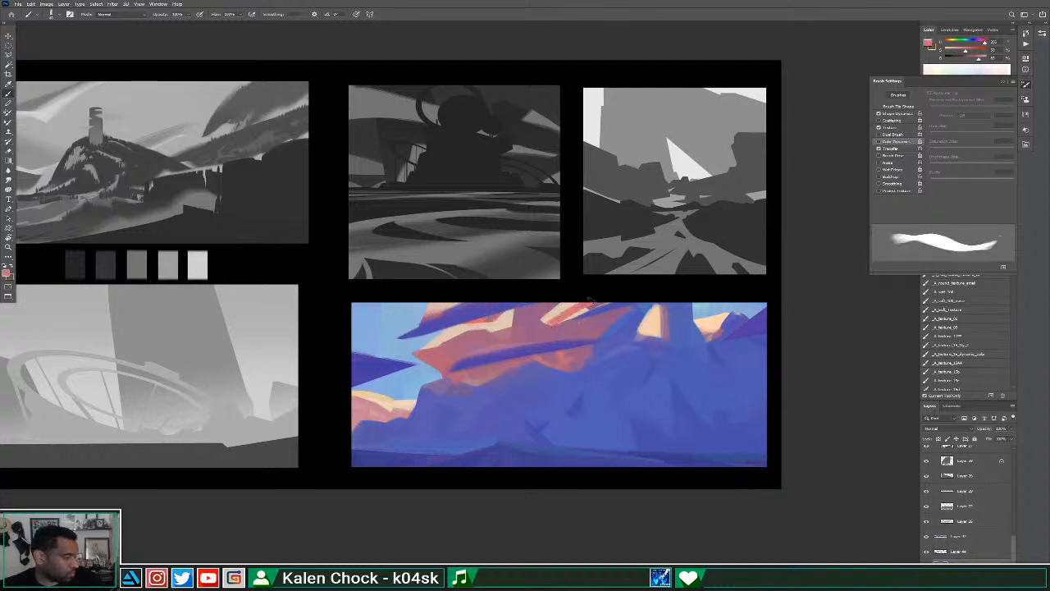
Reduce the diagonal streak to a small cream accent using sampled coral and mauve strokes.
{"action": "left_click", "coordinate": [562, 335], "text": "alt"}
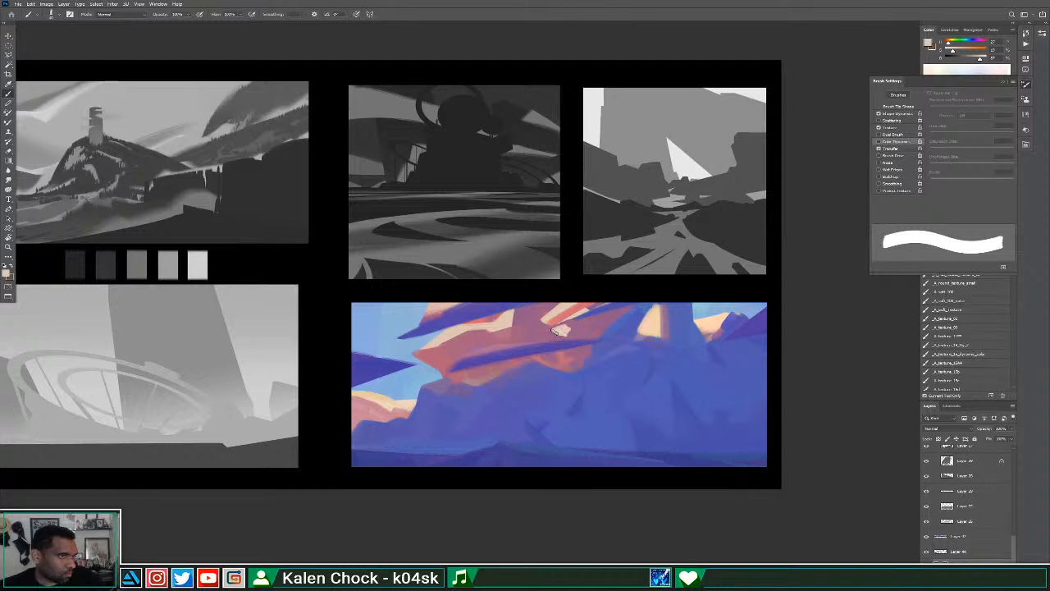
{"action": "left_click", "coordinate": [551, 331], "text": "alt"}
{"action": "left_click", "coordinate": [563, 334], "text": "alt"}
{"action": "left_click_drag", "start_coordinate": [556, 325], "coordinate": [599, 300]}
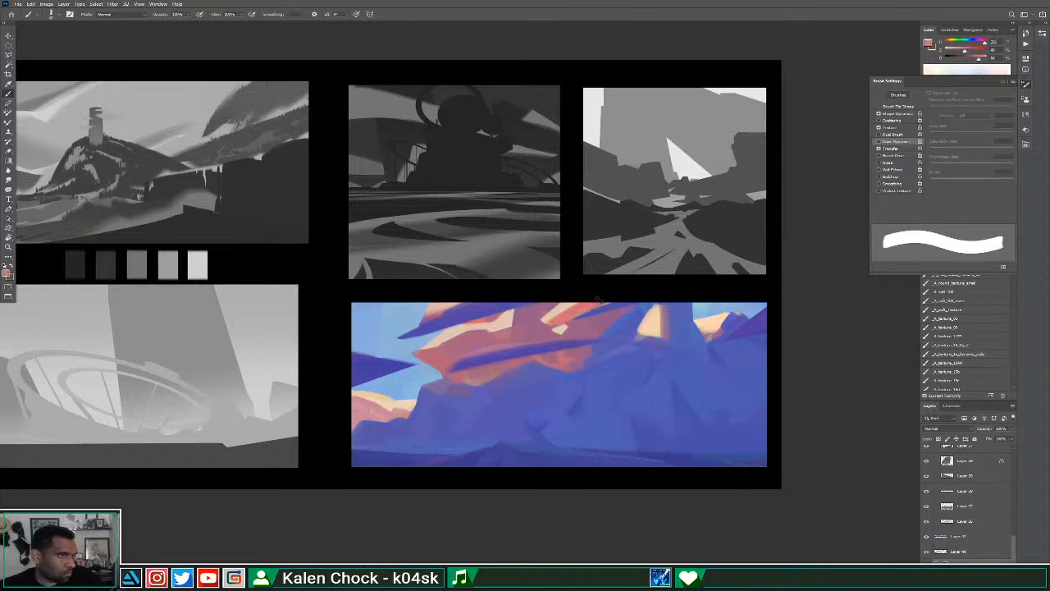
{"action": "left_click", "coordinate": [544, 348], "text": "alt"}
{"action": "left_click_drag", "start_coordinate": [556, 326], "coordinate": [597, 307]}
{"action": "left_click_drag", "start_coordinate": [535, 334], "coordinate": [577, 280]}
Shift the sampled cloud blue to a saturated purple and glaze it along the boundary between the orange clouds and the blue cloud mass.
{"action": "key", "text": "z"}
{"action": "left_click", "coordinate": [538, 342], "text": "alt"}
{"action": "left_click", "coordinate": [539, 355], "text": "alt"}
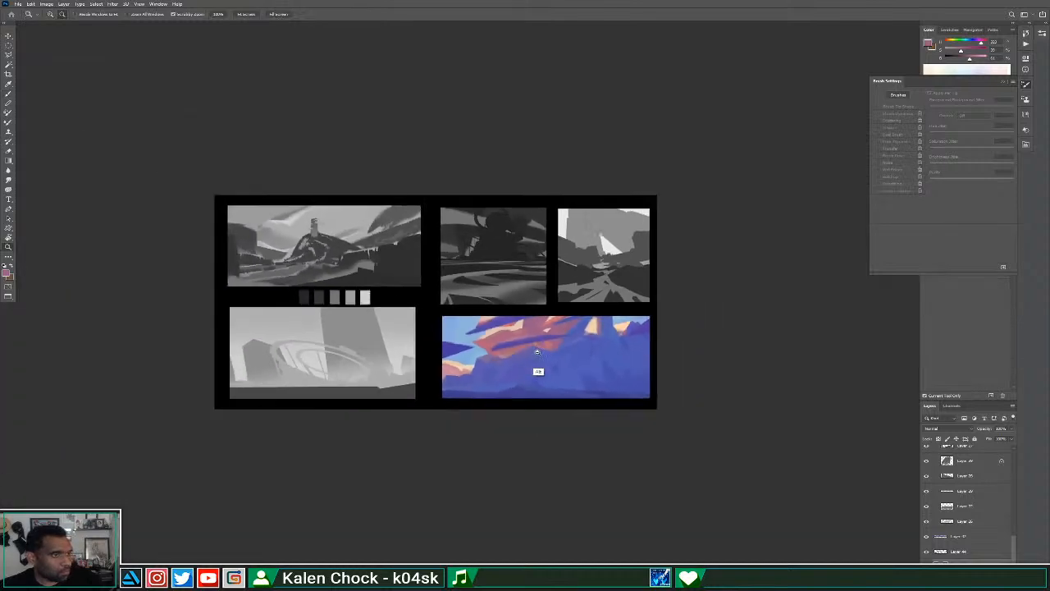
{"action": "left_click", "coordinate": [532, 346]}
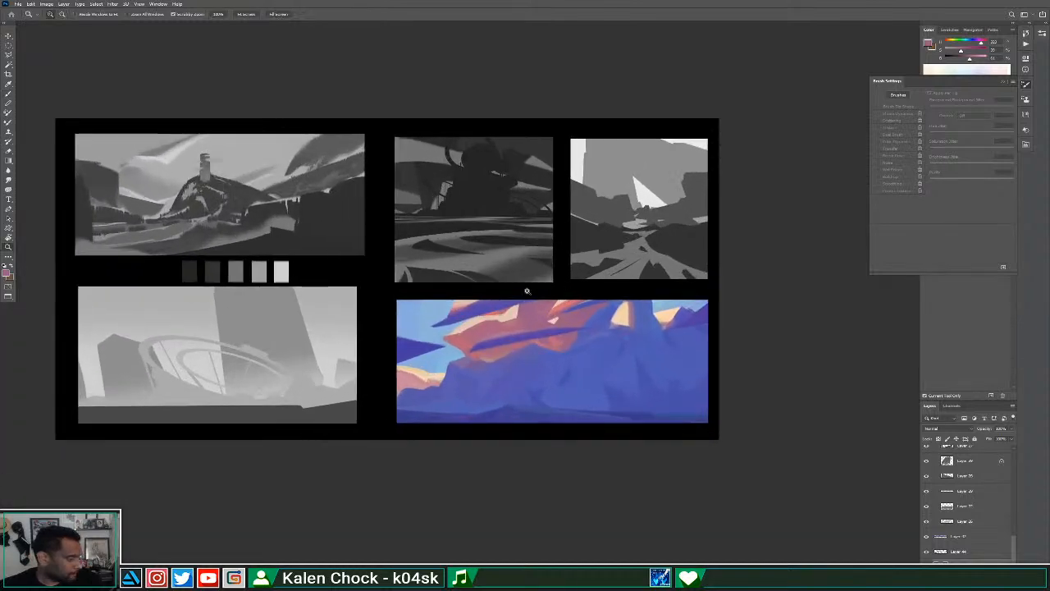
{"action": "key", "text": "b"}
{"action": "left_click", "coordinate": [543, 355], "text": "alt"}
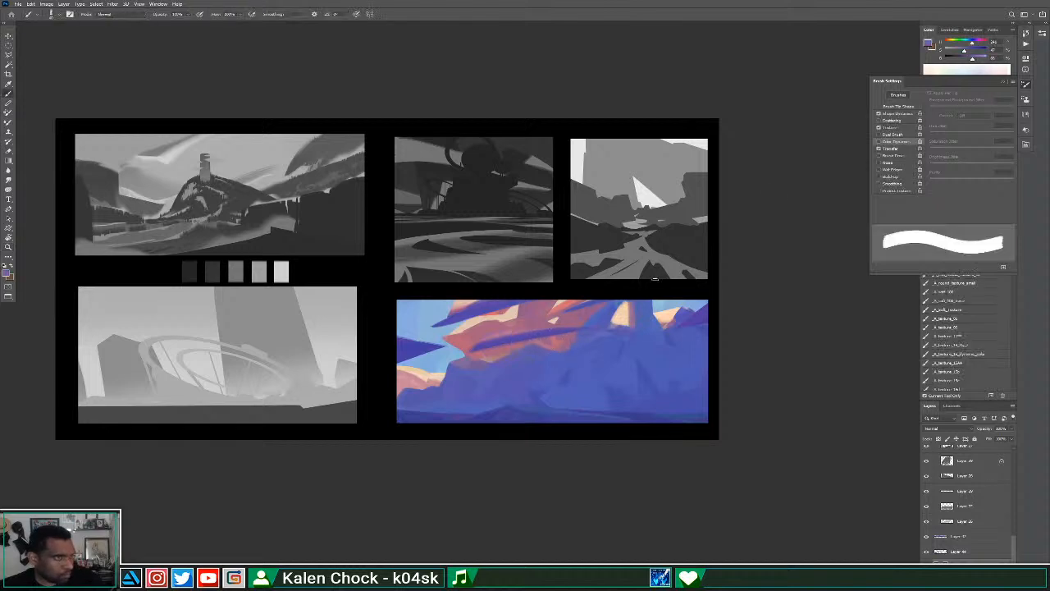
{"action": "left_click", "coordinate": [930, 47]}
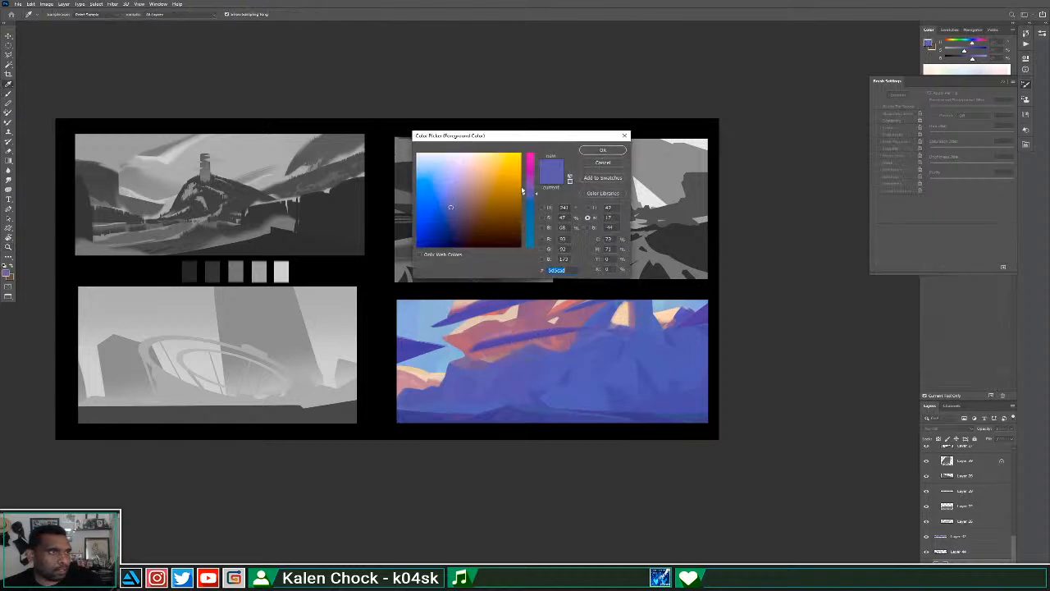
{"action": "left_click", "coordinate": [529, 184]}
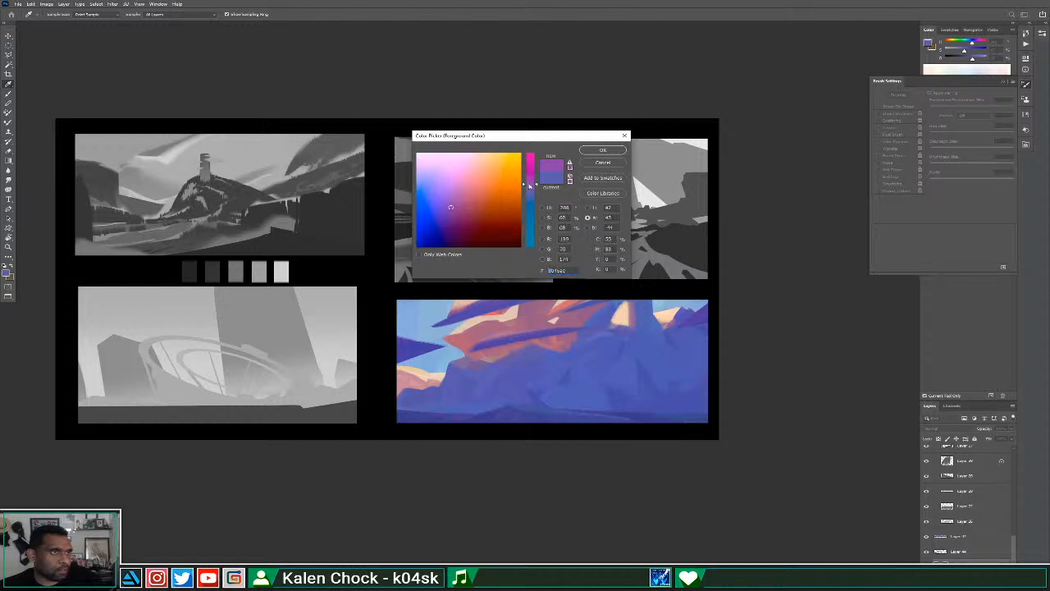
{"action": "left_click", "coordinate": [601, 150]}
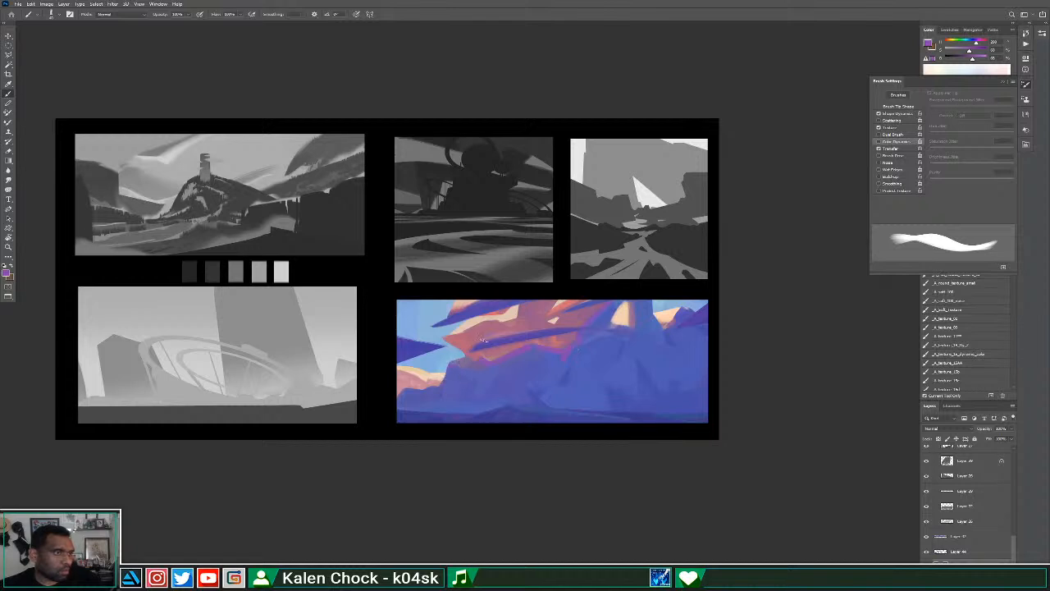
{"action": "key", "text": "bracketleft"}
{"action": "key", "text": "bracketleft"}
{"action": "key", "text": "bracketleft"}
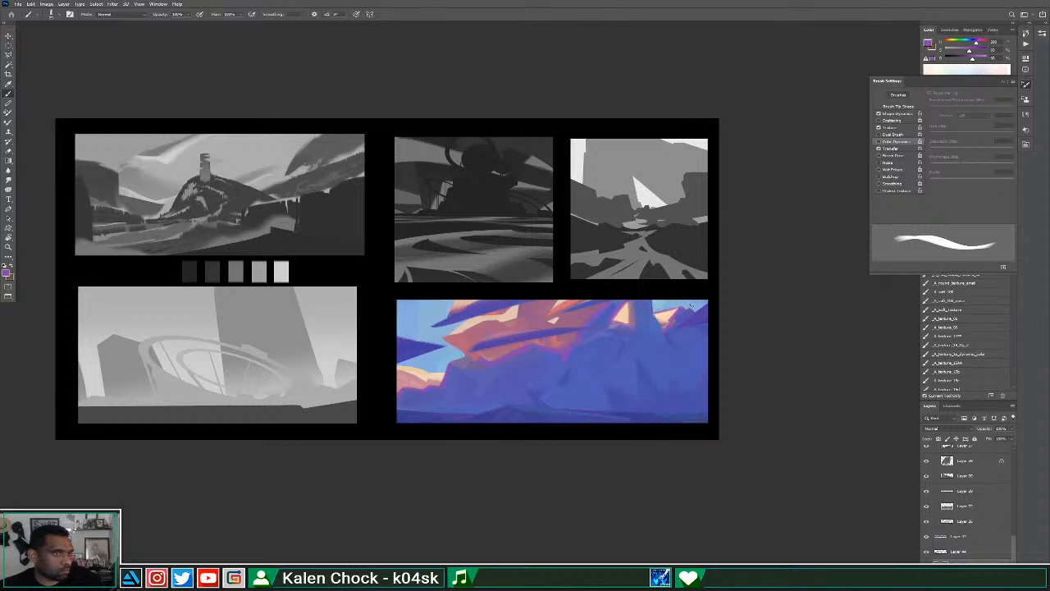
Reshape the blue tower cloud beside the triangular cream highlight with blues sampled from the cloud mass.
{"action": "left_click", "coordinate": [656, 345], "text": "alt"}
{"action": "key", "text": "bracketright"}
{"action": "key", "text": "bracketright"}
{"action": "key", "text": "bracketright"}
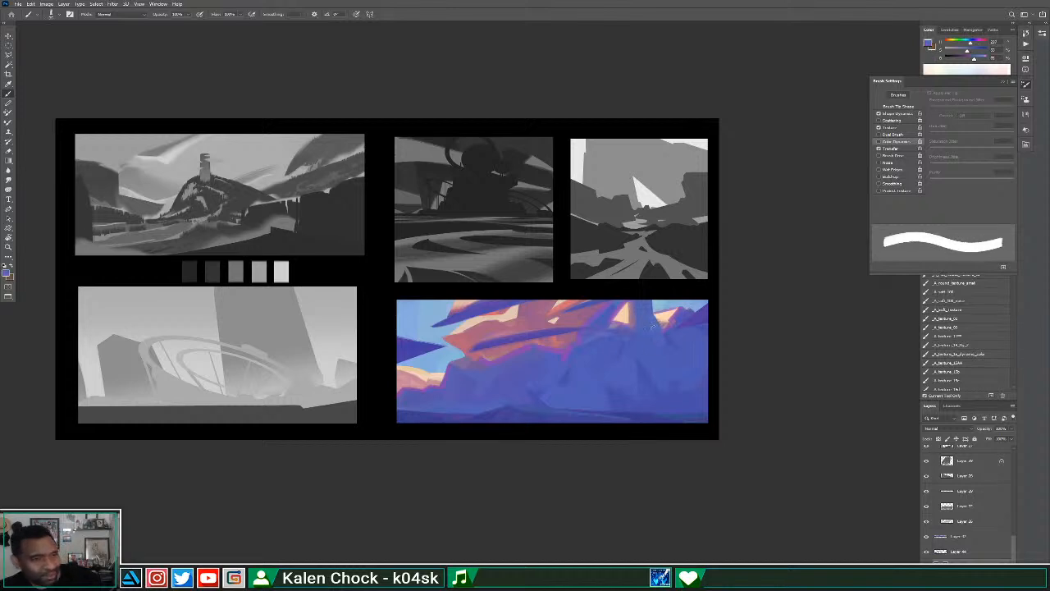
{"action": "left_click", "coordinate": [667, 364], "text": "alt"}
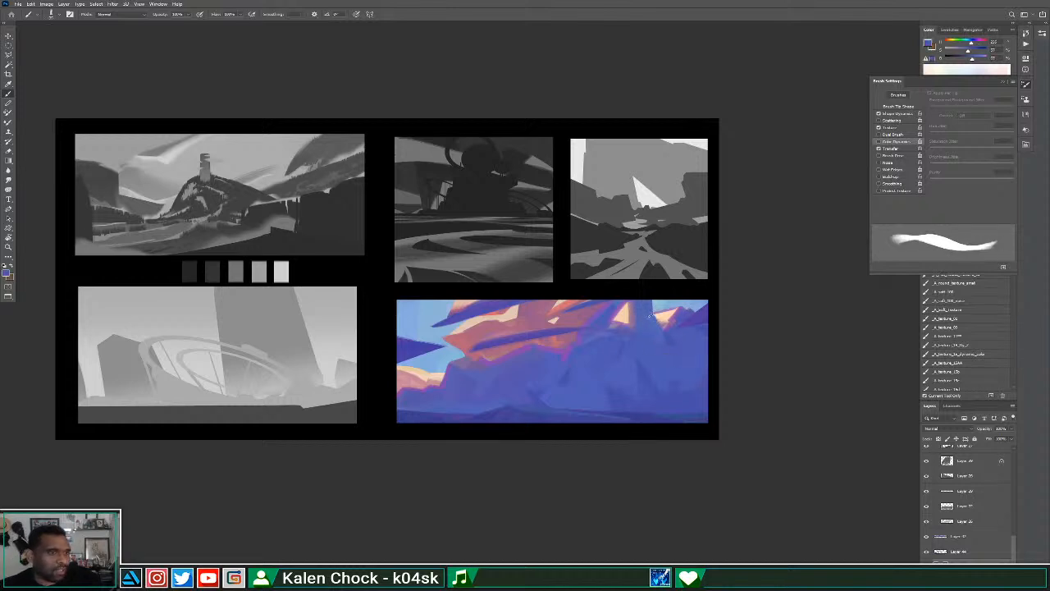
{"action": "mouse_move", "coordinate": [653, 302]}
{"action": "left_mouse_down"}
{"action": "mouse_move", "coordinate": [652, 332]}
{"action": "mouse_move", "coordinate": [675, 351]}
{"action": "left_mouse_up"}
{"action": "key", "text": "ctrl+z"}
{"action": "key", "text": "bracketright"}
{"action": "key", "text": "bracketright"}
{"action": "left_click", "coordinate": [650, 332], "text": "alt"}
{"action": "left_click", "coordinate": [638, 336], "text": "alt"}
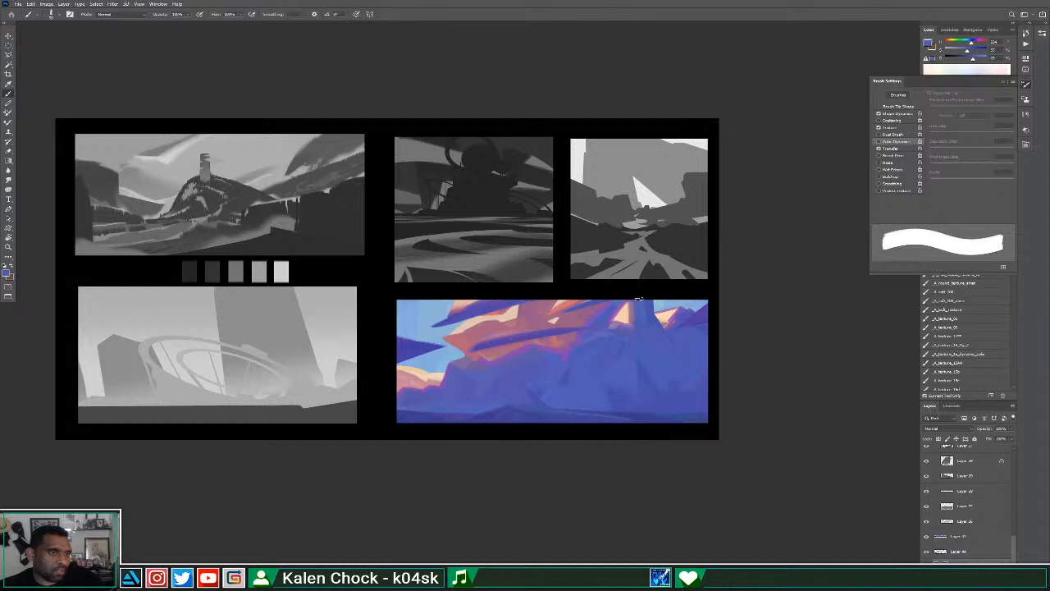
On Layer 44, lock the transparent pixels and recolour the upper-left streak cloud with sampled purple and warm tones.
{"action": "key", "text": "z"}
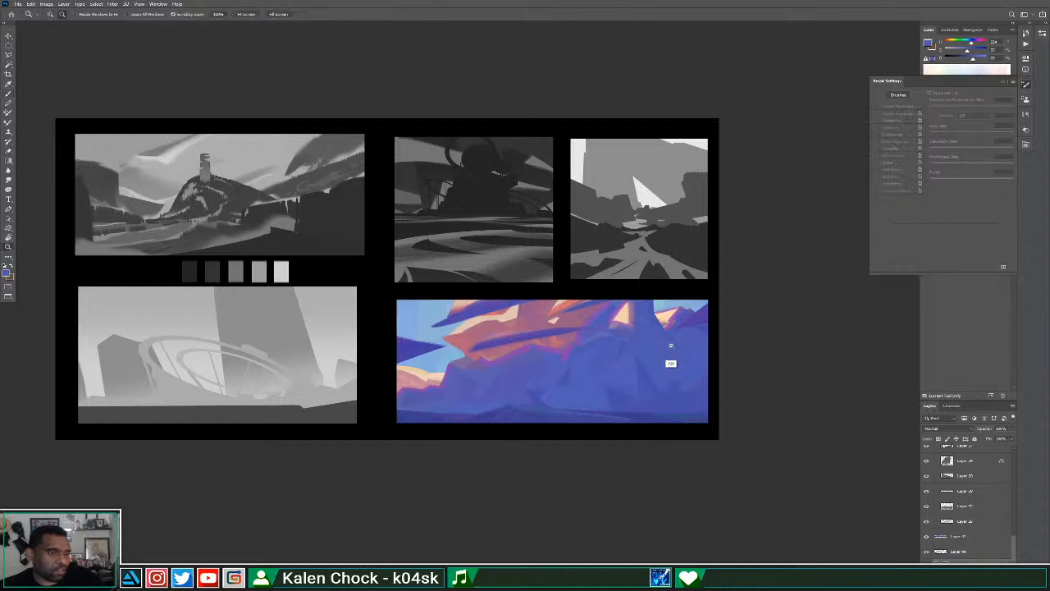
{"action": "left_click", "coordinate": [670, 344], "text": "alt"}
{"action": "left_click", "coordinate": [517, 362]}
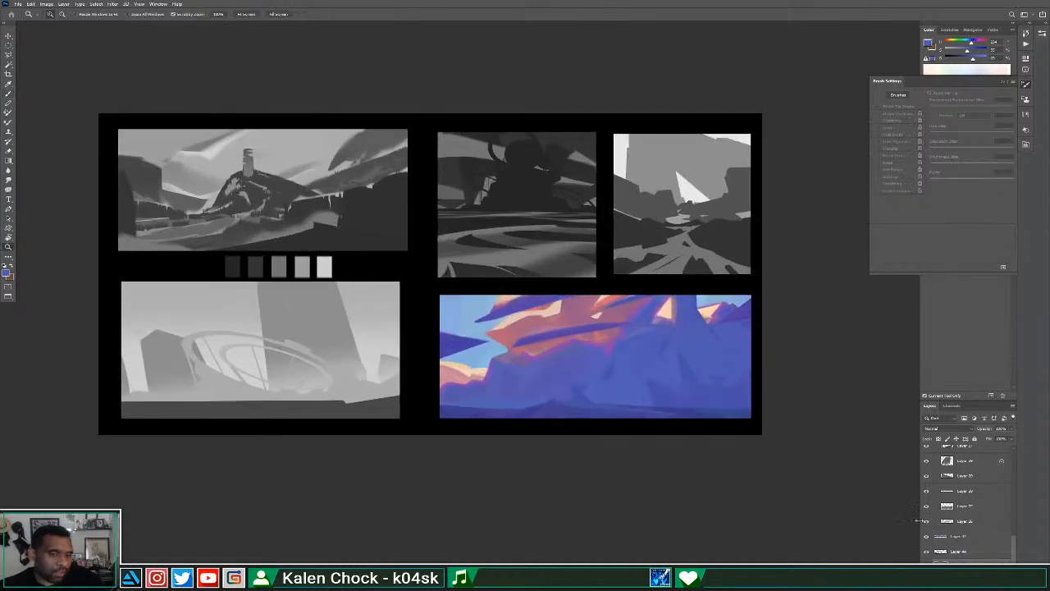
{"action": "left_click", "coordinate": [943, 554]}
{"action": "key", "text": "b"}
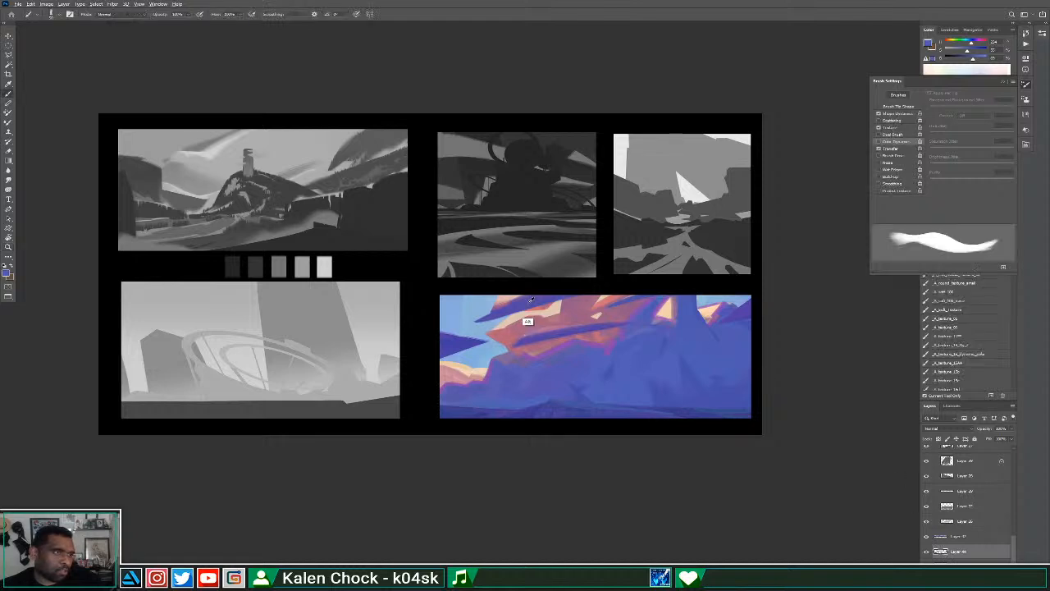
{"action": "left_click", "coordinate": [529, 302], "text": "alt"}
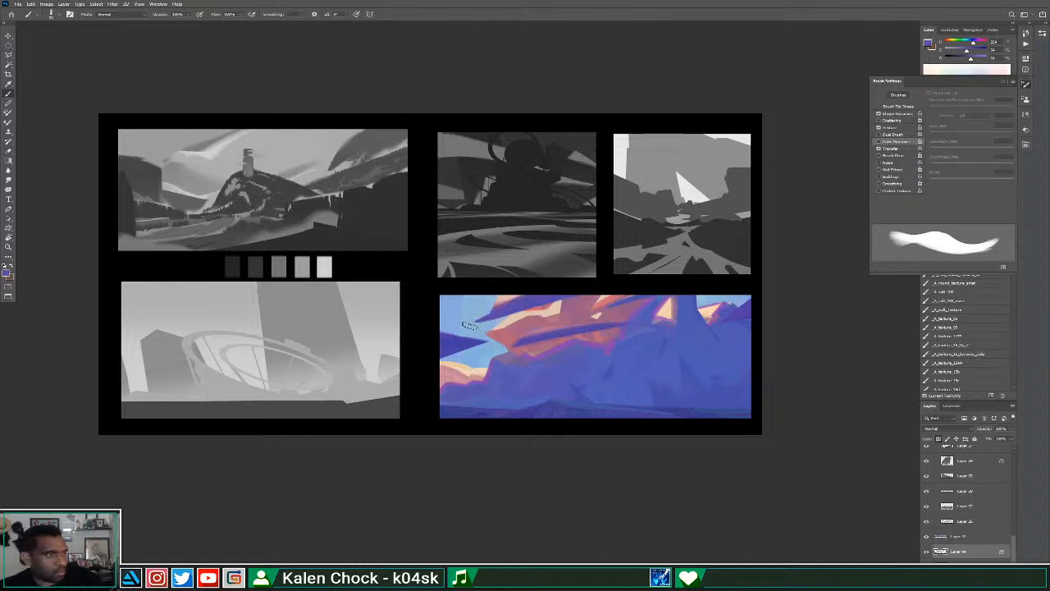
{"action": "left_click", "coordinate": [503, 317], "text": "alt"}
{"action": "left_click_drag", "start_coordinate": [477, 317], "coordinate": [538, 296]}
{"action": "left_click", "coordinate": [525, 321], "text": "alt"}
{"action": "left_click", "coordinate": [515, 342], "text": "alt"}
{"action": "left_click", "coordinate": [533, 326], "text": "alt"}
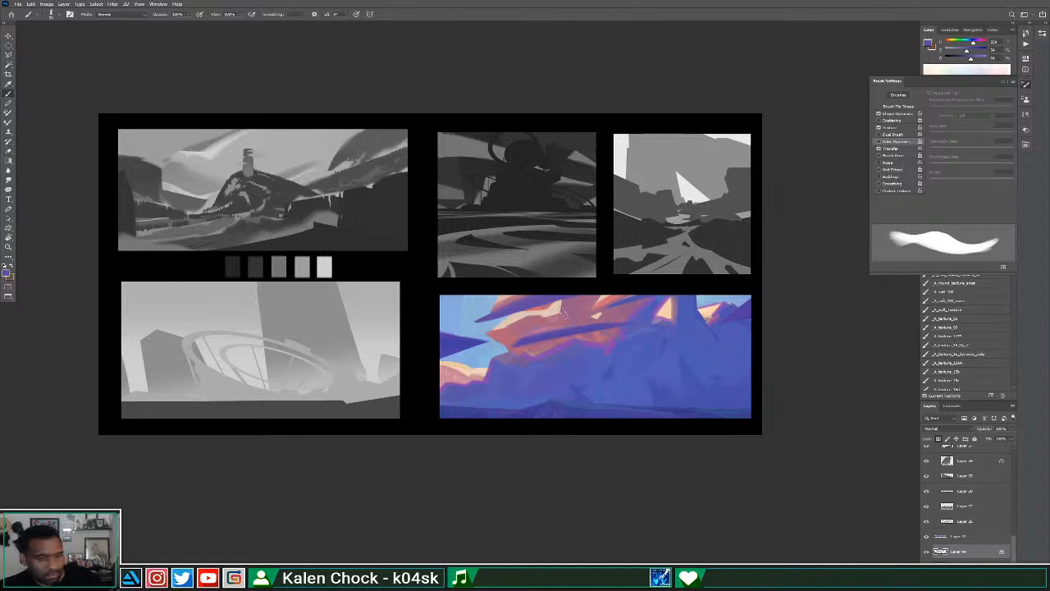
Erase part of the right end of the middle purple streak cloud, undoing the unwanted eraser strokes.
{"action": "key", "text": "e"}
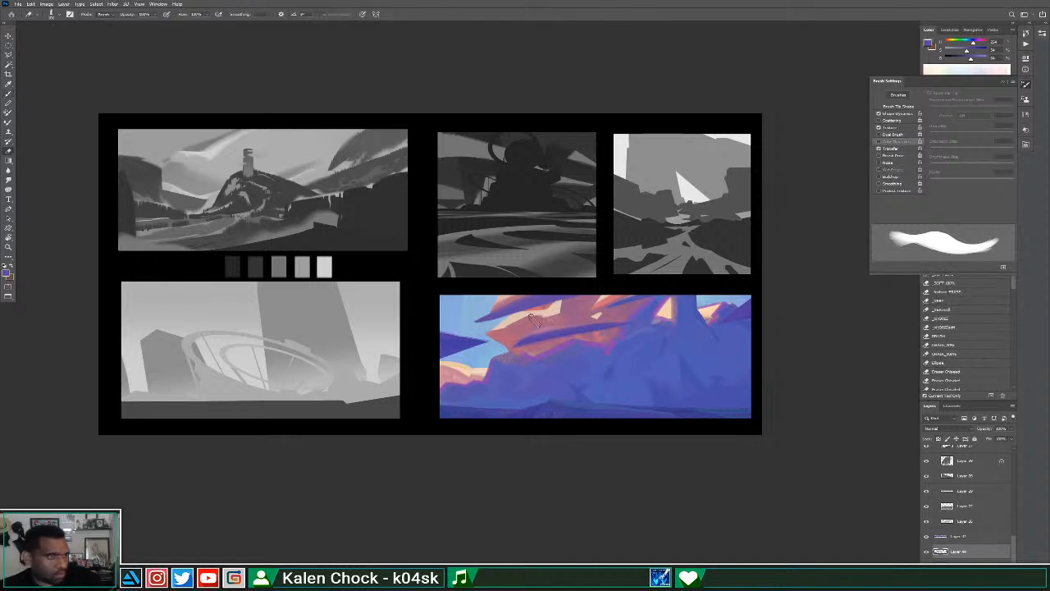
{"action": "left_click_drag", "start_coordinate": [585, 326], "coordinate": [627, 323]}
{"action": "key", "text": "ctrl+z"}
{"action": "key", "text": "ctrl+z"}
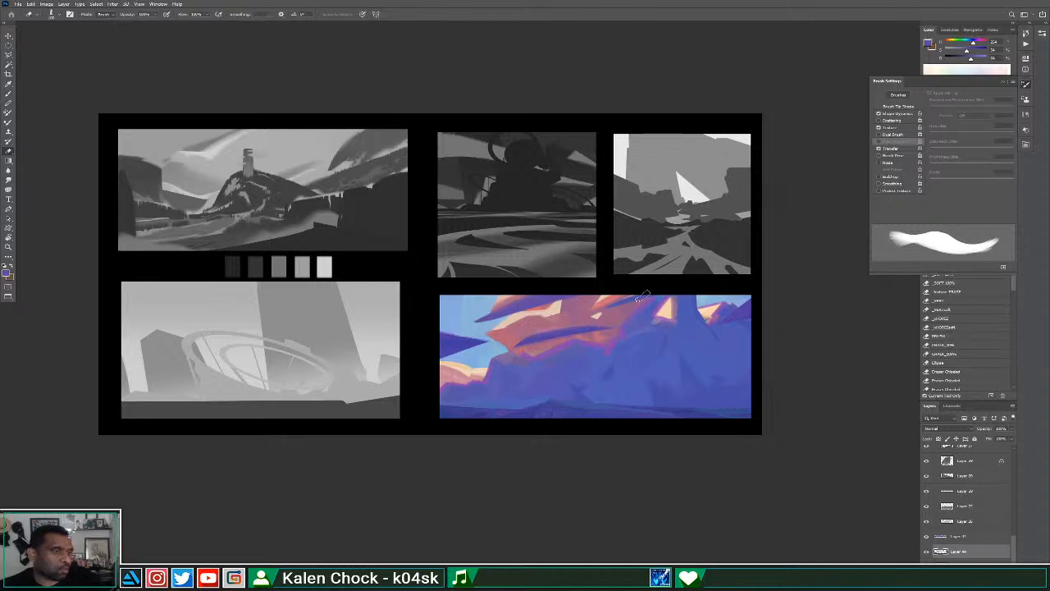
Mute the dark streak clouds with sampled mauve and purple at reduced brush opacity, keeping the transparent pixels locked.
{"action": "key", "text": "b"}
{"action": "left_click", "coordinate": [546, 340], "text": "alt"}
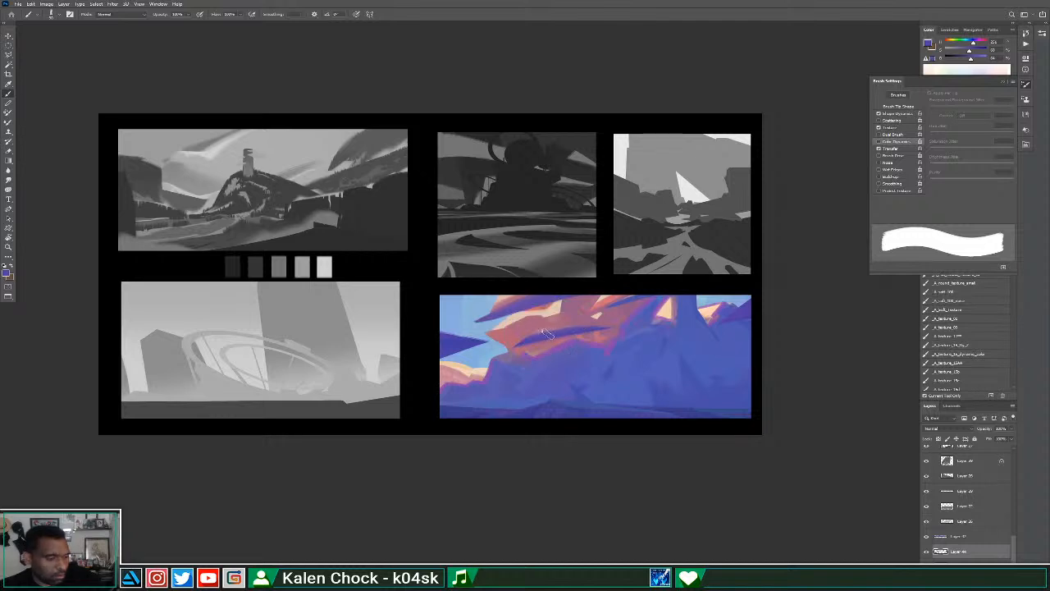
{"action": "left_click", "coordinate": [546, 351], "text": "alt"}
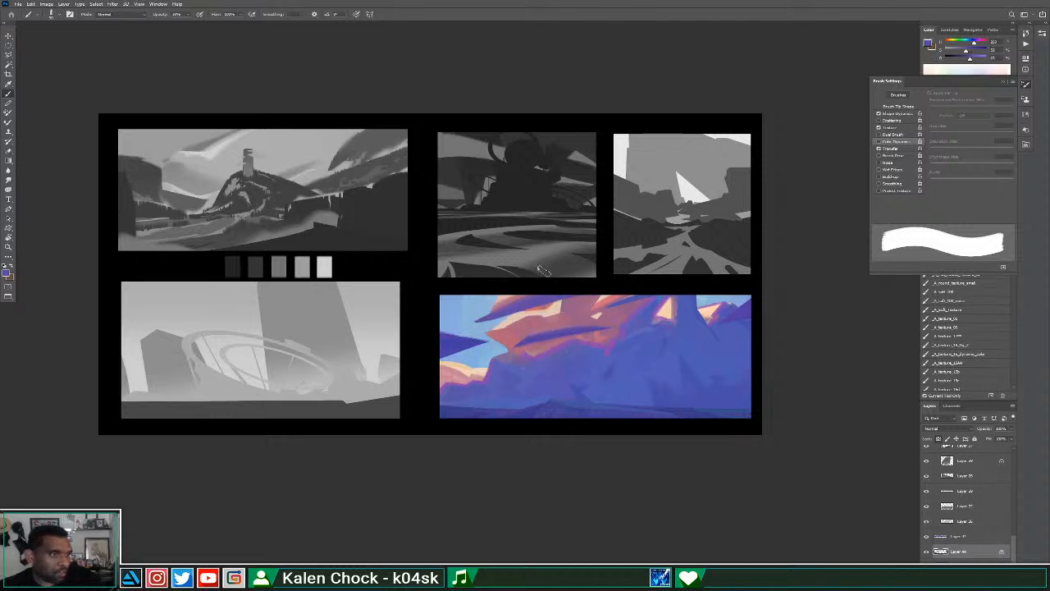
{"action": "left_click", "coordinate": [540, 348], "text": "alt"}
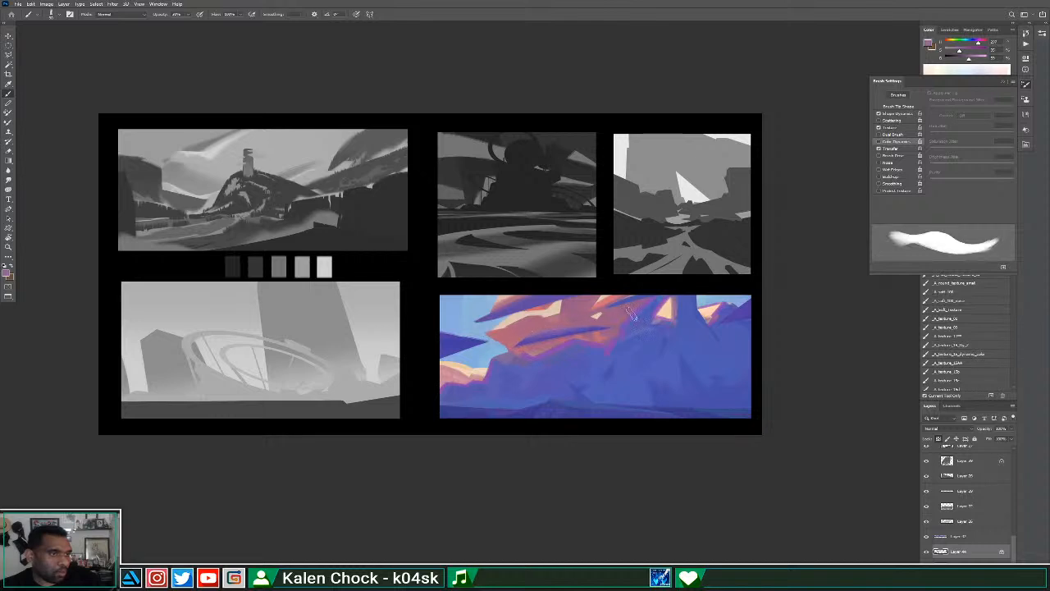
{"action": "left_click", "coordinate": [555, 353], "text": "alt"}
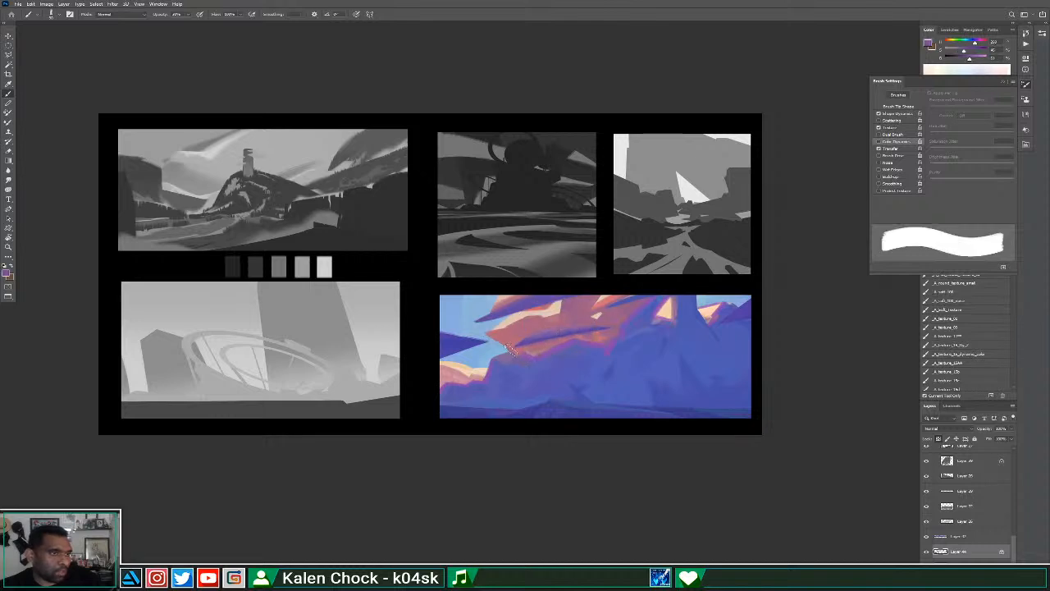
{"action": "left_click_drag", "start_coordinate": [506, 349], "coordinate": [523, 346]}
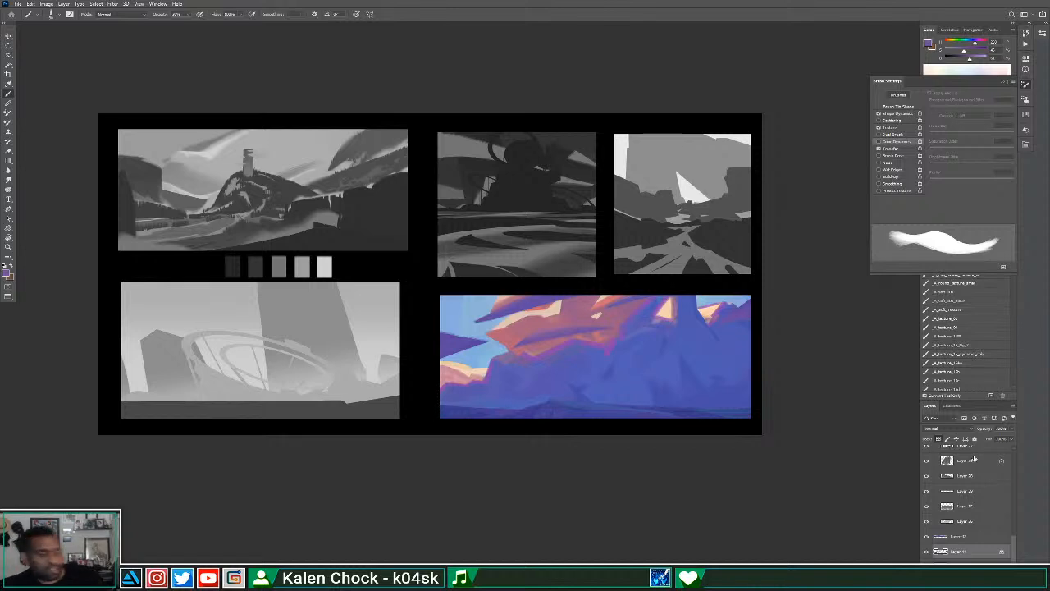
Trim the tip of the upper-left streak cloud with a smaller eraser and thicken it with sampled purple.
{"action": "key", "text": "e"}
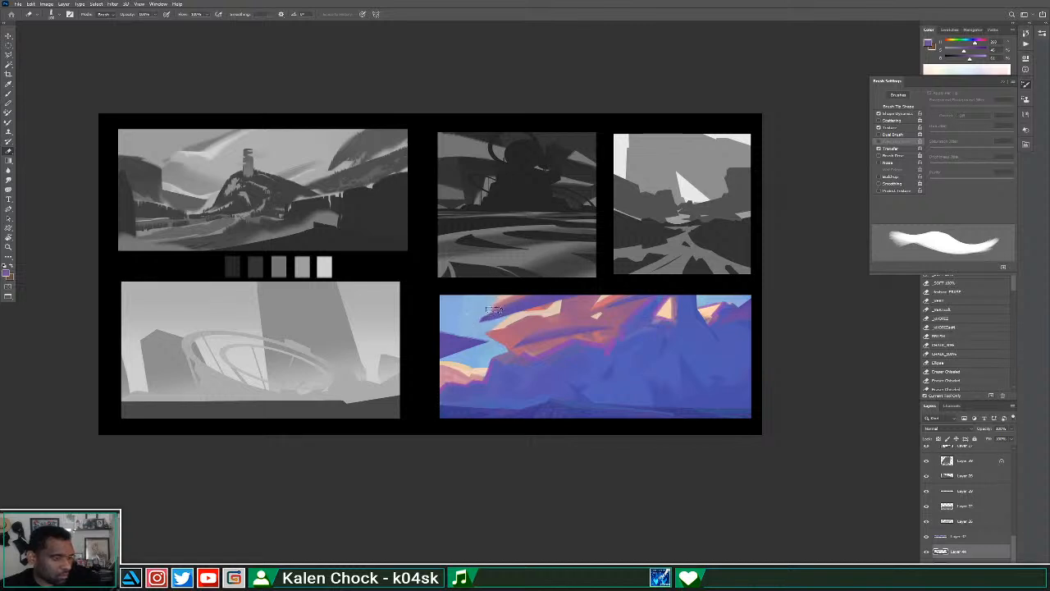
{"action": "key", "text": "bracketleft"}
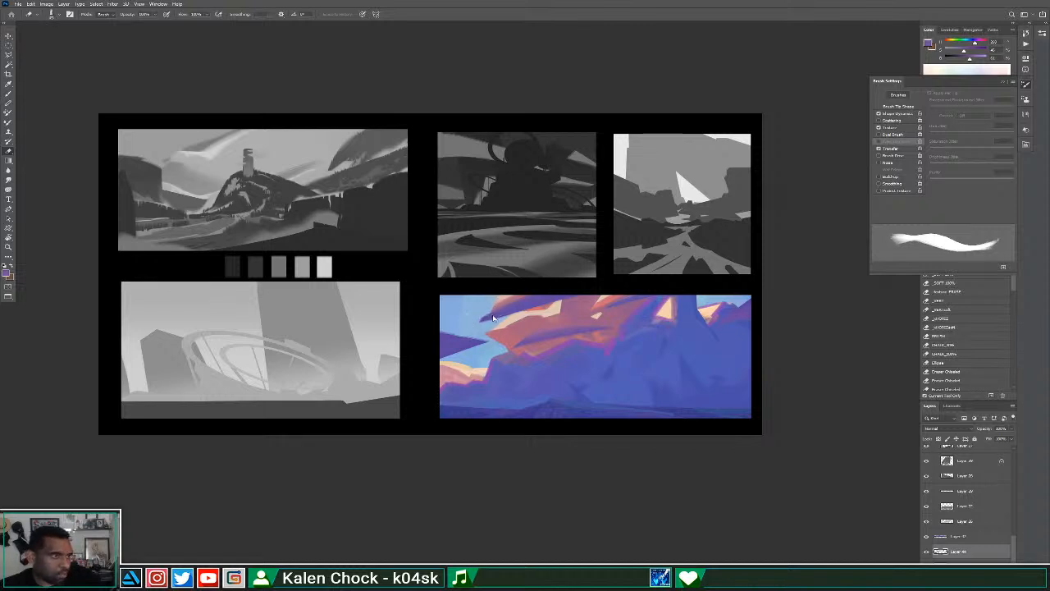
{"action": "left_click", "coordinate": [493, 318]}
{"action": "left_click", "coordinate": [523, 215]}
{"action": "key", "text": "b"}
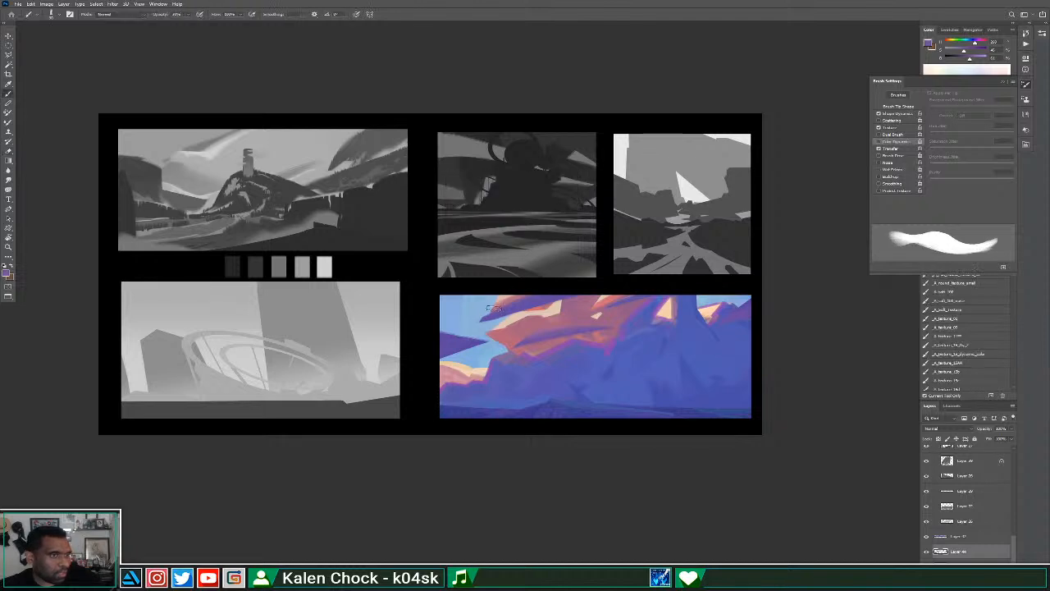
{"action": "left_click", "coordinate": [497, 313], "text": "alt"}
{"action": "mouse_move", "coordinate": [492, 315]}
{"action": "left_mouse_down"}
{"action": "mouse_move", "coordinate": [478, 320]}
{"action": "mouse_move", "coordinate": [487, 317]}
{"action": "left_mouse_up"}
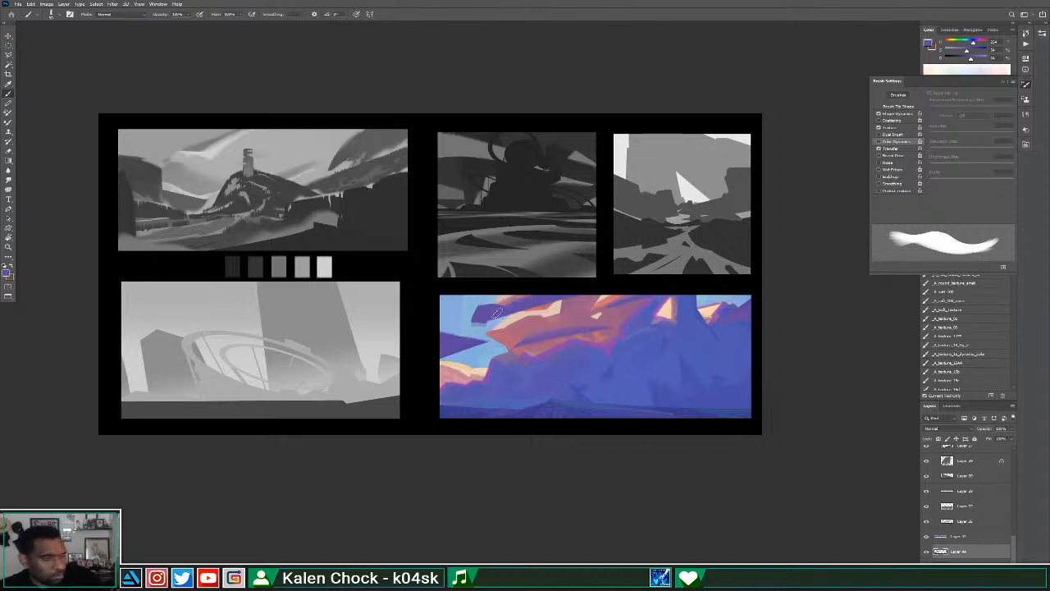
Reshape the upper-left streak cloud into a thinner taper, alternating brush strokes in sampled purple with eraser trims.
{"action": "key", "text": "period"}
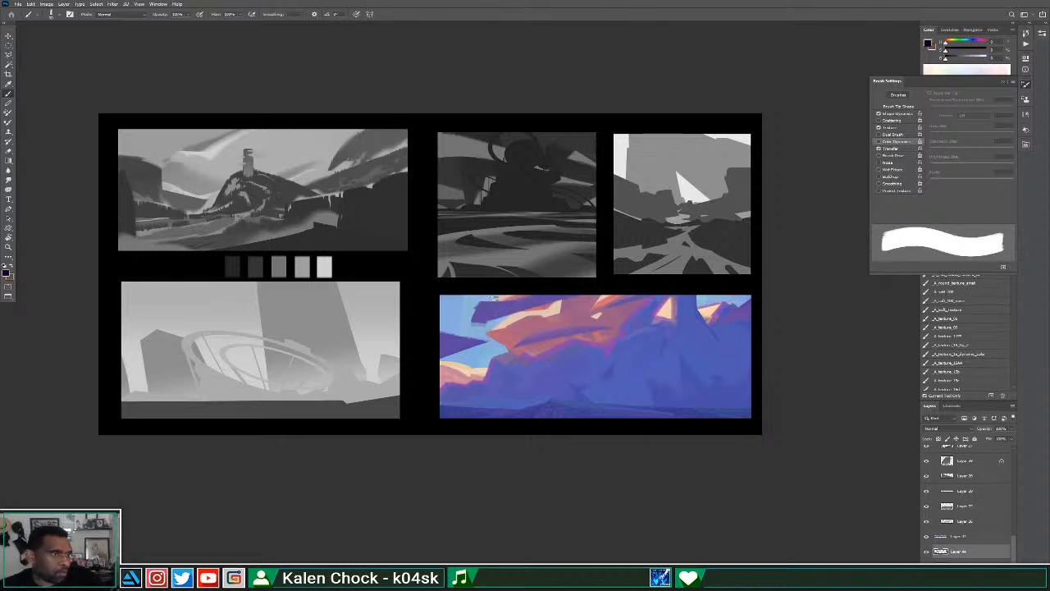
{"action": "left_click", "coordinate": [500, 298], "text": "alt"}
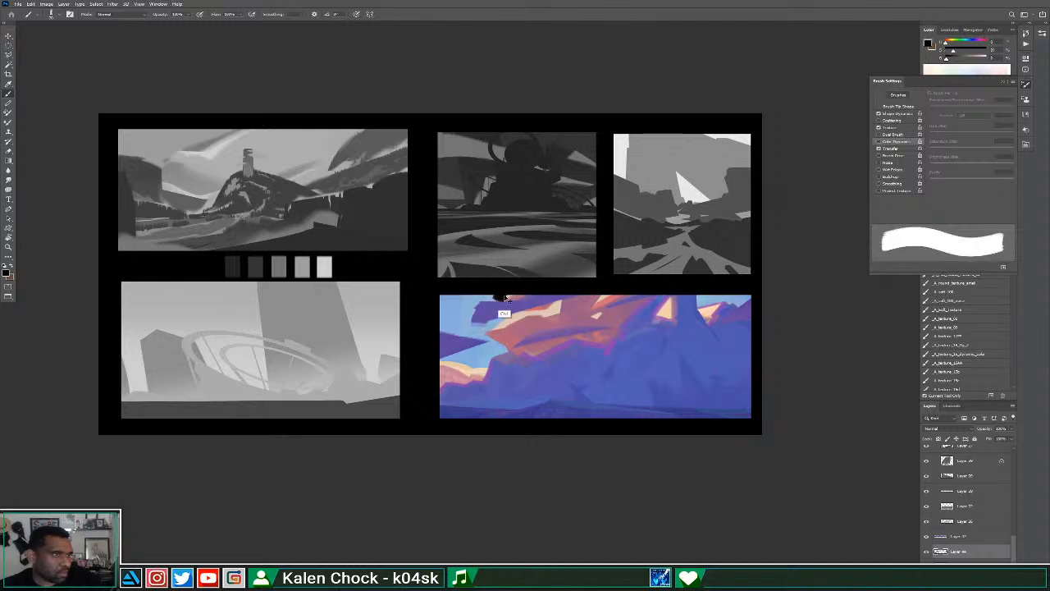
{"action": "left_click", "coordinate": [505, 301], "text": "alt"}
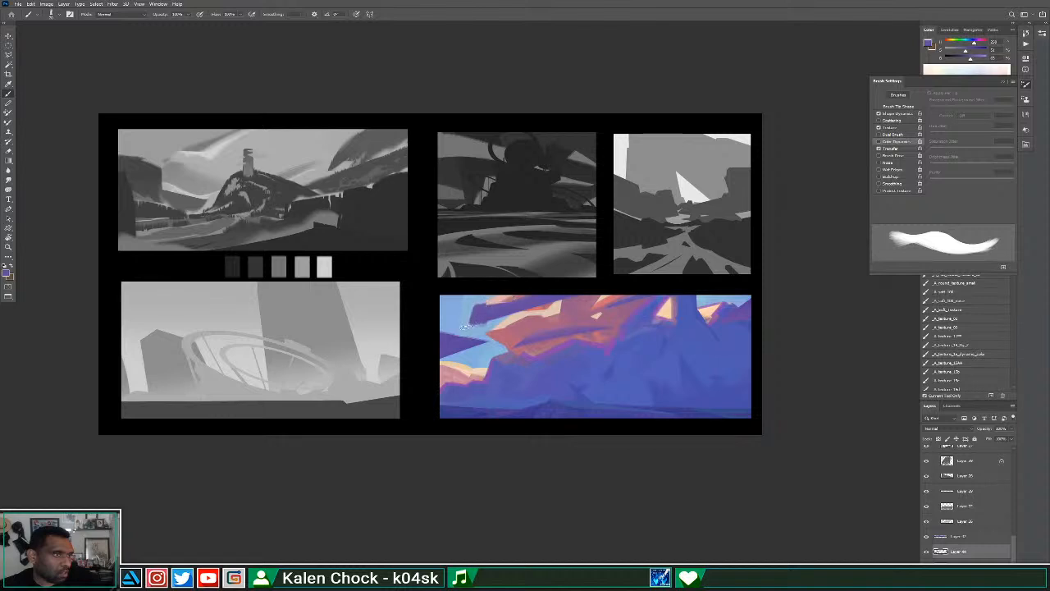
{"action": "key", "text": "e"}
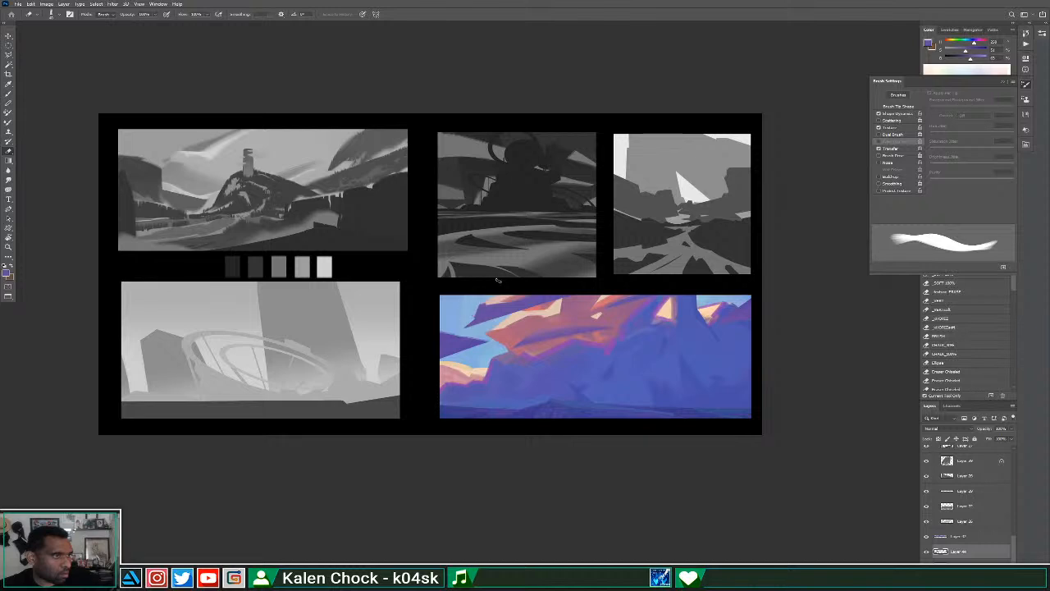
{"action": "key", "text": "b"}
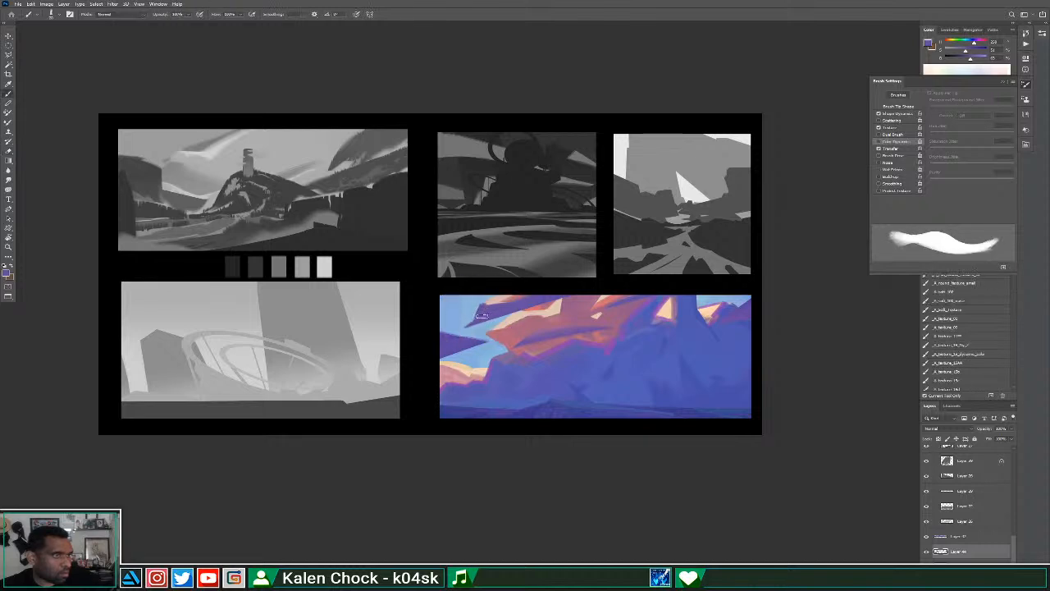
{"action": "key", "text": "e"}
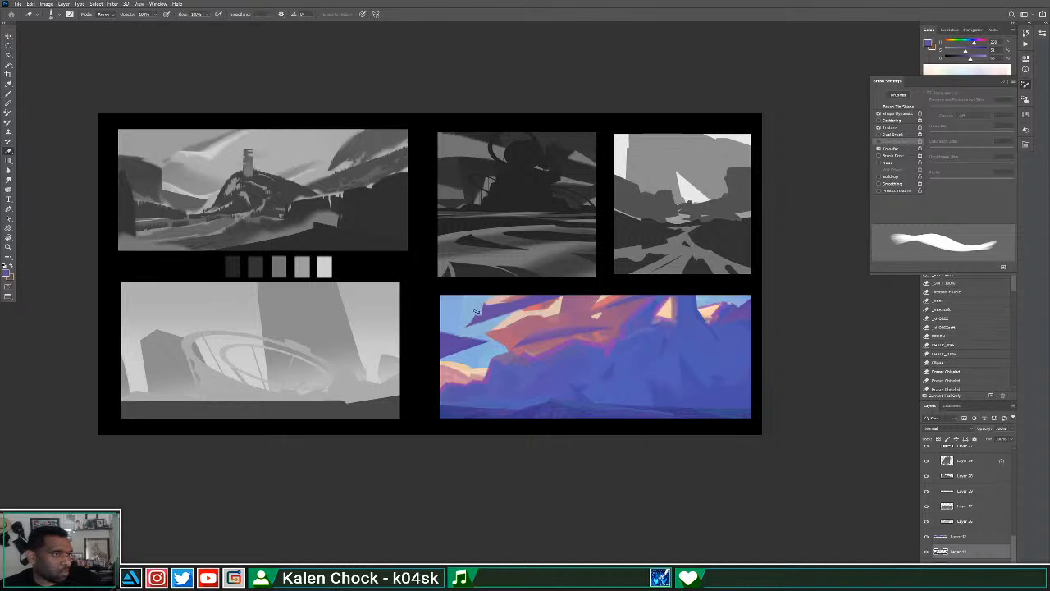
{"action": "key", "text": "b"}
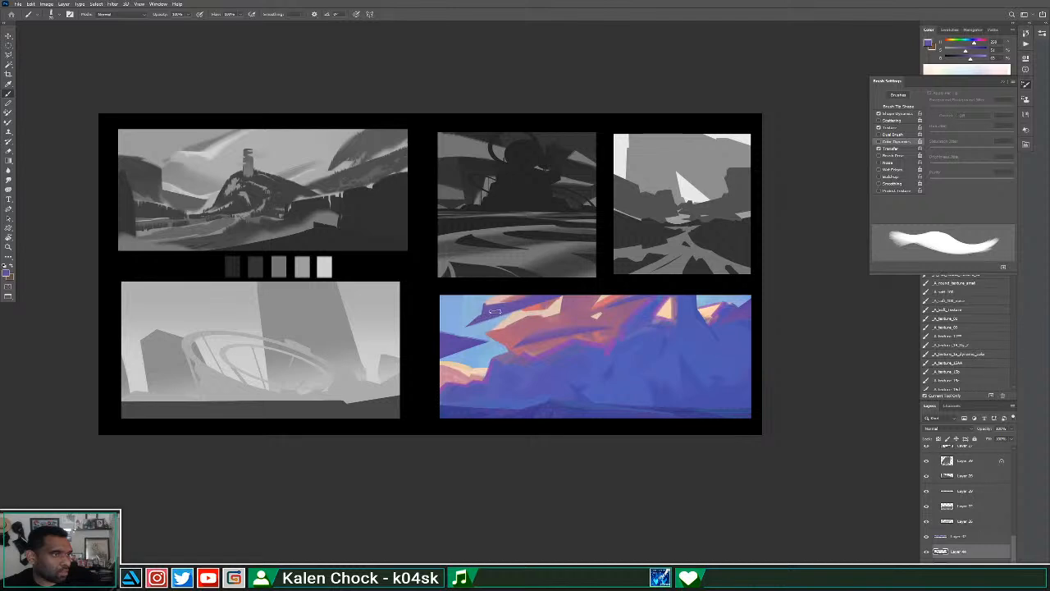
Rework the upper-left purple streak cloud at a wider view and erase it from the blue sky with a larger eraser.
{"action": "key", "text": "z"}
{"action": "left_click", "coordinate": [621, 322], "text": "alt"}
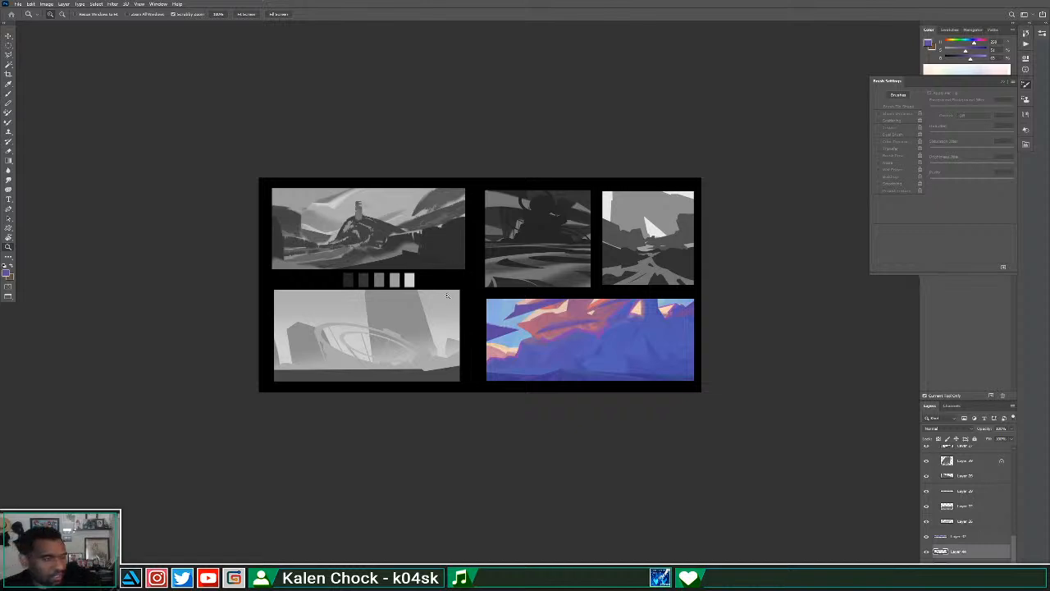
{"action": "key", "text": "b"}
{"action": "key", "text": "["}
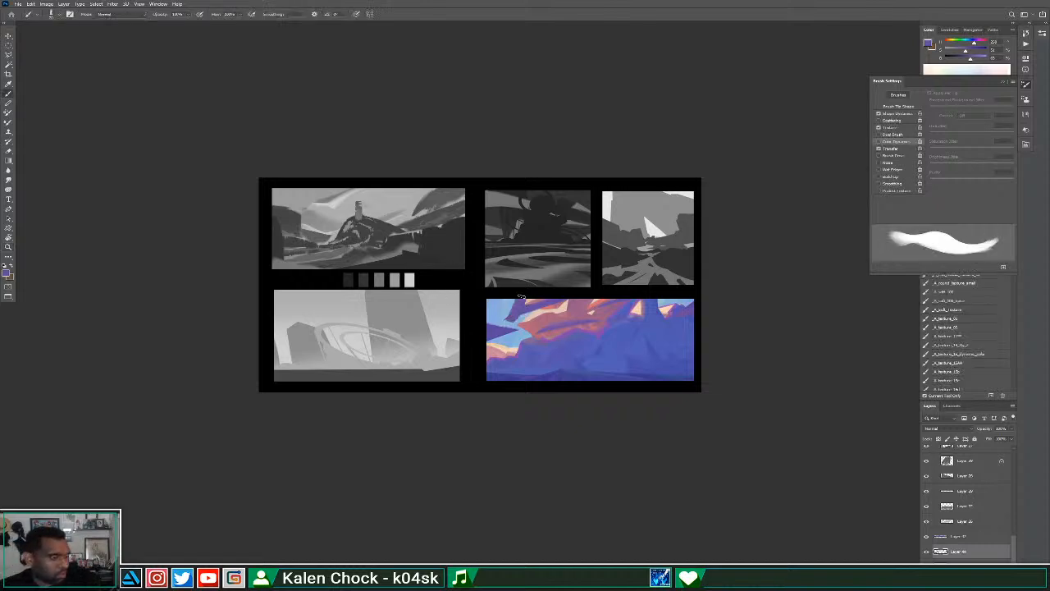
{"action": "key", "text": "e"}
{"action": "key", "text": "]"}
{"action": "key", "text": "]"}
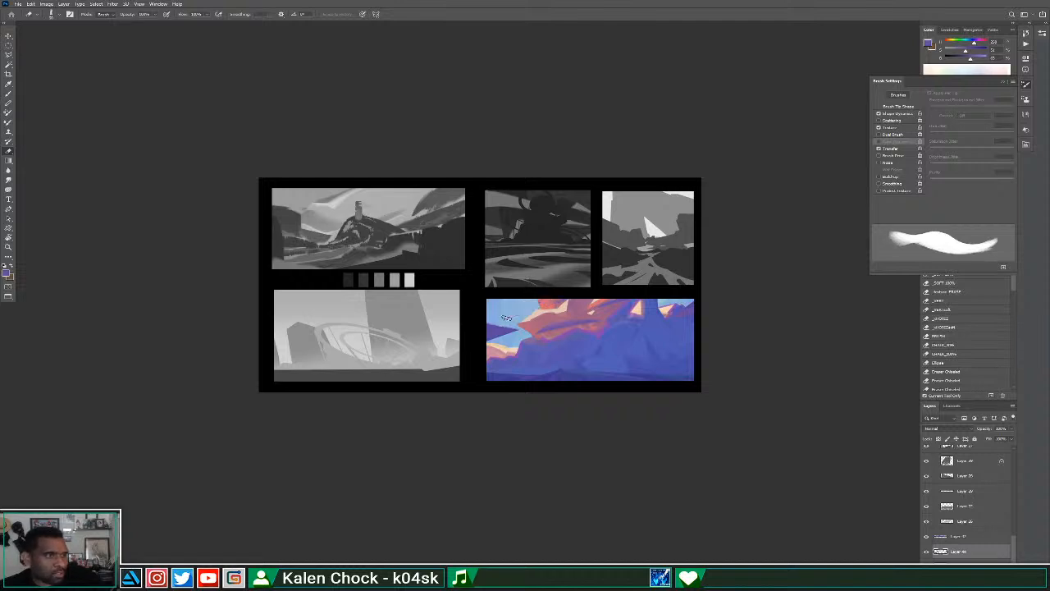
Paint a blue-purple streak cloud across the lower orange clouds and trim its edges with the eraser.
{"action": "key", "text": "b"}
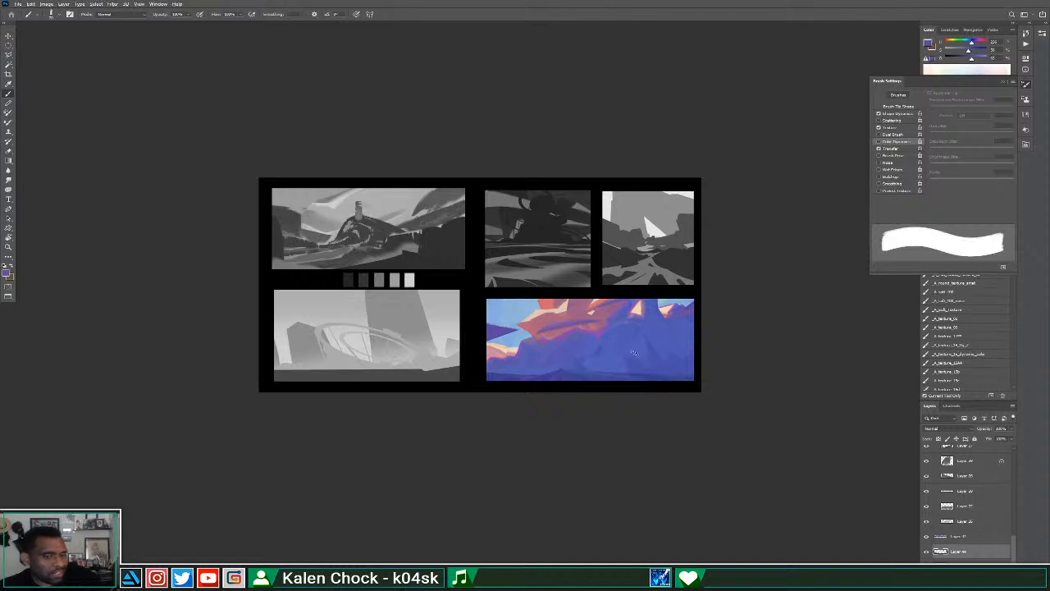
{"action": "left_click_drag", "start_coordinate": [558, 325], "coordinate": [577, 306]}
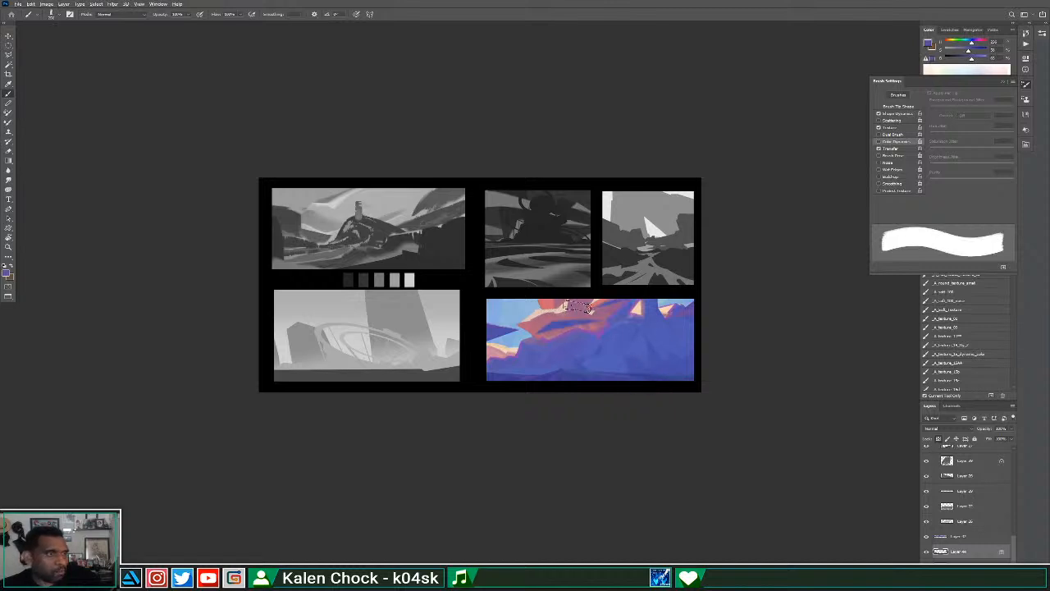
{"action": "key", "text": "e"}
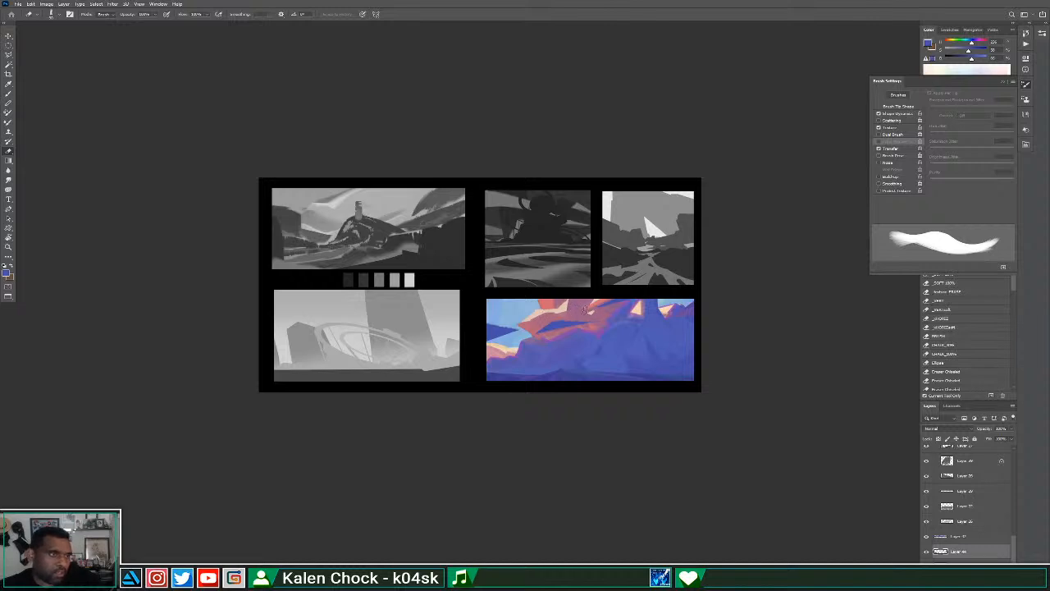
{"action": "key", "text": "b"}
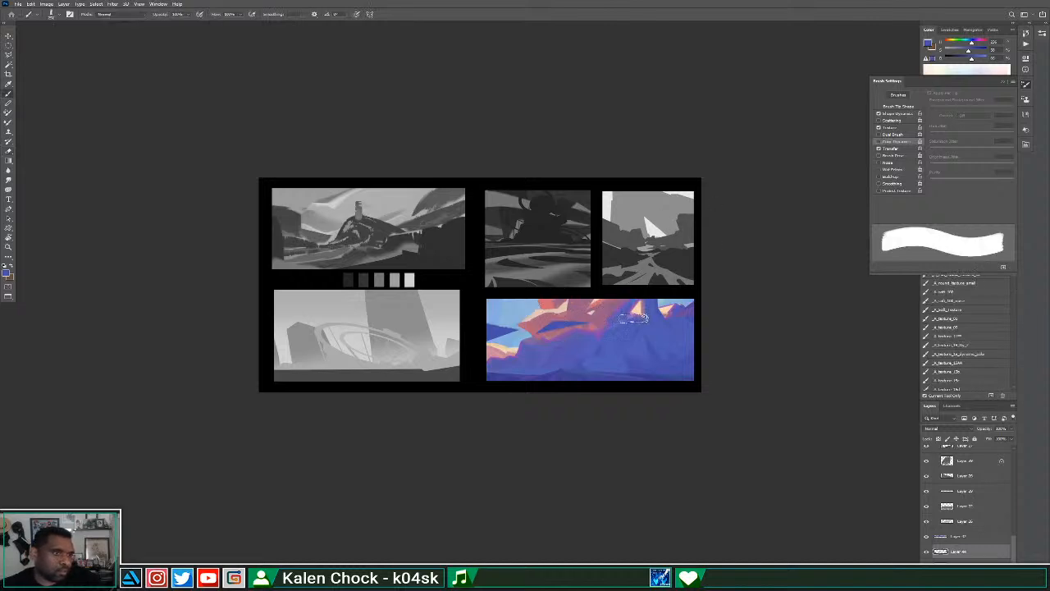
Brush a broad blue-purple band rising diagonally across the cloud bank, undoing the first stroke and softening the edges with the eraser.
{"action": "left_click_drag", "start_coordinate": [592, 349], "coordinate": [729, 328]}
{"action": "key", "text": "ctrl+z"}
{"action": "left_click_drag", "start_coordinate": [581, 351], "coordinate": [732, 320]}
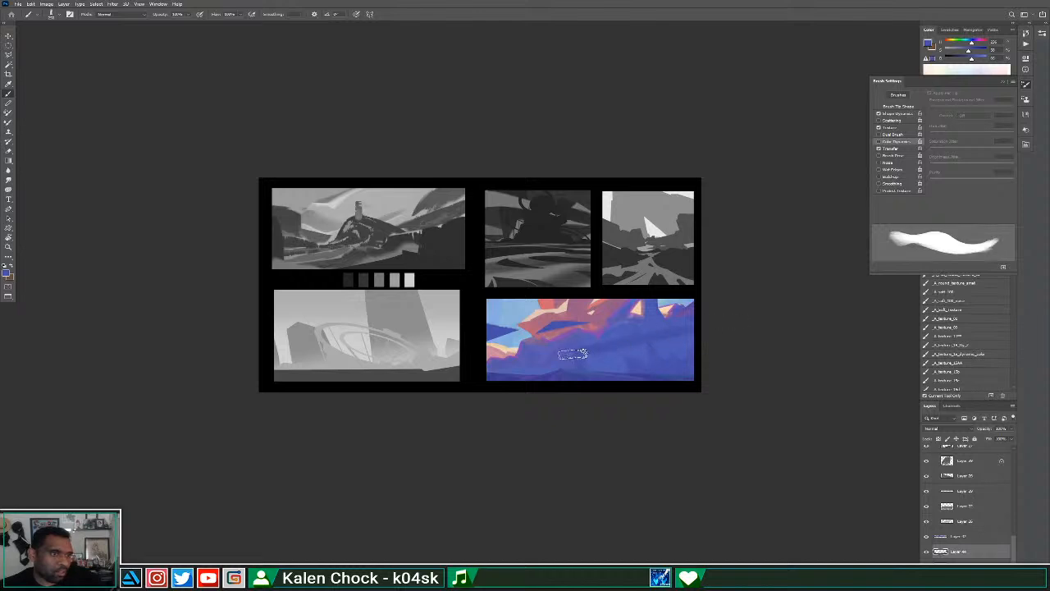
{"action": "key", "text": "e"}
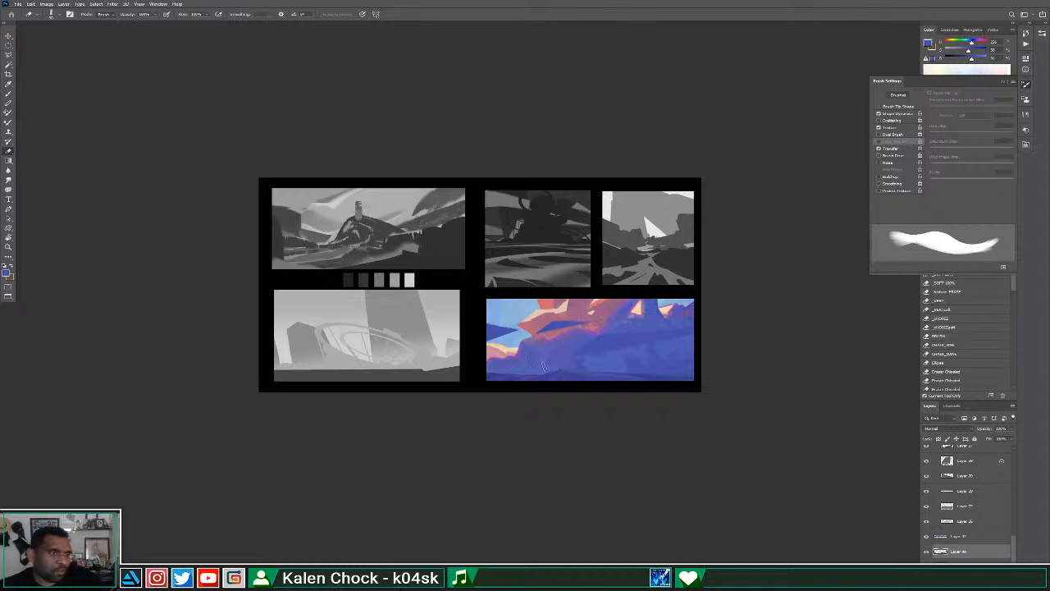
{"action": "key", "text": "b"}
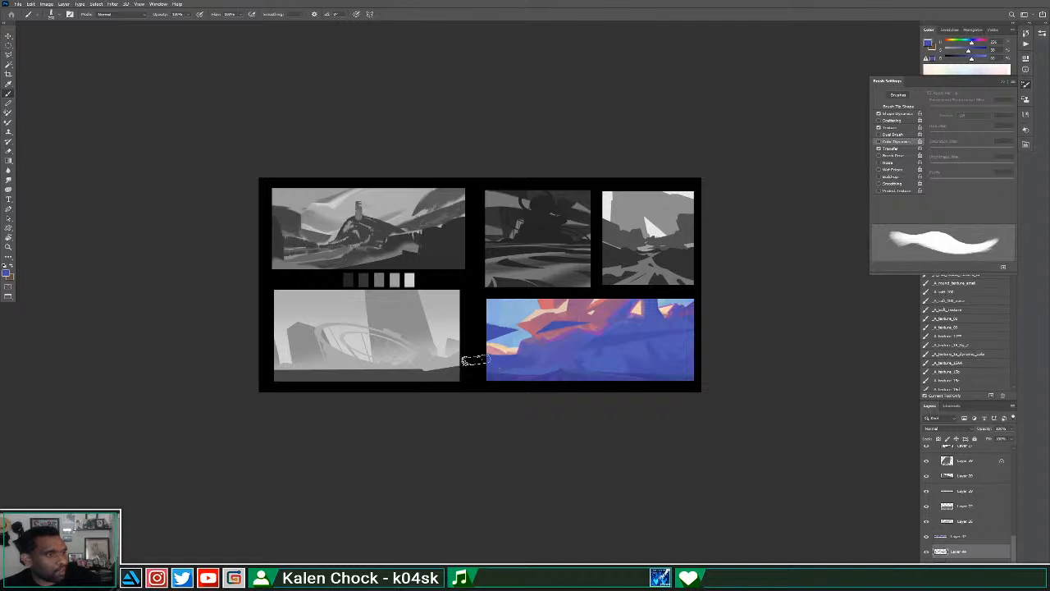
{"action": "key", "text": "e"}
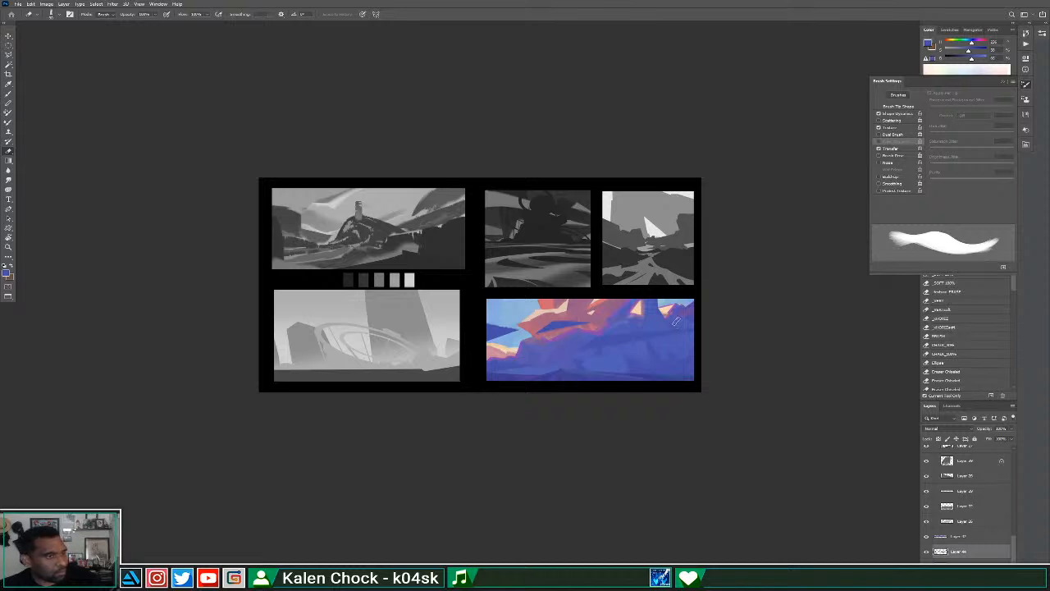
Texture the lower cloud bank with the Rough Round Bristle brush in sampled blue-purples, and switch back to the tapered painting brush.
{"action": "key", "text": "z"}
{"action": "left_click_drag", "start_coordinate": [639, 353], "coordinate": [621, 358]}
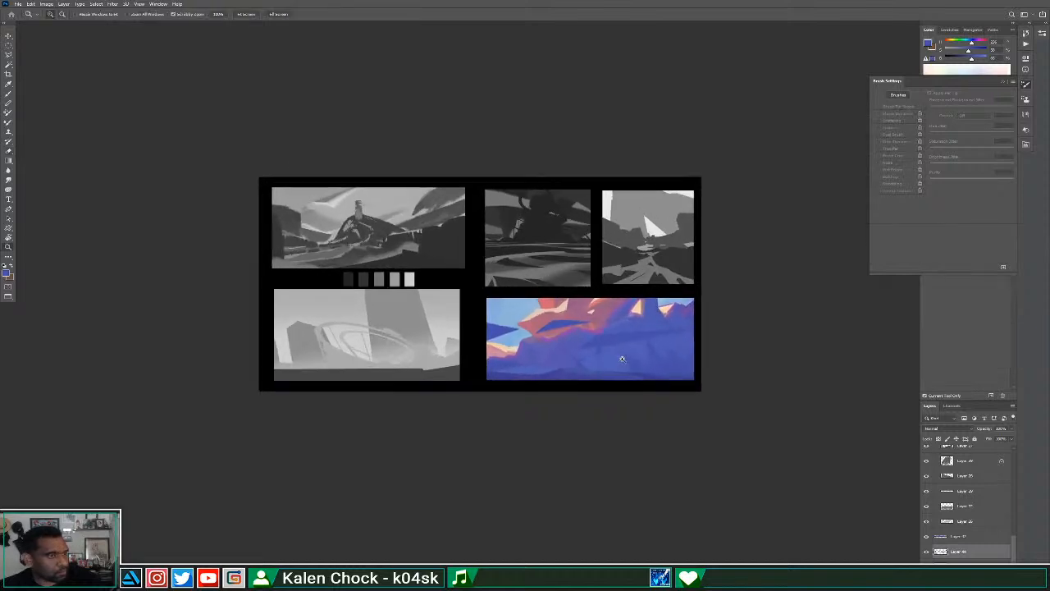
{"action": "key", "text": "b"}
{"action": "key", "text": "b"}
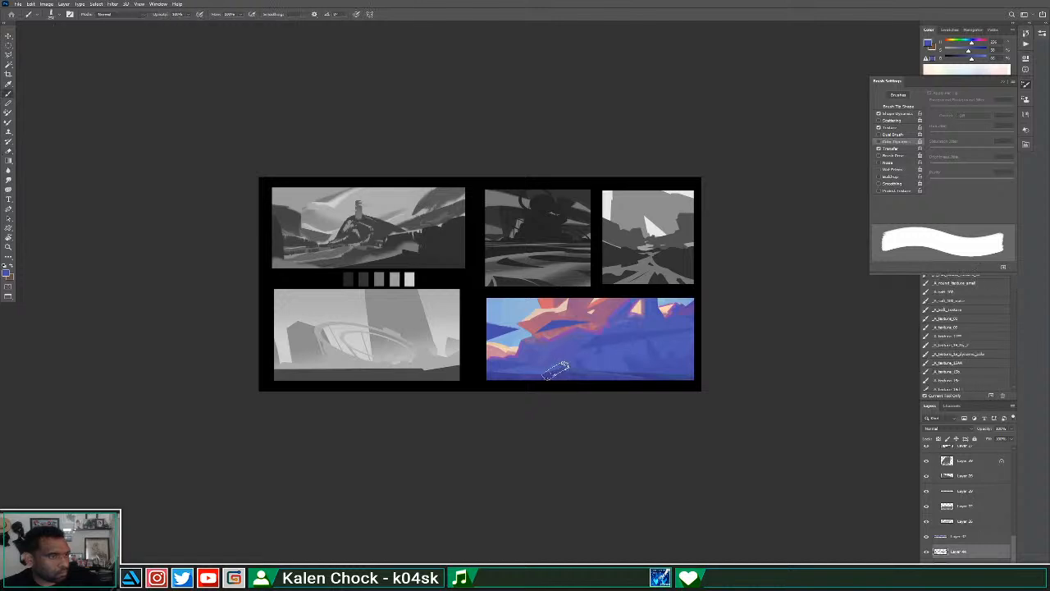
{"action": "left_click", "coordinate": [539, 372], "text": "alt"}
{"action": "right_click", "coordinate": [577, 343]}
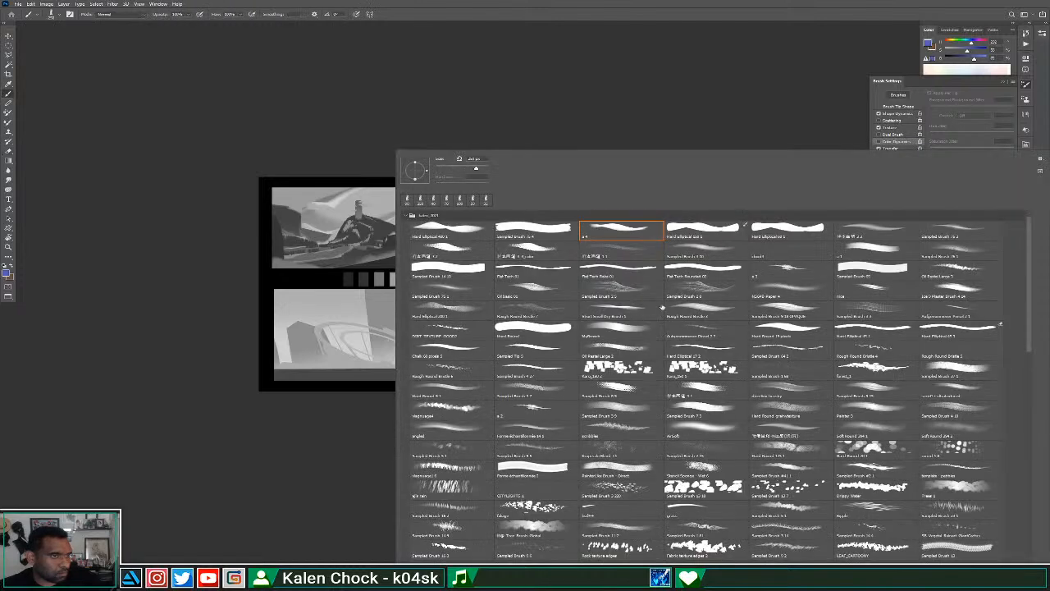
{"action": "double_click", "coordinate": [653, 287]}
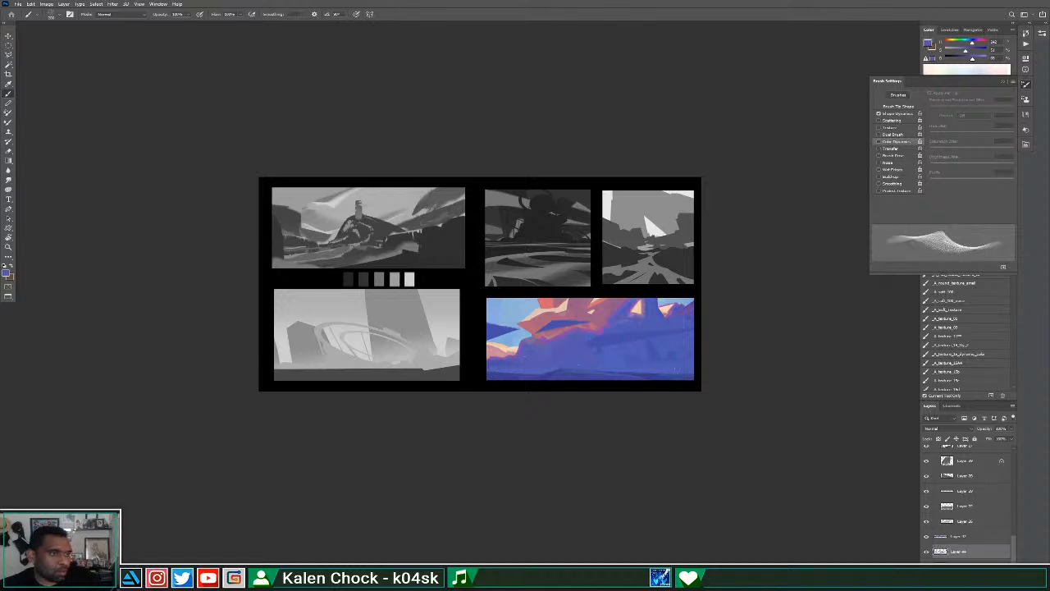
{"action": "left_click", "coordinate": [681, 348], "text": "alt"}
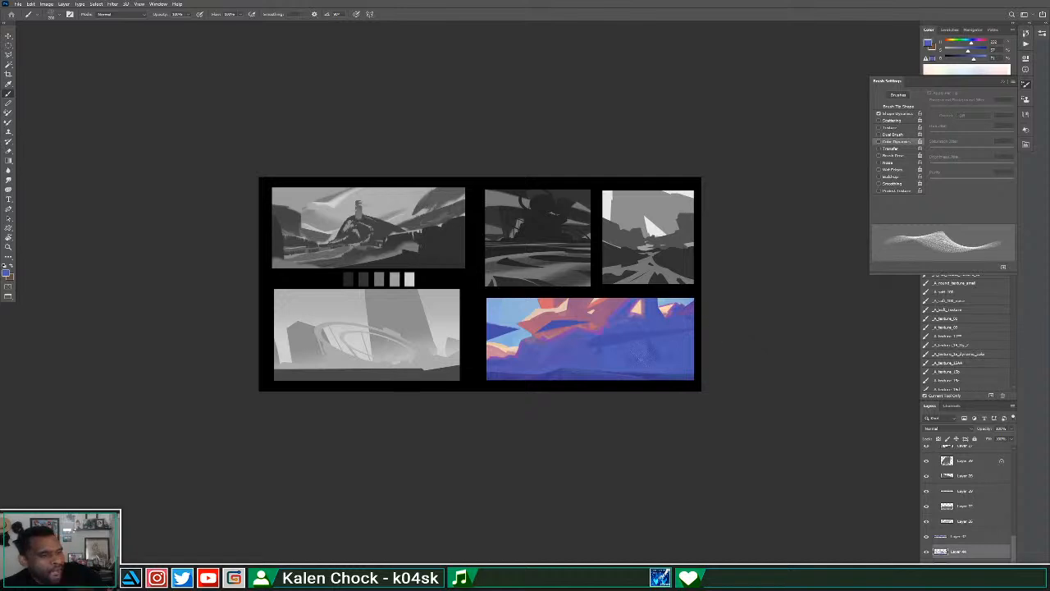
{"action": "left_click", "coordinate": [648, 375], "text": "alt"}
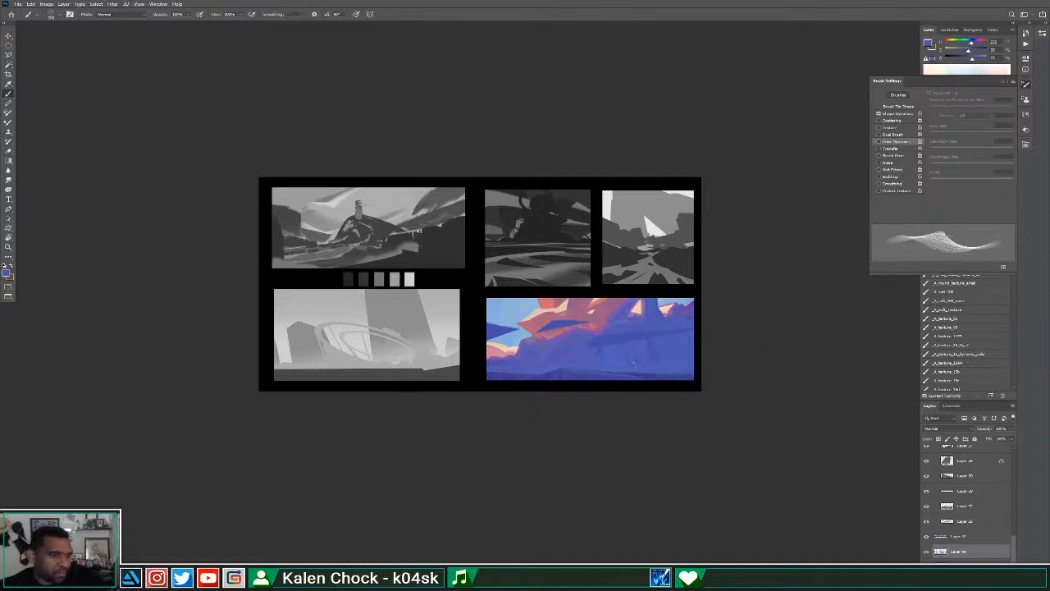
{"action": "left_click", "coordinate": [639, 373], "text": "alt"}
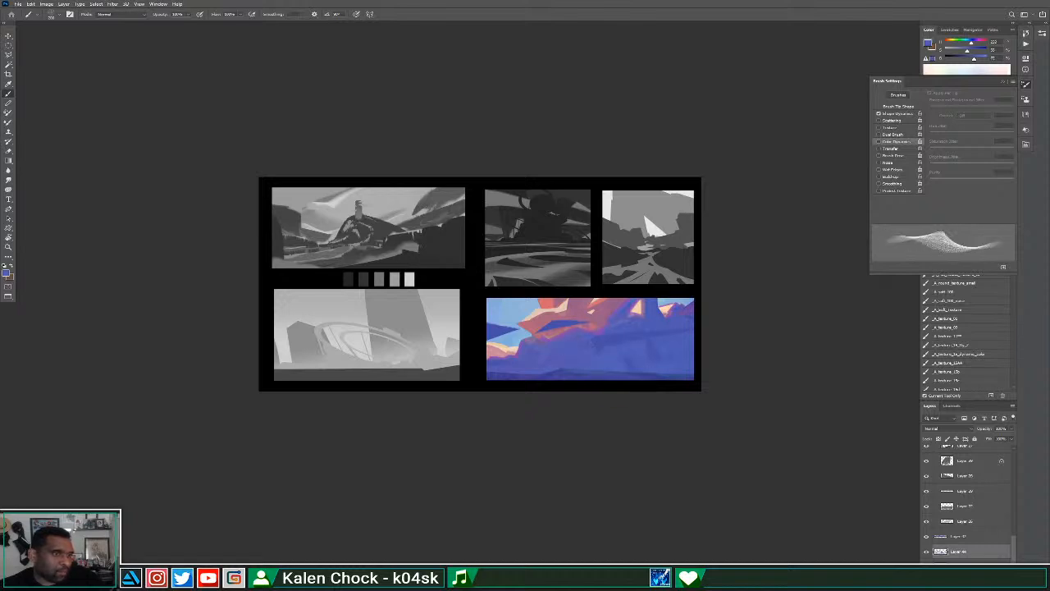
{"action": "right_click", "coordinate": [643, 300]}
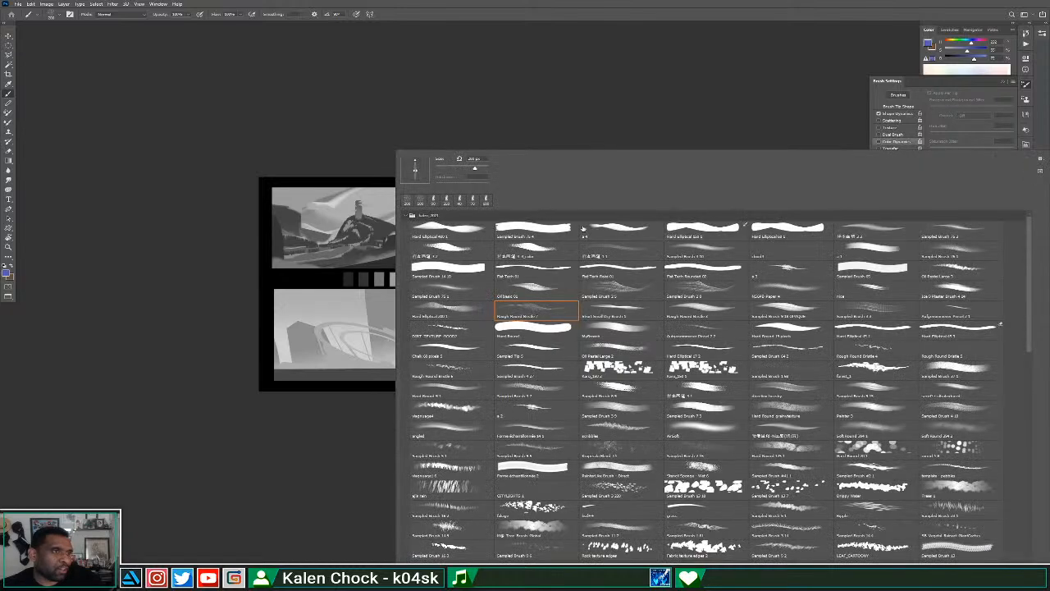
{"action": "double_click", "coordinate": [613, 228]}
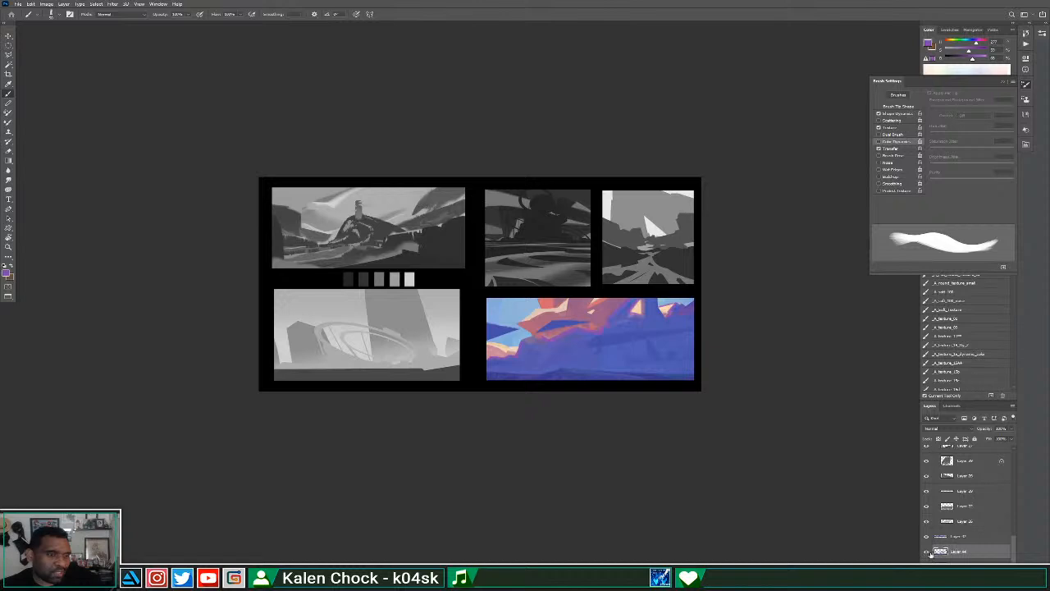
Select the lower part of the cloud bank with overlapping elliptical selections, delete it from Layer 44 and deselect.
{"action": "key", "text": "m"}
{"action": "mouse_move", "coordinate": [730, 407]}
{"action": "left_mouse_down"}
{"action": "mouse_move", "coordinate": [457, 365]}
{"action": "mouse_move", "coordinate": [448, 349]}
{"action": "left_mouse_up"}
{"action": "left_click_drag", "start_coordinate": [747, 387], "coordinate": [655, 346]}
{"action": "left_click_drag", "start_coordinate": [573, 375], "coordinate": [474, 351], "text": "shift"}
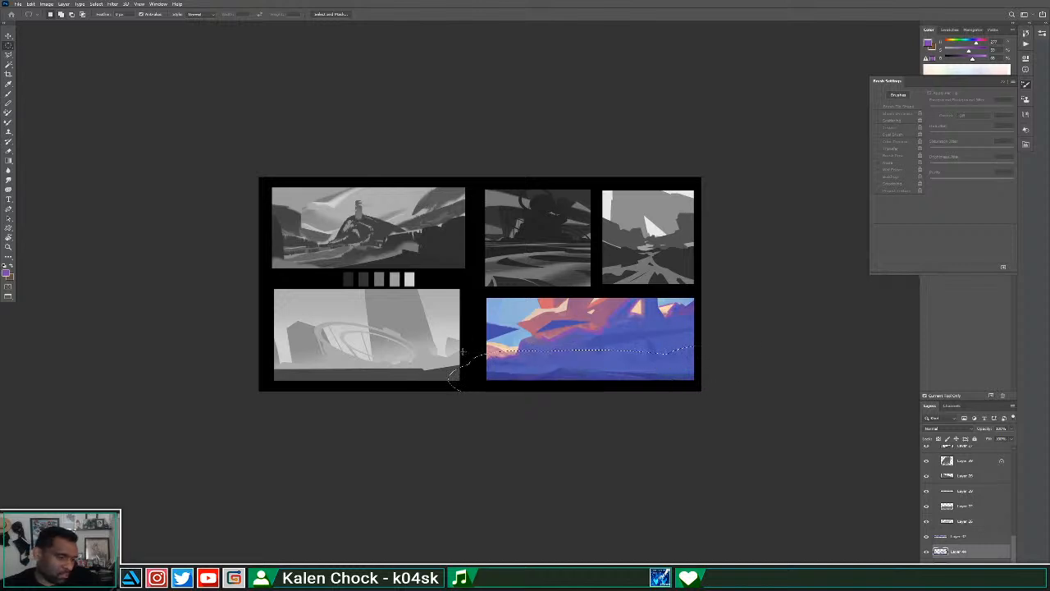
{"action": "key", "text": "Delete"}
{"action": "key", "text": "ctrl+d"}
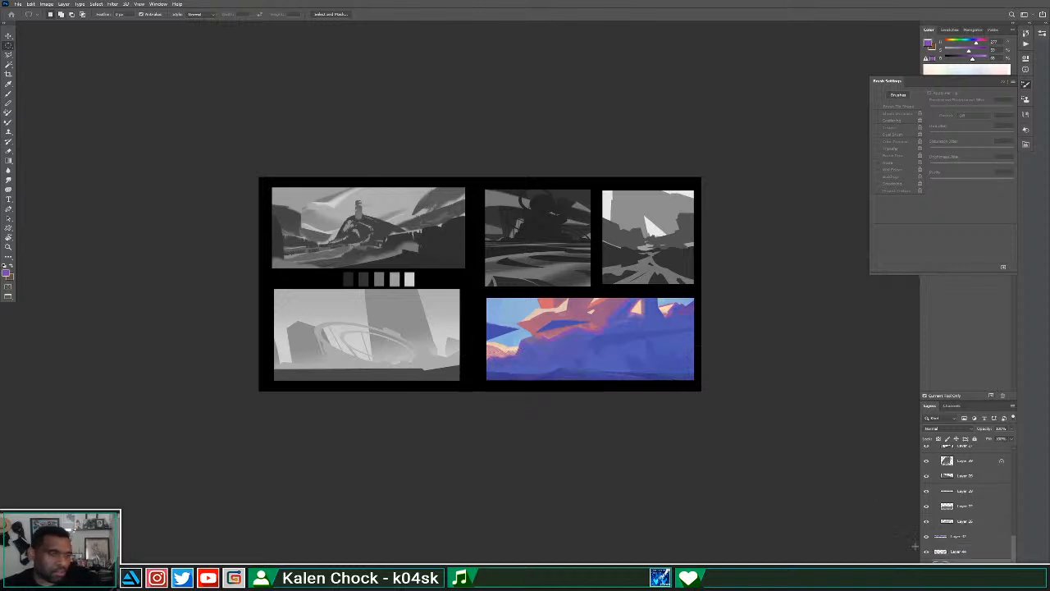
Repaint the base of the cloud bank and the dark ground strip with blue-purple tones sampled from the surrounding clouds.
{"action": "key", "text": "b"}
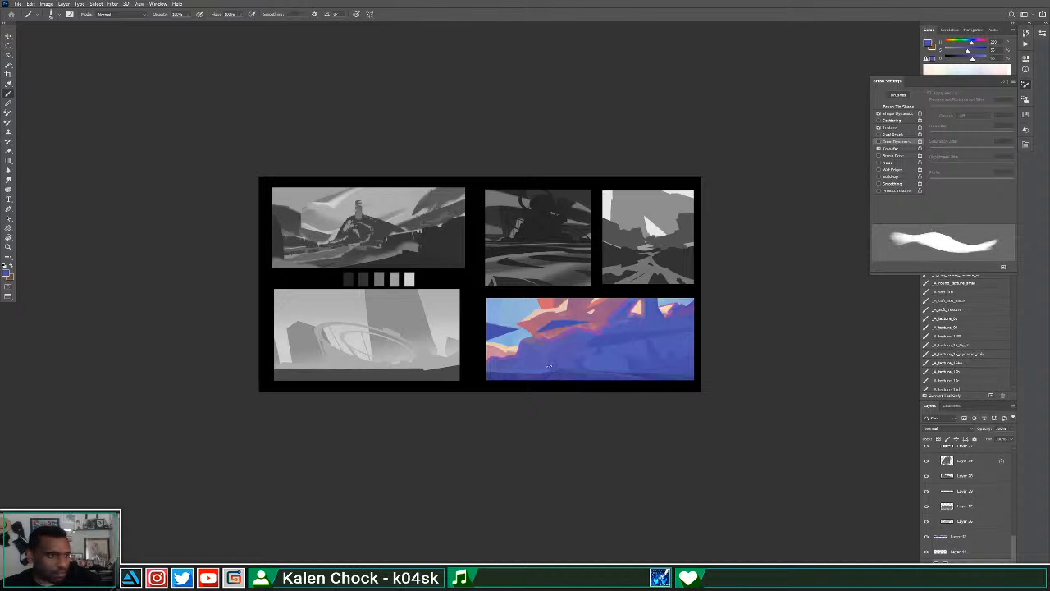
{"action": "key", "text": "alt"}
{"action": "left_click", "coordinate": [627, 364], "text": "alt"}
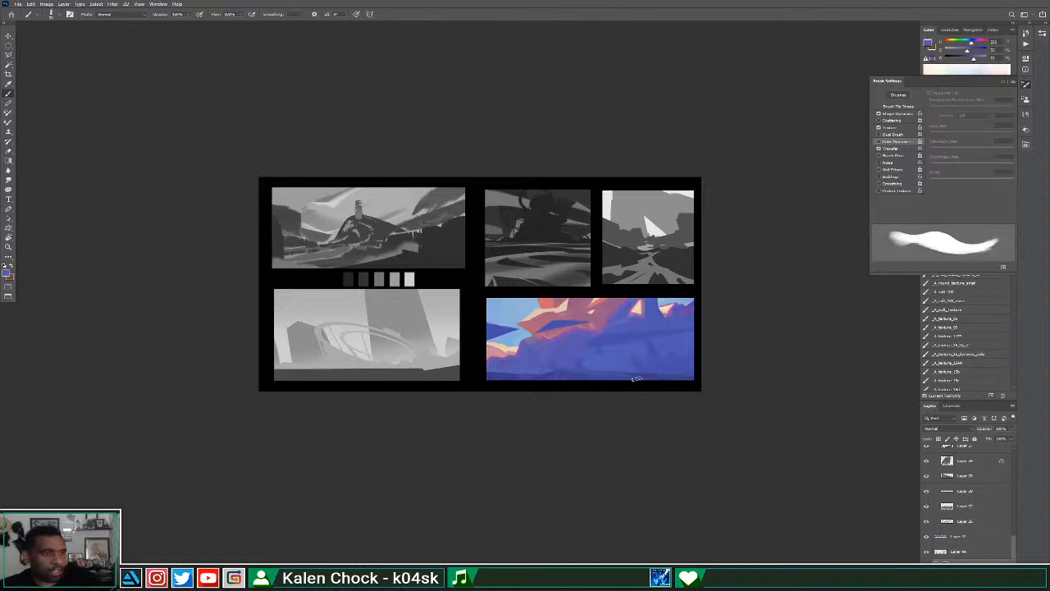
{"action": "left_click", "coordinate": [641, 364], "text": "alt"}
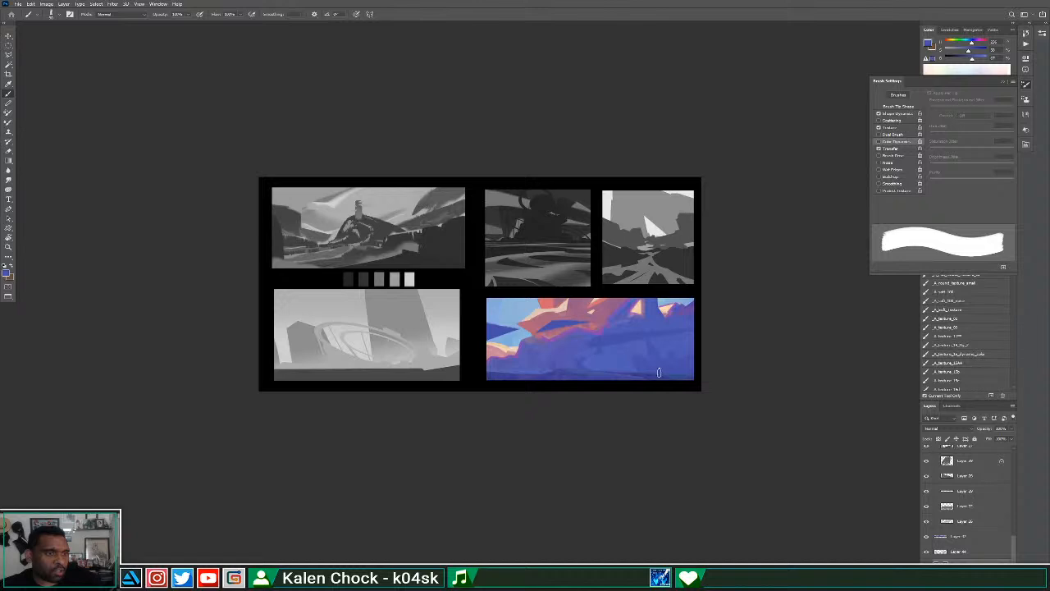
{"action": "left_click", "coordinate": [622, 352], "text": "alt"}
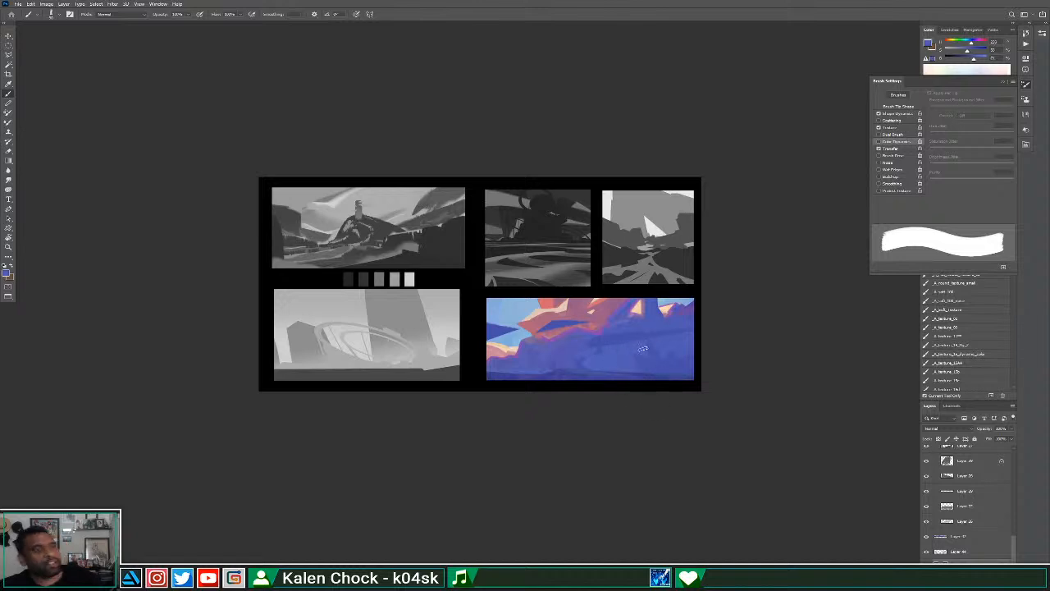
{"action": "left_click", "coordinate": [522, 370], "text": "alt"}
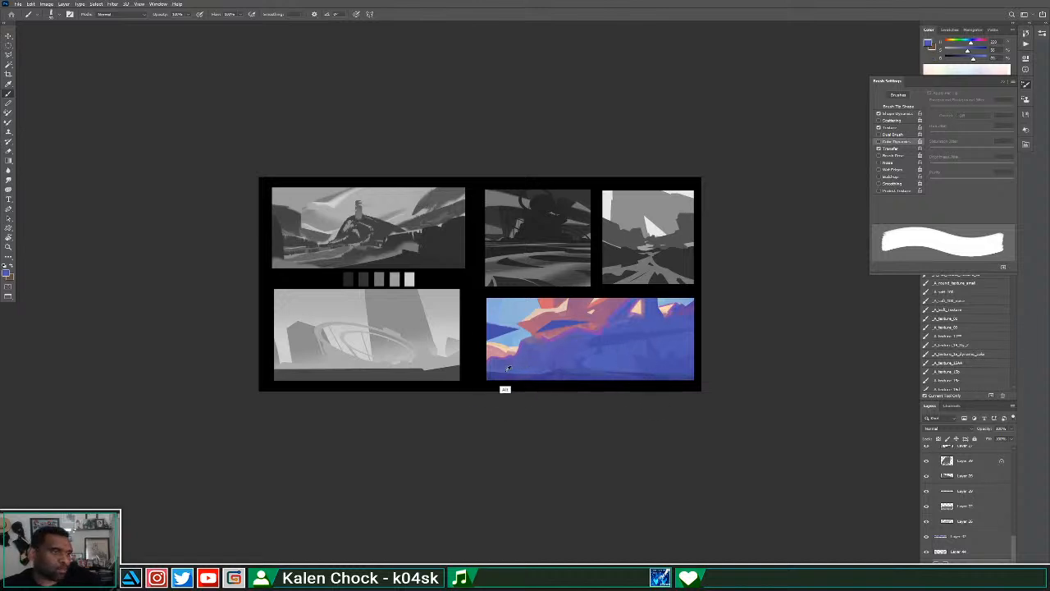
{"action": "left_click", "coordinate": [526, 359], "text": "alt"}
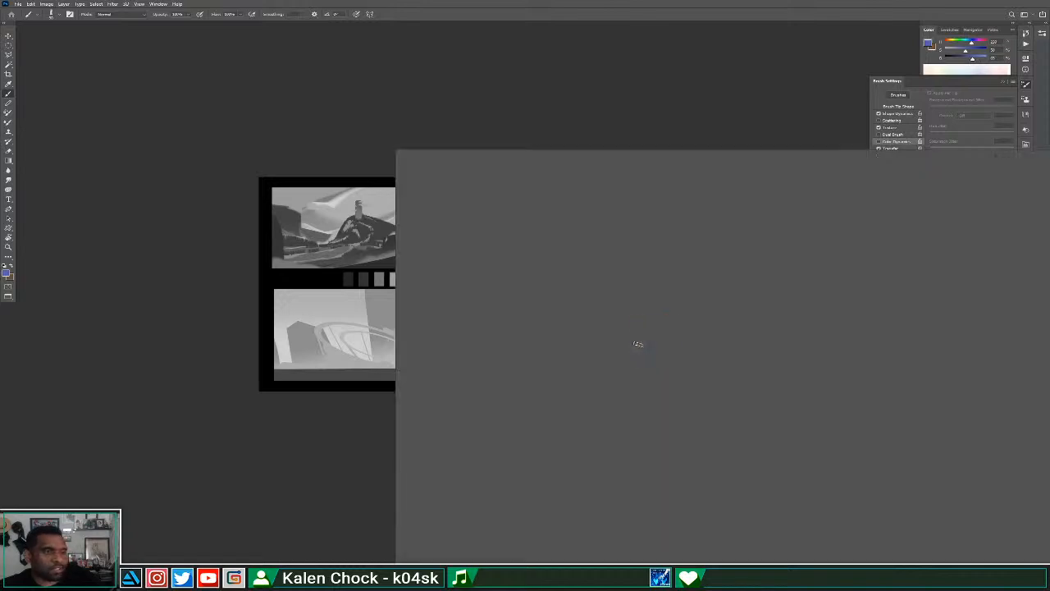
Soften the blue-purple cloud bank with the Airbrush, and switch back to the tapered painting brush.
{"action": "right_click", "coordinate": [636, 345]}
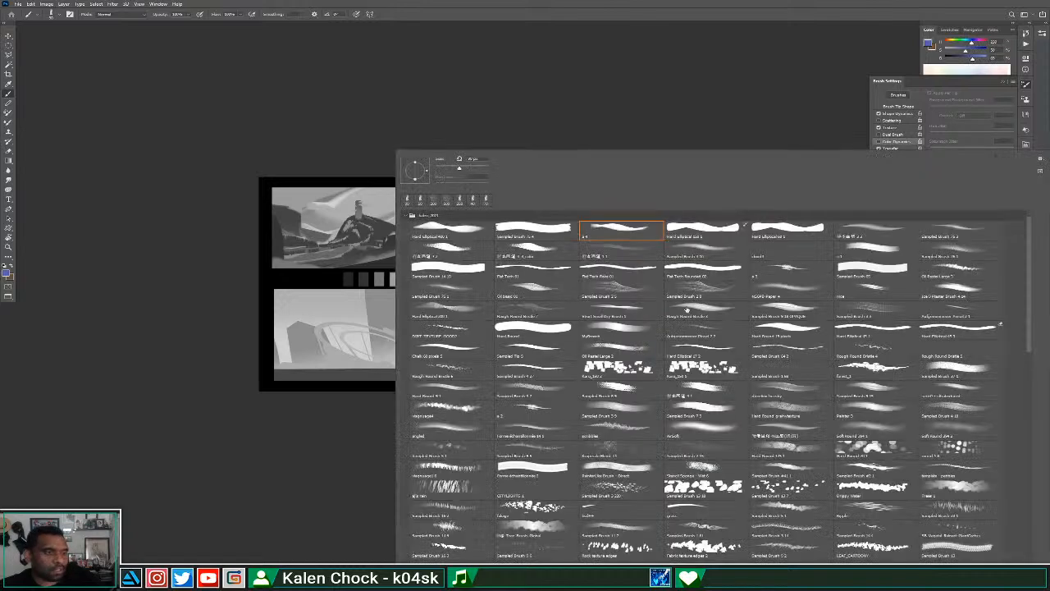
{"action": "left_click", "coordinate": [706, 429]}
{"action": "left_click", "coordinate": [364, 375]}
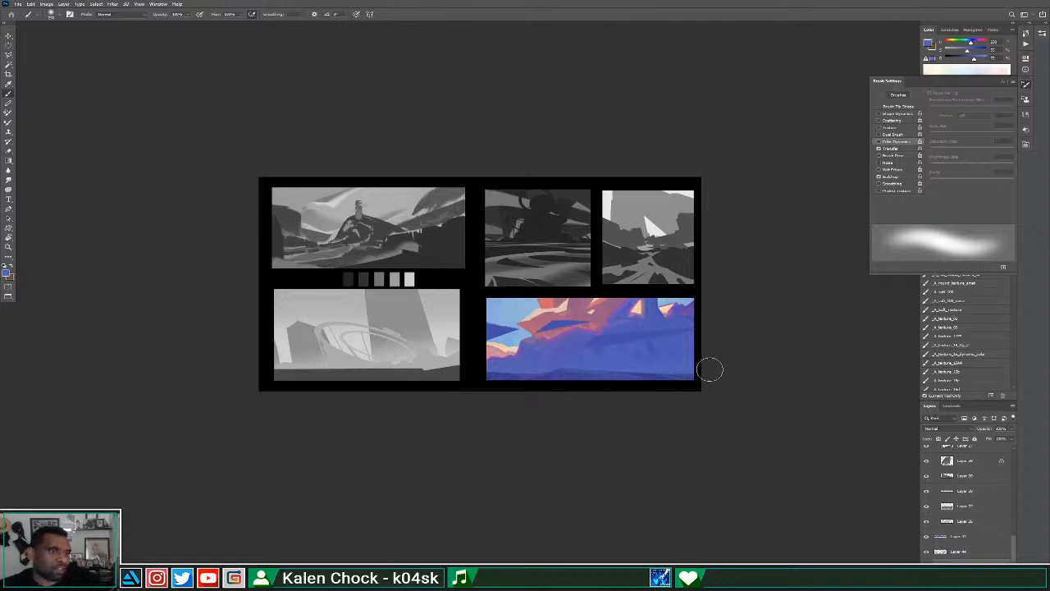
{"action": "right_click", "coordinate": [648, 337]}
{"action": "left_click", "coordinate": [561, 228]}
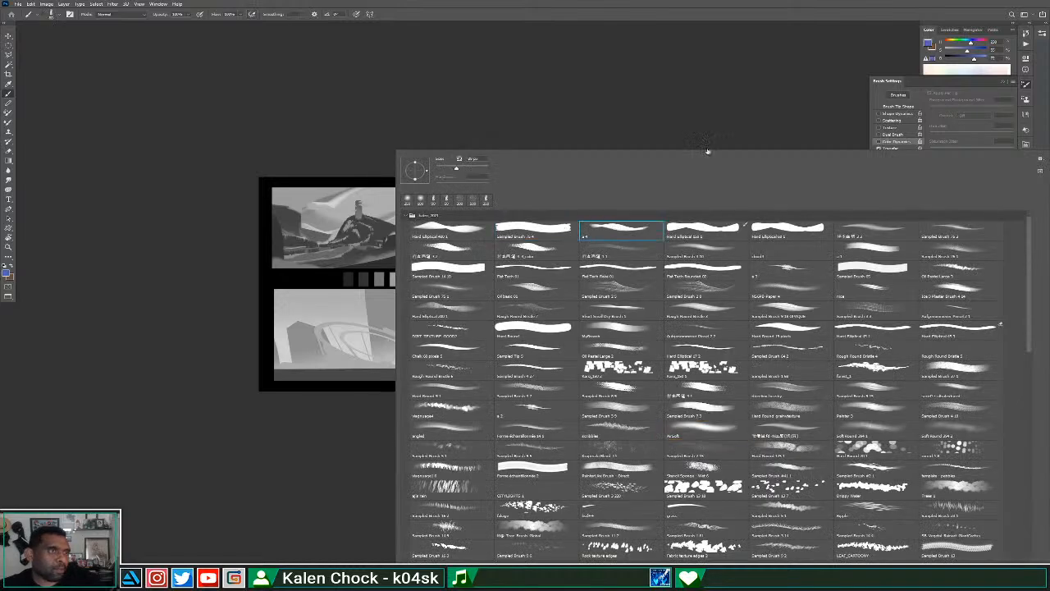
{"action": "left_click", "coordinate": [708, 150]}
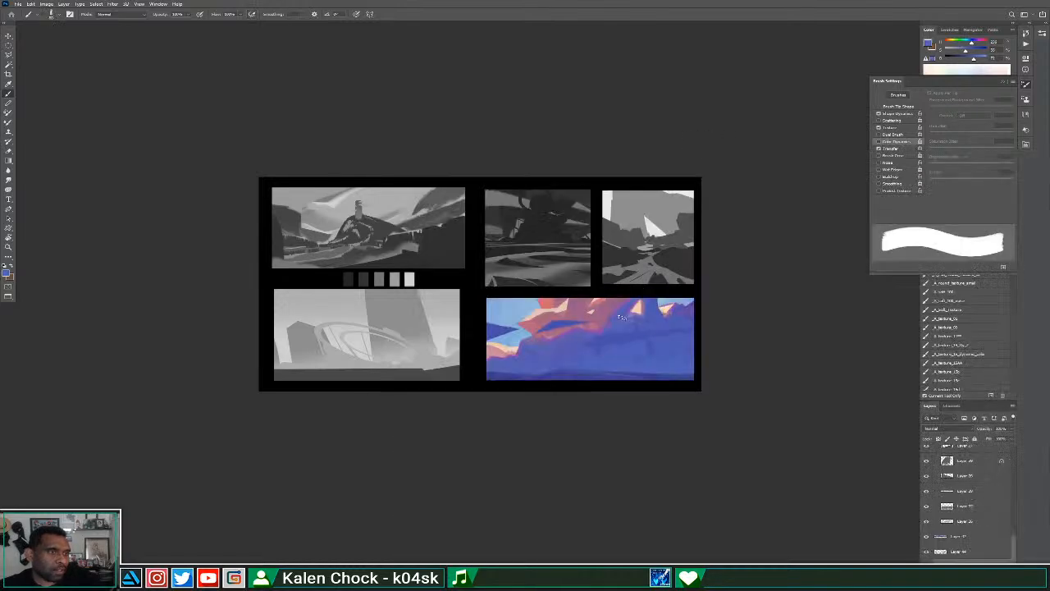
Retouch the upper edge of the cloud bank beside the orange clouds with sampled purple and blue tones.
{"action": "left_click", "coordinate": [601, 330], "text": "alt"}
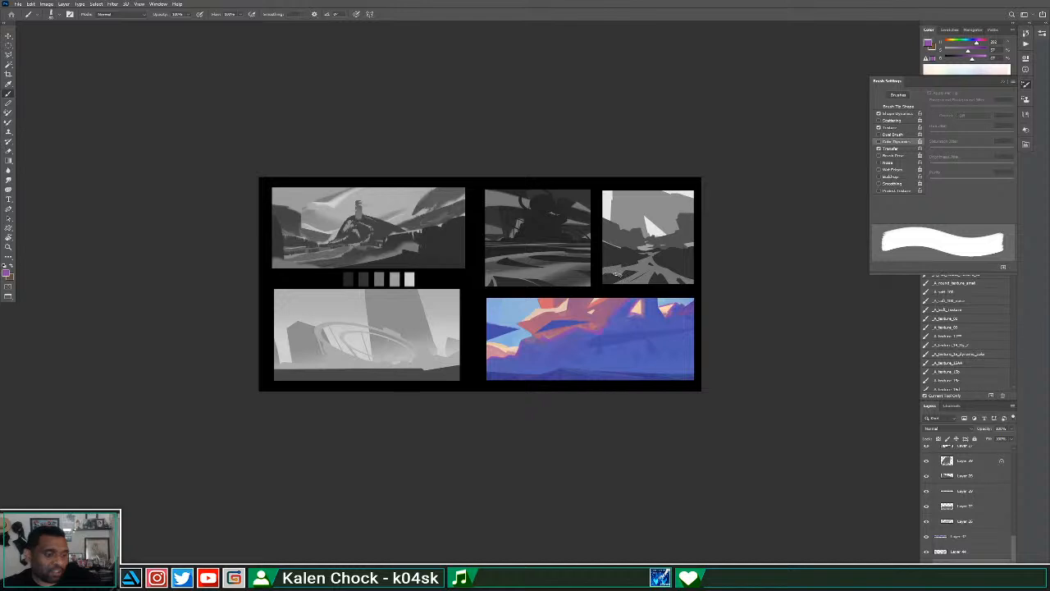
{"action": "left_click", "coordinate": [604, 327], "text": "alt"}
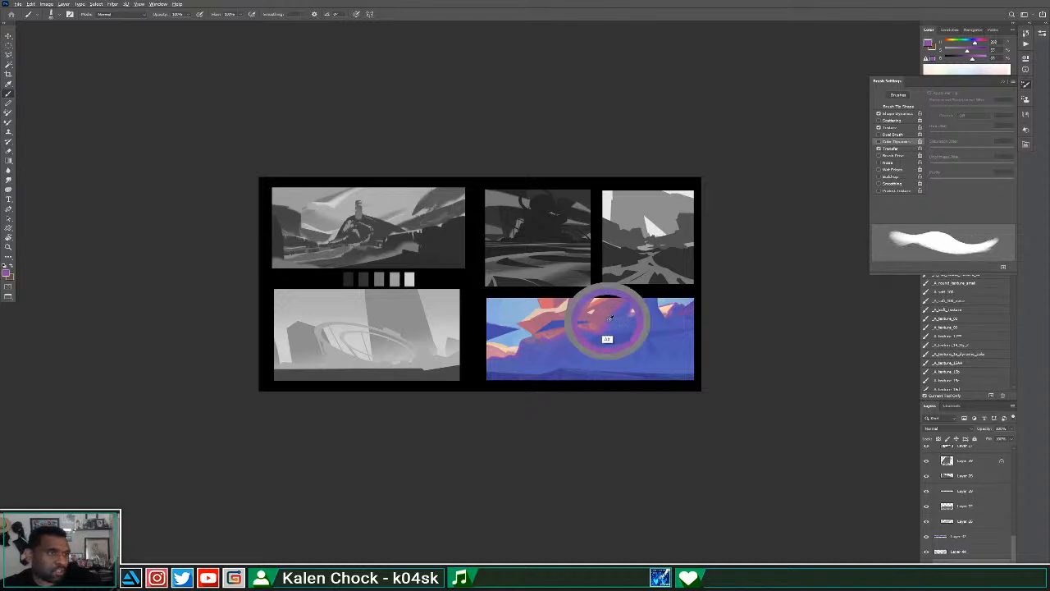
{"action": "left_click", "coordinate": [626, 326], "text": "alt"}
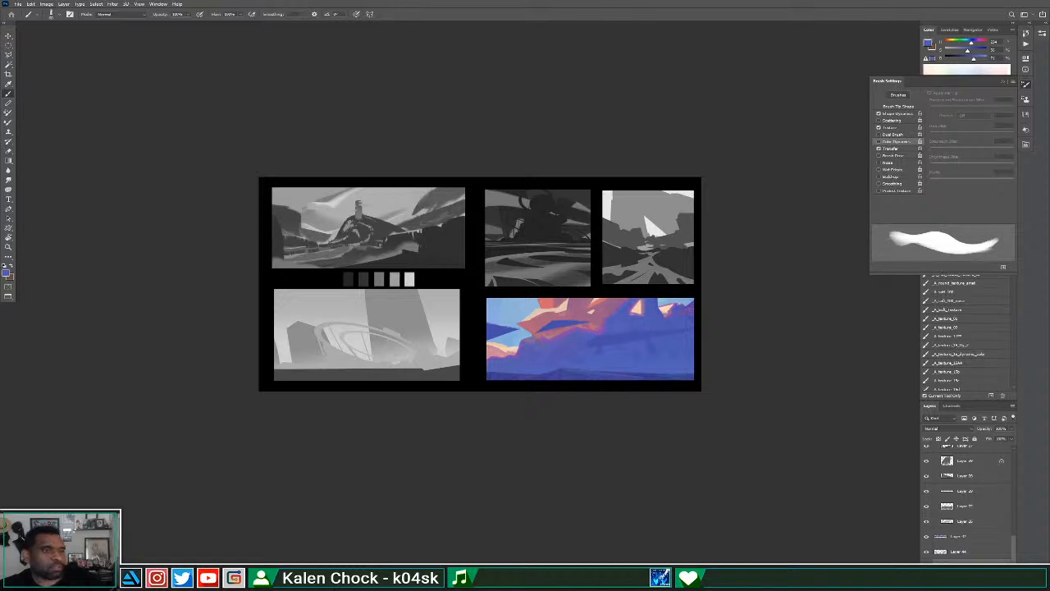
Darken the painting colour to a deep navy, select the ground strip's layer and lock its transparent pixels.
{"action": "key", "text": "z"}
{"action": "left_click", "coordinate": [653, 318], "text": "alt"}
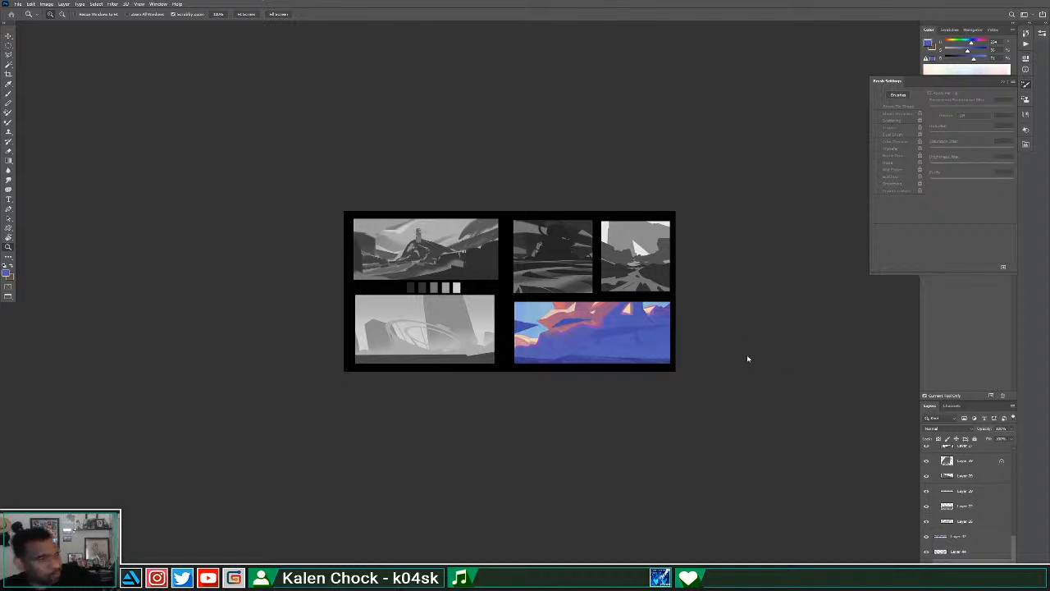
{"action": "left_click", "coordinate": [591, 352]}
{"action": "left_click", "coordinate": [591, 359]}
{"action": "key", "text": "b"}
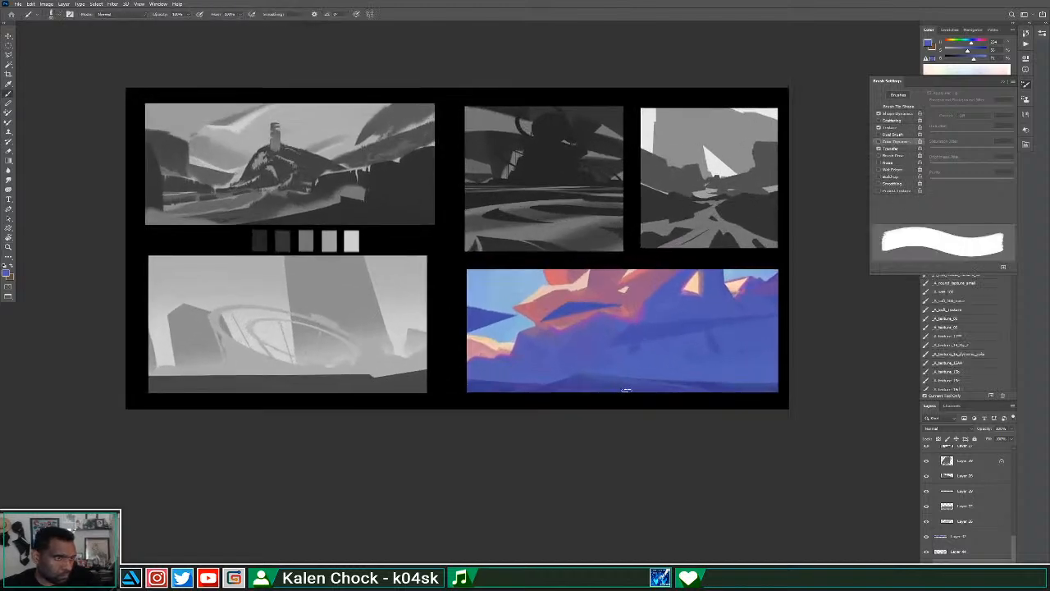
{"action": "left_click_drag", "start_coordinate": [962, 59], "coordinate": [957, 63]}
{"action": "key", "text": "v"}
{"action": "left_click", "coordinate": [619, 392]}
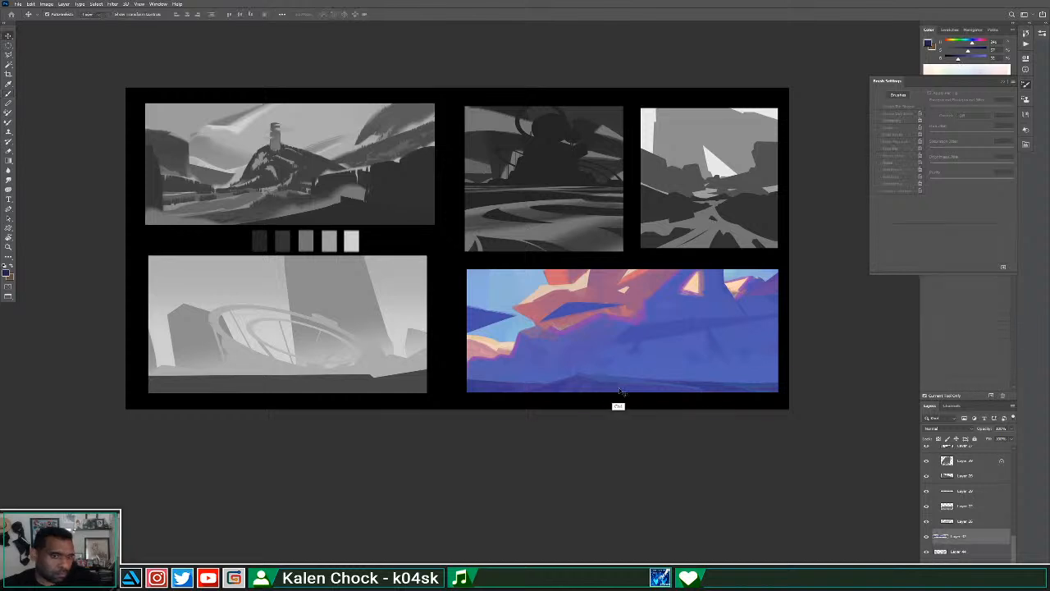
{"action": "key", "text": "b"}
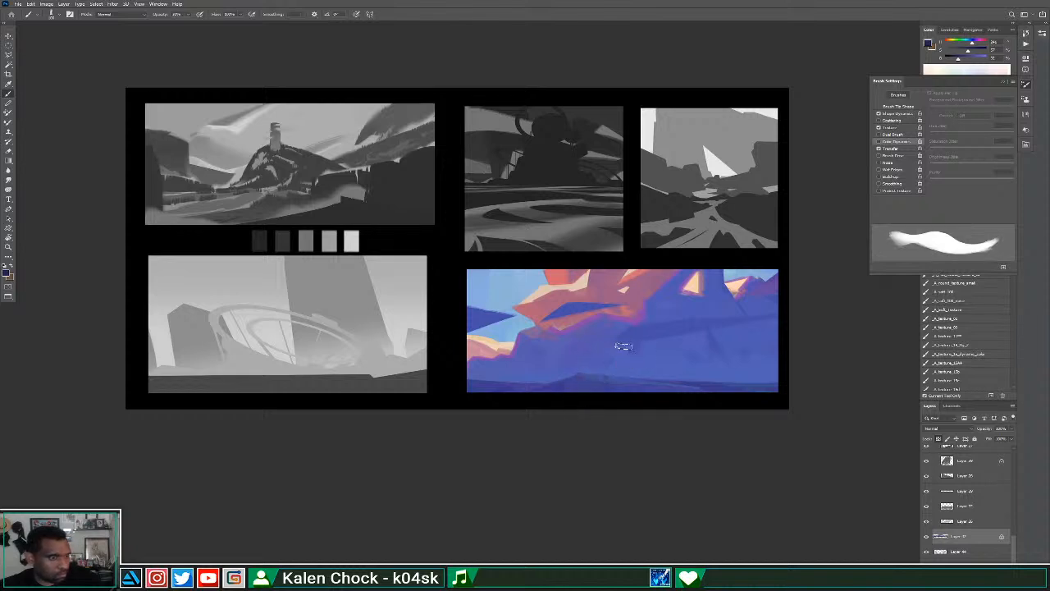
Darken the ground strip with a Curves adjustment that lowers the white end to an output of 173.
{"action": "key", "text": "ctrl+m"}
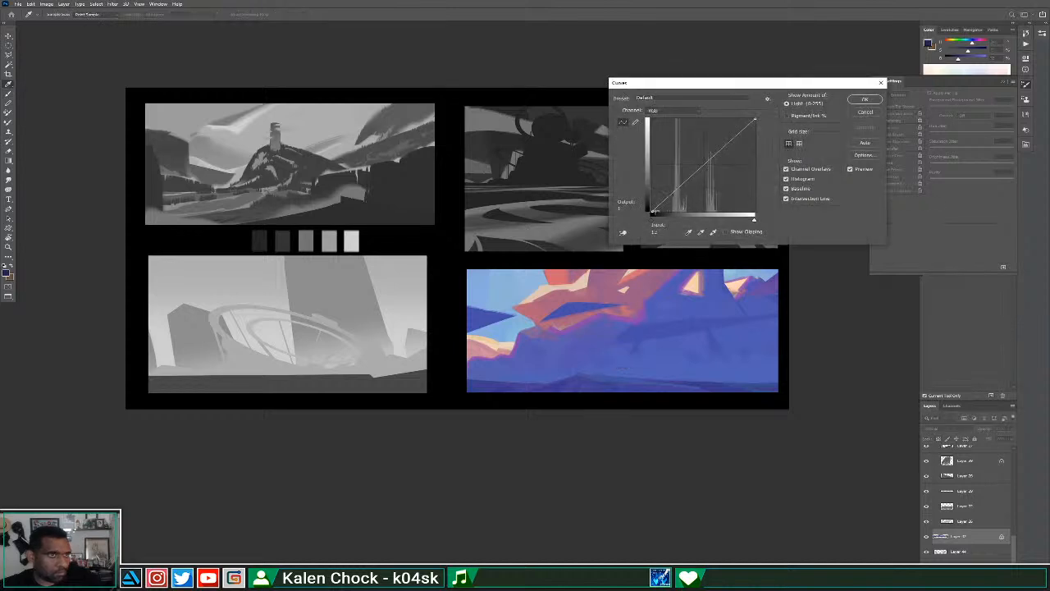
{"action": "mouse_move", "coordinate": [655, 211]}
{"action": "left_mouse_down"}
{"action": "mouse_move", "coordinate": [651, 202]}
{"action": "mouse_move", "coordinate": [652, 213]}
{"action": "left_mouse_up"}
{"action": "left_click_drag", "start_coordinate": [757, 126], "coordinate": [759, 150]}
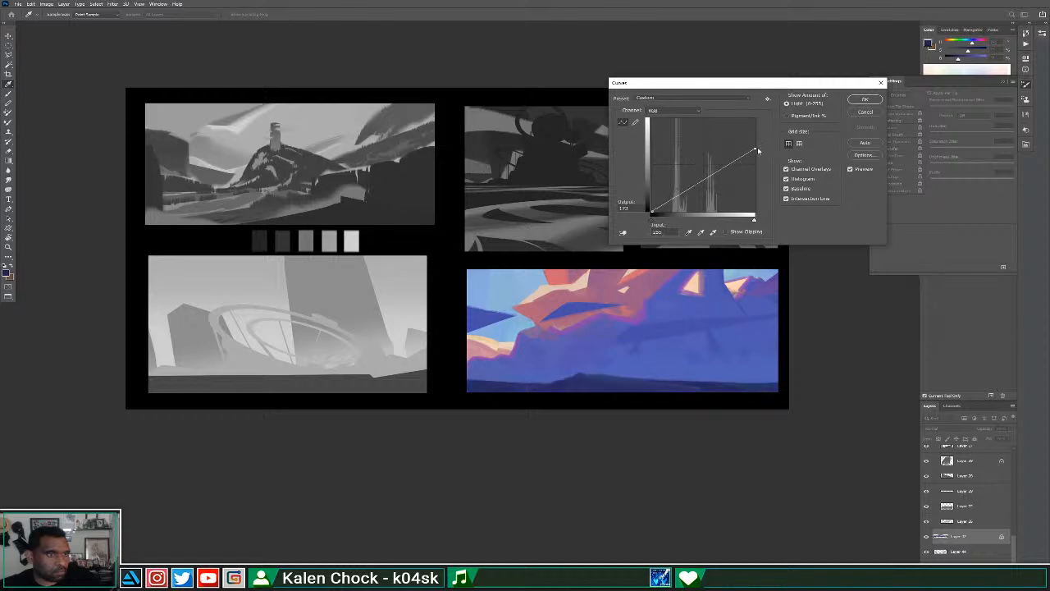
{"action": "left_click", "coordinate": [866, 101]}
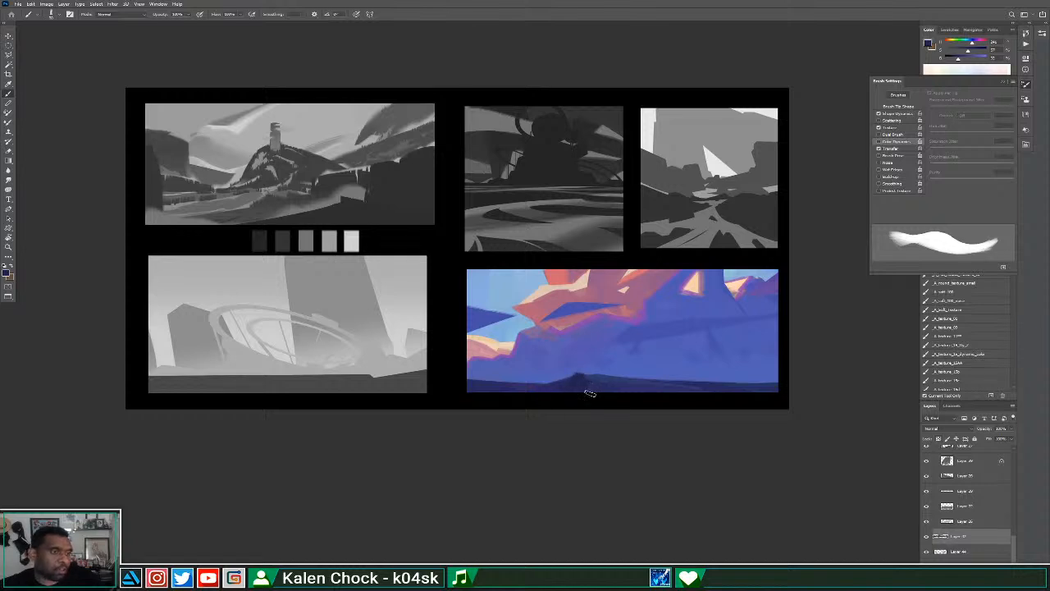
Paint a dark rounded hill near the middle of the ground strip with sampled navy tones.
{"action": "left_click", "coordinate": [591, 384], "text": "alt"}
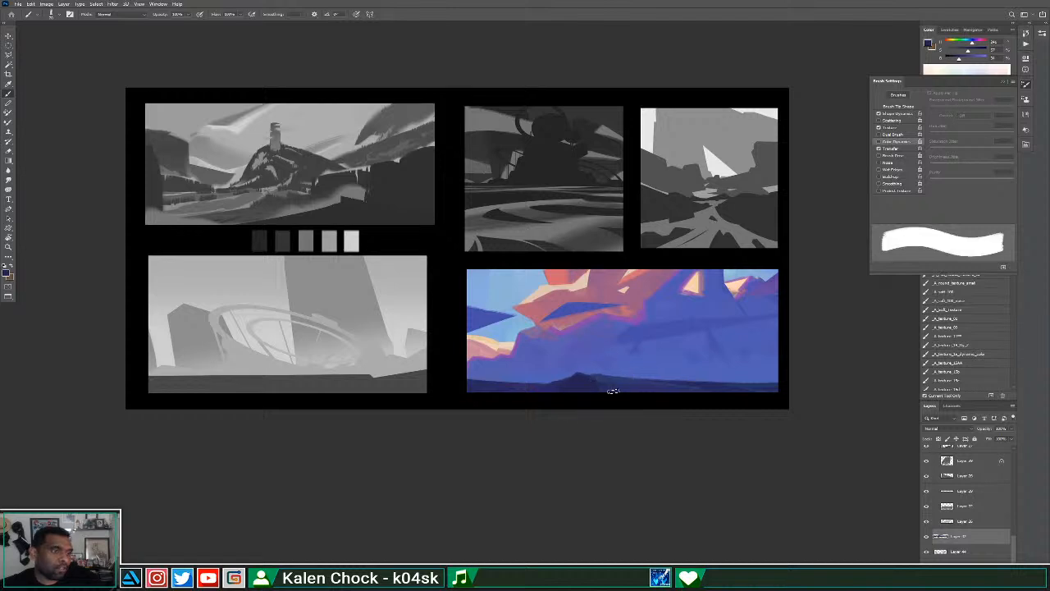
{"action": "left_click", "coordinate": [604, 379], "text": "alt"}
{"action": "left_click_drag", "start_coordinate": [580, 375], "coordinate": [610, 388]}
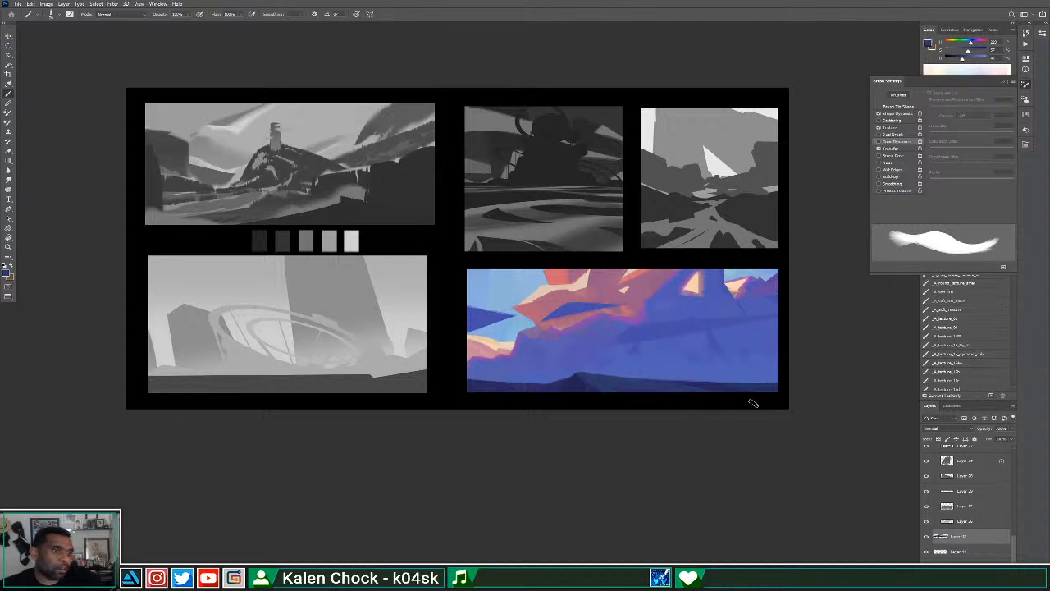
{"action": "left_click", "coordinate": [579, 379], "text": "alt"}
{"action": "left_click_drag", "start_coordinate": [581, 376], "coordinate": [614, 406]}
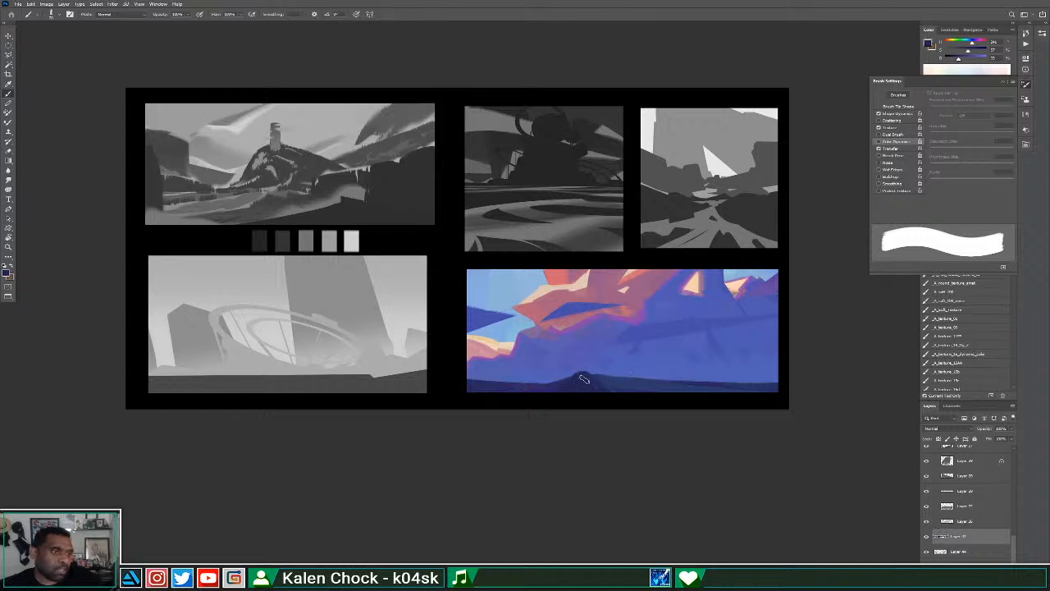
{"action": "key", "text": "."}
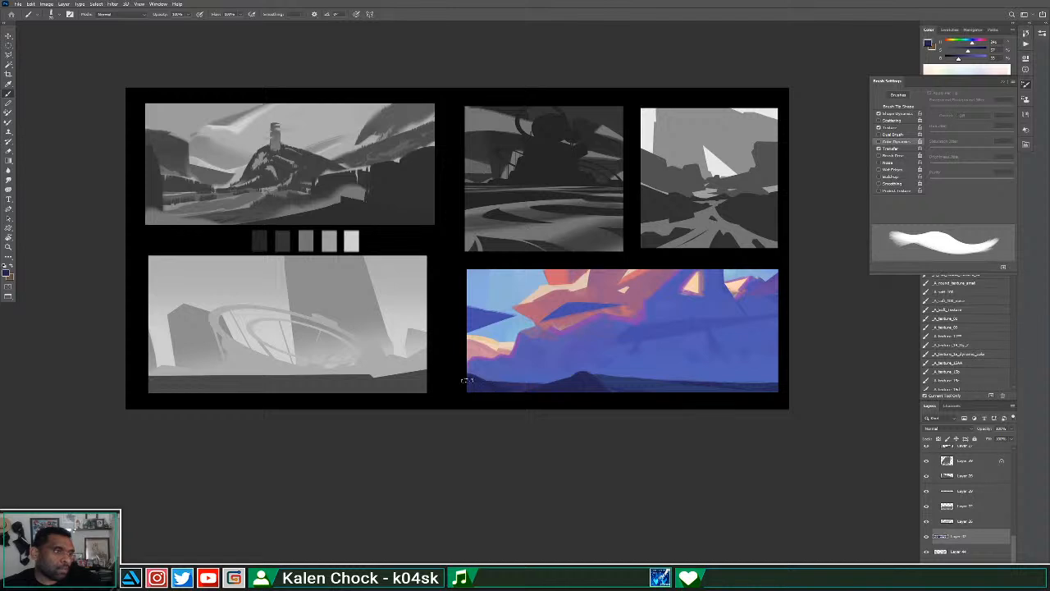
Paint a small dark blue mound near the ground strip's right end, undoing the black stroke, and refine the central hill's right slope.
{"action": "left_click_drag", "start_coordinate": [714, 387], "coordinate": [742, 384]}
{"action": "left_click", "coordinate": [711, 392], "text": "alt"}
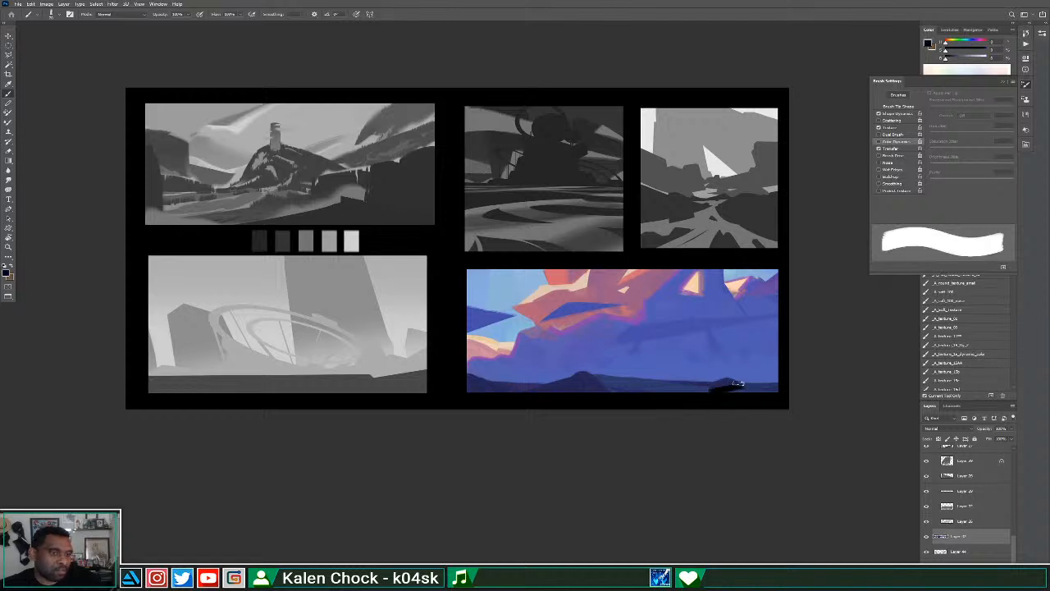
{"action": "key", "text": "ctrl+z"}
{"action": "left_click", "coordinate": [704, 391], "text": "alt"}
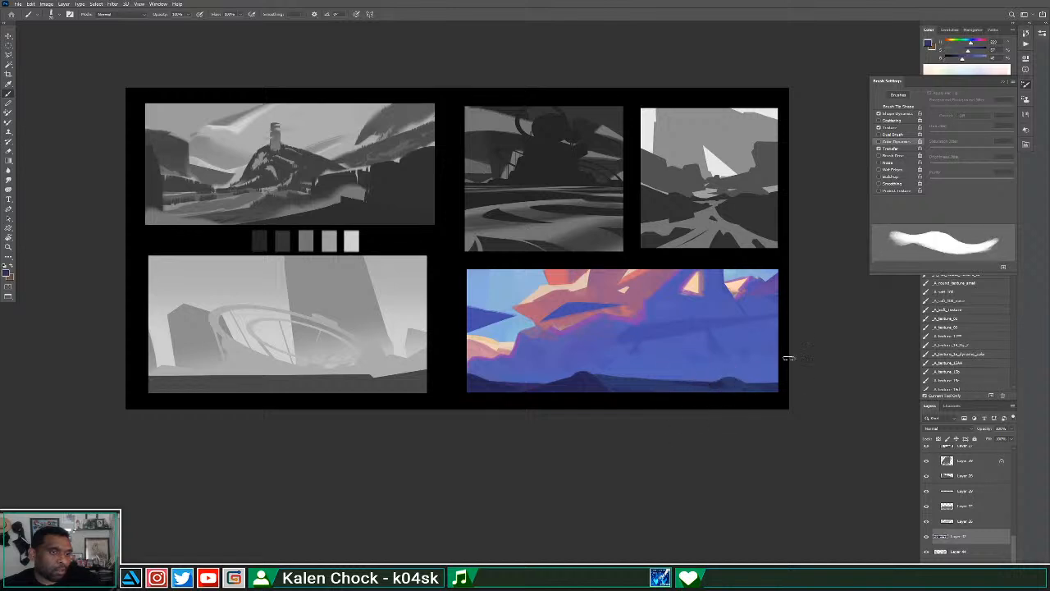
{"action": "left_click_drag", "start_coordinate": [735, 383], "coordinate": [774, 384]}
{"action": "key", "text": "e"}
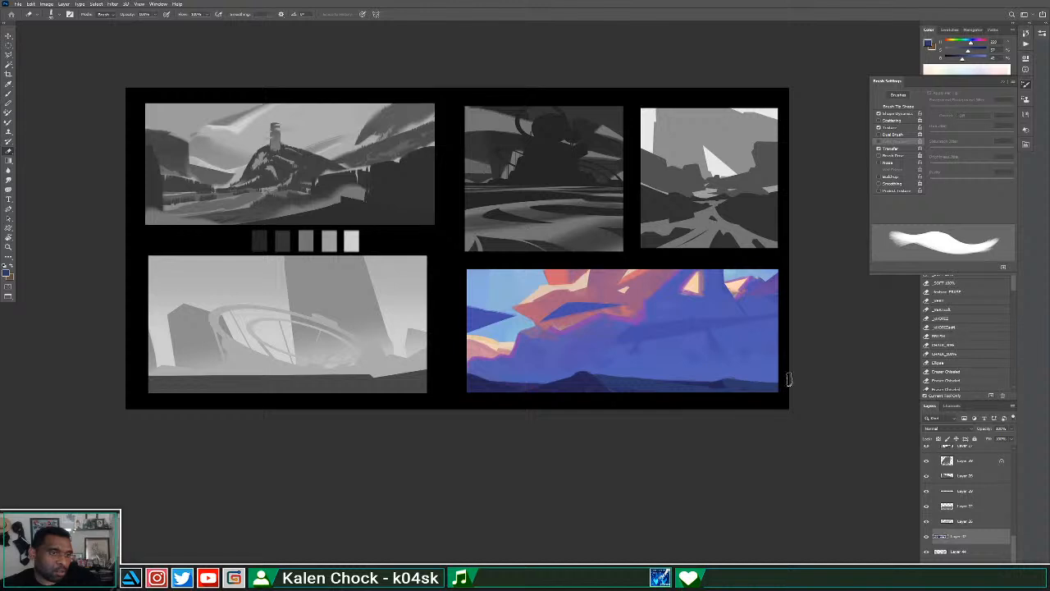
{"action": "key", "text": "b"}
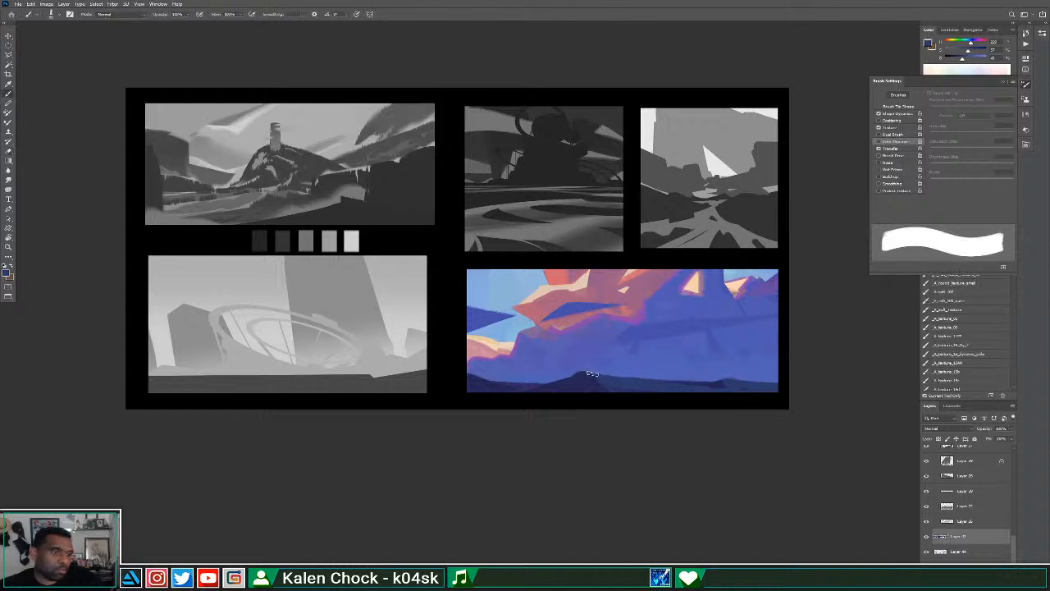
{"action": "left_click_drag", "start_coordinate": [605, 387], "coordinate": [585, 377]}
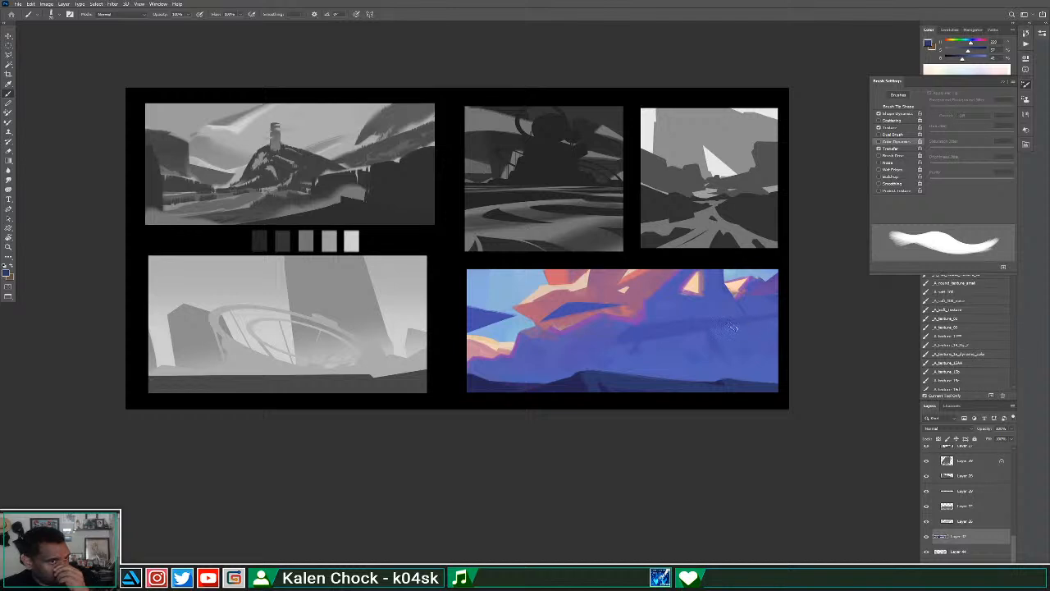
Shift the sampled navy to a dark purple and paint it over the shaded left side of the central hill.
{"action": "left_click", "coordinate": [579, 381], "text": "alt"}
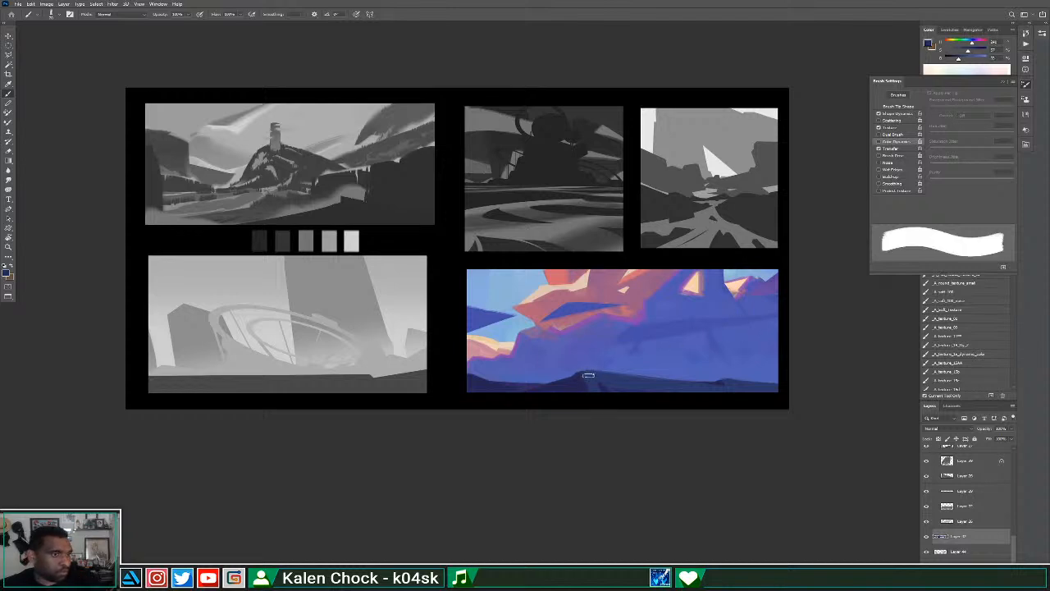
{"action": "left_click", "coordinate": [929, 43]}
{"action": "left_click", "coordinate": [529, 191]}
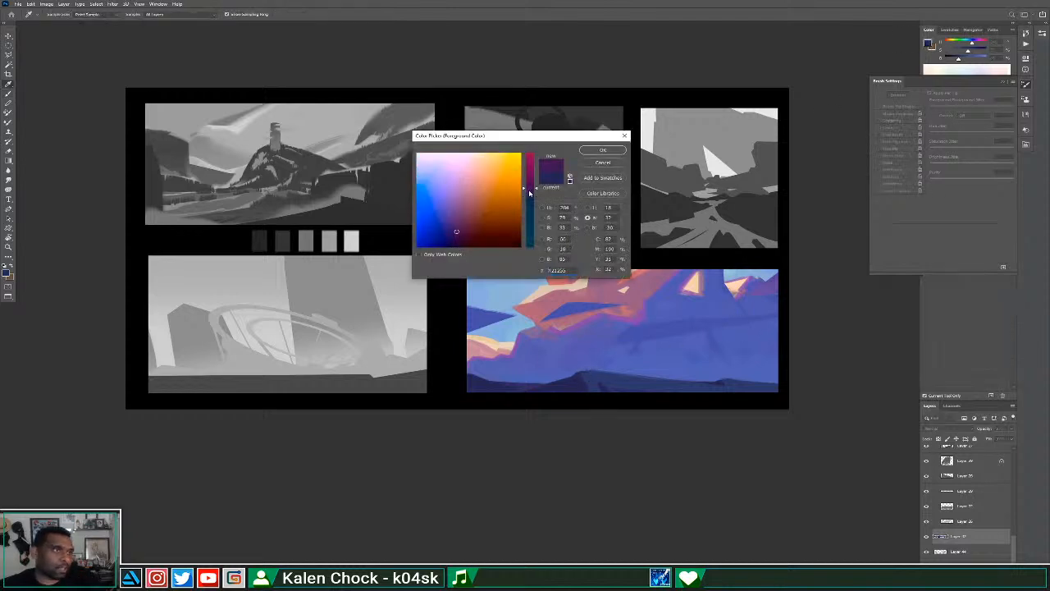
{"action": "left_click", "coordinate": [611, 149]}
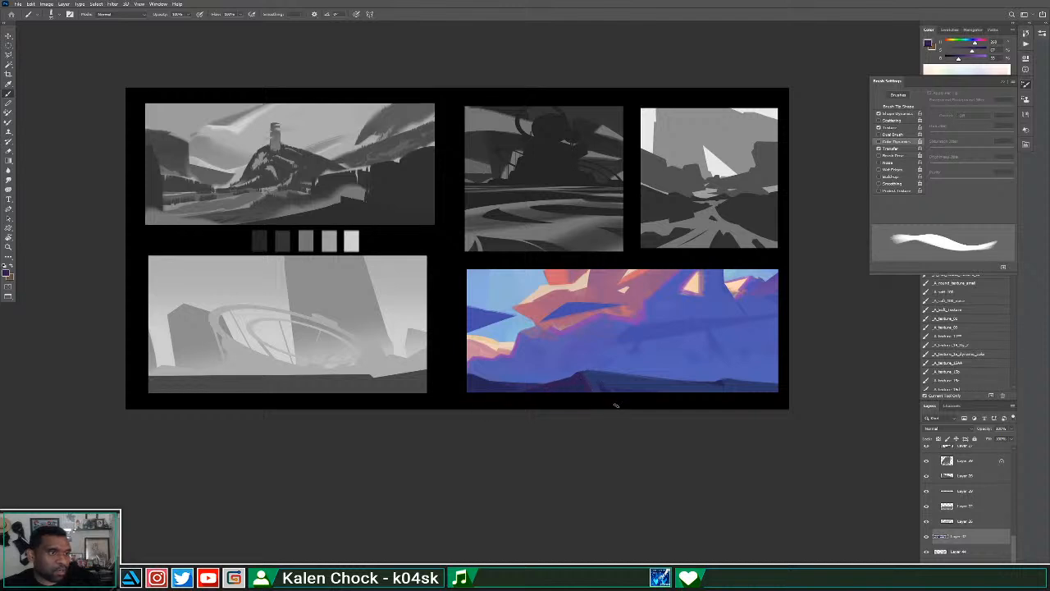
{"action": "left_click", "coordinate": [578, 376], "text": "alt"}
{"action": "left_click_drag", "start_coordinate": [577, 374], "coordinate": [537, 398]}
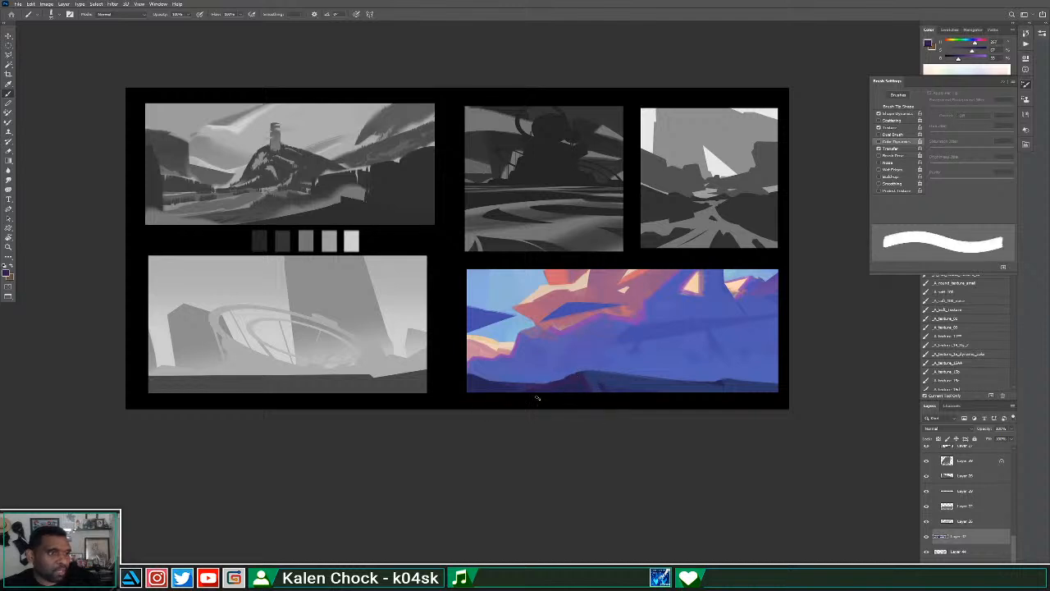
{"action": "left_click", "coordinate": [587, 384], "text": "alt"}
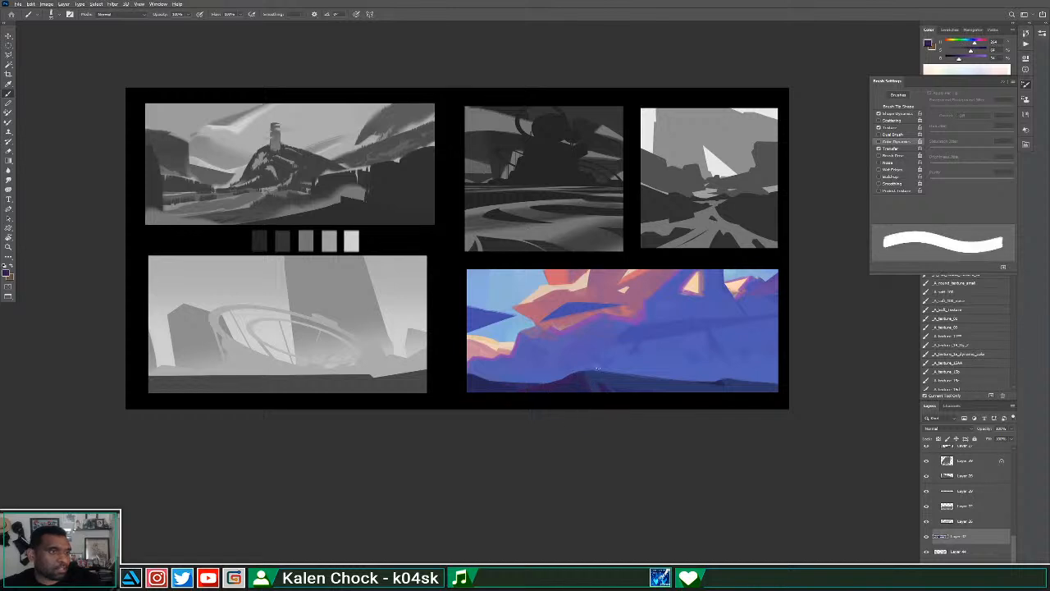
Touch up the small mound near the ground's right end with sampled dark tones and trim it with the eraser.
{"action": "left_click", "coordinate": [711, 388], "text": "alt"}
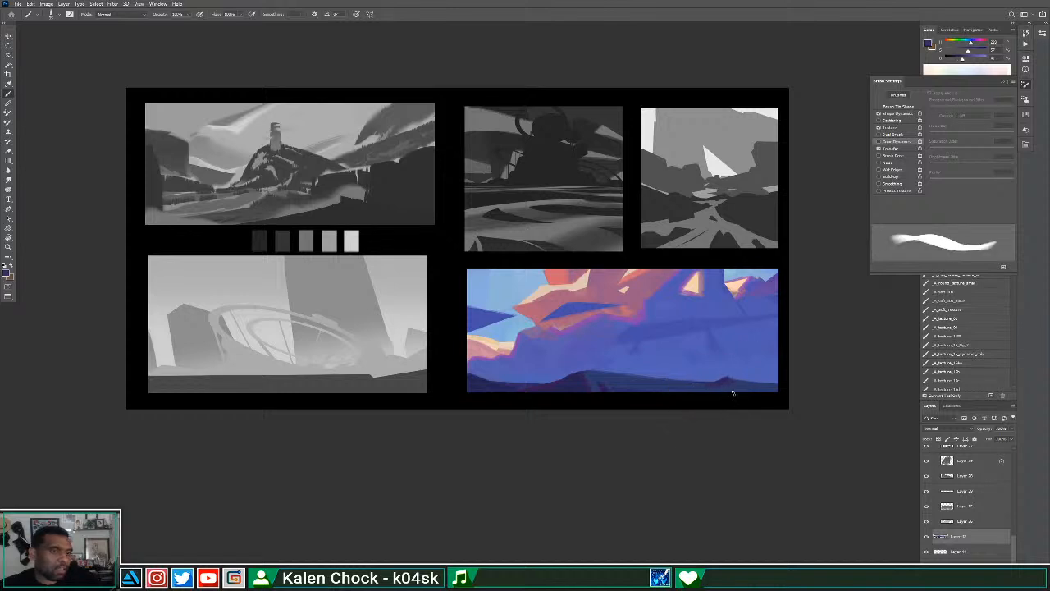
{"action": "key", "text": "e"}
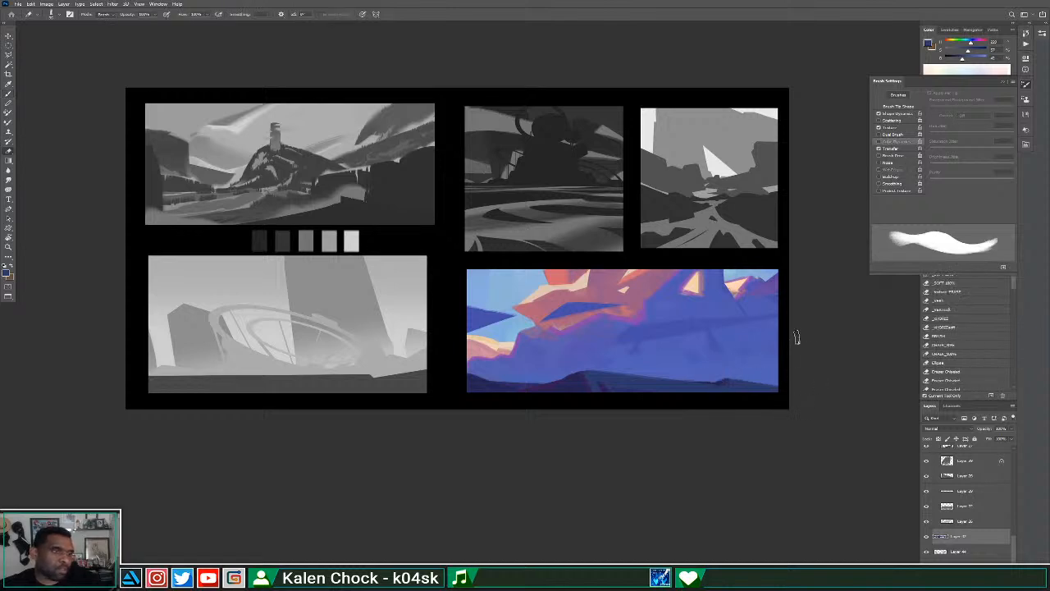
Sharpen the central hill's peak with sampled dark tones, alternating the brush and the eraser.
{"action": "key", "text": "b"}
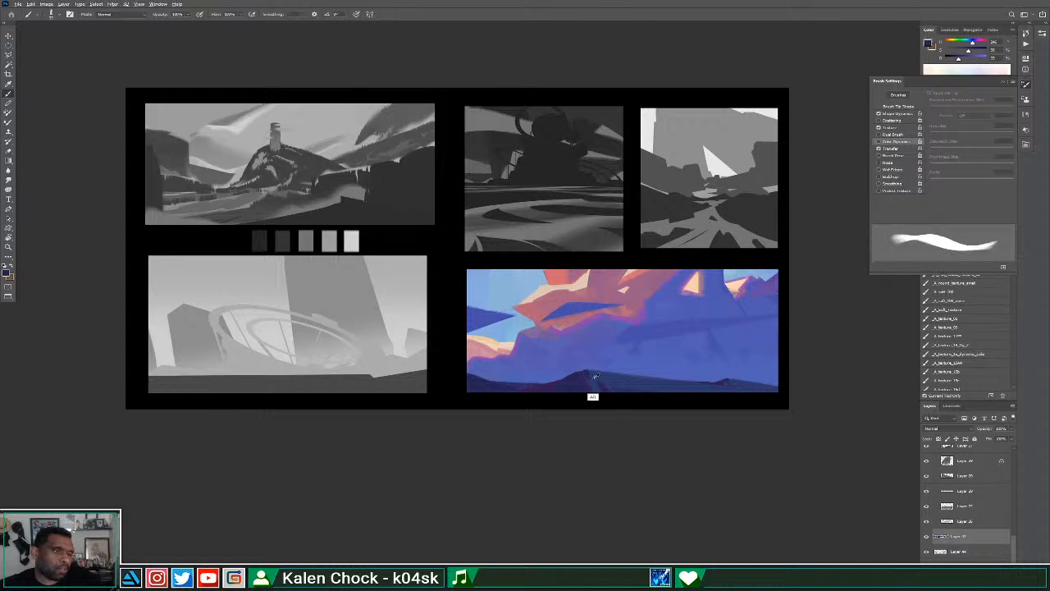
{"action": "left_click", "coordinate": [579, 374], "text": "alt"}
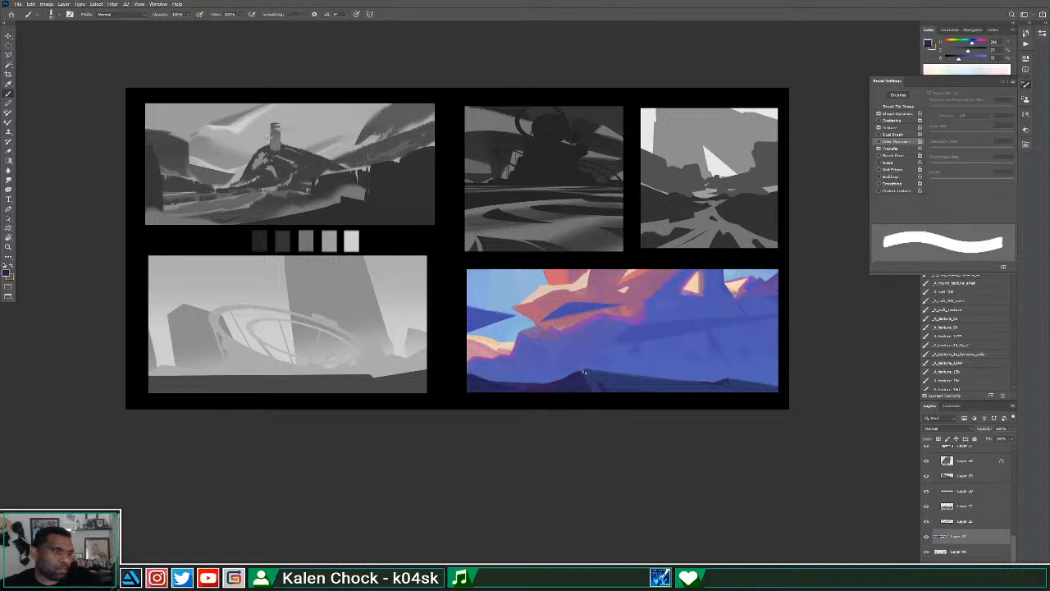
{"action": "key", "text": "e"}
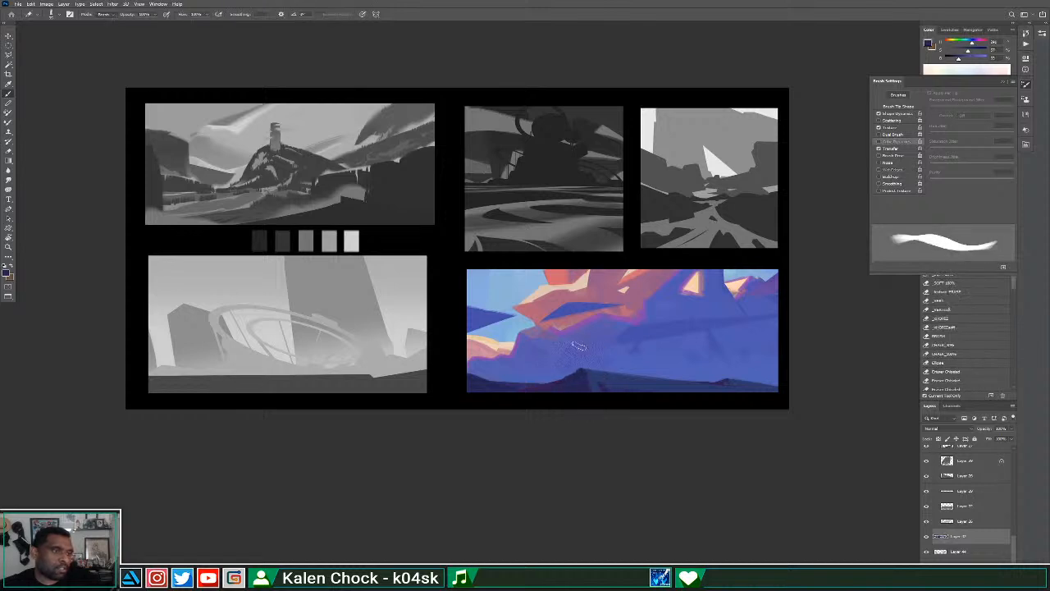
{"action": "key", "text": "b"}
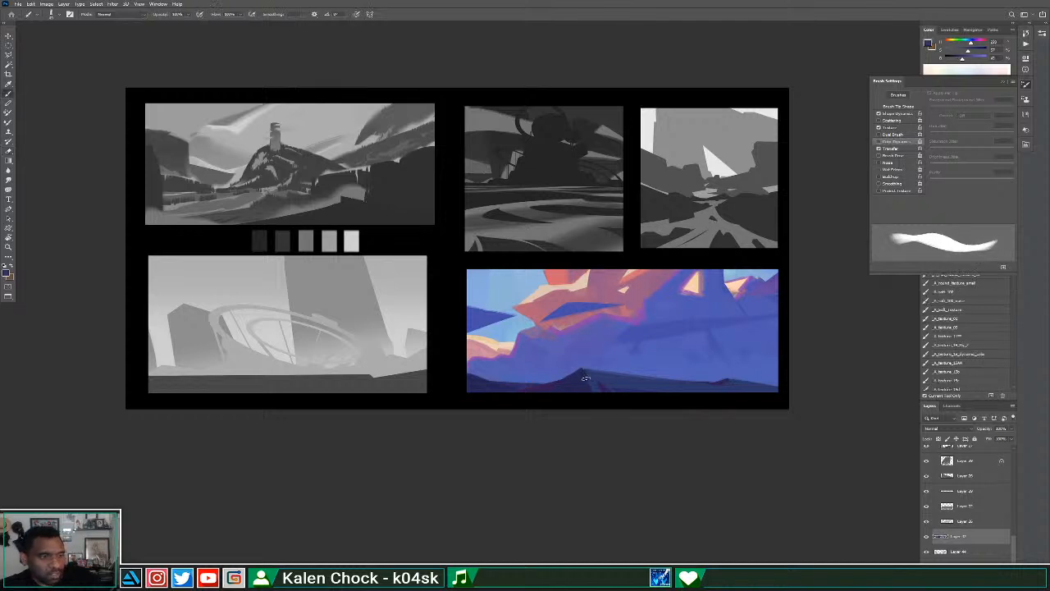
{"action": "left_click", "coordinate": [580, 376], "text": "alt"}
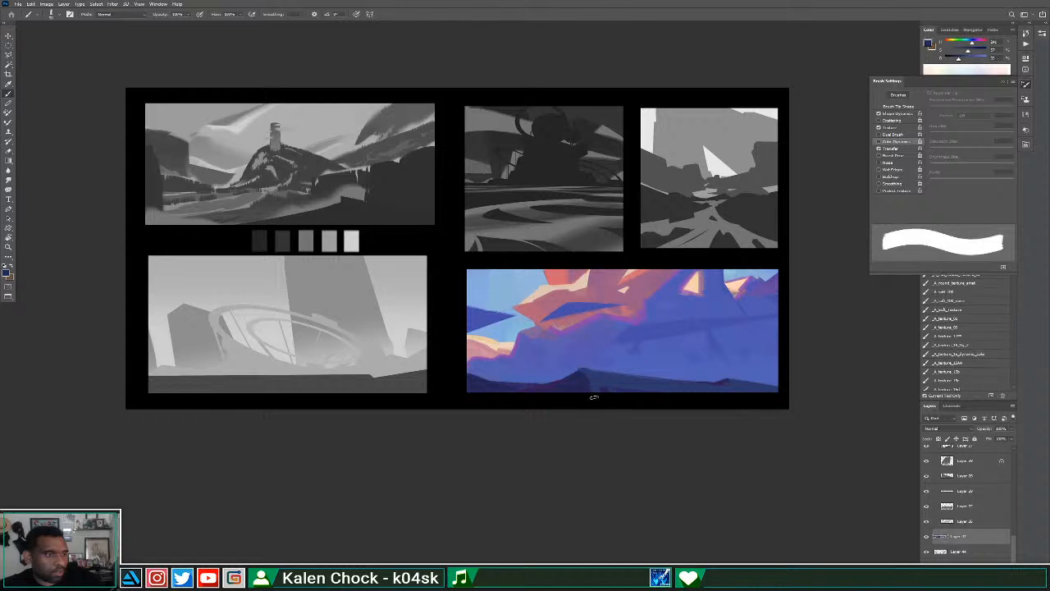
Paint streaks of sampled navy and dark blue down the central hill's right slope and across the ground beside it.
{"action": "left_click", "coordinate": [592, 378], "text": "alt"}
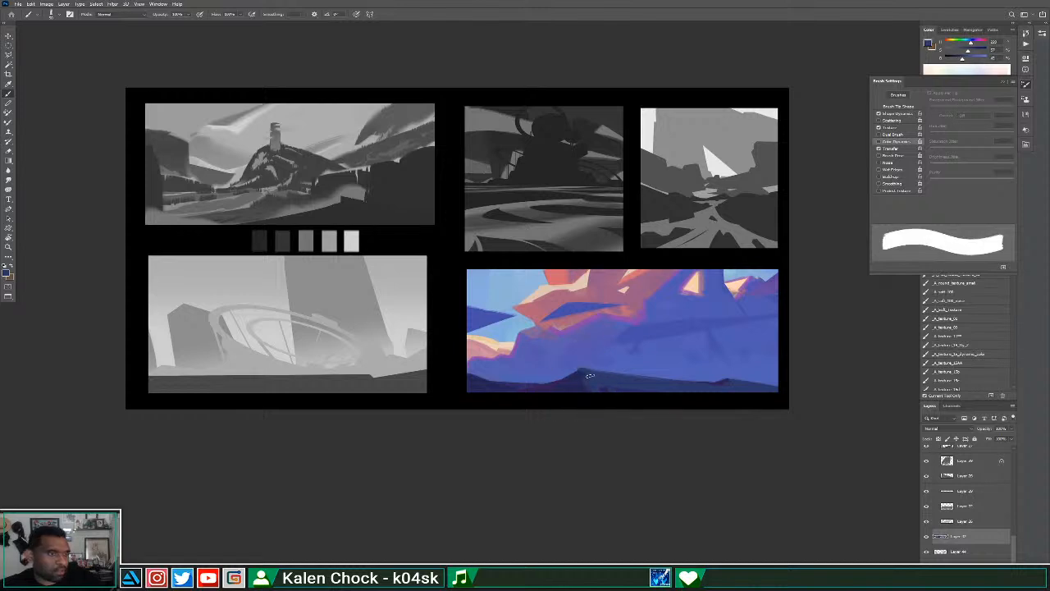
{"action": "left_click", "coordinate": [584, 377], "text": "alt"}
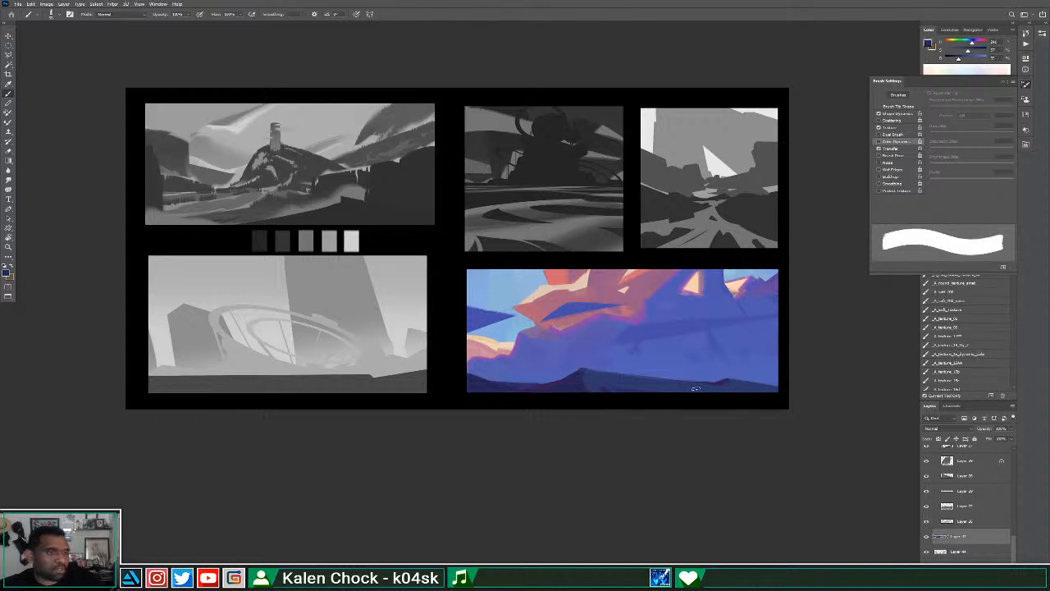
{"action": "left_click", "coordinate": [654, 376], "text": "alt"}
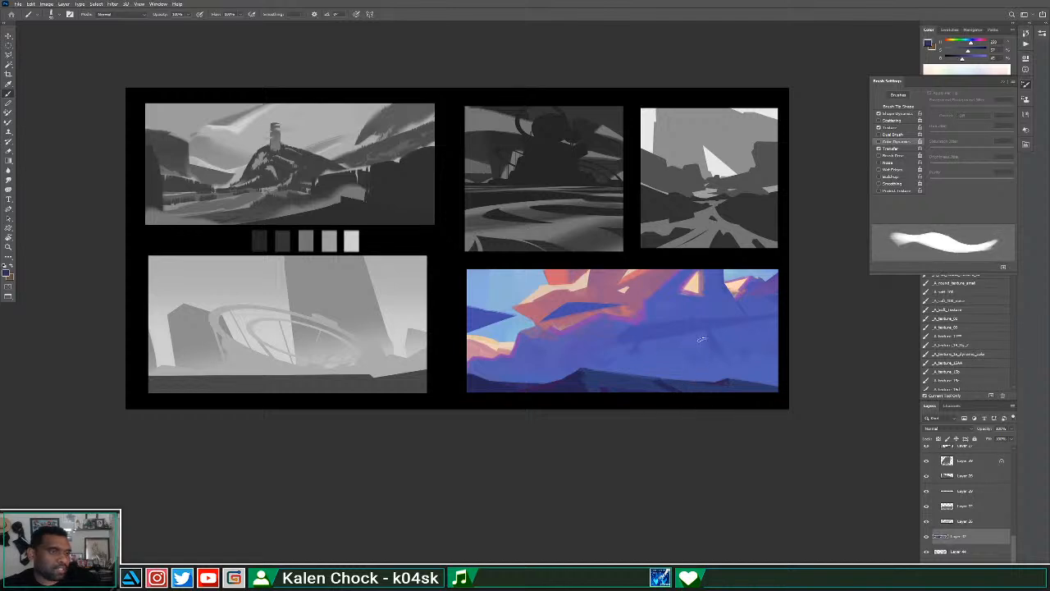
{"action": "left_click_drag", "start_coordinate": [655, 381], "coordinate": [681, 391]}
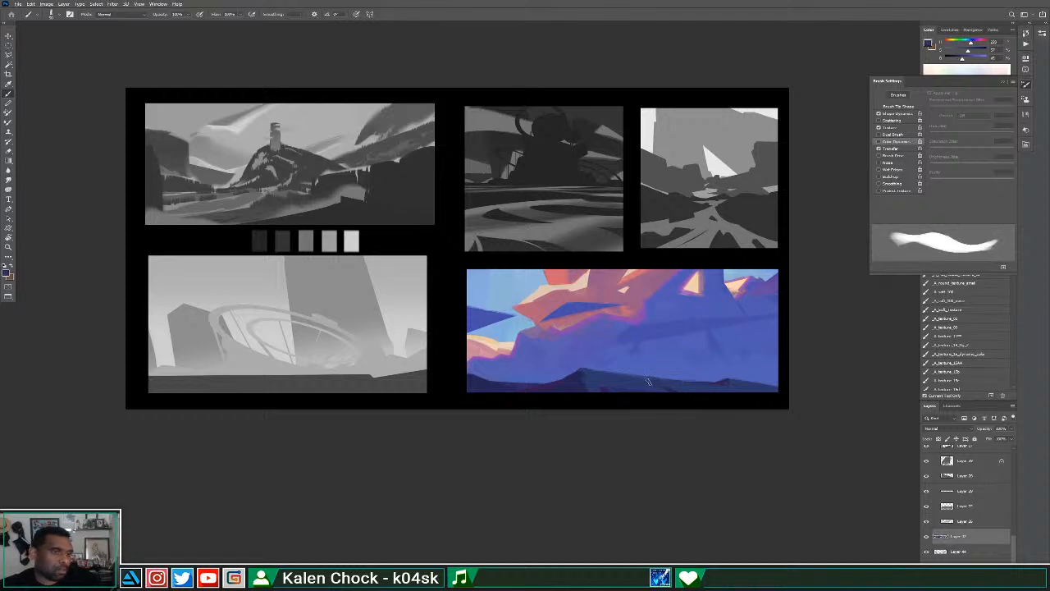
{"action": "left_click_drag", "start_coordinate": [590, 373], "coordinate": [729, 389]}
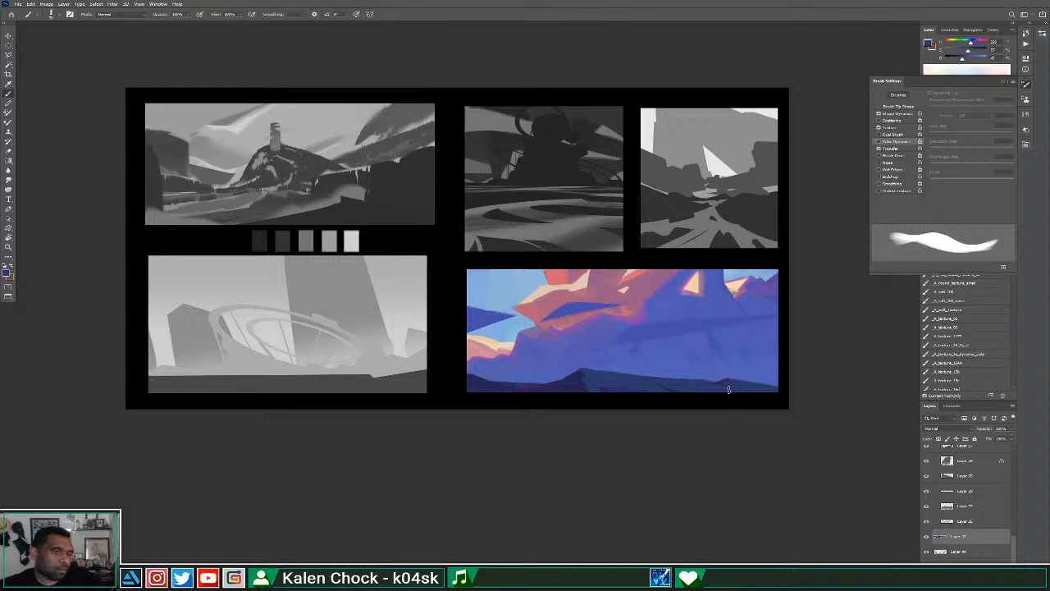
Rework the central hill's peak and shaded left side with sampled dark purple and navy, trimming the edge with the eraser.
{"action": "left_click", "coordinate": [579, 387], "text": "alt"}
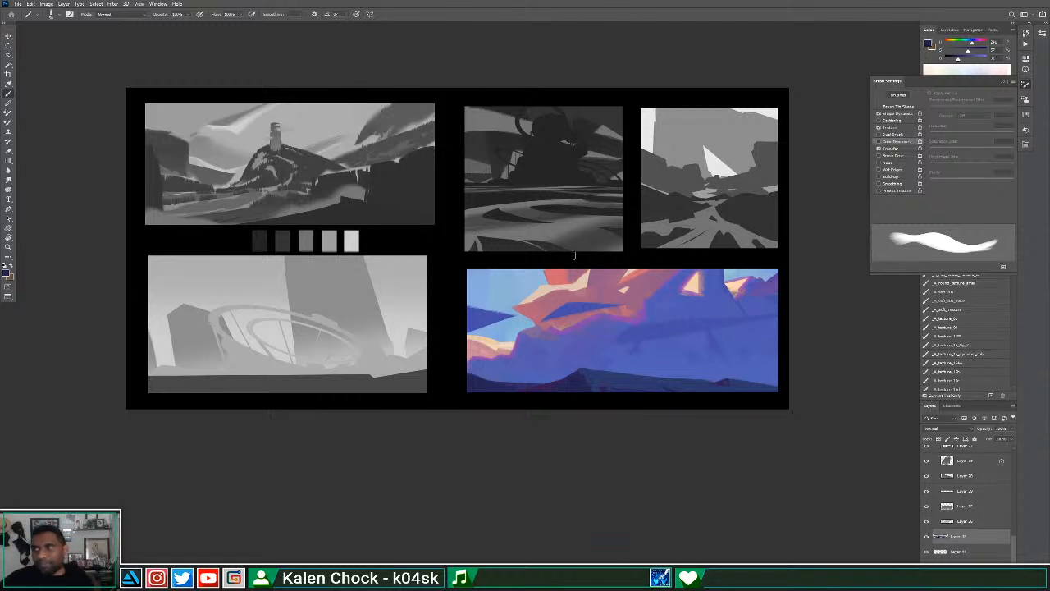
{"action": "key", "text": "e"}
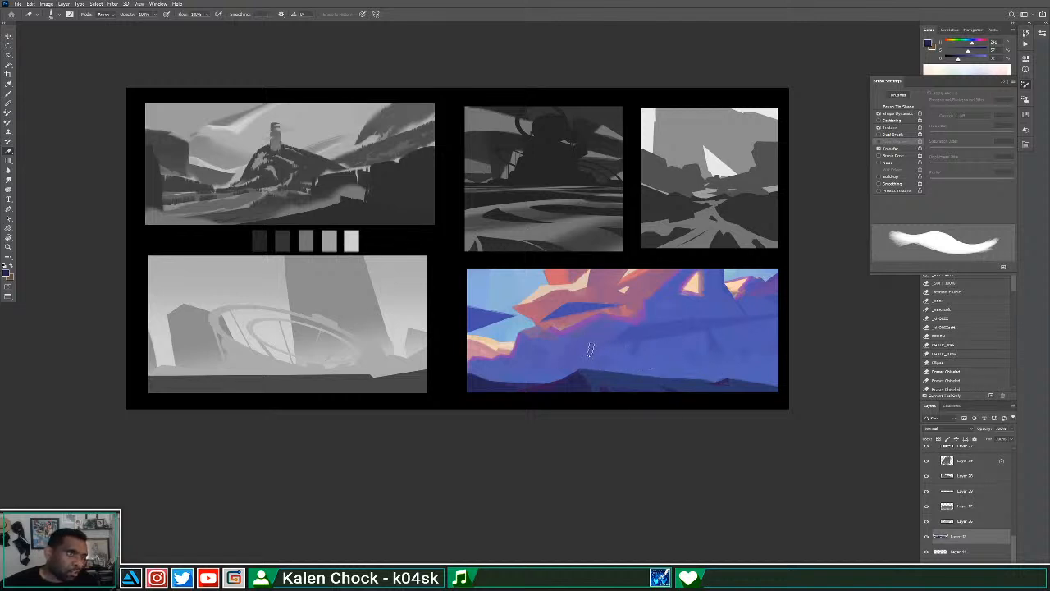
{"action": "key", "text": "b"}
{"action": "left_click", "coordinate": [552, 383], "text": "alt"}
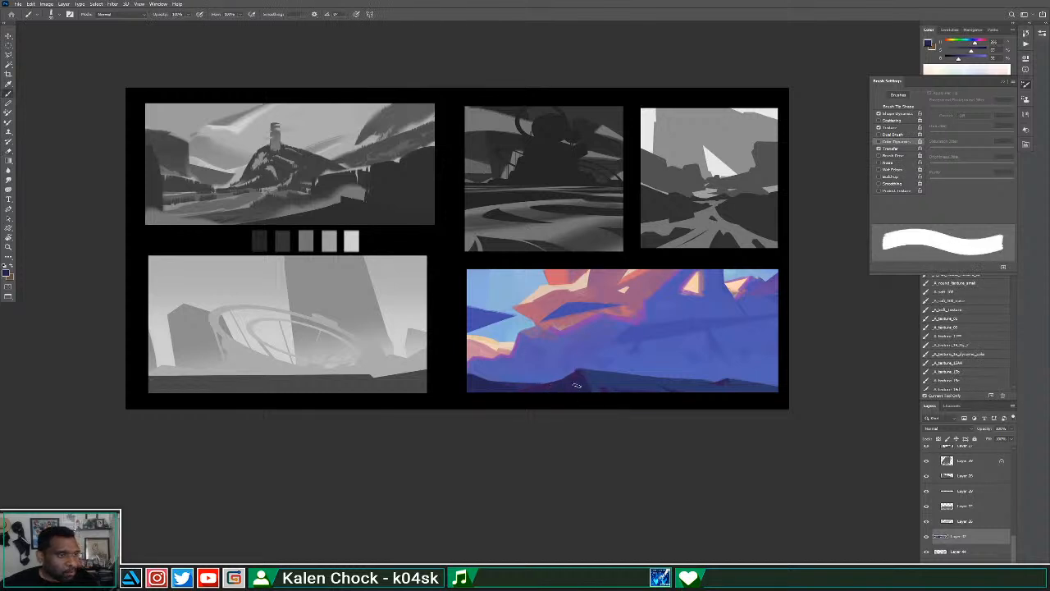
{"action": "left_click_drag", "start_coordinate": [578, 370], "coordinate": [579, 376]}
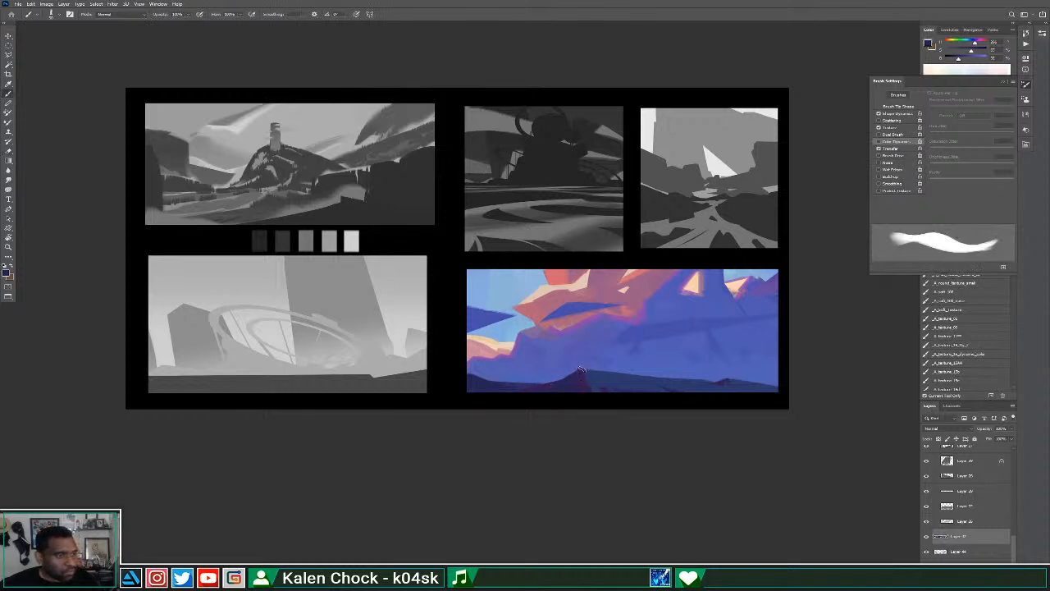
{"action": "left_click", "coordinate": [589, 378], "text": "alt"}
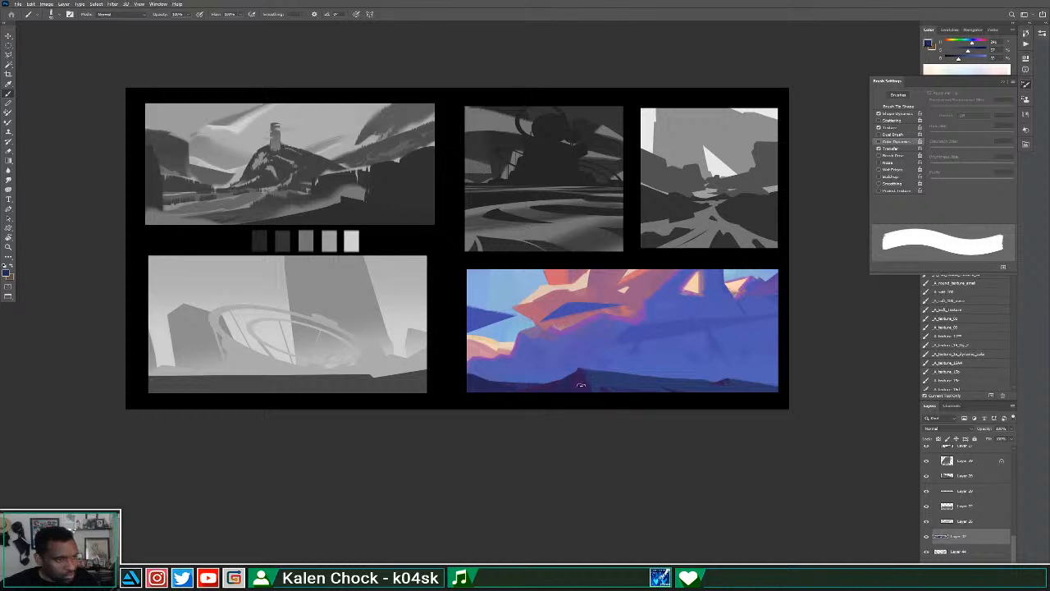
{"action": "left_click", "coordinate": [589, 377], "text": "alt"}
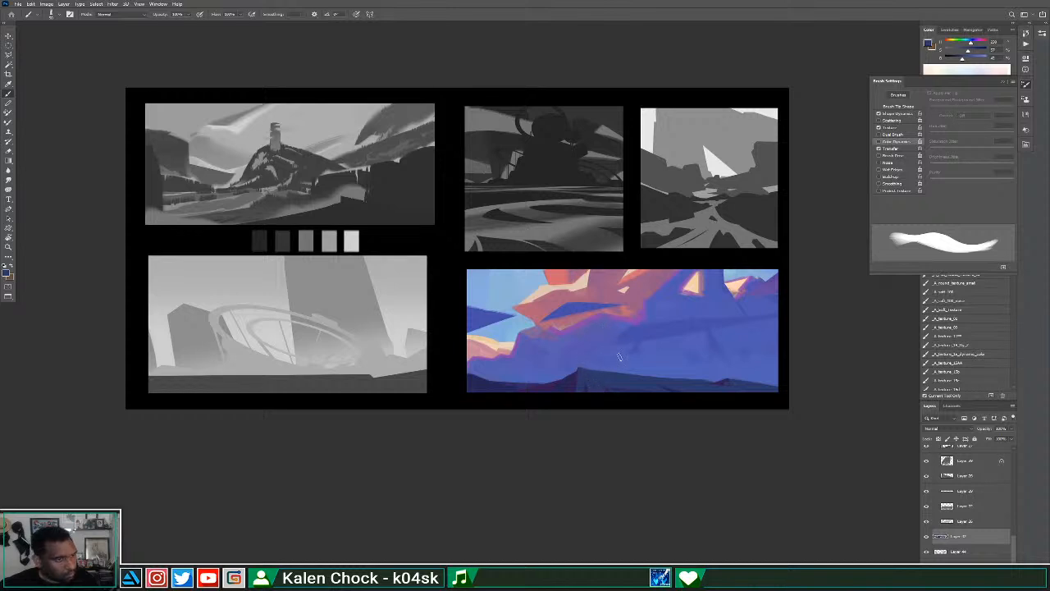
{"action": "key", "text": "e"}
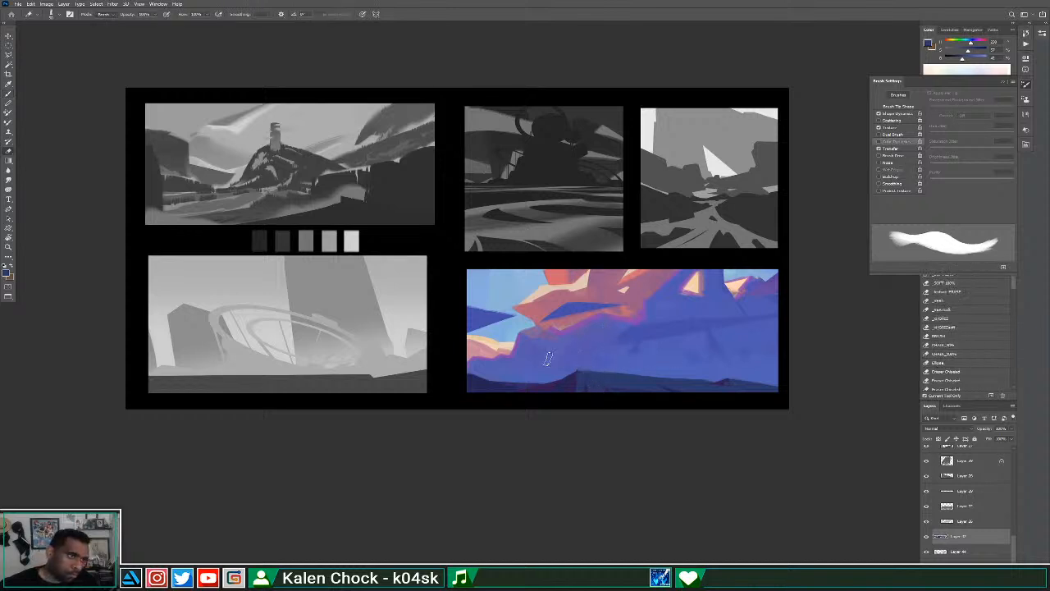
Blend the lower part of the central hill's right slope using dark tones sampled from the surrounding ground.
{"action": "key", "text": "z"}
{"action": "left_click", "coordinate": [682, 375], "text": "alt"}
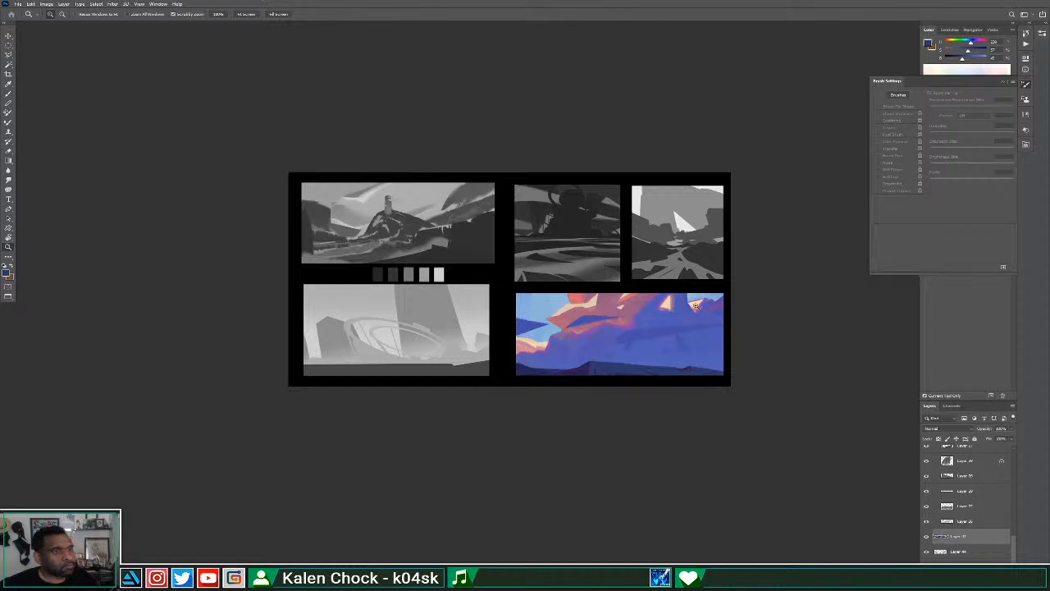
{"action": "left_click", "coordinate": [627, 371]}
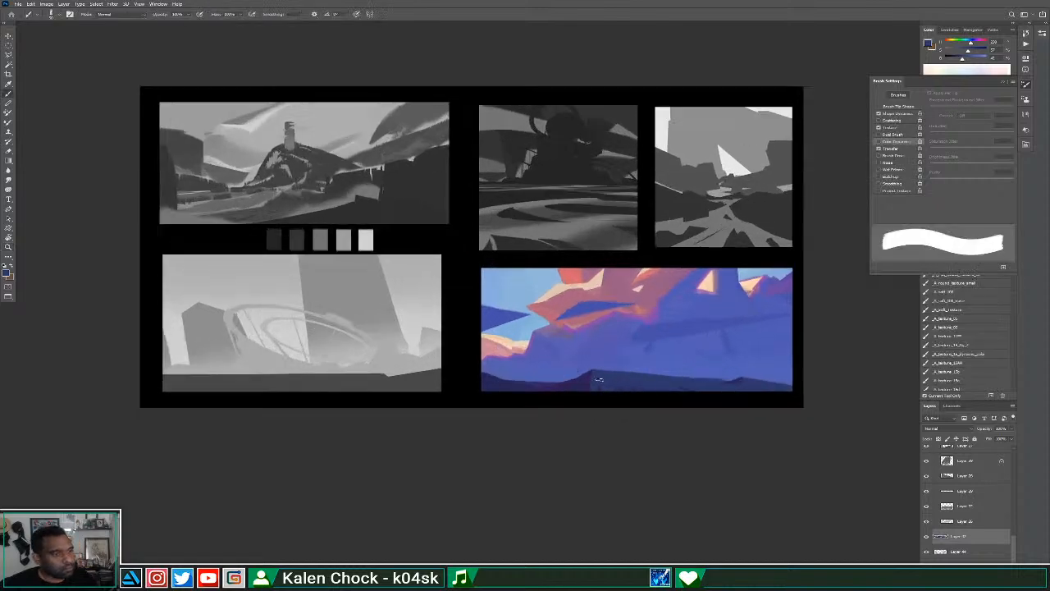
{"action": "mouse_move", "coordinate": [599, 379]}
{"action": "left_mouse_down"}
{"action": "mouse_move", "coordinate": [619, 388]}
{"action": "mouse_move", "coordinate": [612, 380]}
{"action": "mouse_move", "coordinate": [588, 397]}
{"action": "mouse_move", "coordinate": [602, 382]}
{"action": "mouse_move", "coordinate": [581, 401]}
{"action": "mouse_move", "coordinate": [624, 402]}
{"action": "left_mouse_up"}
{"action": "left_click", "coordinate": [584, 384], "text": "alt"}
{"action": "left_click", "coordinate": [636, 377], "text": "alt"}
{"action": "left_click", "coordinate": [609, 389], "text": "alt"}
{"action": "left_click", "coordinate": [610, 387], "text": "alt"}
{"action": "left_click", "coordinate": [612, 386], "text": "alt"}
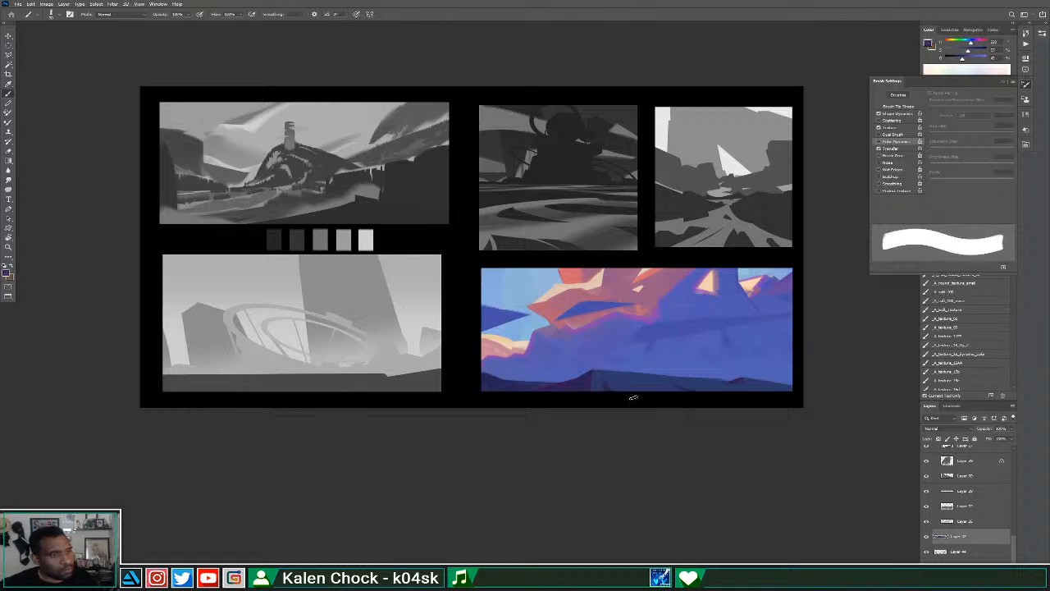
{"action": "left_click", "coordinate": [649, 382], "text": "alt"}
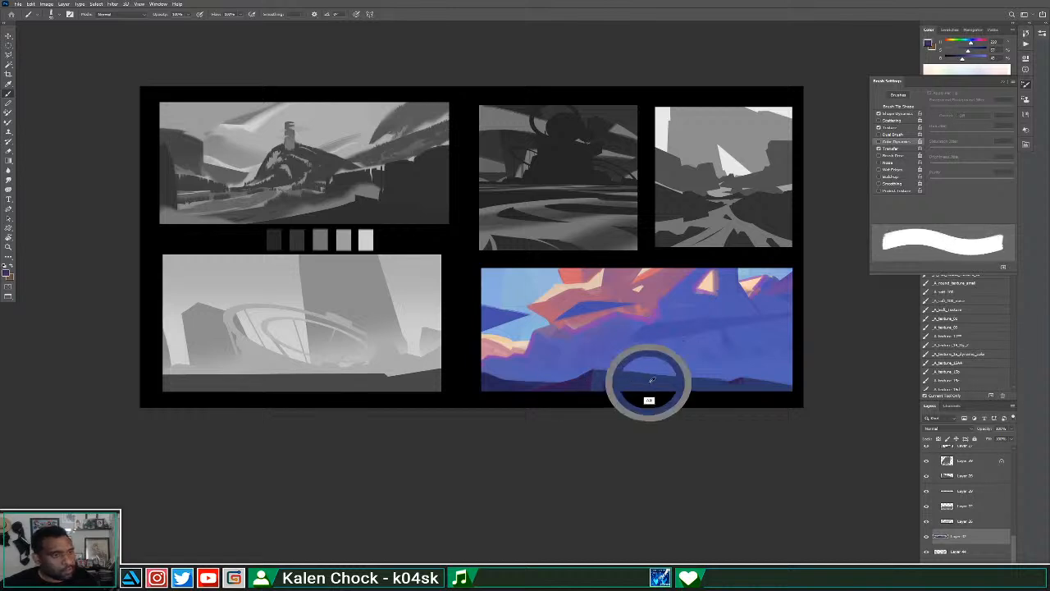
Paint sampled dark blue over the ground beneath the small mound near the ground strip's right end.
{"action": "key", "text": "e"}
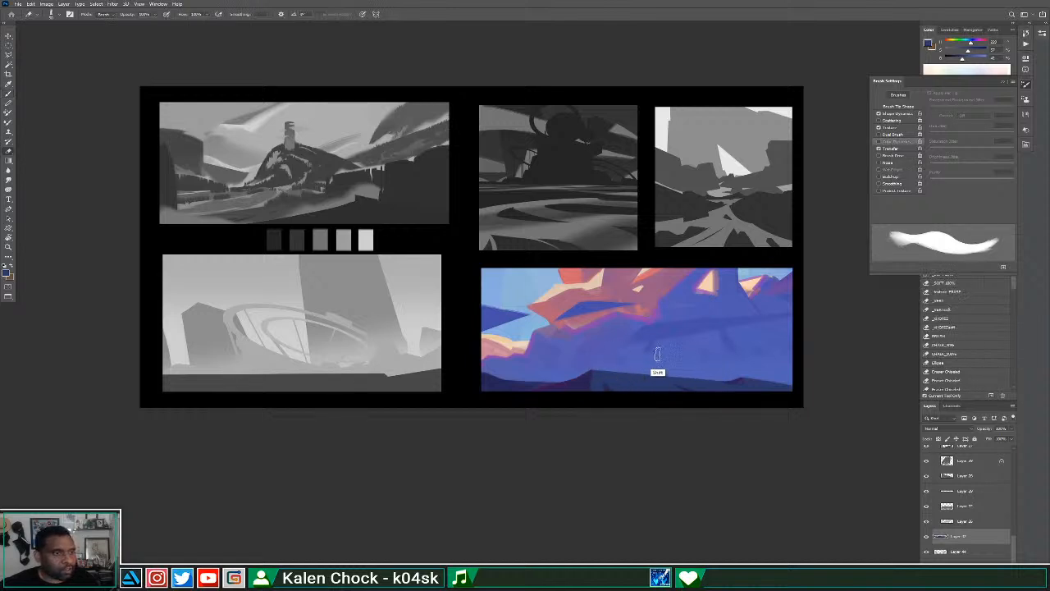
{"action": "left_click", "coordinate": [738, 389], "text": "alt"}
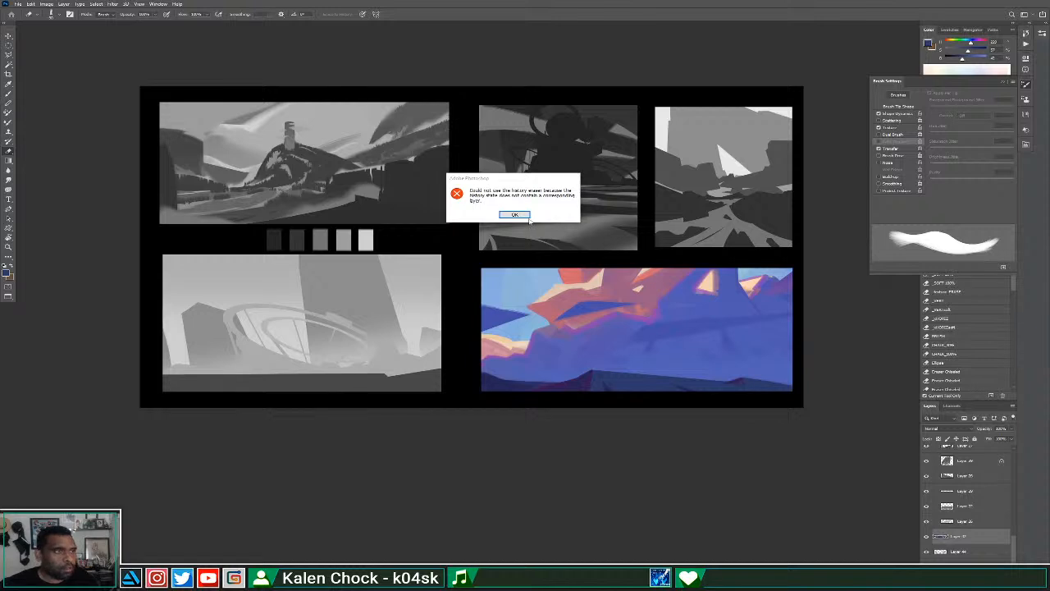
{"action": "key", "text": "Return"}
{"action": "key", "text": "b"}
{"action": "left_click", "coordinate": [588, 379], "text": "alt"}
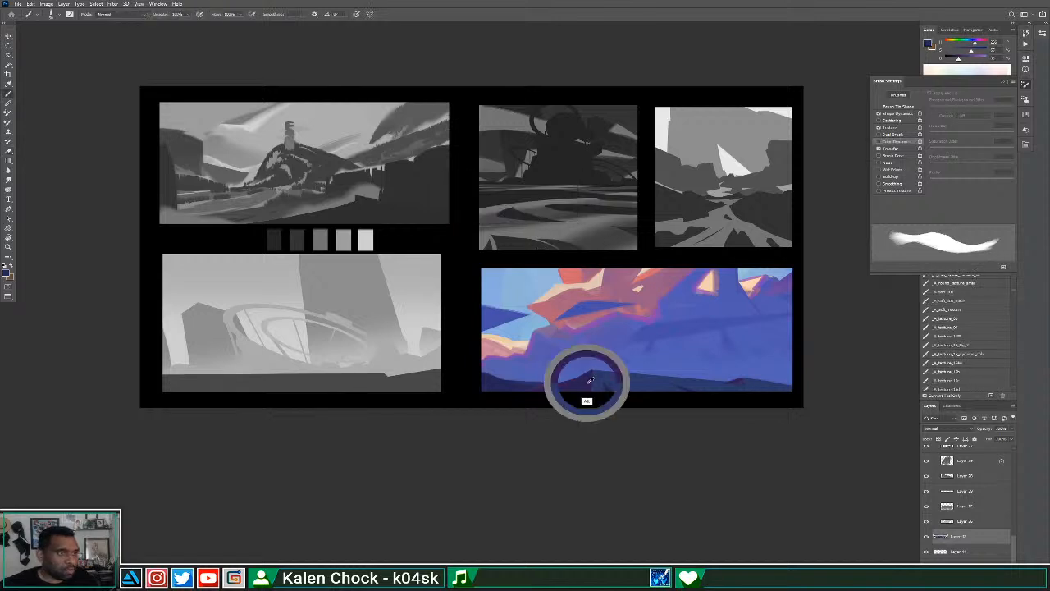
{"action": "left_click", "coordinate": [729, 391], "text": "alt"}
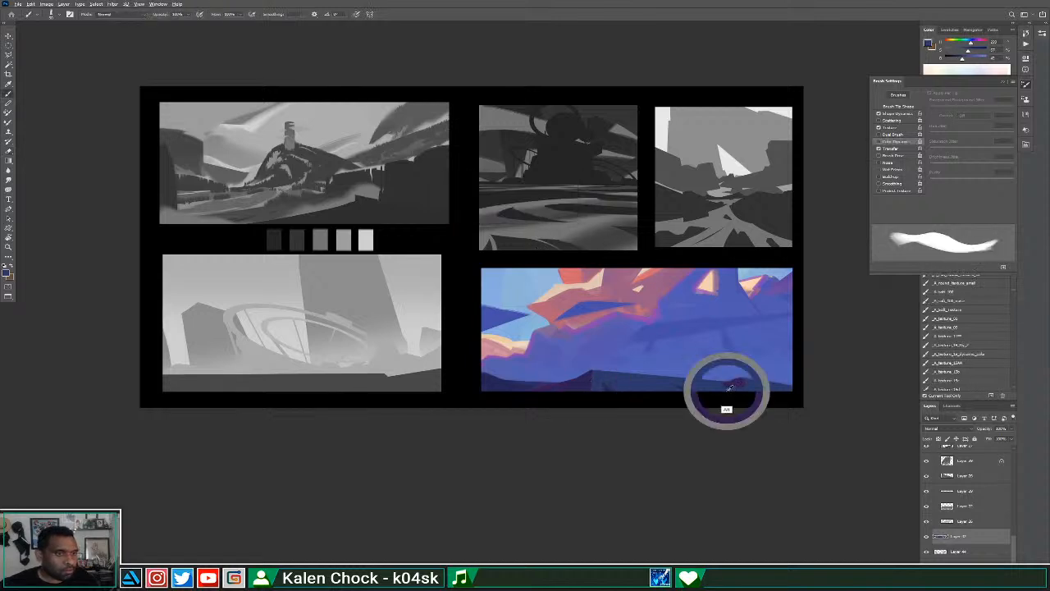
{"action": "left_click_drag", "start_coordinate": [713, 384], "coordinate": [751, 392]}
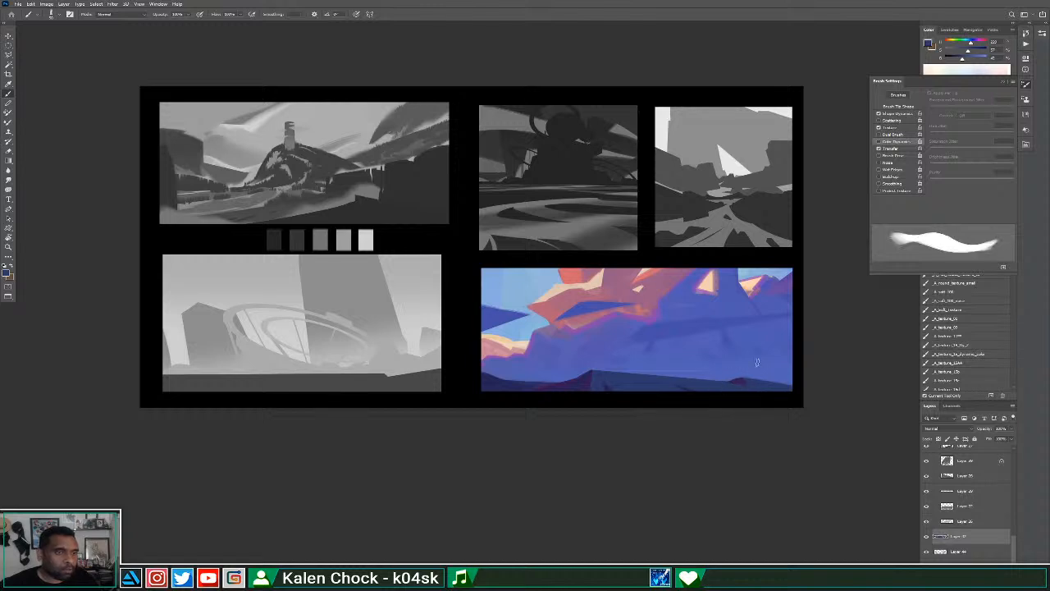
Trim the small right-hand mound with the eraser and rebuild its shape with sampled dark purple and blue.
{"action": "key", "text": "e"}
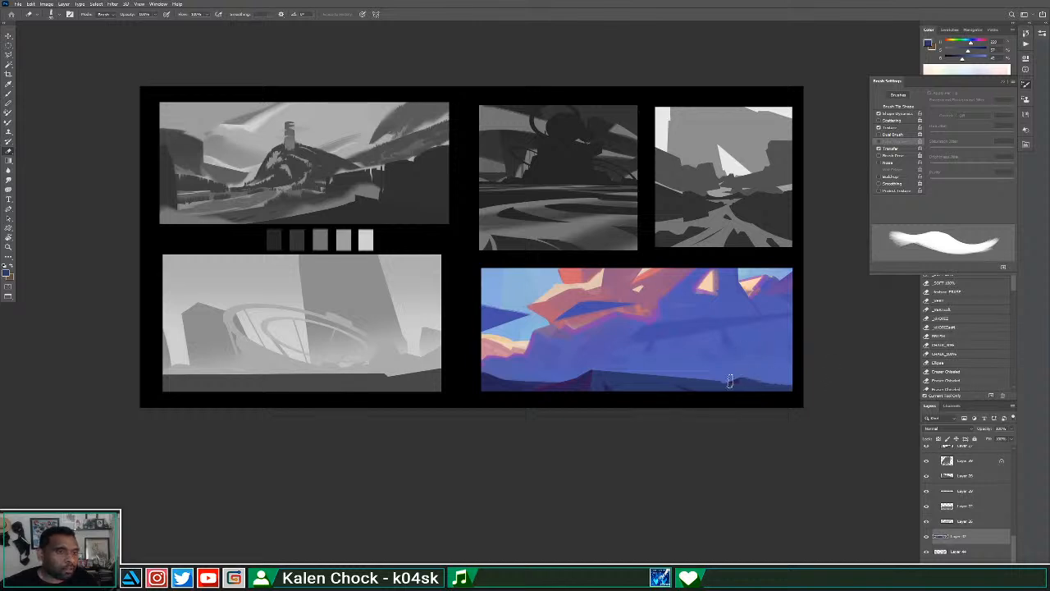
{"action": "key", "text": "b"}
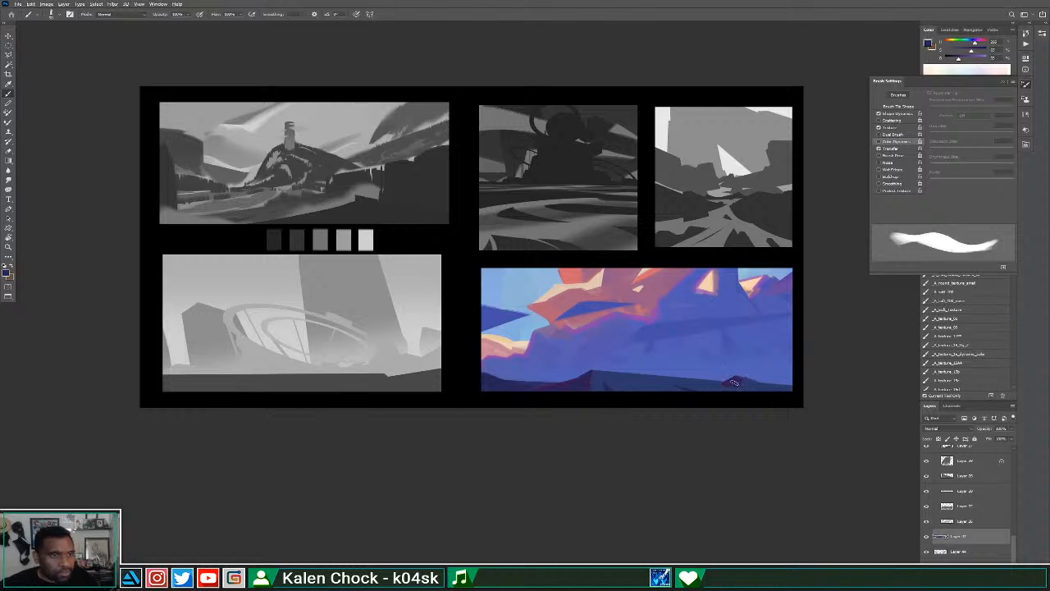
{"action": "left_click", "coordinate": [587, 389], "text": "alt"}
{"action": "left_click", "coordinate": [579, 384], "text": "alt"}
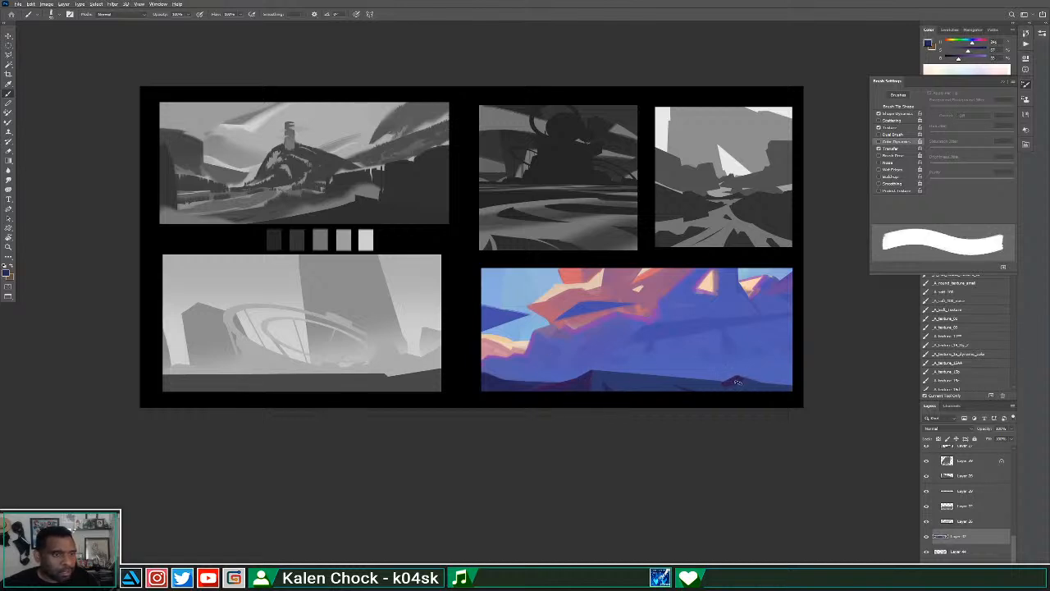
{"action": "left_click", "coordinate": [744, 381], "text": "alt"}
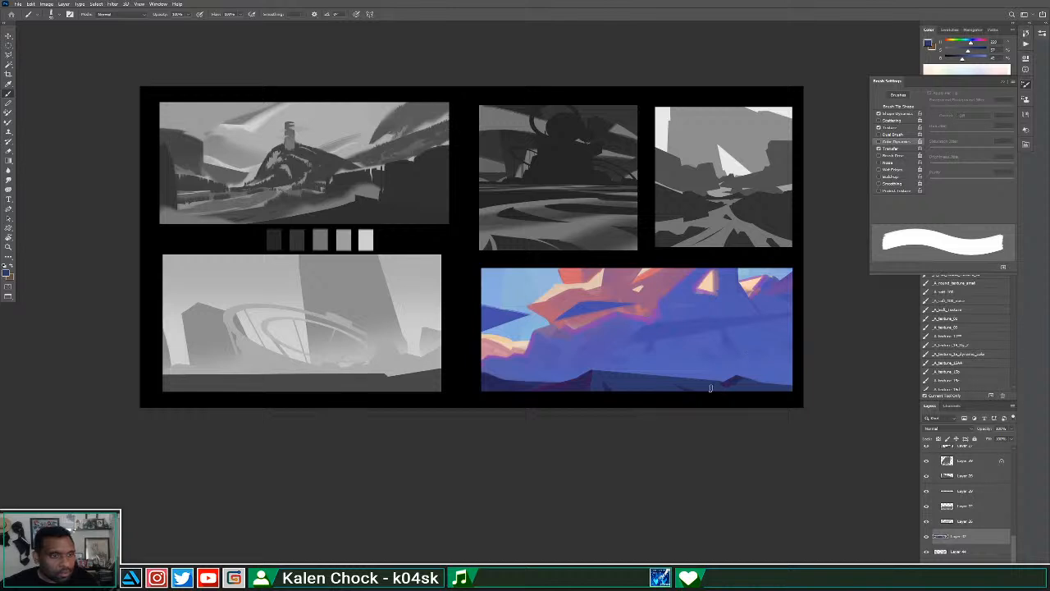
Paint sampled dark blue along the sloping left end of the ground strip and clean its upper edge with the eraser.
{"action": "left_click", "coordinate": [574, 386], "text": "alt"}
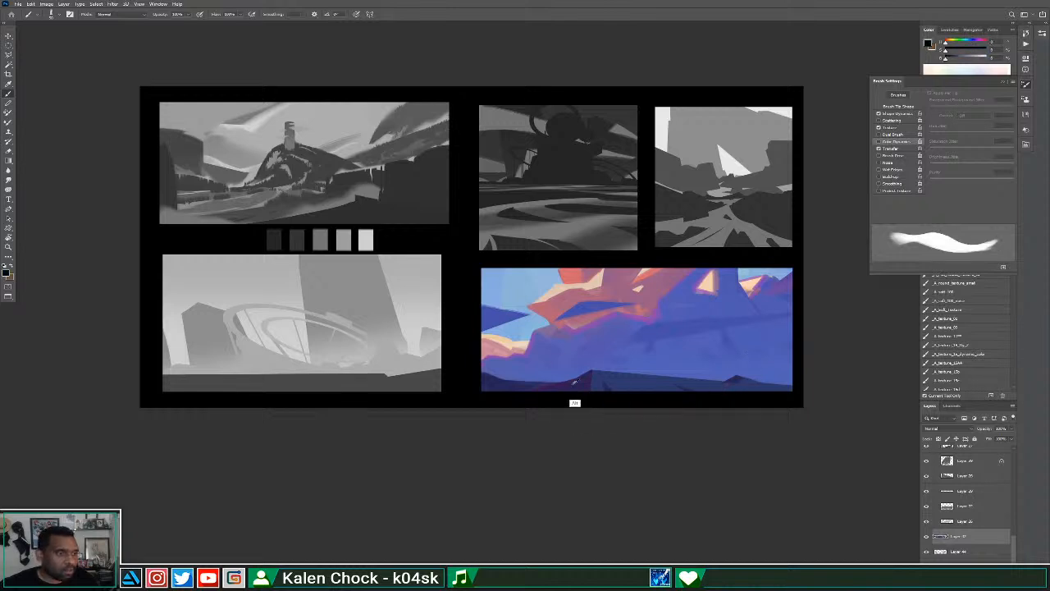
{"action": "left_click", "coordinate": [562, 389], "text": "alt"}
{"action": "left_click", "coordinate": [601, 386], "text": "alt"}
{"action": "left_click_drag", "start_coordinate": [485, 374], "coordinate": [515, 383]}
{"action": "left_click", "coordinate": [544, 385], "text": "shift"}
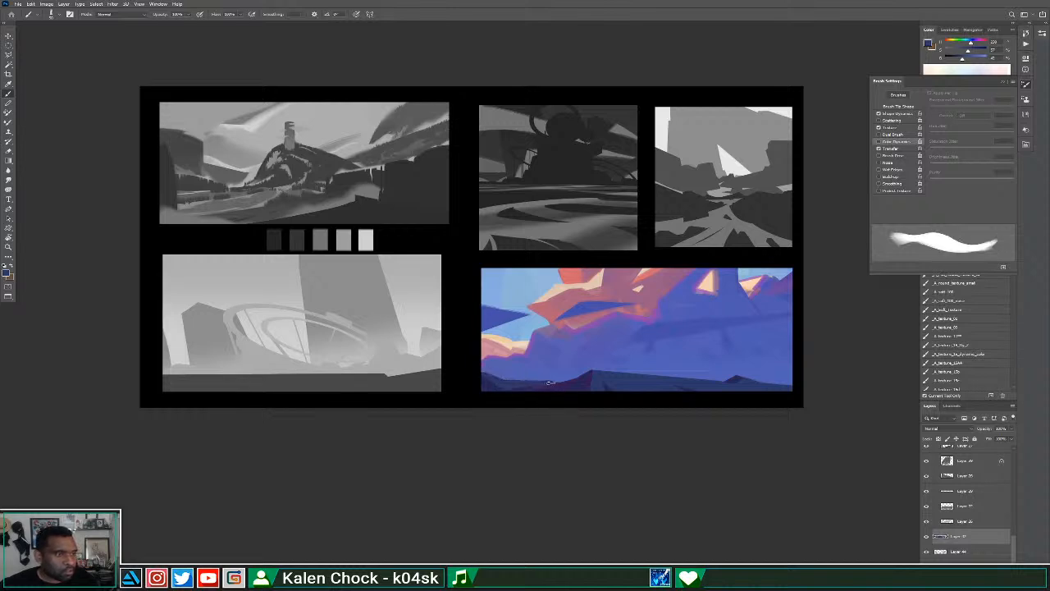
{"action": "key", "text": "e"}
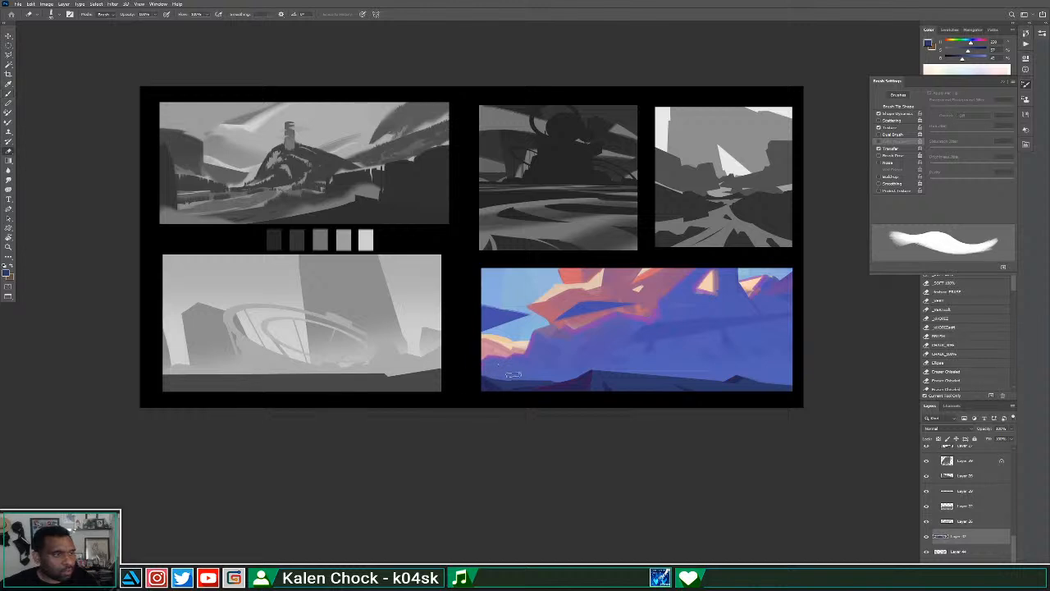
{"action": "key", "text": "b"}
Sample the hill's dark purple and line the ground strip's ridge with a much smaller brush.
{"action": "left_click", "coordinate": [574, 382], "text": "alt"}
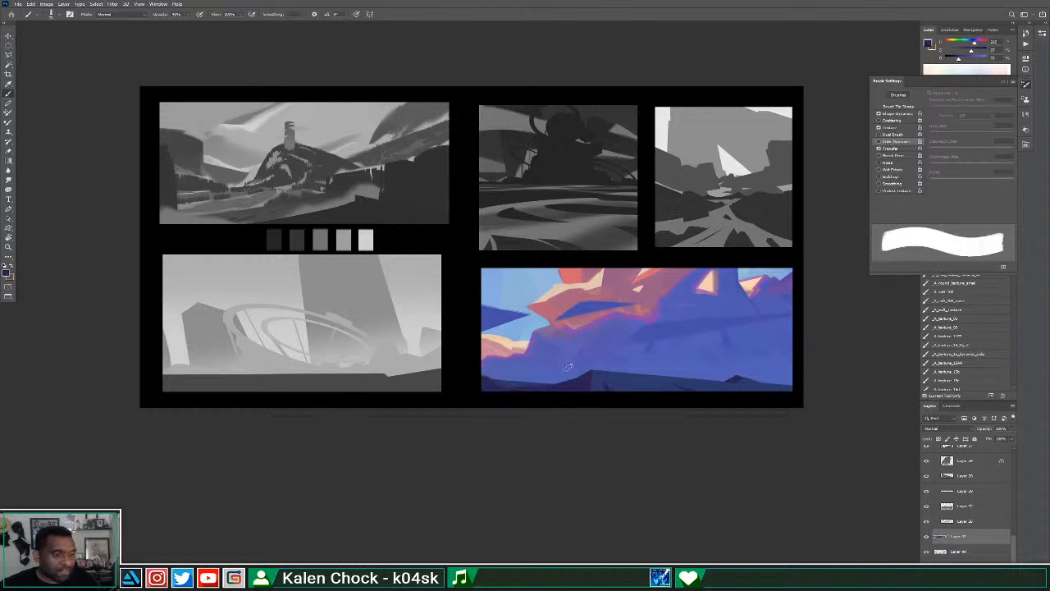
{"action": "key", "text": "bracketleft"}
{"action": "key", "text": "bracketleft"}
{"action": "key", "text": "bracketleft"}
{"action": "key", "text": "bracketleft"}
{"action": "key", "text": "bracketleft"}
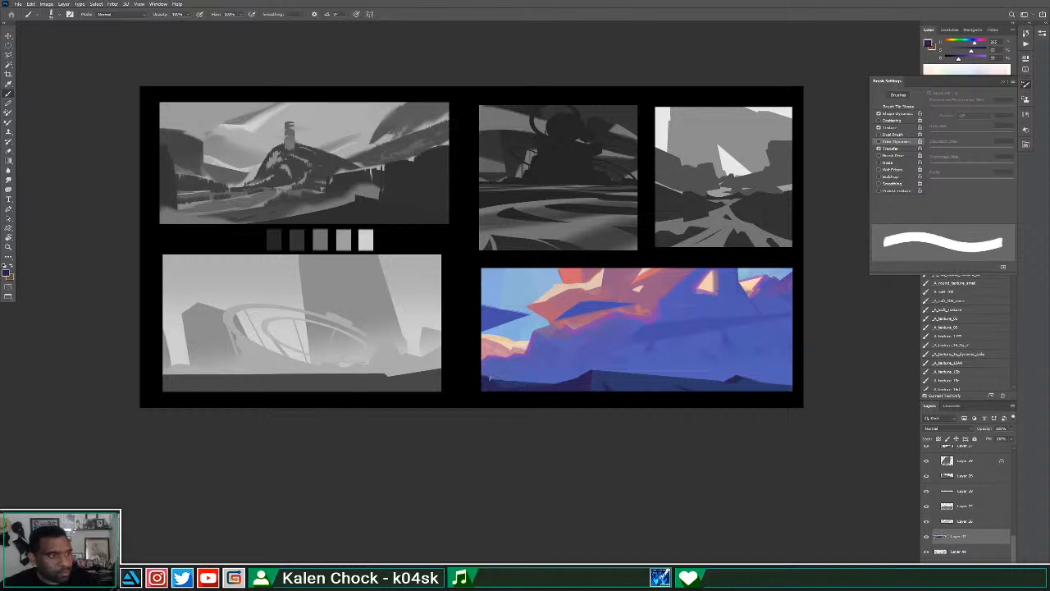
{"action": "key", "text": "shift+bracketleft"}
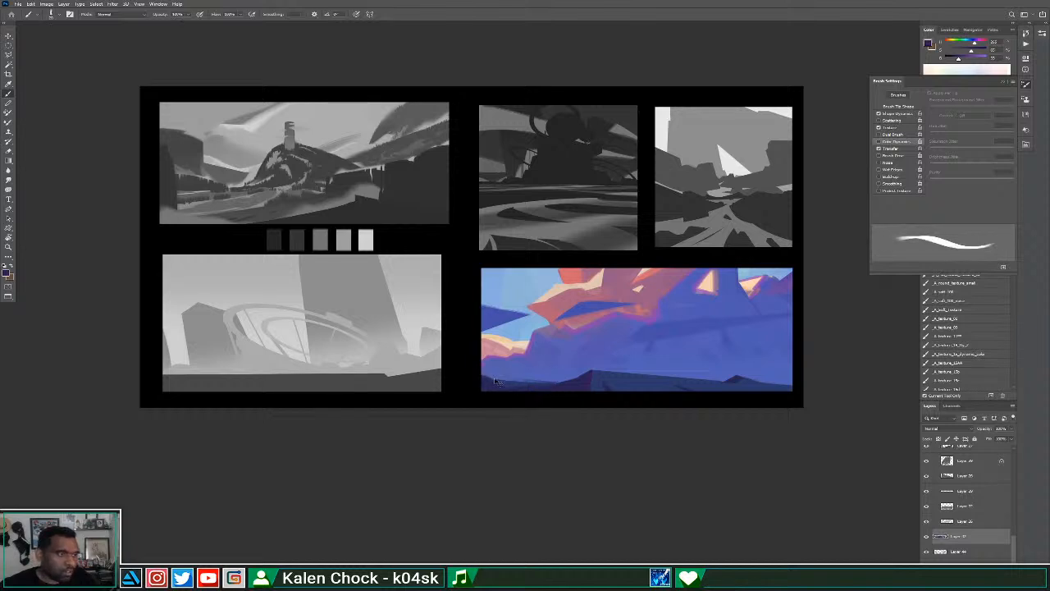
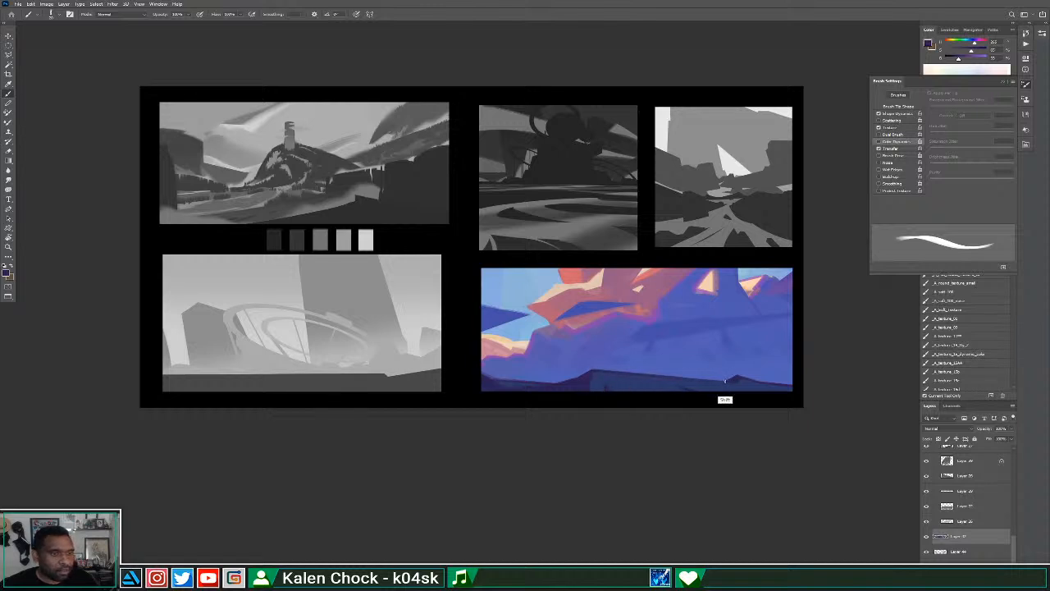
{"action": "key", "text": "z"}
{"action": "left_click", "coordinate": [730, 385], "text": "alt"}
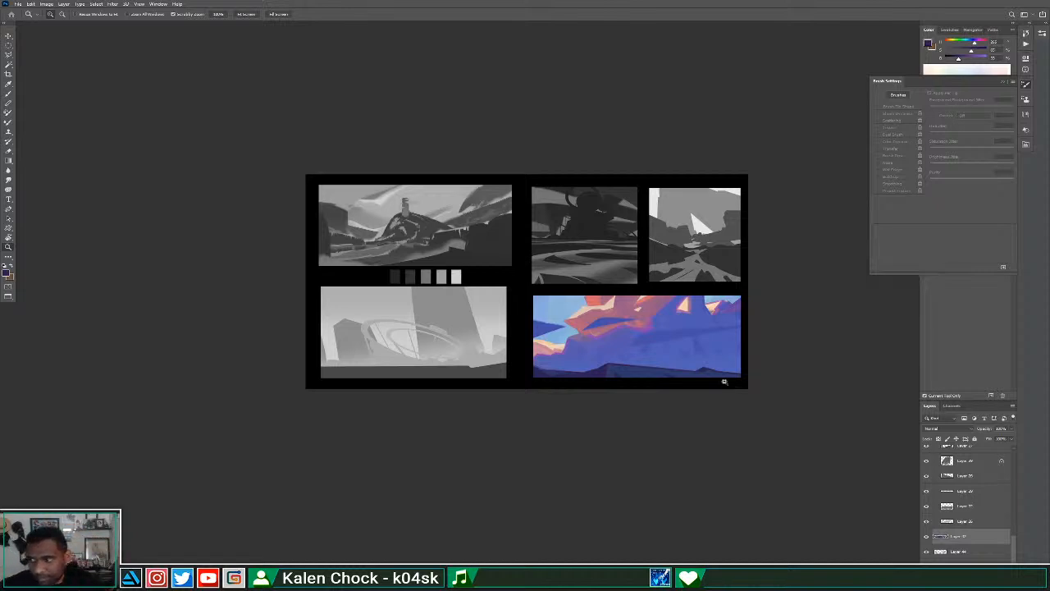
{"action": "key", "text": "b"}
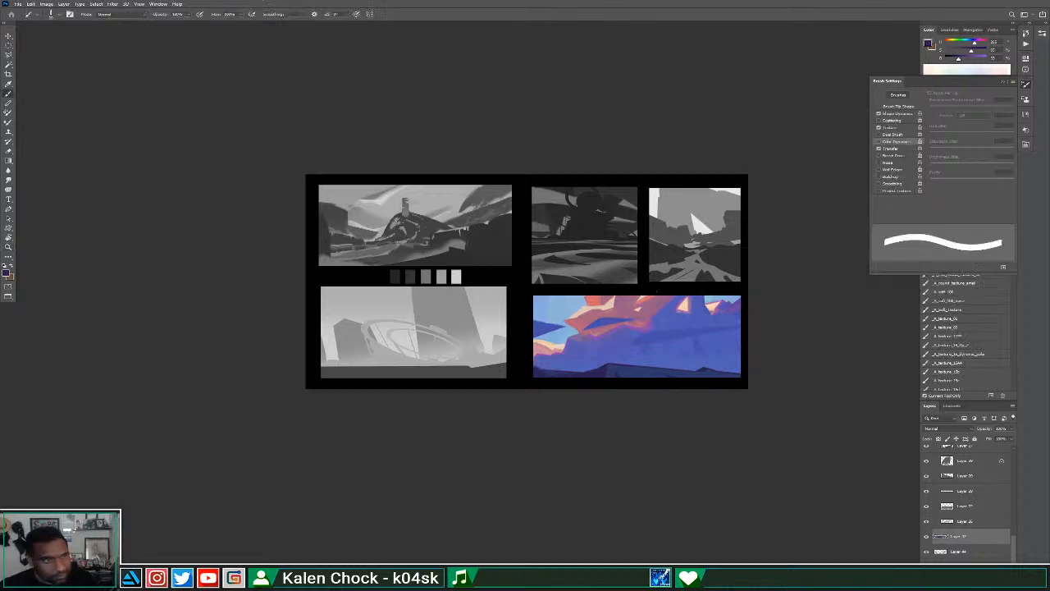
{"action": "key", "text": "z"}
{"action": "left_click_drag", "start_coordinate": [616, 330], "coordinate": [691, 363]}
{"action": "key", "text": "b"}
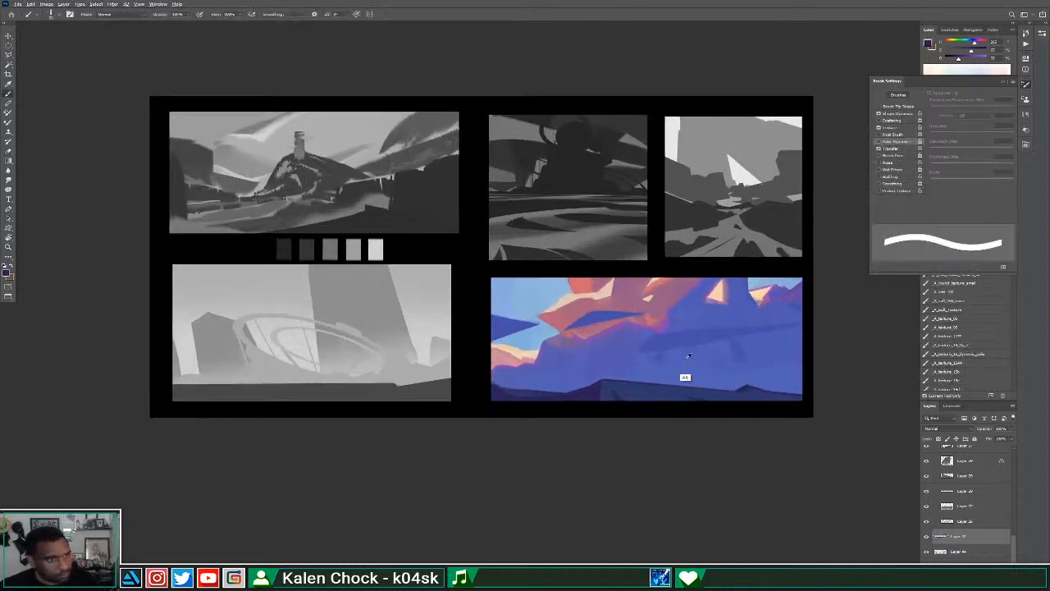
Select the layer below the ground strip layer, sample the cloud's purple-blue and shift the foreground colour to a brighter, more saturated blue.
{"action": "left_click", "coordinate": [688, 356], "text": "alt"}
{"action": "left_click", "coordinate": [948, 556]}
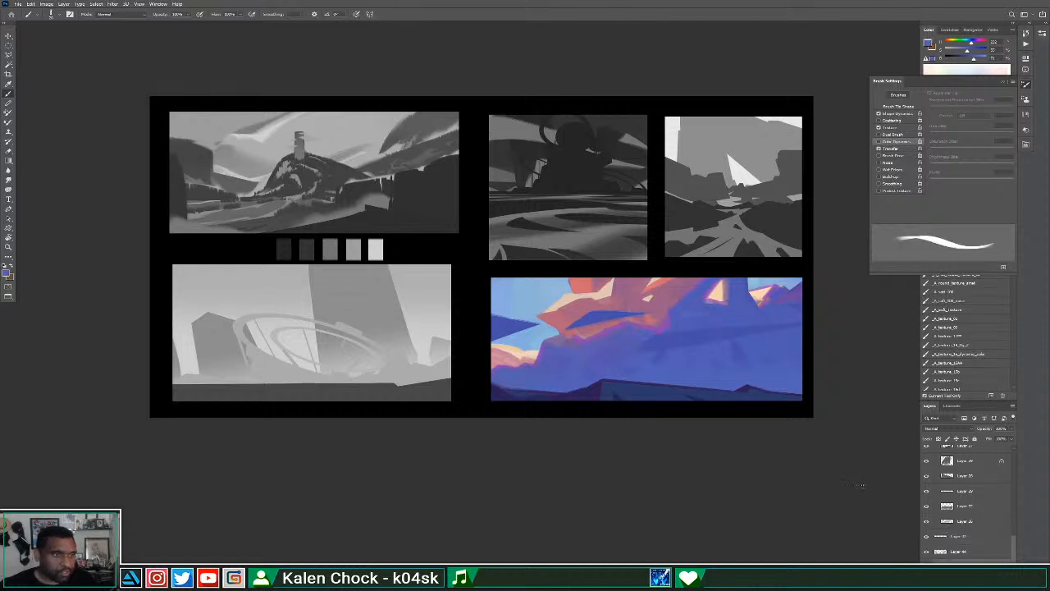
{"action": "left_click", "coordinate": [626, 361], "text": "alt"}
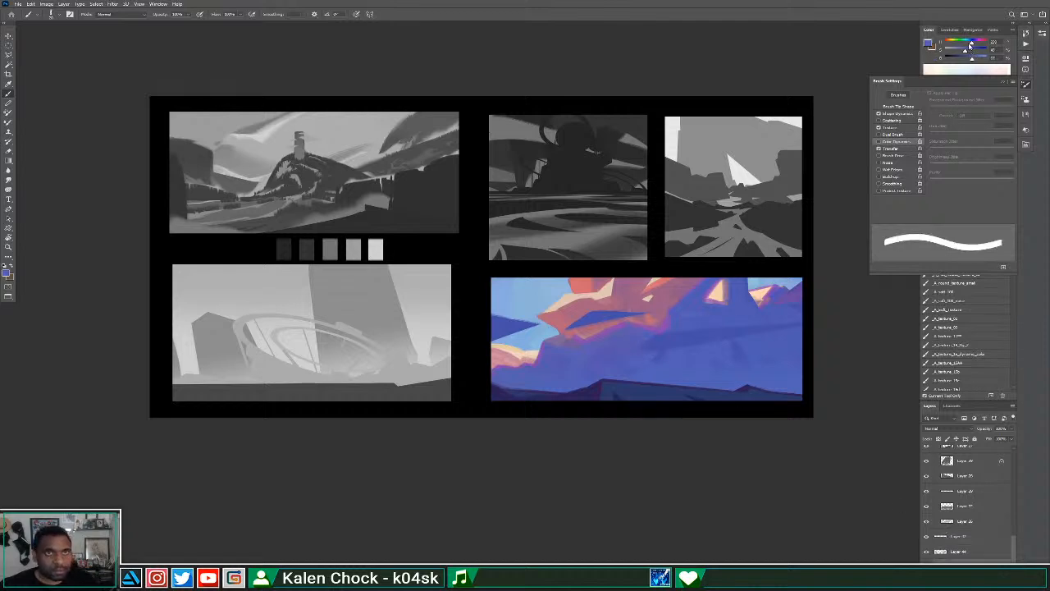
{"action": "left_click", "coordinate": [933, 45]}
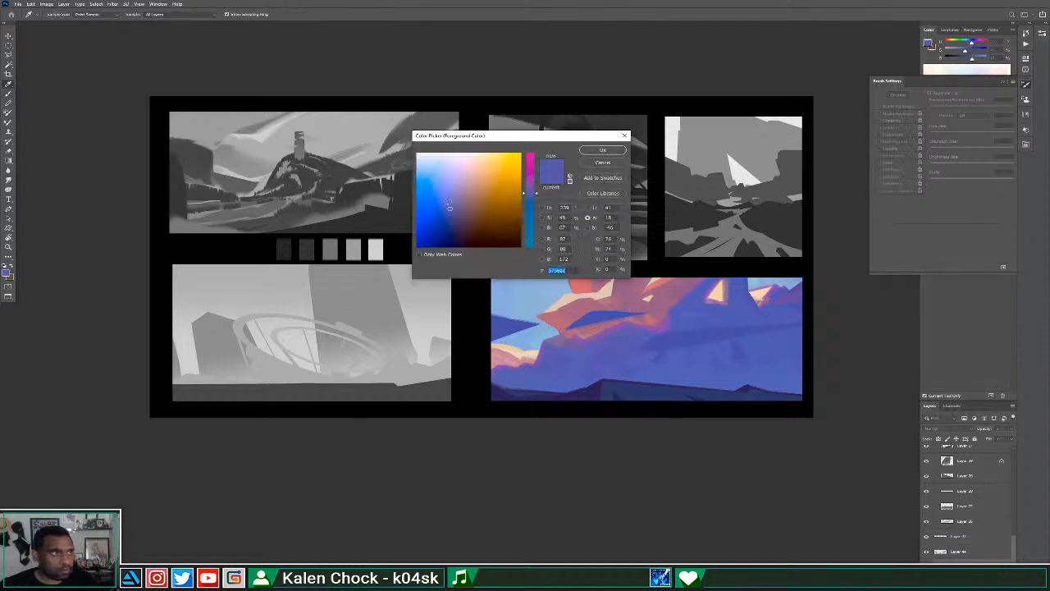
{"action": "left_click_drag", "start_coordinate": [449, 205], "coordinate": [444, 199]}
{"action": "left_click_drag", "start_coordinate": [535, 203], "coordinate": [531, 197]}
{"action": "left_click_drag", "start_coordinate": [443, 198], "coordinate": [441, 195]}
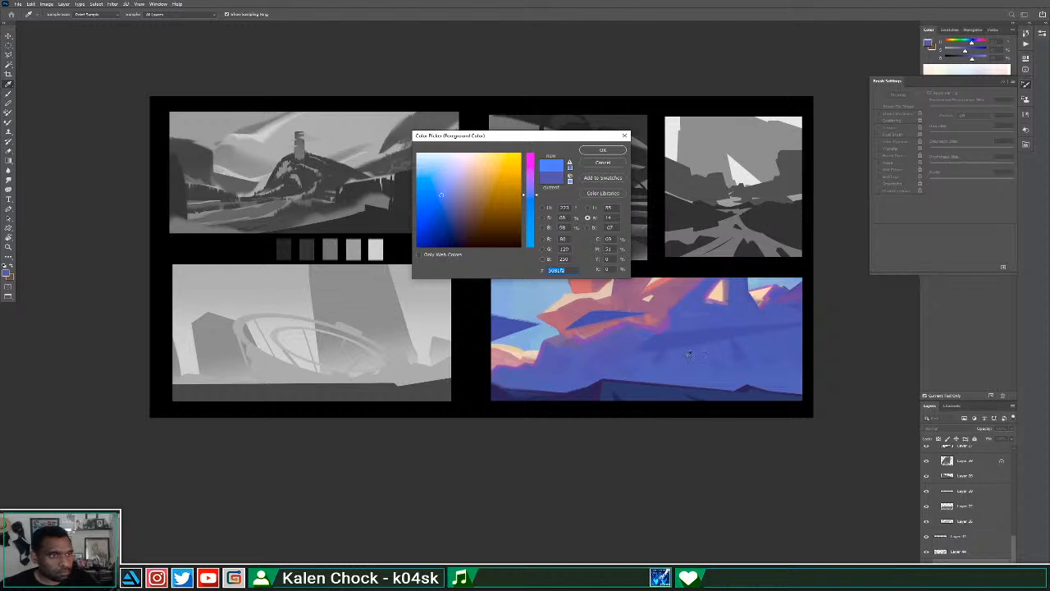
{"action": "left_click", "coordinate": [614, 151]}
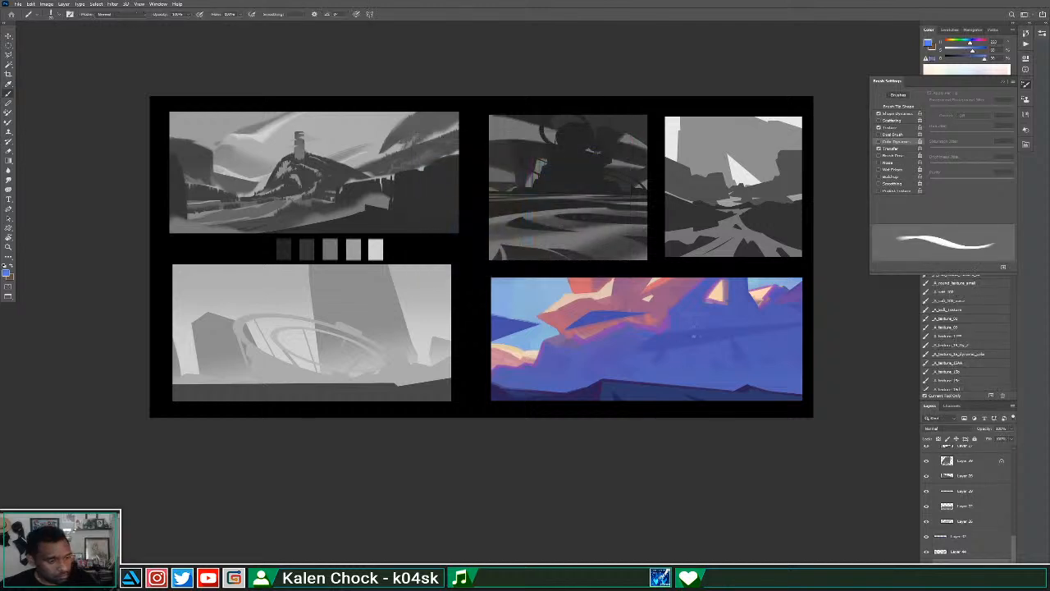
Enlarge the brush and paint a slanting bright blue patch in the lower cloud bank, above the middle of the ground strip.
{"action": "key", "text": "]"}
{"action": "key", "text": "]"}
{"action": "key", "text": "]"}
{"action": "key", "text": "]"}
{"action": "key", "text": "]"}
{"action": "key", "text": "]"}
{"action": "key", "text": "]"}
{"action": "key", "text": "]"}
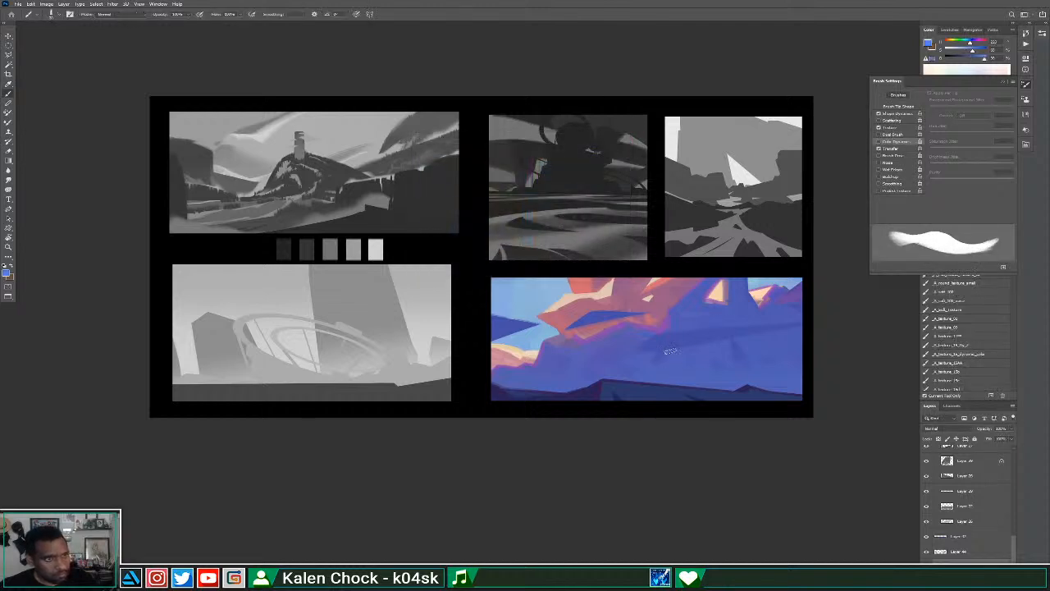
{"action": "mouse_move", "coordinate": [668, 349]}
{"action": "left_mouse_down"}
{"action": "mouse_move", "coordinate": [687, 387]}
{"action": "mouse_move", "coordinate": [730, 420]}
{"action": "left_mouse_up"}
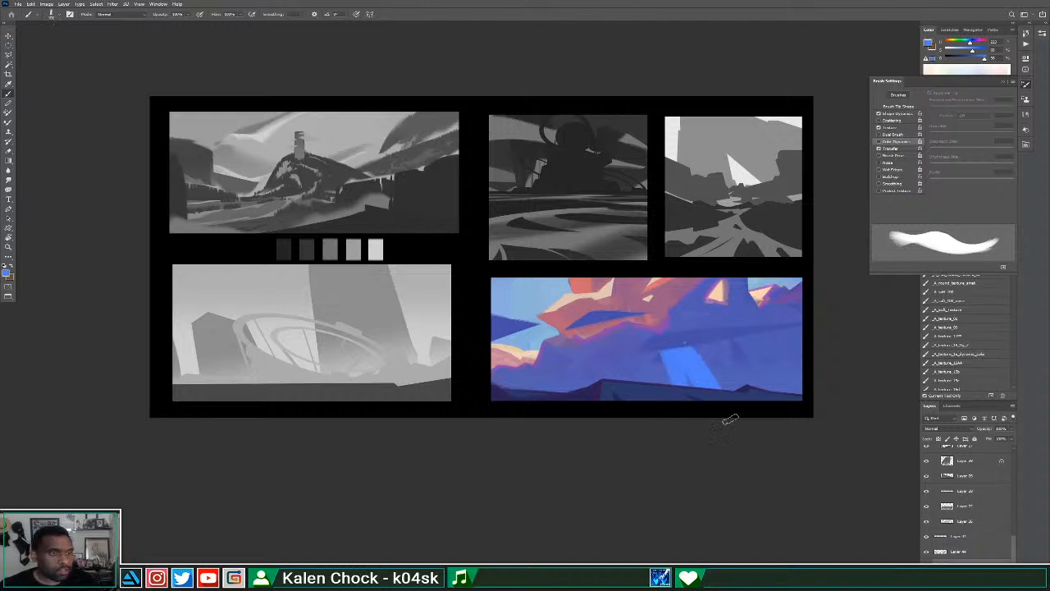
Trim the bright blue patch's left edge with sampled cloud purple-blue so that it narrows to a slanting wedge.
{"action": "left_click", "coordinate": [656, 371], "text": "alt"}
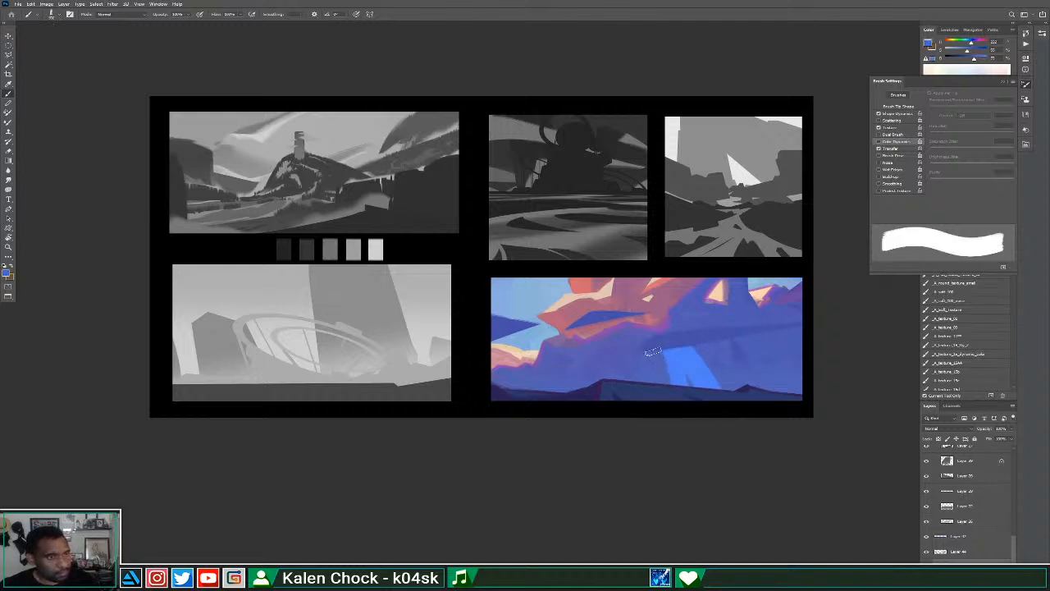
{"action": "left_click_drag", "start_coordinate": [669, 358], "coordinate": [677, 386]}
{"action": "left_click", "coordinate": [680, 371], "text": "alt"}
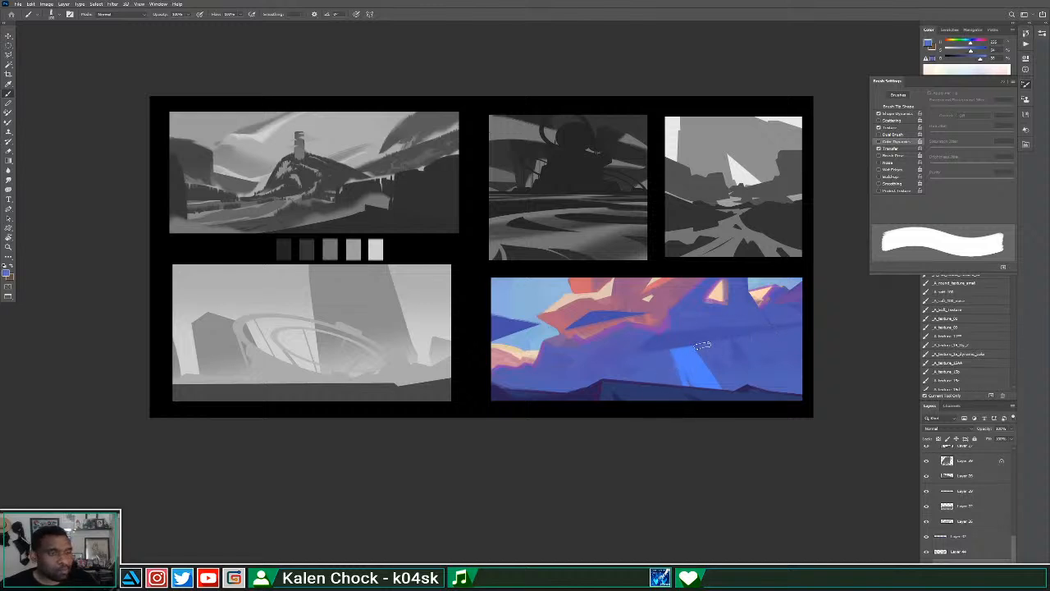
Paint sampled bright blue over the lower cloud bank's right end and cut its left edge back with the neighbouring purple-blue.
{"action": "left_click", "coordinate": [695, 371], "text": "alt"}
{"action": "mouse_move", "coordinate": [742, 339]}
{"action": "left_mouse_down"}
{"action": "mouse_move", "coordinate": [775, 381]}
{"action": "mouse_move", "coordinate": [747, 337]}
{"action": "mouse_move", "coordinate": [783, 382]}
{"action": "mouse_move", "coordinate": [786, 356]}
{"action": "mouse_move", "coordinate": [766, 347]}
{"action": "mouse_move", "coordinate": [783, 382]}
{"action": "left_mouse_up"}
{"action": "left_click", "coordinate": [749, 362], "text": "alt"}
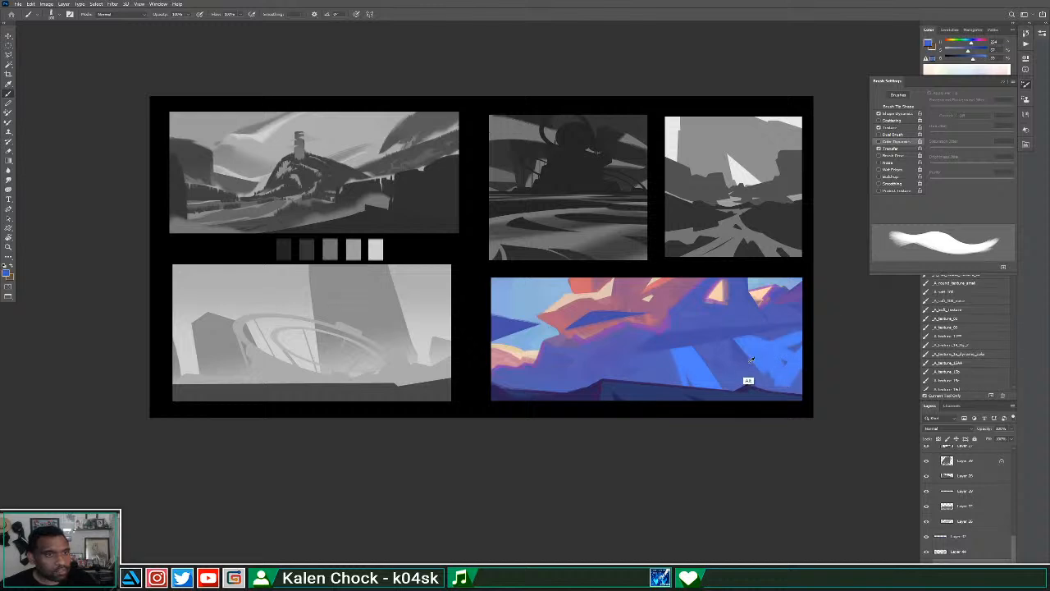
{"action": "left_click", "coordinate": [730, 353], "text": "alt"}
{"action": "mouse_move", "coordinate": [728, 336]}
{"action": "left_mouse_down"}
{"action": "mouse_move", "coordinate": [747, 385]}
{"action": "mouse_move", "coordinate": [773, 401]}
{"action": "left_mouse_up"}
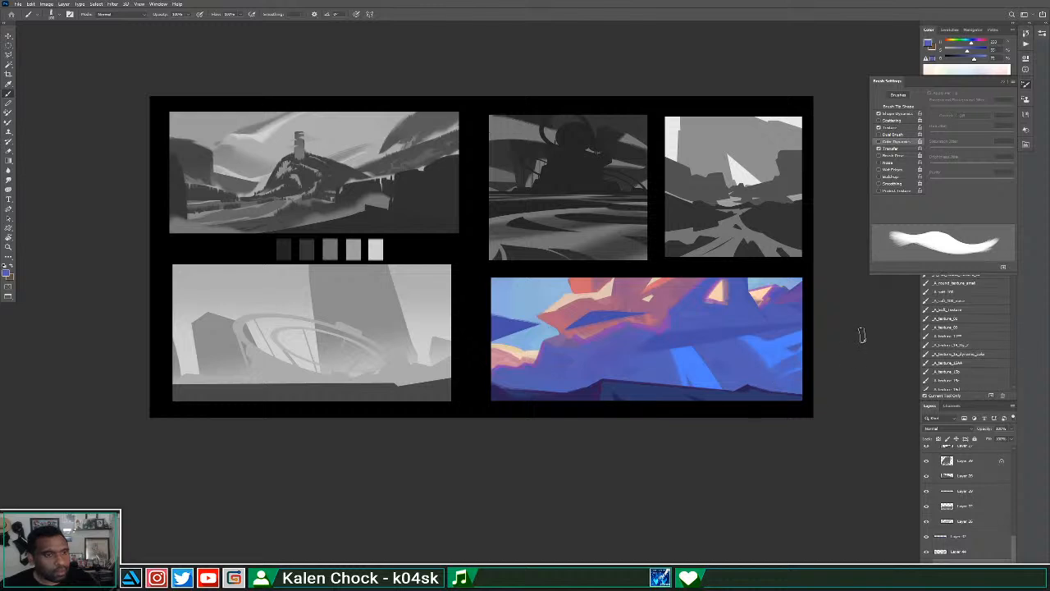
Reshape the central blue wedge with sampled purple-blue and link it to the right-hand blue area with strokes along the ground ridge.
{"action": "left_click", "coordinate": [662, 367], "text": "alt"}
{"action": "left_click_drag", "start_coordinate": [671, 346], "coordinate": [678, 384]}
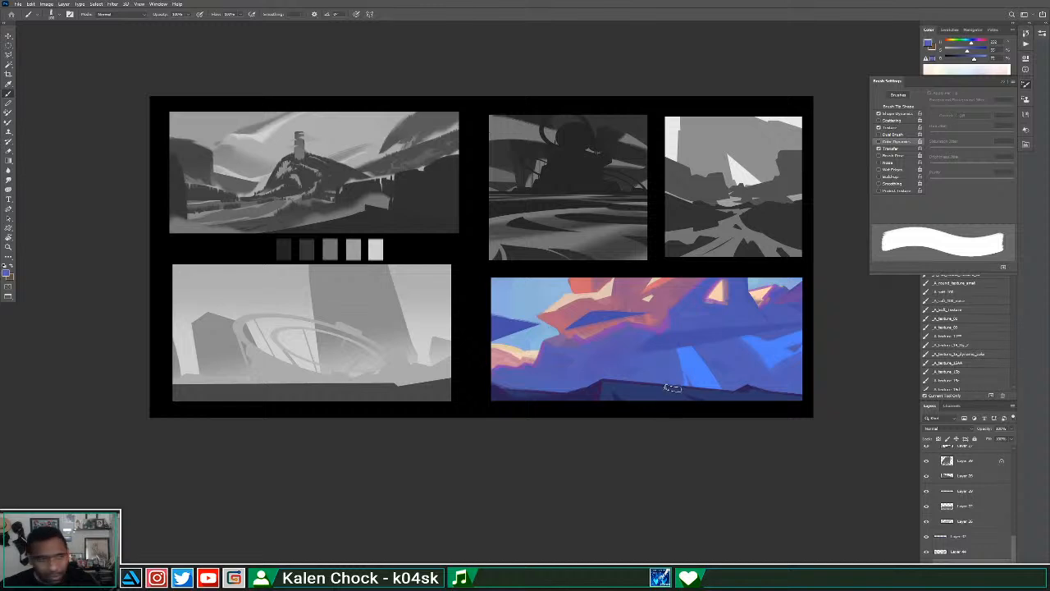
{"action": "left_click", "coordinate": [696, 383], "text": "alt"}
{"action": "left_click_drag", "start_coordinate": [703, 361], "coordinate": [758, 390]}
{"action": "left_click", "coordinate": [729, 387], "text": "alt"}
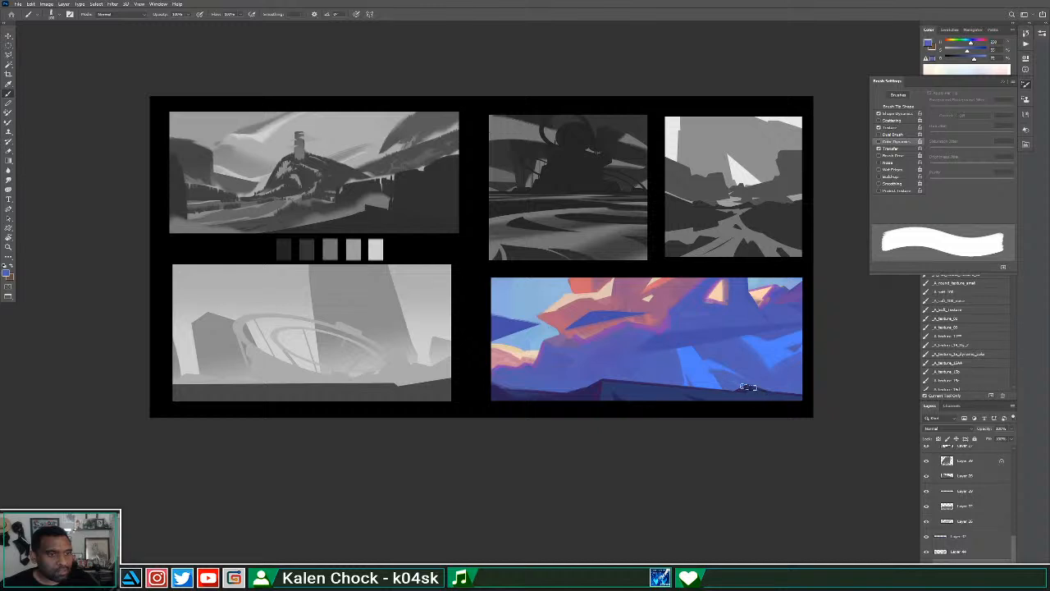
Paint sampled bright blue above the ground strip's left half and shape it into a low peak with sampled cloud blues.
{"action": "left_click", "coordinate": [694, 386], "text": "alt"}
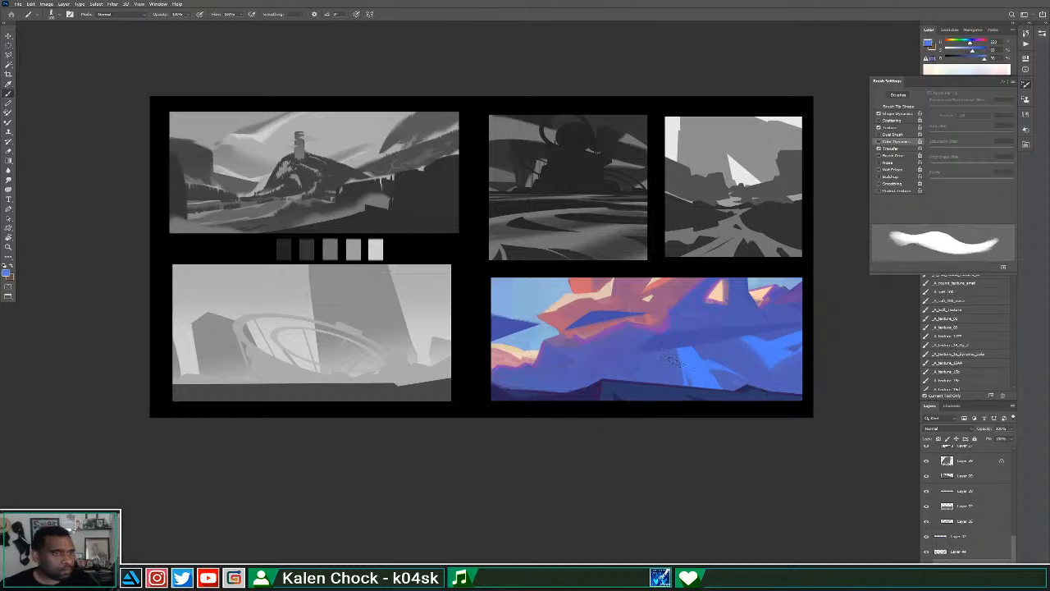
{"action": "mouse_move", "coordinate": [572, 366]}
{"action": "left_mouse_down"}
{"action": "mouse_move", "coordinate": [589, 387]}
{"action": "mouse_move", "coordinate": [535, 387]}
{"action": "mouse_move", "coordinate": [585, 399]}
{"action": "mouse_move", "coordinate": [591, 411]}
{"action": "mouse_move", "coordinate": [645, 399]}
{"action": "left_mouse_up"}
{"action": "left_click", "coordinate": [566, 369], "text": "alt"}
{"action": "left_click", "coordinate": [582, 388], "text": "alt"}
{"action": "left_click", "coordinate": [569, 381], "text": "alt"}
{"action": "left_click", "coordinate": [588, 385], "text": "alt"}
{"action": "left_click", "coordinate": [567, 371], "text": "alt"}
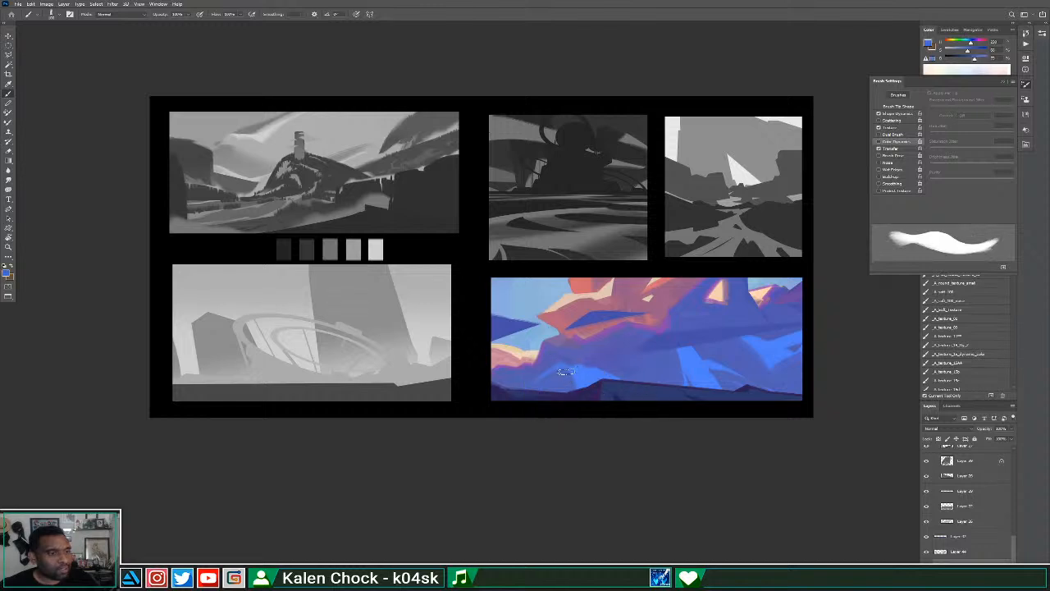
{"action": "left_click_drag", "start_coordinate": [566, 371], "coordinate": [589, 415]}
{"action": "left_click", "coordinate": [584, 360], "text": "alt"}
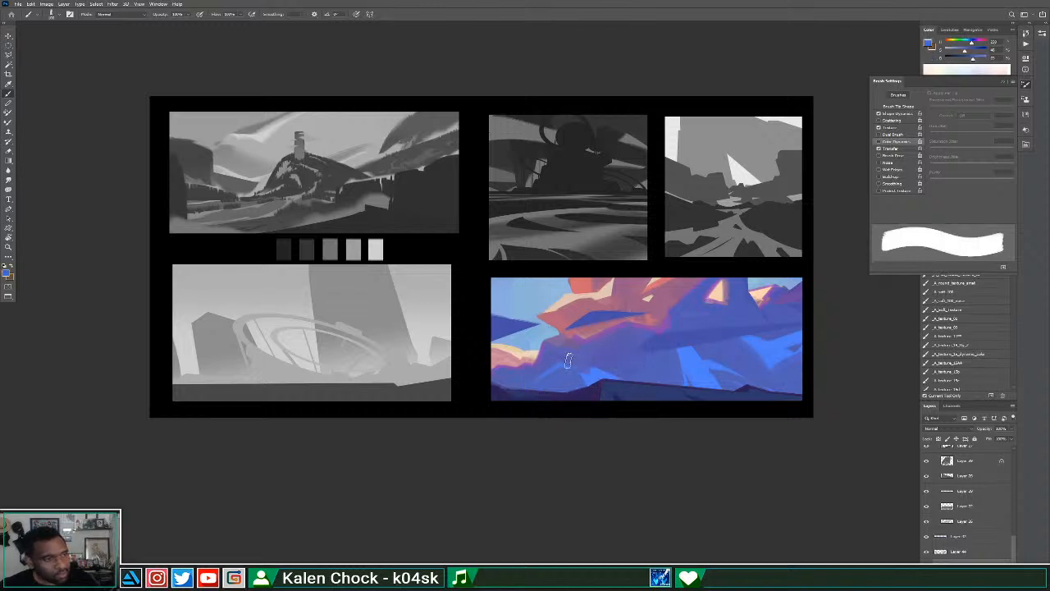
Extend the central blue wedge leftward into a broad mountain-like peak, blending its left slope with sampled intermediate blues.
{"action": "left_click", "coordinate": [685, 366], "text": "alt"}
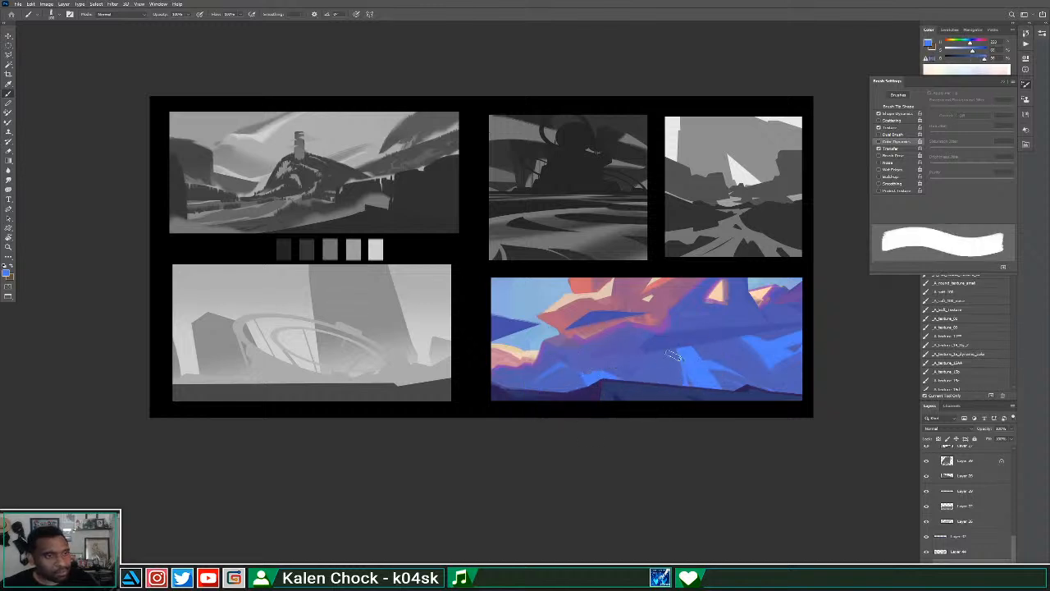
{"action": "mouse_move", "coordinate": [680, 342]}
{"action": "left_mouse_down"}
{"action": "mouse_move", "coordinate": [626, 384]}
{"action": "mouse_move", "coordinate": [680, 350]}
{"action": "mouse_move", "coordinate": [673, 390]}
{"action": "mouse_move", "coordinate": [609, 389]}
{"action": "mouse_move", "coordinate": [677, 387]}
{"action": "mouse_move", "coordinate": [688, 414]}
{"action": "left_mouse_up"}
{"action": "left_click", "coordinate": [661, 368], "text": "alt"}
{"action": "left_click", "coordinate": [671, 363], "text": "alt"}
{"action": "left_click", "coordinate": [675, 350], "text": "alt"}
{"action": "left_click", "coordinate": [654, 372], "text": "alt"}
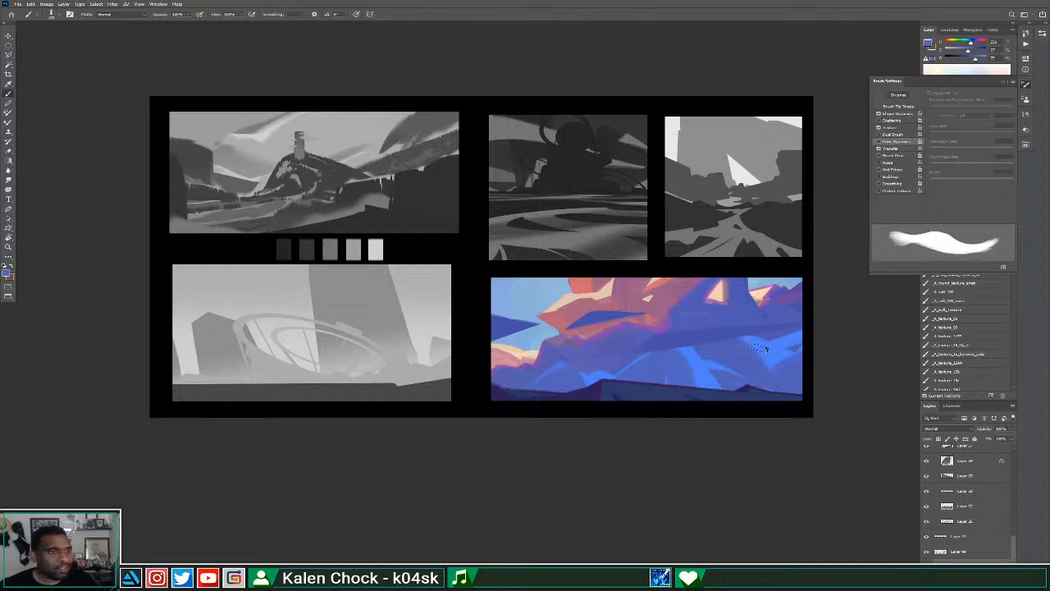
Brighten the right-hand blue peak with sampled light blue and sample the darker cloud blue above it.
{"action": "left_click", "coordinate": [751, 371], "text": "alt"}
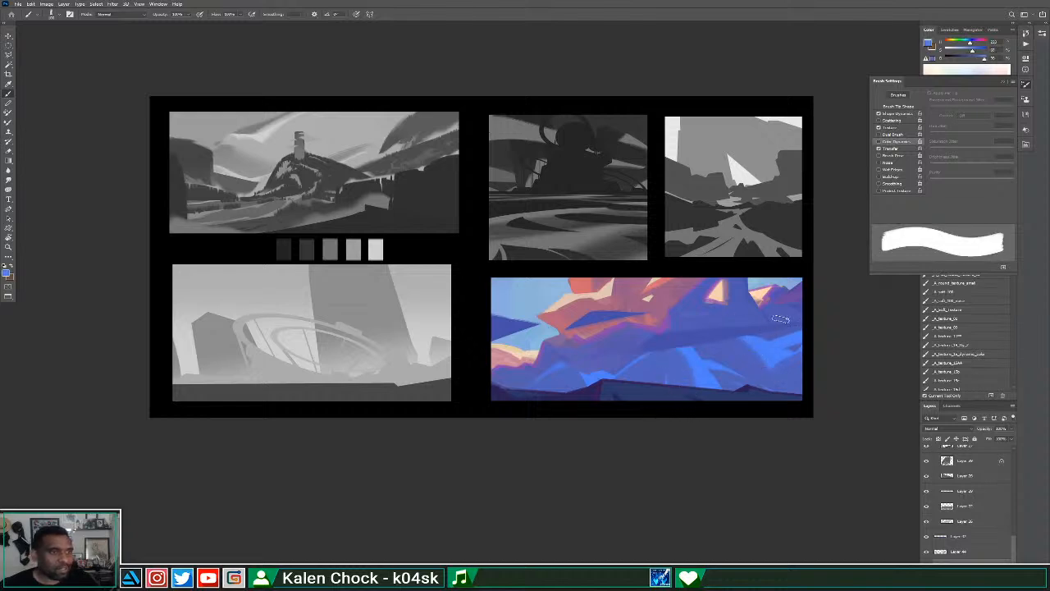
{"action": "mouse_move", "coordinate": [734, 359]}
{"action": "left_mouse_down"}
{"action": "mouse_move", "coordinate": [728, 331]}
{"action": "mouse_move", "coordinate": [739, 367]}
{"action": "mouse_move", "coordinate": [739, 358]}
{"action": "left_mouse_up"}
{"action": "left_click", "coordinate": [720, 325], "text": "alt"}
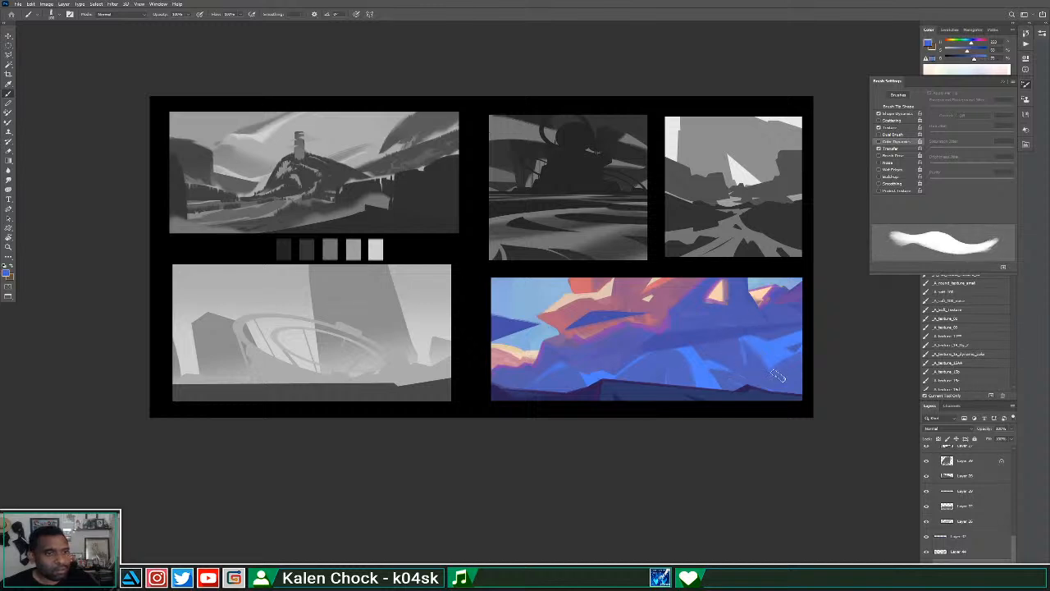
Define shadow and light facets on the central peak's lower right slope with sampled purple-blue and bright blue.
{"action": "left_click", "coordinate": [745, 316], "text": "alt"}
{"action": "mouse_move", "coordinate": [696, 374]}
{"action": "left_mouse_down"}
{"action": "mouse_move", "coordinate": [715, 405]}
{"action": "mouse_move", "coordinate": [717, 390]}
{"action": "mouse_move", "coordinate": [746, 391]}
{"action": "mouse_move", "coordinate": [700, 384]}
{"action": "mouse_move", "coordinate": [682, 367]}
{"action": "mouse_move", "coordinate": [719, 389]}
{"action": "left_mouse_up"}
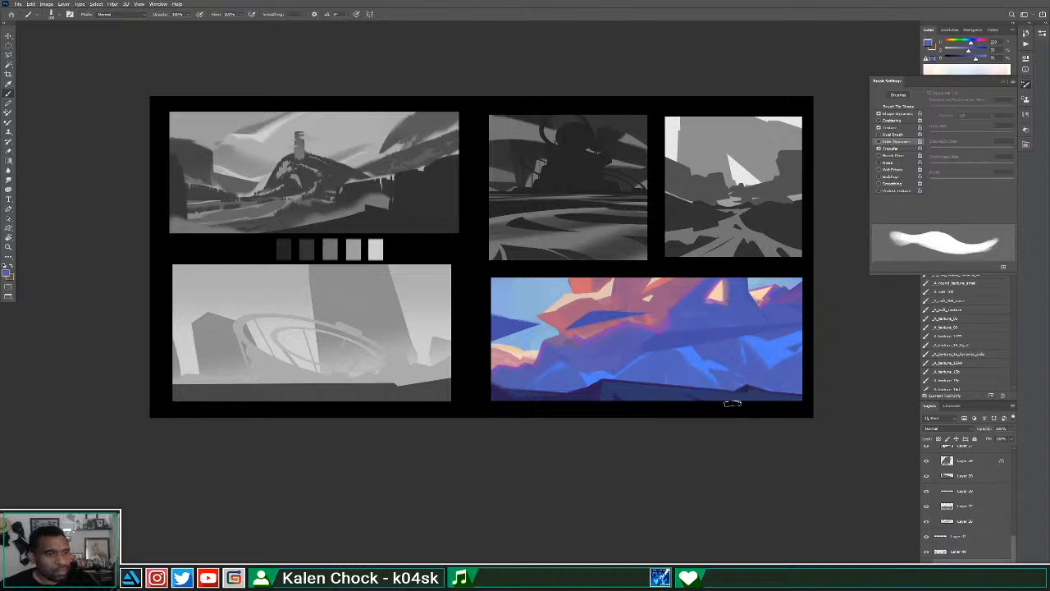
{"action": "left_click", "coordinate": [704, 366], "text": "alt"}
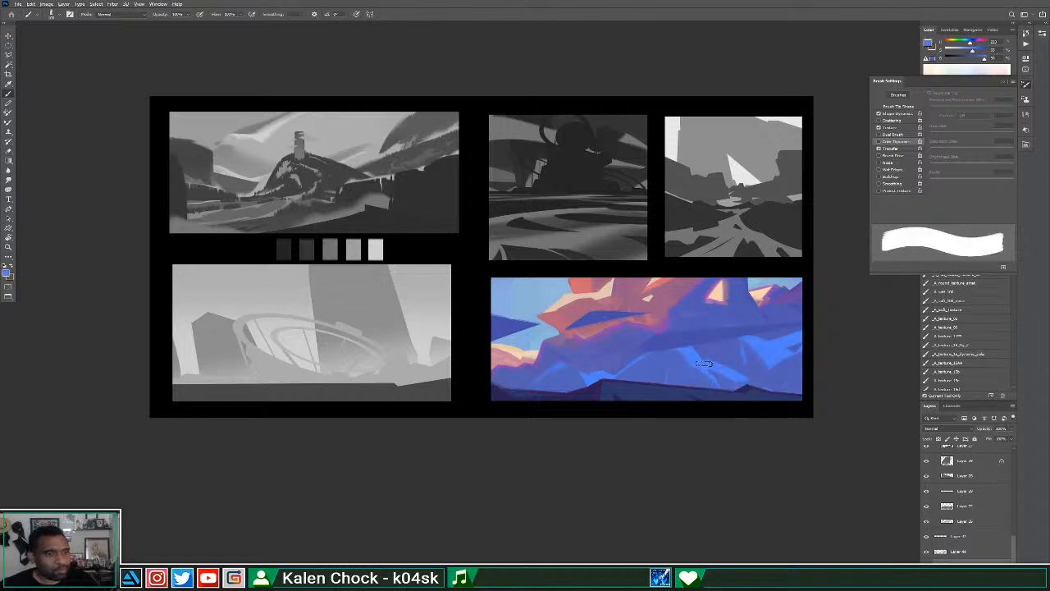
{"action": "left_click", "coordinate": [722, 383], "text": "alt"}
{"action": "left_click_drag", "start_coordinate": [711, 364], "coordinate": [737, 383]}
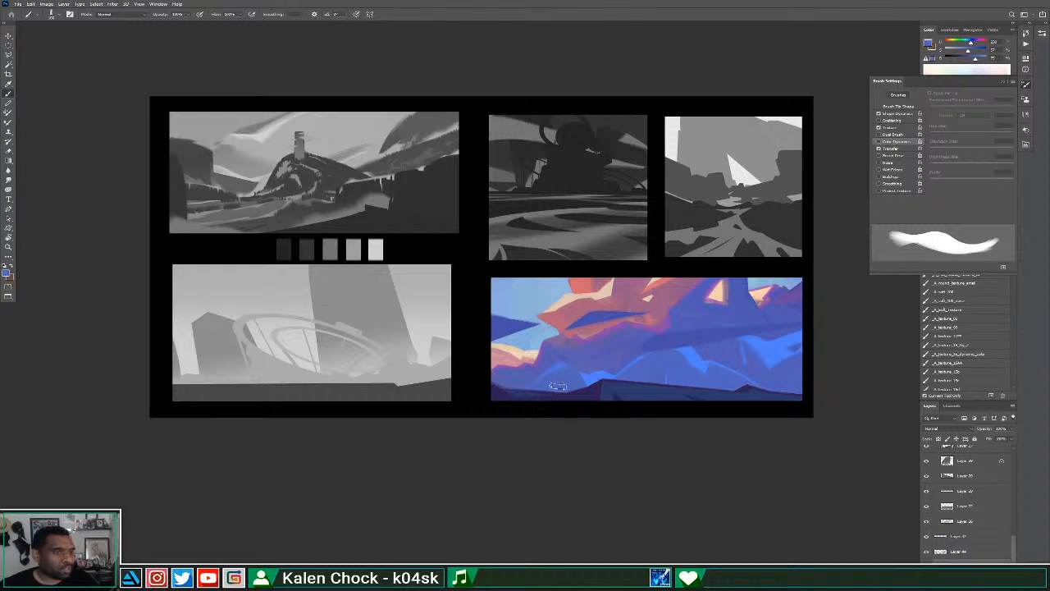
Extend the left-hand blue peak toward the thumbnail's left side using blues sampled from the surrounding clouds.
{"action": "left_click", "coordinate": [534, 363], "text": "alt"}
{"action": "mouse_move", "coordinate": [533, 375]}
{"action": "left_mouse_down"}
{"action": "mouse_move", "coordinate": [492, 382]}
{"action": "mouse_move", "coordinate": [546, 378]}
{"action": "left_mouse_up"}
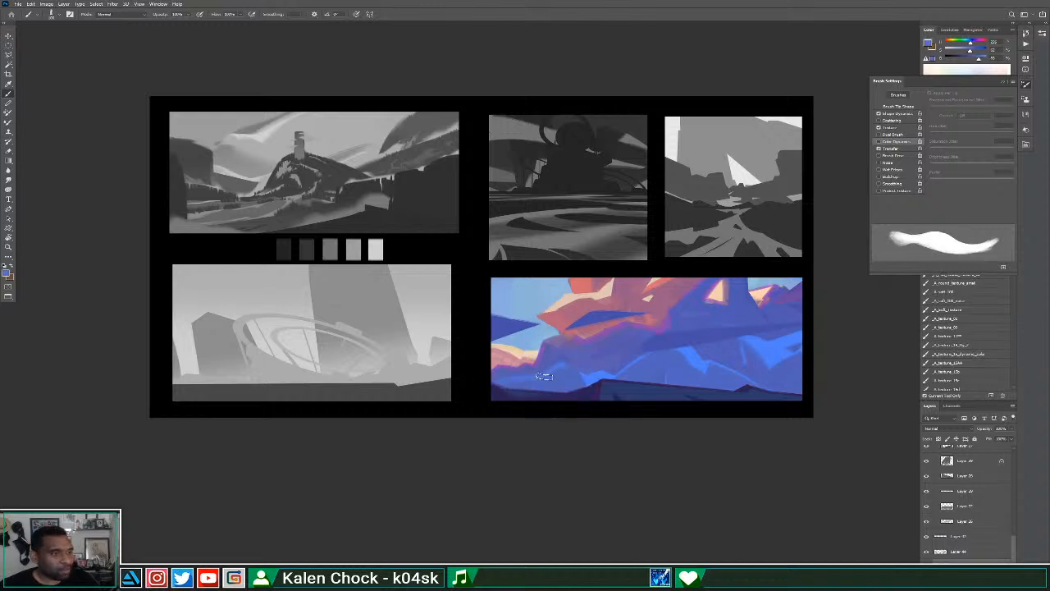
{"action": "left_click", "coordinate": [541, 383], "text": "alt"}
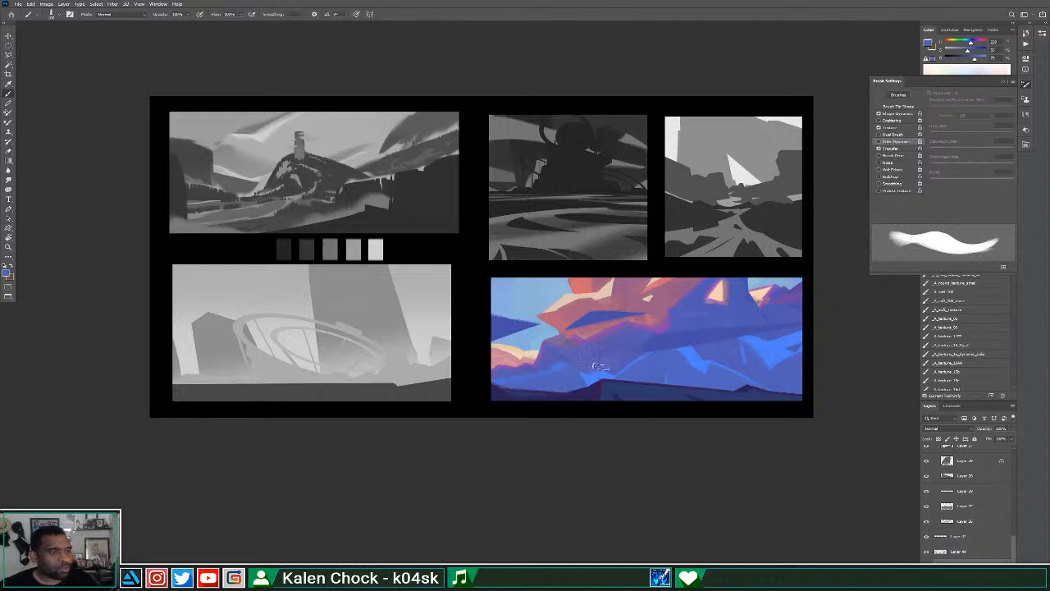
Paint over the shadowed clouds around the bright right-hand peaks of the color sketch with blues and purples sampled nearby.
{"action": "key", "text": "z"}
{"action": "left_click", "coordinate": [682, 358], "text": "alt"}
{"action": "left_click", "coordinate": [714, 310]}
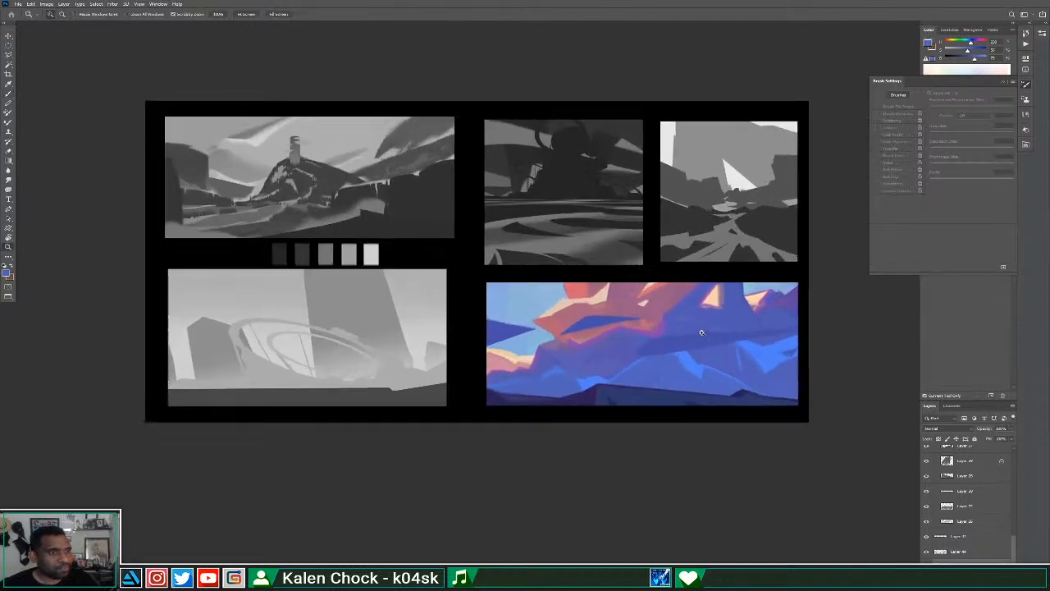
{"action": "key", "text": "b"}
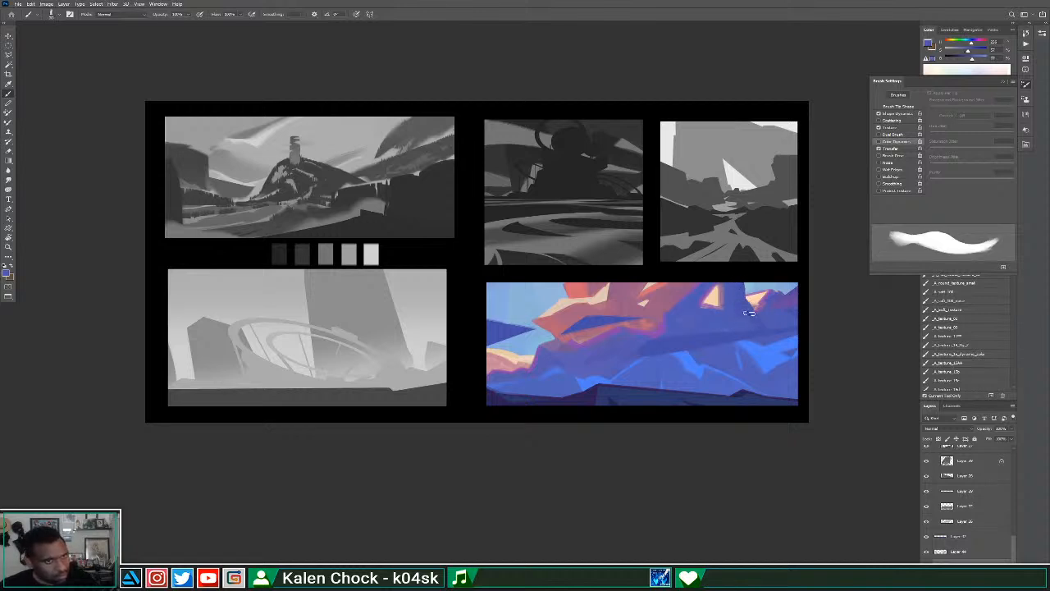
{"action": "left_click", "coordinate": [747, 328], "text": "alt"}
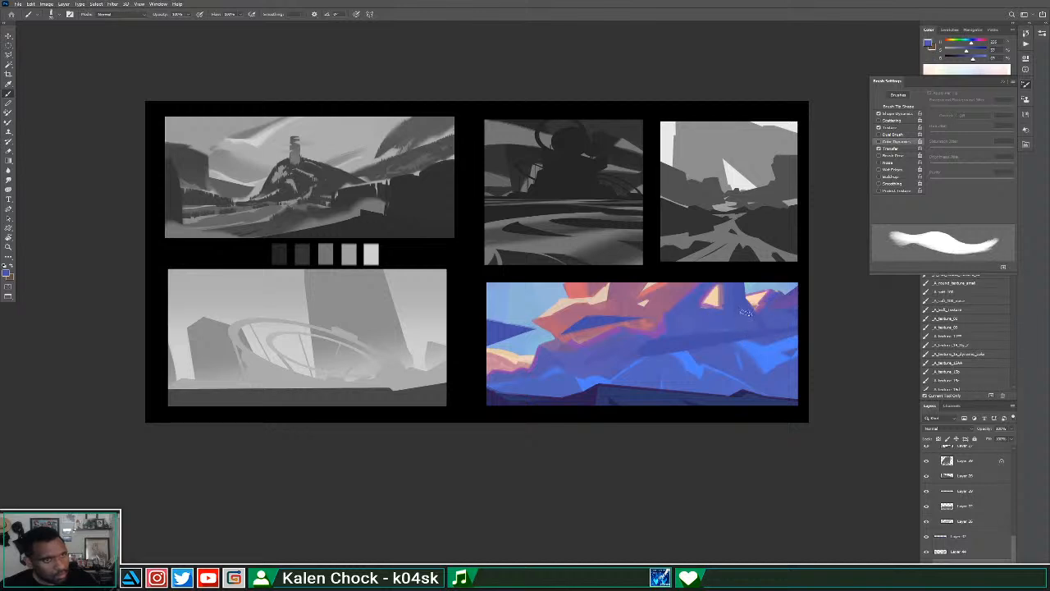
{"action": "left_click", "coordinate": [742, 301], "text": "alt"}
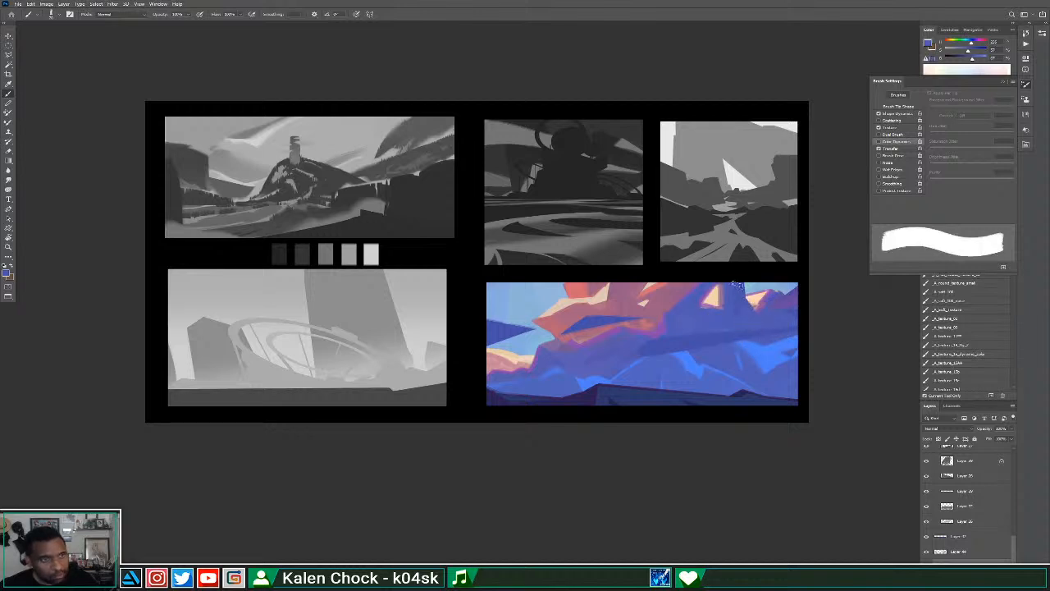
{"action": "left_click", "coordinate": [739, 300], "text": "alt"}
{"action": "left_click", "coordinate": [768, 318], "text": "alt"}
{"action": "left_click", "coordinate": [749, 325], "text": "alt"}
{"action": "left_click", "coordinate": [751, 323], "text": "alt"}
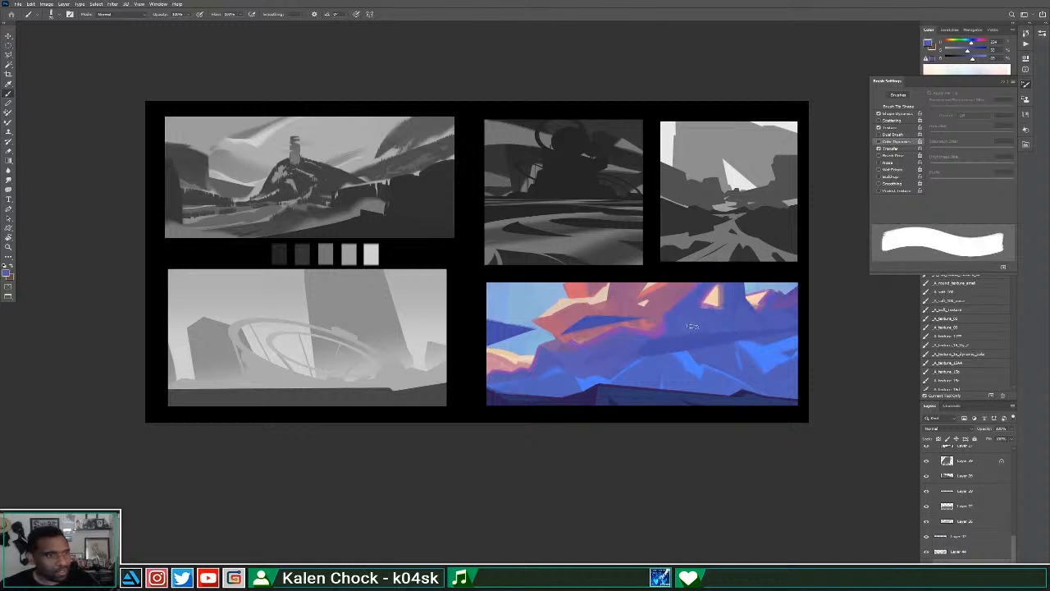
Select the layer of the purple-blue cloud mass from the canvas and erase along the shadow edge below the orange clouds.
{"action": "key", "text": "ctrl+minus"}
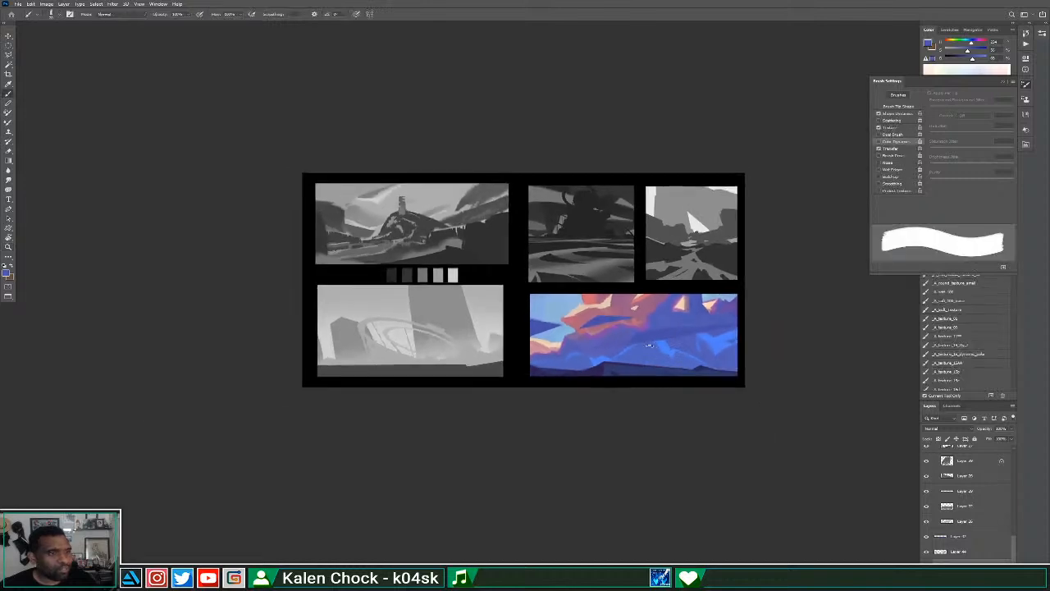
{"action": "key", "text": "ctrl+plus"}
{"action": "key", "text": "ctrl+plus"}
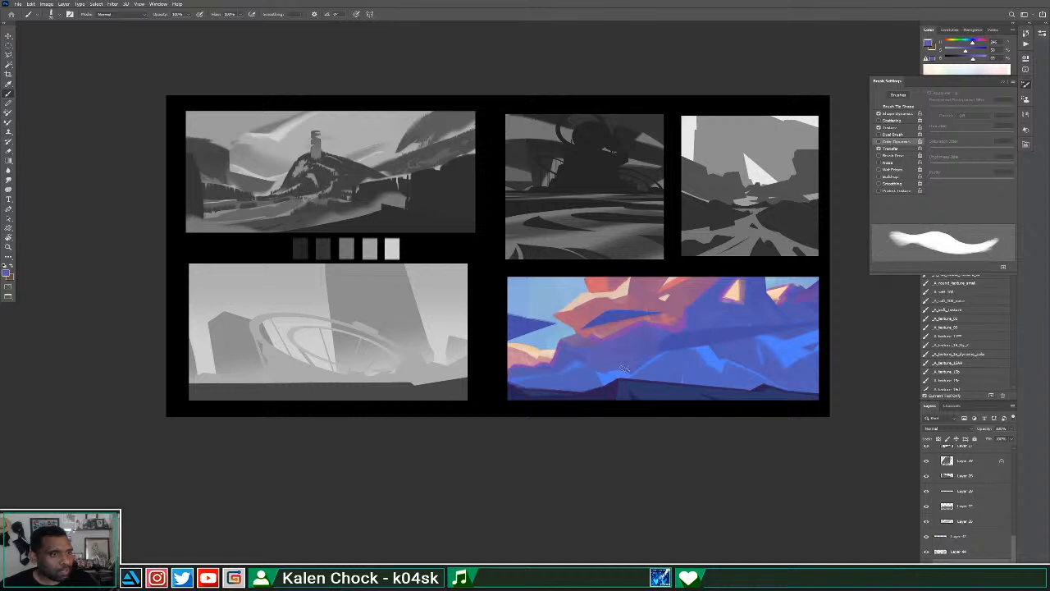
{"action": "left_click", "coordinate": [682, 342], "text": "ctrl"}
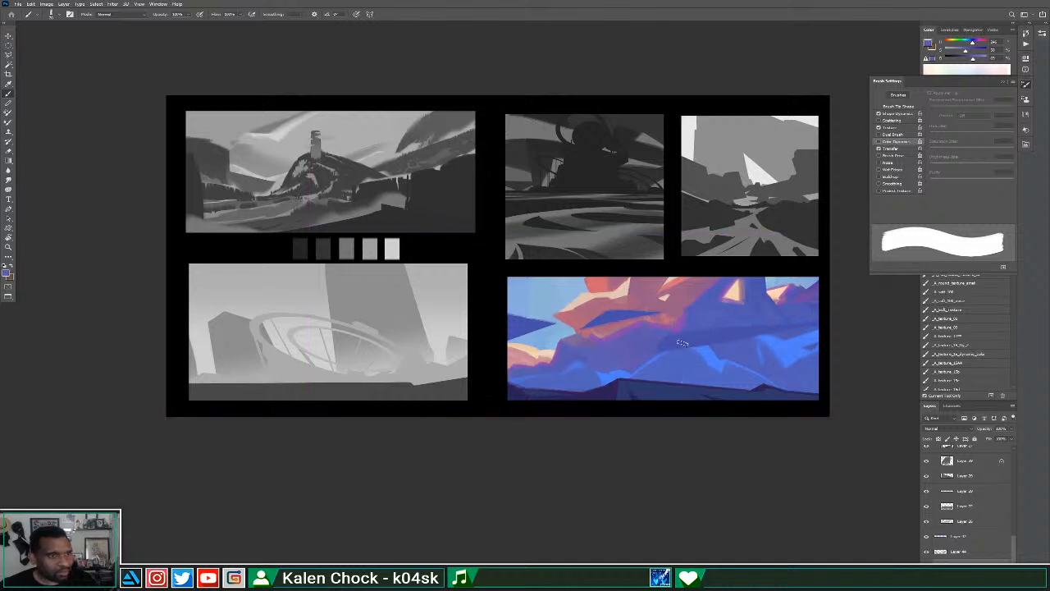
{"action": "left_click", "coordinate": [685, 344], "text": "ctrl"}
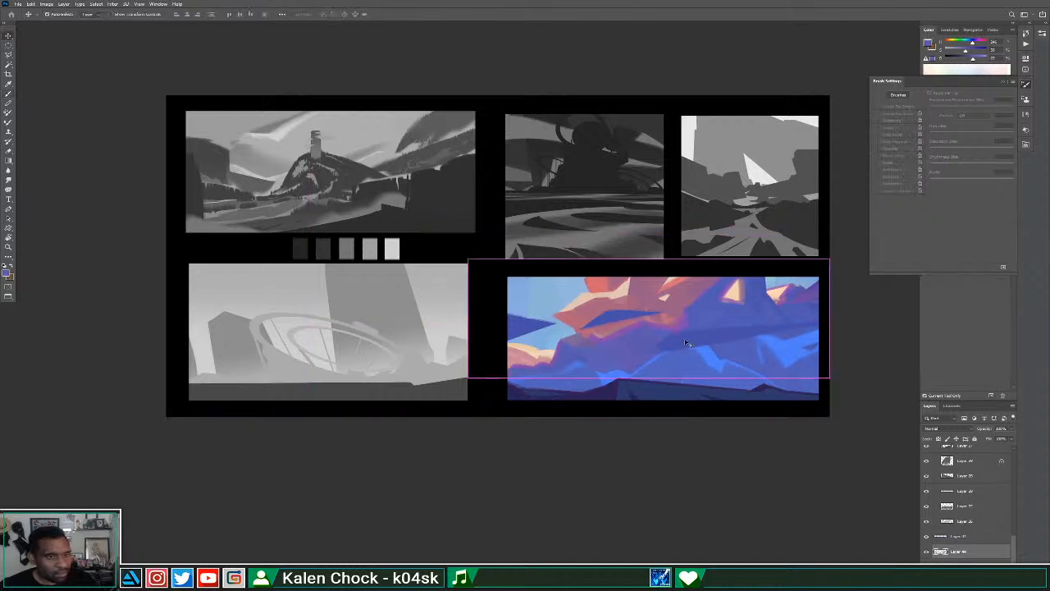
{"action": "left_click_drag", "start_coordinate": [686, 342], "coordinate": [690, 369]}
{"action": "key", "text": "ctrl+z"}
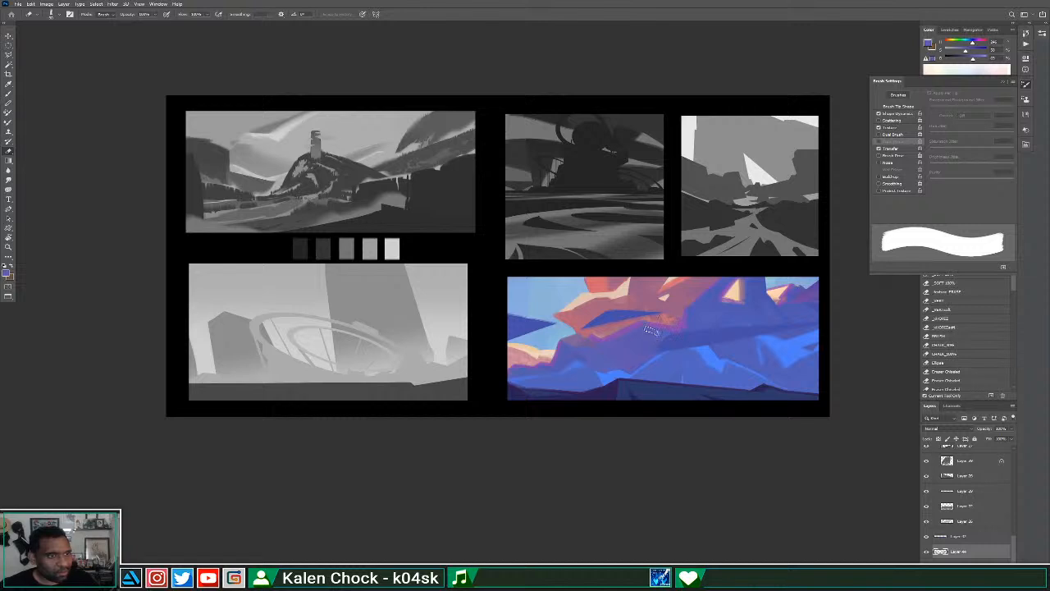
{"action": "left_click_drag", "start_coordinate": [656, 349], "coordinate": [677, 336]}
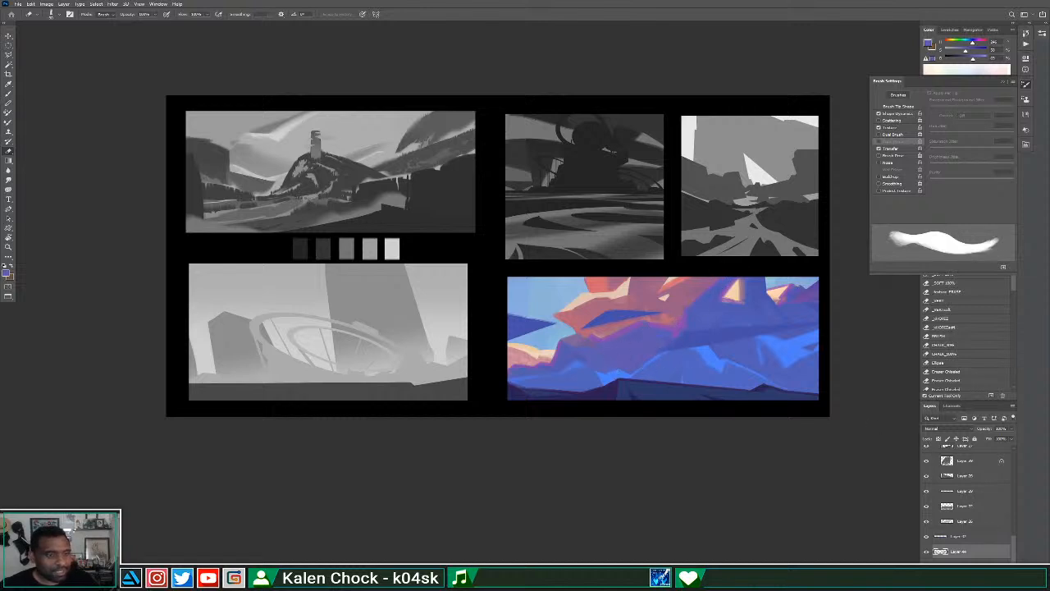
Rework the purple shadow area at the left of the cloud mass with tones sampled from its surroundings.
{"action": "key", "text": "b"}
{"action": "left_click", "coordinate": [604, 359], "text": "alt"}
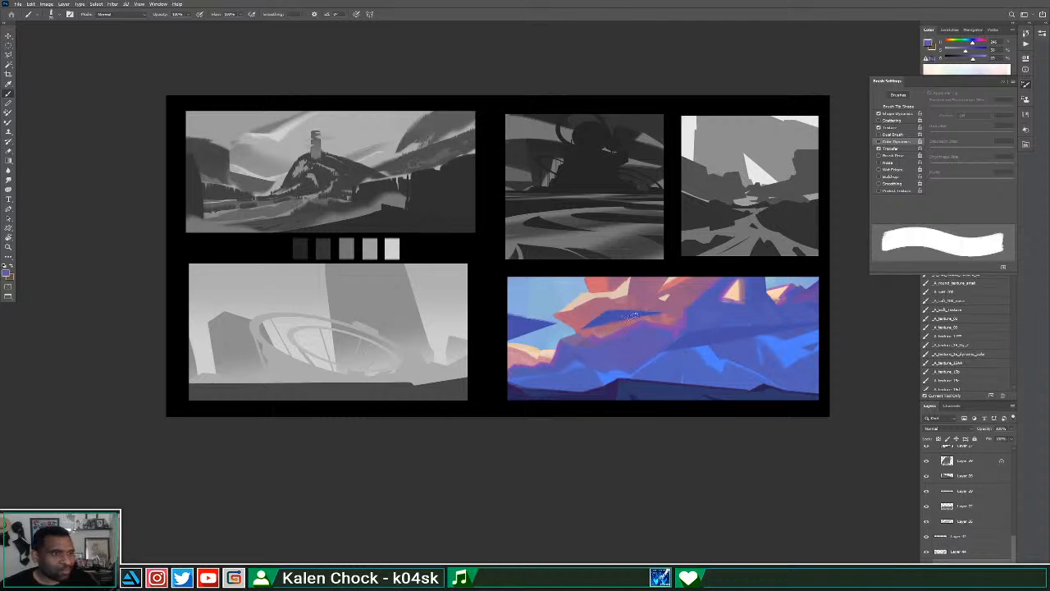
{"action": "left_click", "coordinate": [603, 351], "text": "alt"}
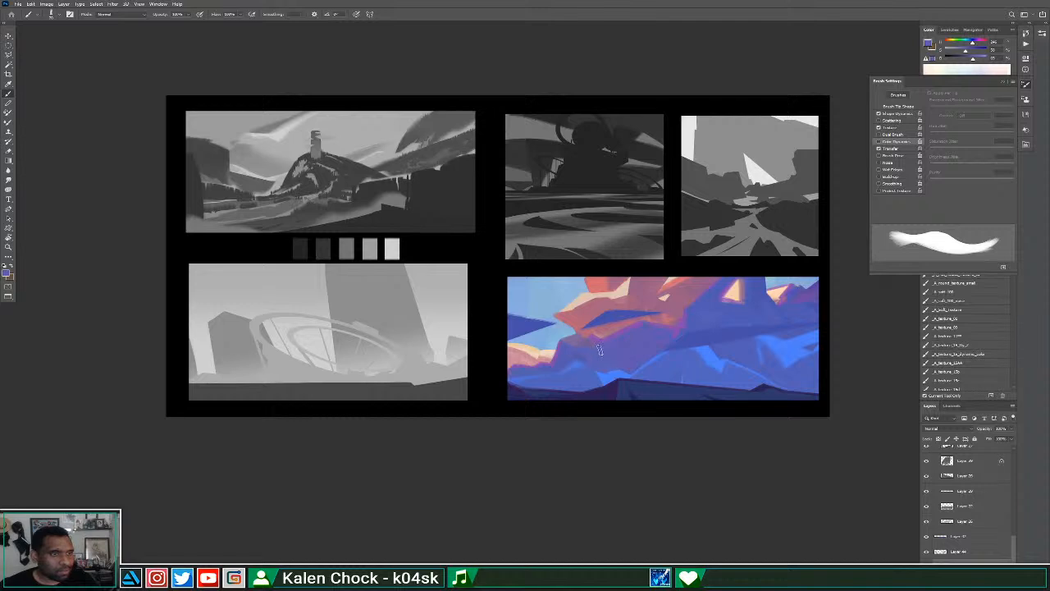
{"action": "left_click", "coordinate": [598, 373], "text": "alt"}
{"action": "left_click", "coordinate": [575, 351], "text": "alt"}
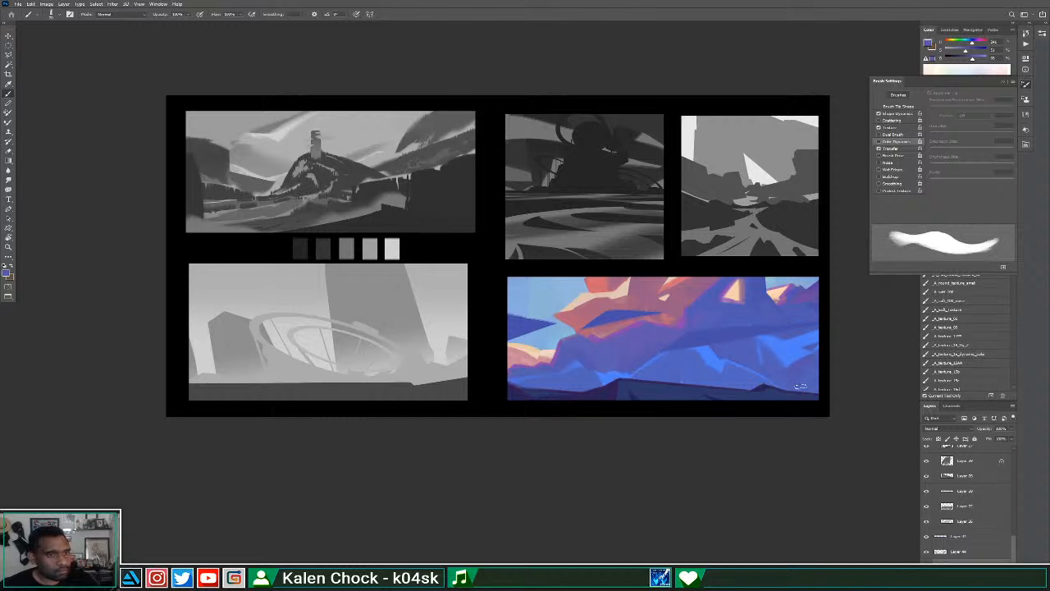
Blend the blue shapes just above the dark ground on the right side of the color sketch with sampled blues.
{"action": "left_click", "coordinate": [732, 379], "text": "alt"}
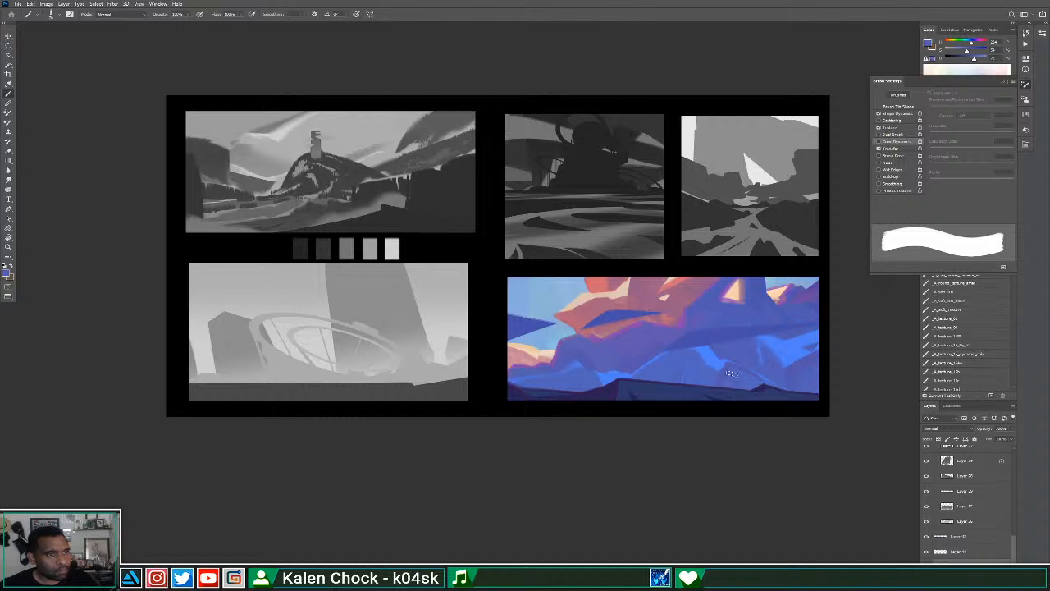
{"action": "left_click", "coordinate": [748, 379], "text": "alt"}
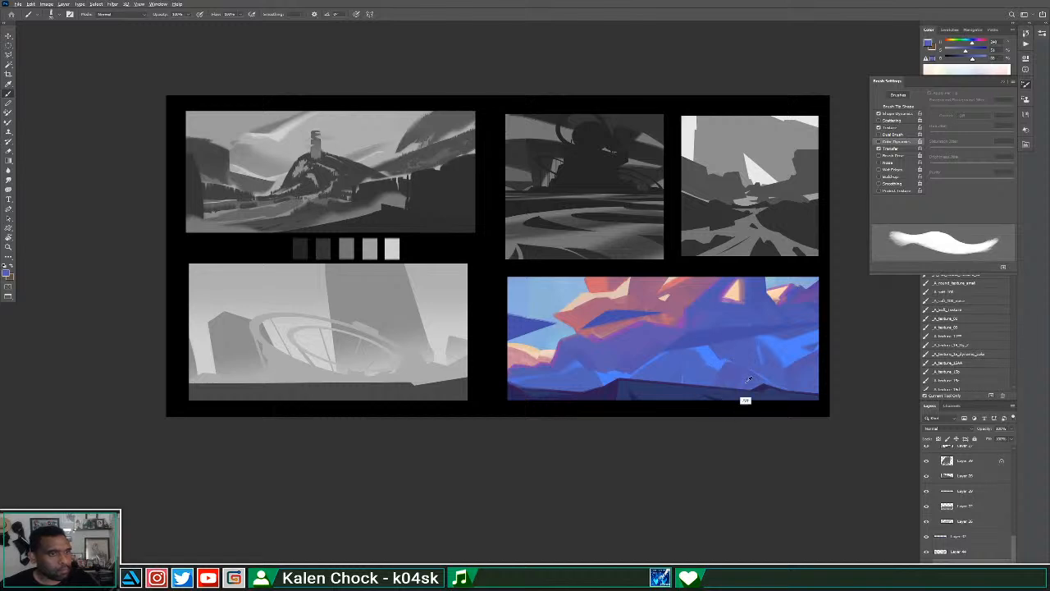
{"action": "left_click", "coordinate": [729, 384], "text": "alt"}
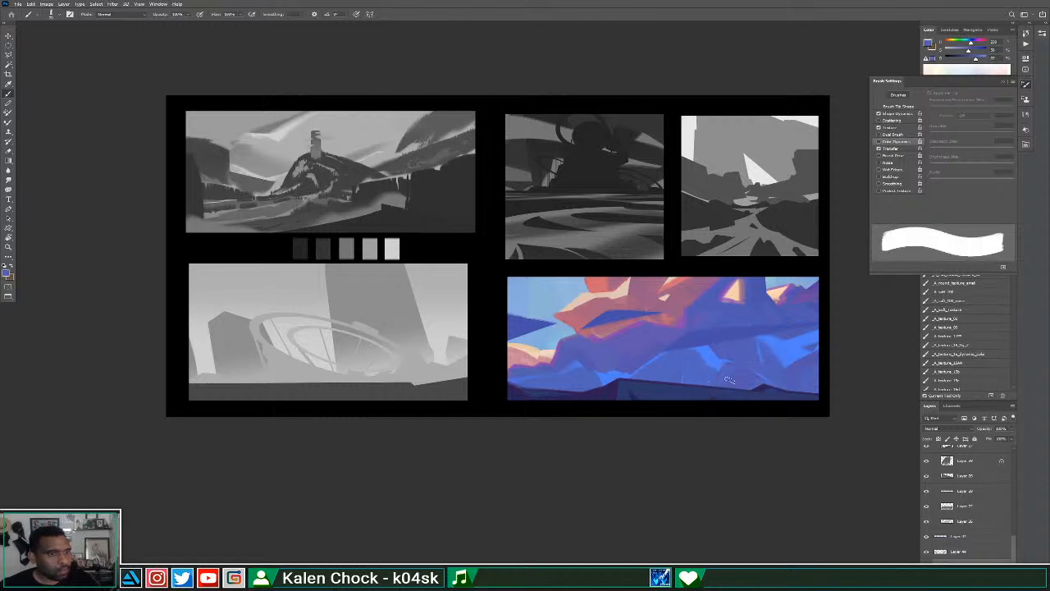
{"action": "left_click", "coordinate": [749, 374], "text": "alt"}
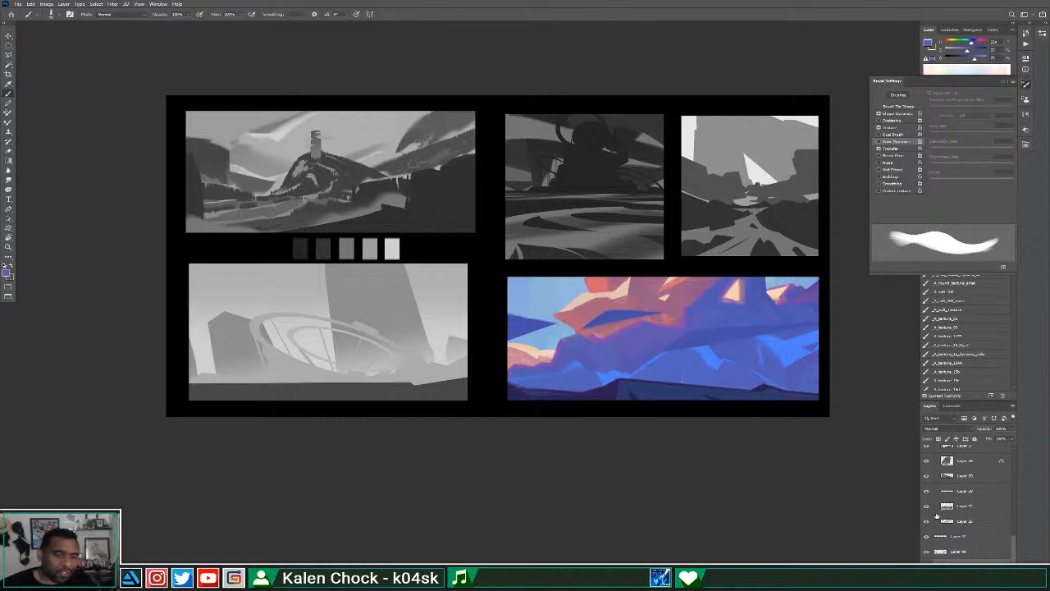
Select the layer directly below the current one and paint pale cream cloud streaks in the sketch's upper-left sky.
{"action": "scroll", "coordinate": [1007, 540], "scroll_direction": "down", "scroll_amount": 3}
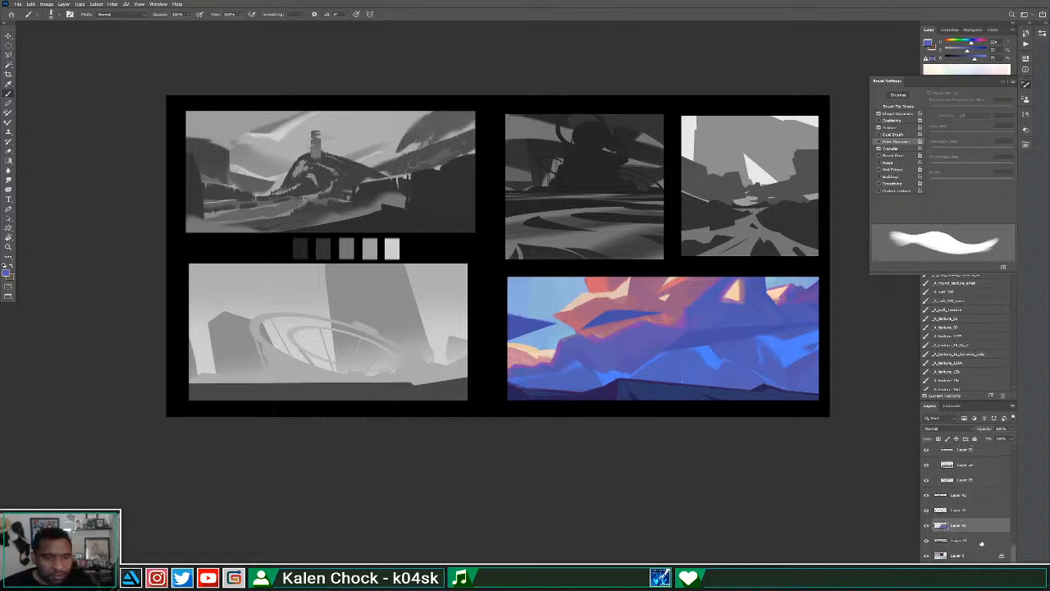
{"action": "left_click", "coordinate": [981, 540]}
{"action": "left_click", "coordinate": [587, 291], "text": "alt"}
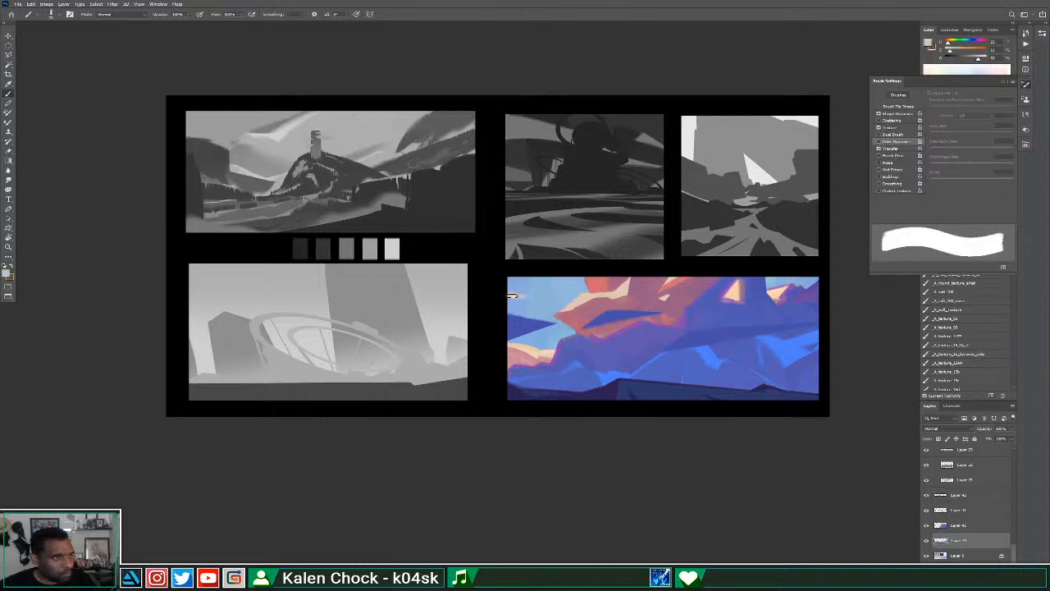
{"action": "left_click_drag", "start_coordinate": [512, 295], "coordinate": [543, 286]}
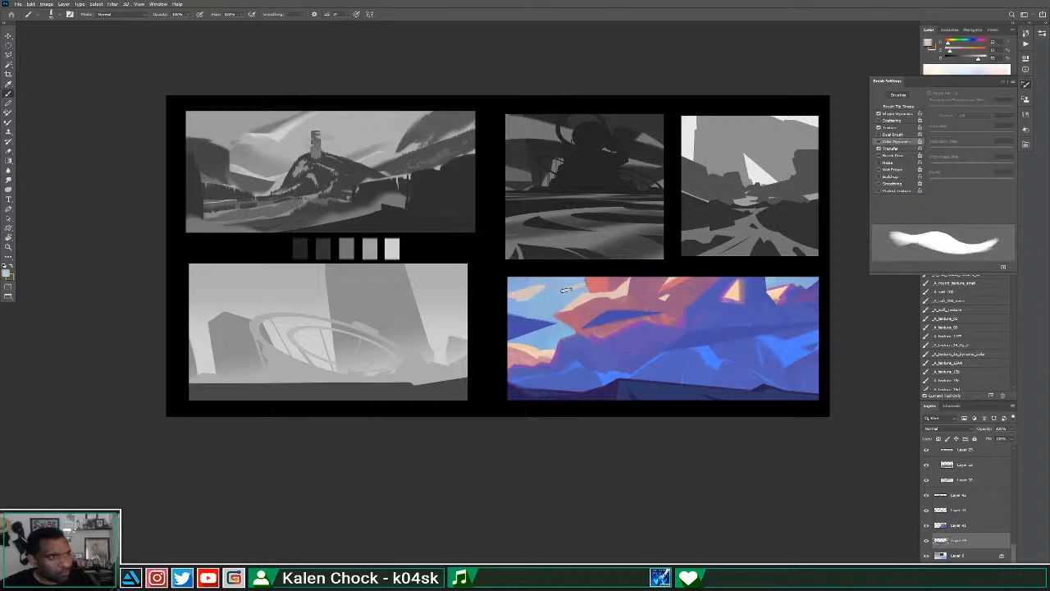
Reshape the pale cloud streaks in the upper-left sky by alternately erasing their edges and repainting them.
{"action": "key", "text": "e"}
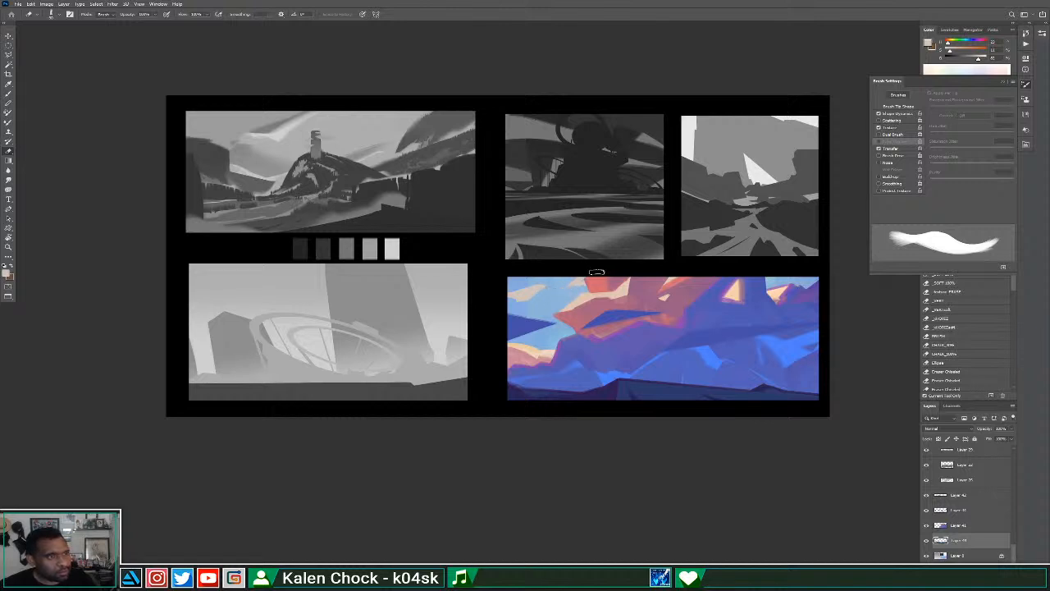
{"action": "key", "text": "b"}
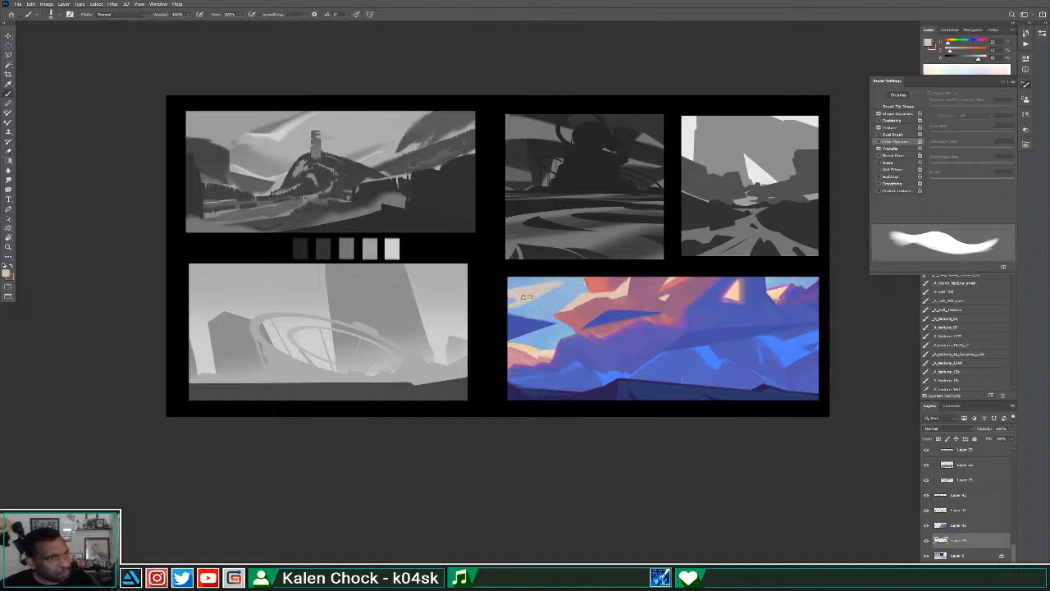
{"action": "key", "text": "e"}
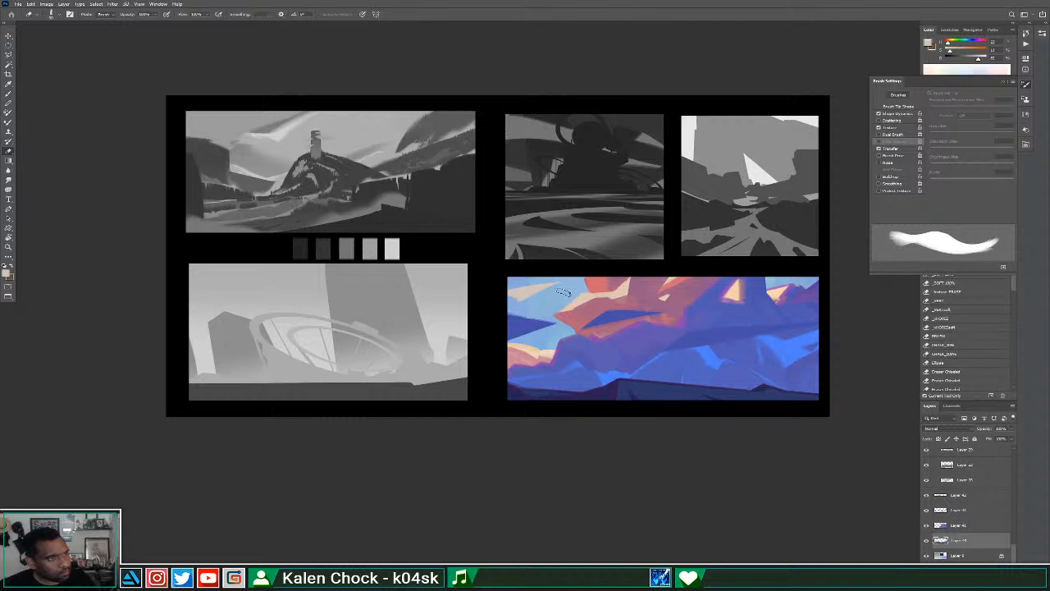
{"action": "key", "text": "b"}
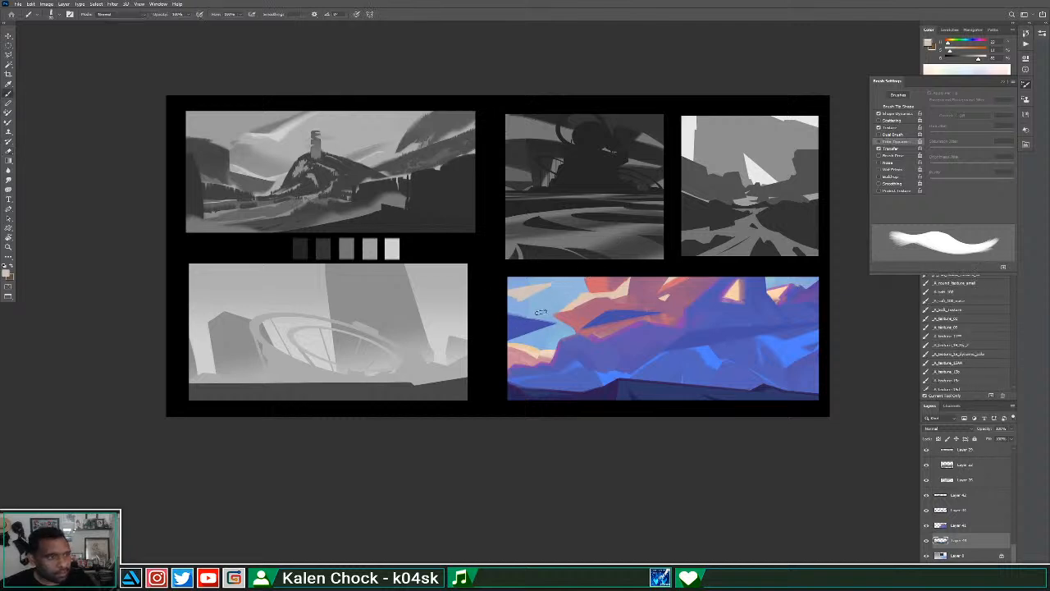
Reduce the brush size and add small pale wisps to the left and right sky, cleaning their edges with the Eraser.
{"action": "key", "text": "["}
{"action": "key", "text": "["}
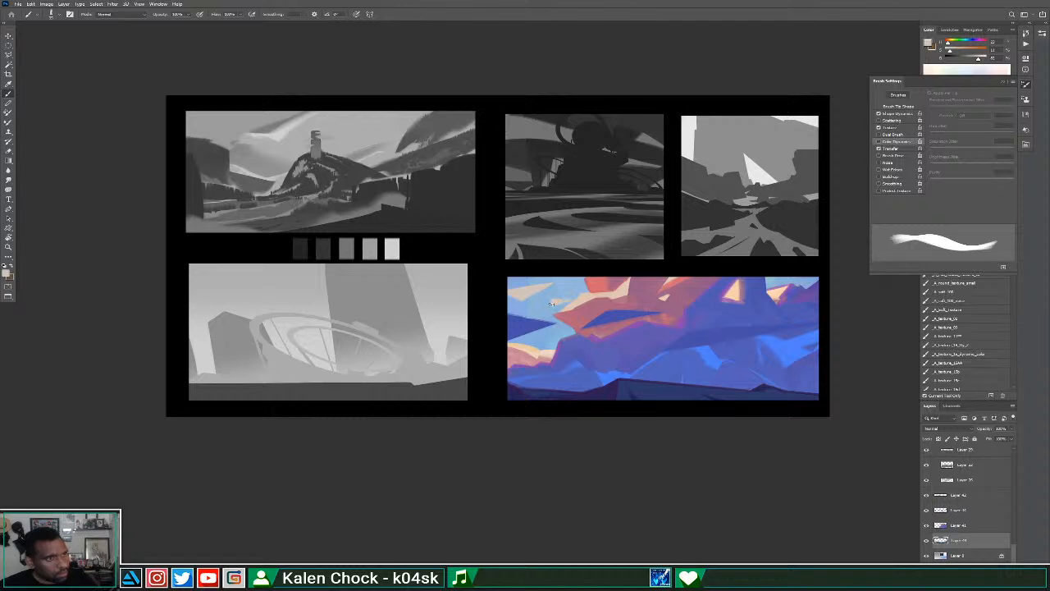
{"action": "key", "text": "e"}
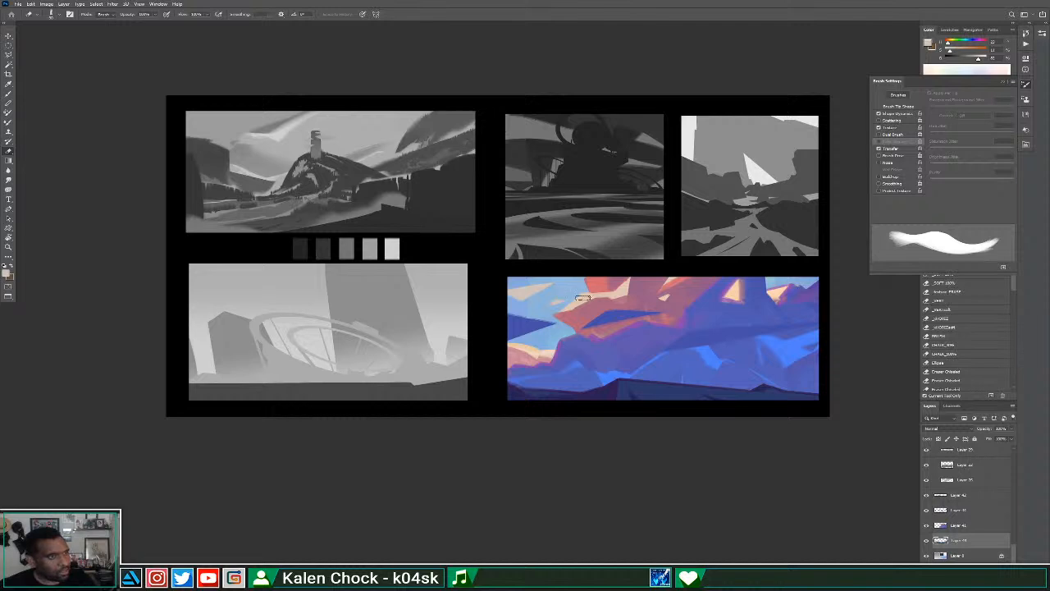
{"action": "key", "text": "b"}
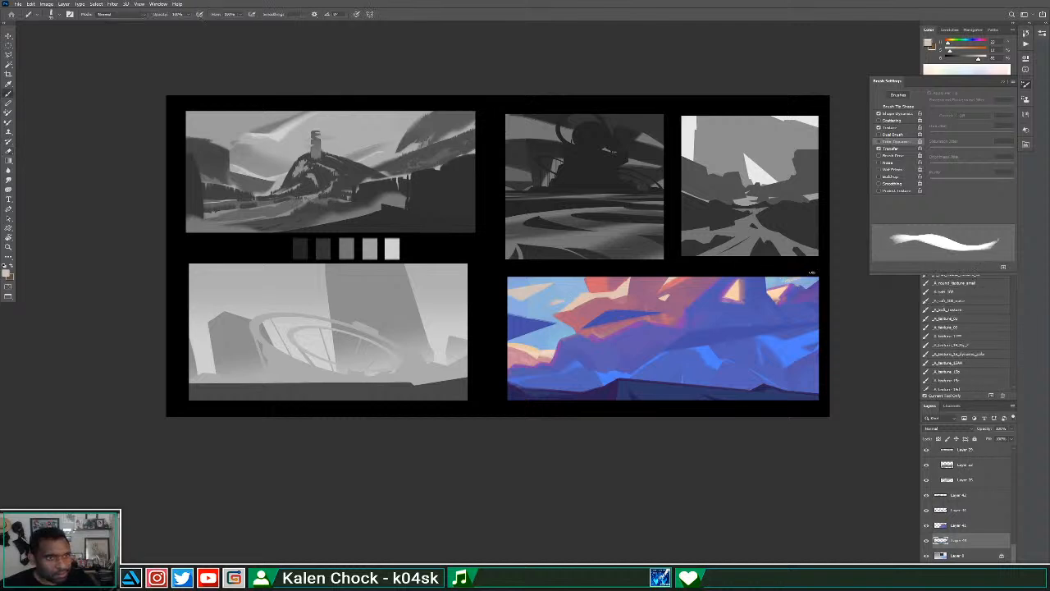
{"action": "key", "text": "e"}
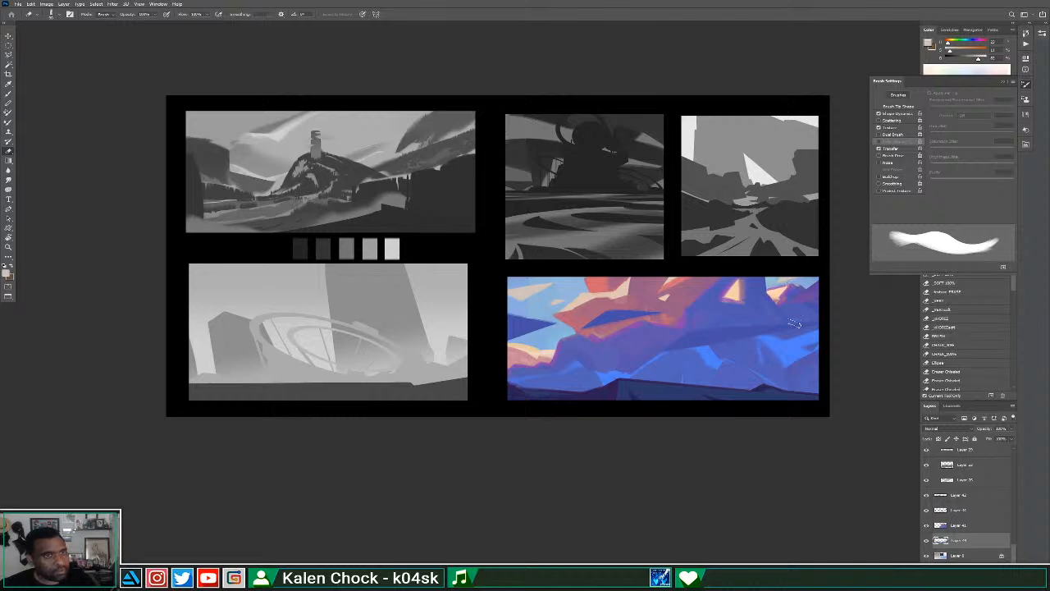
Lock the cloud streak layer's transparent pixels and shade the upper-left streaks with sampled dusty pinks.
{"action": "key", "text": "b"}
{"action": "left_click", "coordinate": [593, 332], "text": "alt"}
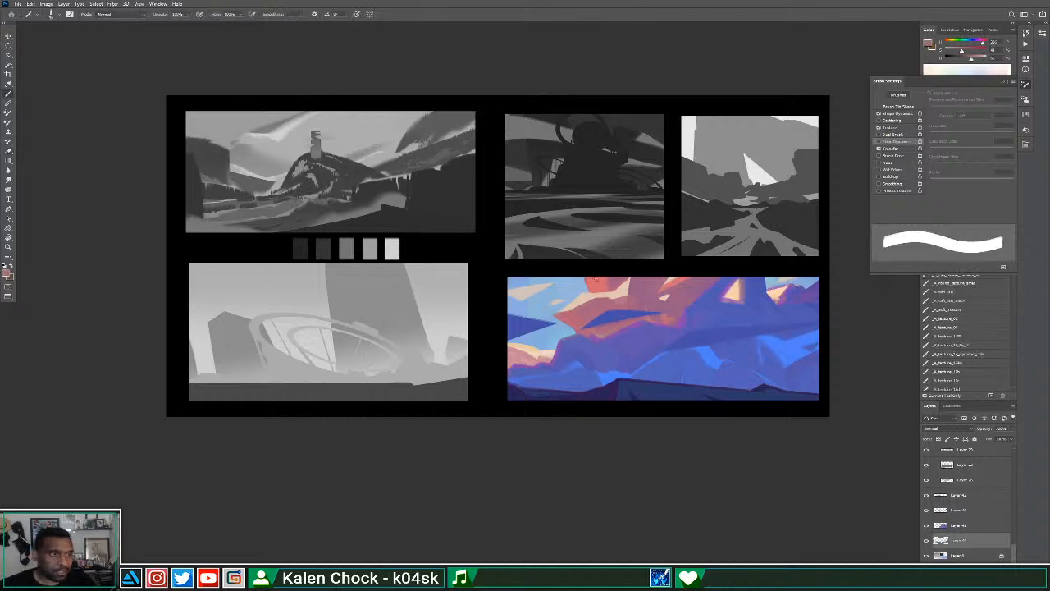
{"action": "key", "text": "/"}
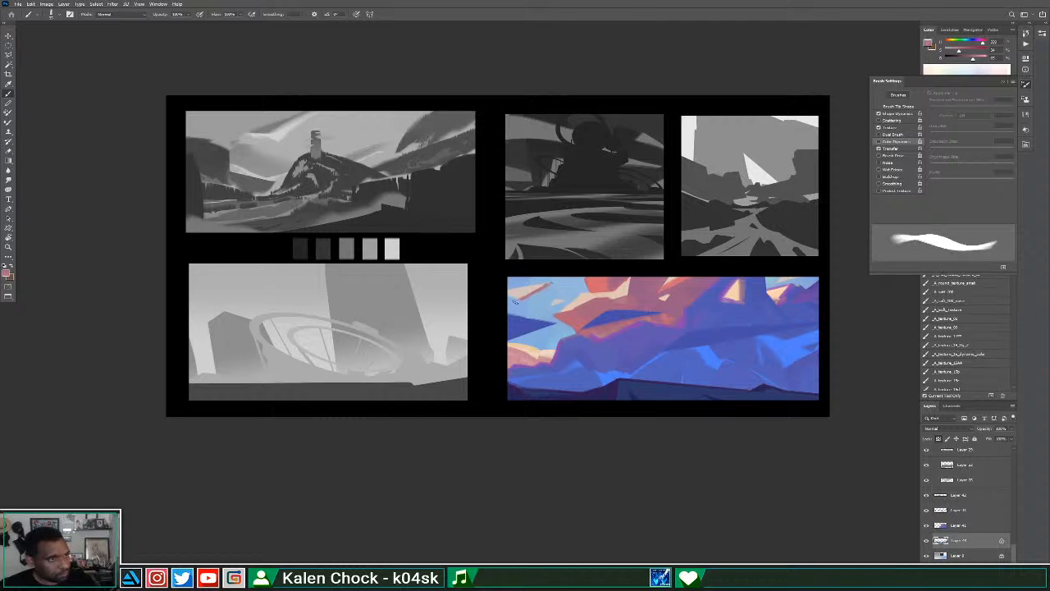
{"action": "left_click", "coordinate": [518, 304], "text": "alt"}
{"action": "left_click", "coordinate": [545, 305], "text": "alt"}
{"action": "left_click_drag", "start_coordinate": [516, 300], "coordinate": [531, 289]}
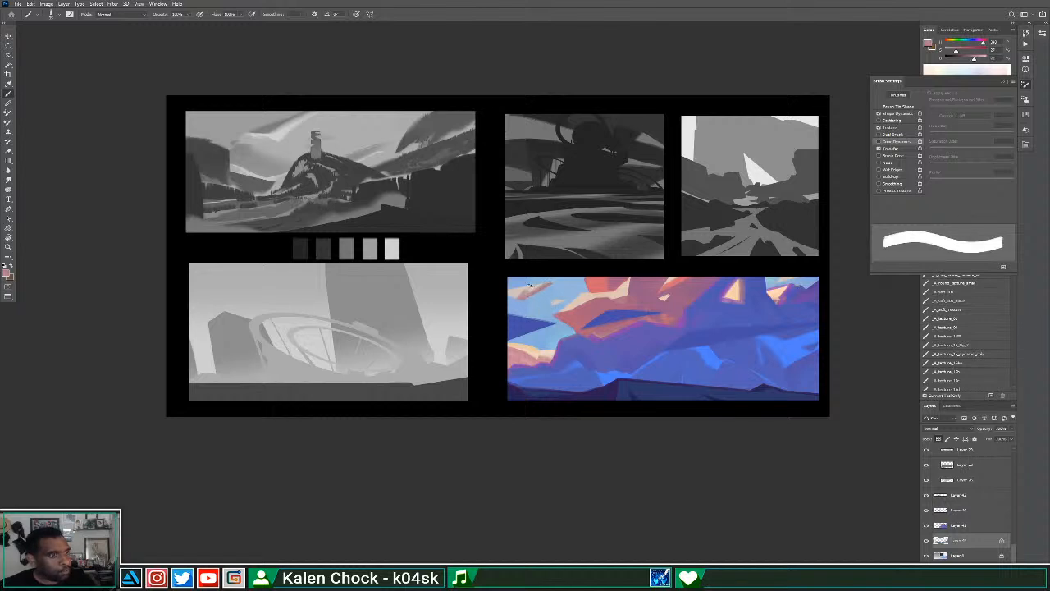
Blend the pale sky streaks with cream and muted pink sampled from the neighbouring clouds.
{"action": "left_click", "coordinate": [518, 300], "text": "alt"}
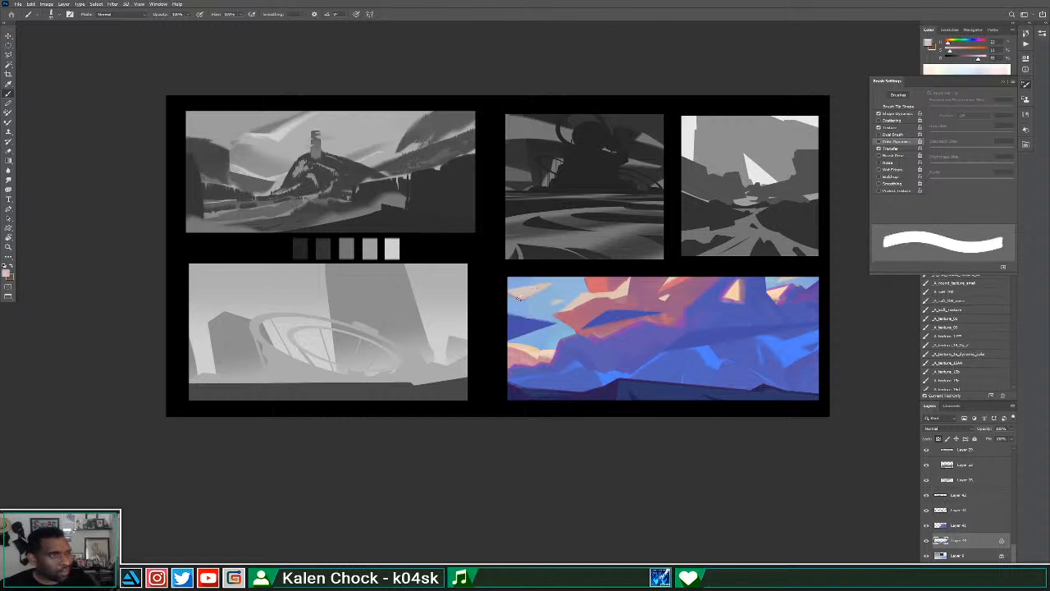
{"action": "left_click", "coordinate": [557, 316], "text": "alt"}
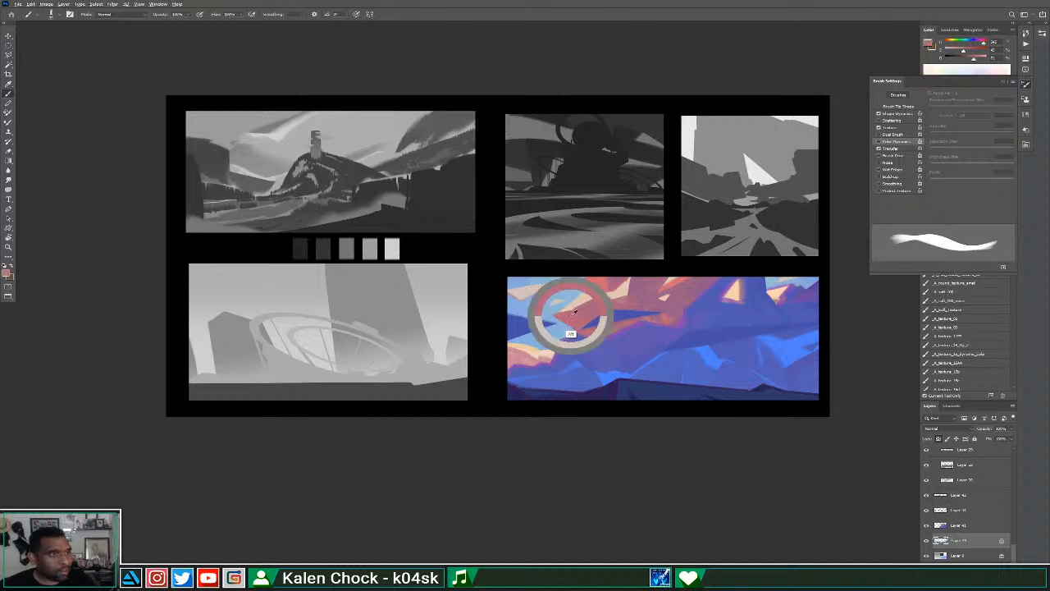
{"action": "left_click", "coordinate": [512, 298], "text": "alt"}
{"action": "left_click_drag", "start_coordinate": [565, 299], "coordinate": [548, 308]}
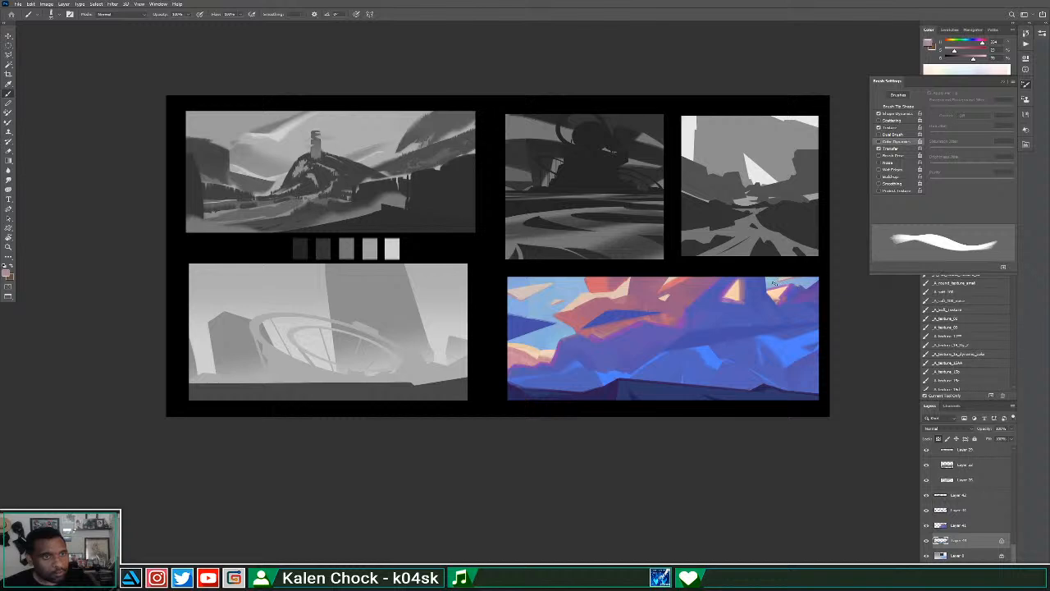
Switch to the main cloud layer and blend sampled purple and blue-violet shadow tones into the large central cloud.
{"action": "left_click", "coordinate": [527, 295], "text": "alt"}
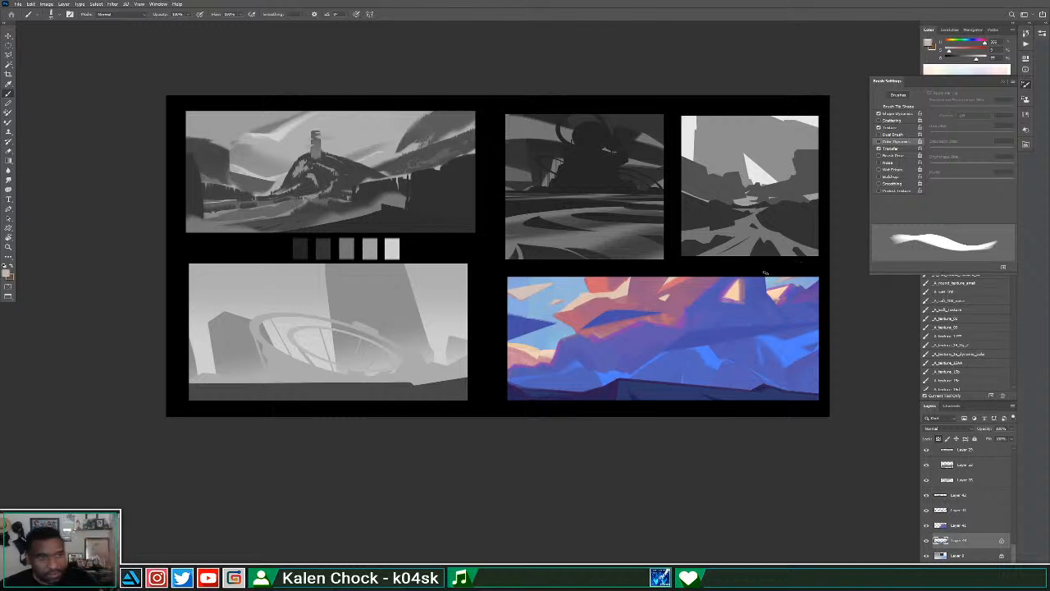
{"action": "left_click", "coordinate": [700, 315], "text": "ctrl"}
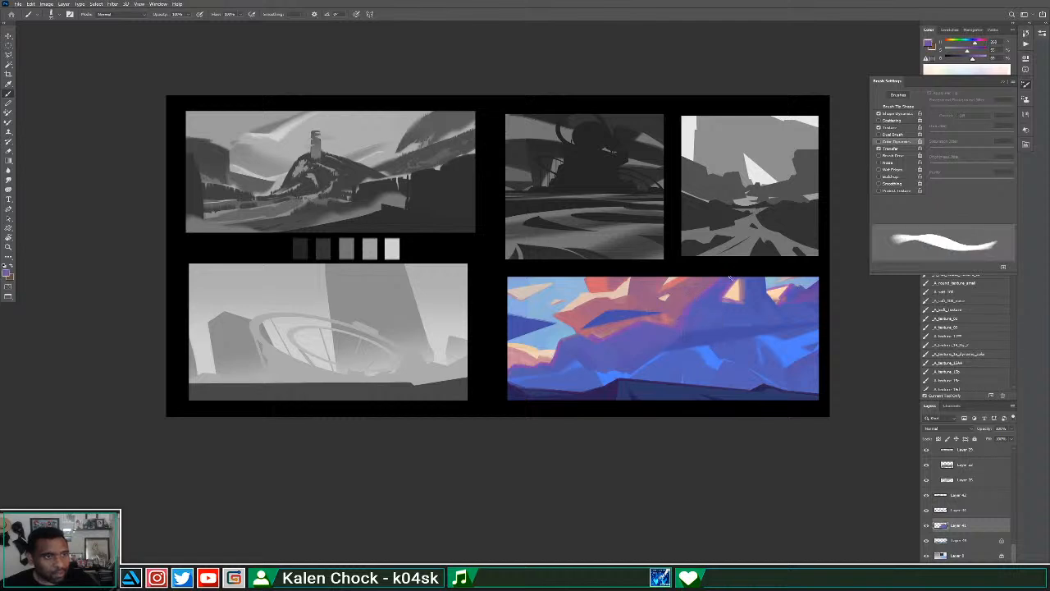
{"action": "left_click", "coordinate": [701, 327], "text": "alt"}
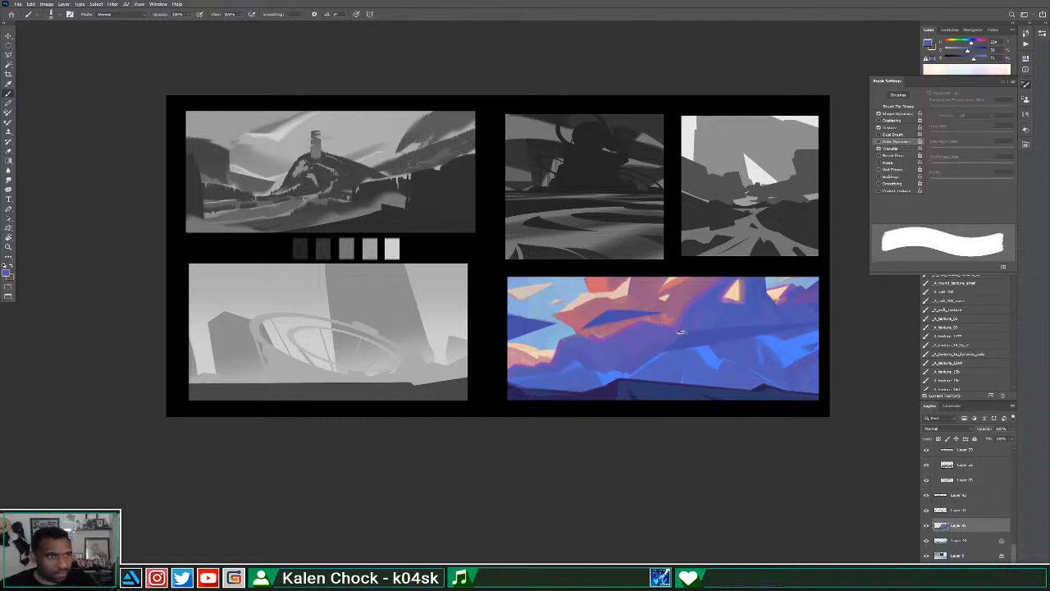
{"action": "left_click", "coordinate": [723, 280], "text": "alt"}
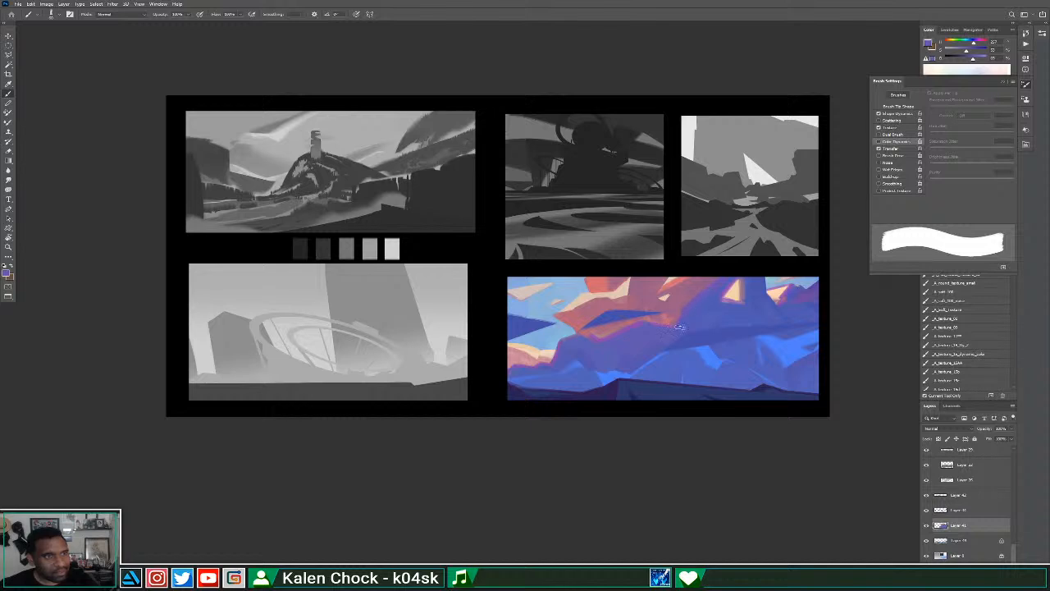
{"action": "left_click", "coordinate": [599, 349], "text": "alt"}
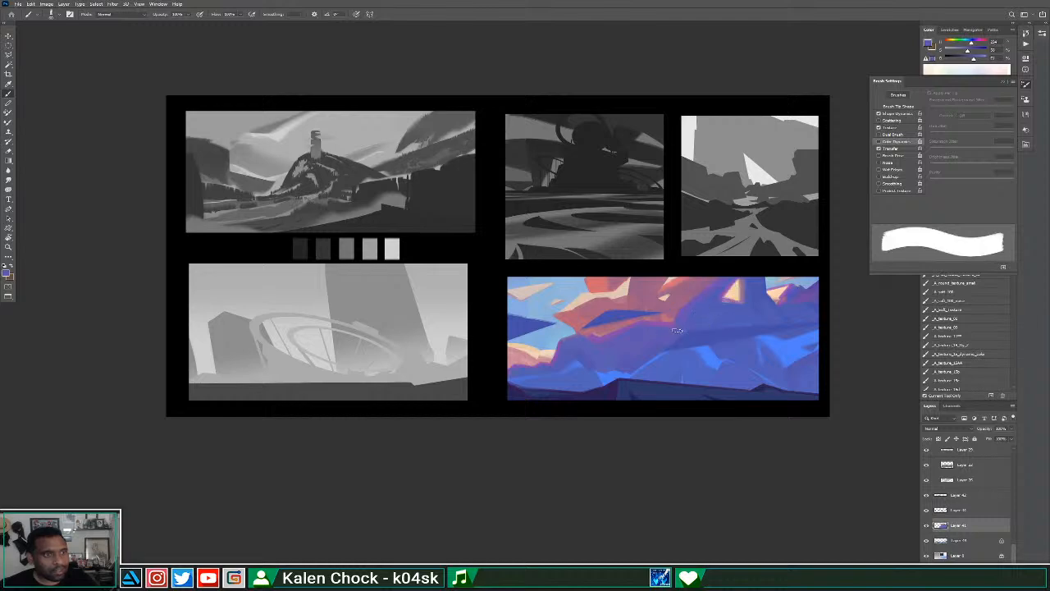
Blend sampled mauve and violet into the cloud shadow beneath the small cream highlight near the thumbnail's right edge.
{"action": "left_click", "coordinate": [788, 292], "text": "alt"}
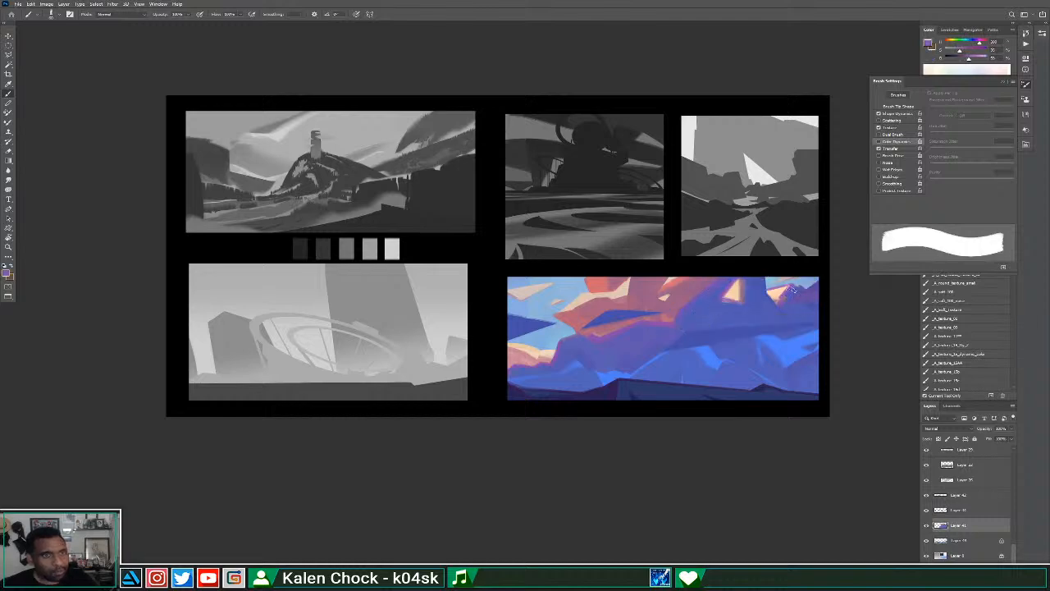
{"action": "left_click", "coordinate": [787, 301], "text": "alt"}
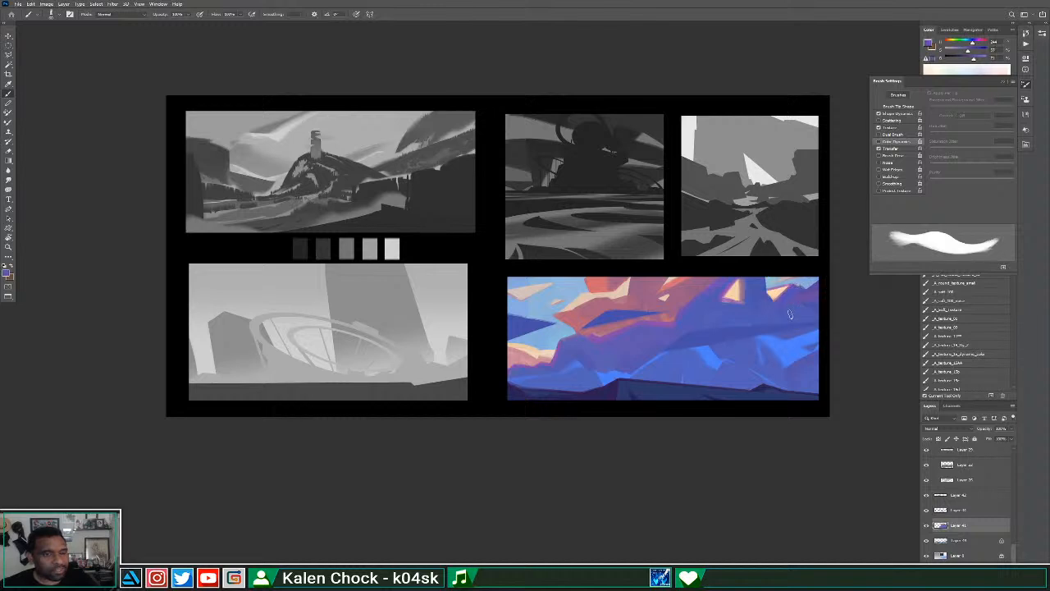
{"action": "left_click", "coordinate": [782, 308], "text": "alt"}
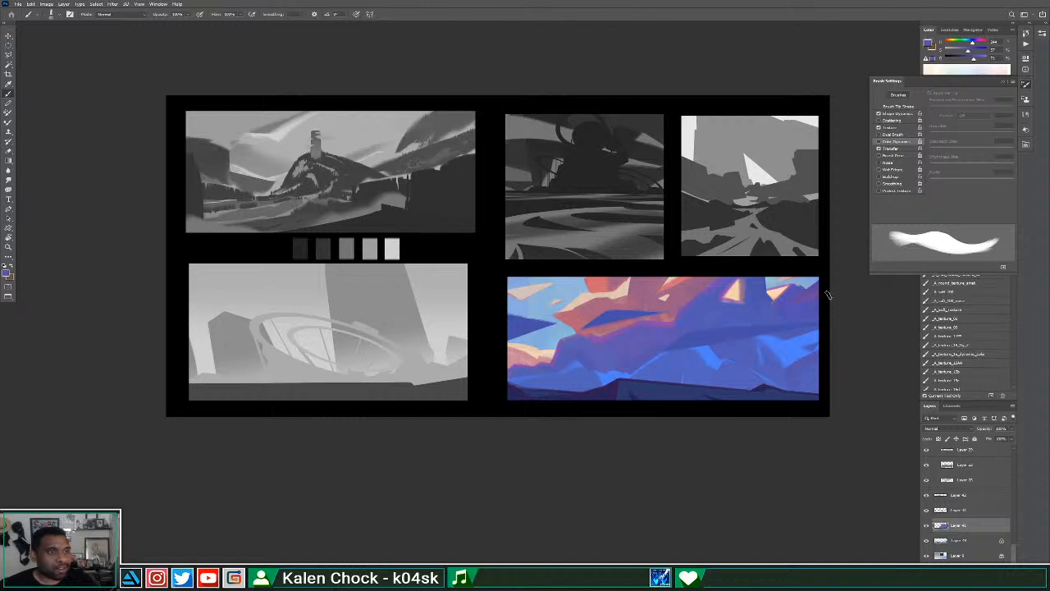
Soften the transition between the orange cloud and its violet shadow at the thumbnail's center using sampled purples and blues.
{"action": "left_click", "coordinate": [676, 328], "text": "alt"}
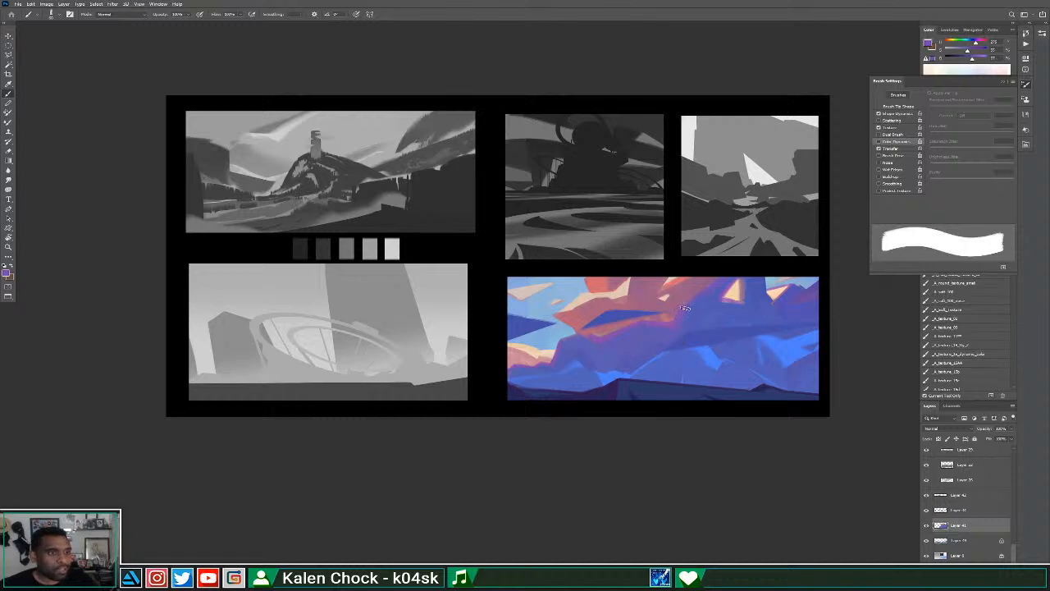
{"action": "left_click", "coordinate": [689, 333], "text": "alt"}
{"action": "left_click", "coordinate": [677, 324], "text": "alt"}
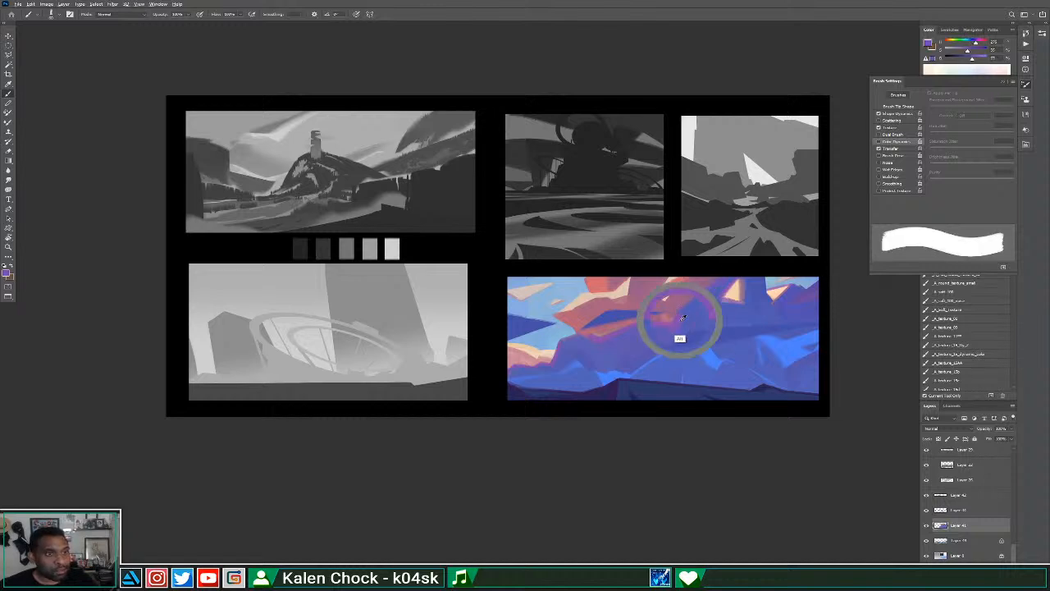
{"action": "left_click", "coordinate": [698, 316], "text": "alt"}
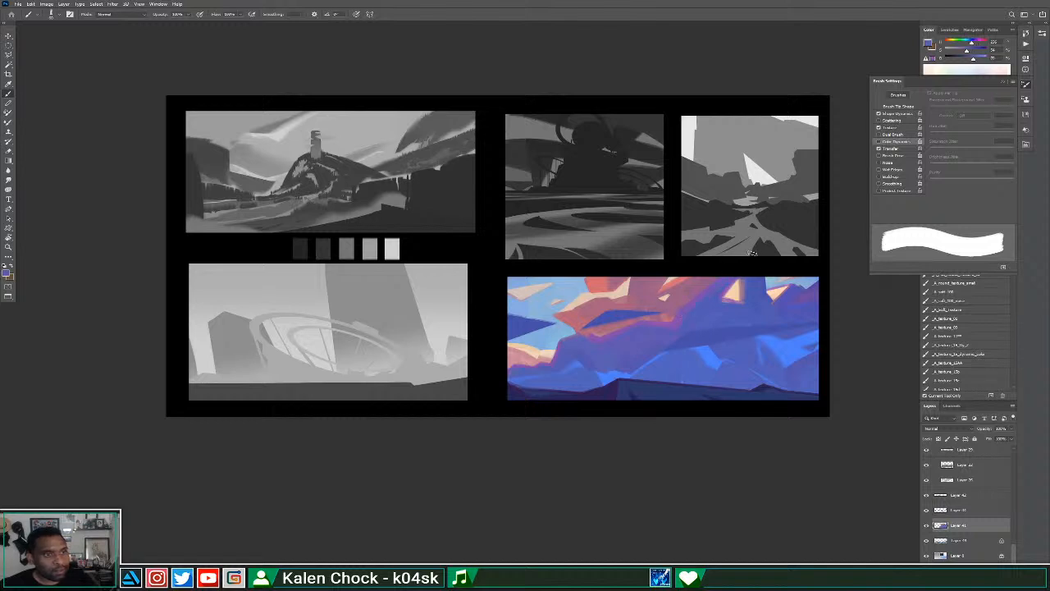
{"action": "left_click", "coordinate": [699, 313], "text": "alt"}
{"action": "left_click", "coordinate": [676, 337], "text": "alt"}
{"action": "left_click", "coordinate": [666, 357], "text": "alt"}
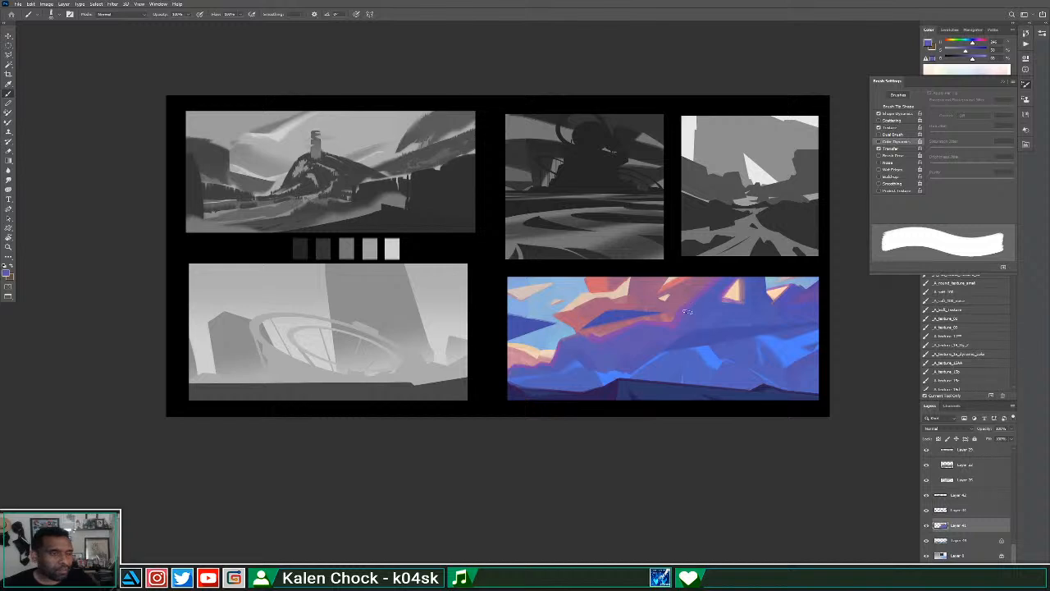
Brush violet sampled from the lower-left cloud shadow along the underside of the orange cloud, up to its right end.
{"action": "left_click", "coordinate": [594, 348], "text": "alt"}
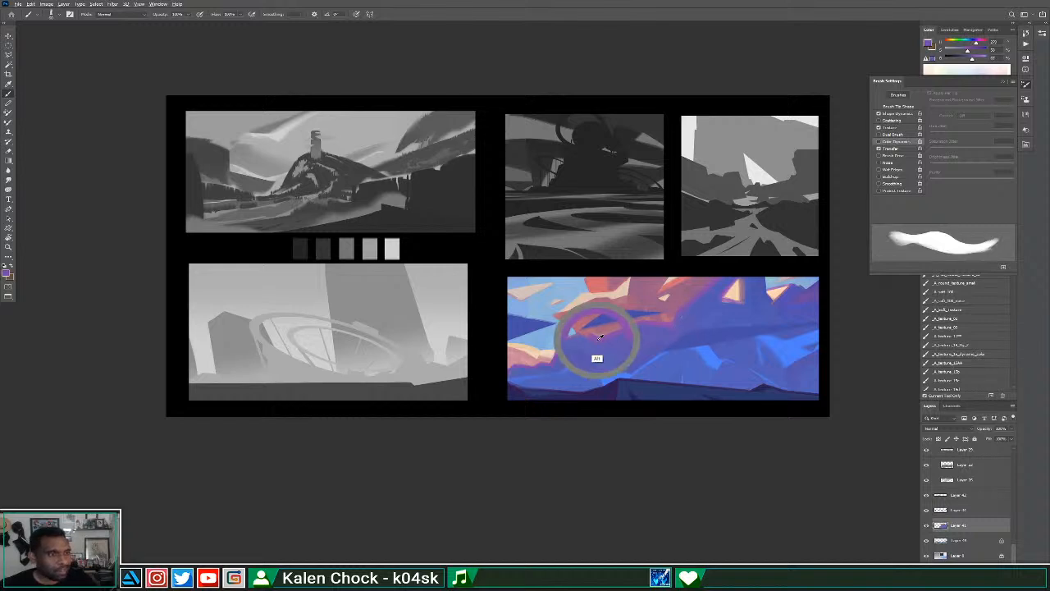
{"action": "left_click", "coordinate": [589, 352], "text": "alt"}
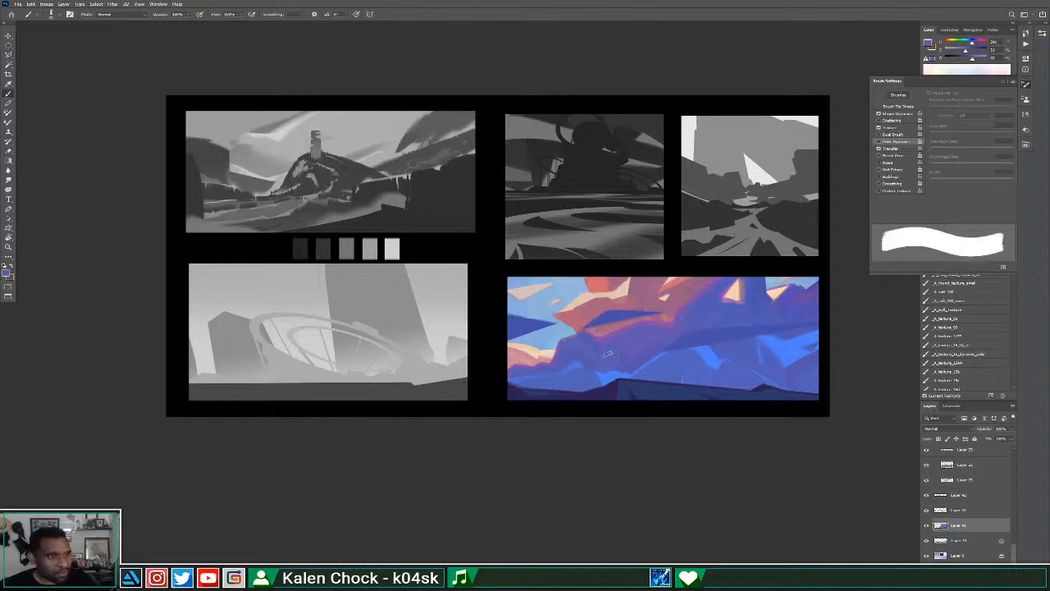
{"action": "left_click", "coordinate": [684, 328], "text": "alt"}
{"action": "left_click", "coordinate": [696, 337], "text": "alt"}
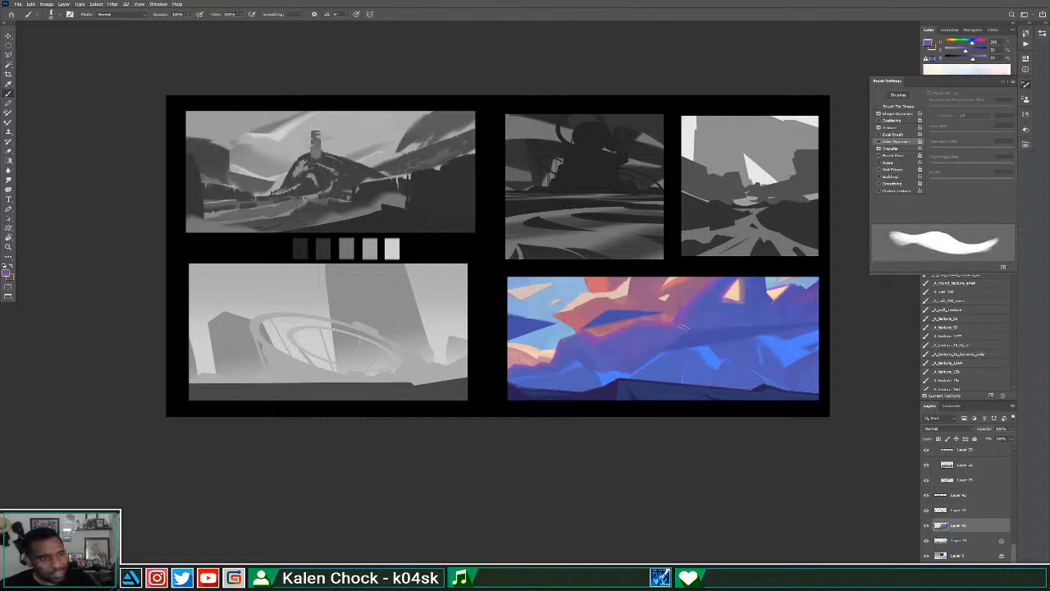
{"action": "left_click_drag", "start_coordinate": [676, 328], "coordinate": [666, 319]}
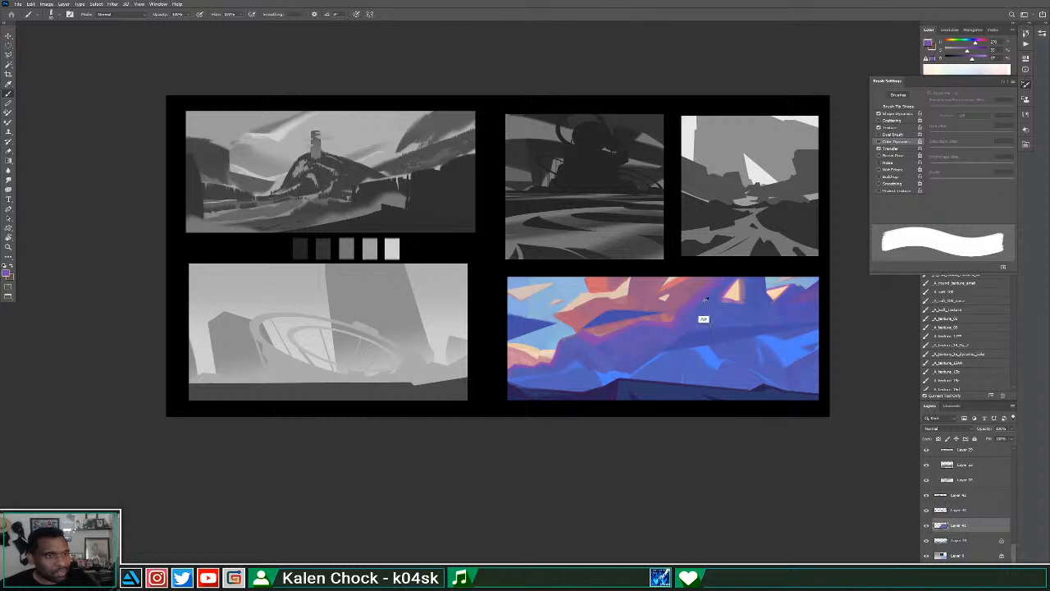
Rework the shadow edge right of the orange cloud with sampled purple tones, carrying them along its underside.
{"action": "left_click", "coordinate": [697, 308], "text": "alt"}
{"action": "left_click", "coordinate": [684, 309], "text": "alt"}
{"action": "left_click", "coordinate": [650, 332], "text": "alt"}
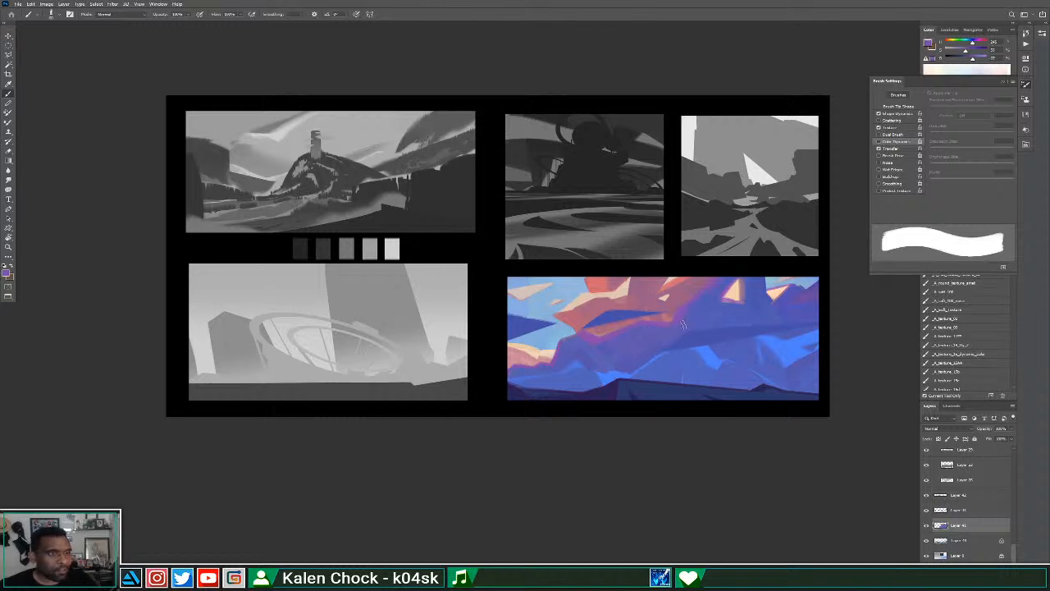
{"action": "left_click", "coordinate": [666, 327], "text": "alt"}
{"action": "left_click", "coordinate": [636, 335], "text": "alt"}
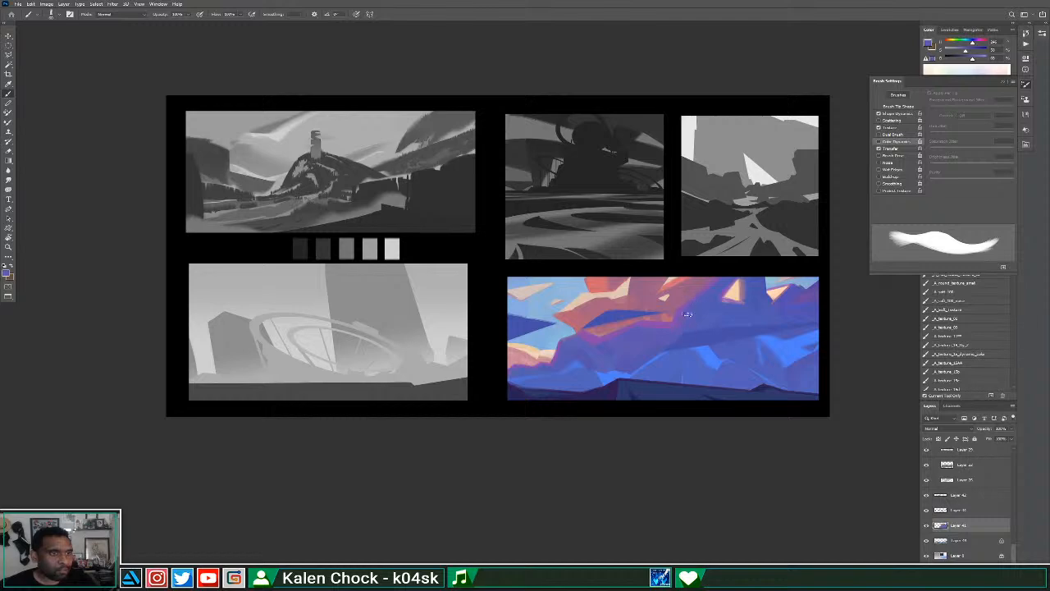
Even out the blue-violet shadow mass below the bright peak highlight with neighbouring violet and blue tones.
{"action": "left_click", "coordinate": [605, 349], "text": "alt"}
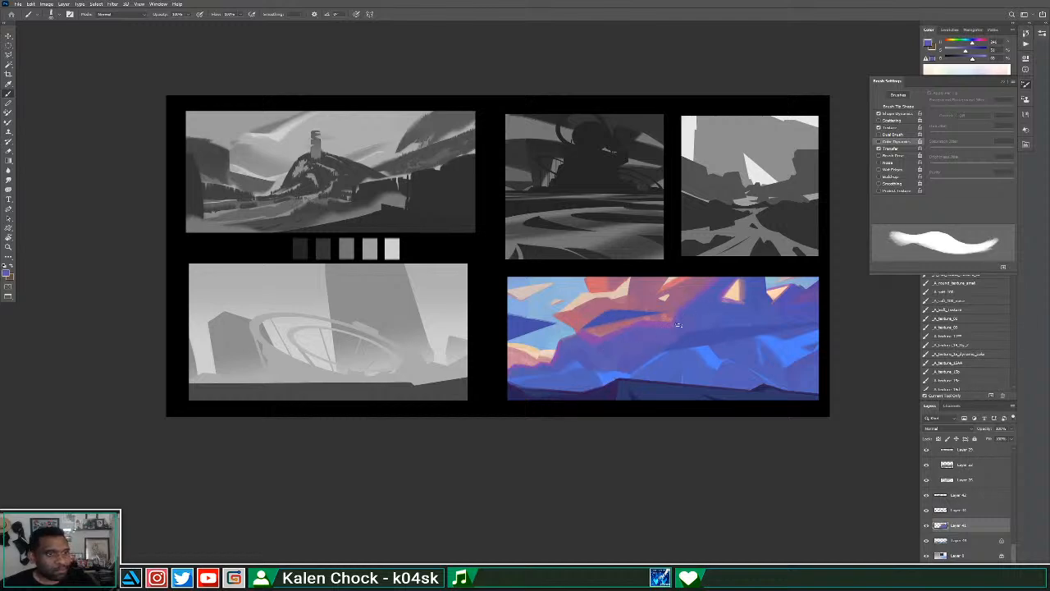
{"action": "left_click", "coordinate": [746, 322], "text": "alt"}
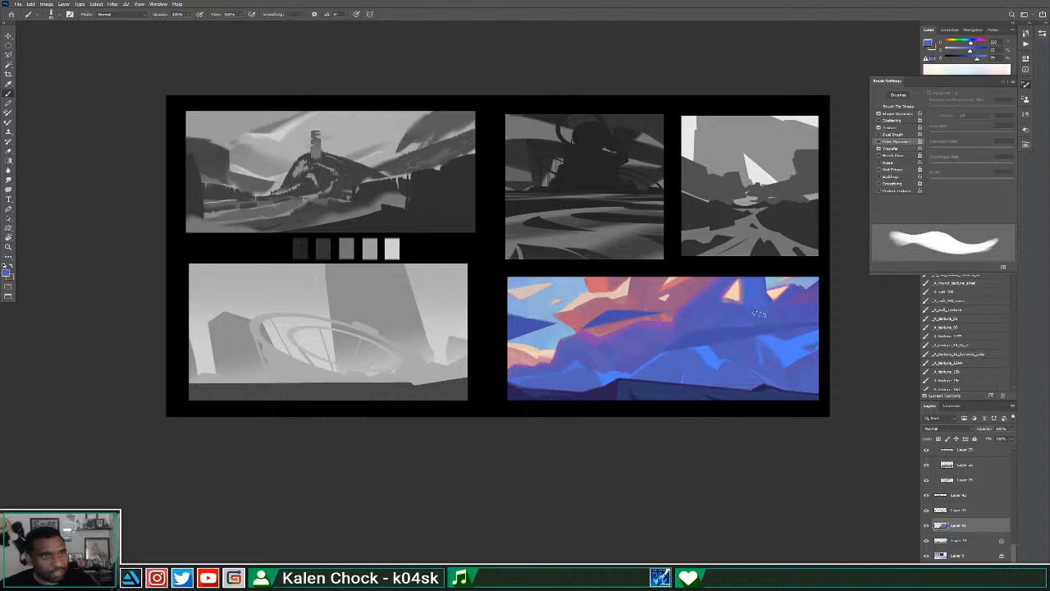
{"action": "left_click", "coordinate": [742, 340], "text": "alt"}
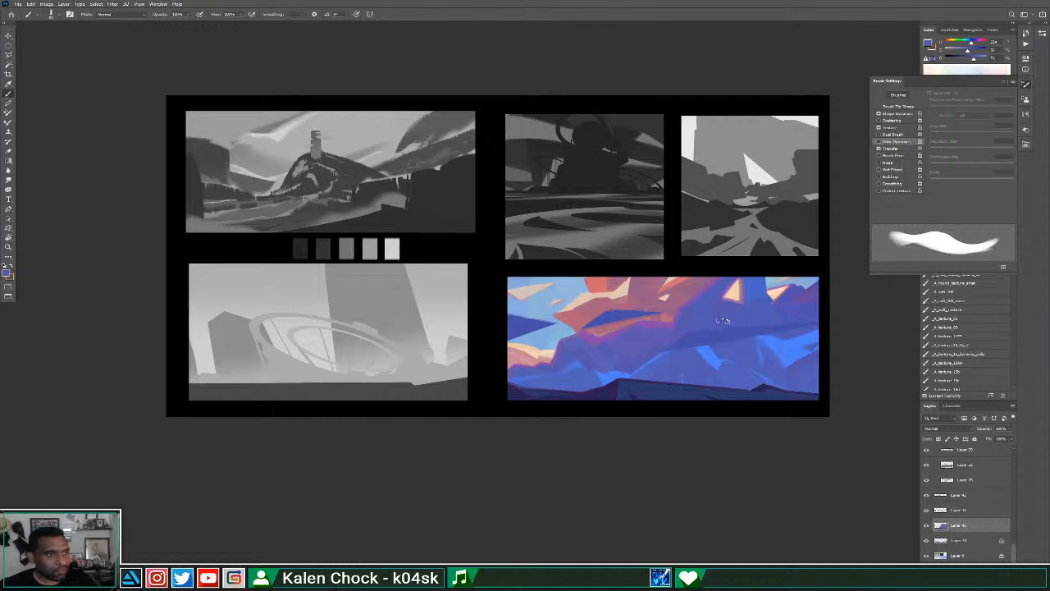
Reduce the brush size and refine the sunlit upper edge of the left orange cloud with sampled cream.
{"action": "left_click", "coordinate": [586, 315], "text": "alt"}
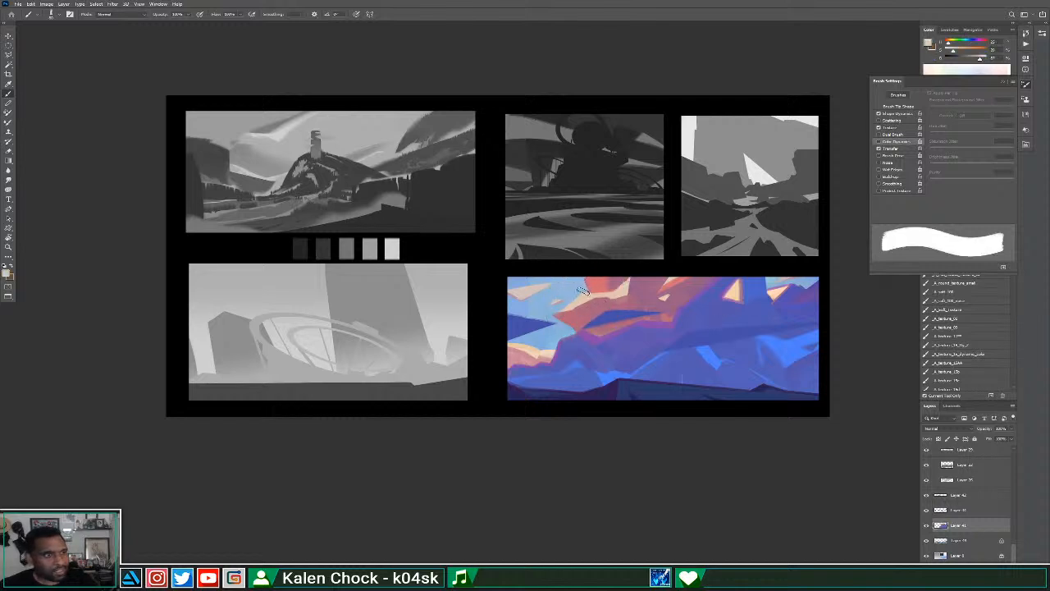
{"action": "key", "text": "["}
{"action": "key", "text": "["}
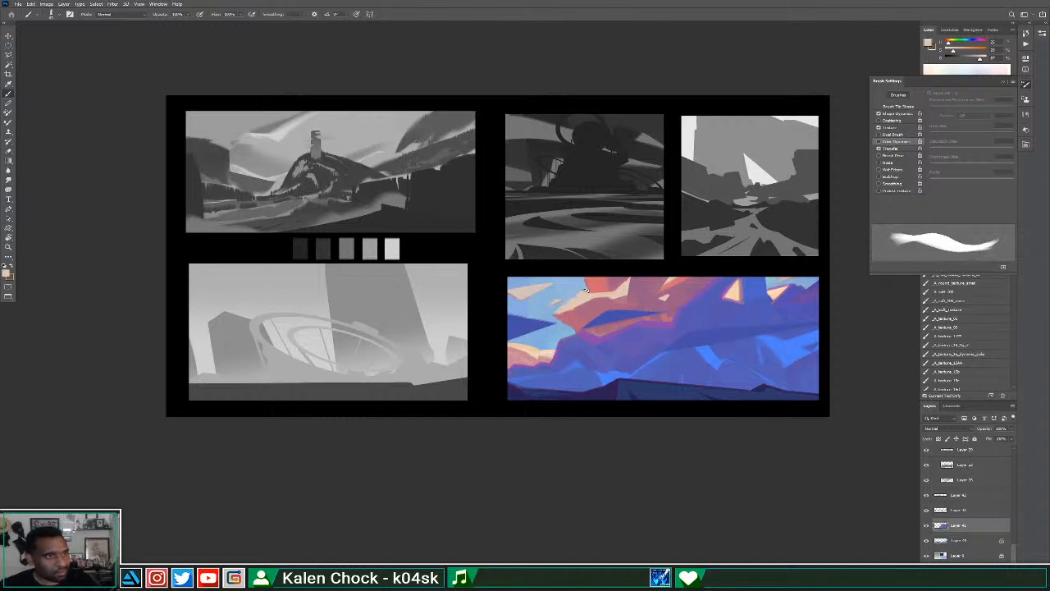
{"action": "left_click", "coordinate": [575, 300], "text": "alt"}
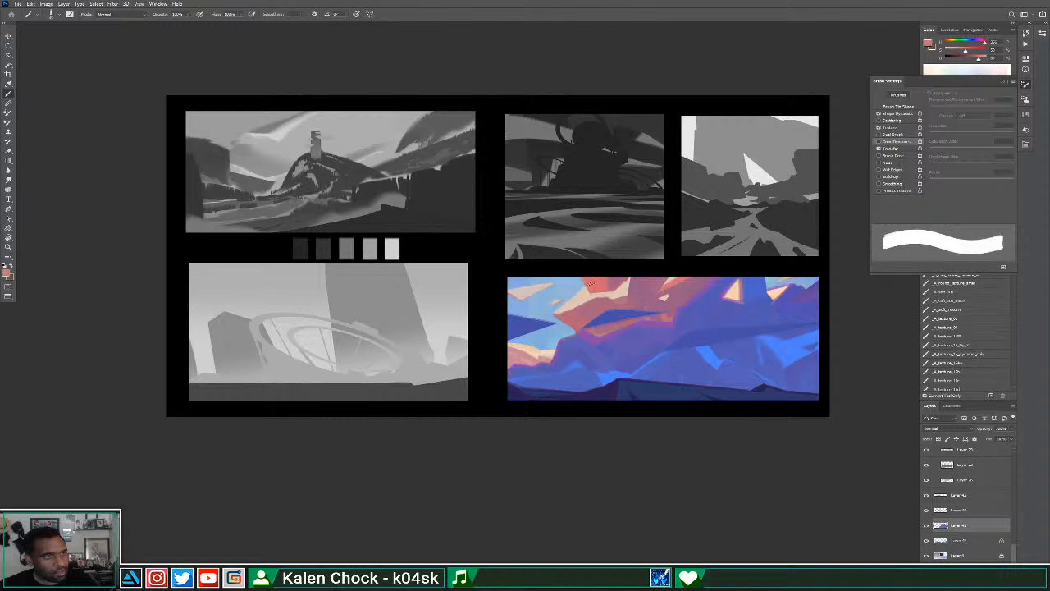
Shade the left tip of the orange cloud with sampled mauve and dusty rose, adjusting the brush size.
{"action": "key", "text": "]"}
{"action": "key", "text": "]"}
{"action": "key", "text": "["}
{"action": "left_click", "coordinate": [592, 335], "text": "alt"}
{"action": "mouse_move", "coordinate": [567, 321]}
{"action": "left_mouse_down"}
{"action": "mouse_move", "coordinate": [554, 315]}
{"action": "mouse_move", "coordinate": [576, 312]}
{"action": "left_mouse_up"}
{"action": "left_click", "coordinate": [584, 309], "text": "alt"}
{"action": "key", "text": "]"}
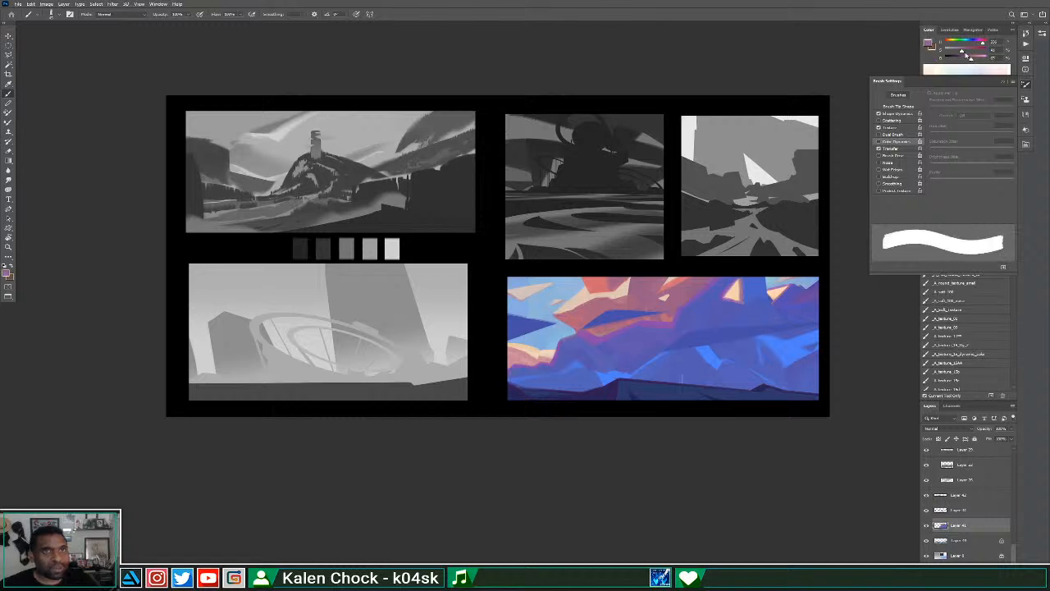
{"action": "key", "text": "["}
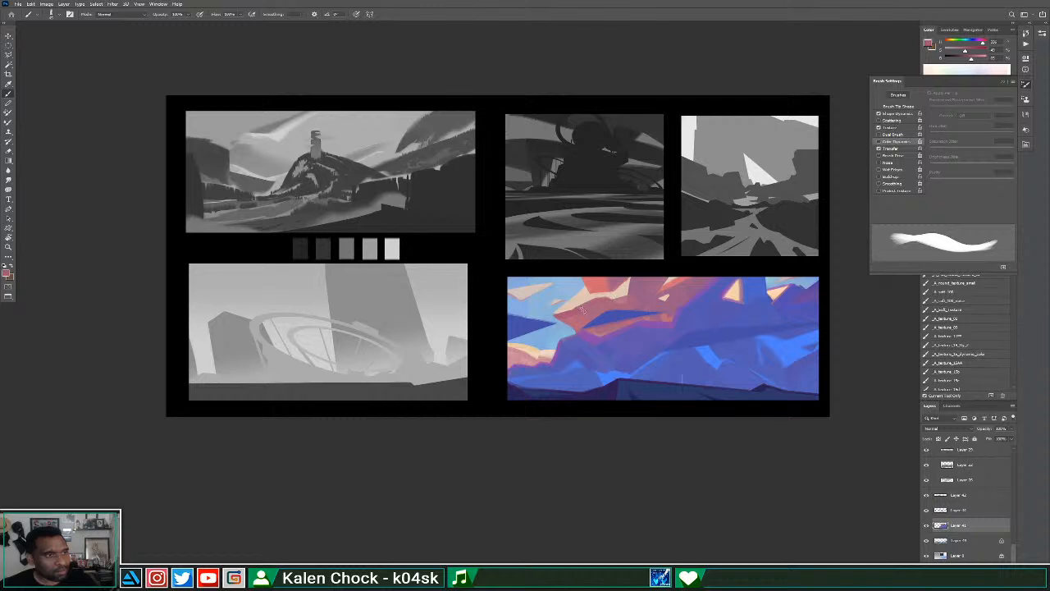
Reshape the sunlit band across the left orange cloud by alternating sampled cream and dusty rose strokes.
{"action": "left_click", "coordinate": [621, 291], "text": "alt"}
{"action": "left_click_drag", "start_coordinate": [622, 293], "coordinate": [605, 304]}
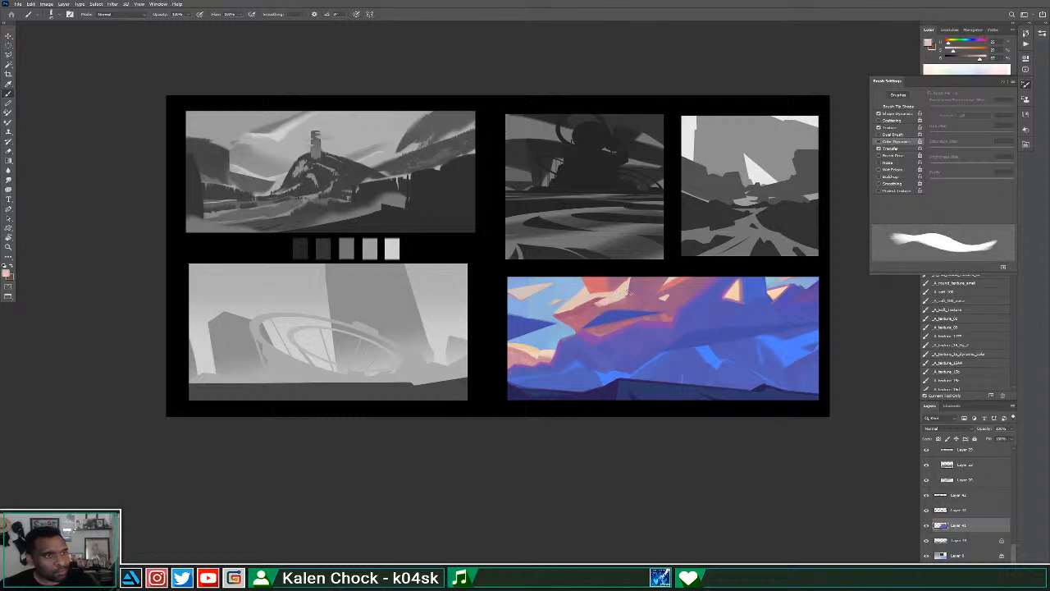
{"action": "left_click", "coordinate": [600, 307], "text": "alt"}
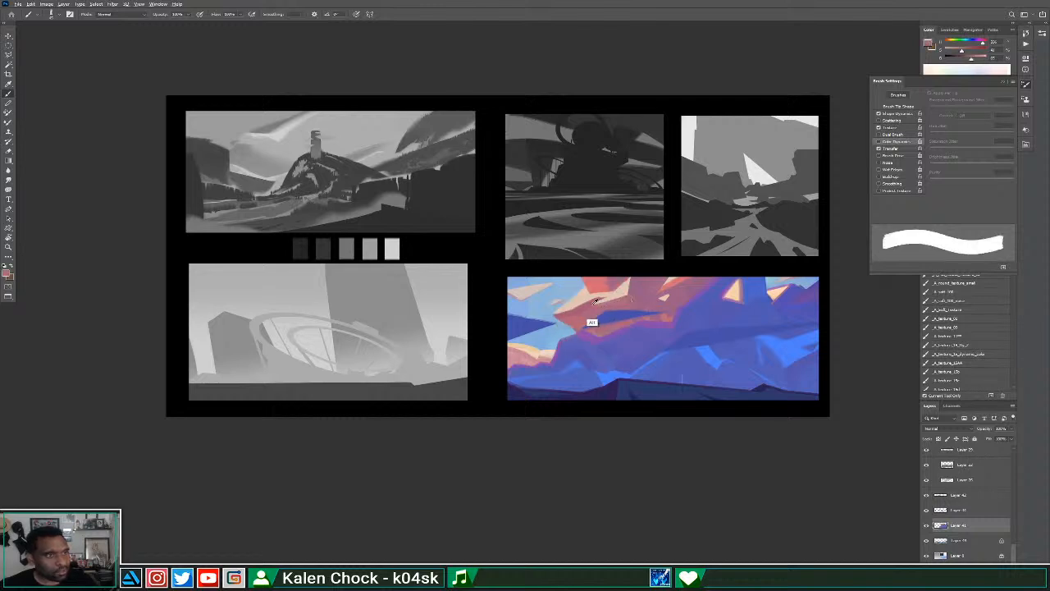
{"action": "left_click", "coordinate": [593, 302], "text": "alt"}
{"action": "left_click_drag", "start_coordinate": [607, 301], "coordinate": [628, 297]}
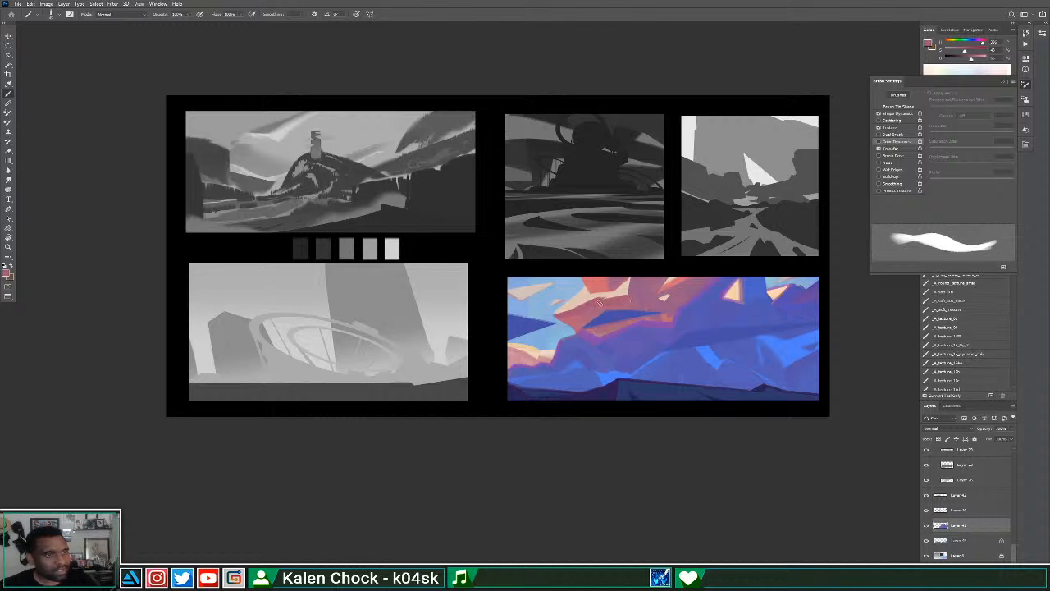
{"action": "left_click", "coordinate": [608, 294], "text": "alt"}
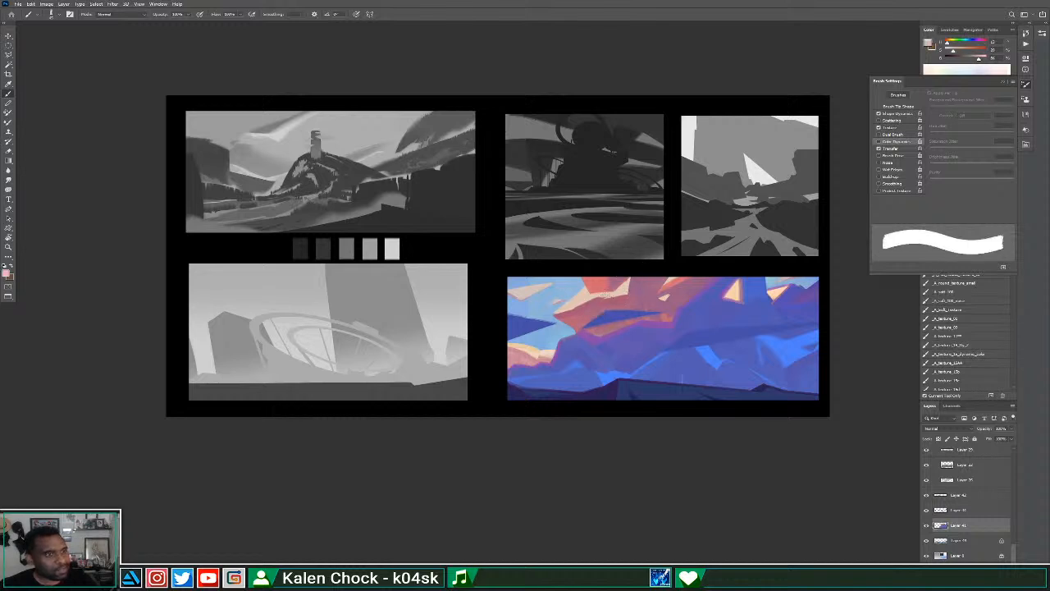
{"action": "left_click_drag", "start_coordinate": [595, 299], "coordinate": [574, 306]}
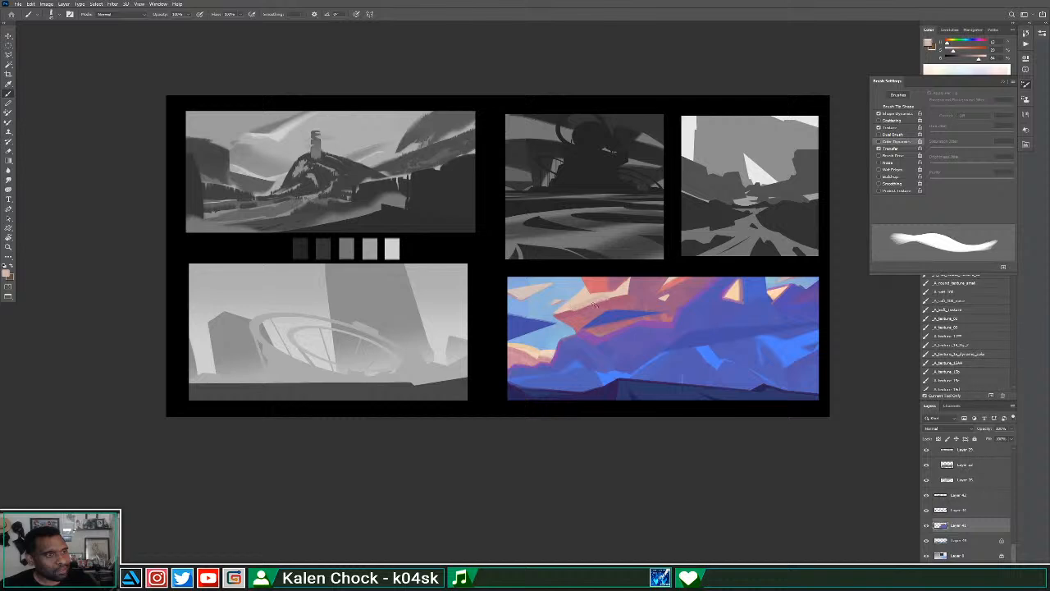
Enlarge the brush and soften the sunlit band's lower edge with a saturation-adjusted salmon pink and sampled cream.
{"action": "key", "text": "]"}
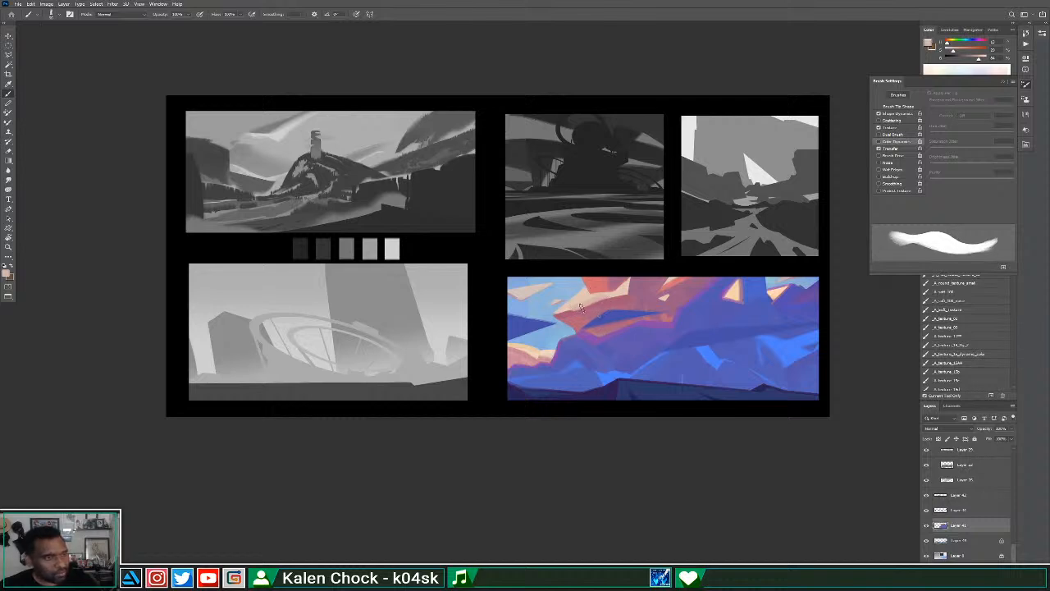
{"action": "left_click", "coordinate": [625, 298], "text": "alt"}
{"action": "left_click", "coordinate": [958, 51]}
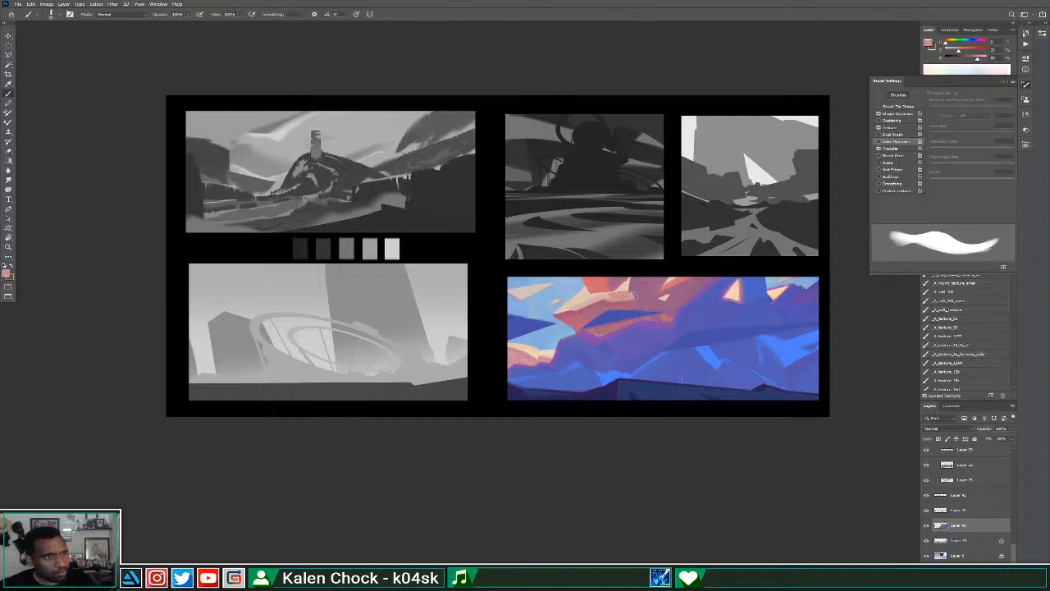
{"action": "left_click", "coordinate": [625, 289], "text": "alt"}
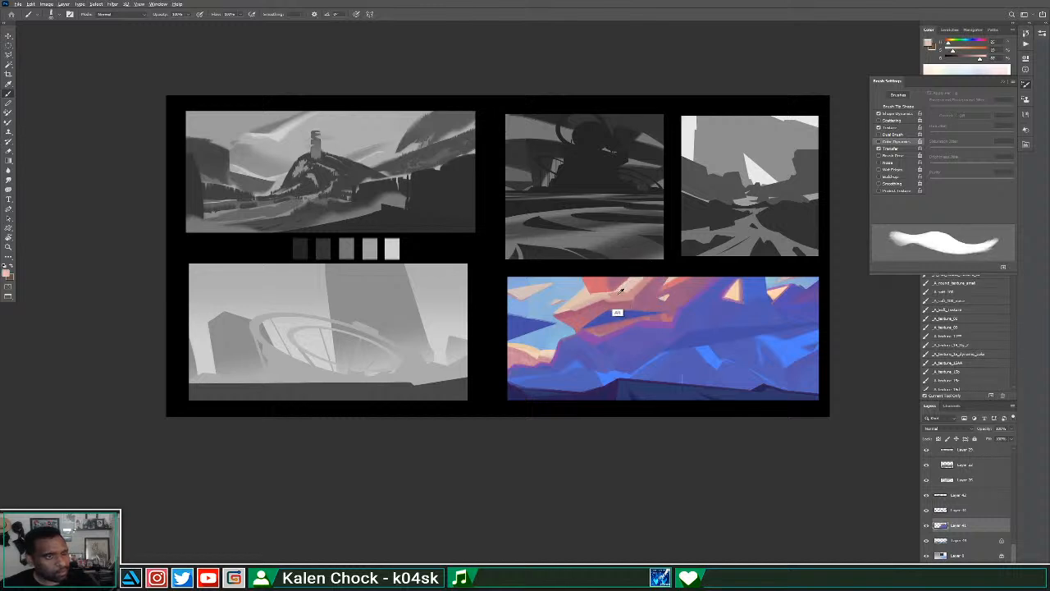
{"action": "left_click", "coordinate": [624, 292], "text": "alt"}
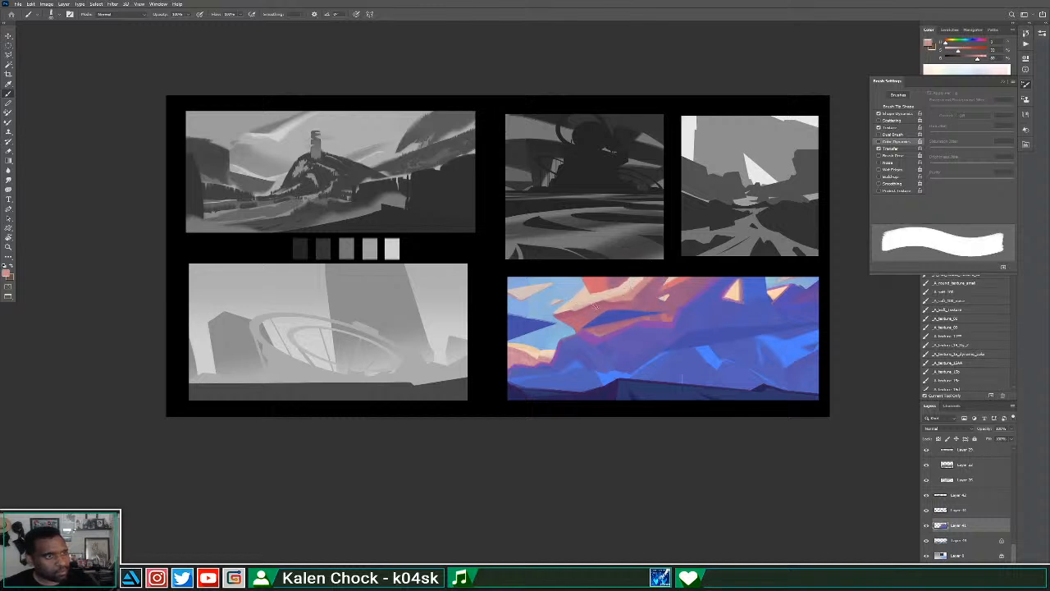
Refine the underside of the sunlit band on the left orange cloud with sampled cream and dusty pink, using a smaller brush.
{"action": "left_click", "coordinate": [590, 311], "text": "alt"}
{"action": "mouse_move", "coordinate": [634, 298]}
{"action": "left_mouse_down"}
{"action": "mouse_move", "coordinate": [605, 305]}
{"action": "mouse_move", "coordinate": [612, 293]}
{"action": "left_mouse_up"}
{"action": "left_click", "coordinate": [582, 298], "text": "alt"}
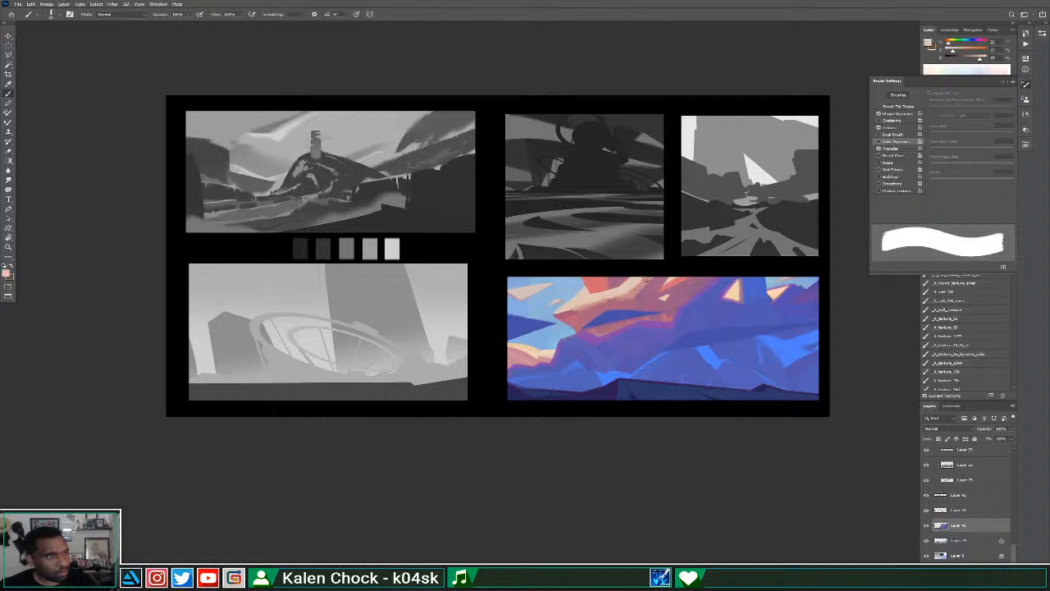
{"action": "left_click", "coordinate": [584, 304], "text": "alt"}
{"action": "key", "text": "["}
{"action": "key", "text": "["}
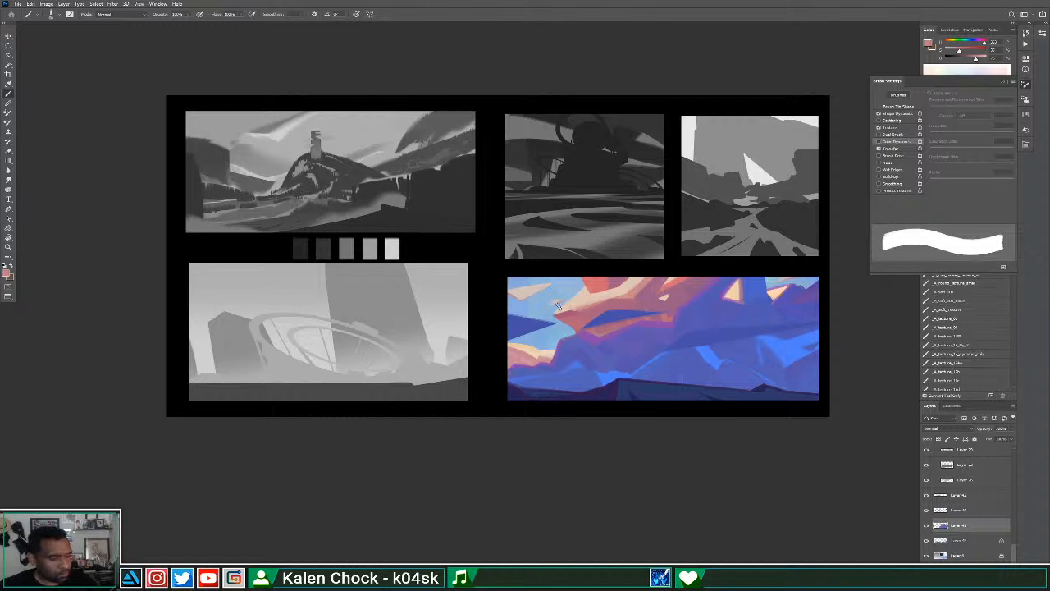
{"action": "left_click_drag", "start_coordinate": [586, 309], "coordinate": [561, 318]}
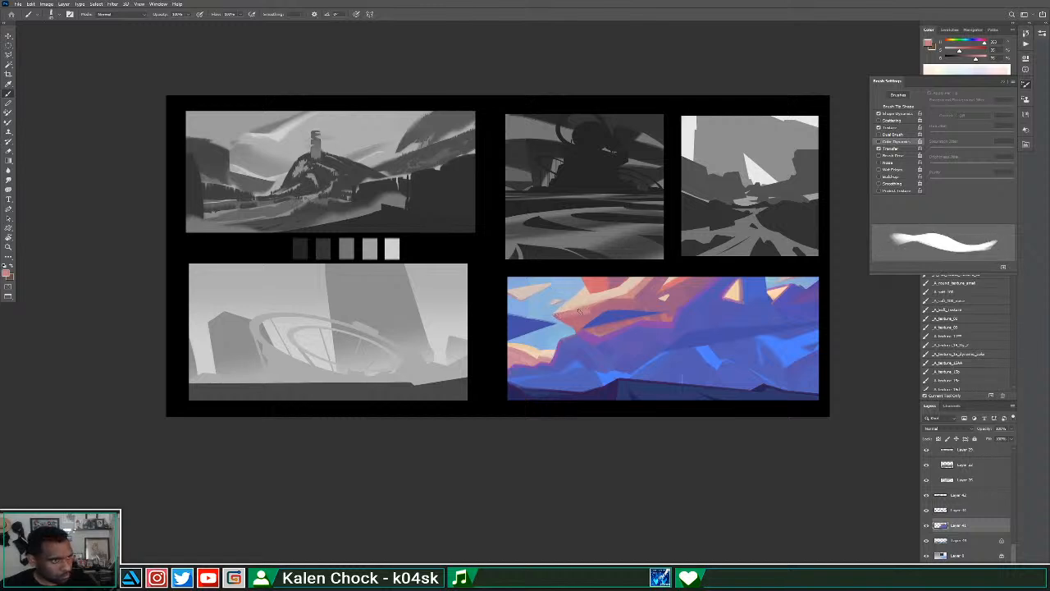
Highlight the pointed left tip of the orange cloud with sampled pale pink, and sample a deeper rose for its shading.
{"action": "left_click", "coordinate": [597, 308], "text": "alt"}
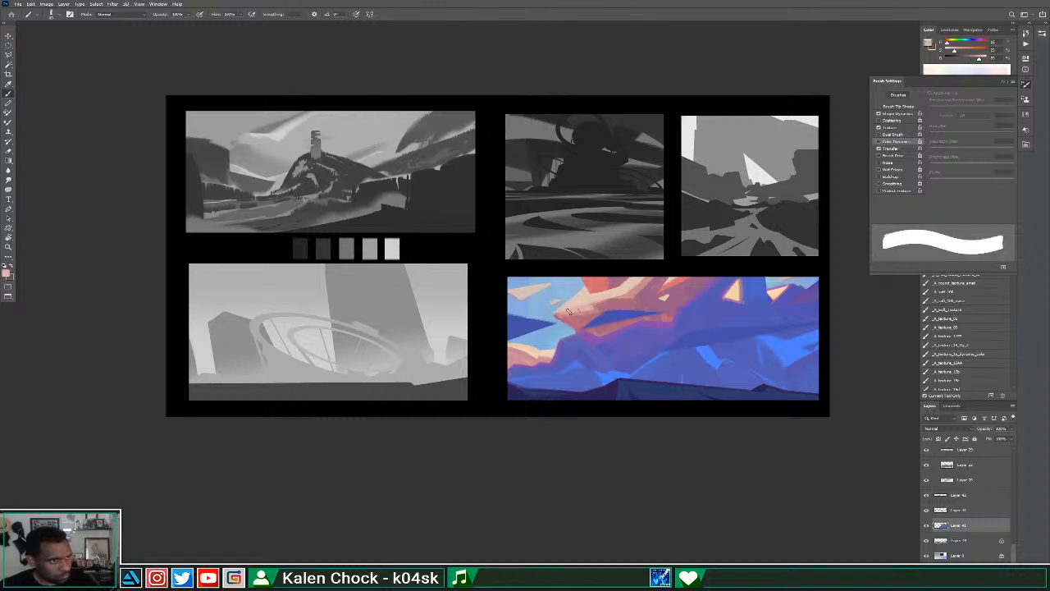
{"action": "mouse_move", "coordinate": [556, 313]}
{"action": "left_mouse_down"}
{"action": "mouse_move", "coordinate": [593, 311]}
{"action": "mouse_move", "coordinate": [573, 311]}
{"action": "left_mouse_up"}
{"action": "left_click", "coordinate": [594, 331], "text": "alt"}
{"action": "left_click", "coordinate": [601, 299], "text": "alt"}
{"action": "left_click", "coordinate": [564, 316], "text": "alt"}
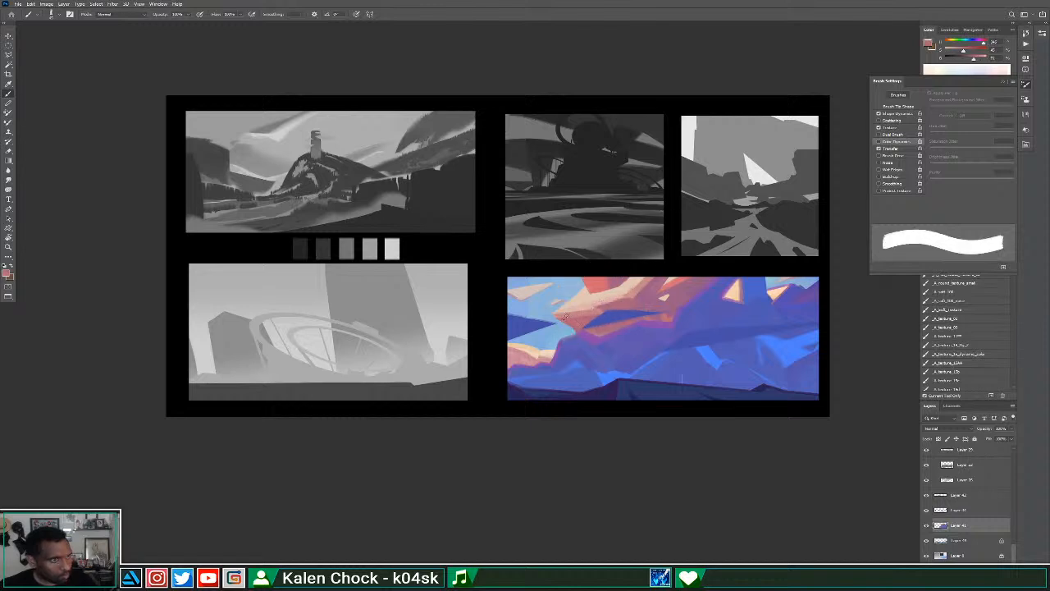
Touch up the violet cloud's left shoulder below the orange tip with the Eraser and sampled blue and violet brush strokes.
{"action": "key", "text": "e"}
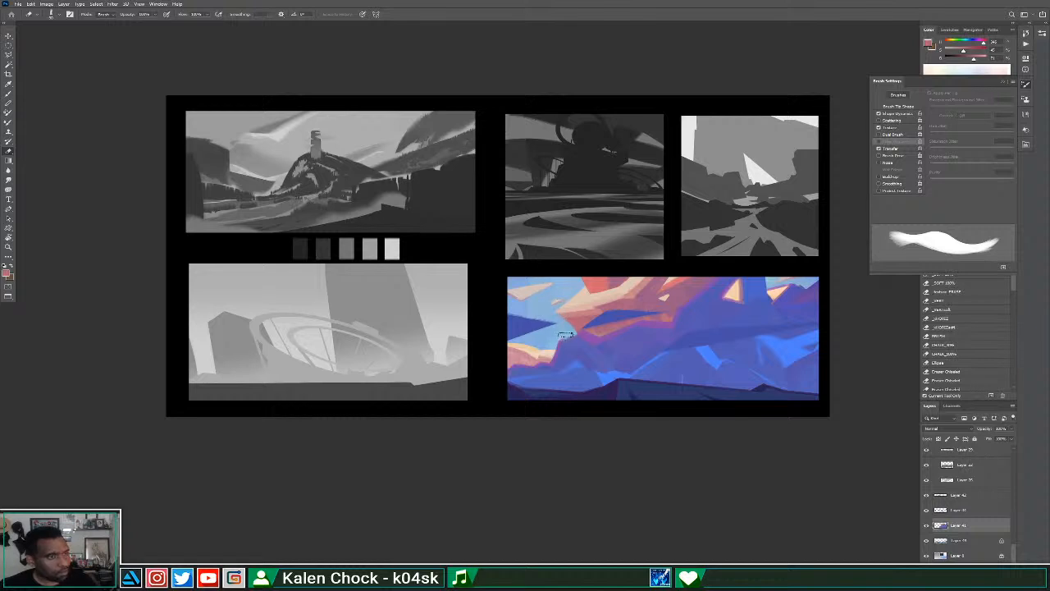
{"action": "key", "text": "b"}
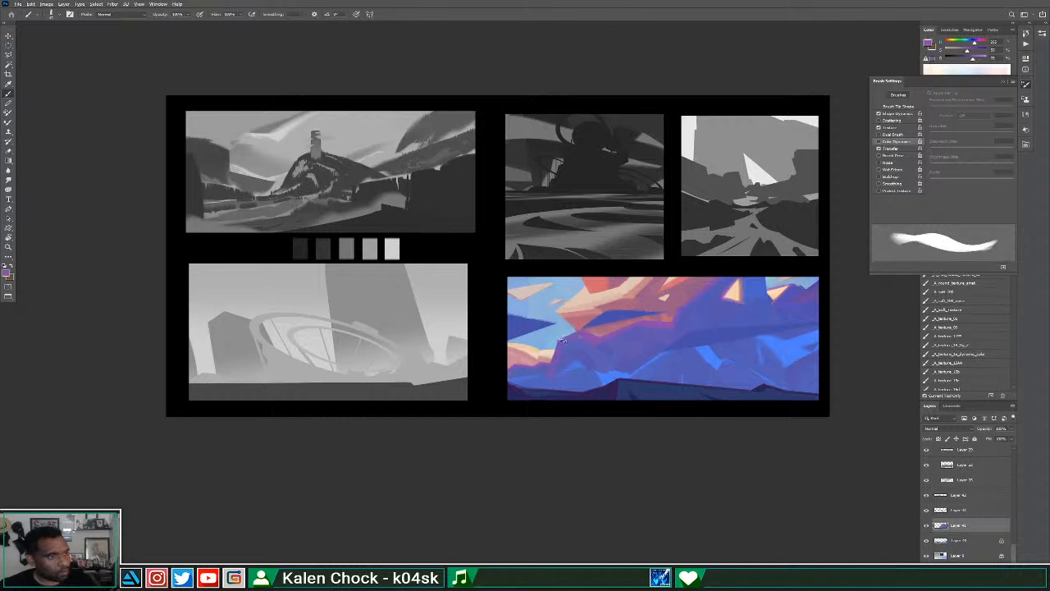
{"action": "left_click", "coordinate": [517, 381], "text": "alt"}
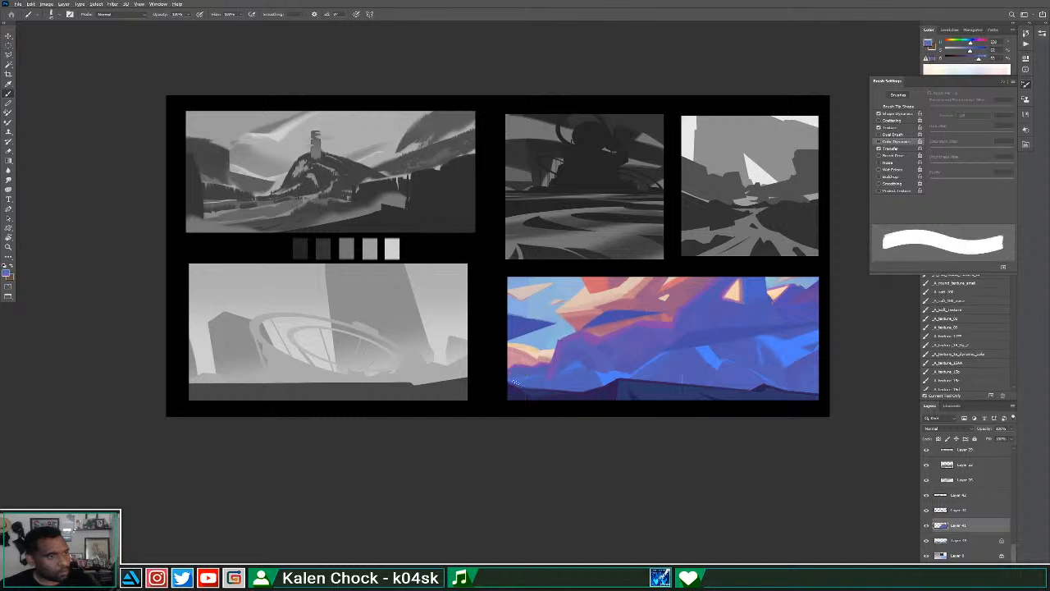
{"action": "left_click", "coordinate": [573, 376], "text": "alt"}
{"action": "left_click", "coordinate": [571, 377], "text": "alt"}
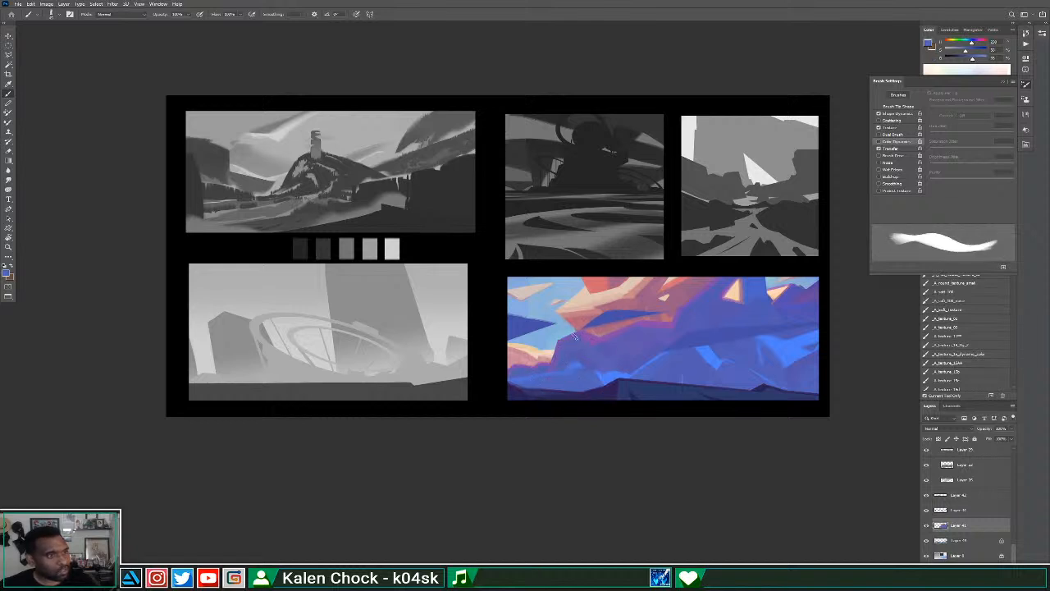
{"action": "left_click", "coordinate": [566, 356], "text": "alt"}
{"action": "left_click_drag", "start_coordinate": [562, 339], "coordinate": [584, 328]}
{"action": "left_click", "coordinate": [573, 353], "text": "alt"}
Blend the orange cloud's right edge into the shadow mass with violet and blue-violet sampled nearby.
{"action": "left_click", "coordinate": [678, 318], "text": "alt"}
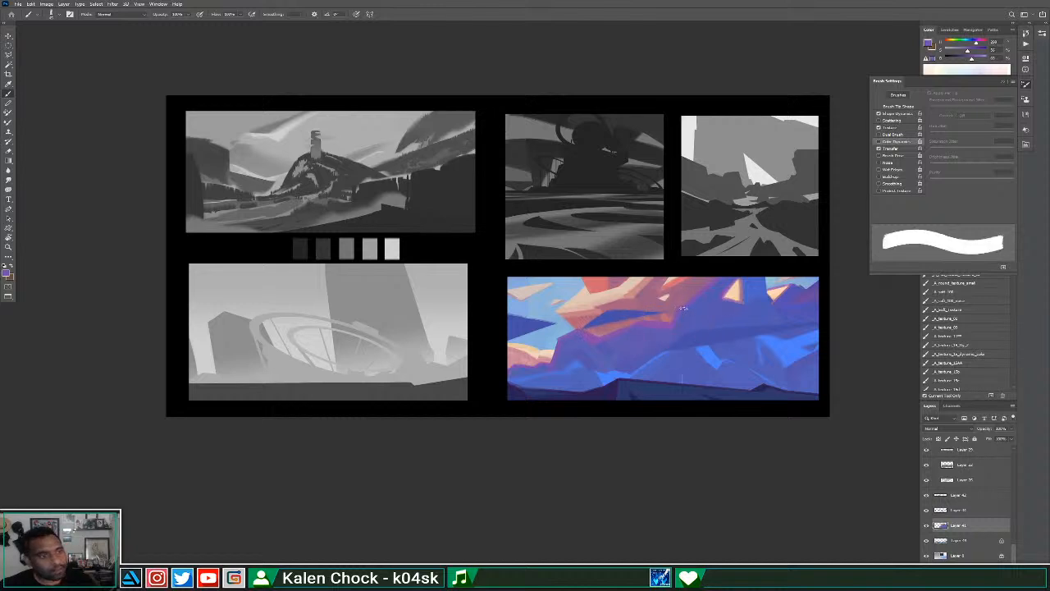
{"action": "left_click", "coordinate": [677, 345], "text": "alt"}
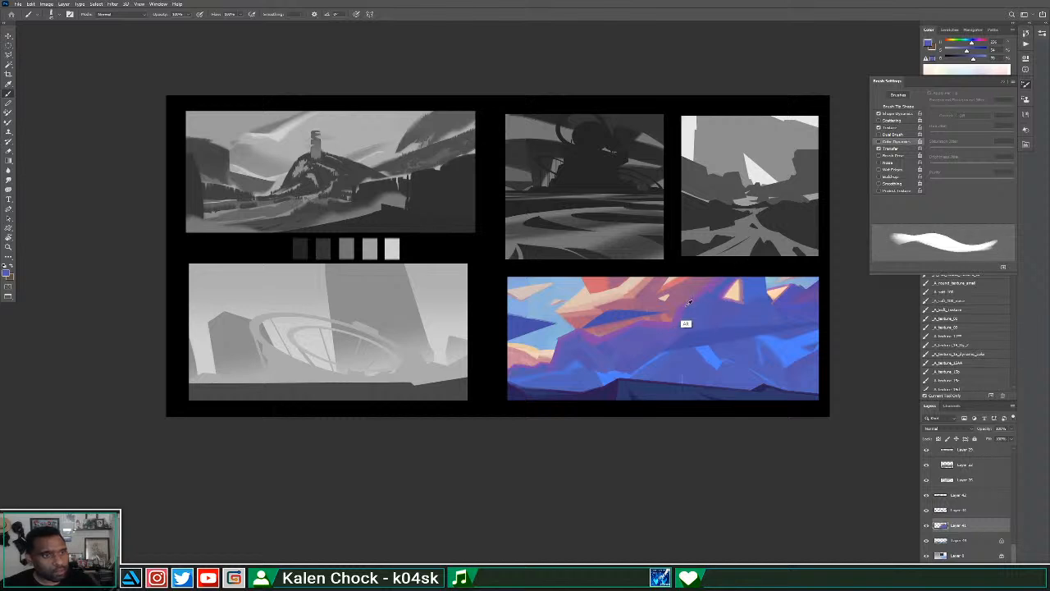
{"action": "left_click", "coordinate": [679, 311], "text": "alt"}
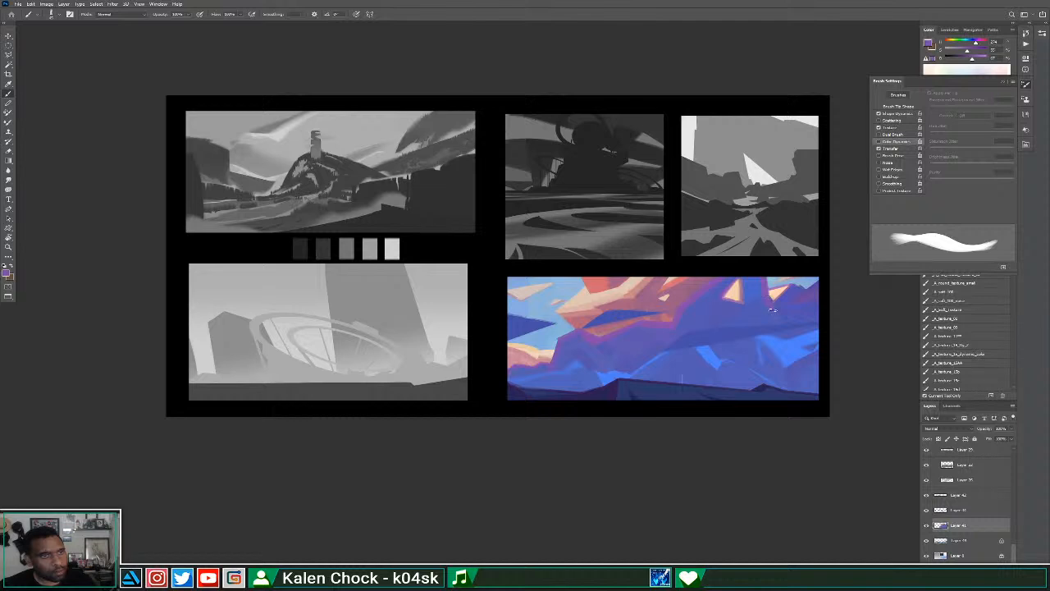
Paint the violet shadow between the two sunlit cloud peaks with sampled violet and blue-violet.
{"action": "left_click", "coordinate": [762, 327], "text": "alt"}
{"action": "left_click", "coordinate": [756, 297], "text": "alt"}
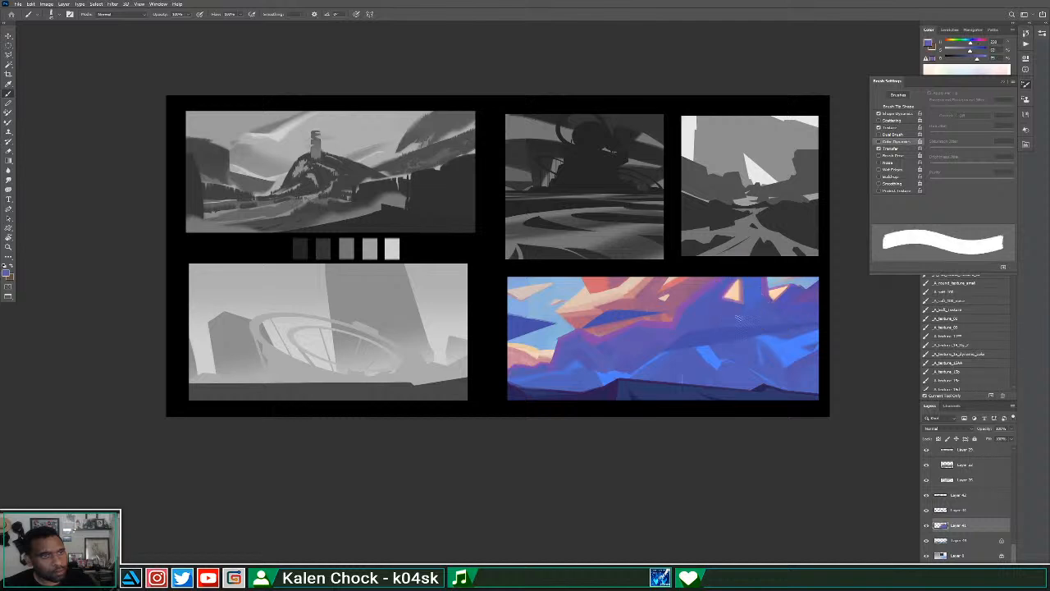
{"action": "left_click", "coordinate": [758, 328], "text": "alt"}
{"action": "left_click_drag", "start_coordinate": [762, 301], "coordinate": [776, 283]}
Blend the small blue mound above the left foreground with blues and periwinkle sampled around it.
{"action": "key", "text": "z"}
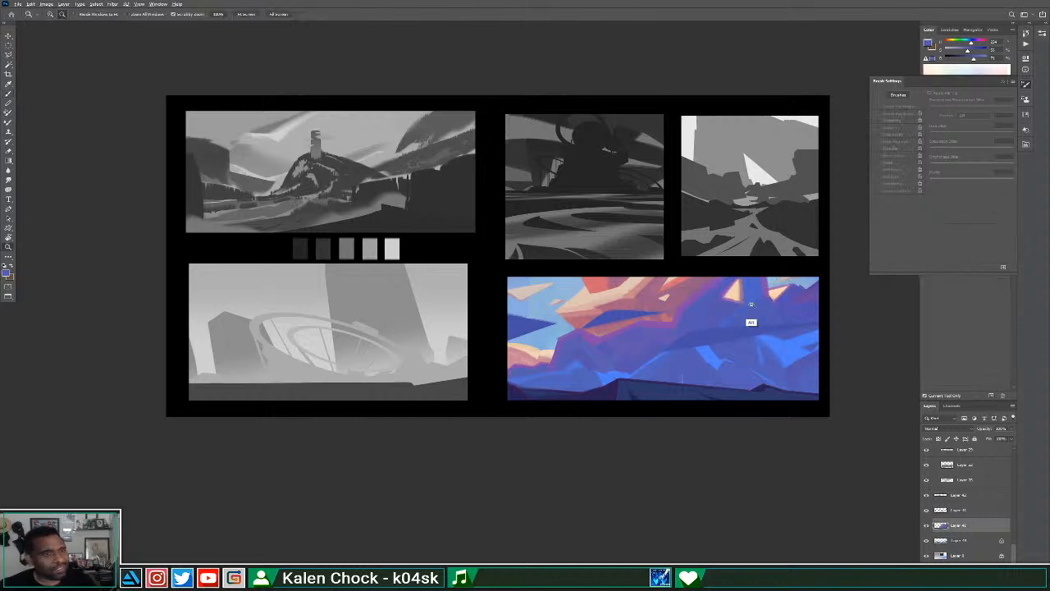
{"action": "left_click", "coordinate": [748, 300], "text": "alt"}
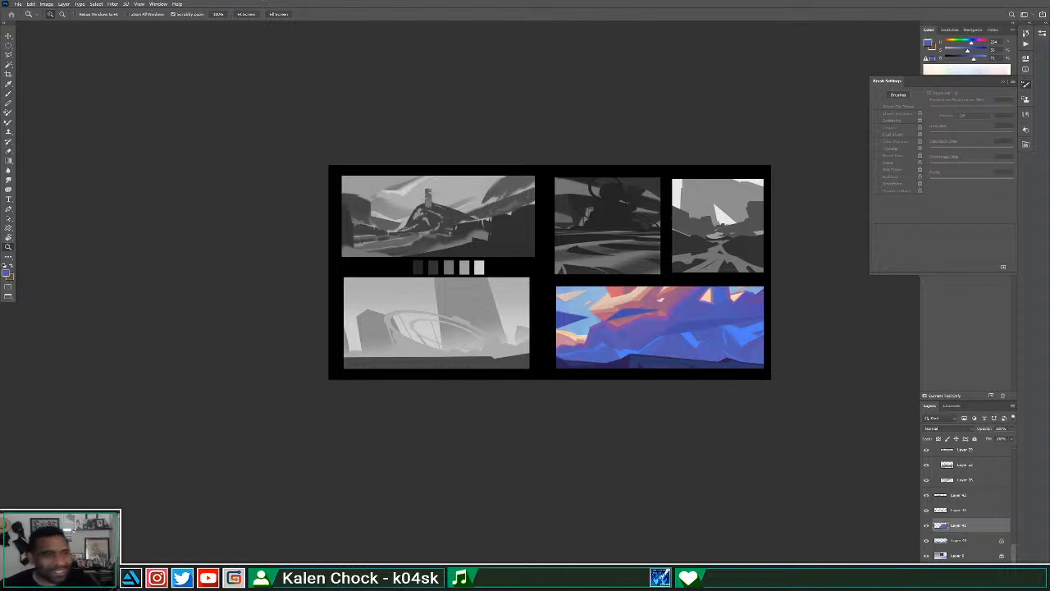
{"action": "mouse_move", "coordinate": [581, 331]}
{"action": "left_mouse_down"}
{"action": "mouse_move", "coordinate": [627, 354]}
{"action": "mouse_move", "coordinate": [645, 386]}
{"action": "left_mouse_up"}
{"action": "left_click", "coordinate": [629, 357], "text": "alt"}
{"action": "left_click", "coordinate": [628, 374], "text": "alt"}
{"action": "left_click", "coordinate": [628, 382], "text": "alt"}
{"action": "left_click", "coordinate": [628, 387], "text": "alt"}
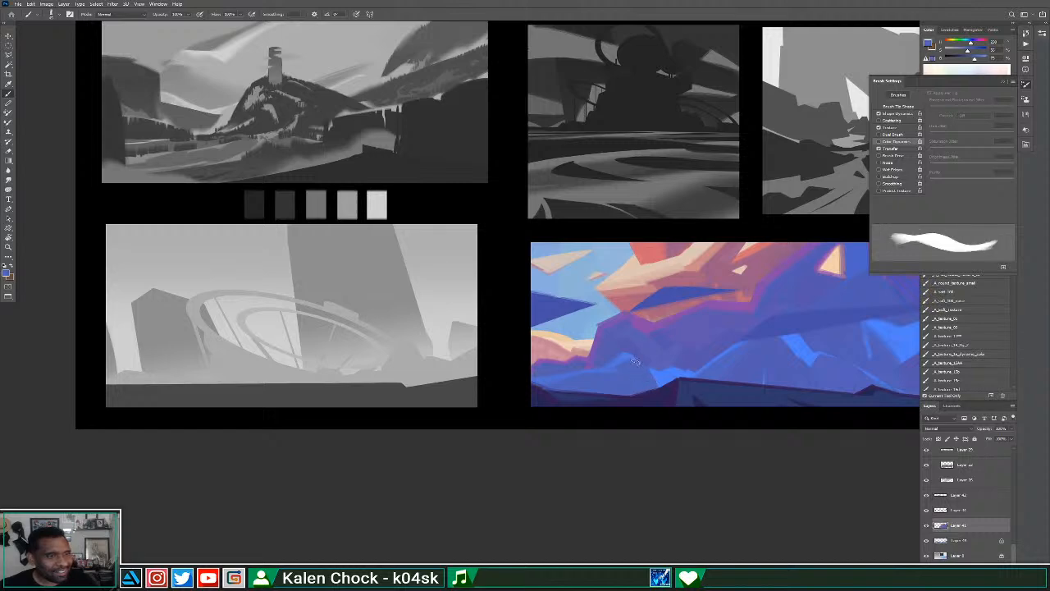
{"action": "left_click", "coordinate": [627, 376], "text": "alt"}
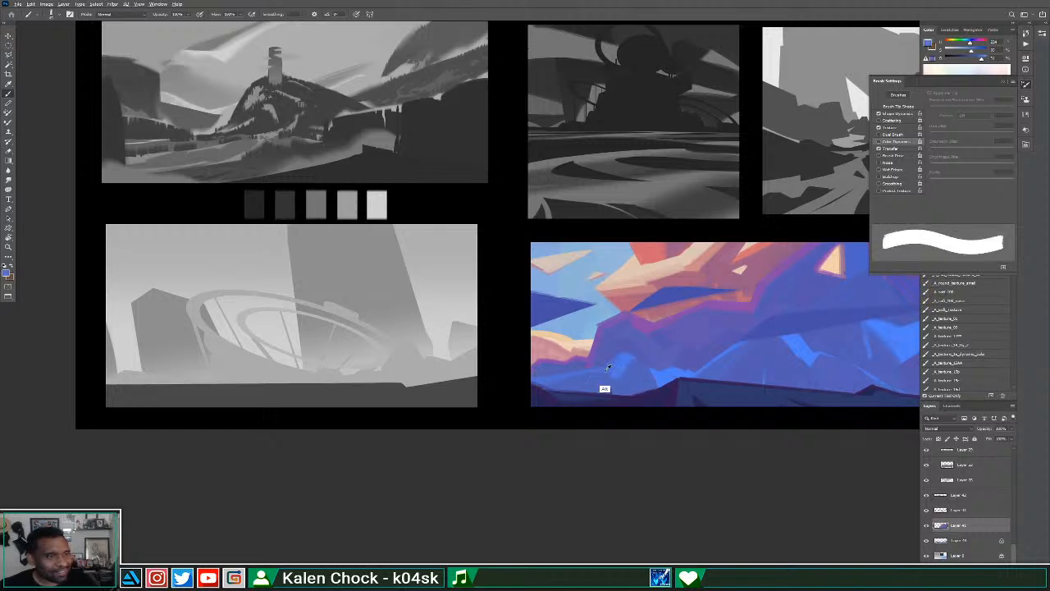
{"action": "left_click", "coordinate": [606, 383], "text": "alt"}
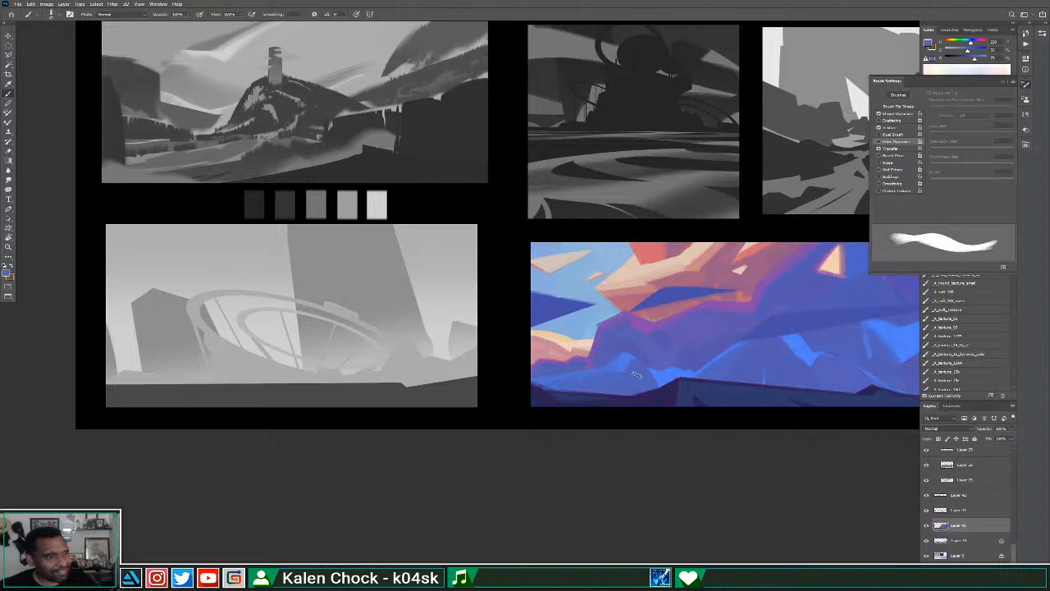
Carve the shadow side of the small blue mound with sampled blue-violet and blue, enlarging the brush for the surrounding cloud.
{"action": "left_click", "coordinate": [621, 385], "text": "alt"}
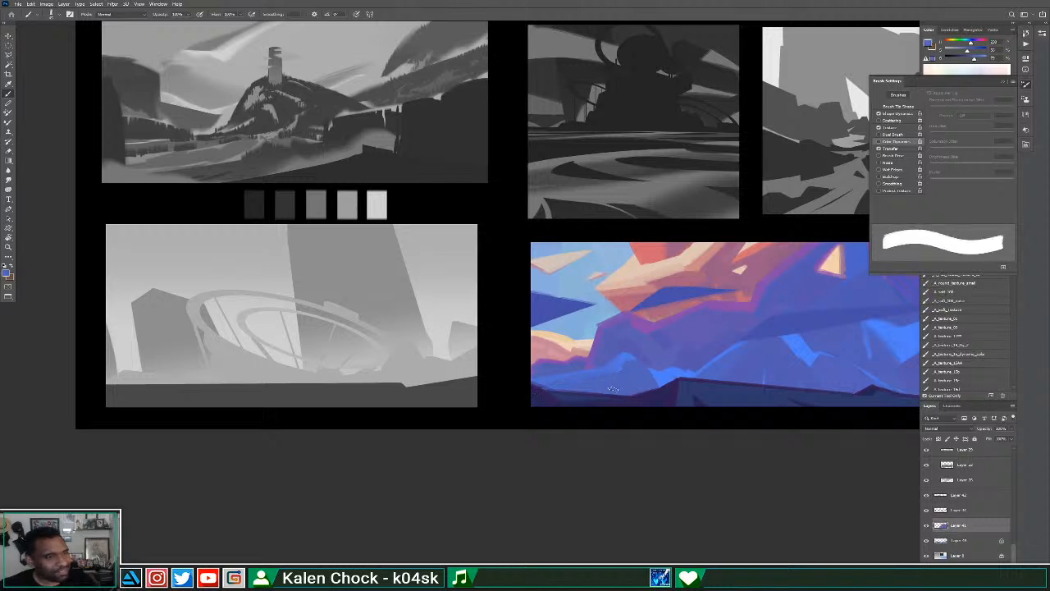
{"action": "left_click", "coordinate": [644, 377], "text": "alt"}
{"action": "left_click_drag", "start_coordinate": [630, 358], "coordinate": [620, 379]}
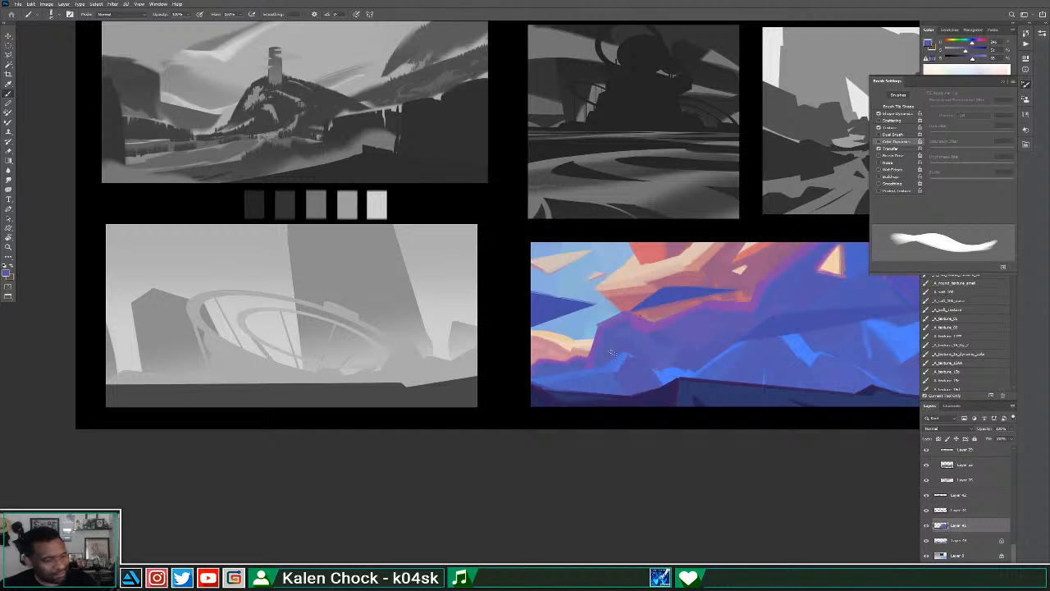
{"action": "key", "text": "]"}
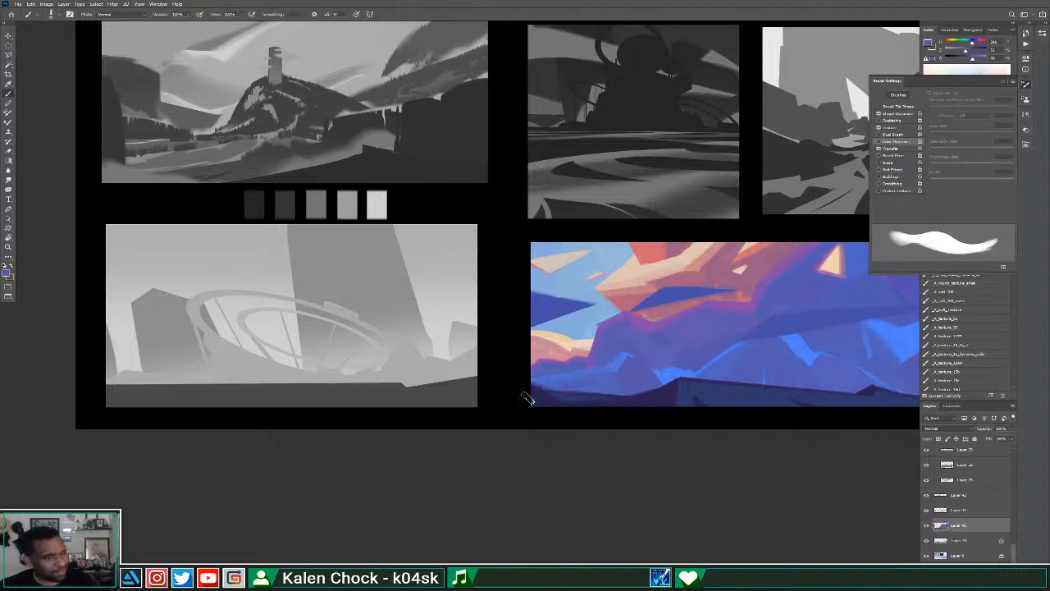
{"action": "left_click", "coordinate": [623, 378], "text": "alt"}
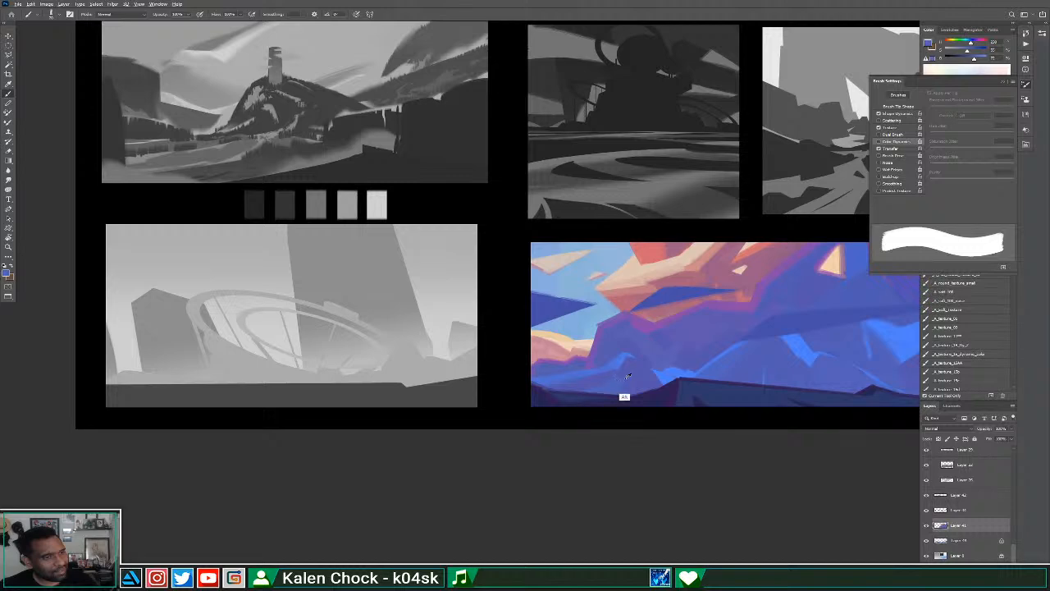
{"action": "left_click", "coordinate": [601, 349], "text": "alt"}
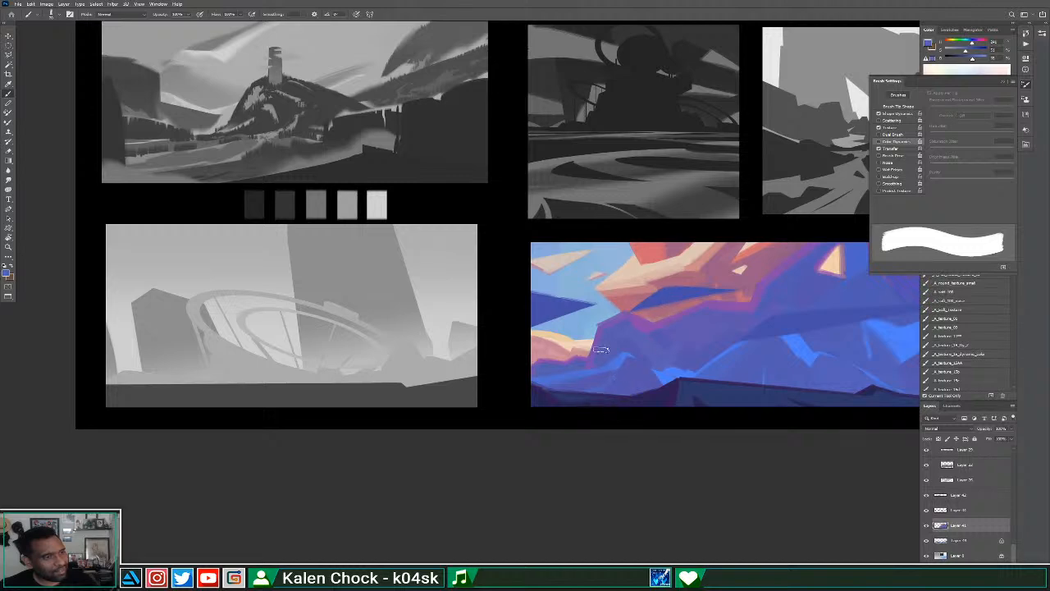
Select the dark foreground's layer and sharpen the ground's left edge with sampled dark purple and a smaller brush.
{"action": "left_click", "coordinate": [660, 402], "text": "ctrl"}
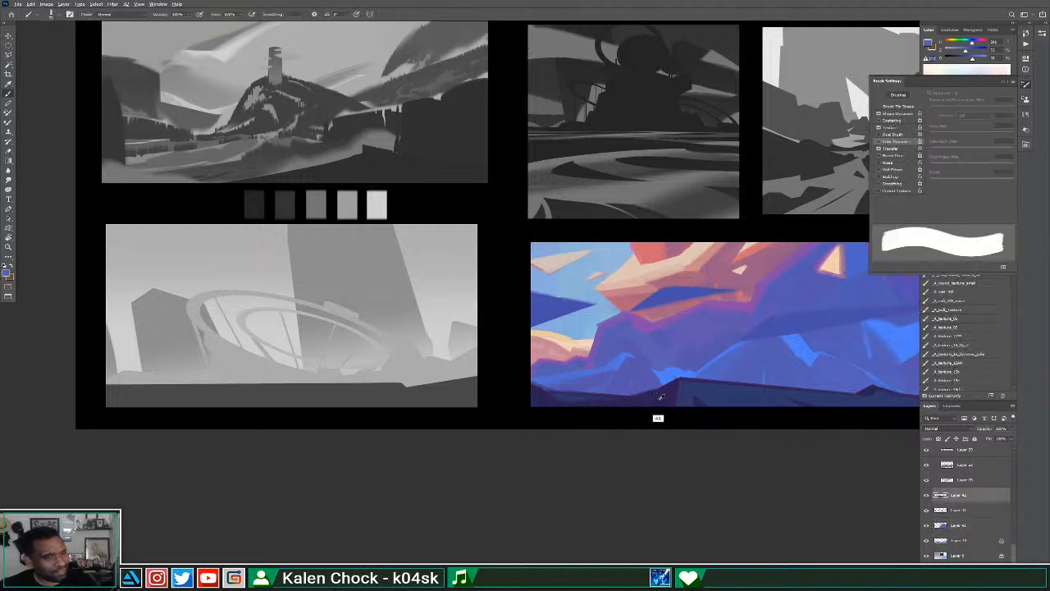
{"action": "left_click", "coordinate": [657, 414], "text": "alt"}
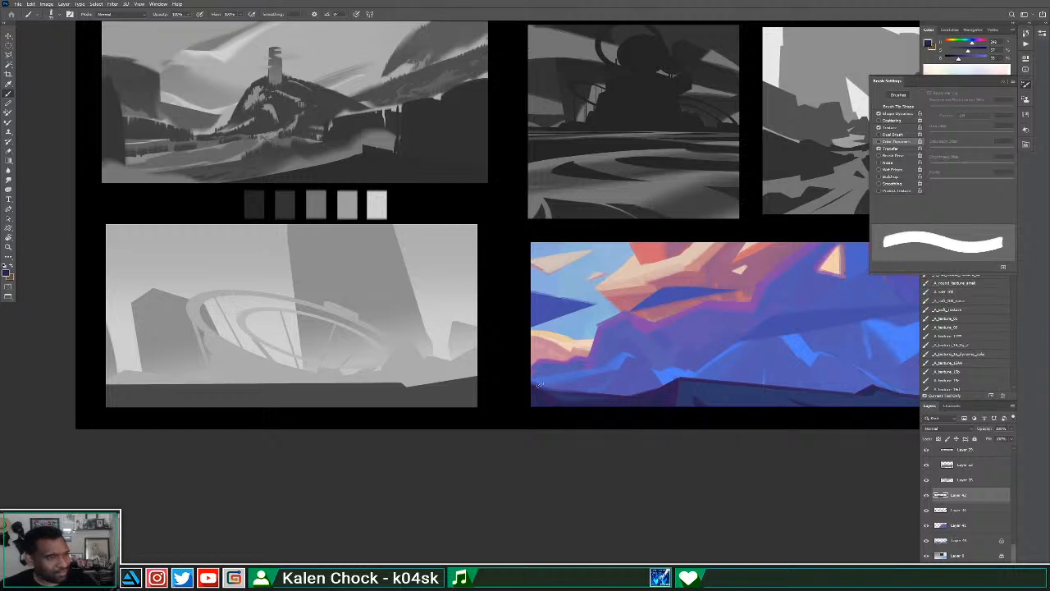
{"action": "key", "text": "["}
{"action": "left_click", "coordinate": [531, 384], "text": "alt"}
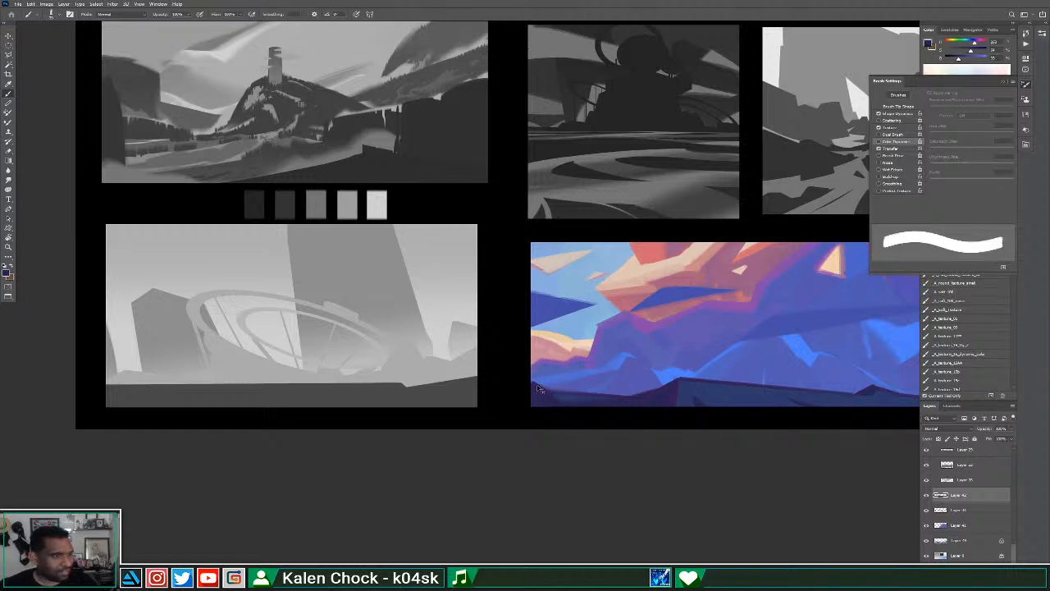
{"action": "left_click_drag", "start_coordinate": [525, 380], "coordinate": [556, 394]}
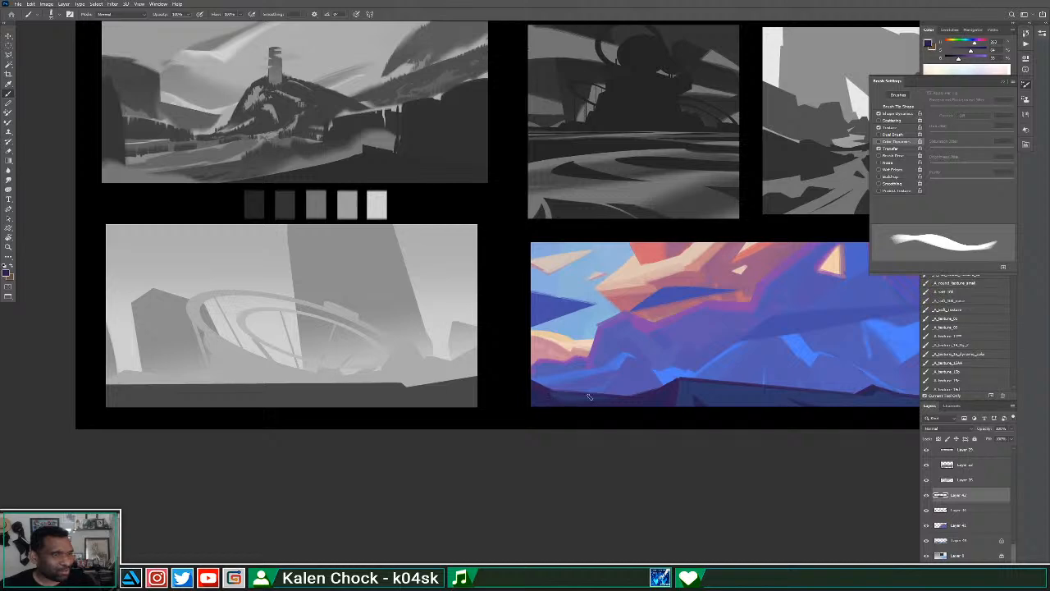
{"action": "left_click", "coordinate": [644, 400], "text": "shift"}
Choose the Rough Round Bristle brush preset for texturing the dark foreground.
{"action": "key", "text": "z"}
{"action": "left_click", "coordinate": [651, 397], "text": "alt"}
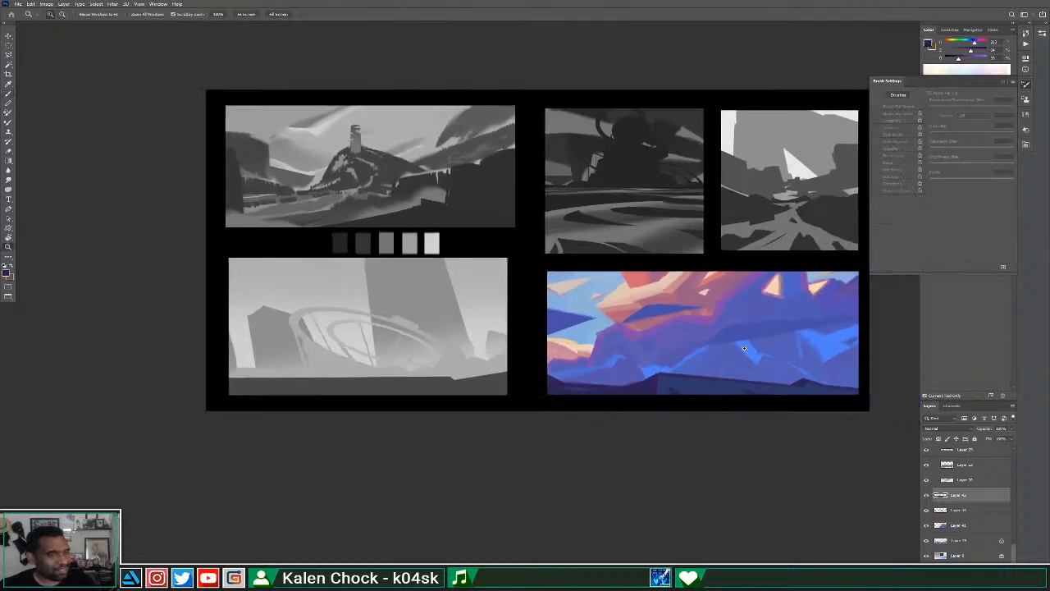
{"action": "key", "text": "b"}
{"action": "right_click", "coordinate": [666, 370]}
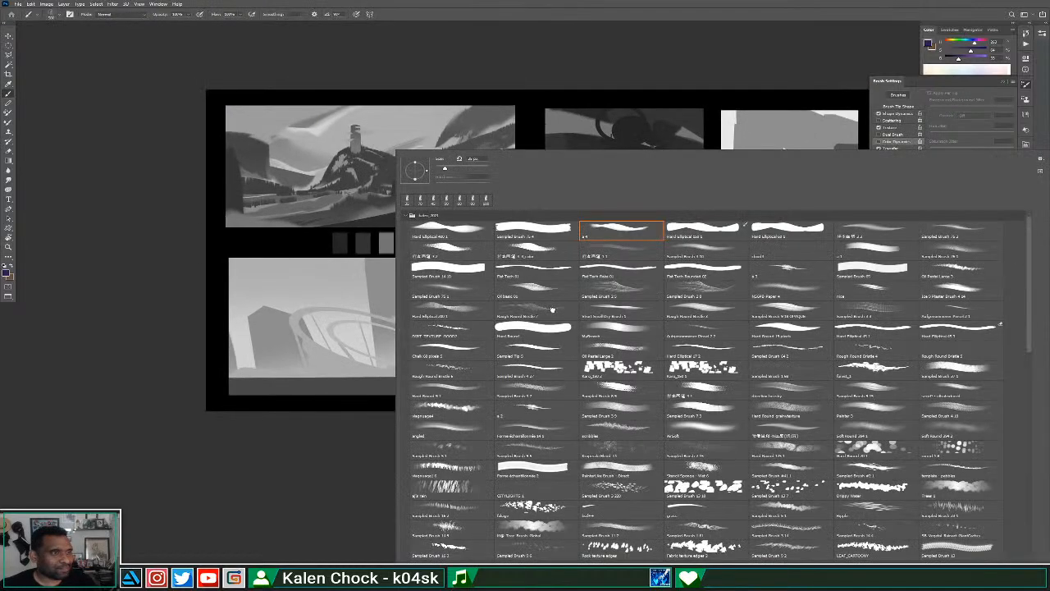
{"action": "double_click", "coordinate": [552, 309]}
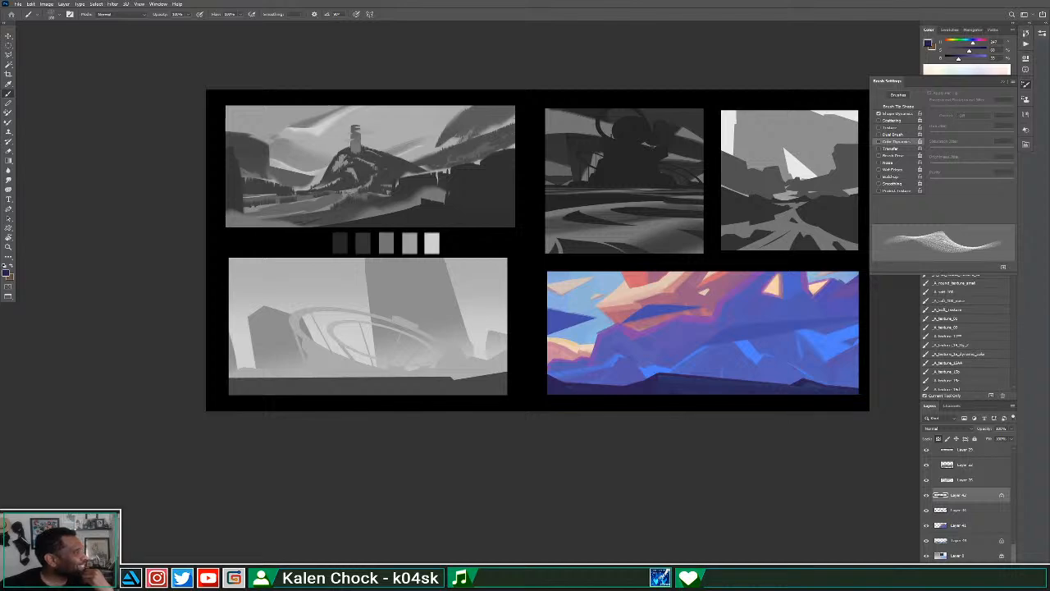
Switch to the browser, enlarge its window, and examine the "mighty ducks animation" image results, including the Wildwing Flashblade picture.
{"action": "left_click_drag", "start_coordinate": [2, 245], "coordinate": [555, 191]}
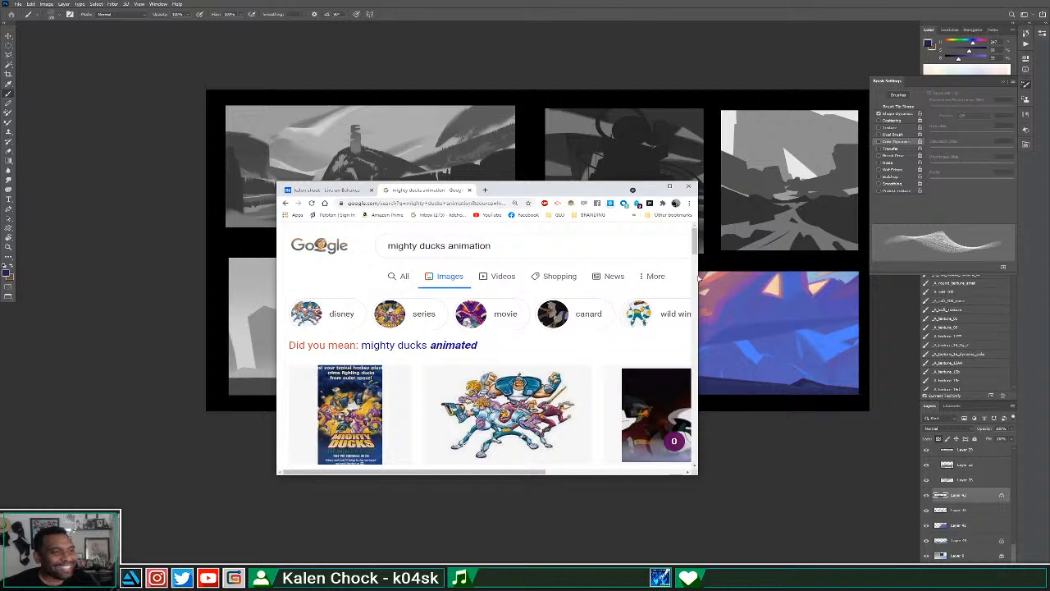
{"action": "left_click_drag", "start_coordinate": [697, 276], "coordinate": [888, 276]}
{"action": "scroll", "coordinate": [759, 314], "scroll_direction": "down", "scroll_amount": 2}
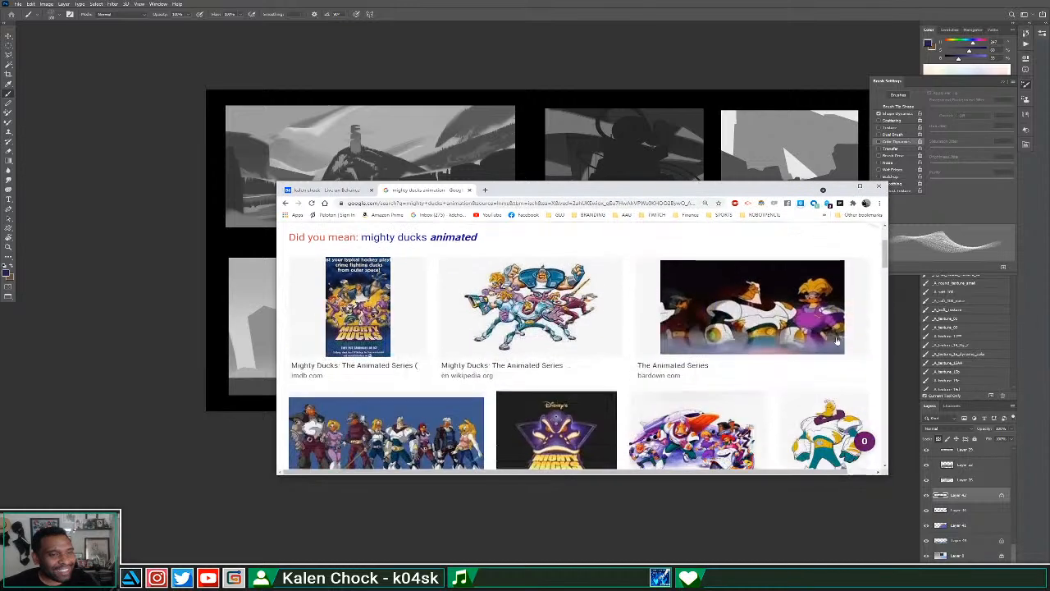
{"action": "scroll", "coordinate": [760, 314], "scroll_direction": "down", "scroll_amount": 3}
{"action": "left_click", "coordinate": [824, 332]}
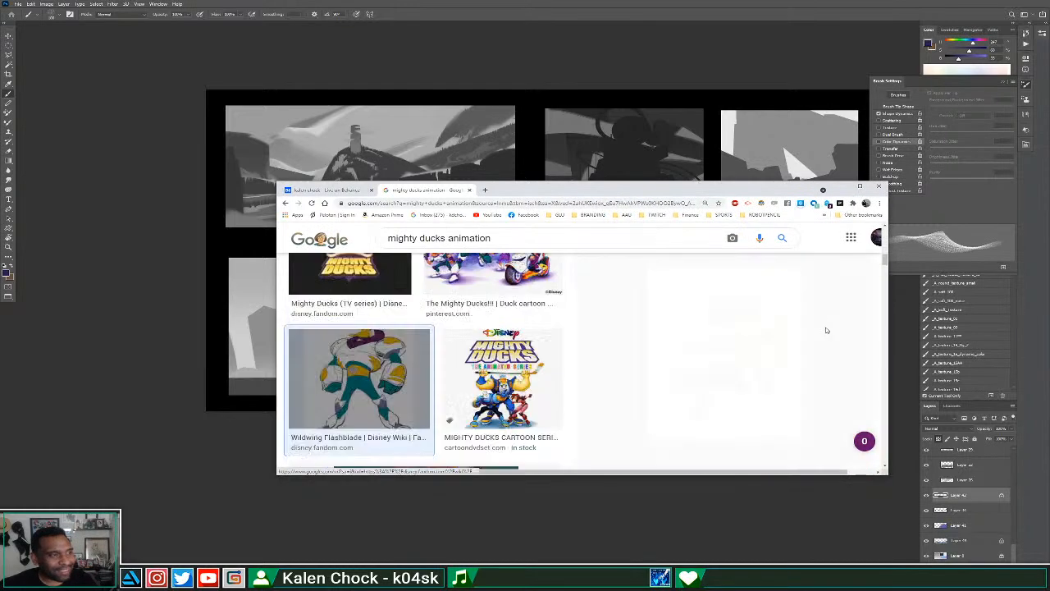
{"action": "left_click", "coordinate": [859, 186]}
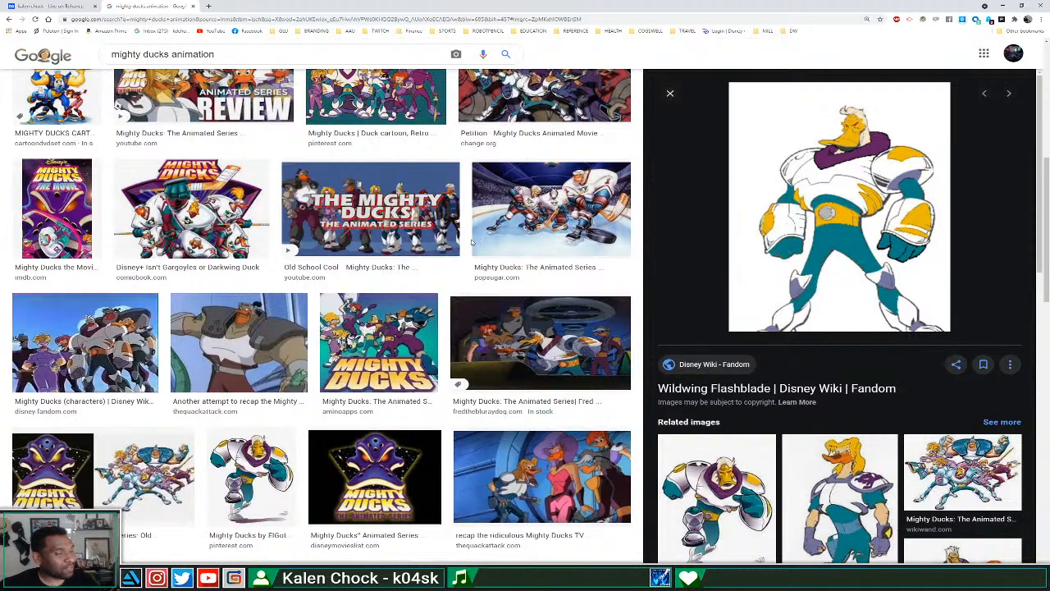
{"action": "scroll", "coordinate": [473, 238], "scroll_direction": "up", "scroll_amount": 2}
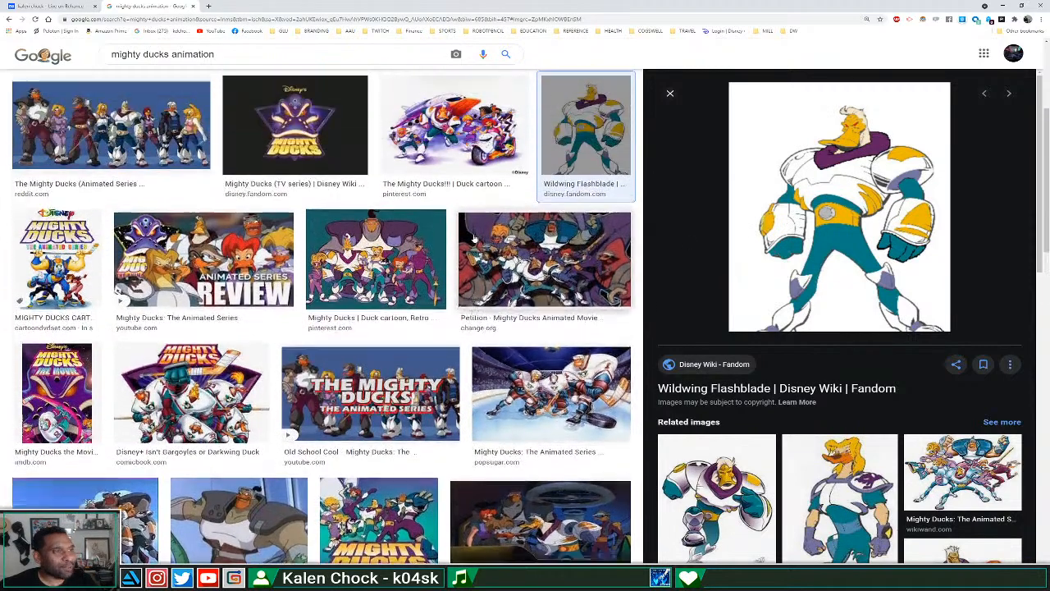
Look back over the "mighty ducks animation" image results and return to the general web results.
{"action": "scroll", "coordinate": [473, 237], "scroll_direction": "up", "scroll_amount": 1}
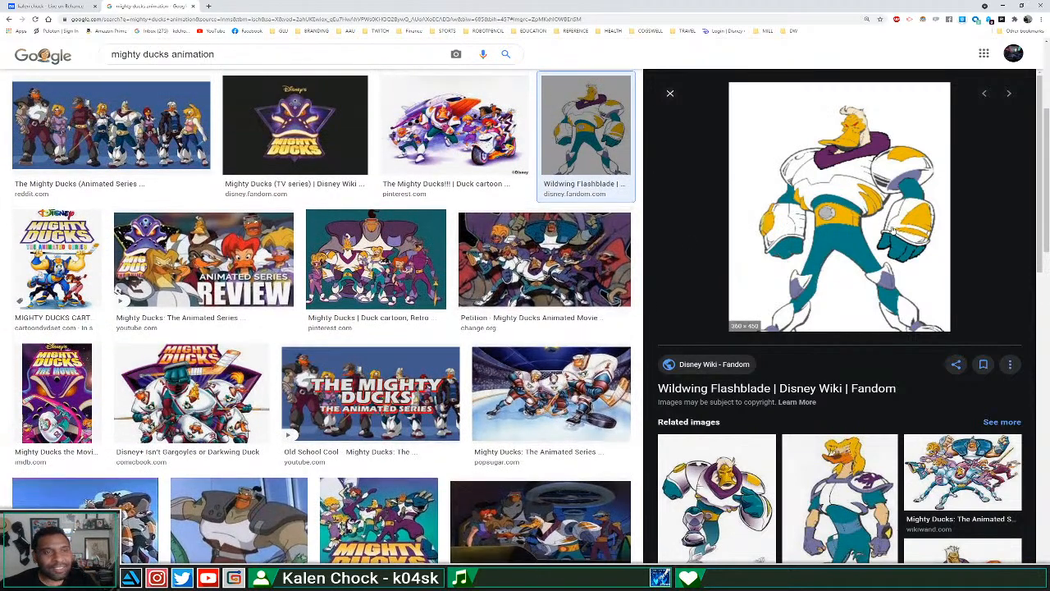
{"action": "scroll", "coordinate": [892, 230], "scroll_direction": "up", "scroll_amount": 1}
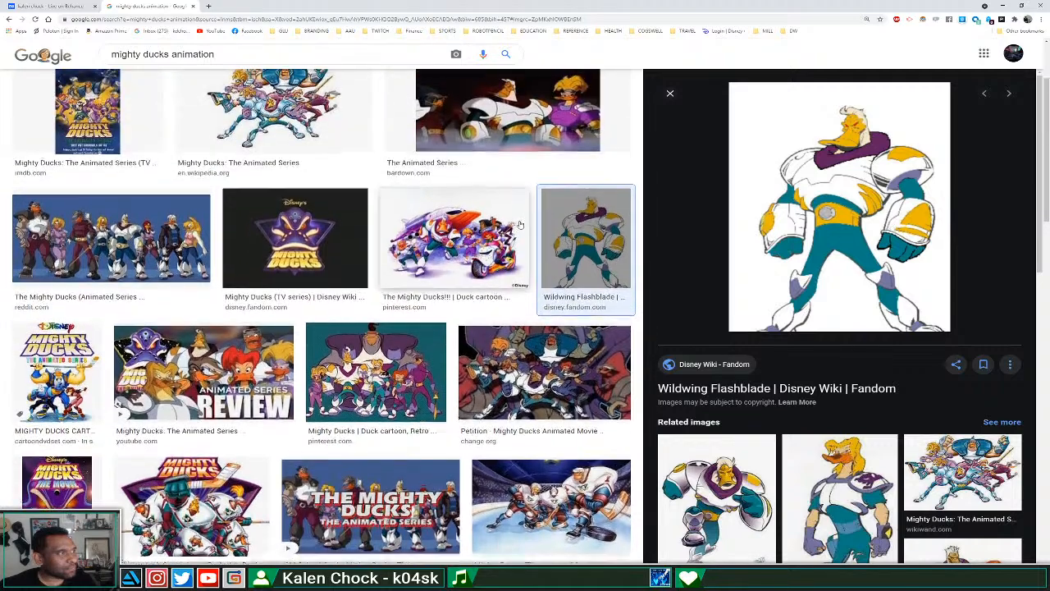
{"action": "scroll", "coordinate": [519, 223], "scroll_direction": "up", "scroll_amount": 1}
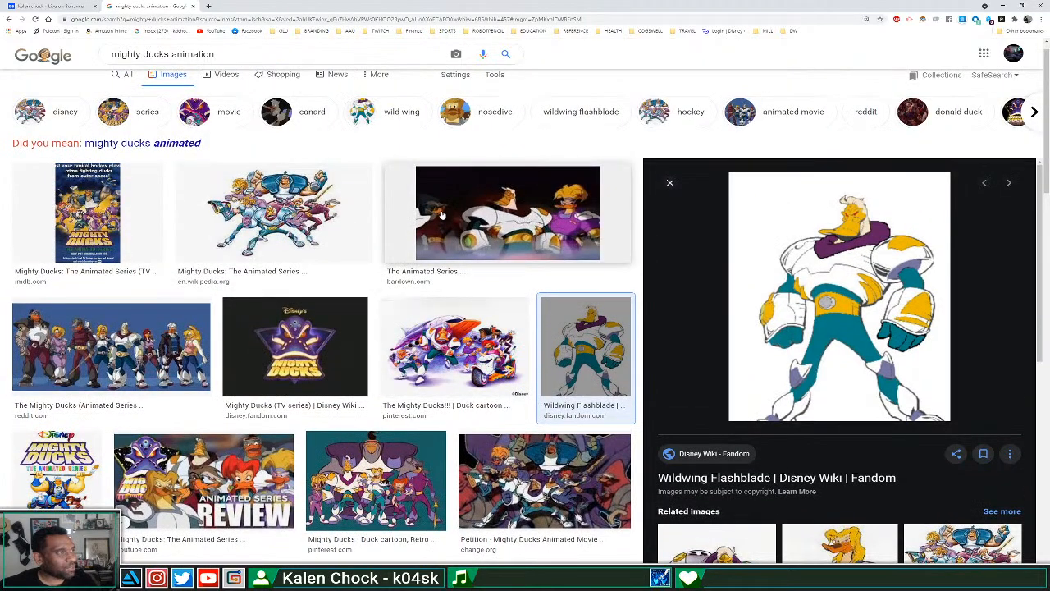
{"action": "left_click", "coordinate": [9, 19]}
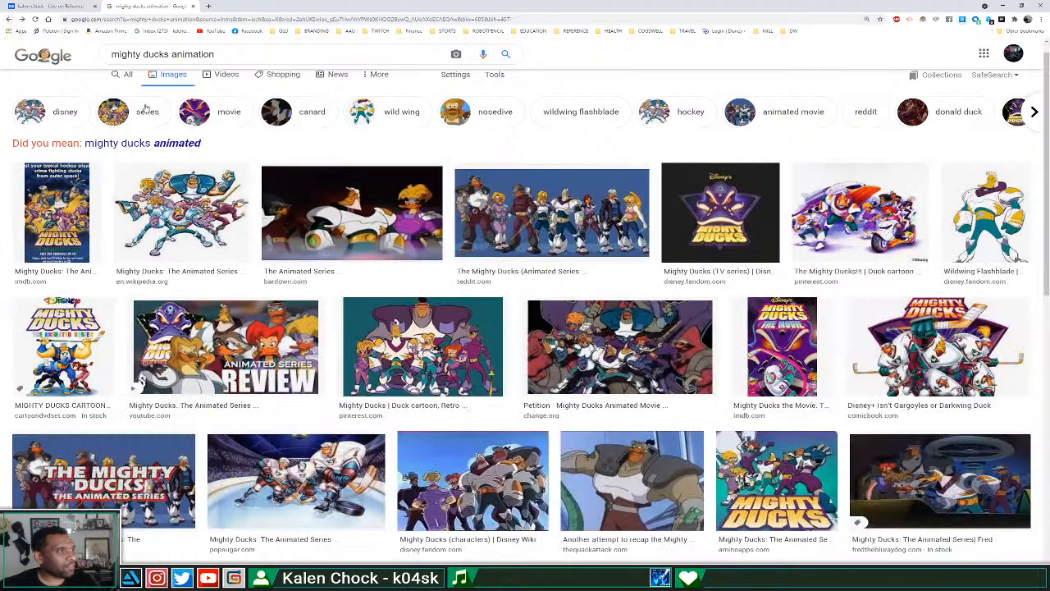
{"action": "left_click", "coordinate": [9, 19]}
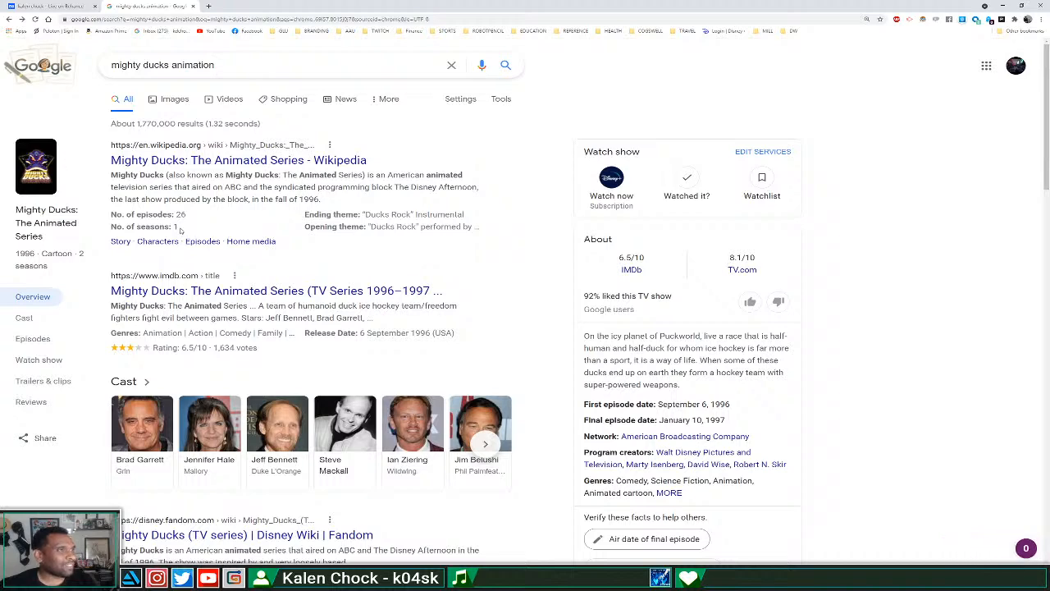
Search the web for "mighty ducks" and view the film's poster image.
{"action": "double_click", "coordinate": [173, 65]}
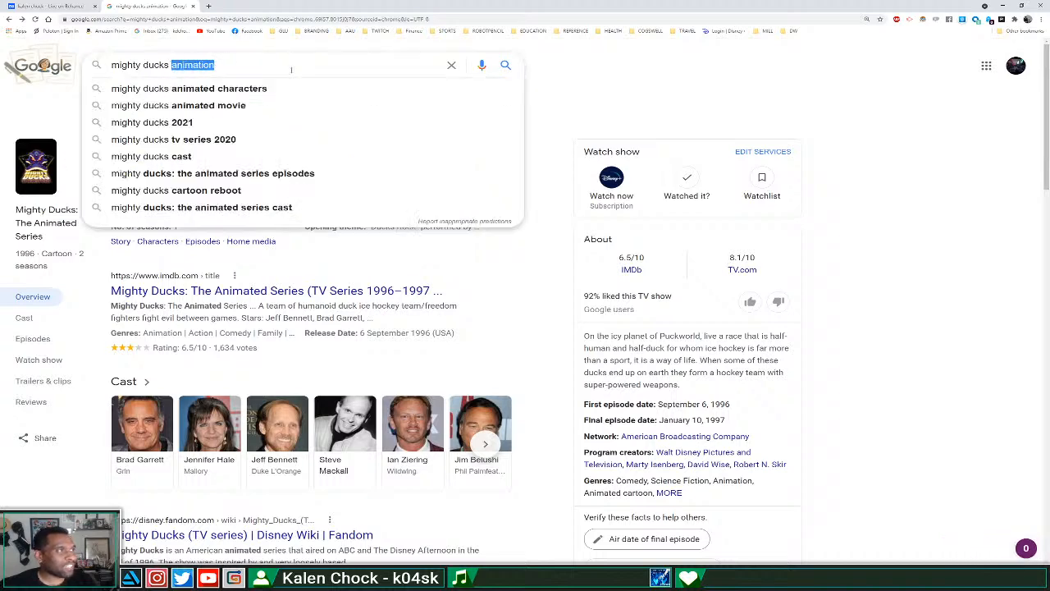
{"action": "key", "text": "BackSpace"}
{"action": "key", "text": "Return"}
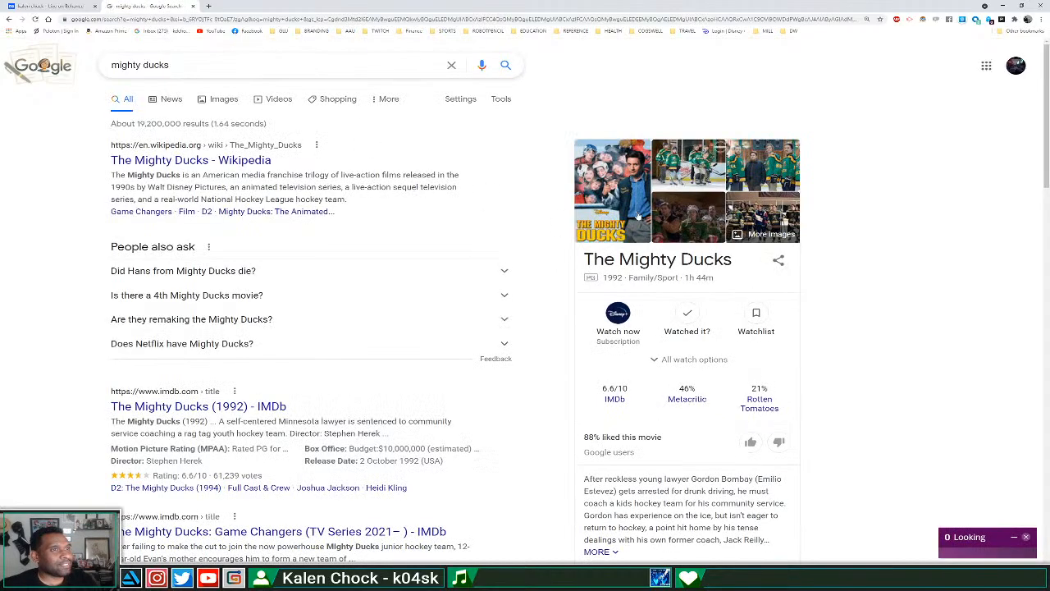
{"action": "left_click", "coordinate": [621, 188]}
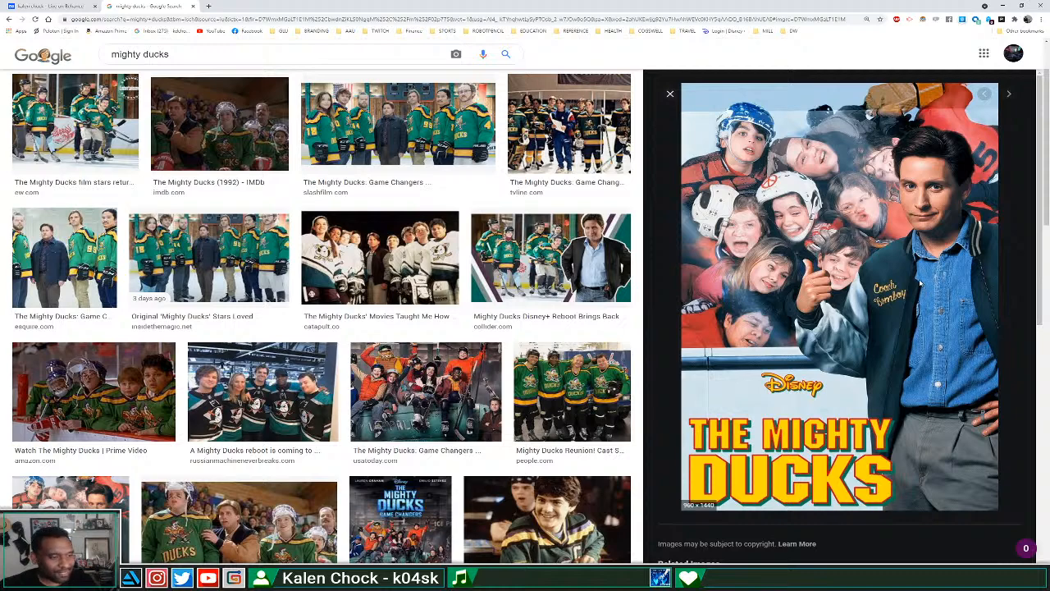
Return from the poster to the web results and search for "mighty ducks animated".
{"action": "left_click", "coordinate": [8, 20]}
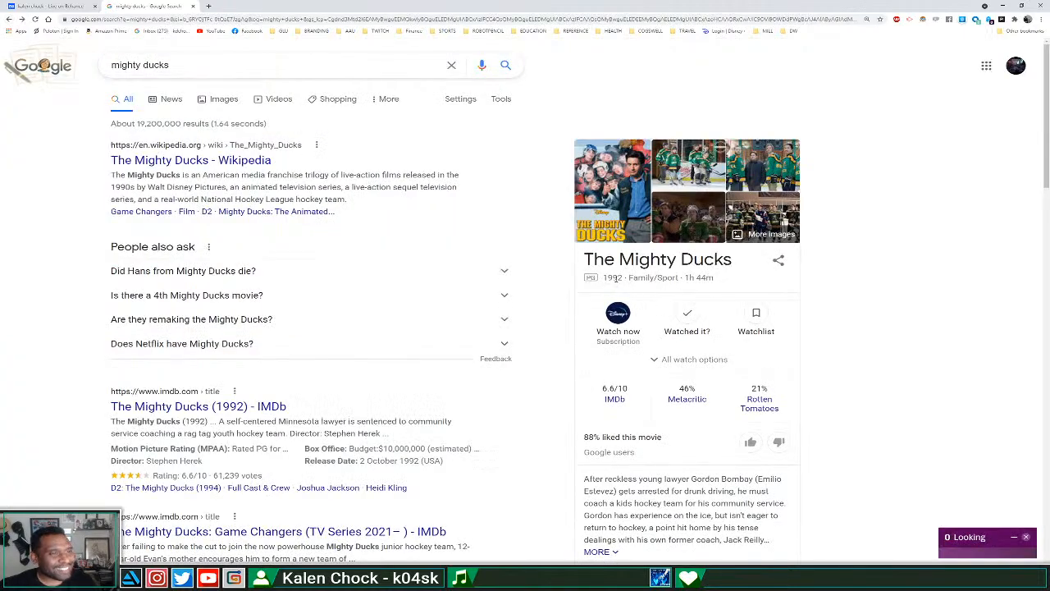
{"action": "left_click", "coordinate": [175, 65]}
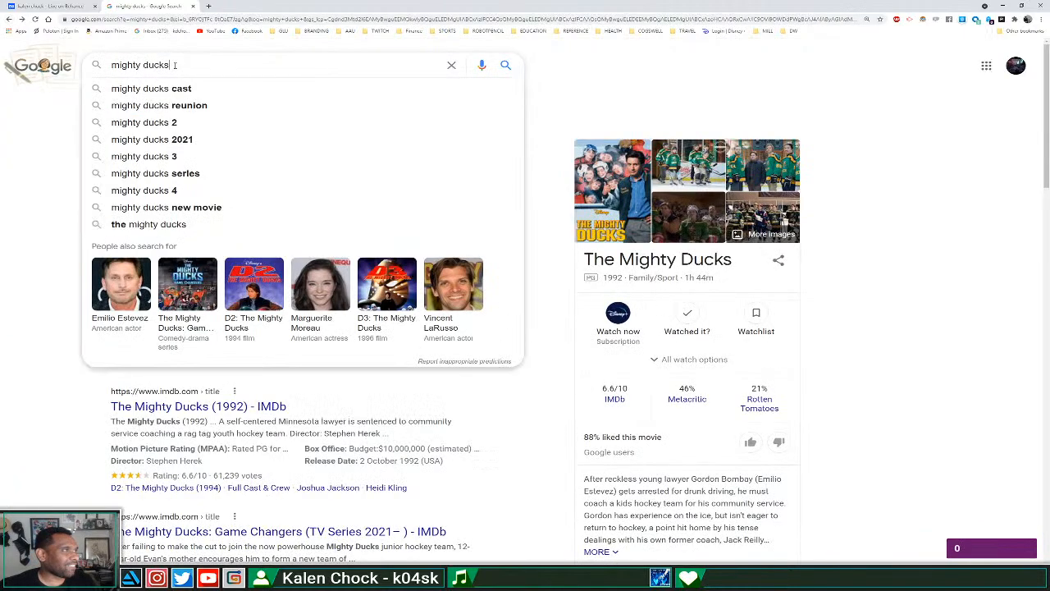
{"action": "type", "text": "animated"}
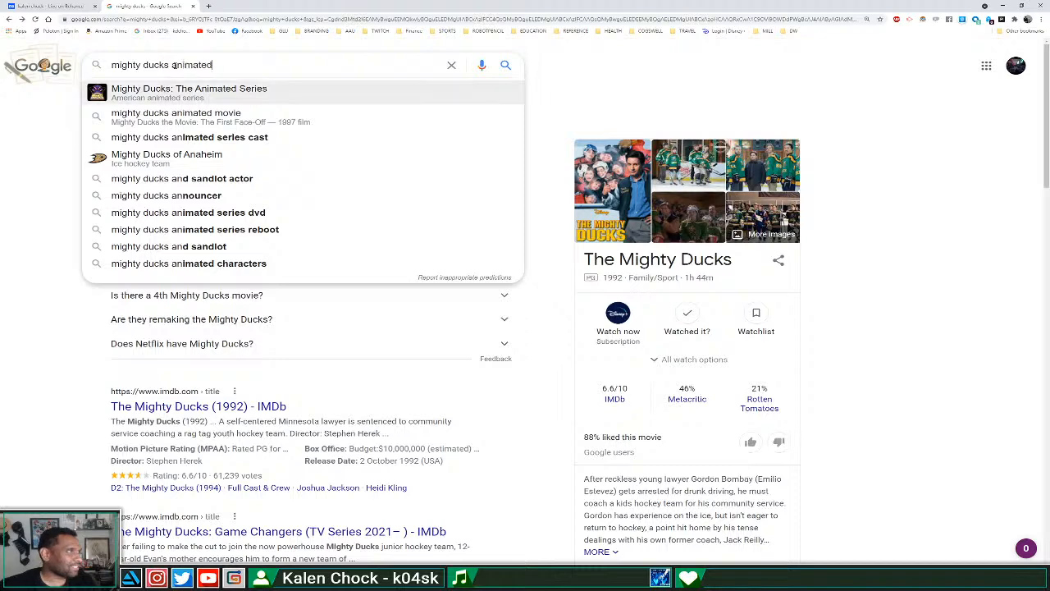
{"action": "key", "text": "Return"}
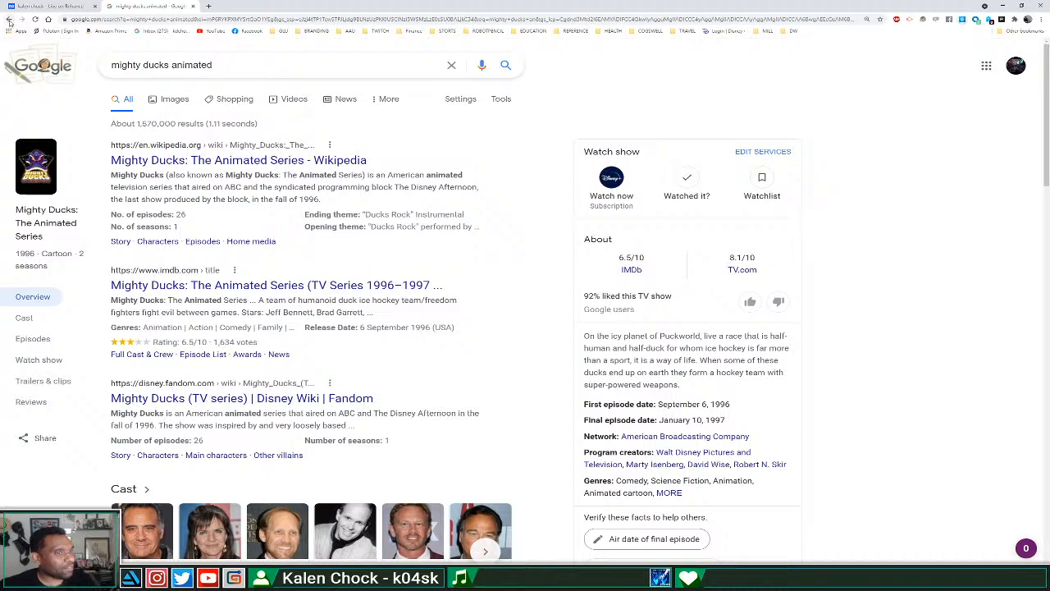
Compare the "mighty ducks" film overview and its release date with the "mighty ducks animated" series results.
{"action": "scroll", "coordinate": [726, 414], "scroll_direction": "down", "scroll_amount": 2}
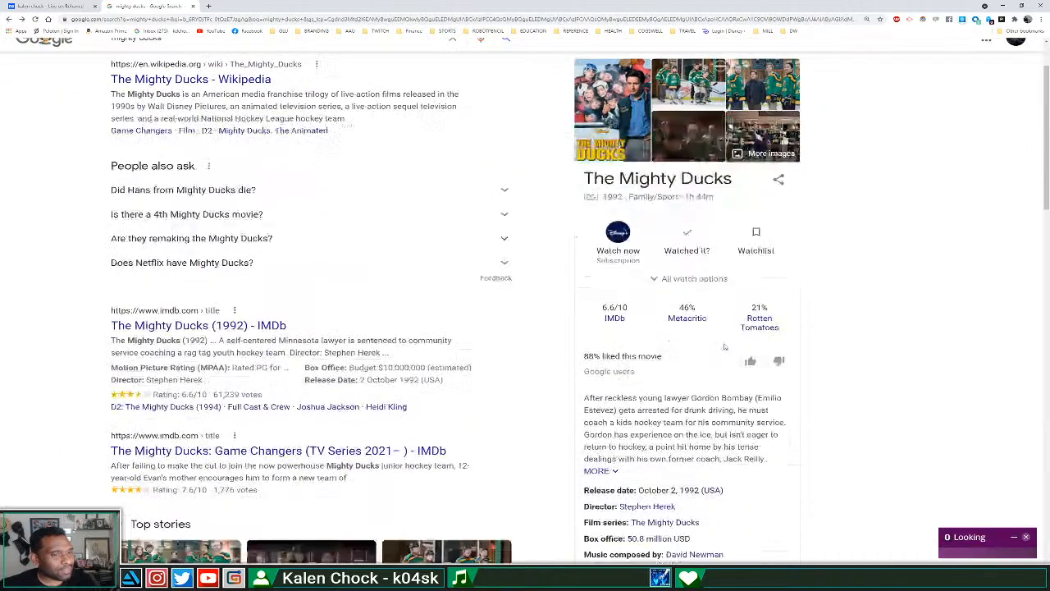
{"action": "scroll", "coordinate": [708, 433], "scroll_direction": "up", "scroll_amount": 2}
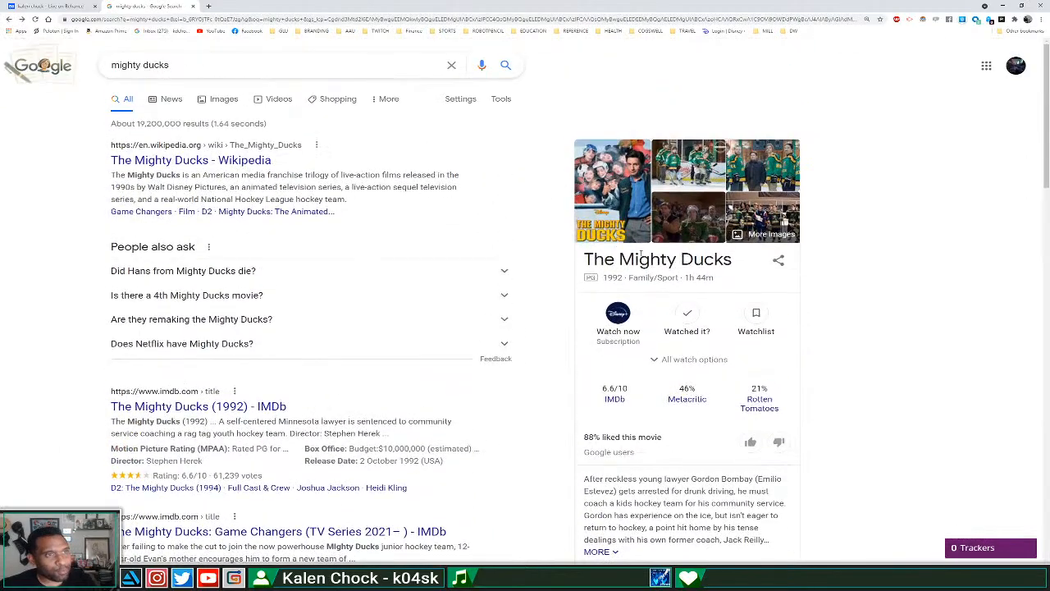
{"action": "scroll", "coordinate": [716, 444], "scroll_direction": "down", "scroll_amount": 2}
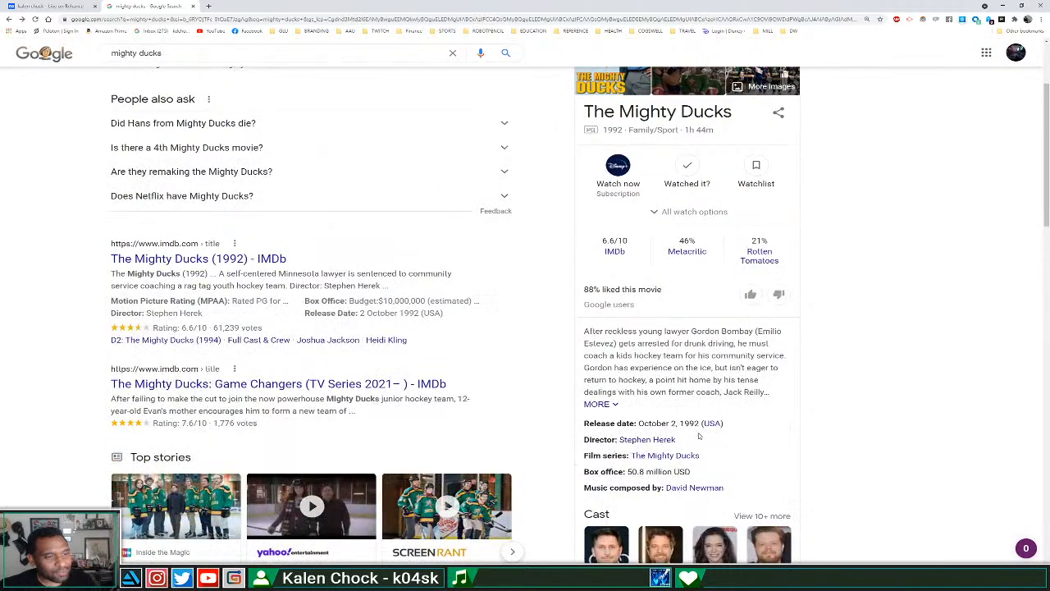
{"action": "left_click", "coordinate": [22, 18]}
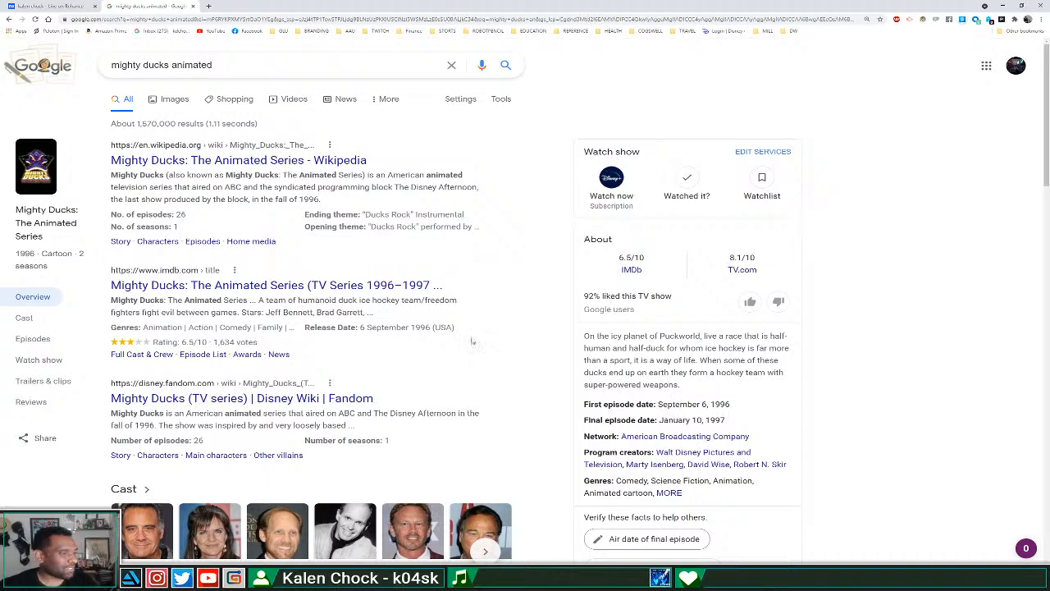
{"action": "scroll", "coordinate": [473, 335], "scroll_direction": "down", "scroll_amount": 1}
{"action": "scroll", "coordinate": [480, 331], "scroll_direction": "up", "scroll_amount": 1}
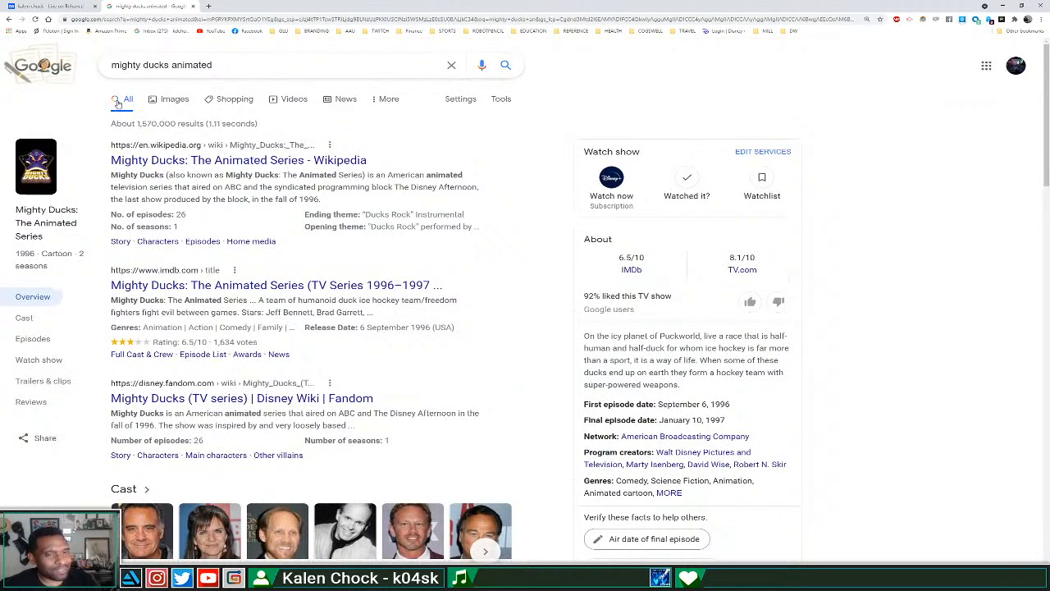
{"action": "left_click", "coordinate": [10, 19]}
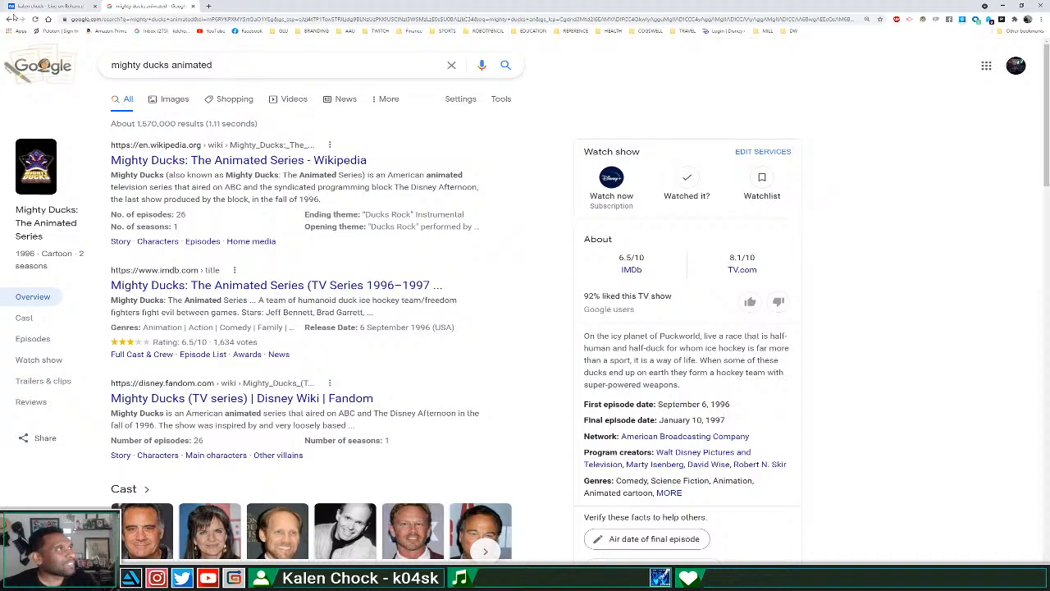
{"action": "scroll", "coordinate": [520, 172], "scroll_direction": "down", "scroll_amount": 7}
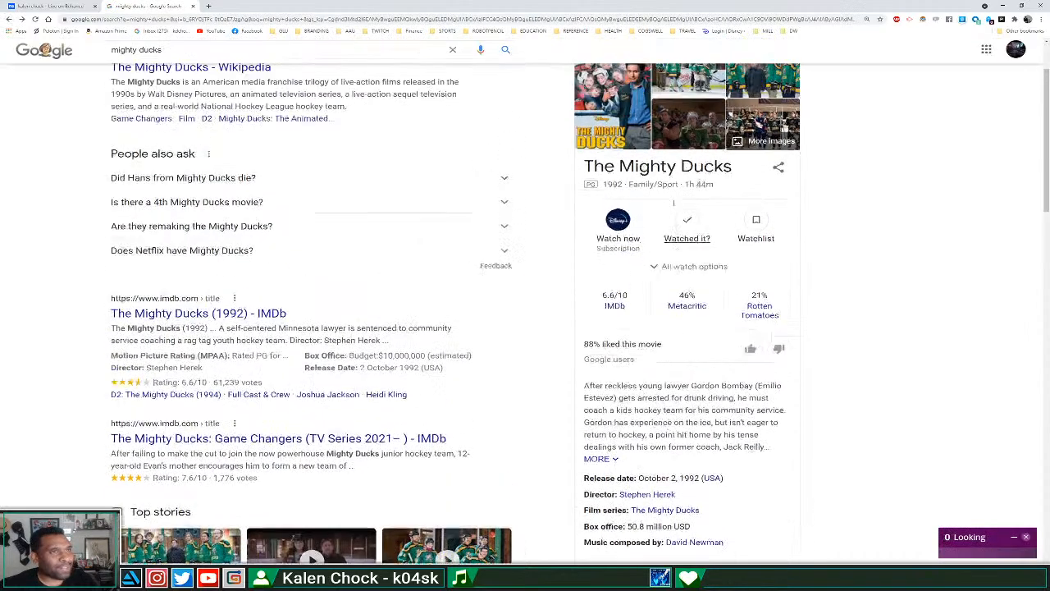
{"action": "scroll", "coordinate": [648, 206], "scroll_direction": "up", "scroll_amount": 2}
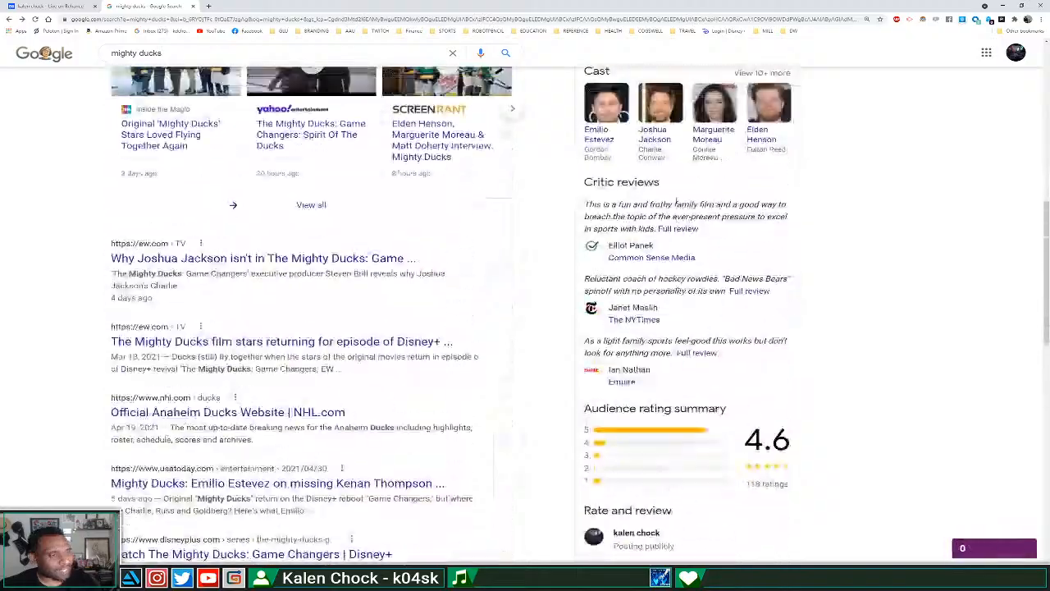
{"action": "scroll", "coordinate": [623, 211], "scroll_direction": "down", "scroll_amount": 4}
{"action": "scroll", "coordinate": [613, 214], "scroll_direction": "up", "scroll_amount": 10}
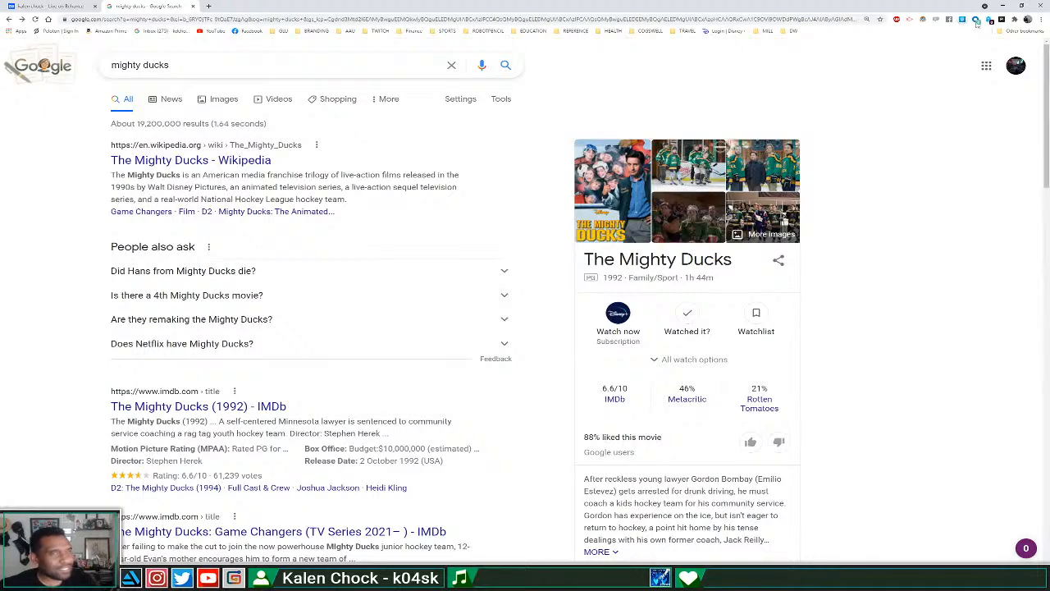
View The Mighty Ducks: Game Changers cast picture and its Slash Film article, returning to the image results.
{"action": "left_click", "coordinate": [1022, 6]}
{"action": "left_click_drag", "start_coordinate": [747, 189], "coordinate": [0, 180]}
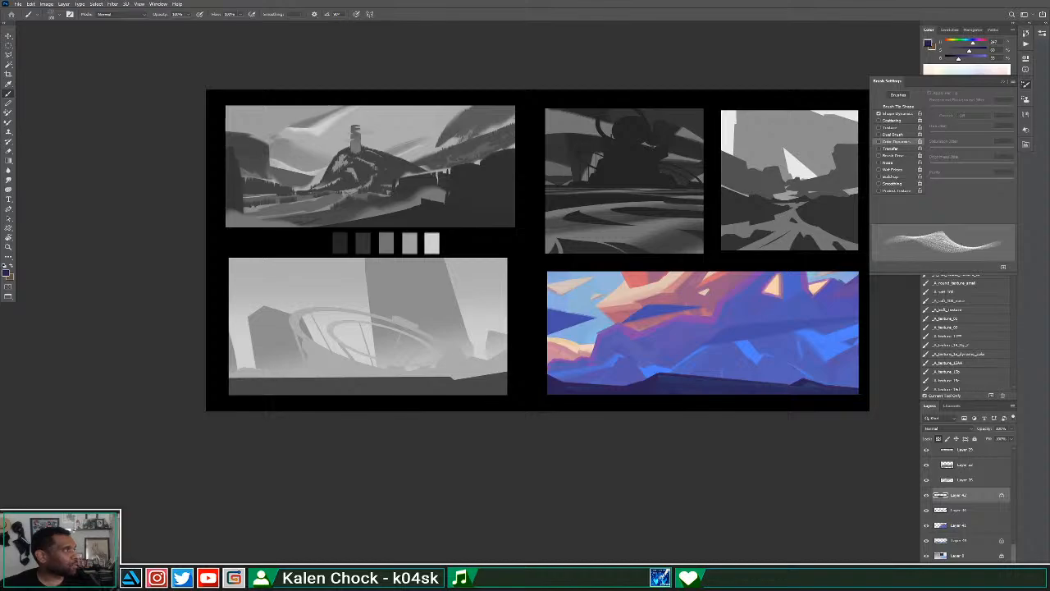
{"action": "left_click_drag", "start_coordinate": [0, 216], "coordinate": [581, 186]}
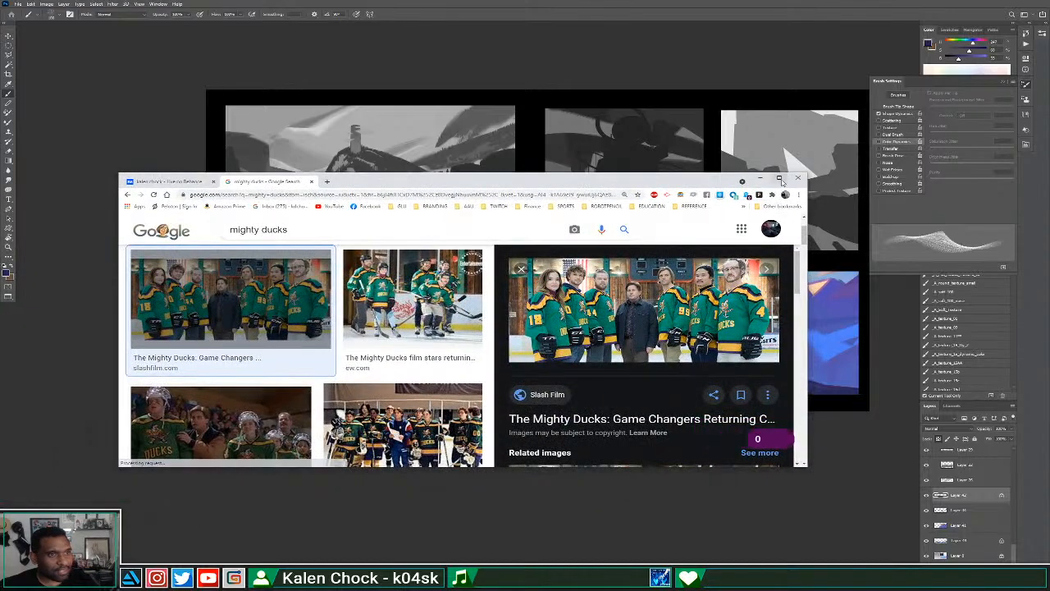
{"action": "left_click", "coordinate": [779, 179]}
{"action": "left_click", "coordinate": [788, 153]}
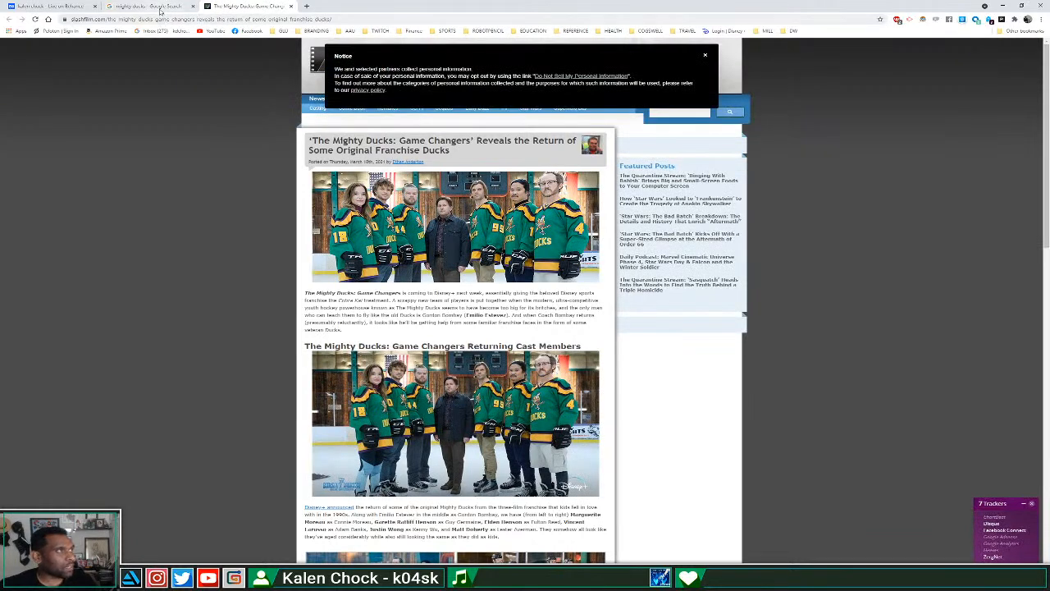
{"action": "left_click", "coordinate": [156, 7]}
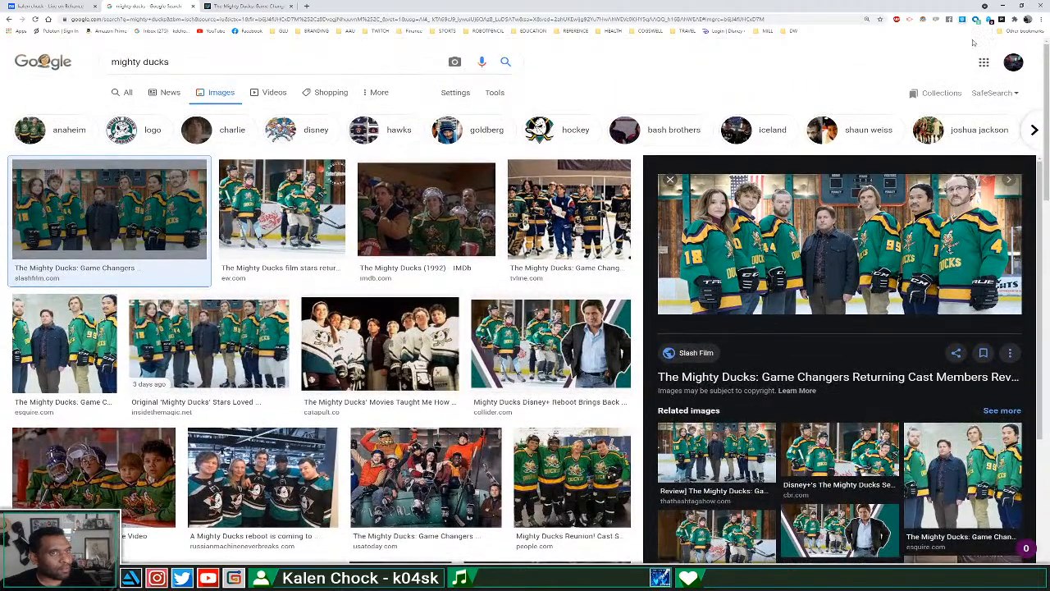
Switch back to Photoshop, select the blue clouds' layer and choose the soft-edged tapered brush preset.
{"action": "left_click", "coordinate": [1021, 6]}
{"action": "left_click", "coordinate": [760, 178]}
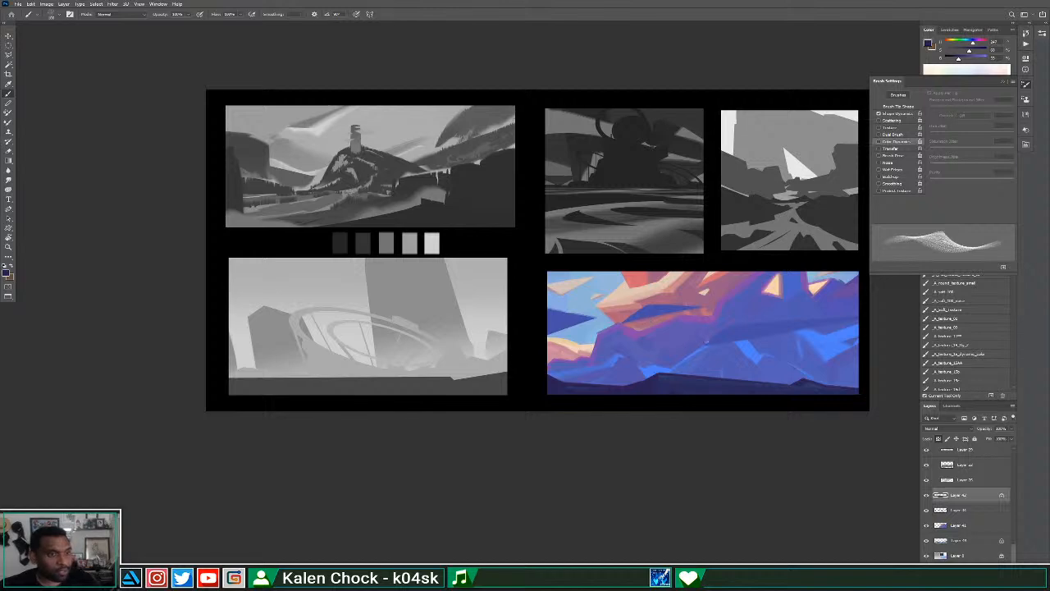
{"action": "key", "text": "ctrl+plus"}
{"action": "left_click", "coordinate": [771, 366], "text": "ctrl"}
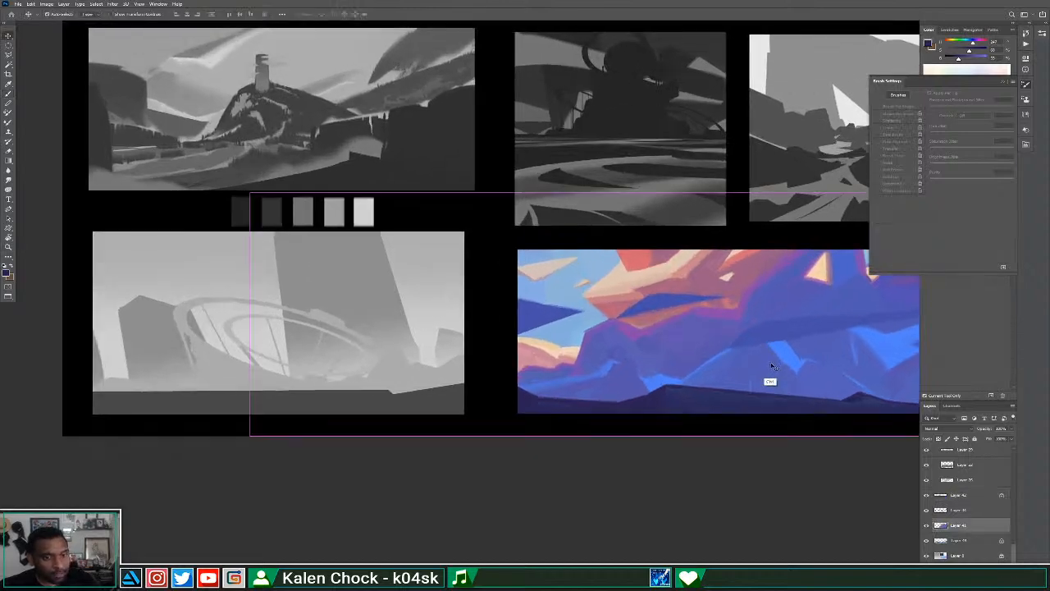
{"action": "key", "text": "b"}
{"action": "right_click", "coordinate": [770, 365]}
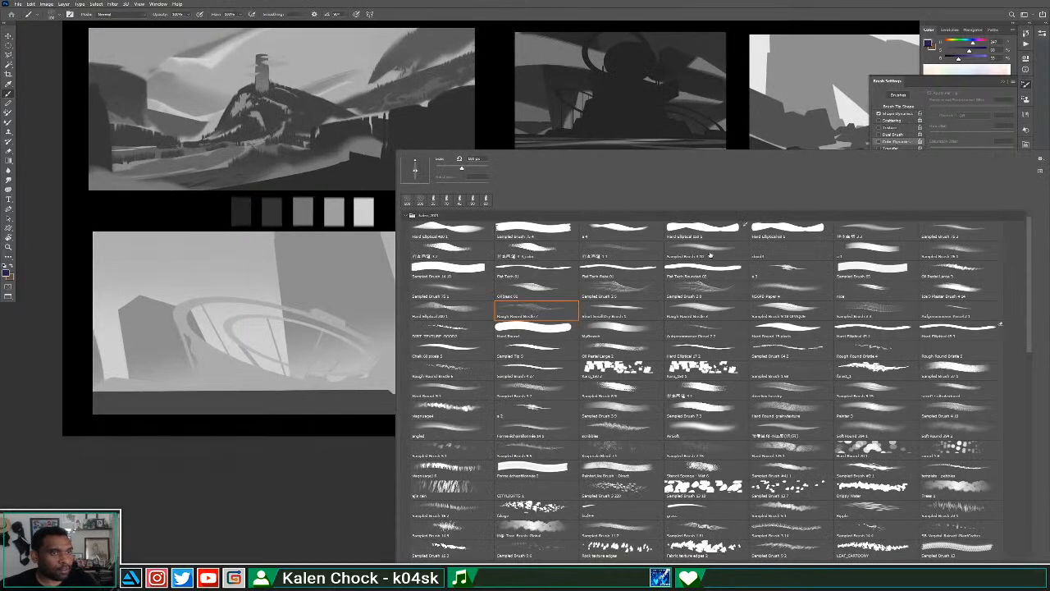
{"action": "left_click", "coordinate": [613, 233]}
{"action": "left_click", "coordinate": [338, 479]}
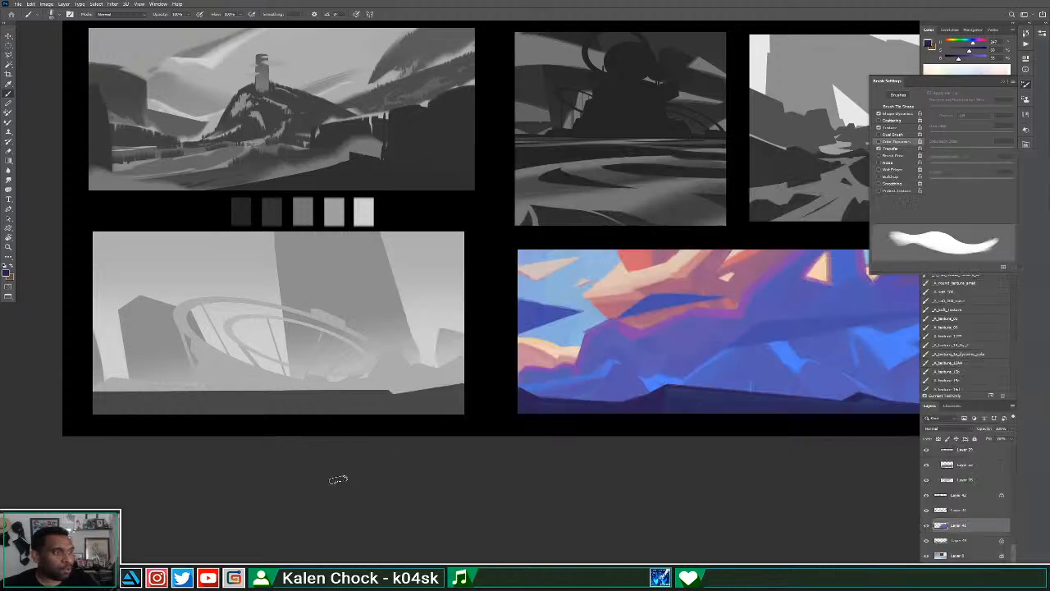
Repaint the small blue mound above the foreground's left side with sampled blue and blue-violet.
{"action": "left_click", "coordinate": [604, 387], "text": "alt"}
{"action": "left_click_drag", "start_coordinate": [615, 364], "coordinate": [599, 390]}
{"action": "left_click", "coordinate": [627, 371], "text": "alt"}
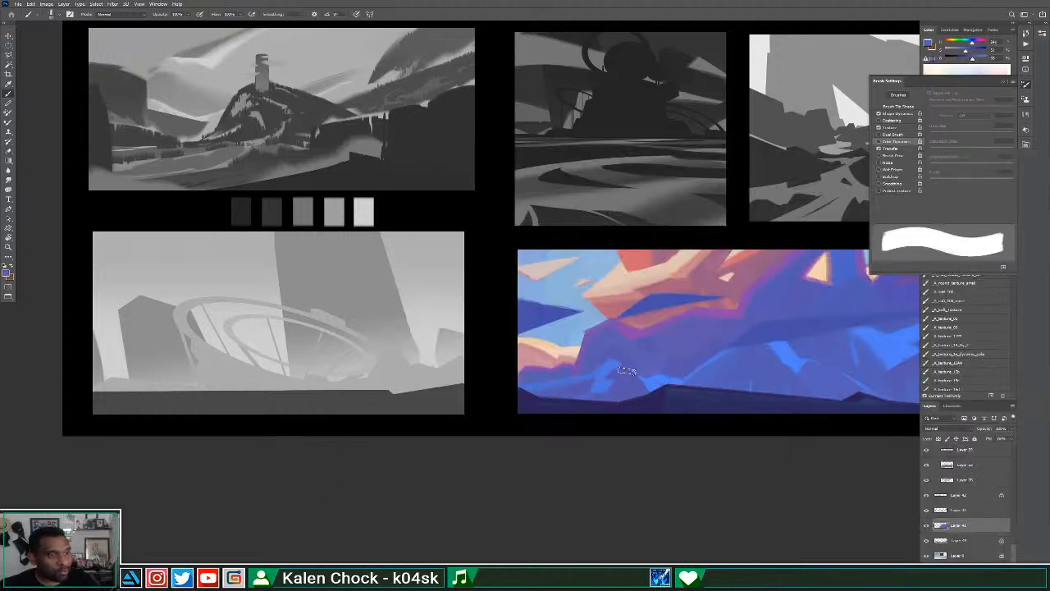
{"action": "left_click", "coordinate": [585, 383], "text": "alt"}
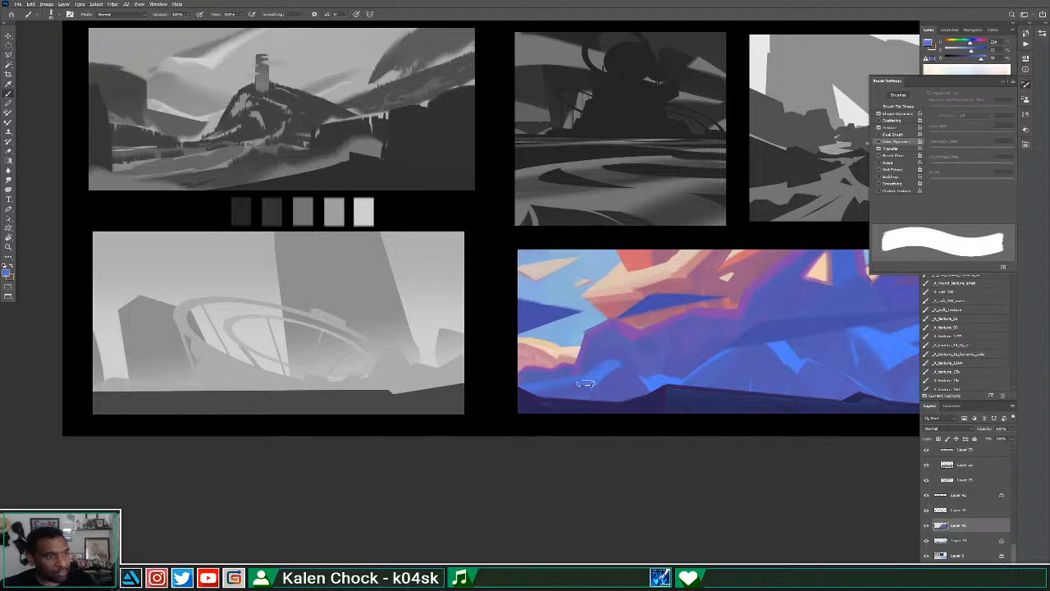
{"action": "left_click", "coordinate": [610, 401], "text": "alt"}
{"action": "mouse_move", "coordinate": [584, 393]}
{"action": "left_mouse_down"}
{"action": "mouse_move", "coordinate": [634, 368]}
{"action": "mouse_move", "coordinate": [574, 411]}
{"action": "mouse_move", "coordinate": [579, 396]}
{"action": "left_mouse_up"}
Blend the small mound's right slope and base into the surrounding cloud with sampled blue-violet strokes.
{"action": "left_click", "coordinate": [610, 366], "text": "alt"}
{"action": "left_click", "coordinate": [615, 400], "text": "alt"}
{"action": "left_click", "coordinate": [608, 369], "text": "alt"}
{"action": "left_click", "coordinate": [609, 394], "text": "alt"}
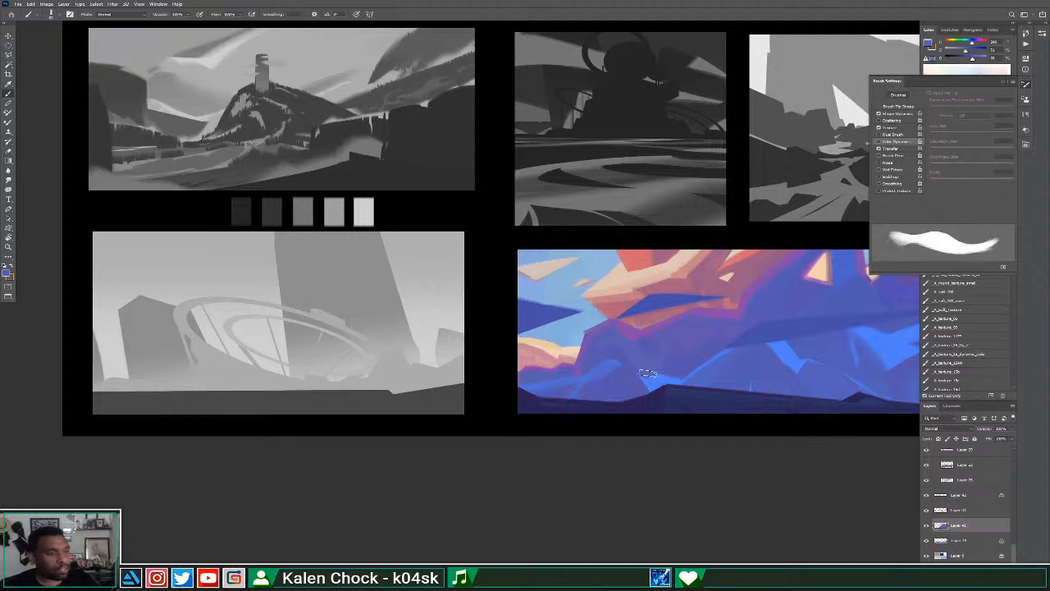
{"action": "mouse_move", "coordinate": [625, 371]}
{"action": "left_mouse_down"}
{"action": "mouse_move", "coordinate": [613, 402]}
{"action": "mouse_move", "coordinate": [633, 419]}
{"action": "left_mouse_up"}
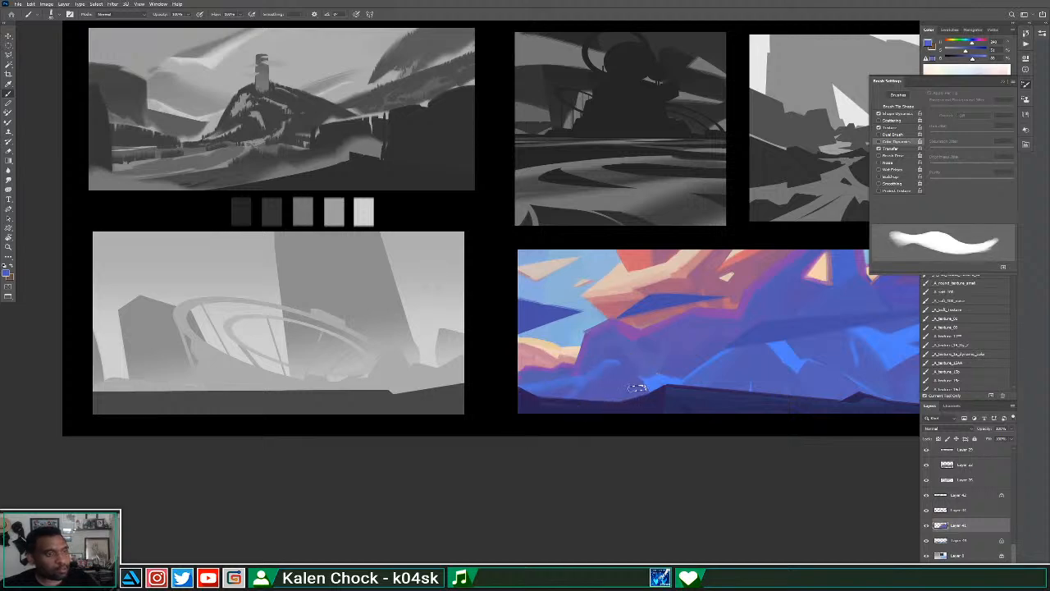
{"action": "left_click", "coordinate": [632, 378], "text": "alt"}
{"action": "left_click_drag", "start_coordinate": [635, 379], "coordinate": [658, 385]}
Soften the crest of the large blue mound in the middle of the sunset thumbnail with sampled blue-violet strokes.
{"action": "left_click", "coordinate": [683, 335], "text": "alt"}
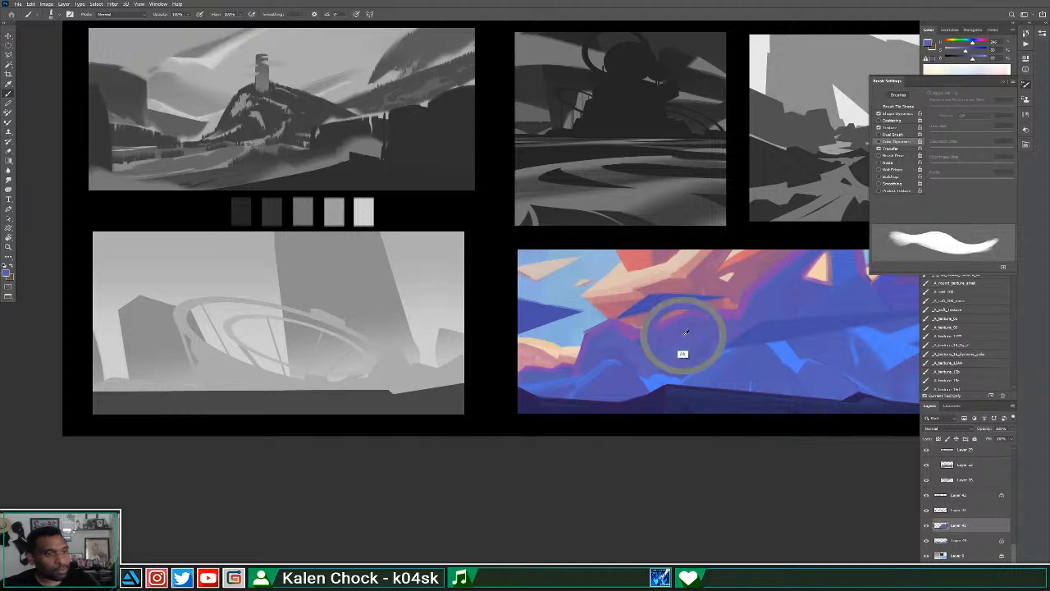
{"action": "scroll", "coordinate": [689, 340], "scroll_direction": "right", "scroll_amount": 3}
{"action": "left_click", "coordinate": [618, 362], "text": "alt"}
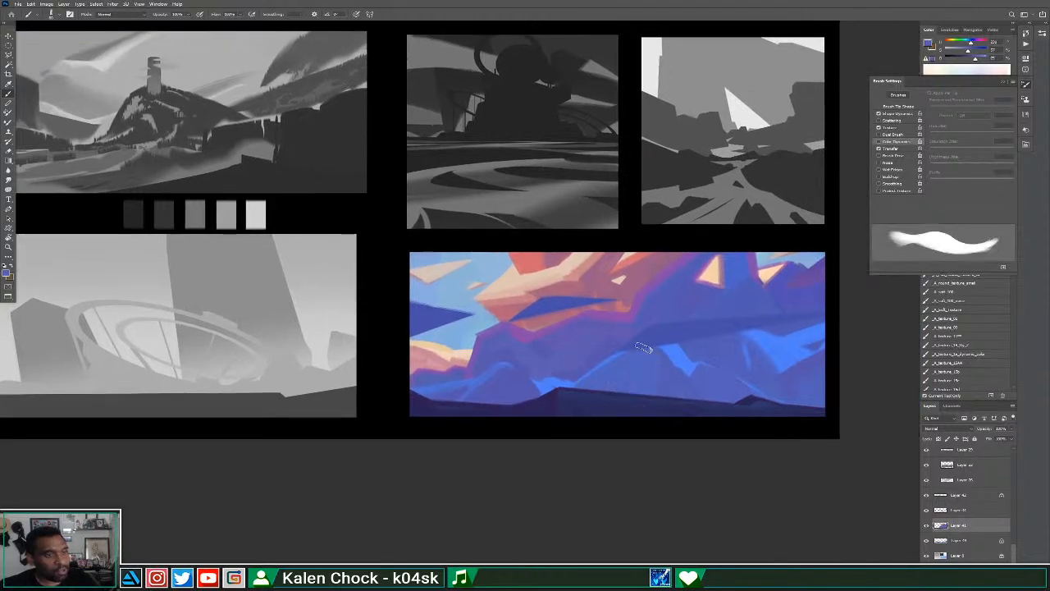
{"action": "left_click", "coordinate": [664, 361], "text": "alt"}
{"action": "left_click_drag", "start_coordinate": [653, 351], "coordinate": [679, 359]}
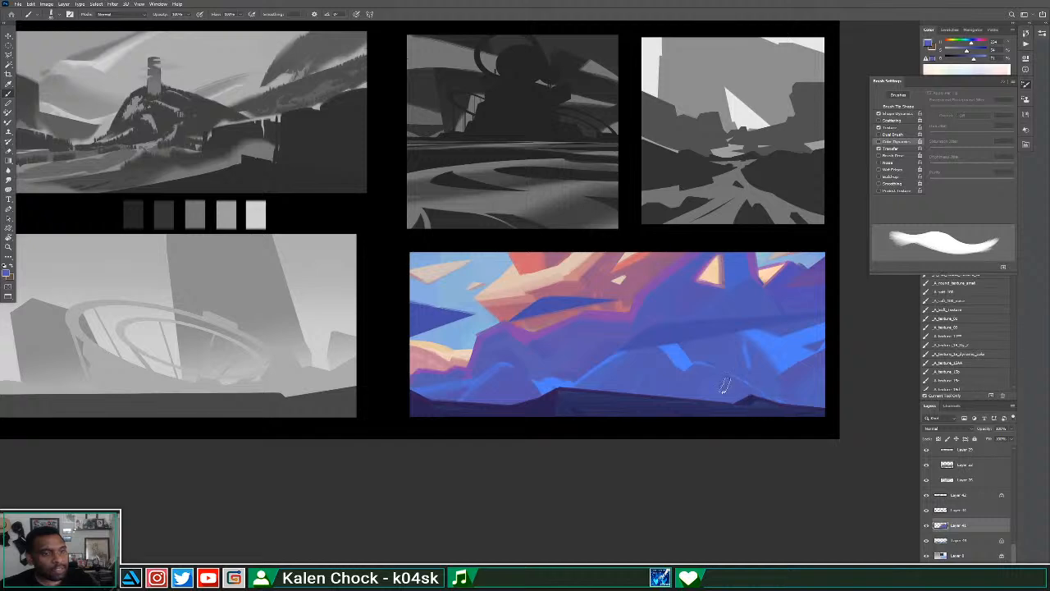
Paint a muted purple shape on the blue mound above the foreground's right side, using sampled violet tones.
{"action": "left_click", "coordinate": [789, 397], "text": "alt"}
{"action": "left_click", "coordinate": [802, 283], "text": "alt"}
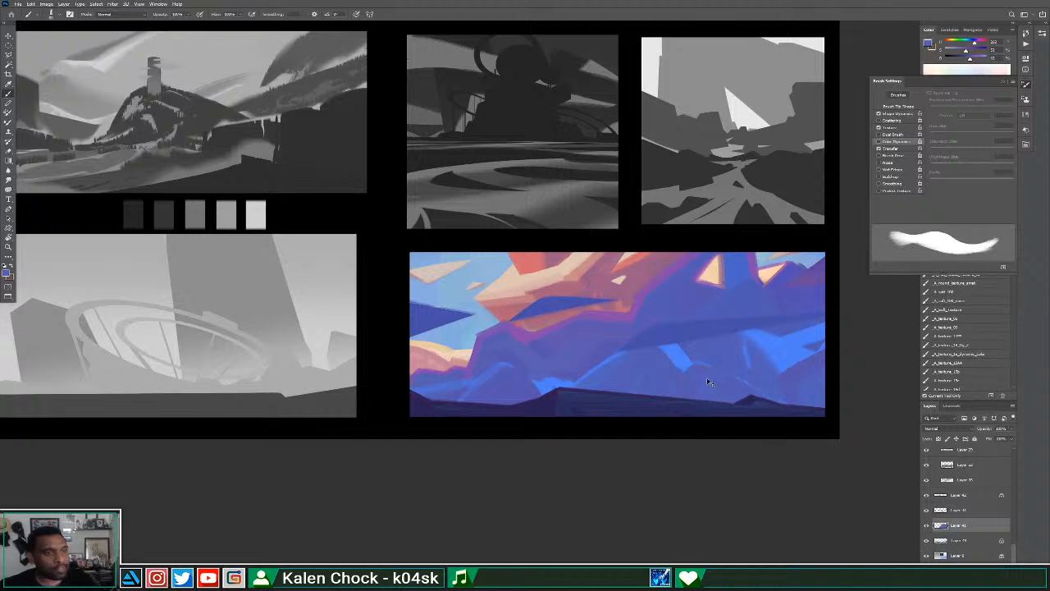
{"action": "left_click_drag", "start_coordinate": [703, 369], "coordinate": [686, 402]}
{"action": "left_click", "coordinate": [698, 389], "text": "alt"}
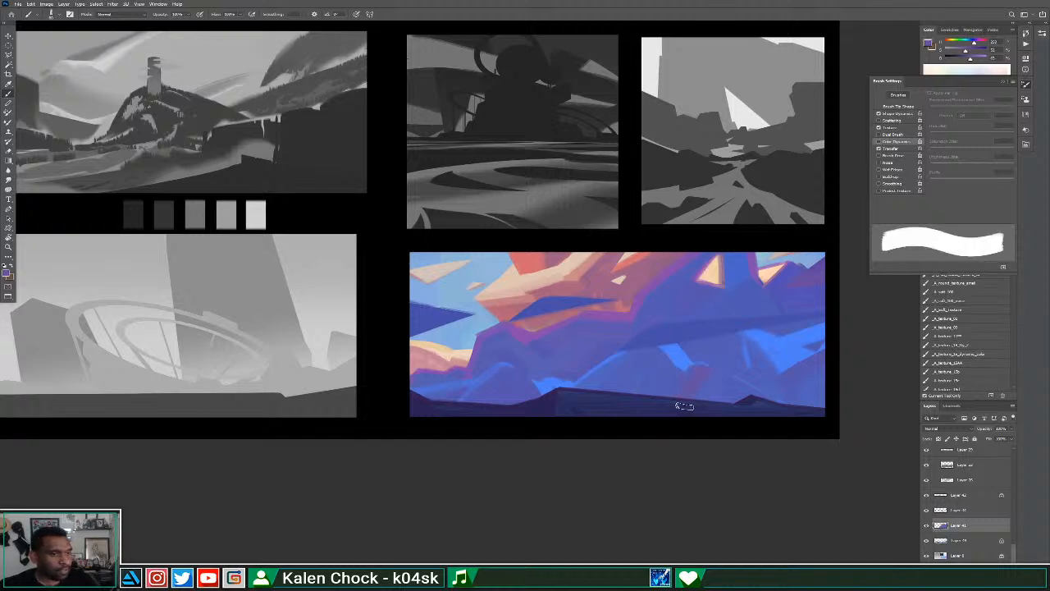
{"action": "left_click", "coordinate": [705, 376], "text": "alt"}
{"action": "mouse_move", "coordinate": [713, 368]}
{"action": "left_mouse_down"}
{"action": "mouse_move", "coordinate": [715, 409]}
{"action": "mouse_move", "coordinate": [728, 372]}
{"action": "mouse_move", "coordinate": [752, 402]}
{"action": "left_mouse_up"}
{"action": "left_click", "coordinate": [696, 373], "text": "alt"}
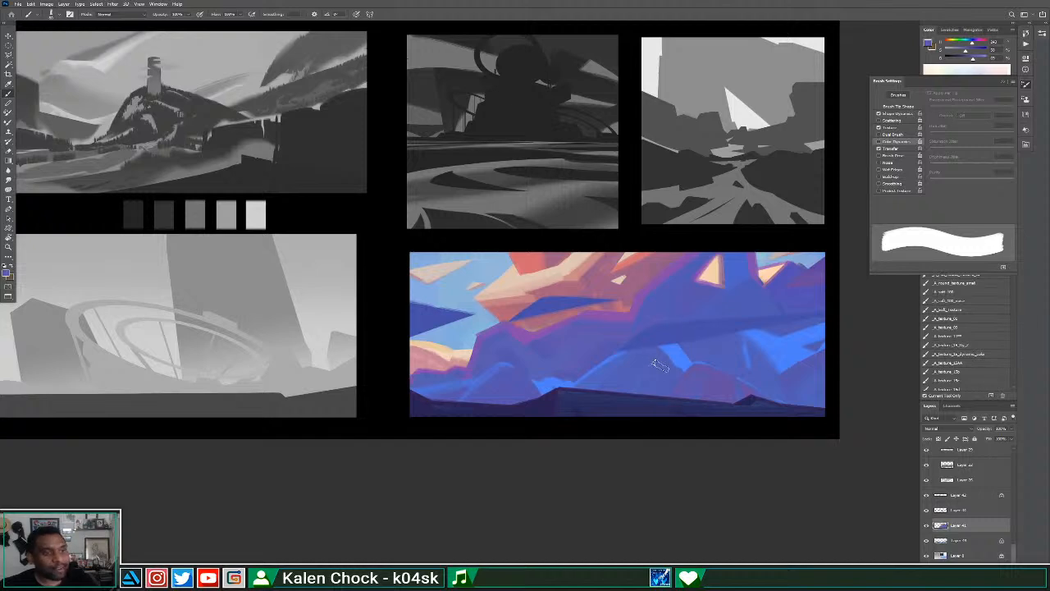
Blend the purple shape into the surrounding mound and refine the right-hand clouds with sampled blue-violet.
{"action": "left_click", "coordinate": [670, 379], "text": "alt"}
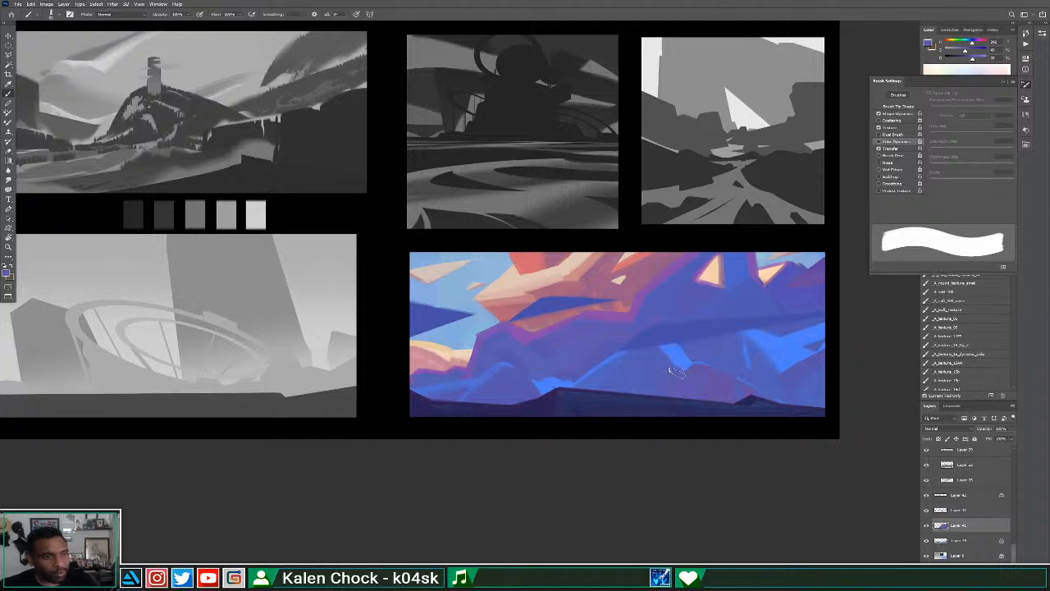
{"action": "left_click_drag", "start_coordinate": [702, 368], "coordinate": [682, 431]}
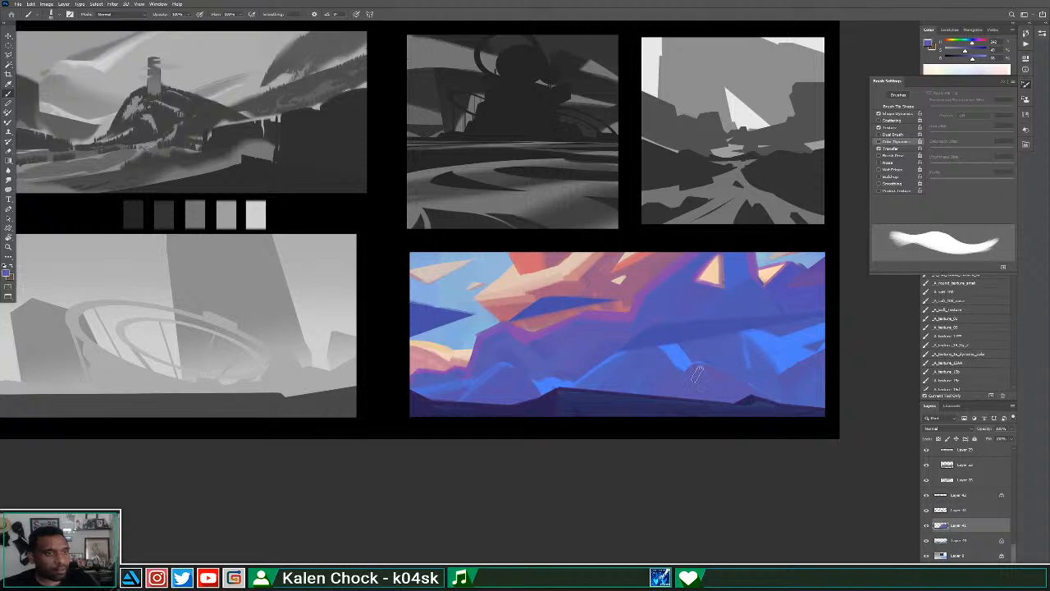
{"action": "left_click", "coordinate": [691, 396], "text": "alt"}
{"action": "left_click", "coordinate": [788, 297], "text": "alt"}
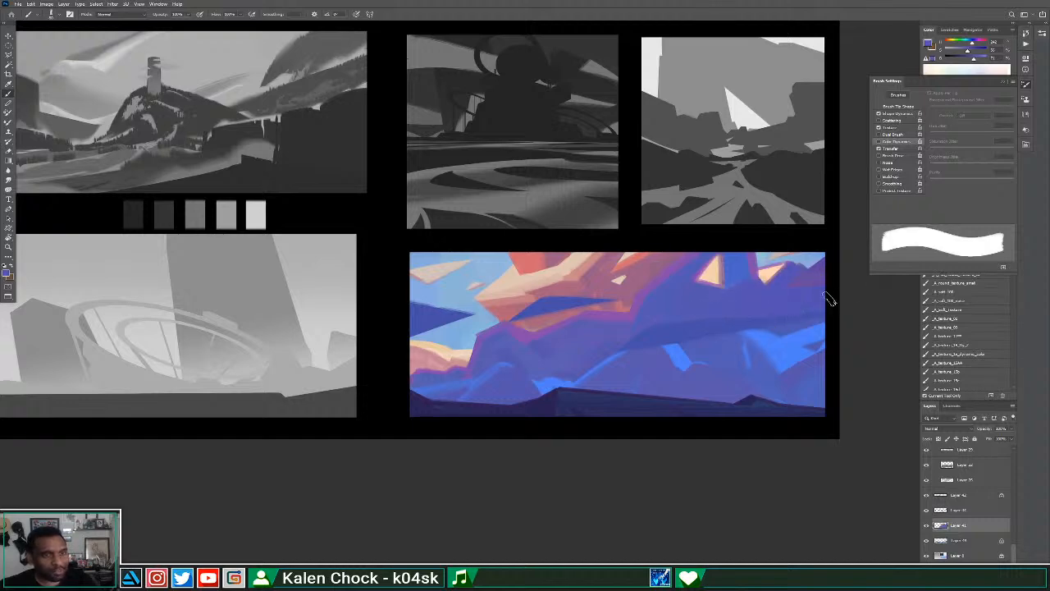
{"action": "left_click", "coordinate": [787, 327], "text": "alt"}
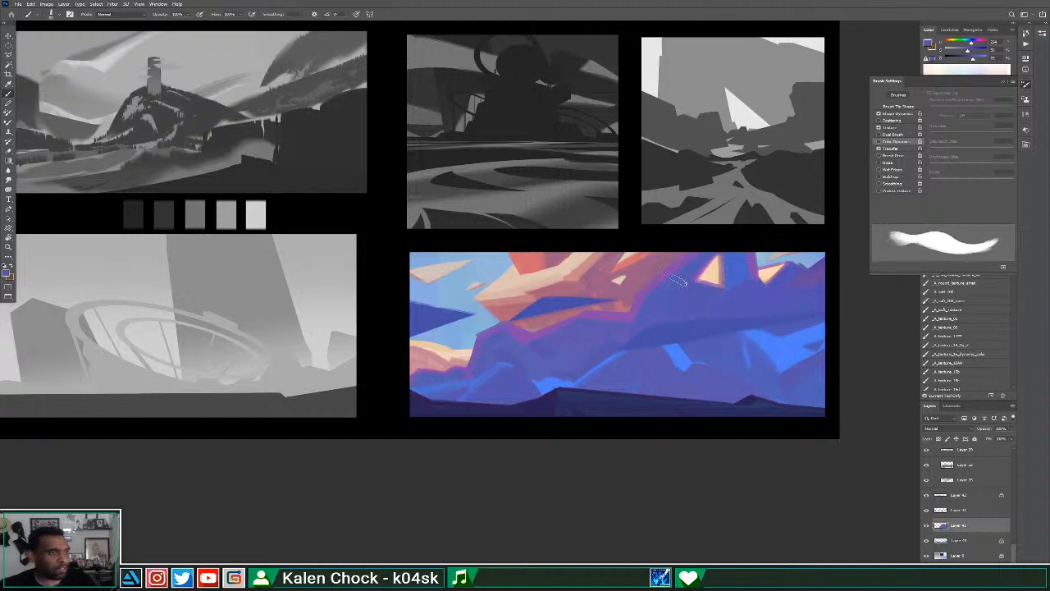
Repaint the left shoulder and body of the large violet cloud with sampled purple and blue-violet.
{"action": "left_click", "coordinate": [515, 337], "text": "alt"}
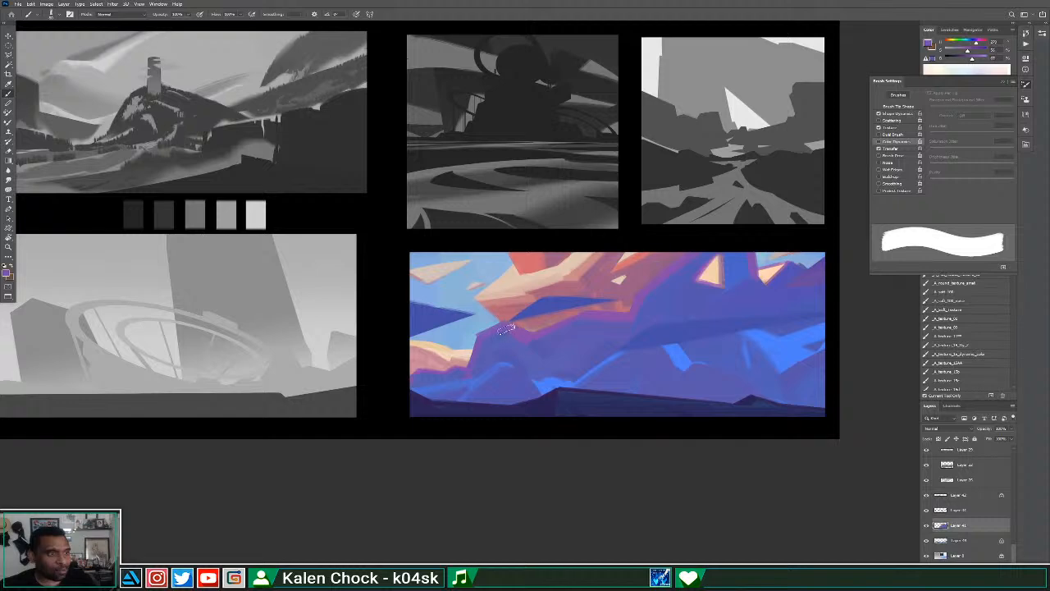
{"action": "left_click", "coordinate": [509, 365], "text": "alt"}
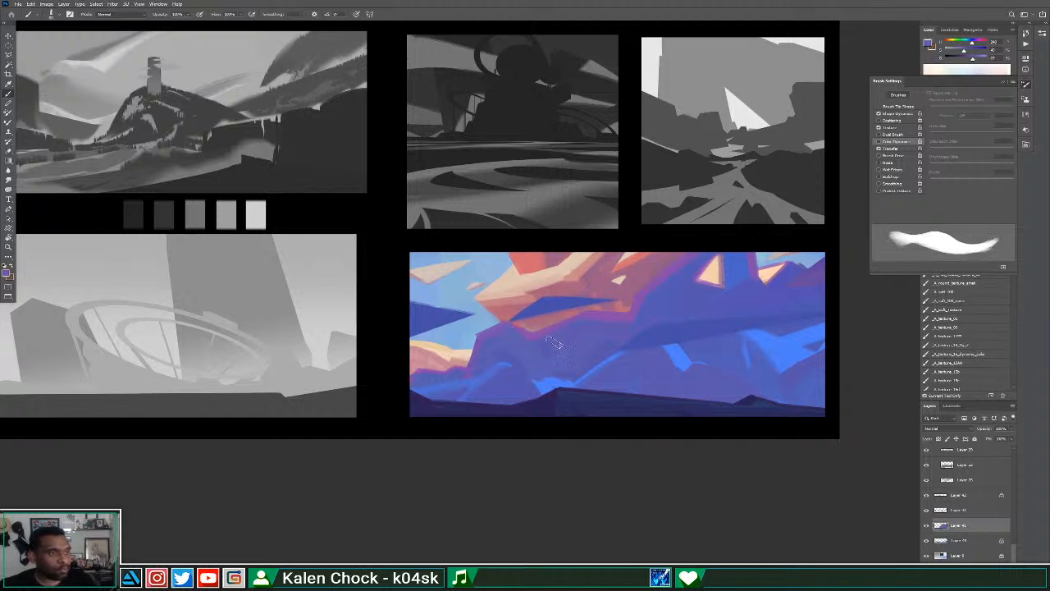
{"action": "left_click", "coordinate": [560, 365], "text": "alt"}
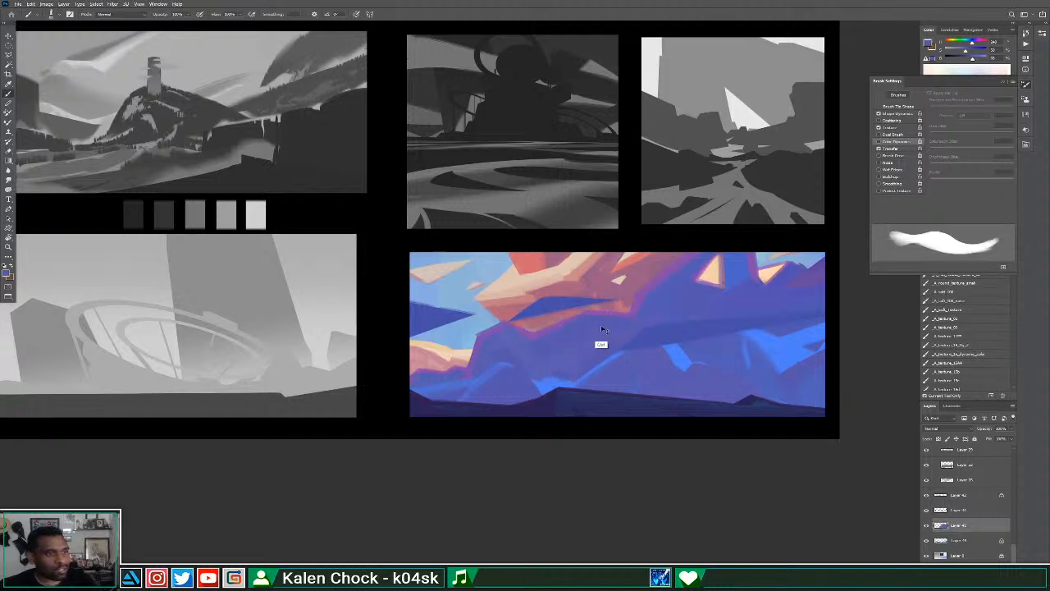
Refine the notch where the violet cloud meets the orange cloud with thin strokes of sampled pink and purple.
{"action": "left_click", "coordinate": [641, 297], "text": "alt"}
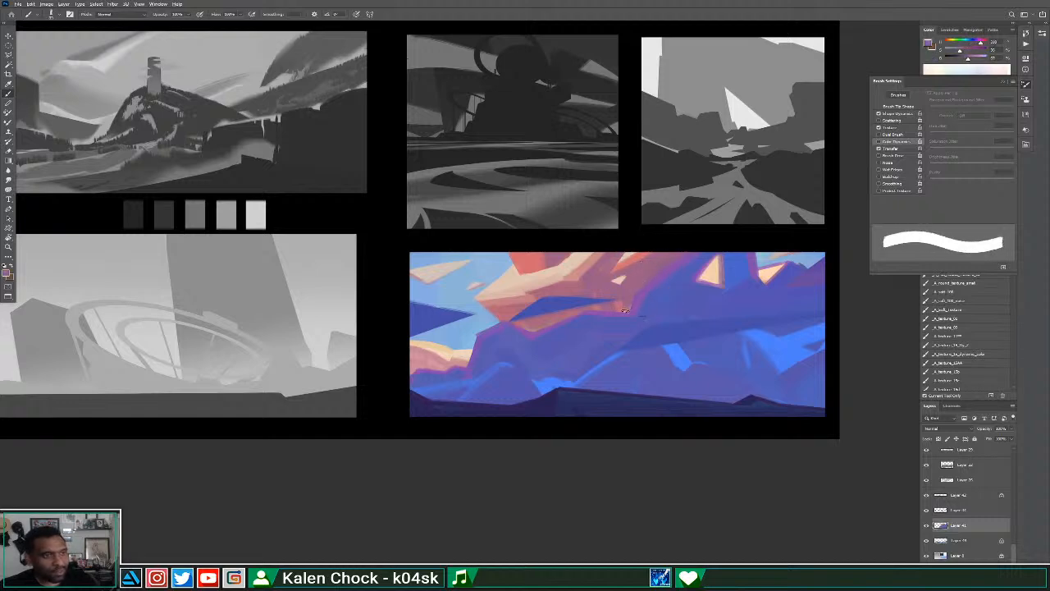
{"action": "left_click", "coordinate": [628, 308], "text": "alt"}
{"action": "left_click", "coordinate": [630, 307], "text": "shift"}
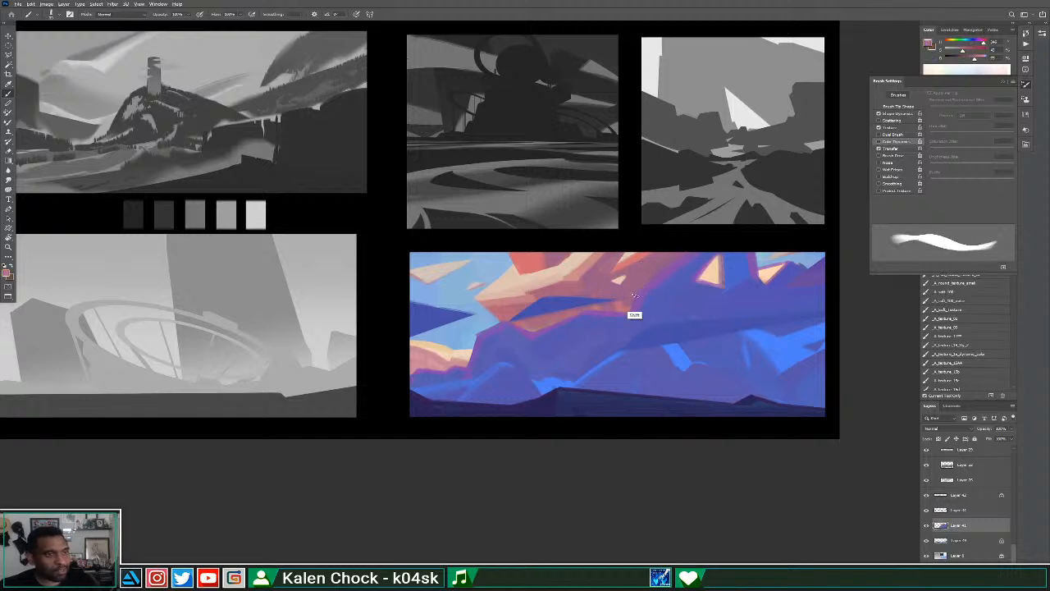
{"action": "left_click", "coordinate": [630, 316], "text": "alt"}
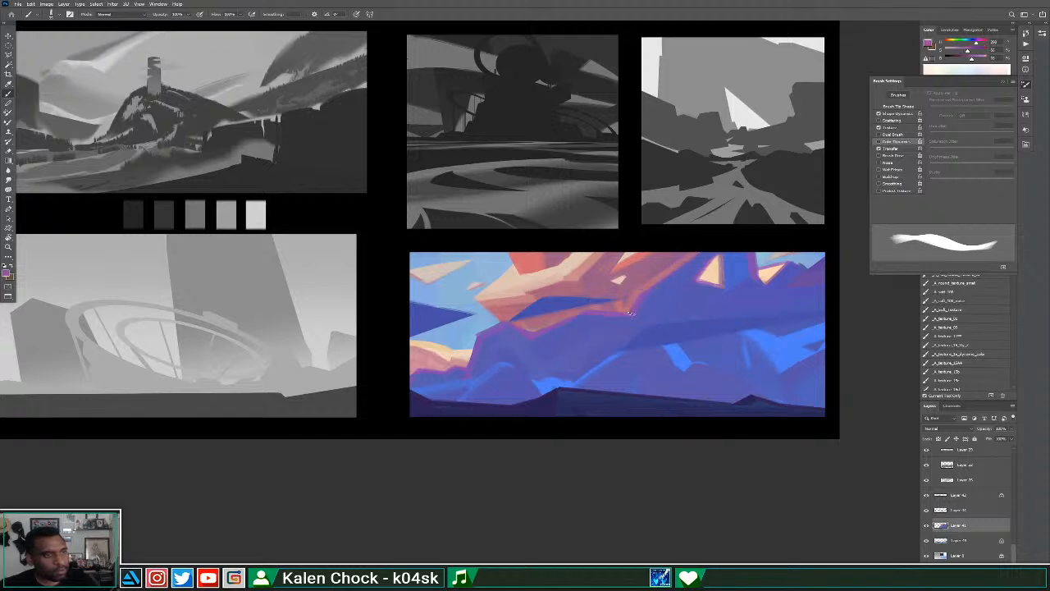
{"action": "left_click_drag", "start_coordinate": [628, 315], "coordinate": [648, 286]}
{"action": "left_click", "coordinate": [629, 326], "text": "alt"}
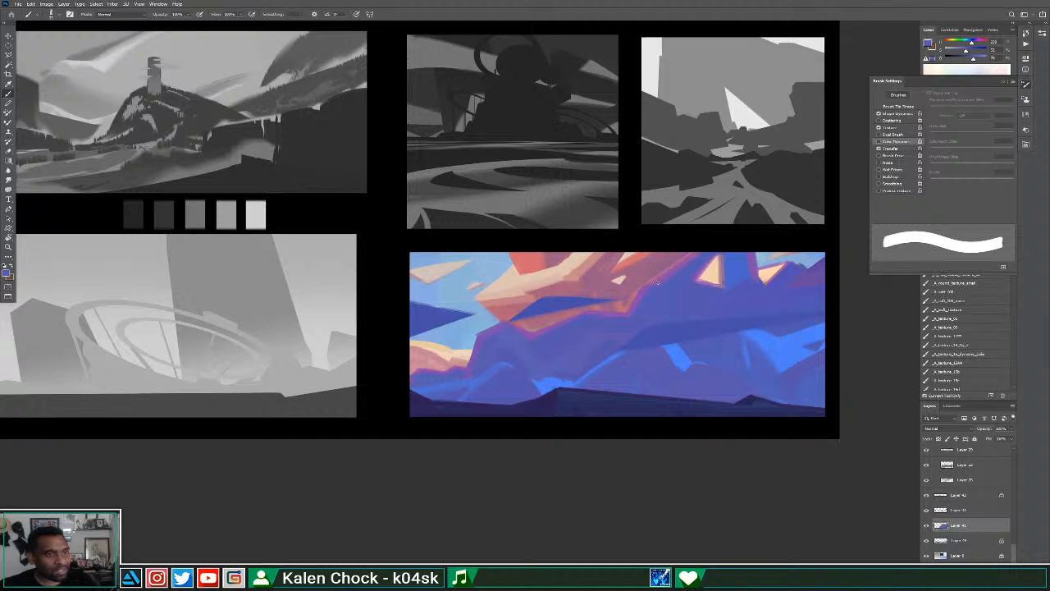
Enlarge the brush and paint broad mauve and dusty-red diagonal strokes over the shaded part of the orange cloud.
{"action": "left_click", "coordinate": [642, 289], "text": "alt"}
{"action": "left_click", "coordinate": [630, 297], "text": "alt"}
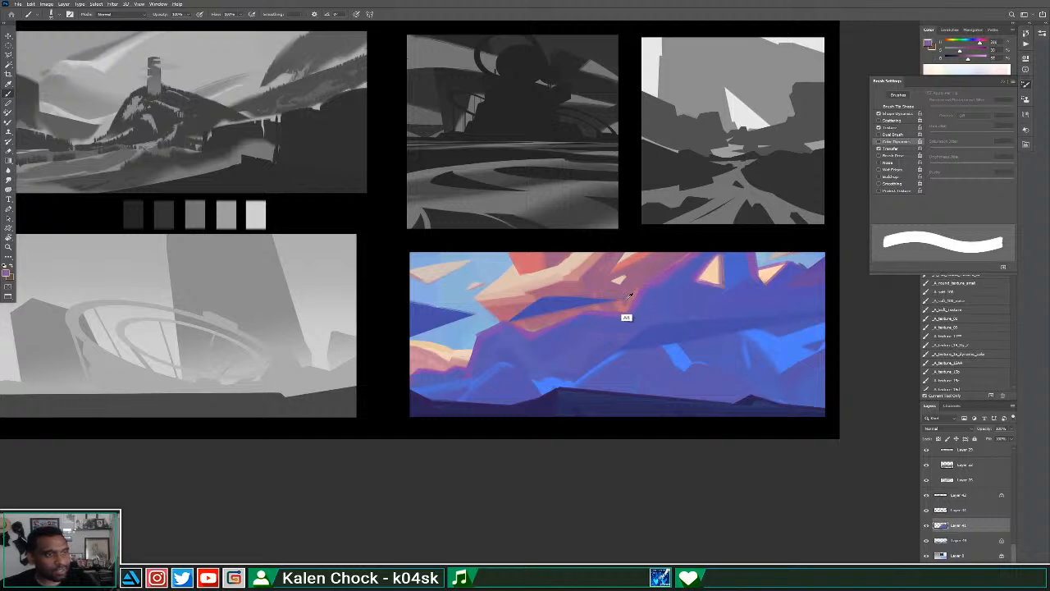
{"action": "key", "text": "]"}
{"action": "key", "text": "]"}
{"action": "key", "text": "]"}
{"action": "left_click", "coordinate": [605, 287], "text": "alt"}
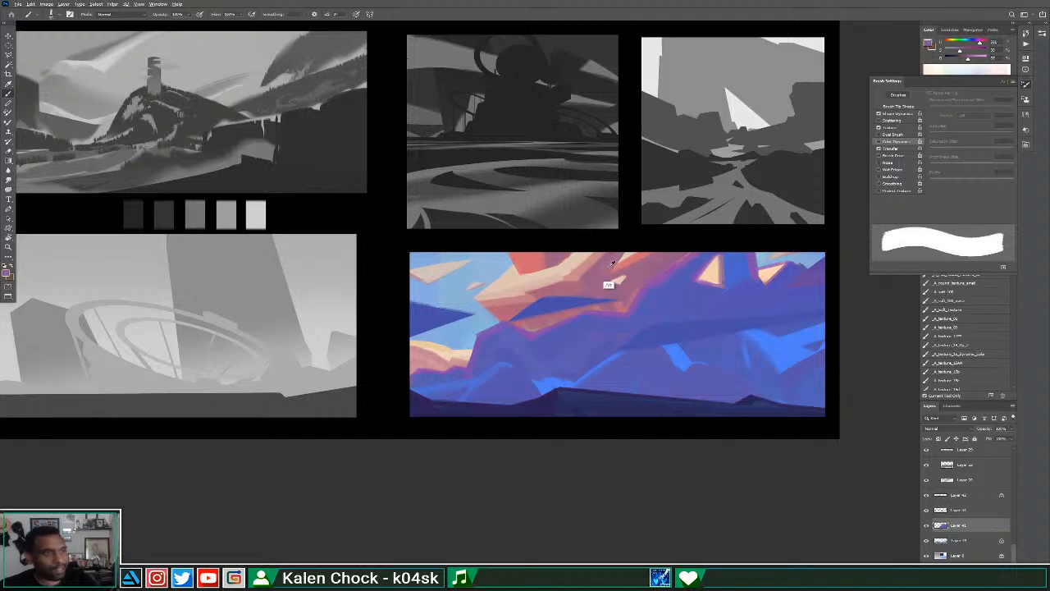
{"action": "left_click_drag", "start_coordinate": [583, 288], "coordinate": [628, 233]}
{"action": "left_click_drag", "start_coordinate": [577, 292], "coordinate": [625, 240]}
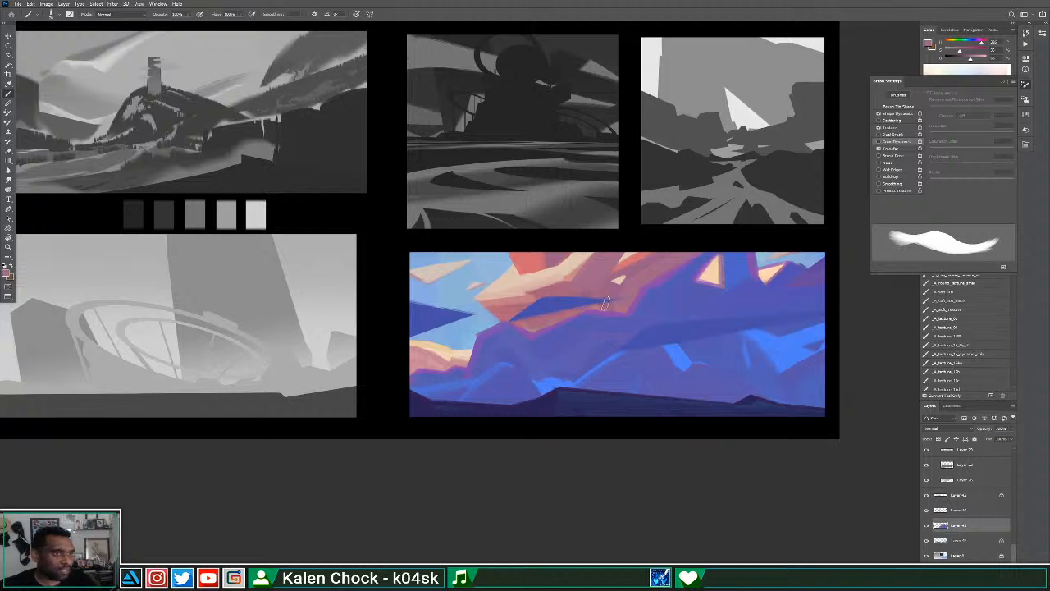
{"action": "left_click", "coordinate": [534, 321], "text": "alt"}
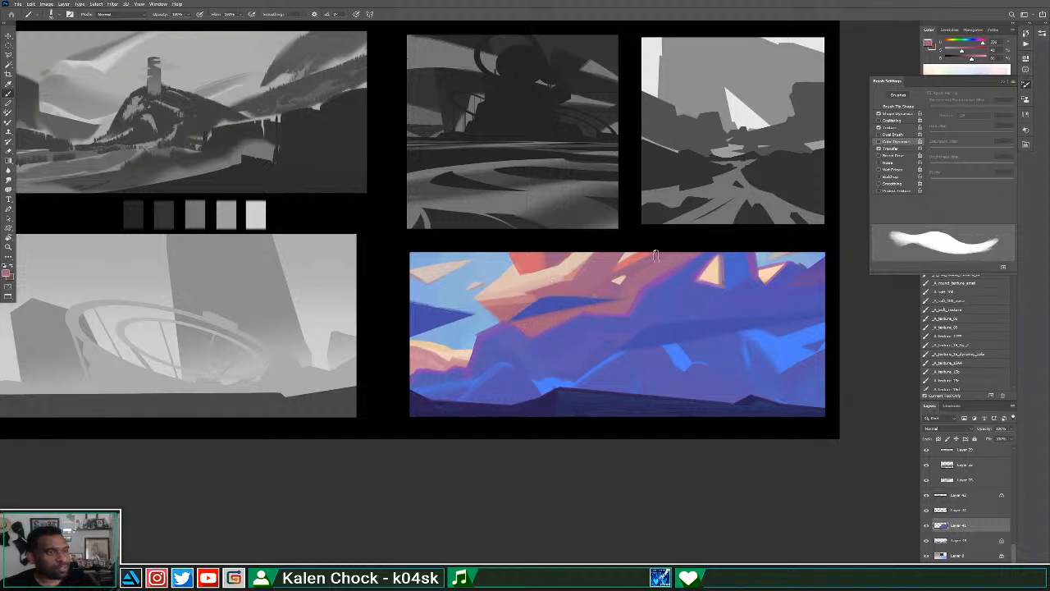
Paint a sampled purple rim along the violet cloud's upper edge with a thin brush.
{"action": "left_click", "coordinate": [638, 310], "text": "alt"}
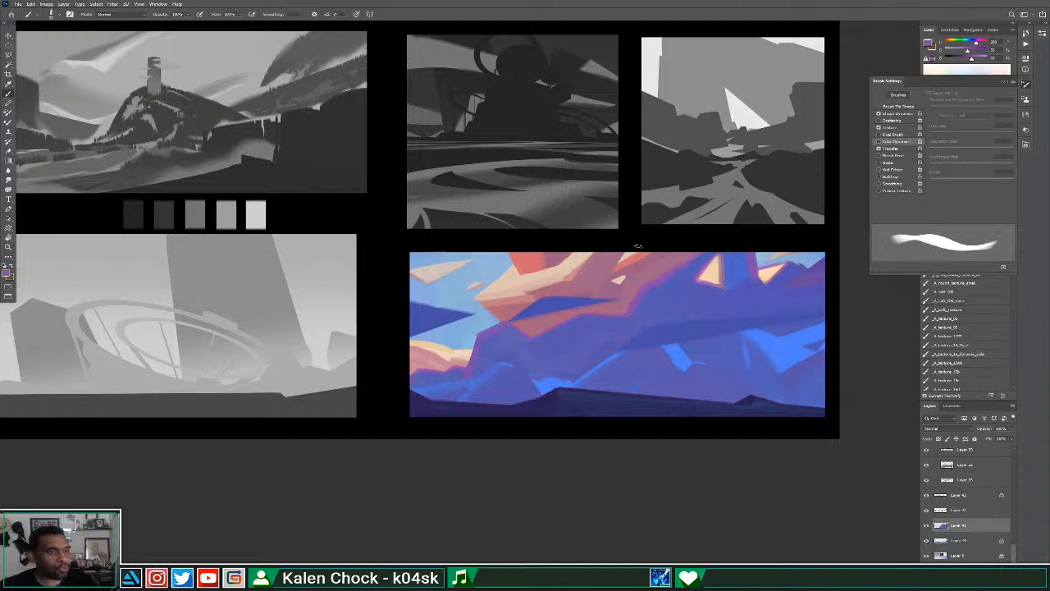
{"action": "key", "text": "shift"}
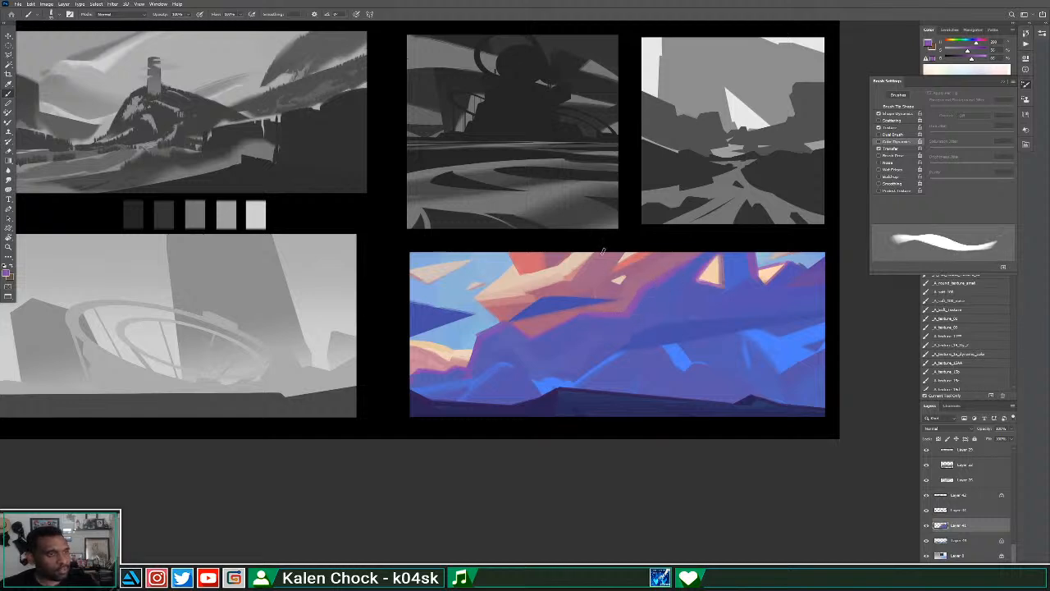
{"action": "key", "text": "shift"}
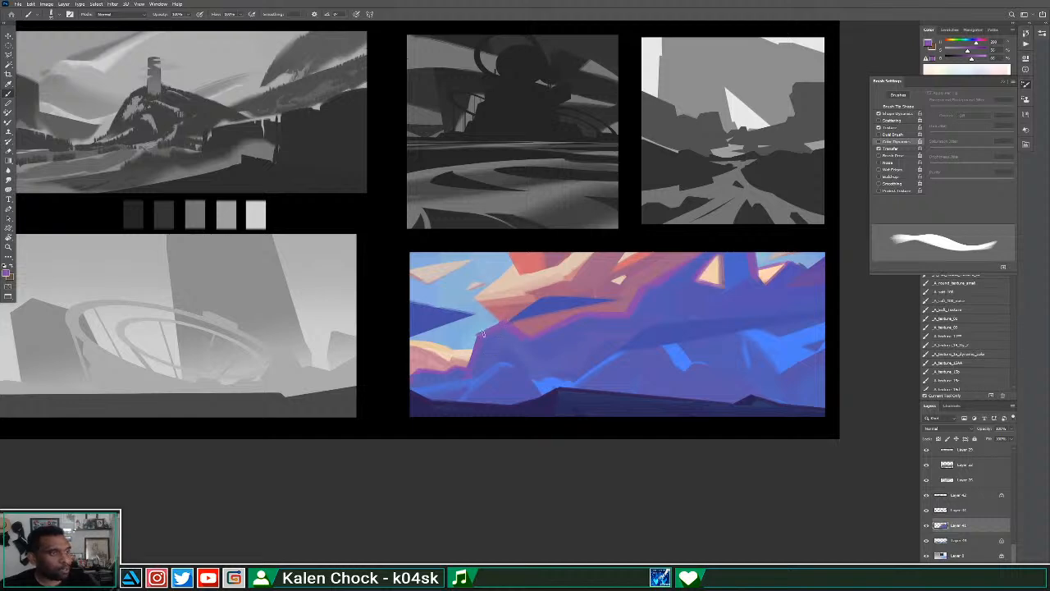
Trim the violet cloud's left shoulder against the blue sky with a smaller eraser.
{"action": "key", "text": "e"}
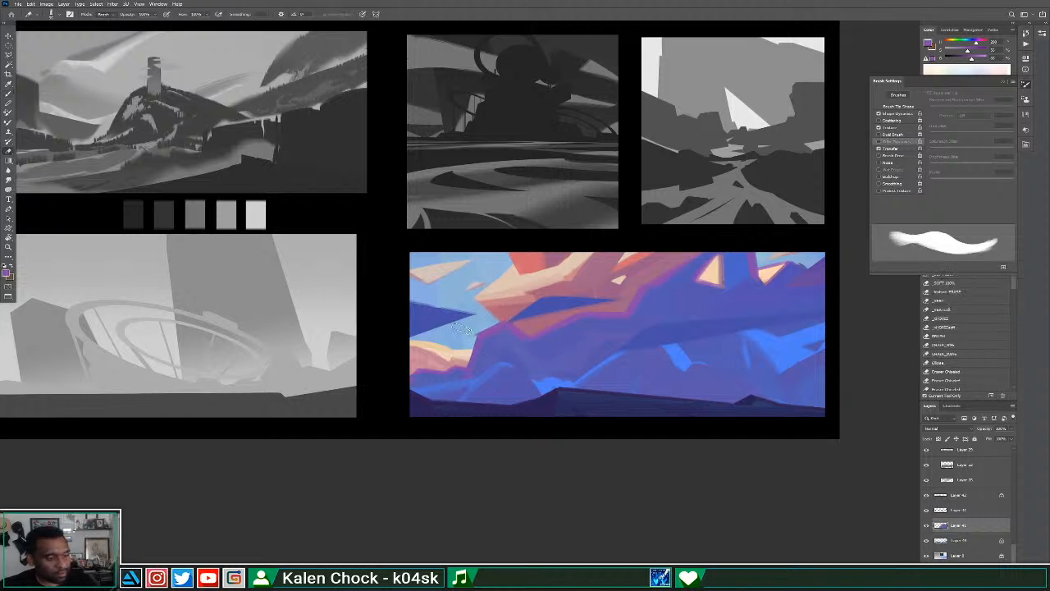
{"action": "key", "text": "bracketleft"}
{"action": "key", "text": "bracketleft"}
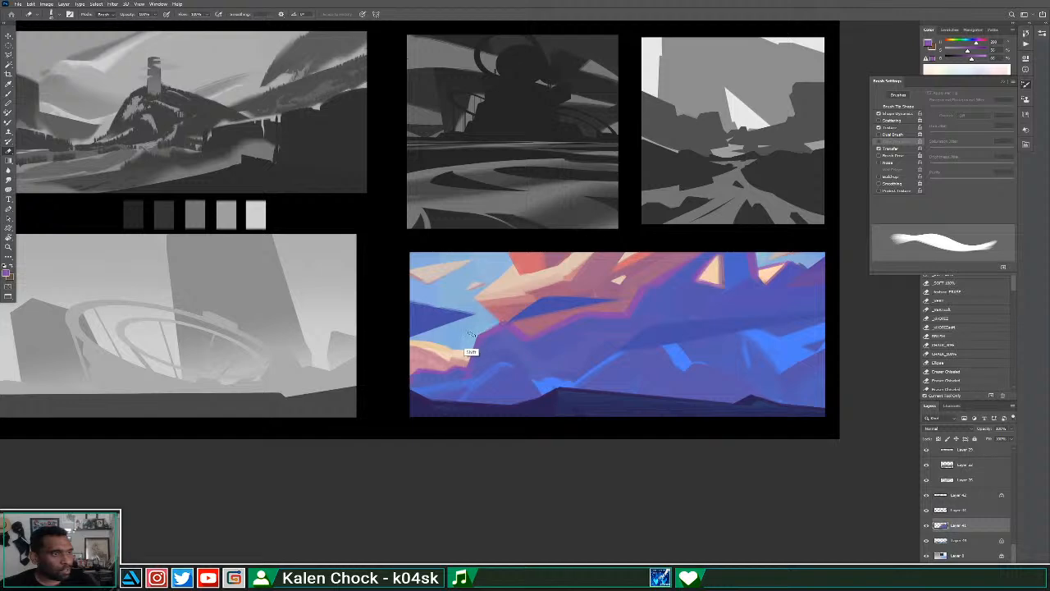
Rework the orange cloud's left tip and underside with sampled dusty pink and purple brush strokes.
{"action": "key", "text": "b"}
{"action": "left_click", "coordinate": [509, 315], "text": "alt"}
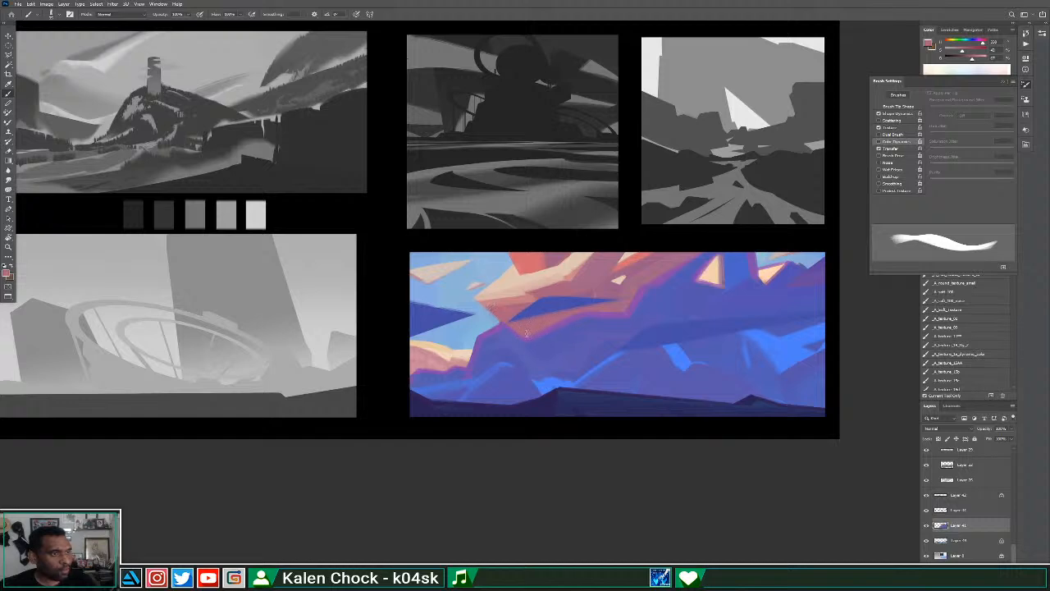
{"action": "left_click", "coordinate": [577, 315], "text": "alt"}
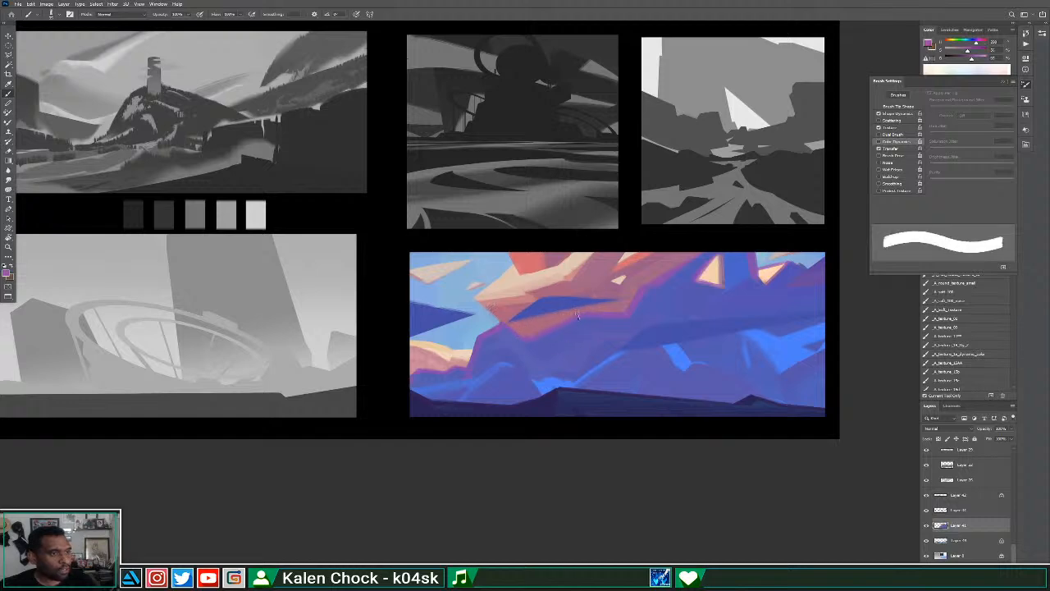
{"action": "left_click", "coordinate": [502, 330], "text": "alt"}
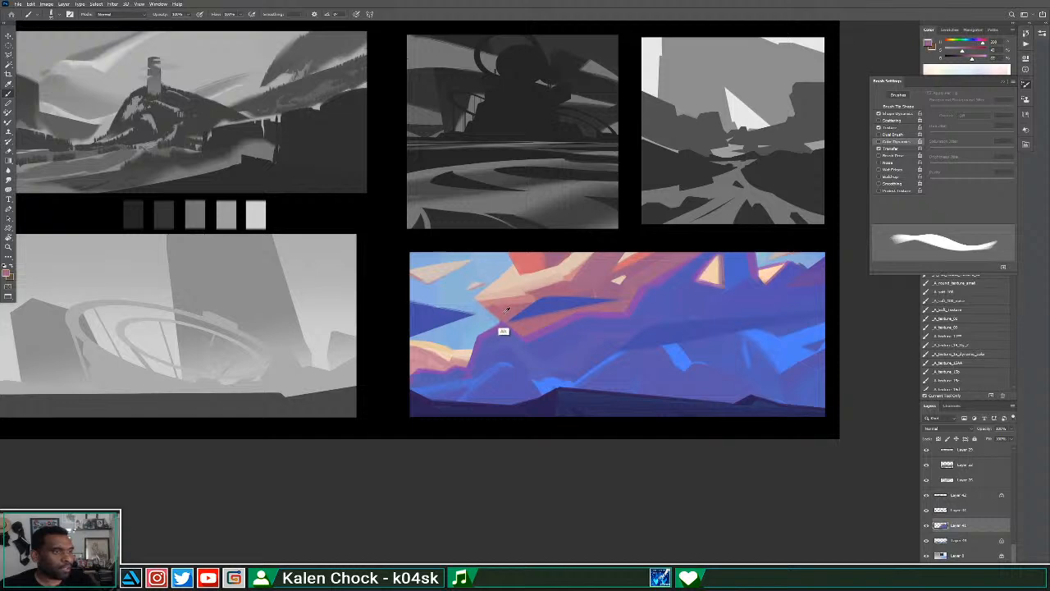
{"action": "left_click", "coordinate": [505, 320], "text": "alt"}
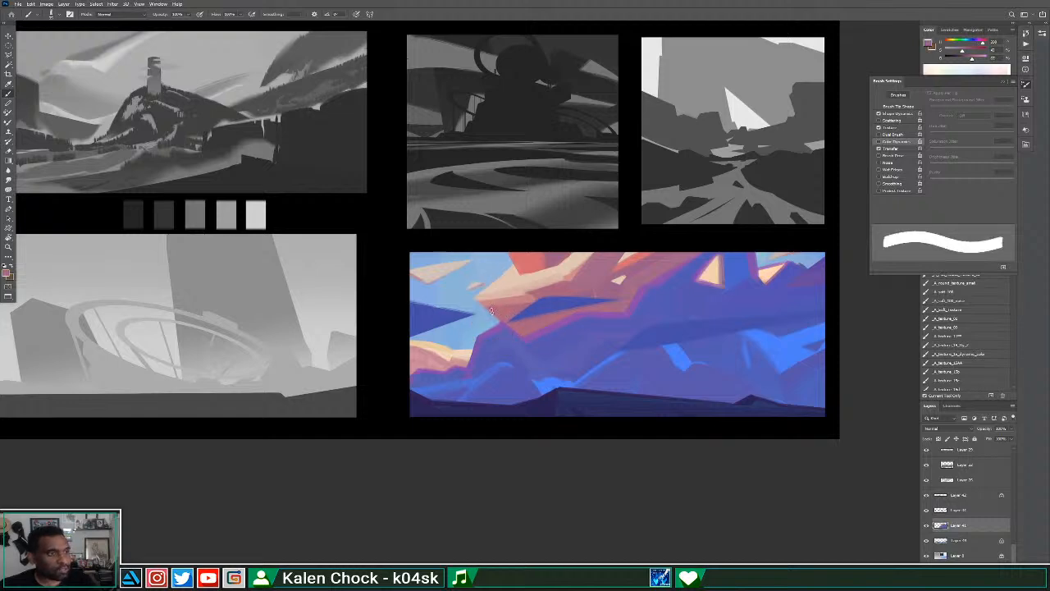
{"action": "left_click", "coordinate": [524, 308], "text": "shift"}
Lock the cloud layer's transparent pixels and blend the orange cloud's lit planes with larger strokes of sampled pink and peach.
{"action": "key", "text": "/"}
{"action": "key", "text": "]"}
{"action": "key", "text": "]"}
{"action": "key", "text": "]"}
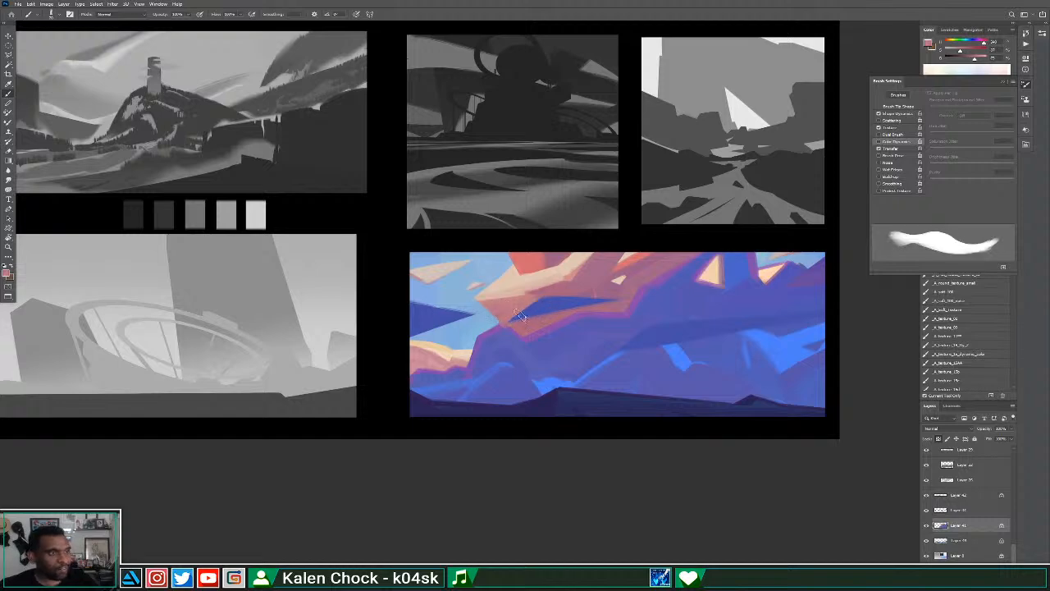
{"action": "left_click", "coordinate": [551, 293], "text": "alt"}
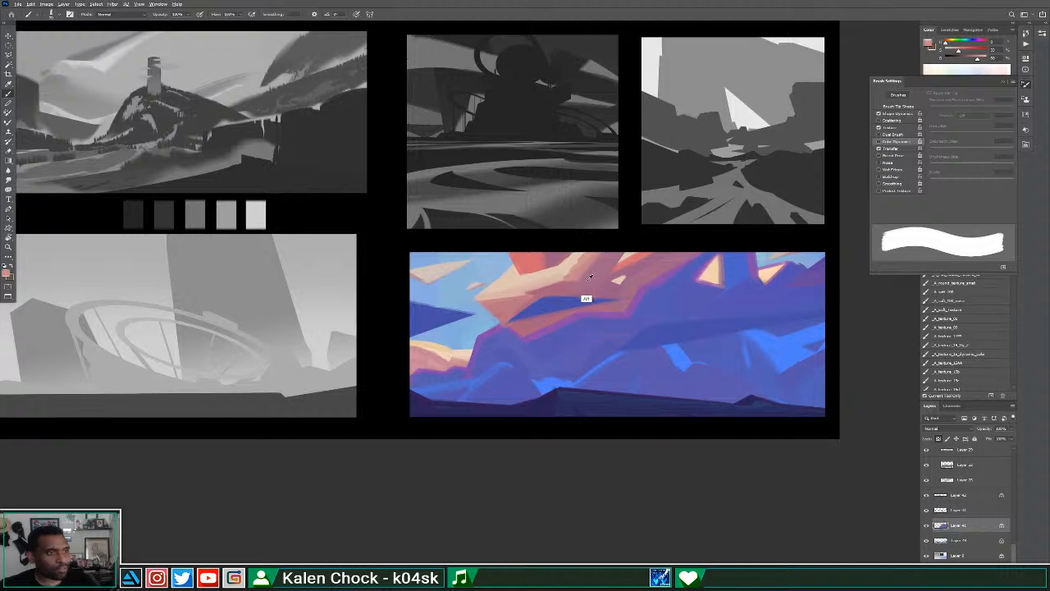
{"action": "left_click", "coordinate": [572, 274], "text": "alt"}
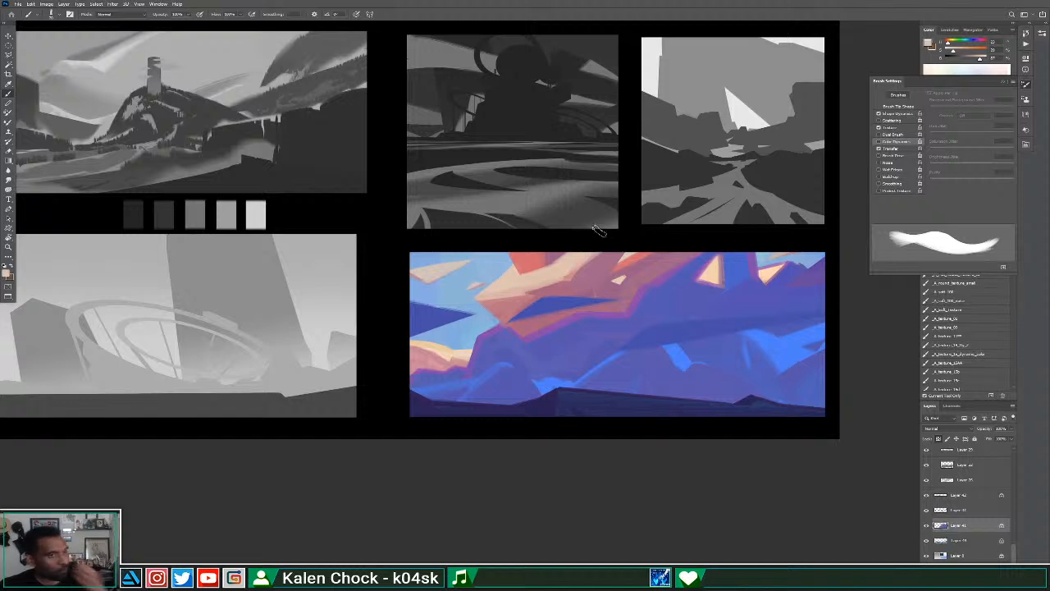
Blend the violet cloud's upper edge and left shoulder with strokes of purple and blue-violet sampled from the cloud.
{"action": "left_click", "coordinate": [642, 293], "text": "alt"}
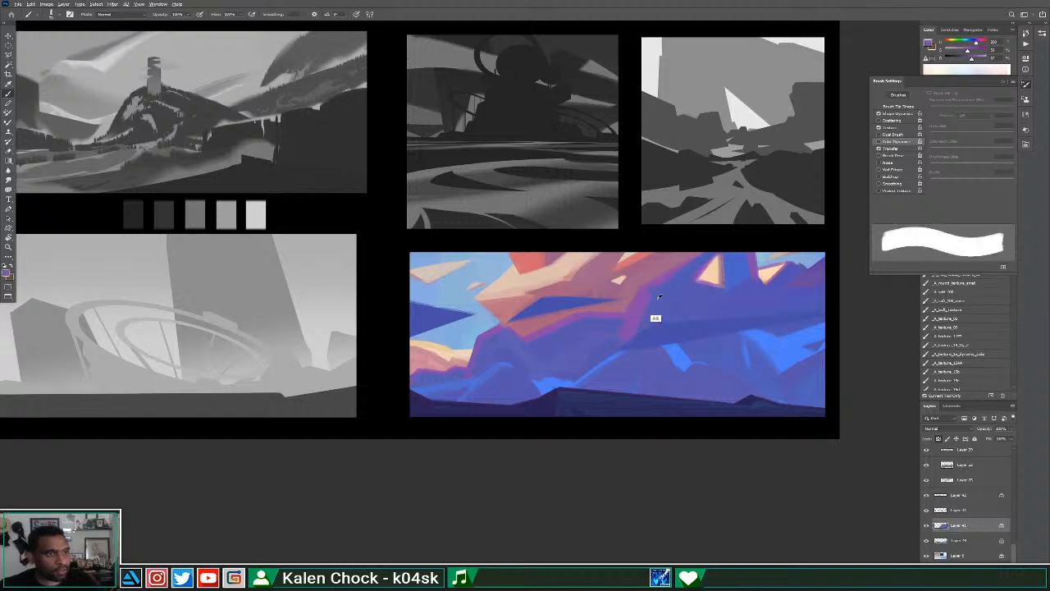
{"action": "left_click", "coordinate": [659, 297], "text": "alt"}
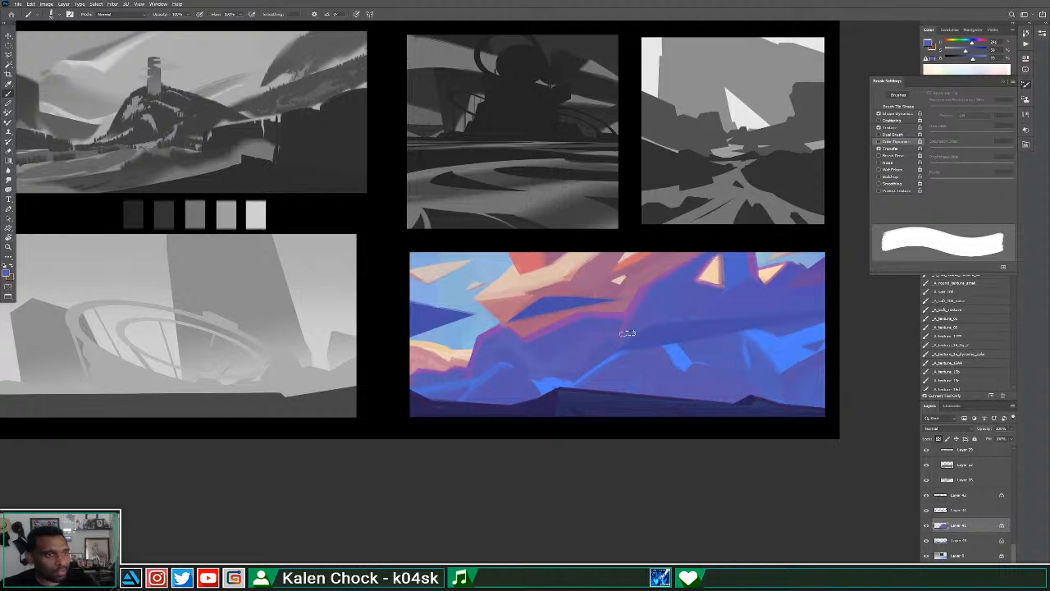
{"action": "key", "text": "z"}
{"action": "left_click", "coordinate": [659, 296], "text": "alt"}
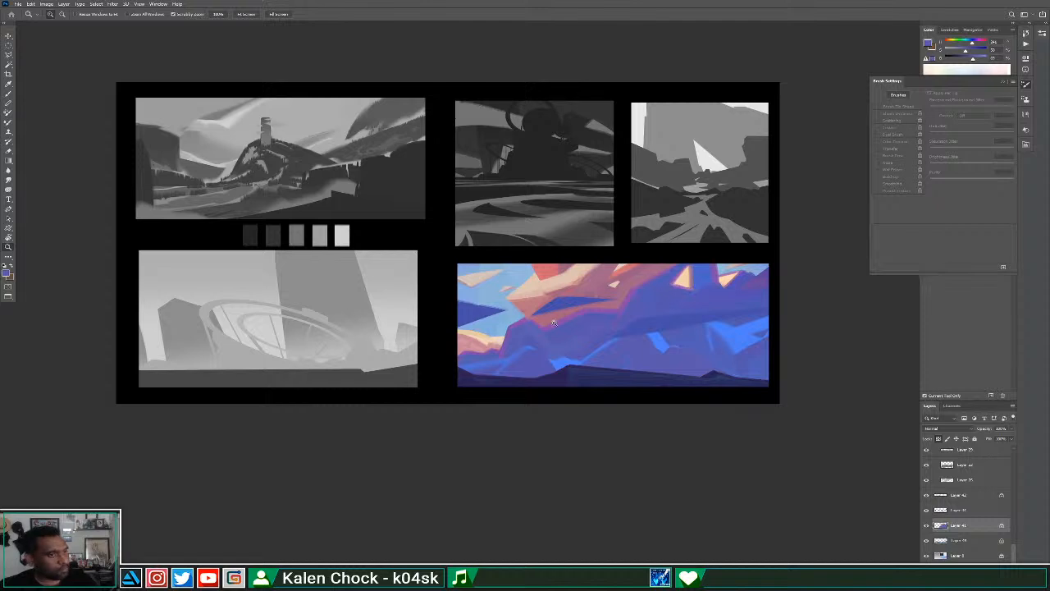
{"action": "key", "text": "b"}
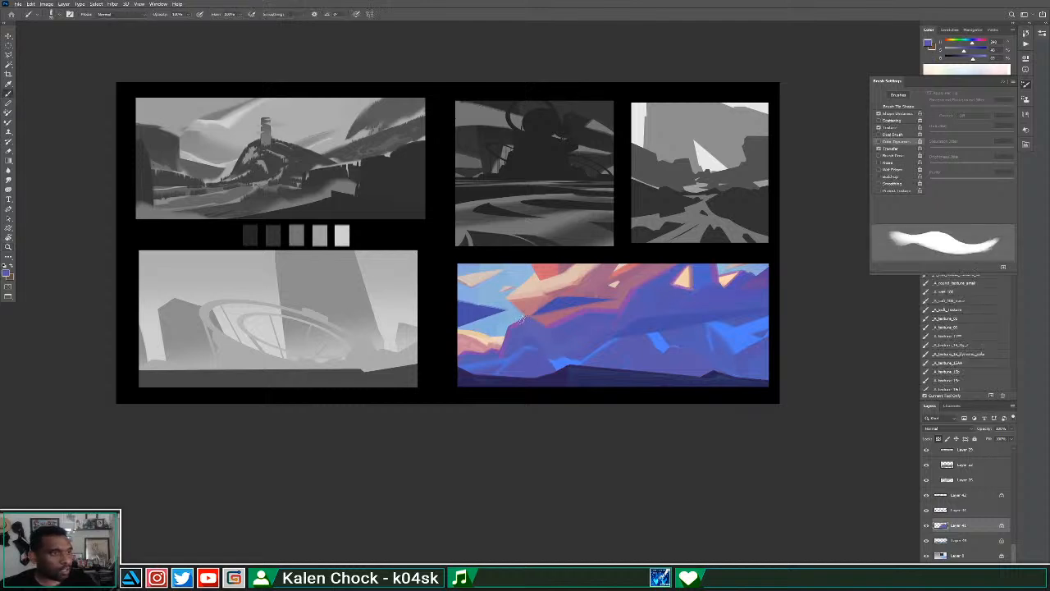
{"action": "left_click", "coordinate": [531, 318], "text": "alt"}
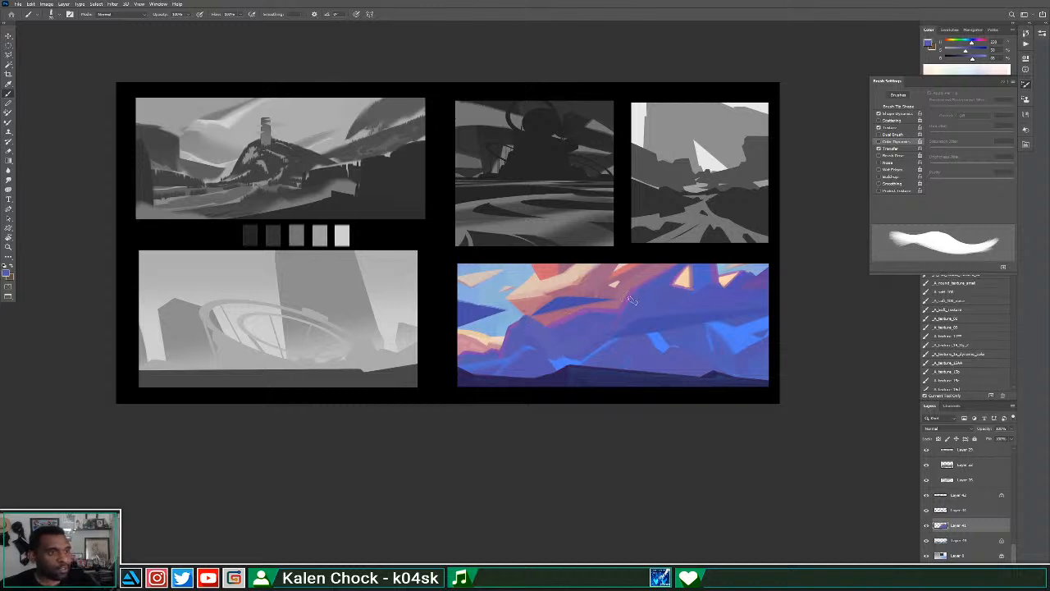
{"action": "left_click", "coordinate": [661, 301], "text": "alt"}
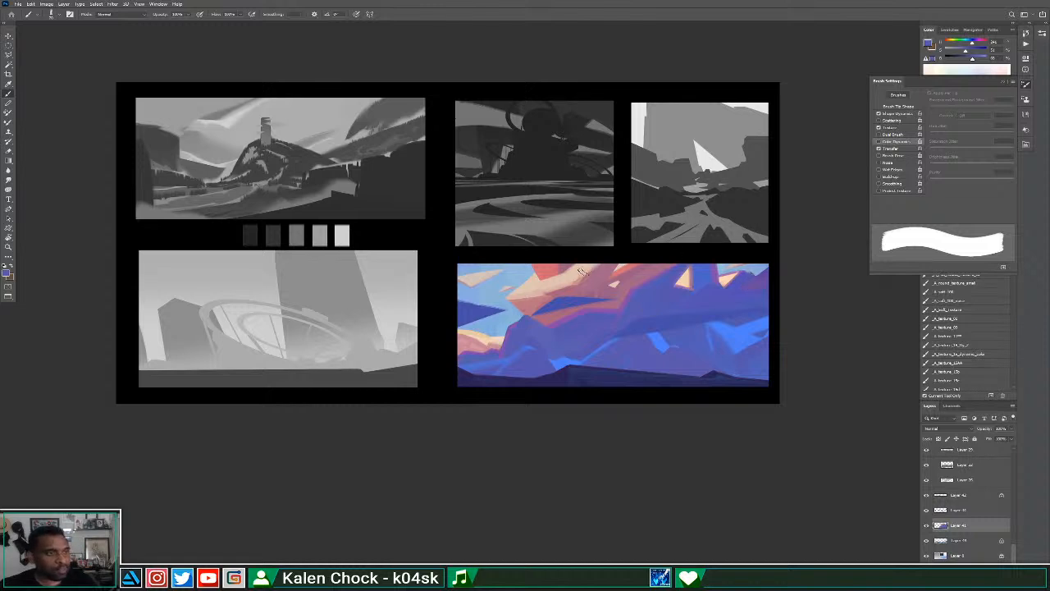
Blend the orange cloud's central planes above the blue gap with sampled dusty pink and salmon strokes.
{"action": "left_click", "coordinate": [580, 301], "text": "alt"}
{"action": "left_click", "coordinate": [592, 298], "text": "alt"}
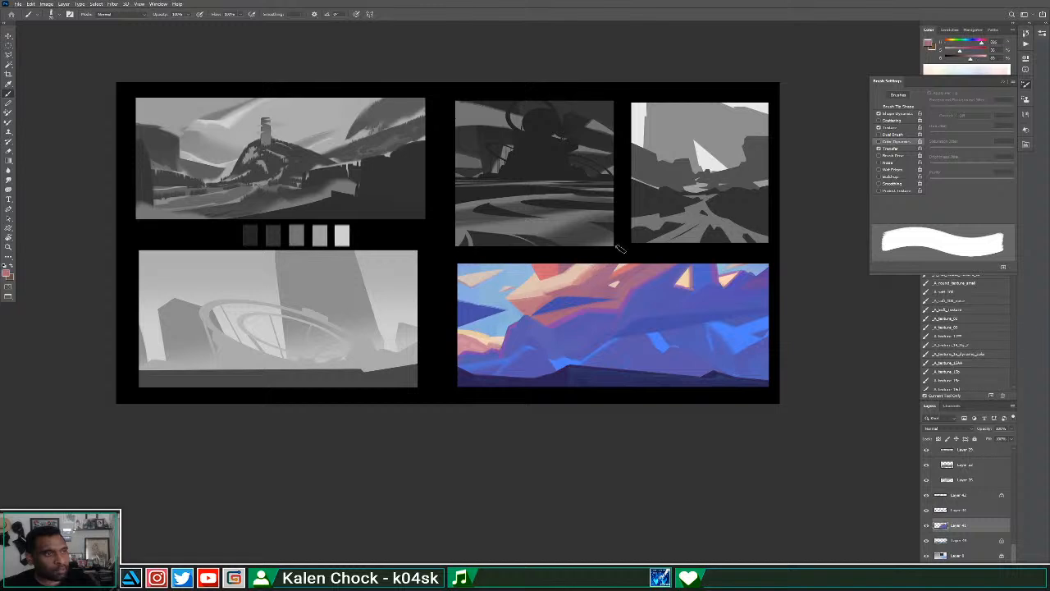
{"action": "left_click", "coordinate": [580, 289], "text": "alt"}
{"action": "left_click", "coordinate": [580, 280], "text": "alt"}
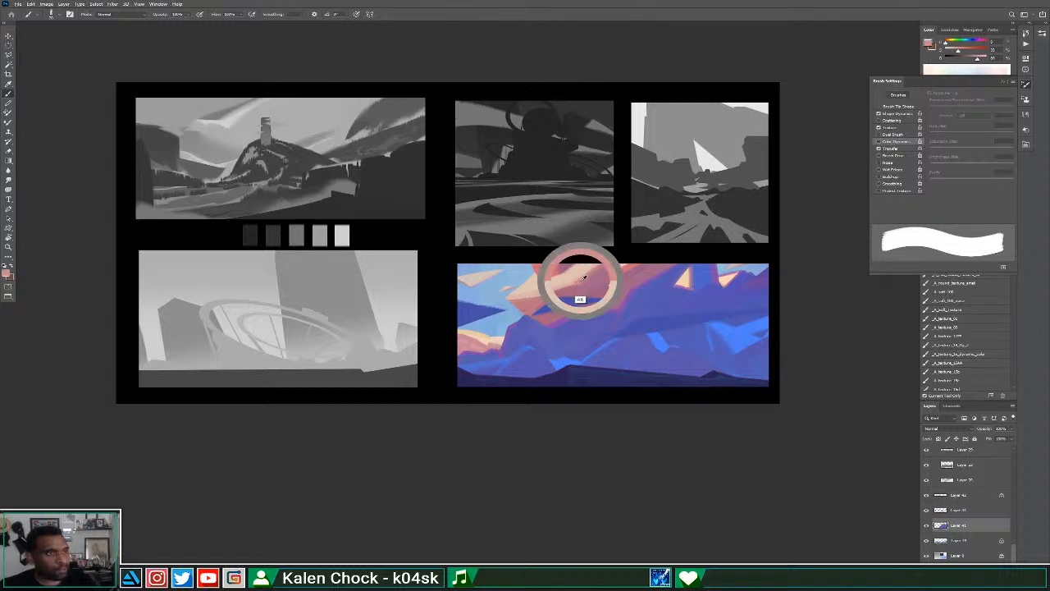
{"action": "left_click", "coordinate": [588, 305], "text": "alt"}
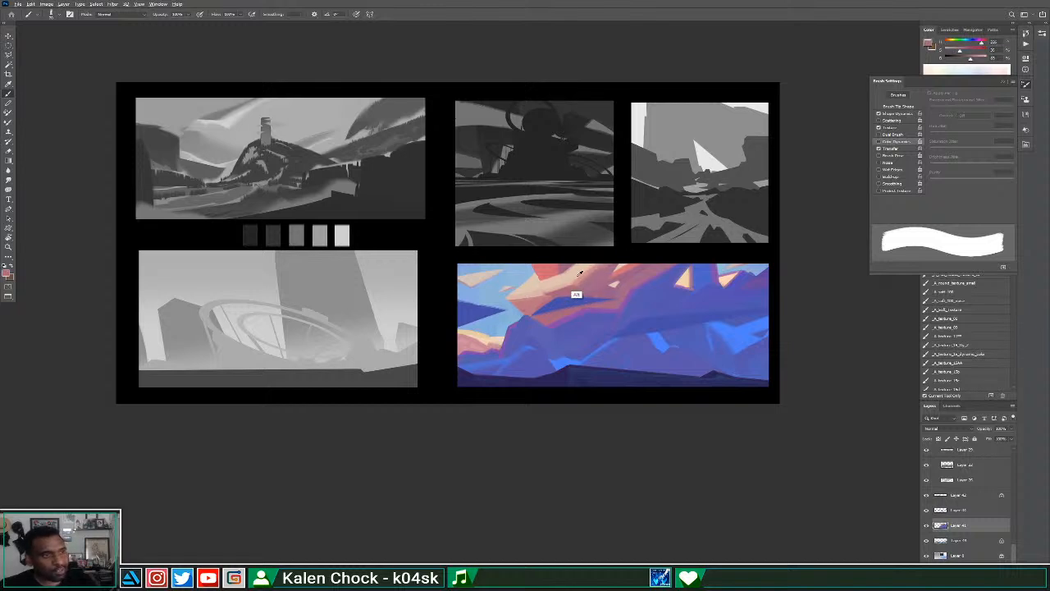
{"action": "left_click", "coordinate": [578, 295], "text": "alt"}
{"action": "left_click", "coordinate": [620, 292], "text": "alt"}
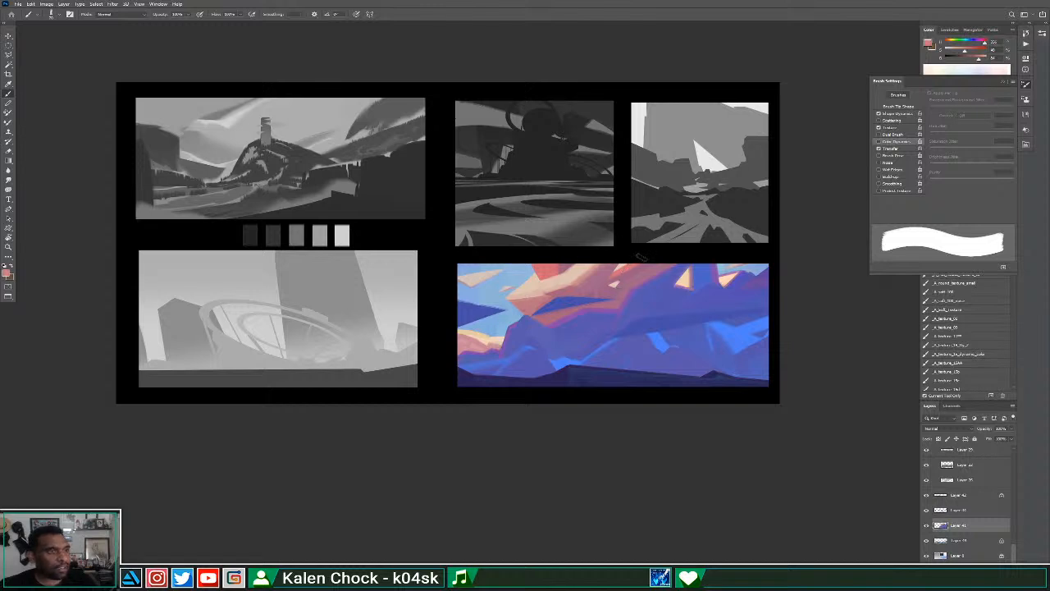
{"action": "left_click", "coordinate": [605, 301], "text": "alt"}
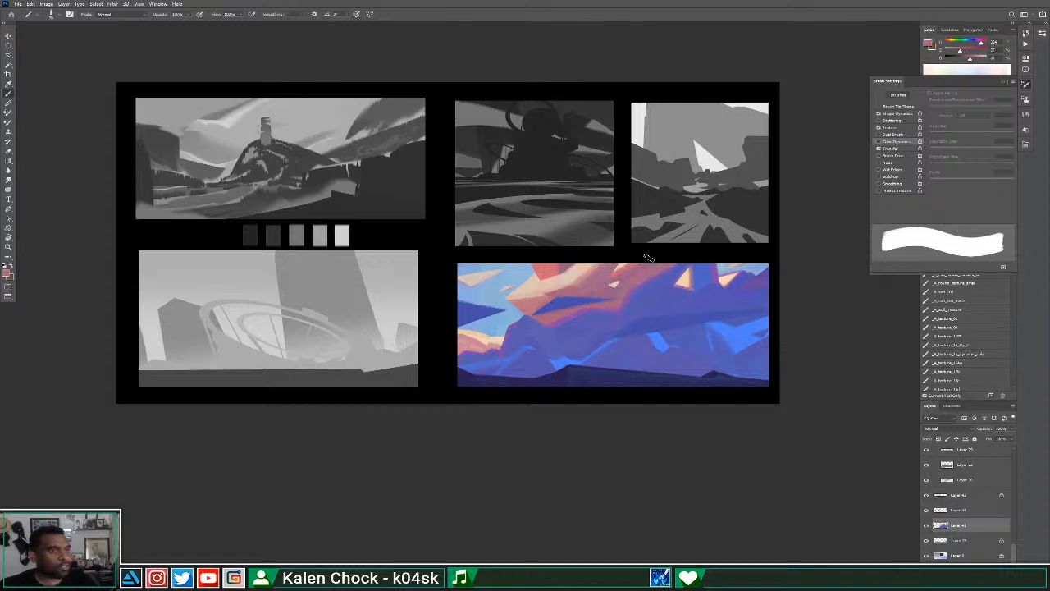
Smooth the right part of the violet cloud beneath the peach gaps with sampled blue-violet tones.
{"action": "left_click", "coordinate": [705, 296], "text": "alt"}
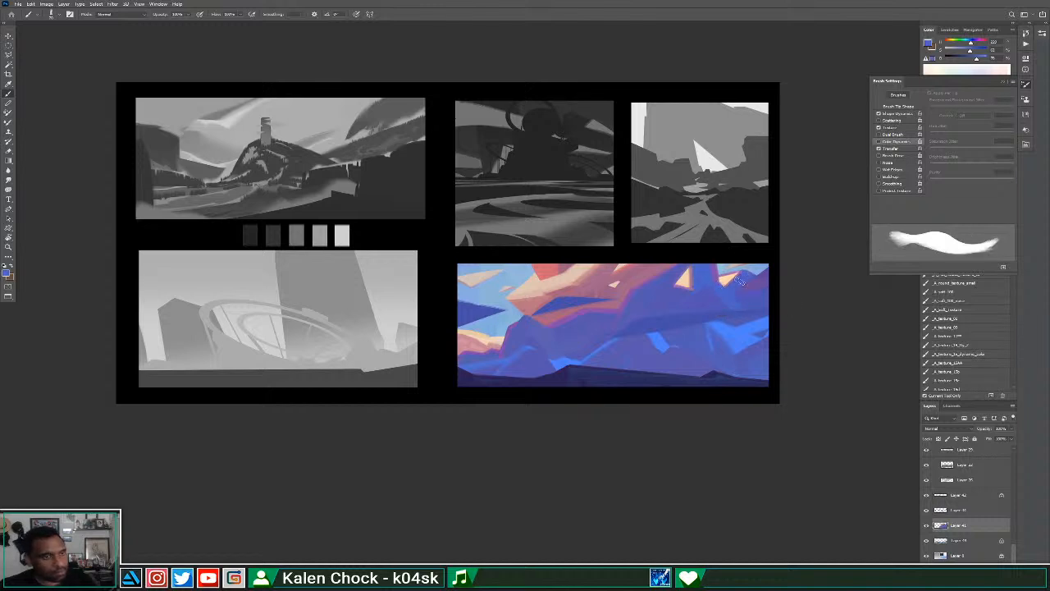
{"action": "left_click", "coordinate": [716, 298], "text": "alt"}
{"action": "left_click", "coordinate": [713, 300], "text": "alt"}
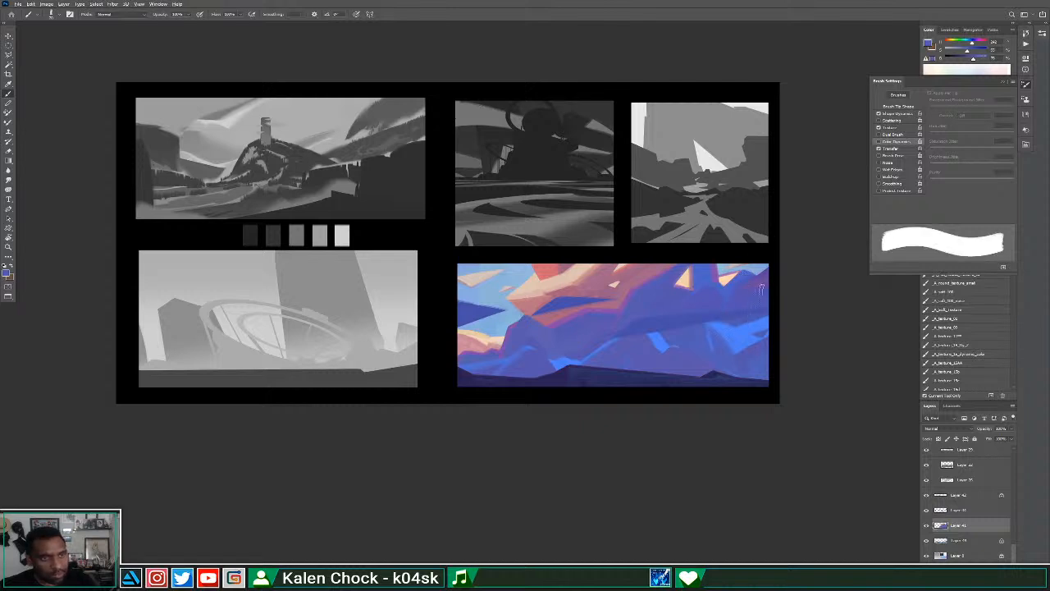
{"action": "left_click", "coordinate": [727, 310], "text": "alt"}
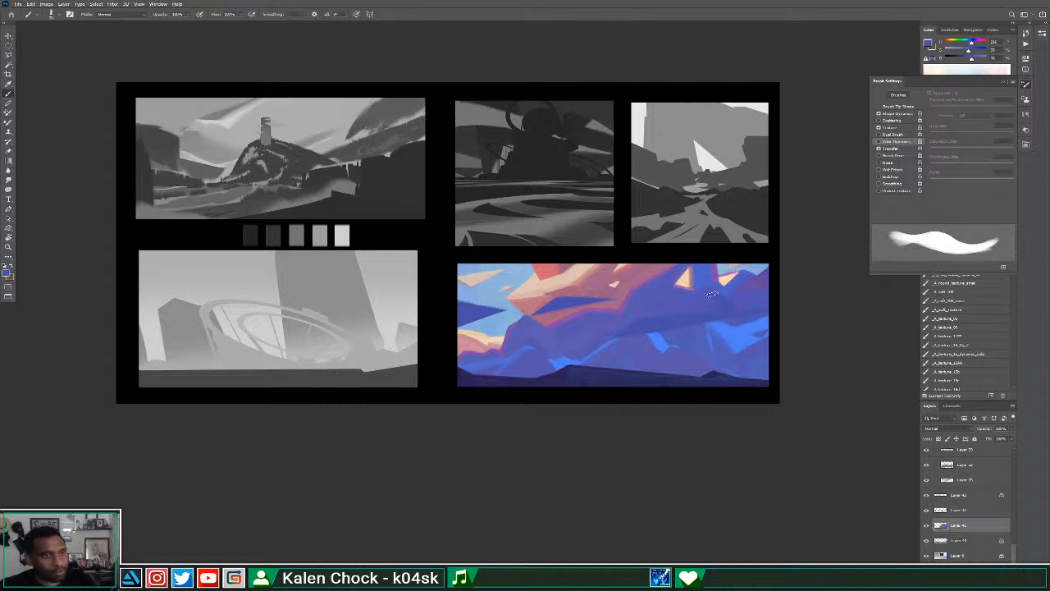
{"action": "left_click", "coordinate": [707, 301], "text": "alt"}
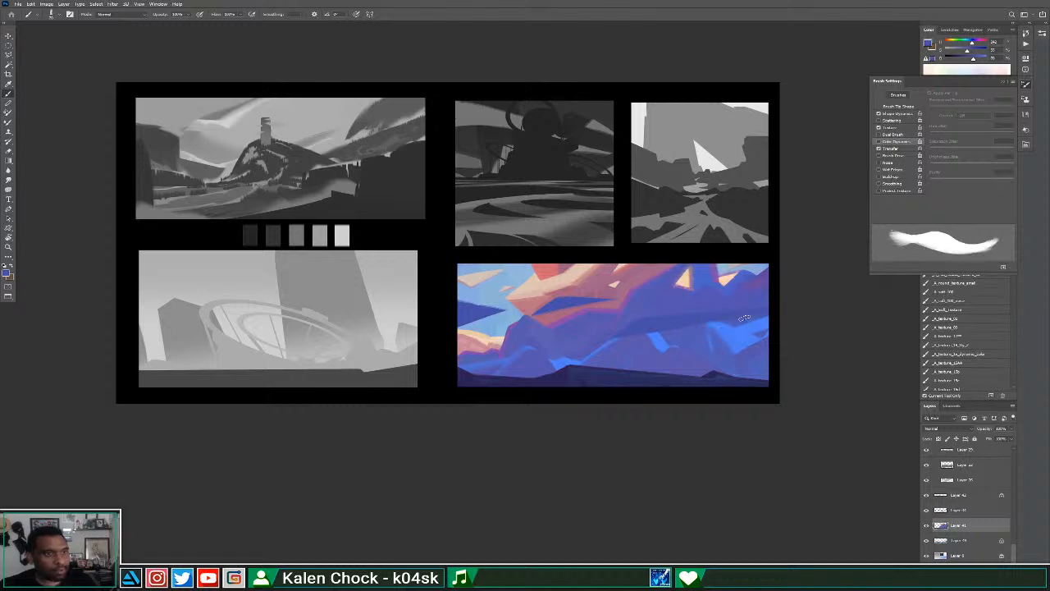
Touch up the cloud accent beside the coral patch with sampled pale peach on the layer above the violet cloud, then clean its edge with the eraser.
{"action": "left_click", "coordinate": [533, 273], "text": "alt"}
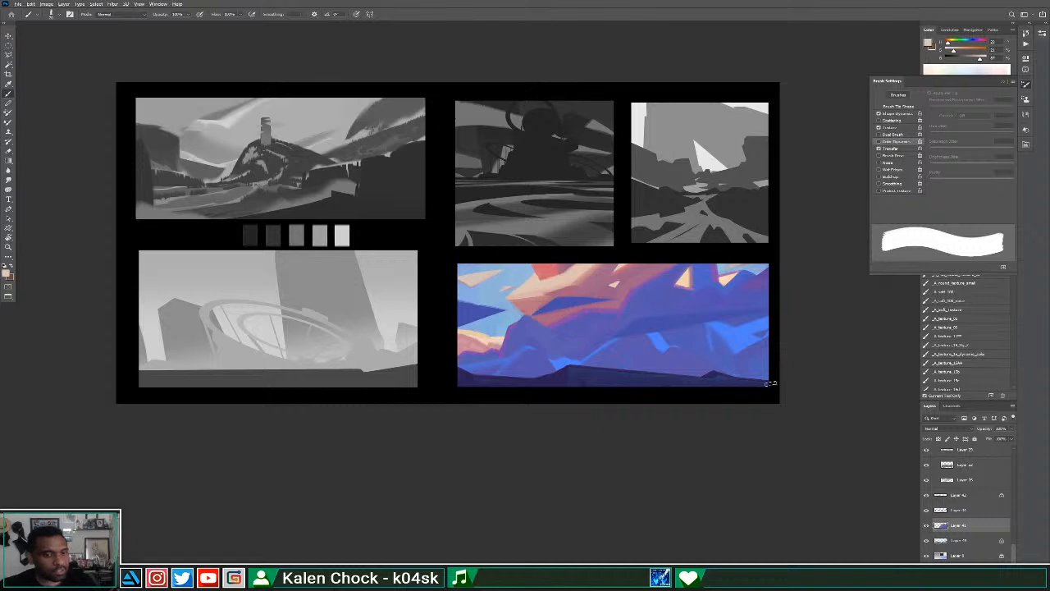
{"action": "left_click", "coordinate": [952, 509]}
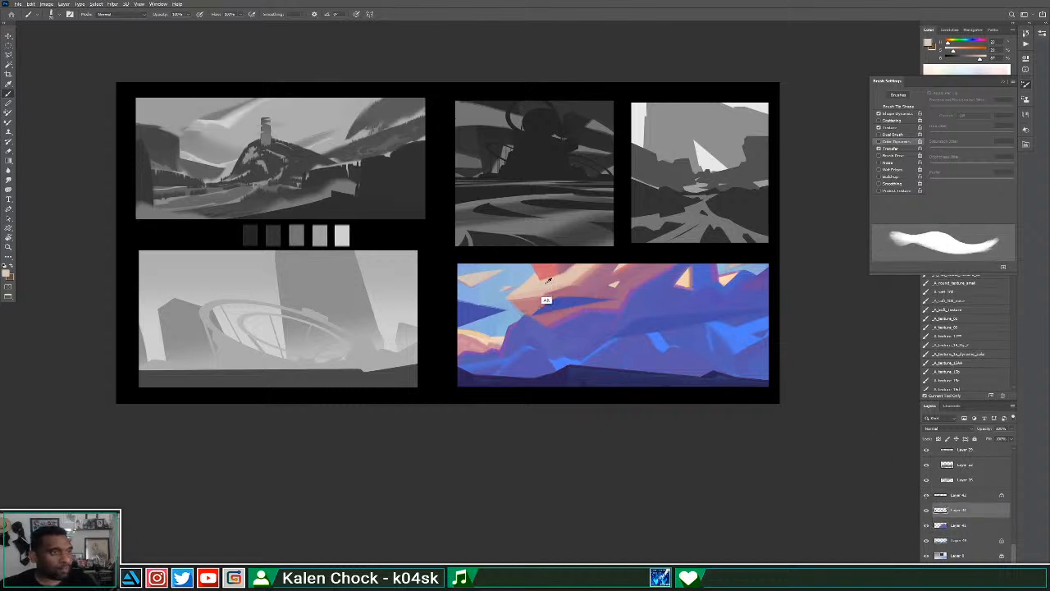
{"action": "left_click", "coordinate": [543, 301], "text": "alt"}
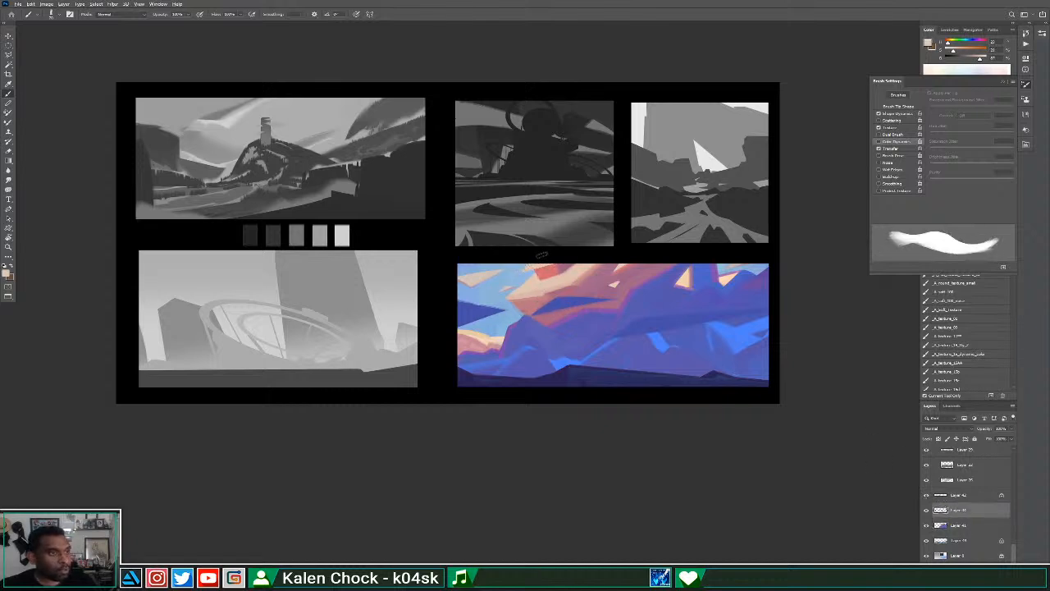
{"action": "key", "text": "e"}
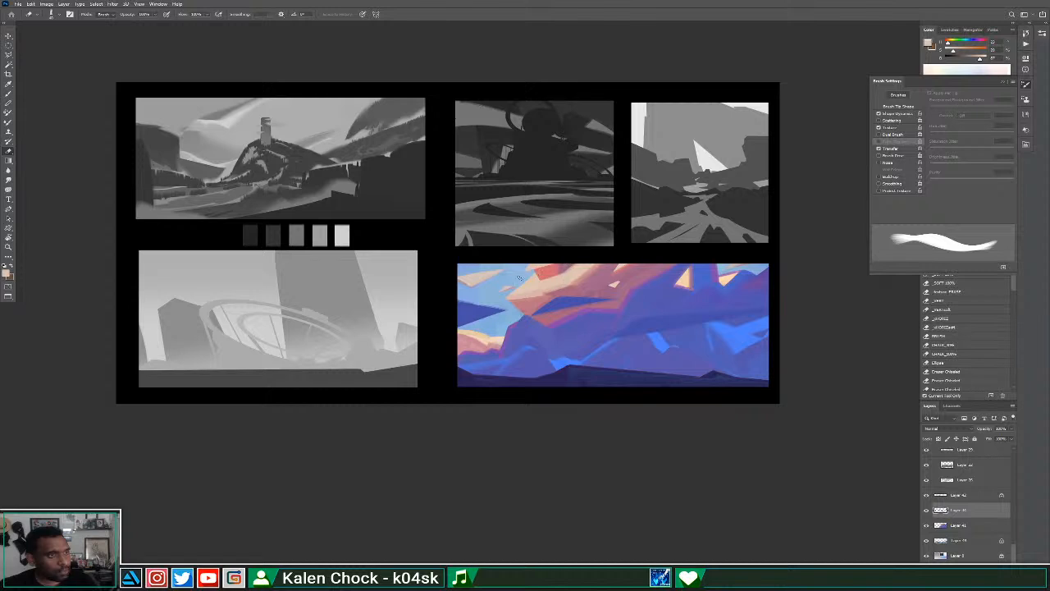
Lock the accent layer's transparent pixels and tint the small cloud beside the coral patch with sampled dusty pink using a smaller brush.
{"action": "key", "text": "b"}
{"action": "left_click", "coordinate": [529, 307], "text": "alt"}
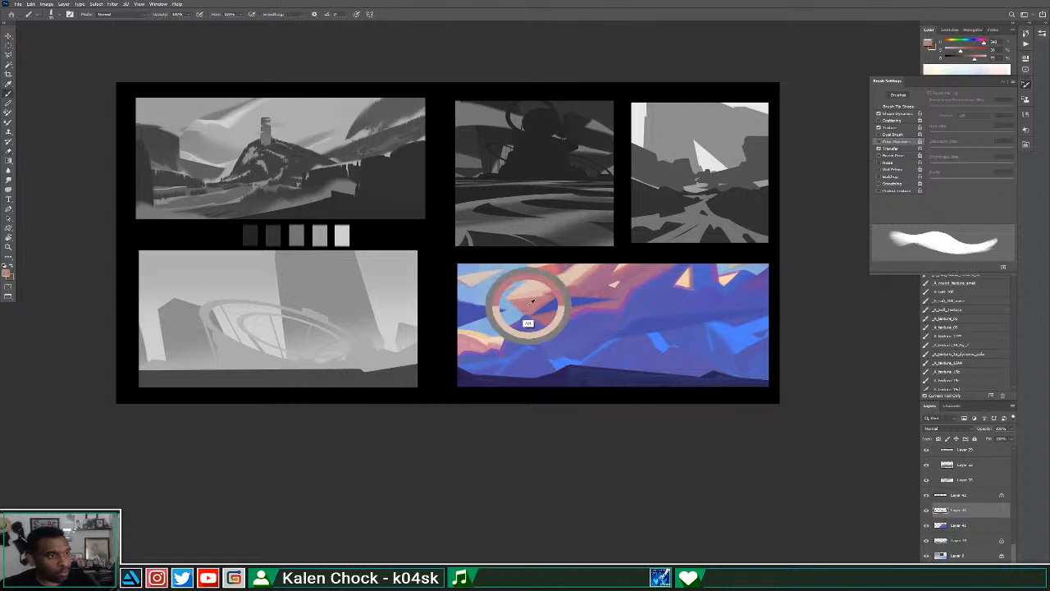
{"action": "key", "text": "slash"}
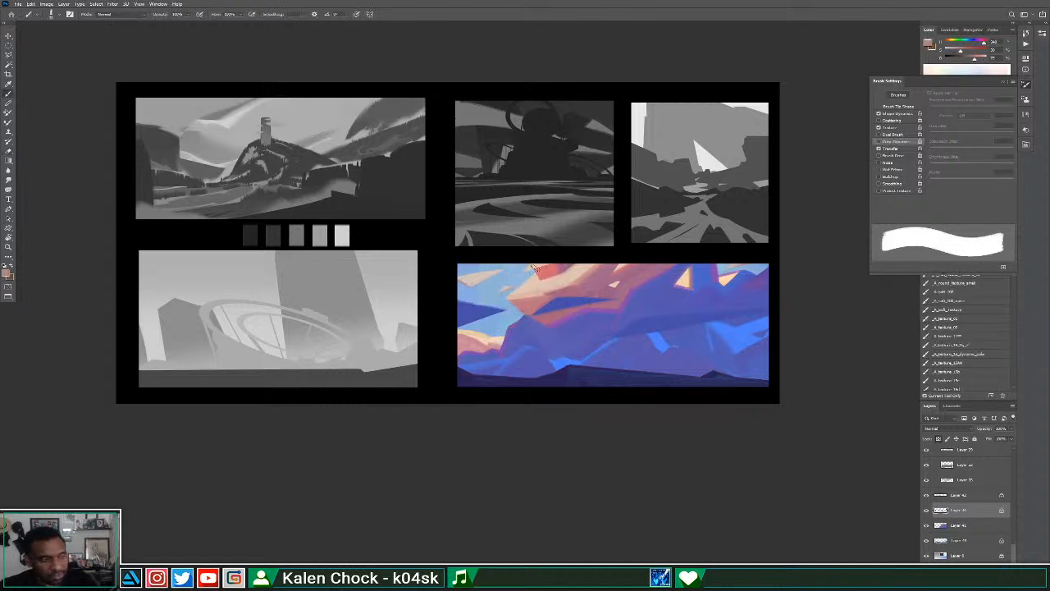
{"action": "key", "text": "bracketleft"}
{"action": "key", "text": "bracketleft"}
{"action": "key", "text": "bracketleft"}
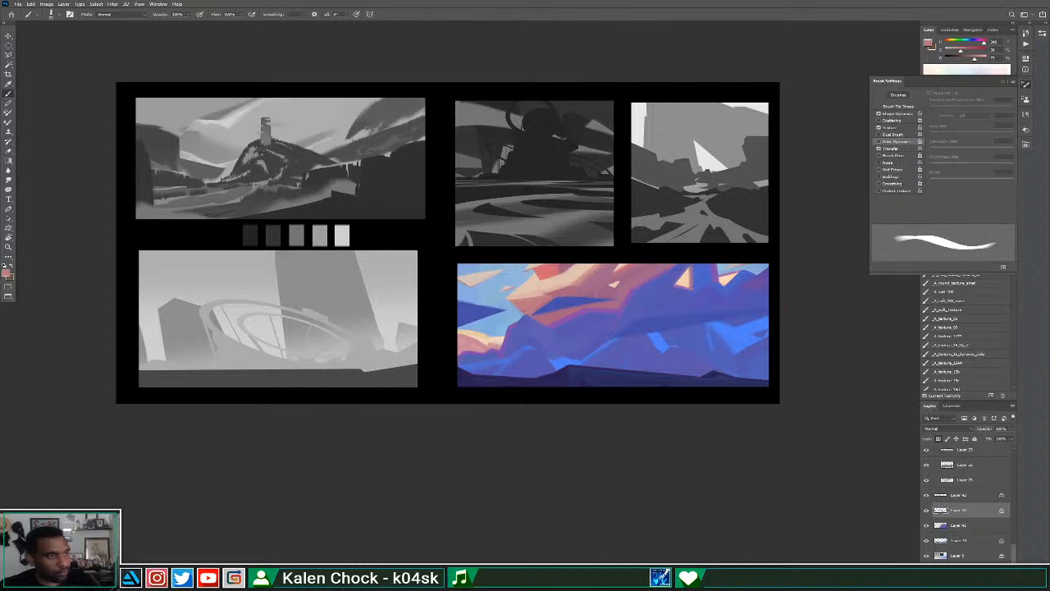
Refine the small accent cloud's edge against the blue sky beside the coral patch with the eraser.
{"action": "key", "text": "e"}
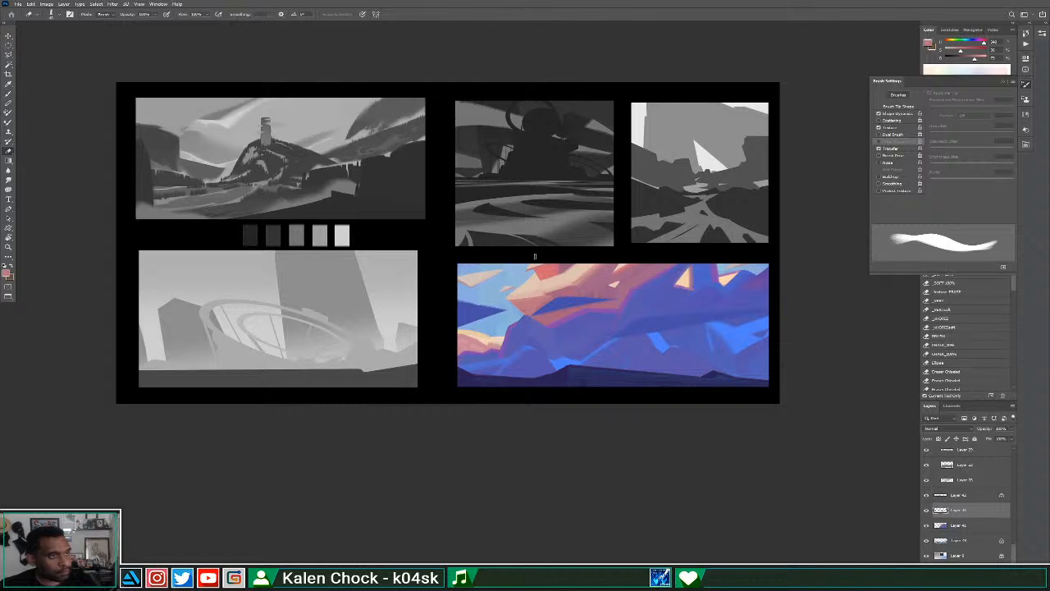
{"action": "key", "text": "z"}
{"action": "left_click_drag", "start_coordinate": [545, 306], "coordinate": [579, 308]}
{"action": "left_click", "coordinate": [548, 304]}
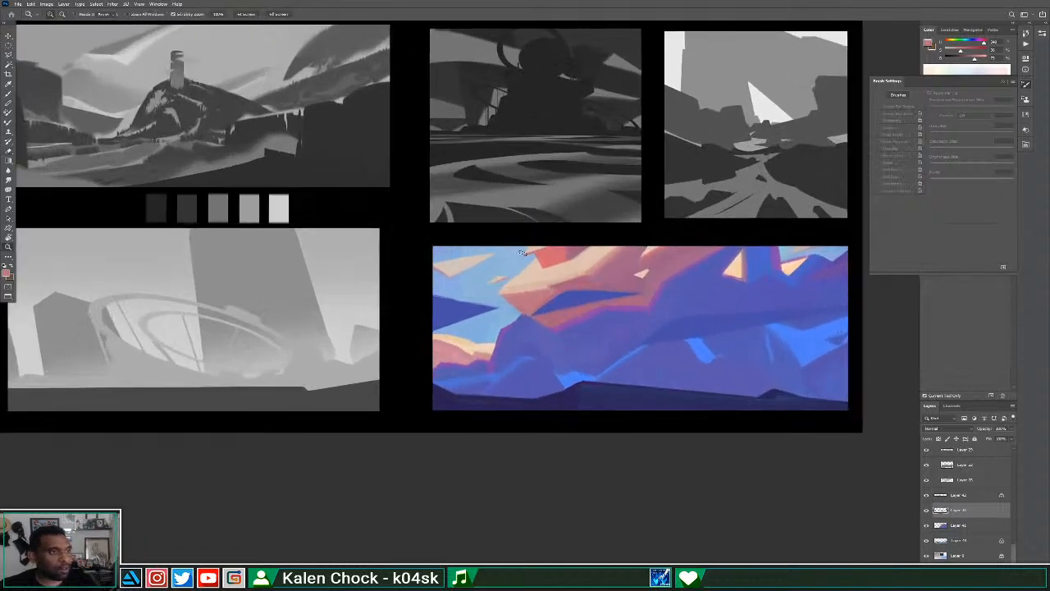
{"action": "key", "text": "e"}
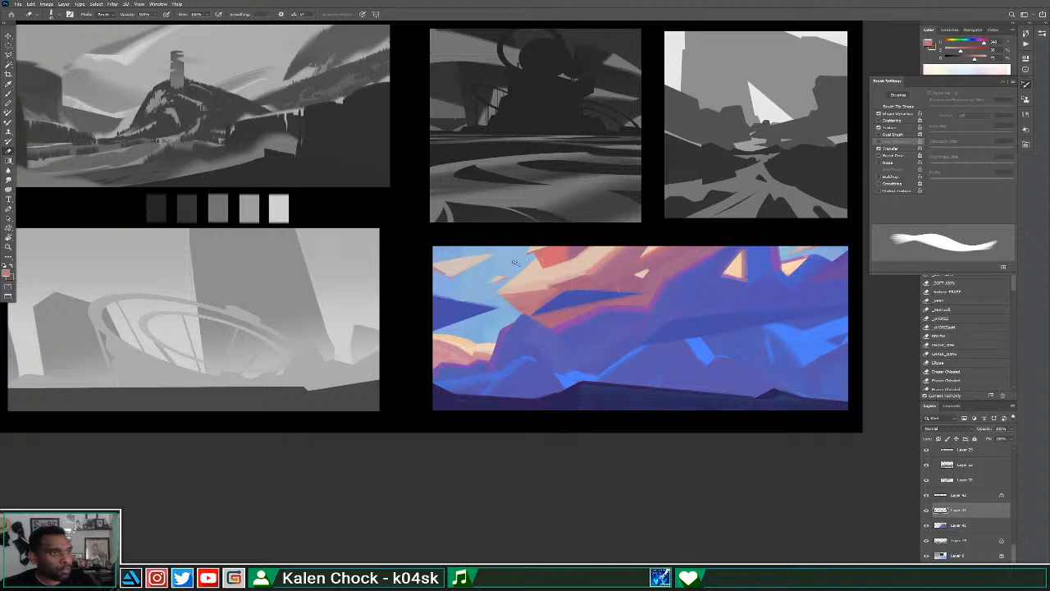
Reshape the coral patch's right edge on the violet cloud layer with a larger brush, using sampled coral and pale peach.
{"action": "key", "text": "b"}
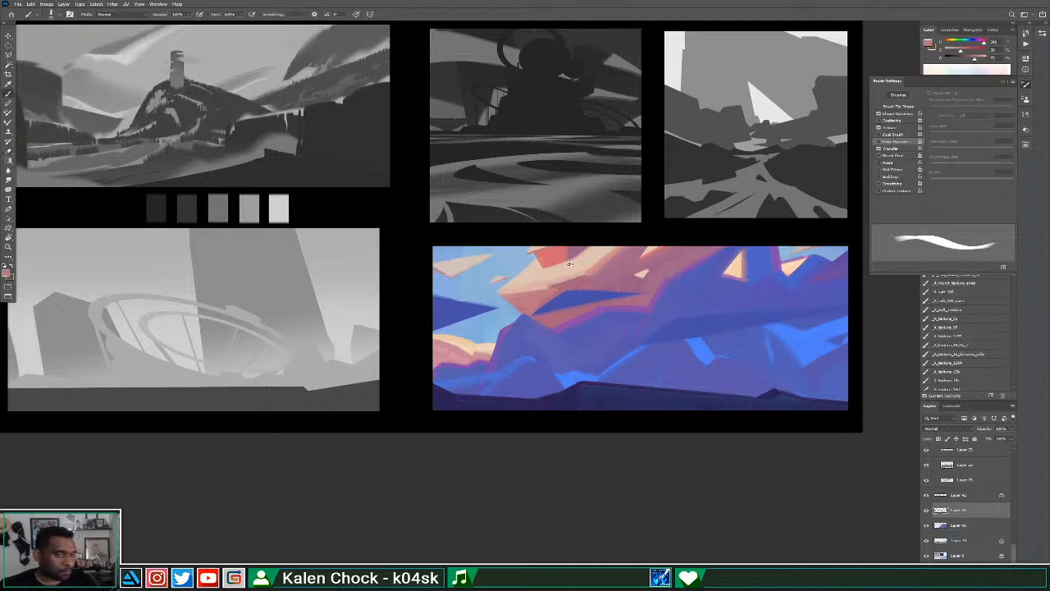
{"action": "left_click", "coordinate": [953, 525]}
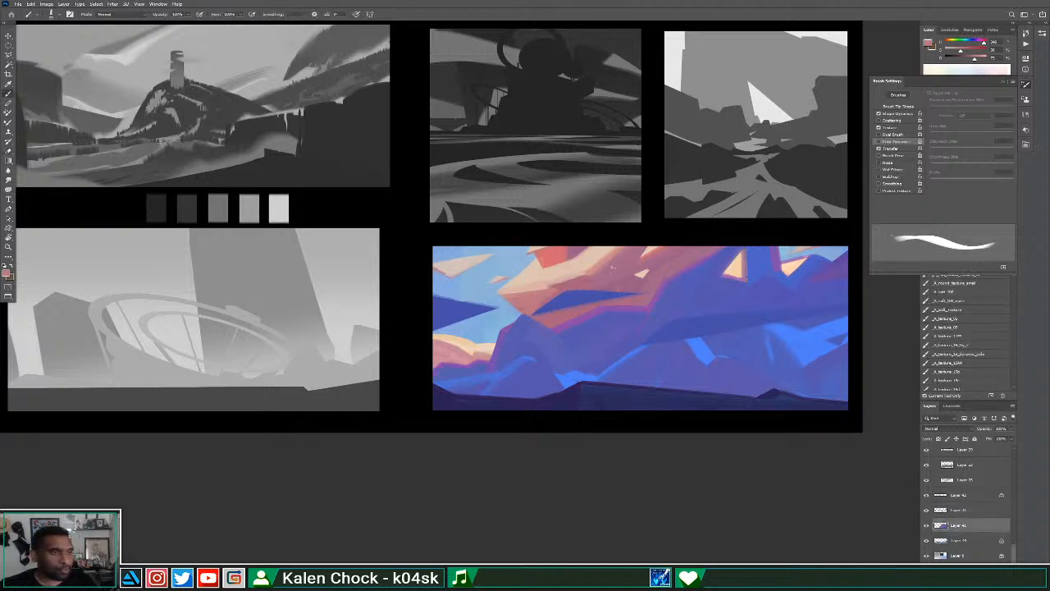
{"action": "left_click", "coordinate": [563, 258], "text": "alt"}
{"action": "key", "text": "bracketright"}
{"action": "key", "text": "bracketright"}
{"action": "key", "text": "bracketright"}
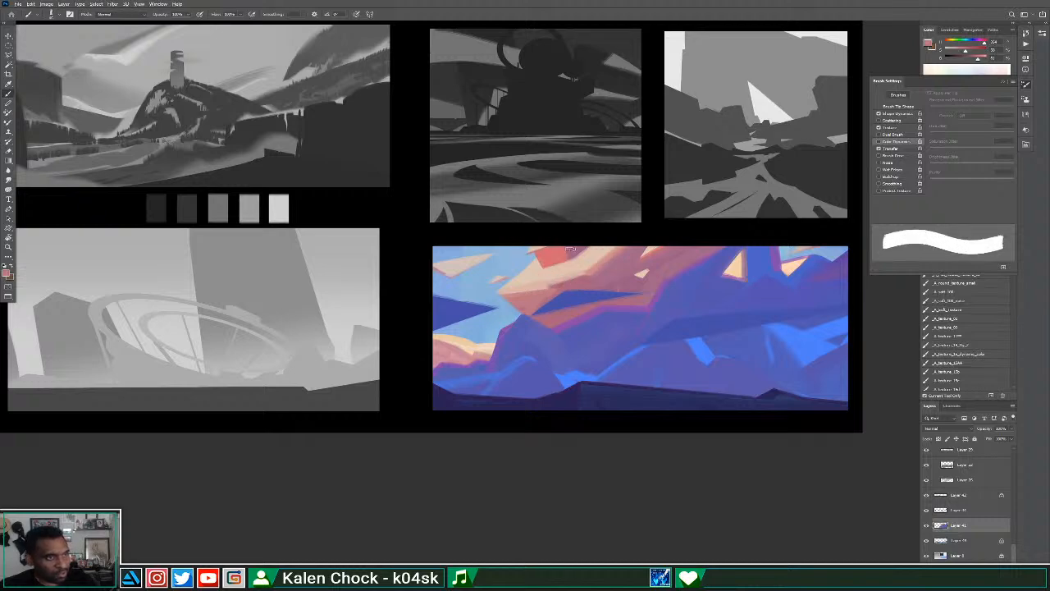
{"action": "left_click", "coordinate": [578, 266], "text": "alt"}
{"action": "mouse_move", "coordinate": [584, 253]}
{"action": "left_mouse_down"}
{"action": "mouse_move", "coordinate": [589, 216]}
{"action": "mouse_move", "coordinate": [570, 270]}
{"action": "left_mouse_up"}
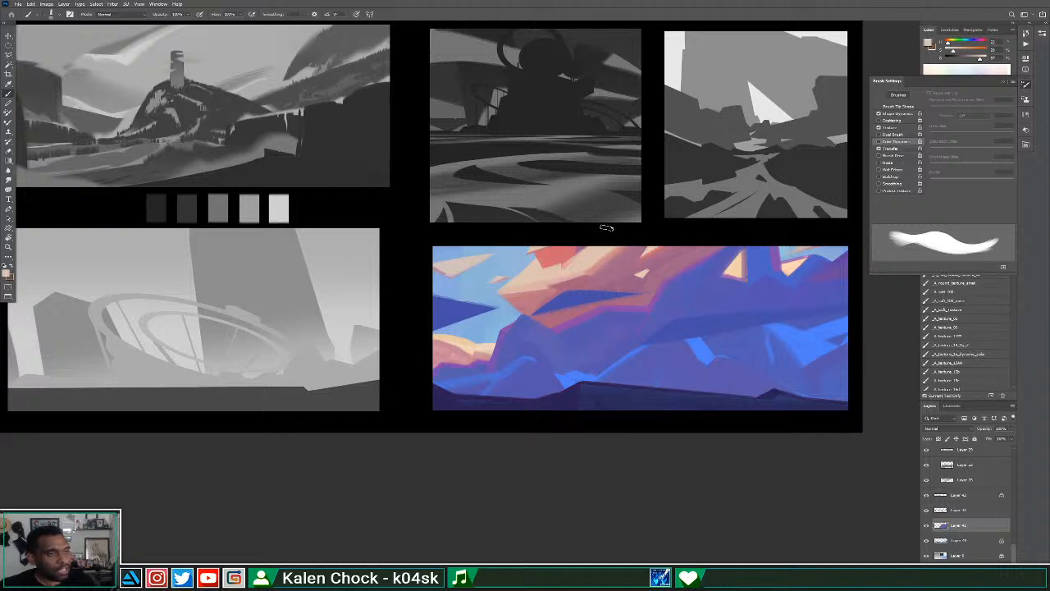
Rework the coral patch's lower edge and the adjoining lit cloud plane with alternating sampled coral, pink and peach strokes.
{"action": "left_click", "coordinate": [564, 265], "text": "alt"}
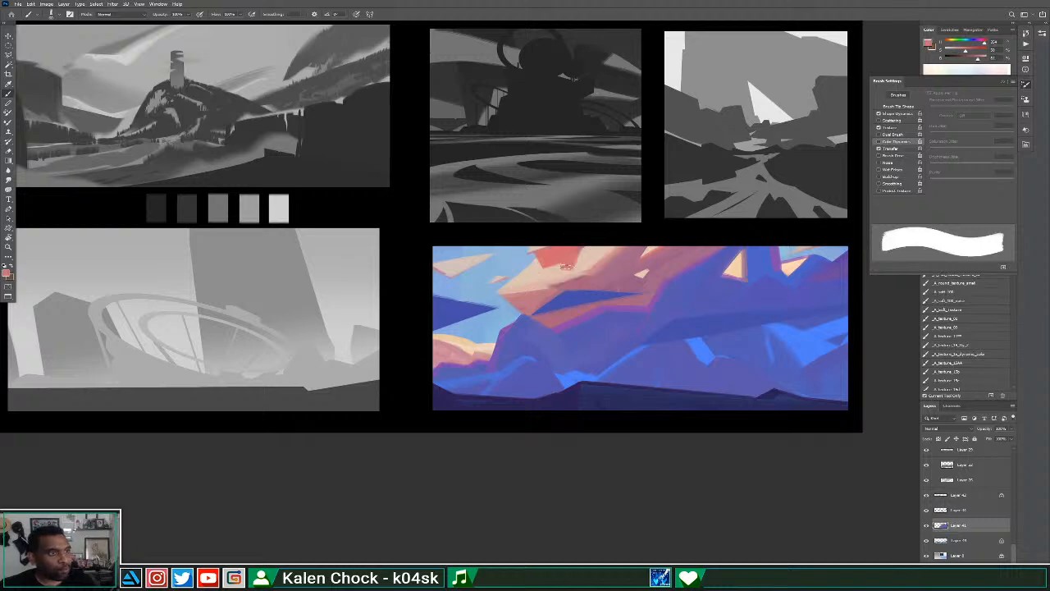
{"action": "left_click", "coordinate": [584, 259], "text": "alt"}
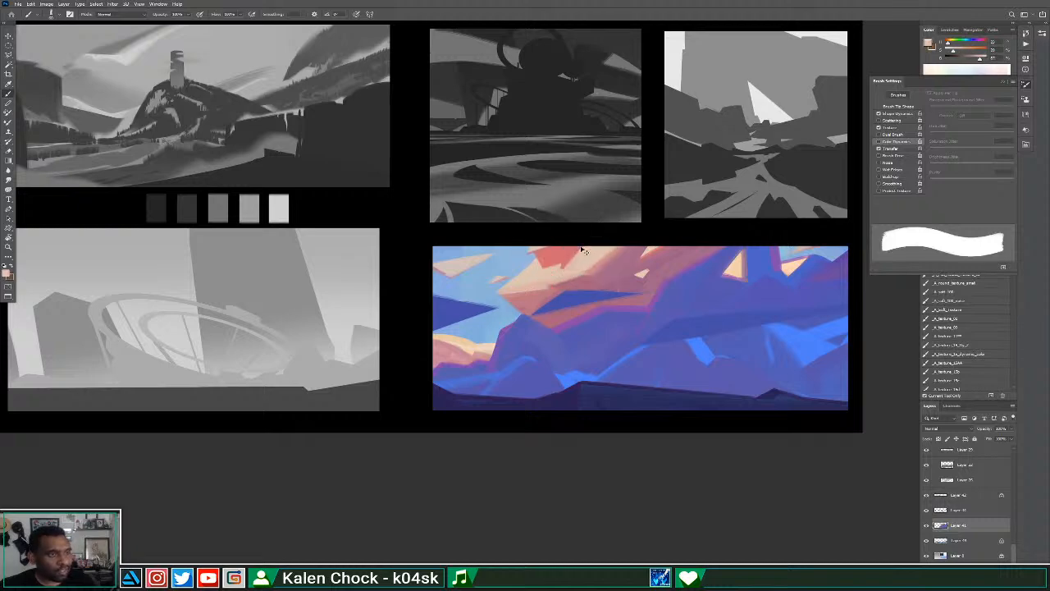
{"action": "left_click", "coordinate": [578, 246], "text": "alt"}
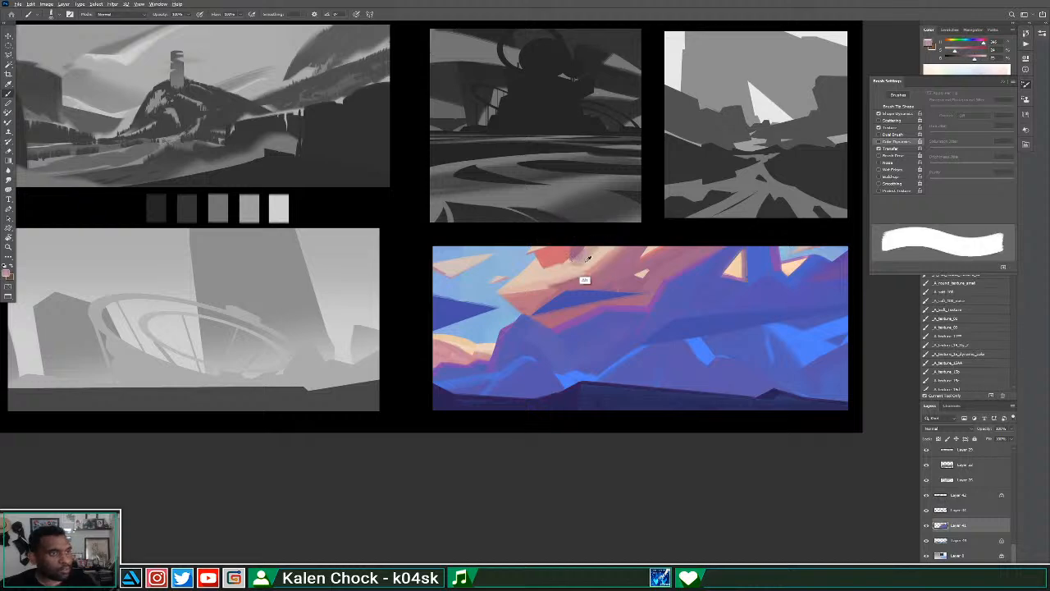
{"action": "left_click", "coordinate": [584, 279], "text": "alt"}
{"action": "left_click", "coordinate": [599, 242], "text": "alt"}
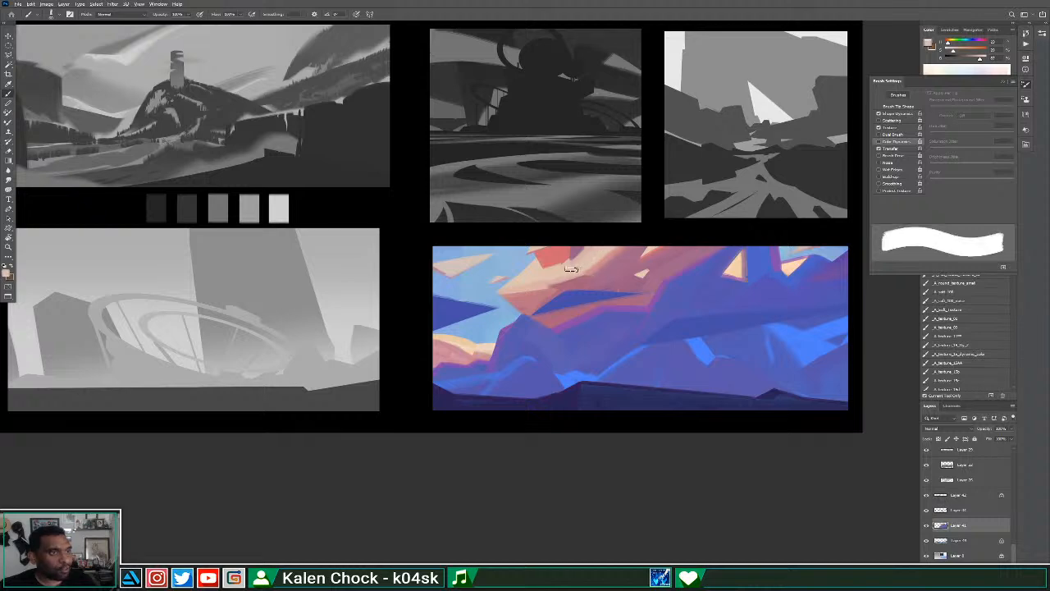
{"action": "left_click", "coordinate": [563, 256], "text": "alt"}
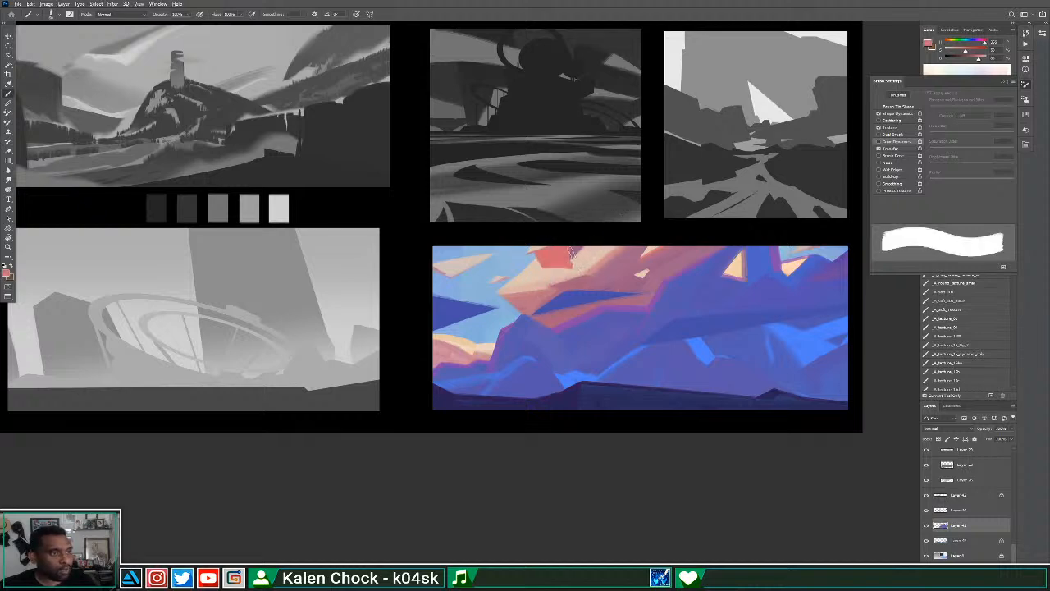
{"action": "left_click", "coordinate": [540, 272], "text": "alt"}
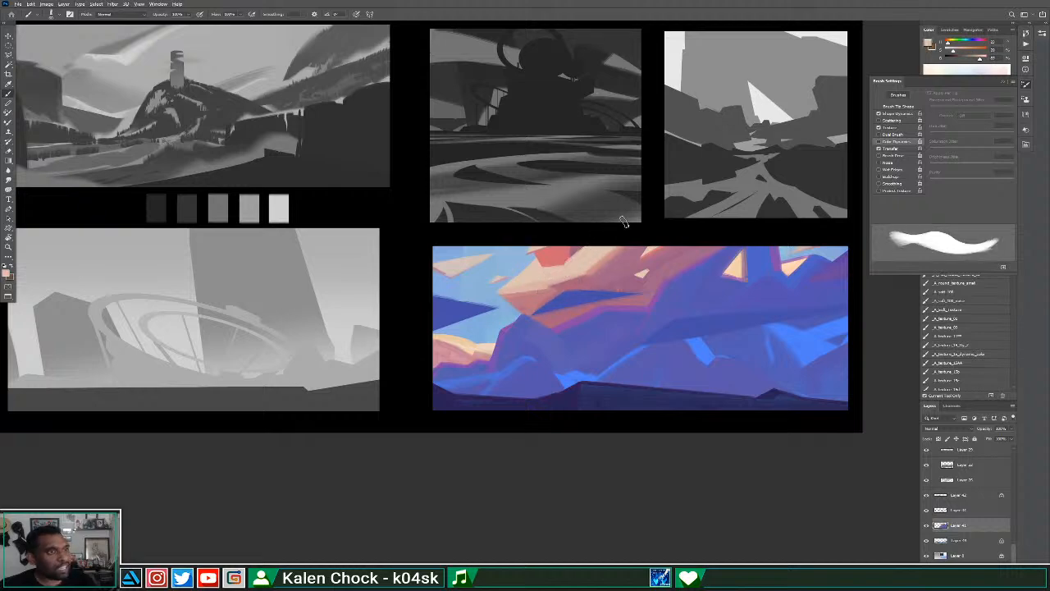
Clean up the coral patch's right and lower edges with sampled dusty rose, coral and pale peach strokes.
{"action": "left_click", "coordinate": [566, 253], "text": "alt"}
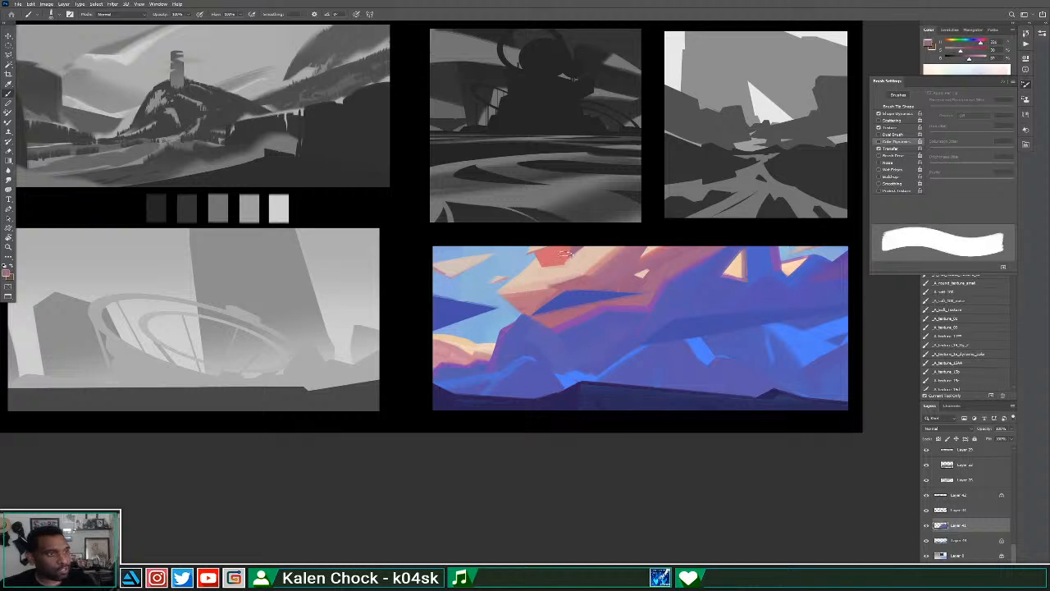
{"action": "left_click", "coordinate": [578, 281], "text": "alt"}
{"action": "left_click_drag", "start_coordinate": [585, 251], "coordinate": [589, 255]}
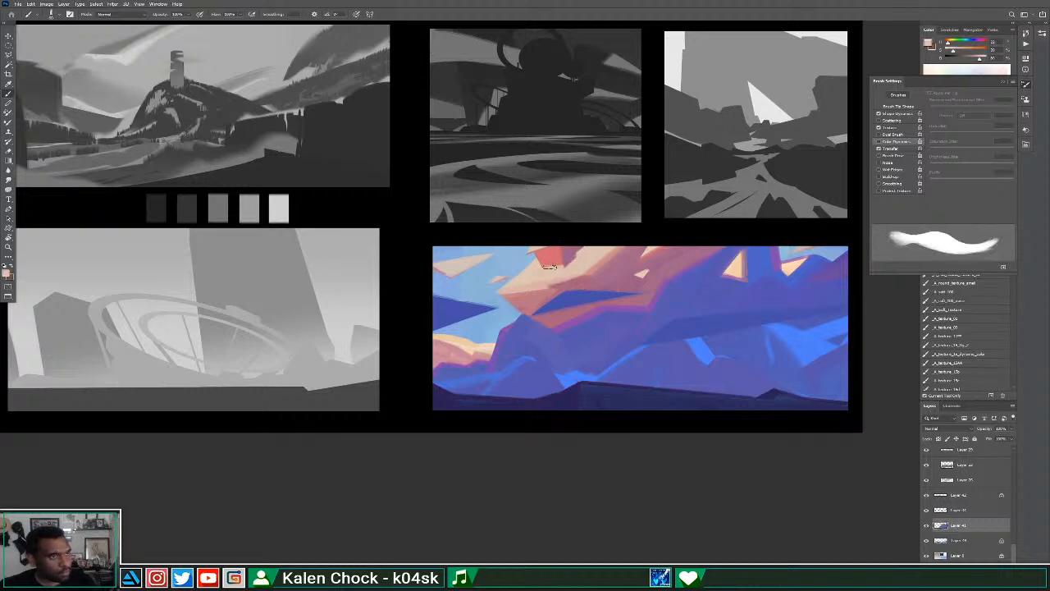
{"action": "left_click", "coordinate": [553, 253], "text": "alt"}
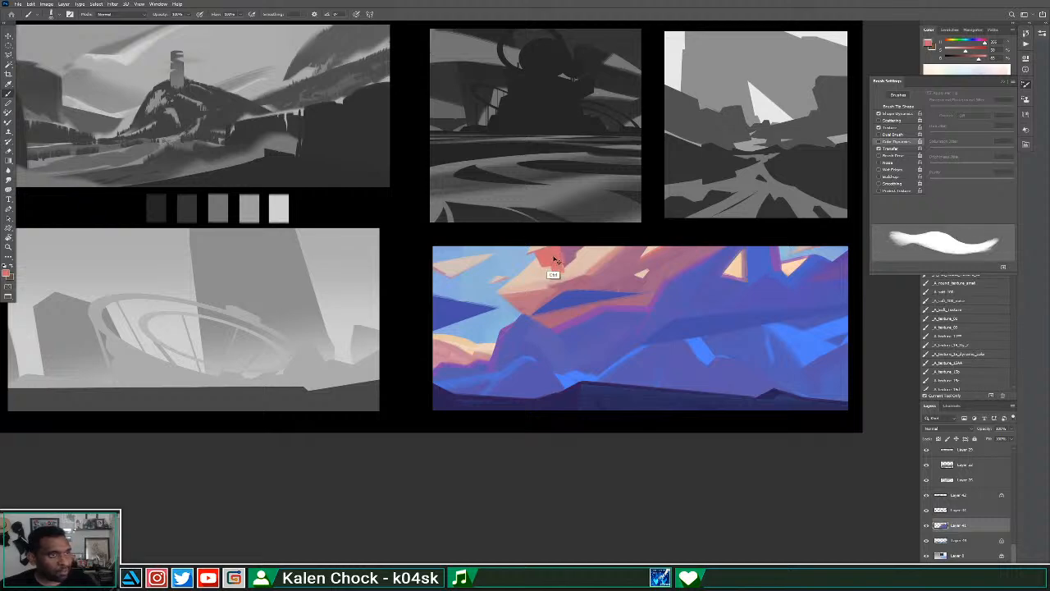
{"action": "left_click", "coordinate": [542, 291], "text": "alt"}
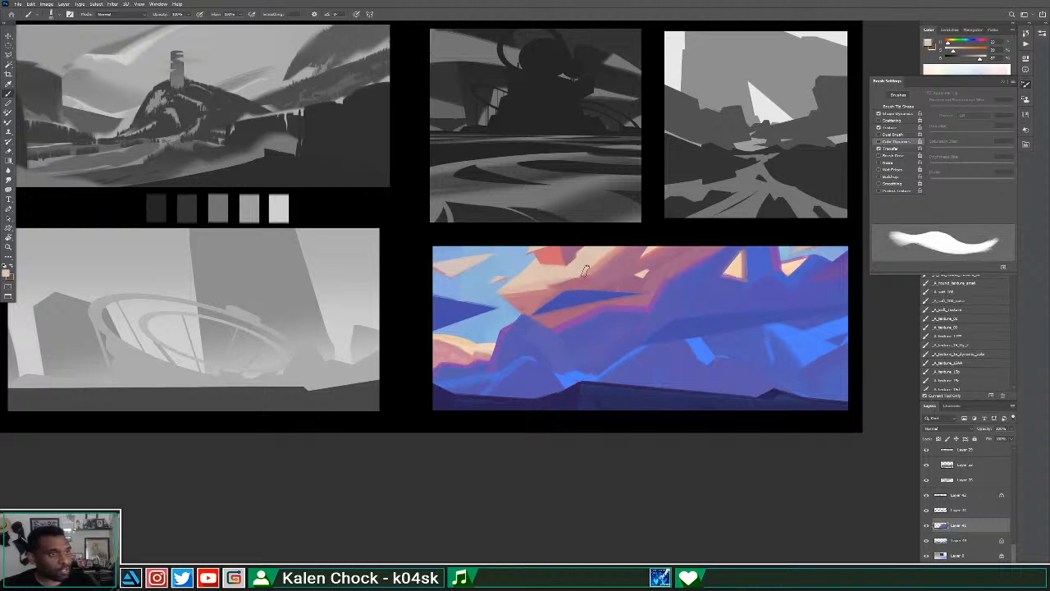
Blend the lit cloud plane beside and below the coral patch with alternating sampled dusty pink and pale peach strokes.
{"action": "left_click", "coordinate": [589, 270], "text": "alt"}
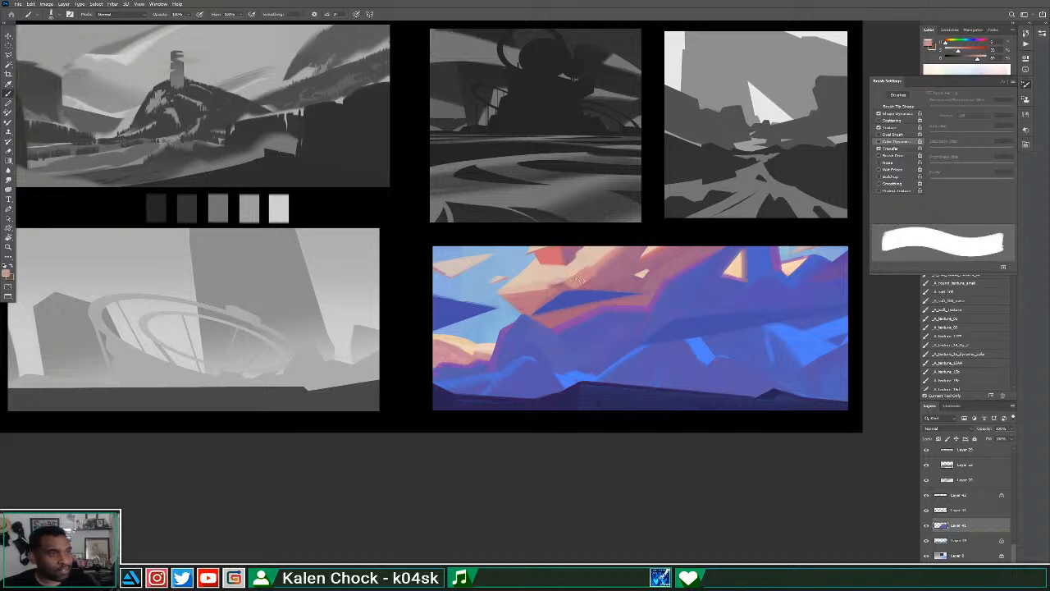
{"action": "left_click", "coordinate": [600, 276], "text": "alt"}
{"action": "left_click", "coordinate": [584, 283], "text": "alt"}
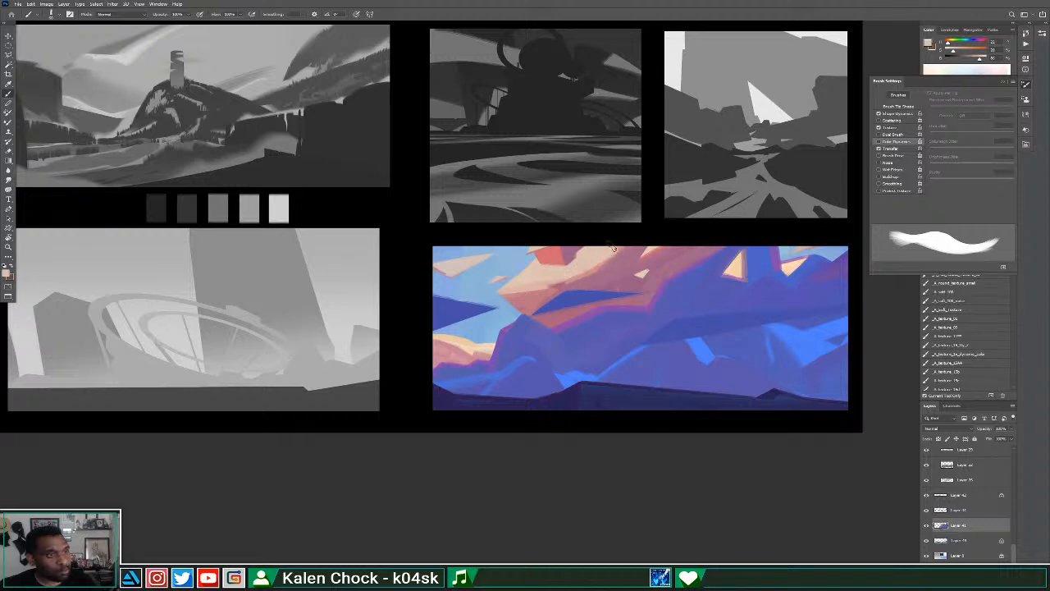
{"action": "left_click", "coordinate": [584, 278], "text": "alt"}
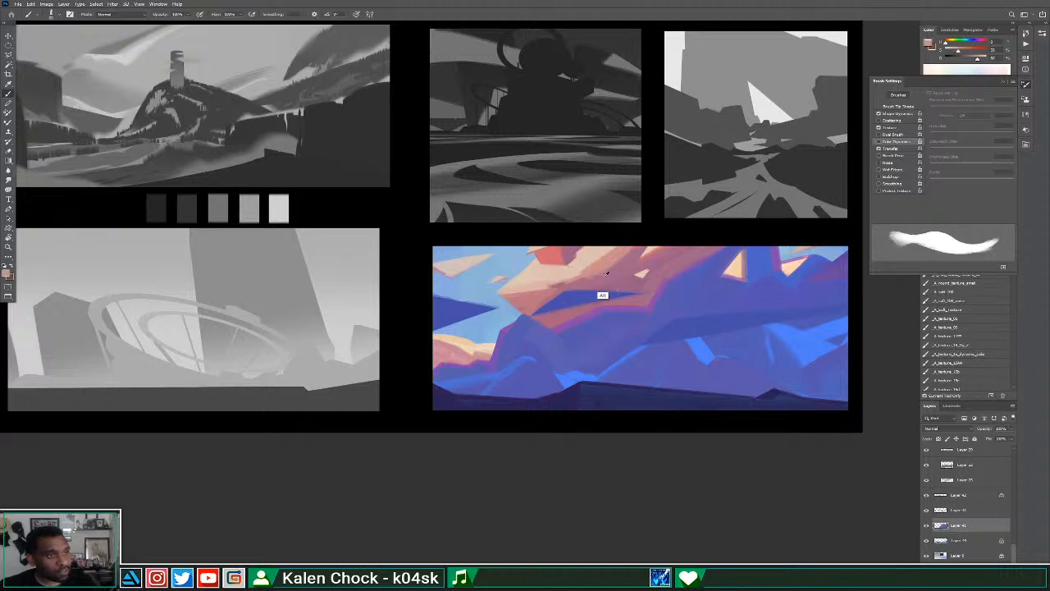
{"action": "left_click", "coordinate": [600, 283], "text": "alt"}
{"action": "mouse_move", "coordinate": [597, 271]}
{"action": "left_mouse_down"}
{"action": "mouse_move", "coordinate": [631, 249]}
{"action": "mouse_move", "coordinate": [573, 271]}
{"action": "mouse_move", "coordinate": [619, 250]}
{"action": "left_mouse_up"}
{"action": "left_click", "coordinate": [577, 266], "text": "alt"}
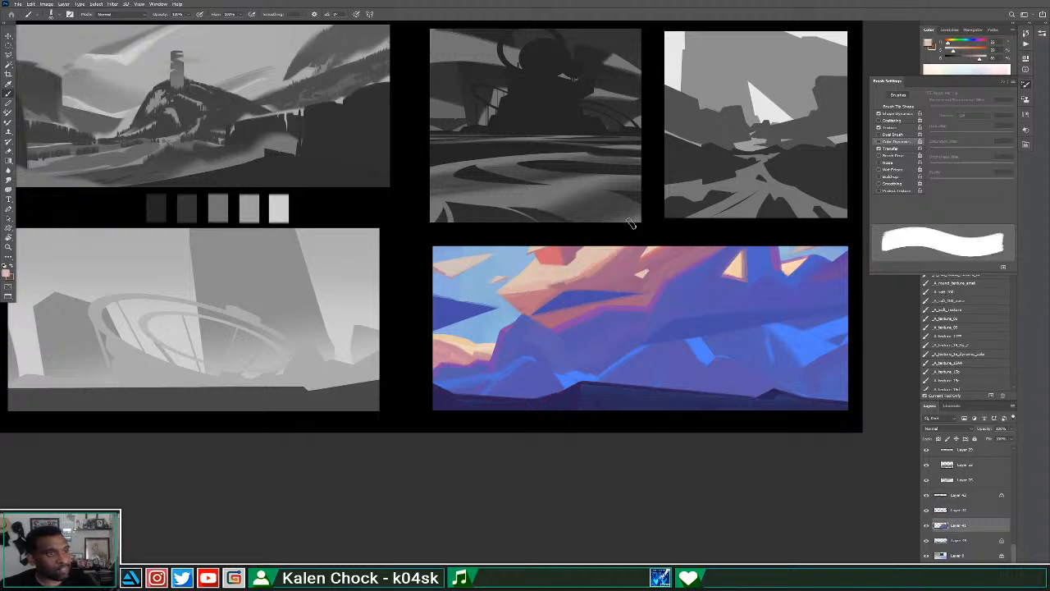
{"action": "left_click", "coordinate": [541, 294], "text": "alt"}
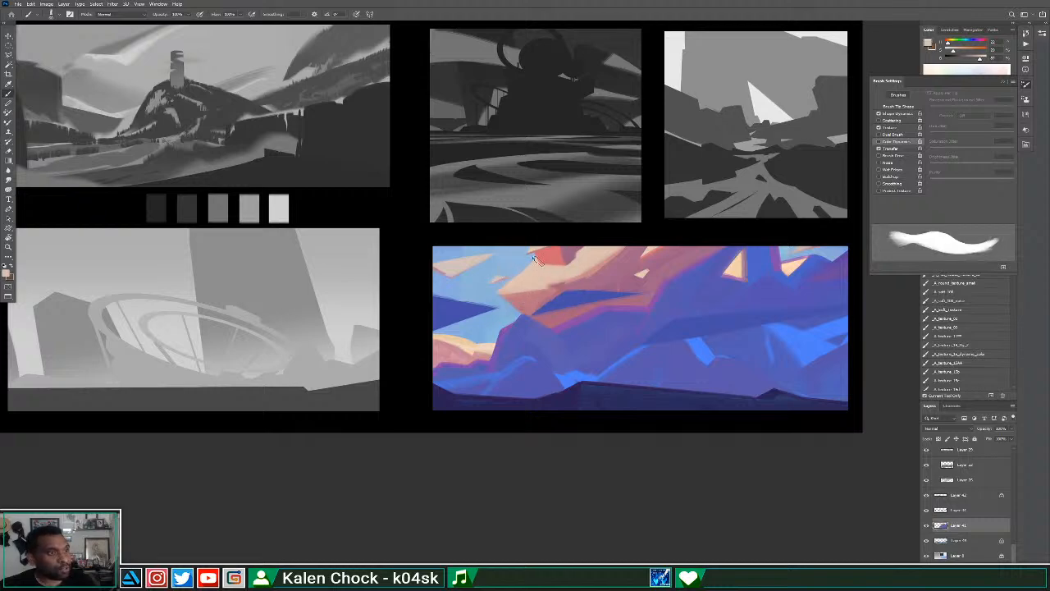
Select the background sky layer and paint faint pale-blue streaks across the open sky beside the coral patch.
{"action": "key", "text": "e"}
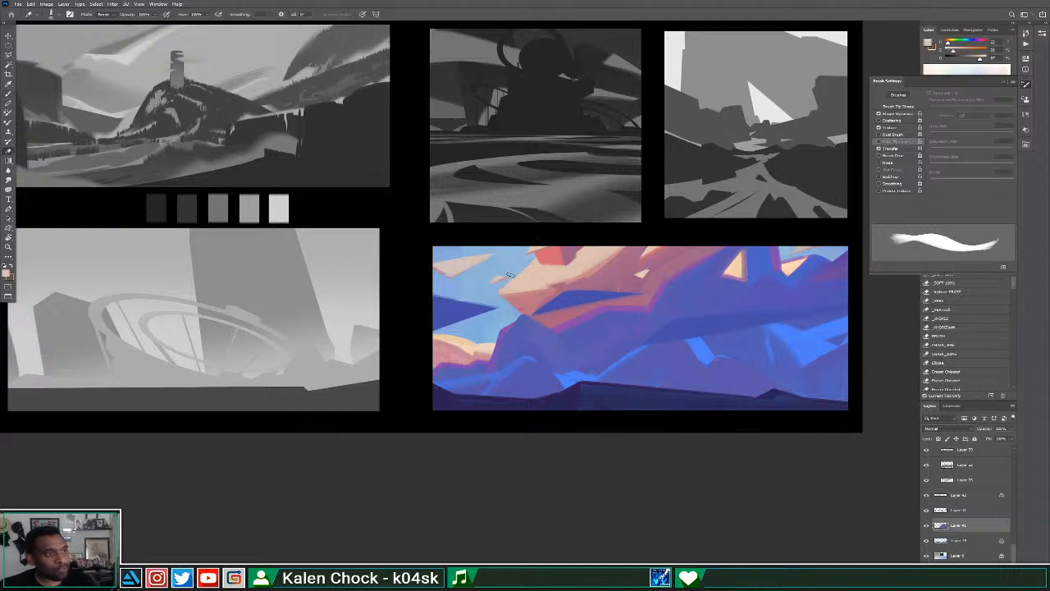
{"action": "key", "text": "z"}
{"action": "left_click", "coordinate": [520, 292], "text": "alt"}
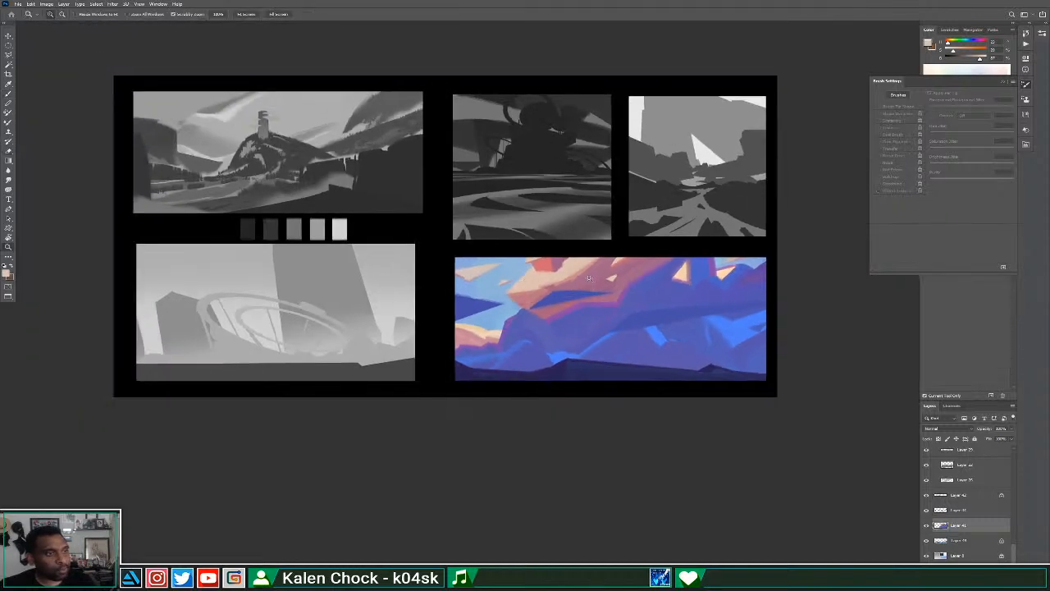
{"action": "key", "text": "v"}
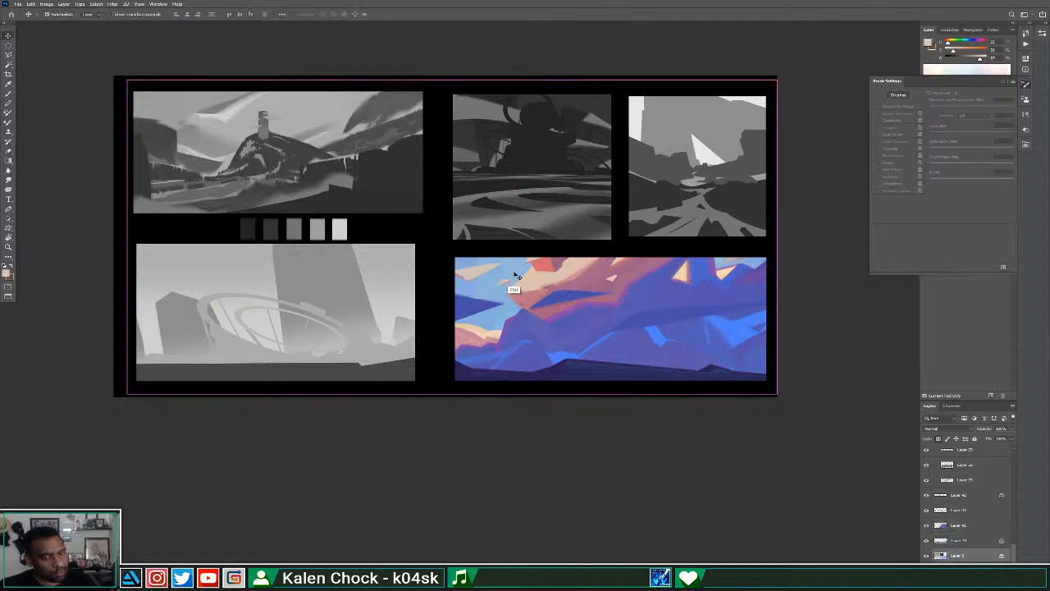
{"action": "key", "text": "b"}
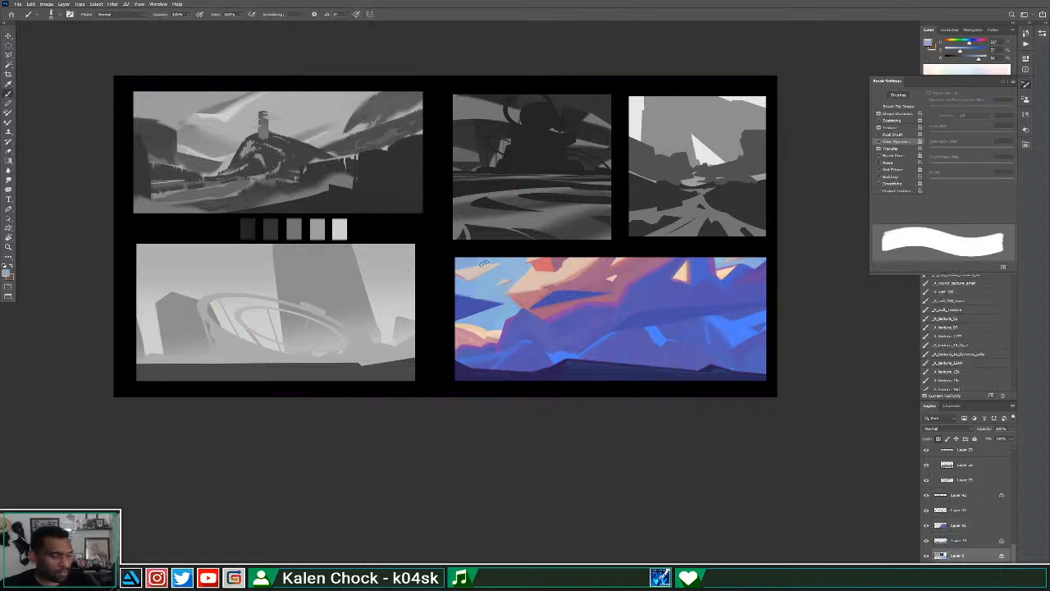
{"action": "mouse_move", "coordinate": [478, 256]}
{"action": "left_mouse_down"}
{"action": "mouse_move", "coordinate": [491, 335]}
{"action": "mouse_move", "coordinate": [522, 302]}
{"action": "left_mouse_up"}
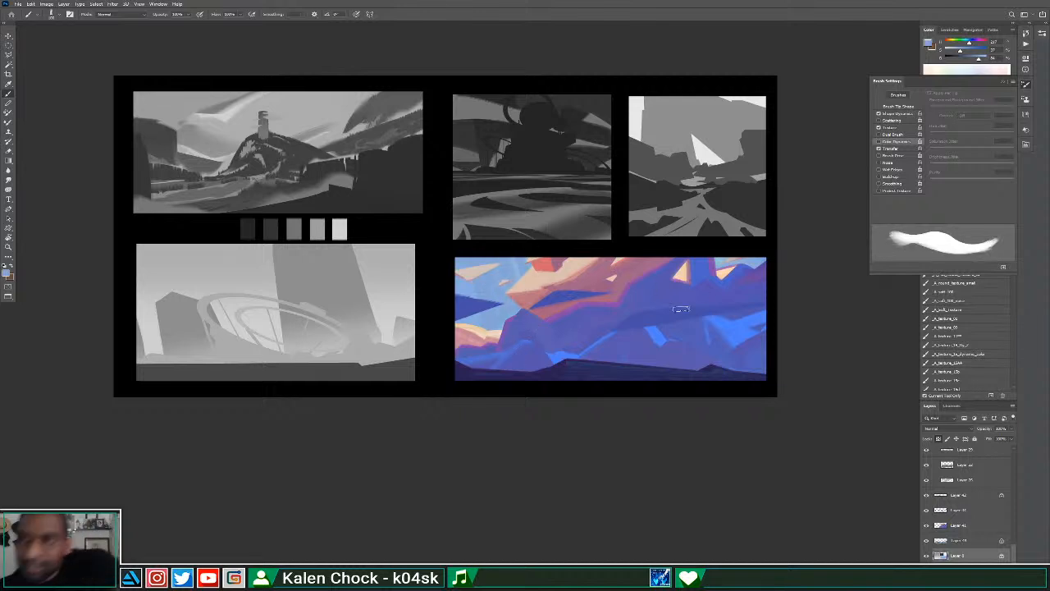
Vary the central foreground hill on its own layer with broad sampled dark-blue strokes, with Color Dynamics enabled for the brush.
{"action": "left_click", "coordinate": [574, 362], "text": "alt"}
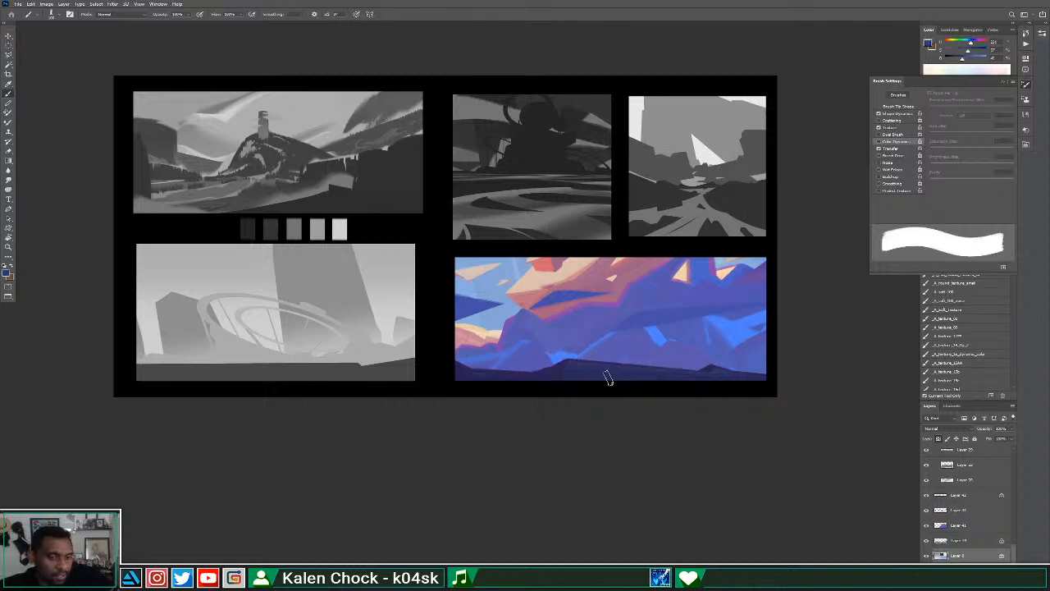
{"action": "left_click", "coordinate": [602, 389], "text": "ctrl"}
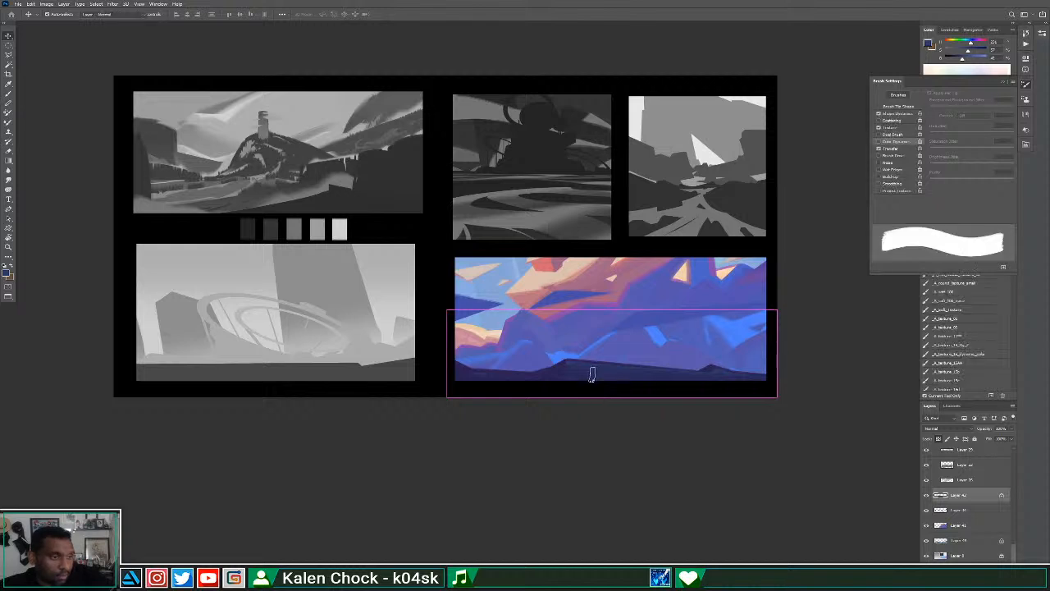
{"action": "left_click_drag", "start_coordinate": [570, 366], "coordinate": [687, 384]}
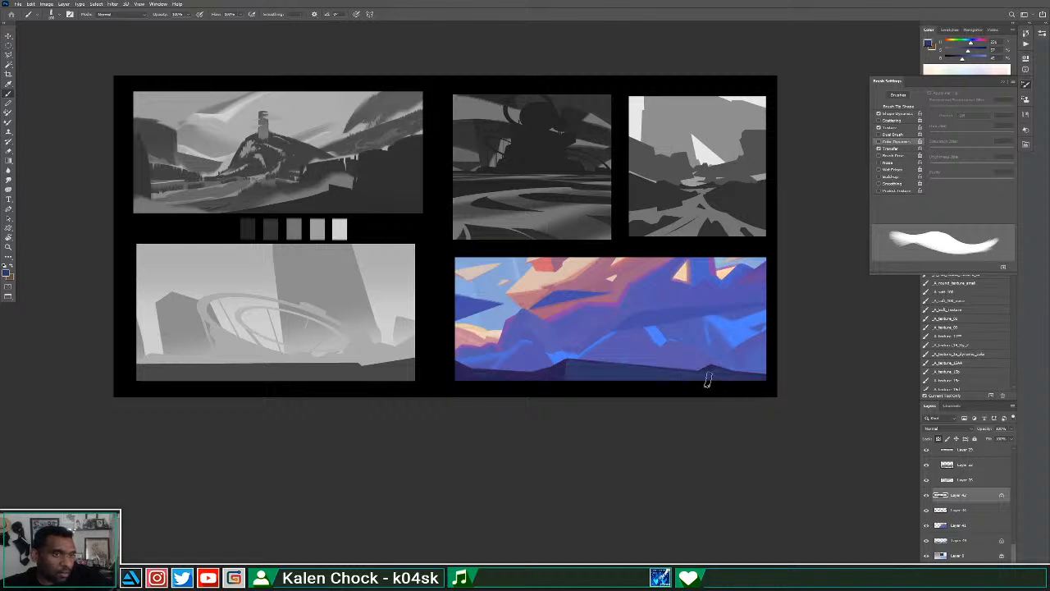
{"action": "left_click", "coordinate": [879, 142]}
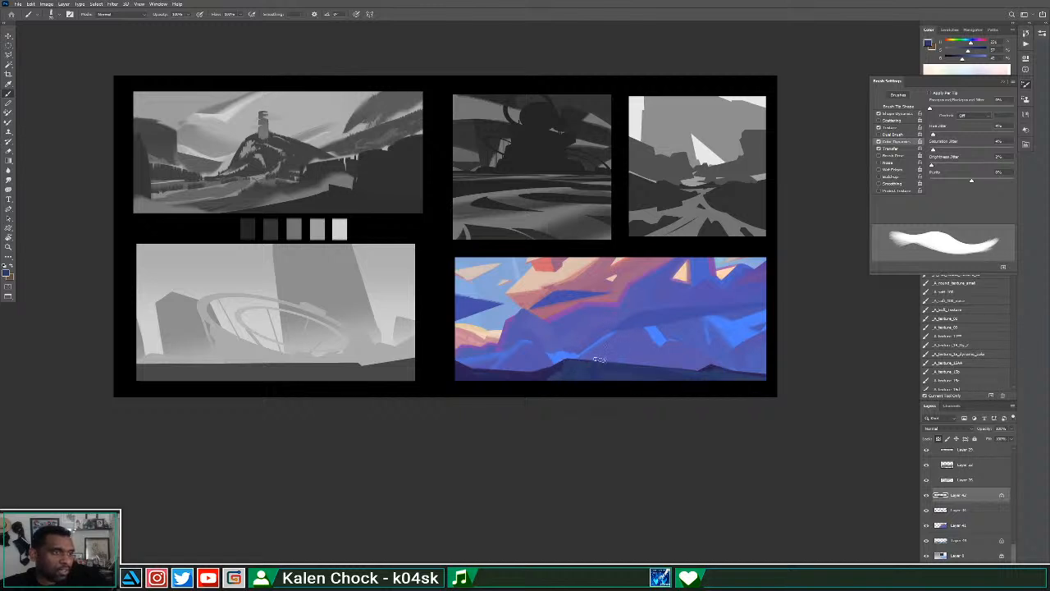
Define the central foreground hill's sloping ridge line with straight dark-violet strokes, using a sampled colour and a much smaller brush.
{"action": "left_click", "coordinate": [552, 371]}
{"action": "key", "text": "["}
{"action": "key", "text": "["}
{"action": "key", "text": "["}
{"action": "key", "text": "["}
{"action": "key", "text": "["}
{"action": "key", "text": "["}
{"action": "key", "text": "["}
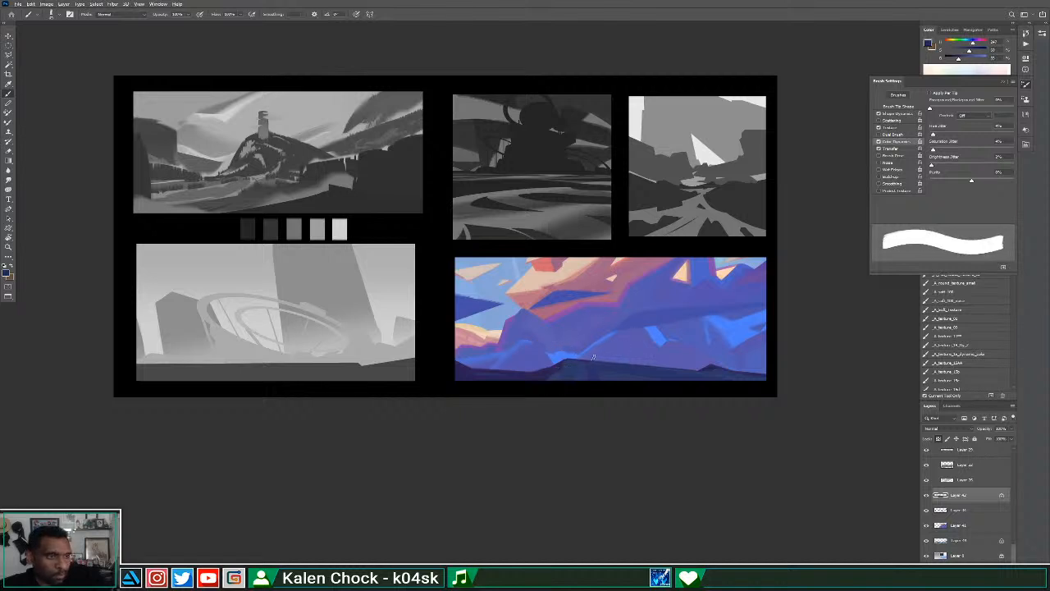
{"action": "left_click", "coordinate": [699, 368], "text": "shift"}
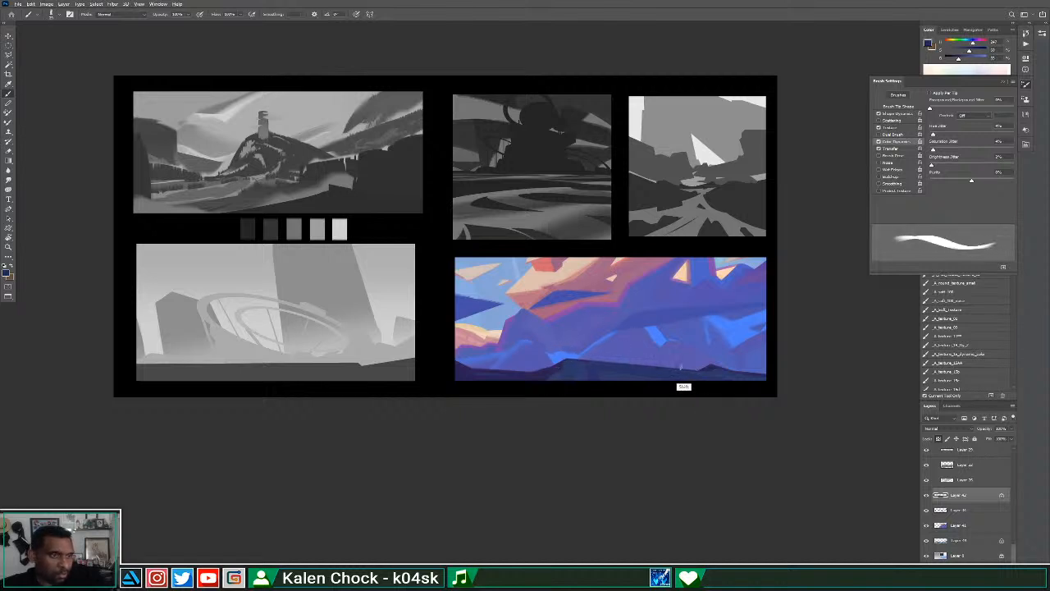
{"action": "left_click", "coordinate": [578, 358], "text": "shift"}
{"action": "left_click", "coordinate": [702, 372], "text": "shift"}
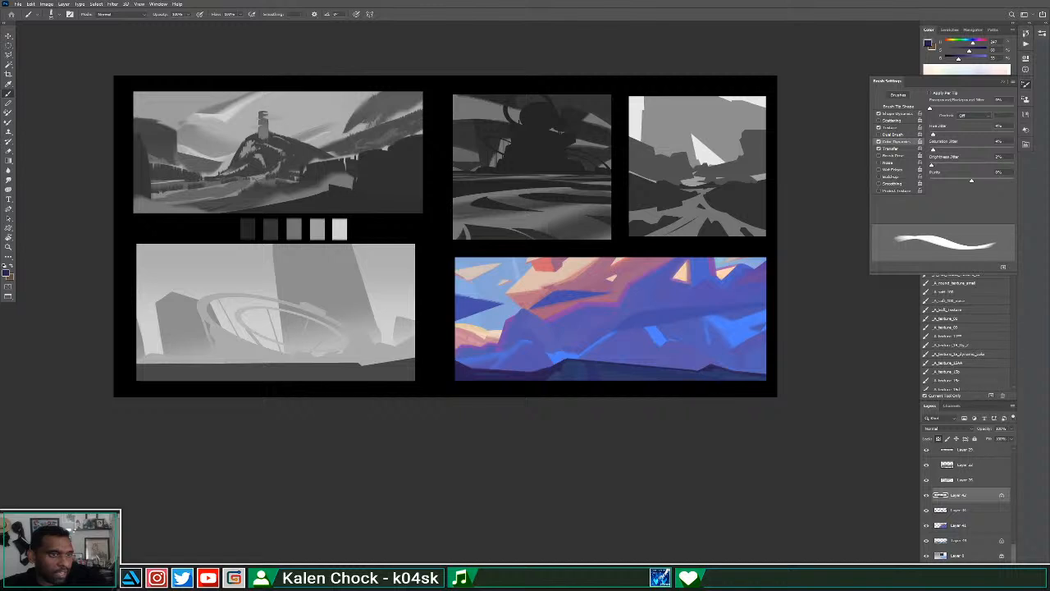
{"action": "left_click", "coordinate": [700, 370], "text": "shift"}
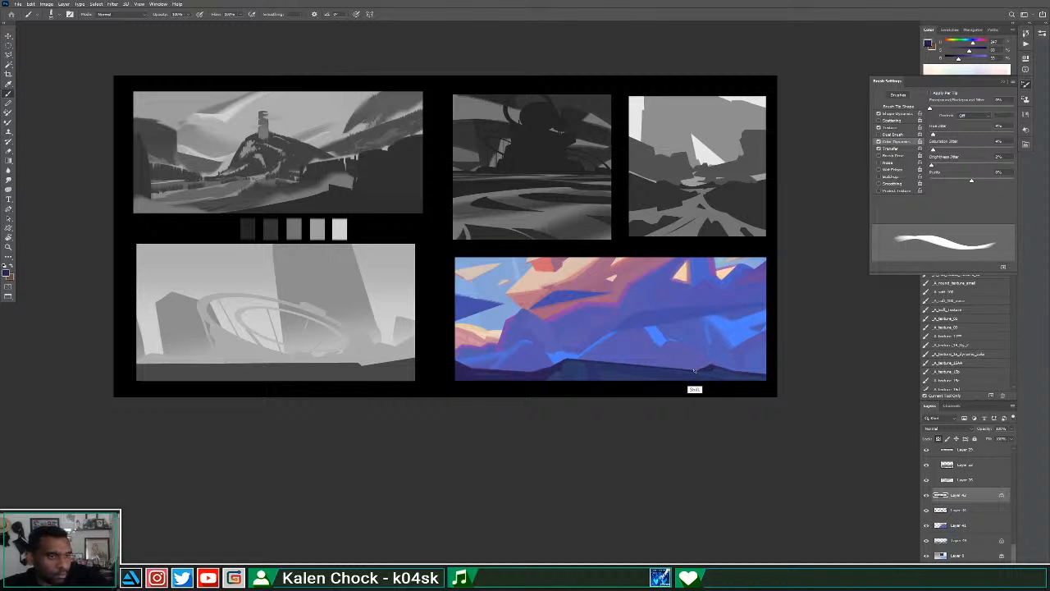
Sharpen the small peak at the far end of the foreground ridge with short straight dark-violet strokes.
{"action": "left_click", "coordinate": [715, 364], "text": "shift"}
{"action": "left_click", "coordinate": [701, 369], "text": "shift"}
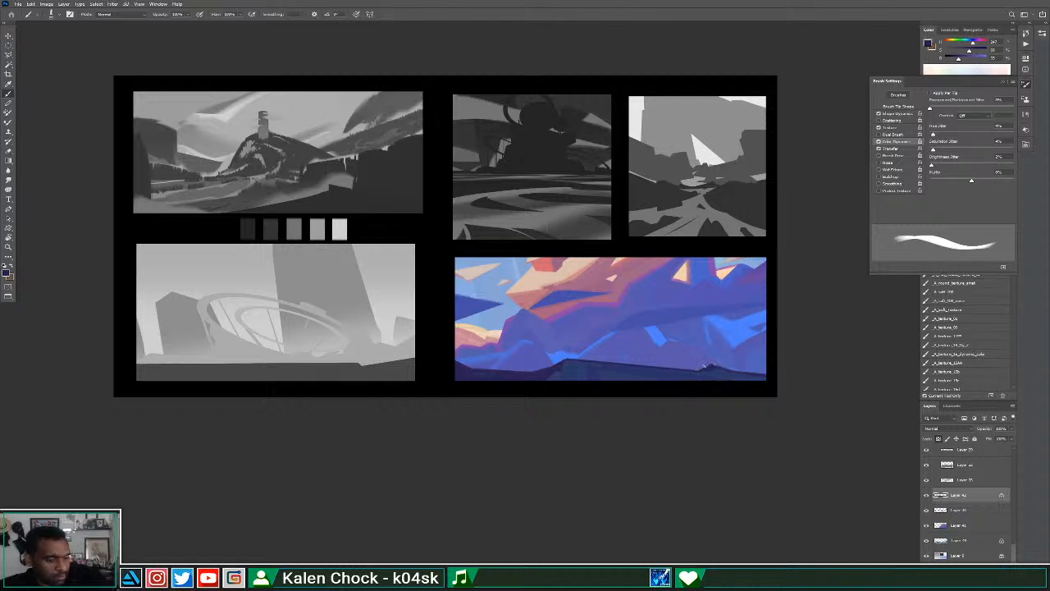
{"action": "left_click", "coordinate": [704, 369], "text": "shift"}
{"action": "left_click", "coordinate": [710, 367], "text": "shift"}
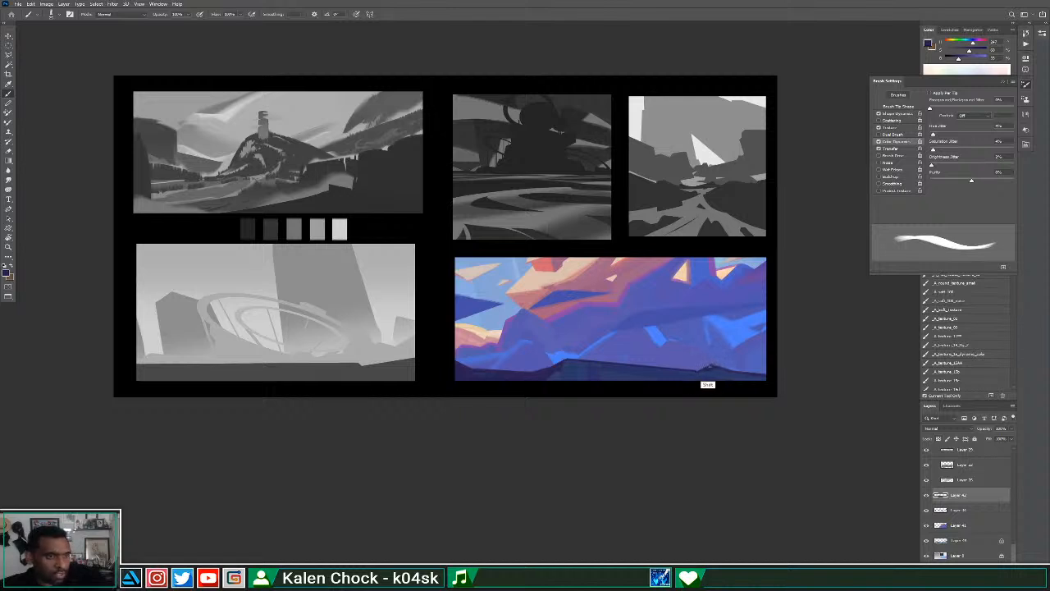
{"action": "left_click", "coordinate": [694, 372], "text": "shift"}
{"action": "left_click", "coordinate": [709, 364], "text": "shift"}
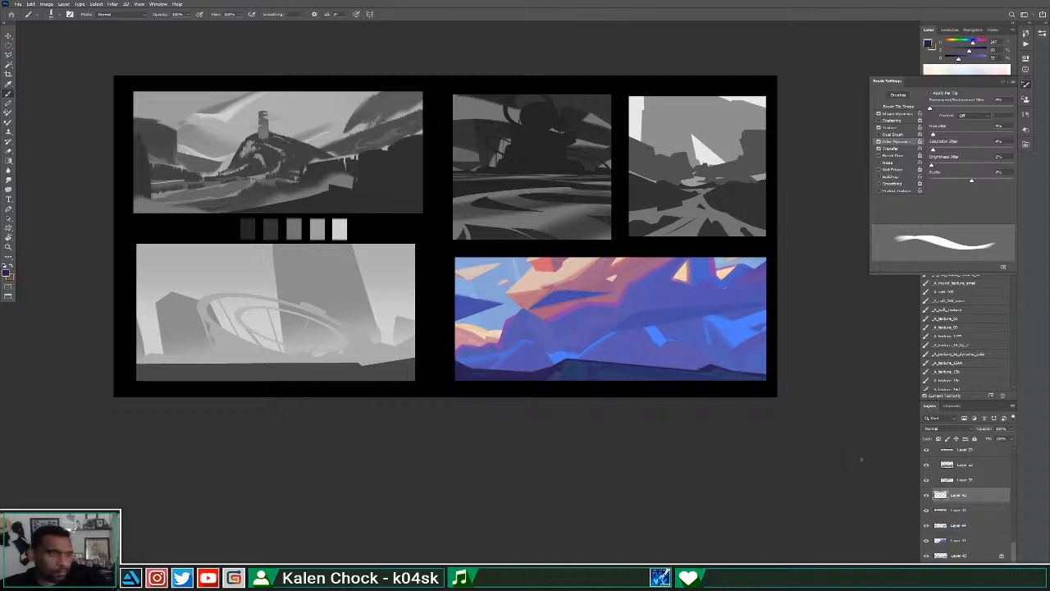
Paint a tiny dark cloaked figure standing on the central hill's ridge, on the new layer with a smaller brush.
{"action": "key", "text": "z"}
{"action": "left_click", "coordinate": [624, 370]}
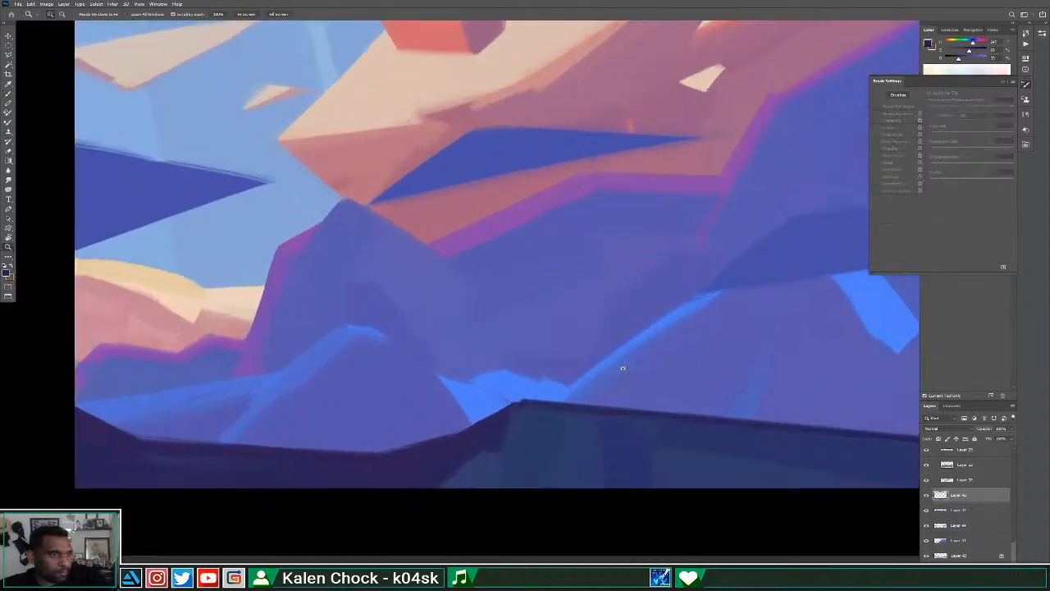
{"action": "key", "text": "b"}
{"action": "mouse_move", "coordinate": [656, 414]}
{"action": "left_mouse_down"}
{"action": "mouse_move", "coordinate": [663, 388]}
{"action": "mouse_move", "coordinate": [664, 415]}
{"action": "left_mouse_up"}
{"action": "key", "text": "ctrl+z"}
{"action": "key", "text": "bracketleft"}
{"action": "key", "text": "bracketleft"}
{"action": "key", "text": "bracketleft"}
{"action": "left_click_drag", "start_coordinate": [665, 373], "coordinate": [669, 413]}
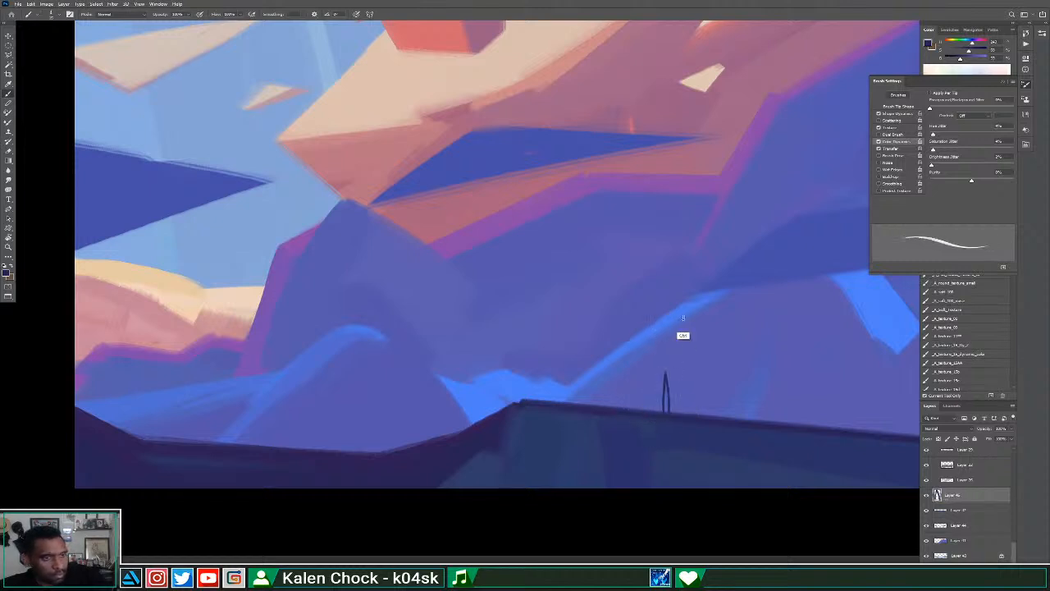
{"action": "key", "text": "ctrl+z"}
{"action": "key", "text": "ctrl+z"}
{"action": "mouse_move", "coordinate": [687, 373]}
{"action": "left_mouse_down"}
{"action": "mouse_move", "coordinate": [693, 414]}
{"action": "mouse_move", "coordinate": [682, 414]}
{"action": "left_mouse_up"}
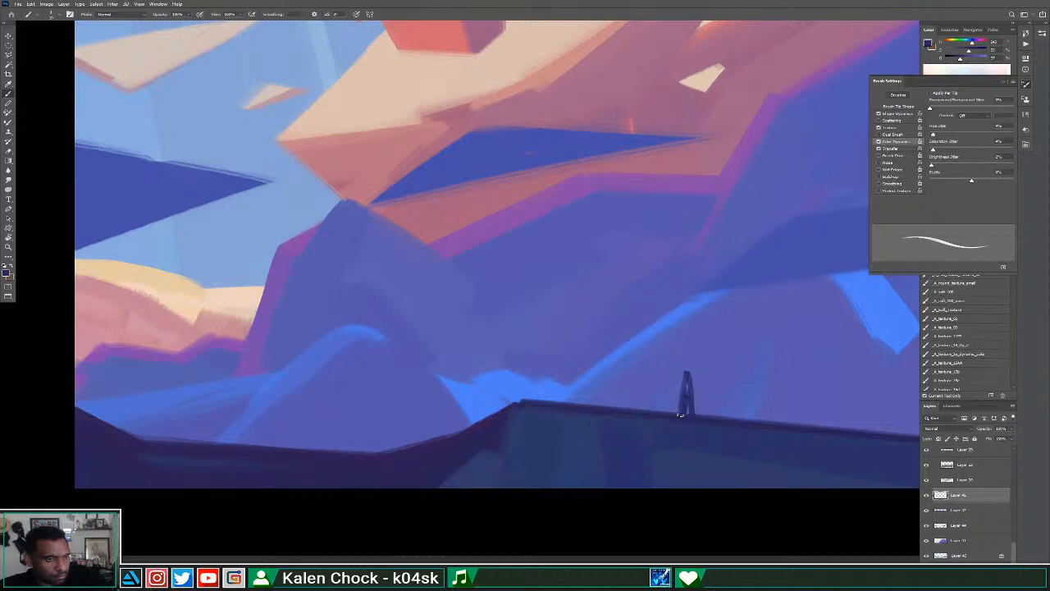
{"action": "left_click_drag", "start_coordinate": [682, 371], "coordinate": [689, 400]}
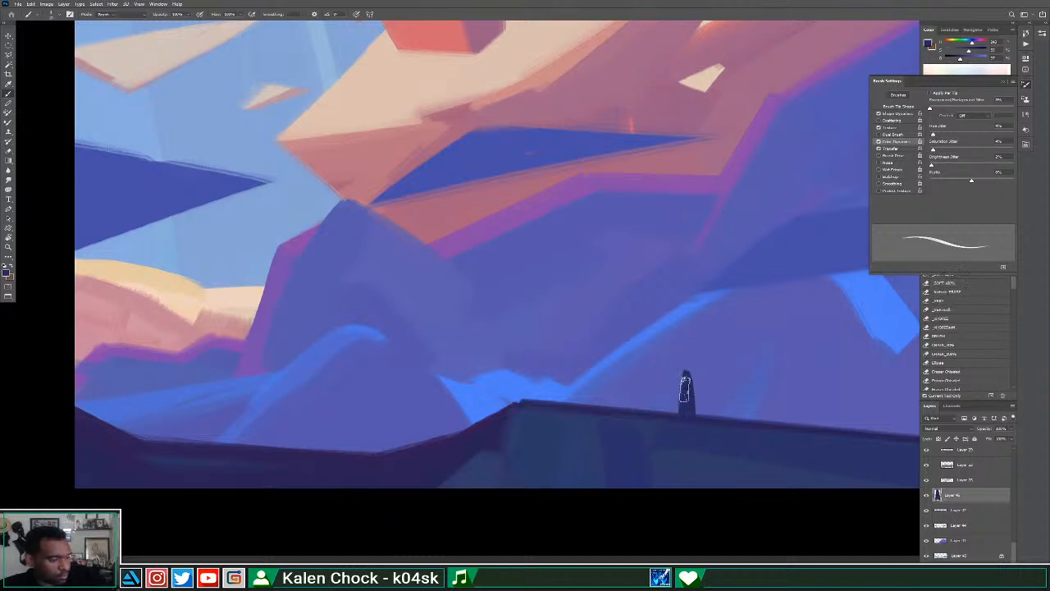
Refine the figure's silhouette by carving the gap between its legs and reshaping its head and cloak with a small eraser and brush.
{"action": "key", "text": "e"}
{"action": "key", "text": "bracketleft"}
{"action": "key", "text": "bracketleft"}
{"action": "key", "text": "bracketleft"}
{"action": "key", "text": "bracketleft"}
{"action": "key", "text": "bracketleft"}
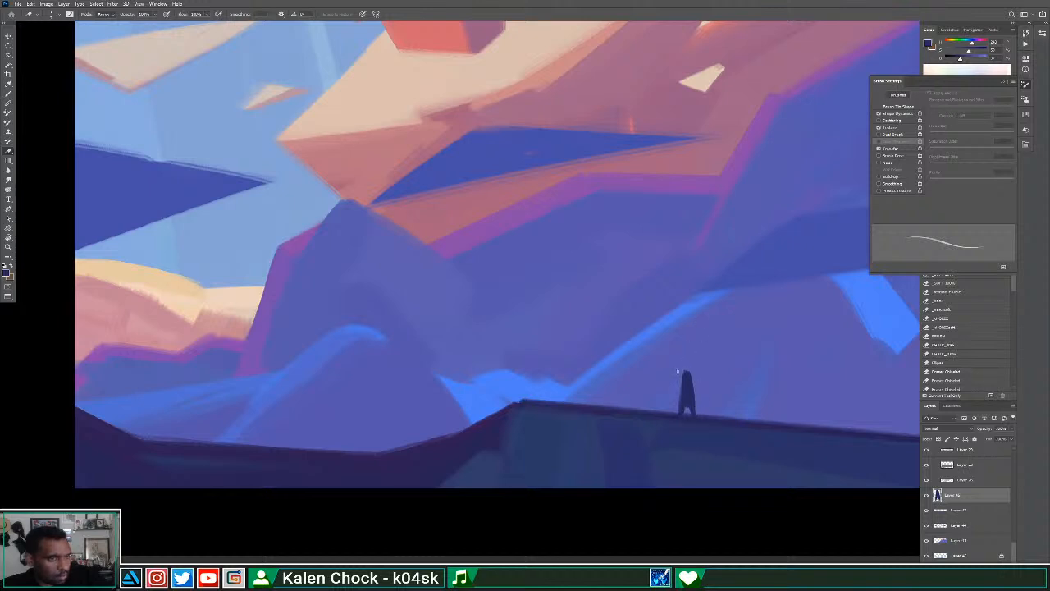
{"action": "key", "text": "b"}
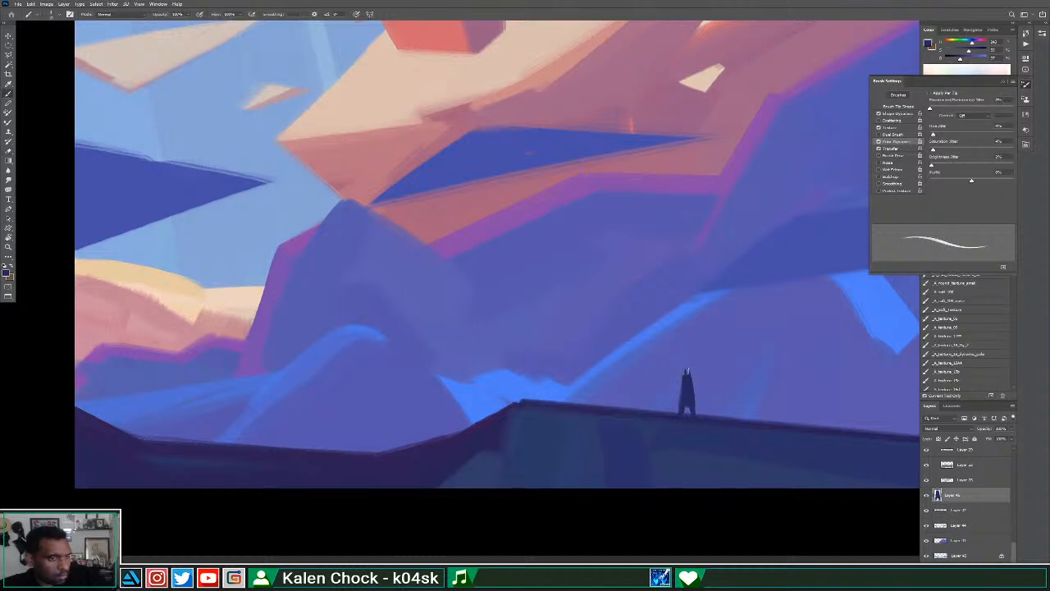
{"action": "key", "text": "e"}
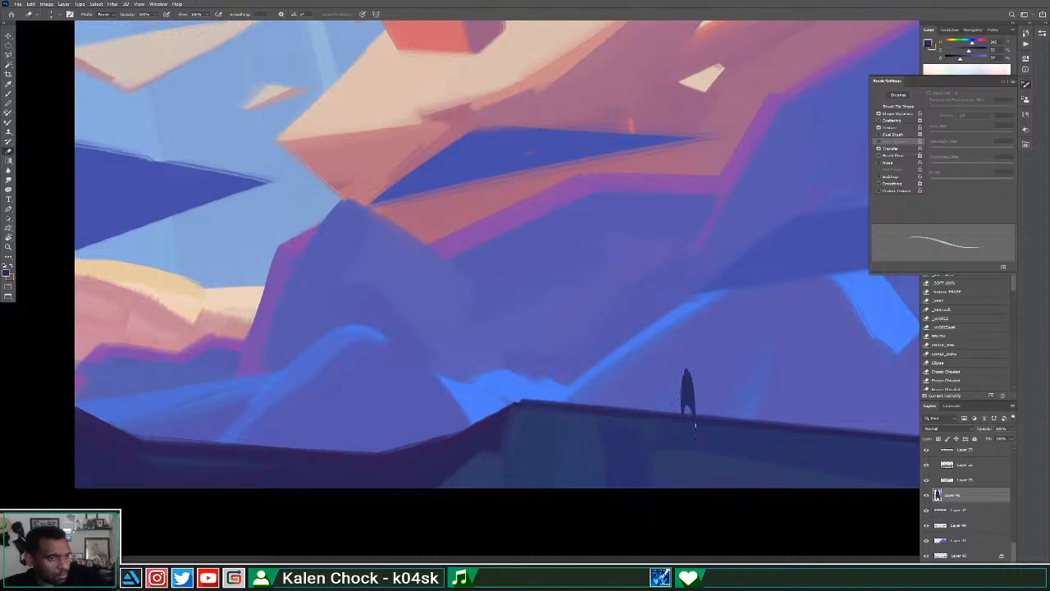
{"action": "key", "text": "b"}
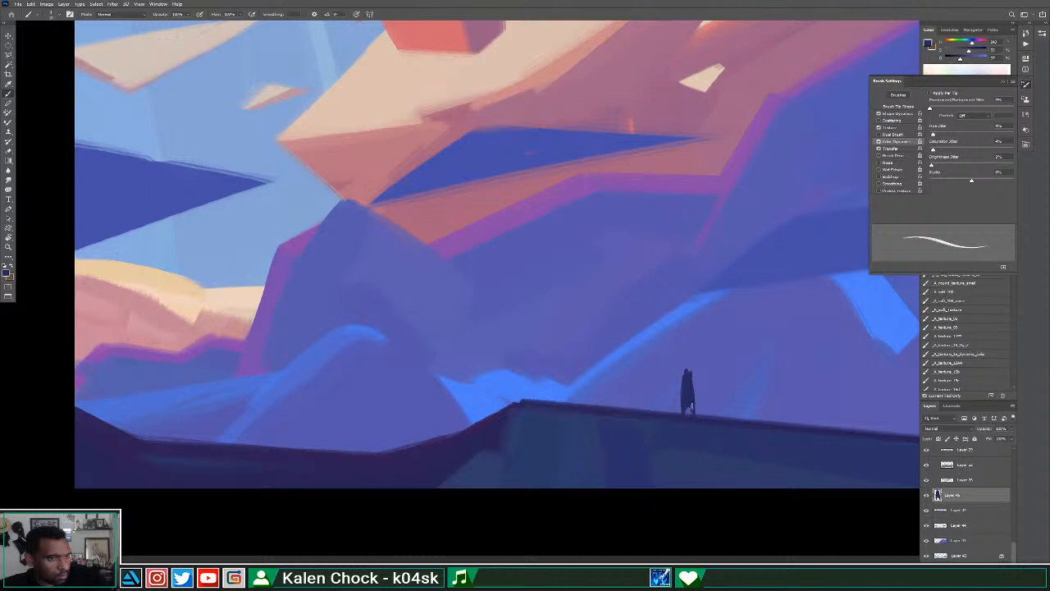
{"action": "key", "text": "z"}
{"action": "left_click", "coordinate": [692, 366], "text": "alt"}
{"action": "left_click", "coordinate": [697, 332], "text": "alt"}
{"action": "left_click", "coordinate": [707, 316], "text": "alt"}
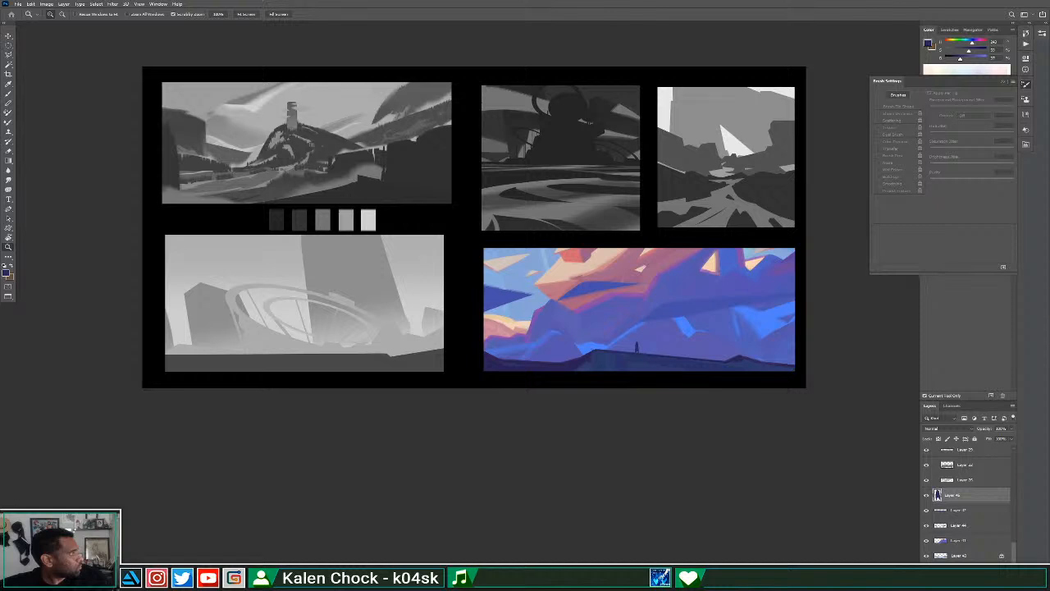
{"action": "left_click", "coordinate": [602, 327]}
{"action": "key", "text": "b"}
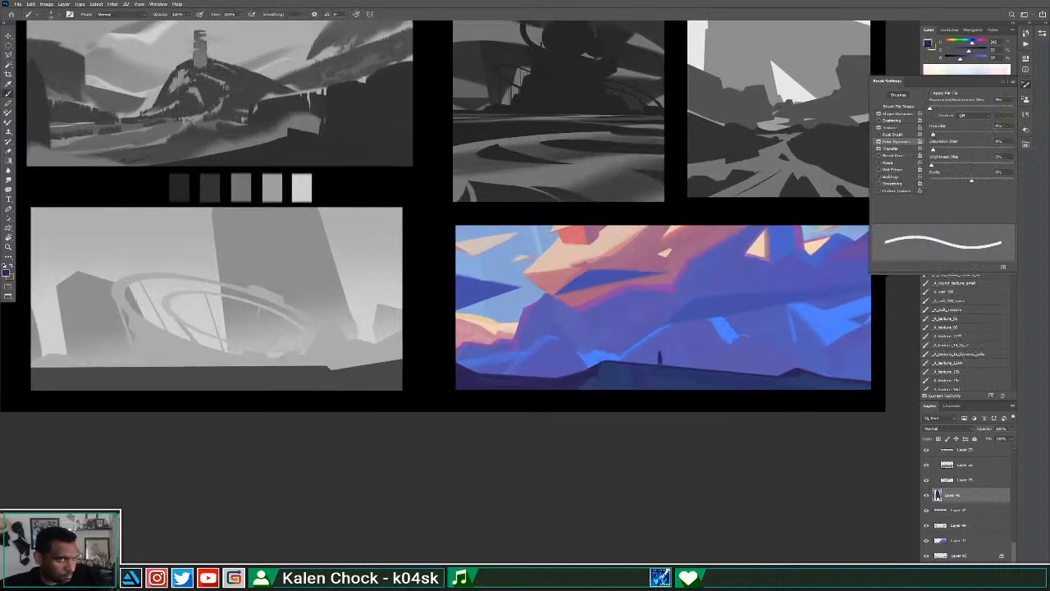
Select the main cloud layer and blend the low clouds behind the near end of the foreground hill with sampled blues and violets.
{"action": "key", "text": "v"}
{"action": "left_click", "coordinate": [561, 354]}
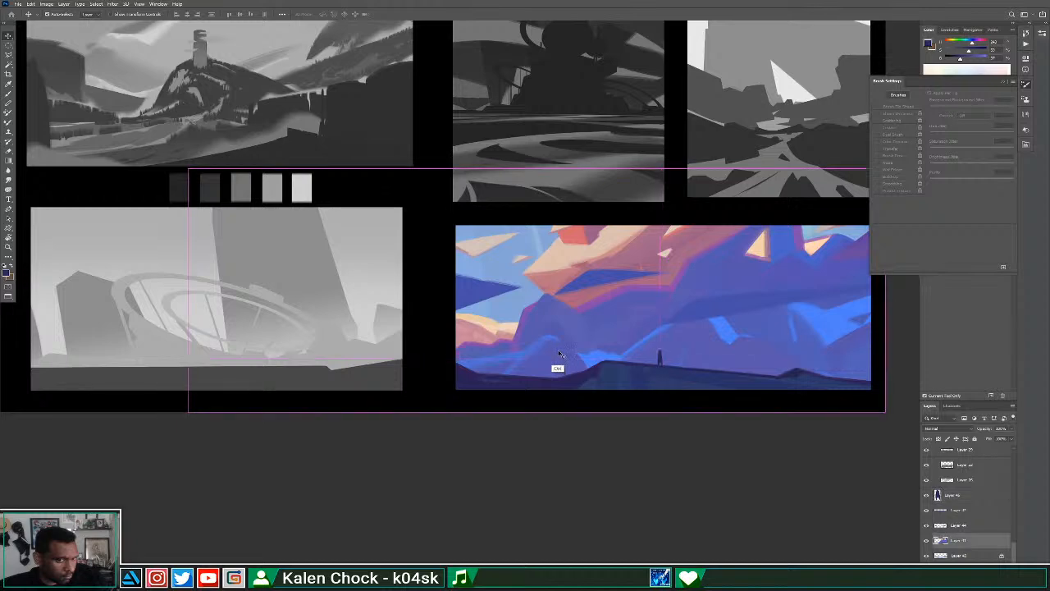
{"action": "key", "text": "b"}
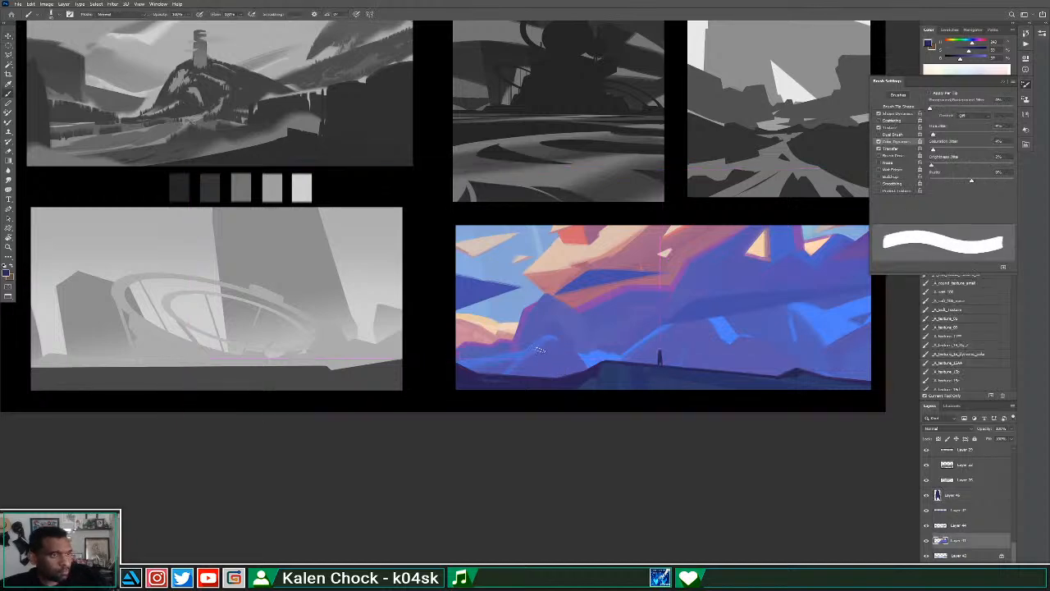
{"action": "left_click_drag", "start_coordinate": [516, 373], "coordinate": [543, 343]}
{"action": "key", "text": "ctrl+z"}
{"action": "left_click", "coordinate": [520, 370], "text": "alt"}
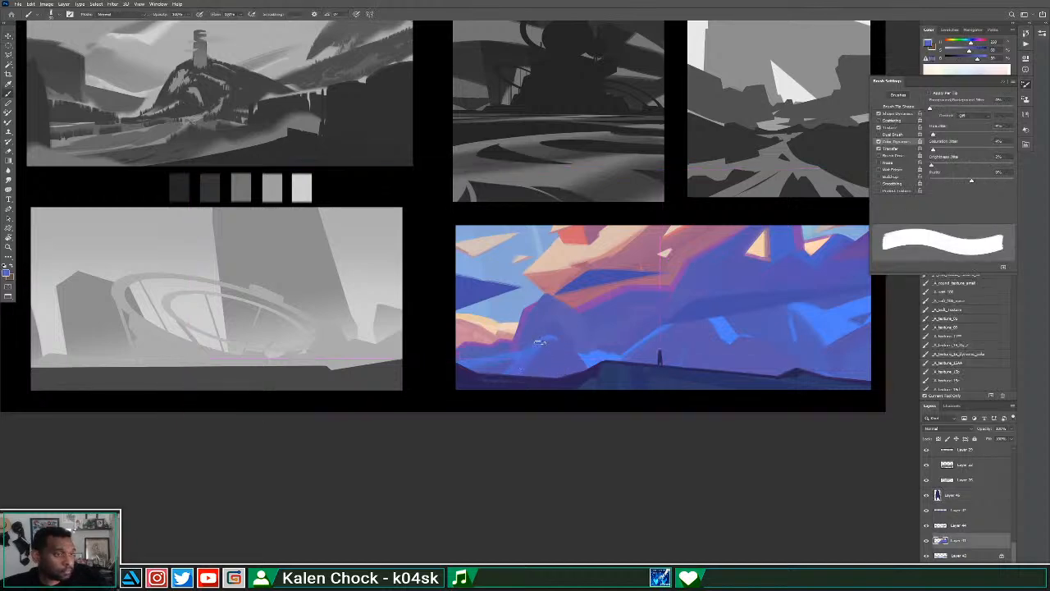
{"action": "left_click", "coordinate": [546, 351], "text": "alt"}
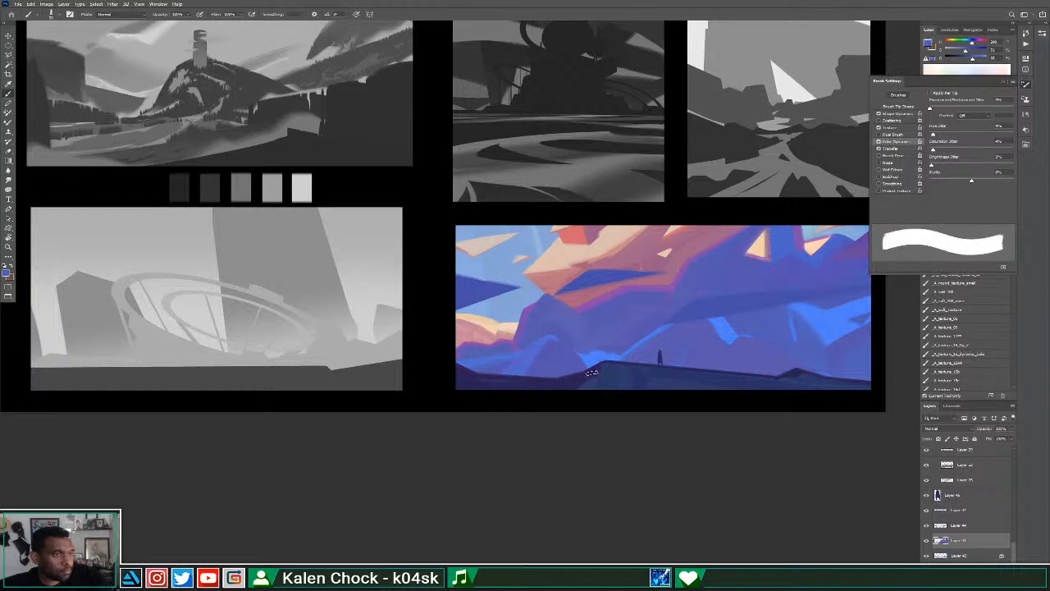
{"action": "left_click", "coordinate": [617, 356], "text": "alt"}
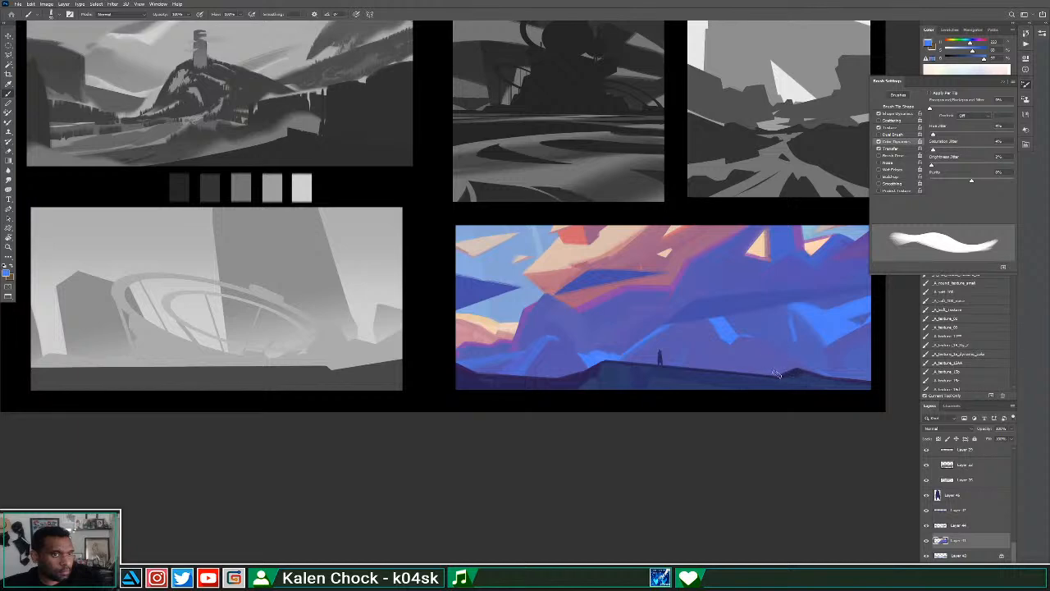
Soften the low clouds behind the foreground ridge's small far peak with sampled blue and violet strokes.
{"action": "left_click_drag", "start_coordinate": [725, 379], "coordinate": [879, 355]}
{"action": "mouse_move", "coordinate": [792, 367]}
{"action": "left_mouse_down"}
{"action": "mouse_move", "coordinate": [717, 376]}
{"action": "mouse_move", "coordinate": [871, 357]}
{"action": "mouse_move", "coordinate": [750, 372]}
{"action": "left_mouse_up"}
{"action": "left_click", "coordinate": [862, 350], "text": "alt"}
{"action": "mouse_move", "coordinate": [870, 374]}
{"action": "left_mouse_down"}
{"action": "mouse_move", "coordinate": [821, 381]}
{"action": "mouse_move", "coordinate": [873, 356]}
{"action": "left_mouse_up"}
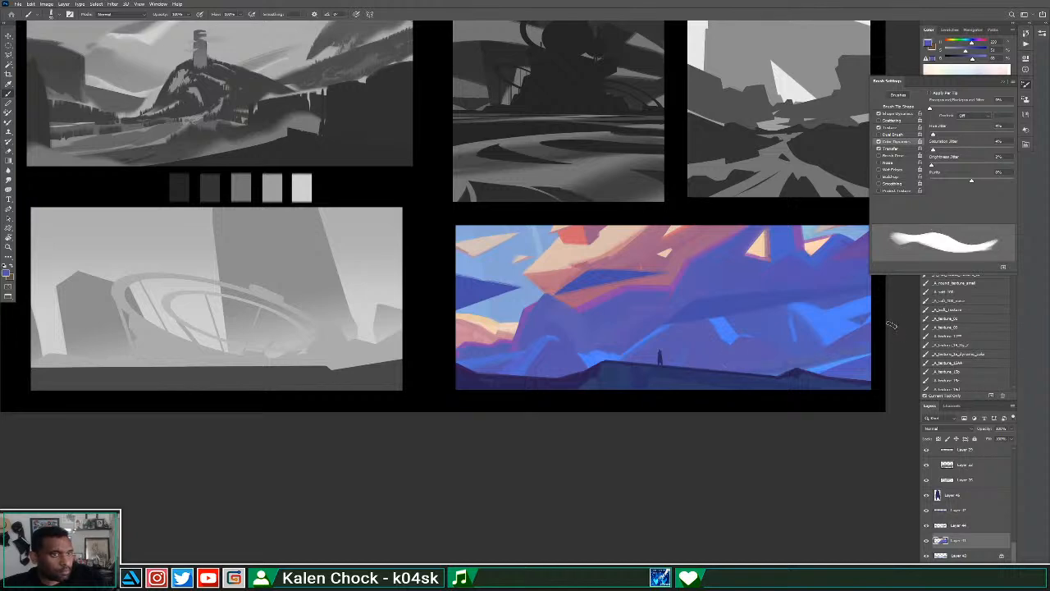
Refine the crest and shaded slopes of the violet cloud peak beside the peach clouds, using sampled violets and a smaller brush.
{"action": "left_click", "coordinate": [543, 316], "text": "alt"}
{"action": "mouse_move", "coordinate": [546, 297]}
{"action": "left_mouse_down"}
{"action": "mouse_move", "coordinate": [537, 321]}
{"action": "mouse_move", "coordinate": [551, 297]}
{"action": "left_mouse_up"}
{"action": "left_click", "coordinate": [548, 326], "text": "alt"}
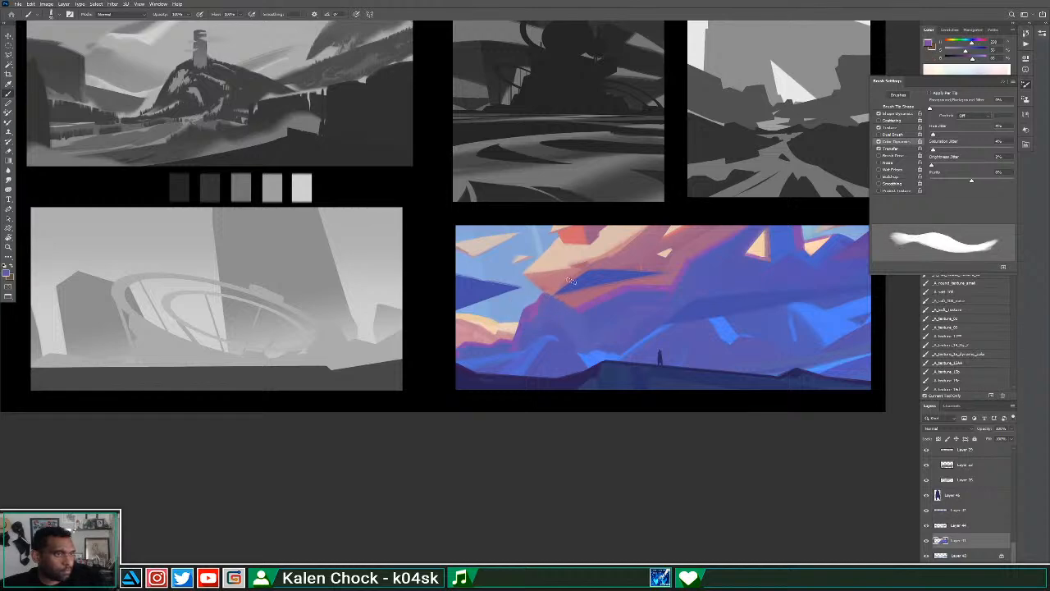
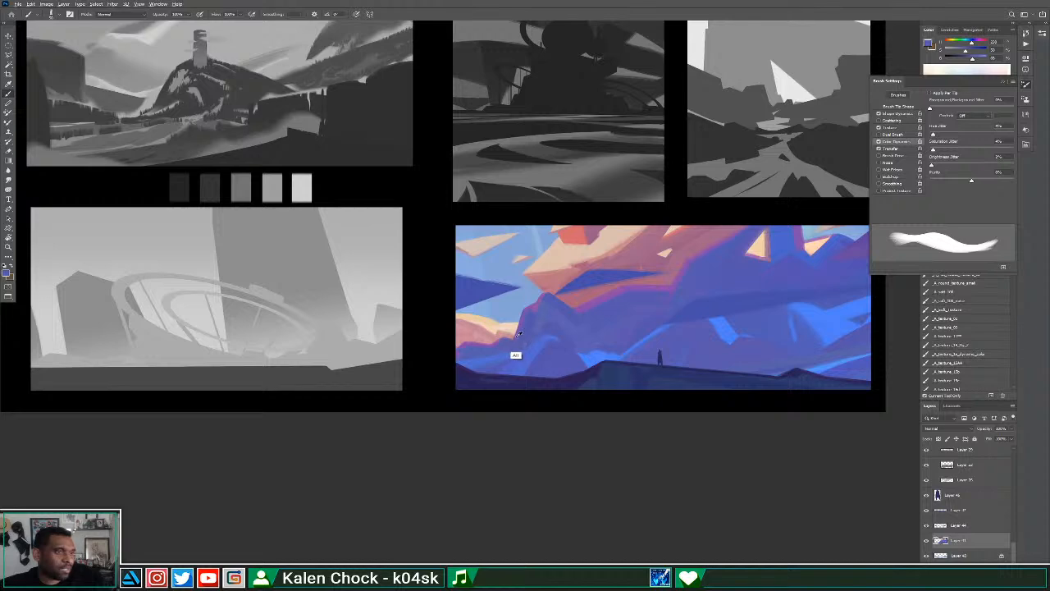
{"action": "left_click", "coordinate": [514, 356], "text": "alt"}
{"action": "key", "text": "["}
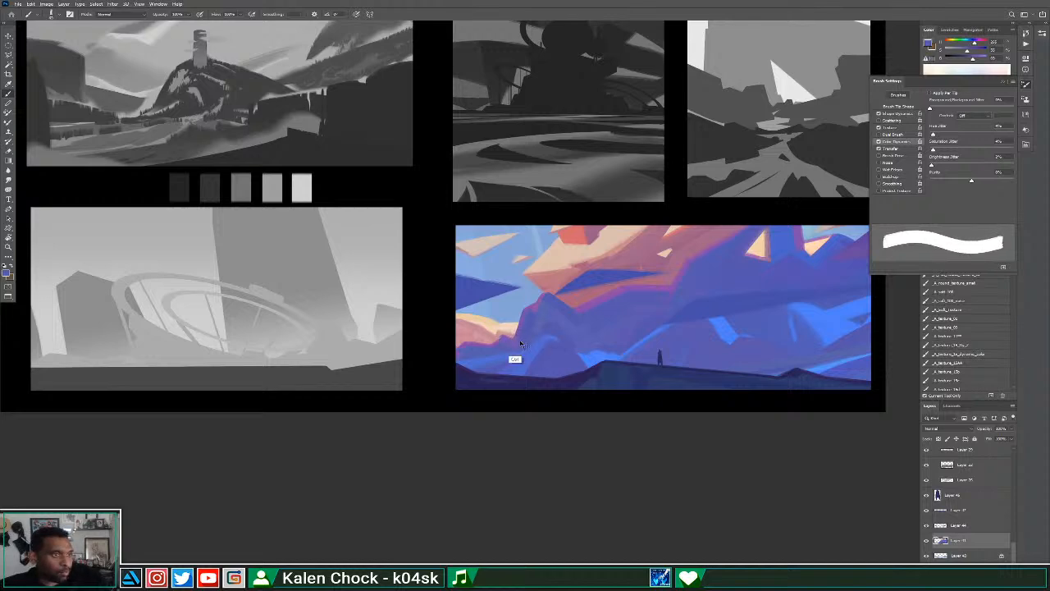
{"action": "left_click", "coordinate": [501, 366], "text": "alt"}
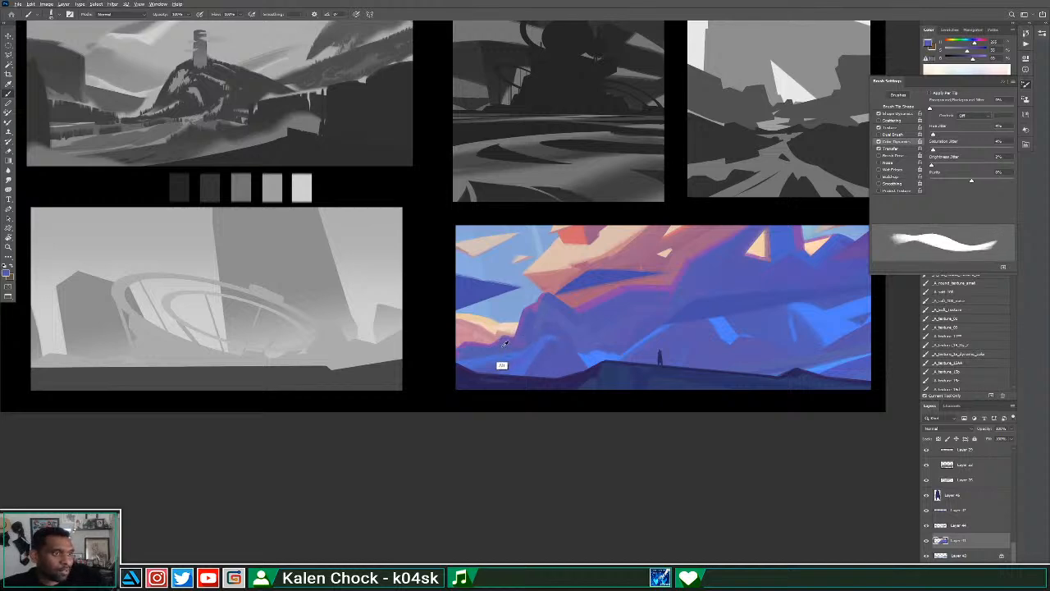
{"action": "left_click", "coordinate": [493, 348], "text": "alt"}
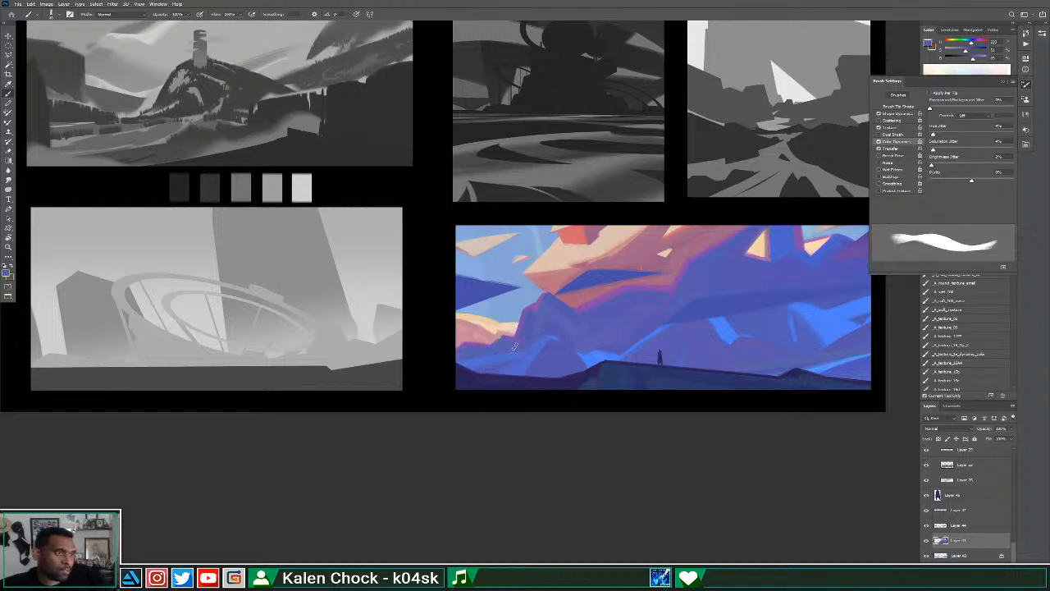
{"action": "key", "text": "z"}
{"action": "key", "text": "b"}
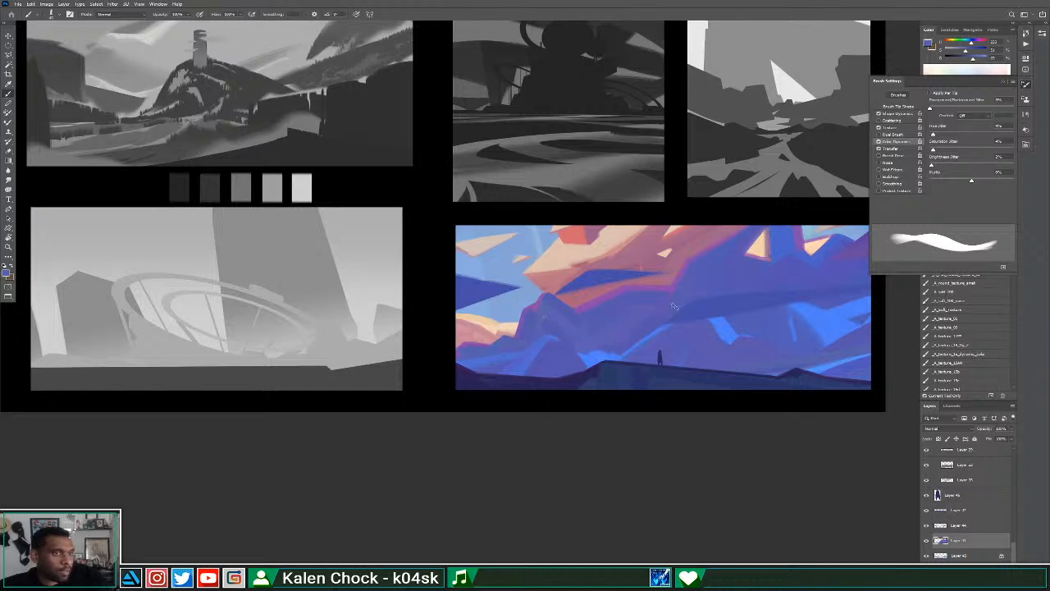
Blend the shaded underside of the large central cloud with a larger brush and sampled violet tones.
{"action": "key", "text": "bracketright"}
{"action": "key", "text": "bracketright"}
{"action": "key", "text": "bracketright"}
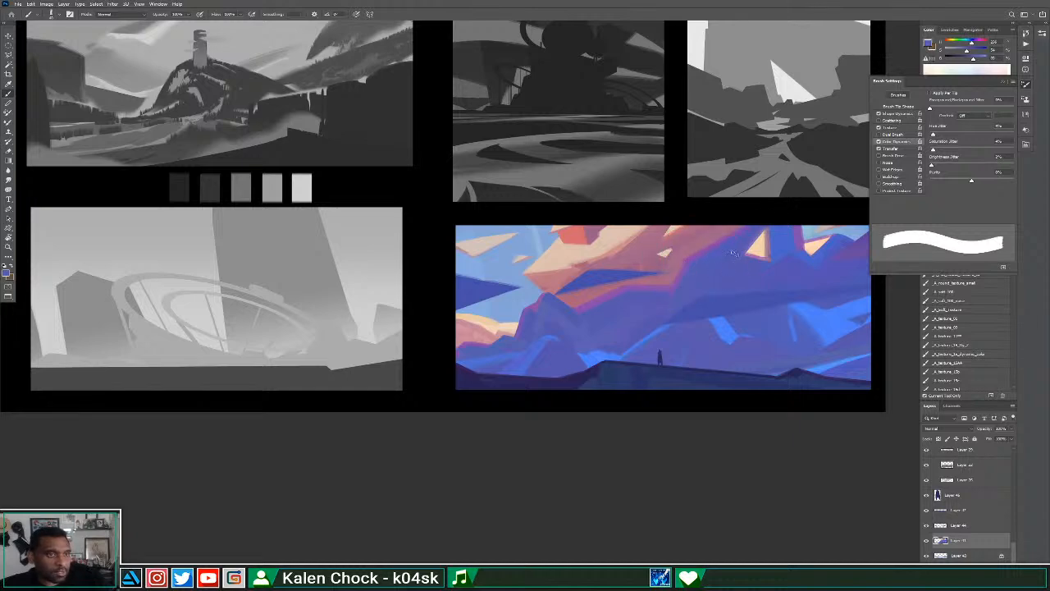
{"action": "left_click", "coordinate": [707, 294], "text": "alt"}
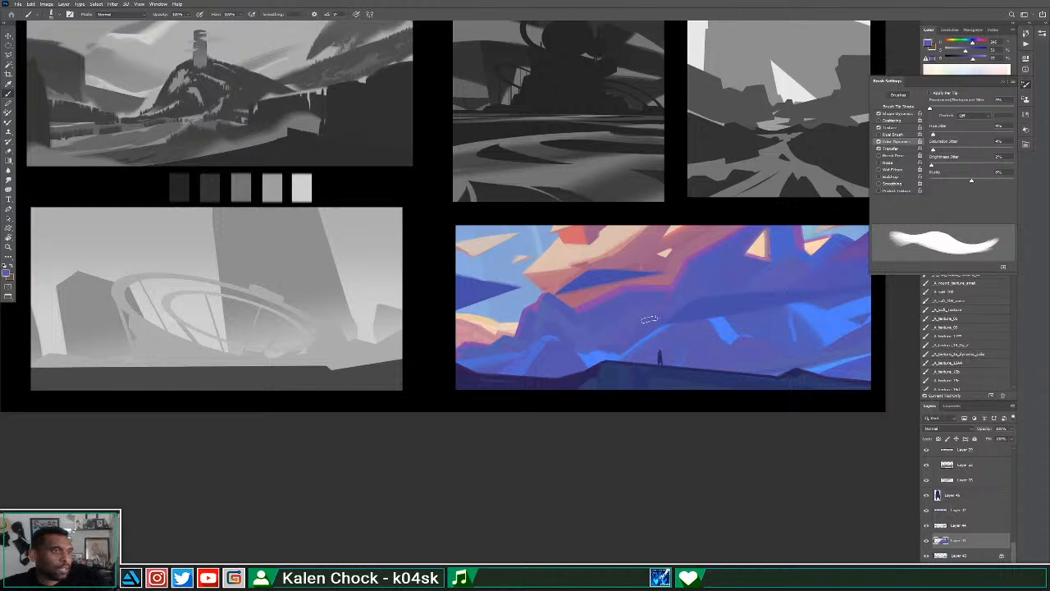
{"action": "left_click", "coordinate": [625, 329], "text": "alt"}
{"action": "left_click_drag", "start_coordinate": [657, 308], "coordinate": [636, 334]}
{"action": "left_click", "coordinate": [645, 309], "text": "alt"}
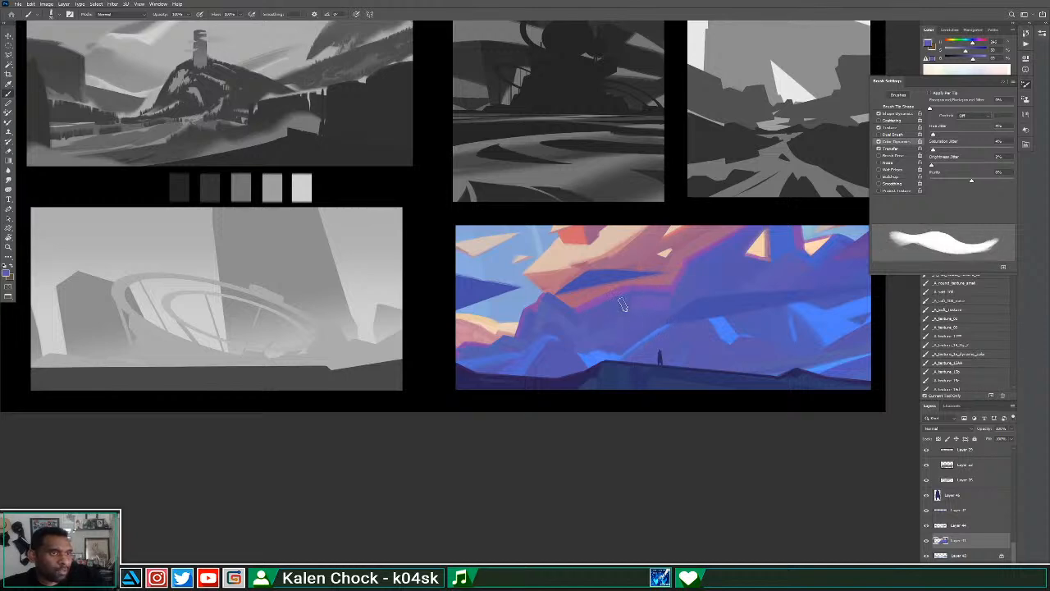
Paint warm reddish-violet planes into the low clouds around the bright blue streak beyond the figure, using sampled colours.
{"action": "left_click", "coordinate": [620, 333], "text": "alt"}
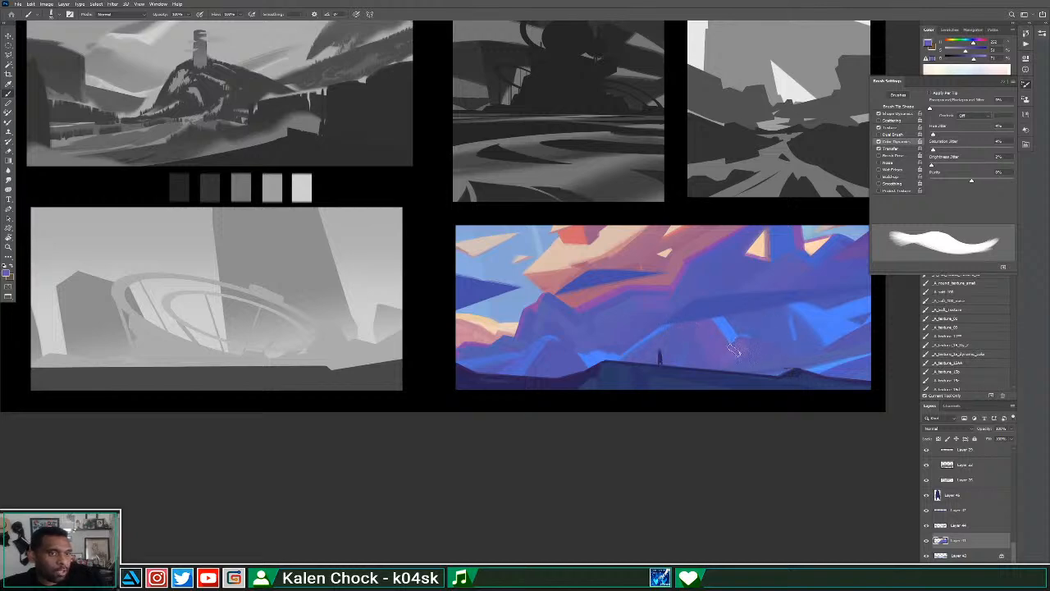
{"action": "mouse_move", "coordinate": [752, 375]}
{"action": "left_mouse_down"}
{"action": "mouse_move", "coordinate": [767, 347]}
{"action": "mouse_move", "coordinate": [748, 344]}
{"action": "mouse_move", "coordinate": [745, 360]}
{"action": "left_mouse_up"}
{"action": "left_click", "coordinate": [773, 313], "text": "alt"}
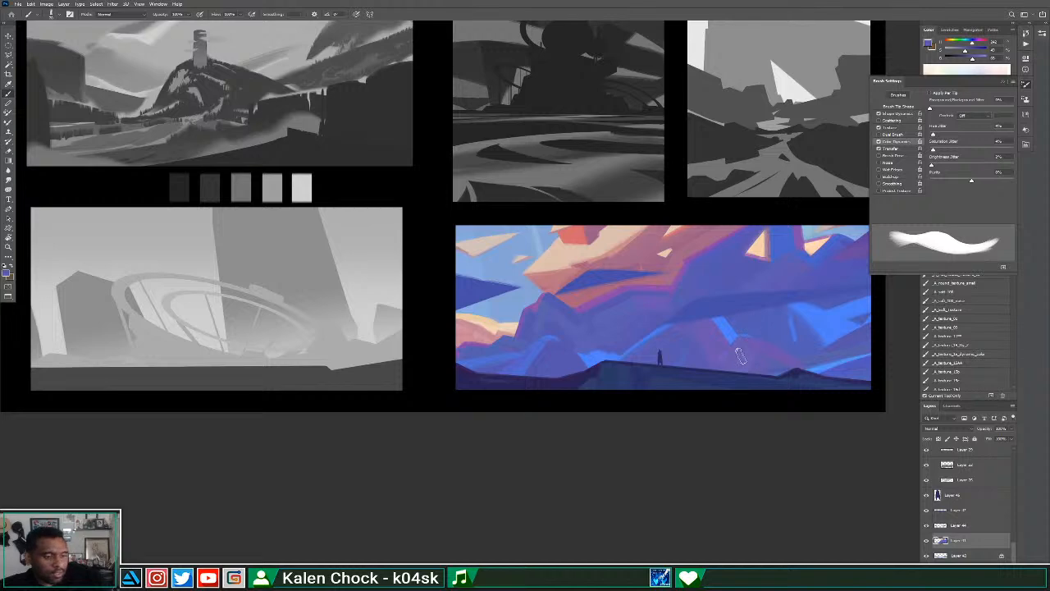
{"action": "left_click", "coordinate": [550, 343], "text": "alt"}
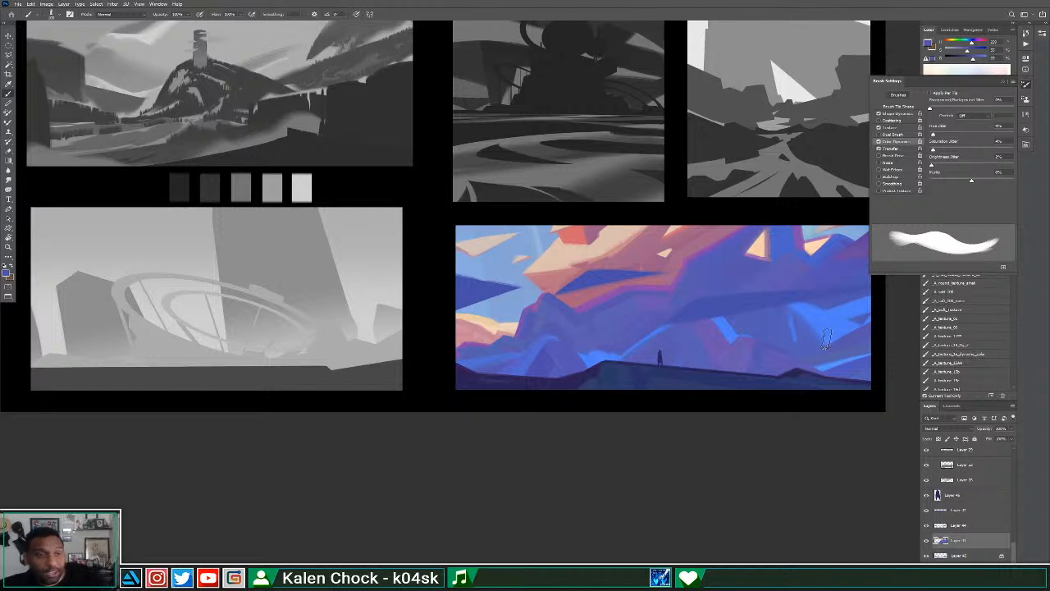
Switch to Layer 44 and trim its blue cloud shadow shapes with a larger eraser.
{"action": "key", "text": "ctrl"}
{"action": "left_click", "coordinate": [729, 305], "text": "ctrl"}
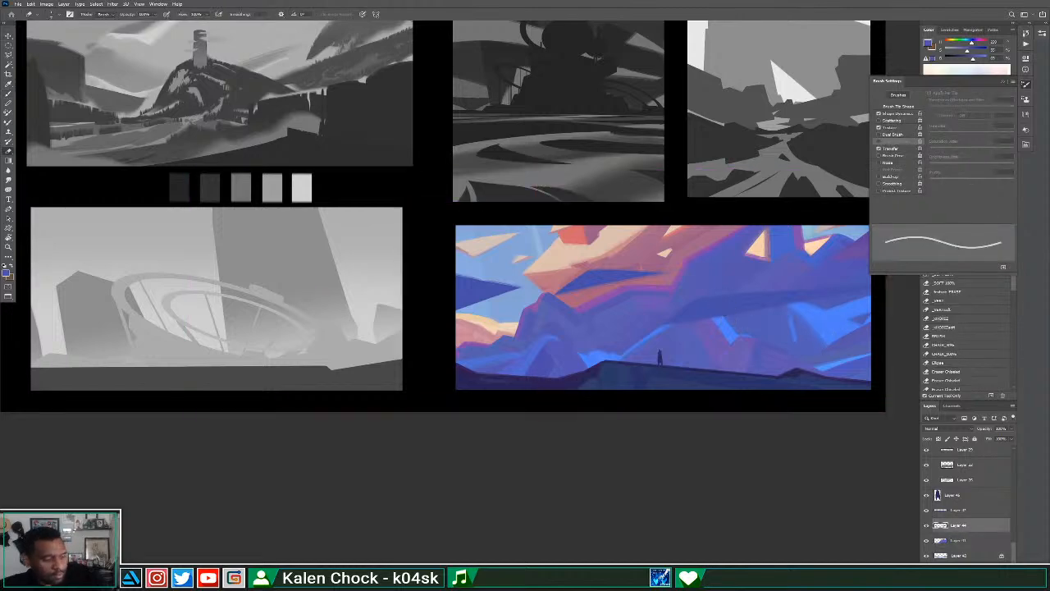
{"action": "key", "text": "]"}
{"action": "key", "text": "]"}
{"action": "key", "text": "]"}
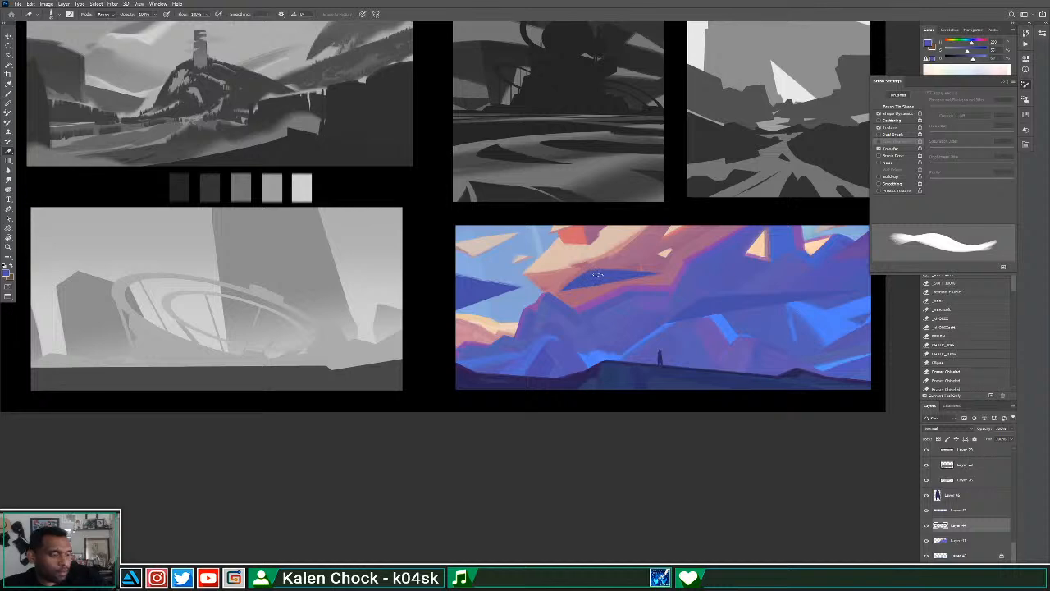
{"action": "key", "text": "b"}
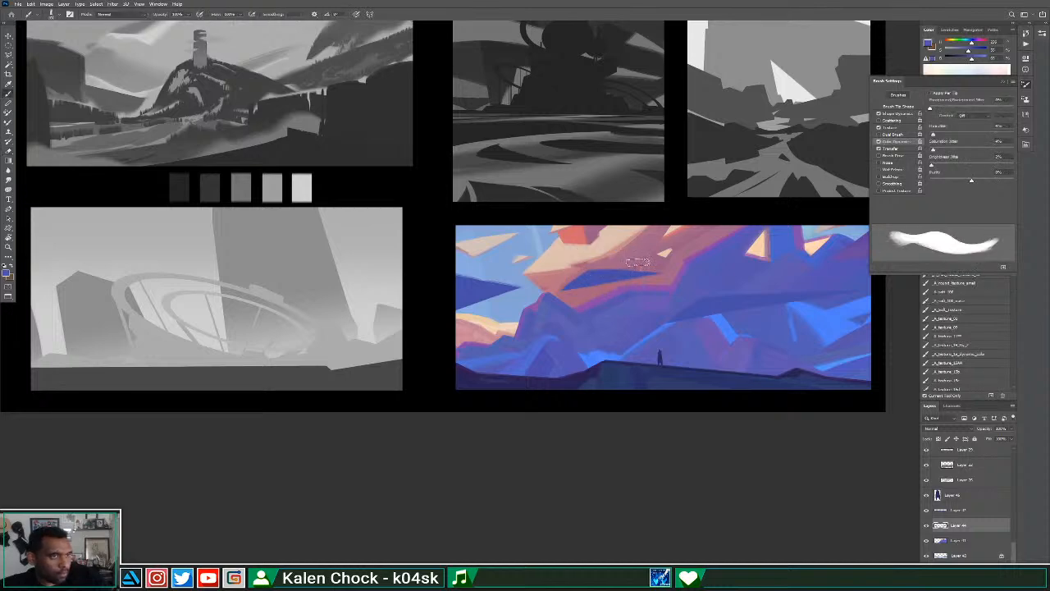
Brush blue-violet haze behind the figure and along the ridge on Layer 44, thinning it with a larger eraser.
{"action": "key", "text": "z"}
{"action": "left_click", "coordinate": [637, 263], "text": "alt"}
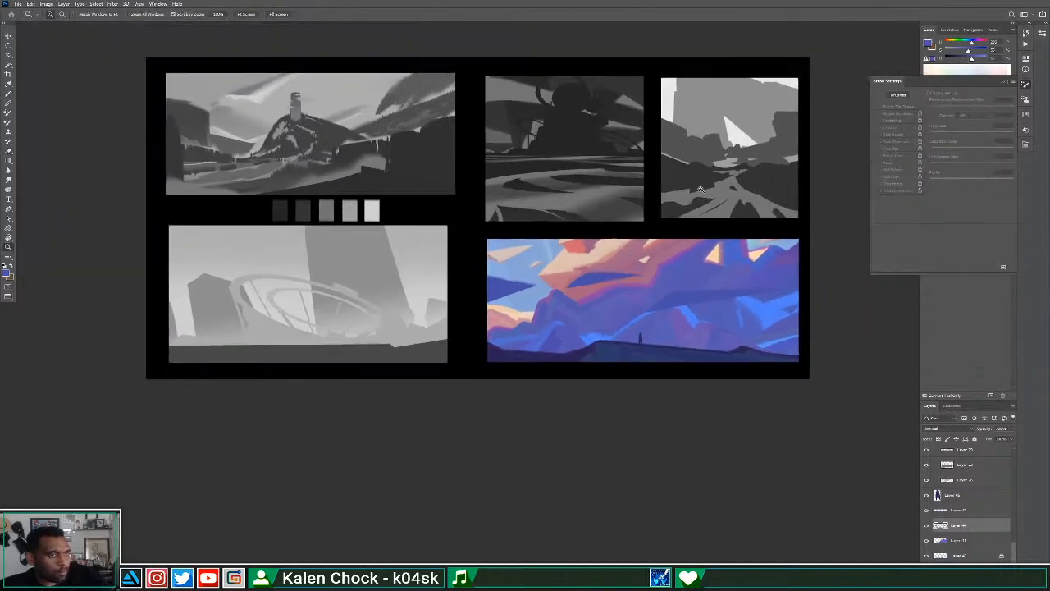
{"action": "key", "text": "b"}
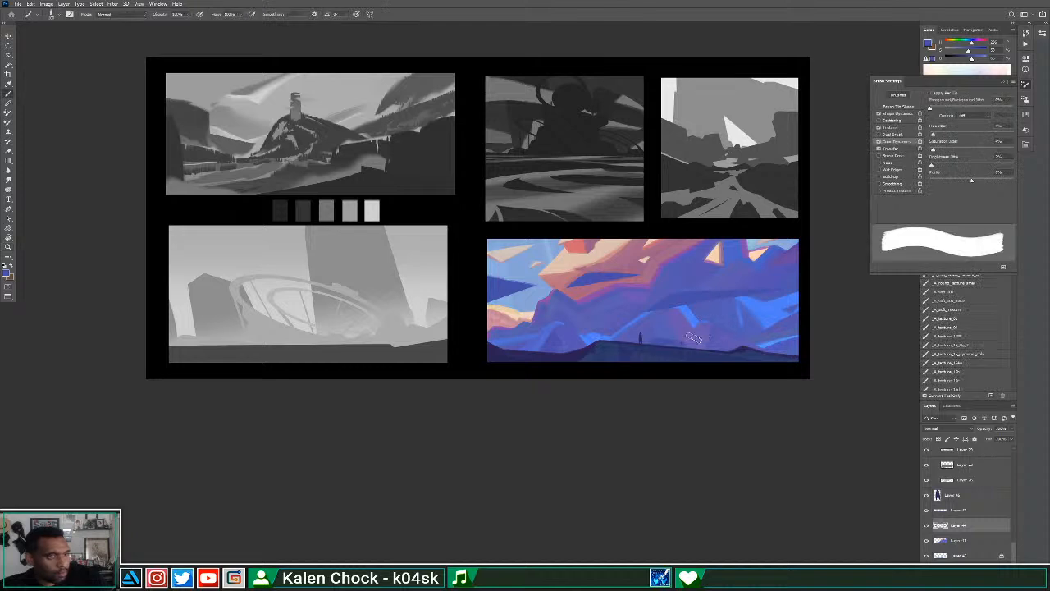
{"action": "mouse_move", "coordinate": [658, 345]}
{"action": "left_mouse_down"}
{"action": "mouse_move", "coordinate": [722, 338]}
{"action": "mouse_move", "coordinate": [647, 341]}
{"action": "mouse_move", "coordinate": [686, 343]}
{"action": "mouse_move", "coordinate": [655, 347]}
{"action": "mouse_move", "coordinate": [646, 336]}
{"action": "left_mouse_up"}
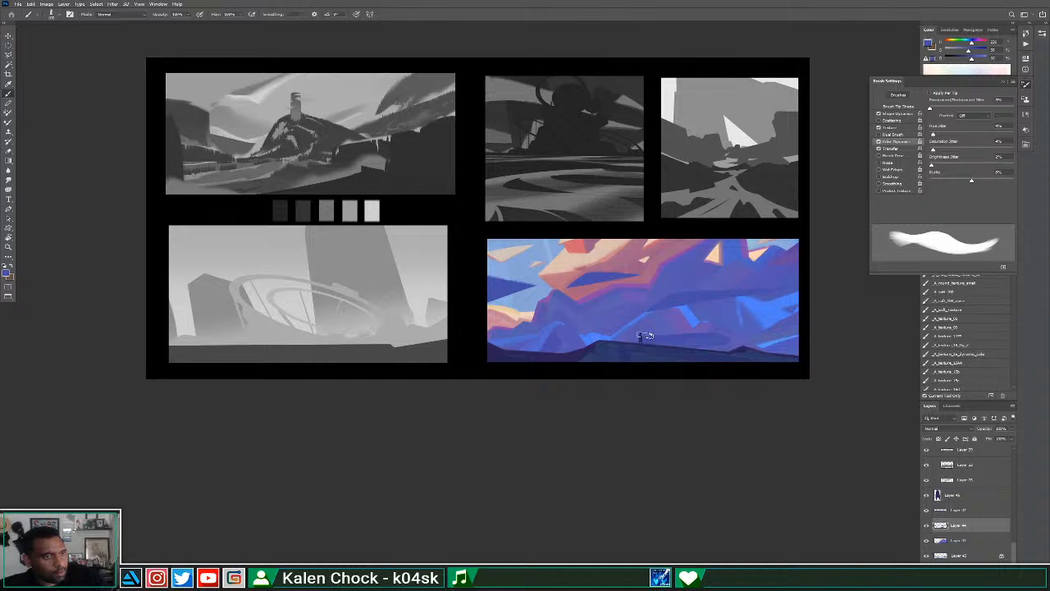
{"action": "key", "text": "e"}
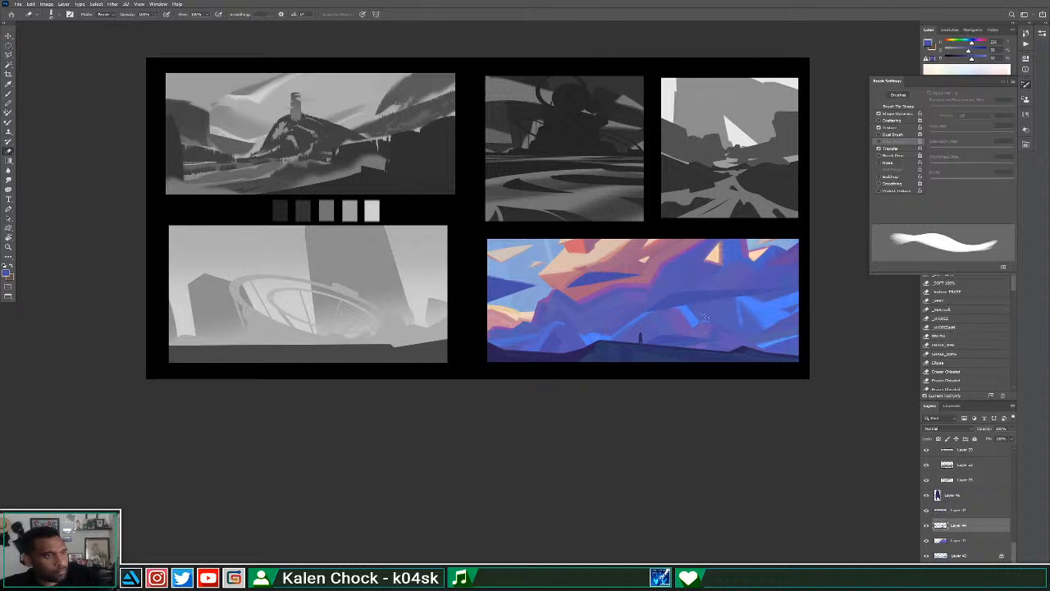
{"action": "key", "text": "b"}
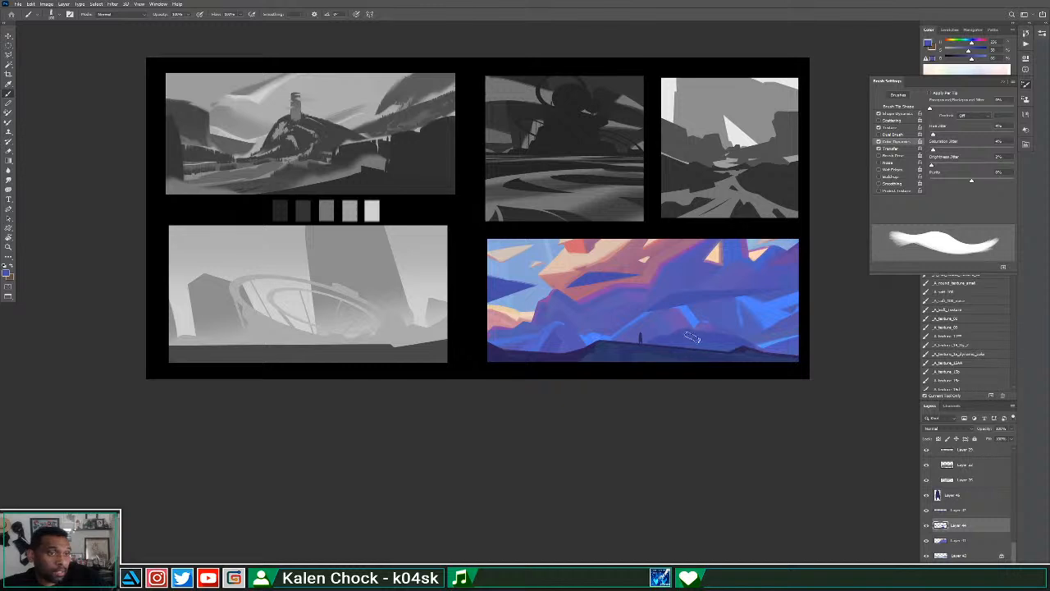
{"action": "key", "text": "e"}
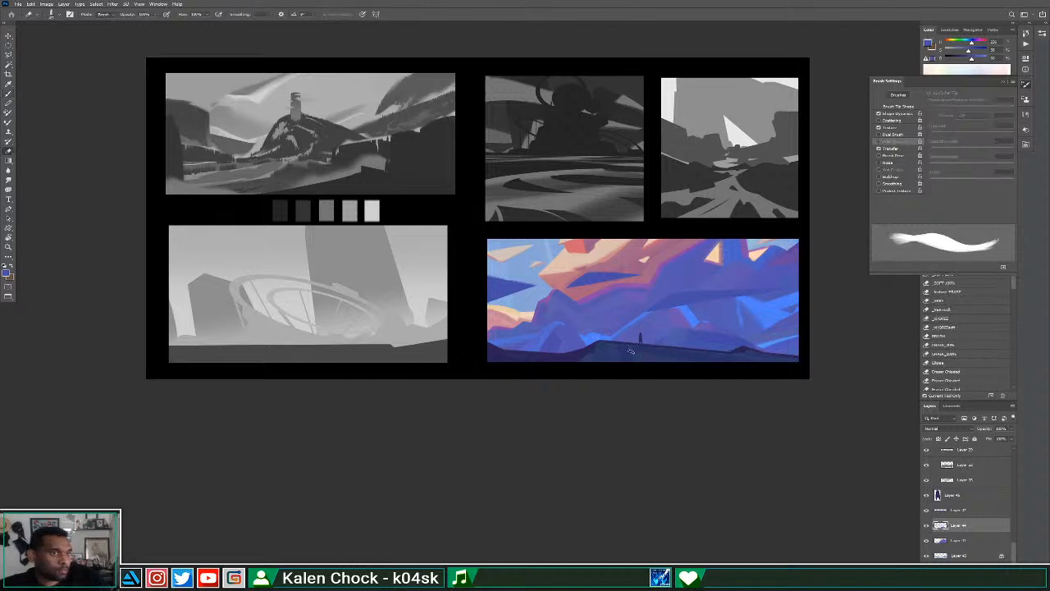
{"action": "left_click_drag", "start_coordinate": [688, 331], "coordinate": [752, 345]}
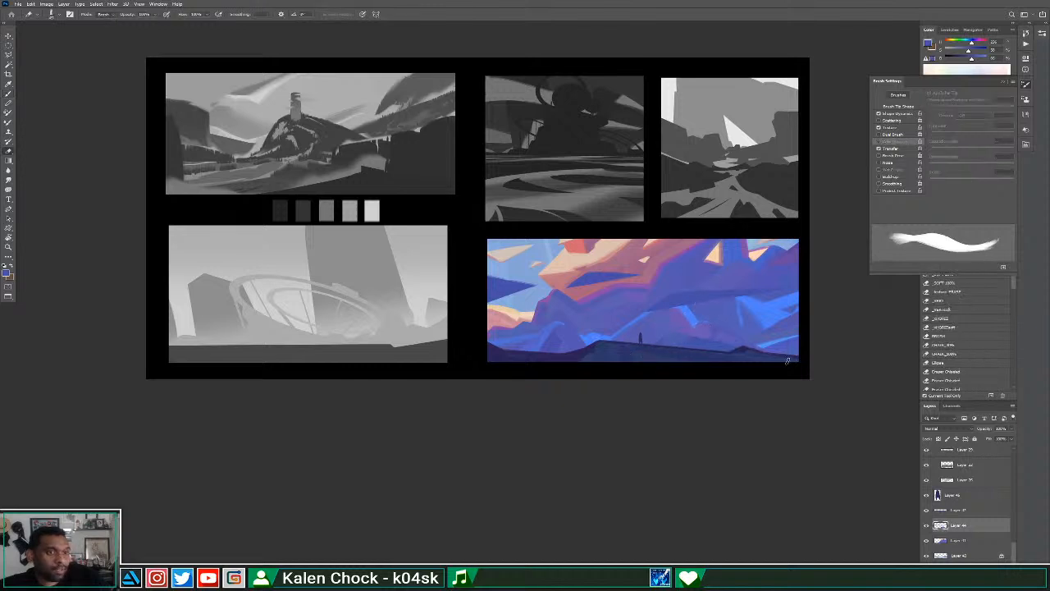
{"action": "key", "text": "]"}
{"action": "key", "text": "]"}
{"action": "left_click_drag", "start_coordinate": [686, 341], "coordinate": [711, 346]}
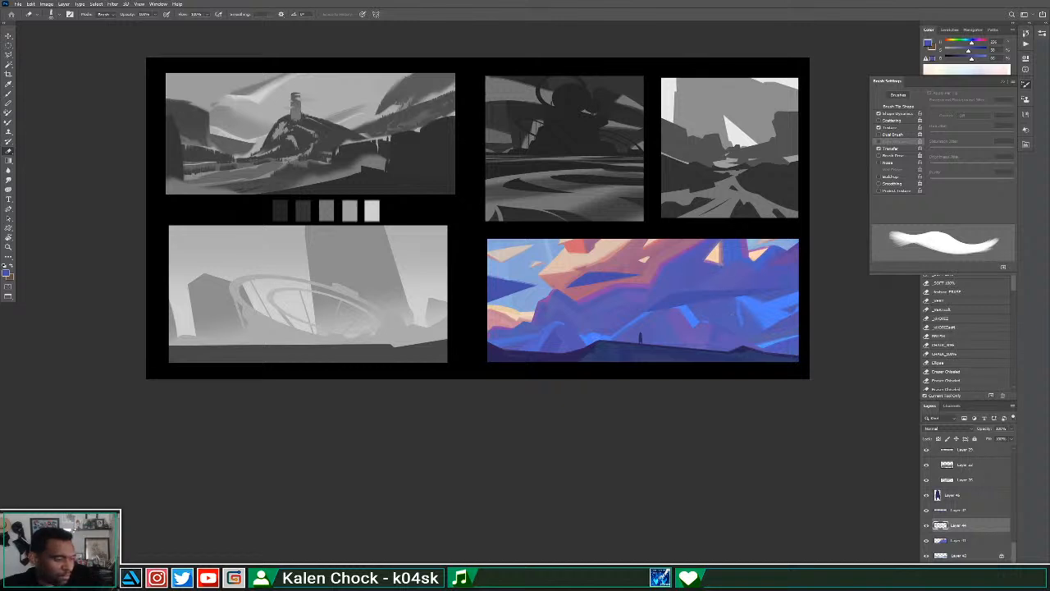
Blend the low clouds between the figure and the ridge's far peak on the main cloud layer with a sampled violet.
{"action": "key", "text": "b"}
{"action": "left_click", "coordinate": [668, 324], "text": "ctrl"}
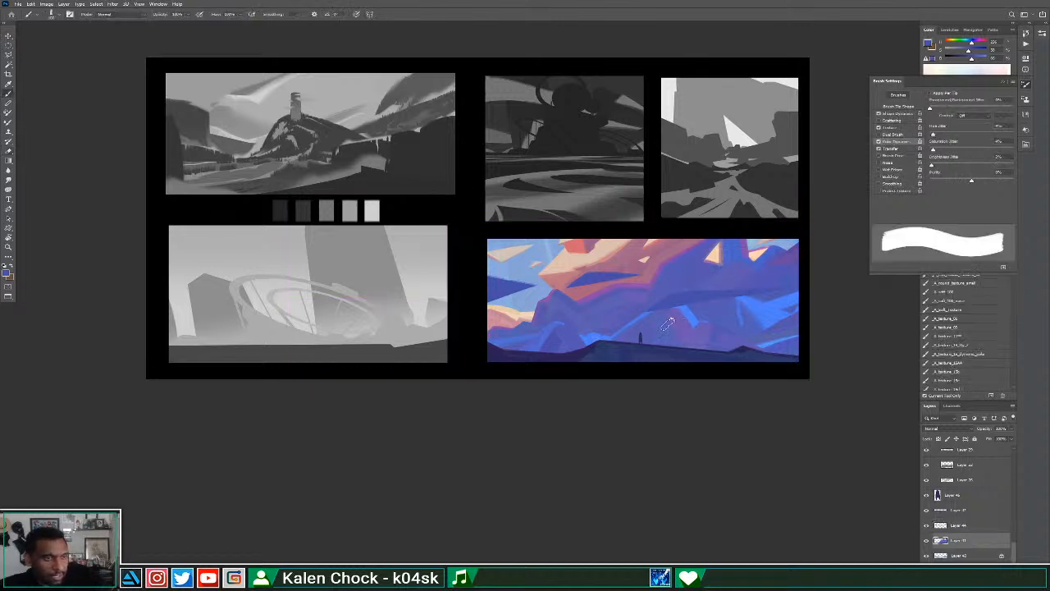
{"action": "left_click", "coordinate": [665, 319], "text": "alt"}
{"action": "left_click_drag", "start_coordinate": [679, 330], "coordinate": [710, 348]}
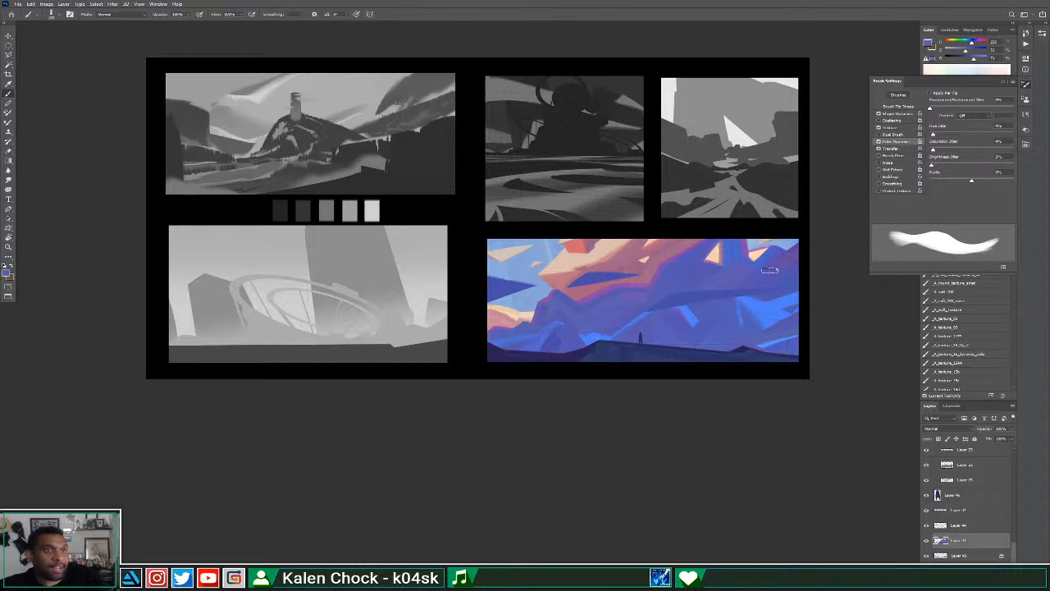
Choose a soft-edged brush and glaze bright blue haze over the low clouds behind the ridge, undoing an unwanted stroke.
{"action": "right_click", "coordinate": [763, 314]}
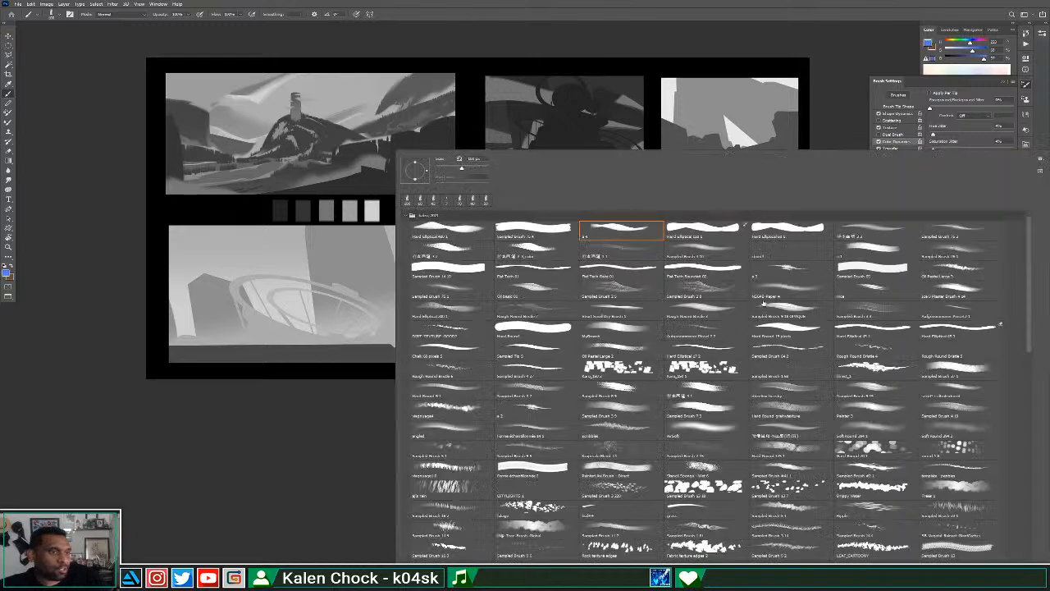
{"action": "double_click", "coordinate": [951, 228]}
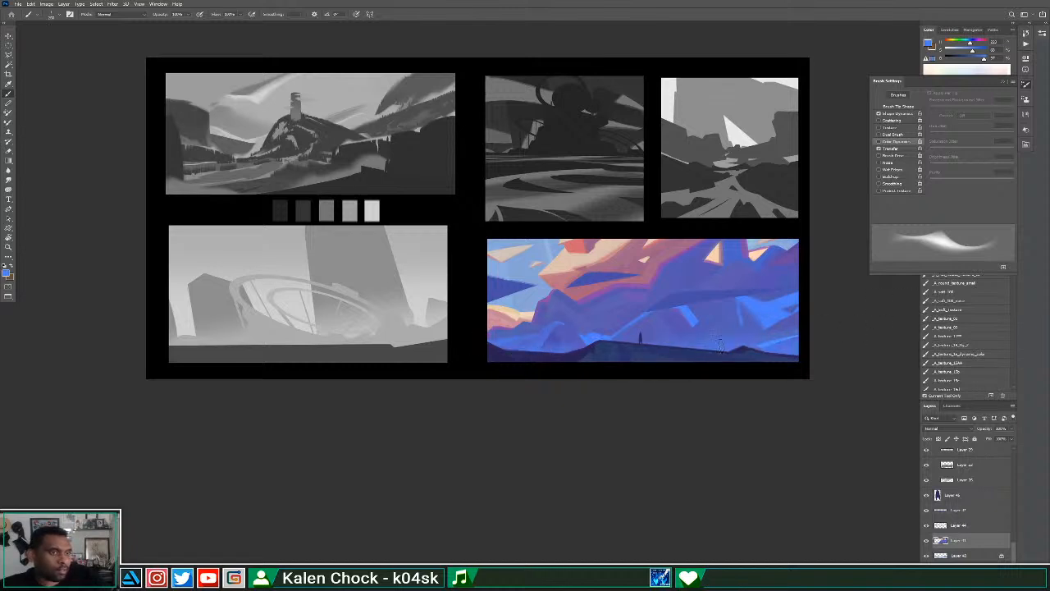
{"action": "key", "text": "ctrl+z"}
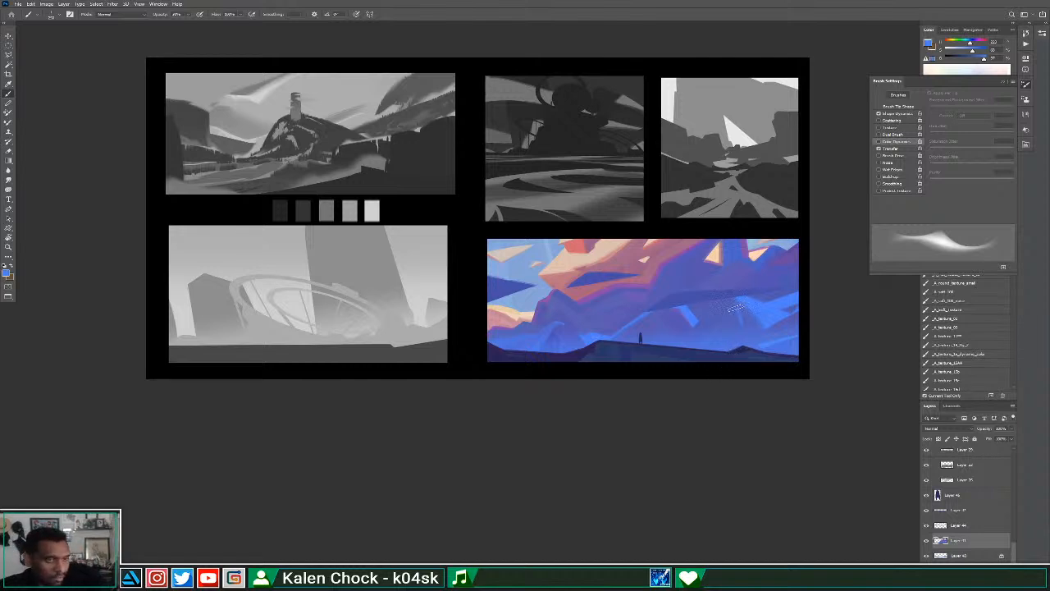
Choose a hard-edged textured brush, sample the ridge's navy and darken the undersides of the blue cloud shapes on Layer 44 with its transparency locked.
{"action": "key", "text": "v"}
{"action": "right_click", "coordinate": [703, 299]}
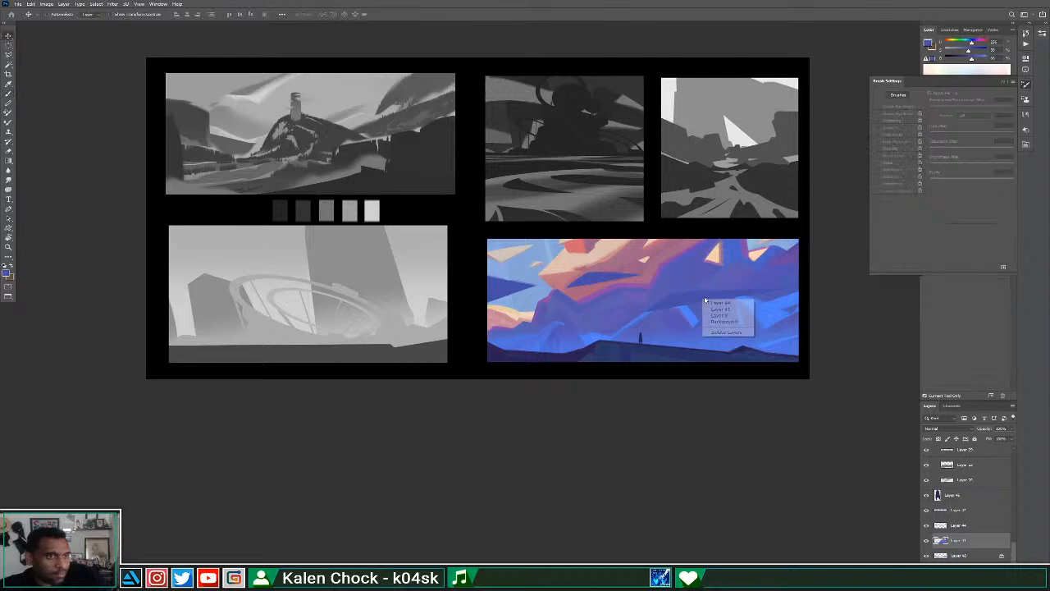
{"action": "left_click", "coordinate": [680, 303]}
{"action": "key", "text": "b"}
{"action": "right_click", "coordinate": [676, 297]}
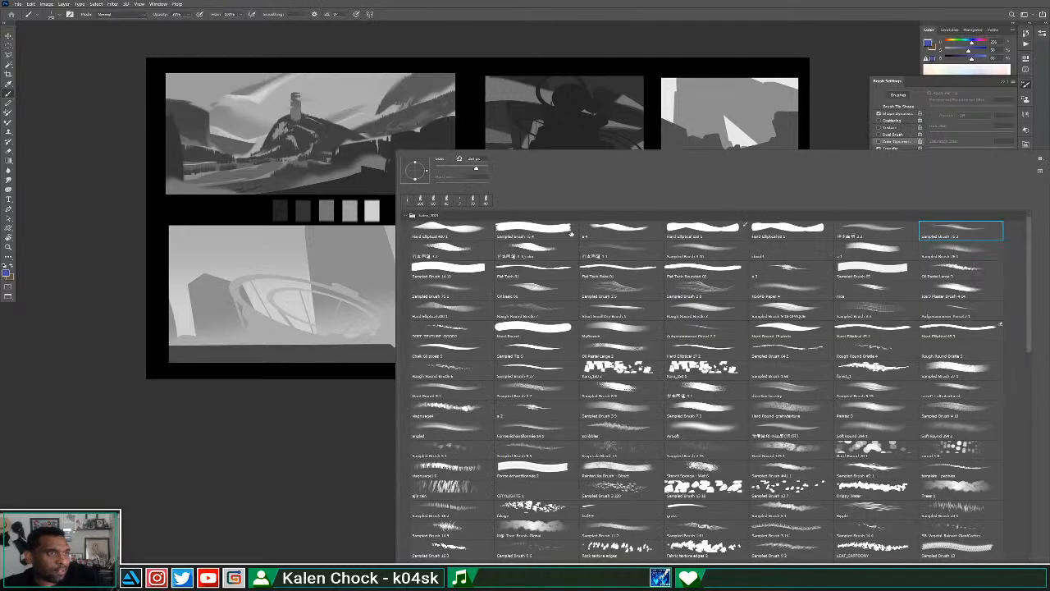
{"action": "double_click", "coordinate": [617, 229]}
{"action": "left_click", "coordinate": [578, 351], "text": "alt"}
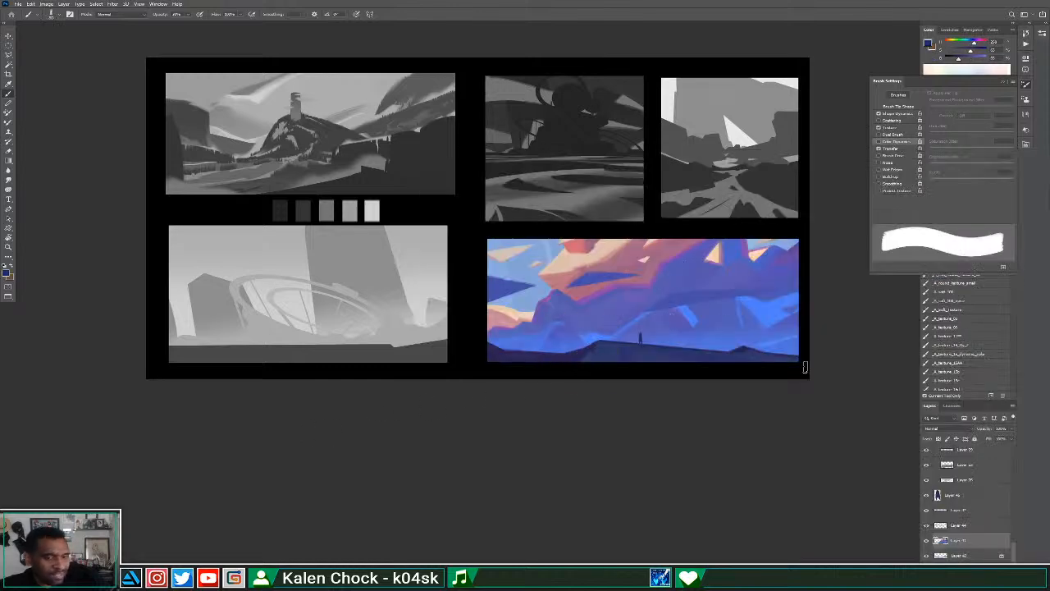
{"action": "left_click", "coordinate": [956, 526]}
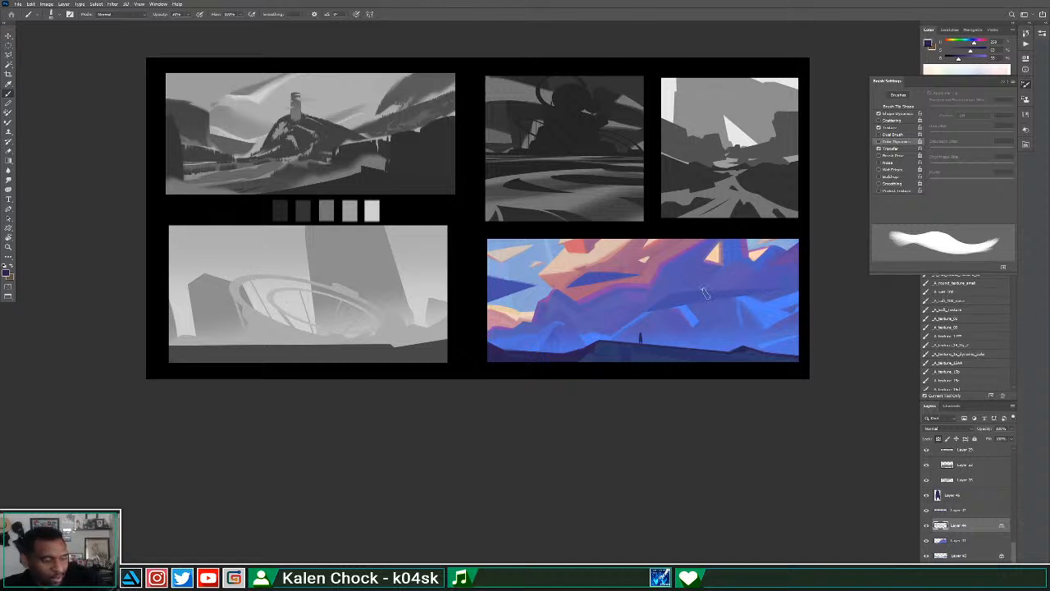
{"action": "key", "text": "bracketleft"}
{"action": "key", "text": "bracketleft"}
{"action": "key", "text": "bracketleft"}
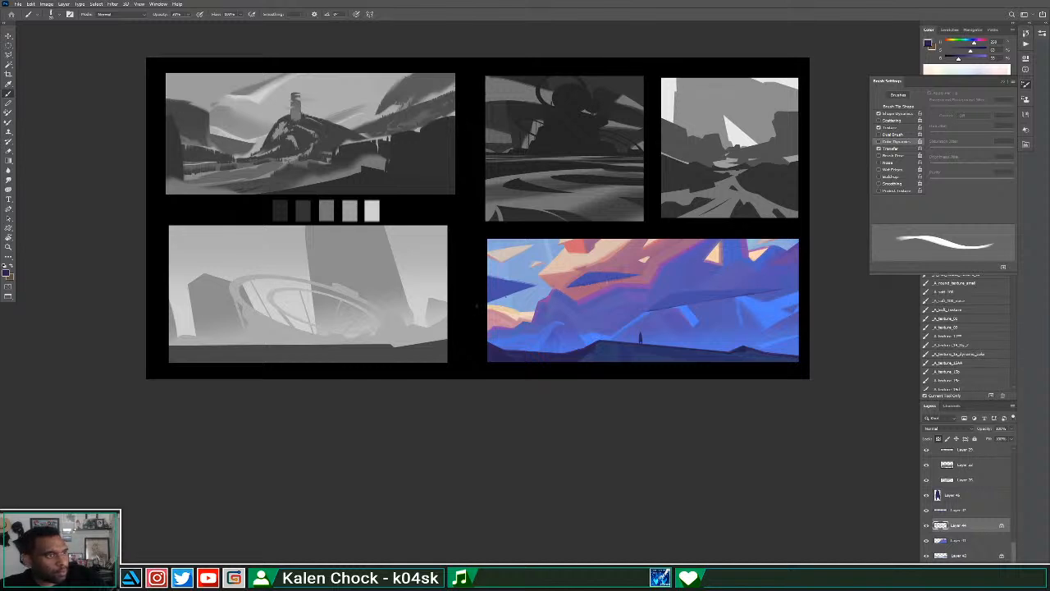
Check the whole sheet from a distance and trim Layer 44's blue cloud shape near the color thumbnail's upper-right corner with the eraser.
{"action": "key", "text": "z"}
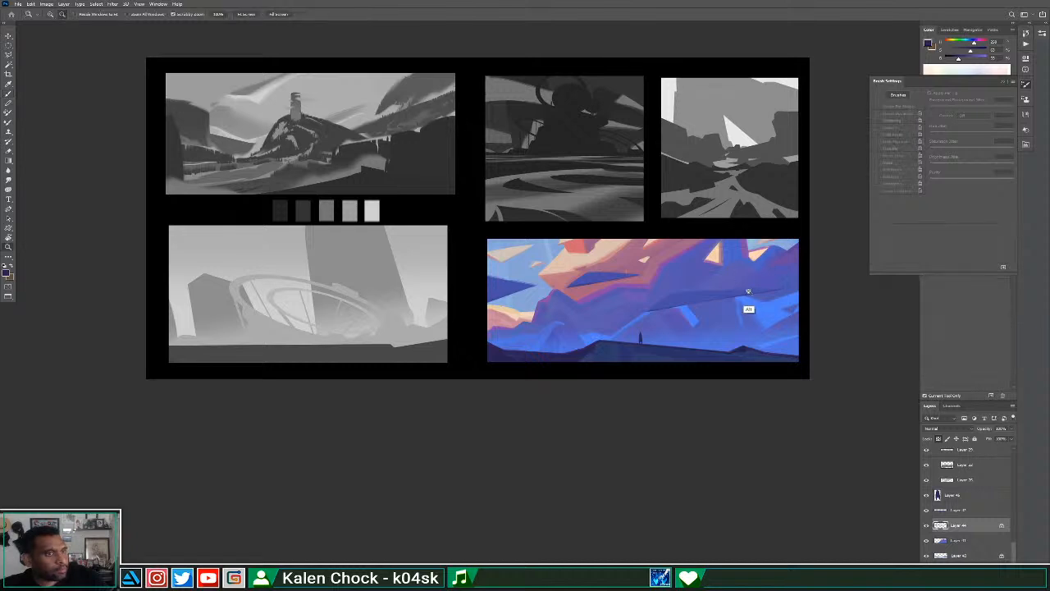
{"action": "left_click", "coordinate": [748, 307], "text": "alt"}
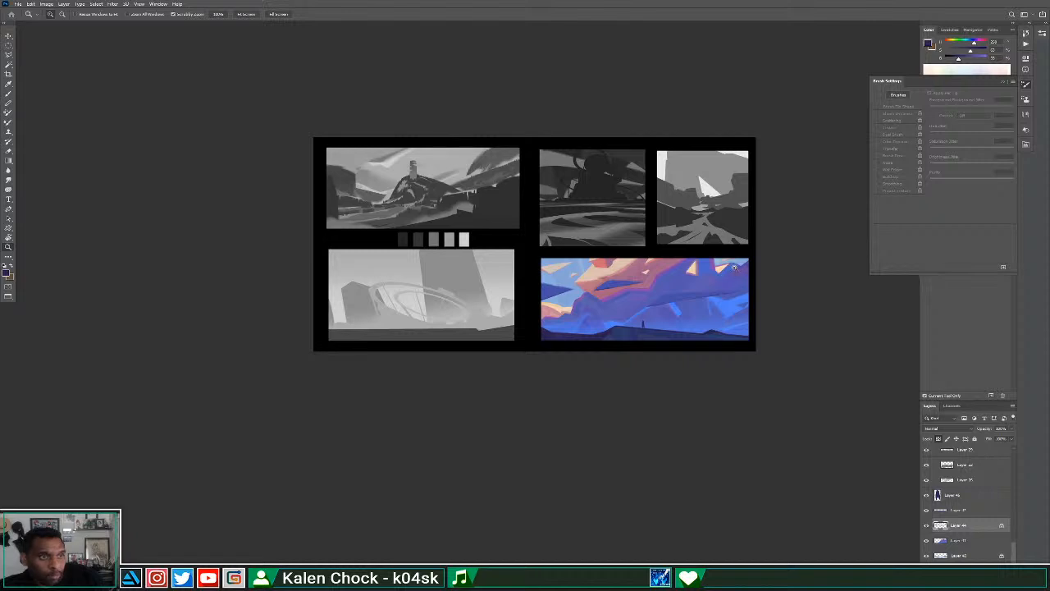
{"action": "left_click", "coordinate": [739, 268]}
{"action": "key", "text": "ctrl"}
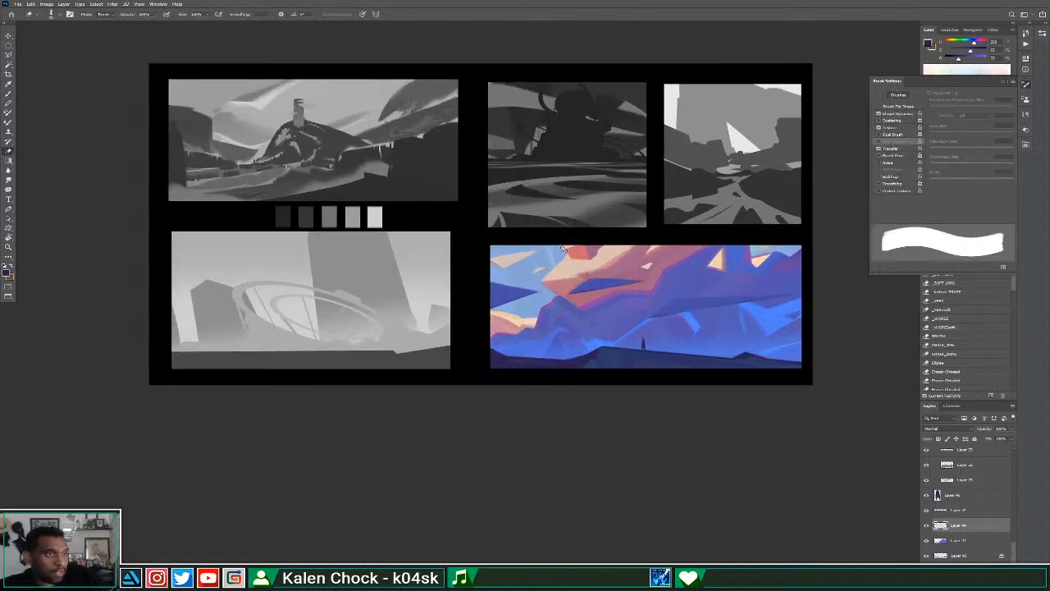
{"action": "key", "text": "b"}
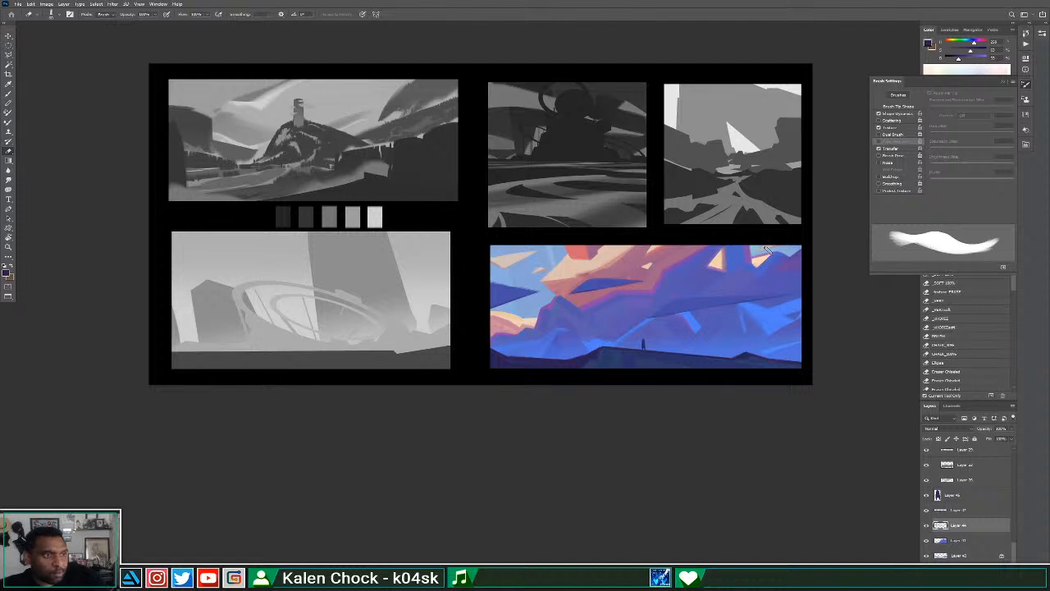
Switch to the bottom sky layer and brush sampled pale cream wisps into the left sky gap and upper-right sky at 100% opacity.
{"action": "key", "text": "v"}
{"action": "left_click", "coordinate": [535, 324]}
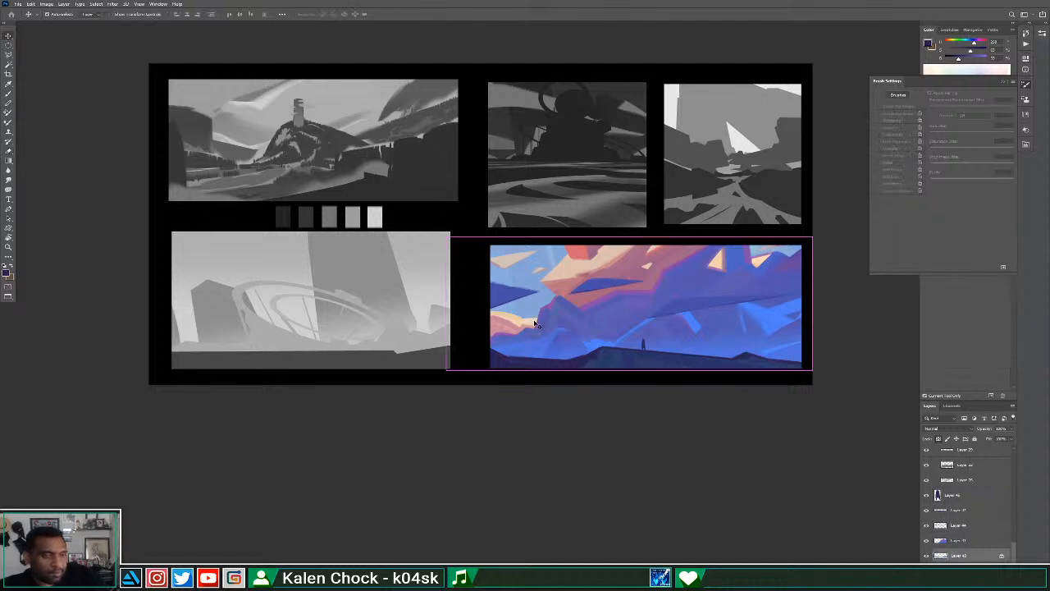
{"action": "key", "text": "b"}
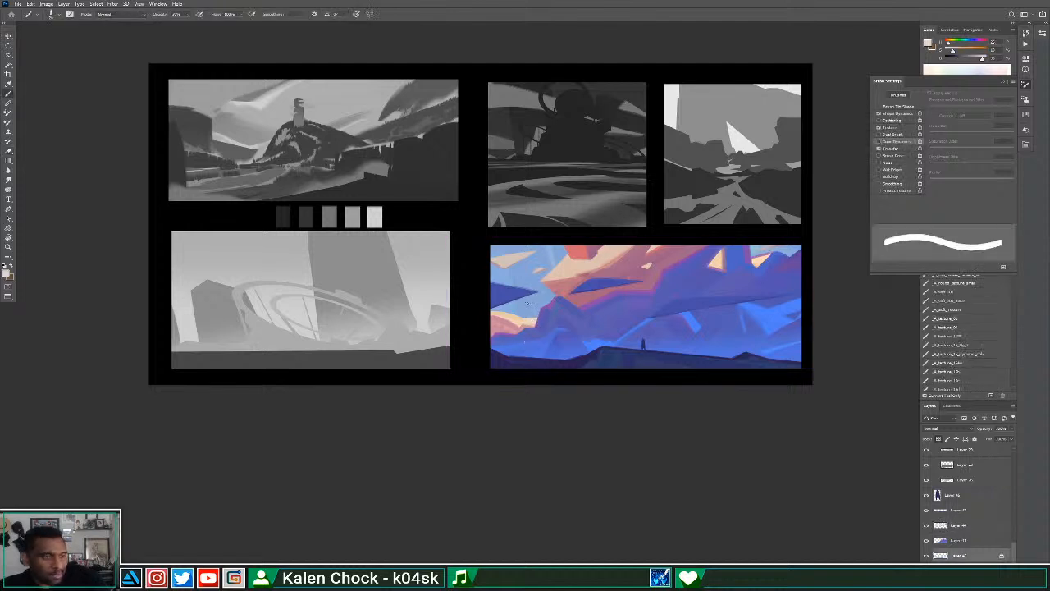
{"action": "key", "text": "bracketright"}
{"action": "key", "text": "bracketright"}
{"action": "key", "text": "bracketright"}
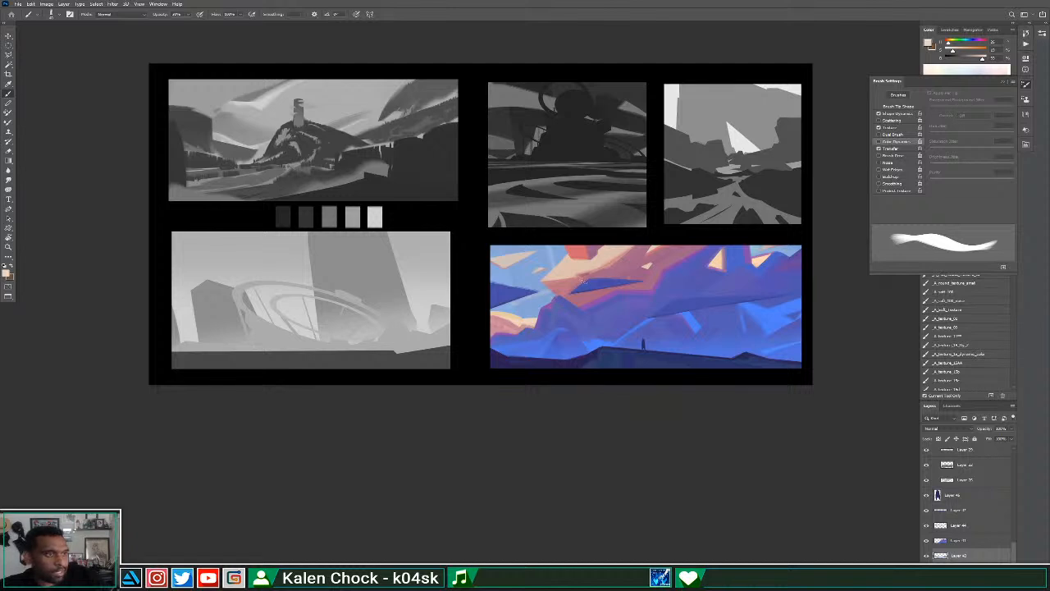
{"action": "key", "text": "0"}
{"action": "left_click_drag", "start_coordinate": [550, 291], "coordinate": [529, 294]}
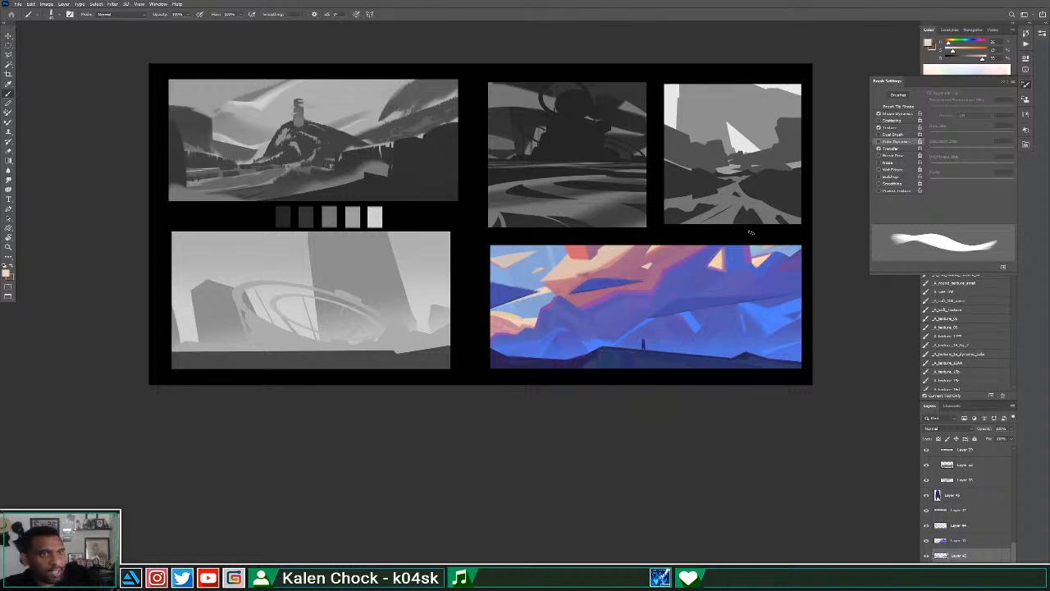
{"action": "left_click_drag", "start_coordinate": [750, 250], "coordinate": [779, 245]}
{"action": "key", "text": "e"}
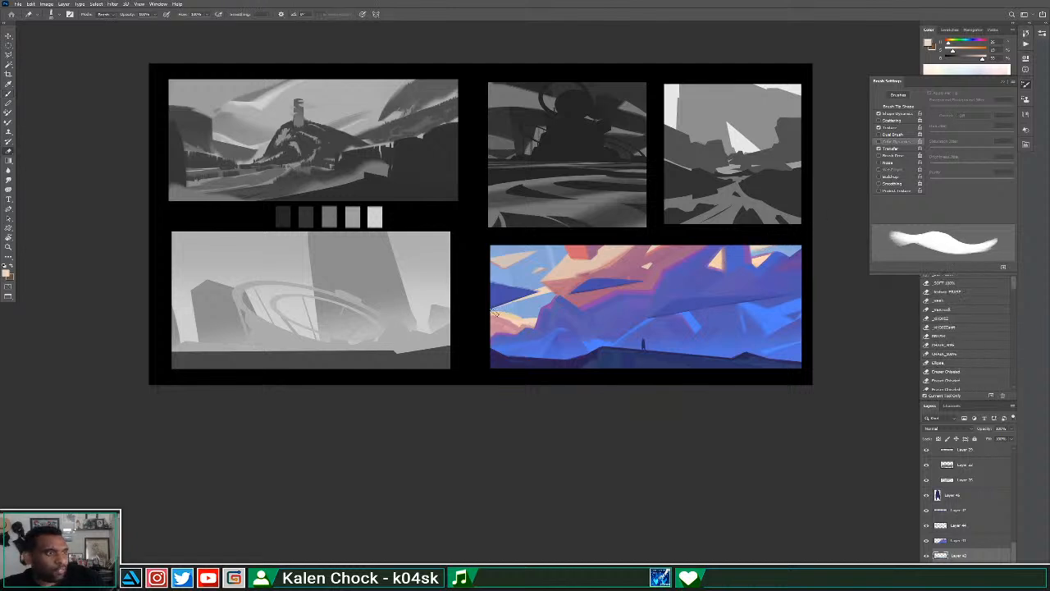
{"action": "key", "text": "b"}
{"action": "left_click", "coordinate": [592, 276], "text": "alt"}
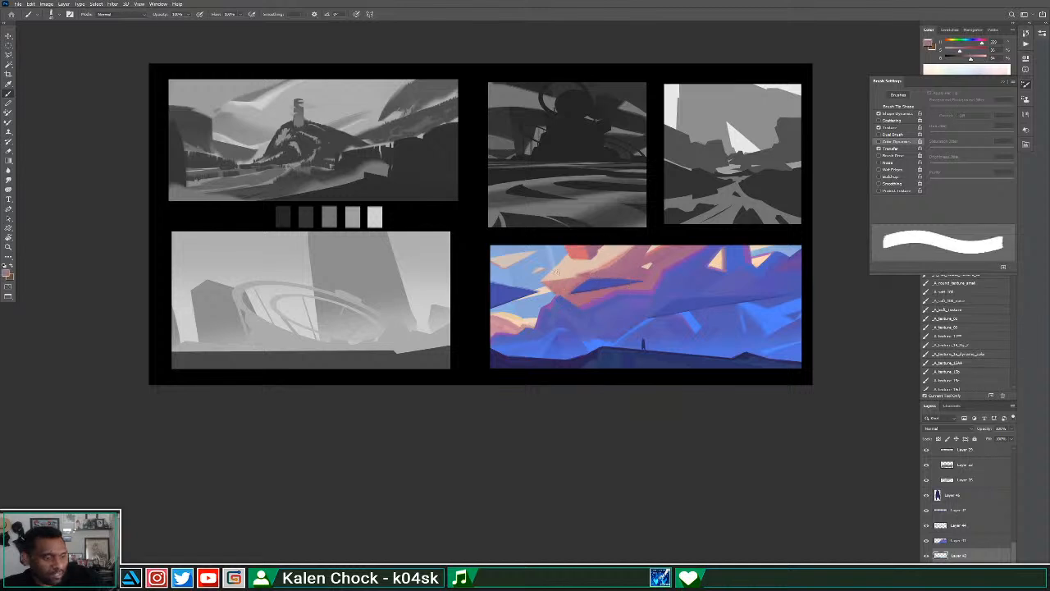
{"action": "key", "text": "["}
{"action": "key", "text": "["}
{"action": "key", "text": "["}
{"action": "left_click_drag", "start_coordinate": [515, 302], "coordinate": [550, 291]}
{"action": "key", "text": "ctrl+z"}
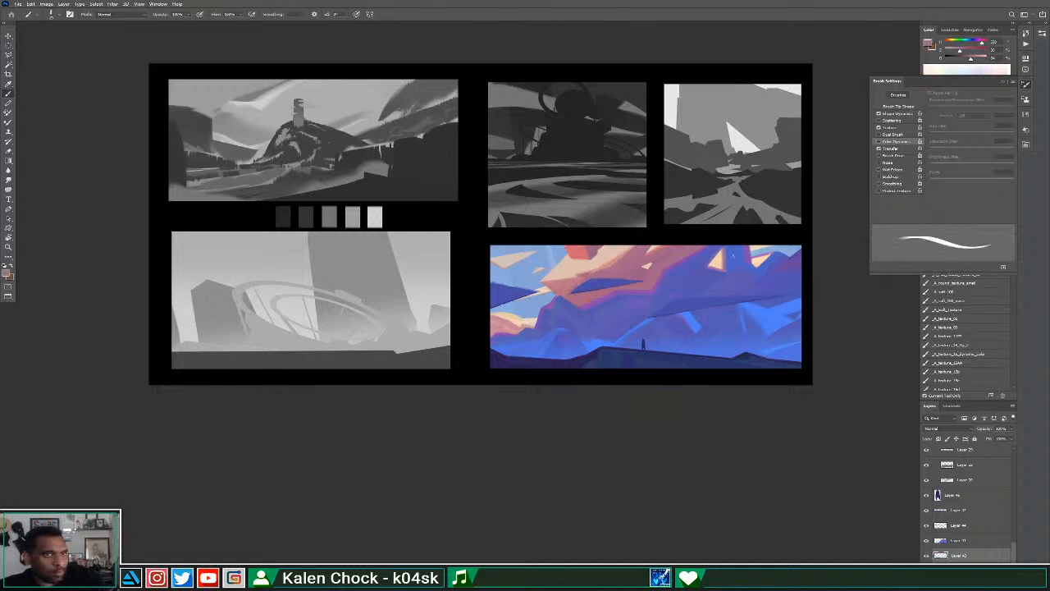
Sample pale cream from the upper-right sky, build up the cloud patches there with a larger brush and clean them with the eraser.
{"action": "left_click", "coordinate": [755, 253], "text": "alt"}
{"action": "key", "text": "]"}
{"action": "key", "text": "]"}
{"action": "key", "text": "]"}
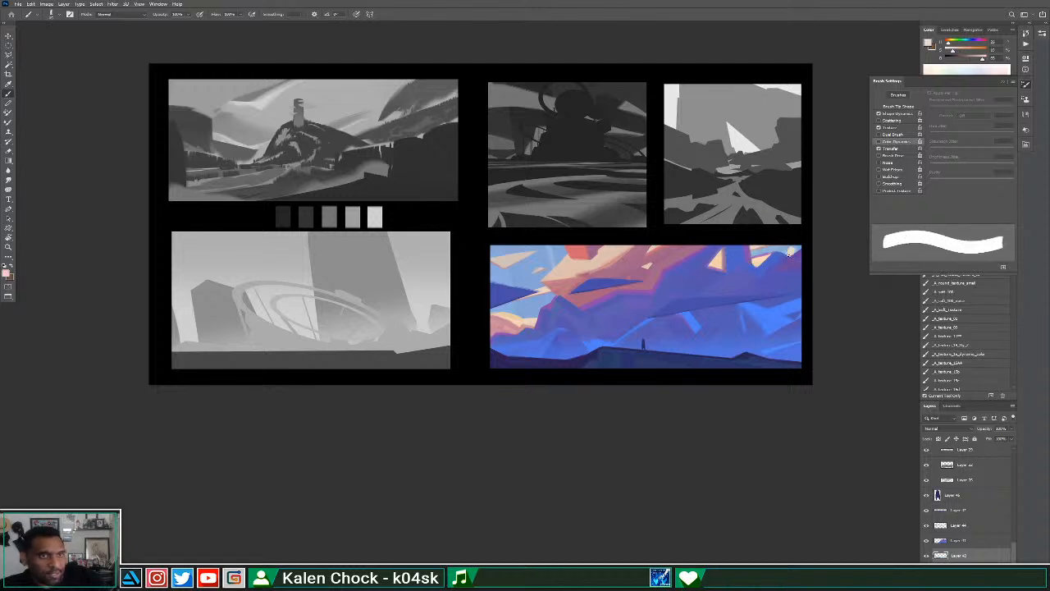
{"action": "key", "text": "e"}
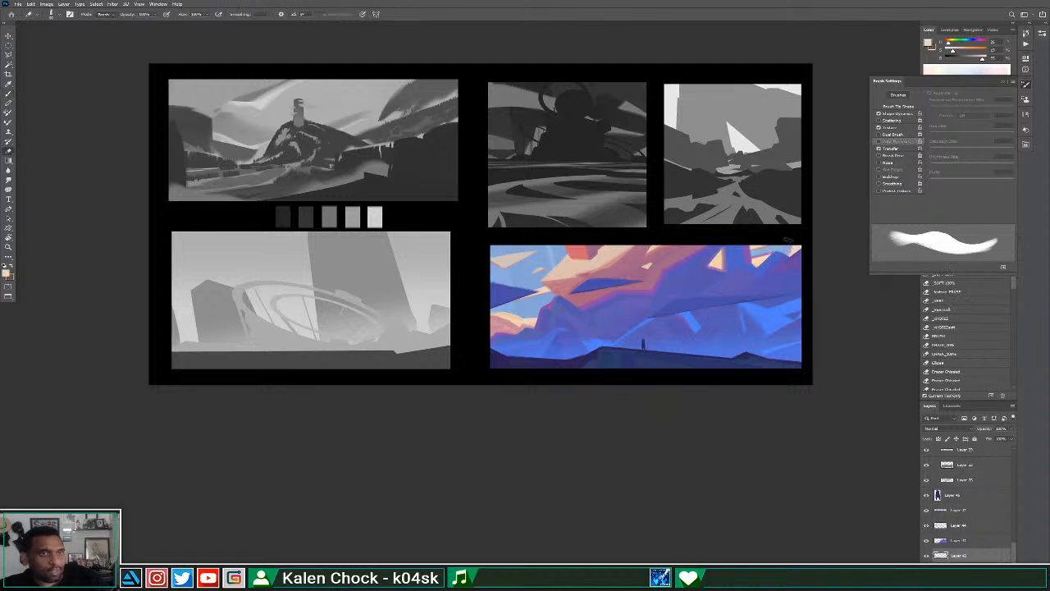
Paint a broad cream cloud across the upper-left corner of the color thumbnail's sky.
{"action": "key", "text": "z"}
{"action": "left_click_drag", "start_coordinate": [530, 281], "coordinate": [532, 258]}
{"action": "key", "text": "b"}
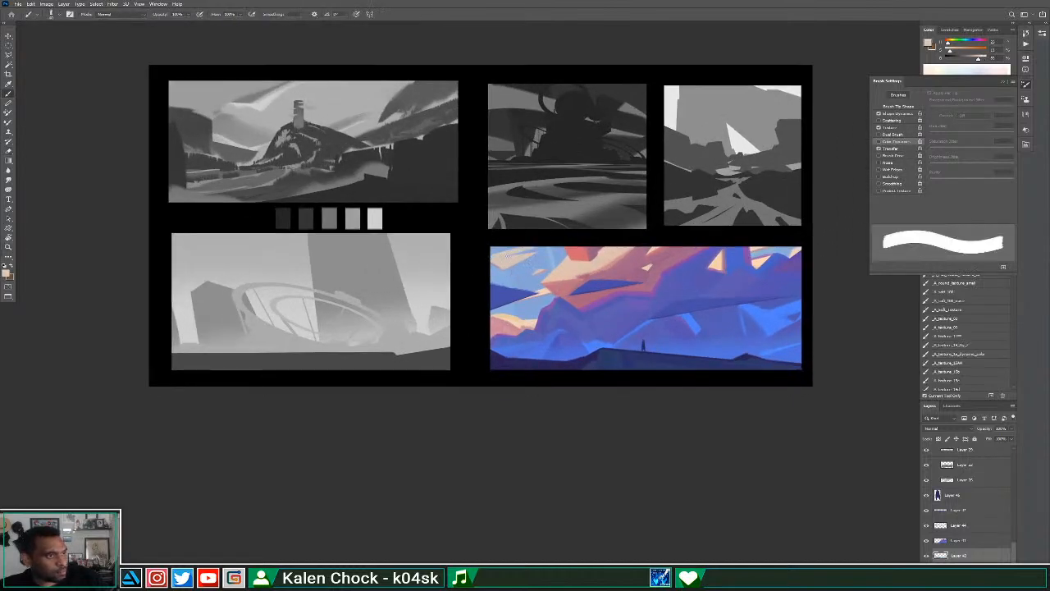
{"action": "left_click_drag", "start_coordinate": [490, 254], "coordinate": [569, 220]}
Sample a muted pink and lay straight diagonal strokes along the lower edge of the upper-left cream cloud, replacing an undone freehand stroke.
{"action": "left_click", "coordinate": [556, 306], "text": "alt"}
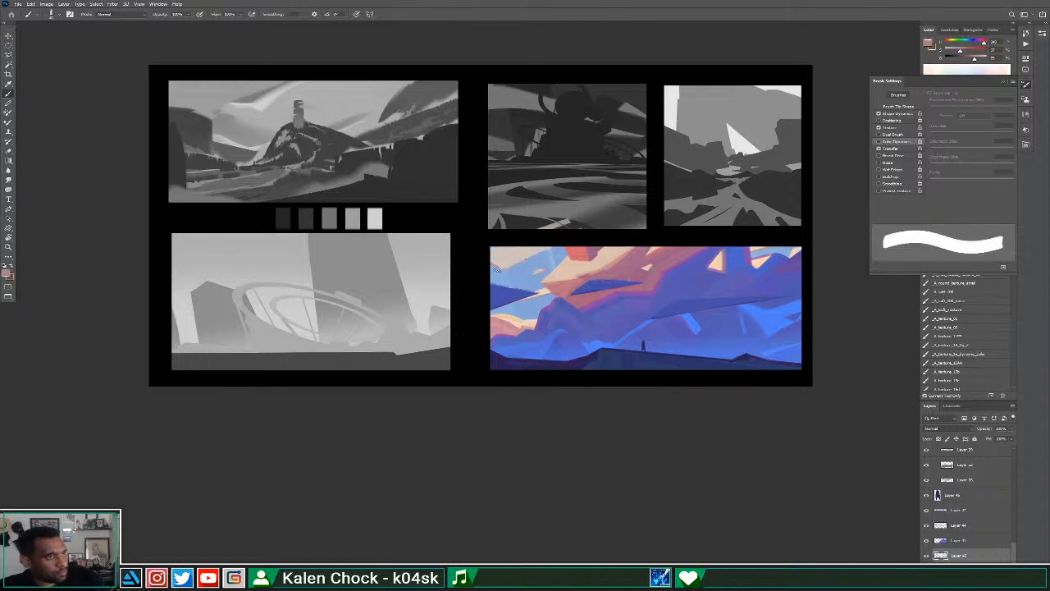
{"action": "left_click_drag", "start_coordinate": [496, 270], "coordinate": [548, 248]}
{"action": "key", "text": "ctrl+z"}
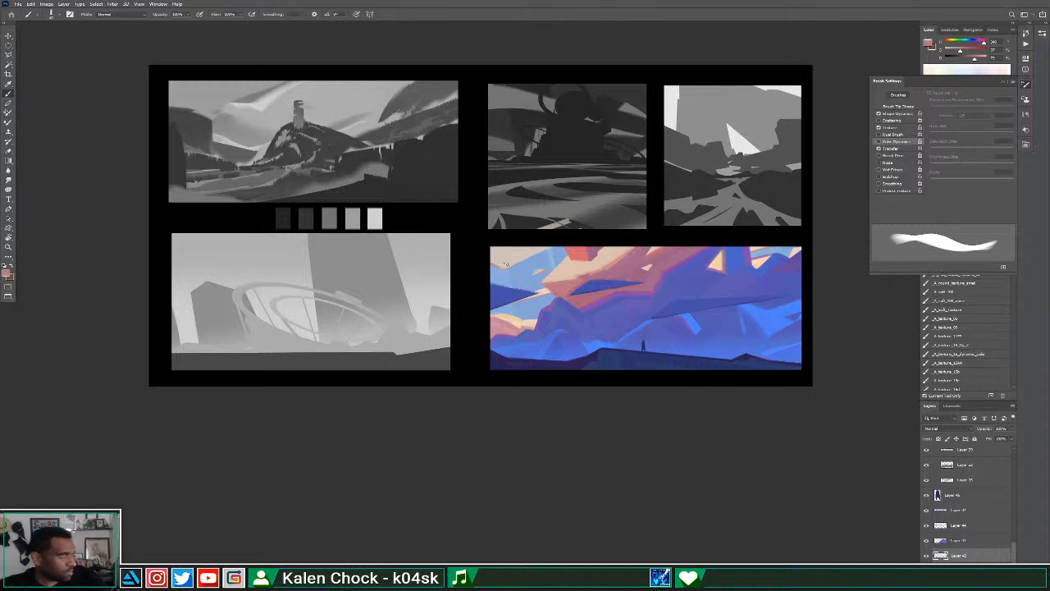
{"action": "left_click", "coordinate": [550, 247], "text": "shift"}
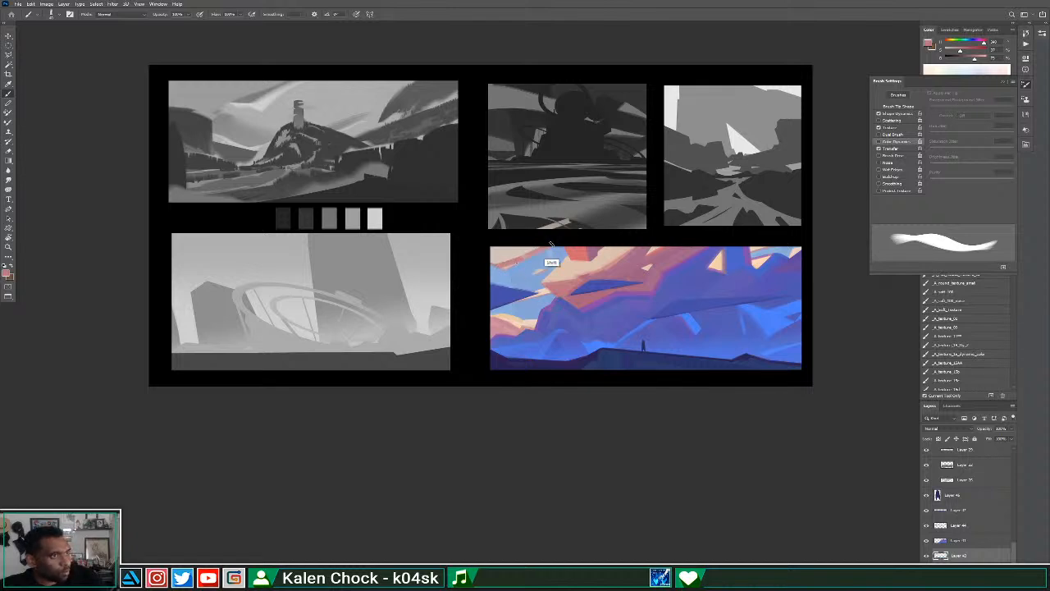
{"action": "left_click", "coordinate": [502, 266], "text": "shift"}
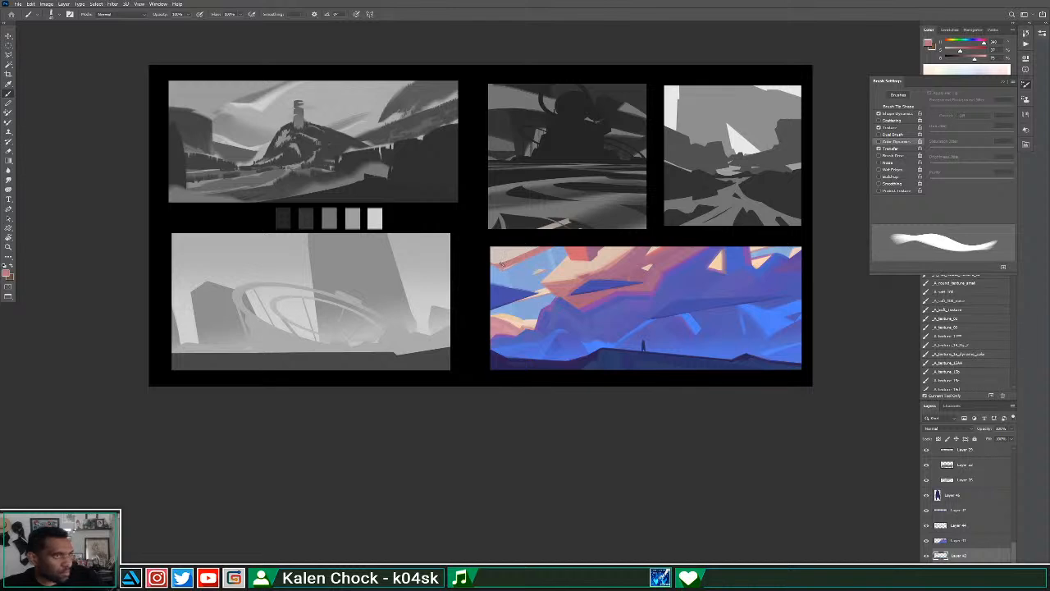
Blend the pink underside into the upper-left cream cloud by alternating sampled cream and pink, softening the edge with the eraser.
{"action": "left_click", "coordinate": [504, 270], "text": "alt"}
{"action": "mouse_move", "coordinate": [501, 263]}
{"action": "left_mouse_down"}
{"action": "mouse_move", "coordinate": [569, 227]}
{"action": "mouse_move", "coordinate": [493, 265]}
{"action": "left_mouse_up"}
{"action": "left_click", "coordinate": [500, 265], "text": "alt"}
{"action": "left_click", "coordinate": [513, 270], "text": "alt"}
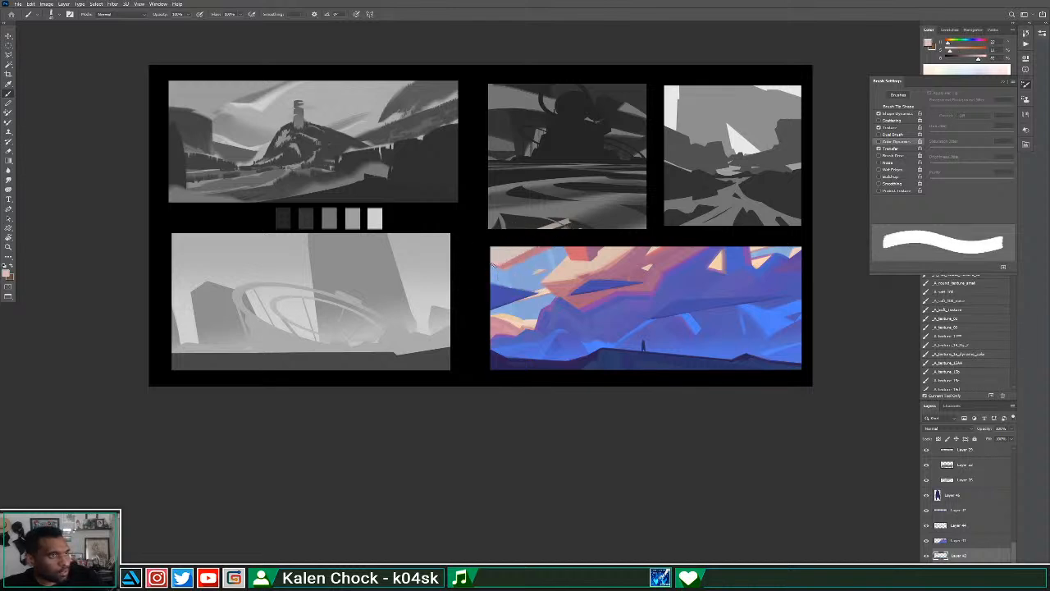
{"action": "left_click", "coordinate": [512, 259], "text": "alt"}
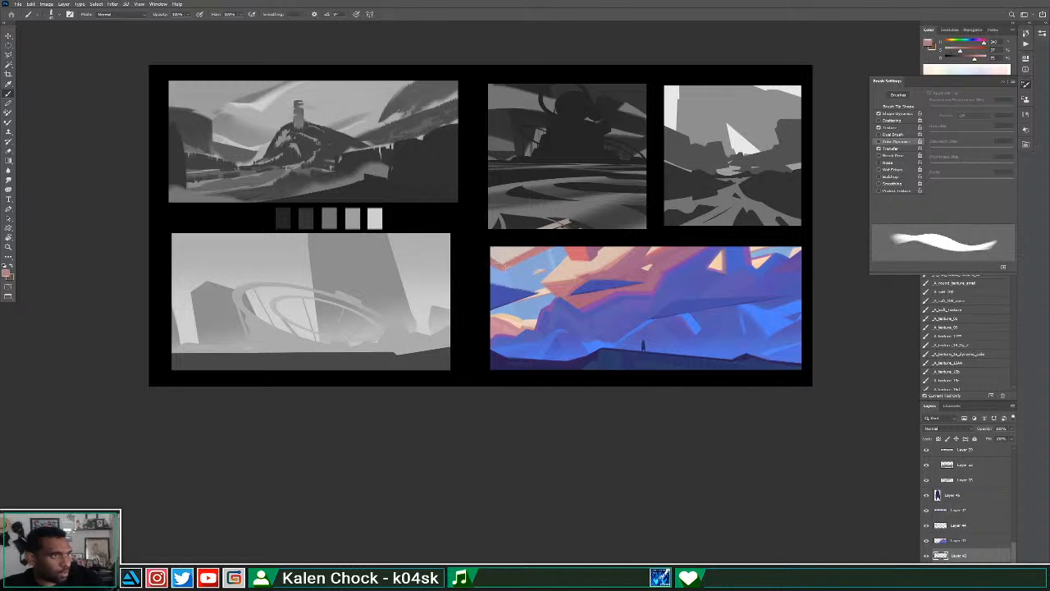
{"action": "left_click", "coordinate": [506, 262], "text": "alt"}
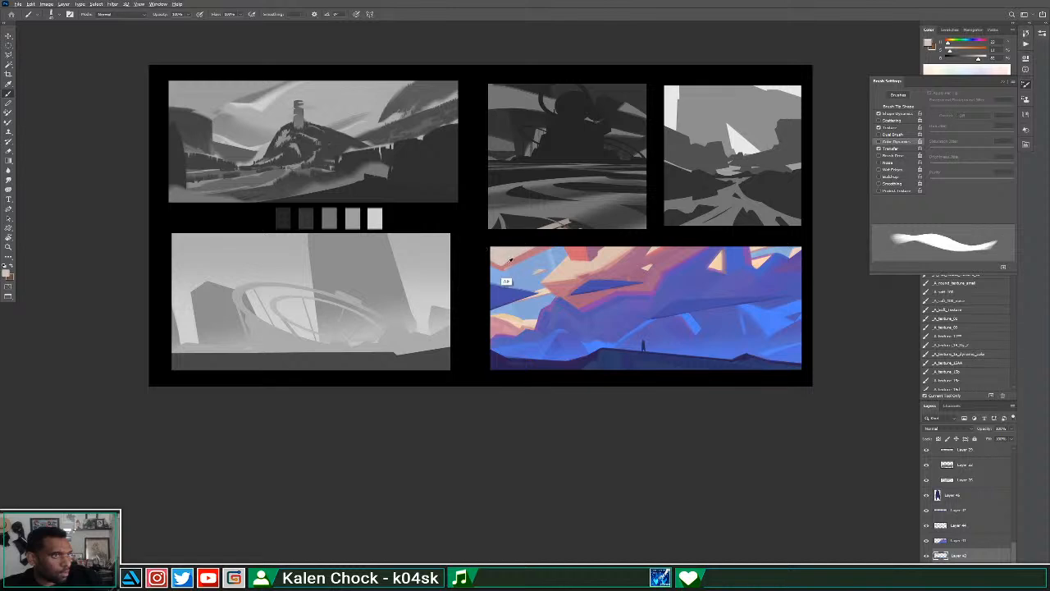
{"action": "left_click", "coordinate": [510, 260], "text": "alt"}
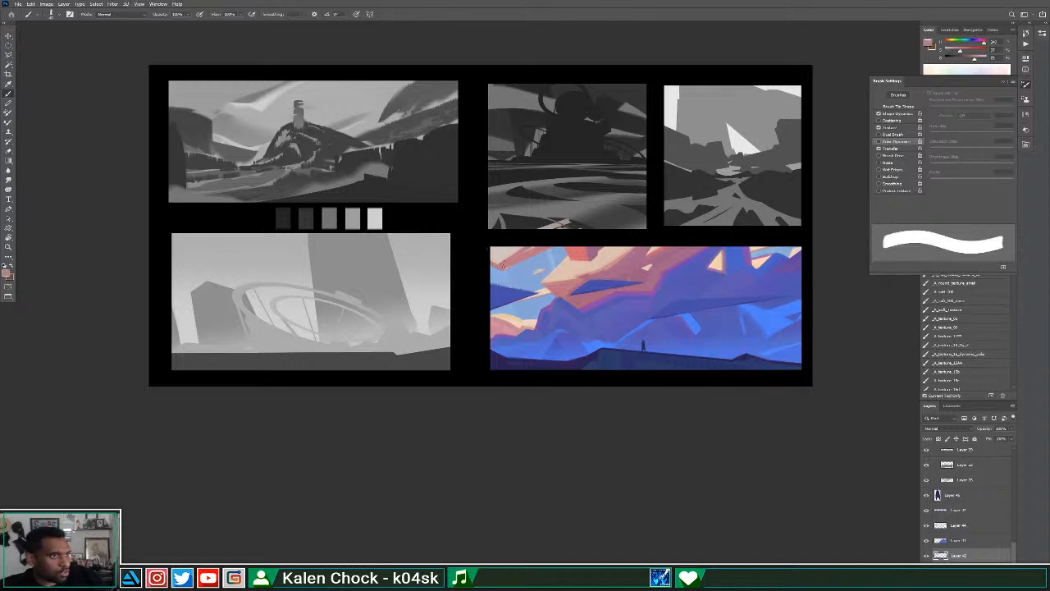
{"action": "key", "text": "e"}
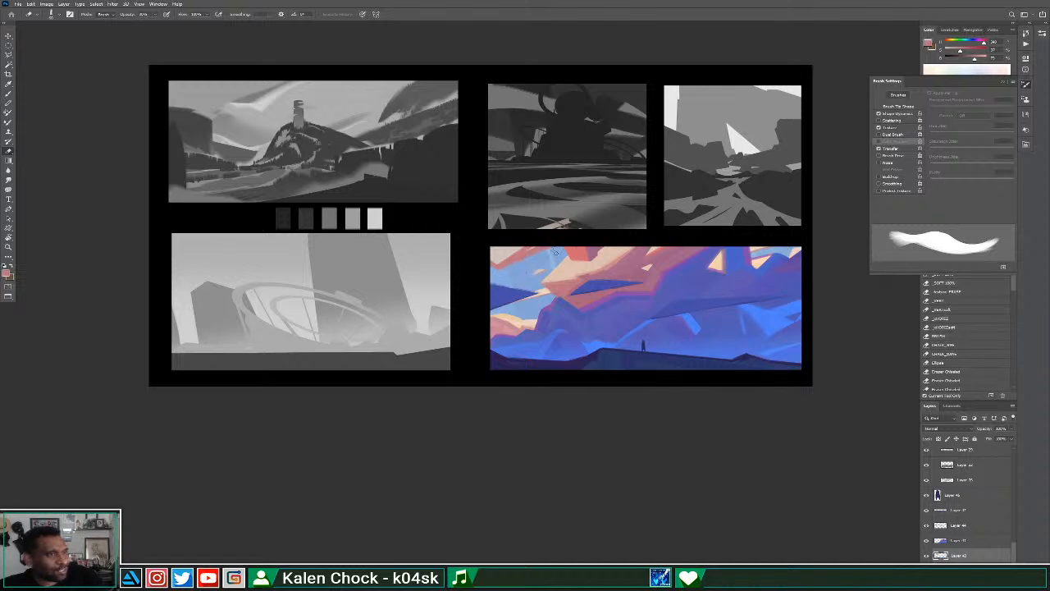
Sample blue from the dark cloud sliver in the color thumbnail's mid-sky and select the layer that holds it.
{"action": "key", "text": "z"}
{"action": "left_click", "coordinate": [551, 270], "text": "alt"}
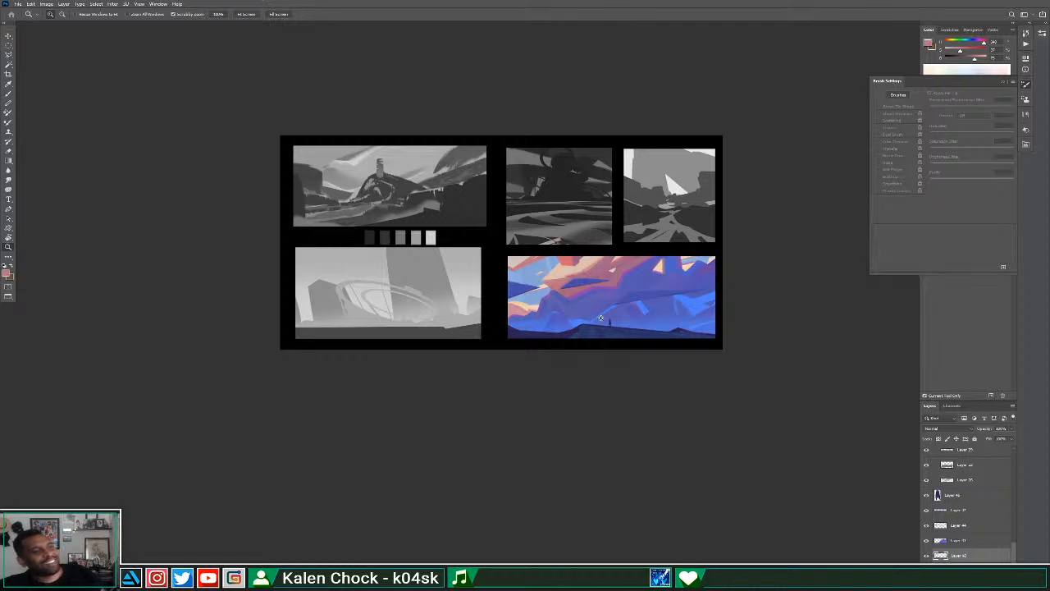
{"action": "left_click", "coordinate": [597, 257]}
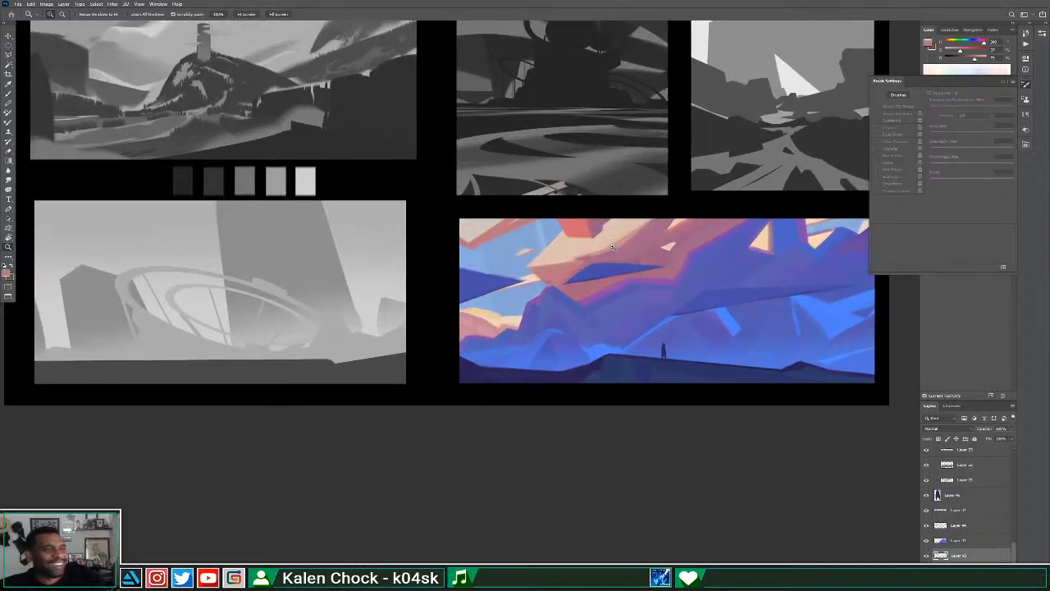
{"action": "key", "text": "b"}
{"action": "left_click", "coordinate": [604, 263], "text": "alt"}
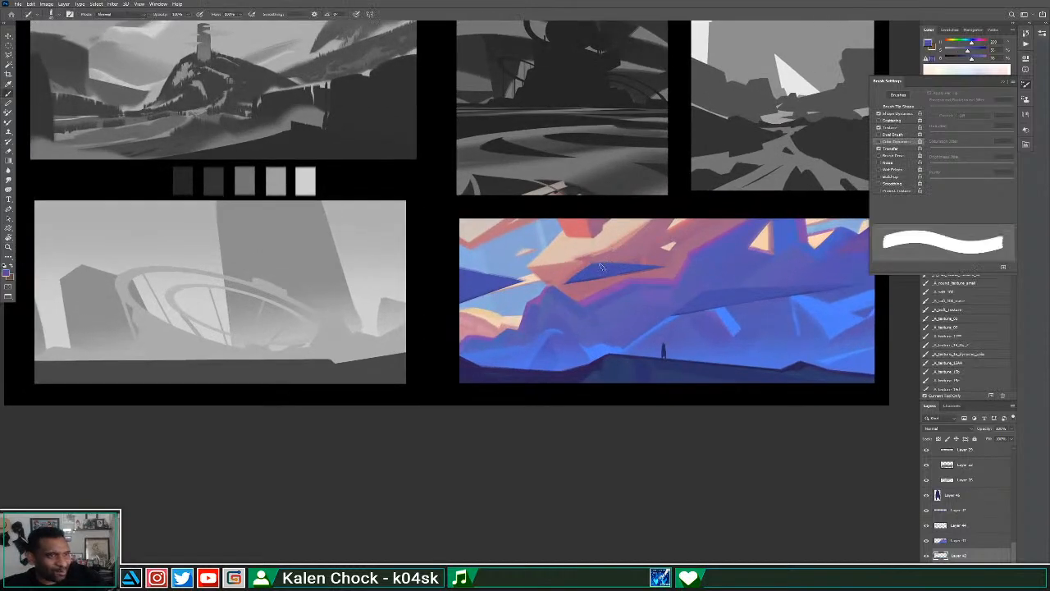
{"action": "key", "text": "v"}
{"action": "left_click", "coordinate": [601, 275], "text": "ctrl"}
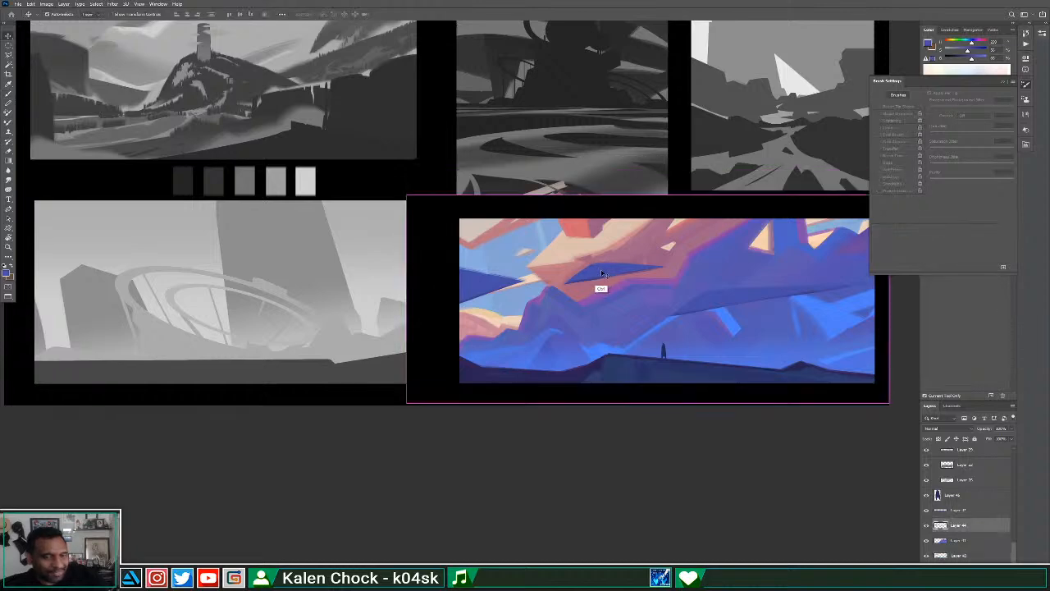
{"action": "key", "text": "b"}
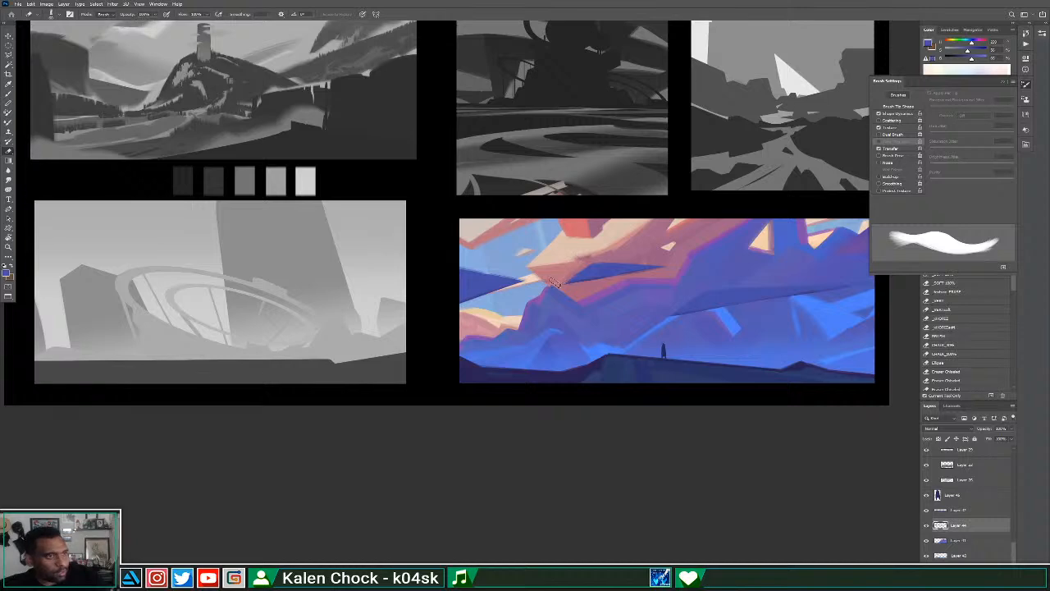
{"action": "key", "text": "b"}
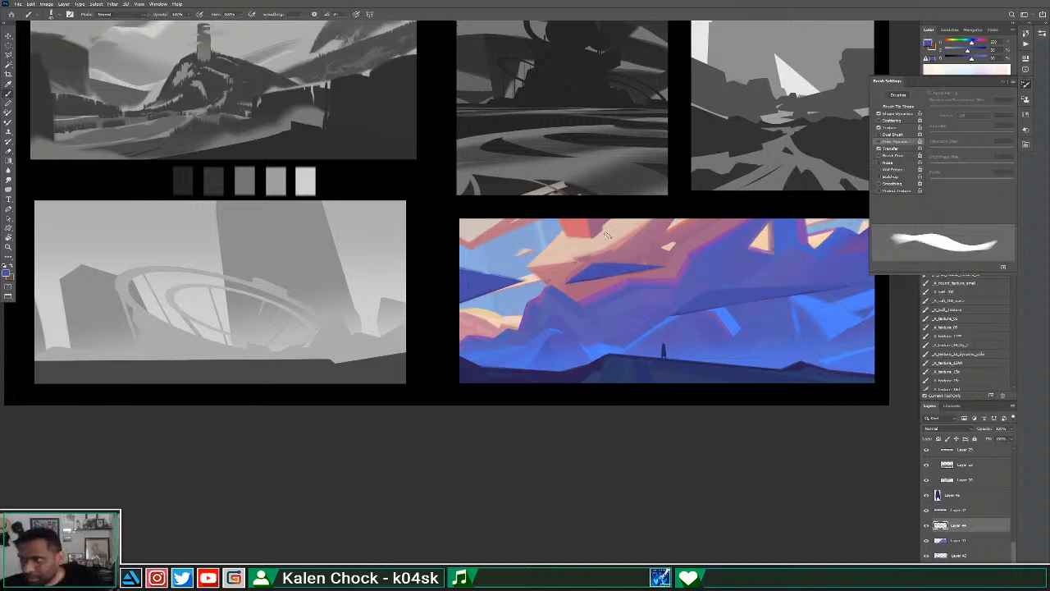
Lock the layer's transparent pixels and paint sampled pink over the upper edge of the mid-sky blue cloud with a larger brush.
{"action": "key", "text": "ctrl+plus"}
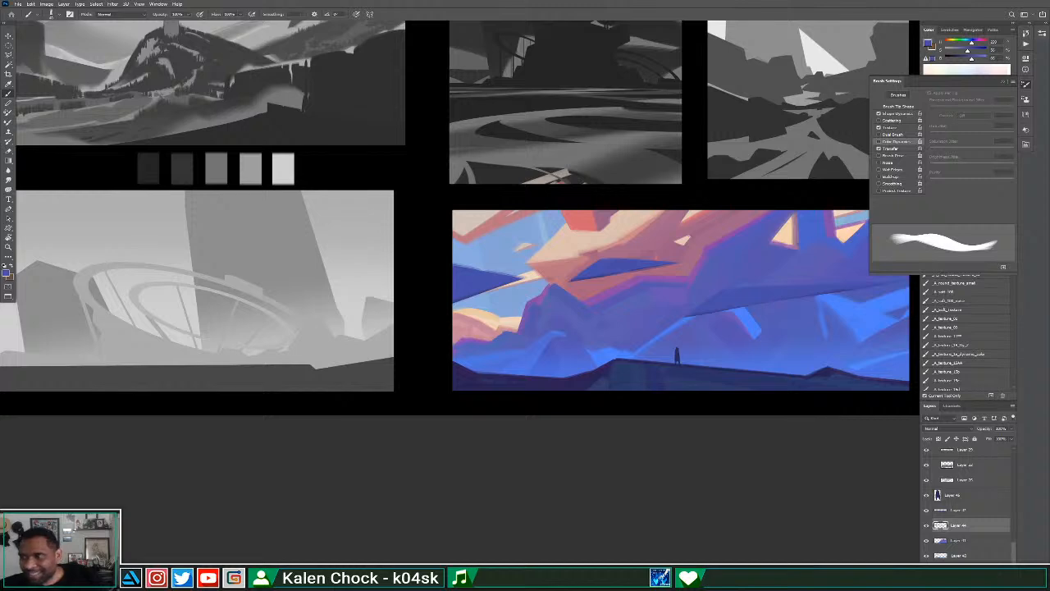
{"action": "left_click", "coordinate": [611, 301], "text": "alt"}
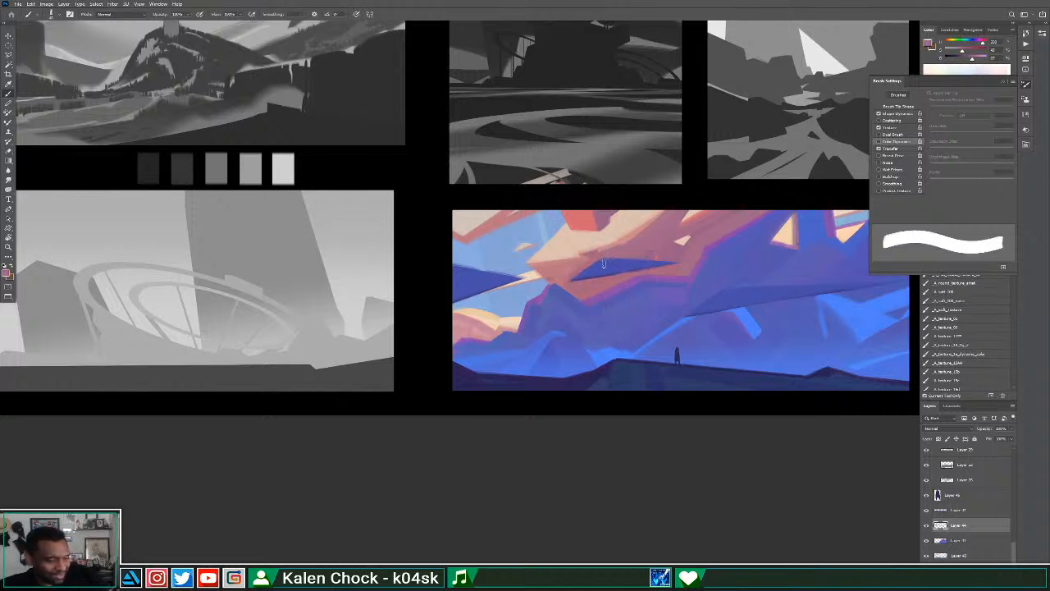
{"action": "key", "text": "slash"}
{"action": "left_click_drag", "start_coordinate": [592, 263], "coordinate": [656, 256]}
{"action": "left_click", "coordinate": [619, 254], "text": "alt"}
{"action": "key", "text": "bracketright"}
{"action": "key", "text": "bracketright"}
{"action": "left_click", "coordinate": [609, 263], "text": "alt"}
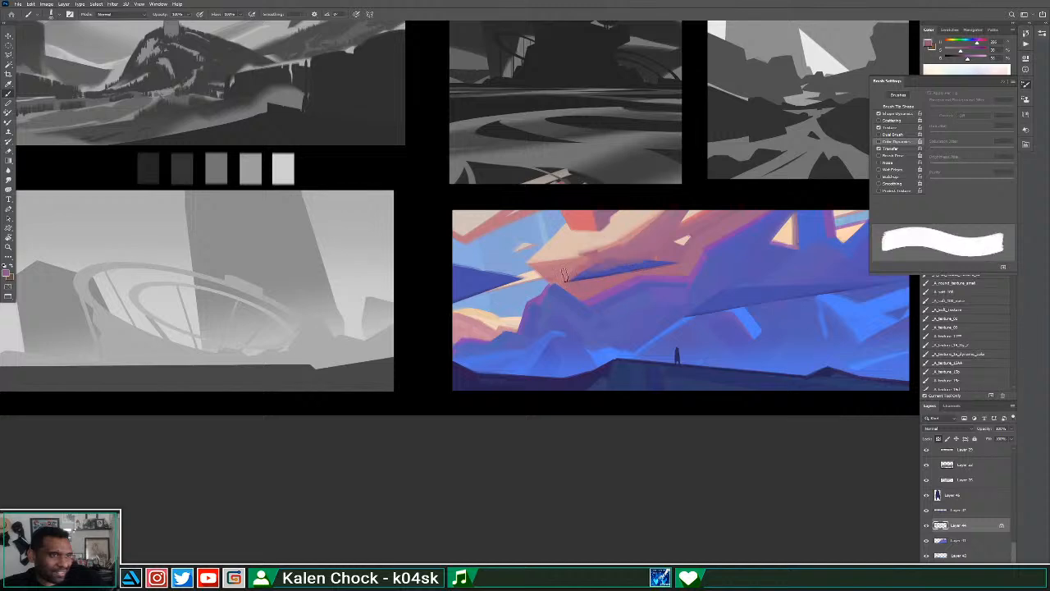
Blend sampled blue and violet back into the mid-sky cloud sliver, stroking from its center toward its left tip.
{"action": "left_click", "coordinate": [658, 257], "text": "alt"}
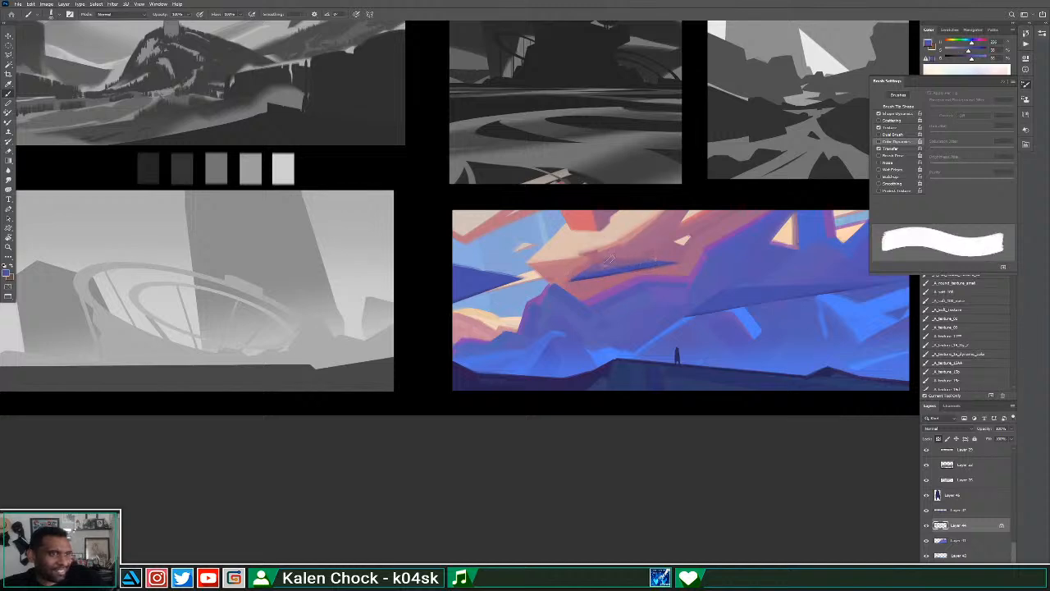
{"action": "left_click", "coordinate": [708, 248], "text": "alt"}
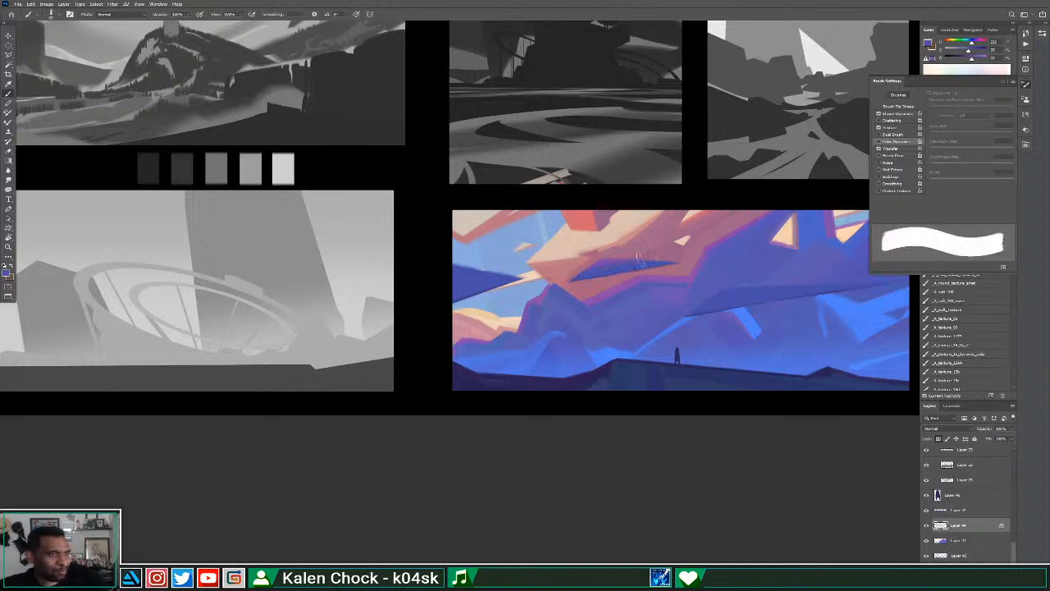
{"action": "left_click_drag", "start_coordinate": [630, 261], "coordinate": [585, 274]}
{"action": "left_click", "coordinate": [616, 267], "text": "alt"}
{"action": "key", "text": "8"}
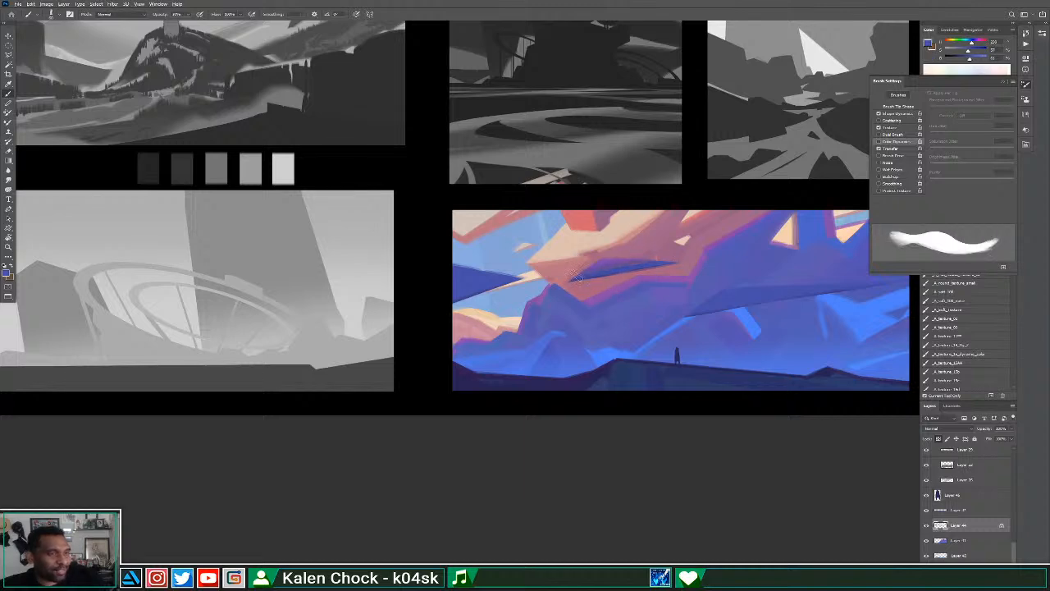
Sample purple and glaze it over the top of the blue cloud at the sky's far-left edge, resampling its blue.
{"action": "left_click", "coordinate": [604, 263], "text": "alt"}
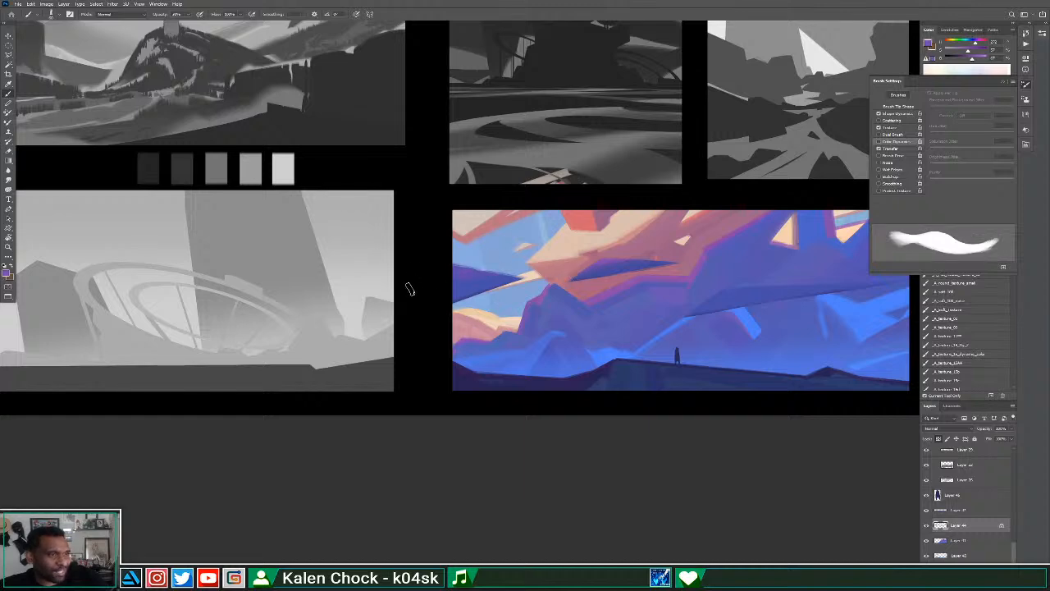
{"action": "left_click", "coordinate": [450, 292], "text": "alt"}
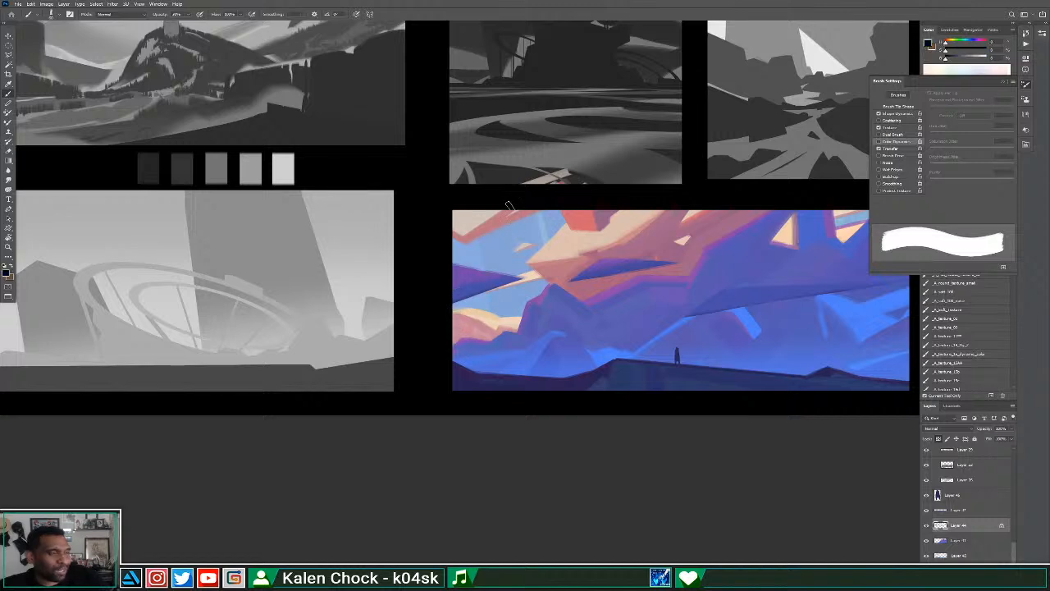
{"action": "left_click", "coordinate": [464, 307], "text": "alt"}
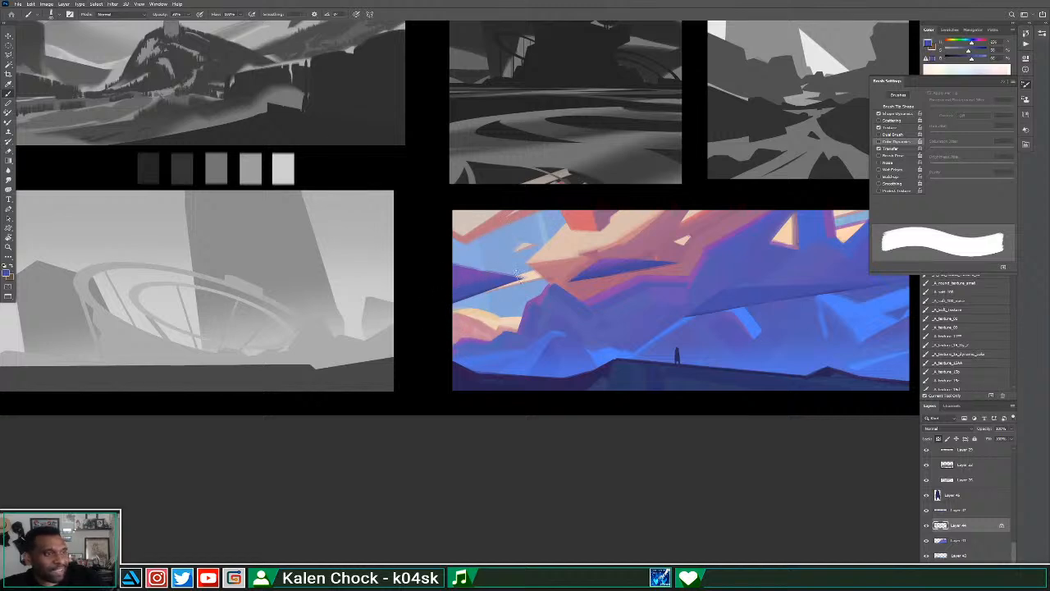
{"action": "key", "text": "z"}
{"action": "left_click", "coordinate": [632, 259], "text": "alt"}
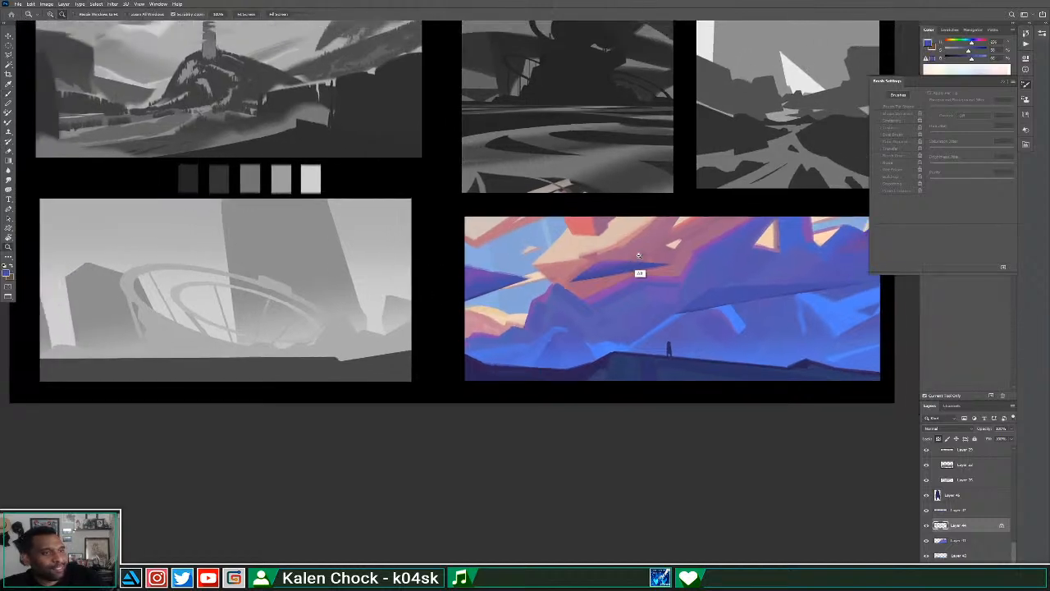
{"action": "left_click", "coordinate": [638, 255], "text": "alt"}
{"action": "left_click", "coordinate": [644, 269]}
{"action": "key", "text": "b"}
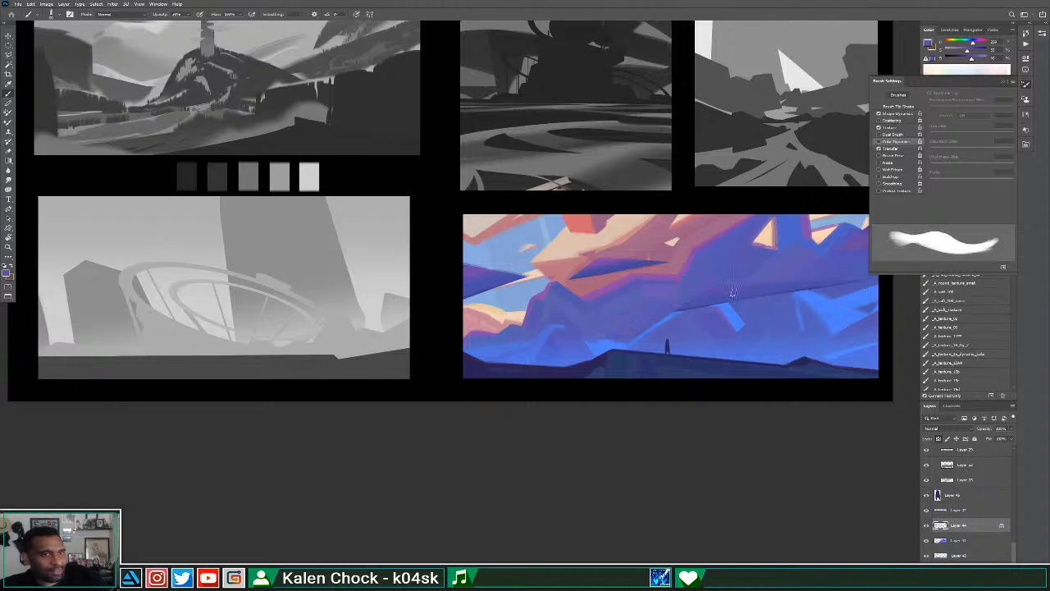
{"action": "key", "text": "z"}
{"action": "left_click", "coordinate": [782, 291], "text": "alt"}
{"action": "left_click", "coordinate": [782, 288], "text": "alt"}
{"action": "left_click", "coordinate": [782, 289], "text": "alt"}
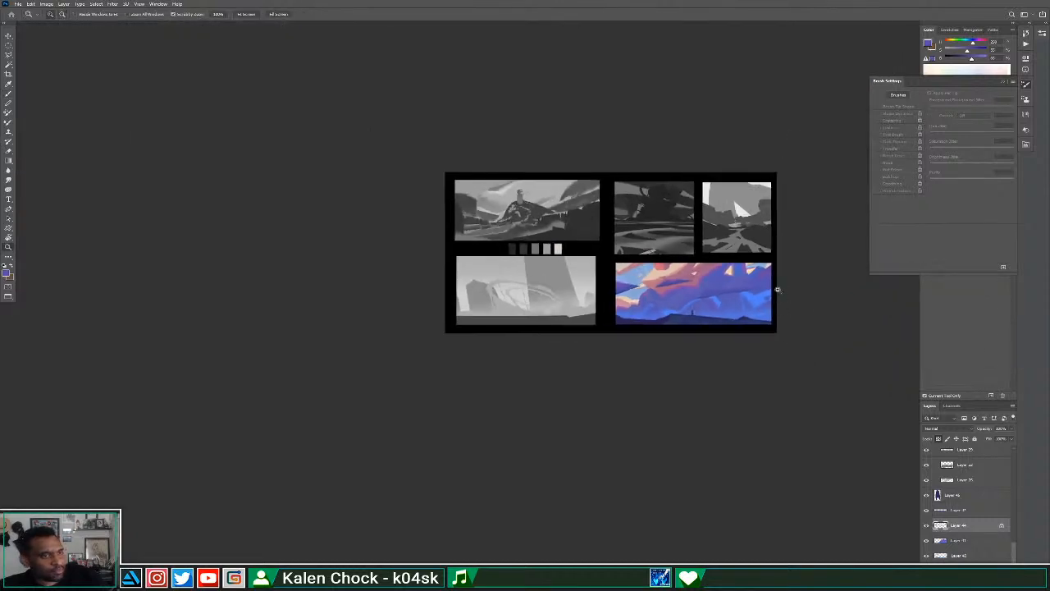
{"action": "key", "text": "b"}
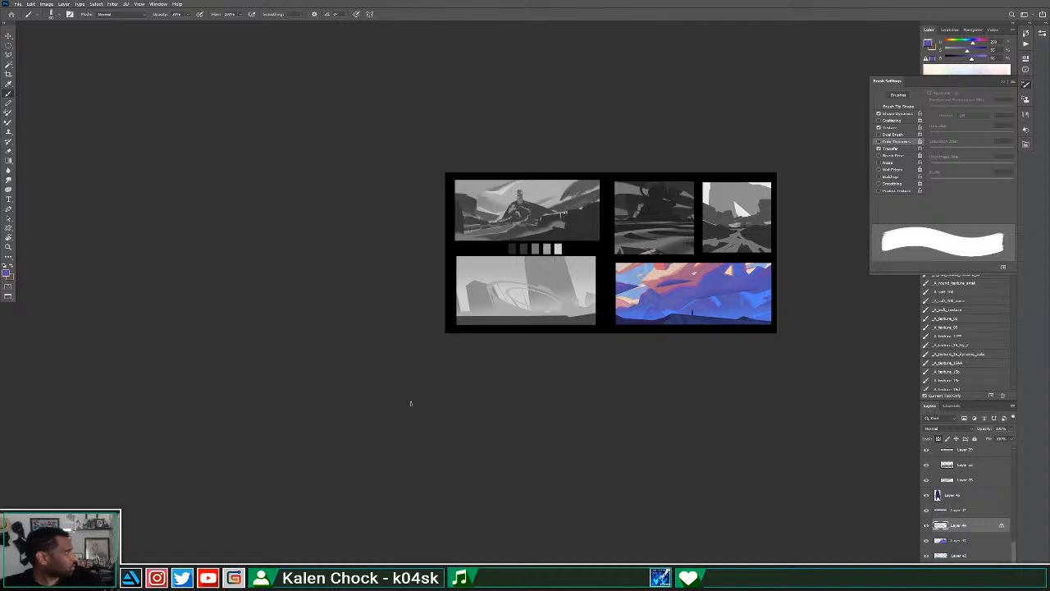
Select the large cloud mass layer and blend sampled blue into the lower-right haze just above the dark hills.
{"action": "key", "text": "z"}
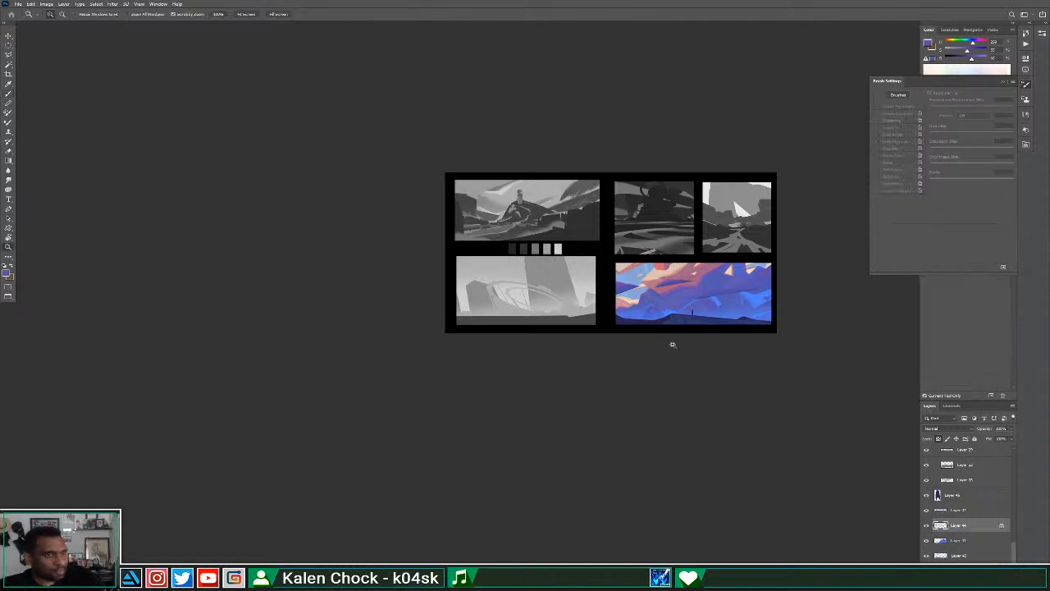
{"action": "mouse_move", "coordinate": [670, 344]}
{"action": "left_mouse_down"}
{"action": "mouse_move", "coordinate": [713, 332]}
{"action": "mouse_move", "coordinate": [529, 259]}
{"action": "mouse_move", "coordinate": [656, 277]}
{"action": "left_mouse_up"}
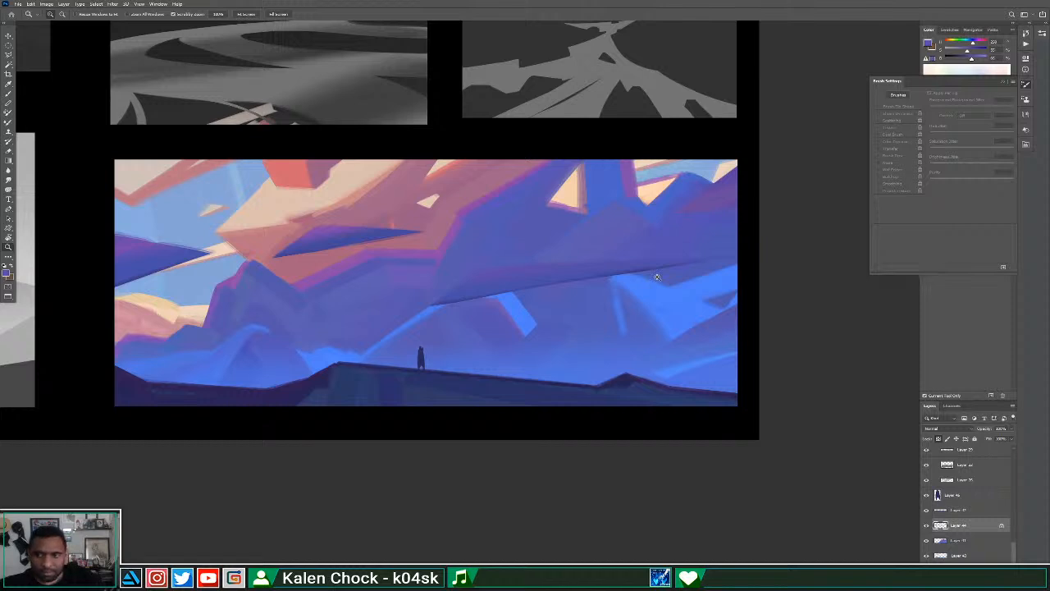
{"action": "key", "text": "b"}
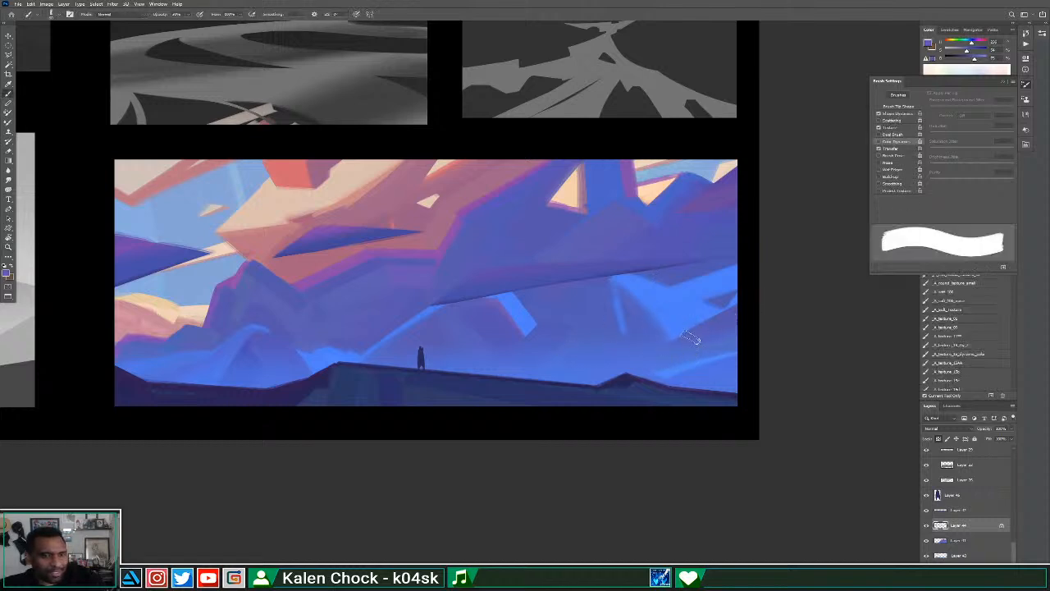
{"action": "left_click", "coordinate": [632, 343], "text": "ctrl"}
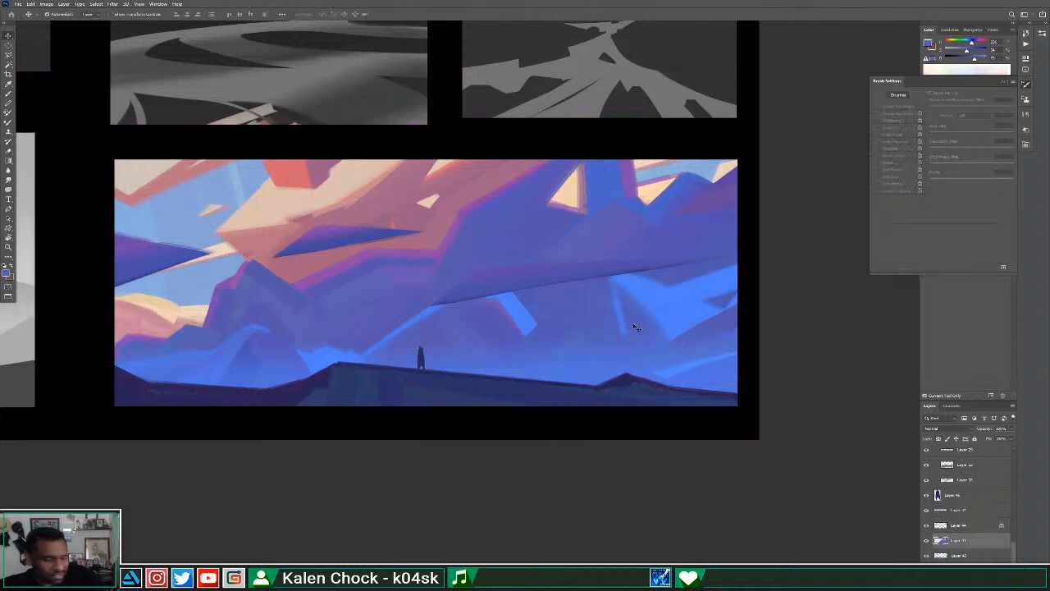
{"action": "left_click", "coordinate": [680, 347], "text": "alt"}
{"action": "mouse_move", "coordinate": [668, 365]}
{"action": "left_mouse_down"}
{"action": "mouse_move", "coordinate": [729, 319]}
{"action": "mouse_move", "coordinate": [658, 362]}
{"action": "left_mouse_up"}
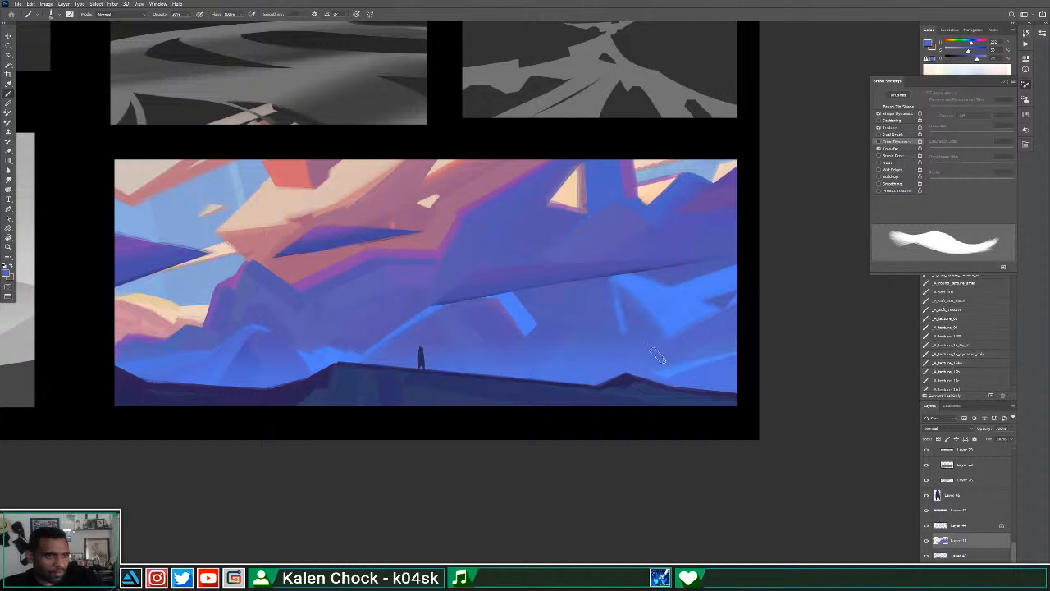
Sample blue-violets around the upper-right cloud mass and smooth its shading below the cream sky gaps.
{"action": "left_click", "coordinate": [662, 210], "text": "alt"}
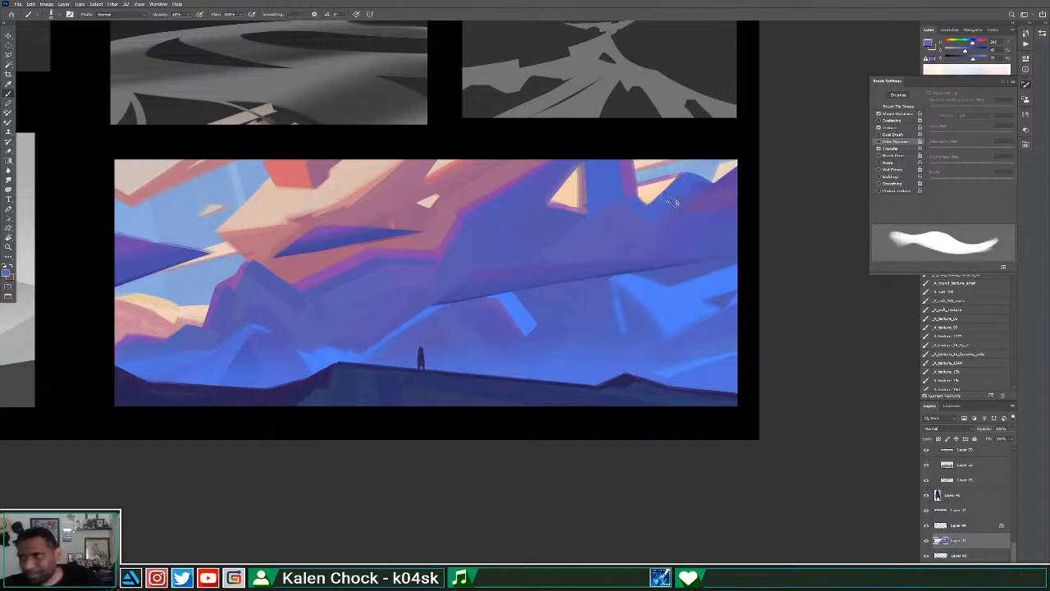
{"action": "left_click", "coordinate": [627, 215], "text": "alt"}
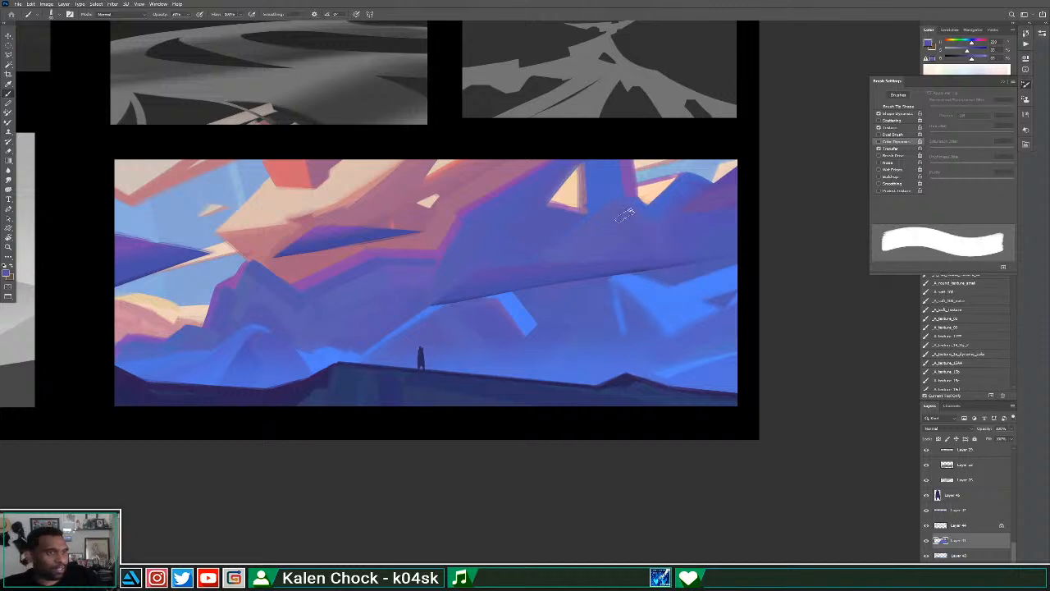
{"action": "left_click", "coordinate": [683, 239], "text": "alt"}
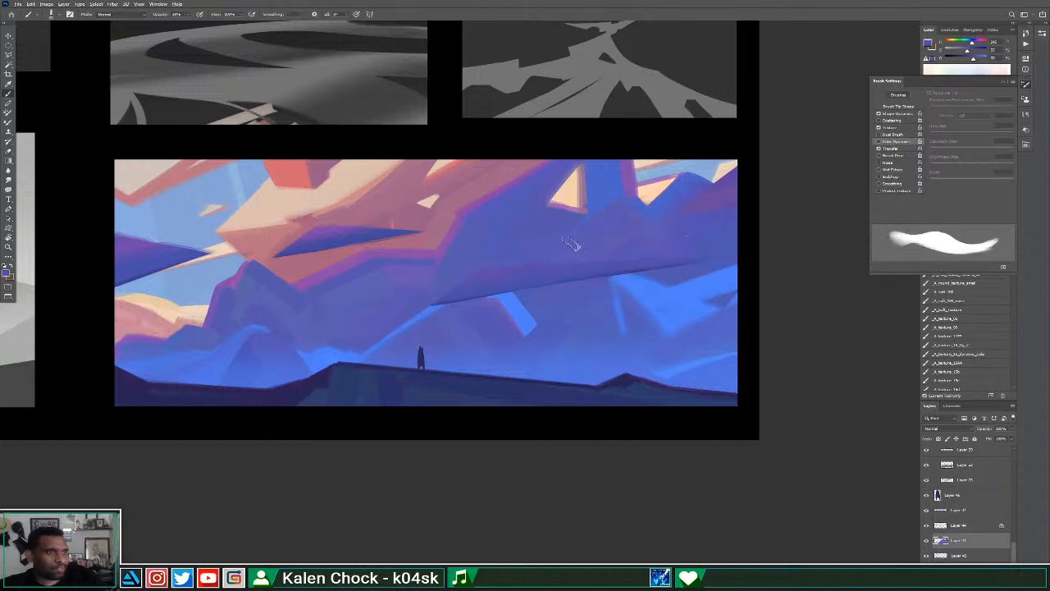
Glaze the lower-right blue clouds with sampled neighboring blues at reduced brush opacity, judging the color thumbnail against the whole sheet.
{"action": "key", "text": "z"}
{"action": "left_click", "coordinate": [575, 260], "text": "alt"}
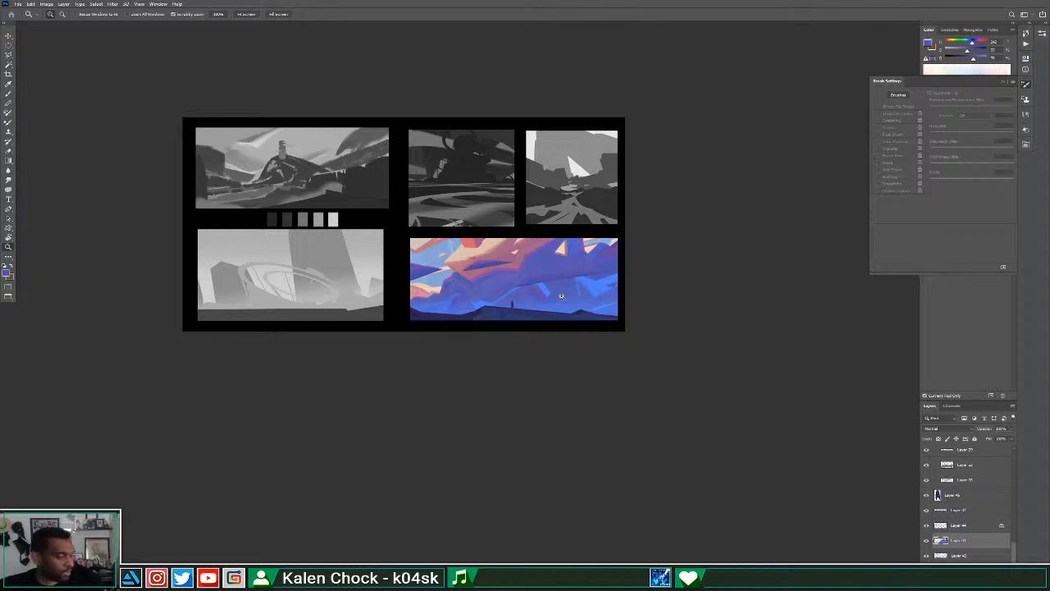
{"action": "key", "text": "b"}
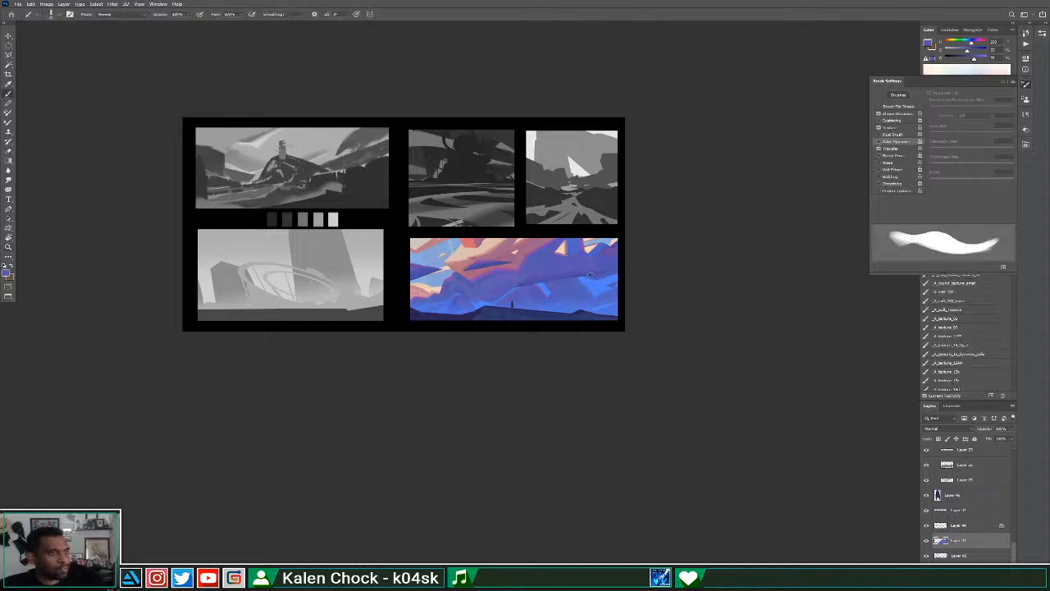
{"action": "left_click", "coordinate": [571, 308], "text": "alt"}
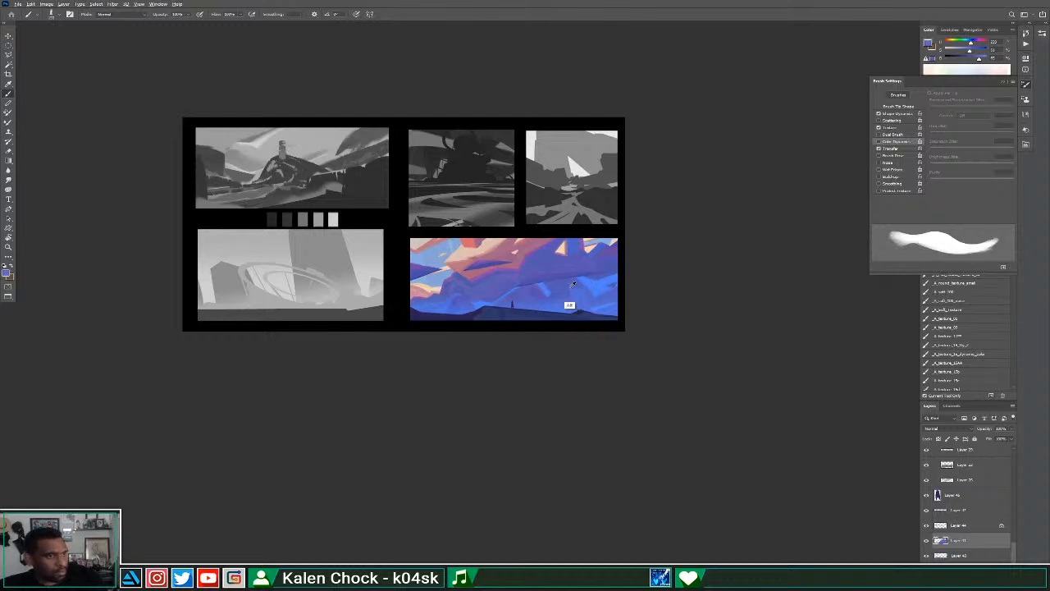
{"action": "left_click", "coordinate": [569, 297], "text": "alt"}
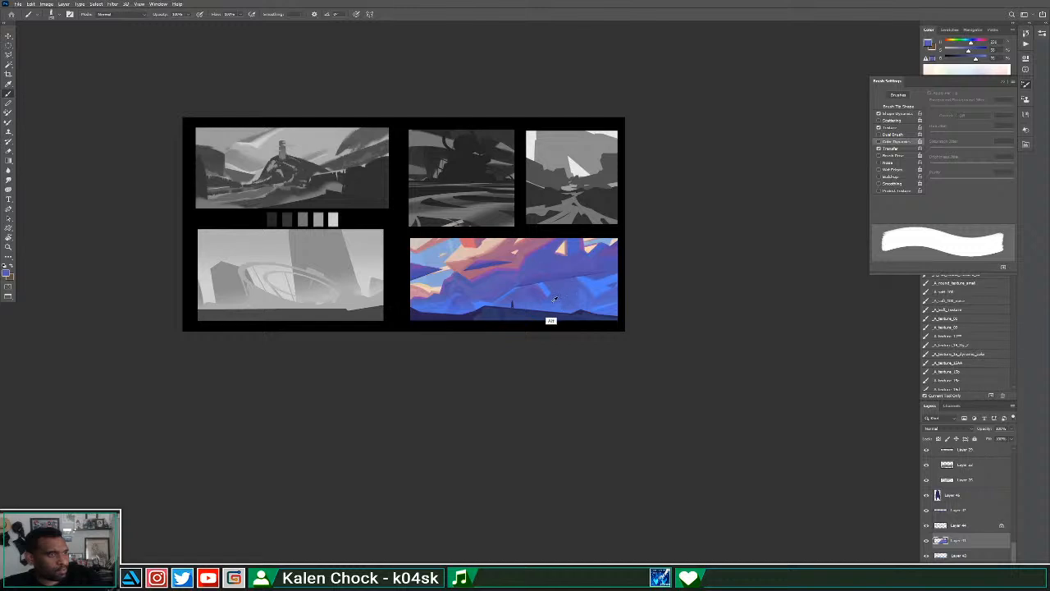
{"action": "left_click", "coordinate": [549, 274], "text": "alt"}
{"action": "key", "text": "3"}
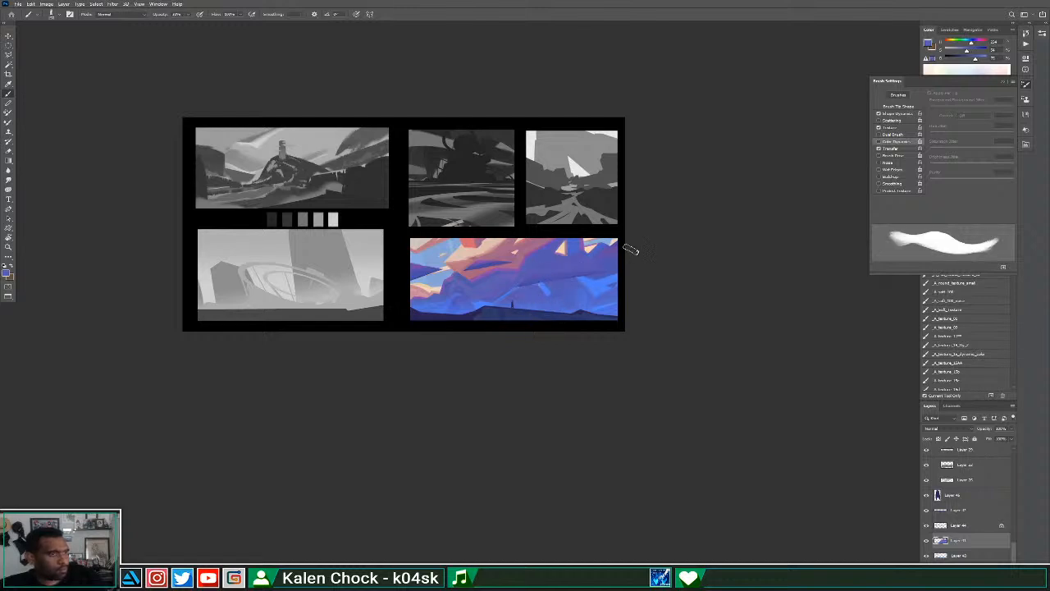
{"action": "key", "text": "z"}
{"action": "left_click", "coordinate": [543, 273]}
{"action": "left_click_drag", "start_coordinate": [498, 213], "coordinate": [633, 318]}
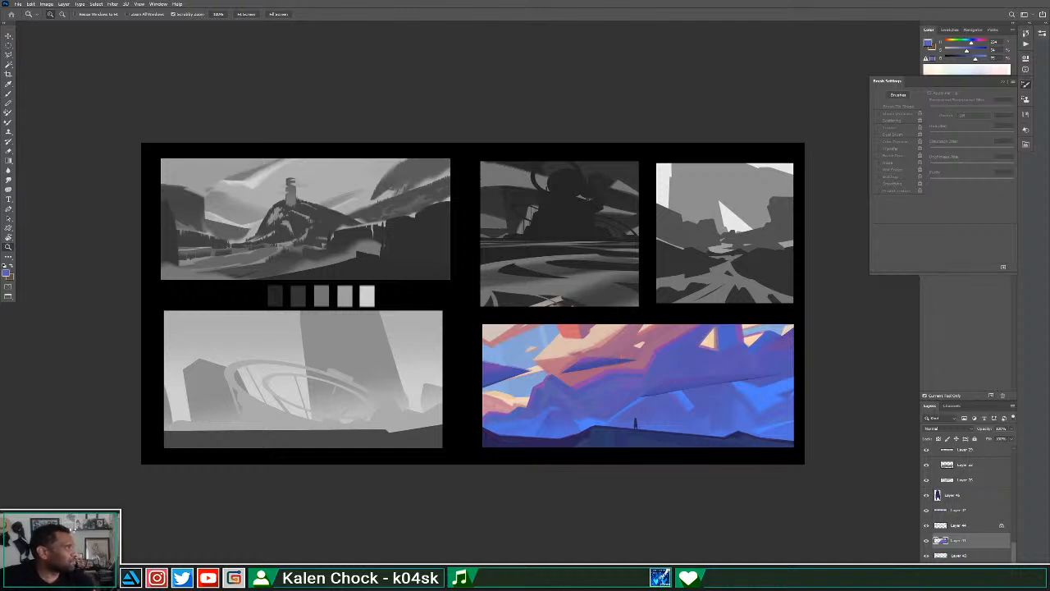
Switch to Chrome's Mighty Ducks image results, look through them and preview the Disney Wiki image of the Puckworld rink.
{"action": "left_click_drag", "start_coordinate": [0, 263], "coordinate": [636, 177]}
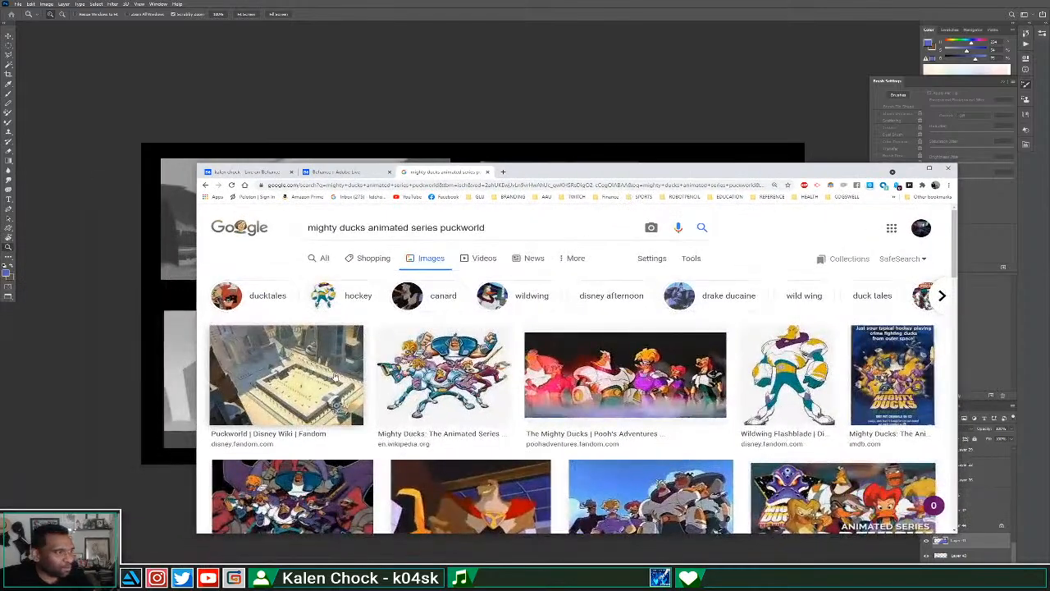
{"action": "scroll", "coordinate": [334, 373], "scroll_direction": "down", "scroll_amount": 2}
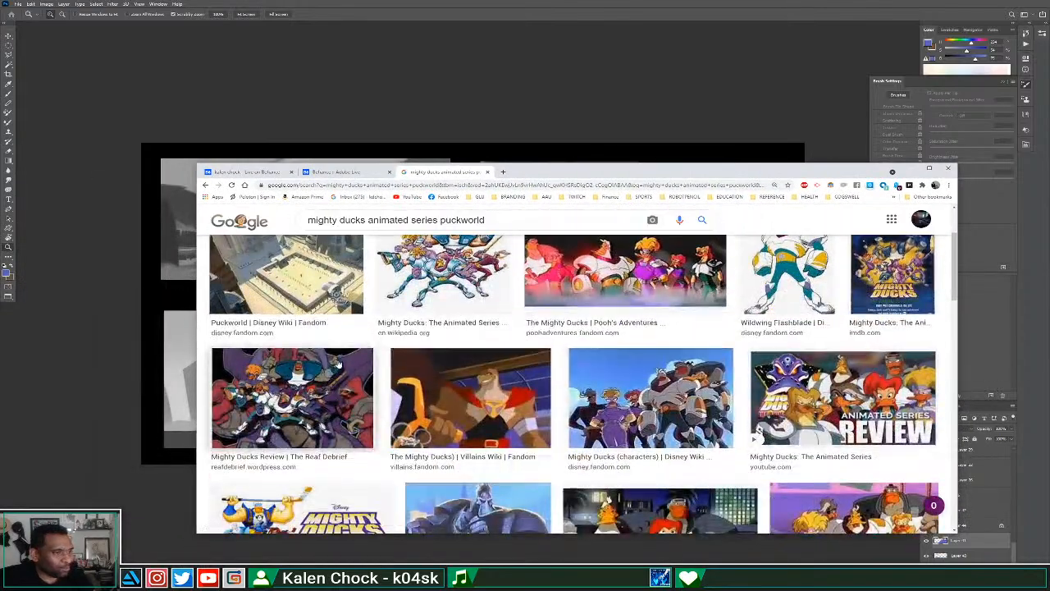
{"action": "scroll", "coordinate": [340, 361], "scroll_direction": "down", "scroll_amount": 2}
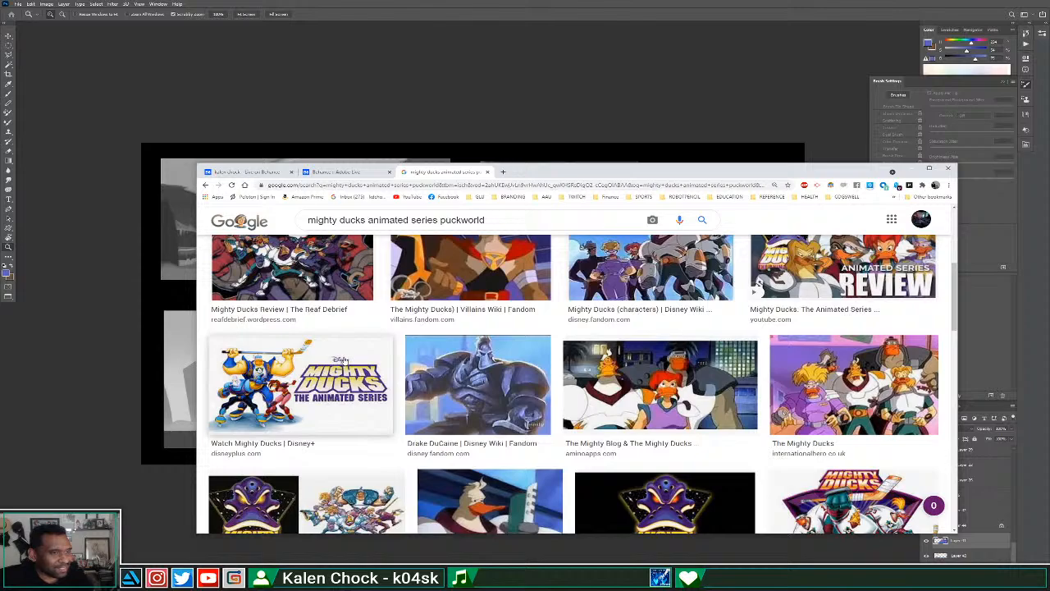
{"action": "scroll", "coordinate": [345, 361], "scroll_direction": "down", "scroll_amount": 2}
{"action": "scroll", "coordinate": [346, 359], "scroll_direction": "down", "scroll_amount": 2}
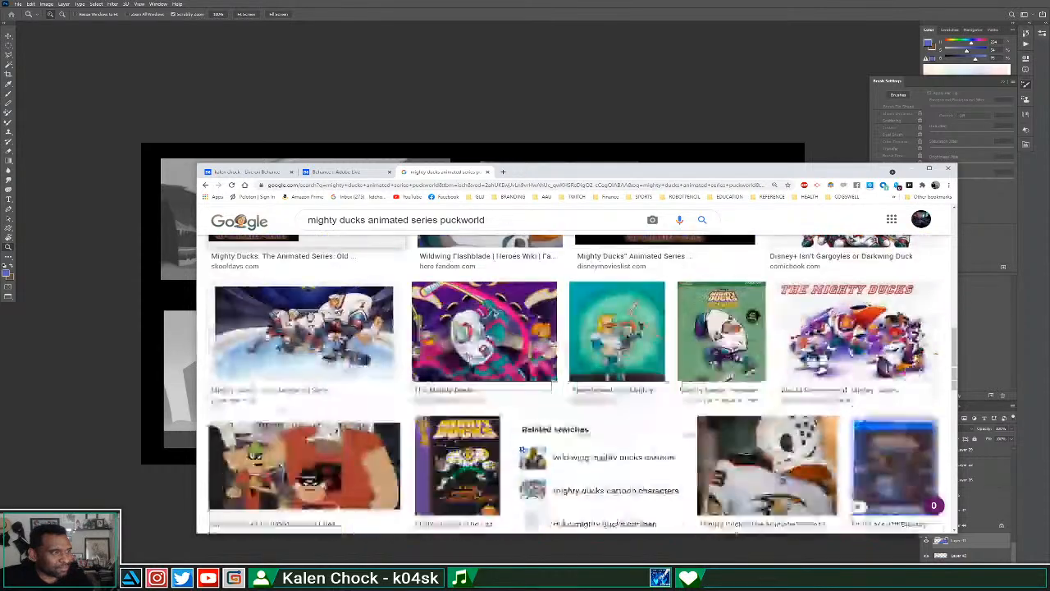
{"action": "scroll", "coordinate": [346, 358], "scroll_direction": "up", "scroll_amount": 6}
{"action": "scroll", "coordinate": [346, 359], "scroll_direction": "up", "scroll_amount": 3}
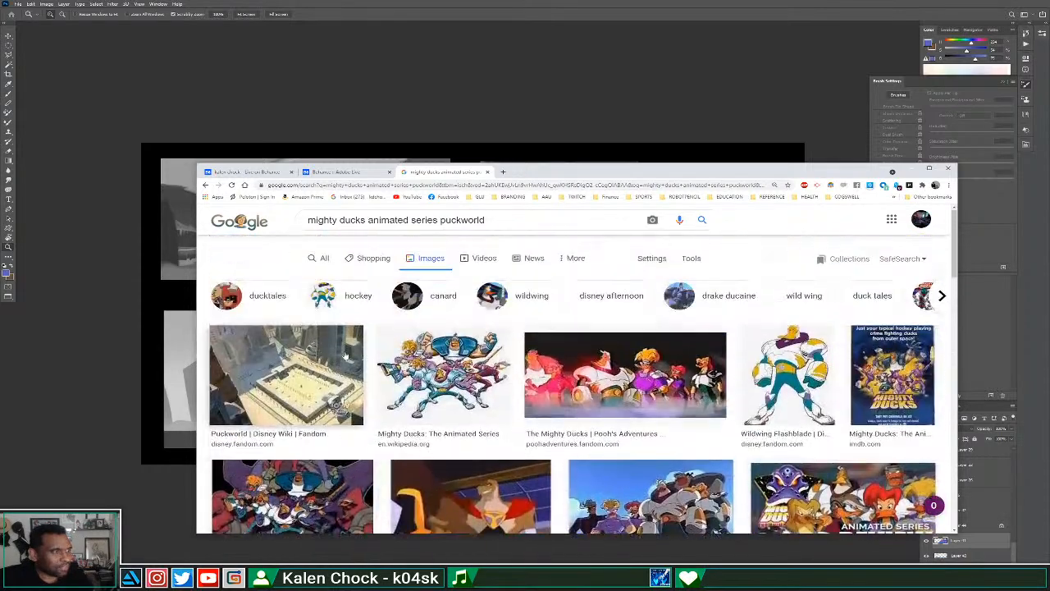
{"action": "left_click", "coordinate": [346, 359]}
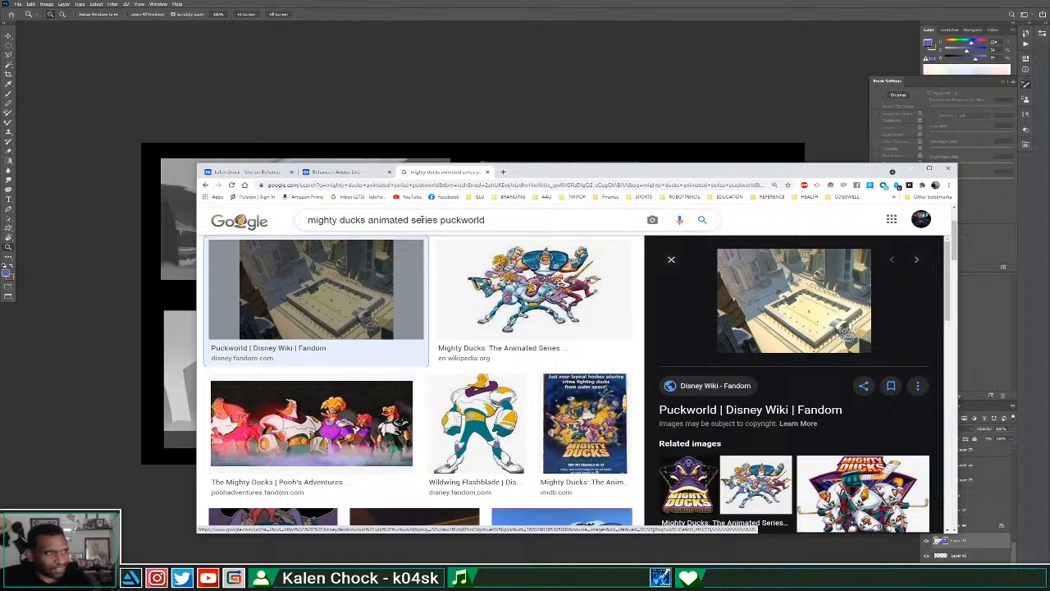
Replace the image search query with "might ducks puck world" and run the search.
{"action": "triple_click", "coordinate": [511, 219]}
{"action": "type", "text": "m"}
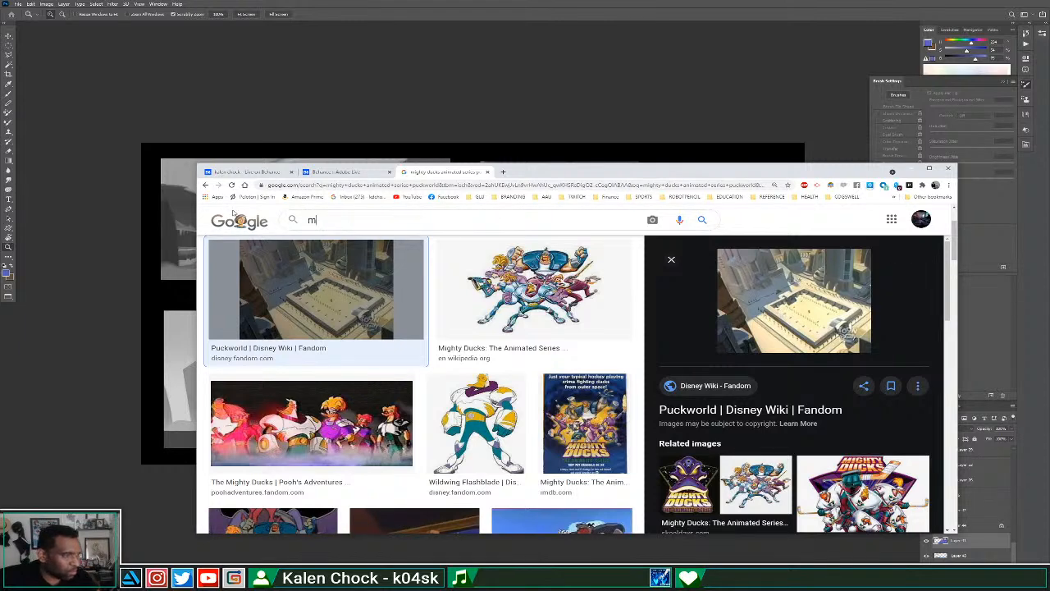
{"action": "type", "text": "ight ducks p"}
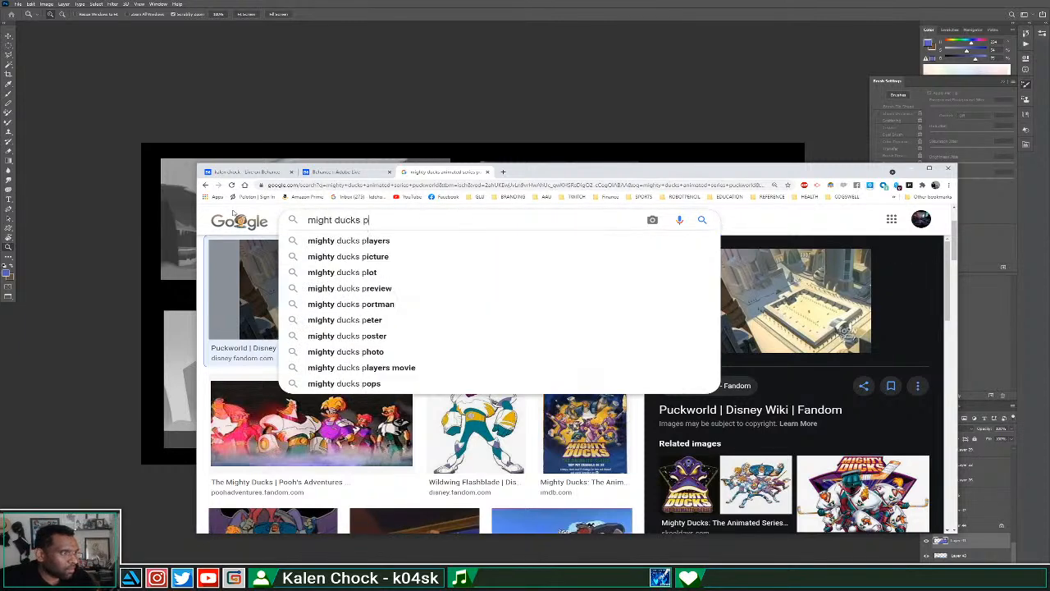
{"action": "type", "text": "uck world"}
{"action": "key", "text": "Return"}
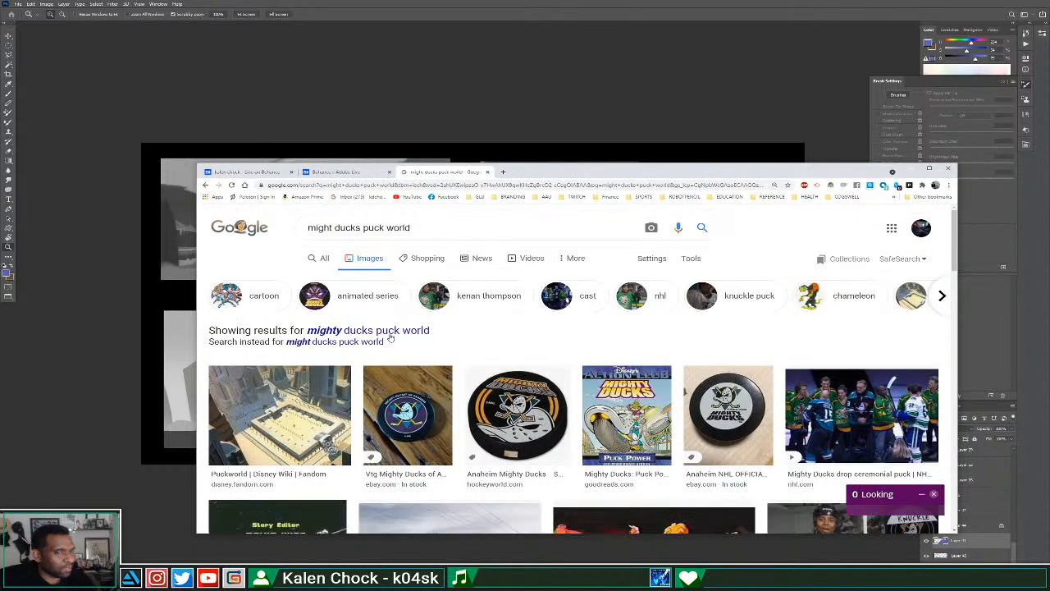
Correct the image search query to "mighty ducks puckworld" and search again.
{"action": "left_click", "coordinate": [391, 227]}
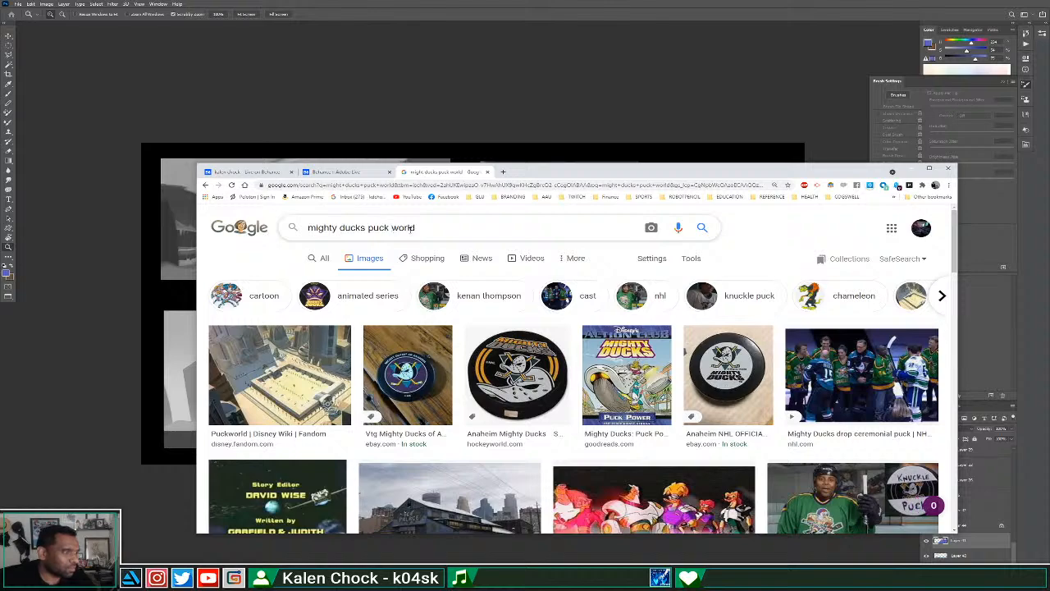
{"action": "key", "text": "BackSpace"}
{"action": "key", "text": "Return"}
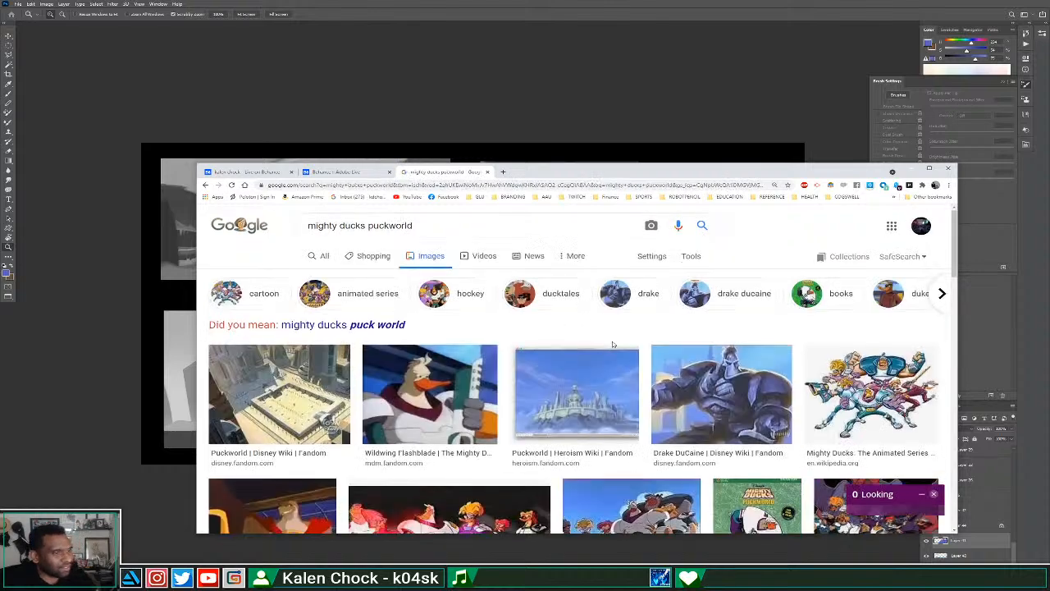
Preview the Heroism Wiki image of the Puckworld city and look through the surrounding results for more environment views.
{"action": "scroll", "coordinate": [612, 345], "scroll_direction": "down", "scroll_amount": 2}
{"action": "left_click", "coordinate": [612, 345]}
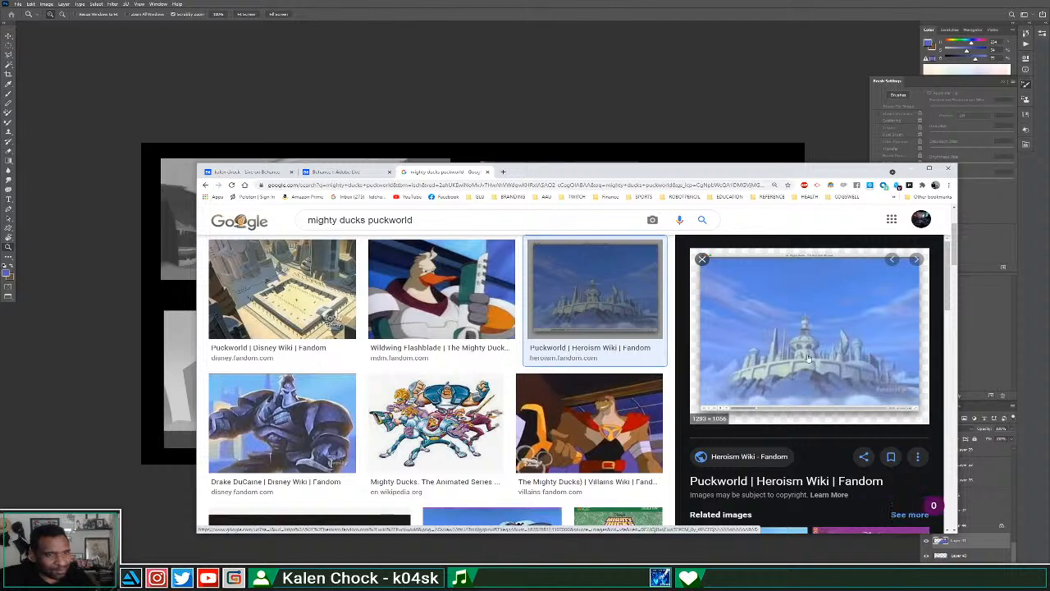
{"action": "scroll", "coordinate": [624, 361], "scroll_direction": "down", "scroll_amount": 6}
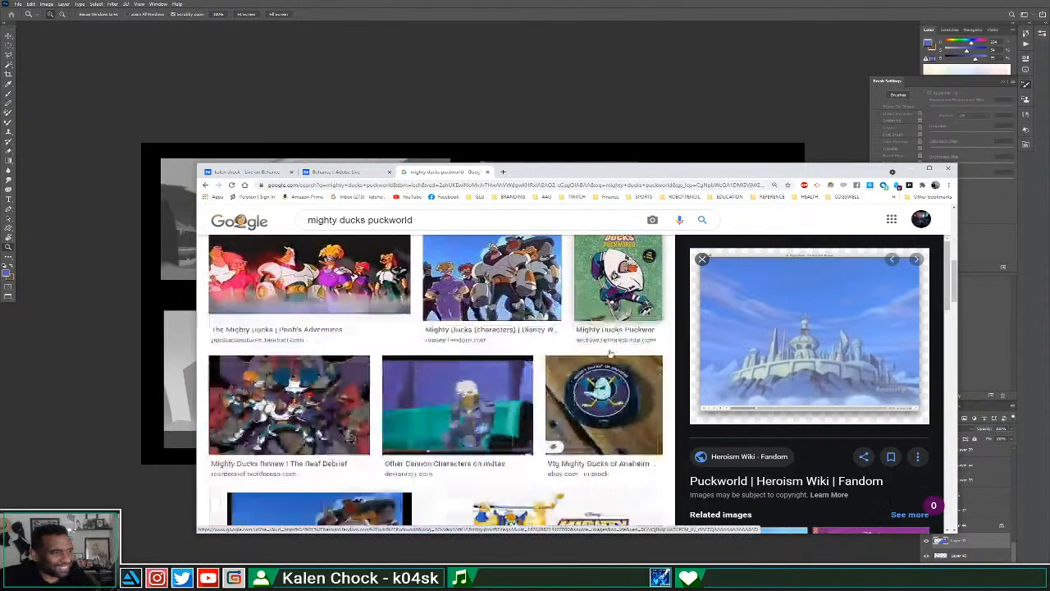
{"action": "scroll", "coordinate": [610, 353], "scroll_direction": "down", "scroll_amount": 4}
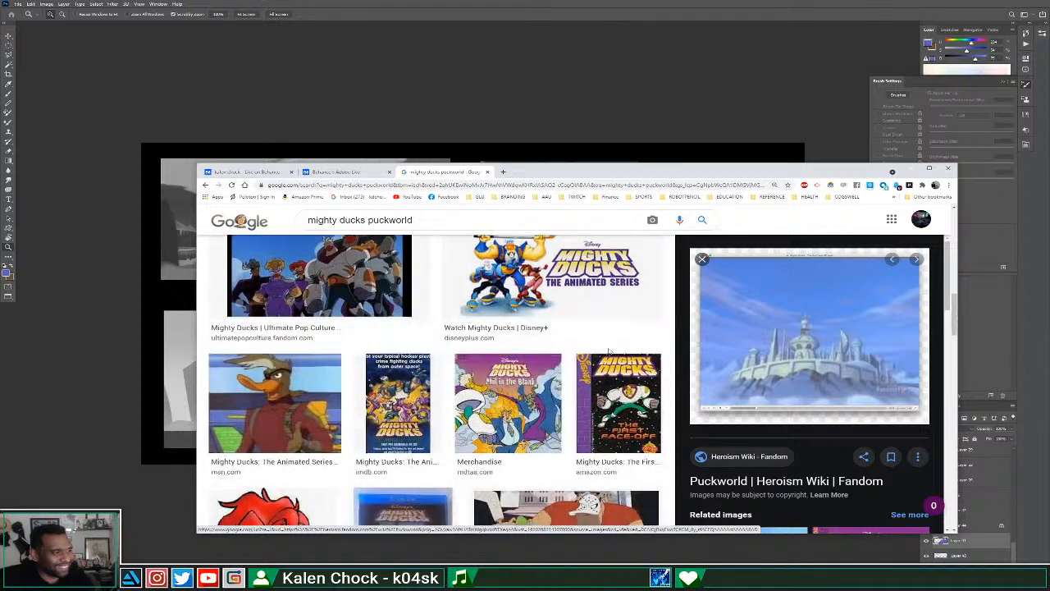
{"action": "scroll", "coordinate": [610, 353], "scroll_direction": "down", "scroll_amount": 5}
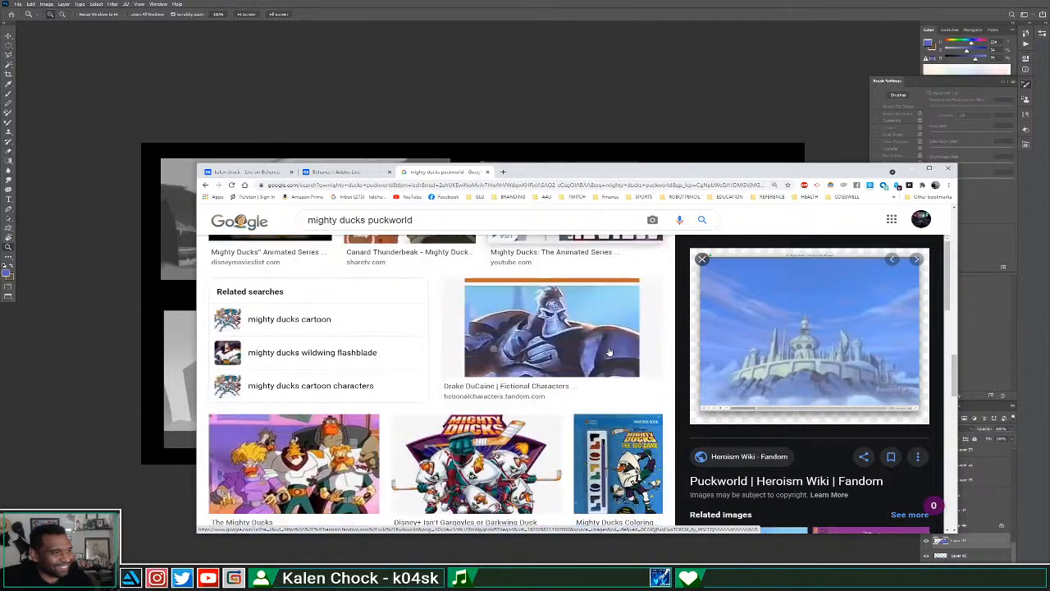
{"action": "scroll", "coordinate": [609, 353], "scroll_direction": "down", "scroll_amount": 3}
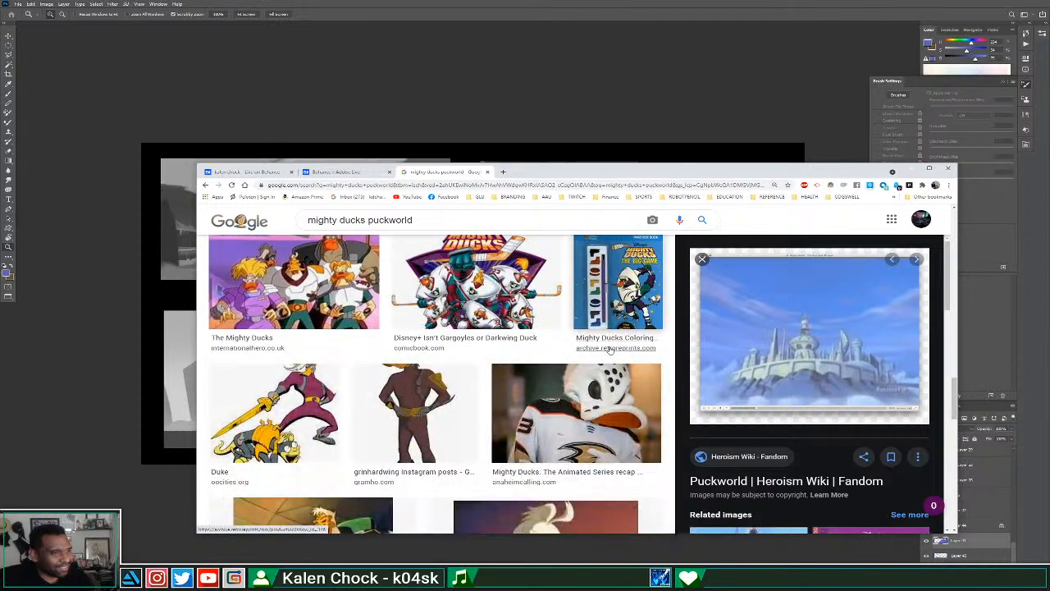
{"action": "scroll", "coordinate": [609, 350], "scroll_direction": "down", "scroll_amount": 3}
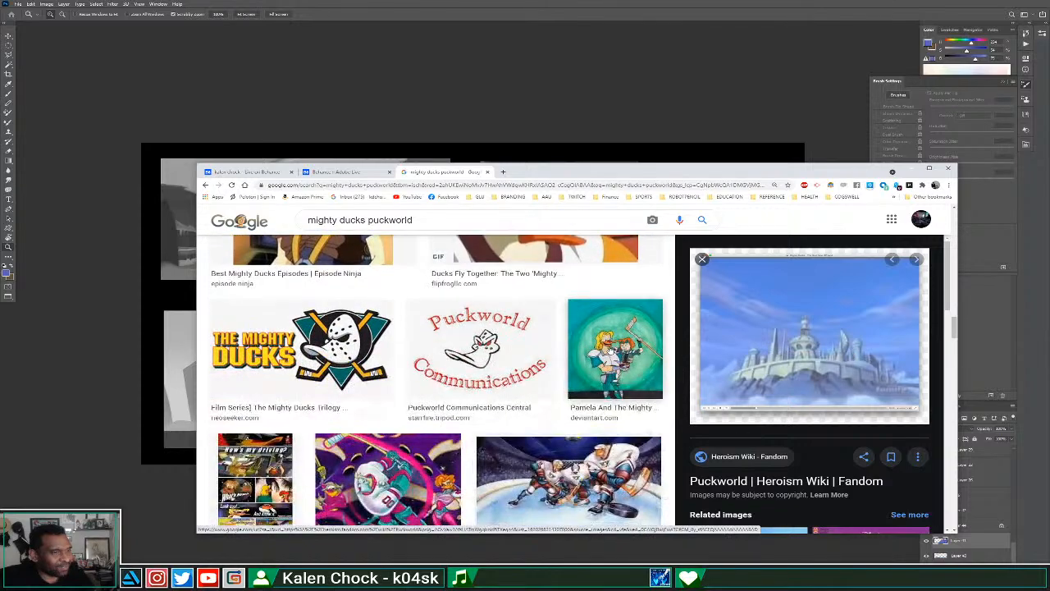
{"action": "scroll", "coordinate": [609, 349], "scroll_direction": "down", "scroll_amount": 6}
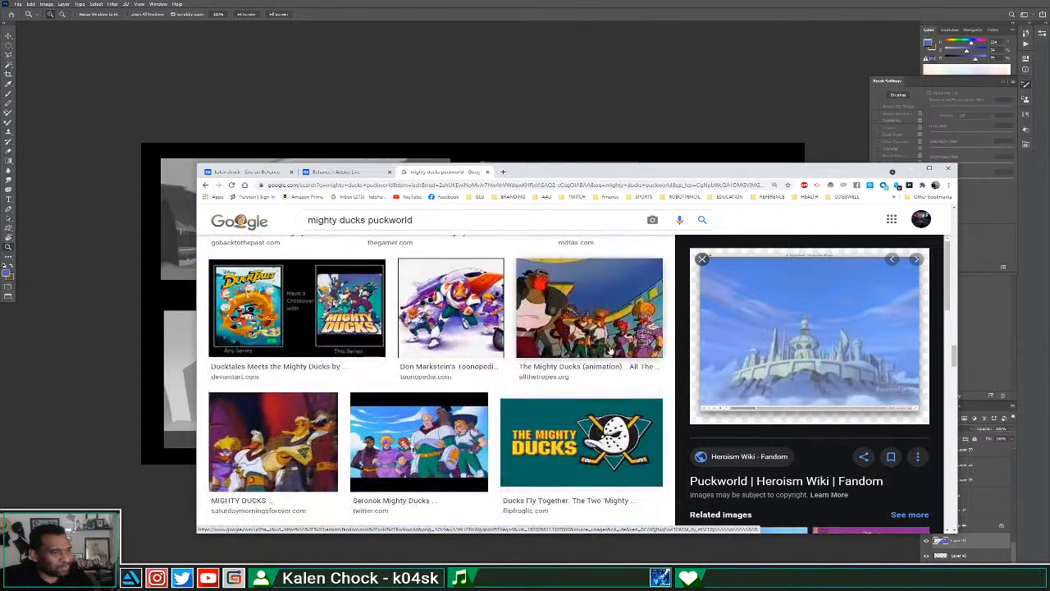
{"action": "scroll", "coordinate": [609, 349], "scroll_direction": "up", "scroll_amount": 3}
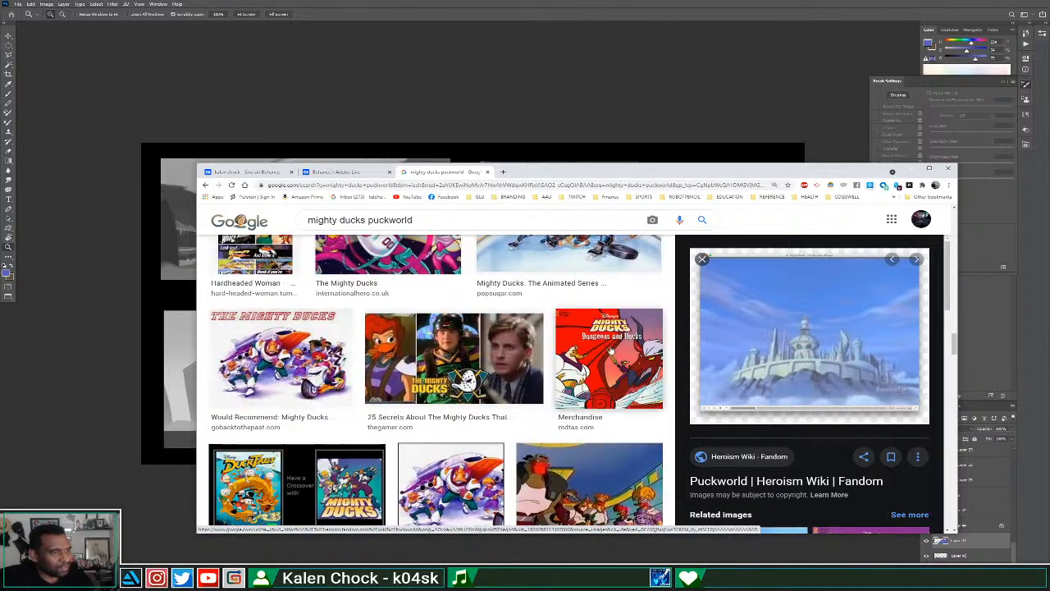
Close the image preview, scan further Mighty Ducks results, and return to the value study sheet in Photoshop.
{"action": "left_click", "coordinate": [703, 260]}
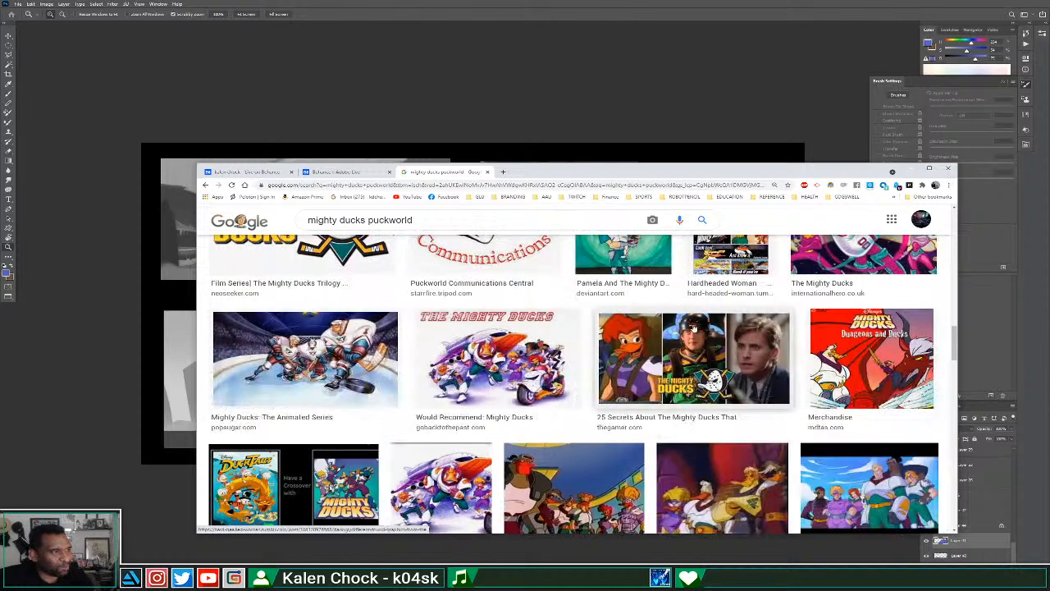
{"action": "scroll", "coordinate": [728, 357], "scroll_direction": "down", "scroll_amount": 8}
{"action": "scroll", "coordinate": [728, 357], "scroll_direction": "down", "scroll_amount": 3}
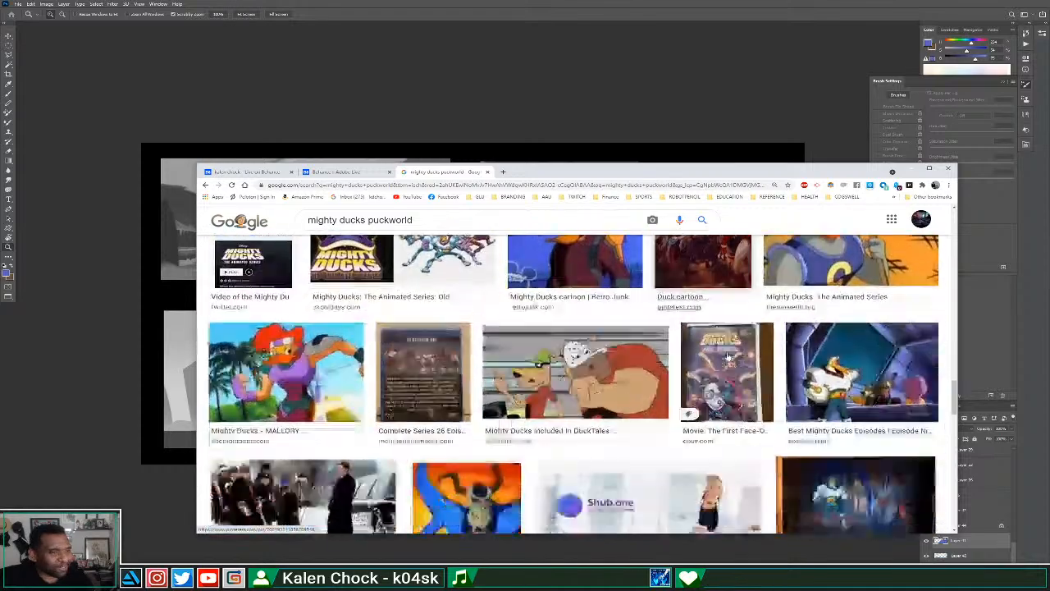
{"action": "scroll", "coordinate": [727, 357], "scroll_direction": "up", "scroll_amount": 2}
{"action": "scroll", "coordinate": [727, 356], "scroll_direction": "down", "scroll_amount": 1}
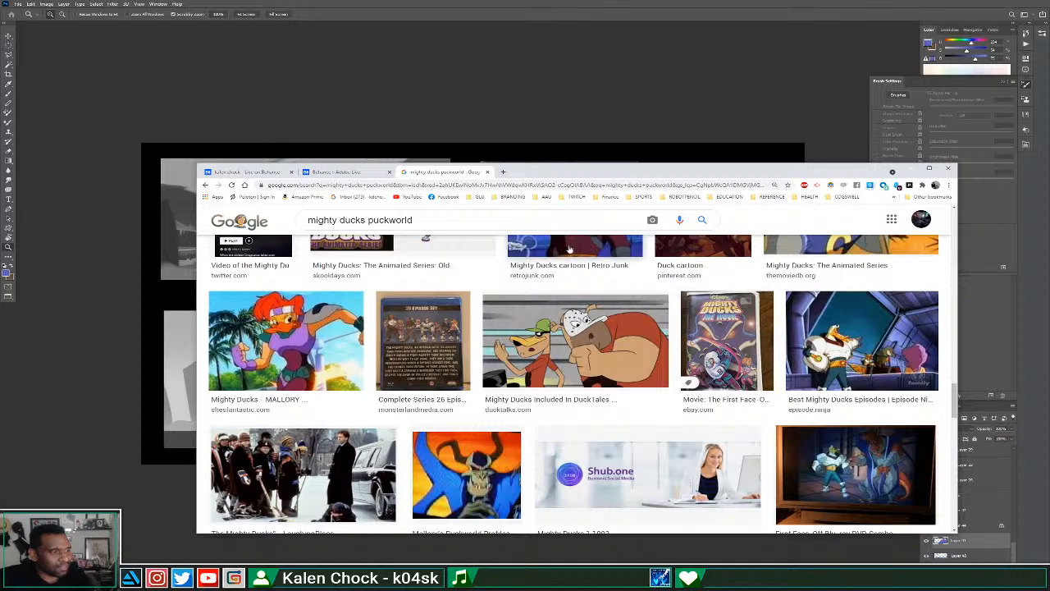
{"action": "left_click_drag", "start_coordinate": [549, 175], "coordinate": [0, 246]}
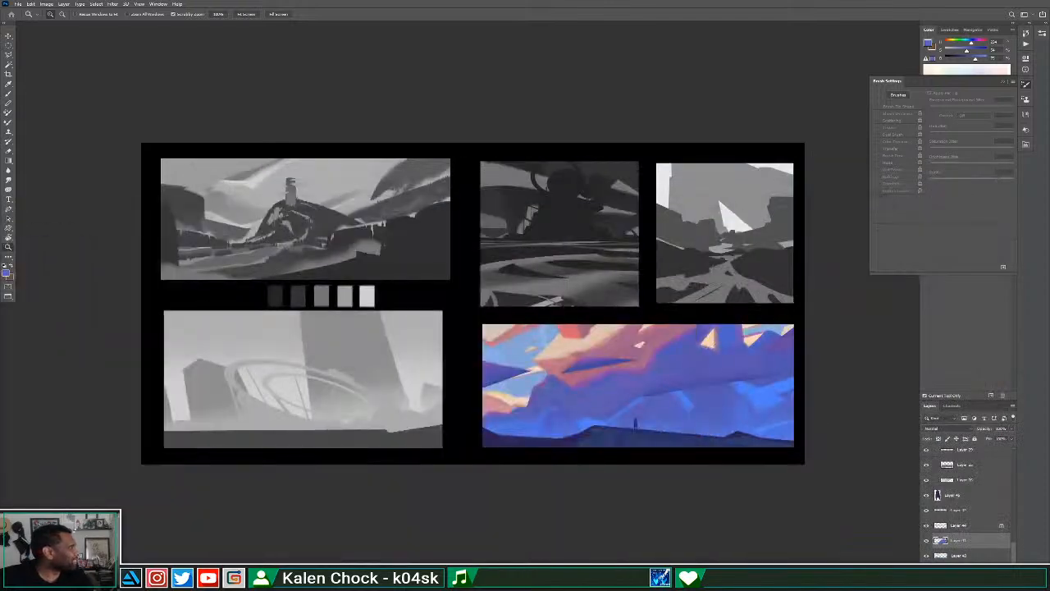